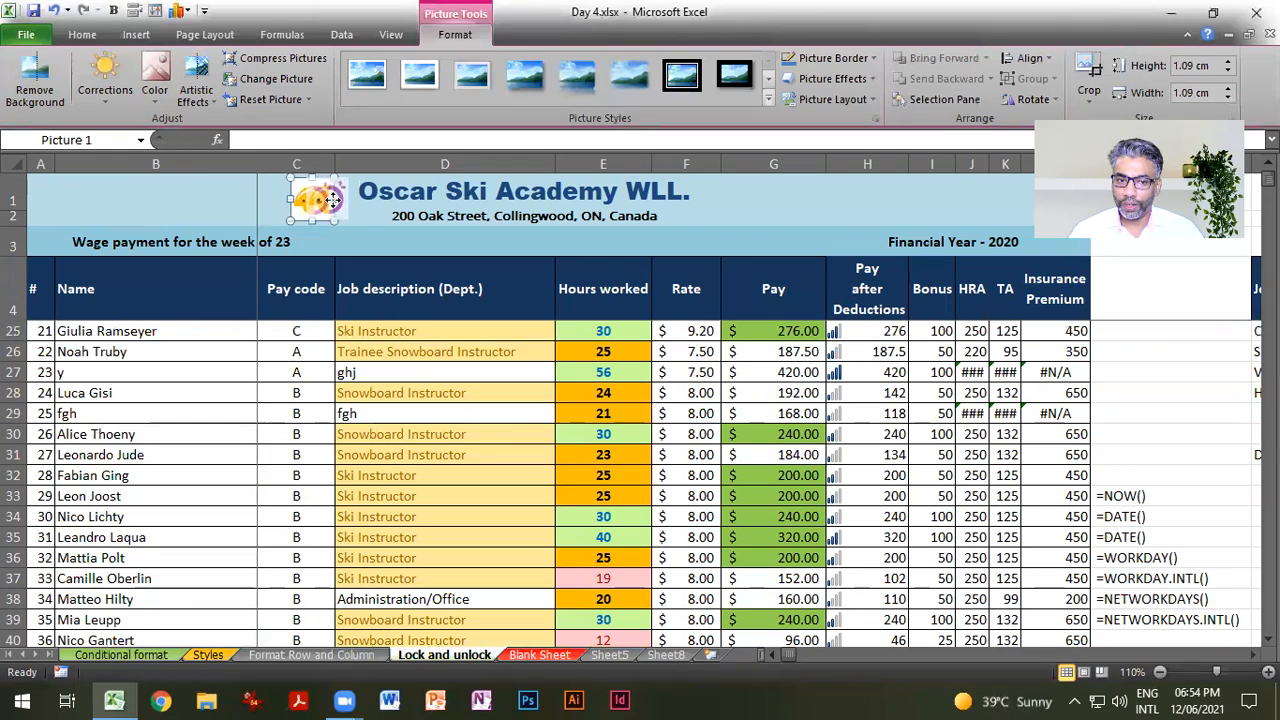
Step: Resize the logo picture to 1 cm high and 1 cm wide and position it beside the Oscar Ski Academy title
mouse_move(327, 198)
left_mouse_down()
mouse_move(60, 210)
mouse_move(325, 195)
left_mouse_up()
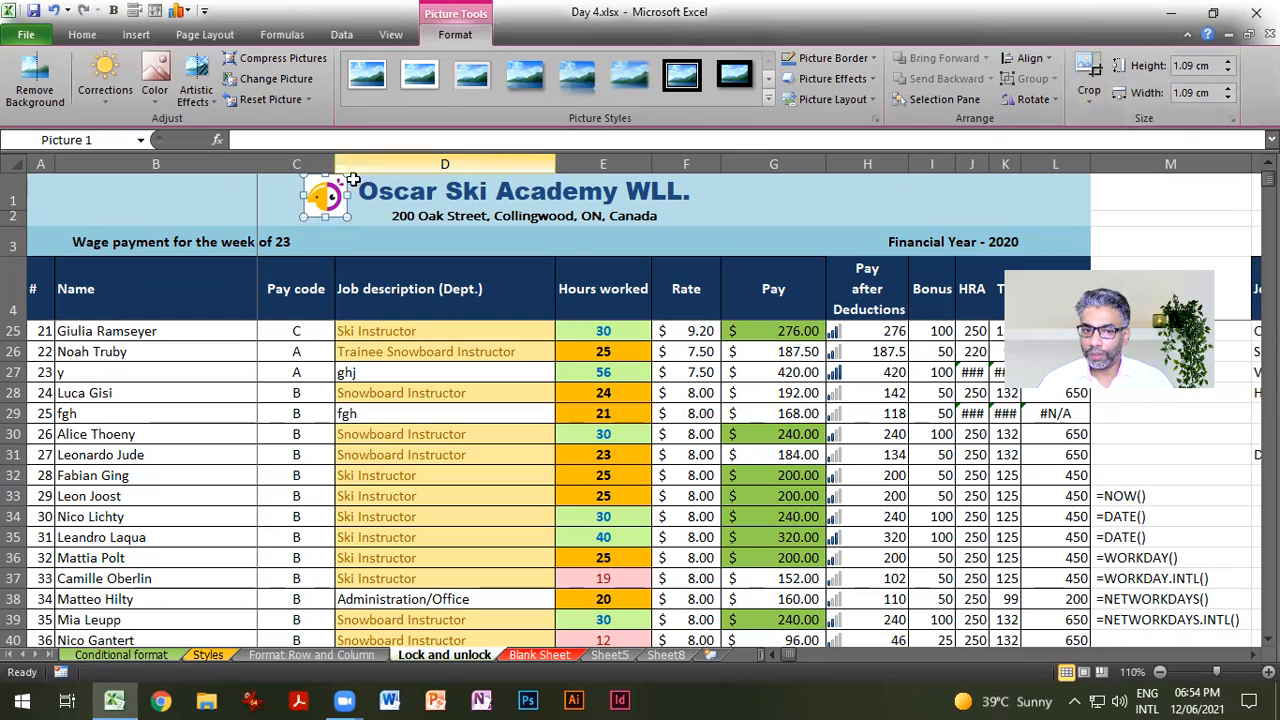
left_click_drag(304, 217, 294, 226)
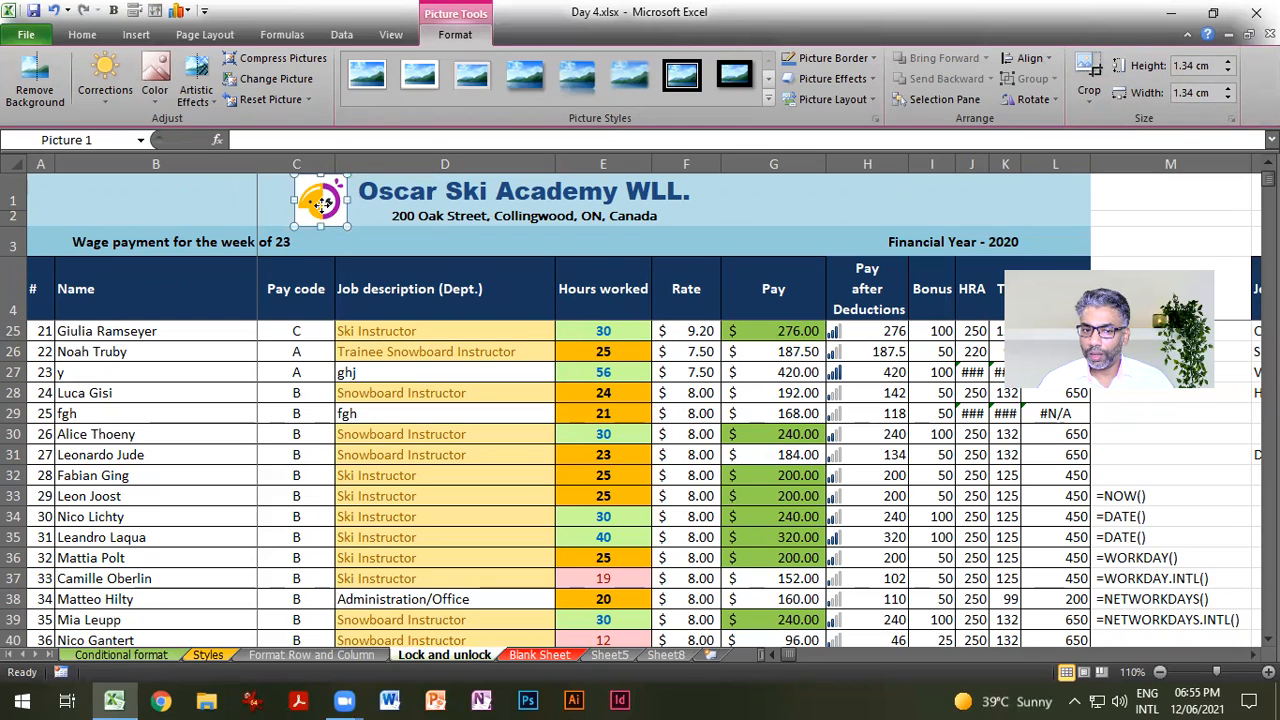
left_click(1180, 66)
type("1")
key("Return")
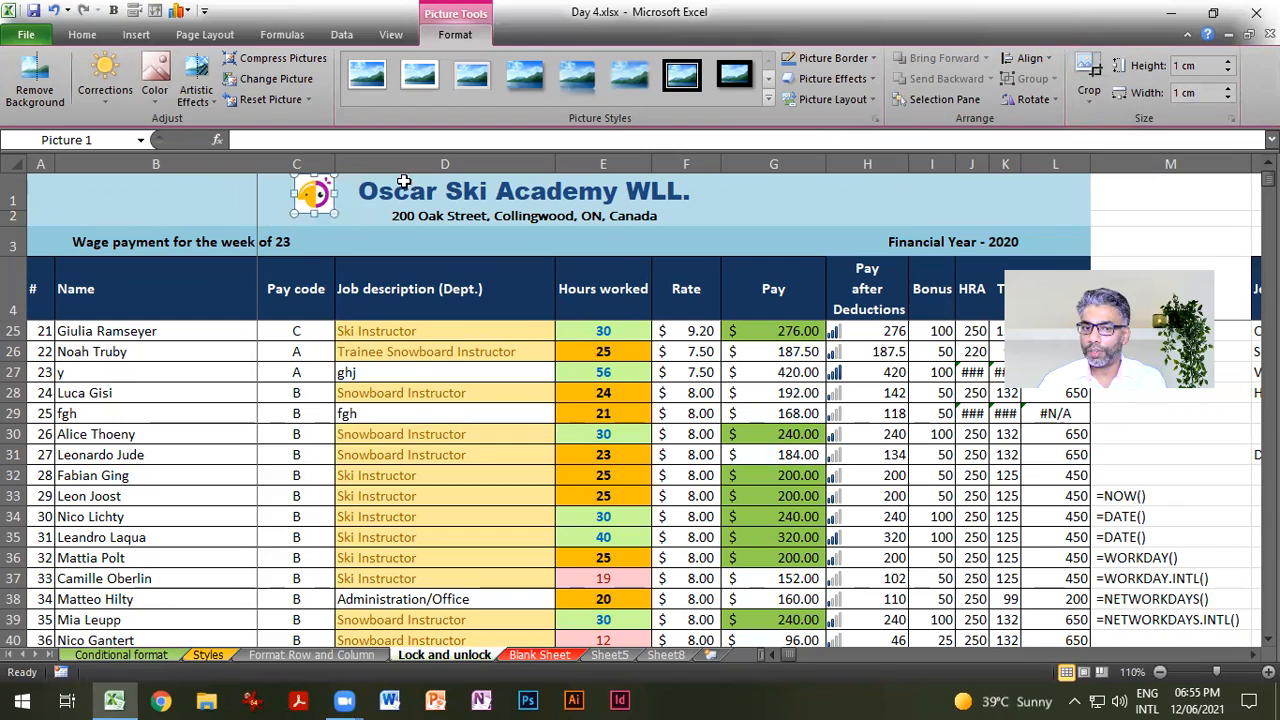
left_click_drag(318, 204, 317, 211)
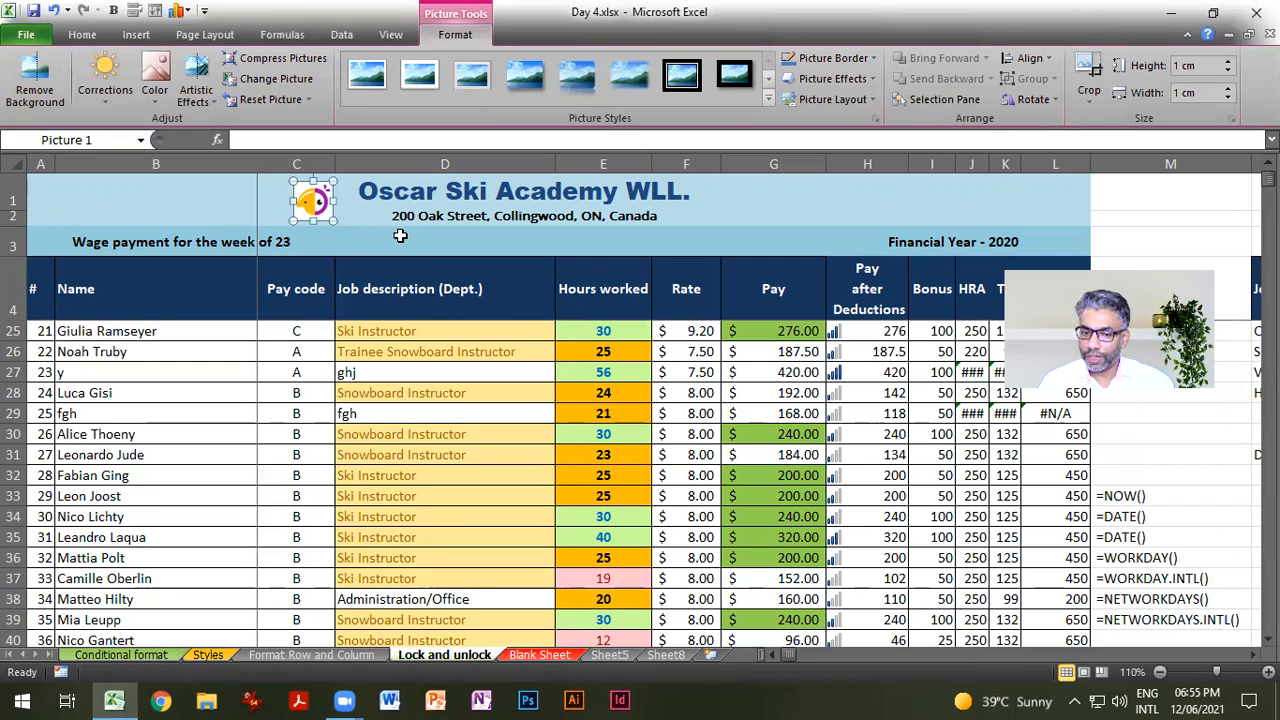
Step: Add a new worksheet after Sheet8 and enter the title "Contact Database" in cell D2
left_click(684, 652)
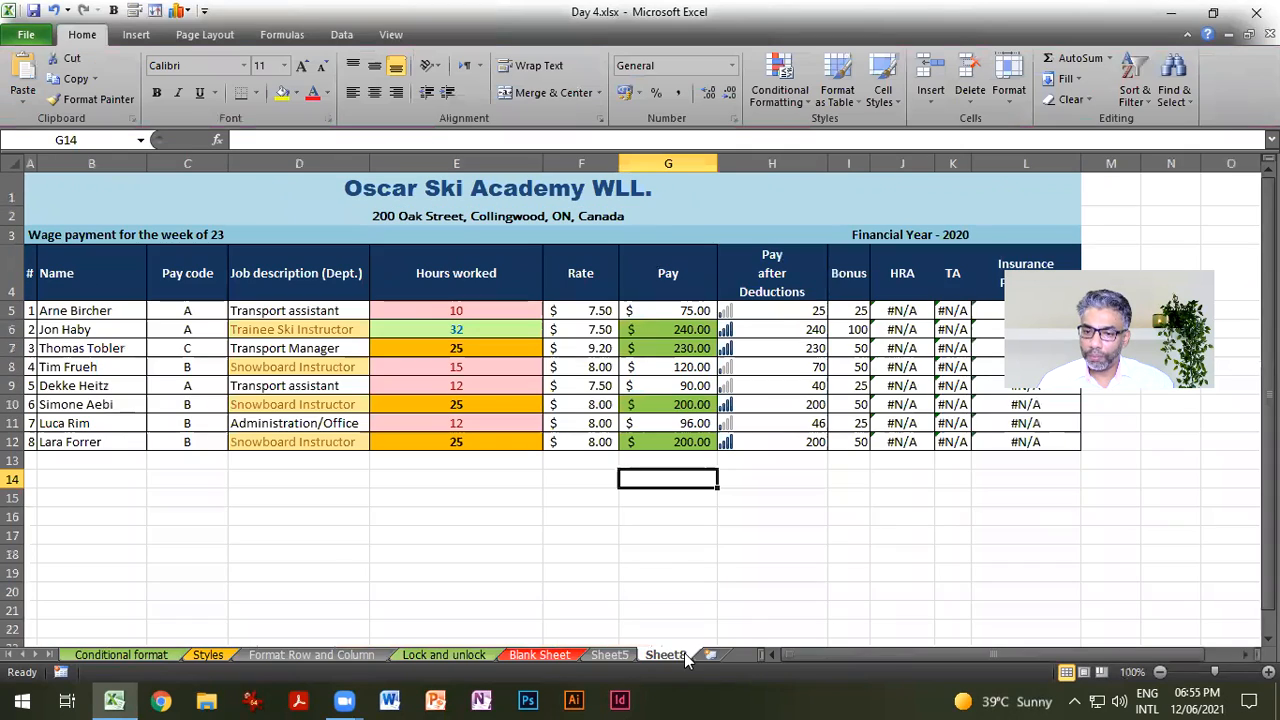
left_click(708, 654)
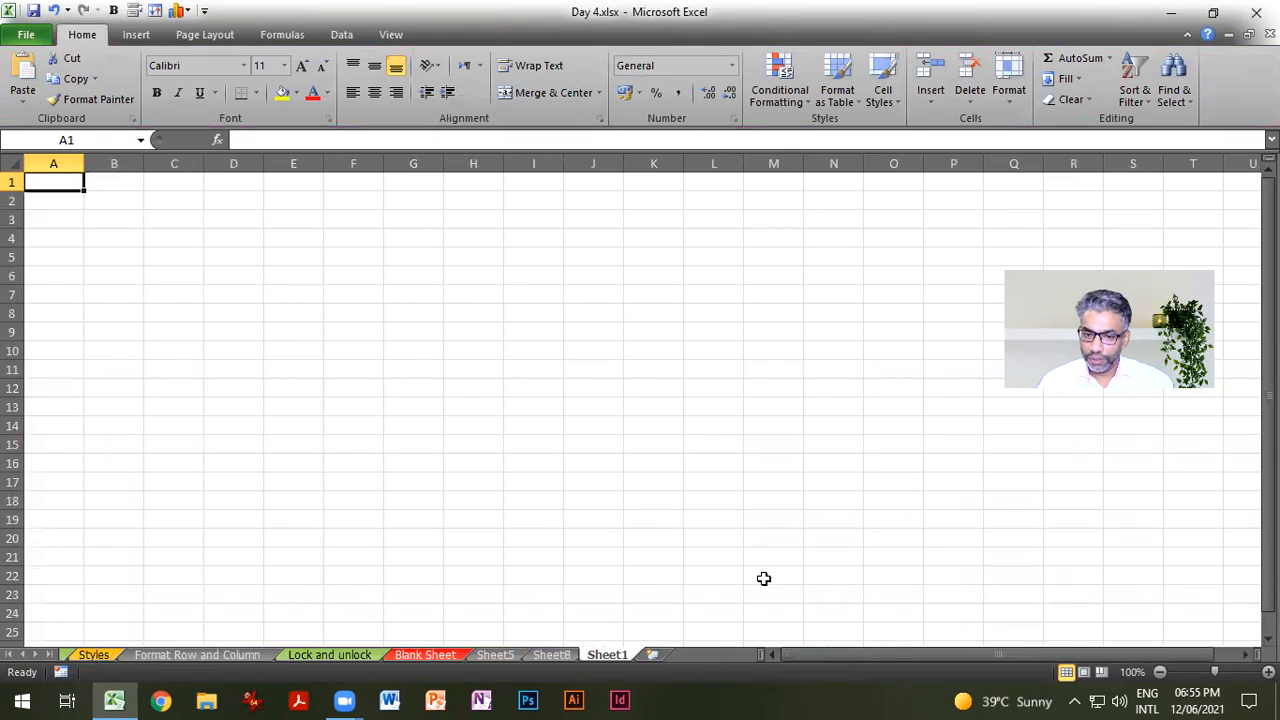
left_click(223, 235)
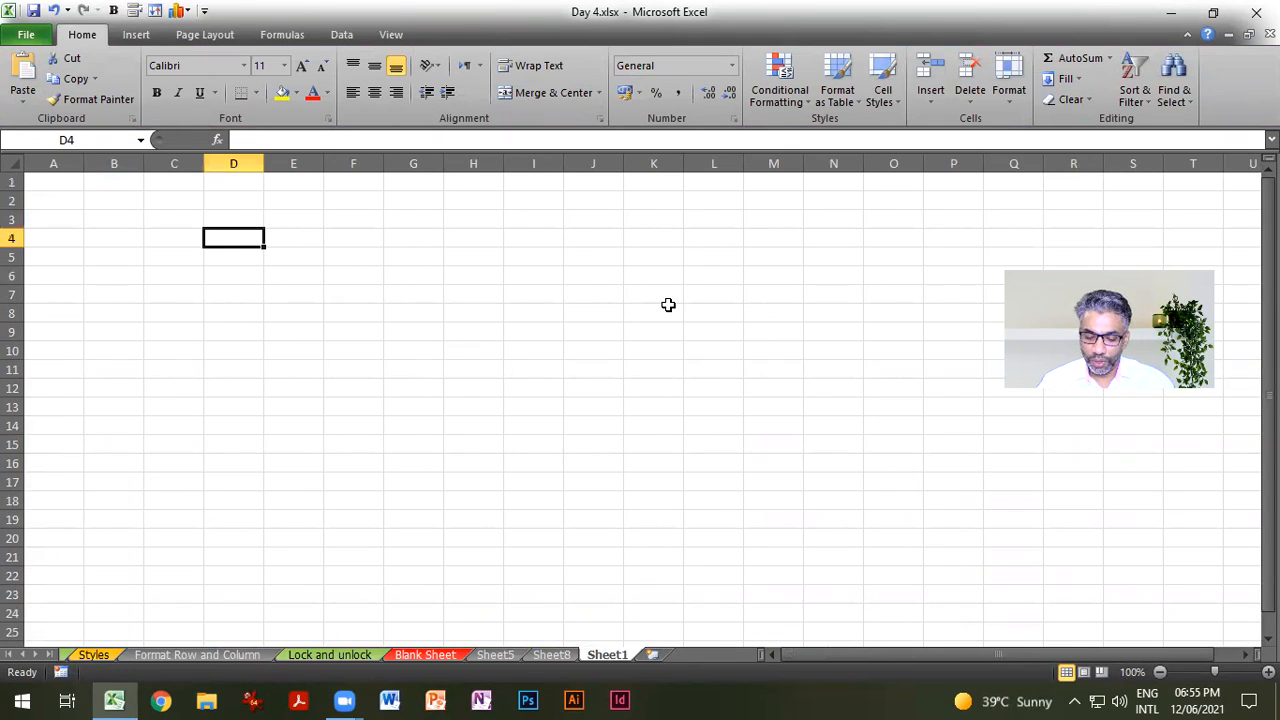
left_click(259, 199)
type("Contact")
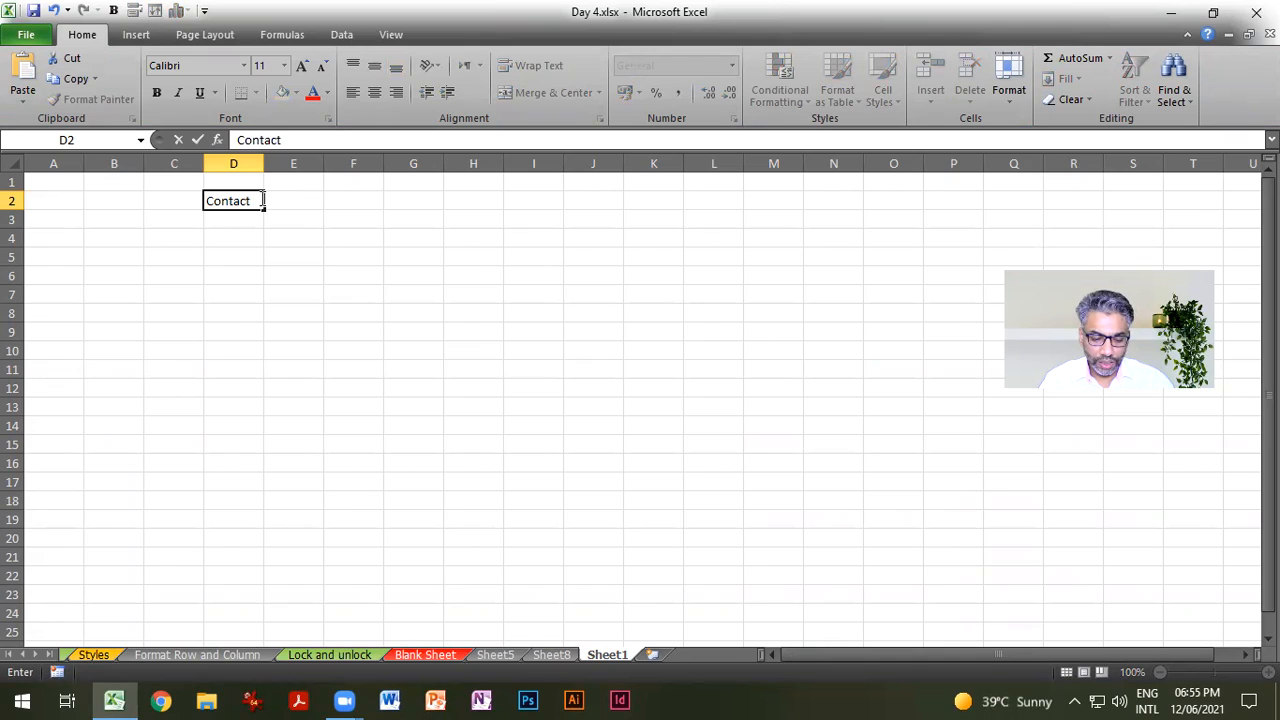
type(" Database")
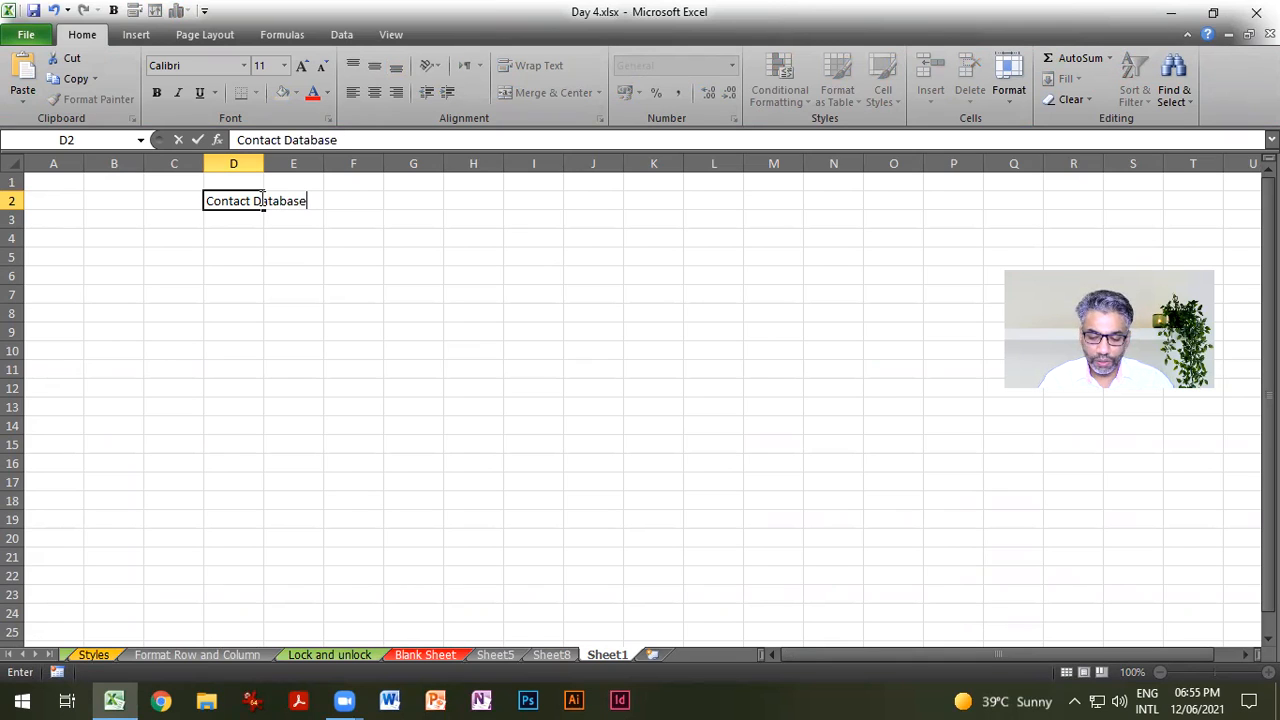
key("Return")
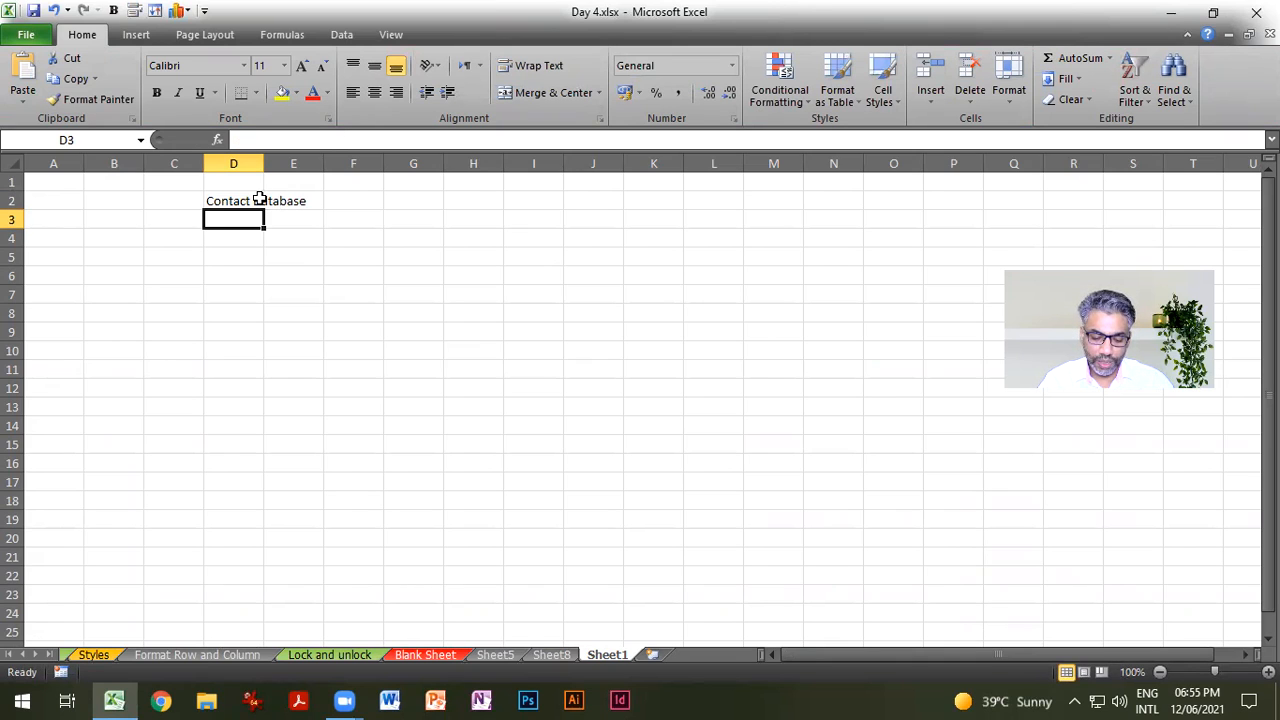
Step: Enter the column headings Sl#, Name, Place, Mobile, DOB and Photo in cells D3 to I3
type("Sl#")
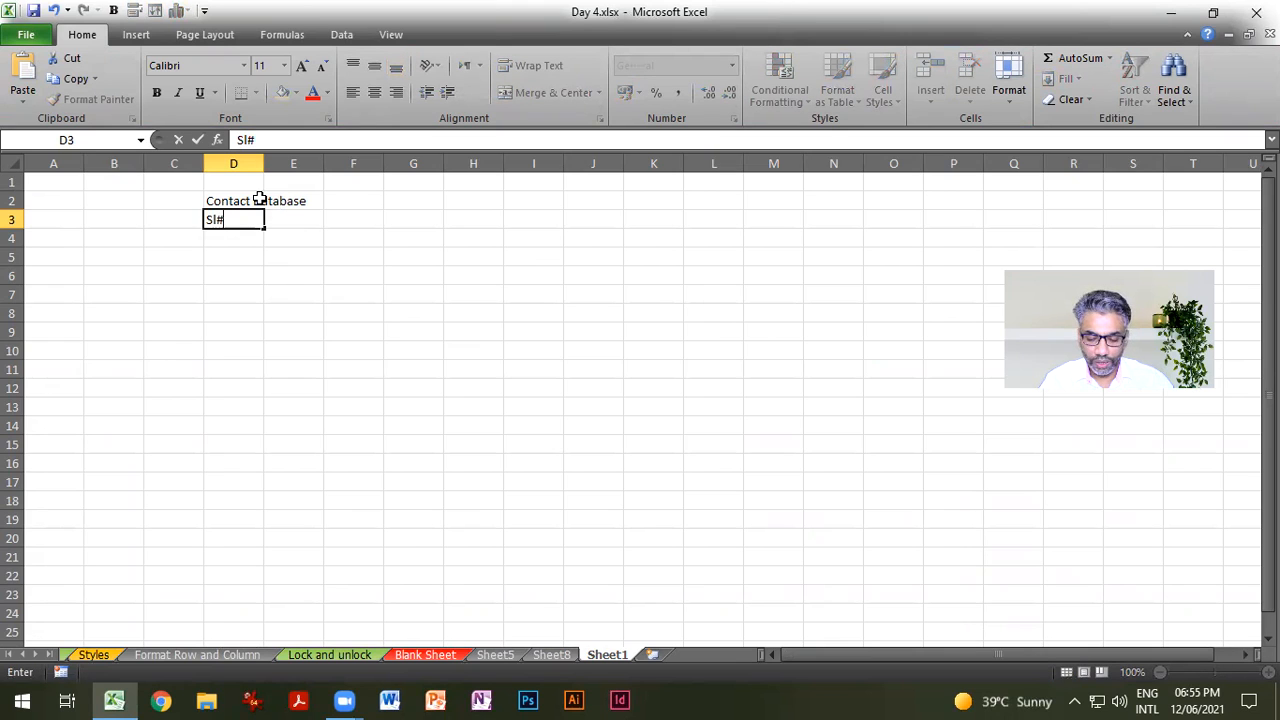
key("Tab")
type("Name")
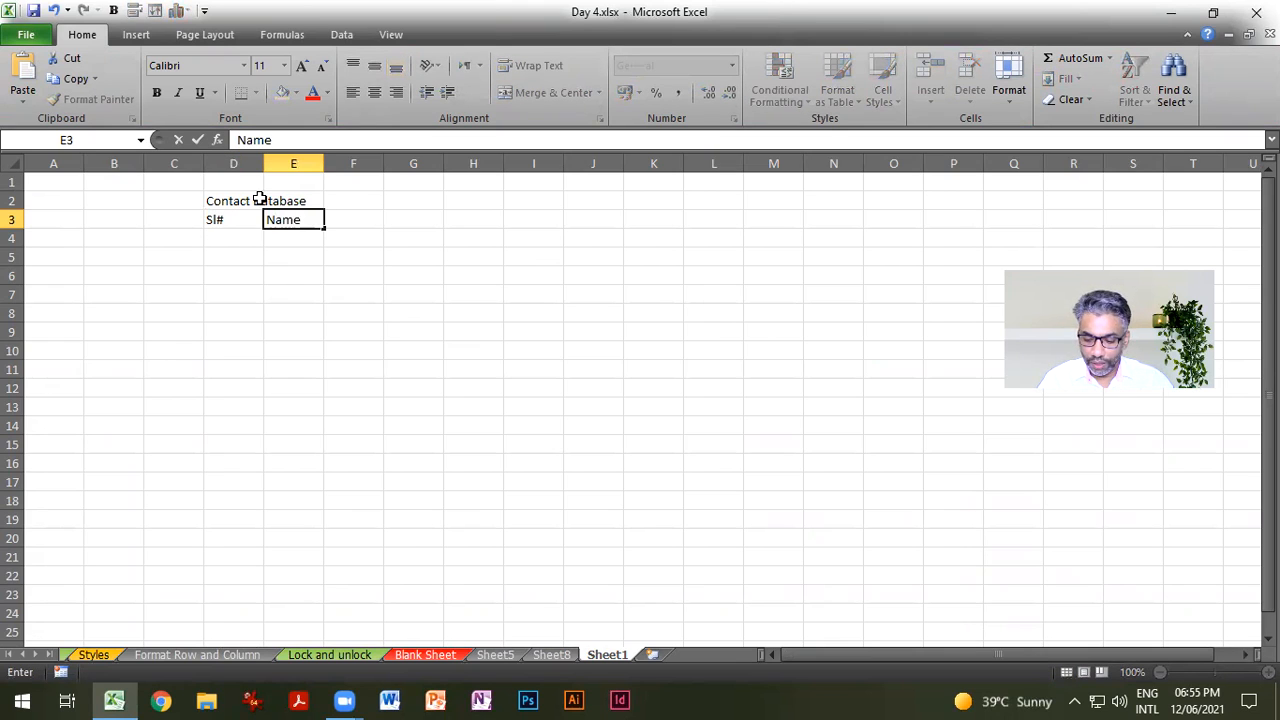
key("Tab")
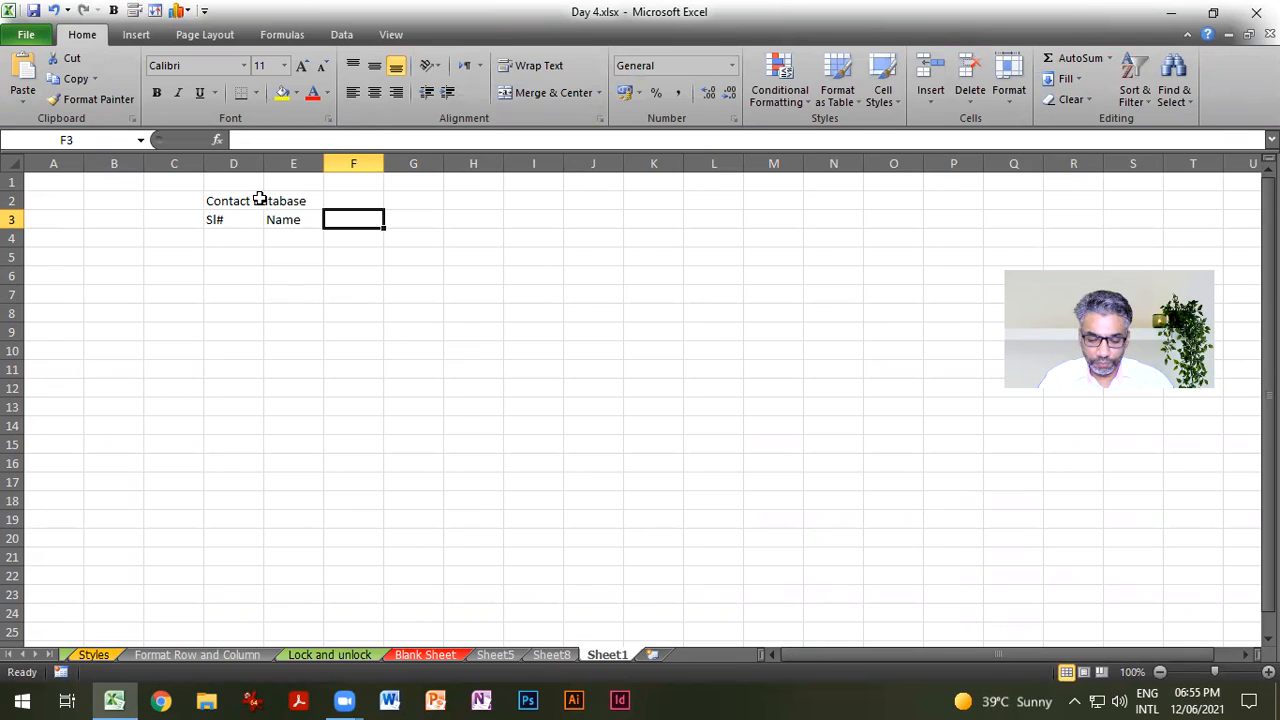
type("Place")
key("Tab")
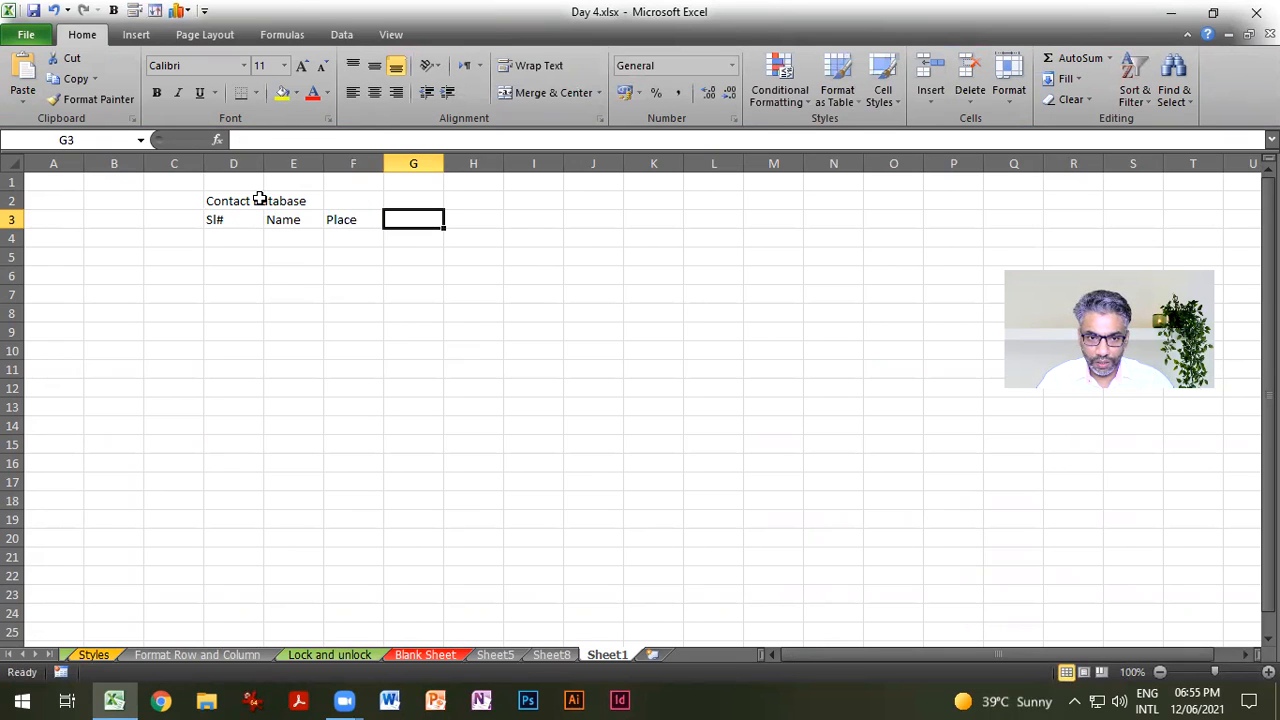
type("Mobile")
key("Tab")
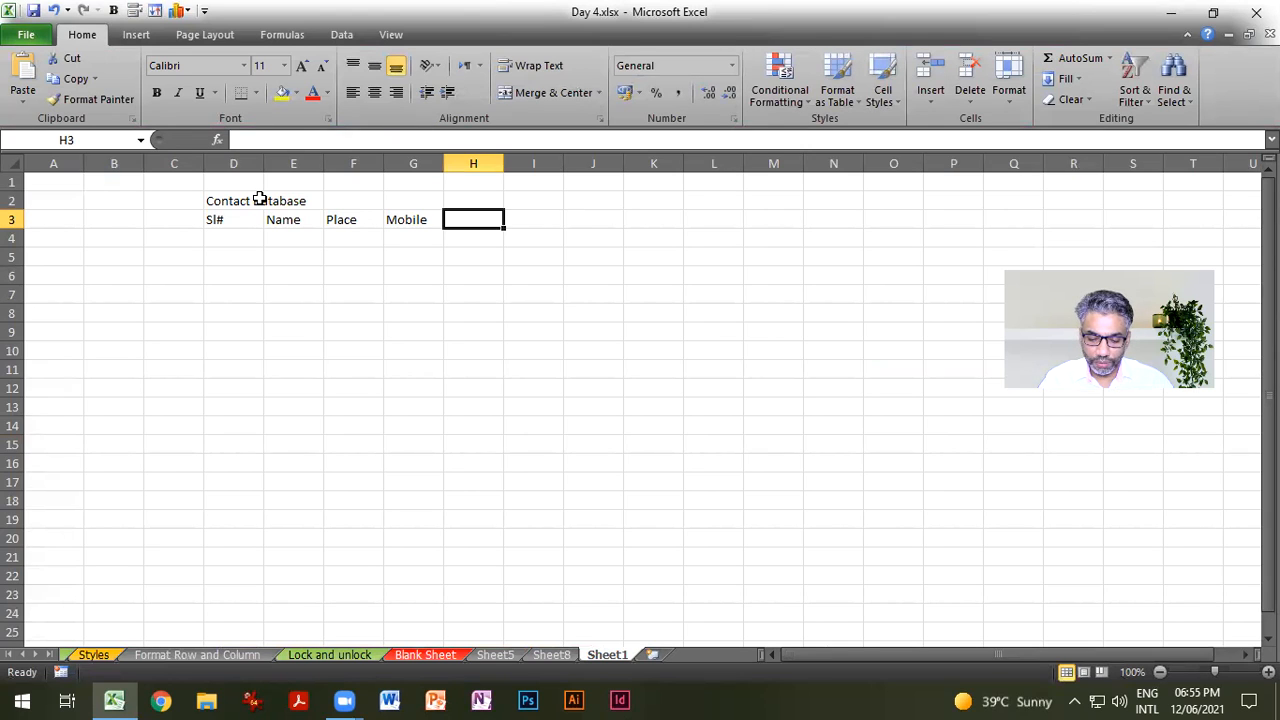
type("DOB")
key("Tab")
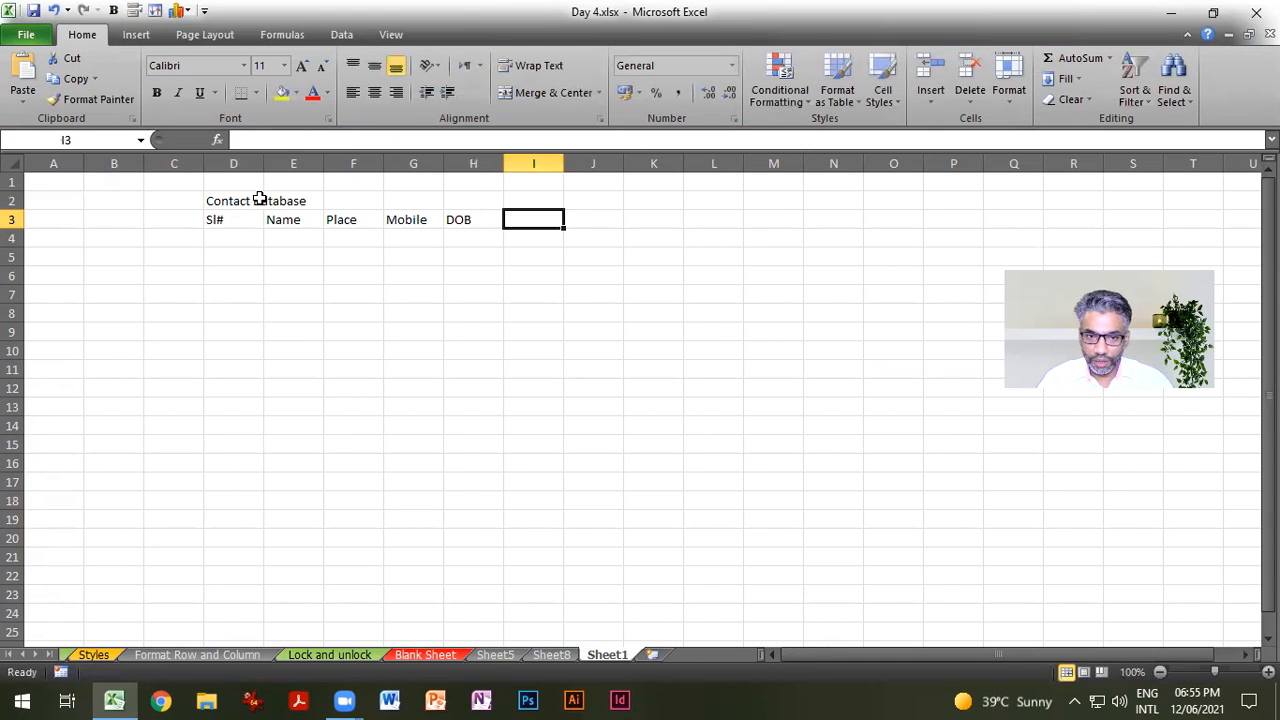
type("Phot")
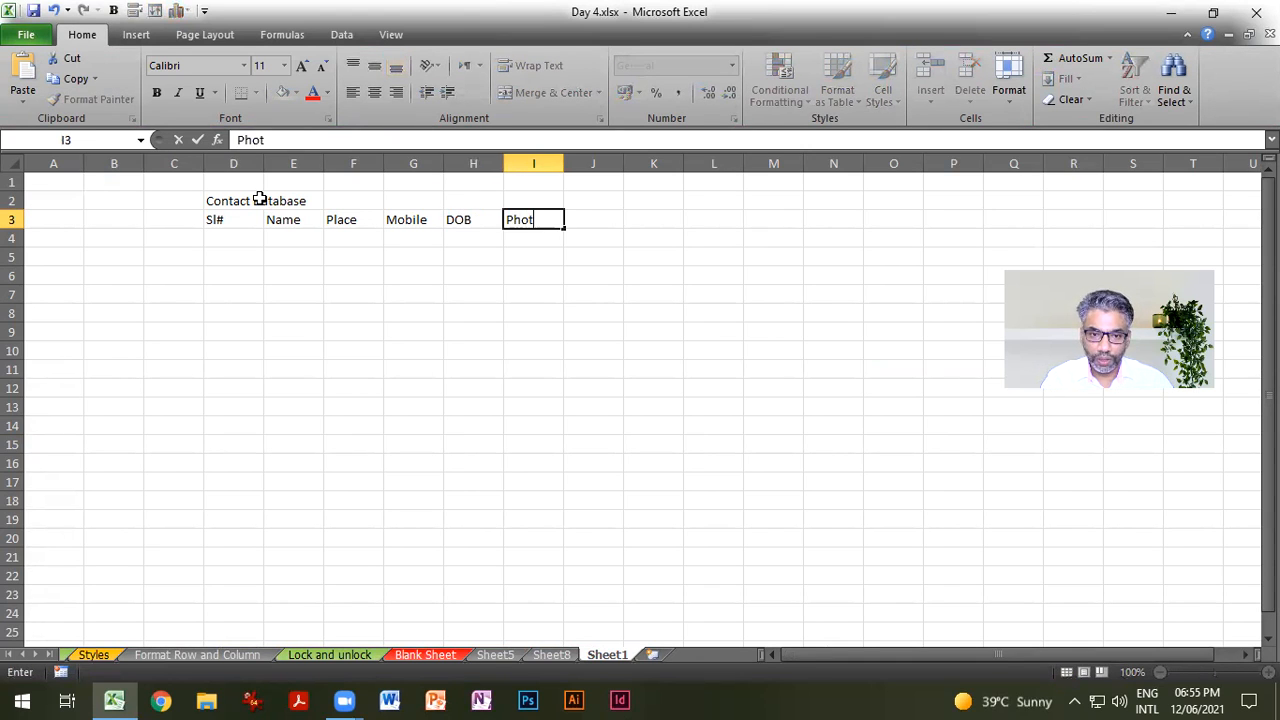
type("o")
left_click(270, 318)
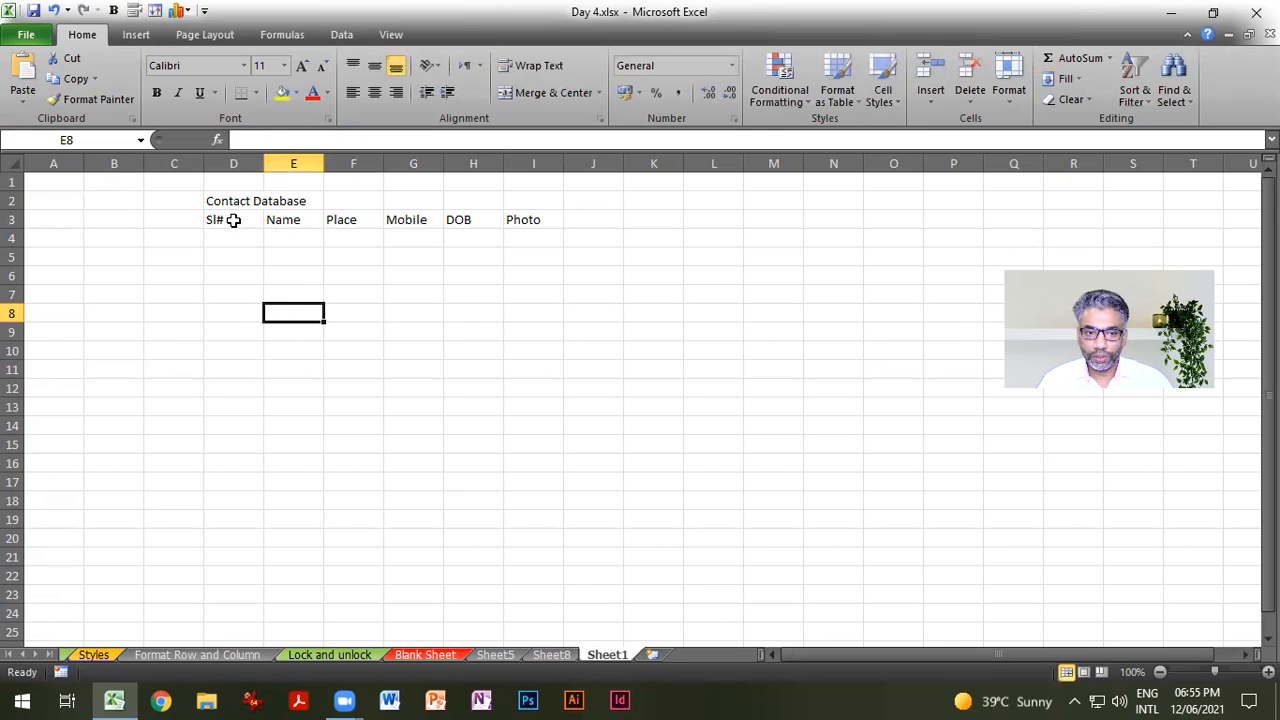
Step: Format the heading row D3:I3 with the darkest blue theme fill and bold white text
left_click_drag(229, 220, 512, 224)
left_click(296, 93)
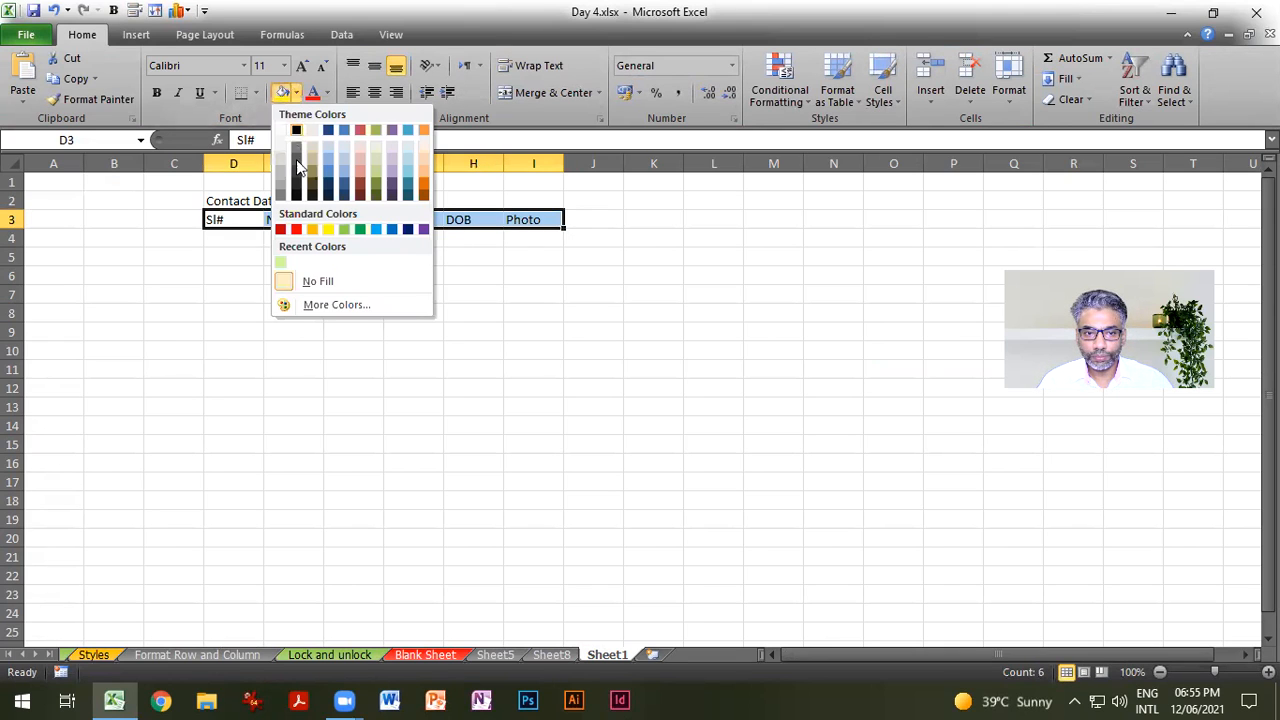
left_click(332, 198)
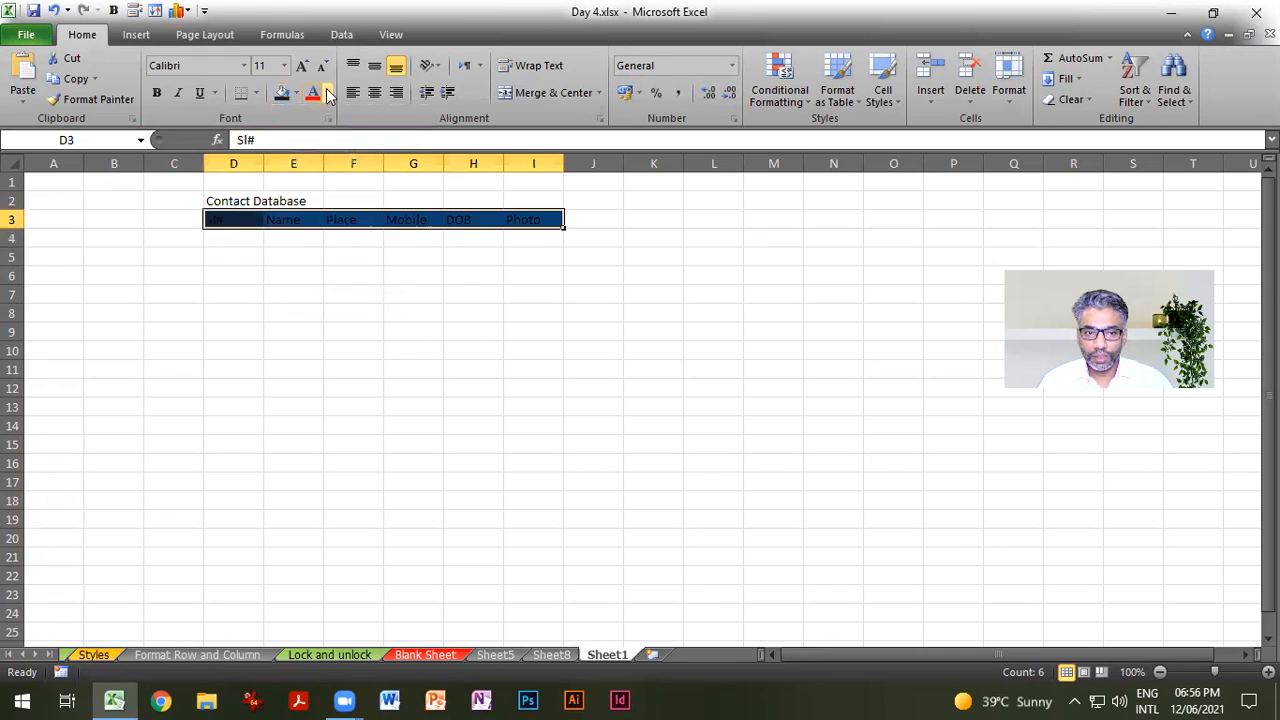
left_click(328, 93)
left_click(312, 152)
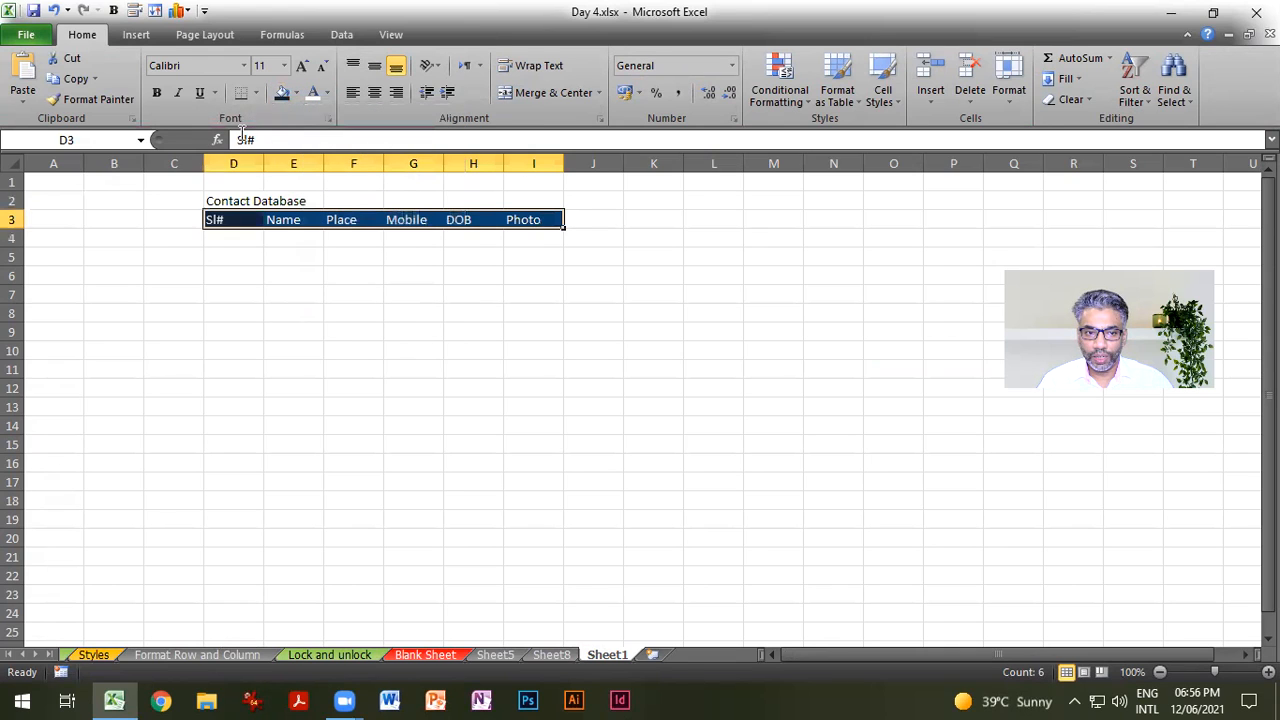
left_click(156, 92)
Step: Number the Sl# column from 1 to 10 in D4:D13 by extending the series 1, 2
left_click(246, 238)
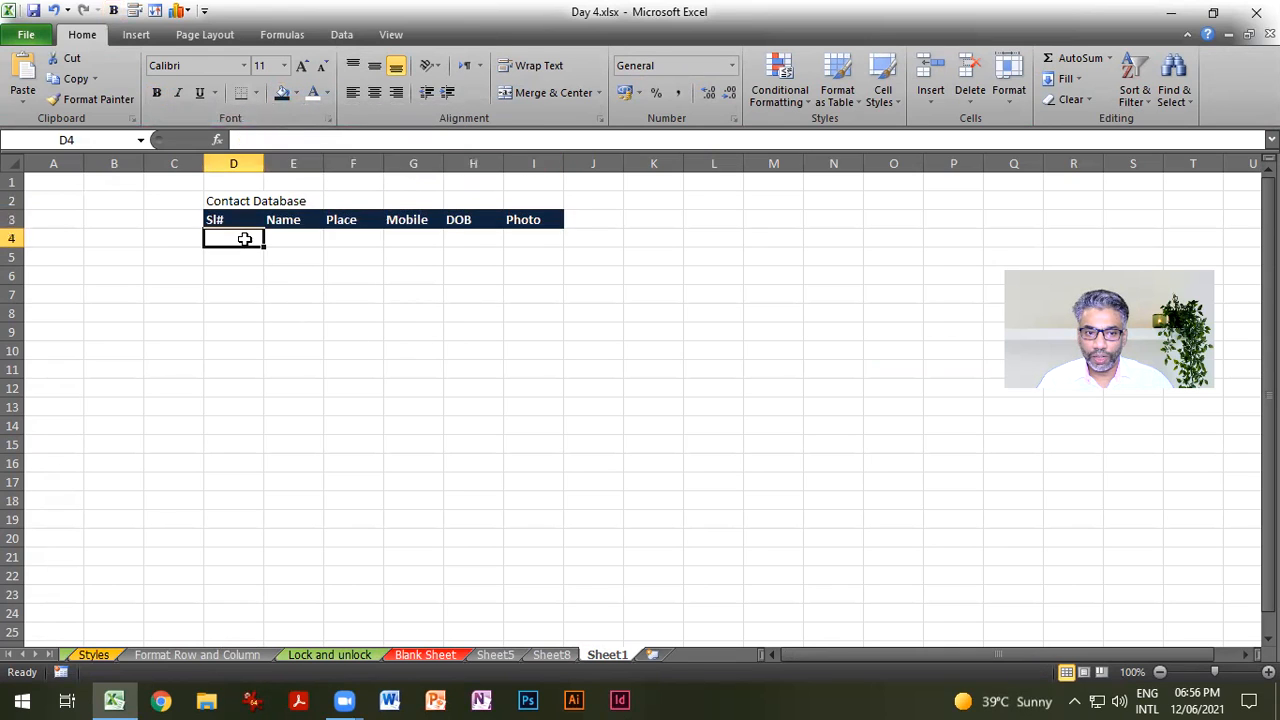
type("1")
key("Return")
type("2")
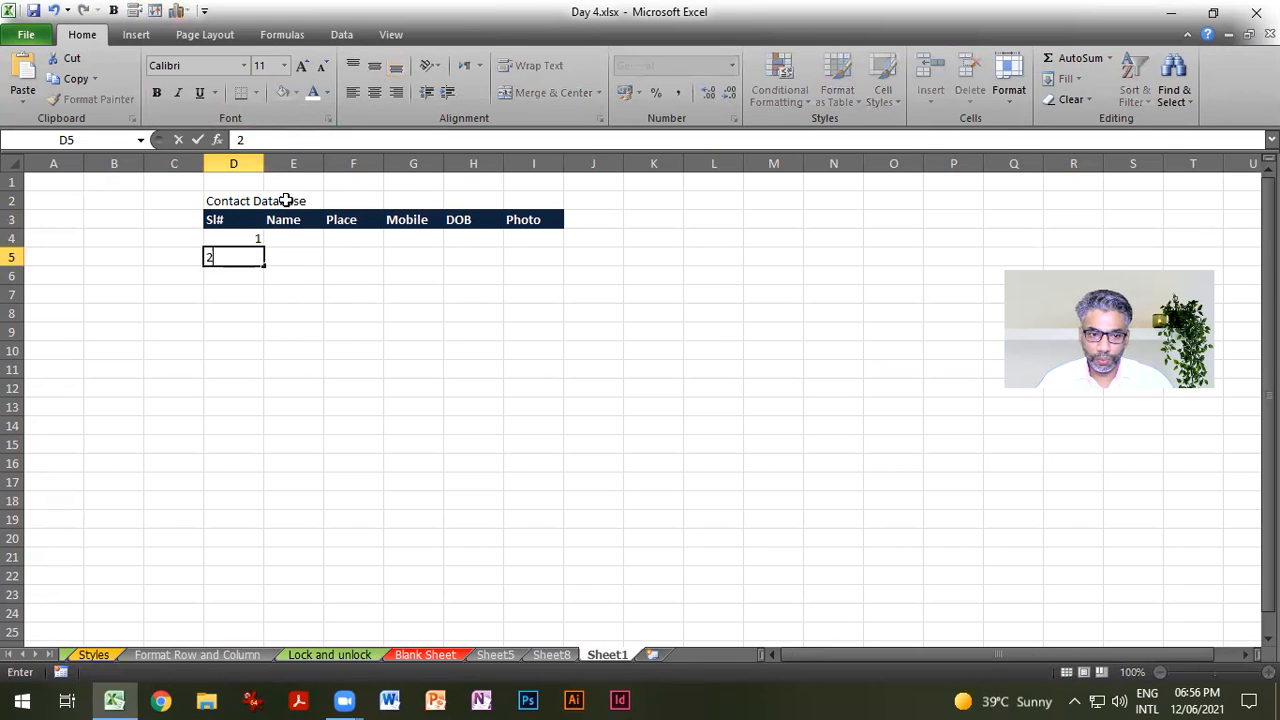
key("Return")
left_click_drag(252, 240, 253, 411)
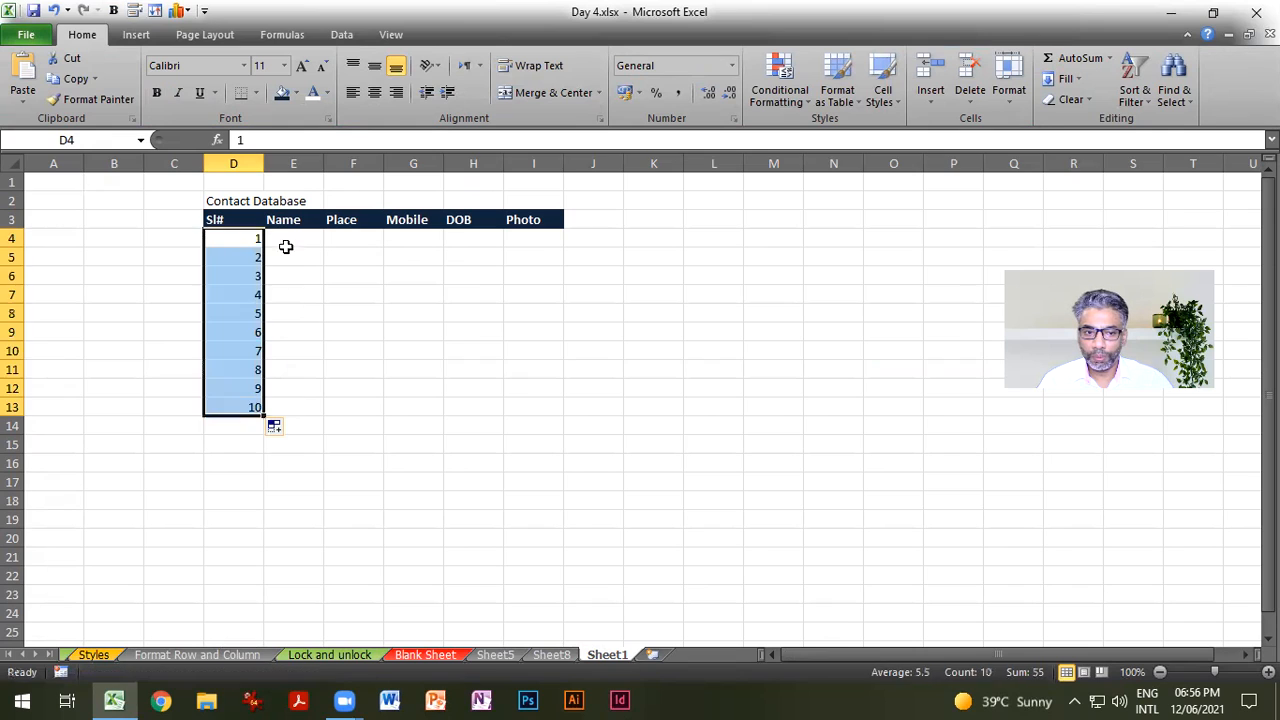
Step: Fill the Name column with ten contacts' first names, one per row in E4:E13
left_click(287, 240)
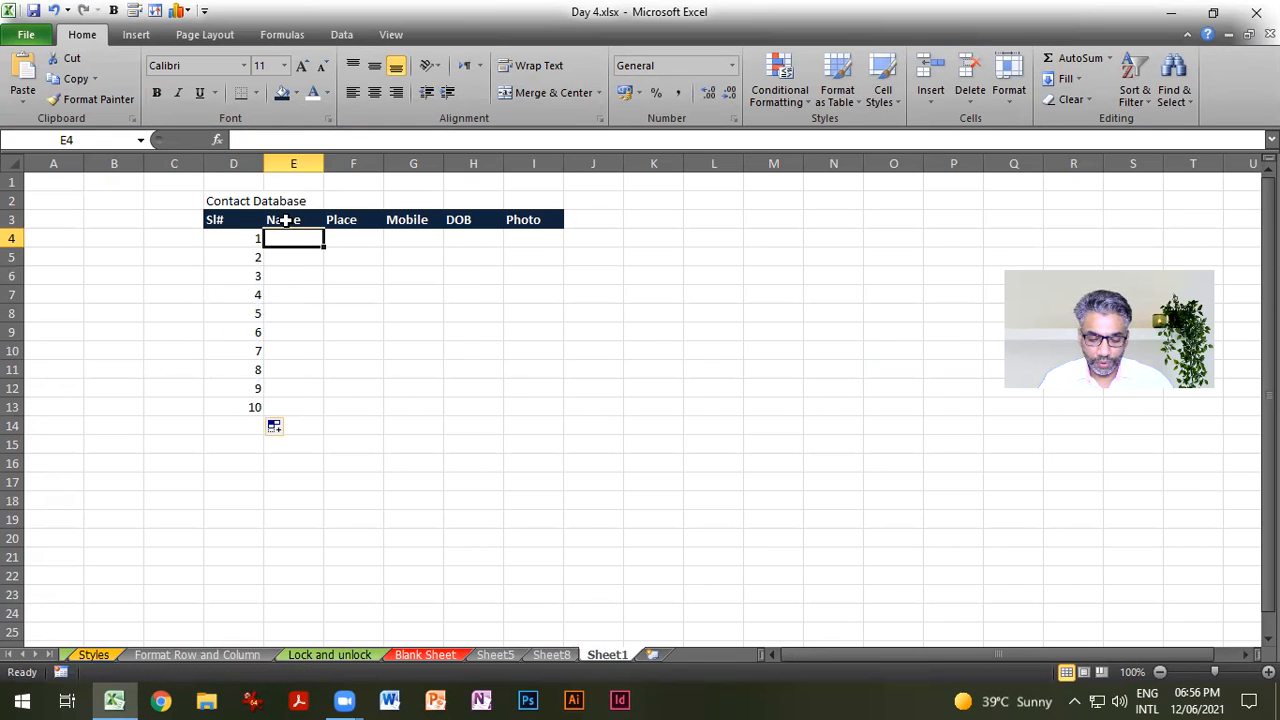
type("Akash")
key("Return")
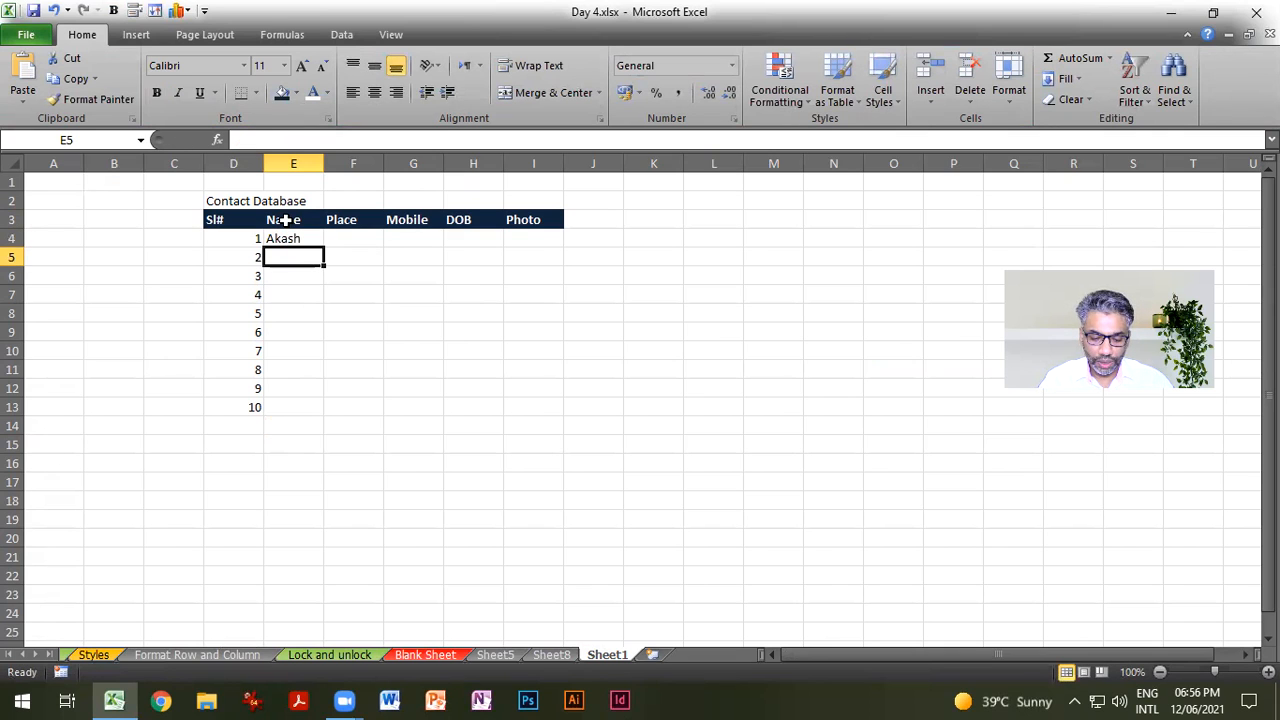
type("Malik")
key("Return")
type("Rajesh")
key("Return")
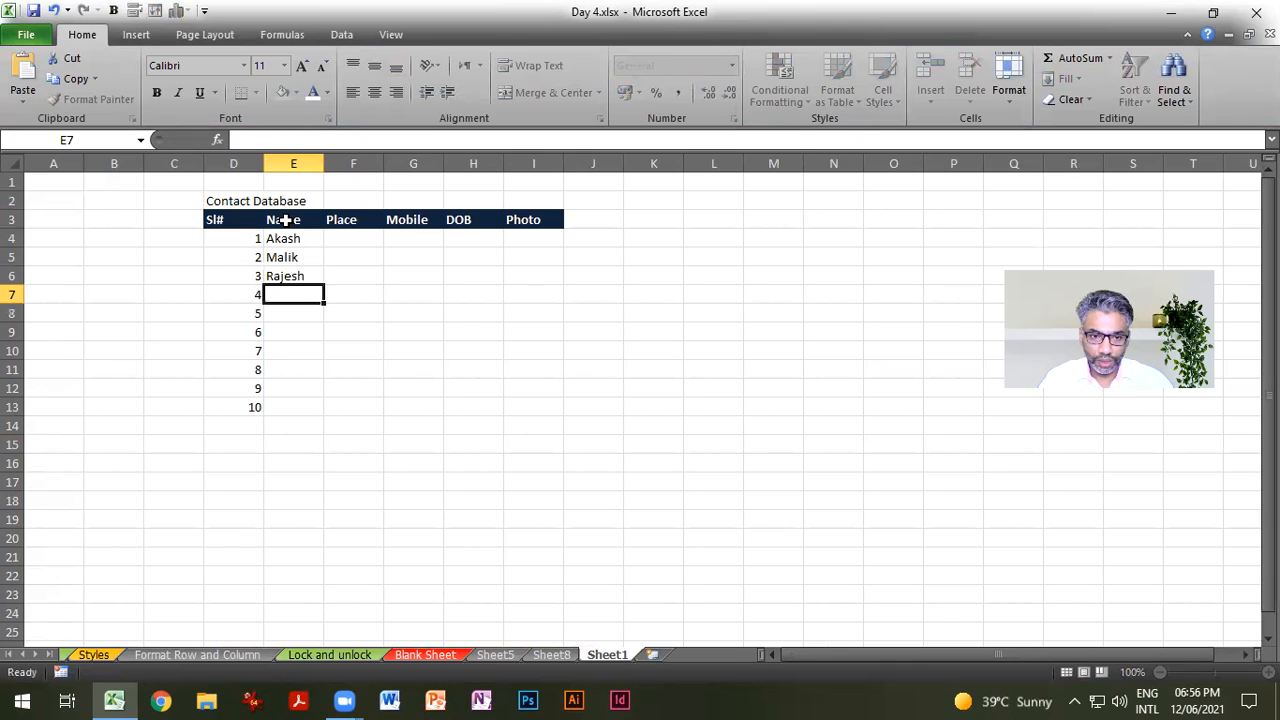
type("Santhosh")
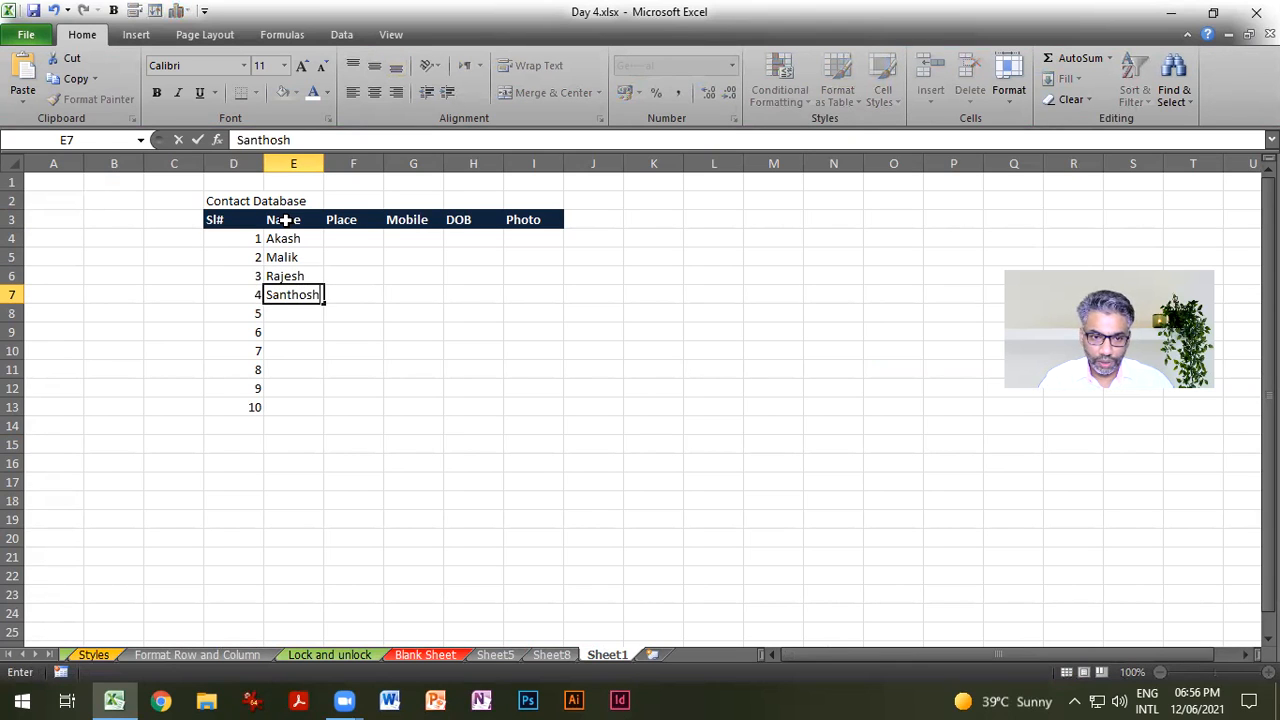
key("Return")
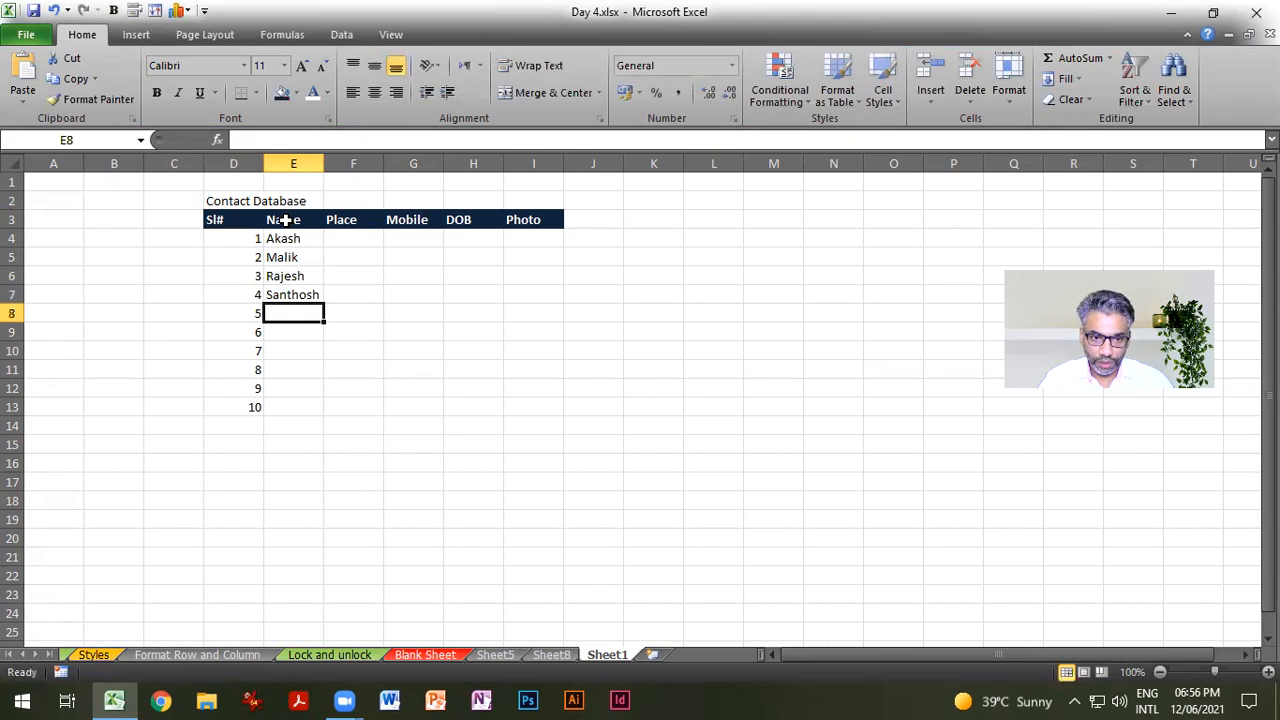
type("Ha")
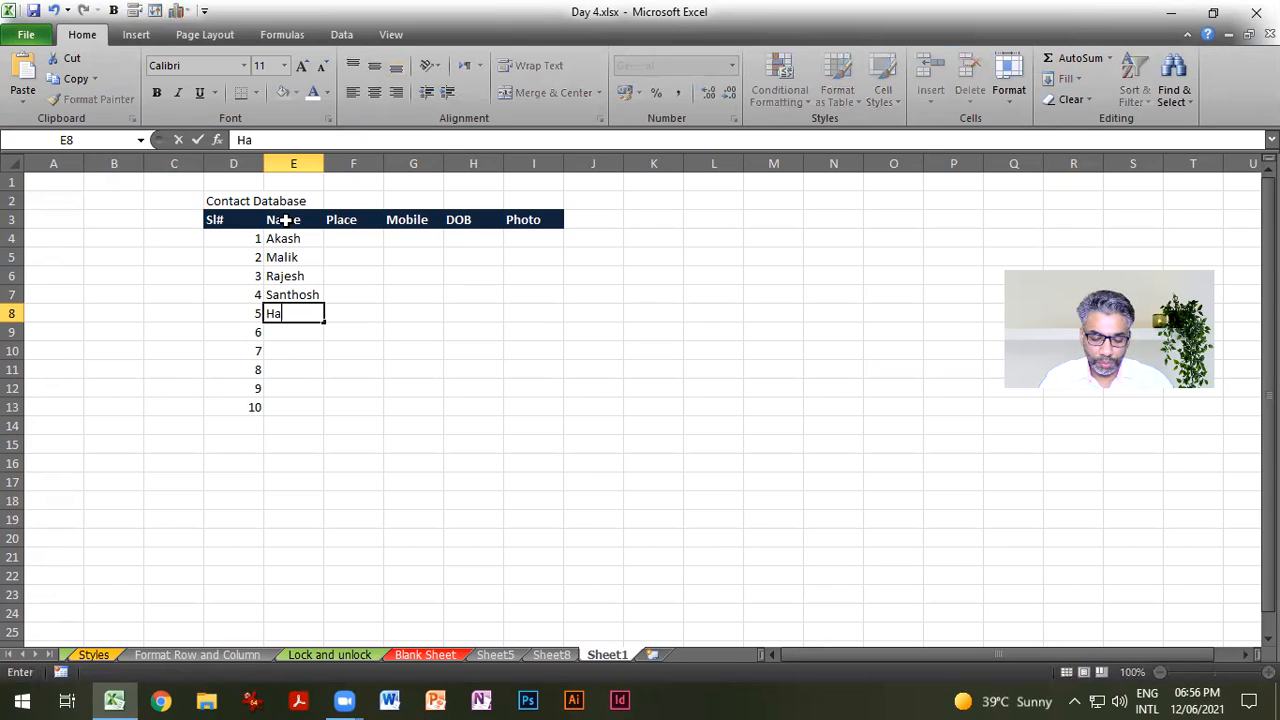
type("beeb")
key("Return")
type("Abdulla")
key("Return")
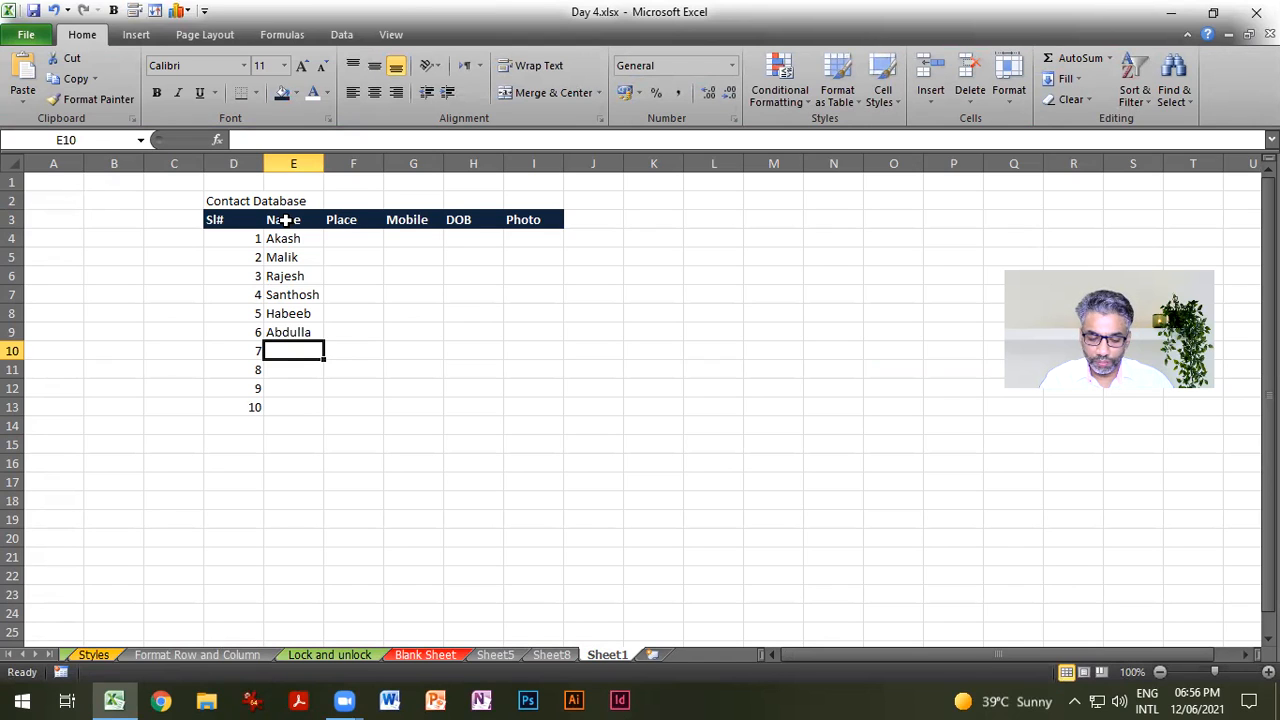
type("Khalid")
key("Return")
type("Yousef")
key("Return")
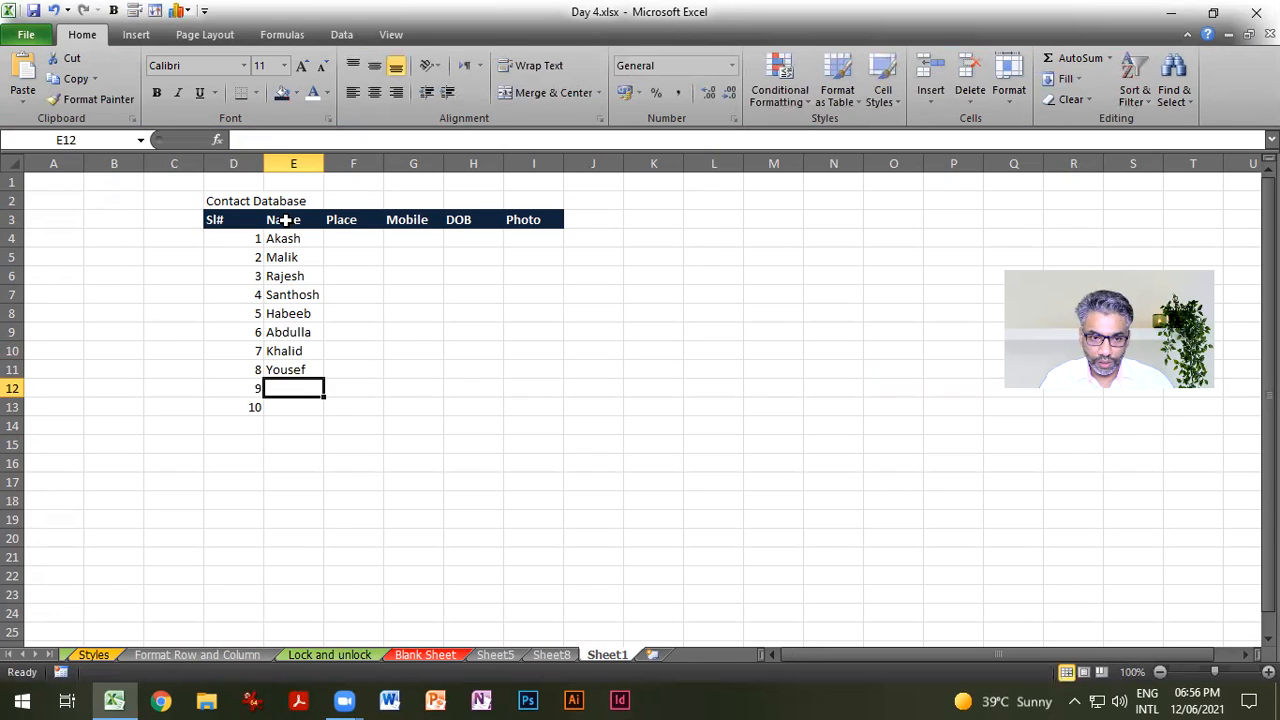
type("Mohammad")
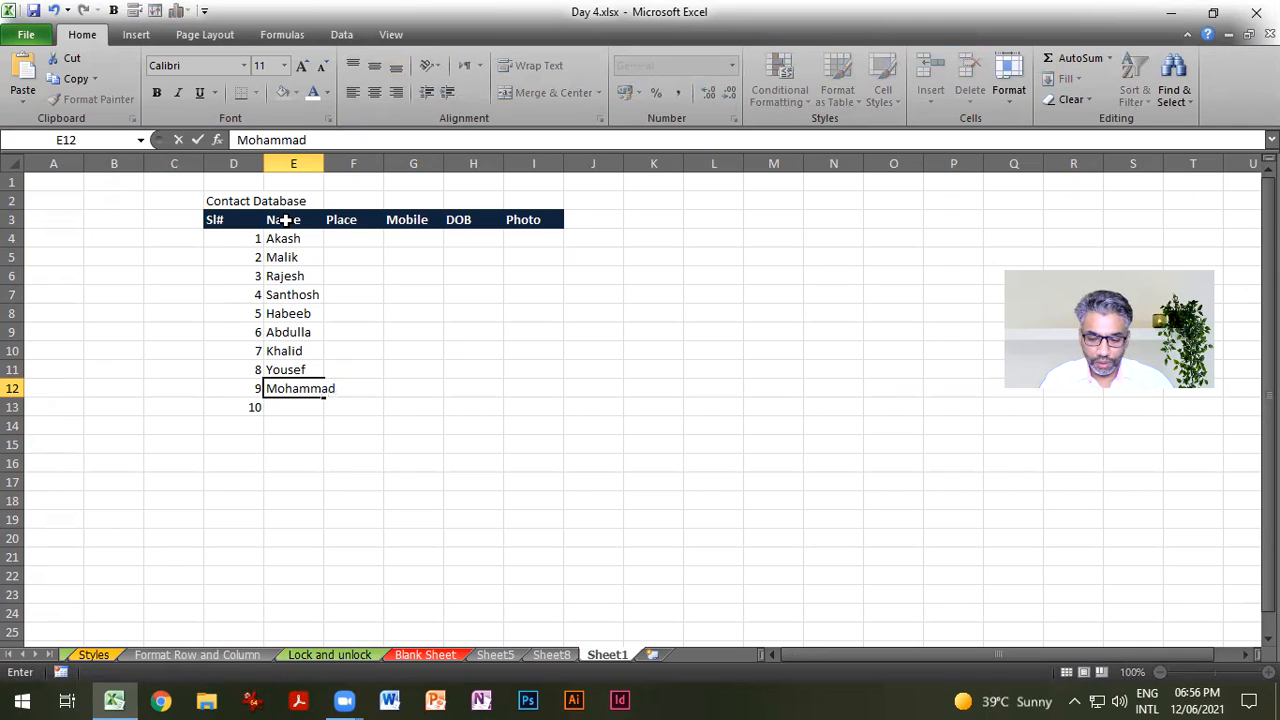
key("Return")
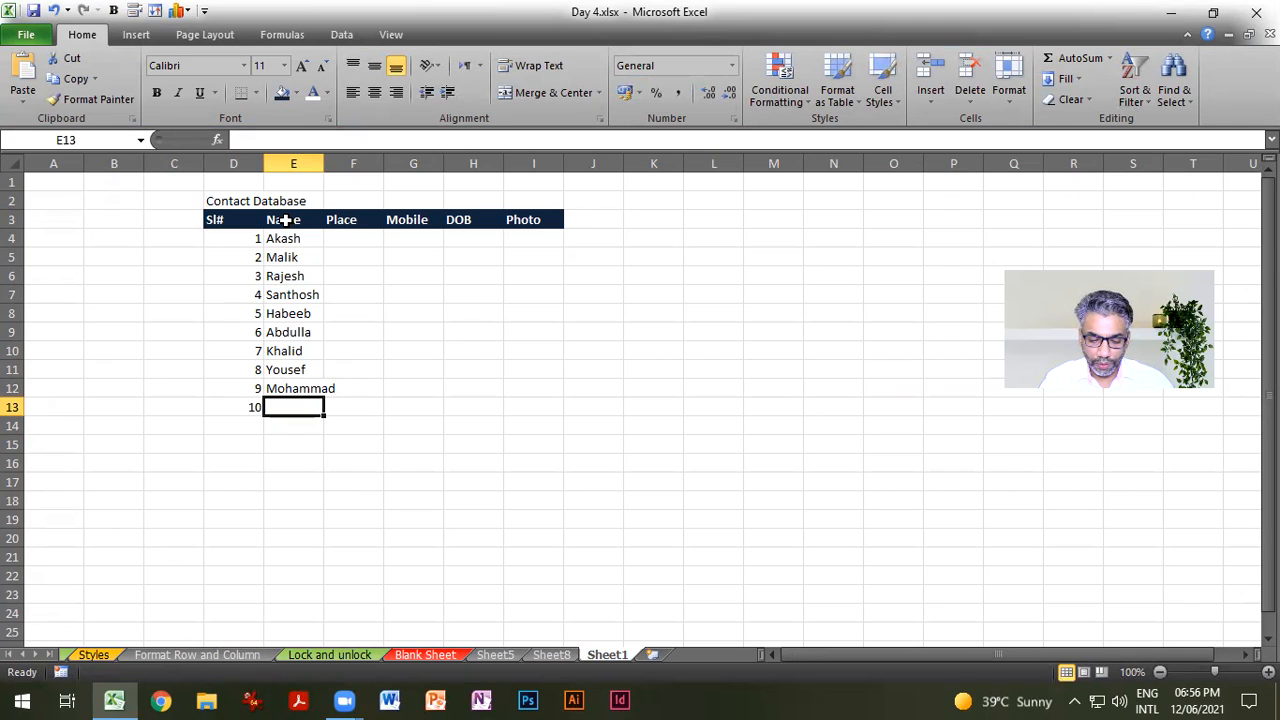
type("Shoaib")
key("Return")
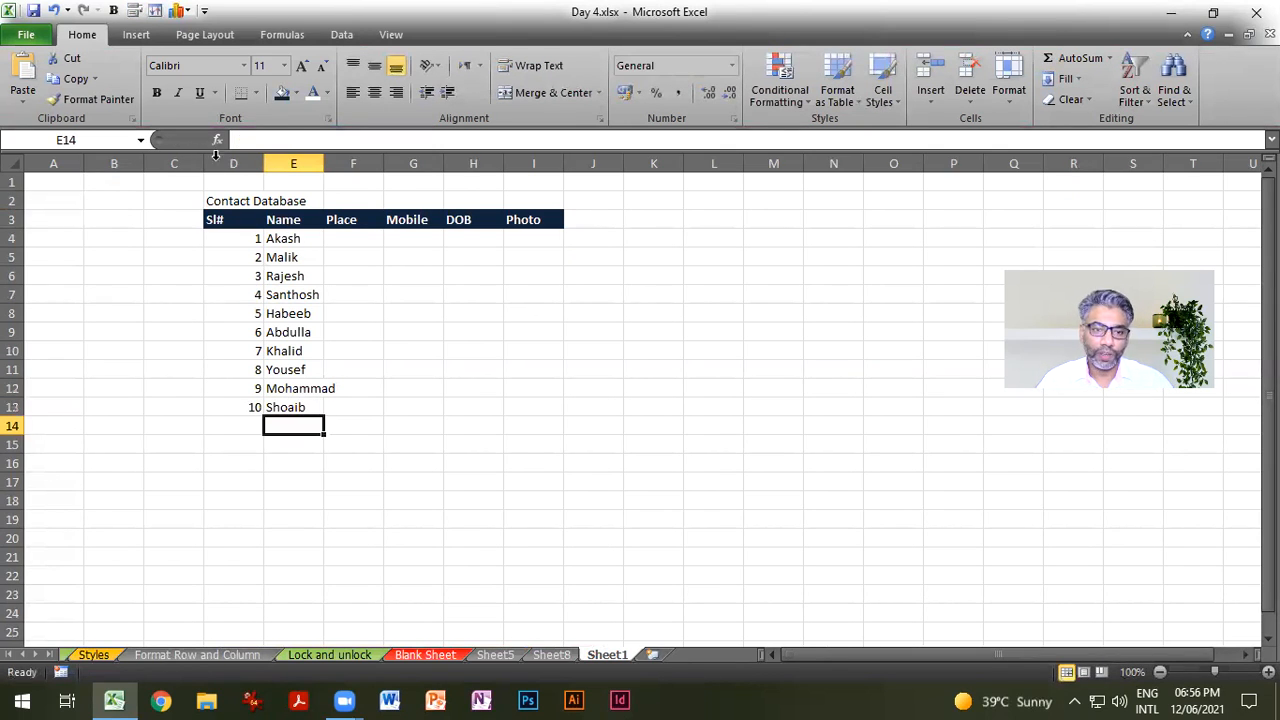
Step: Widen columns E and F, and fill Place cells F4:F8 with Doha, Wakra, Doha, Doha and Wakra
double_click(323, 163)
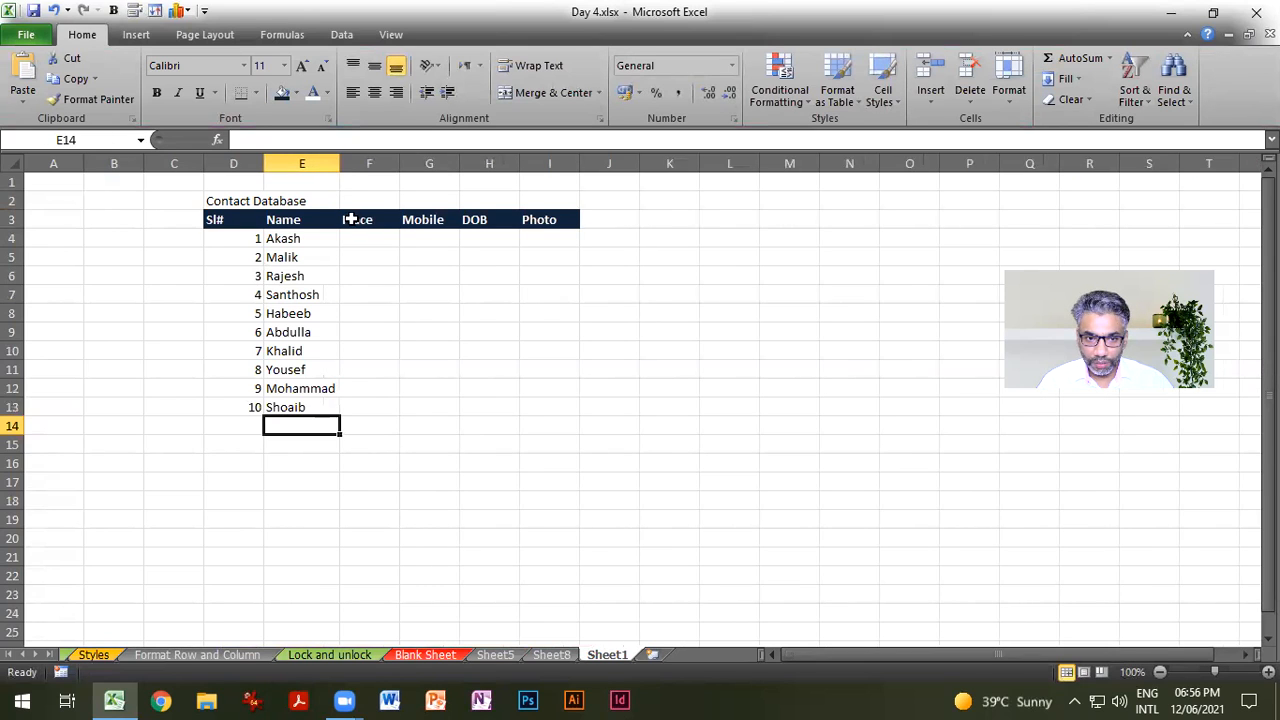
left_click_drag(334, 166, 459, 174)
left_click(420, 236)
type("Doha")
key("Return")
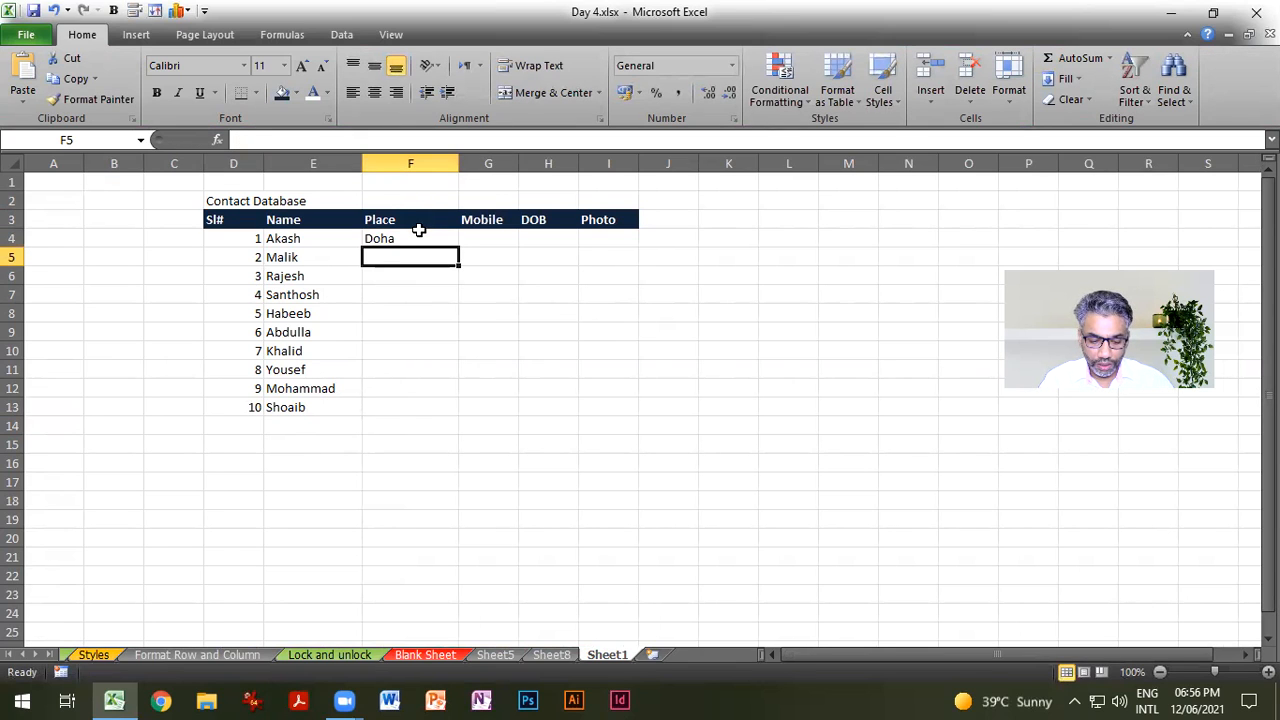
type("Wakra")
key("Return")
type("Doha")
key("Return")
type("Doha")
key("Return")
type("Wakra")
key("Return")
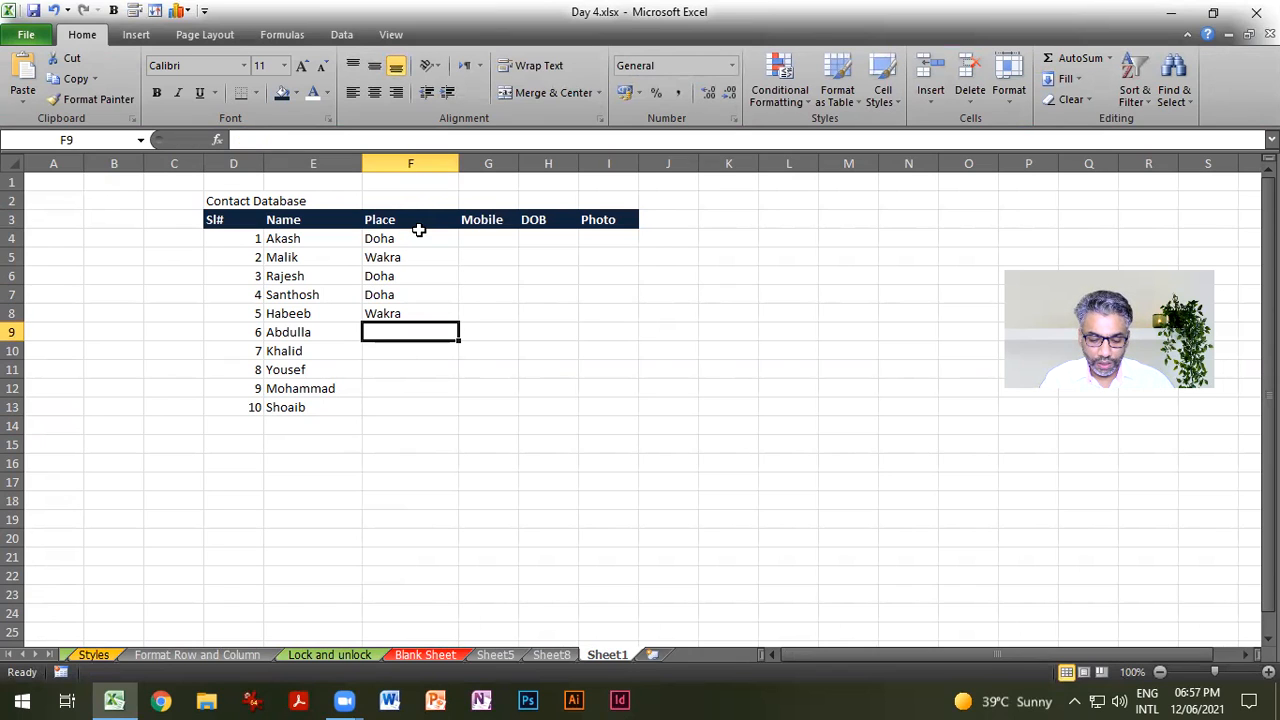
Step: Complete the Place column in F9:F13 with Alkhor, Wakra, Alkhor, Doha and Wakra
type("Alkhor")
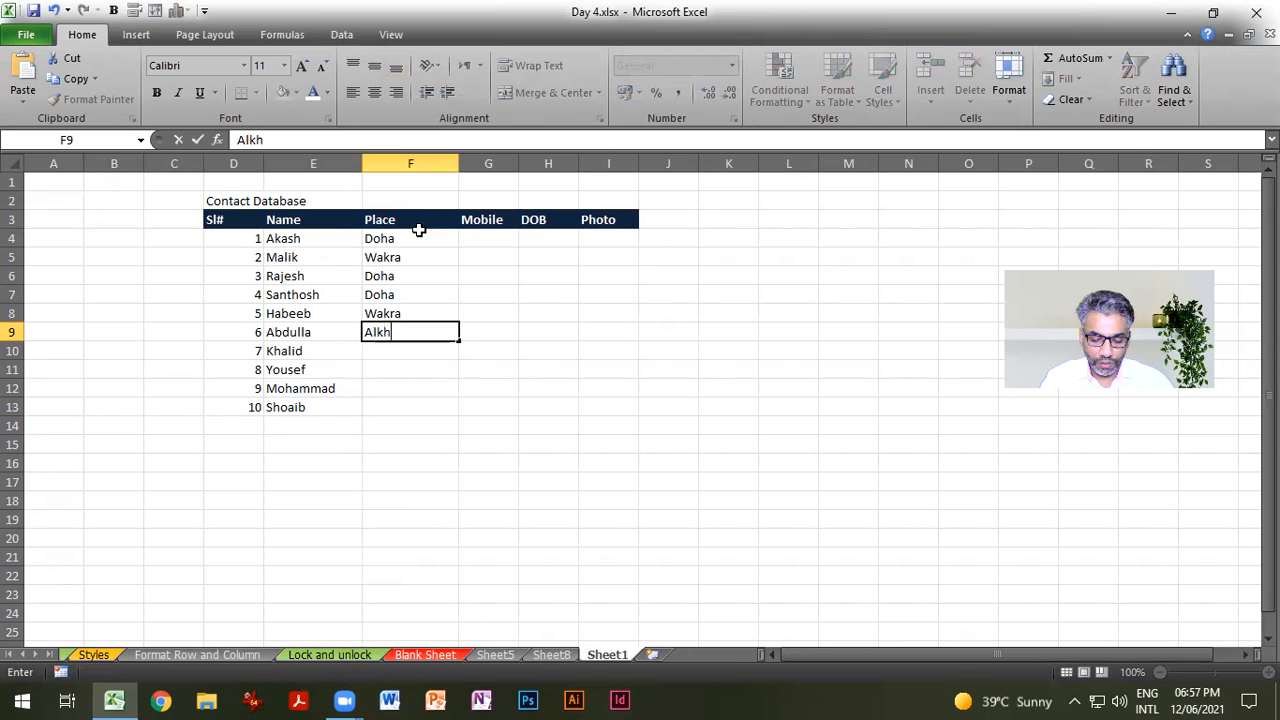
key("Return")
type("Wakra")
key("Return")
type("Alkhor")
key("Return")
type("Doha")
key("Return")
type("Wakra")
key("Return")
Step: Enter the first contact's mobile number in G4 and widen the Mobile column
left_click(476, 238)
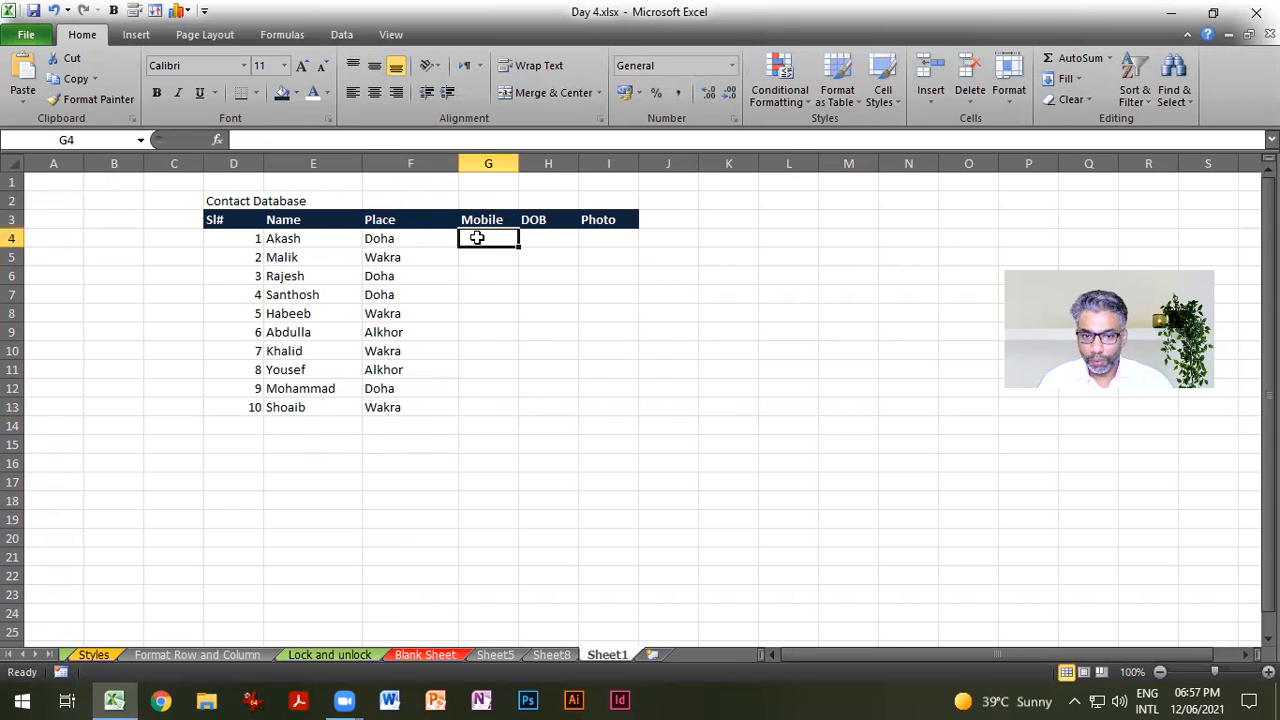
type("55006235")
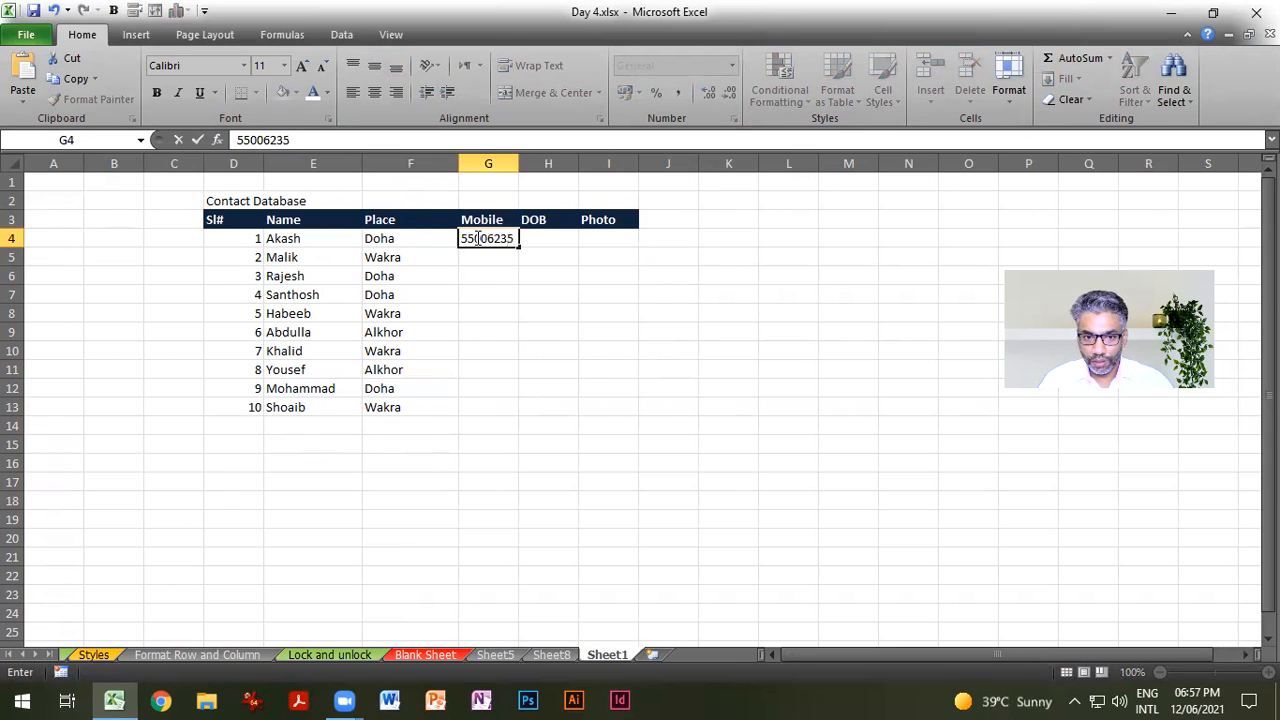
key("Return")
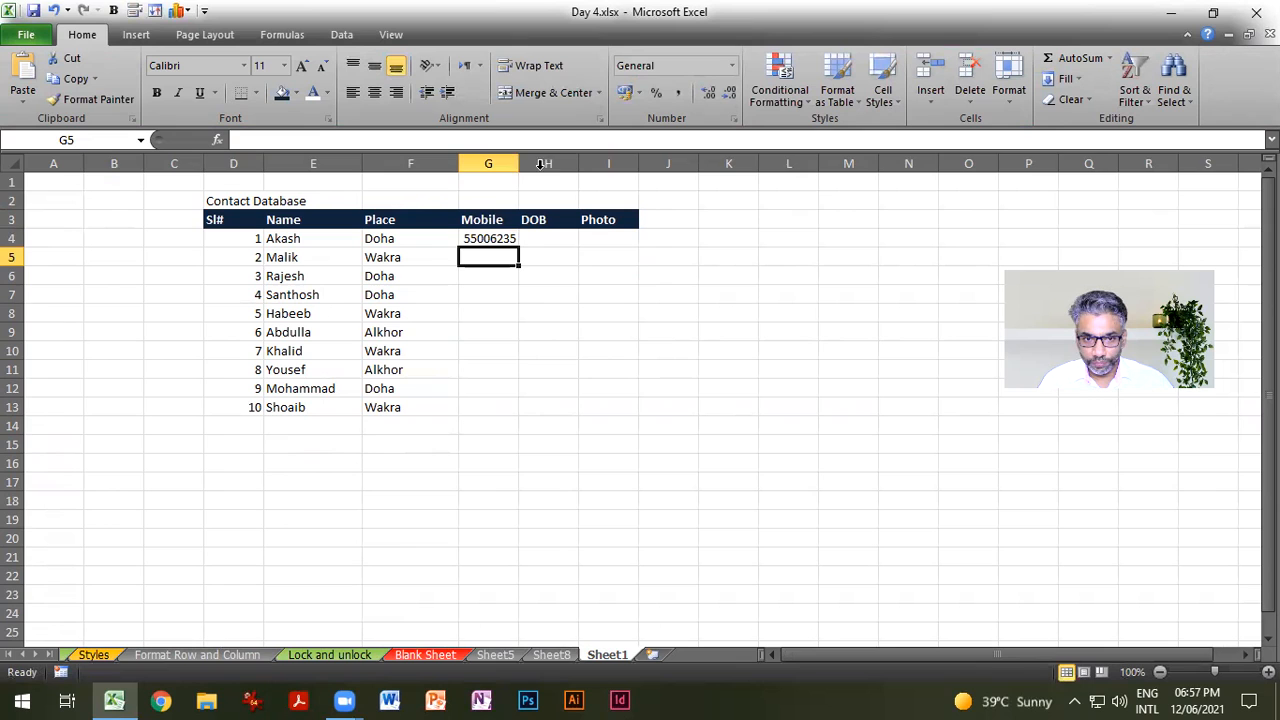
left_click_drag(518, 164, 547, 164)
left_click(550, 288)
mouse_move(516, 238)
left_mouse_down()
mouse_move(518, 250)
mouse_move(521, 240)
left_mouse_up()
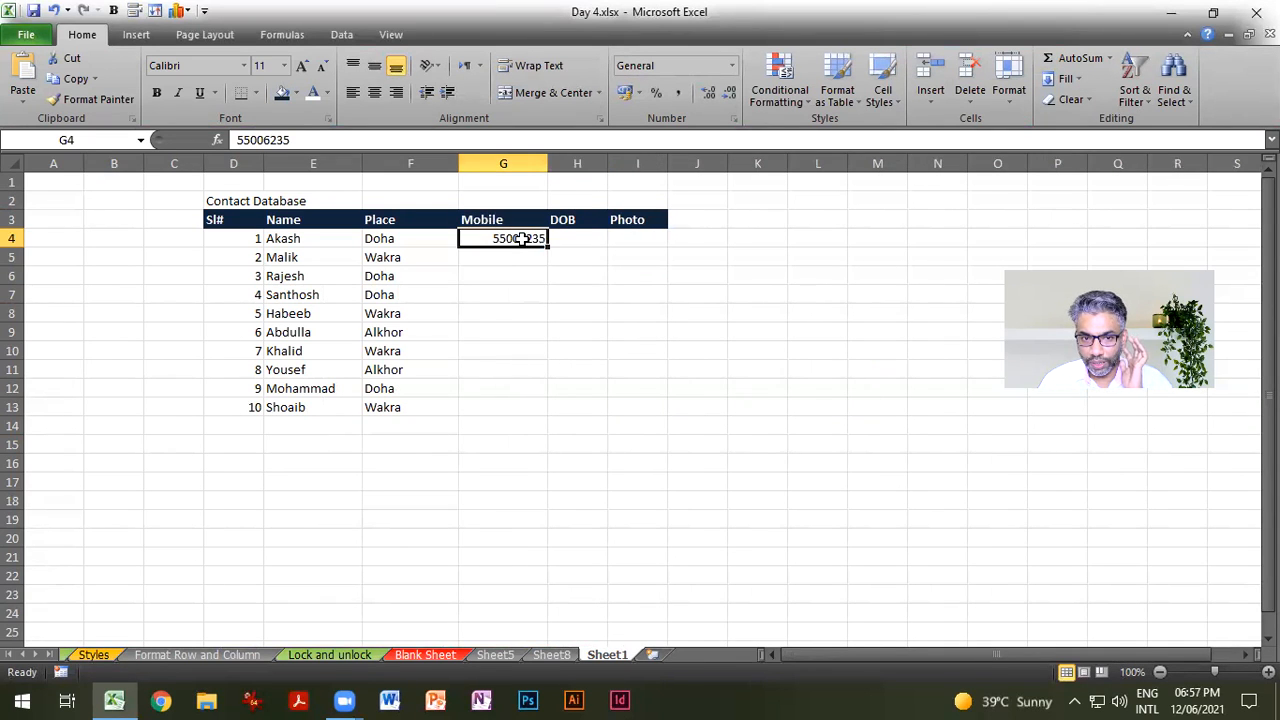
Step: Generate random eight-digit numbers in K4:K13 with the formula =RANDBETWEEN(55000000,55999999)
left_click(757, 240)
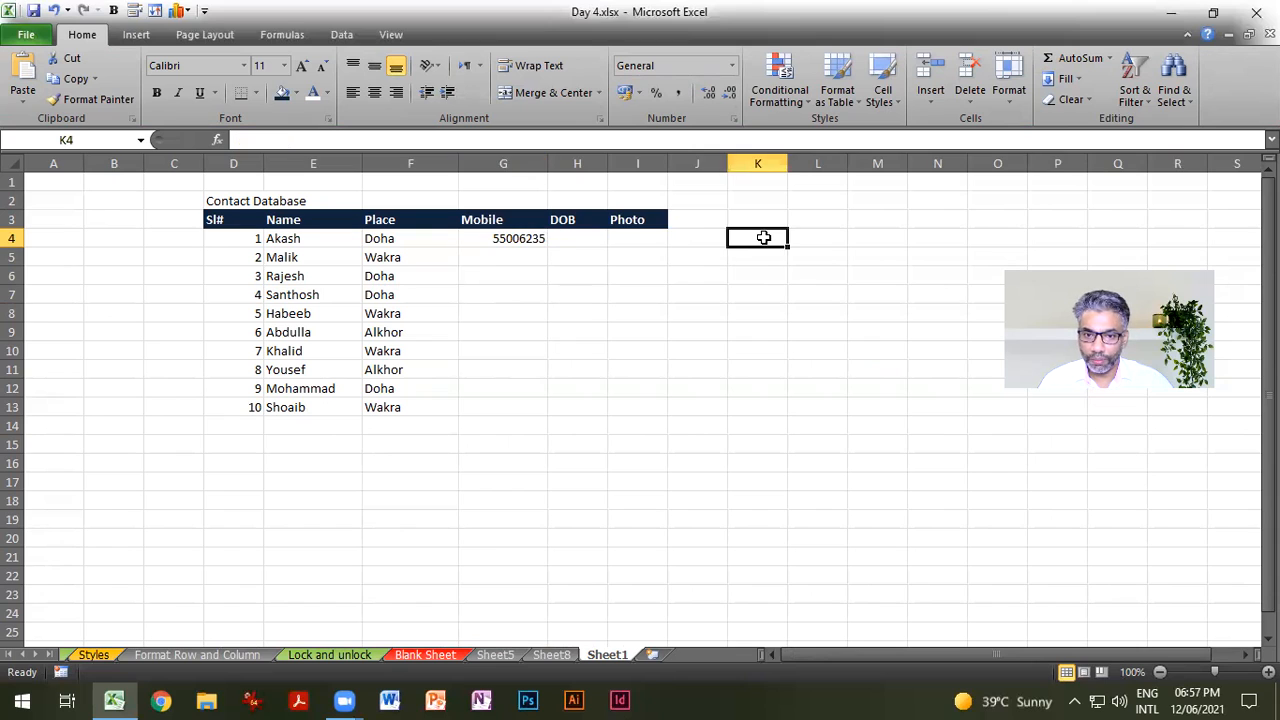
type("=")
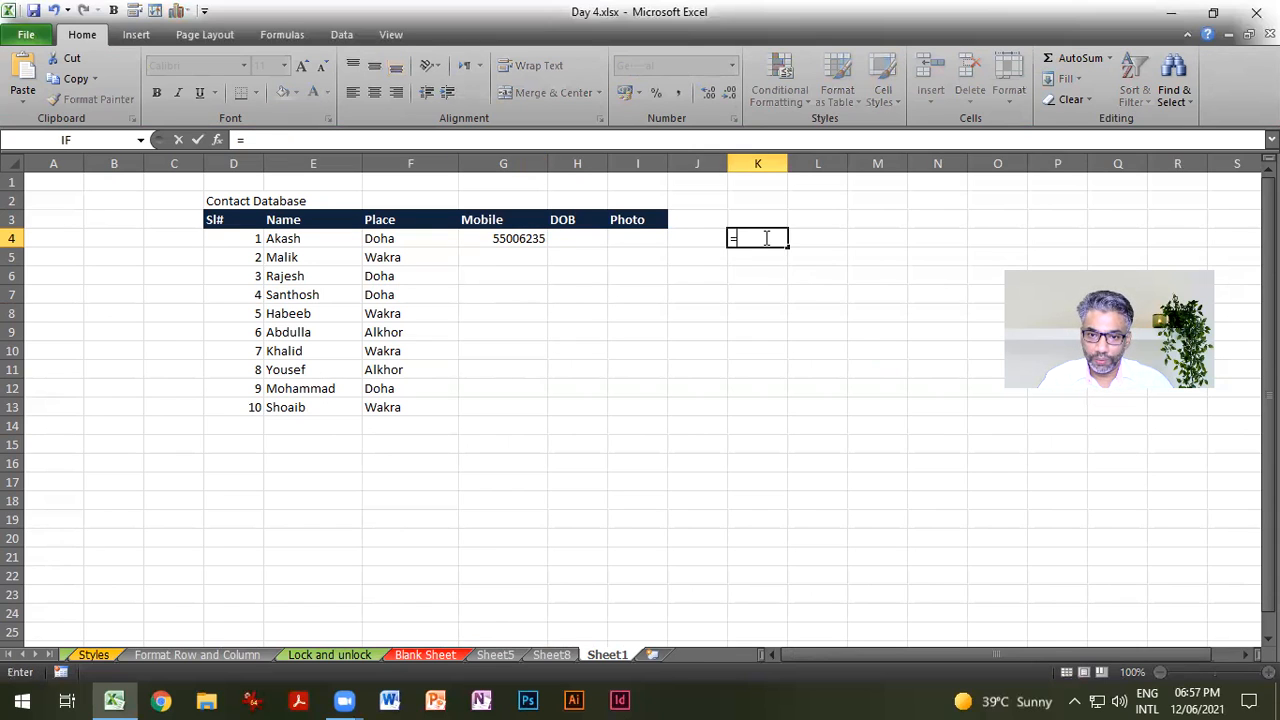
type("ra")
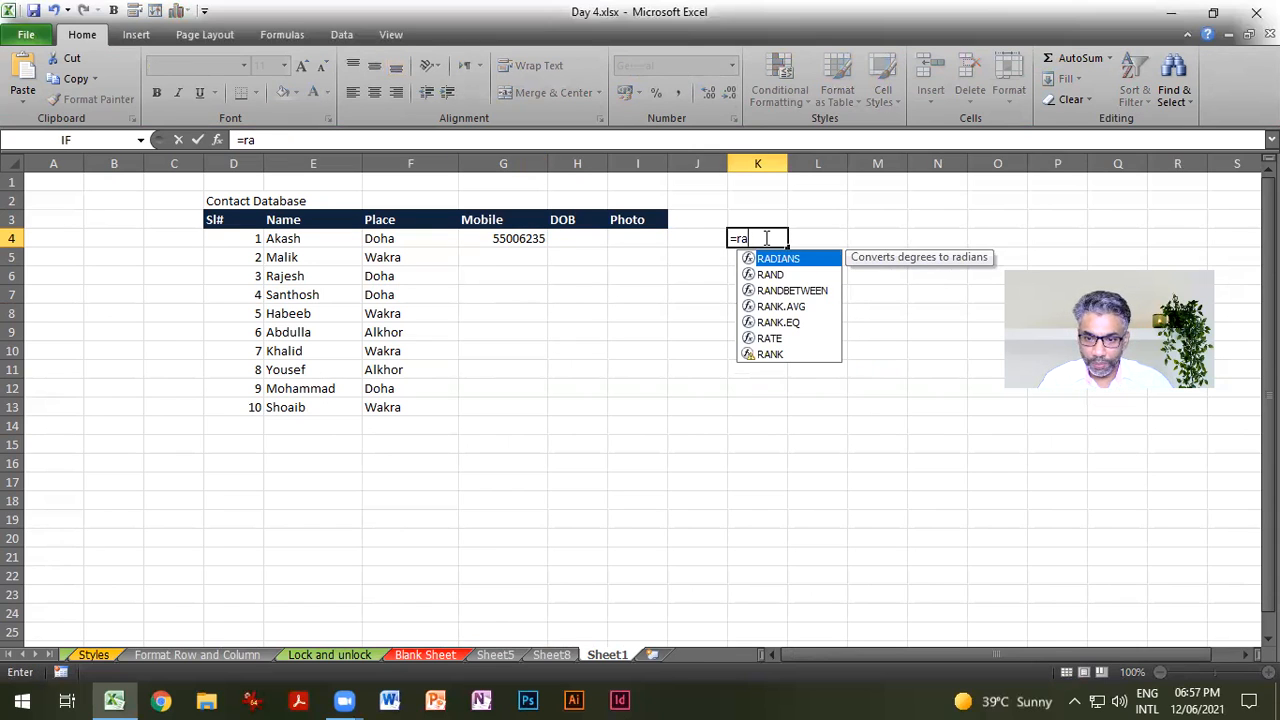
key("Down")
key("Down")
key("Tab")
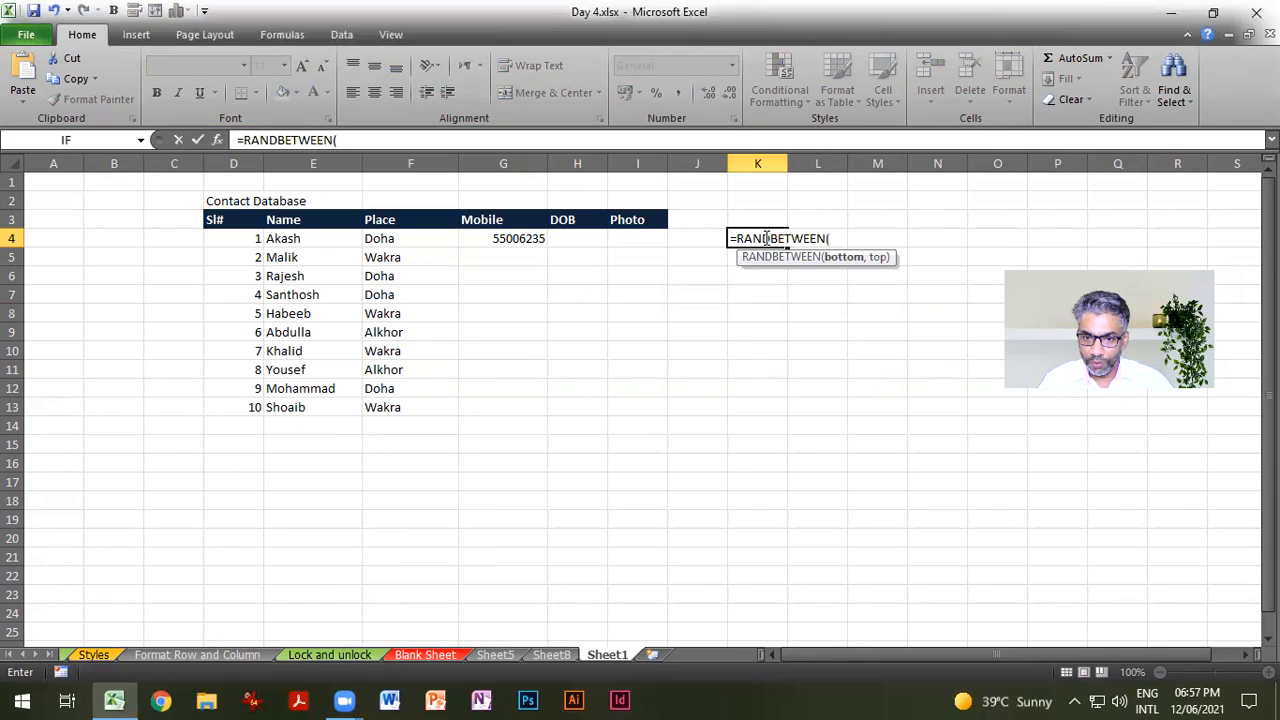
type("55000")
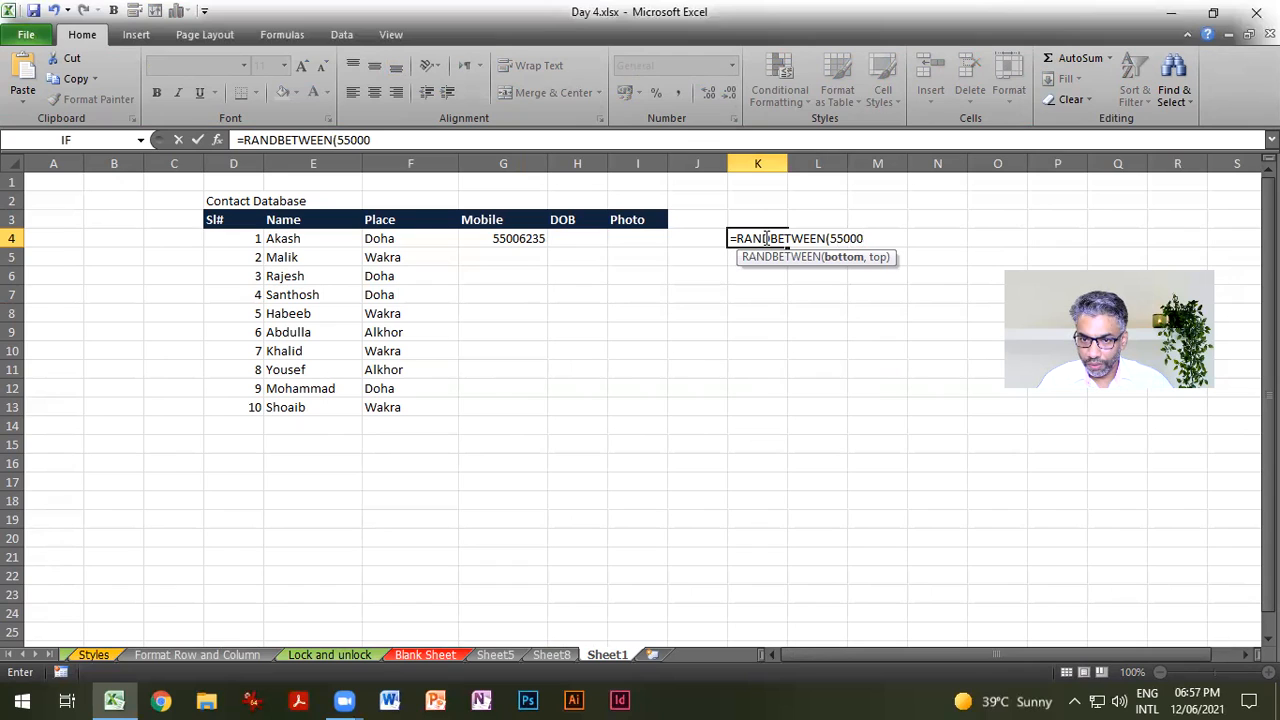
type("000")
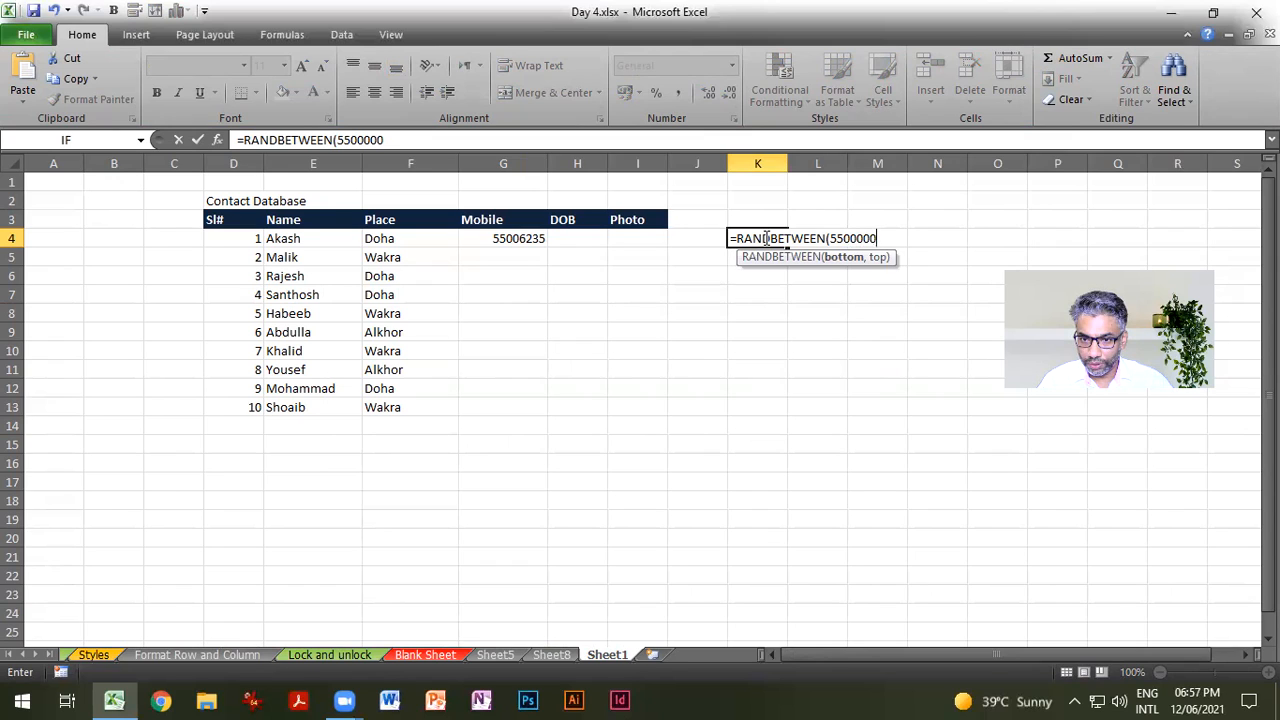
type("0,55")
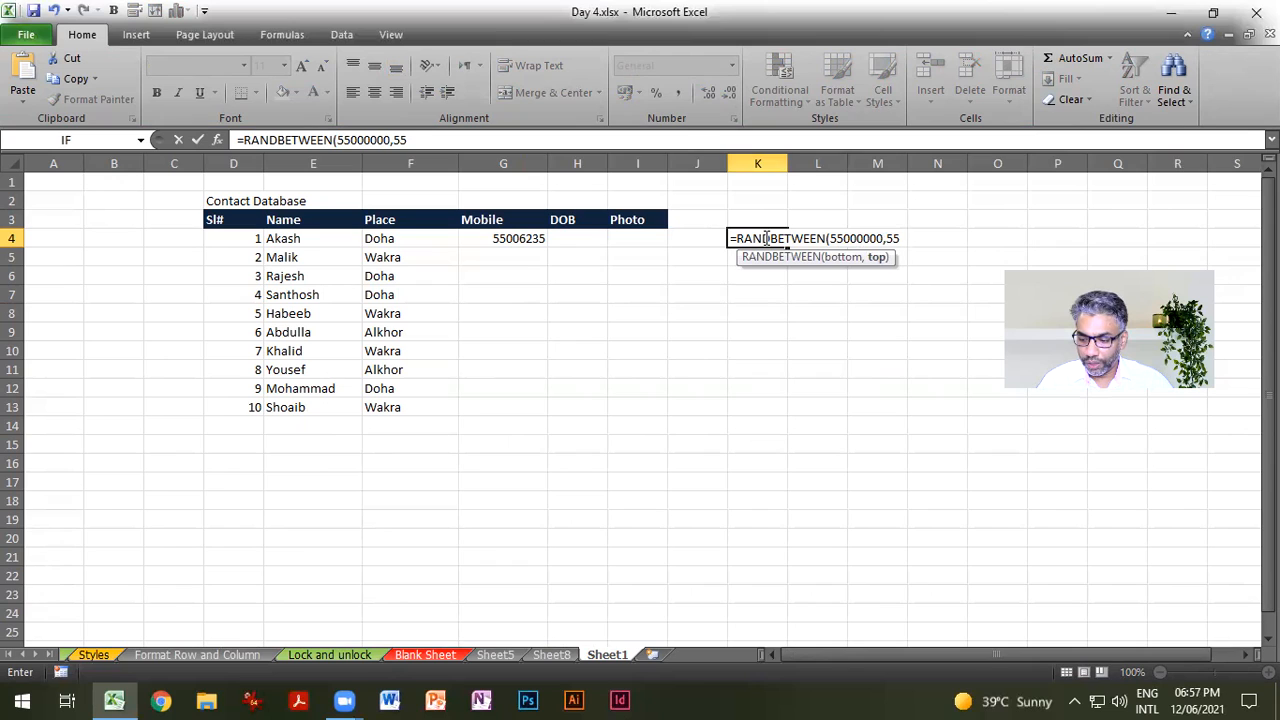
type("9999")
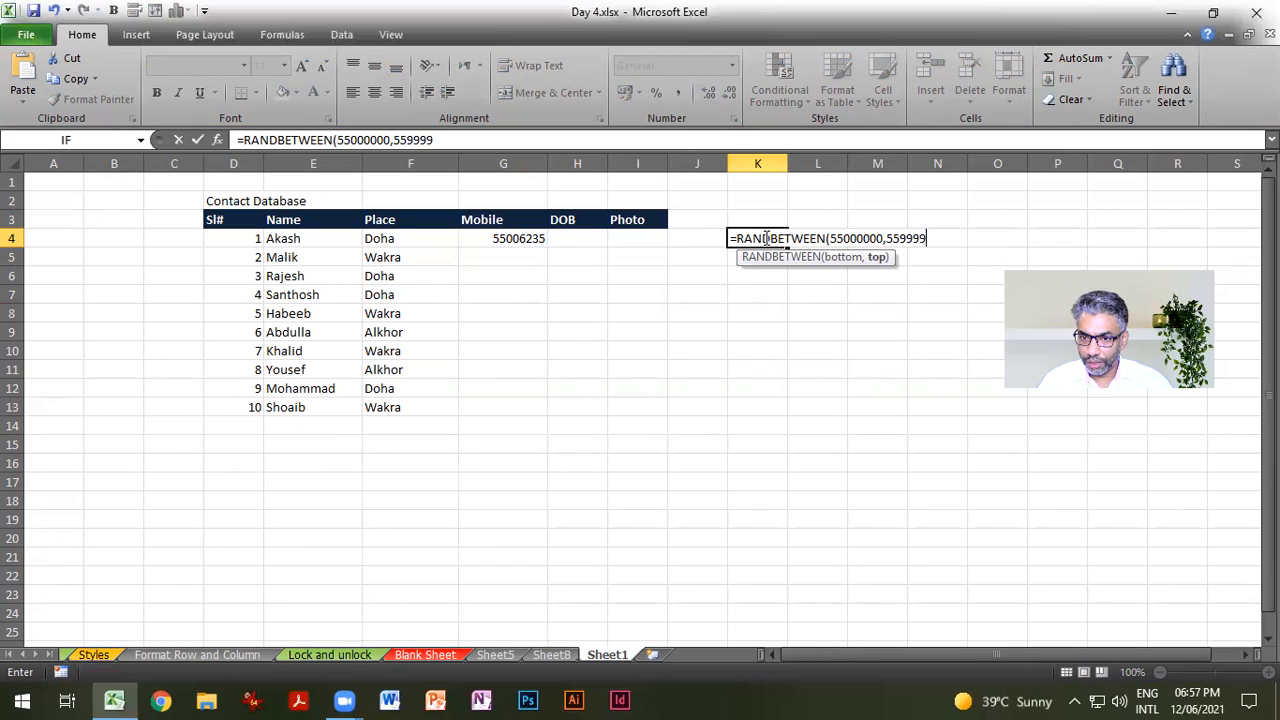
type("99)")
key("Return")
left_click(766, 238)
left_click_drag(787, 247, 786, 420)
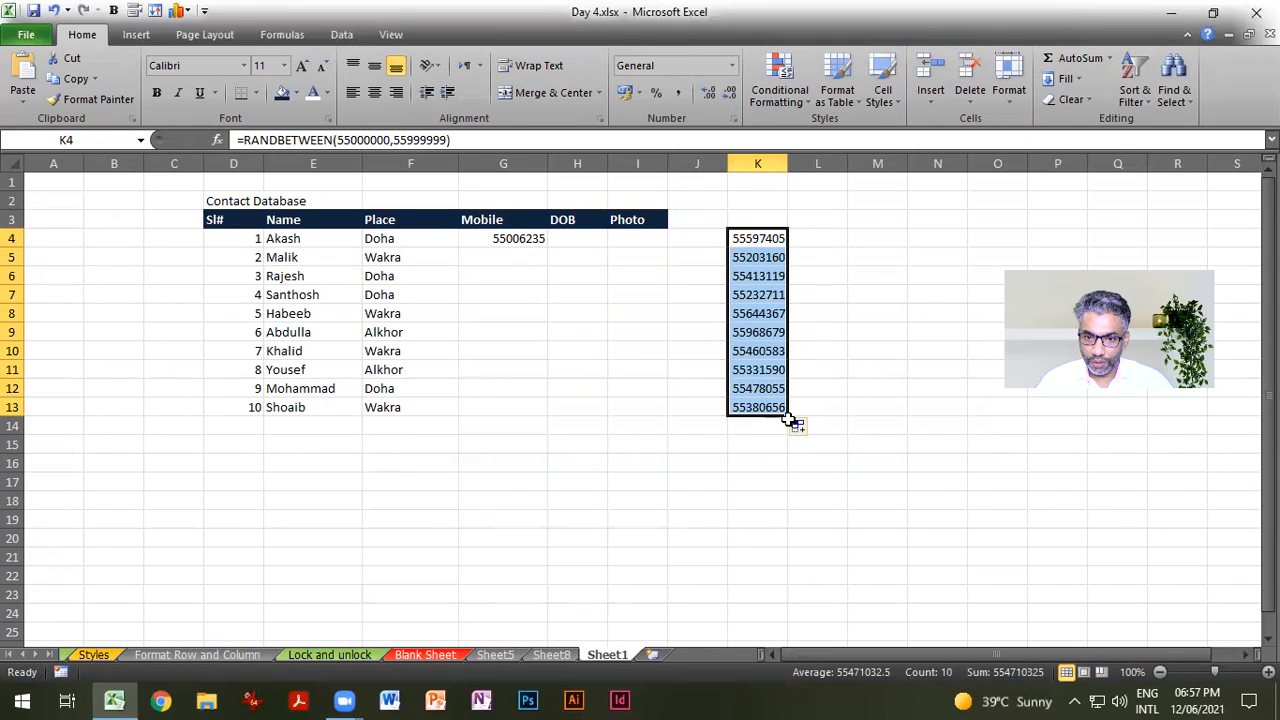
Step: Copy the random numbers from K4:K13 into the Mobile column G4:G13 as values only
key("ctrl+c")
left_click_drag(503, 240, 511, 400)
left_click(27, 100)
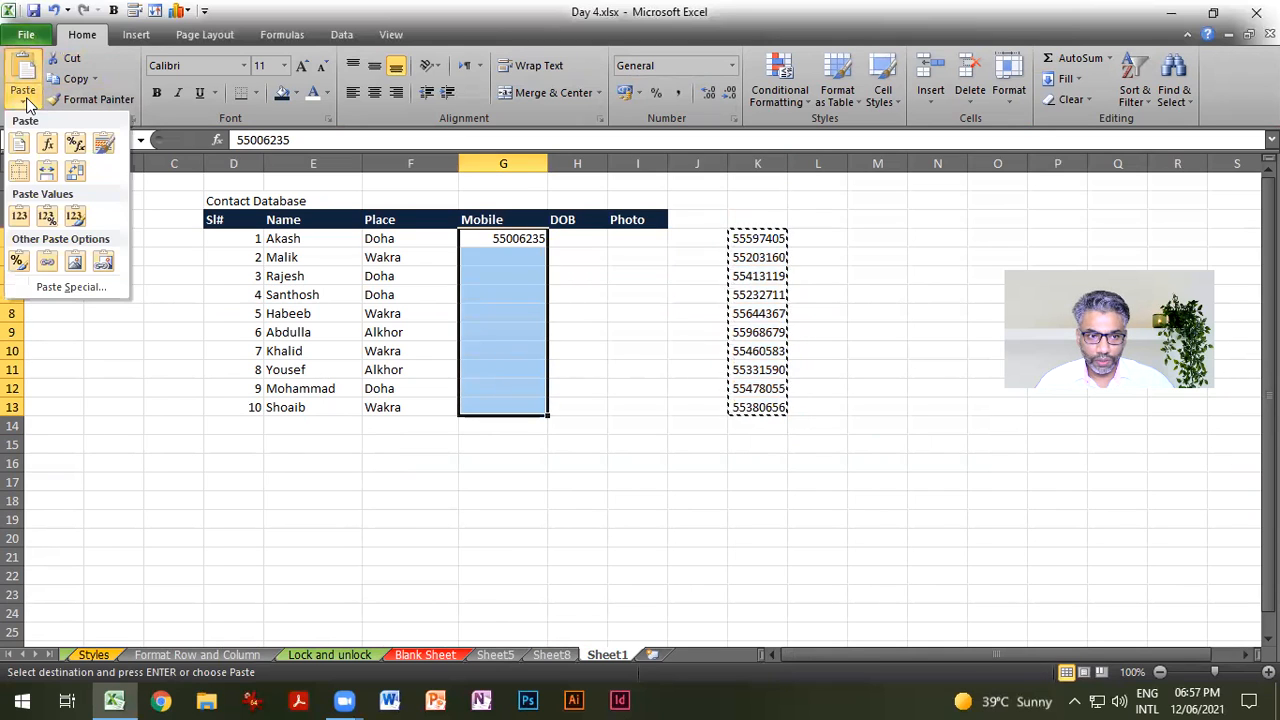
left_click(28, 216)
left_click(636, 528)
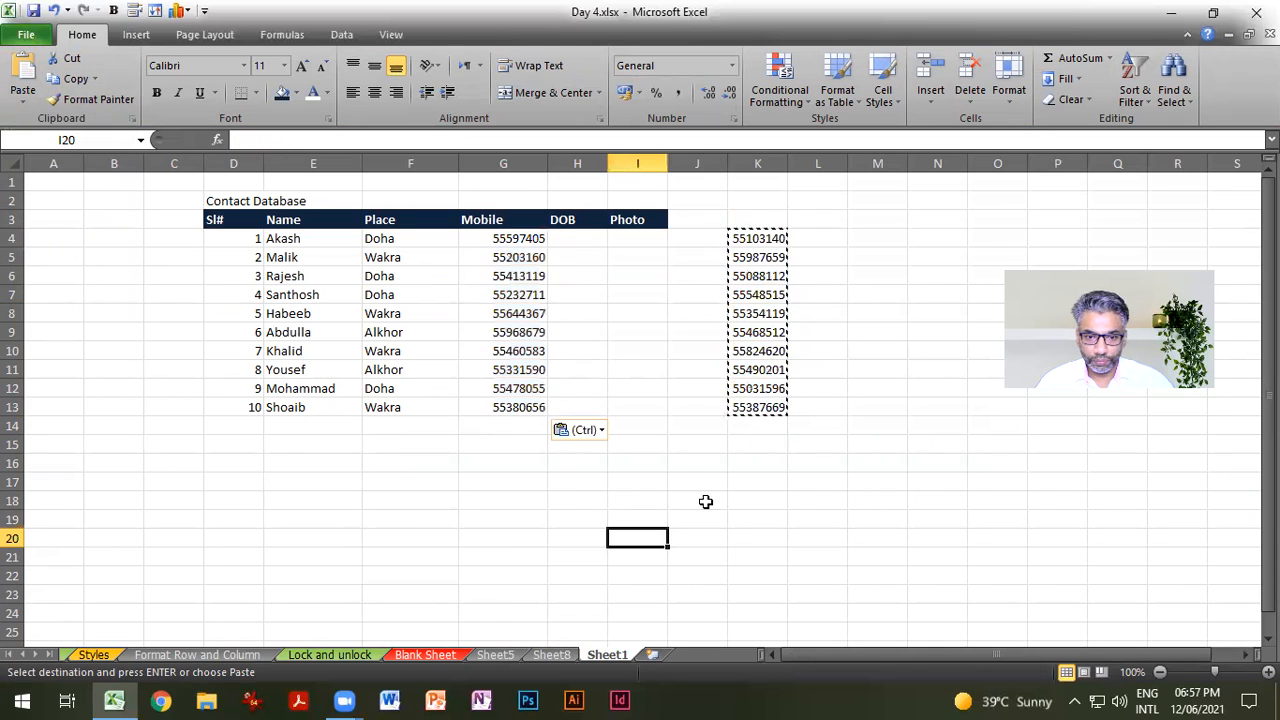
Step: Clear the helper formulas from K4:K13
key("Escape")
left_click(760, 238)
left_click_drag(760, 238, 765, 420)
key("Delete")
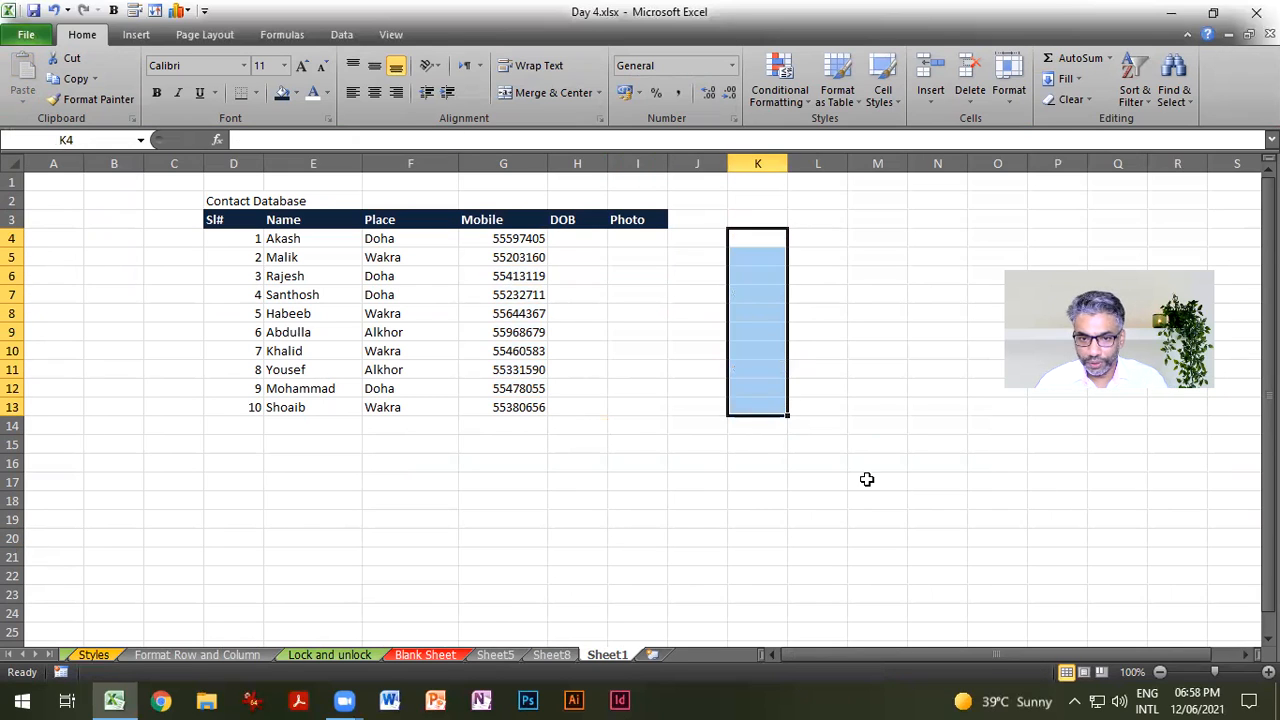
left_click(866, 480)
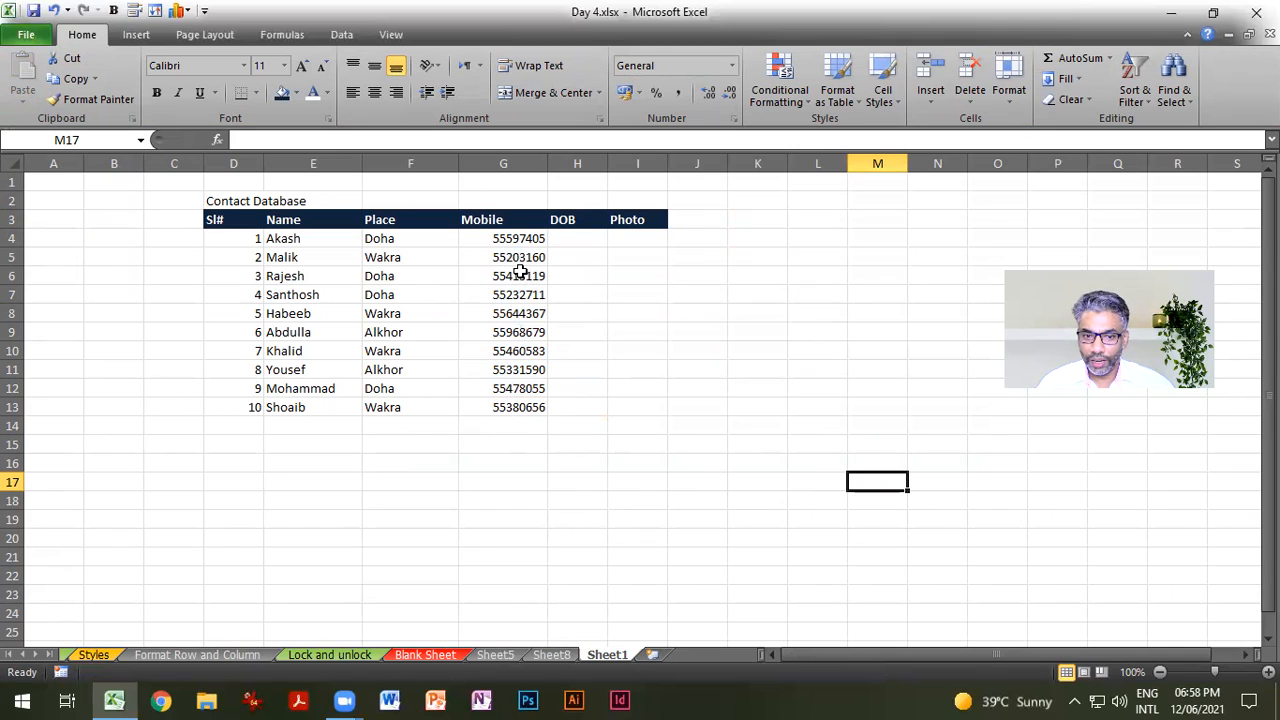
Step: Enter the first contact's date of birth in H4 and extend it as a daily series down to H13
left_click(563, 238)
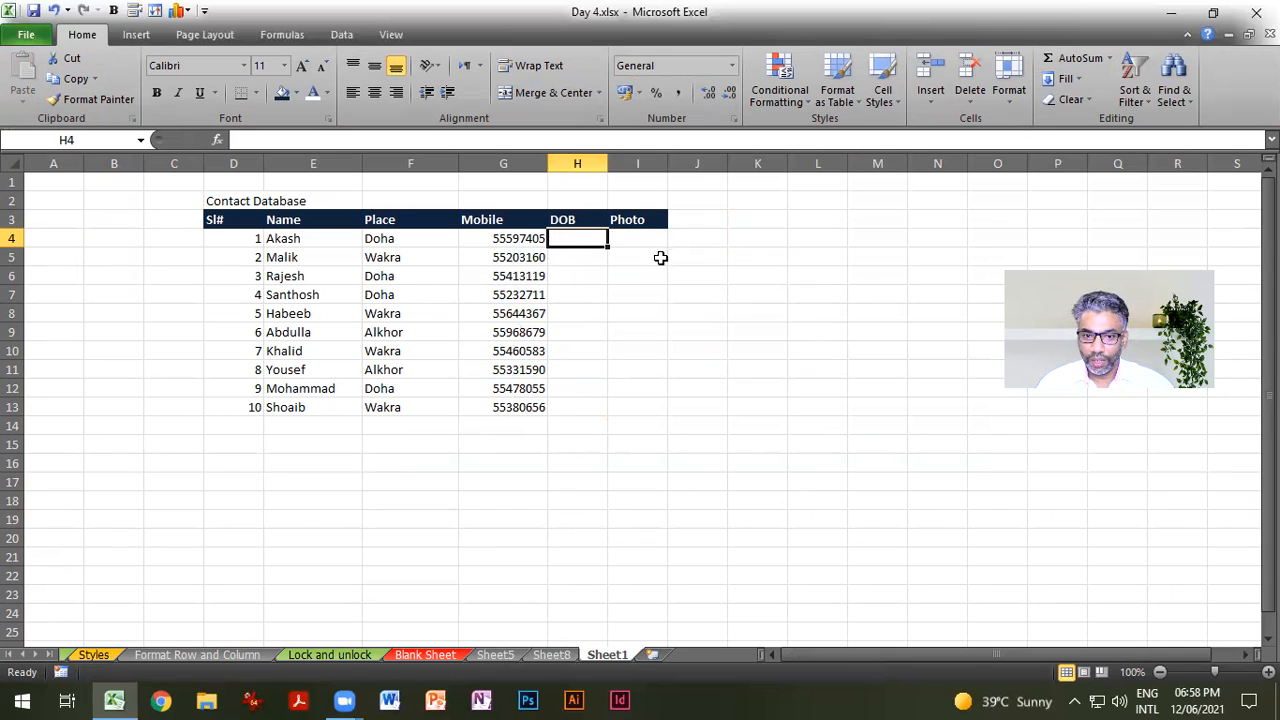
type("1/1/2000")
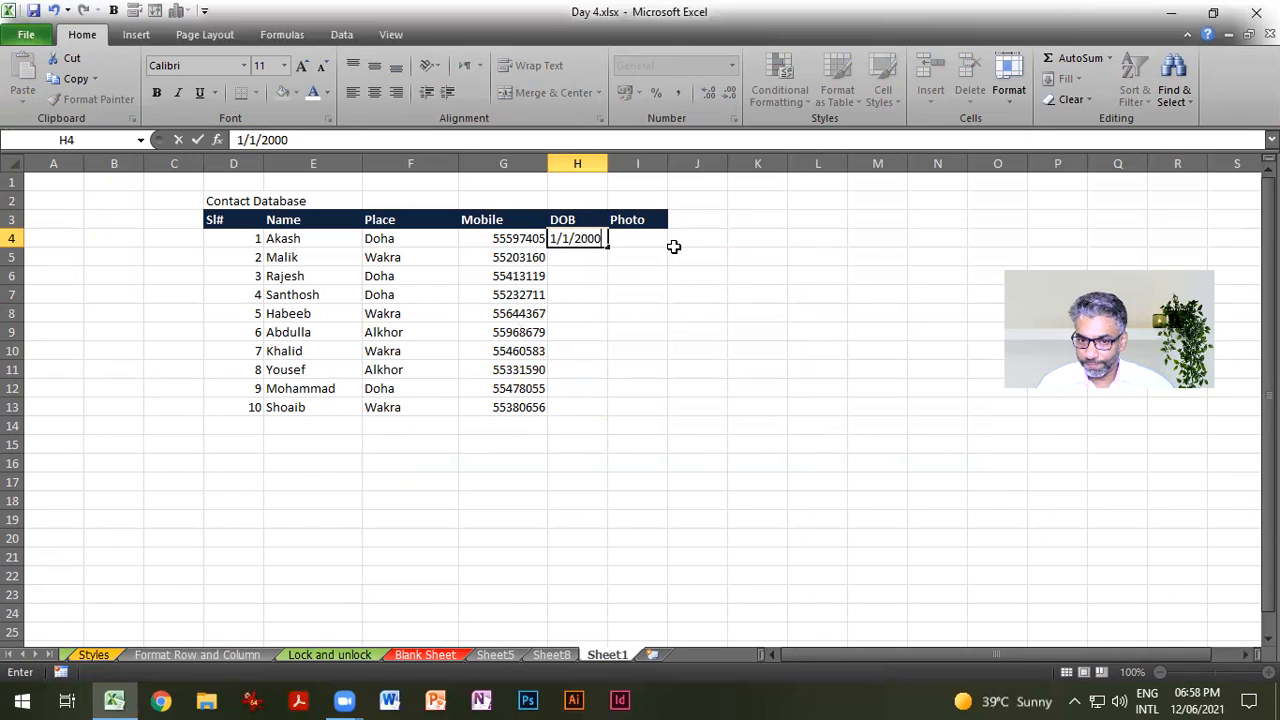
key("Return")
left_click(594, 238)
left_click_drag(617, 247, 612, 411)
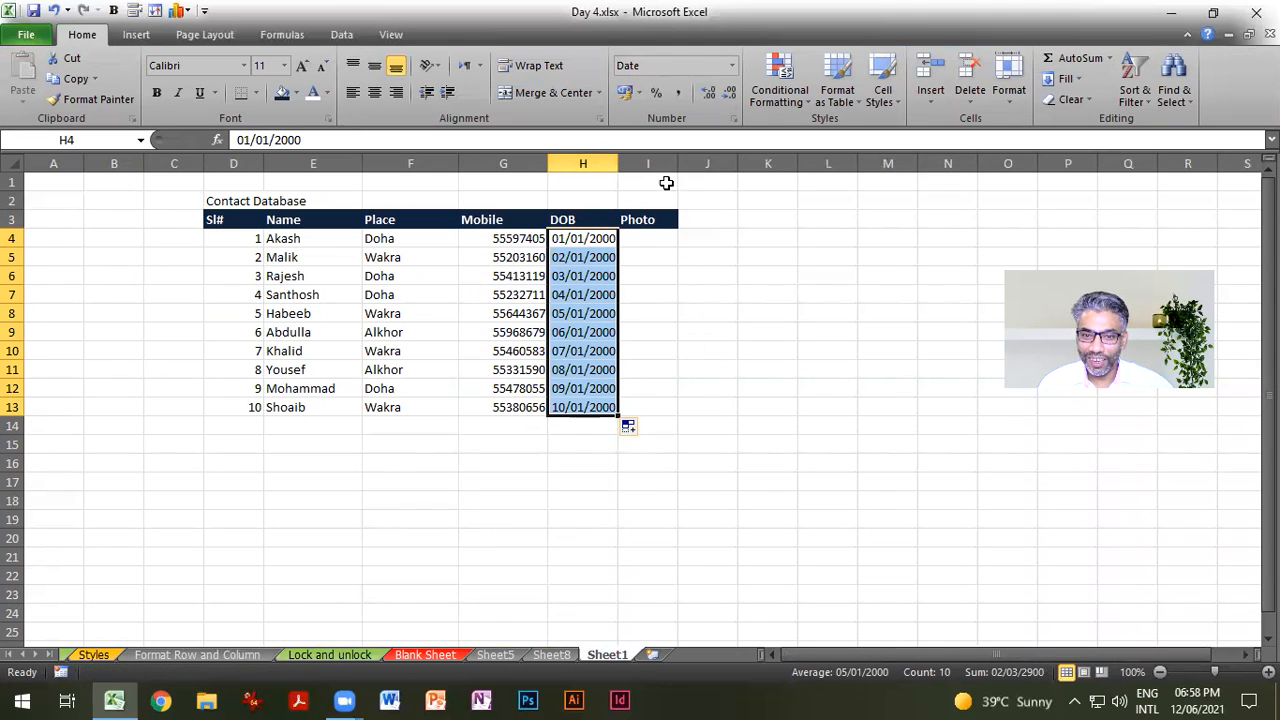
Step: Widen the Photo column I to about three times its width and make rows 4 to 13 equally tall for pictures
left_click_drag(674, 163, 803, 165)
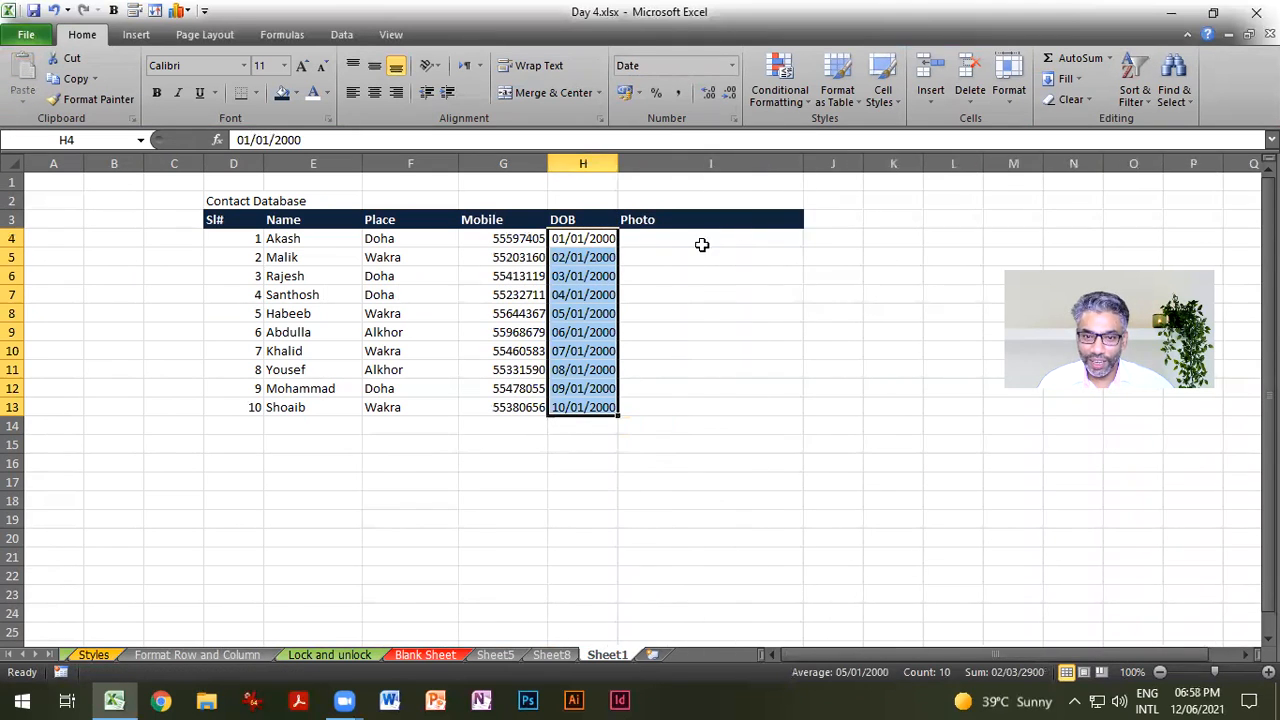
left_click_drag(14, 238, 14, 408)
left_click_drag(12, 247, 27, 295)
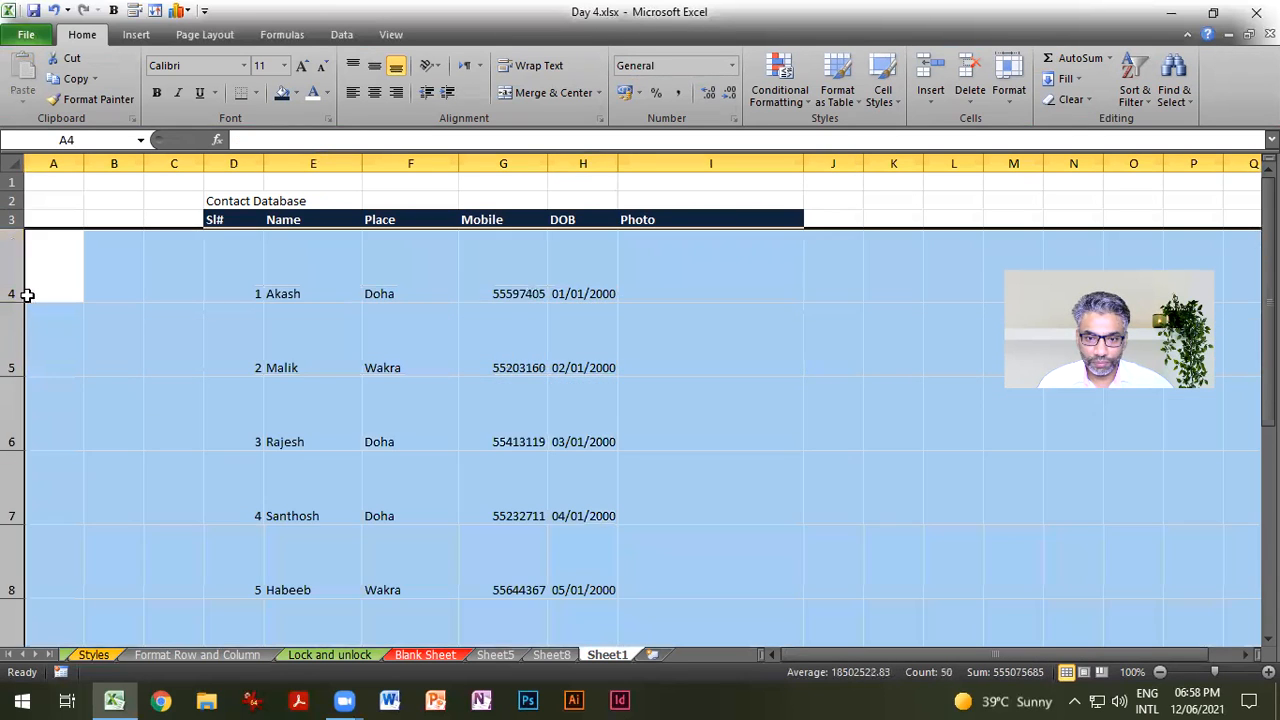
left_click(763, 413)
Step: Centre the contents of D4:I13 both horizontally and vertically
left_click_drag(258, 264, 674, 603)
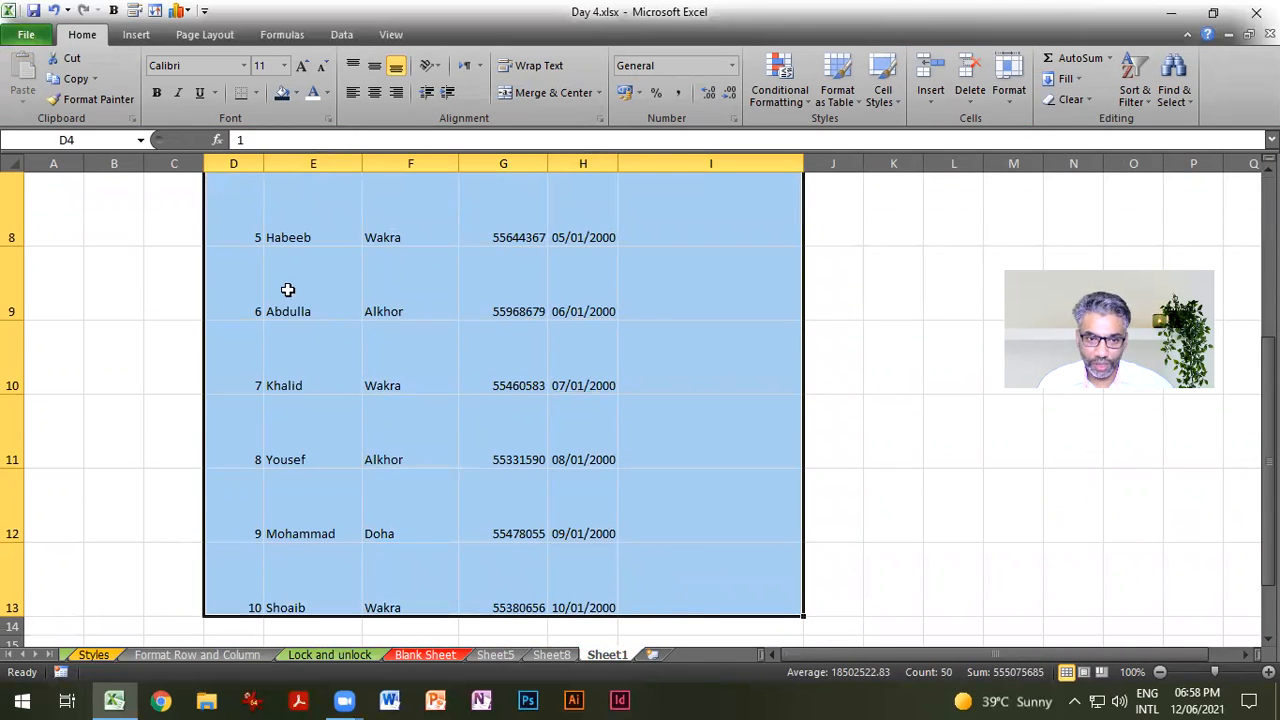
left_click(373, 92)
left_click(374, 65)
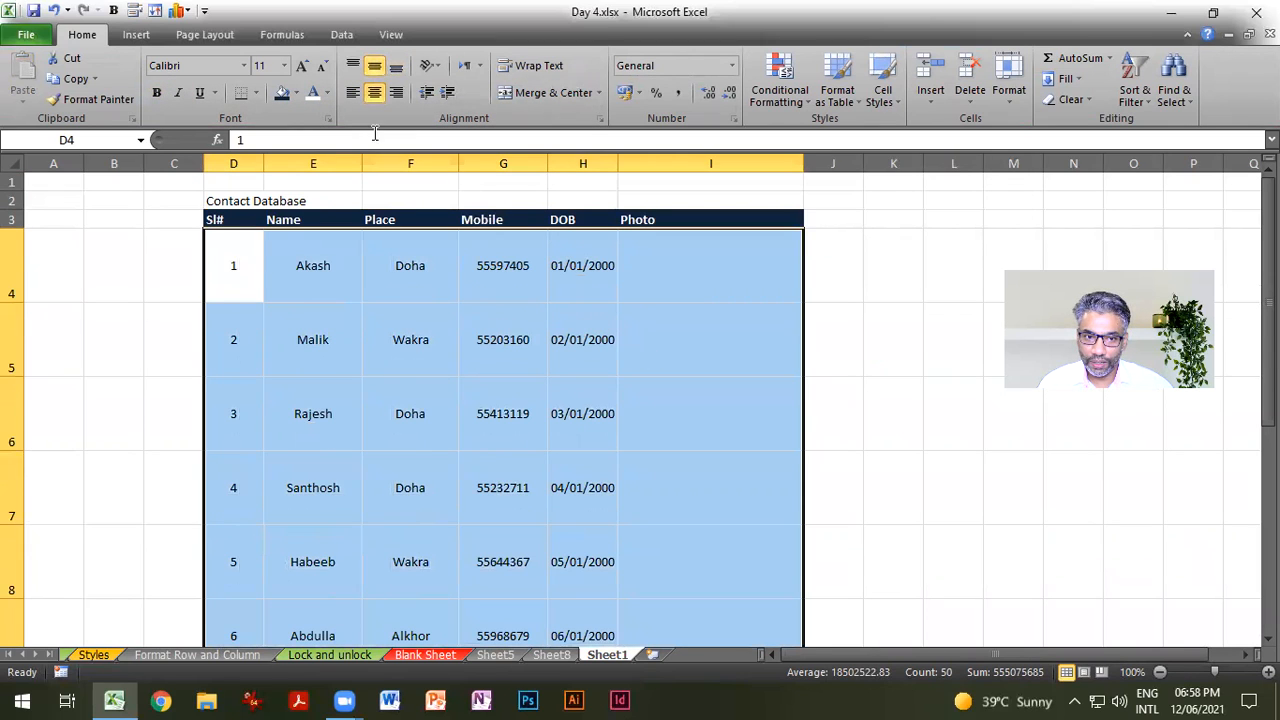
left_click(739, 410)
Step: Apply All Borders to the contact rows D4:I13
left_click_drag(257, 247, 697, 560)
left_click(255, 93)
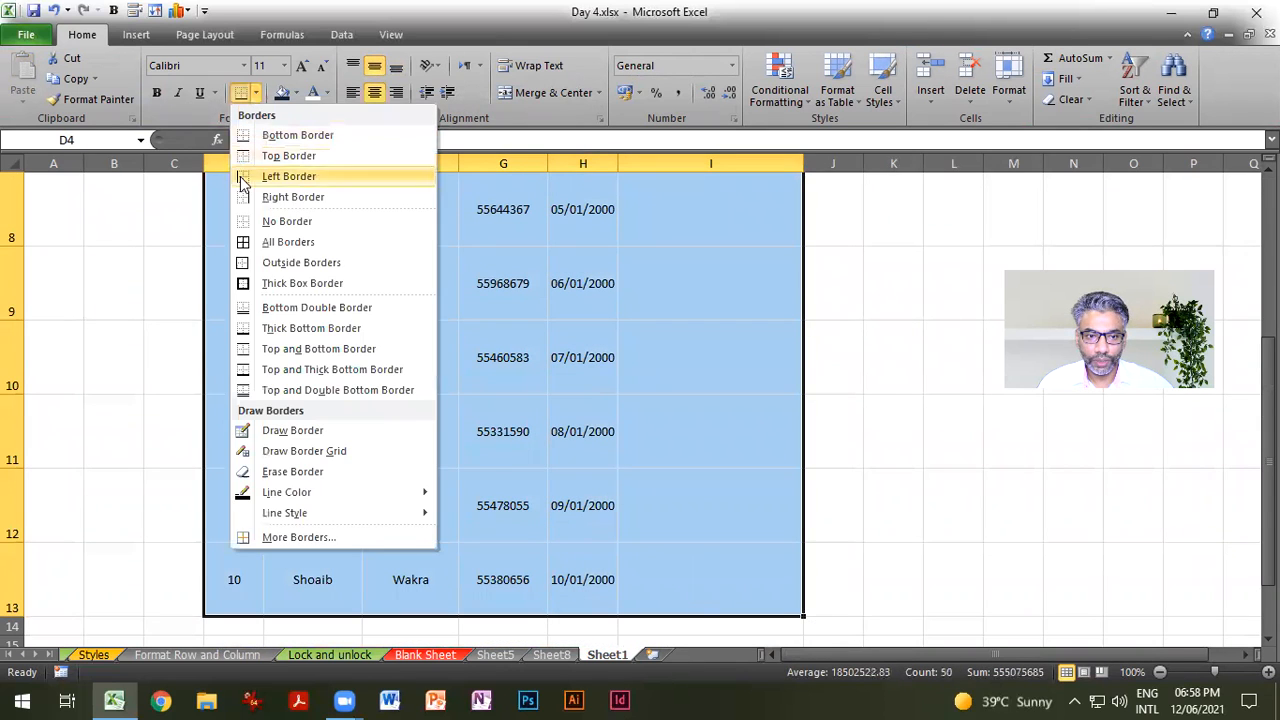
left_click(288, 242)
scroll(831, 420, "up", 3)
left_click(831, 420)
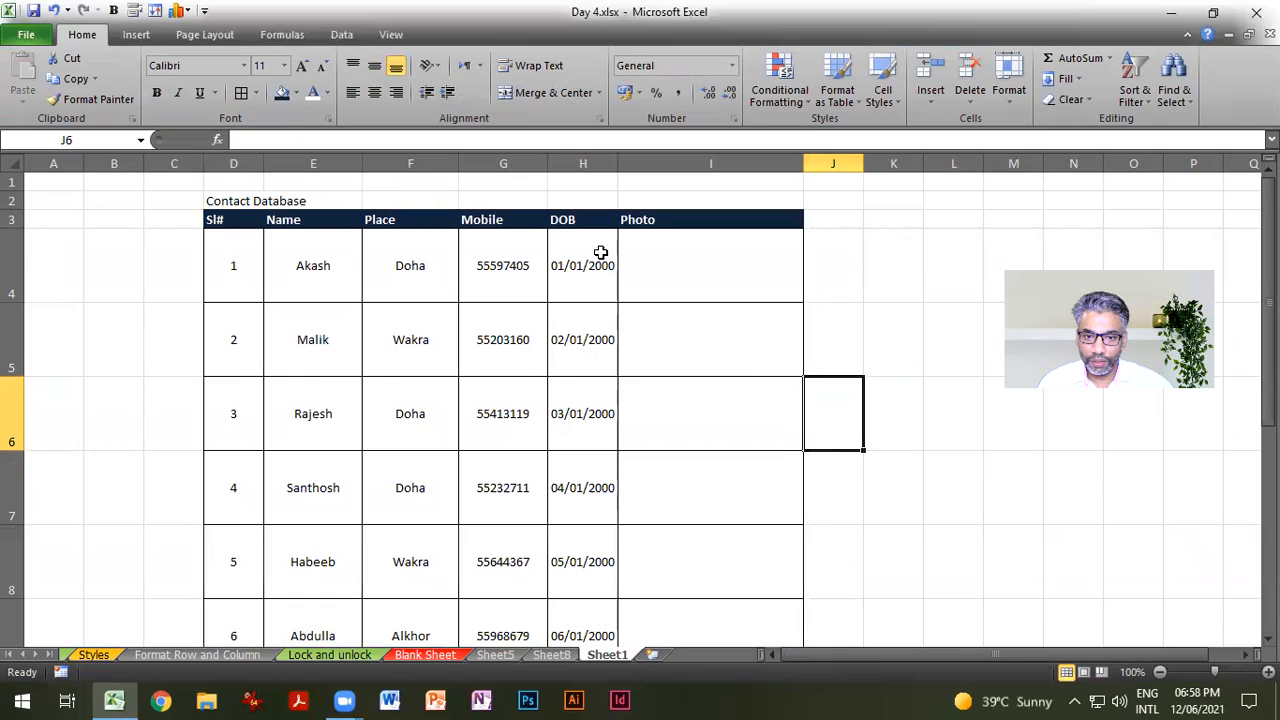
left_click(689, 267)
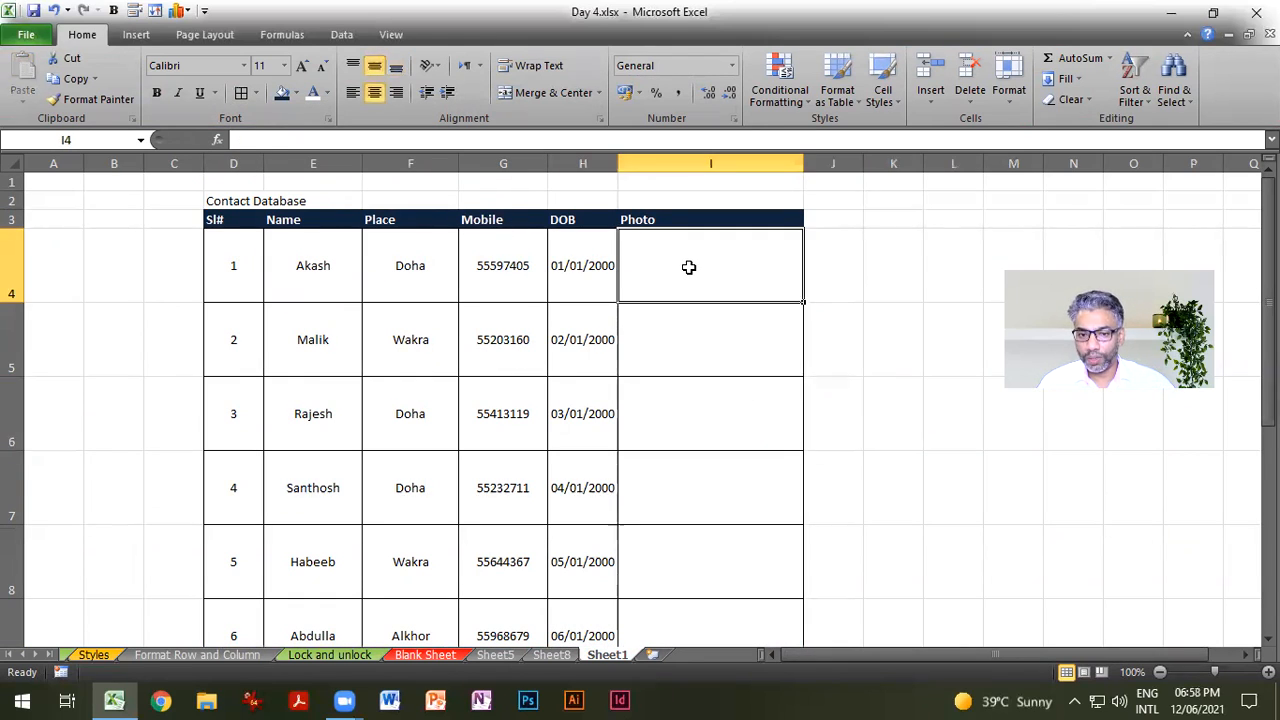
left_click(716, 348)
left_click(714, 420)
left_click(716, 494)
left_click(730, 576)
scroll(734, 549, "down", 2)
scroll(725, 460, "up", 1)
left_click(694, 334)
left_click(689, 290)
scroll(690, 300, "up", 1)
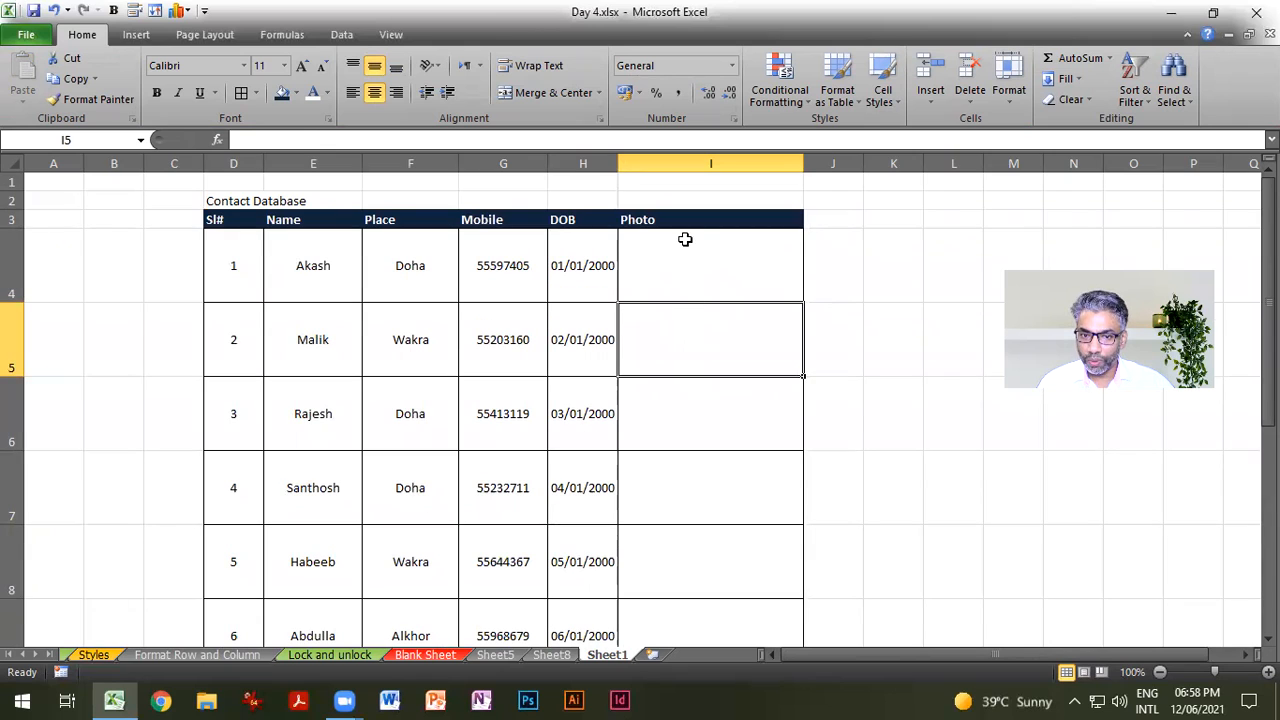
Step: Insert the graduate portrait from the Stock photos folder into the first contact's Photo cell I4
left_click(687, 252)
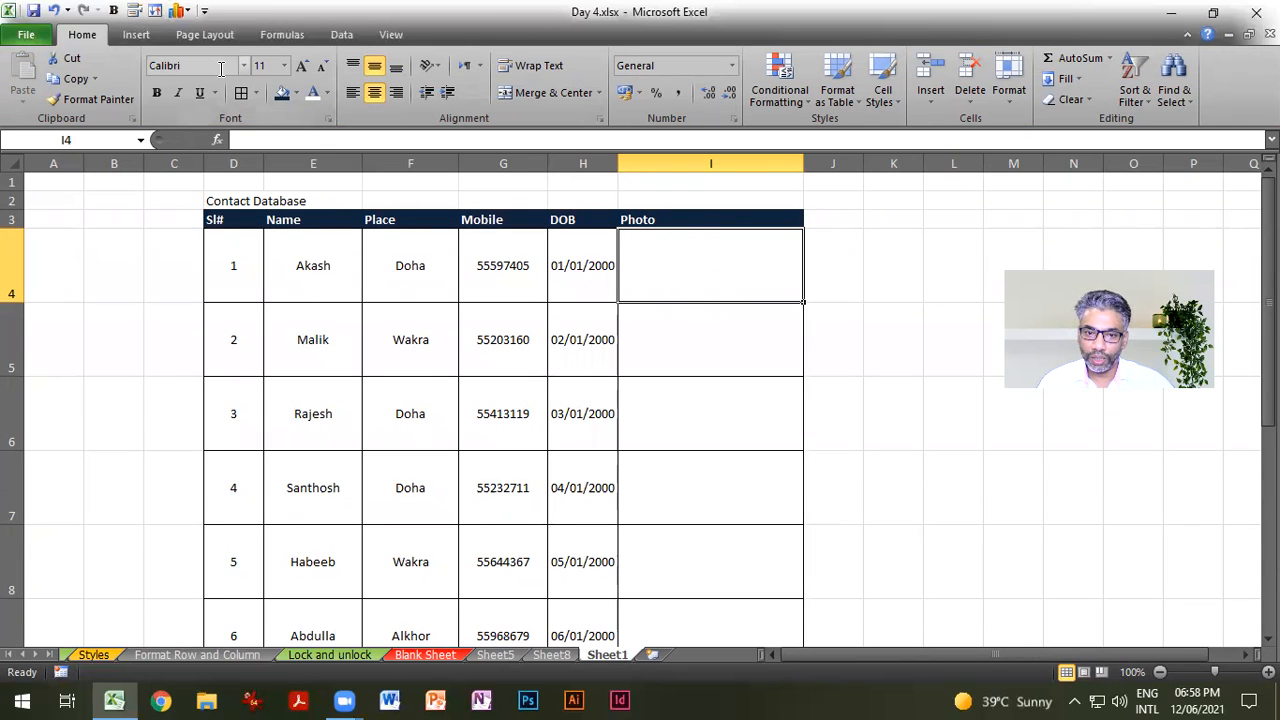
left_click(136, 34)
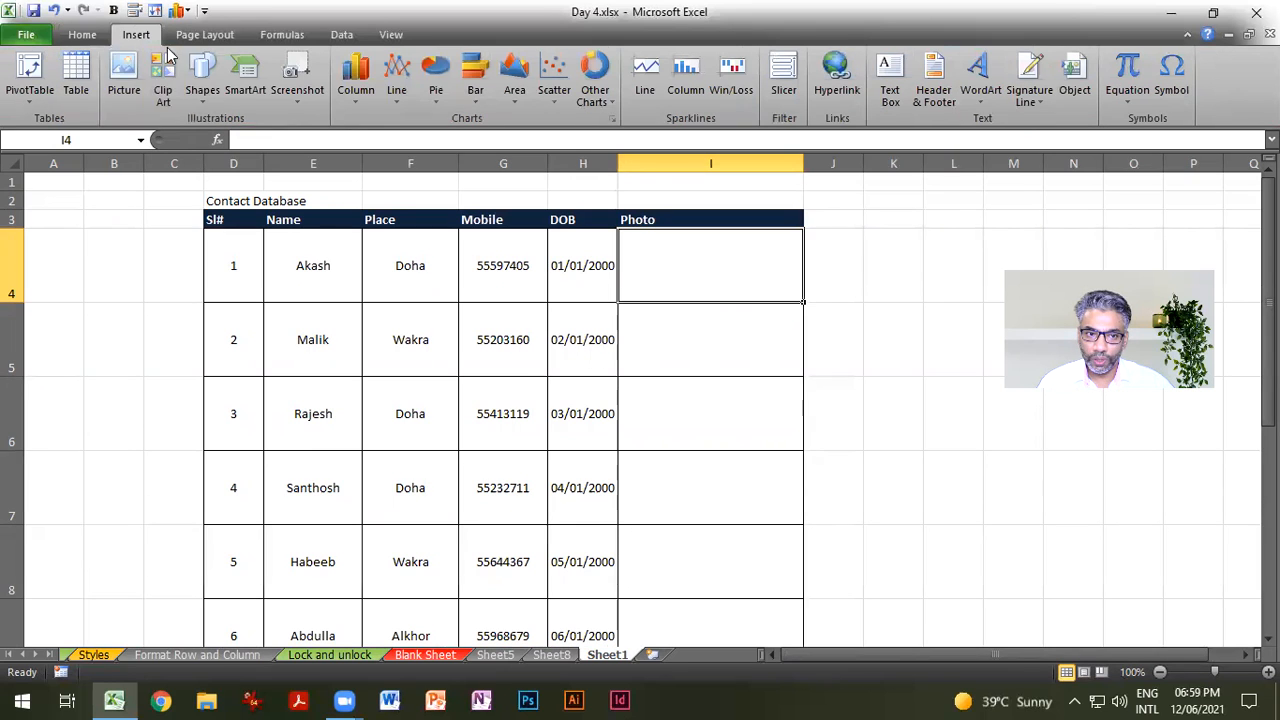
left_click(124, 80)
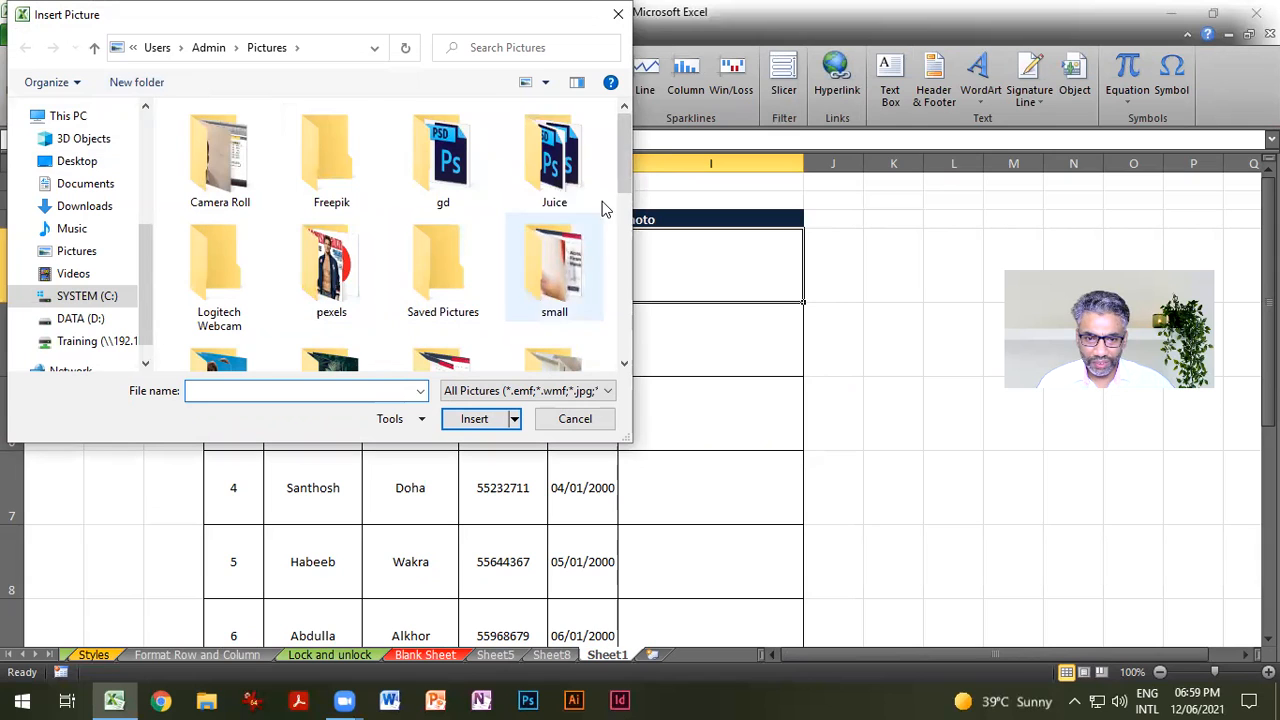
left_click_drag(620, 178, 628, 213)
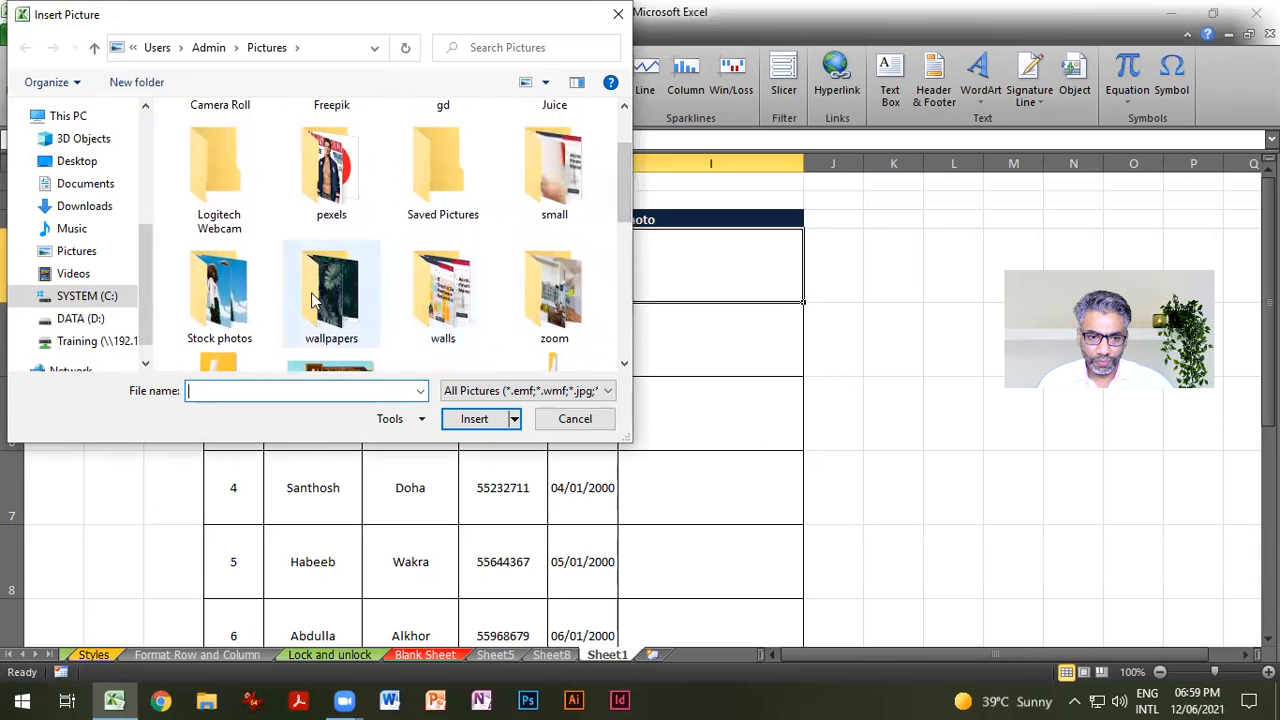
double_click(236, 311)
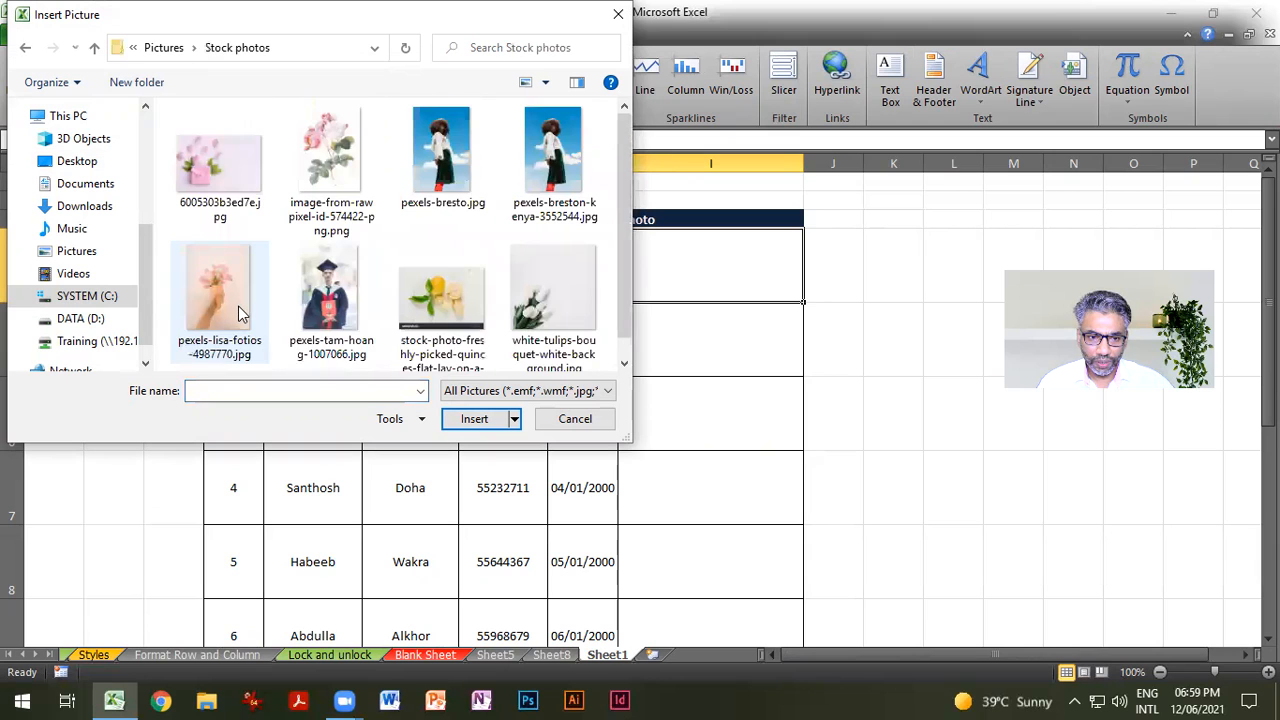
double_click(331, 292)
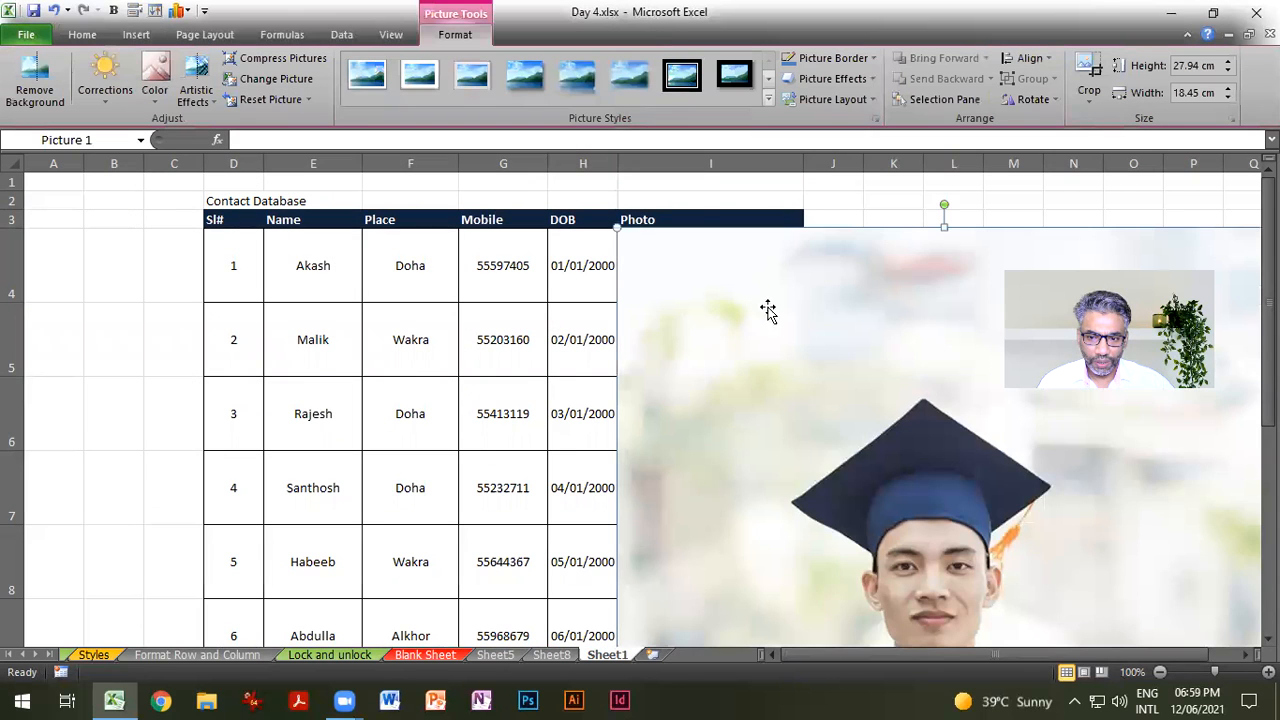
Step: Set the inserted graduate picture's height to 2 cm
left_click(1214, 65)
type("2")
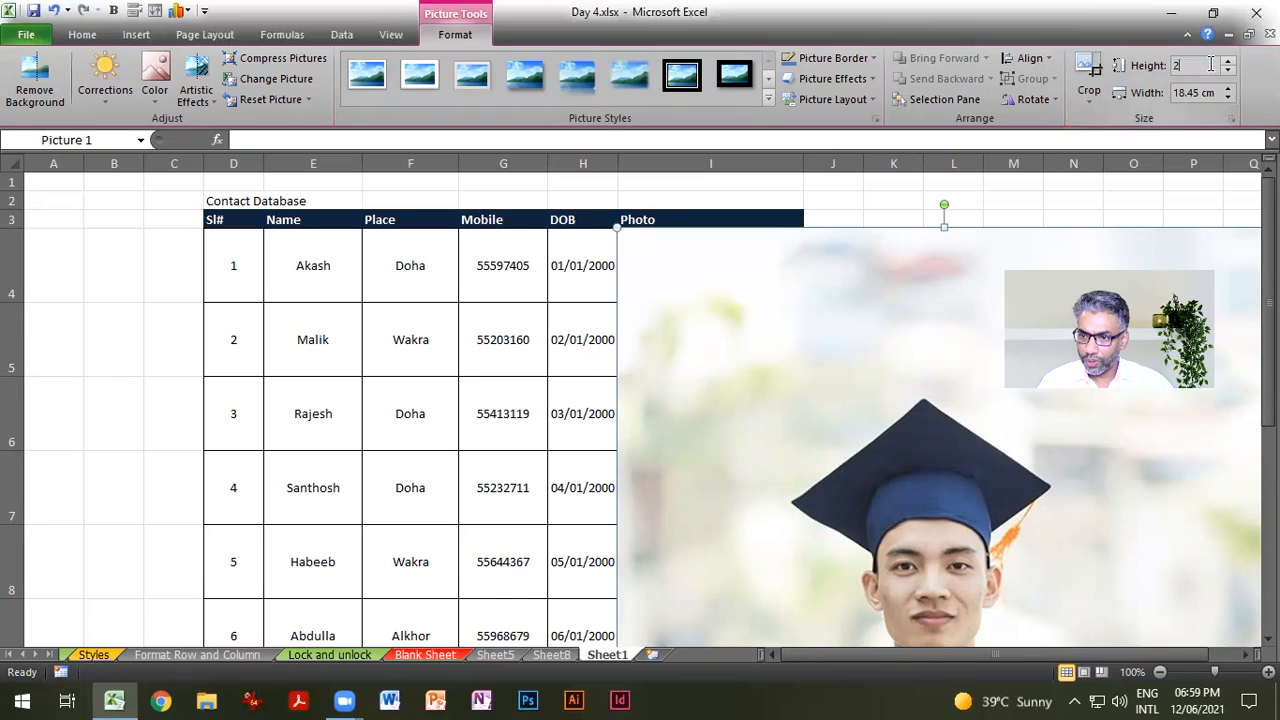
key("Return")
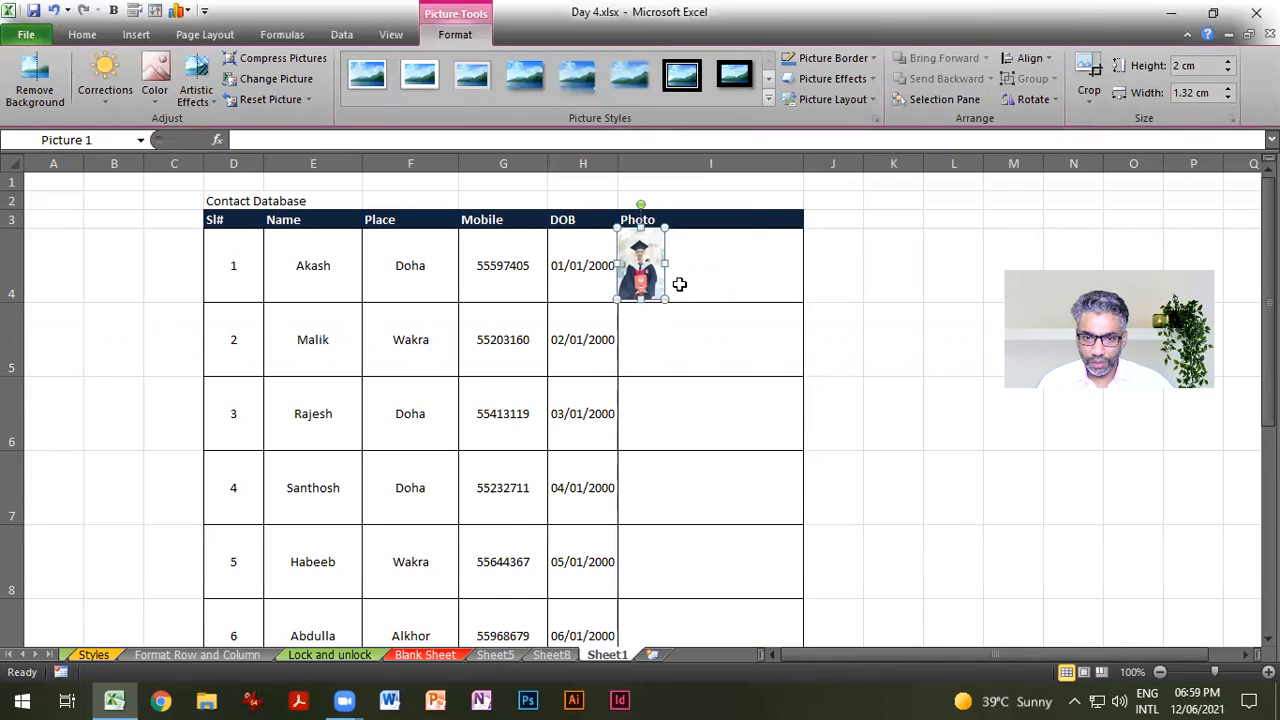
Step: Crop the graduate picture to head and shoulders and enlarge it to about 2.03 cm high by 2.12 cm wide
left_click(1089, 80)
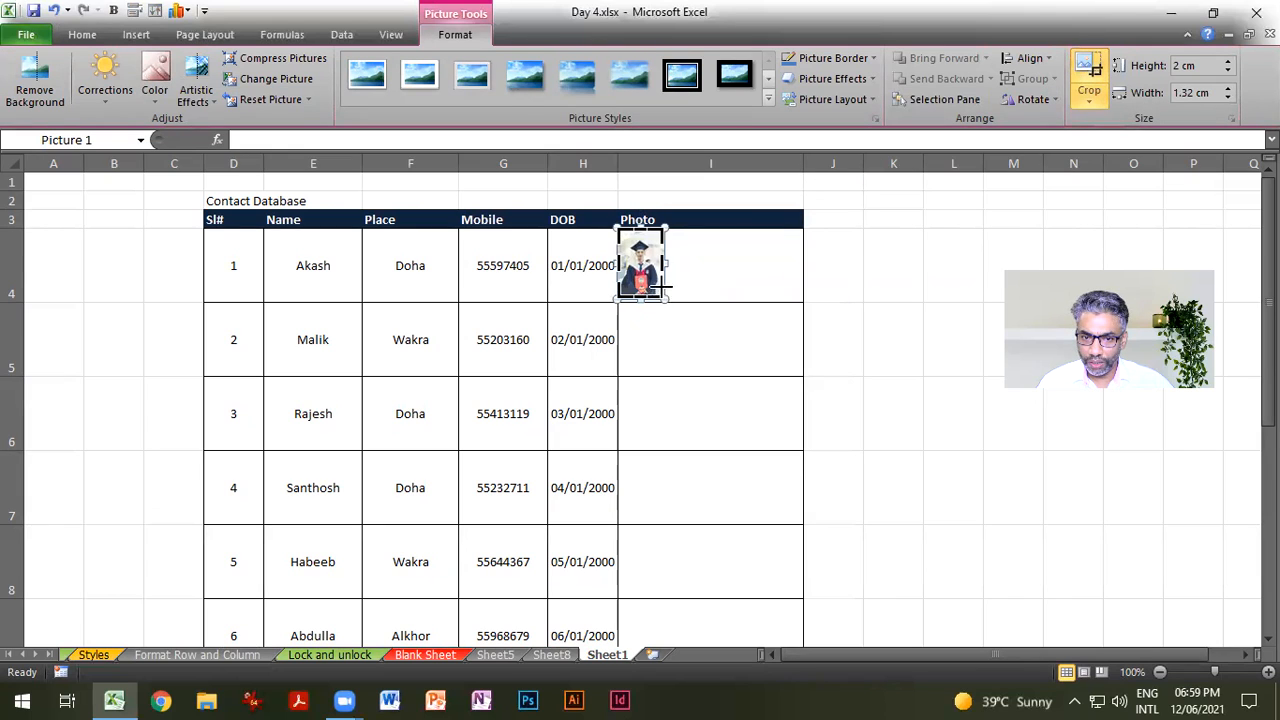
left_click_drag(662, 287, 664, 268)
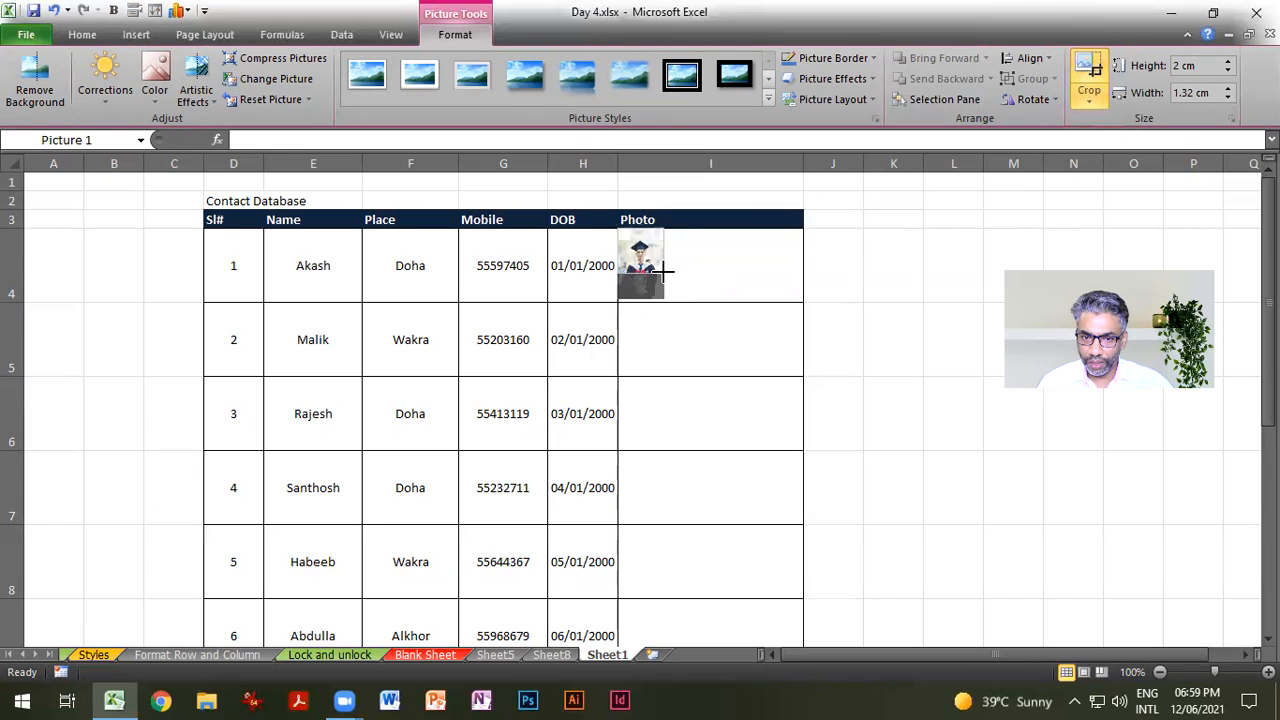
left_click(1089, 80)
left_click_drag(670, 275, 641, 265)
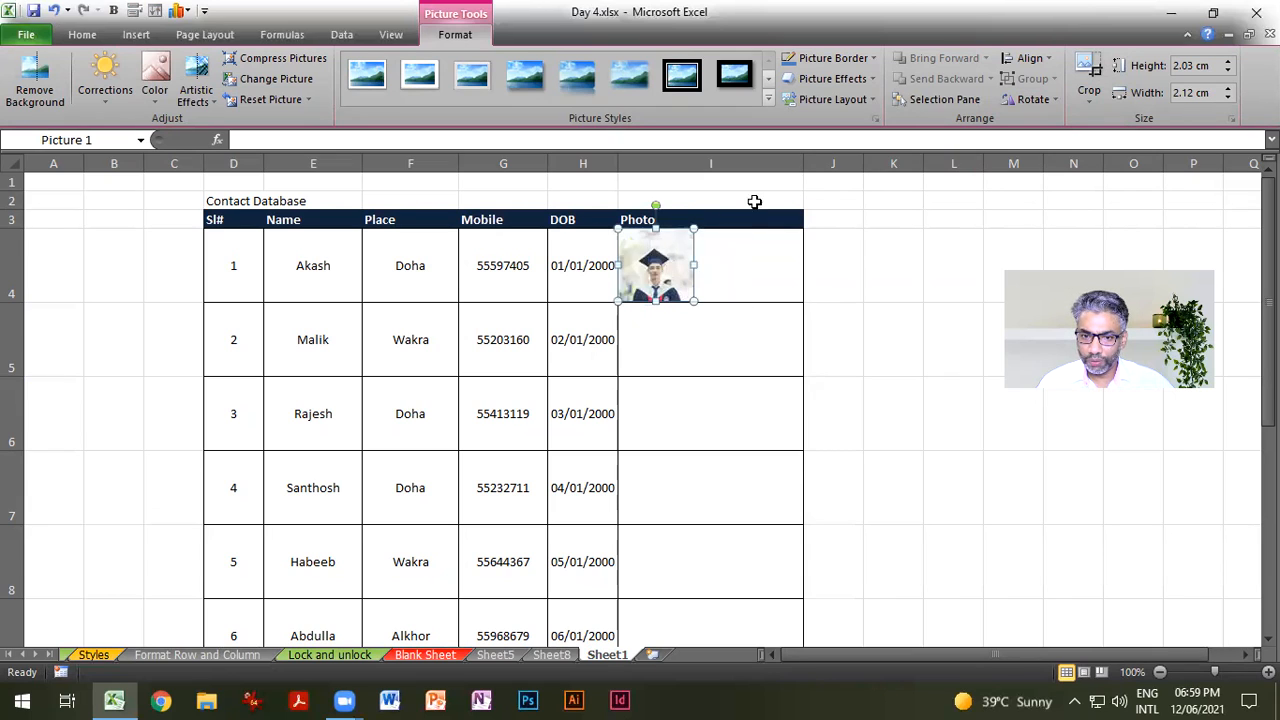
Step: Narrow Photo column I to slightly wider than the picture and autofit DOB column H so the dates fit
left_click_drag(803, 163, 700, 180)
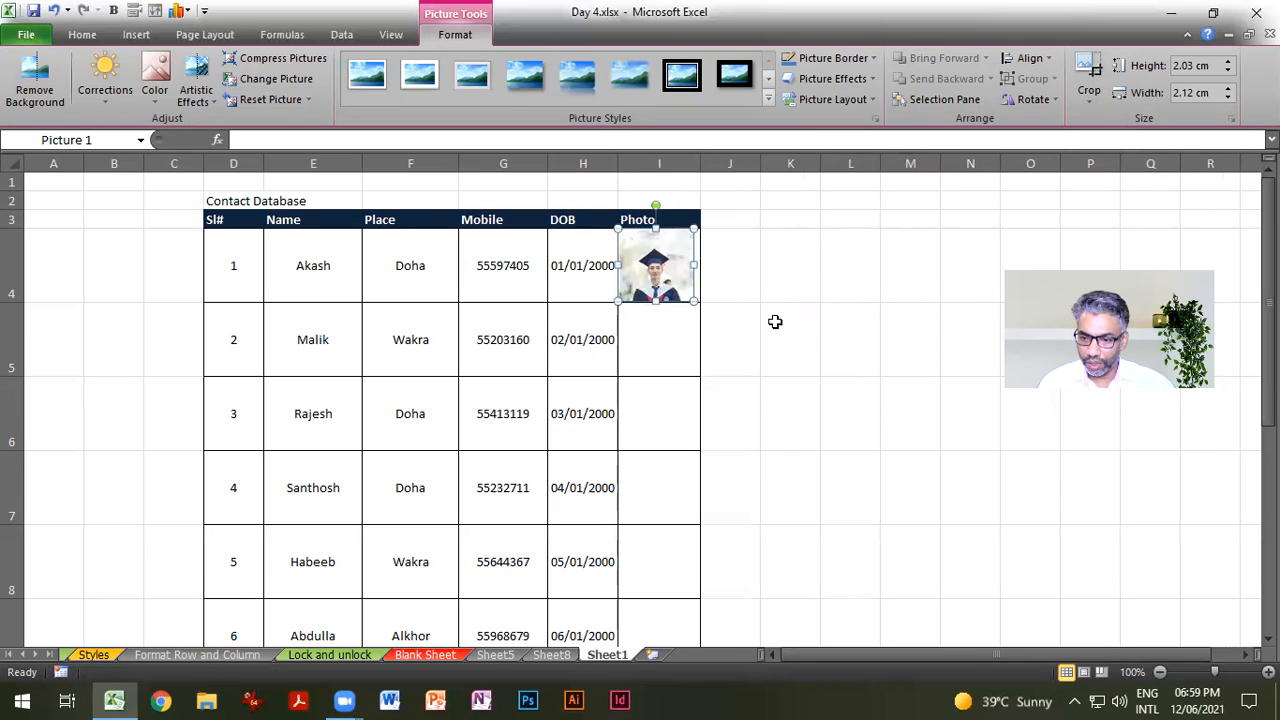
left_click(1268, 672)
left_click(1268, 672)
left_click(1268, 672)
left_click(1268, 672)
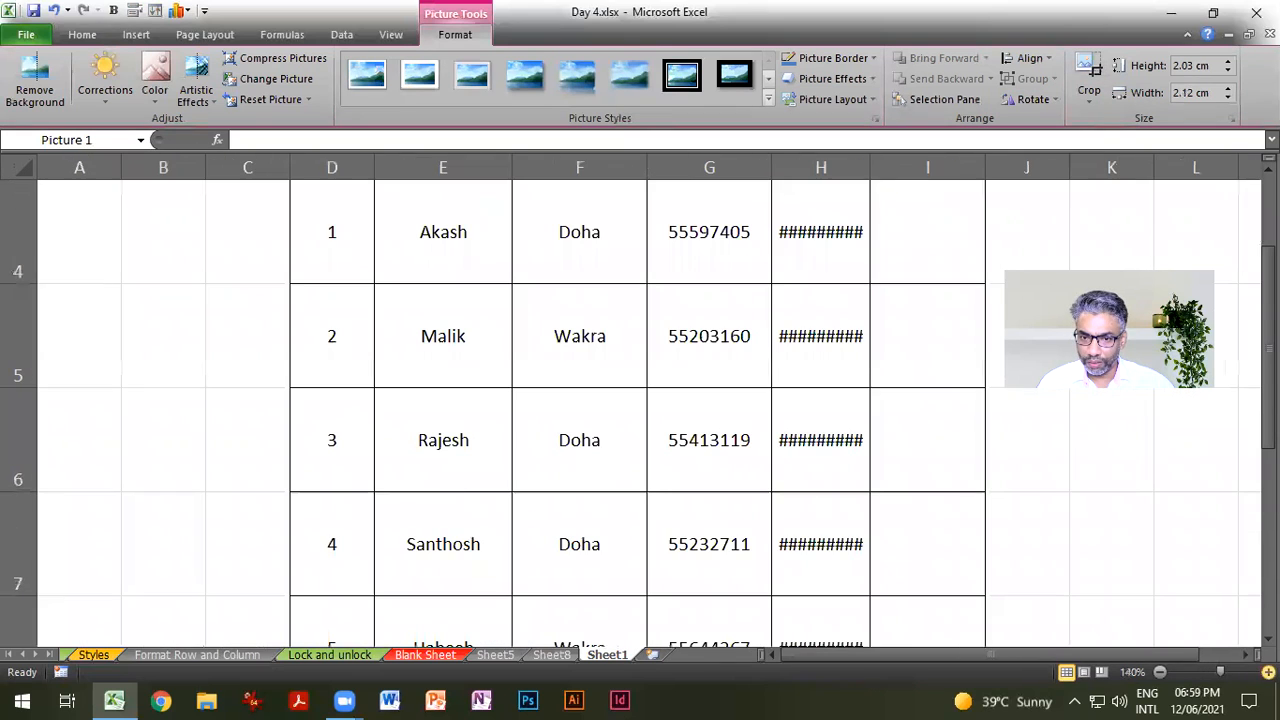
double_click(870, 167)
left_click_drag(1066, 656, 1104, 637)
Step: Shrink and reposition the graduate picture so it sits inside the borders of I4
left_click_drag(873, 259, 879, 259)
left_click(855, 318)
key("ctrl+z")
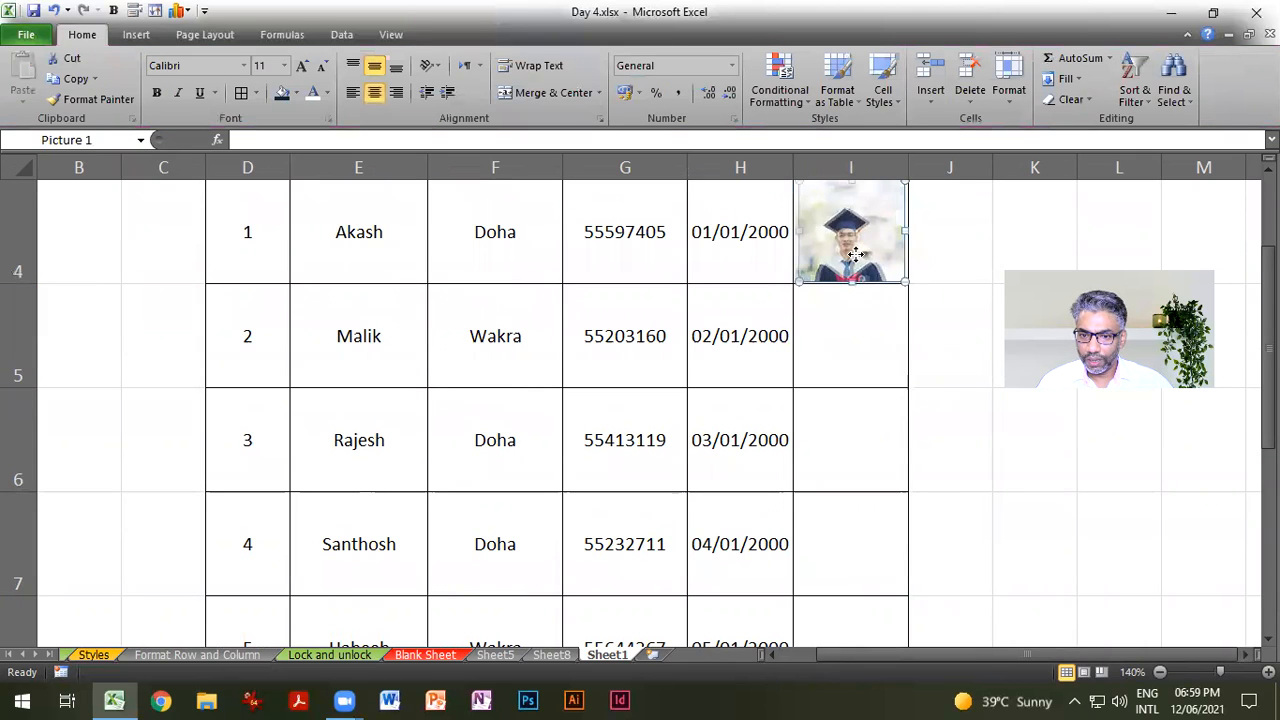
left_click(846, 341)
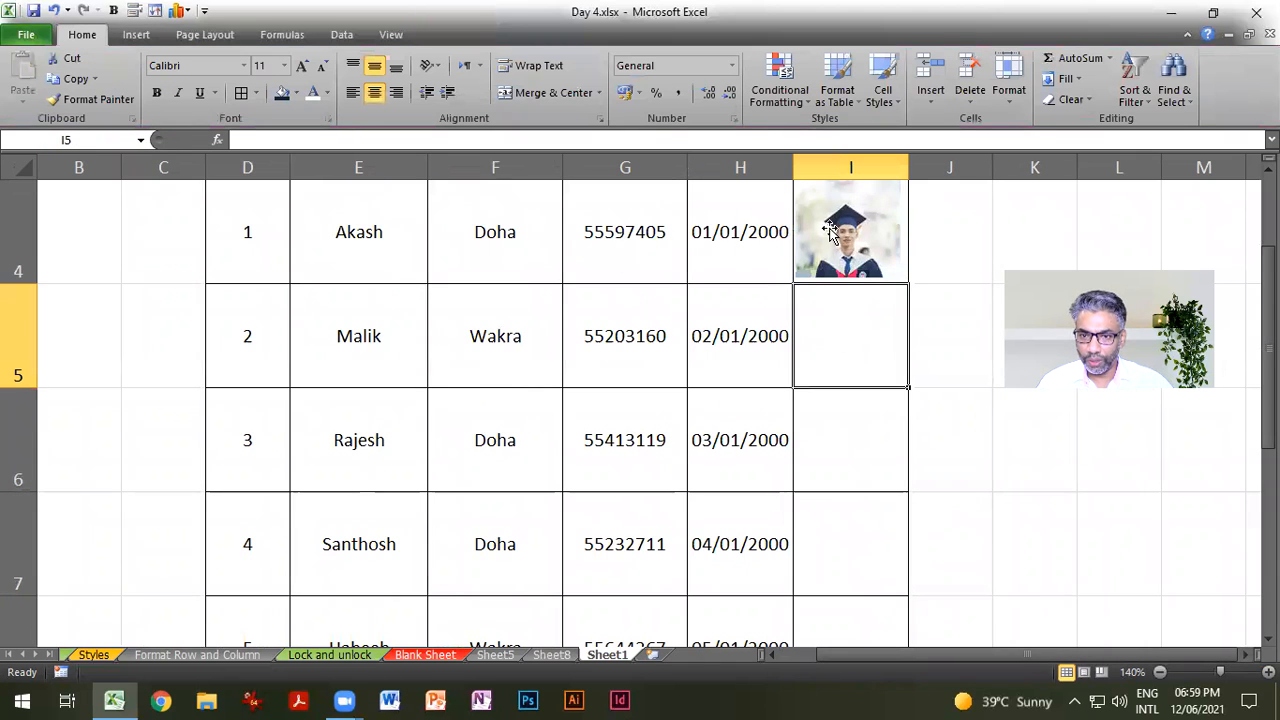
scroll(726, 318, "up", 1)
left_click(820, 305)
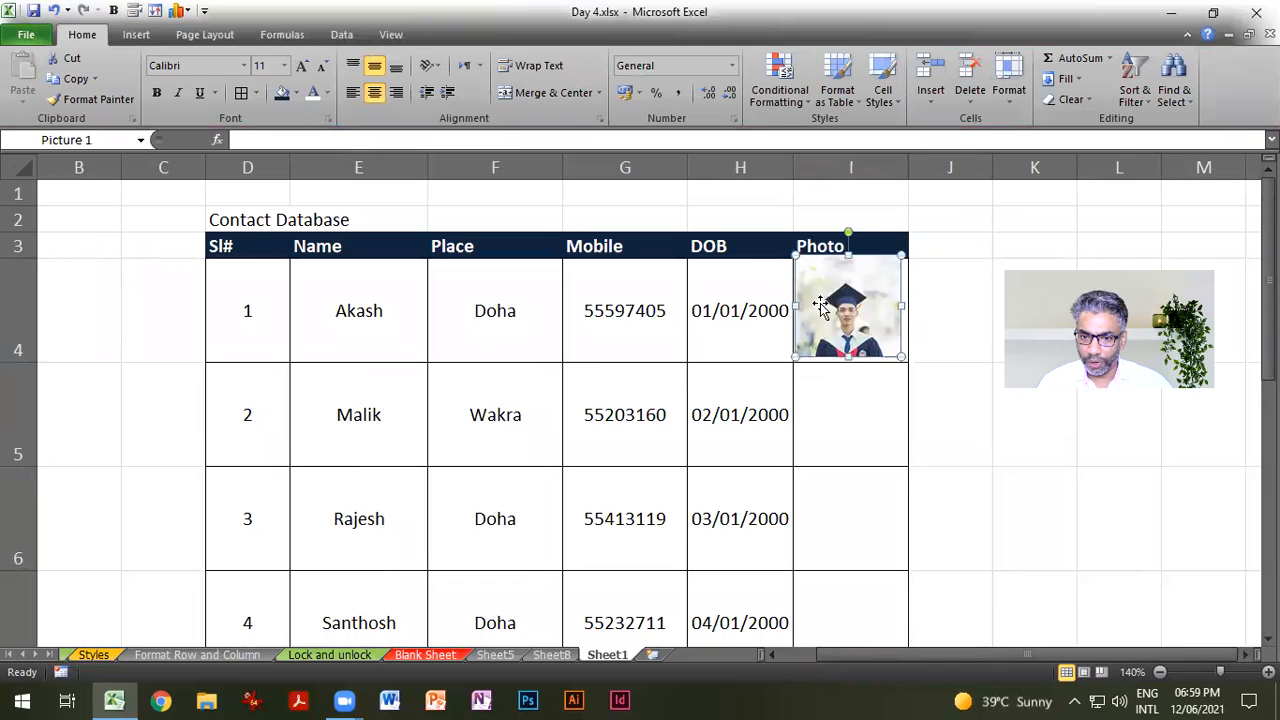
left_click_drag(797, 254, 805, 263)
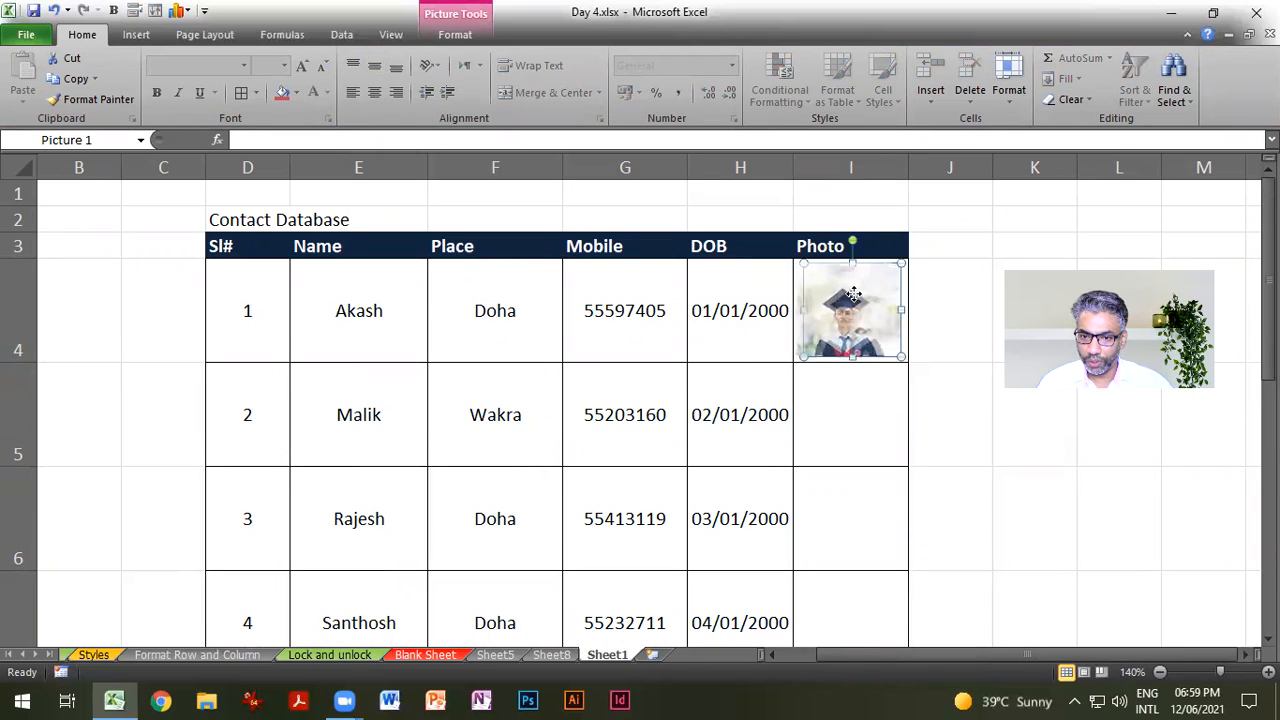
Step: Insert the second blue-sky portrait from the Stock photos folder at I5 and set its height to 1 cm
left_click(869, 395)
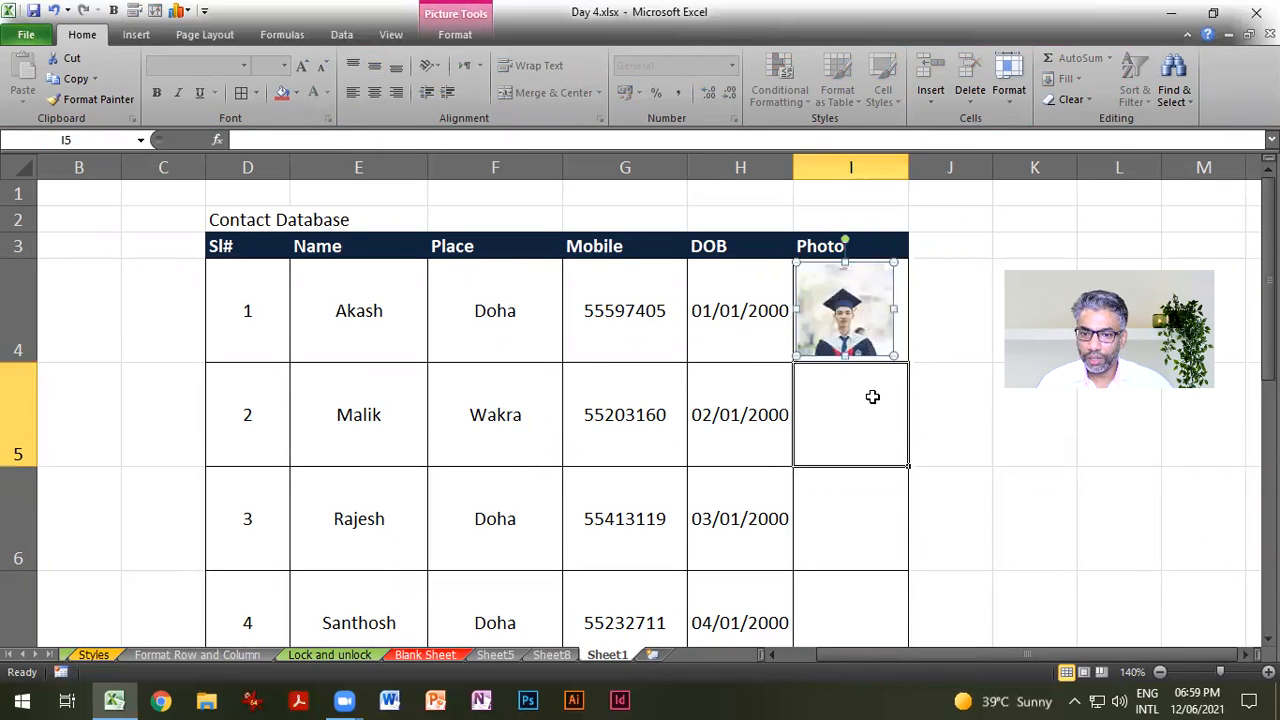
left_click(137, 36)
left_click(124, 85)
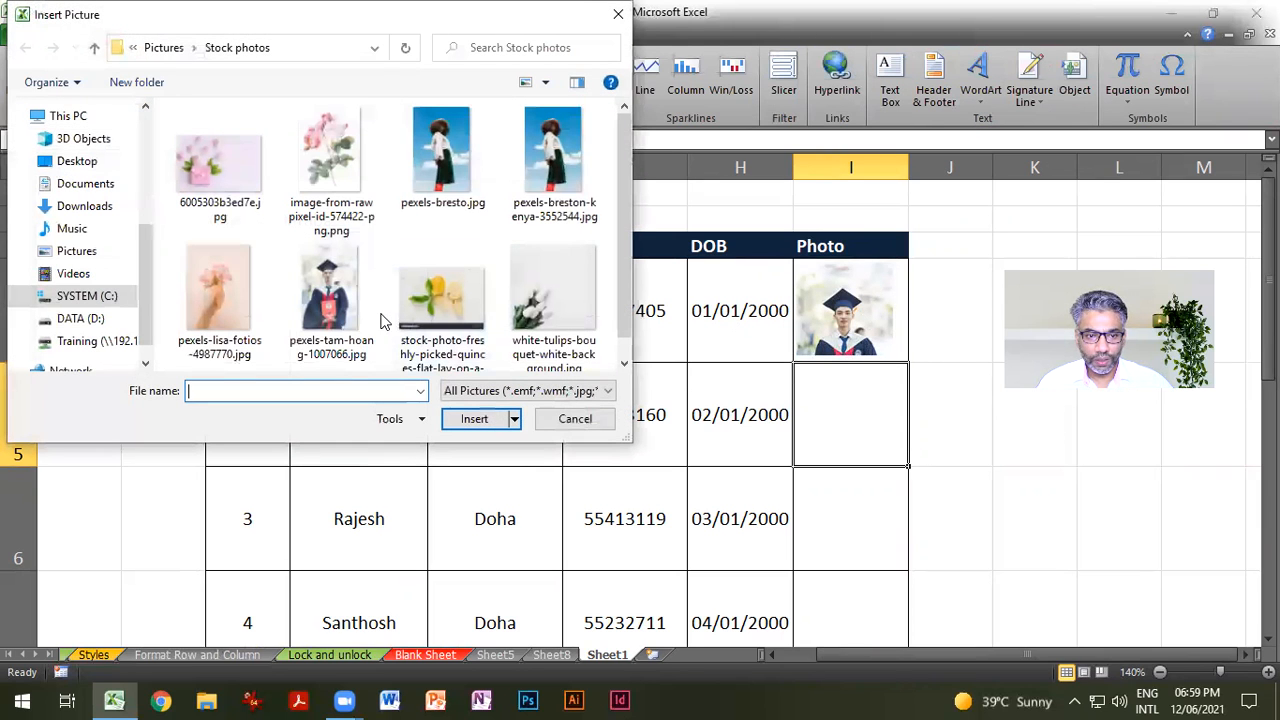
double_click(556, 170)
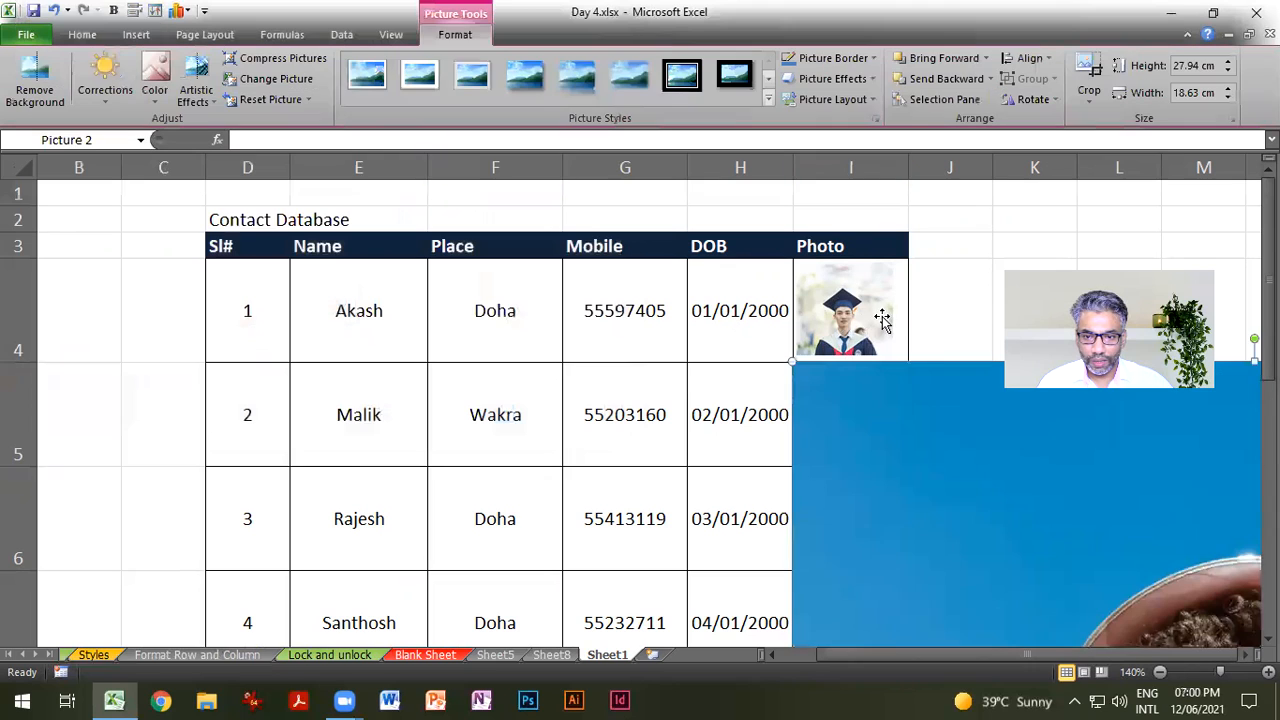
left_click(1216, 65)
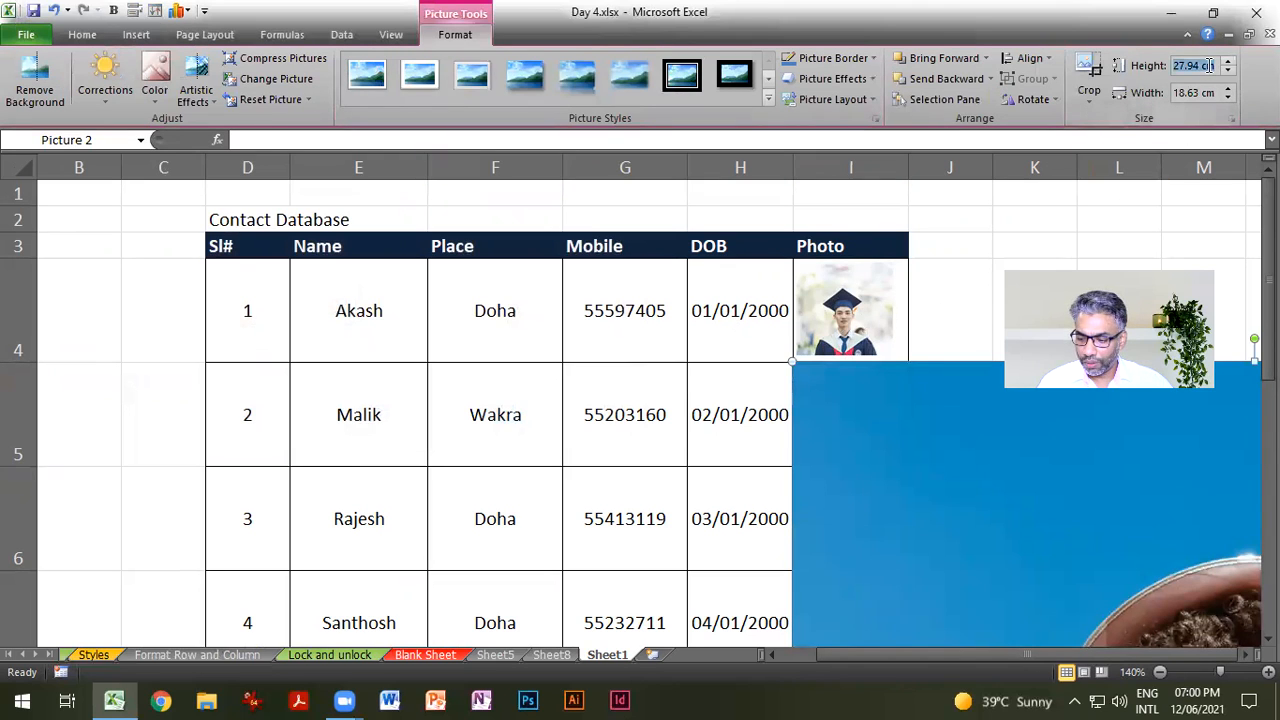
type("1")
key("Return")
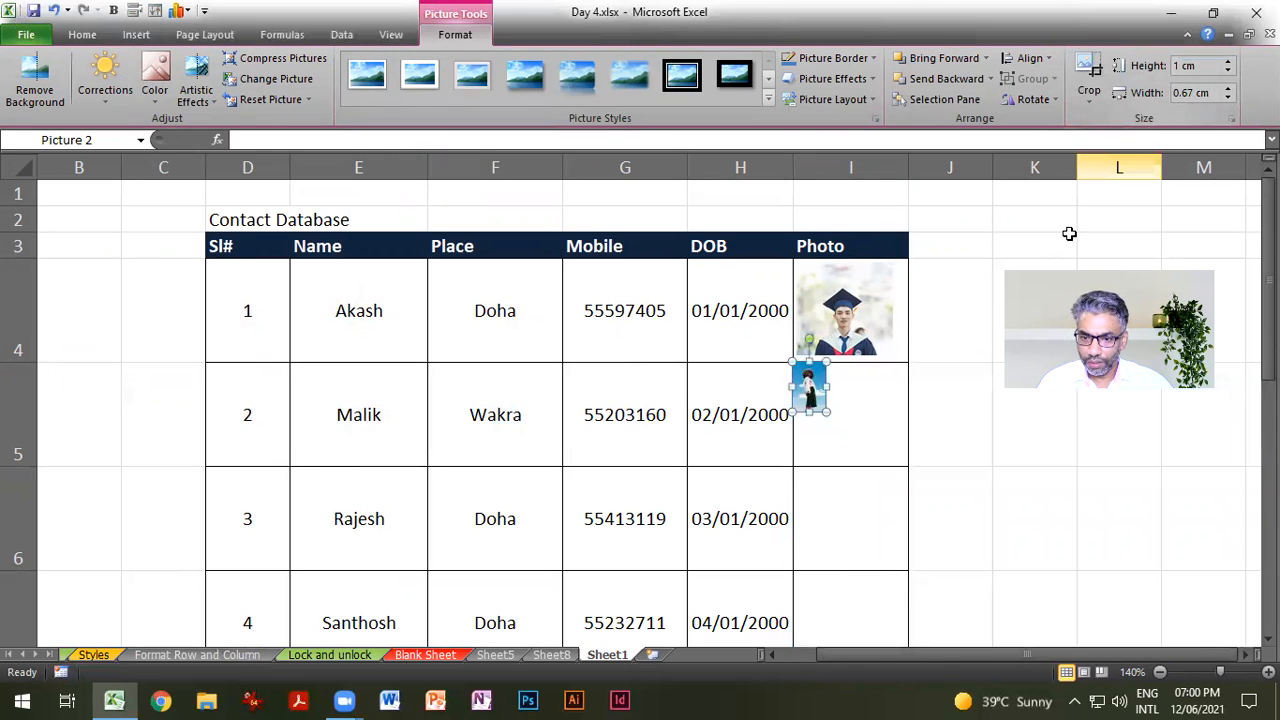
Step: Enlarge the blue-sky picture, crop it to head and shoulders at about 1.87 by 2.1 cm, and fit it inside I5
left_click_drag(826, 410, 845, 453)
left_click(1089, 78)
left_click_drag(859, 410, 857, 416)
left_click(1089, 78)
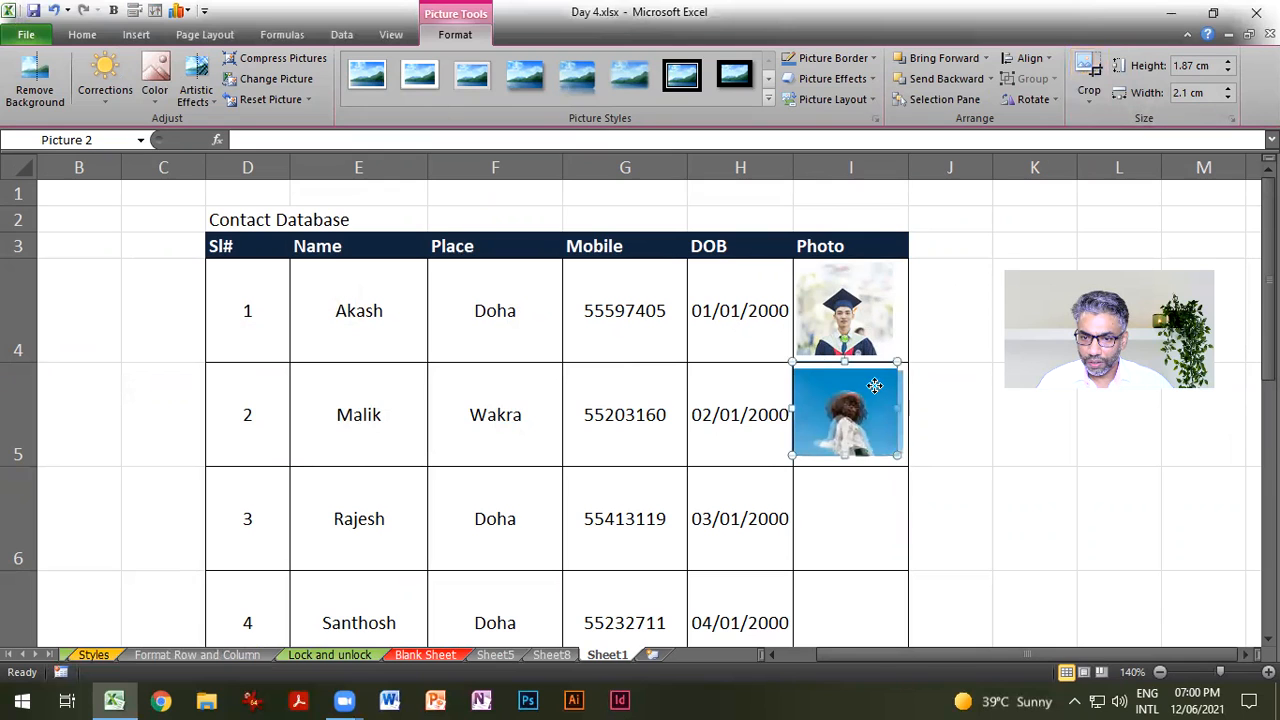
Step: With I6 selected, add the Insert Picture command to the Quick Access Toolbar
left_click(857, 476)
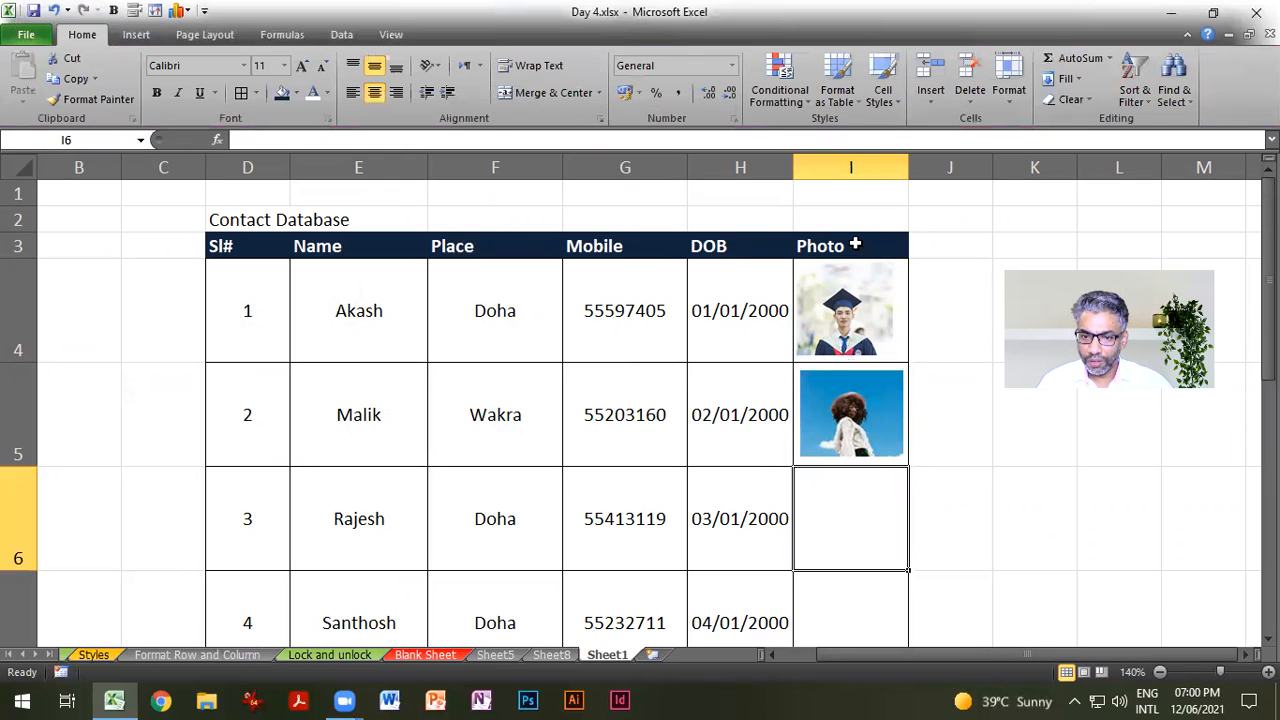
left_click(136, 34)
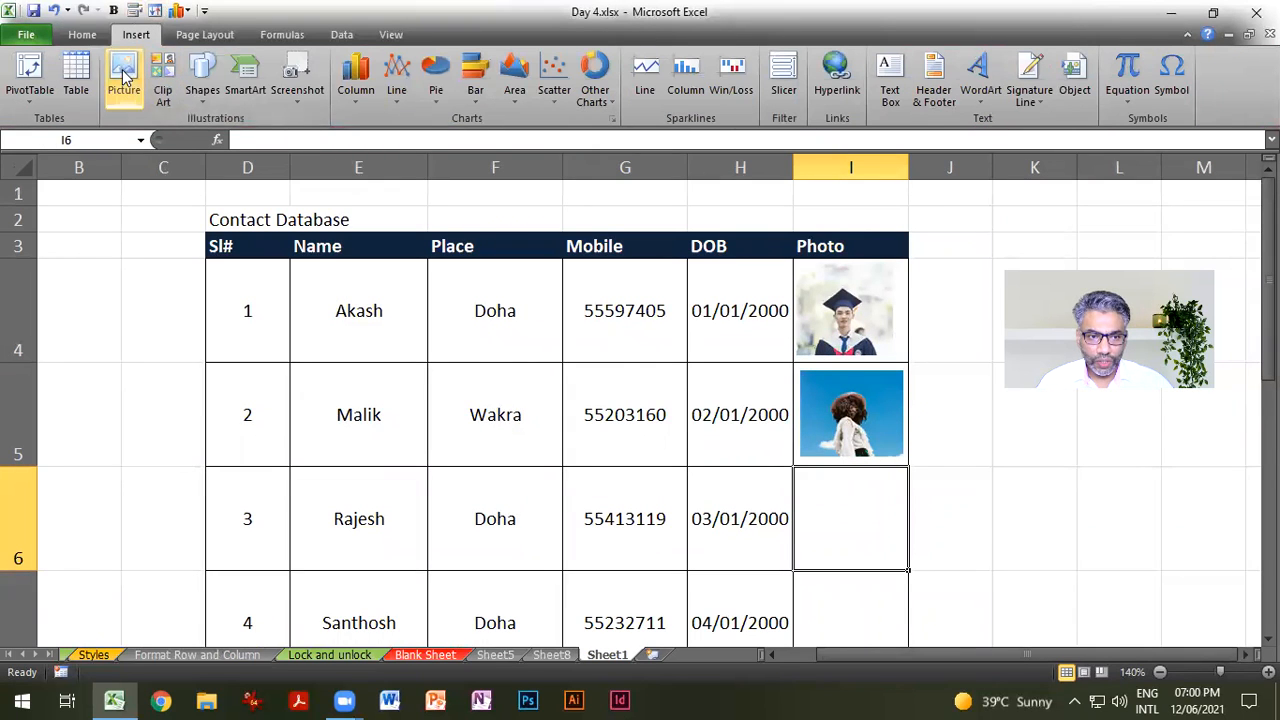
right_click(128, 78)
left_click(155, 84)
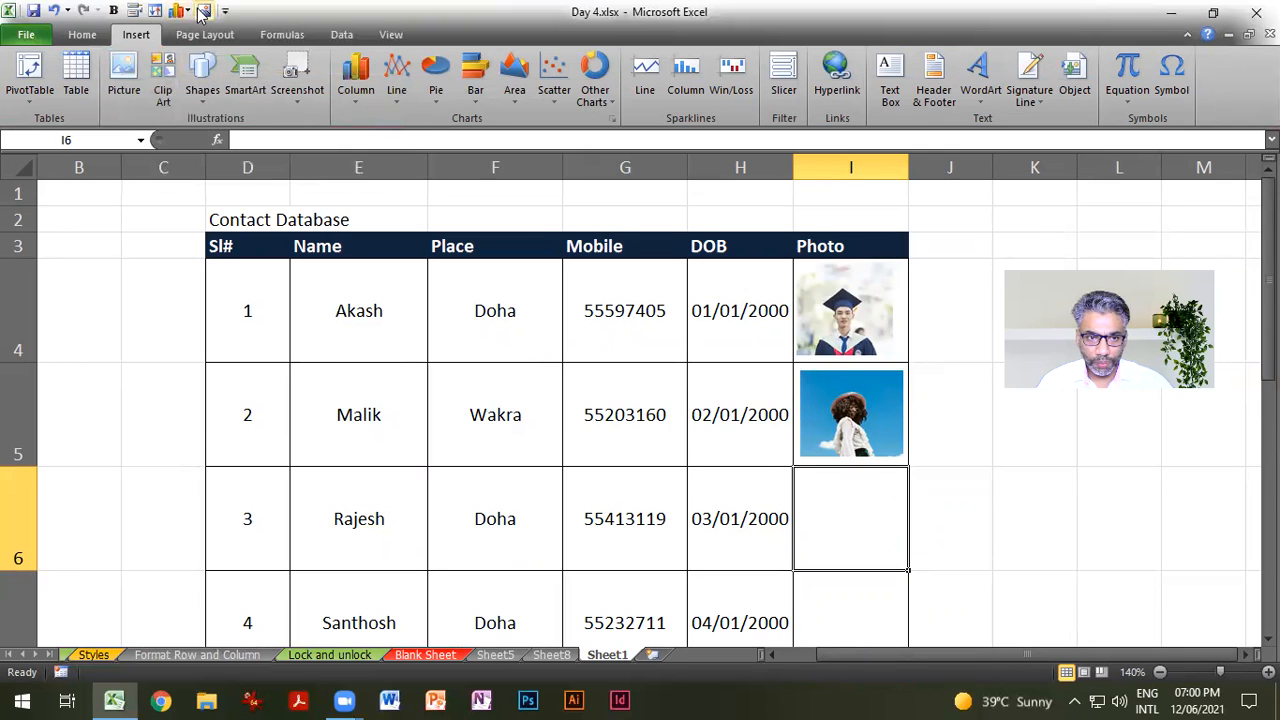
Step: Insert the Men's Health magazine cover from the pexels folder at I6 and set its height to 1 cm
left_click(203, 12)
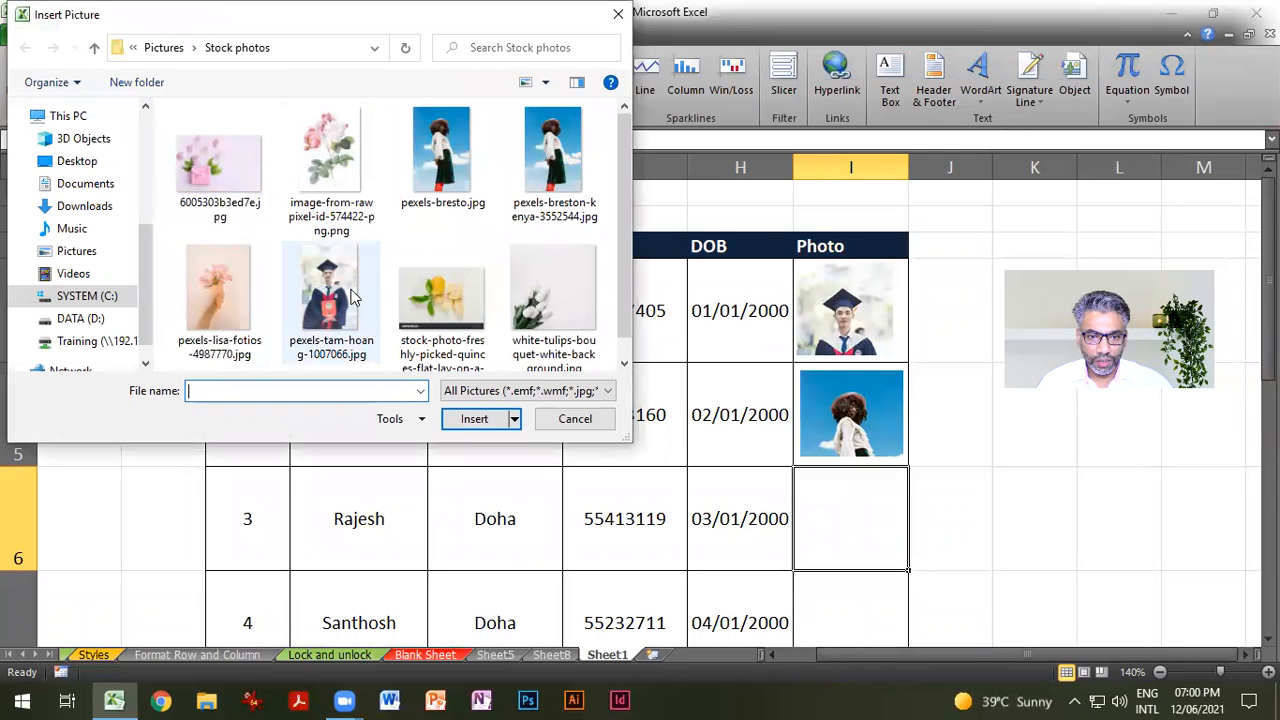
left_click(164, 48)
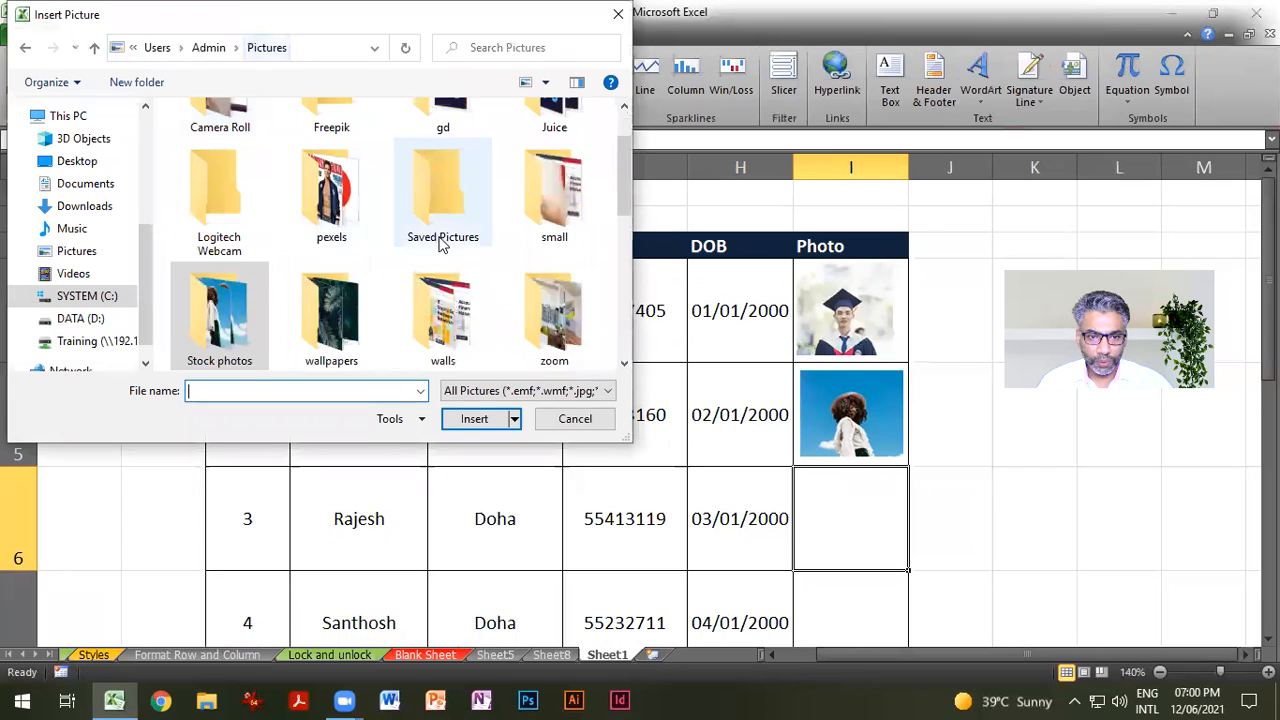
double_click(340, 205)
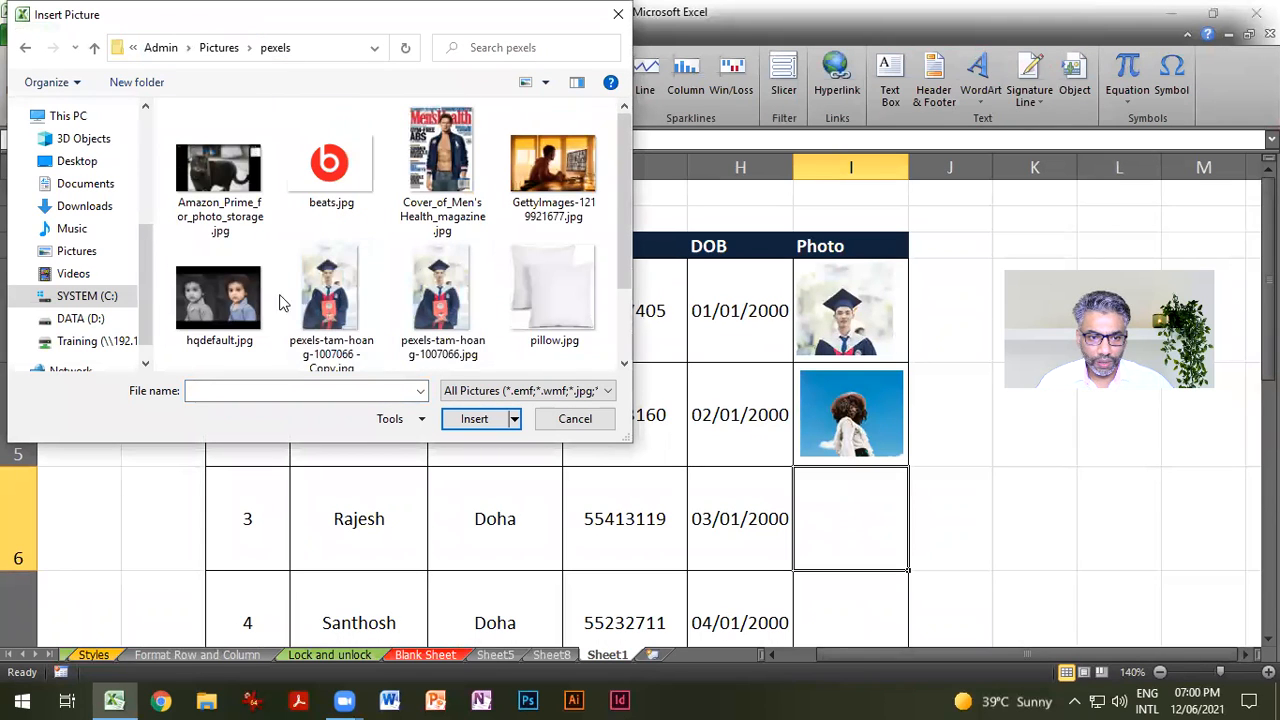
double_click(441, 160)
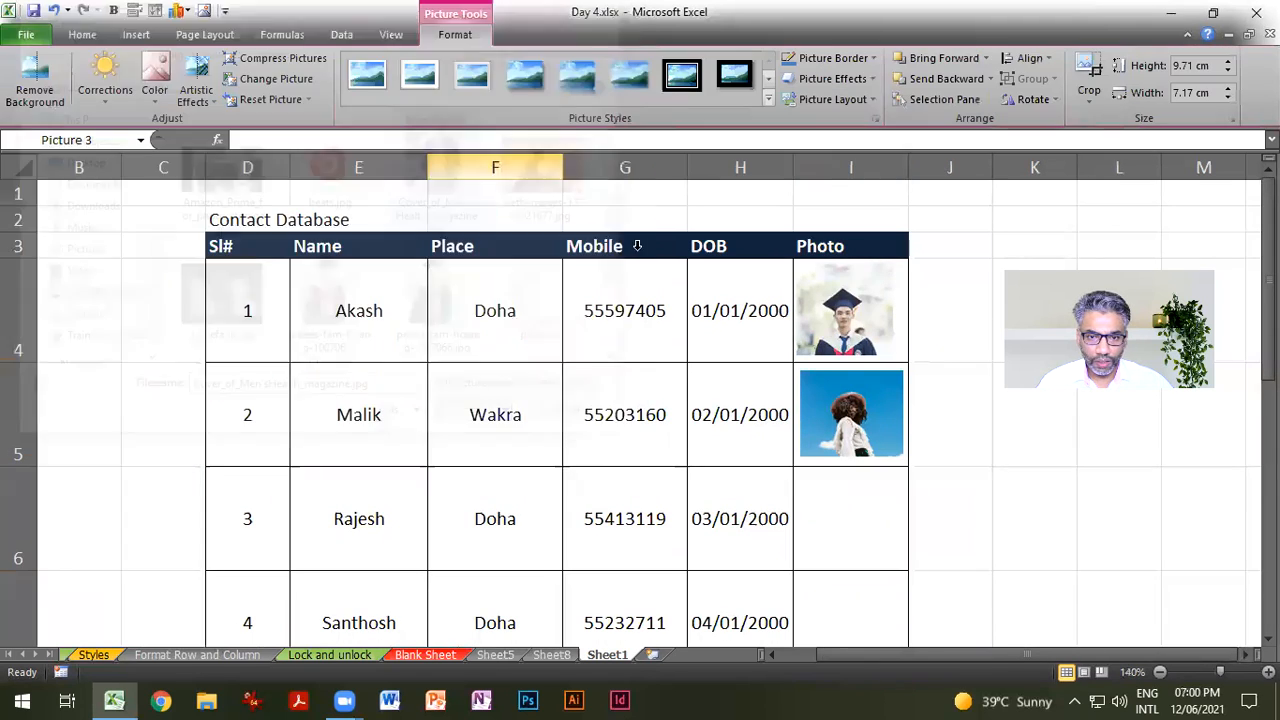
left_click(1199, 64)
type("1")
key("Return")
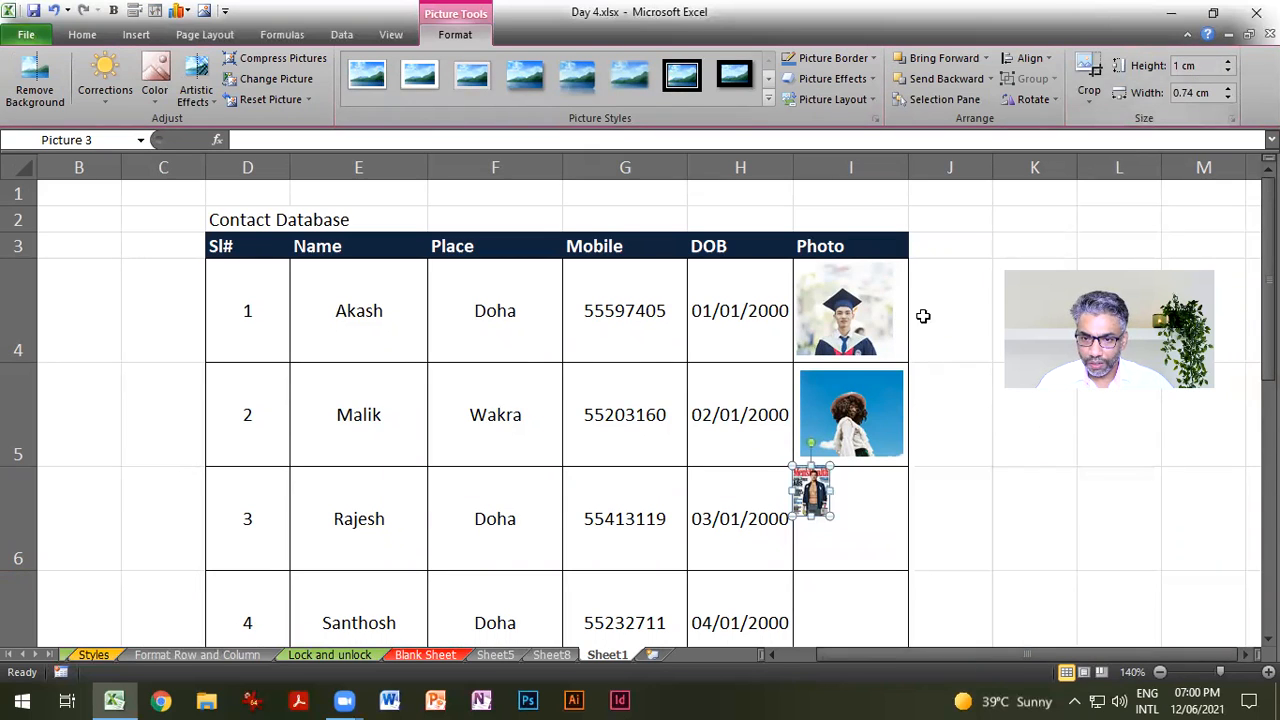
Step: Enlarge the magazine cover and crop it around the man's head and chest to about 1.64 by 1.95 cm, inside I6
mouse_move(831, 516)
left_mouse_down()
mouse_move(891, 563)
mouse_move(912, 627)
left_mouse_up()
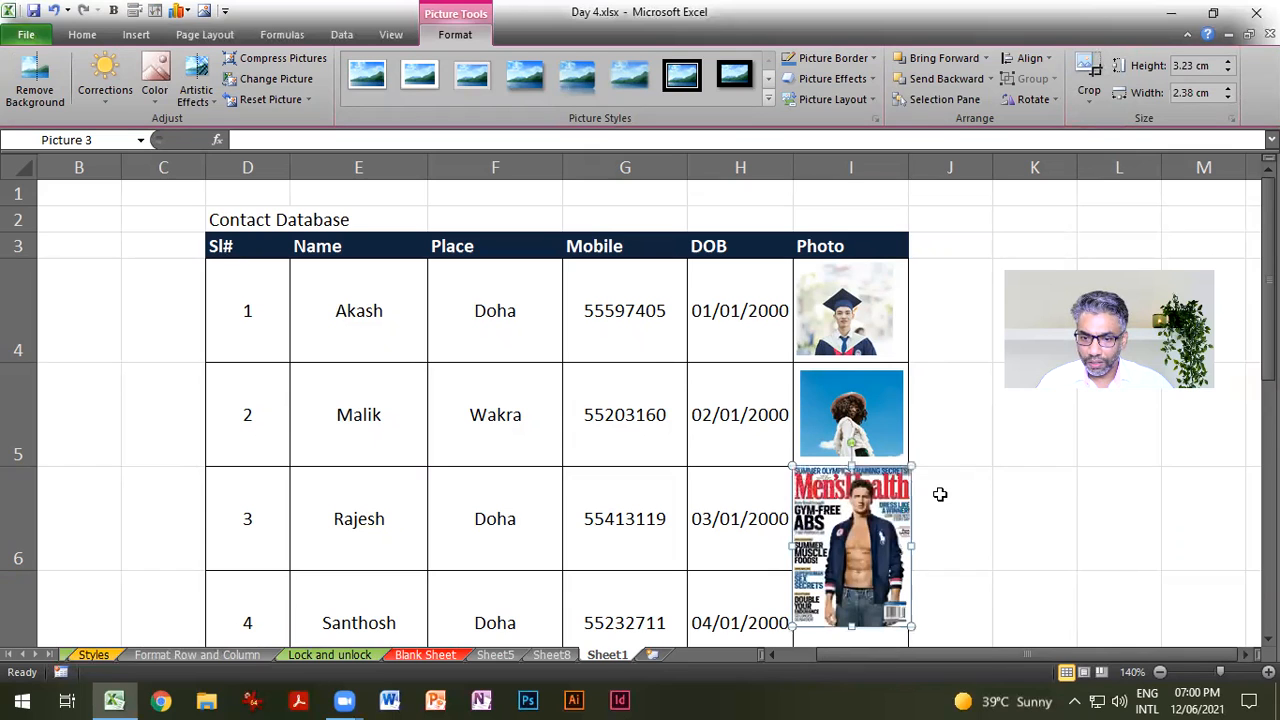
mouse_move(851, 626)
left_mouse_down()
mouse_move(813, 506)
mouse_move(845, 493)
mouse_move(833, 515)
left_mouse_up()
left_click(1089, 80)
scroll(977, 517, "down", 2)
scroll(977, 518, "up", 1)
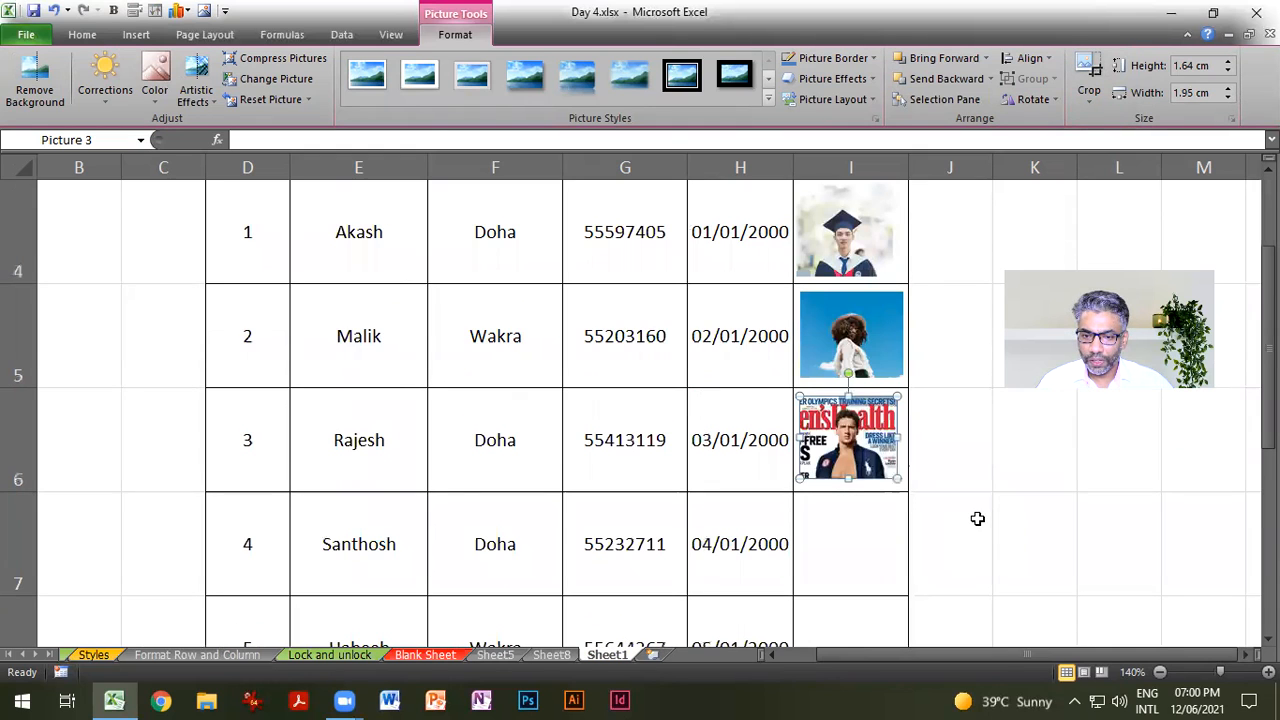
Step: Insert hqdefault.jpg from the pexels folder at I7 and set its height to 1 cm
left_click(823, 529)
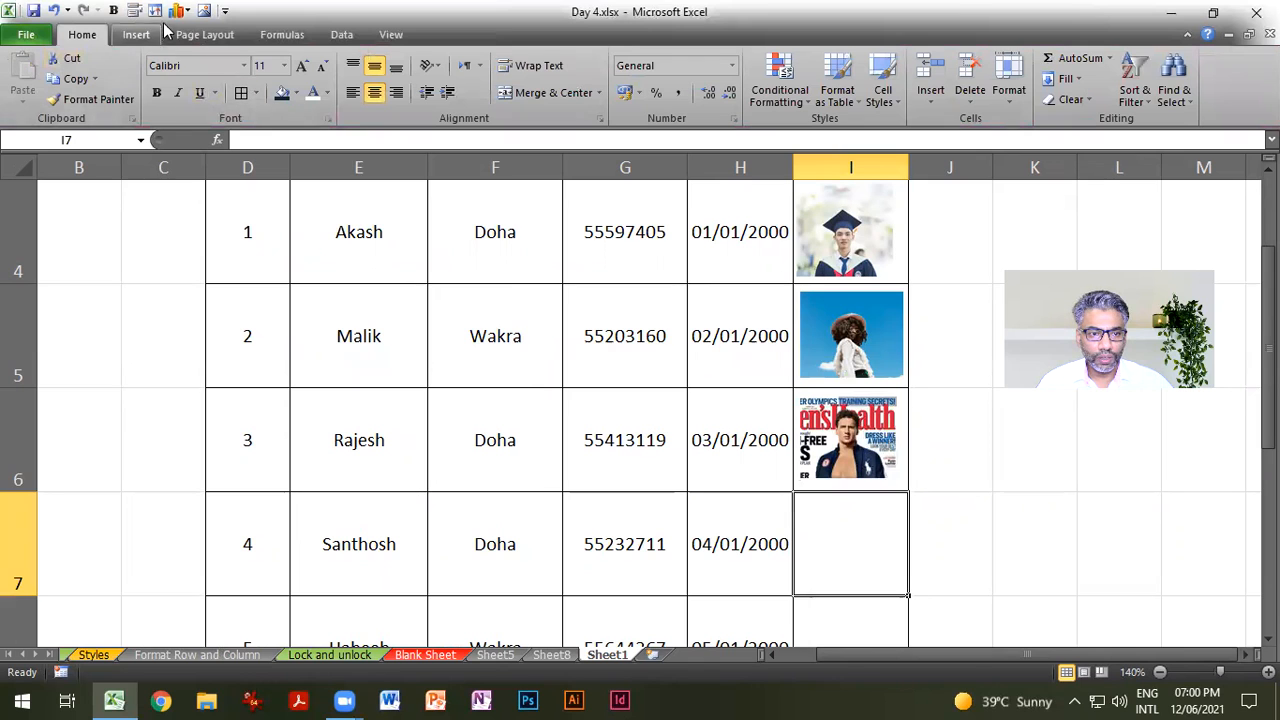
left_click(204, 10)
double_click(217, 294)
left_click(1205, 66)
type("1")
key("Return")
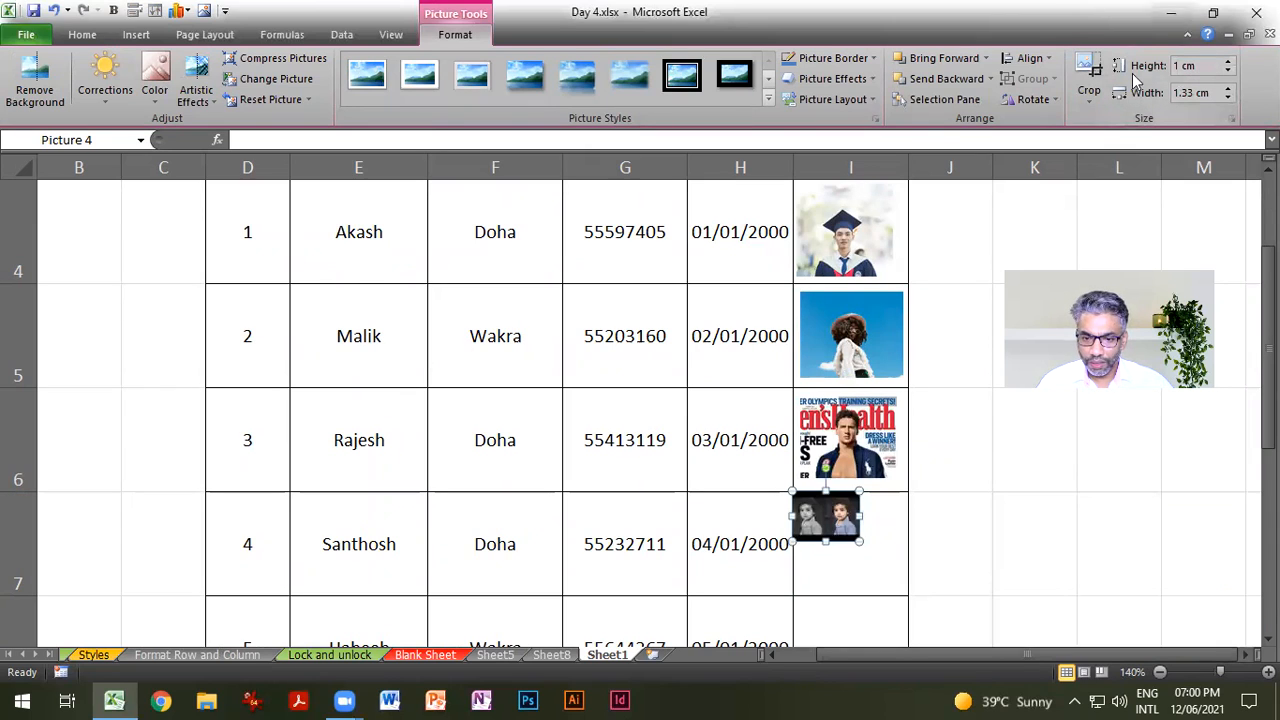
Step: Crop the hqdefault.jpg picture down to its colour half and enlarge it to about 3.21 by 2.15 cm over I7
left_click(1089, 72)
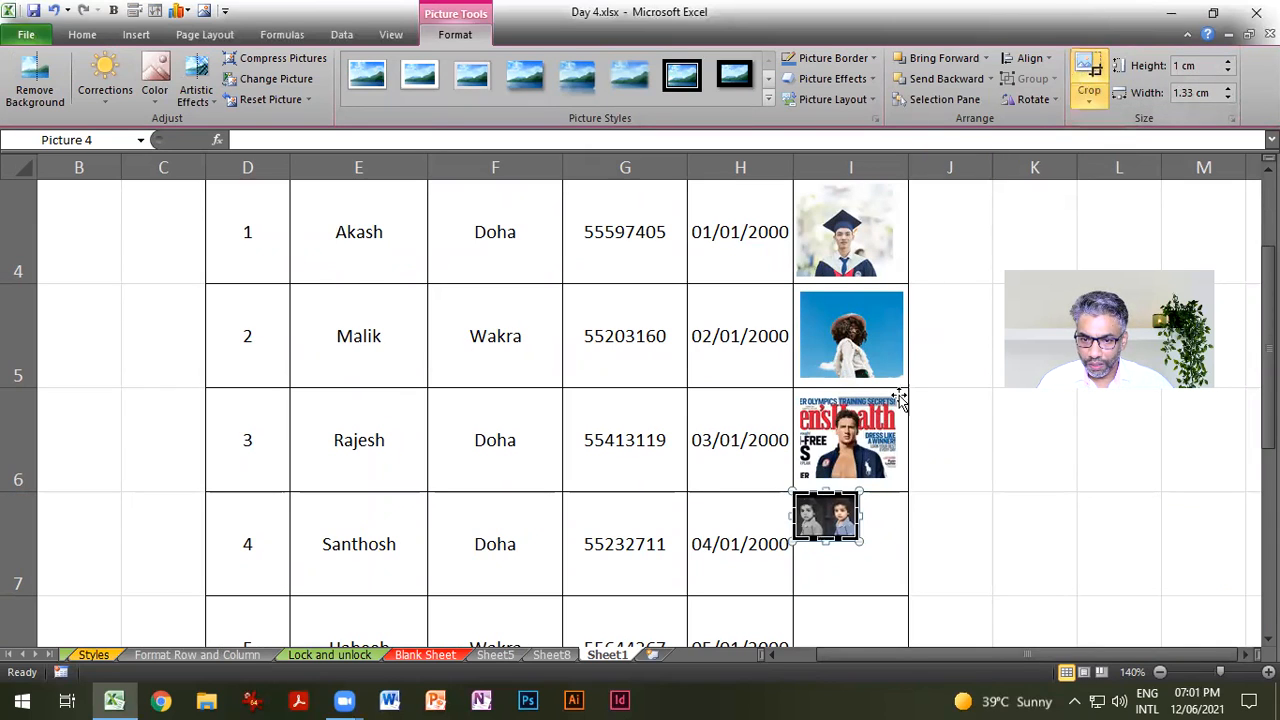
left_click_drag(790, 514, 902, 604)
left_click(1089, 72)
left_click_drag(877, 557, 853, 546)
left_click_drag(877, 592, 905, 628)
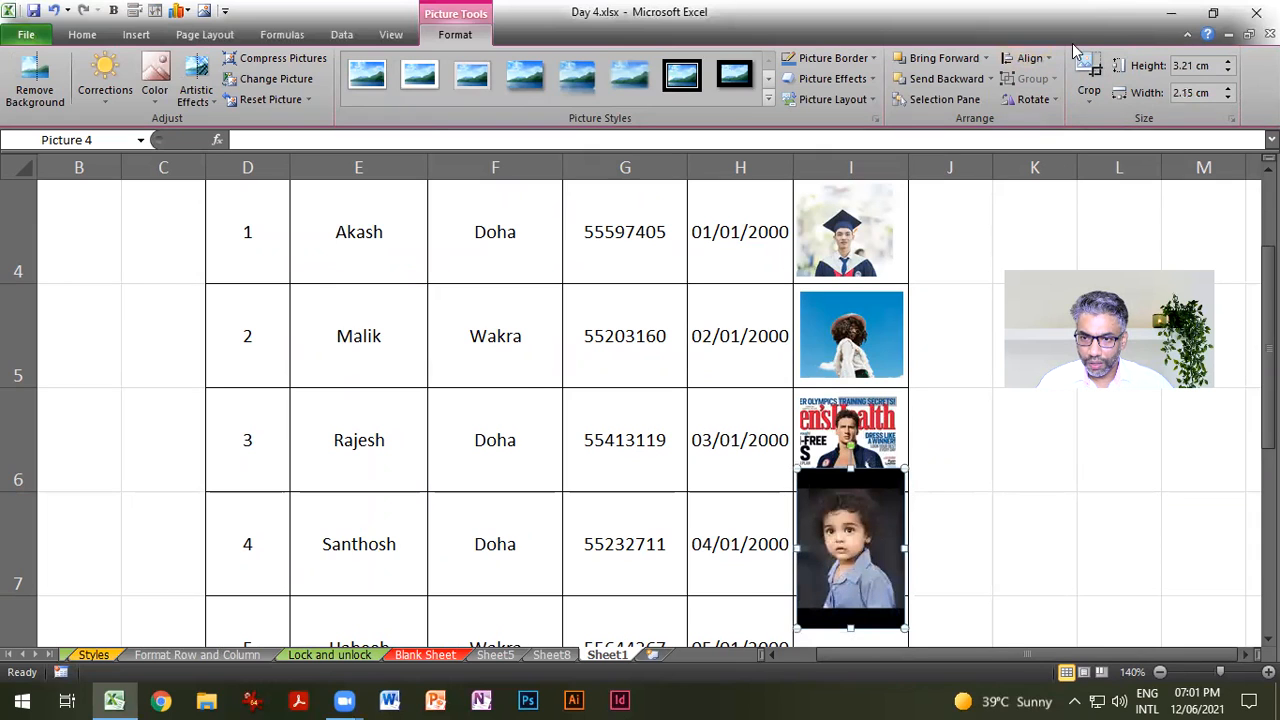
Step: Crop the child's picture around the head and chest, and scale and position it inside I7
left_click(1089, 70)
left_click_drag(850, 470, 850, 492)
left_click_drag(850, 626, 850, 588)
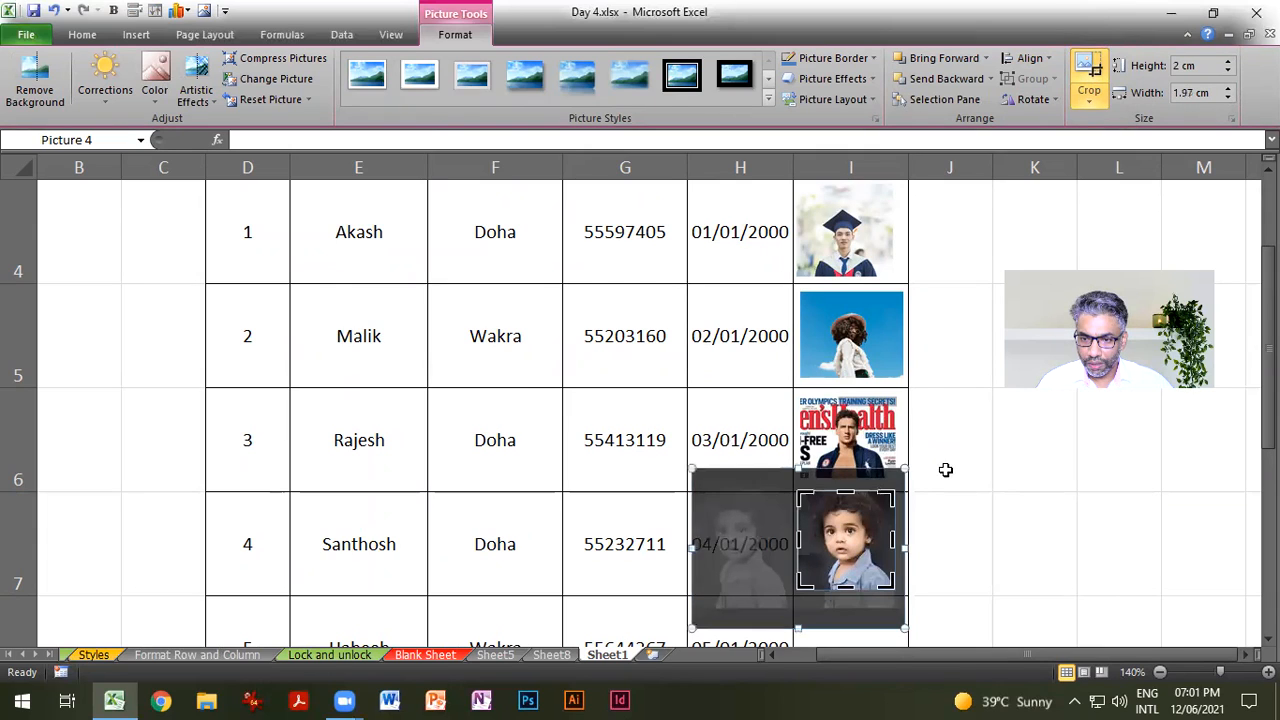
left_click_drag(903, 515, 873, 512)
key("Escape")
left_click_drag(846, 545, 865, 533)
left_click(799, 507)
left_click(820, 520)
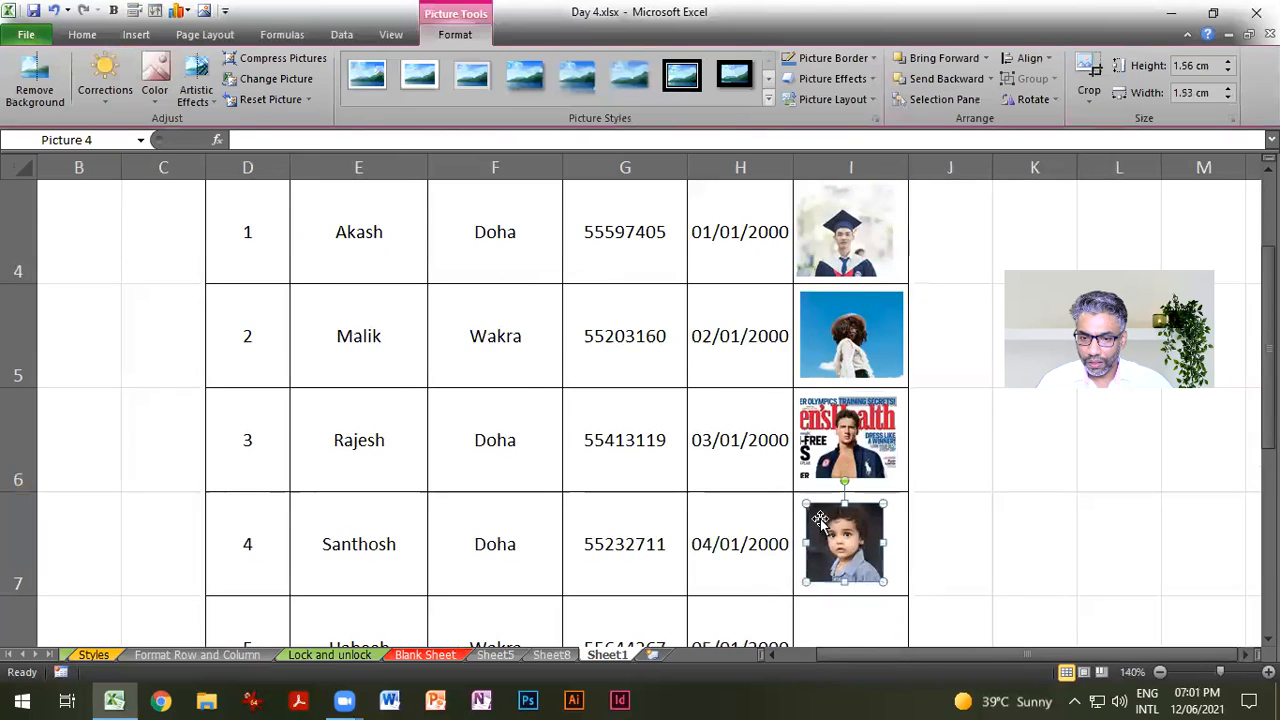
left_click_drag(894, 588, 893, 593)
Step: Select I8 and open the Insert Picture dialog for that cell
left_click(857, 617)
scroll(865, 600, "down", 3)
scroll(871, 594, "up", 3)
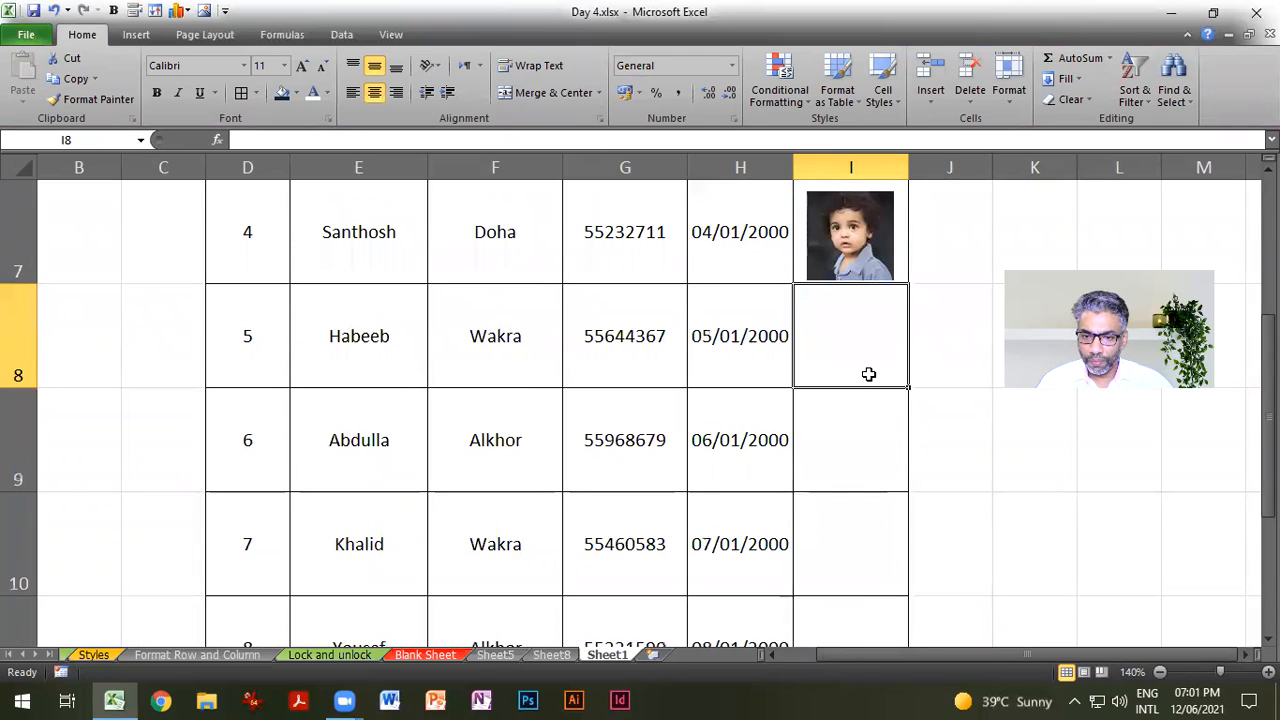
left_click(204, 11)
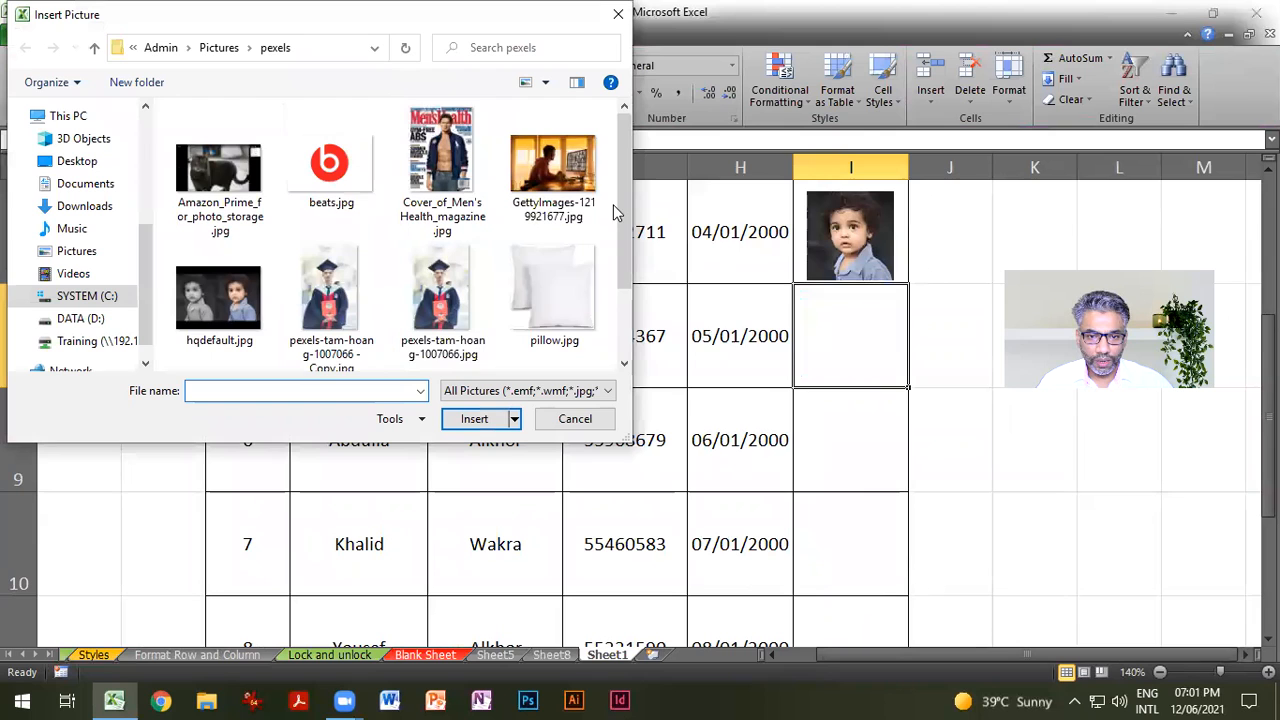
Step: Browse the pexels, Camera Roll, Stock photos and zoom picture folders for another usable portrait
scroll(620, 230, "down", 2)
scroll(600, 266, "up", 2)
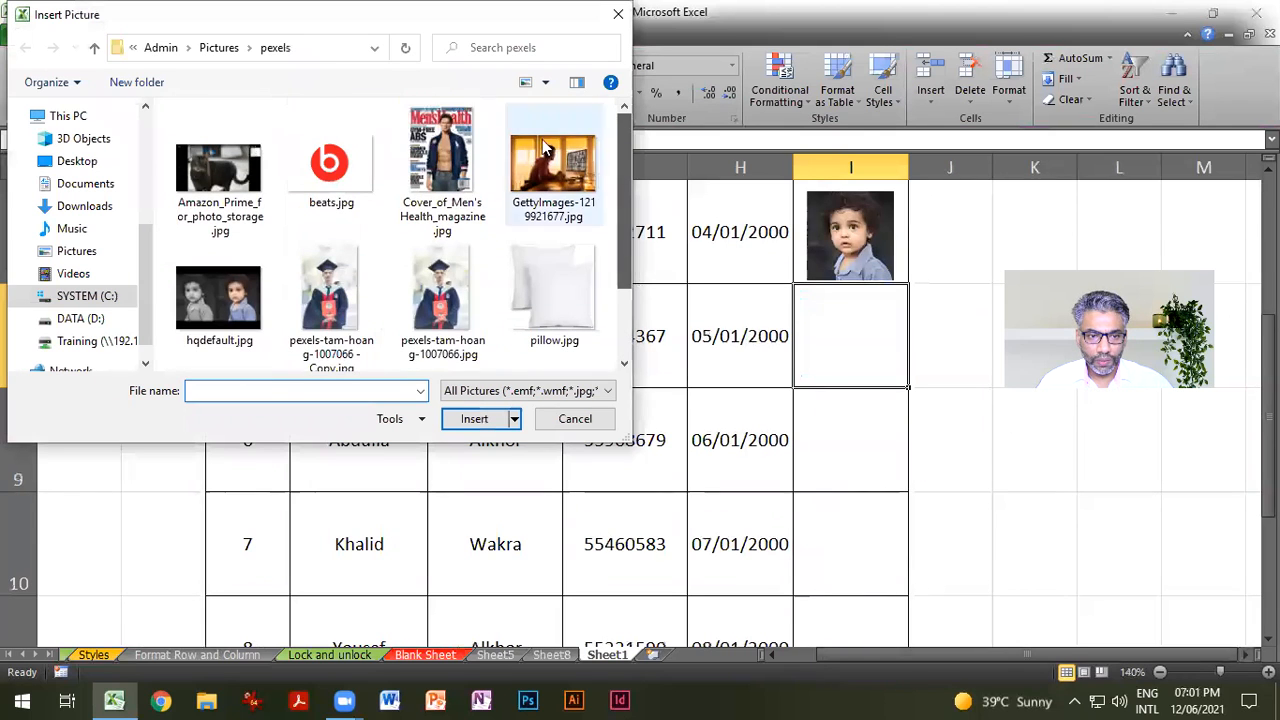
left_click(216, 47)
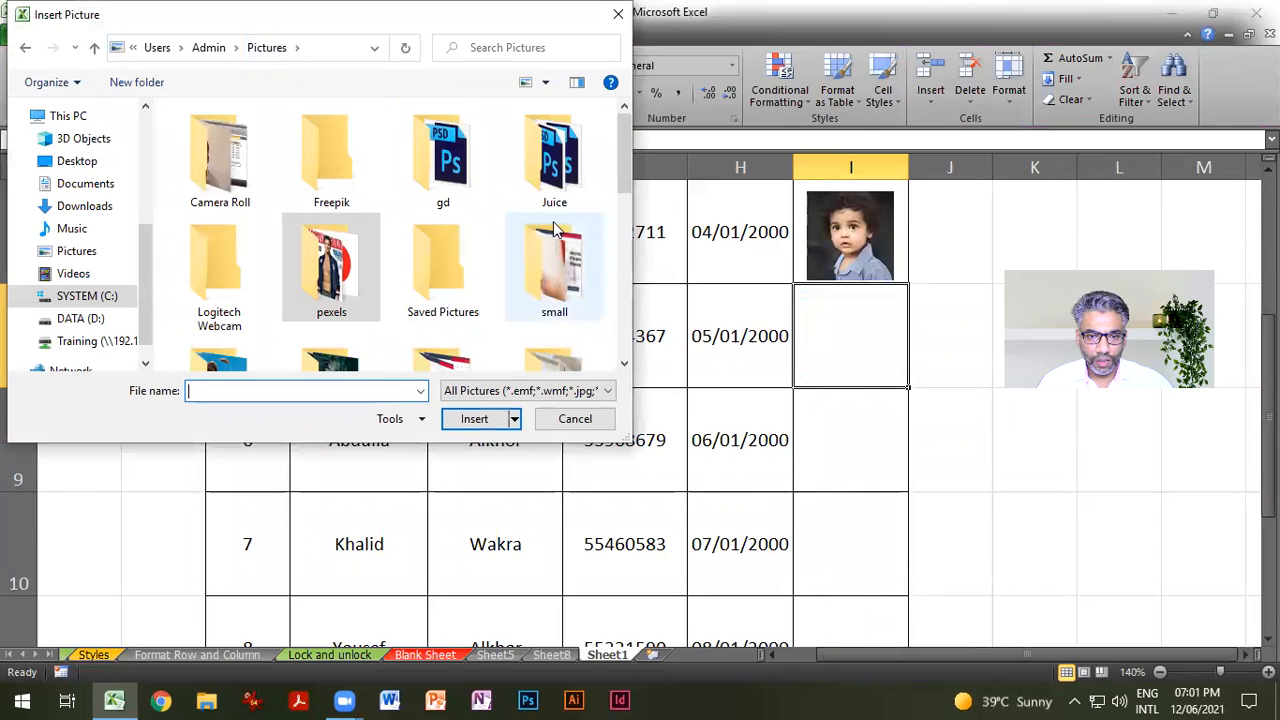
double_click(234, 184)
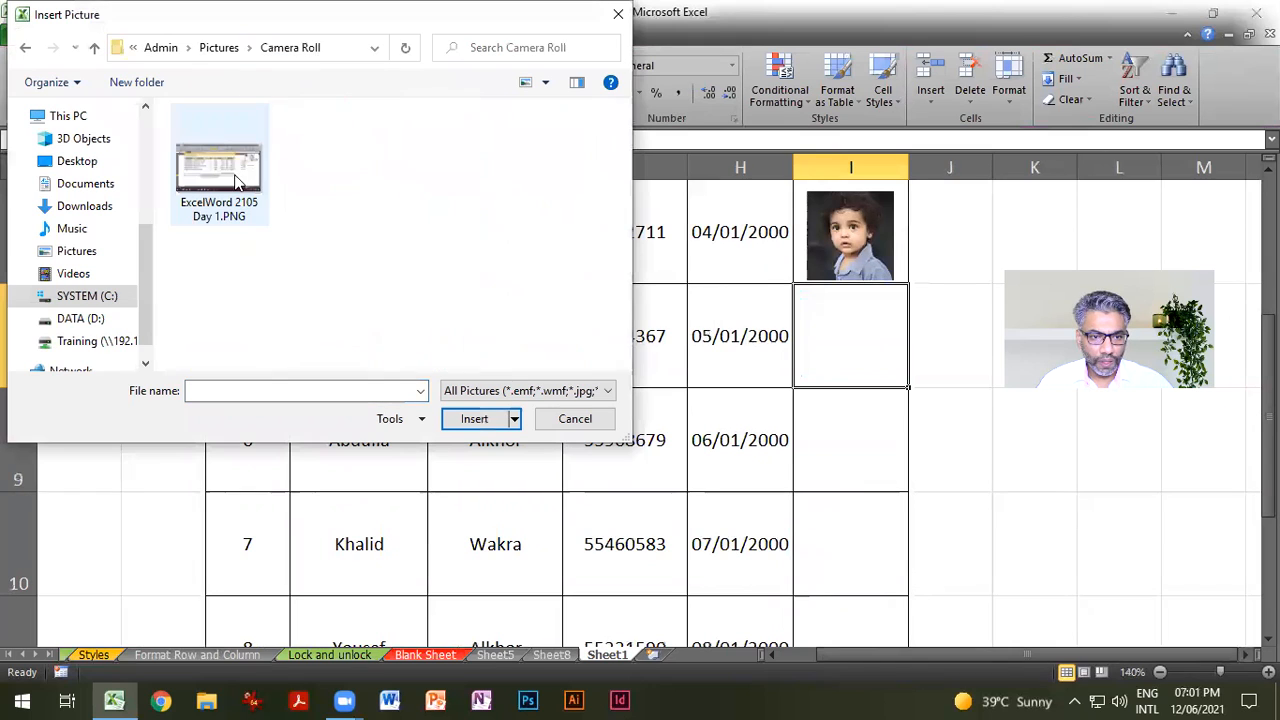
left_click(232, 47)
scroll(305, 270, "down", 3)
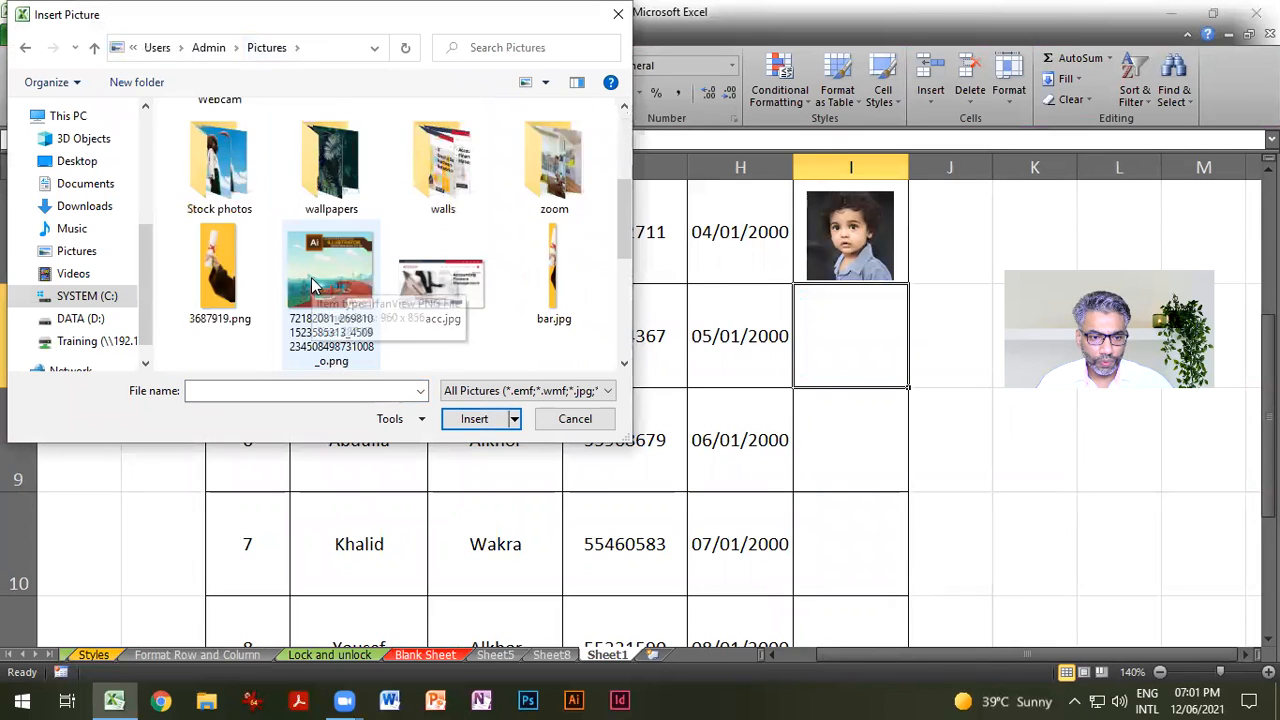
double_click(215, 160)
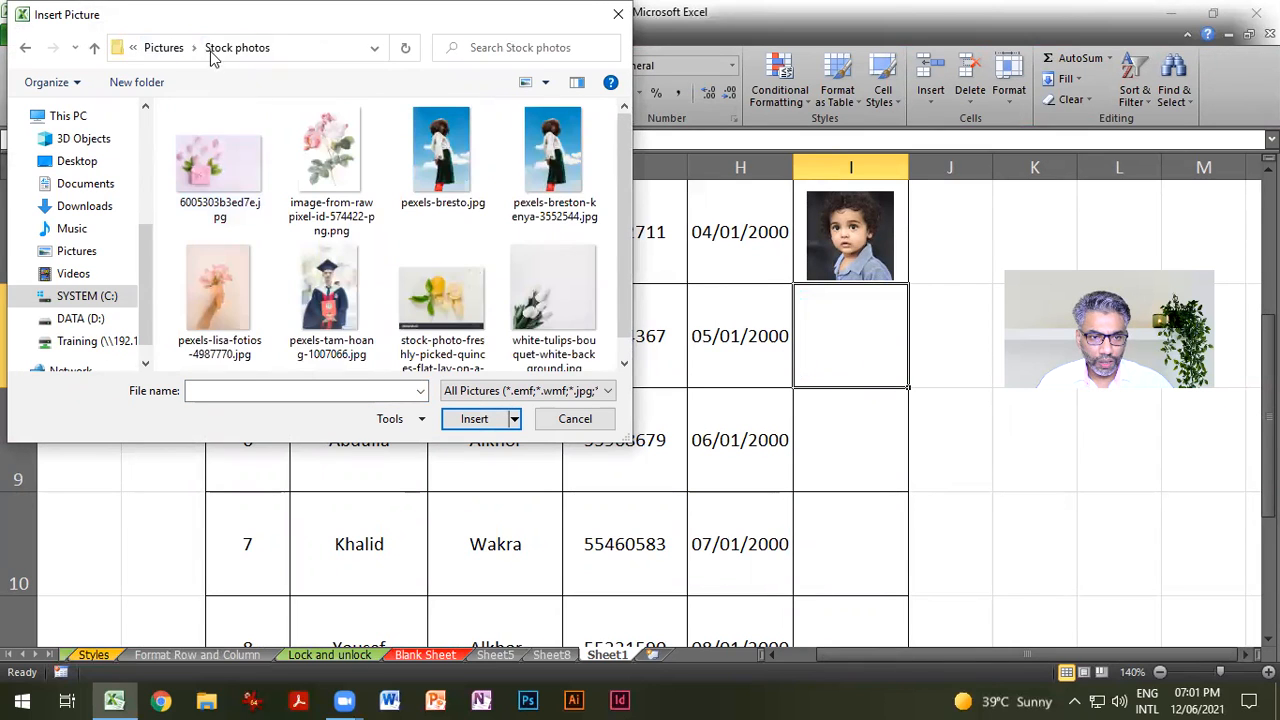
left_click(163, 48)
scroll(275, 340, "down", 2)
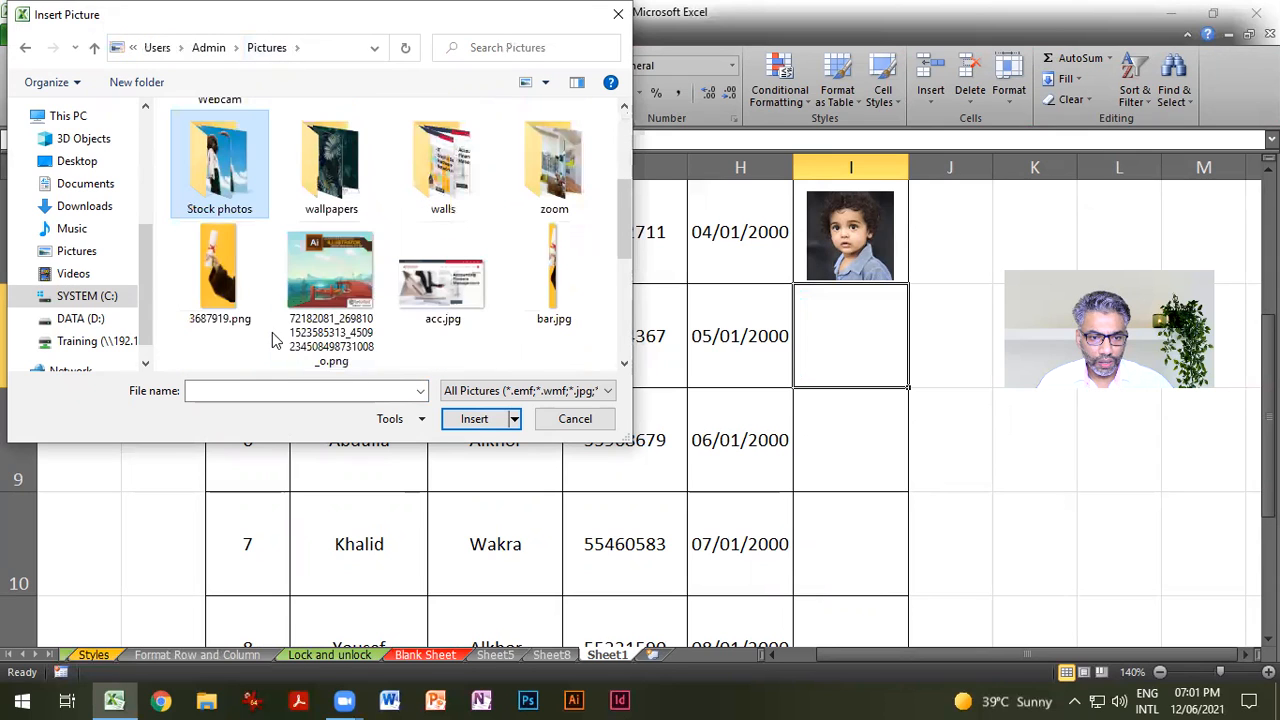
double_click(556, 178)
scroll(558, 180, "down", 2)
scroll(558, 180, "up", 2)
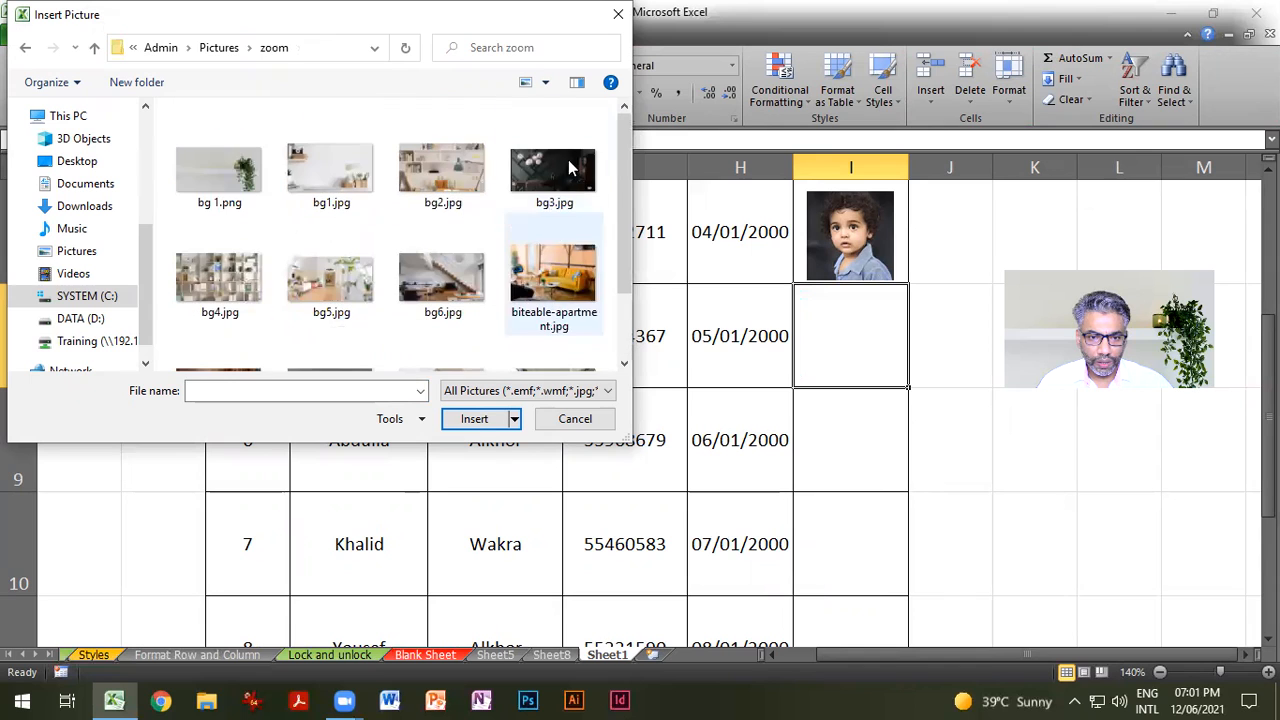
Step: Insert it courses.jpg from the Pictures folder at I8 and set its height to 1 cm
left_click(220, 47)
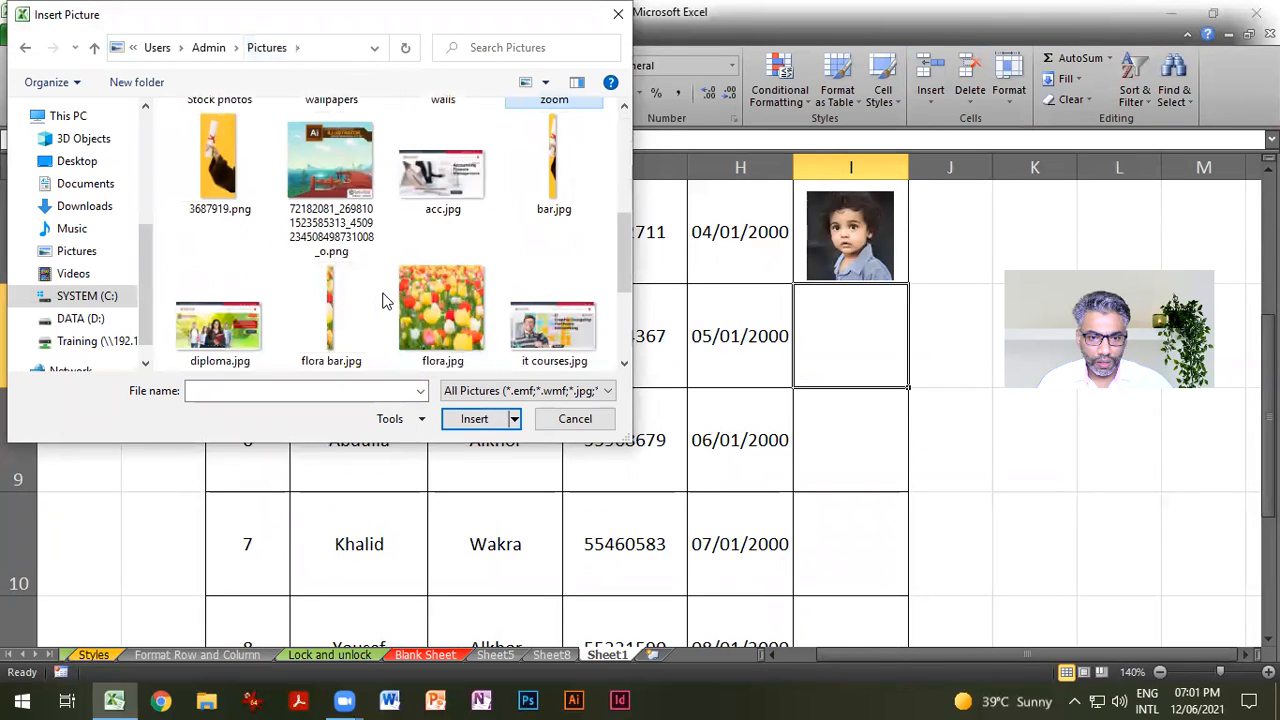
double_click(553, 330)
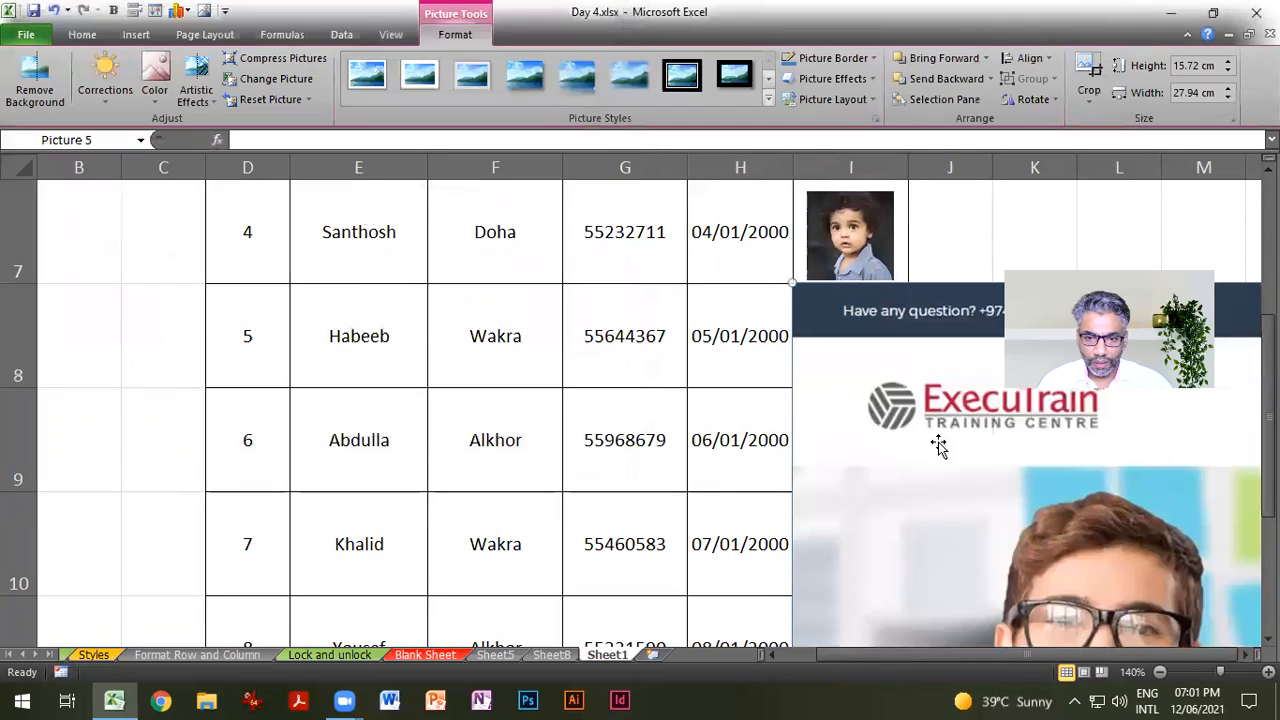
double_click(1190, 66)
type("1")
key("Return")
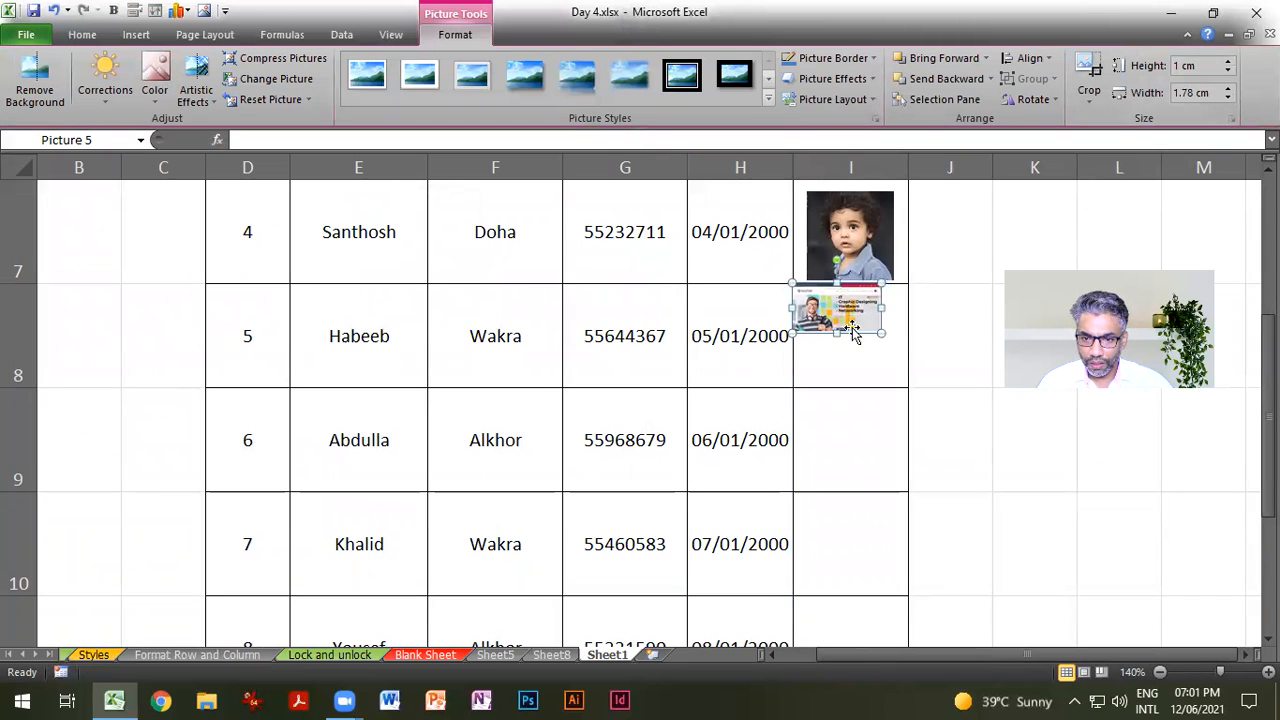
Step: Enlarge the it courses picture, crop it around the man's face and fit it inside I8 at about 1.49 by 1.91 cm
left_click_drag(881, 333, 986, 431)
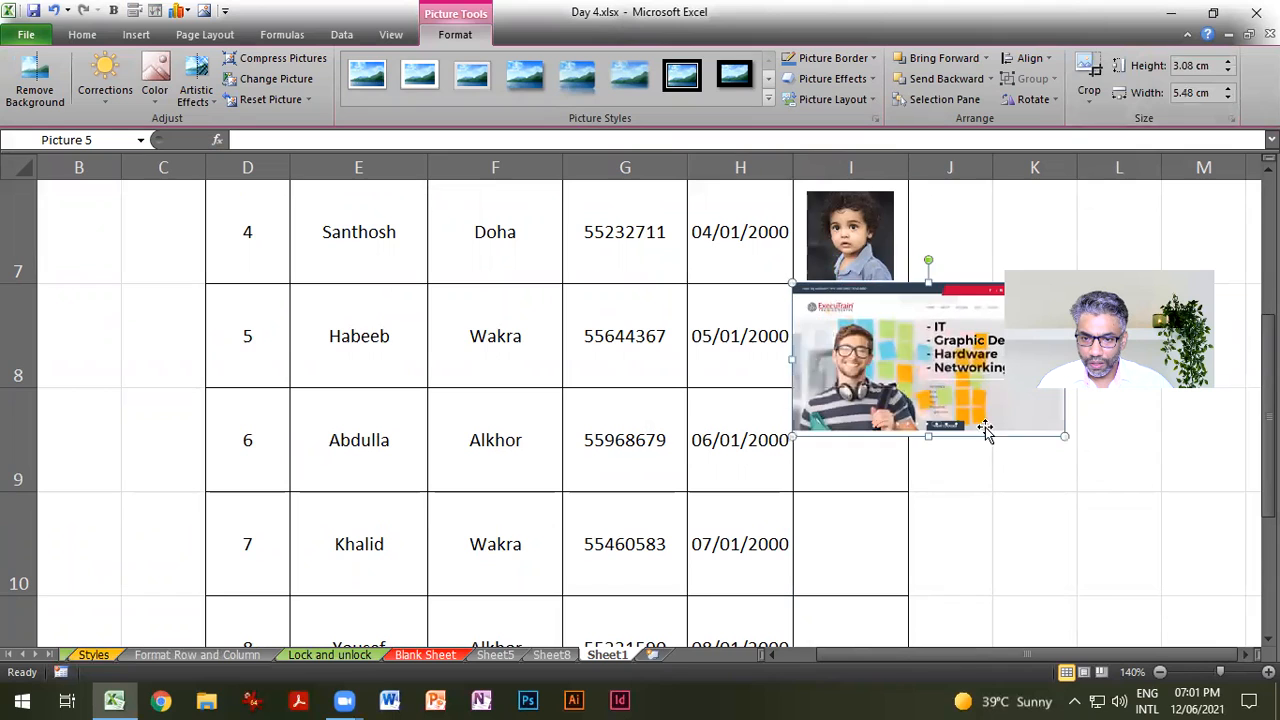
left_click(1088, 80)
left_click_drag(927, 291, 927, 325)
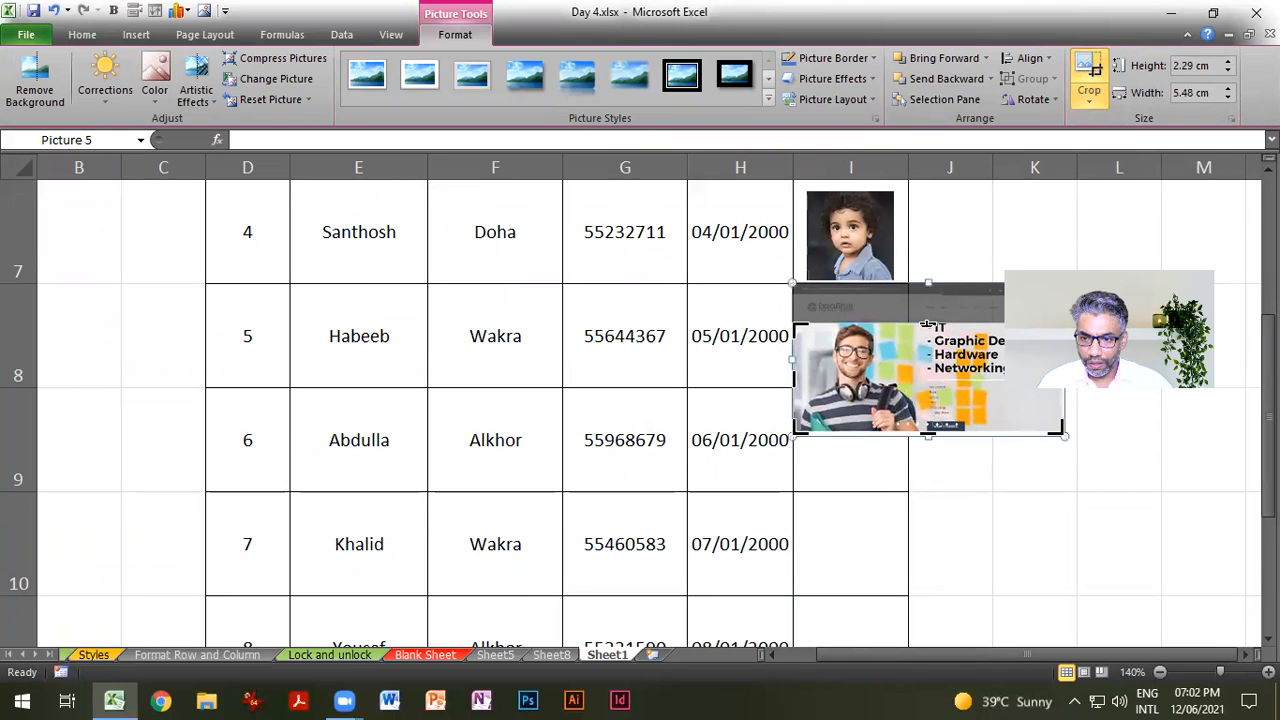
left_click_drag(1062, 378, 843, 392)
left_click_drag(790, 355, 807, 356)
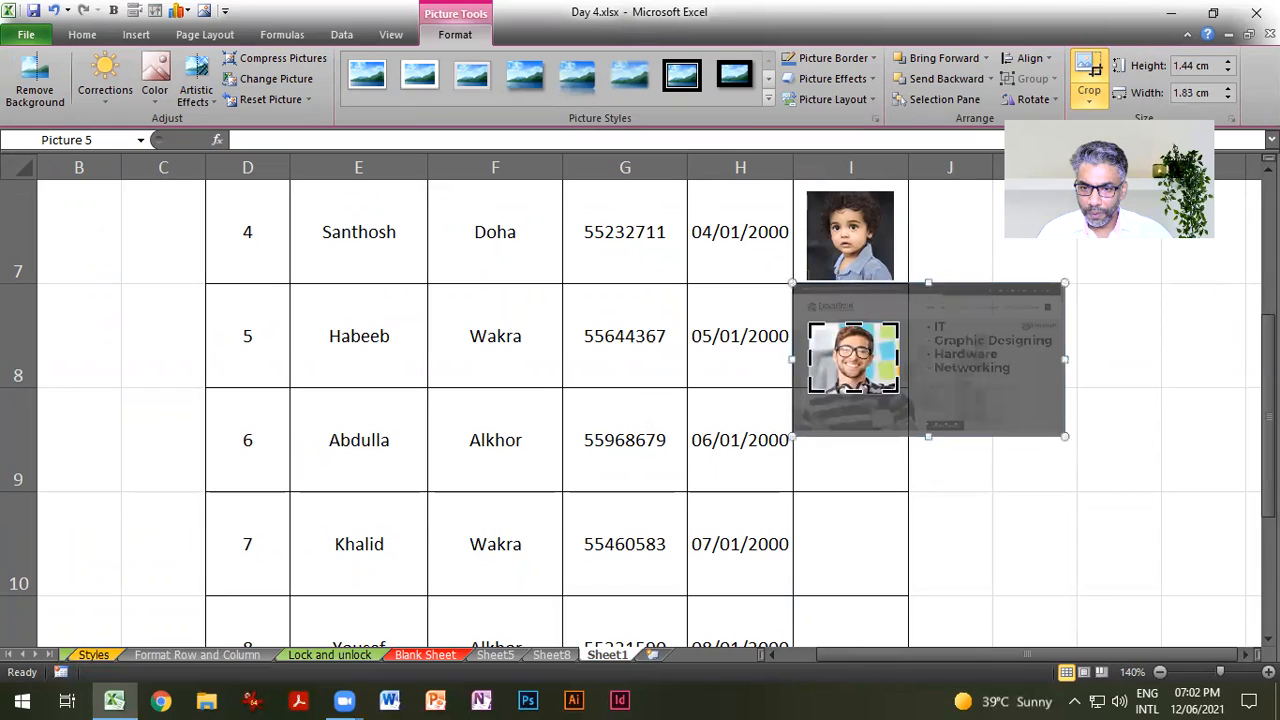
left_click(1088, 72)
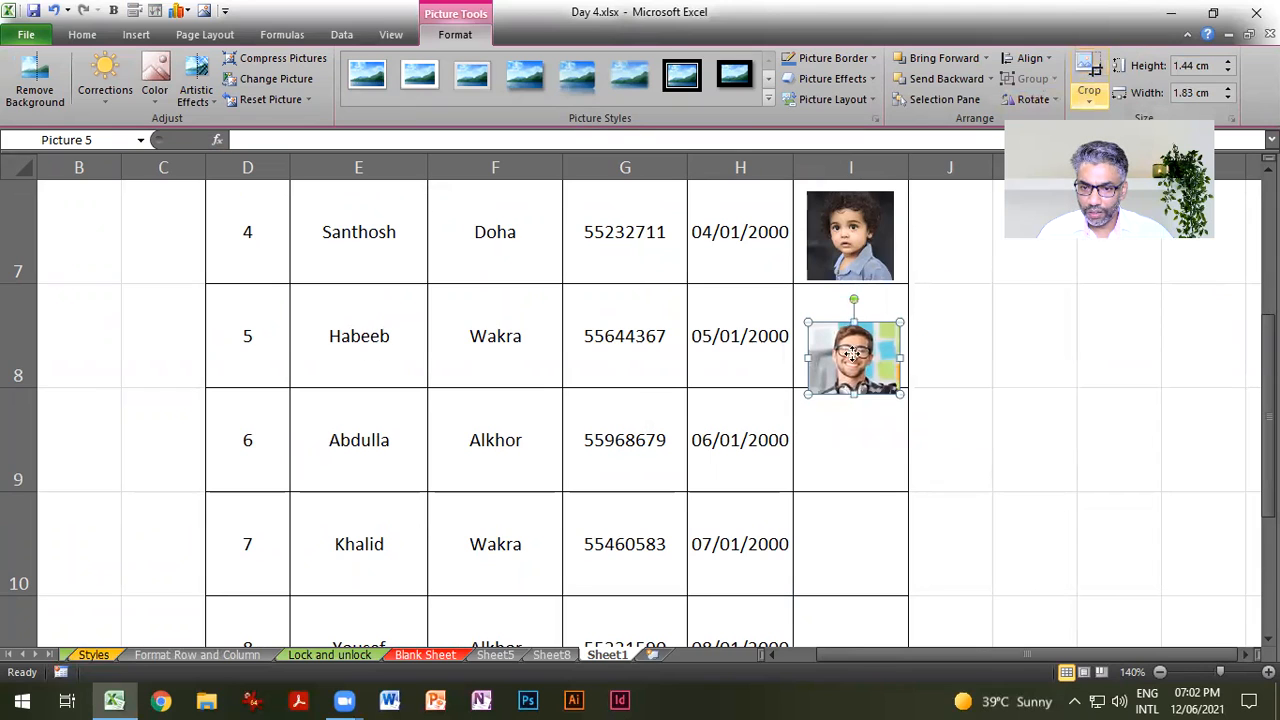
left_click_drag(848, 328, 843, 300)
left_click_drag(893, 366, 902, 372)
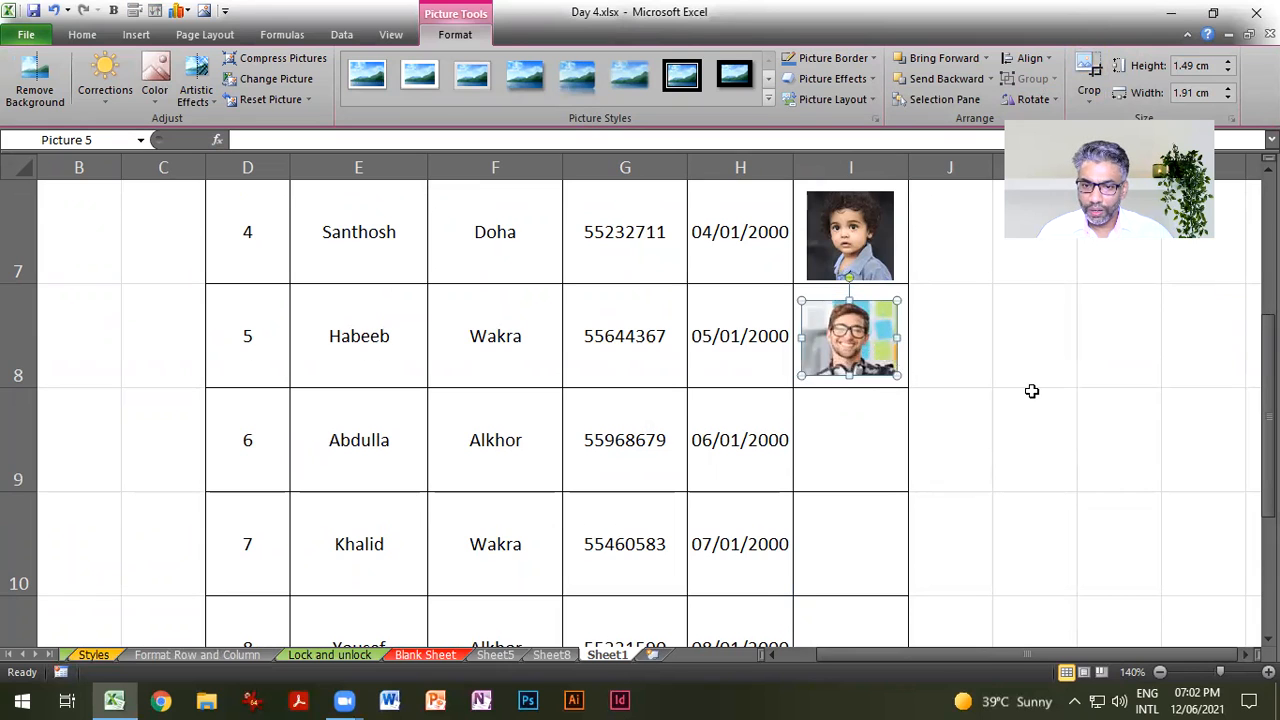
Step: Copy the blue-sky portrait from I5 into I9
scroll(1031, 391, "up", 2)
left_click(855, 420)
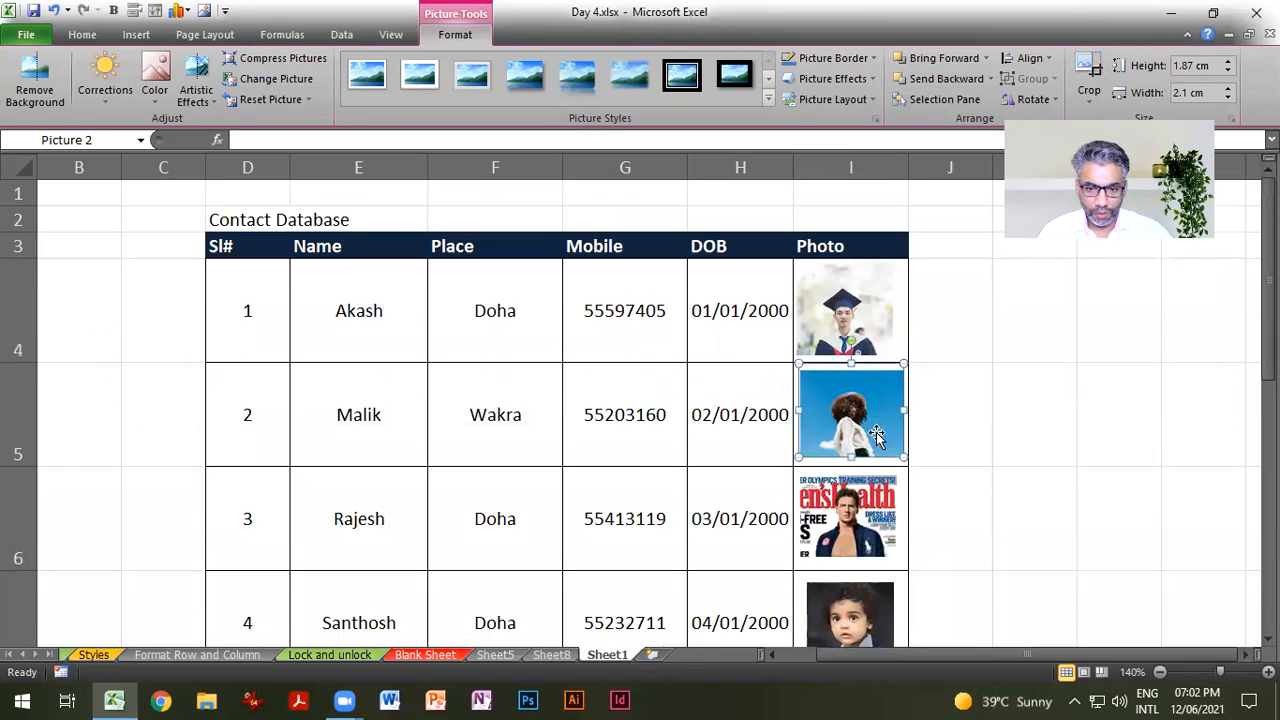
scroll(855, 425, "down", 3)
scroll(883, 437, "up", 1)
left_click(876, 434)
key("ctrl+v")
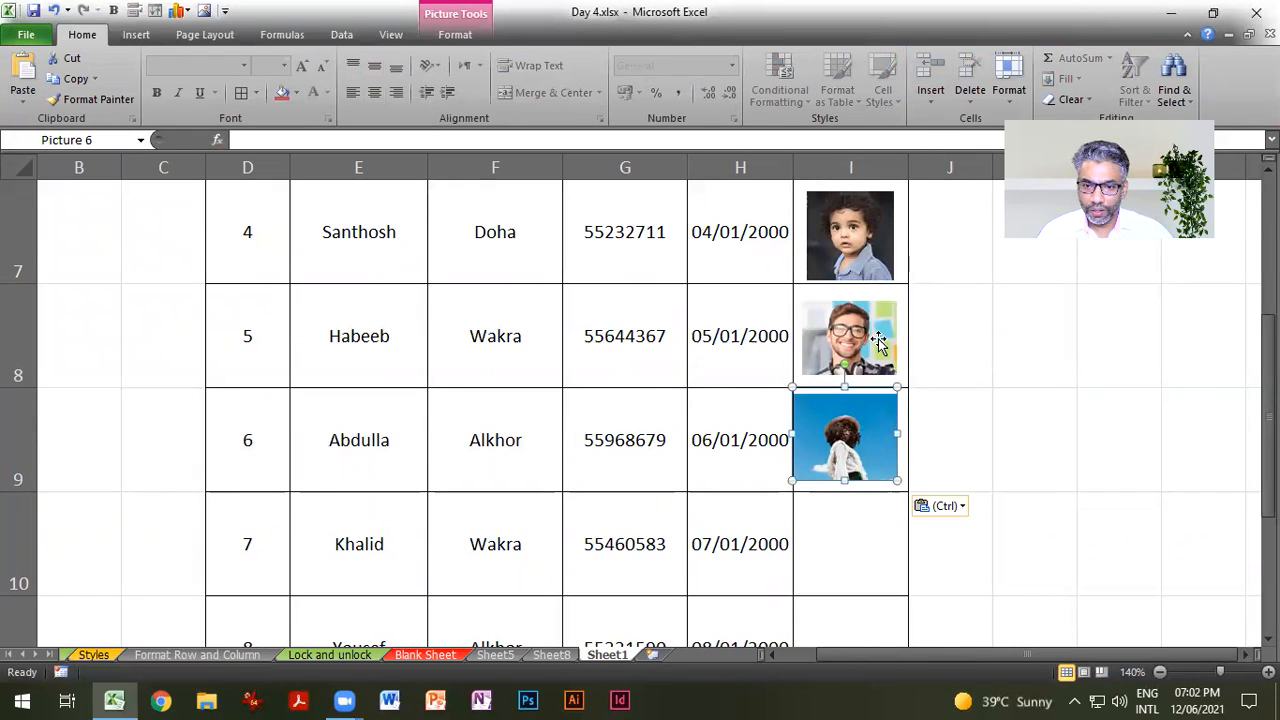
Step: Copy the graduate picture from I4 into I13, replace the first pasted copy with a fresh one and position it inside the cell
scroll(875, 330, "up", 1)
left_click(851, 259)
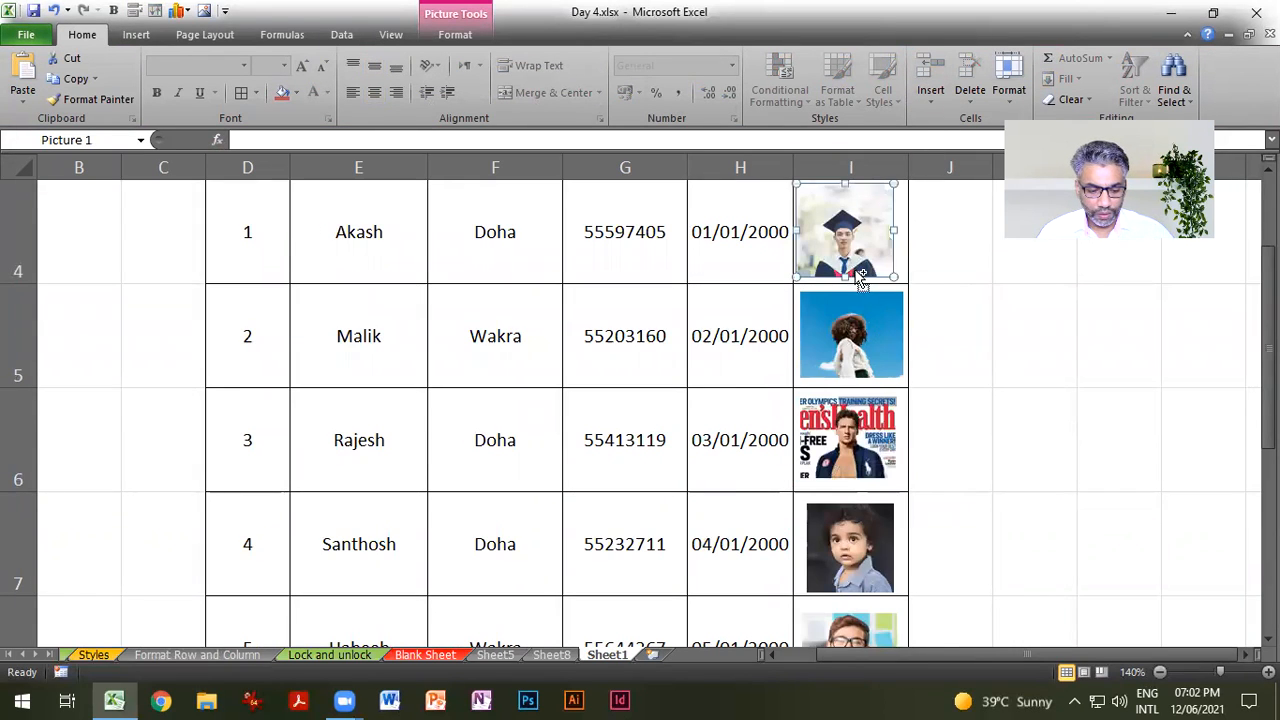
scroll(865, 355, "down", 3)
left_click(864, 252)
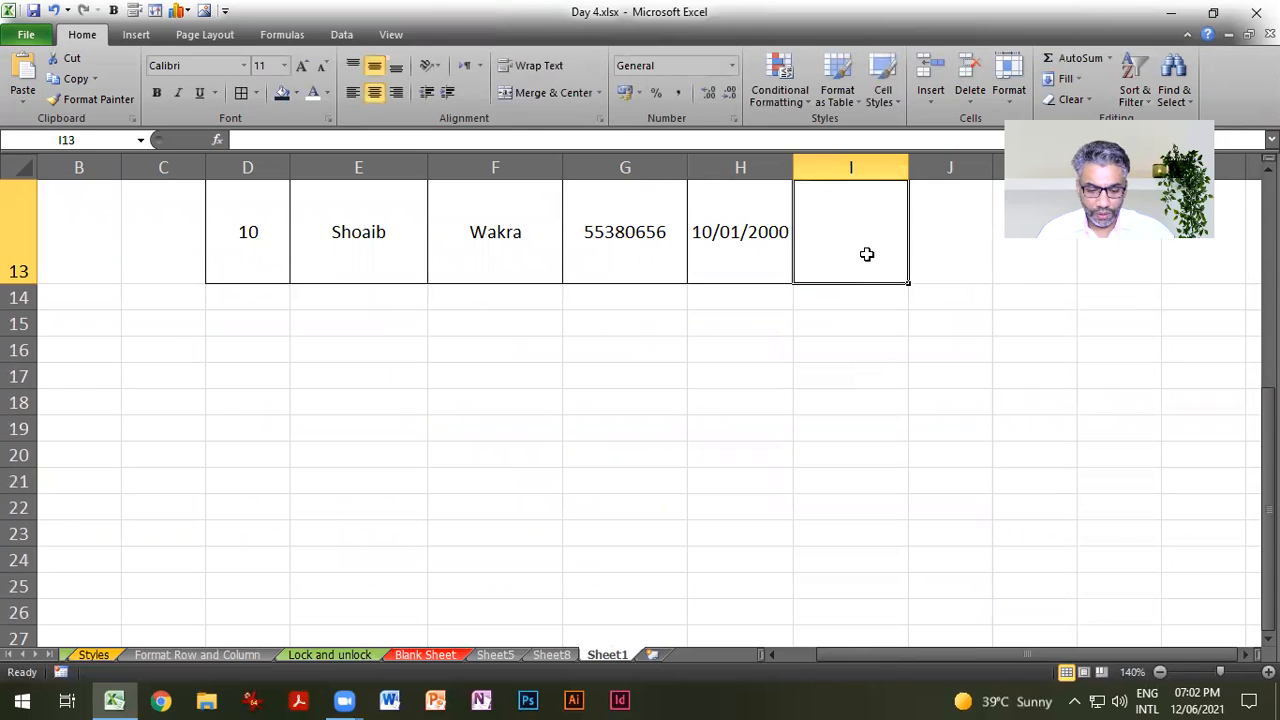
key("ctrl+v")
scroll(946, 349, "up", 2)
scroll(949, 374, "down", 1)
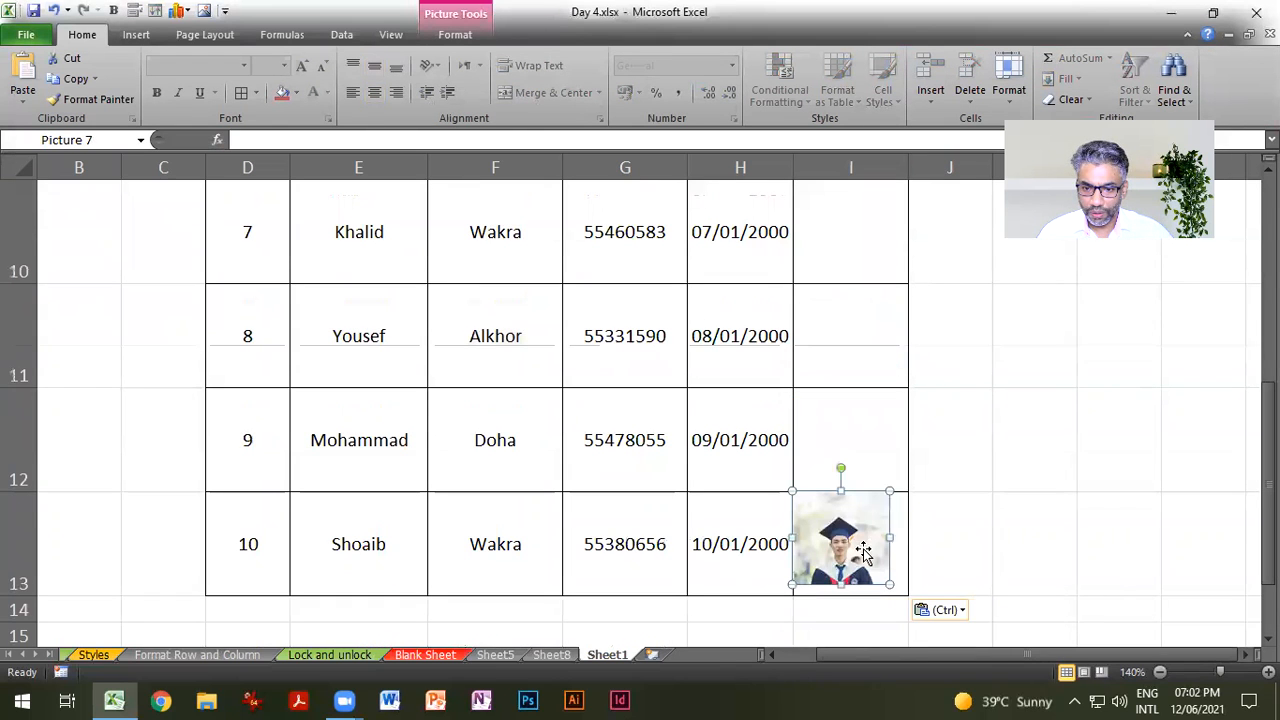
key("Delete")
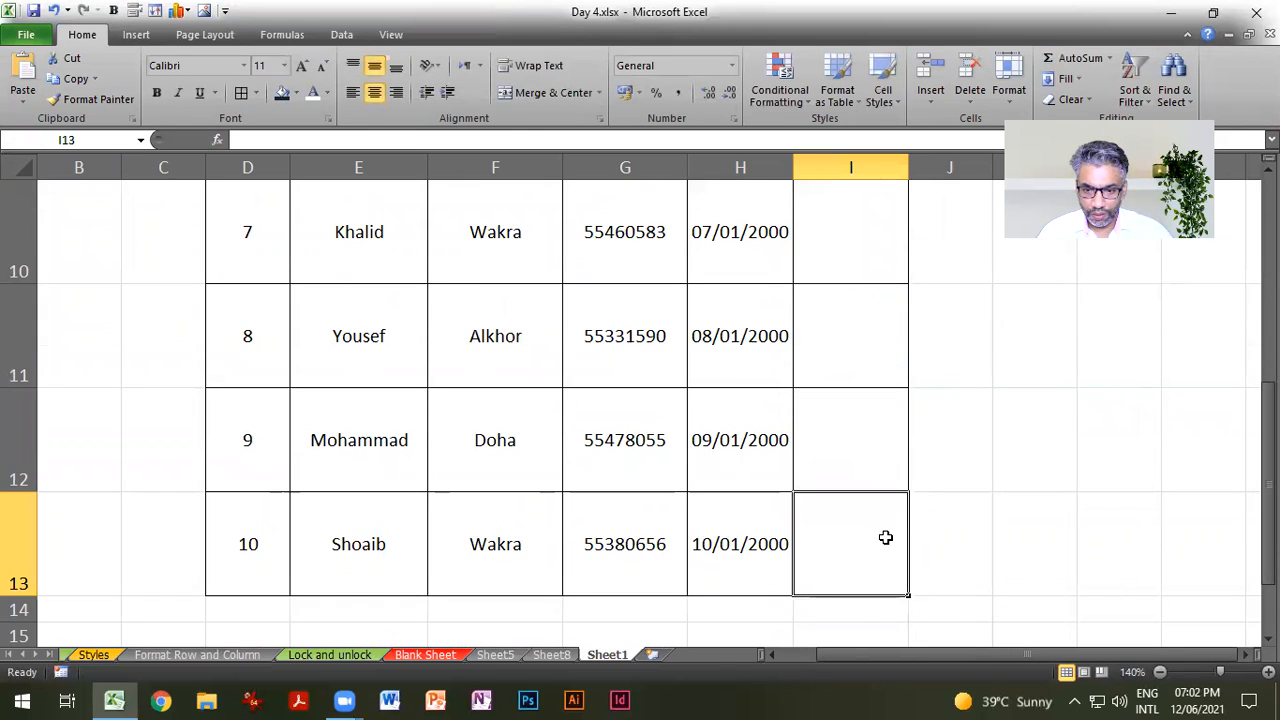
key("ctrl+v")
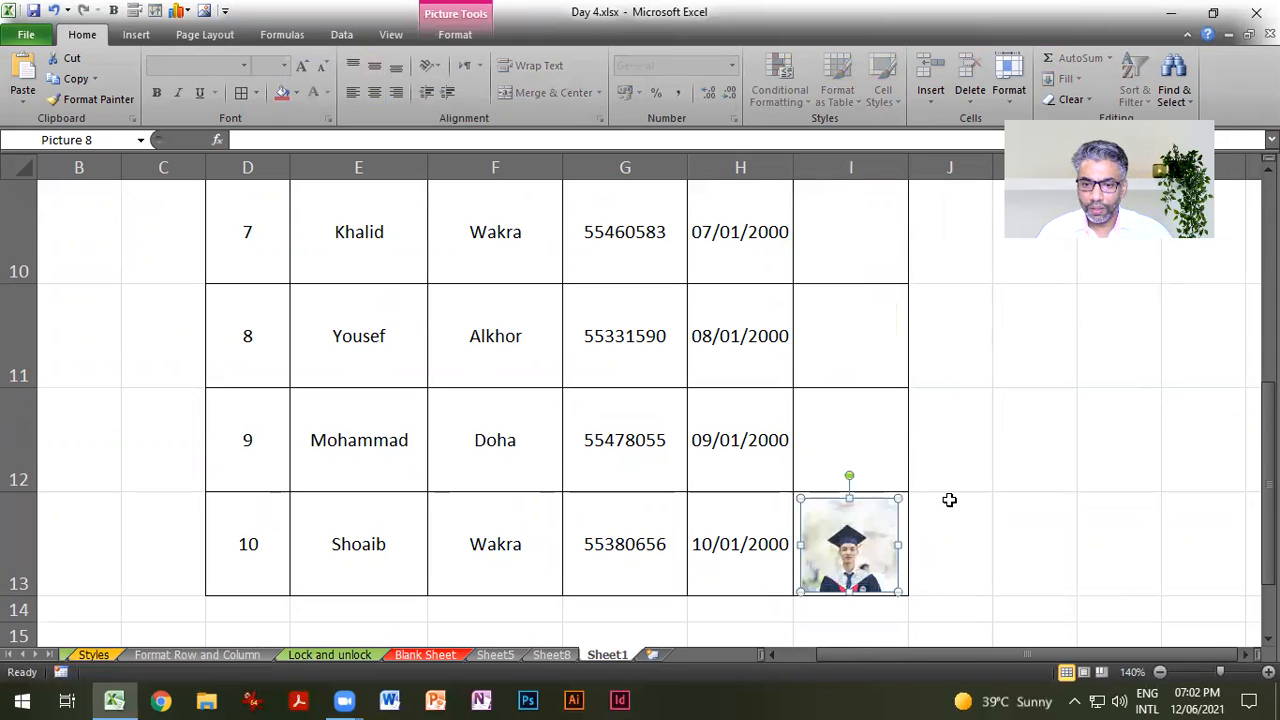
Step: Copy the cropped Men's Health cover from I6 into I11 and position it inside the cell
scroll(949, 499, "up", 1)
left_click(884, 355)
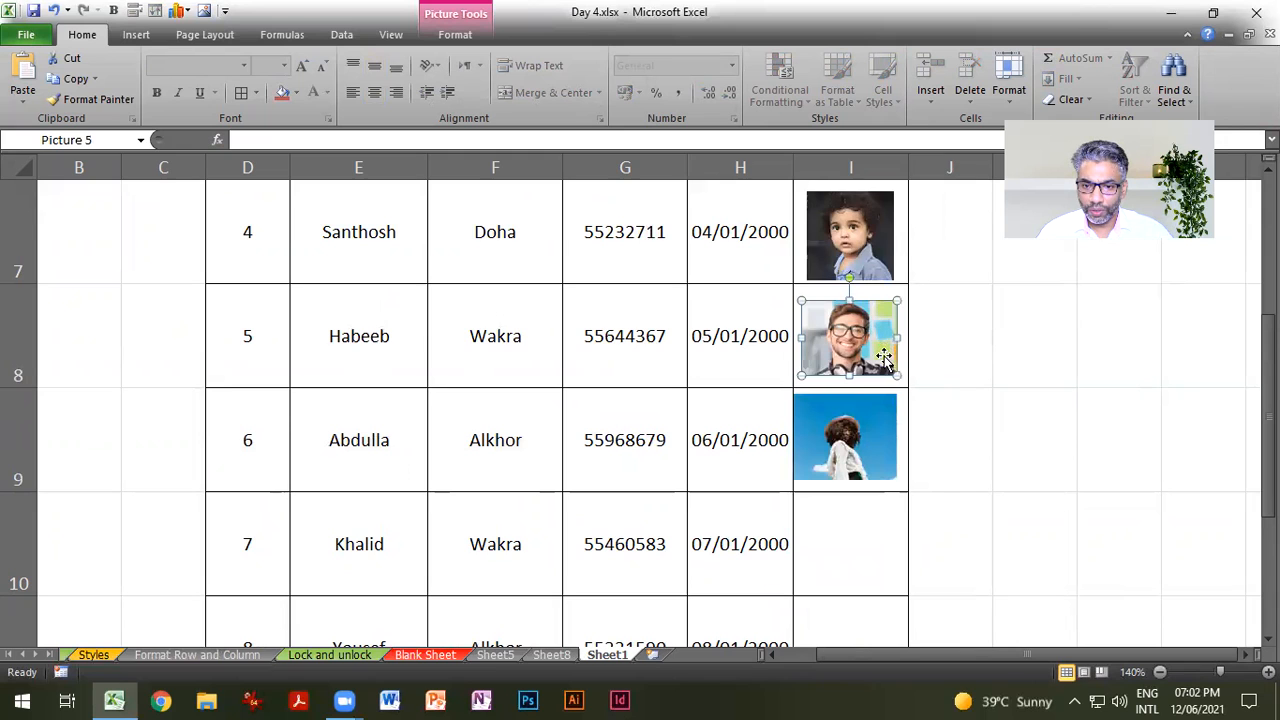
scroll(884, 355, "up", 2)
left_click(866, 511)
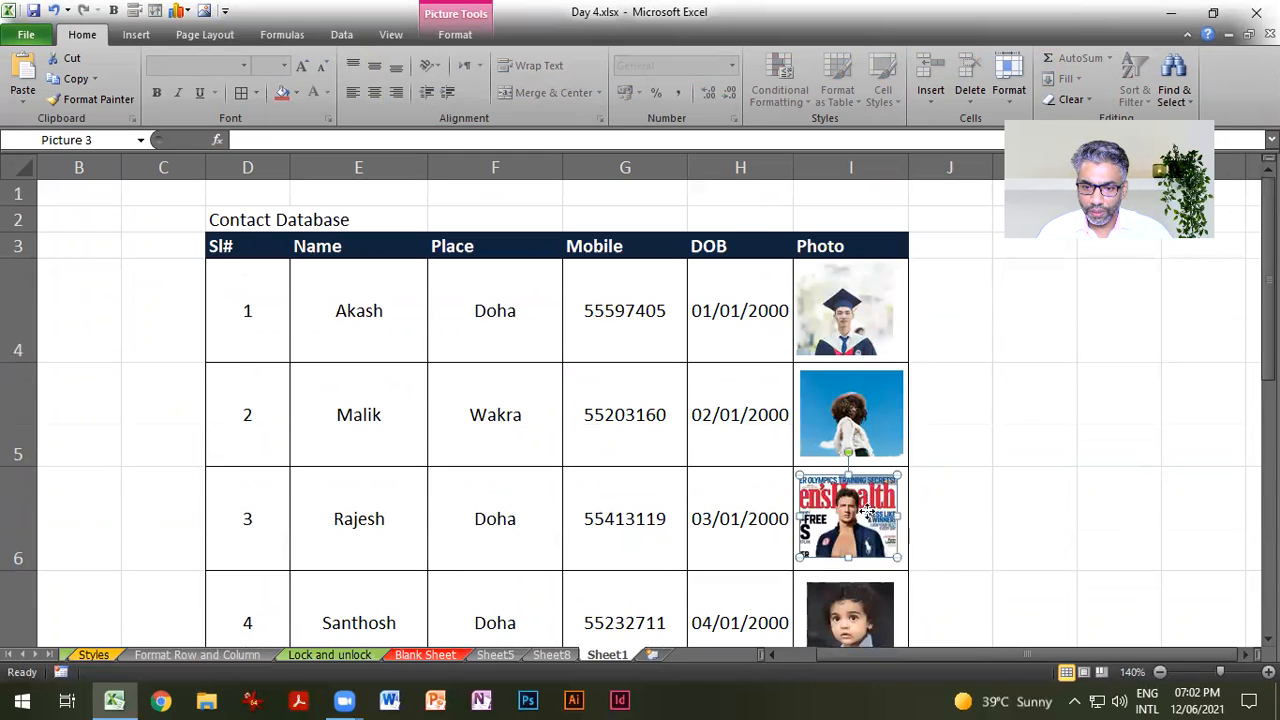
scroll(878, 490, "down", 3)
left_click(874, 352)
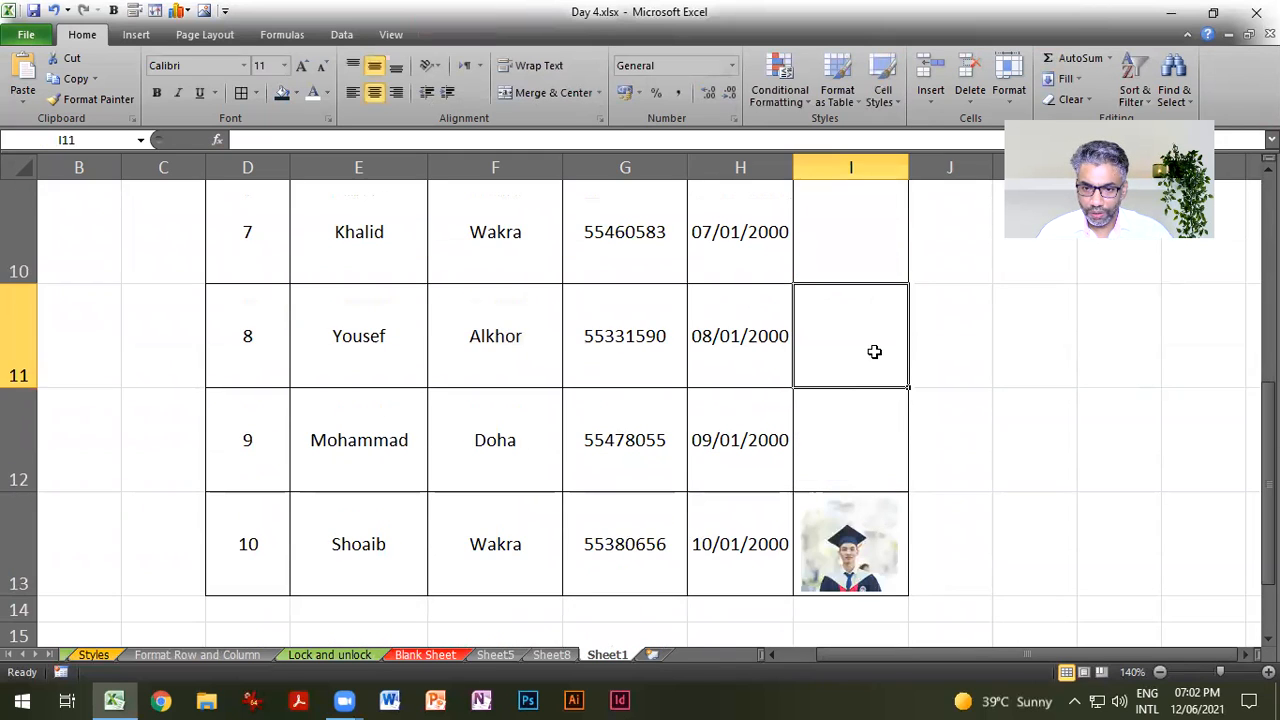
key("ctrl+v")
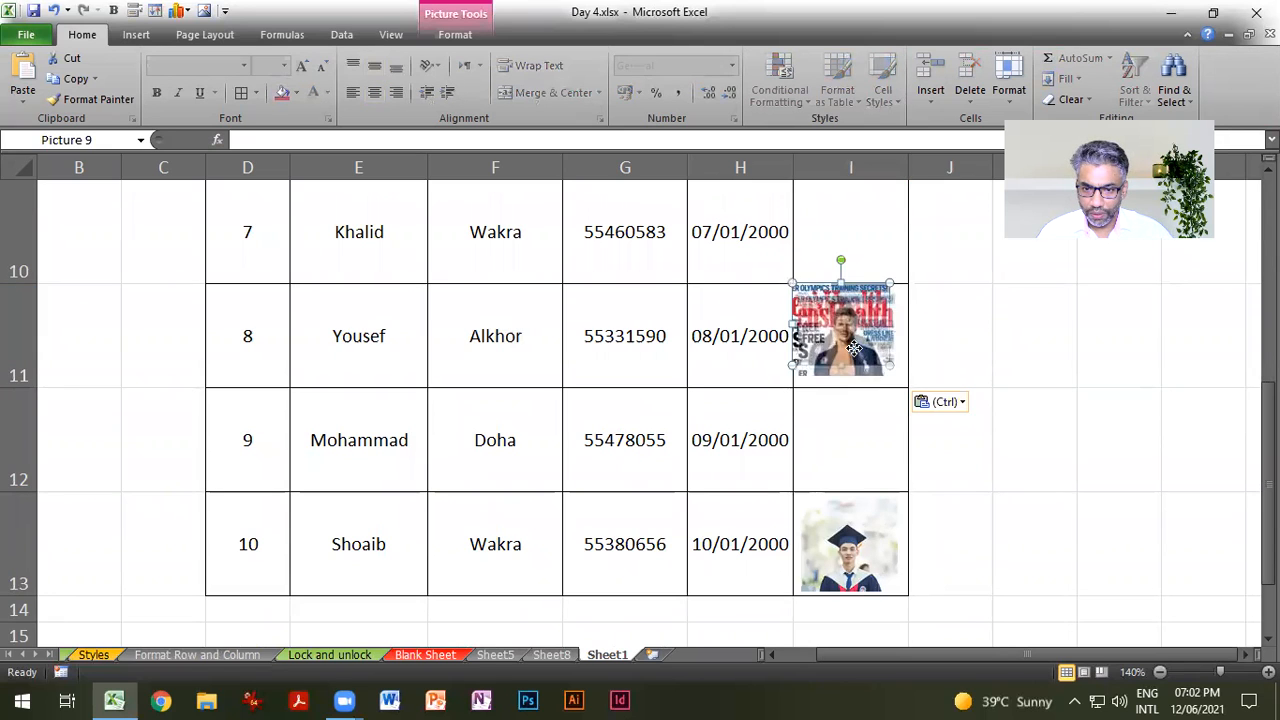
Step: Copy the child's picture from I7 into I12
scroll(957, 367, "up", 1)
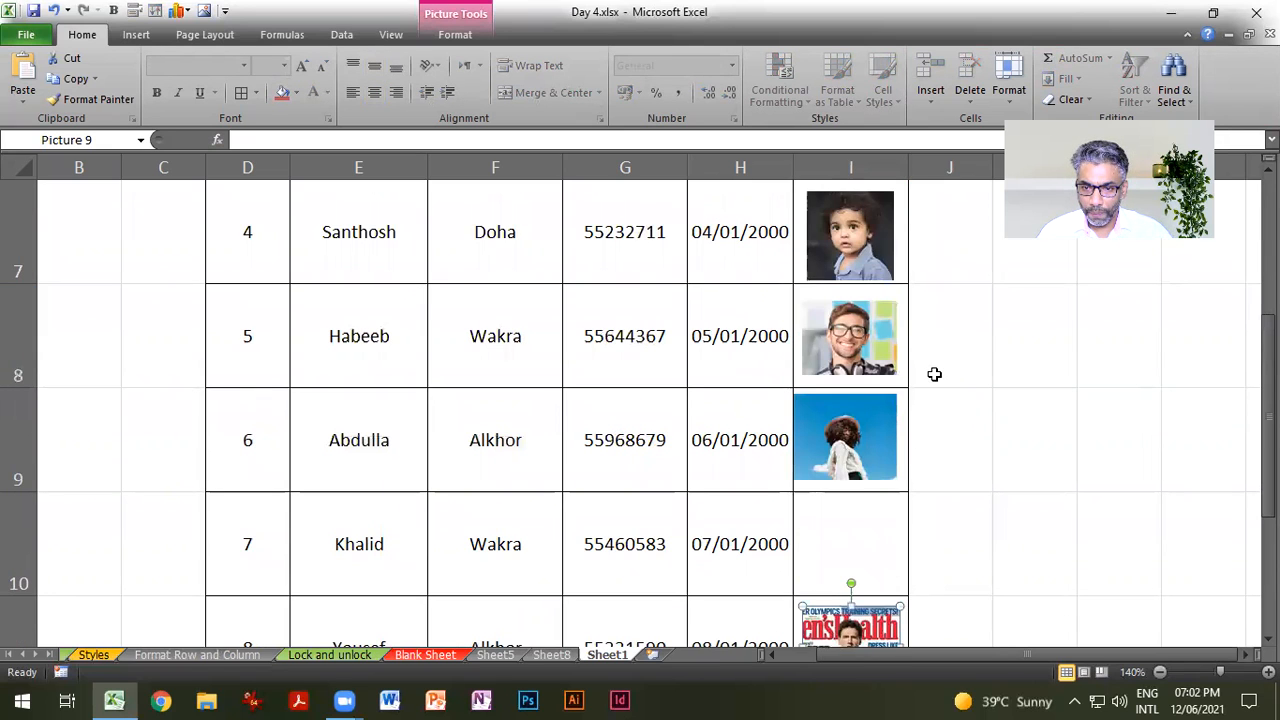
left_click(846, 238)
scroll(866, 412, "down", 2)
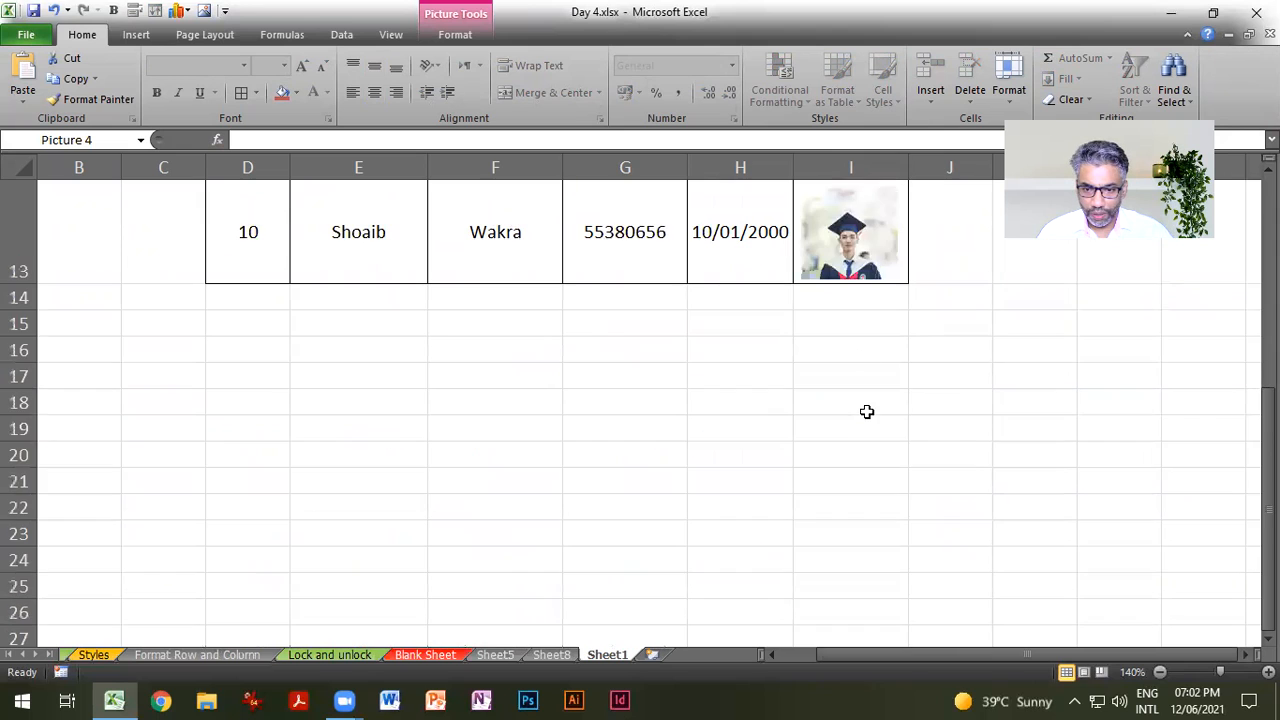
scroll(866, 412, "up", 1)
left_click(860, 432)
key("ctrl+v")
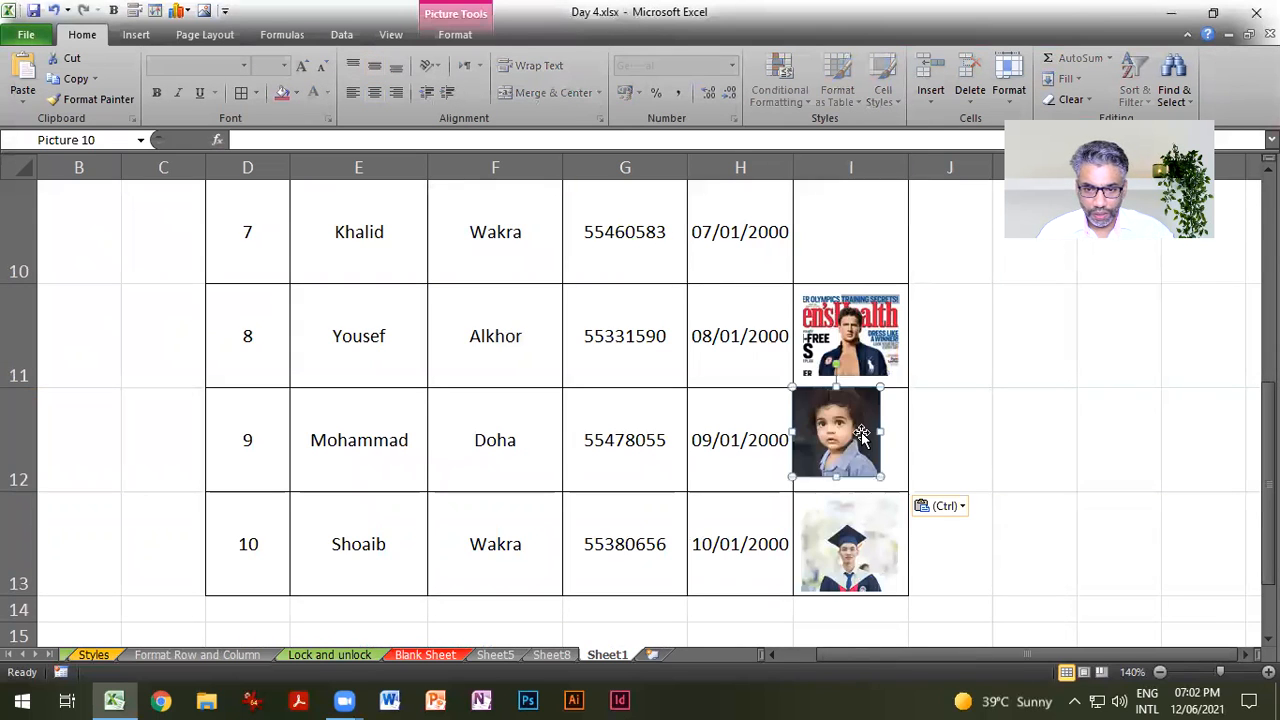
Step: Replace the child's picture in I12 with a freshly pasted copy and position it inside the cell
left_click_drag(861, 433, 875, 441)
left_click(923, 437)
left_click(862, 440)
key("Delete")
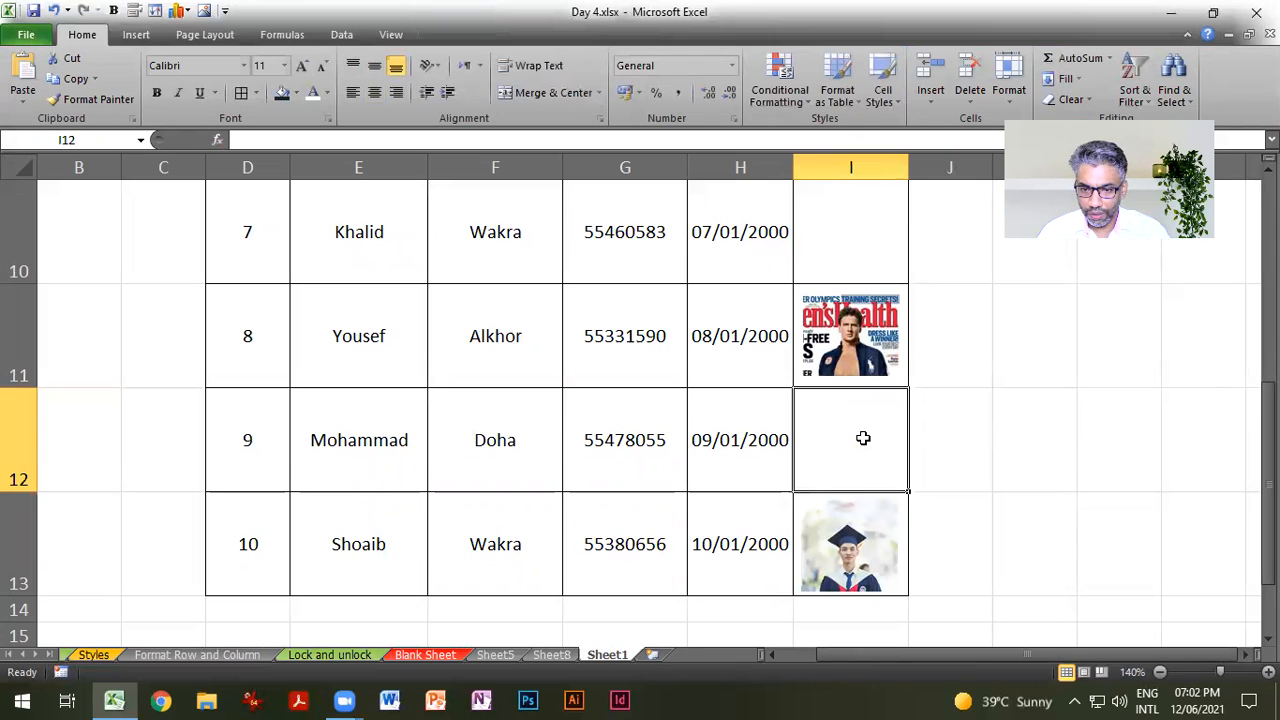
key("ctrl+v")
left_click_drag(860, 436, 872, 441)
Step: Copy the graduate picture from I4 into I10 and position it inside the cell
scroll(914, 414, "up", 1)
scroll(906, 417, "up", 2)
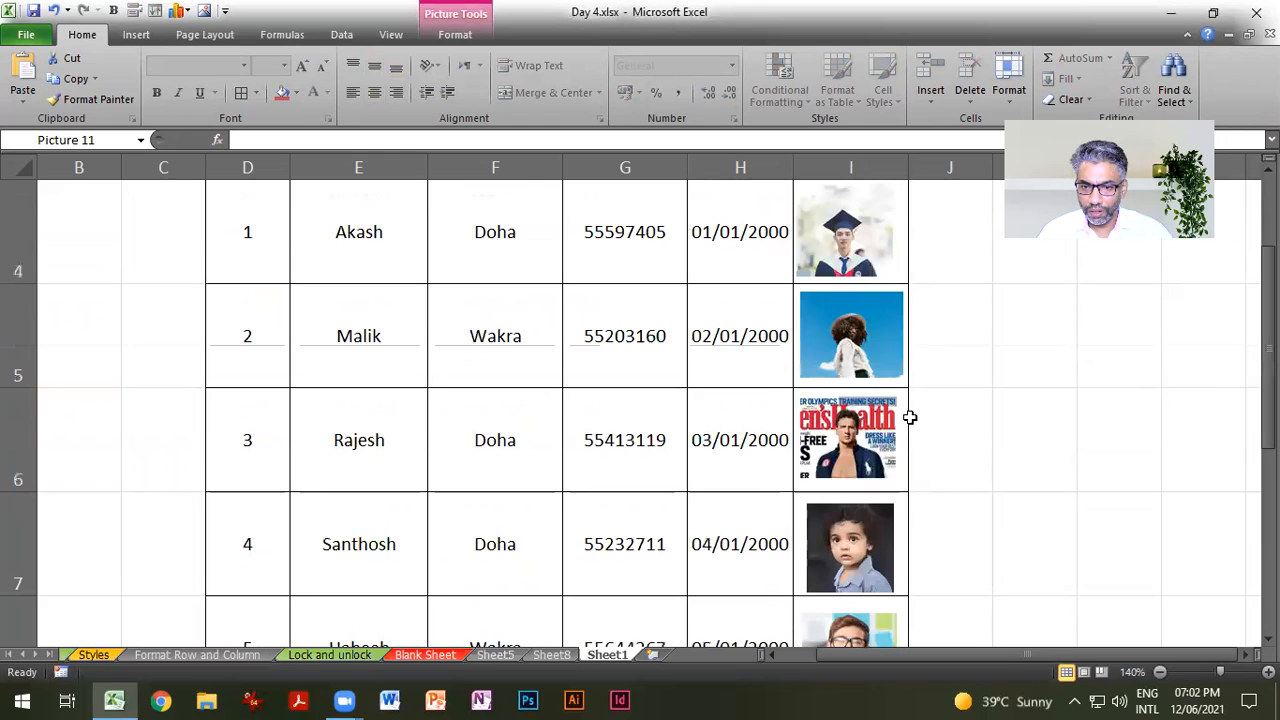
left_click(851, 297)
scroll(845, 255, "down", 3)
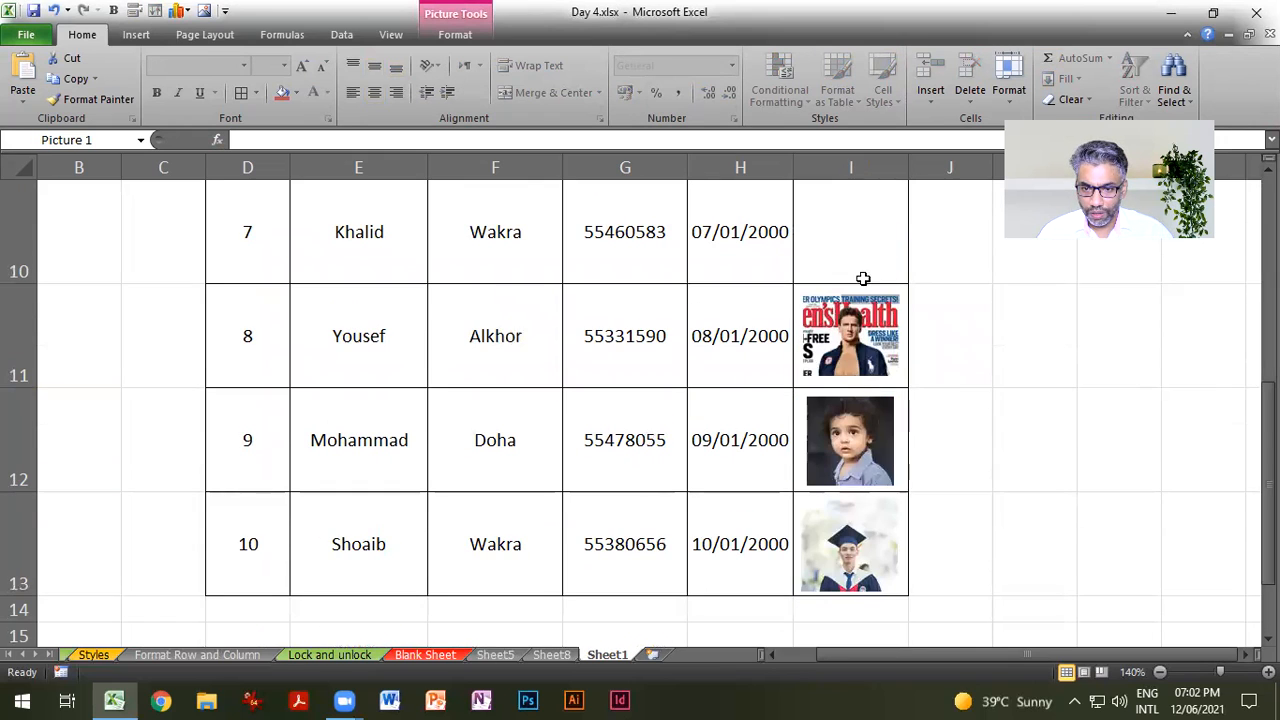
left_click(855, 237)
key("ctrl+v")
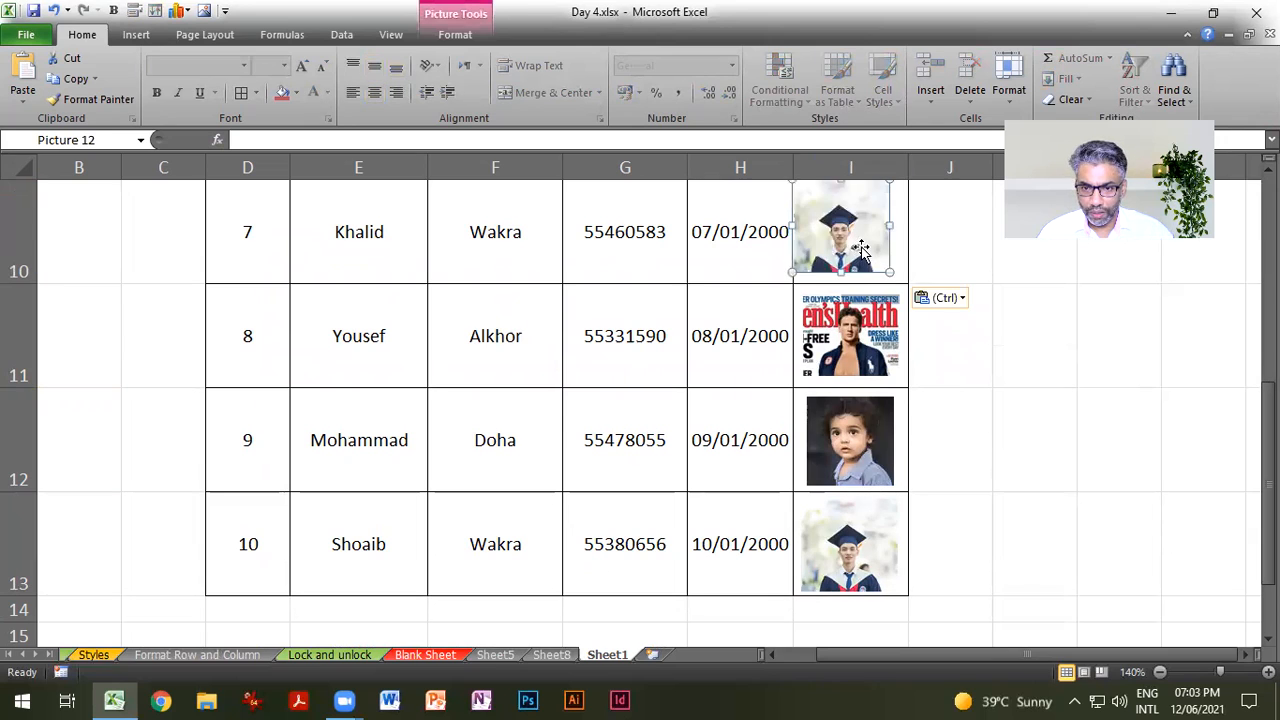
left_click_drag(862, 240, 872, 246)
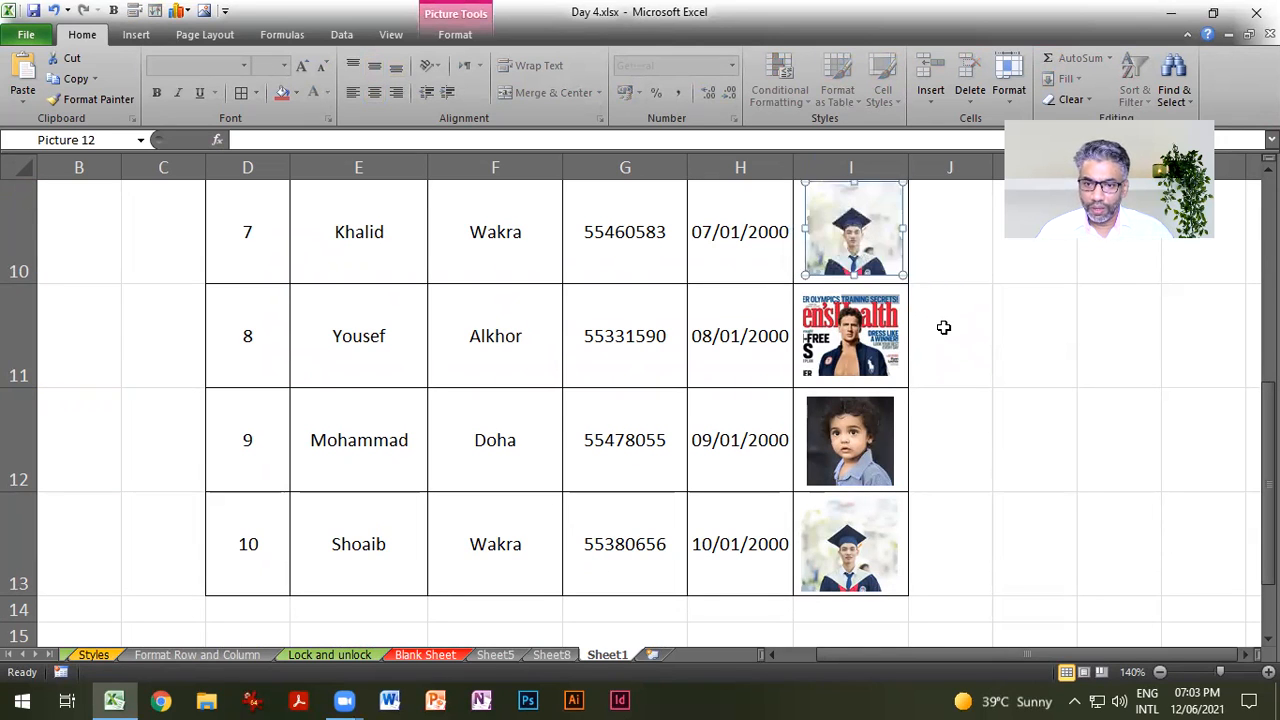
left_click(943, 328)
Step: Look through the whole contact table to check the pictures in the Photo column
scroll(1009, 443, "up", 1)
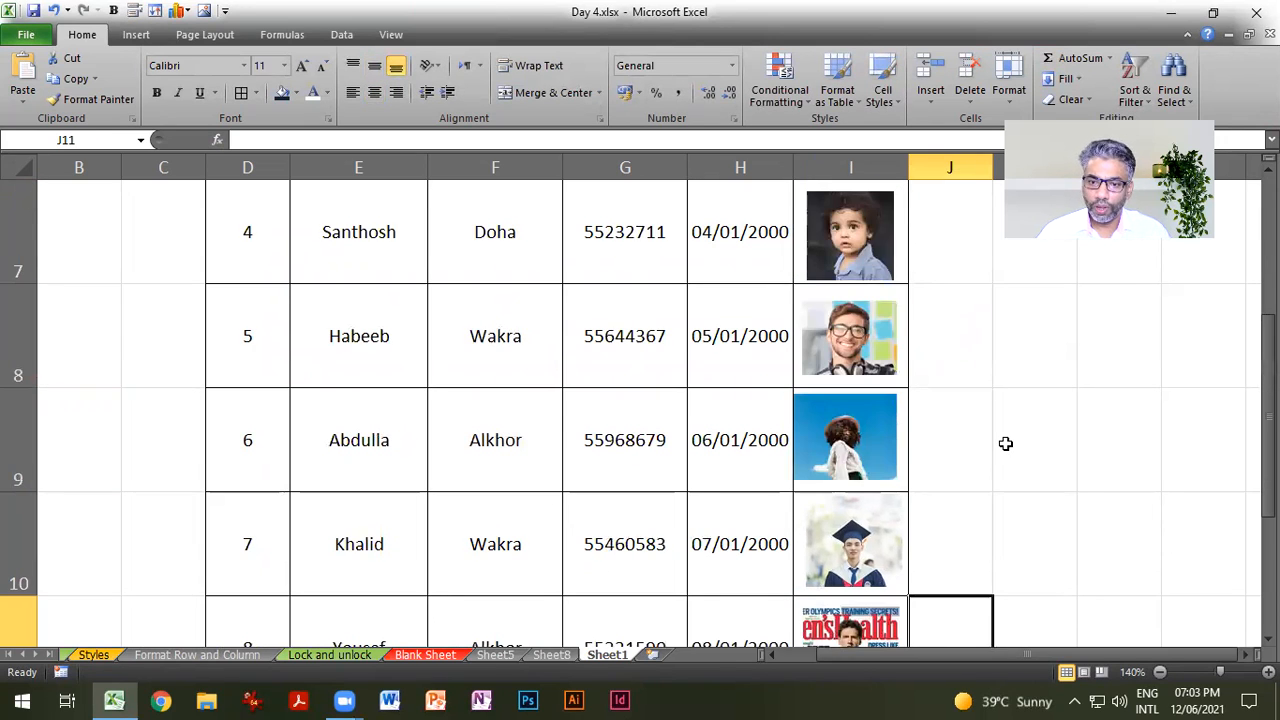
scroll(1005, 443, "up", 2)
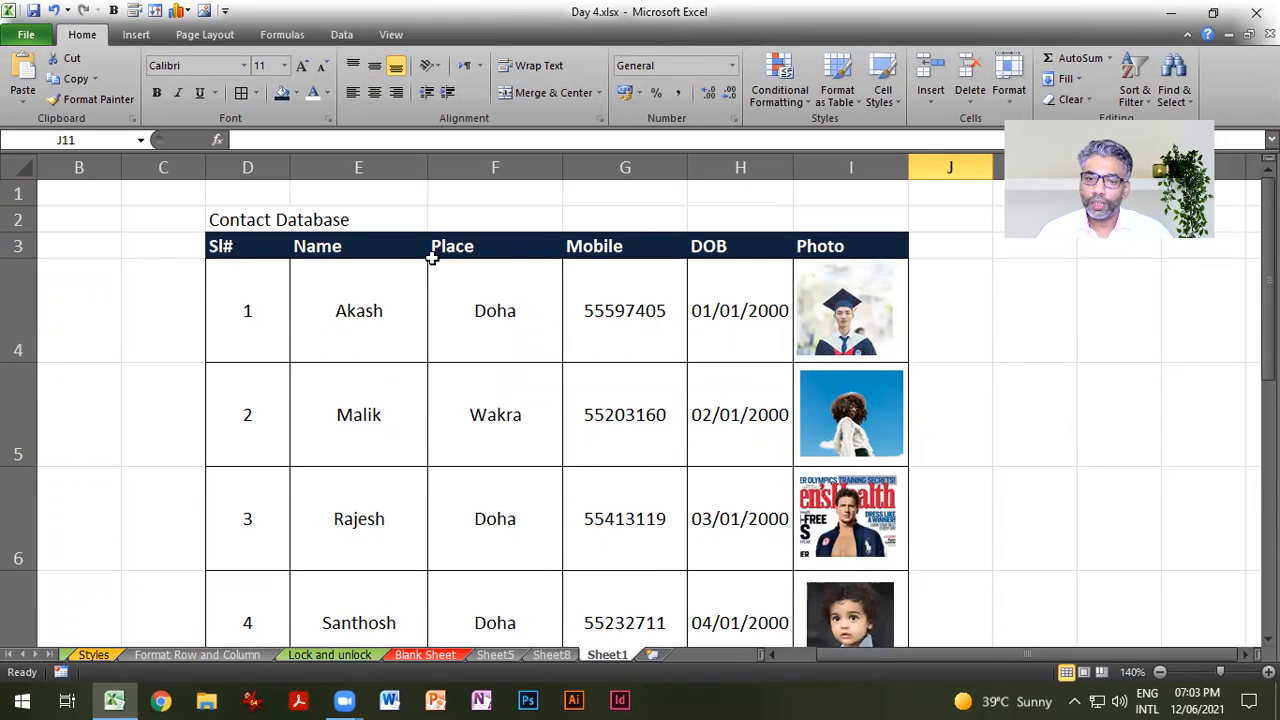
scroll(786, 323, "down", 1)
scroll(1020, 480, "up", 1)
scroll(1000, 485, "down", 1)
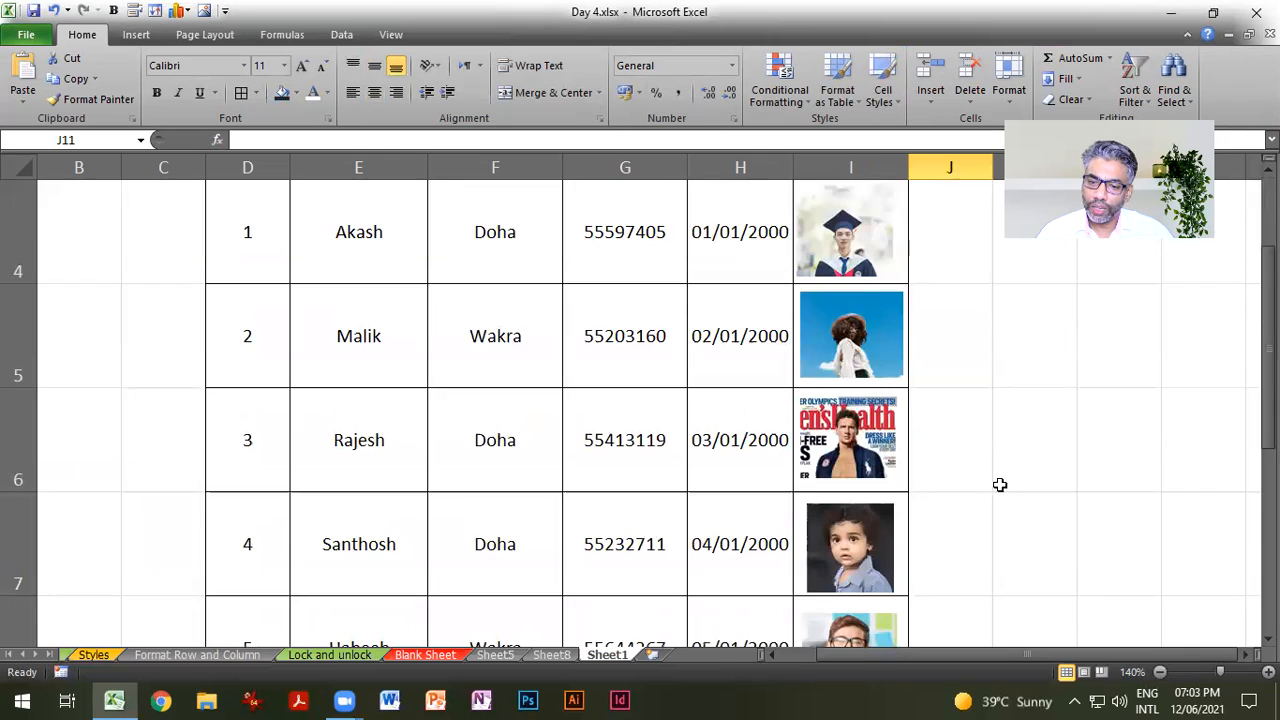
left_click(1000, 485)
scroll(876, 479, "down", 4)
scroll(876, 479, "up", 3)
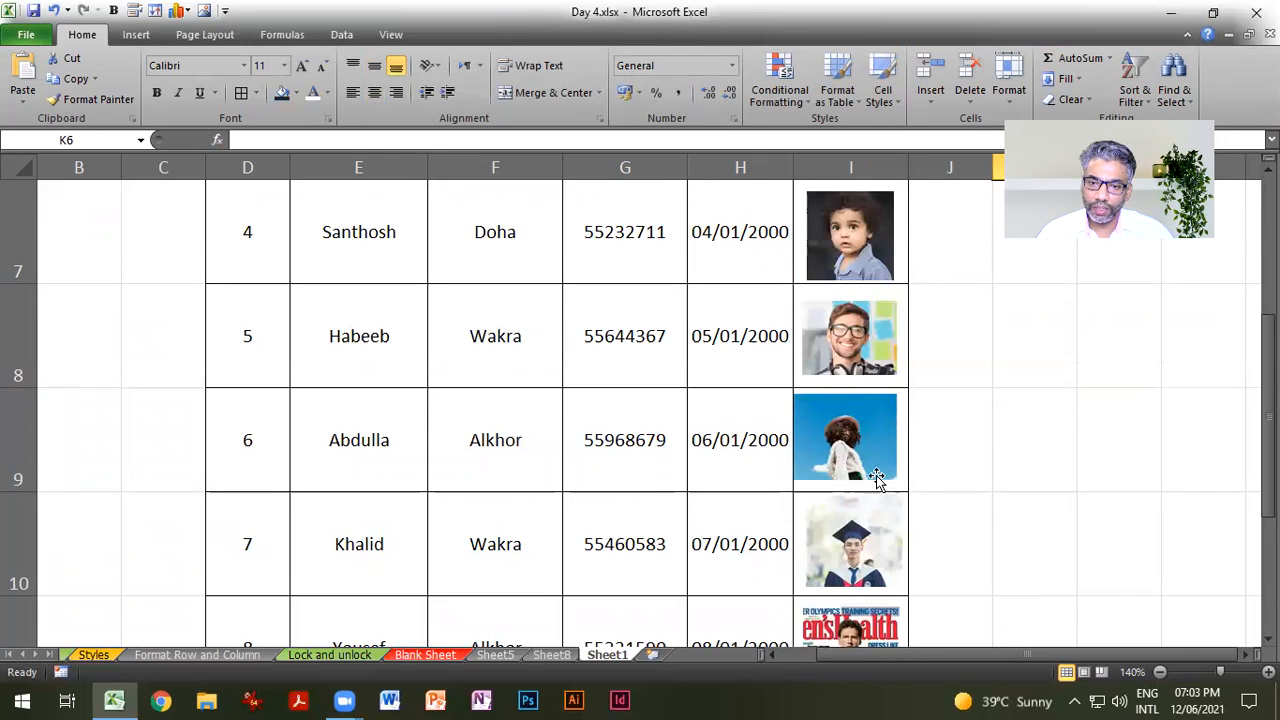
scroll(940, 451, "up", 2)
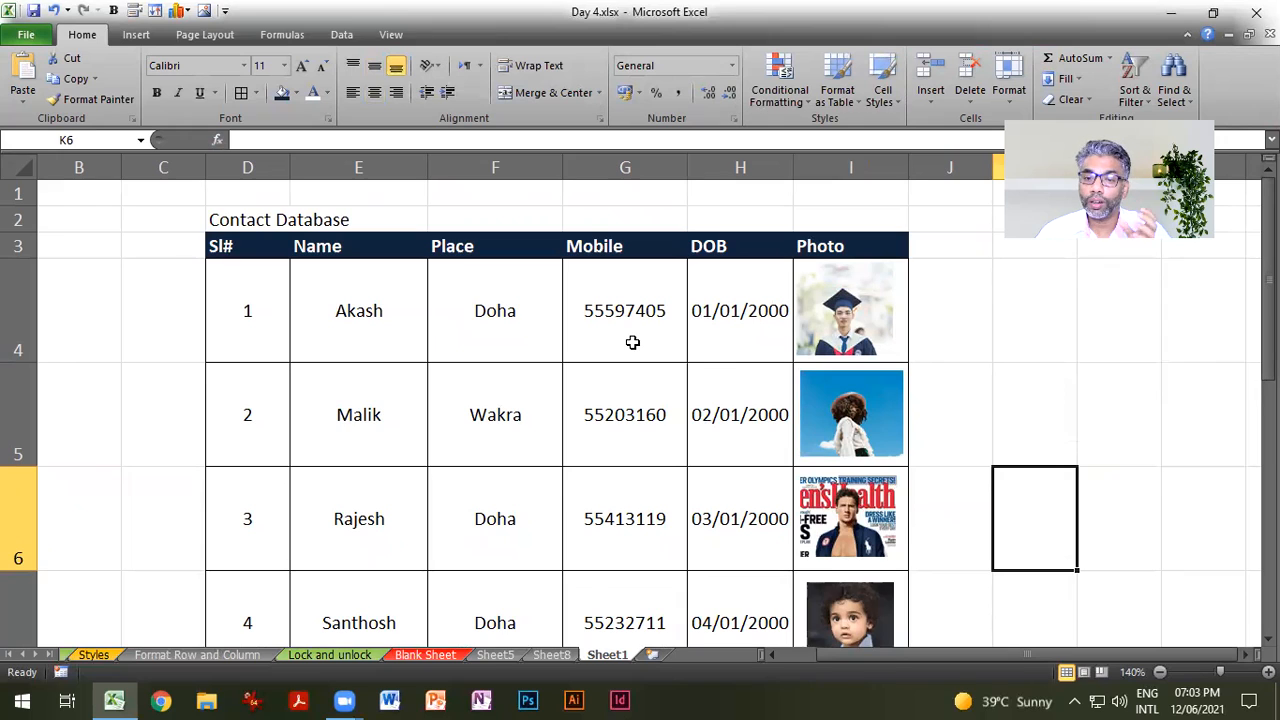
Step: Turn on filtering for the header row of the contact table
left_click(263, 306)
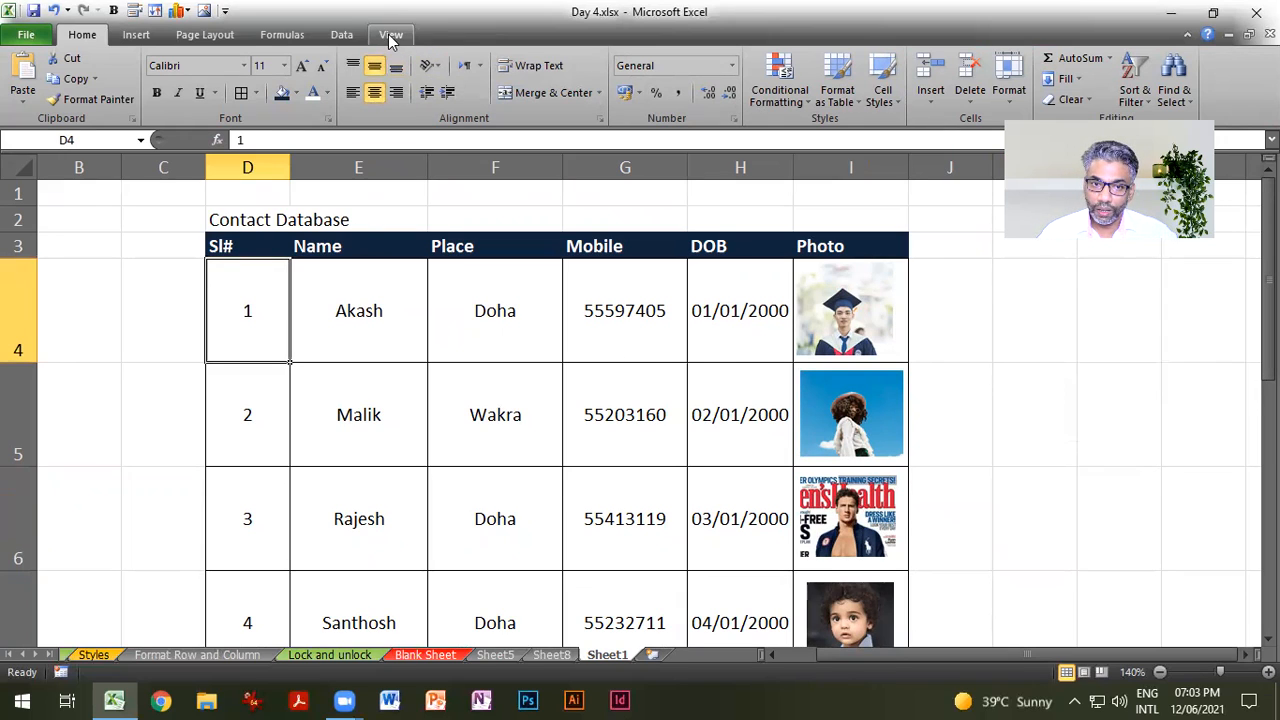
left_click(449, 344)
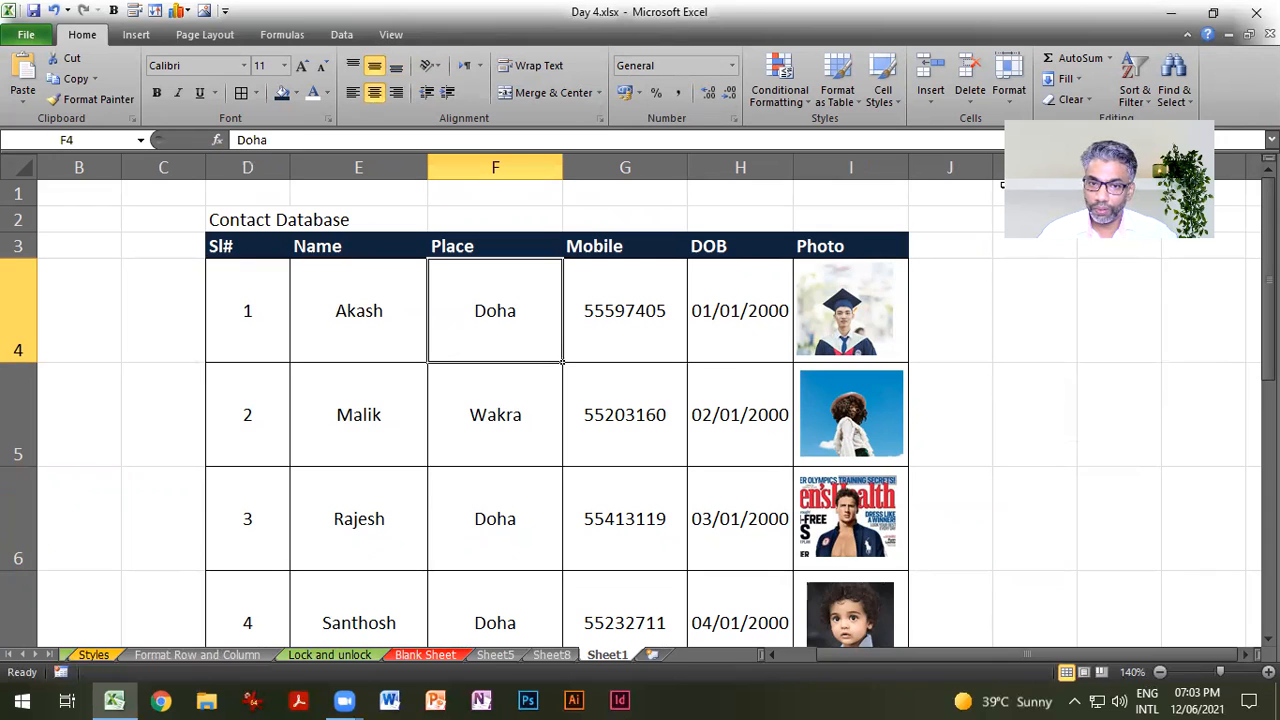
left_click(1134, 90)
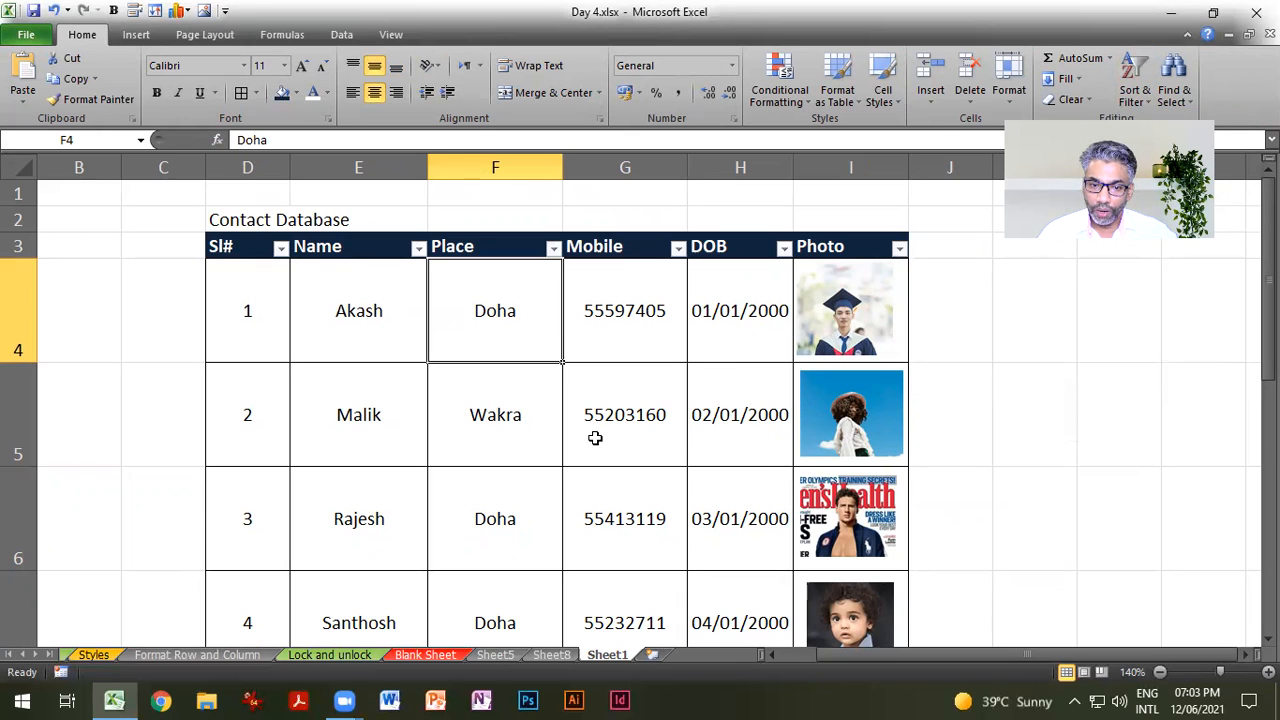
Step: Filter the Place column to show only the Wakra records and set the sheet zoom to 120%
scroll(482, 372, "down", 3)
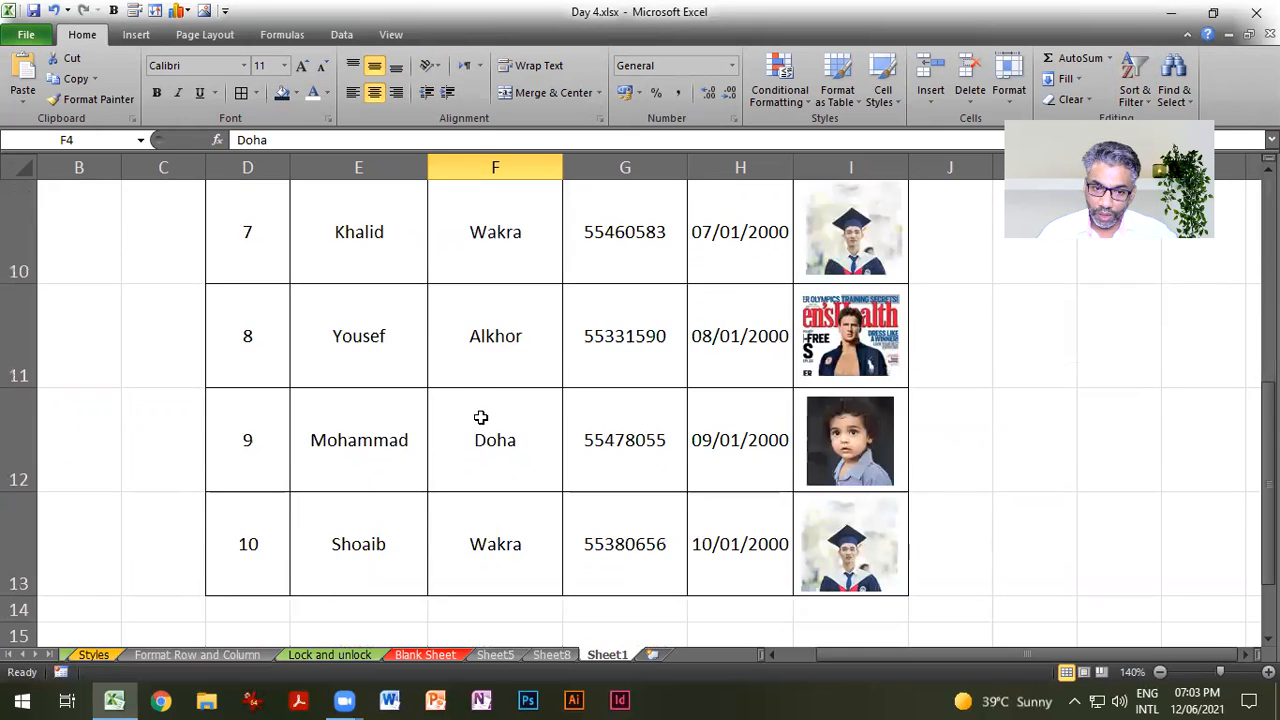
scroll(1110, 670, "down", 3)
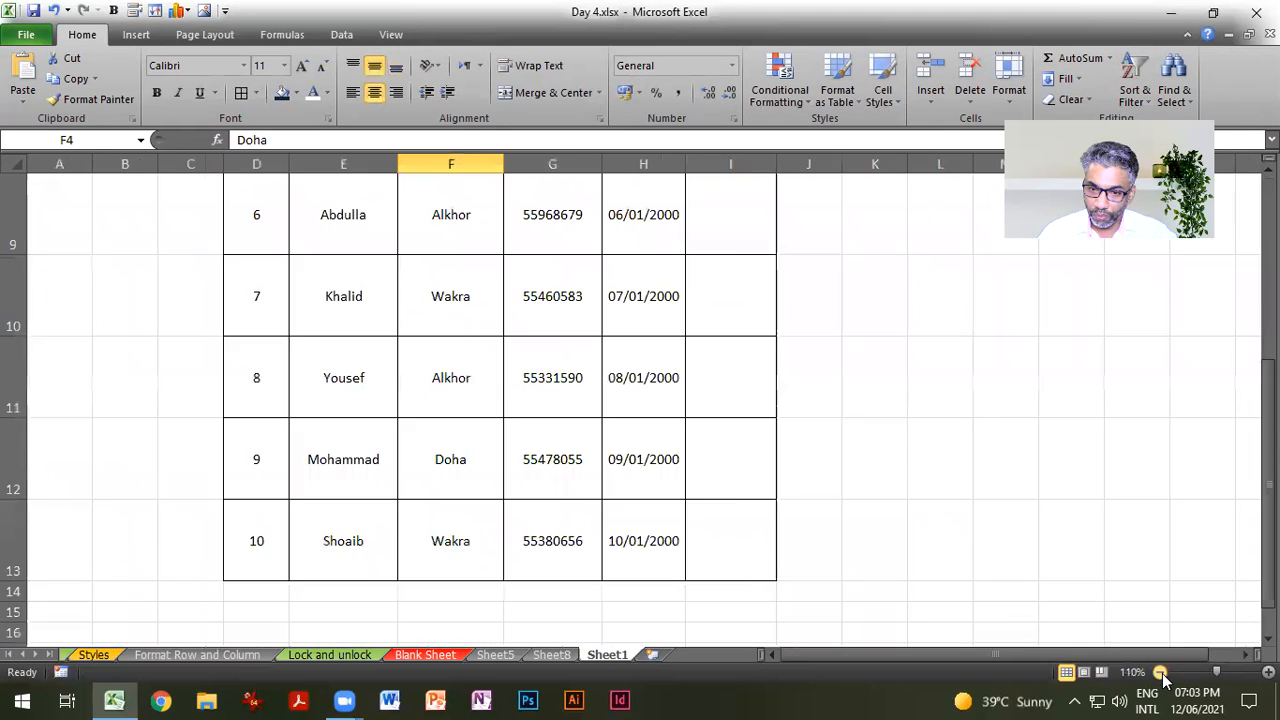
scroll(714, 400, "up", 3)
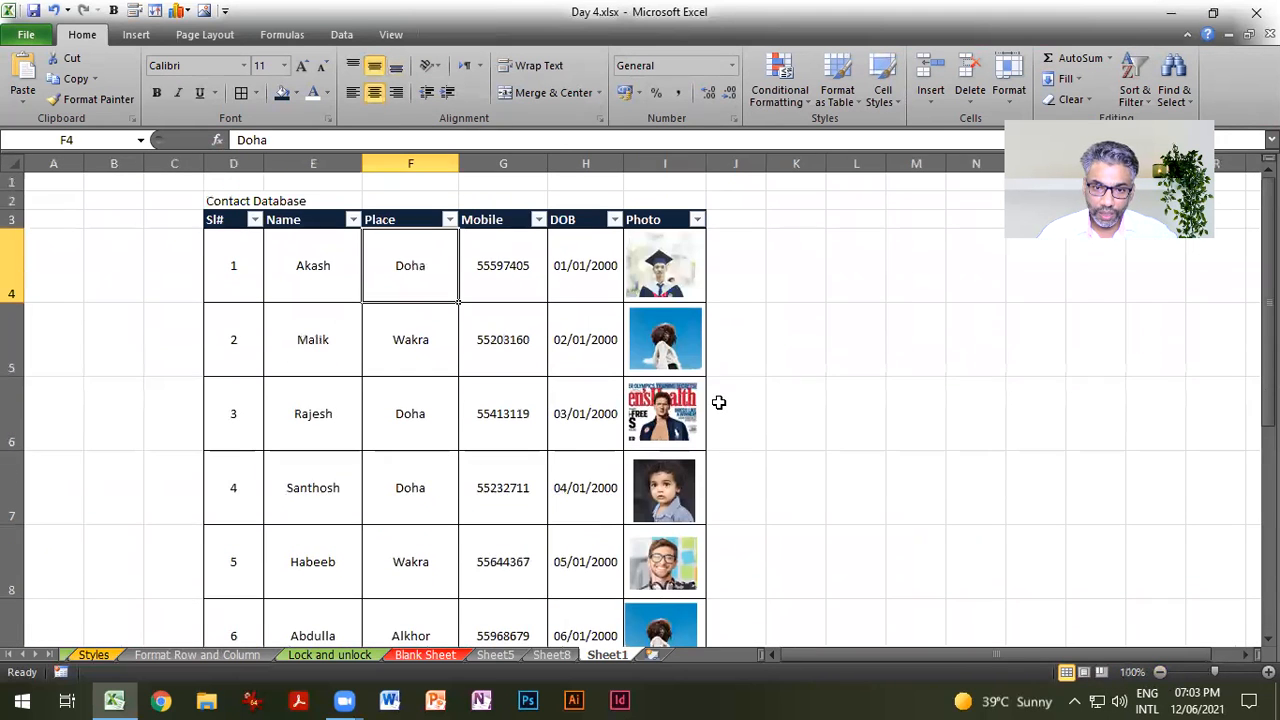
left_click(451, 222)
left_click(279, 392)
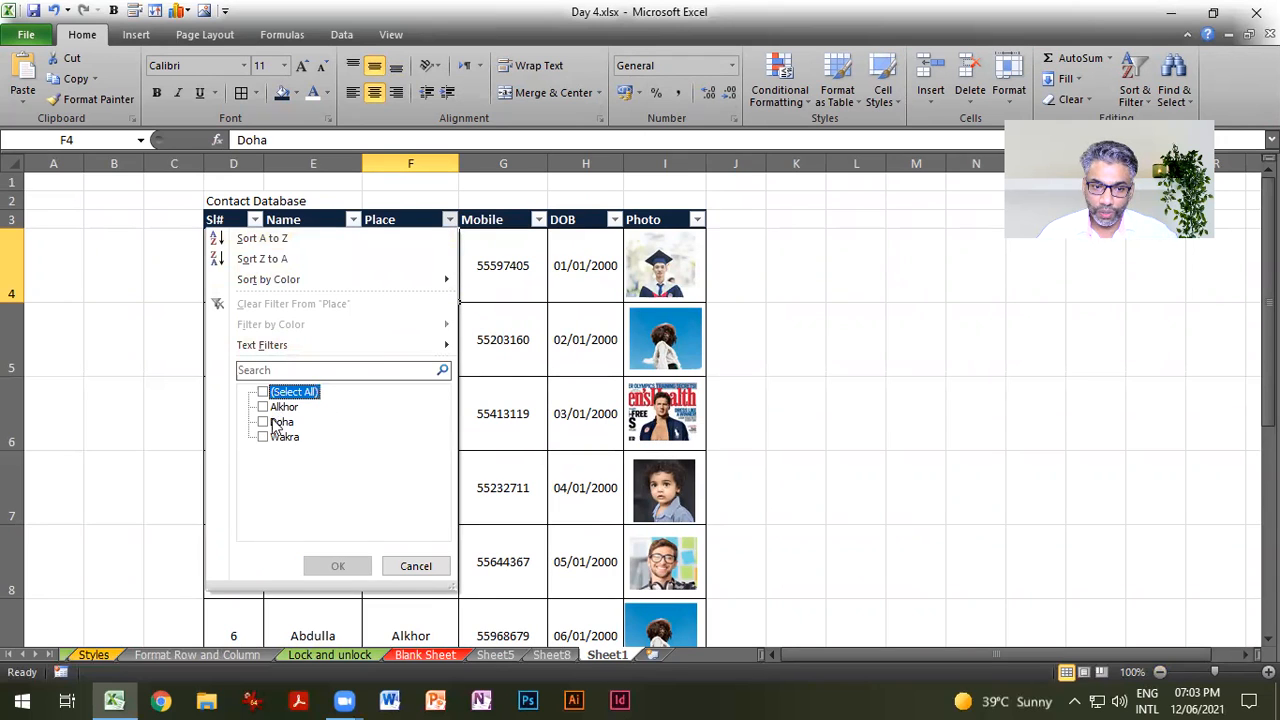
left_click(268, 438)
left_click(338, 566)
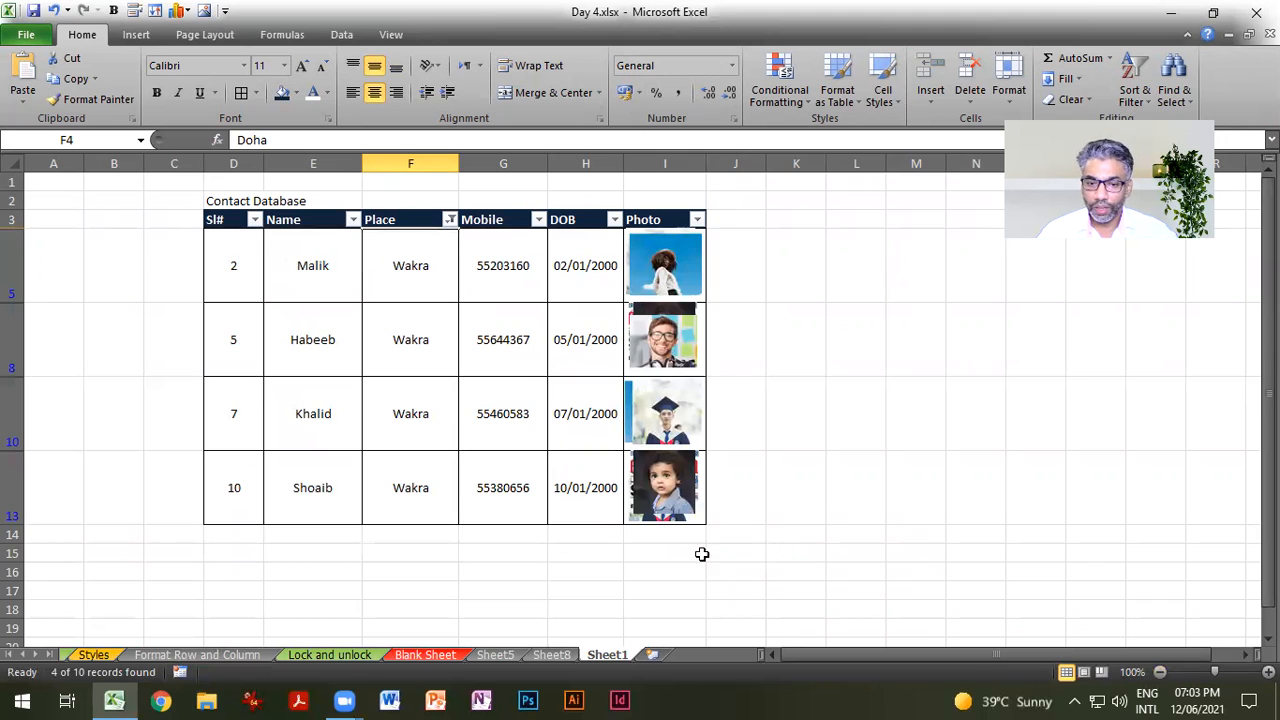
left_click(1268, 672)
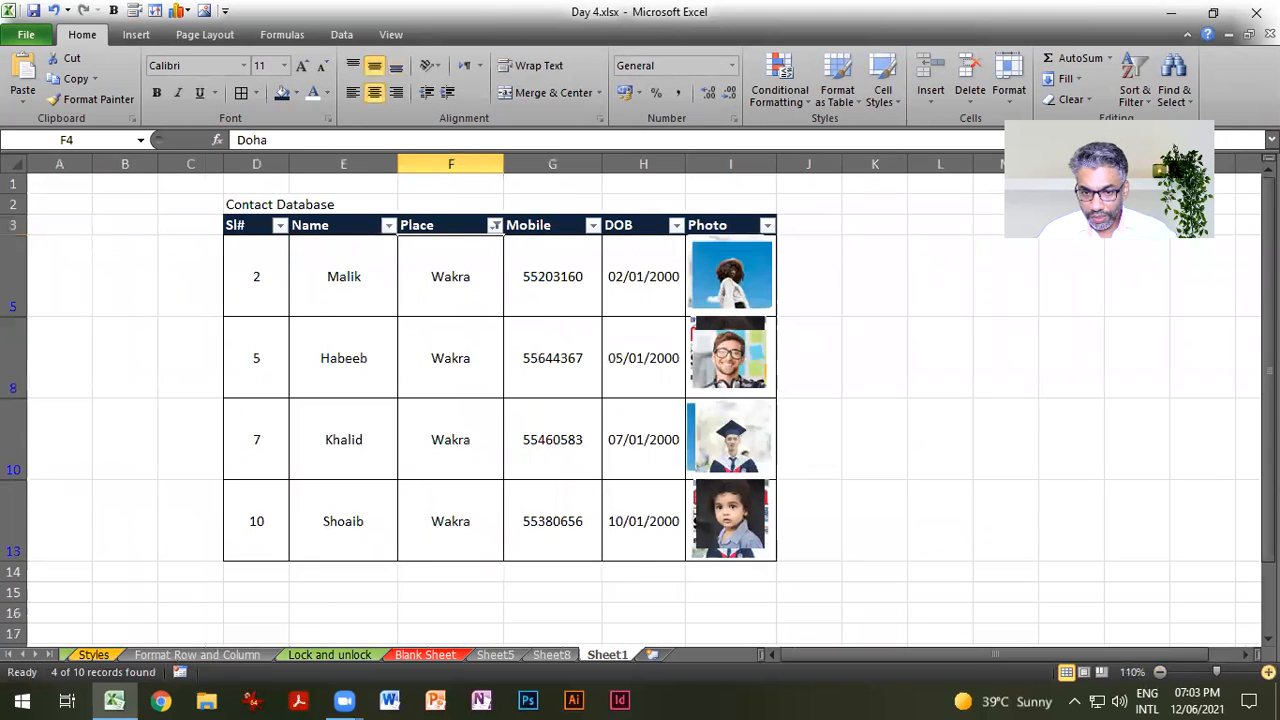
left_click(1268, 672)
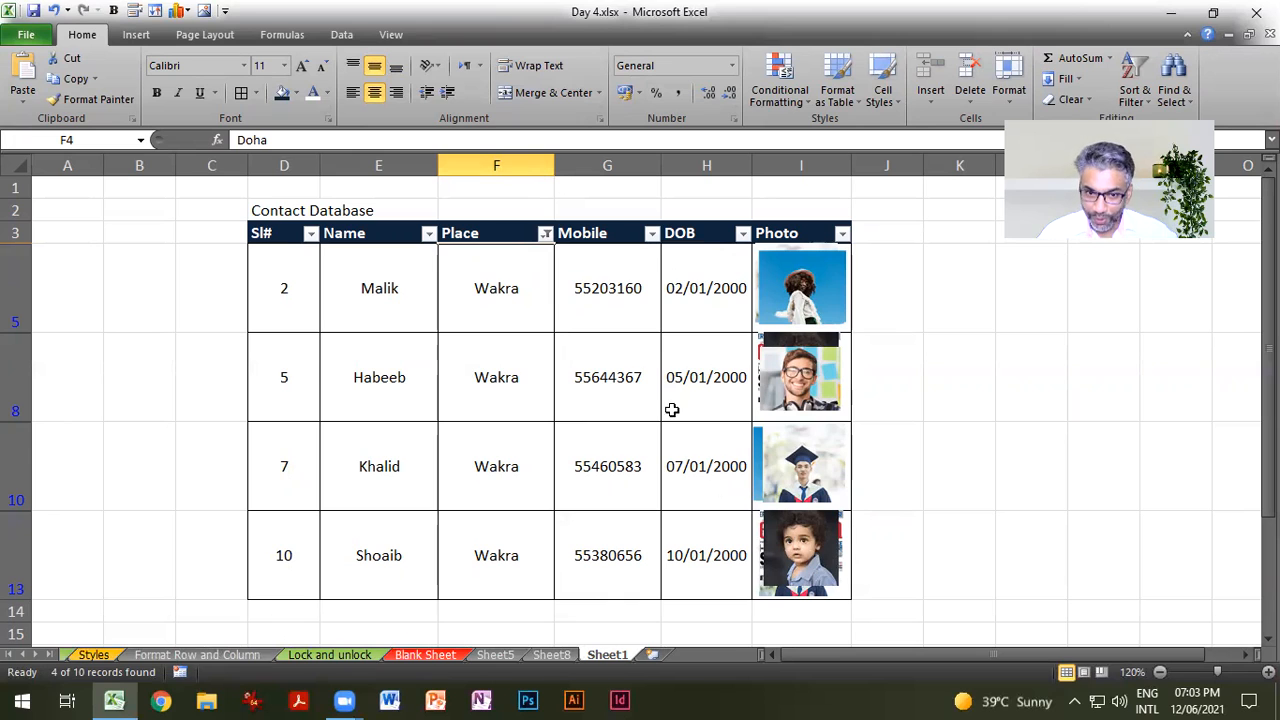
Step: Show all places again in the Place filter and check the pictures down the full table
left_click(545, 235)
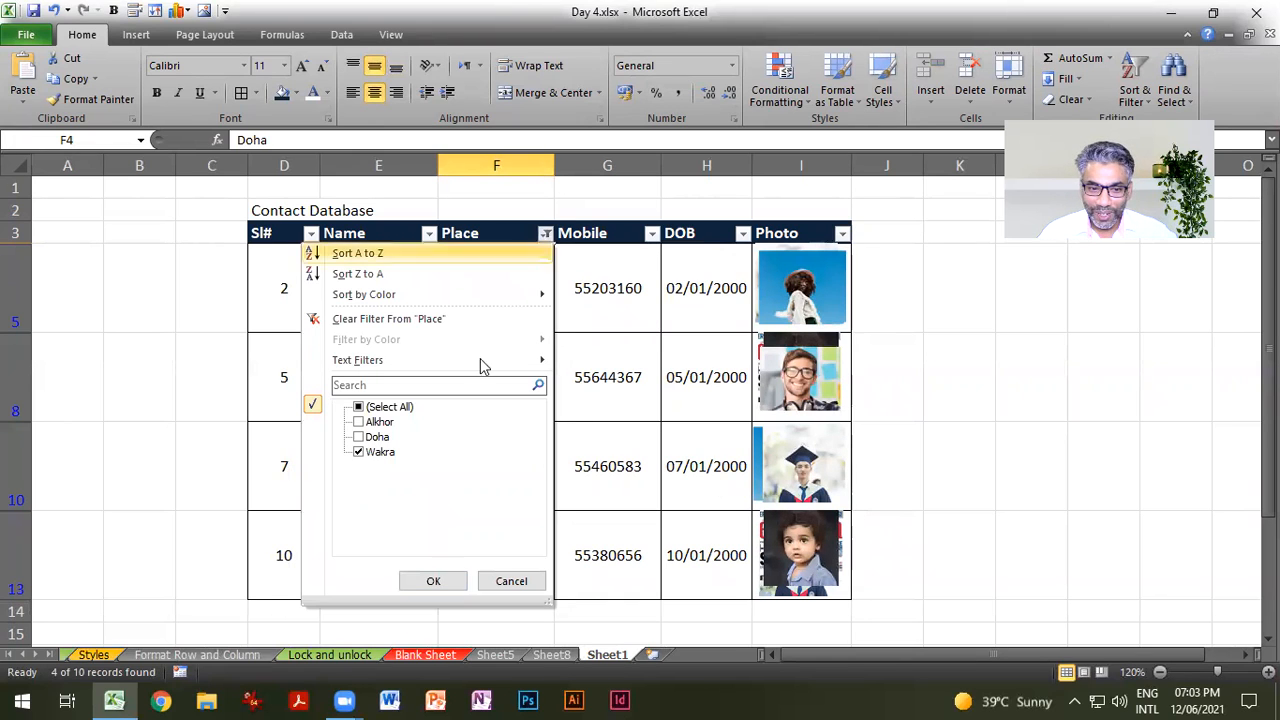
left_click(428, 580)
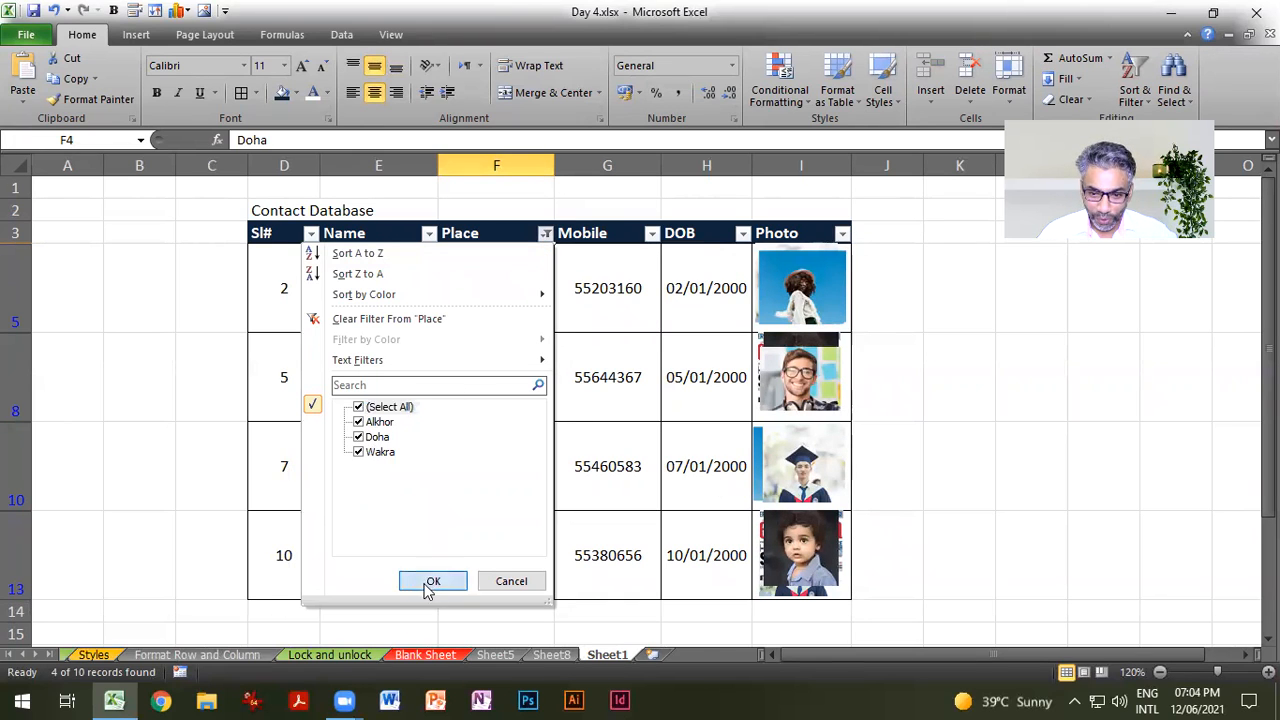
scroll(806, 577, "down", 7)
scroll(806, 577, "up", 3)
scroll(780, 580, "up", 2)
scroll(800, 595, "down", 1)
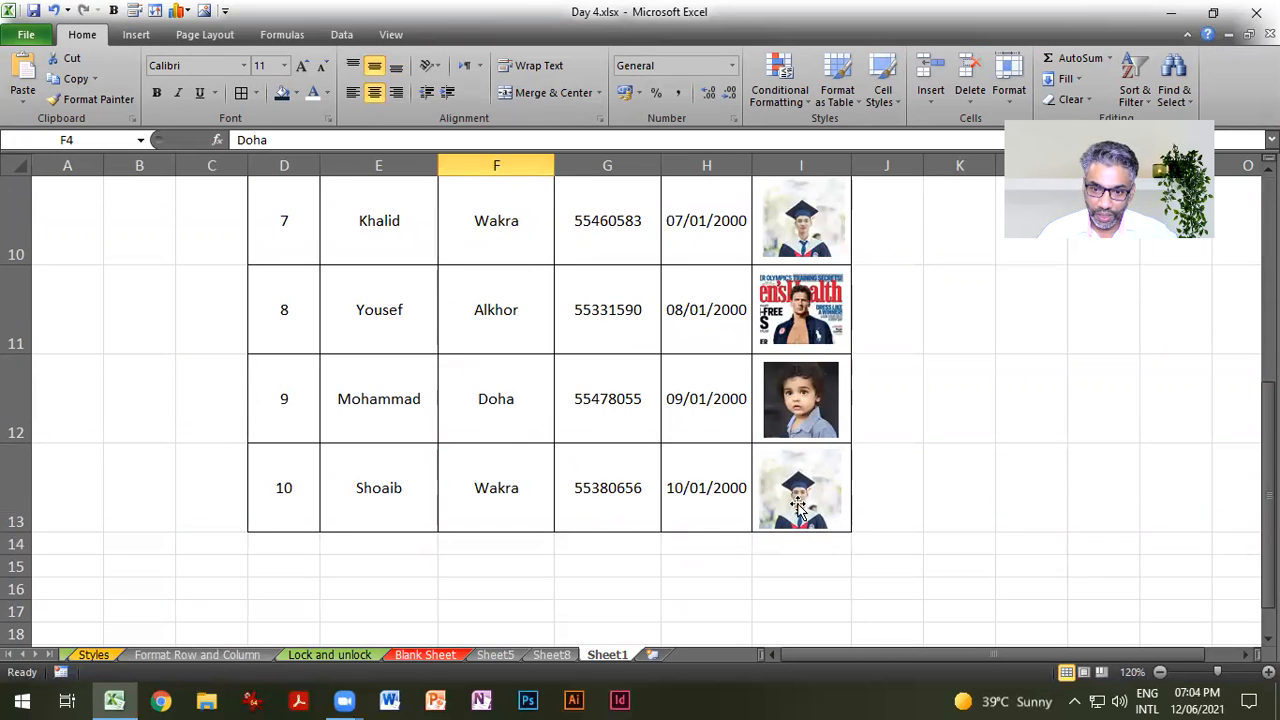
scroll(878, 380, "up", 3)
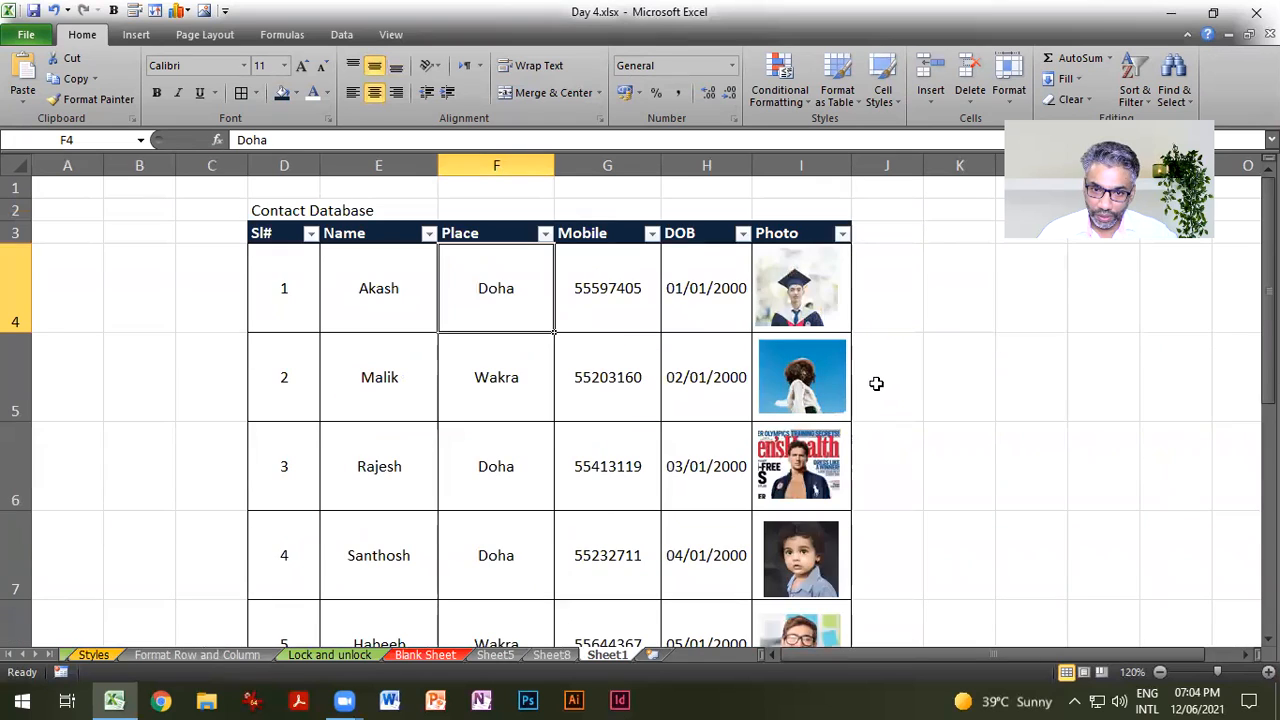
Step: Reapply the Place filter with only Wakra ticked
left_click(544, 235)
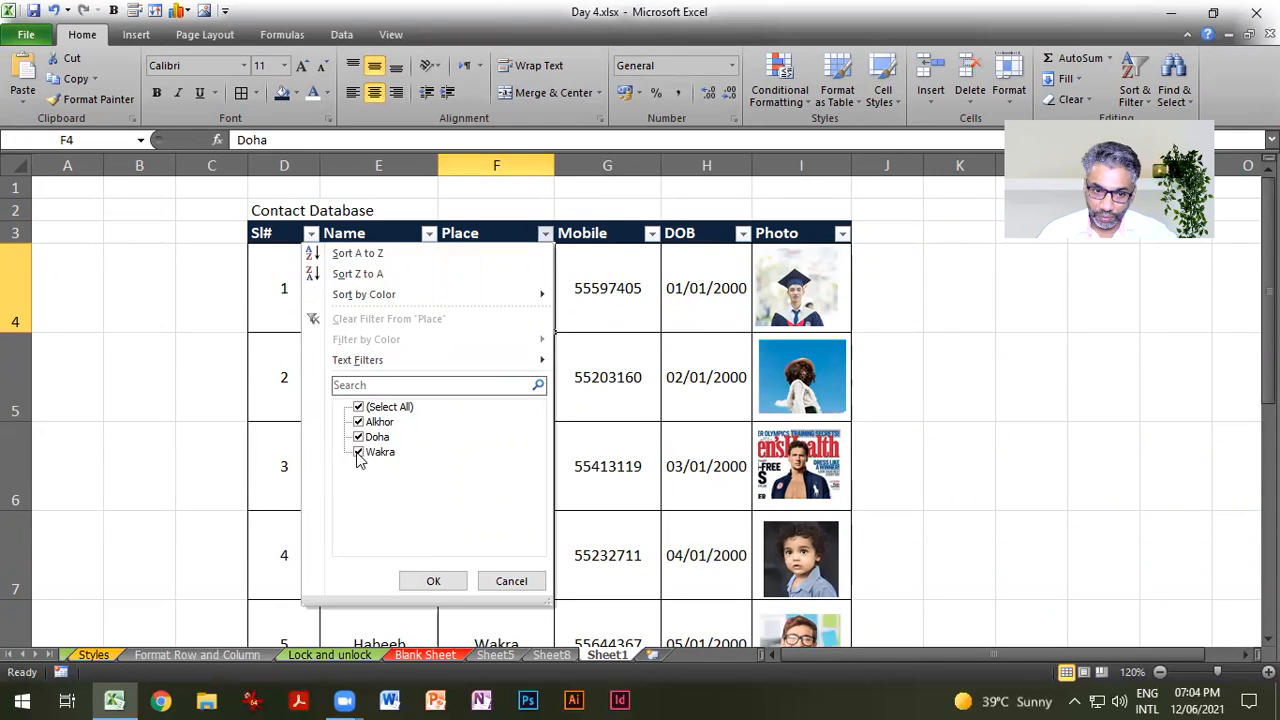
left_click(359, 406)
left_click(362, 453)
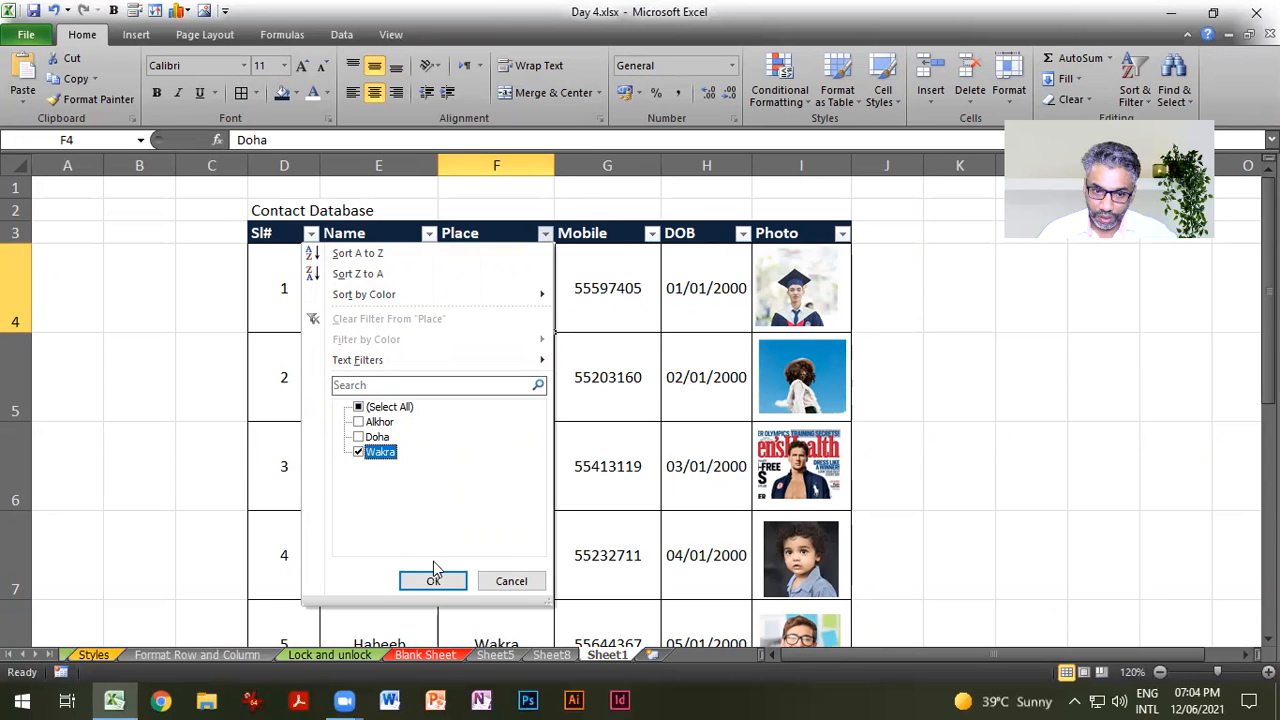
left_click(432, 580)
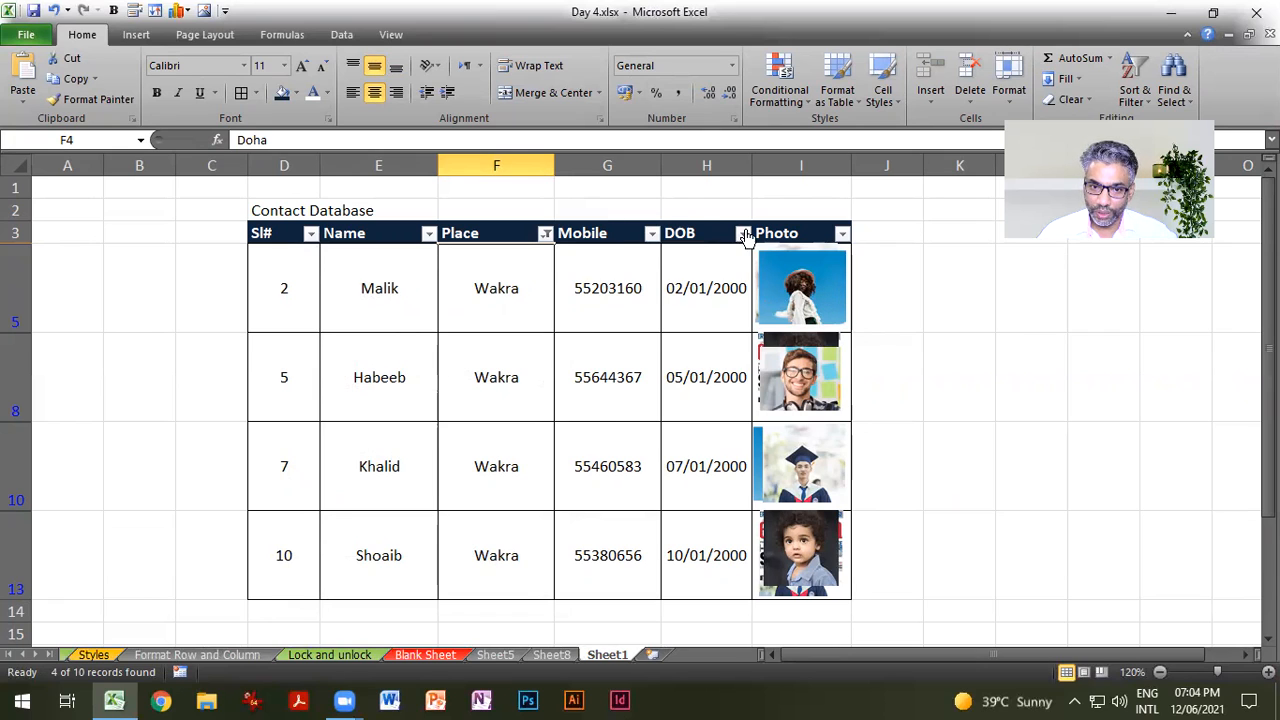
Step: Reset the Place filter to include every place
left_click(545, 234)
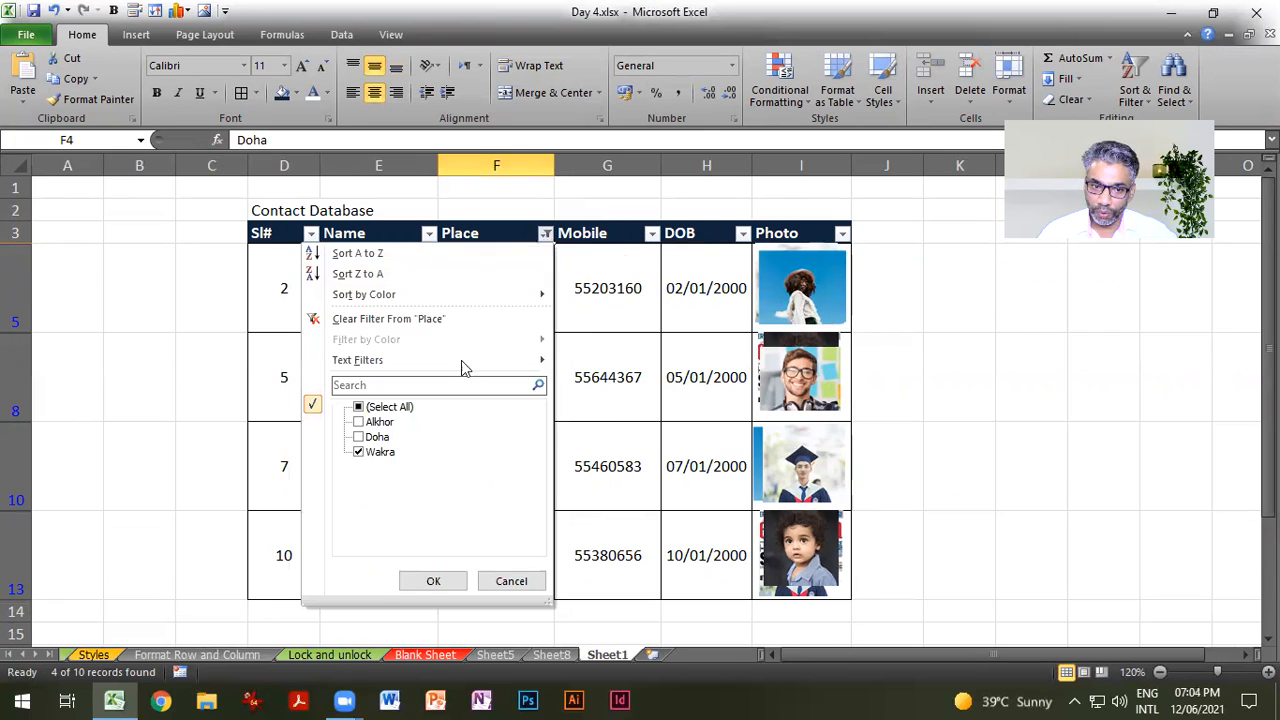
left_click(362, 408)
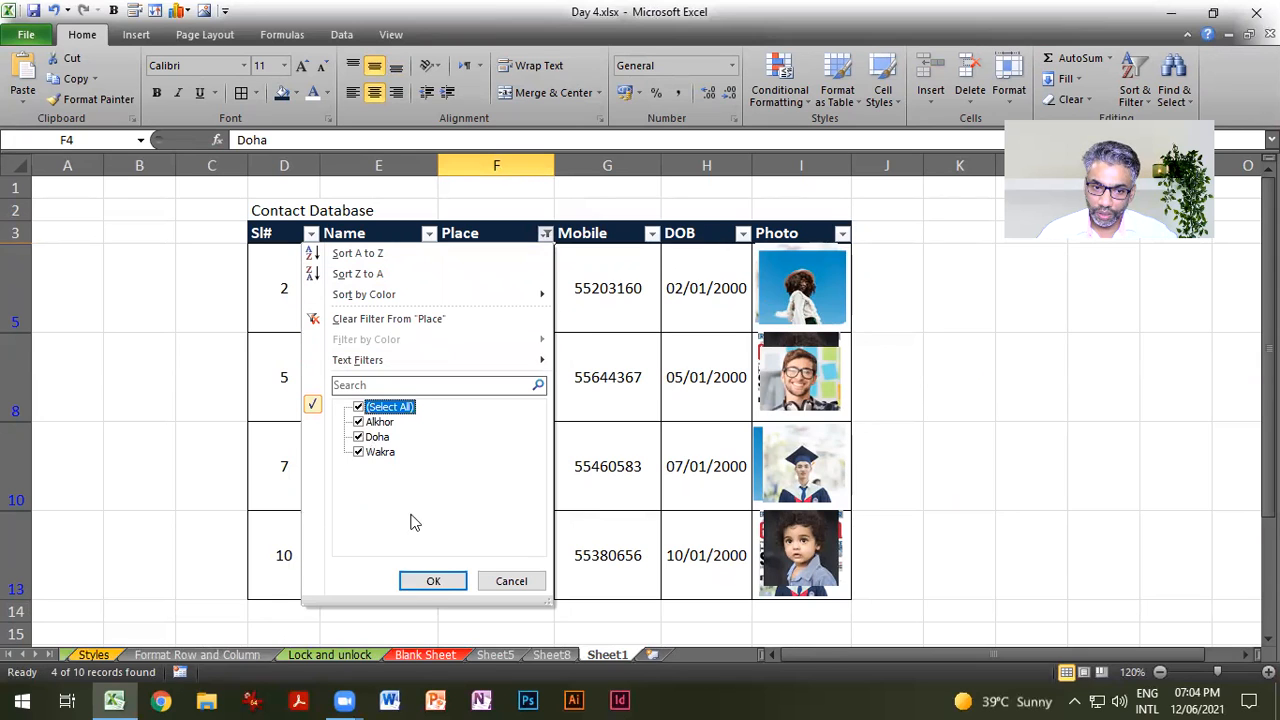
left_click(437, 582)
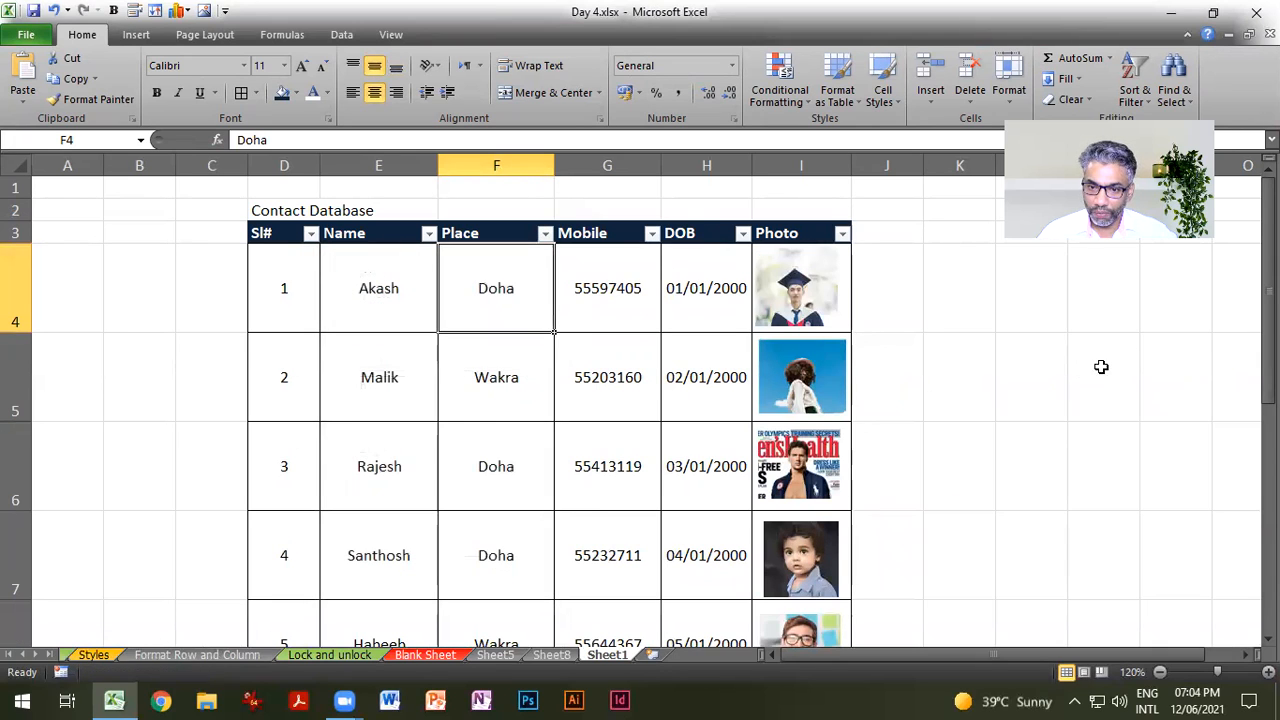
Step: Set the photo in record 1 to "Move and size with cells" in its object positioning properties
left_click(786, 276)
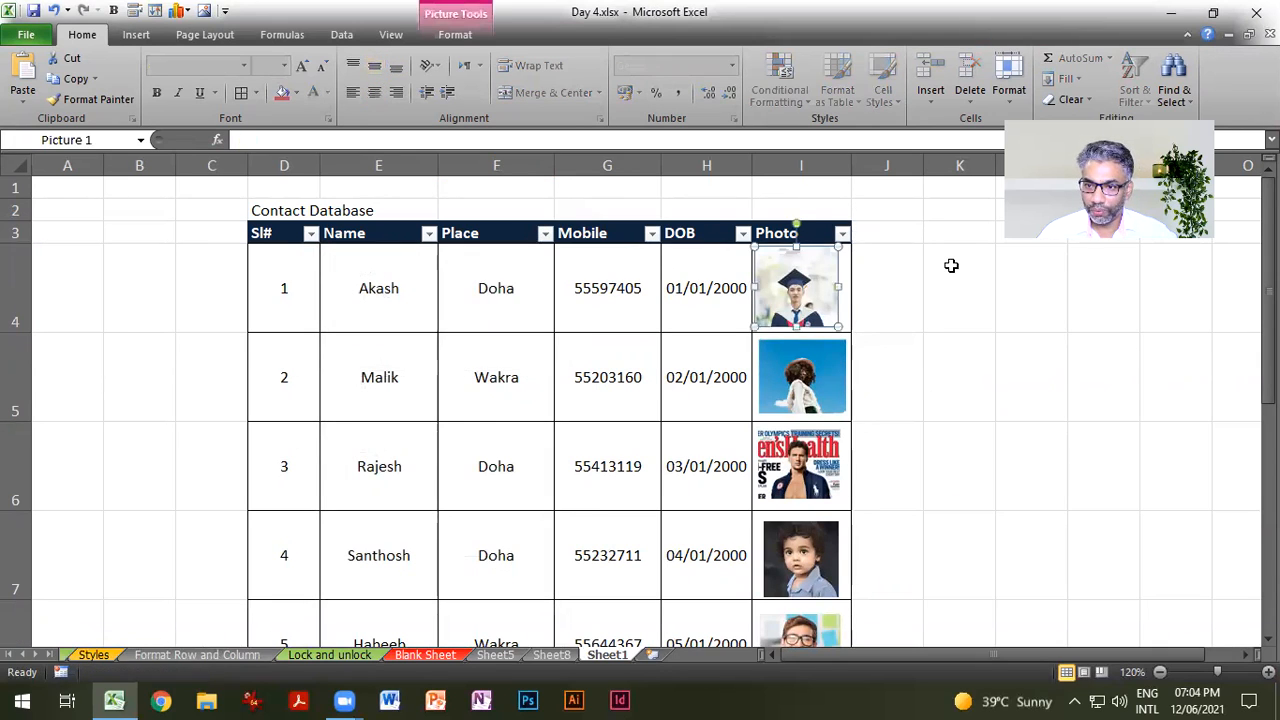
right_click(800, 287)
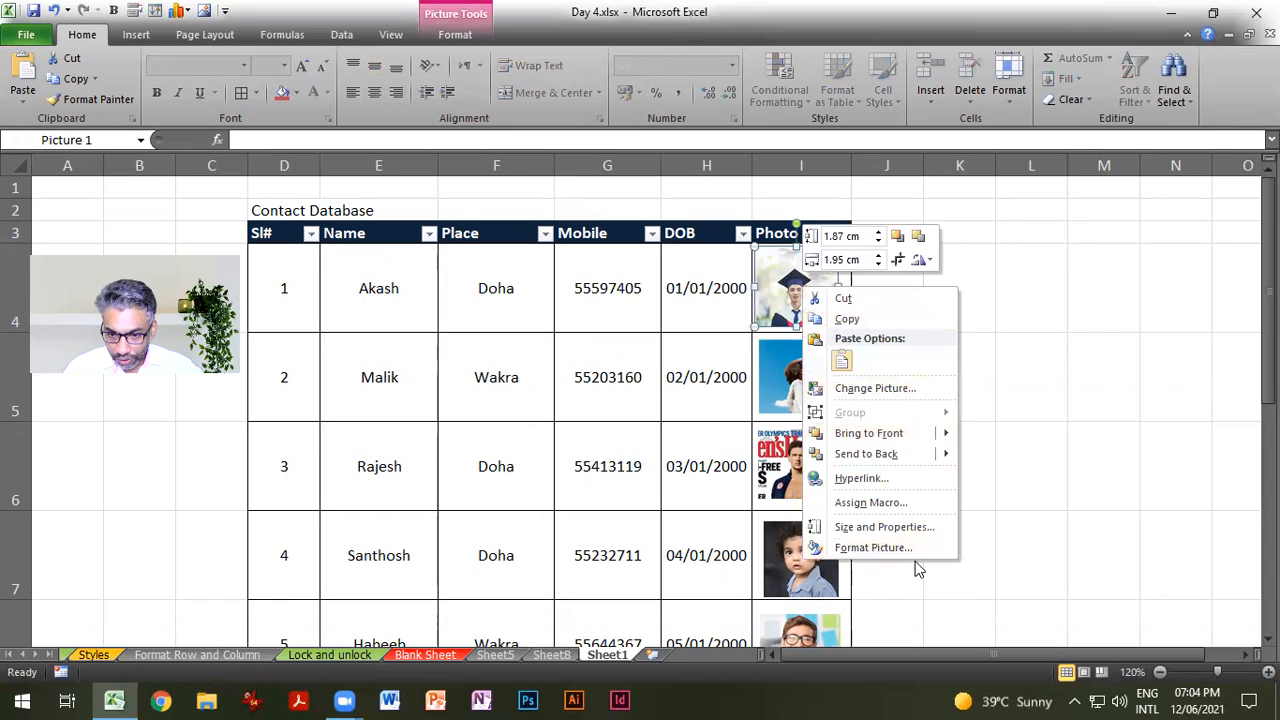
left_click(884, 527)
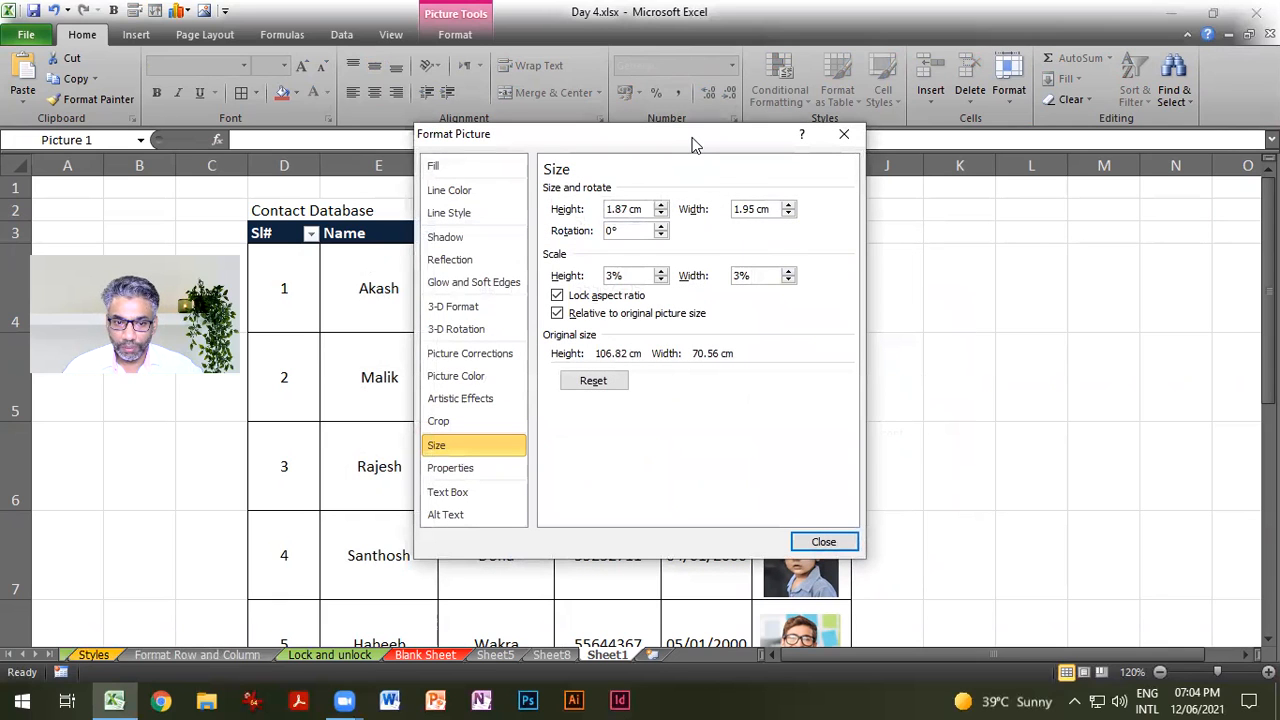
left_click_drag(695, 145, 568, 139)
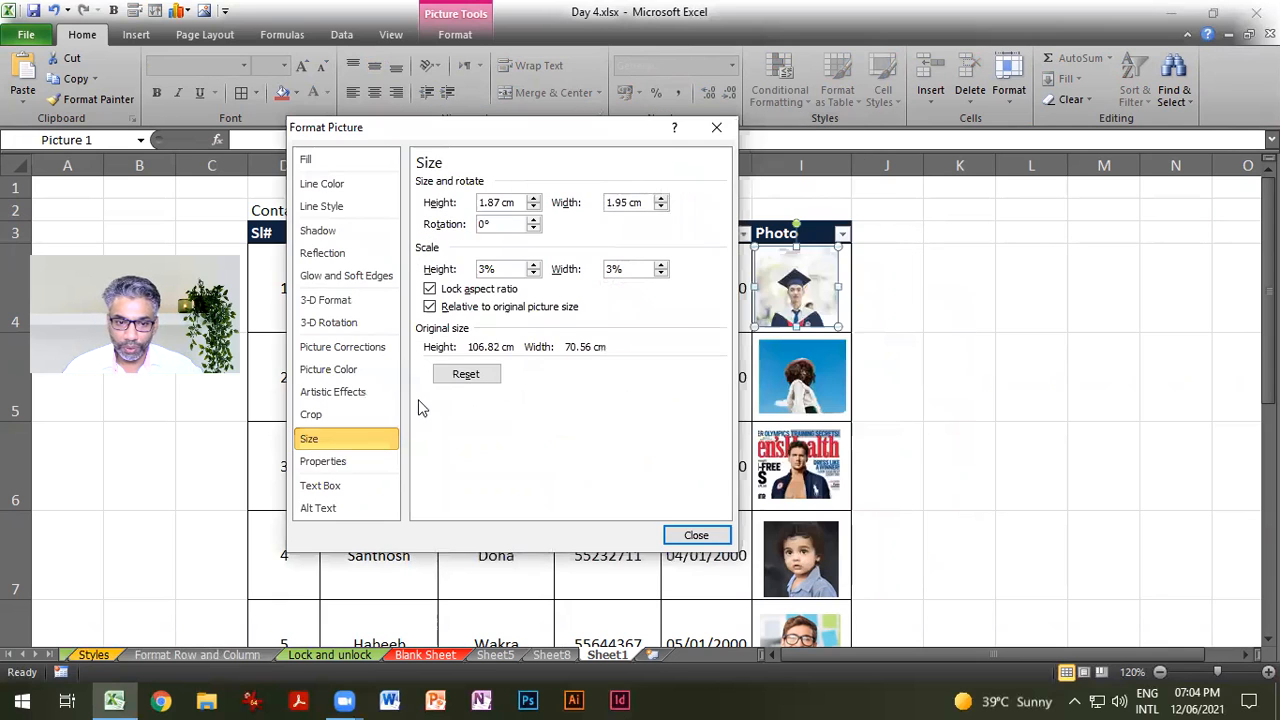
left_click(358, 463)
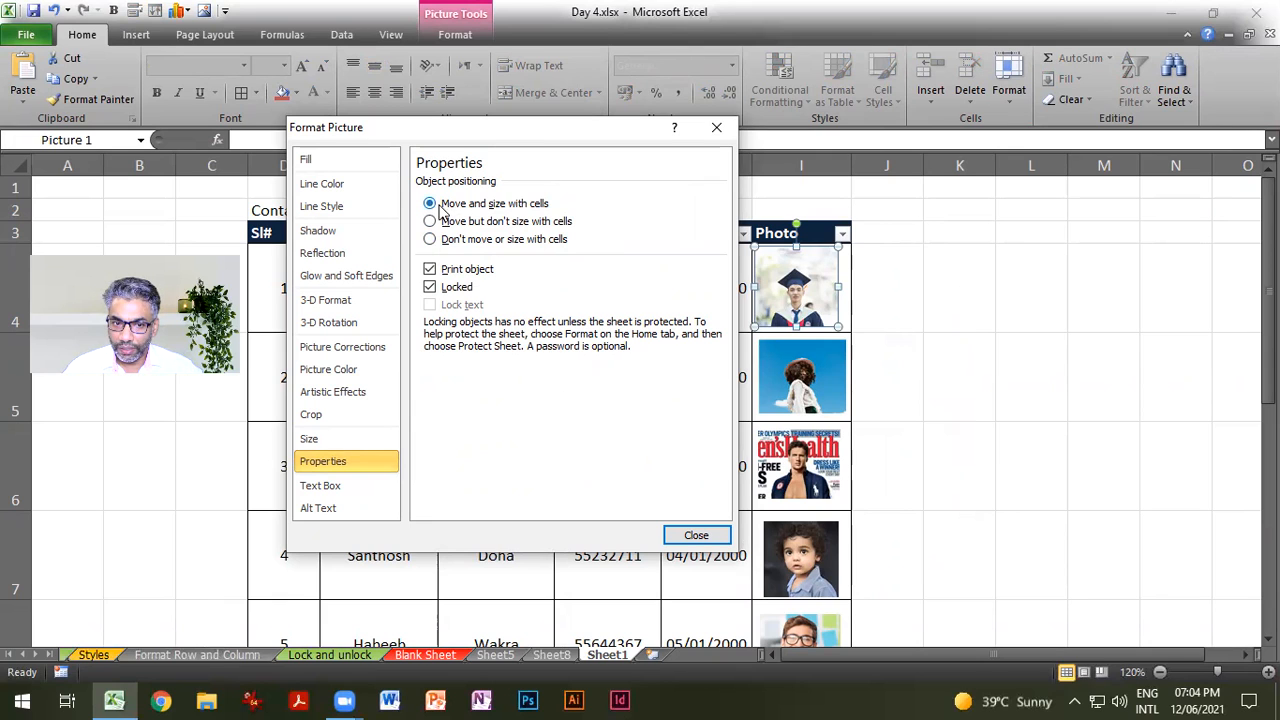
left_click(697, 535)
Step: Set the object positioning of the record 2 photo to "Move and size with cells"
left_click(796, 398)
right_click(796, 398)
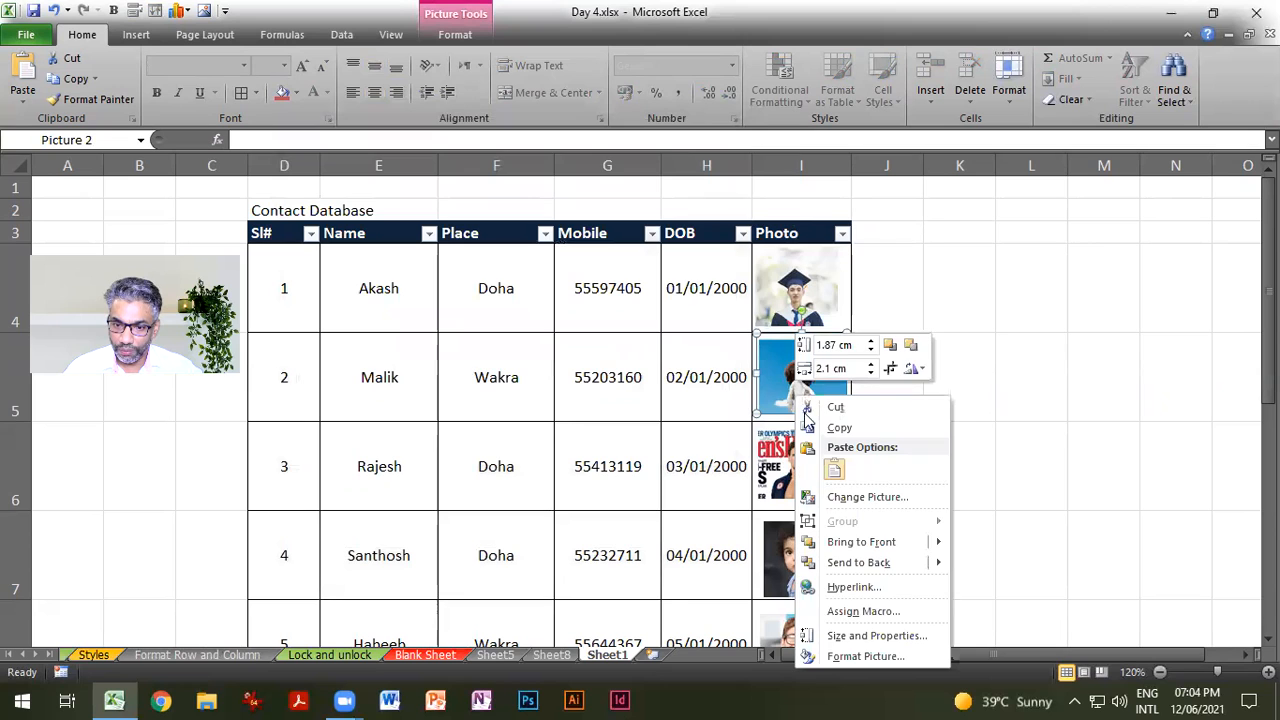
left_click(859, 639)
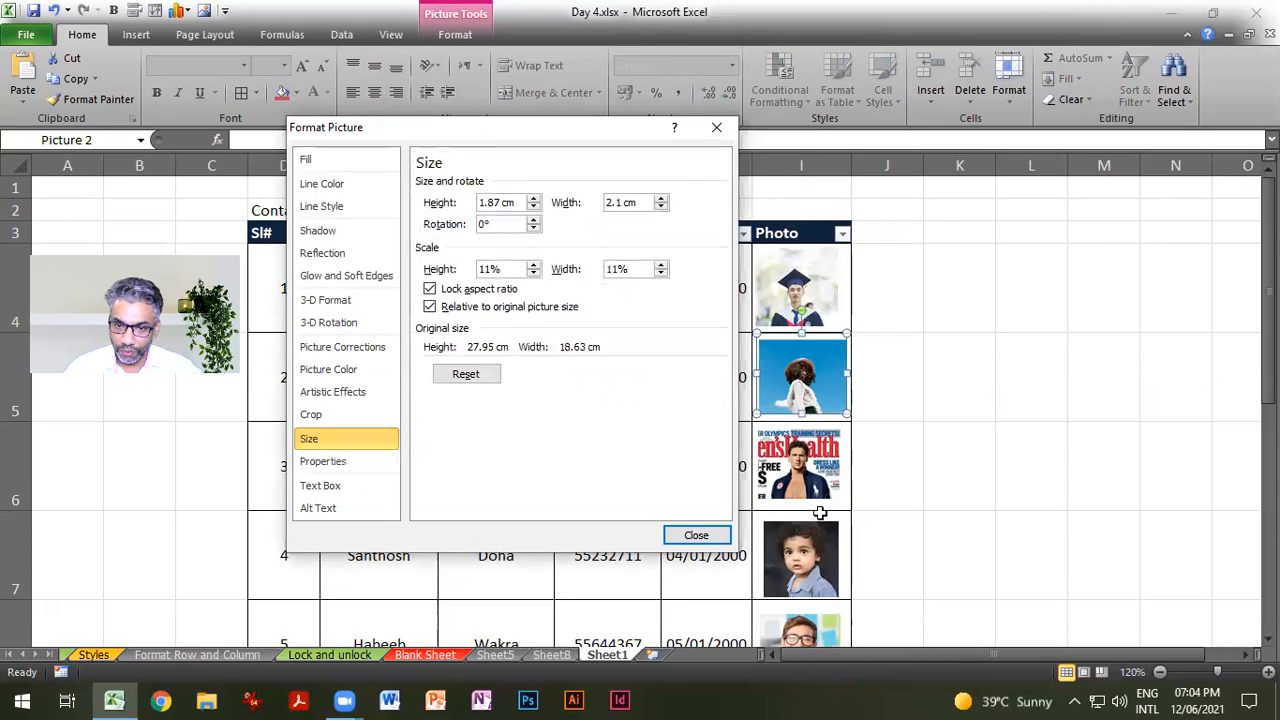
left_click(343, 463)
left_click(449, 203)
left_click(696, 536)
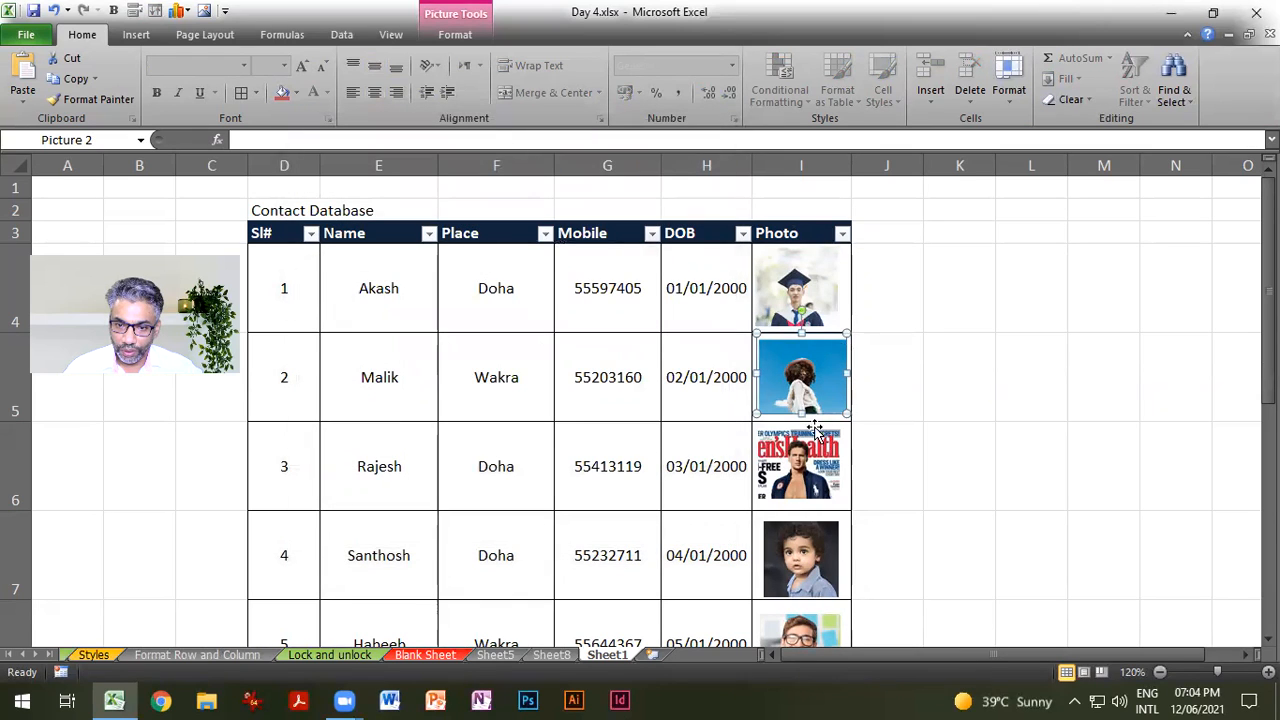
Step: Set the object positioning of the record 3 photo to "Move and size with cells"
left_click(803, 458)
right_click(803, 458)
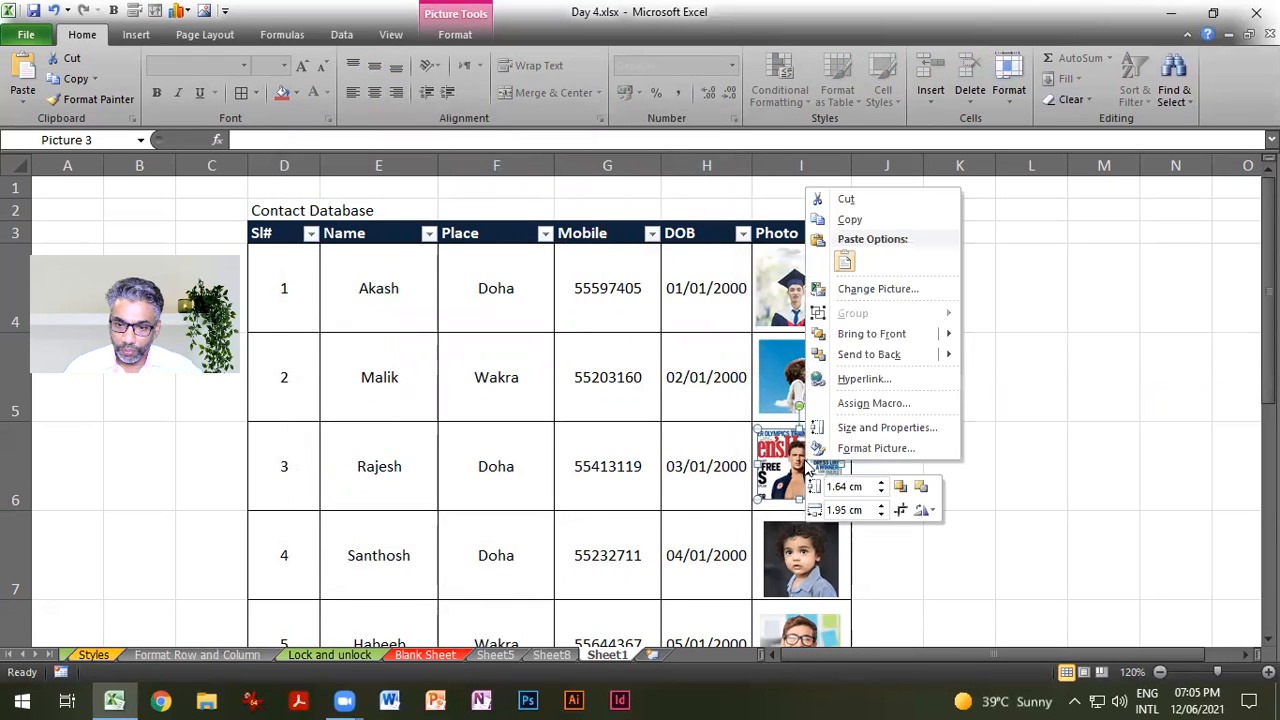
left_click(866, 437)
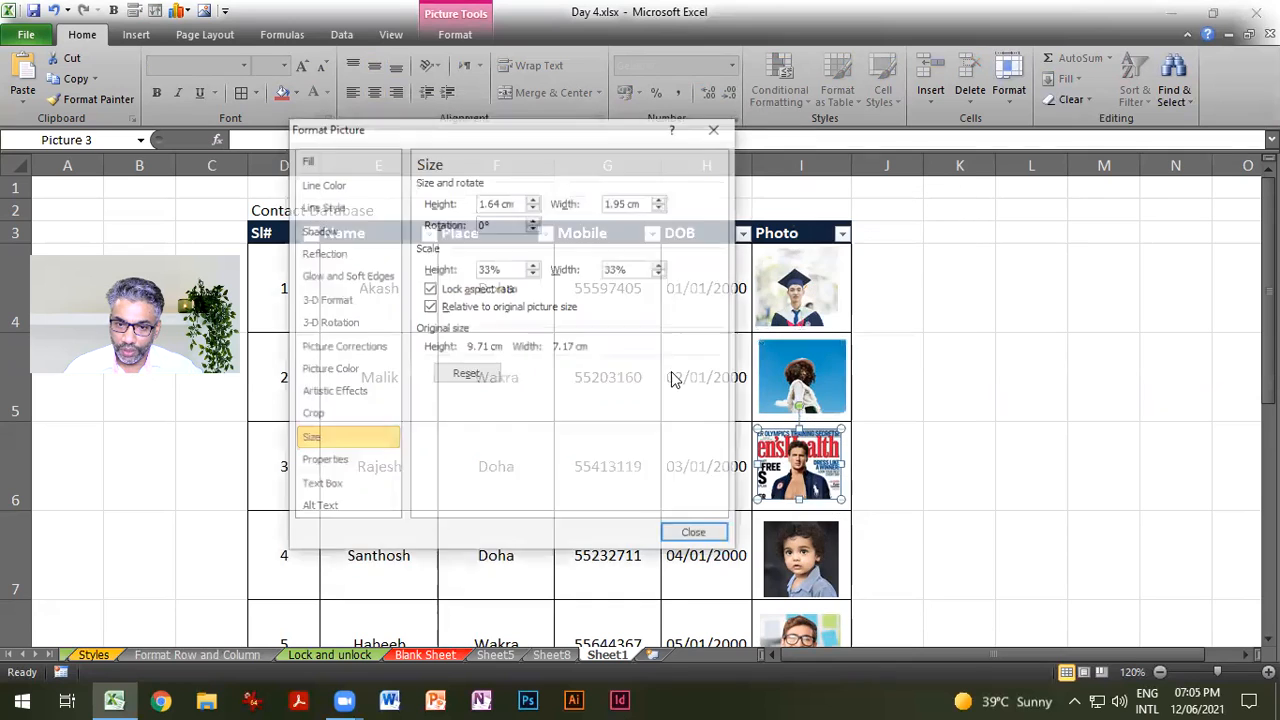
left_click(340, 463)
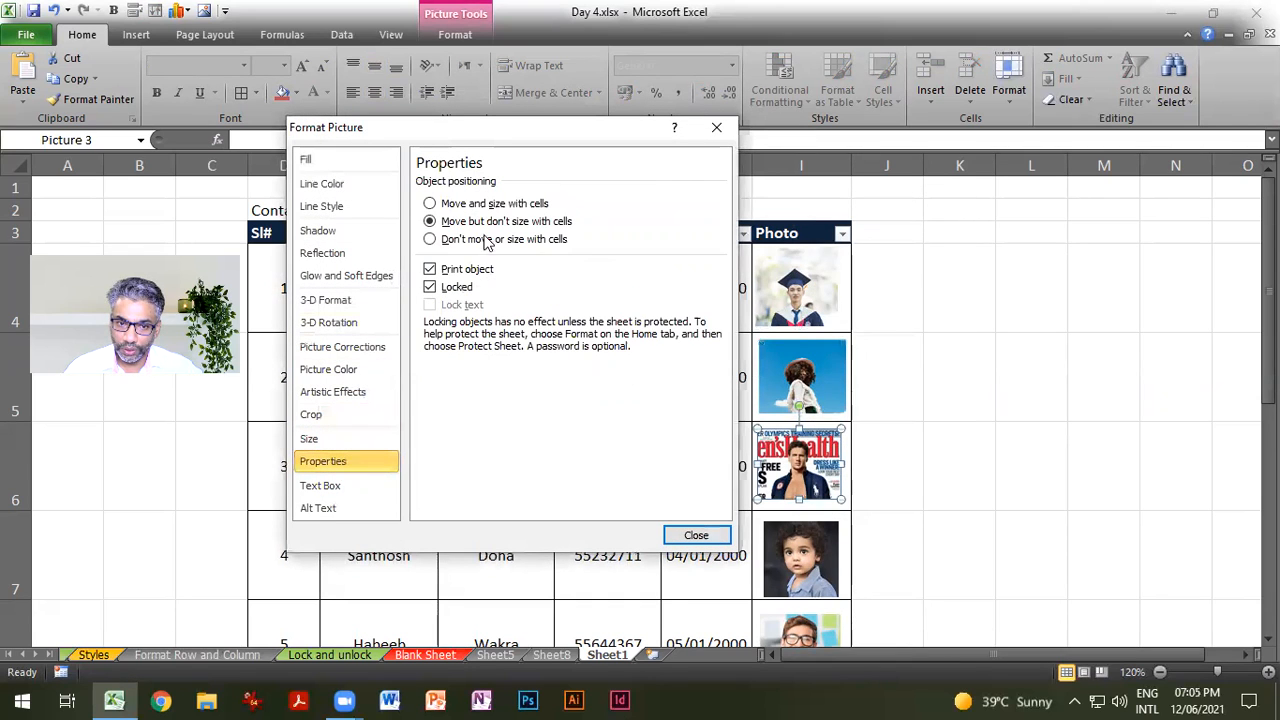
left_click(485, 207)
left_click(693, 533)
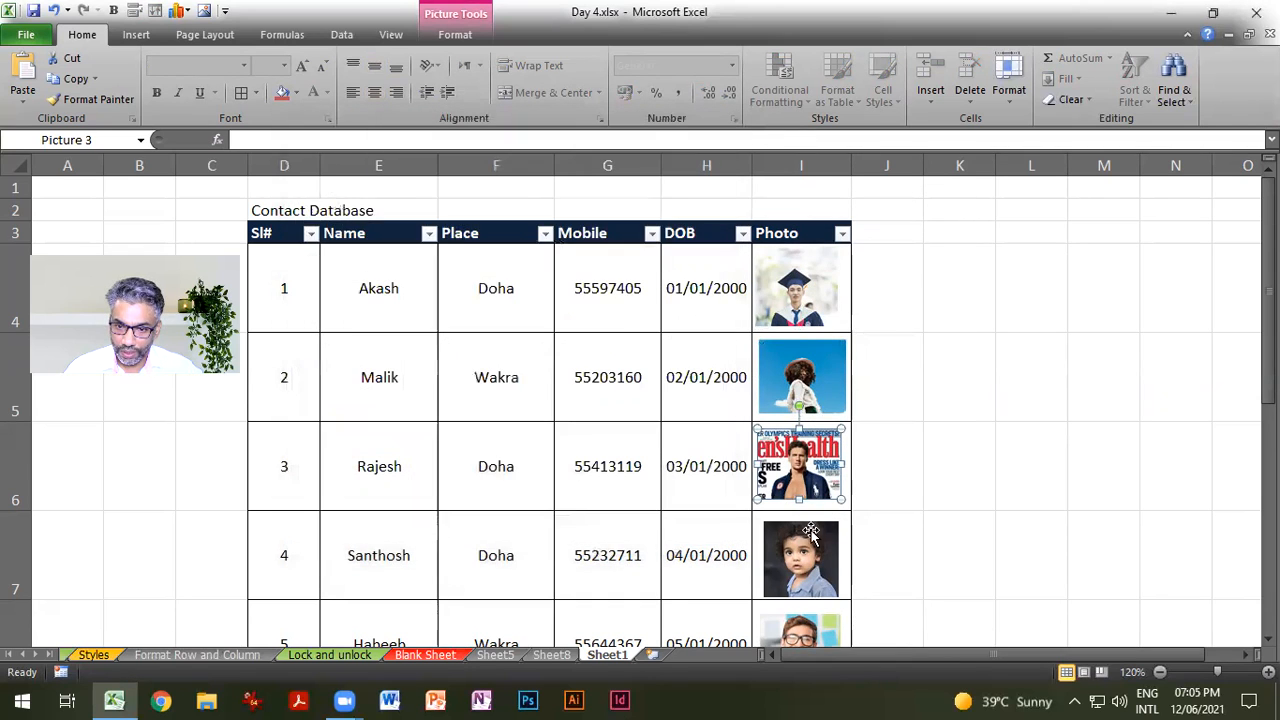
Step: Set the object positioning of the record 4 photo to "Move and size with cells"
scroll(831, 494, "down", 1)
left_click(831, 494)
right_click(831, 494)
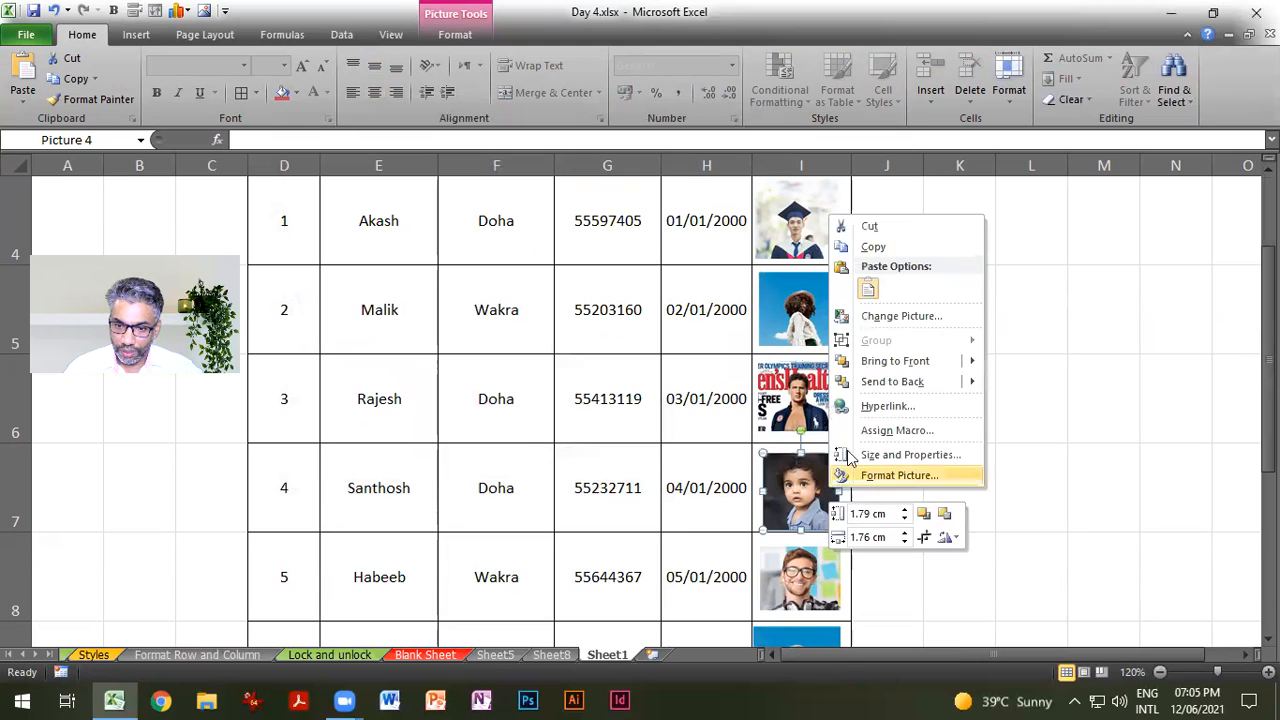
left_click(897, 456)
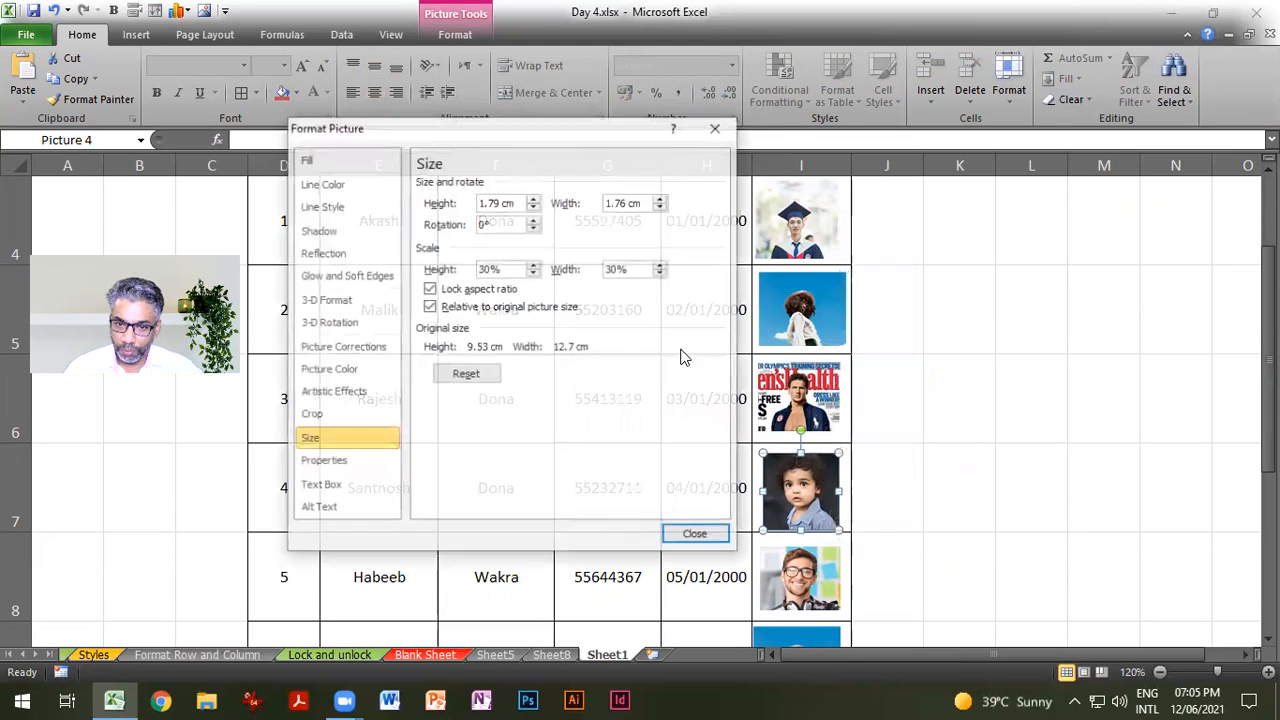
left_click(345, 461)
left_click(477, 207)
left_click(693, 535)
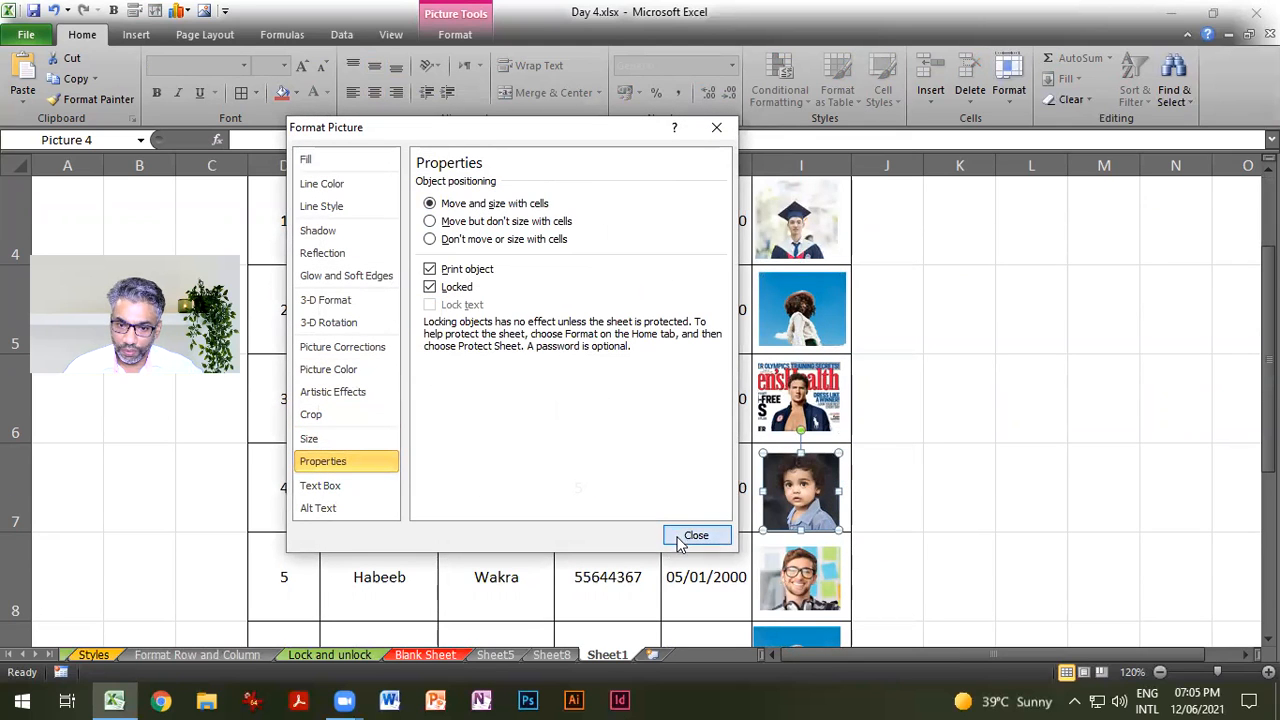
Step: Set the object positioning of the record 5 photo to "Move and size with cells"
scroll(874, 543, "down", 1)
left_click(814, 320)
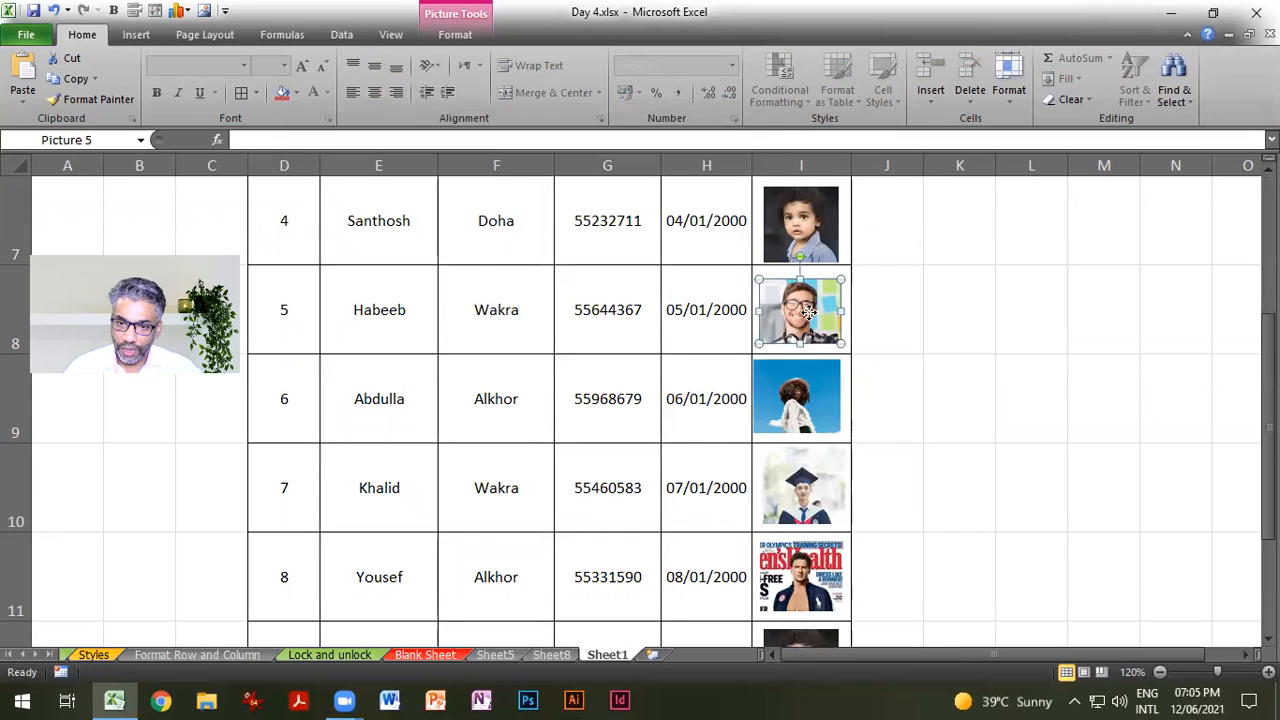
right_click(813, 318)
left_click(900, 555)
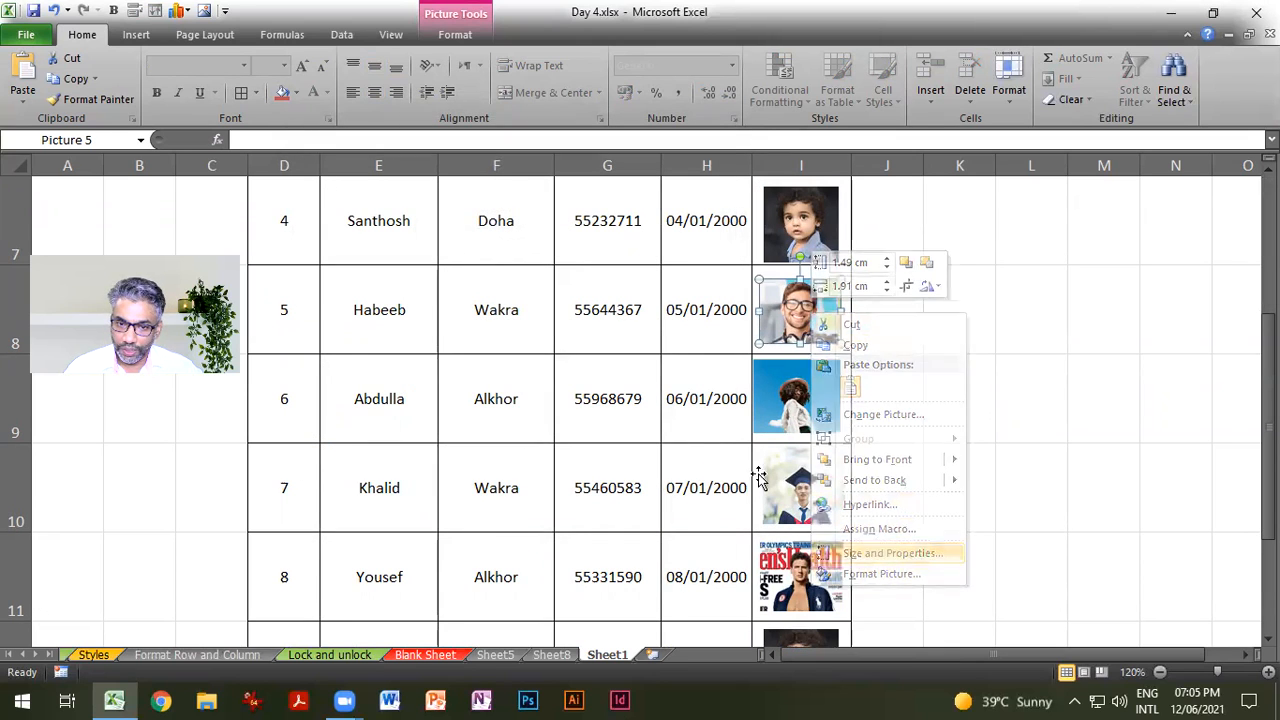
left_click(343, 456)
left_click(448, 203)
left_click(718, 536)
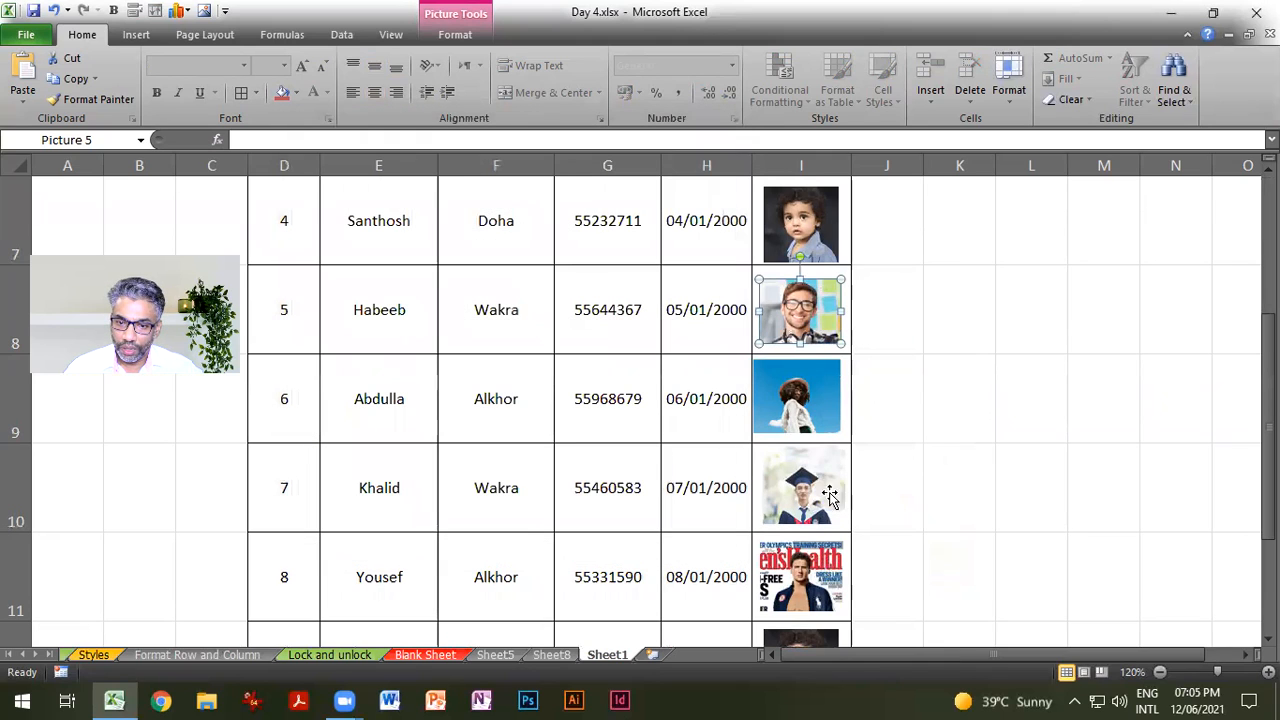
Step: Set the object positioning of the record 6 photo to "Move and size with cells"
left_click(812, 410)
right_click(812, 410)
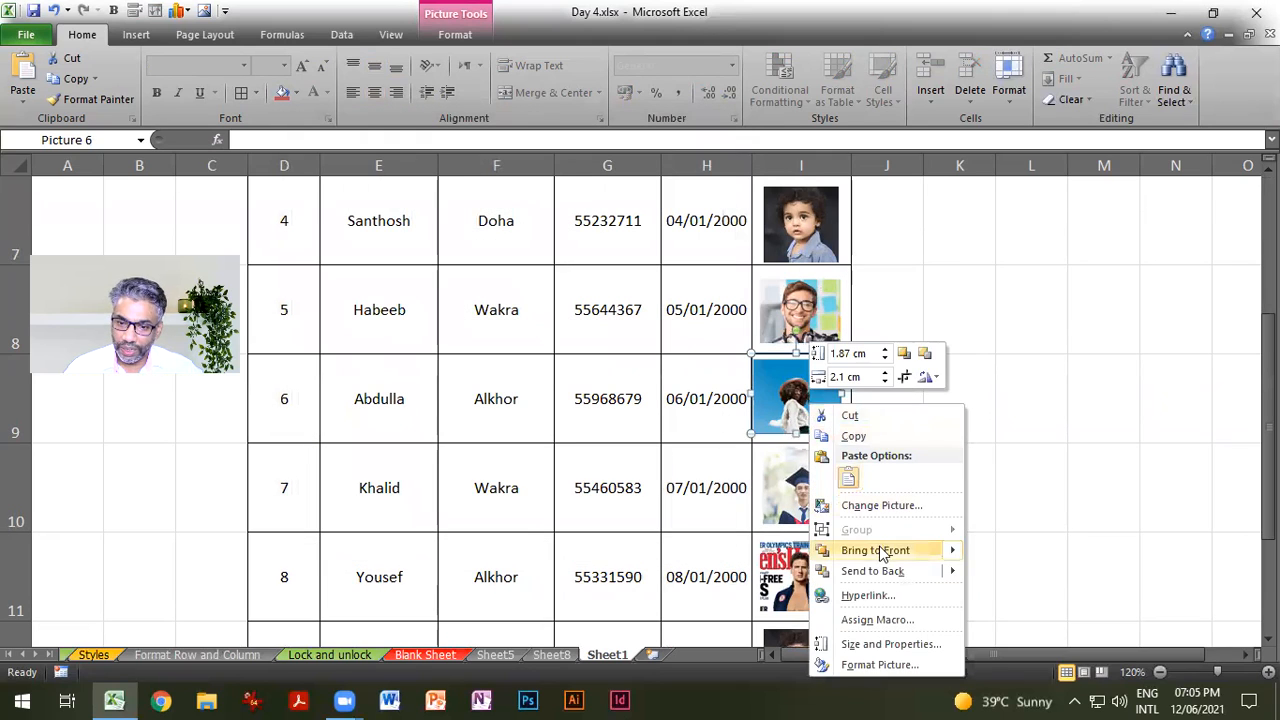
left_click(868, 643)
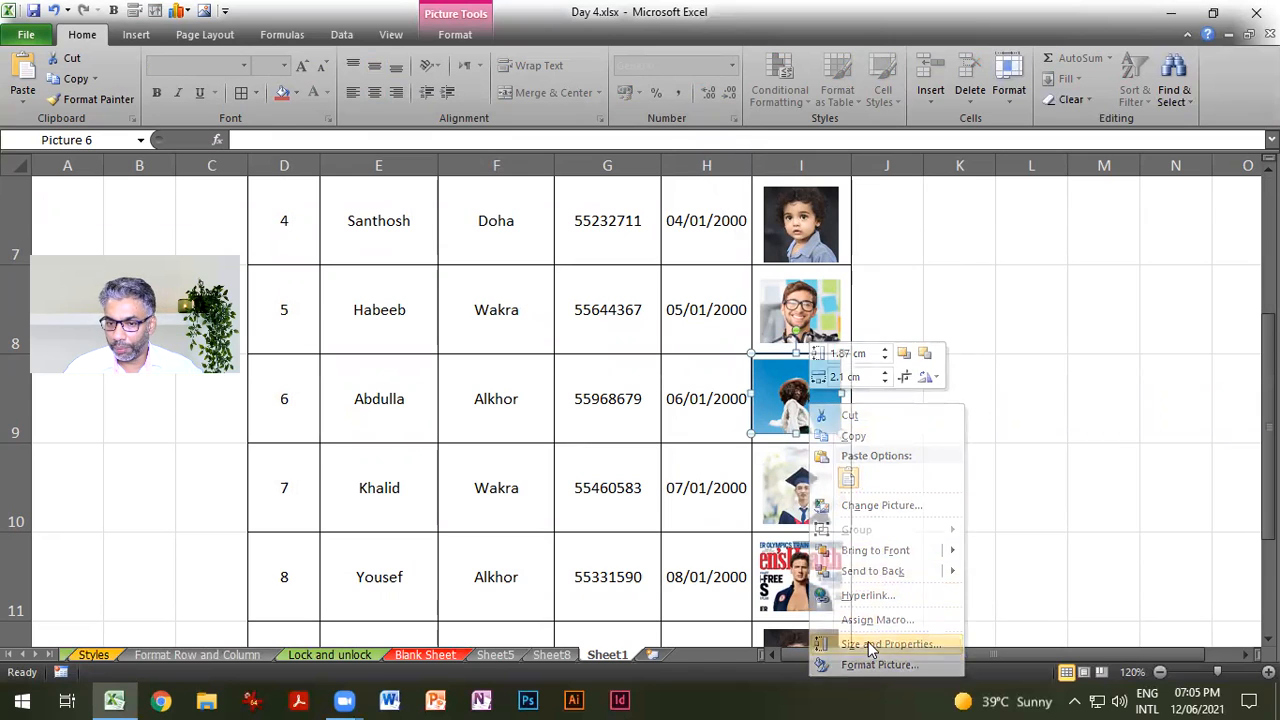
left_click(330, 463)
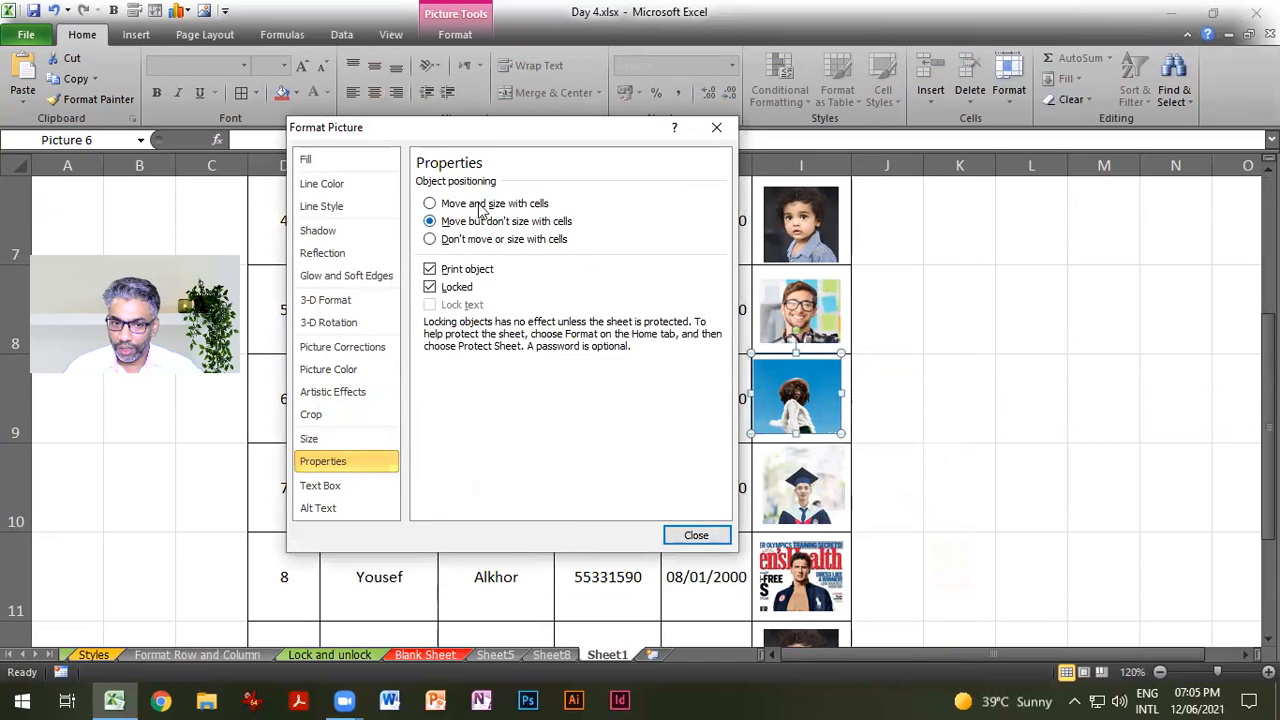
left_click(706, 536)
Step: Set the object positioning of the record 7 photo to "Move and size with cells"
left_click(805, 498)
right_click(806, 498)
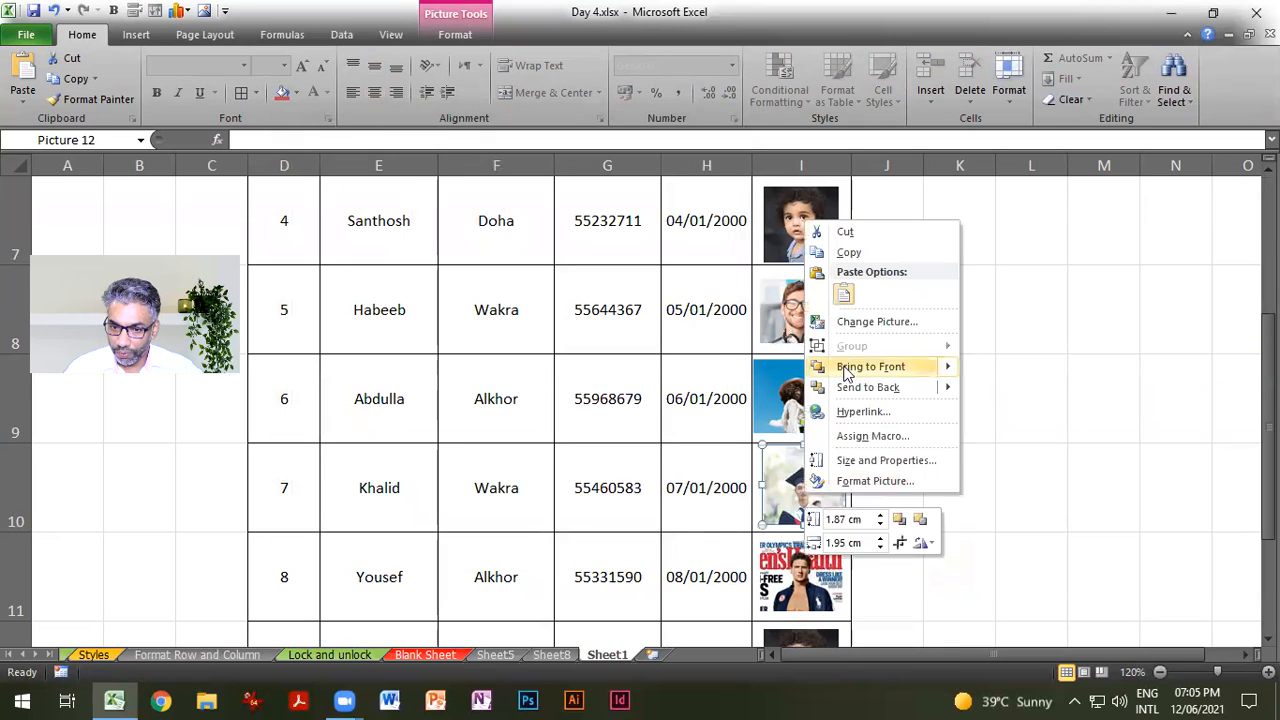
left_click(850, 460)
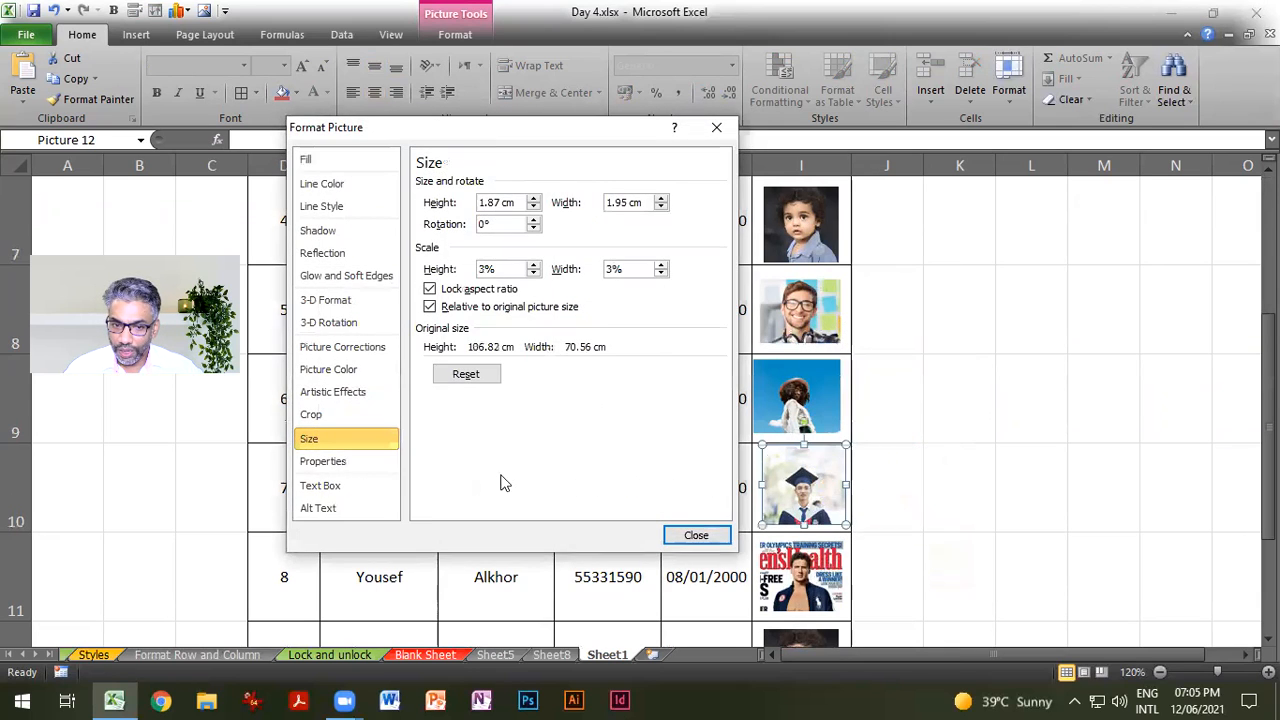
left_click(356, 461)
left_click(478, 206)
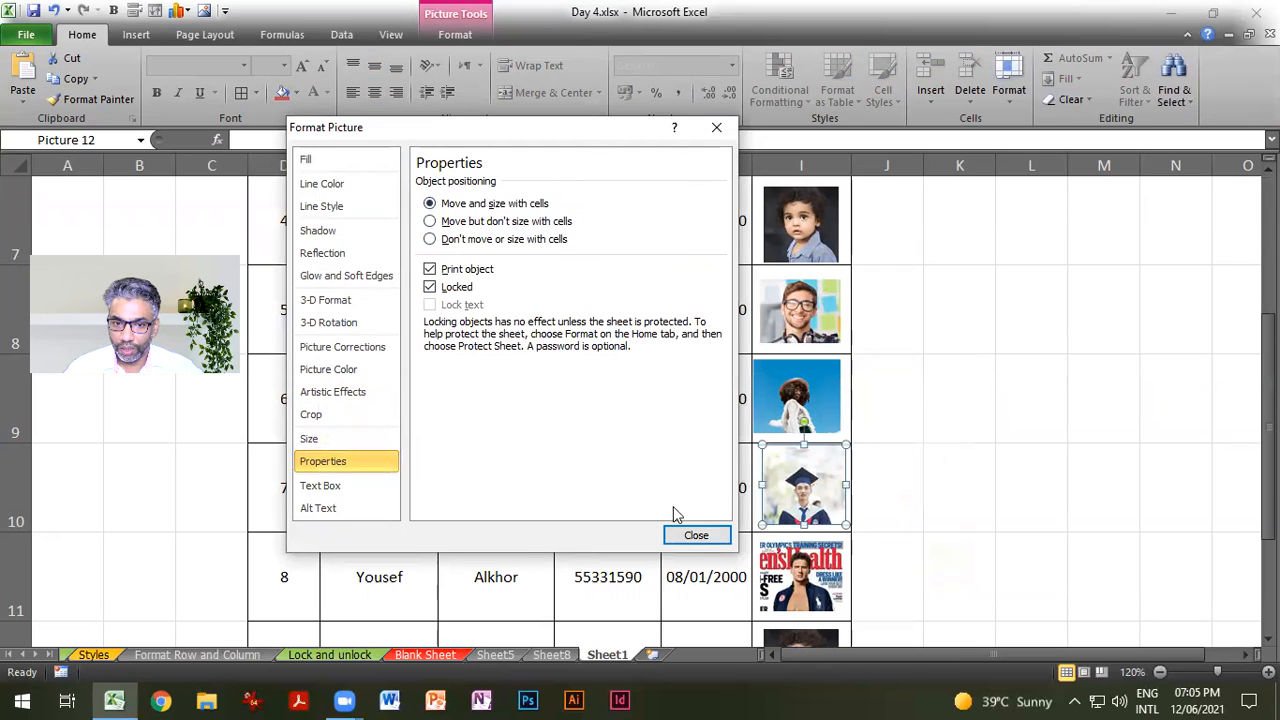
left_click(690, 535)
Step: Set the object positioning of the record 8 photo to "Move and size with cells"
left_click(826, 586)
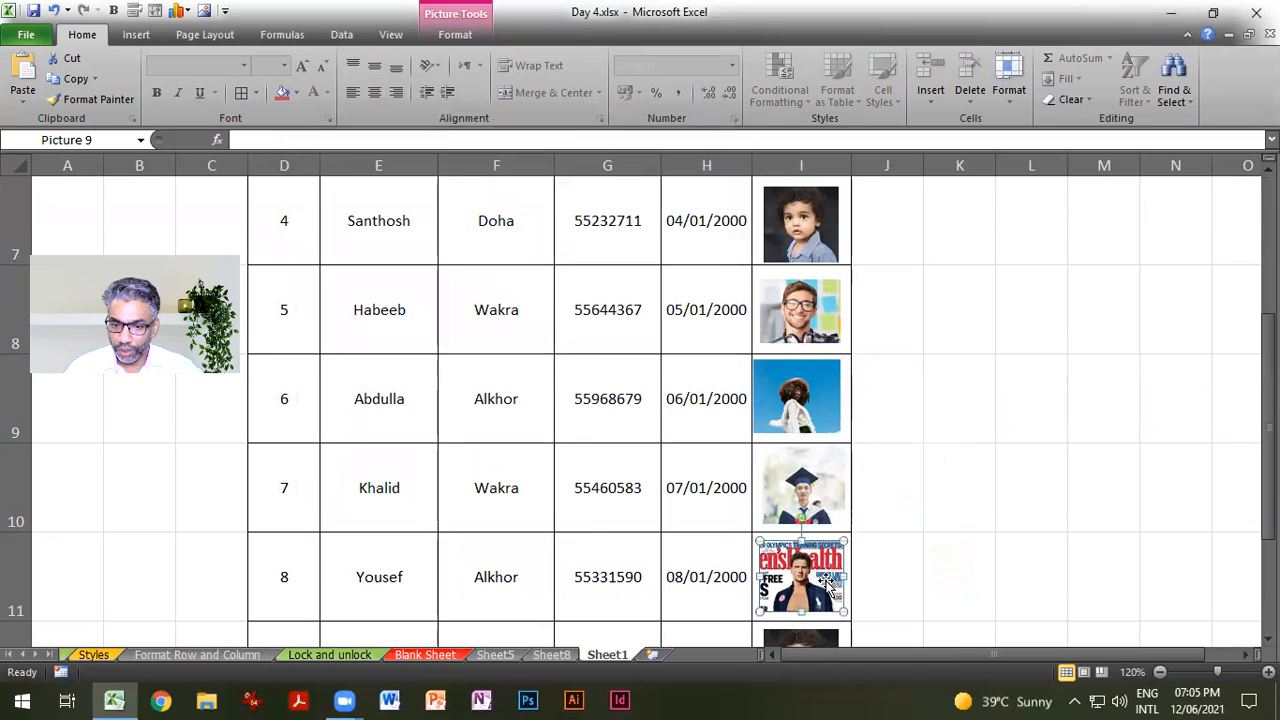
right_click(826, 588)
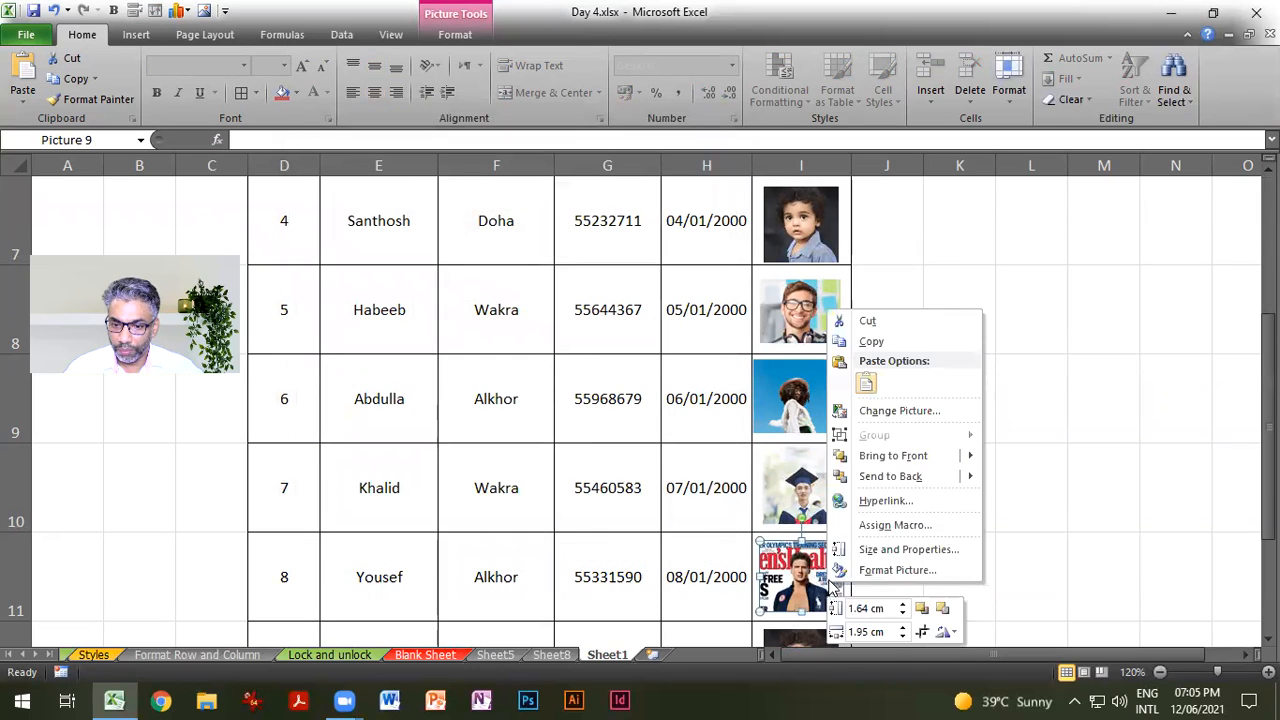
left_click(895, 550)
left_click(340, 462)
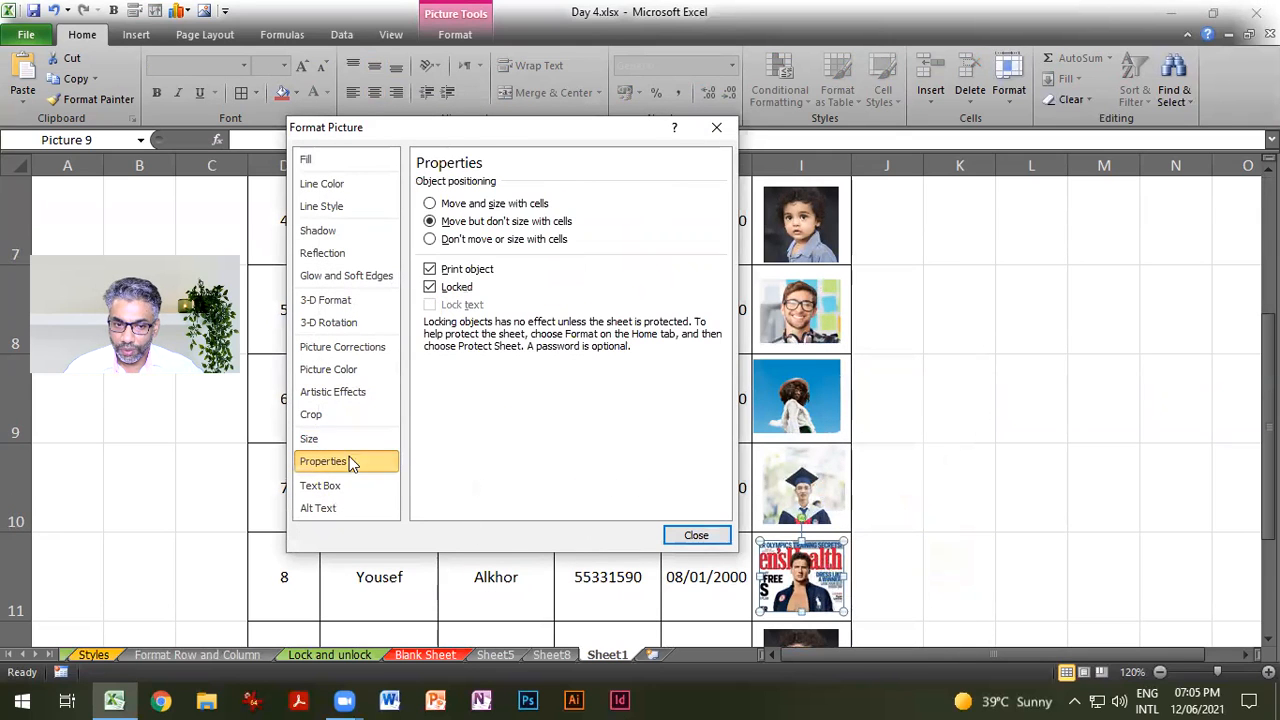
left_click(474, 204)
left_click(696, 535)
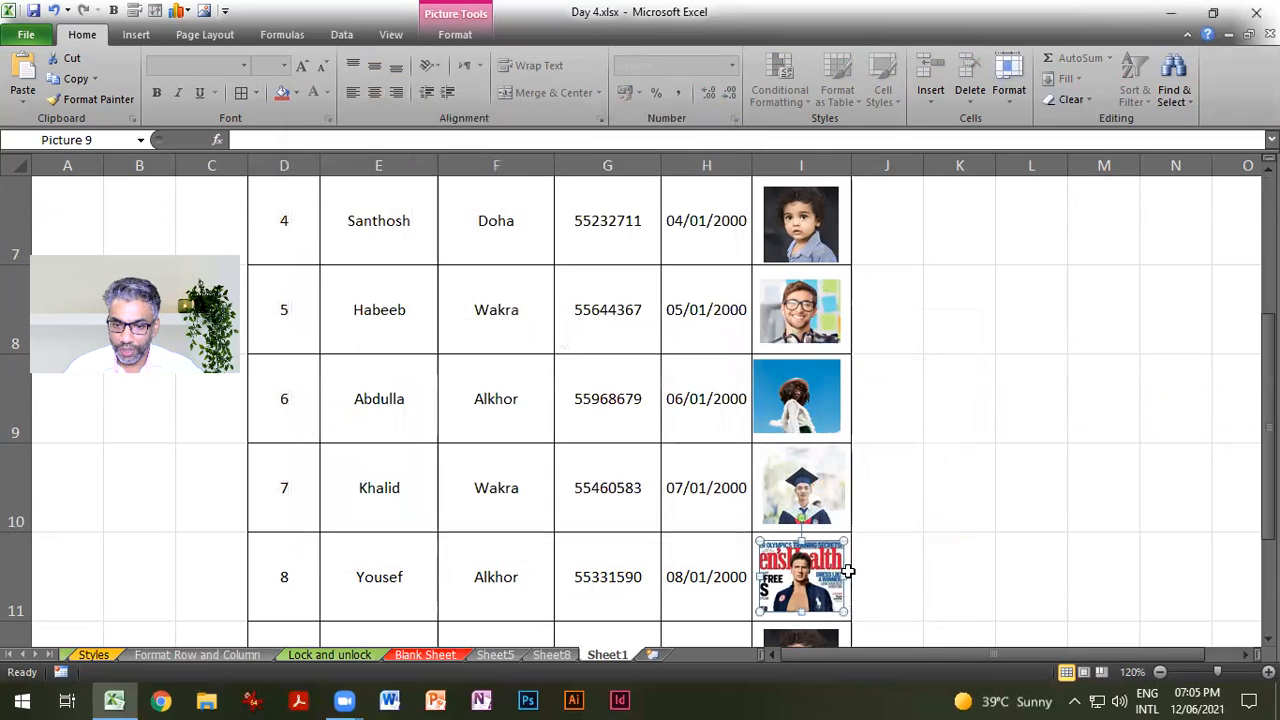
Step: Set the object positioning of the record 9 photo to "Move and size with cells"
scroll(850, 575, "down", 2)
scroll(850, 575, "up", 2)
left_click(800, 400)
right_click(794, 402)
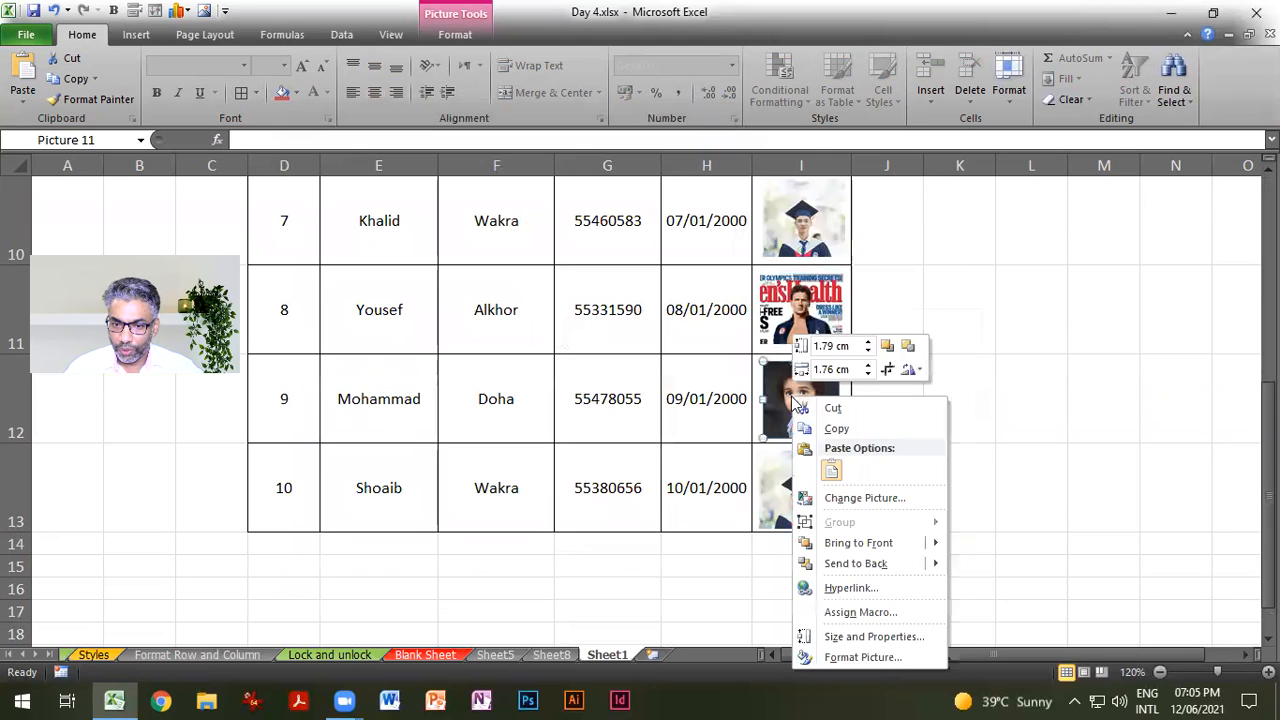
left_click(866, 636)
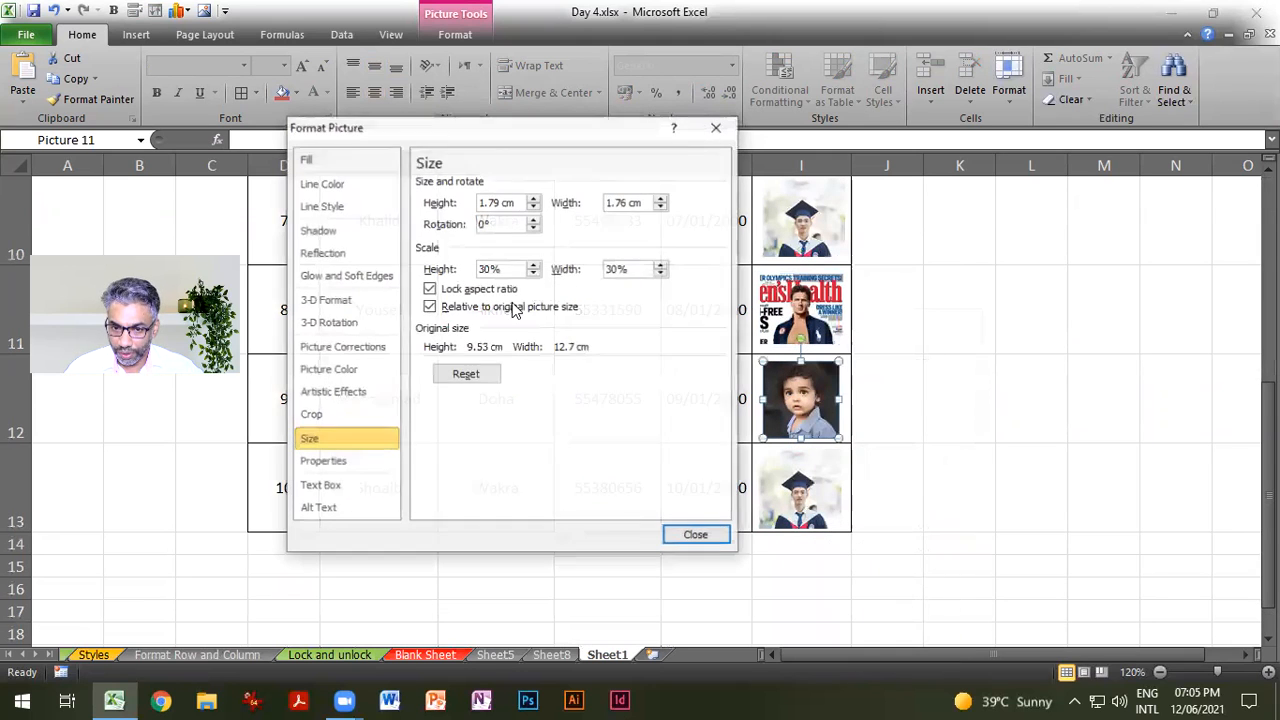
left_click(337, 462)
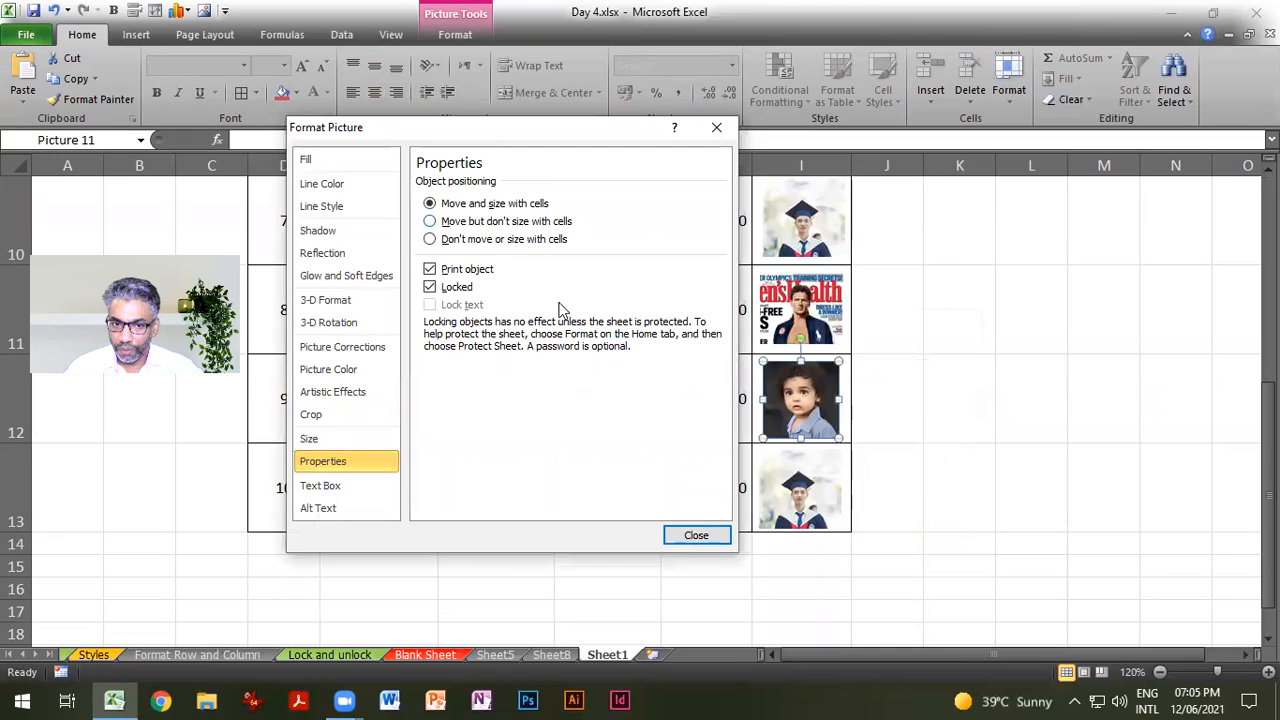
left_click(692, 540)
Step: Set the object positioning of the record 10 photo to "Move and size with cells" and deselect the picture
left_click(826, 510)
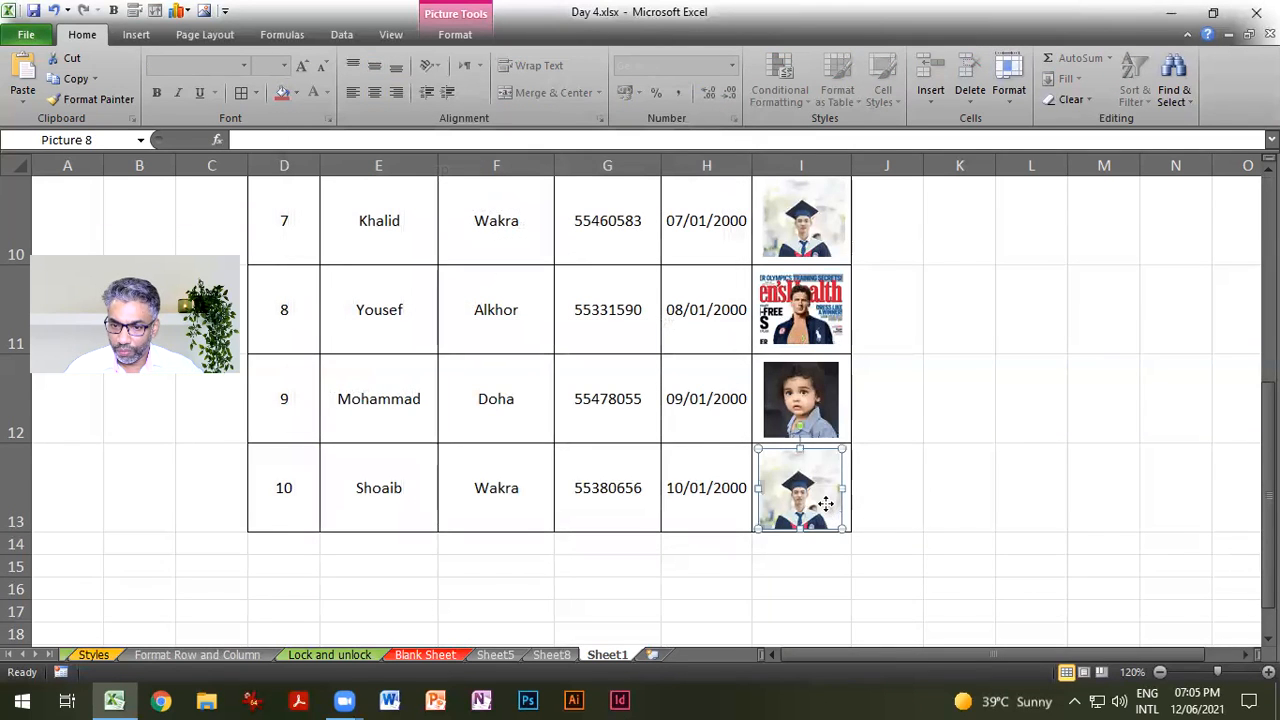
right_click(826, 508)
left_click(879, 470)
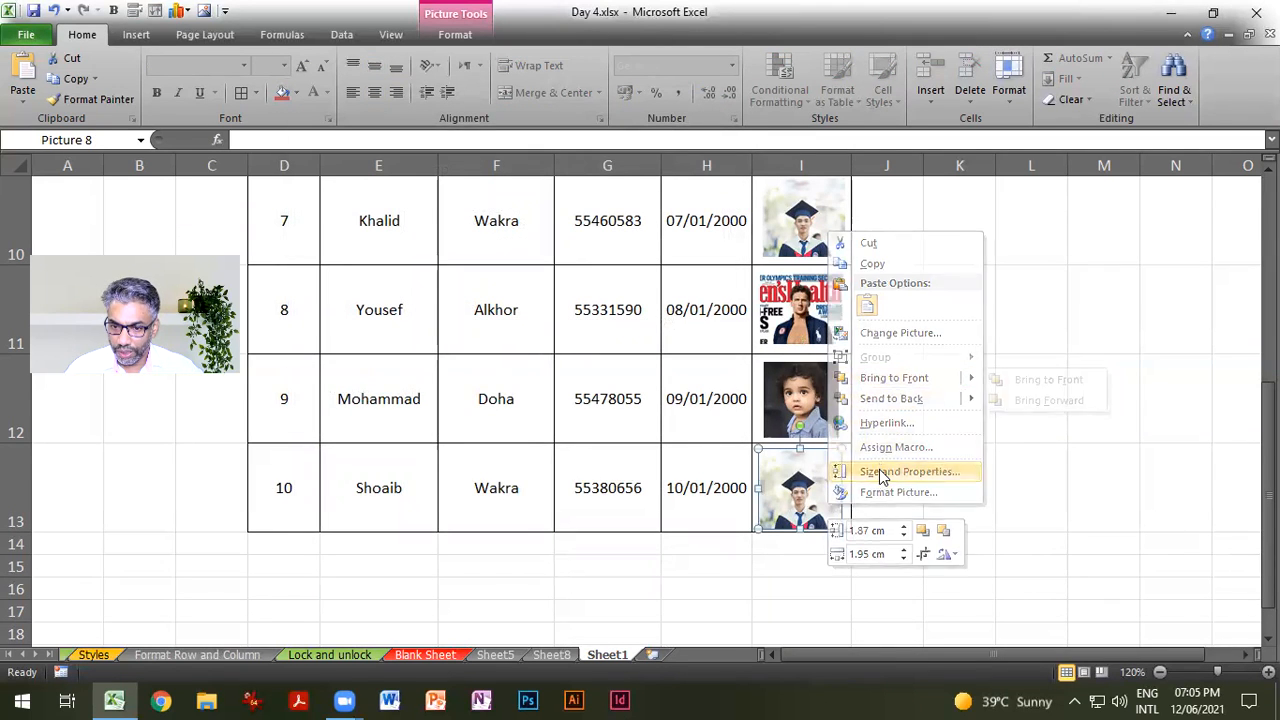
left_click(343, 462)
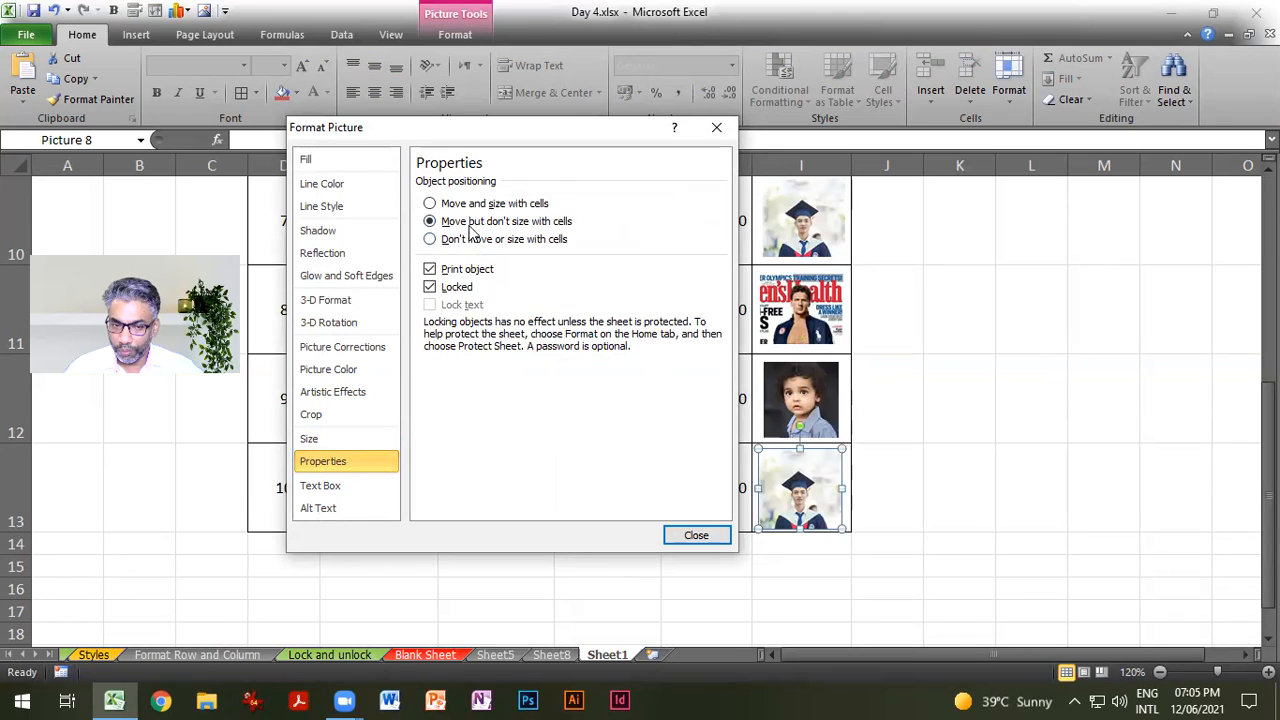
left_click(696, 535)
left_click(895, 543)
scroll(853, 541, "up", 3)
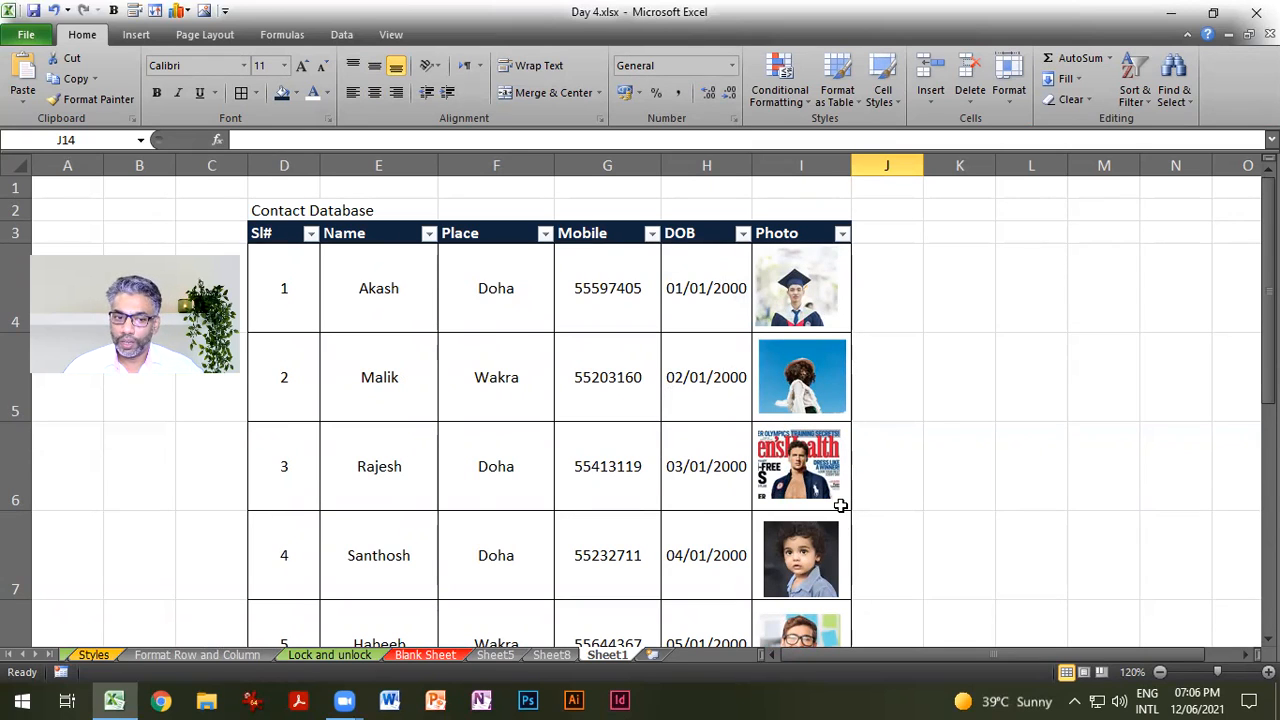
Step: Filter the Place column of the contact table to show only the Wakra records
left_click(805, 290)
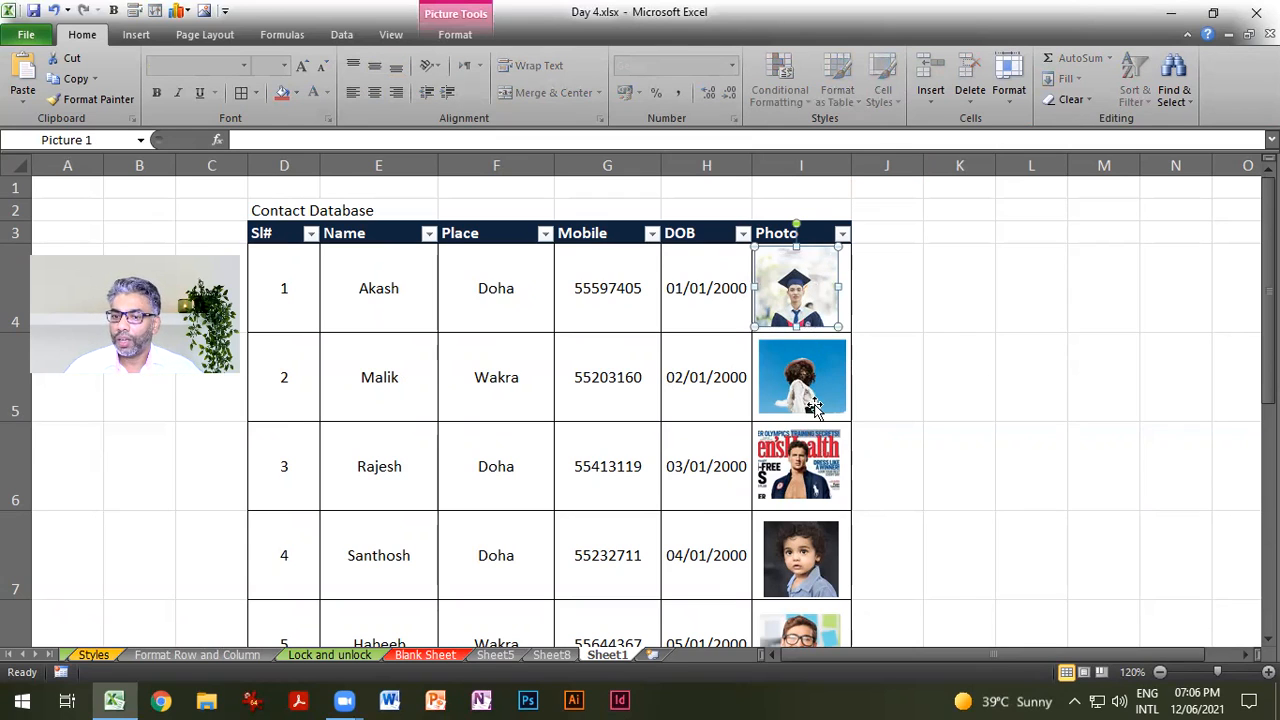
left_click(545, 234)
left_click(359, 408)
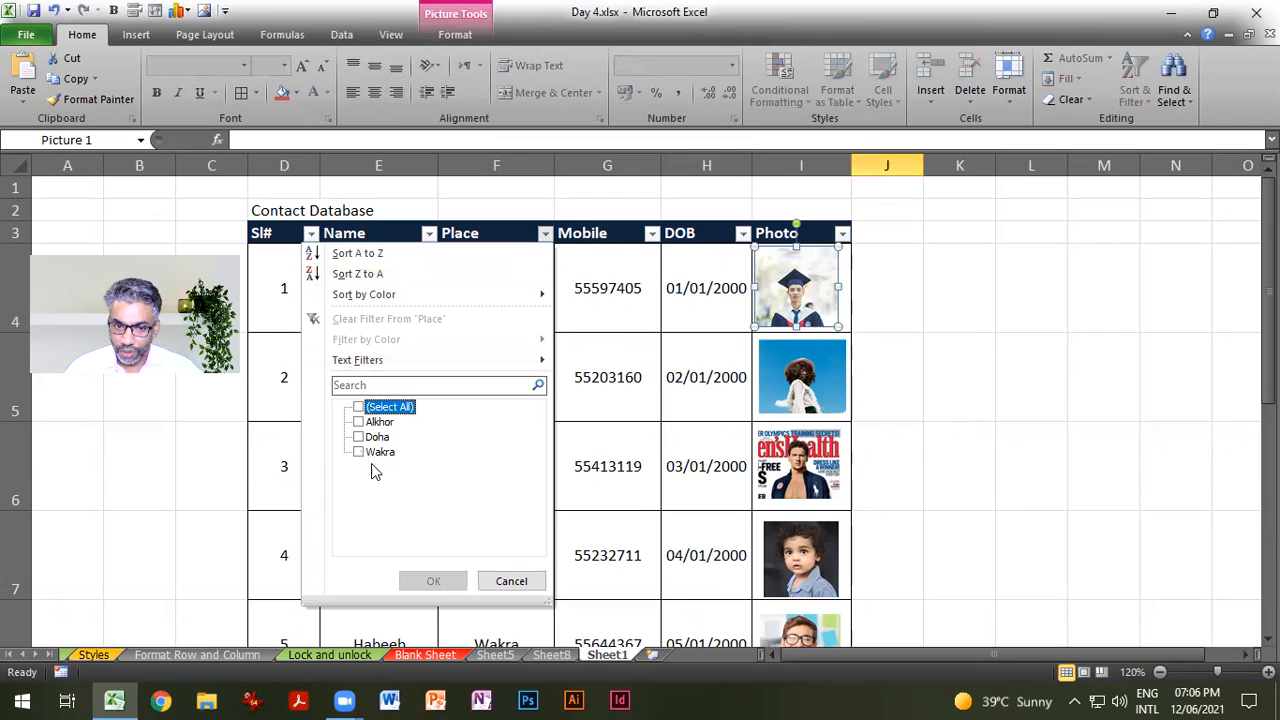
left_click(358, 452)
left_click(417, 581)
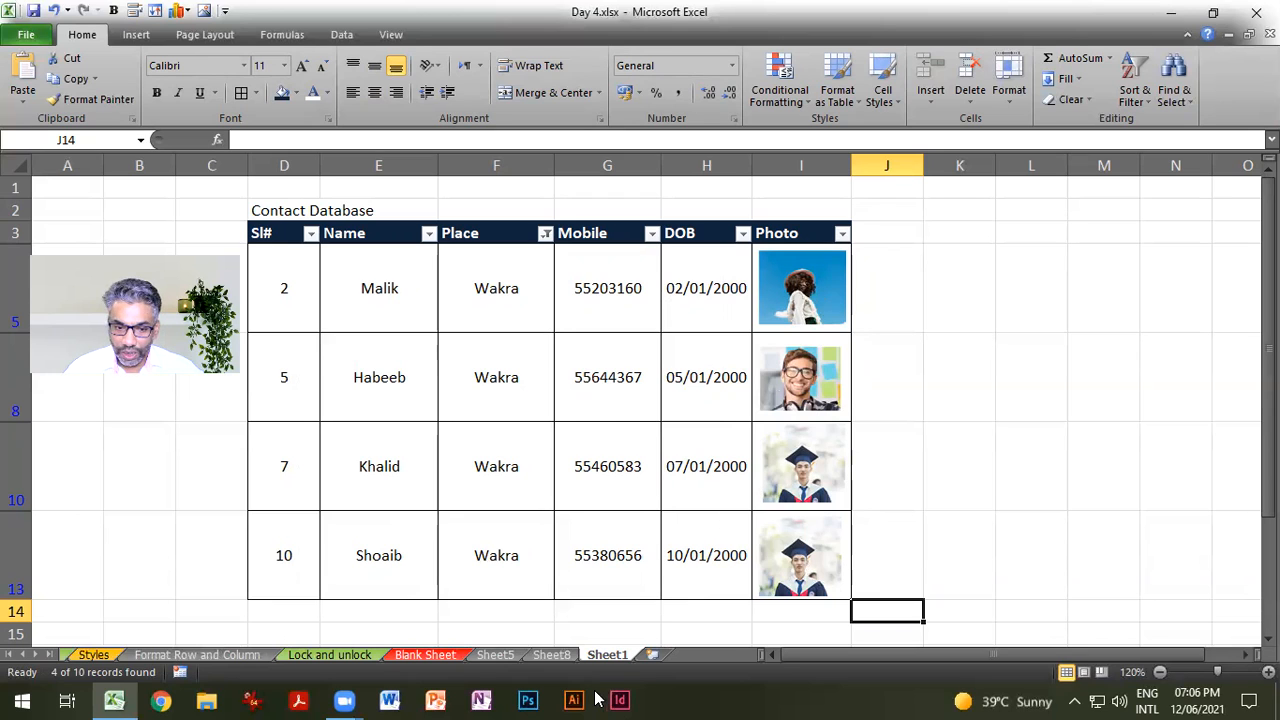
Step: Open Snipping Tool and capture the filtered contact table, from its title down to the last row and across to the Photo column
key("super")
type("sn")
left_click(222, 192)
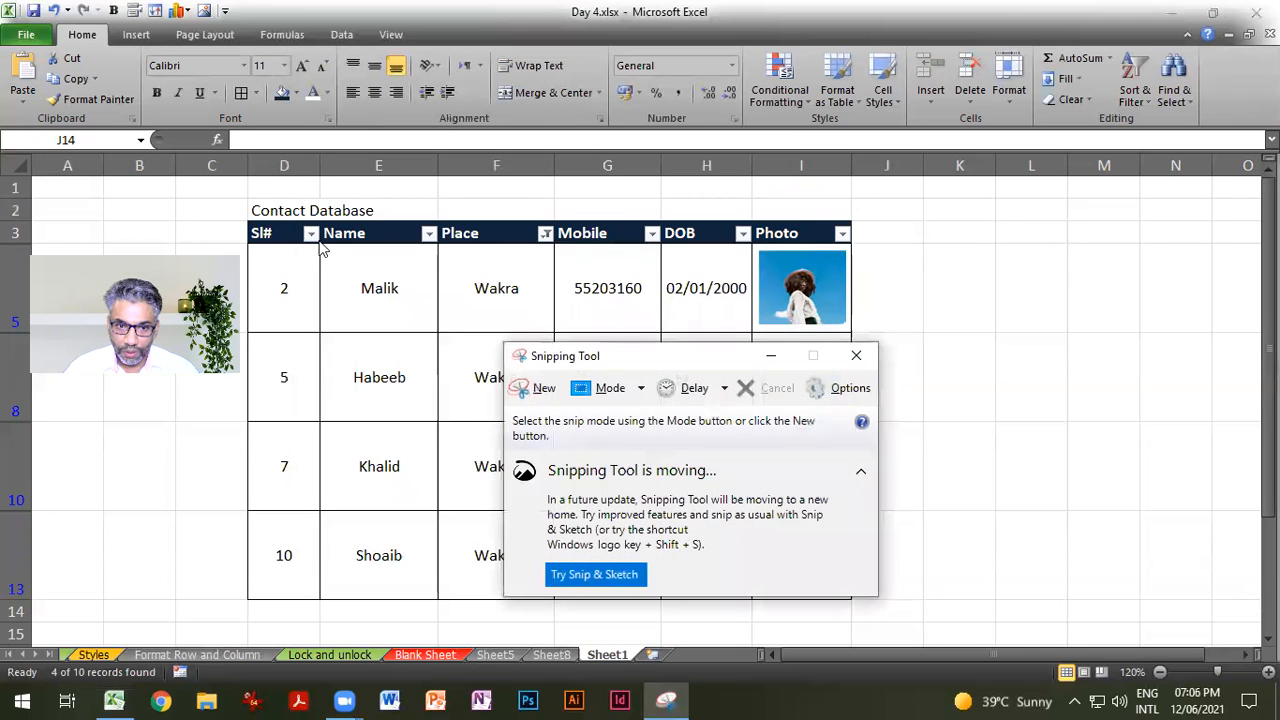
left_click(540, 389)
left_click_drag(246, 206, 852, 601)
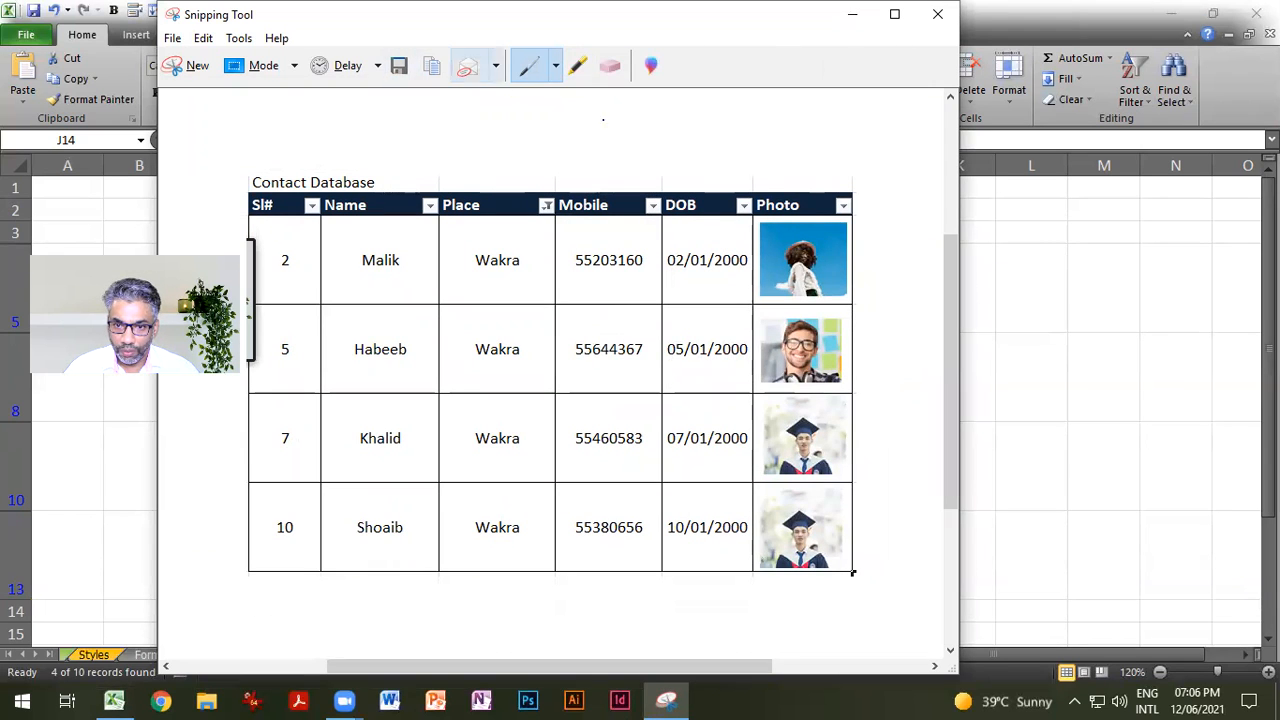
Step: Paste the captured table image into the Excel sheet, shrink it and place it beside the contact table over columns J to N
left_click(1043, 278)
left_click(22, 80)
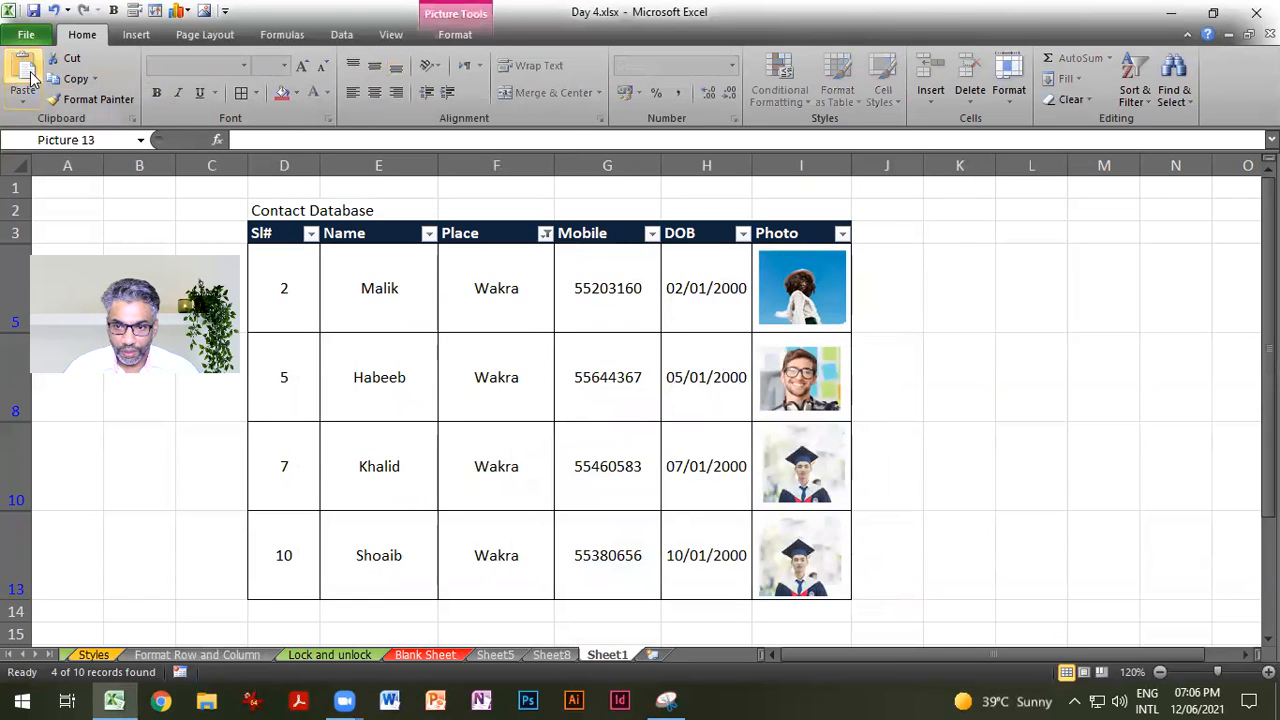
left_click_drag(1101, 471, 982, 428)
left_click_drag(877, 200, 1200, 412)
left_click_drag(1226, 519, 610, 348)
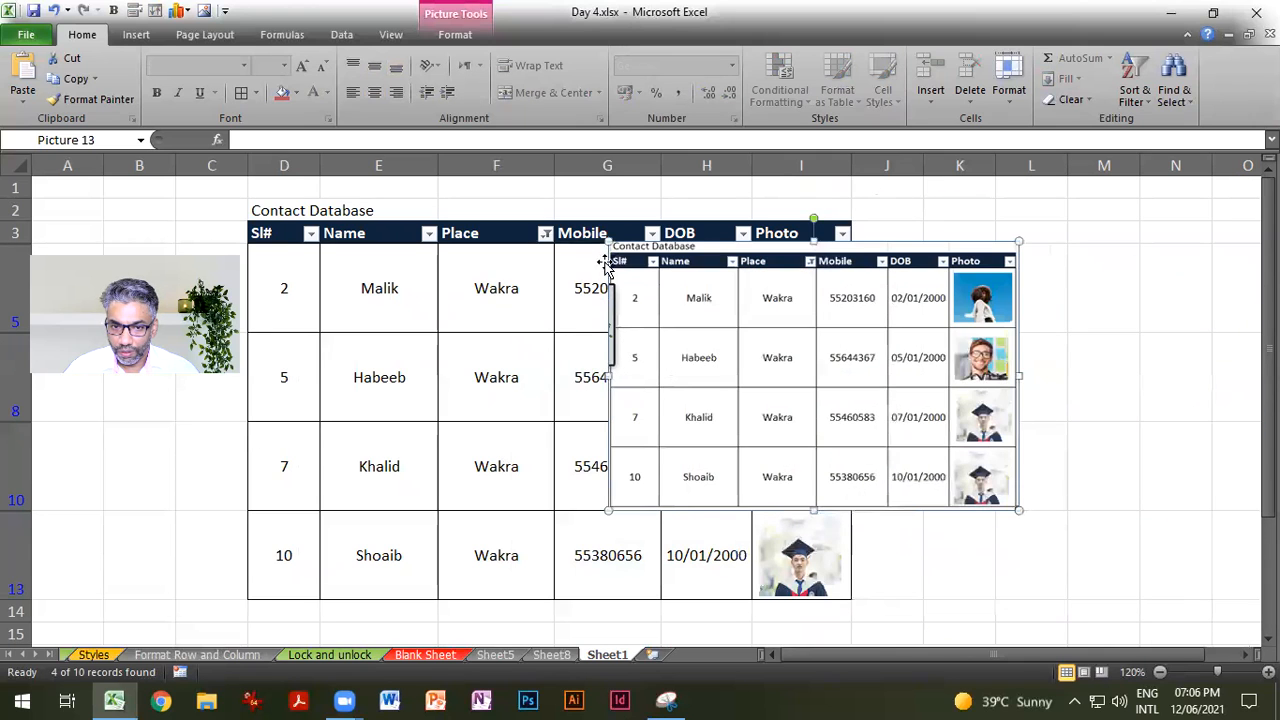
left_click_drag(609, 244, 780, 357)
left_click_drag(901, 433, 1033, 293)
left_click(1078, 524)
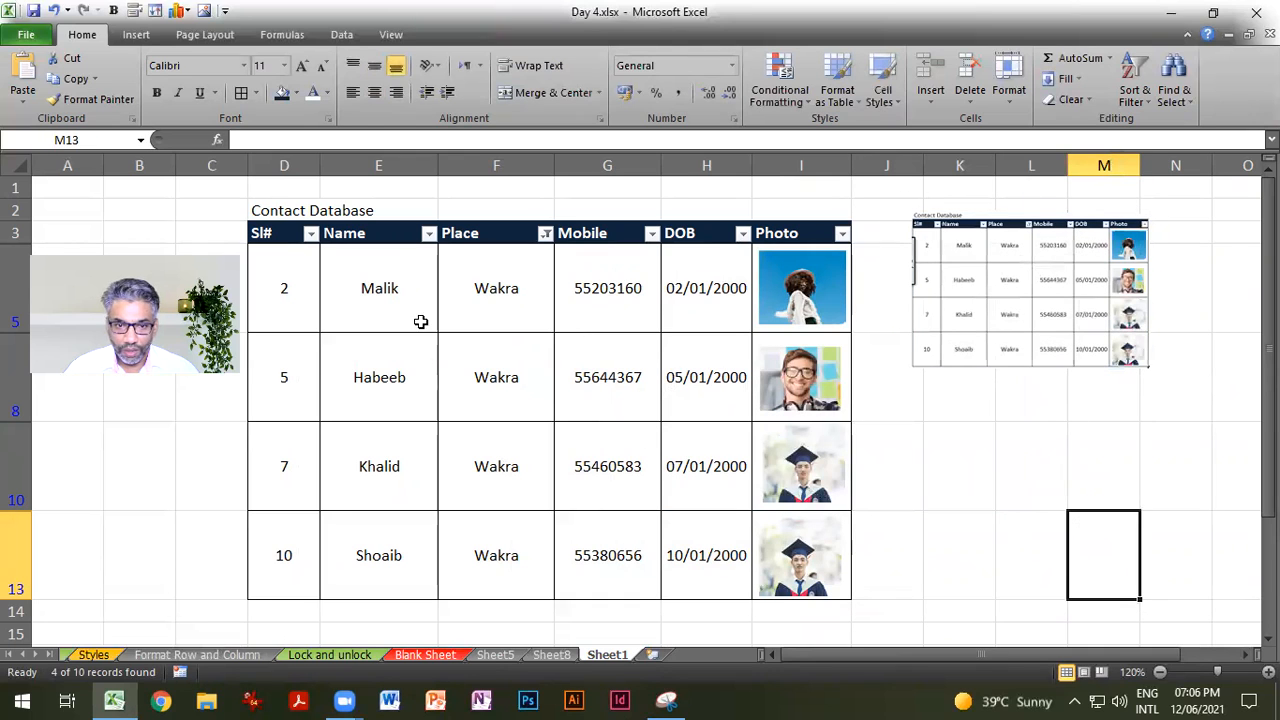
Step: Filter the Place column to show only the Alkhor records
left_click(545, 234)
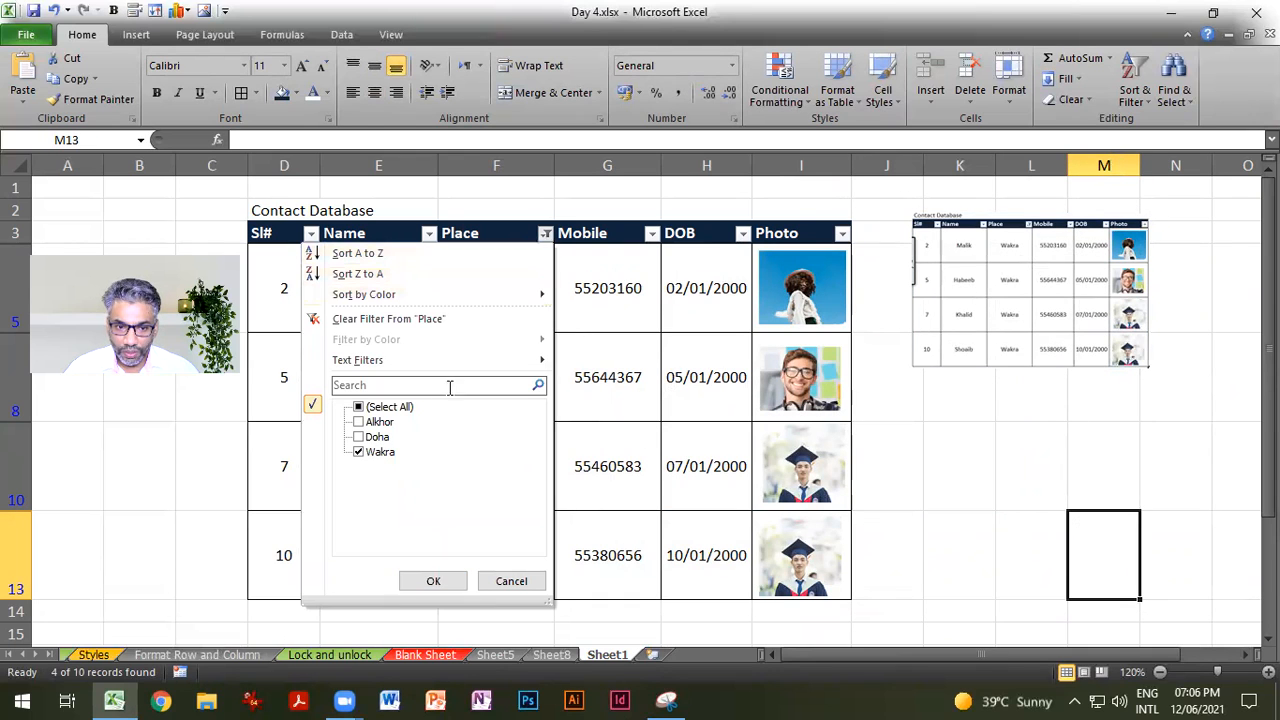
left_click(358, 422)
left_click(358, 452)
left_click(433, 581)
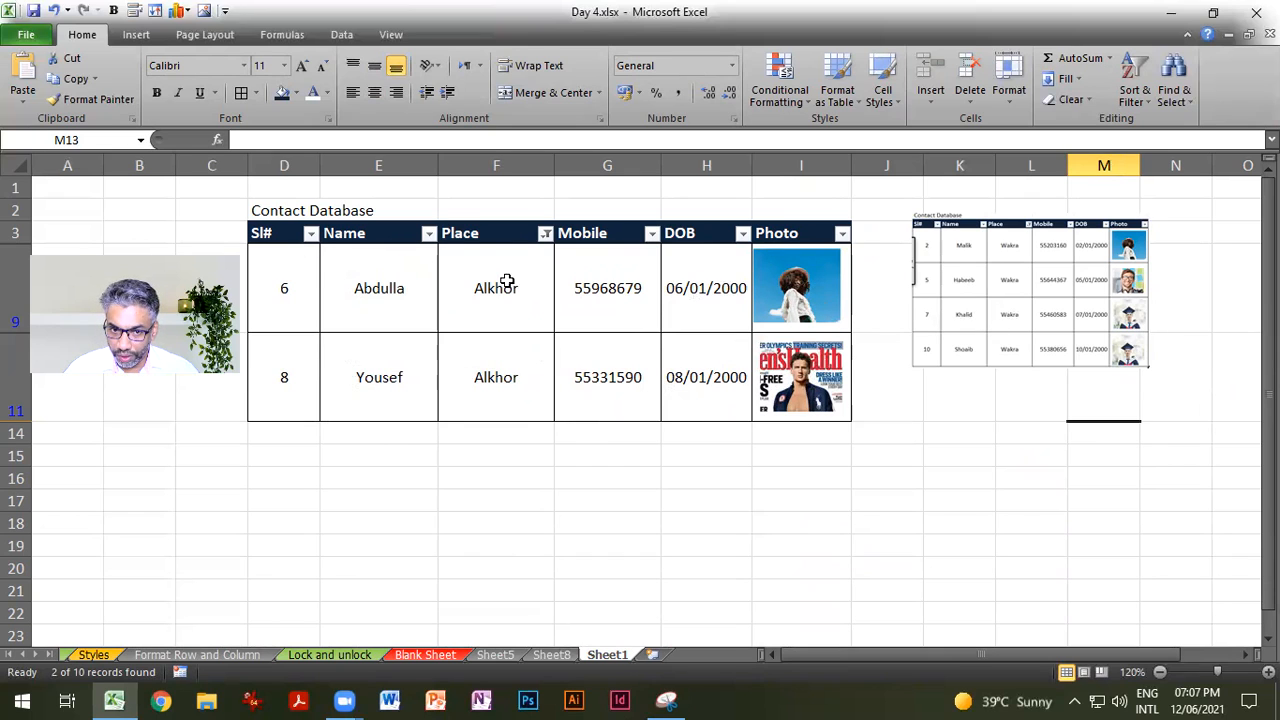
Step: Change the Place column filter to show only the Doha records
left_click(545, 236)
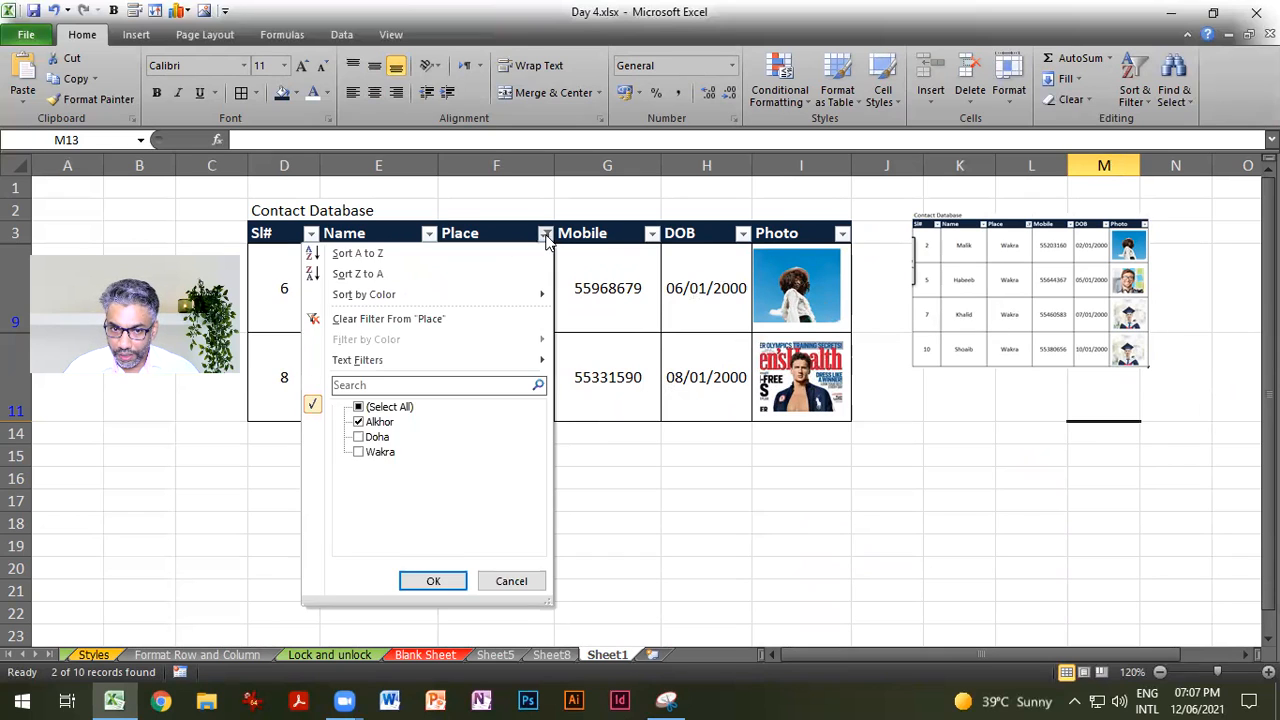
left_click(357, 408)
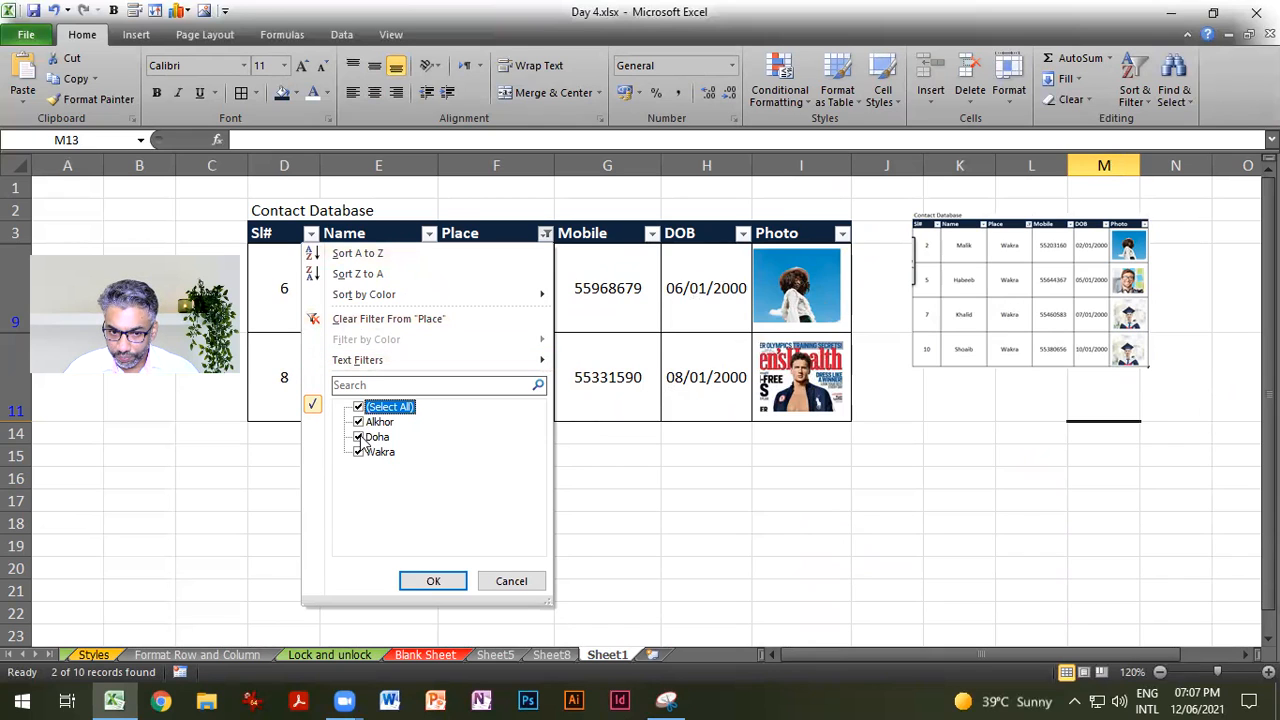
left_click(358, 408)
left_click(358, 437)
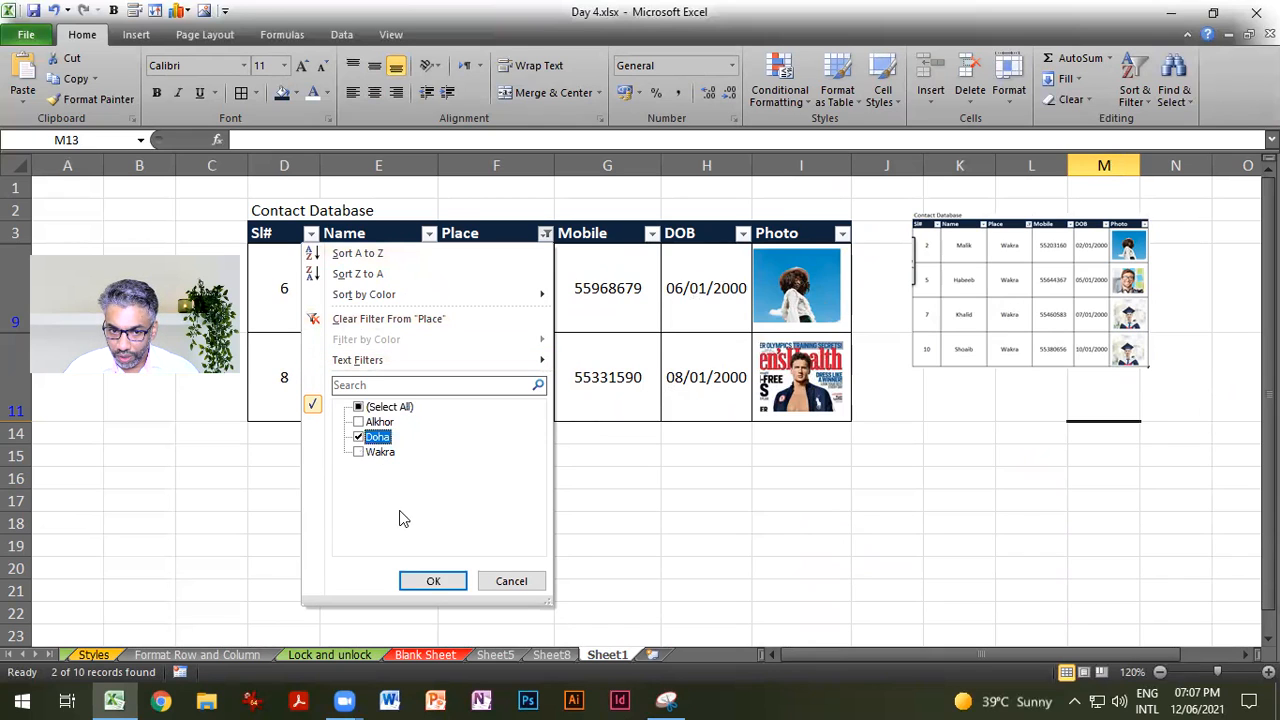
left_click(432, 581)
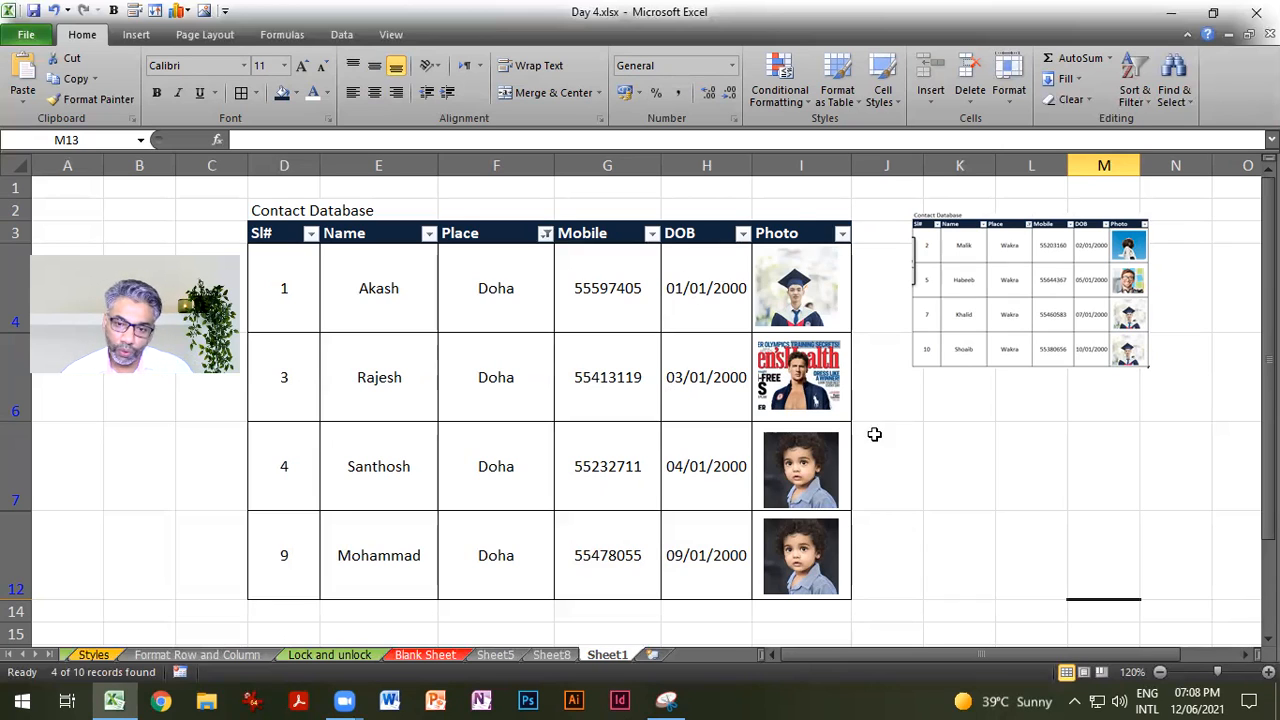
Step: Select the record 1 photo and show its picture formatting options
left_click(818, 316)
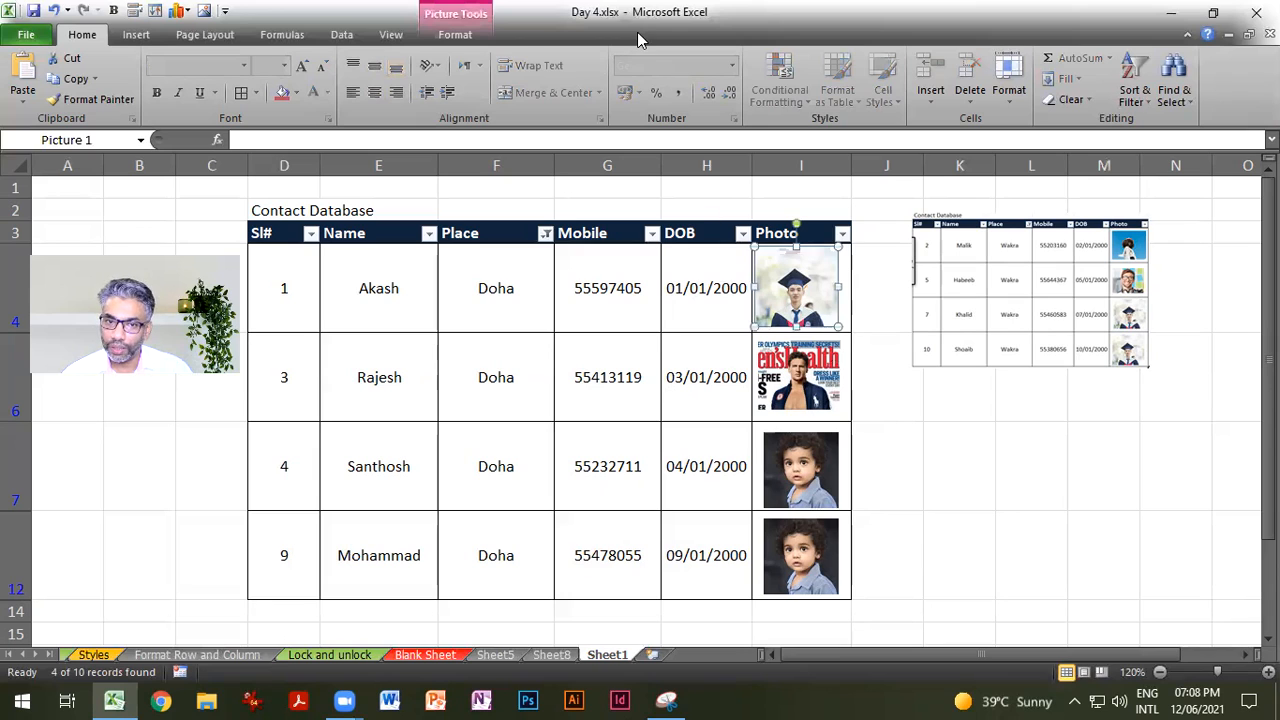
left_click(455, 34)
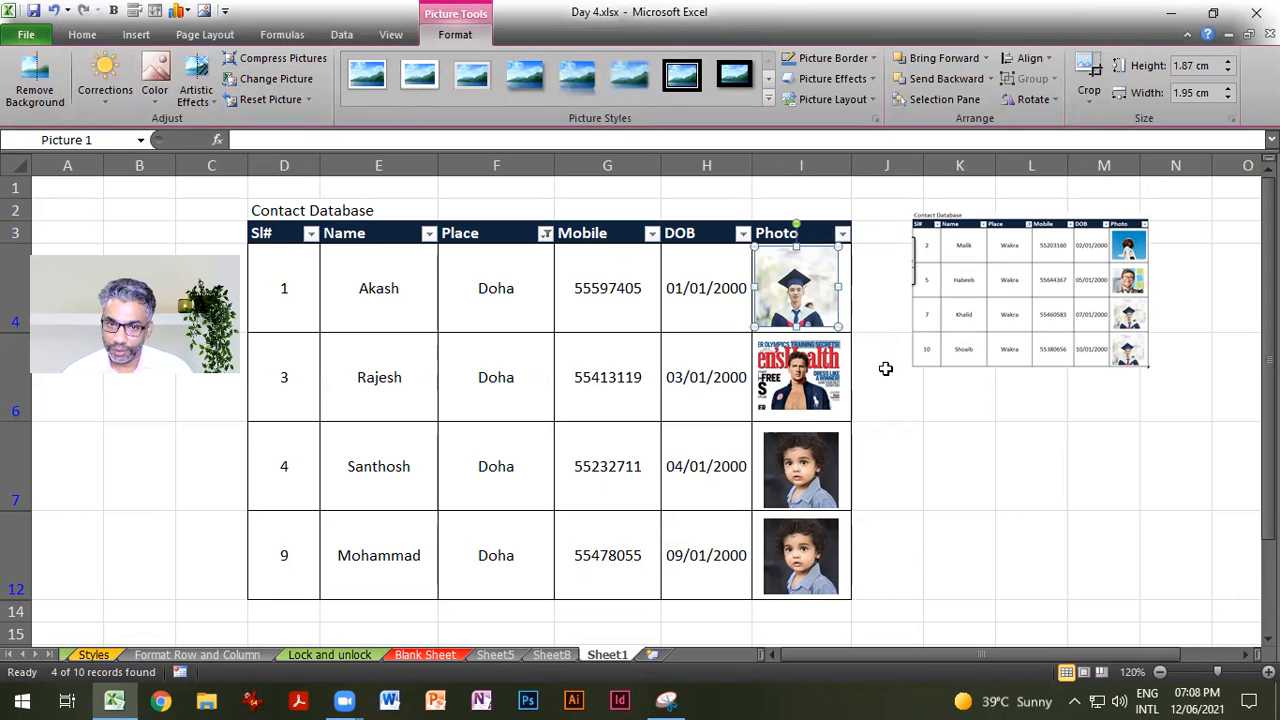
Step: Switch to Word and insert the graduate's photo from the pexels pictures folder into the blank document
left_click(390, 700)
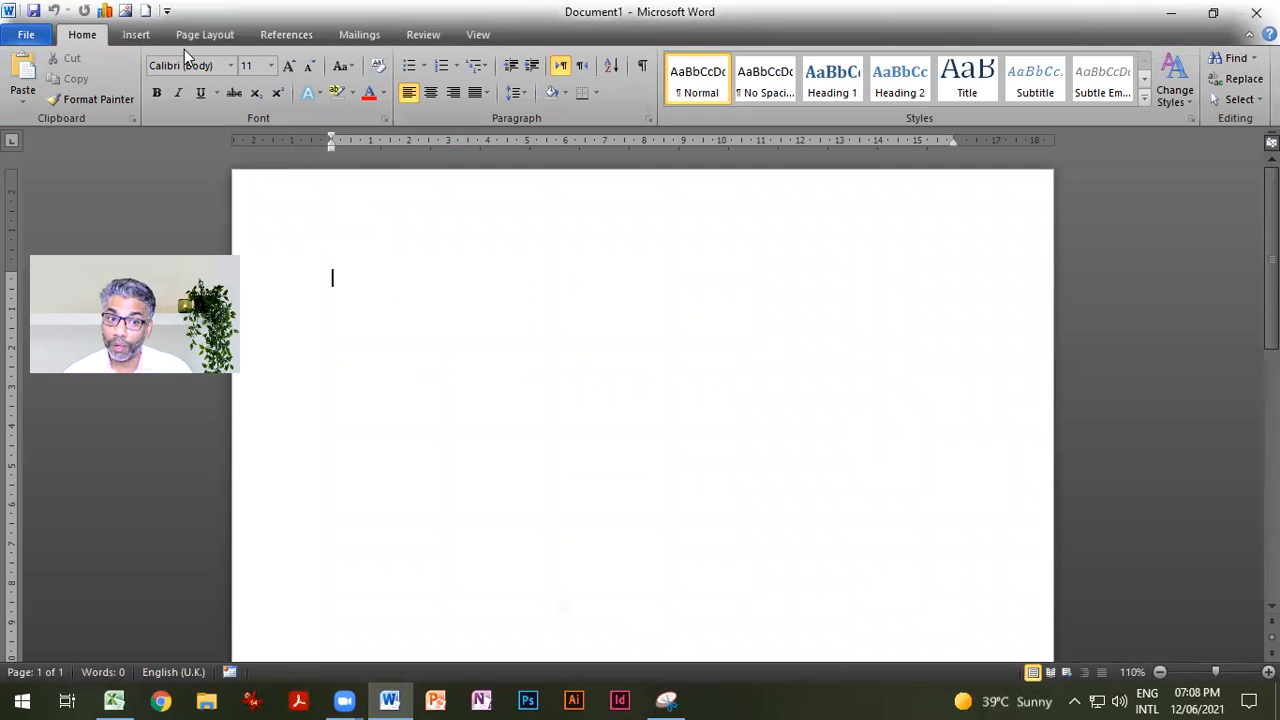
left_click(126, 11)
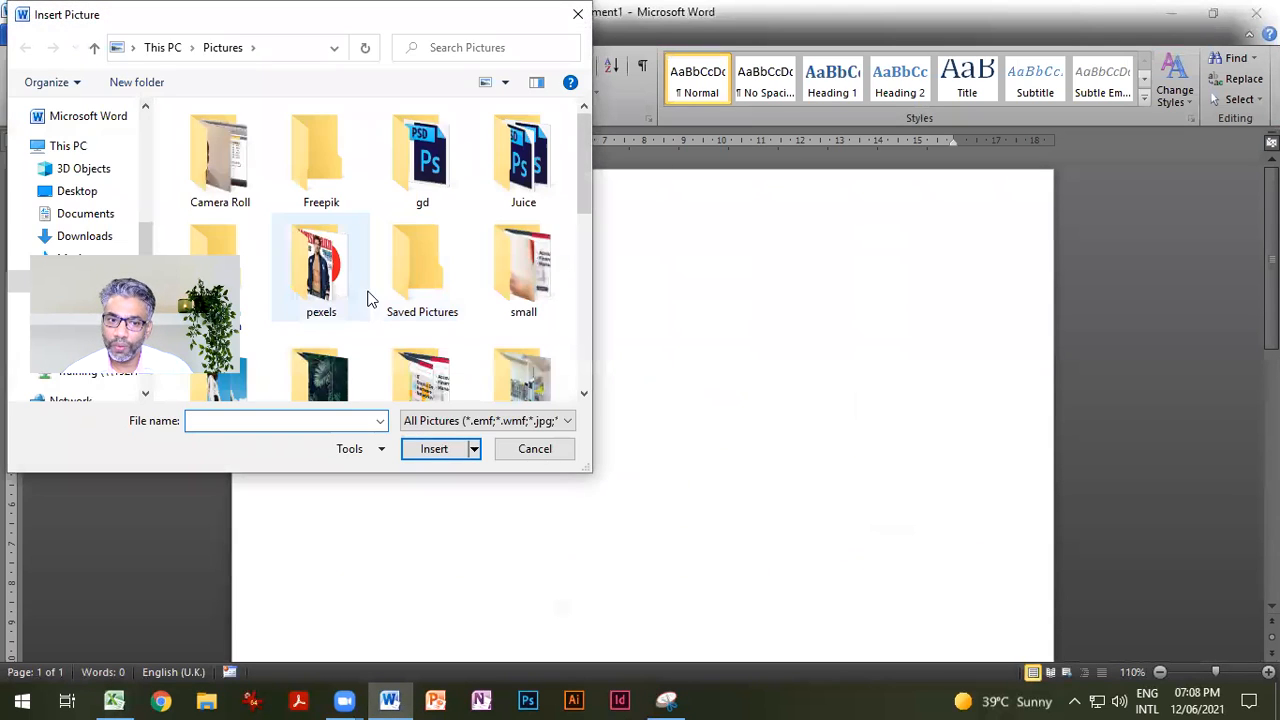
double_click(340, 282)
left_click(413, 285)
double_click(413, 285)
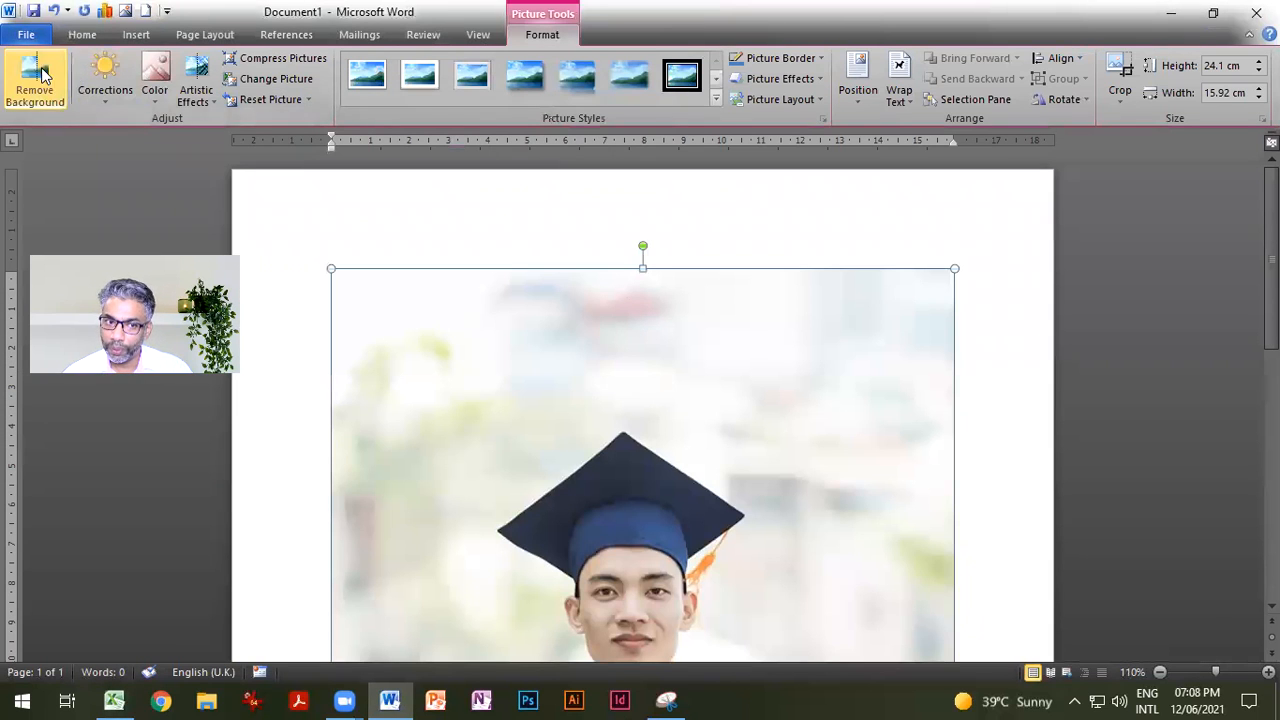
Step: Shrink the graduate photo to about 14.4 cm high by 9.5 cm wide and try to move it across the page
left_click_drag(956, 268, 788, 570)
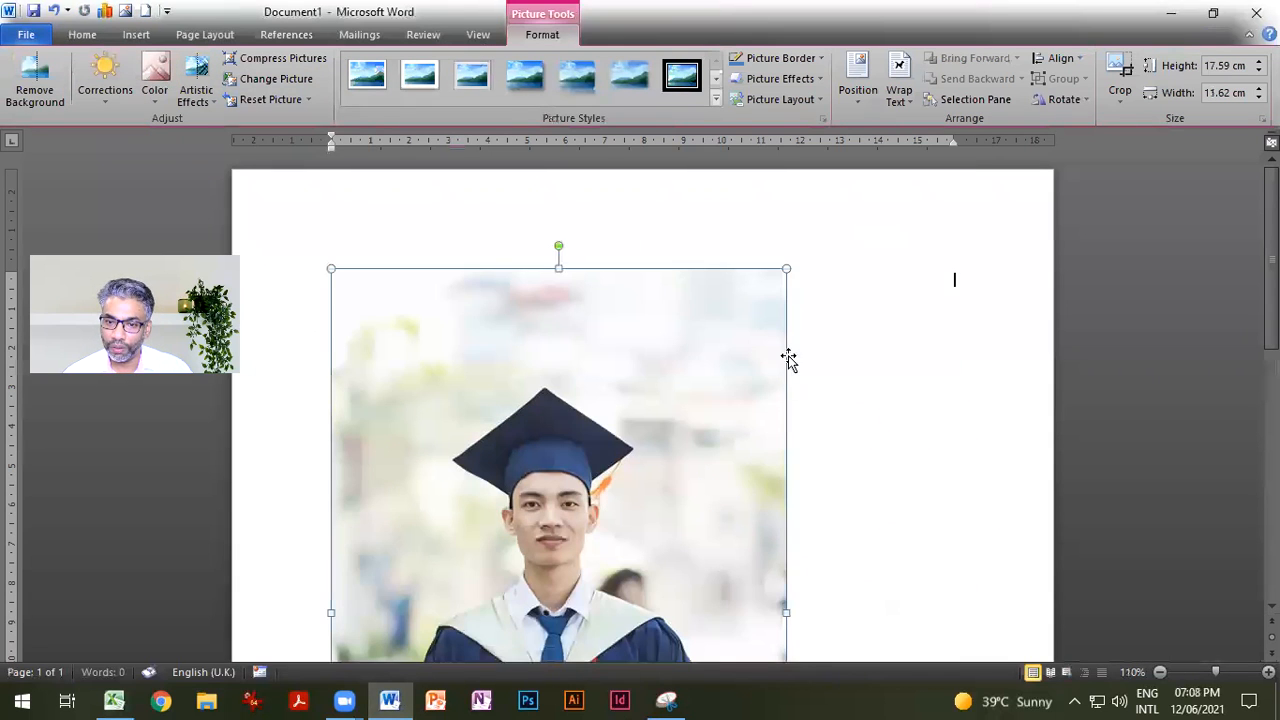
left_click_drag(786, 270, 701, 517)
left_click_drag(602, 558, 656, 558)
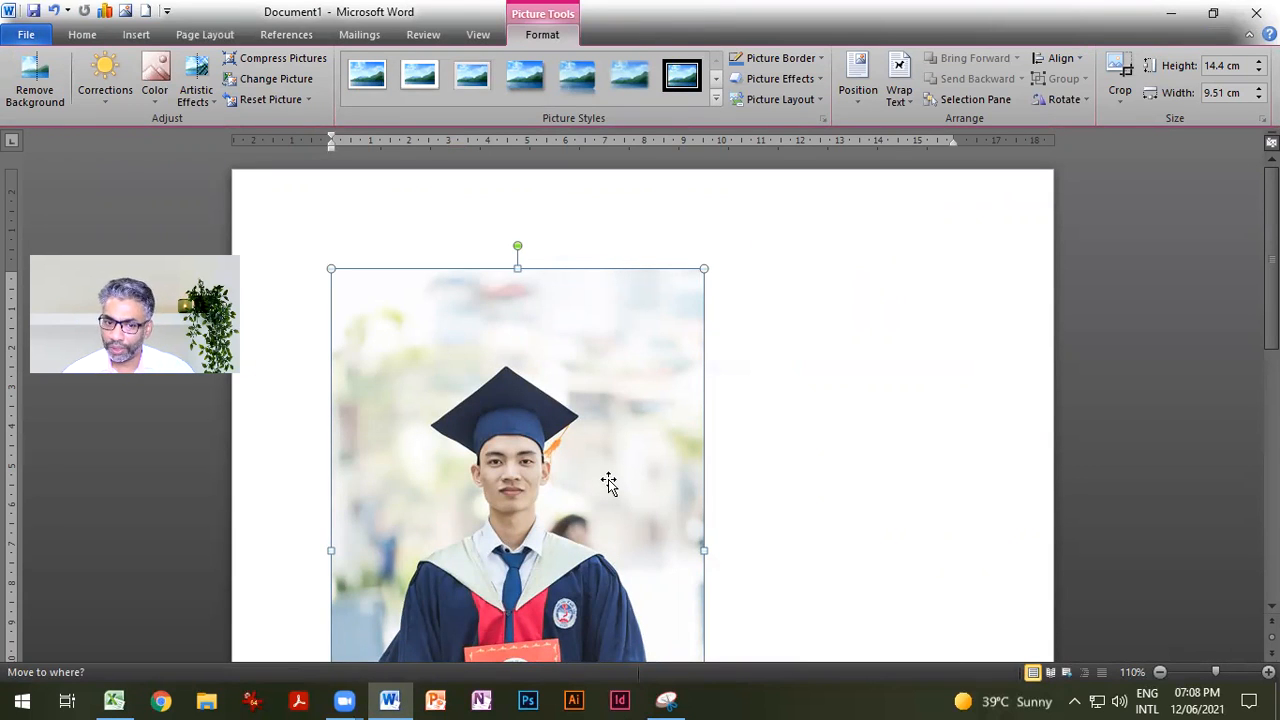
Step: Switch to InDesign and open the recent document The Gardener.indd
left_click(620, 700)
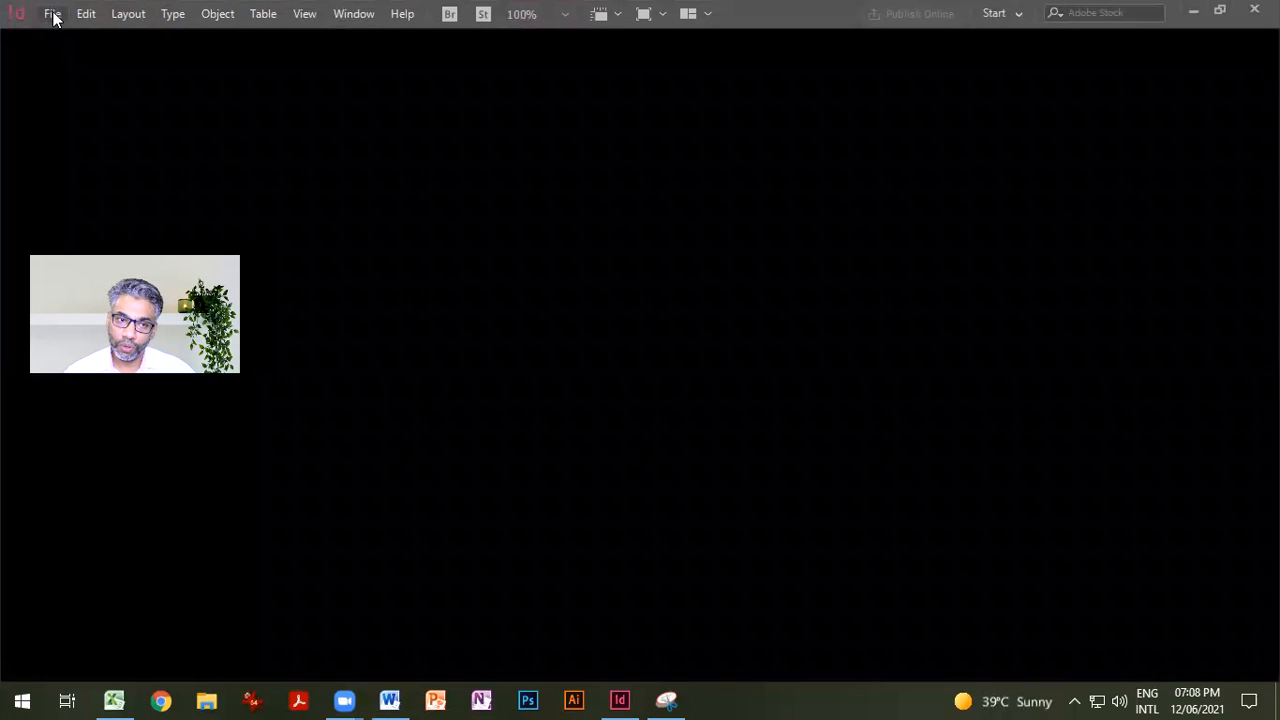
left_click(53, 14)
mouse_move(108, 100)
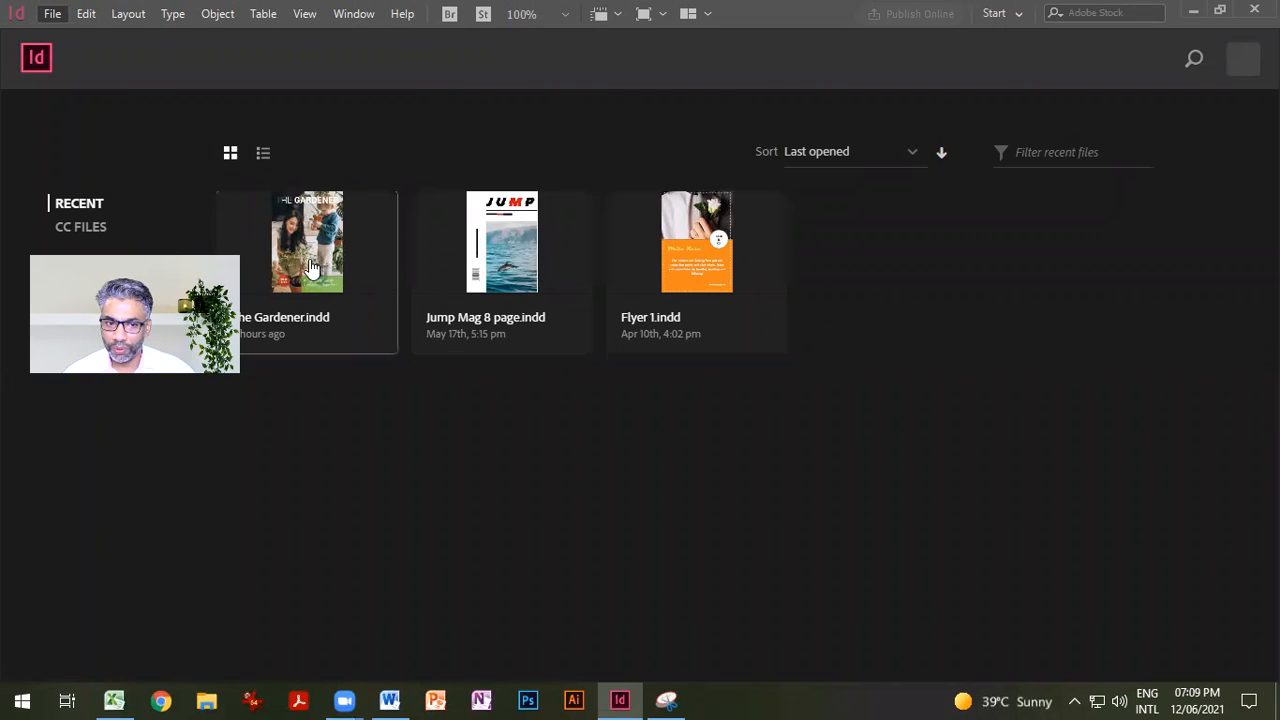
left_click(400, 276)
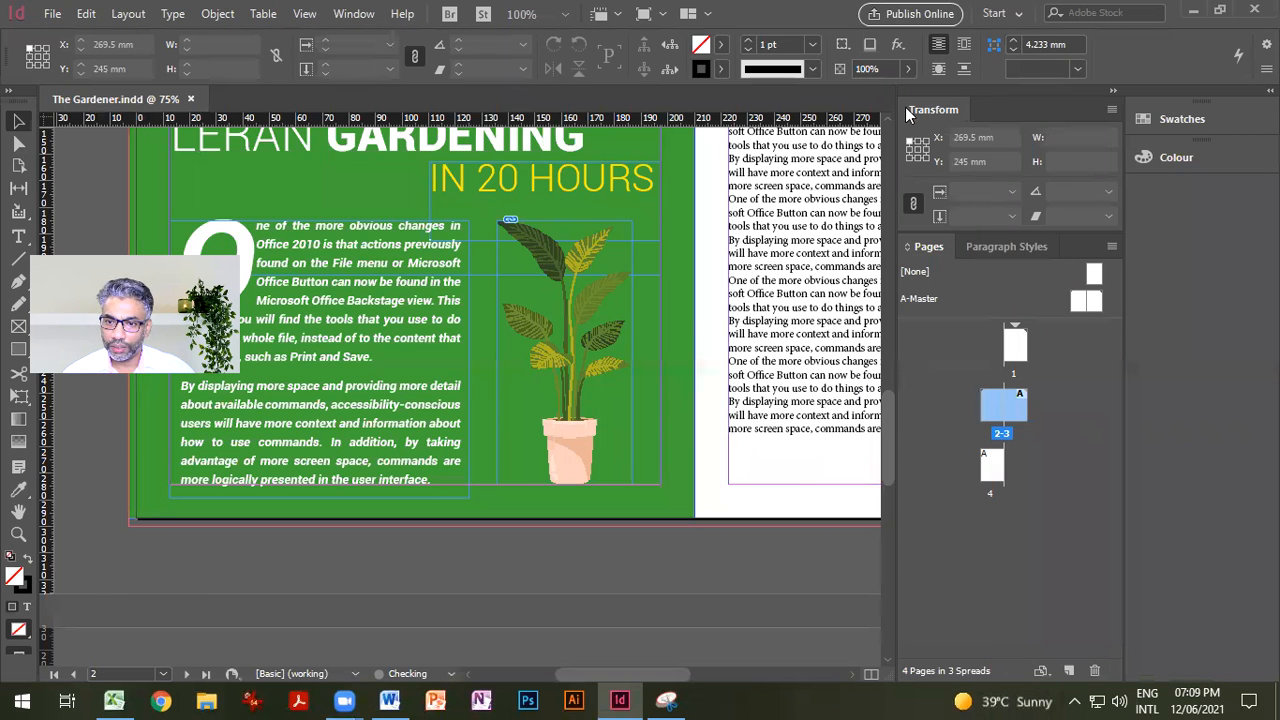
Step: Examine how pictures and text are laid out on the magazine's cover and inside spread
scroll(866, 186, "up", 6)
scroll(708, 282, "up", 6)
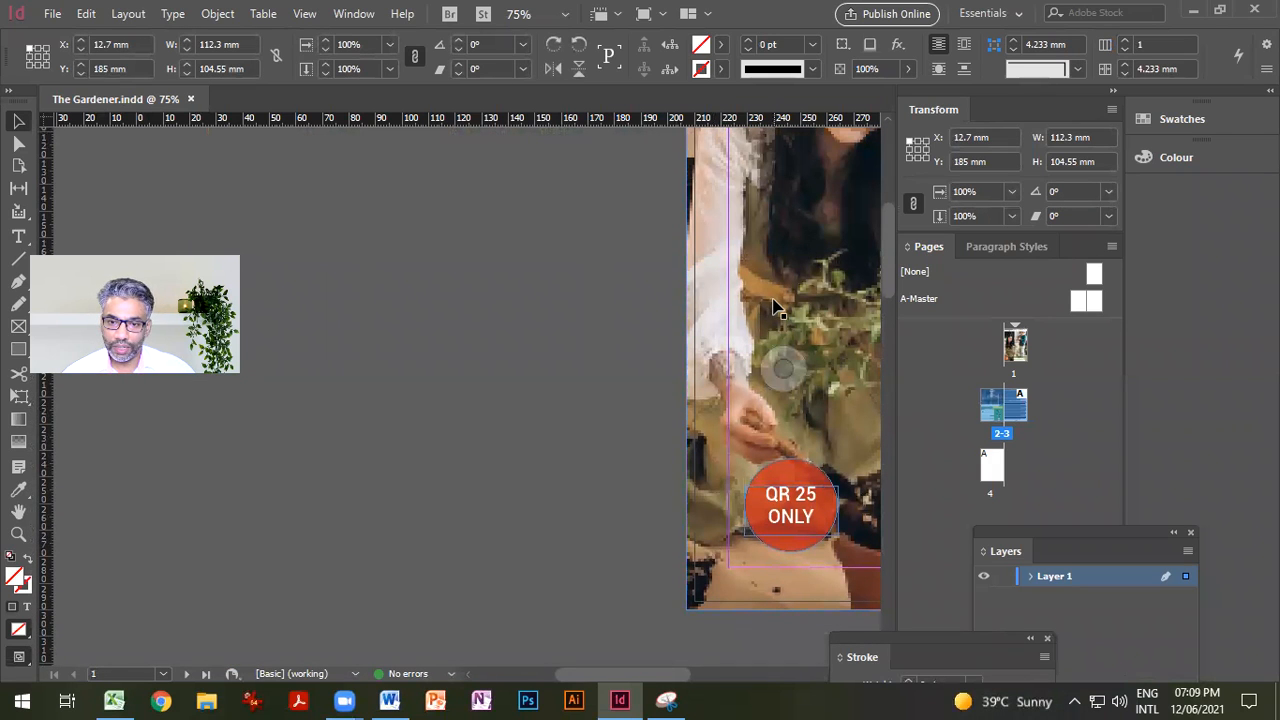
key("space")
left_click_drag(767, 319, 396, 374)
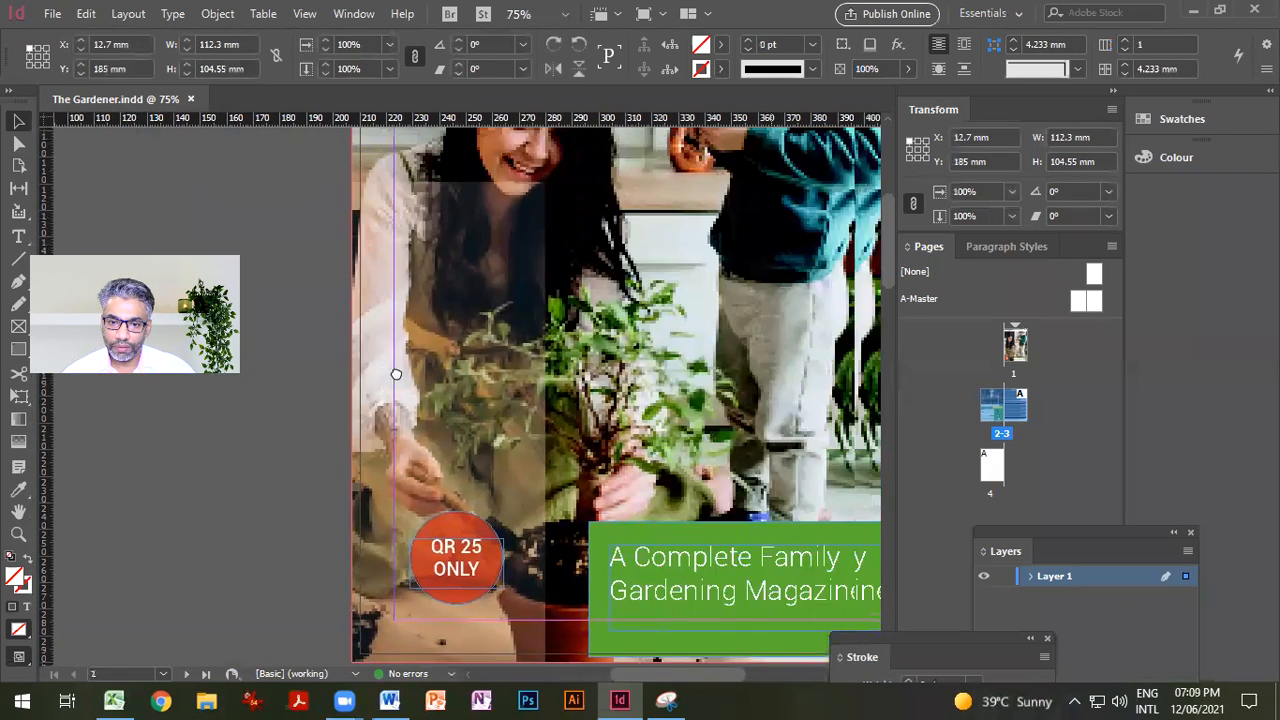
key("ctrl+minus")
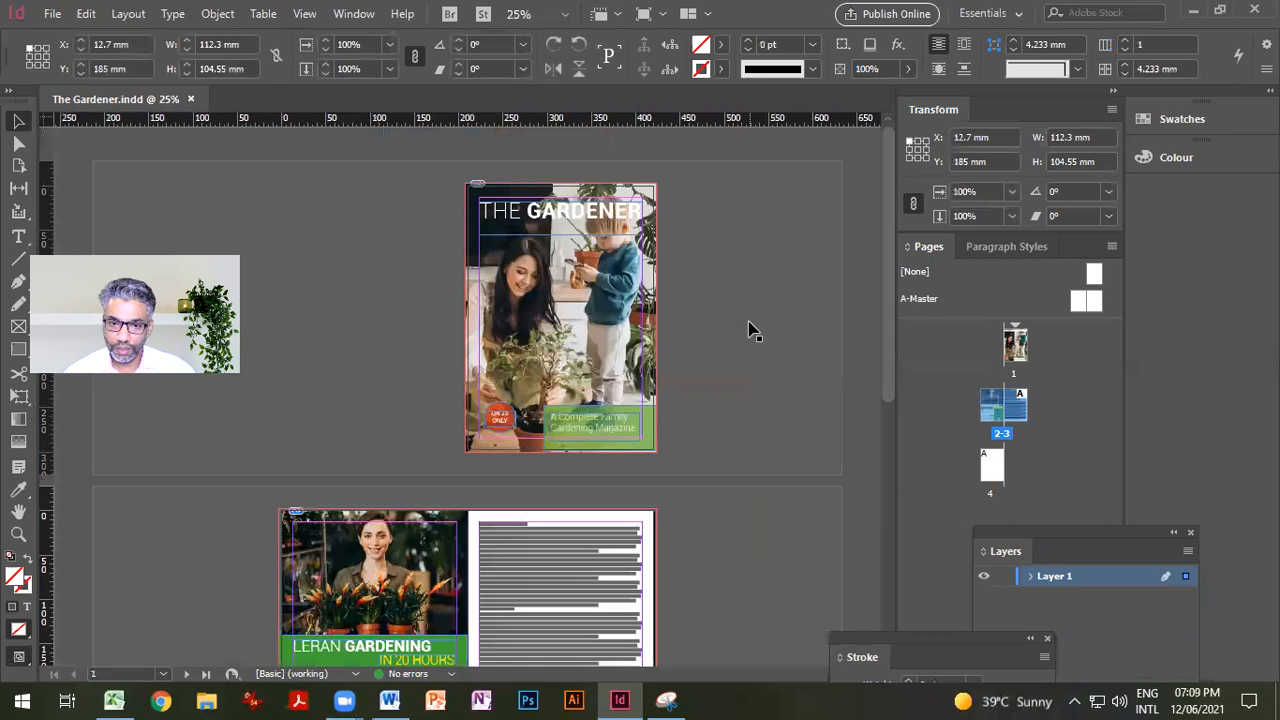
left_click(560, 560)
scroll(690, 556, "down", 3)
scroll(400, 576, "up", 4)
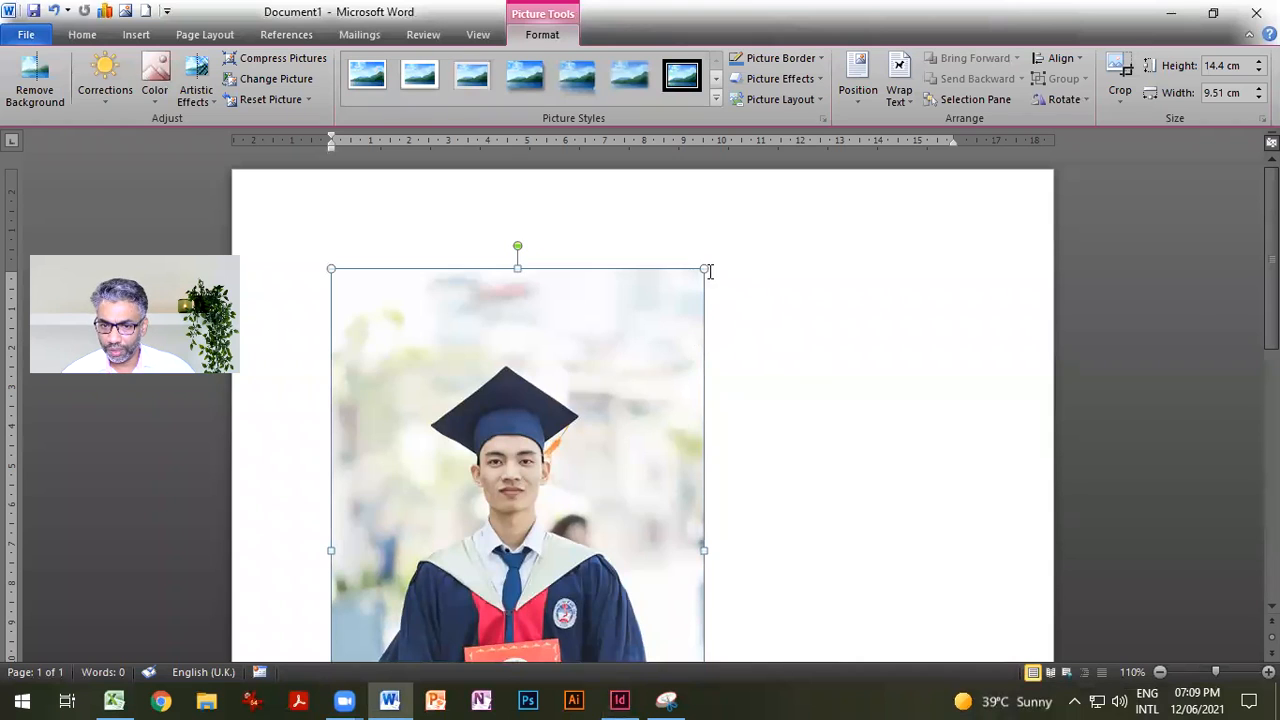
Step: In Word, shrink the graduate photo to about 11.4 cm high by 7.6 cm wide, and return to the Excel workbook
left_click_drag(705, 268, 628, 385)
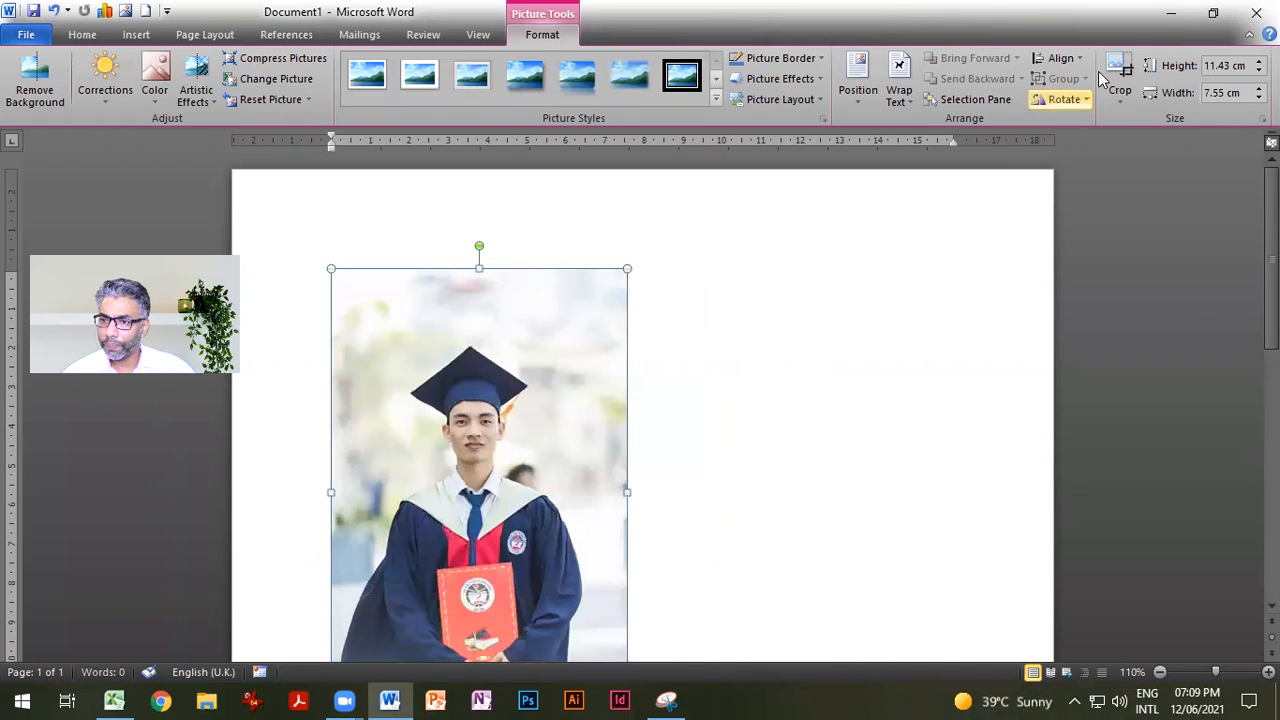
left_click(1170, 13)
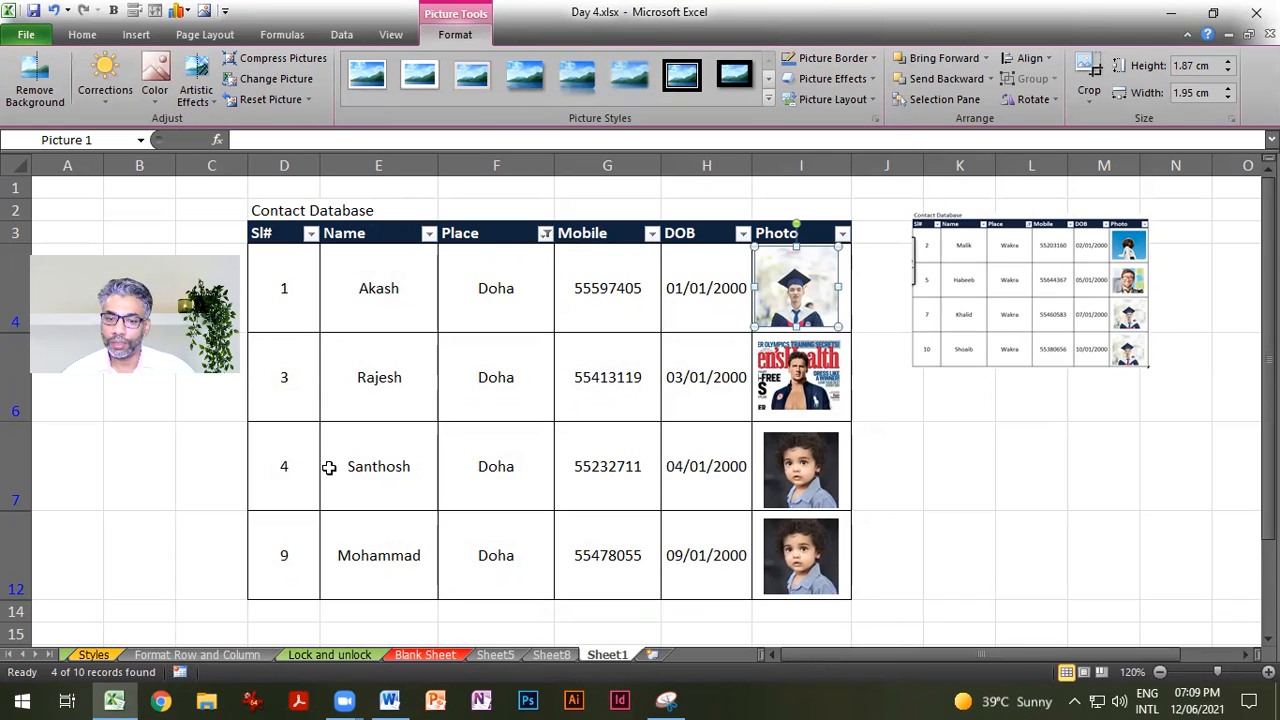
left_click(981, 466)
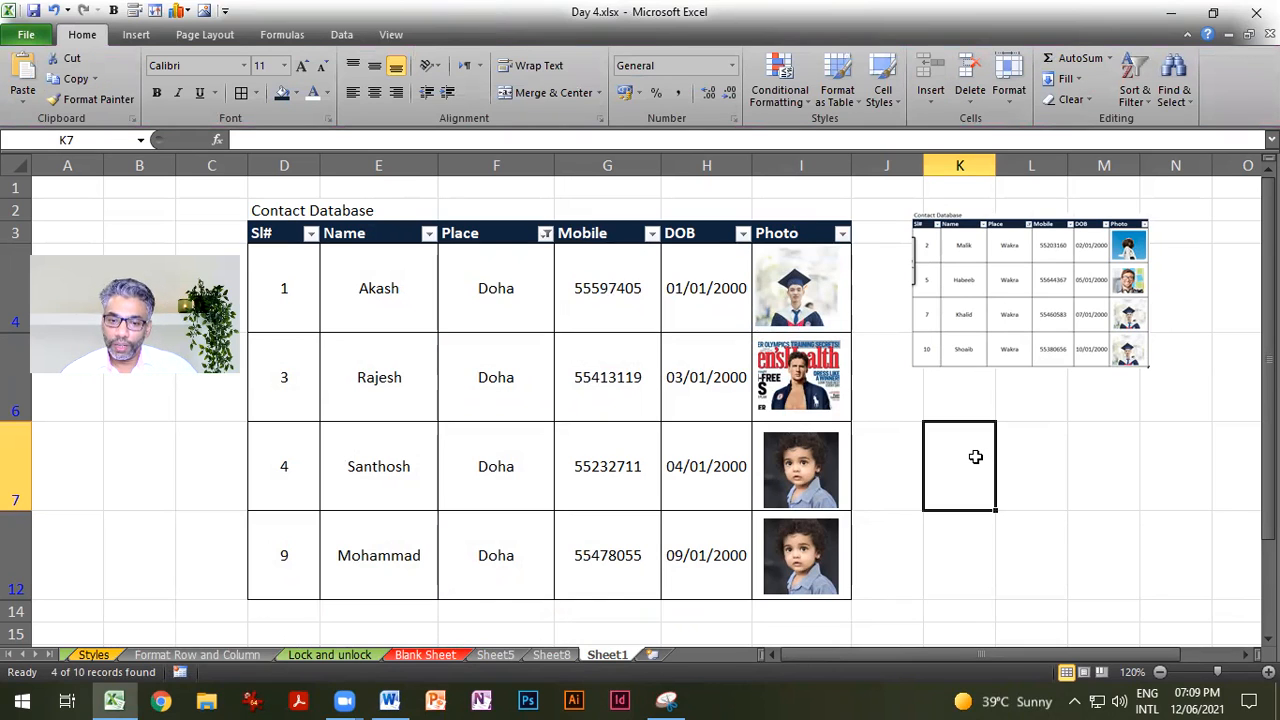
Step: Rename the contact table's worksheet from Sheet1 to "Photo Data"
right_click(607, 656)
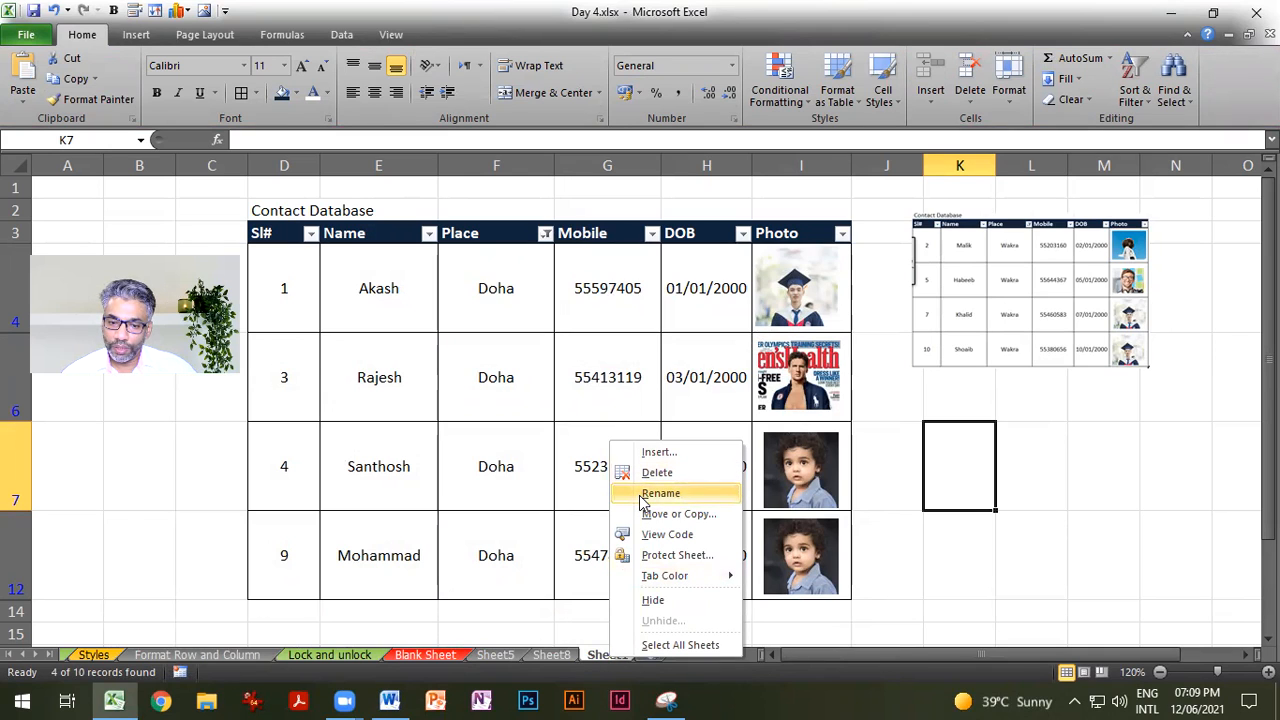
left_click(660, 493)
type("Photo DAta")
key("BackSpace")
key("BackSpace")
key("BackSpace")
type("ata")
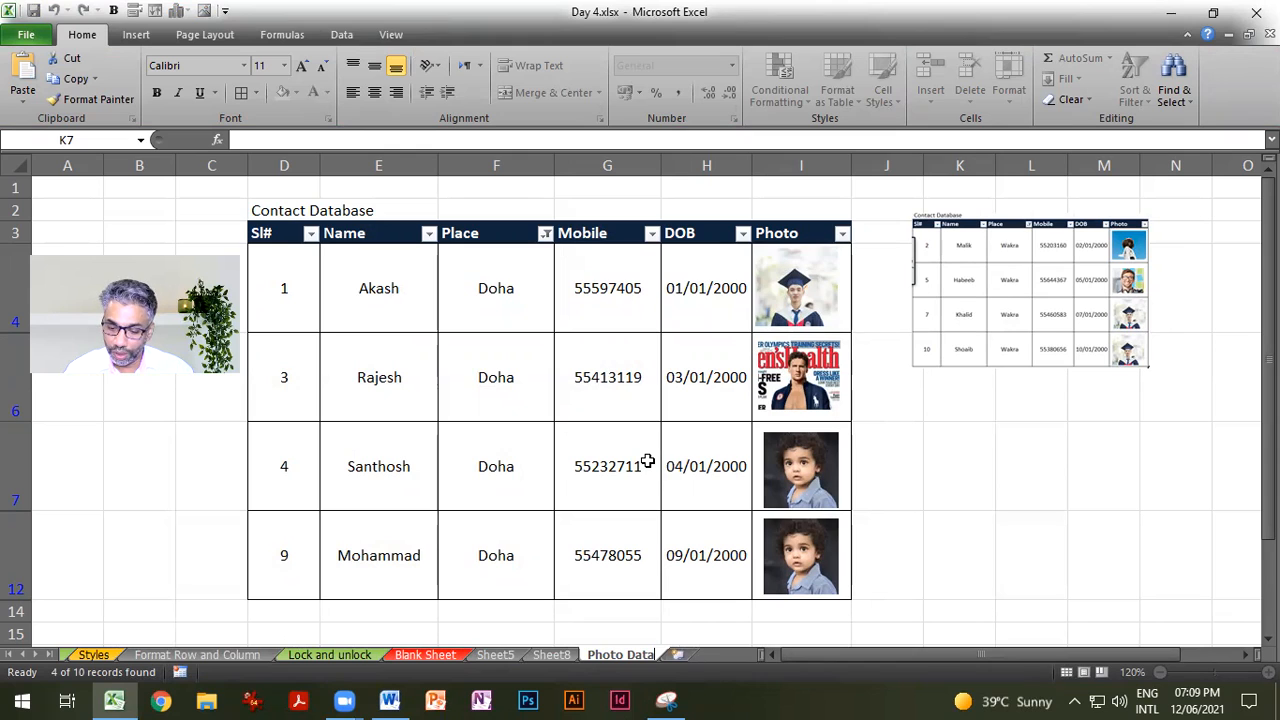
key("Return")
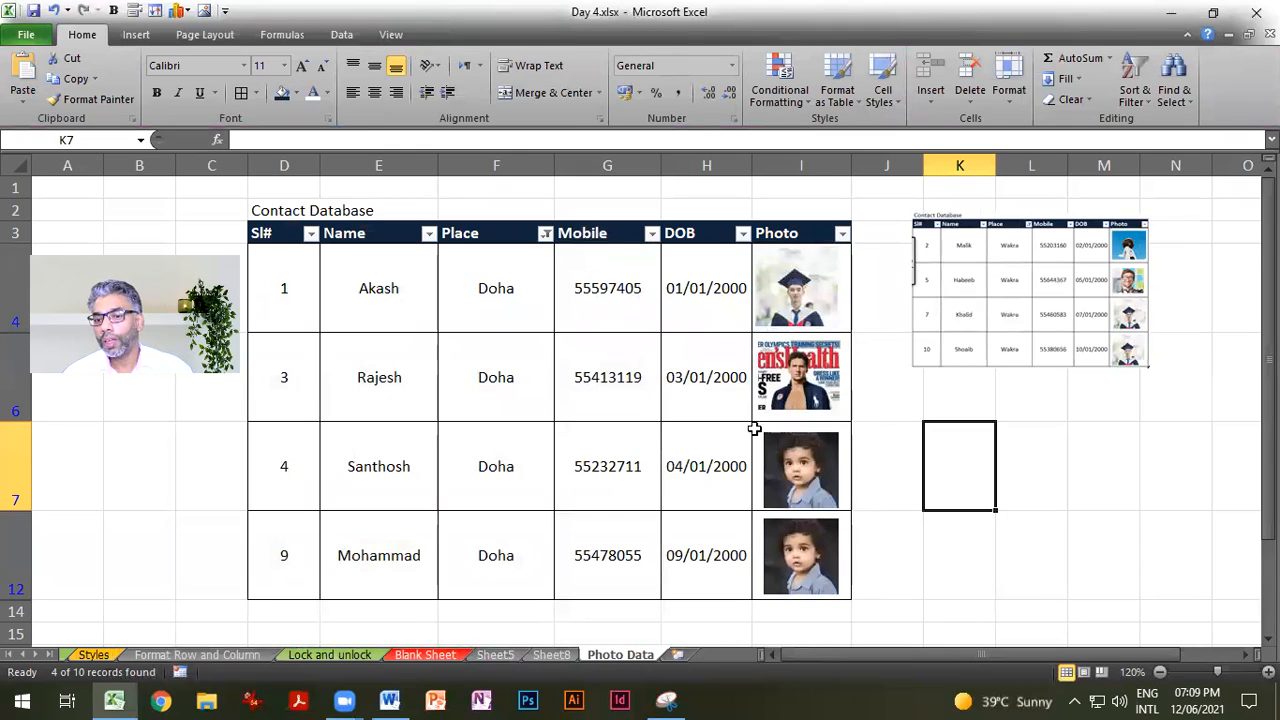
left_click(1072, 484)
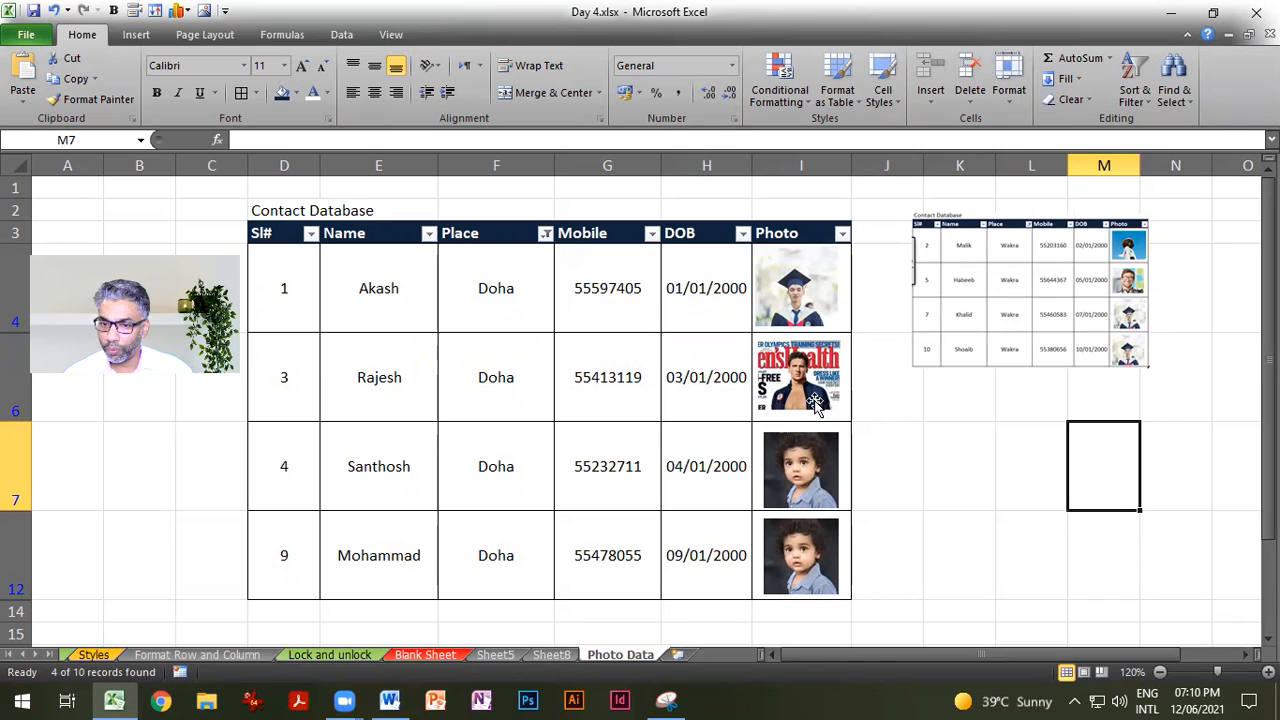
Step: Review the object positioning options in the Format Picture properties of the graduate photo in the table's first visible row
left_click(808, 305)
right_click(808, 302)
key("Escape")
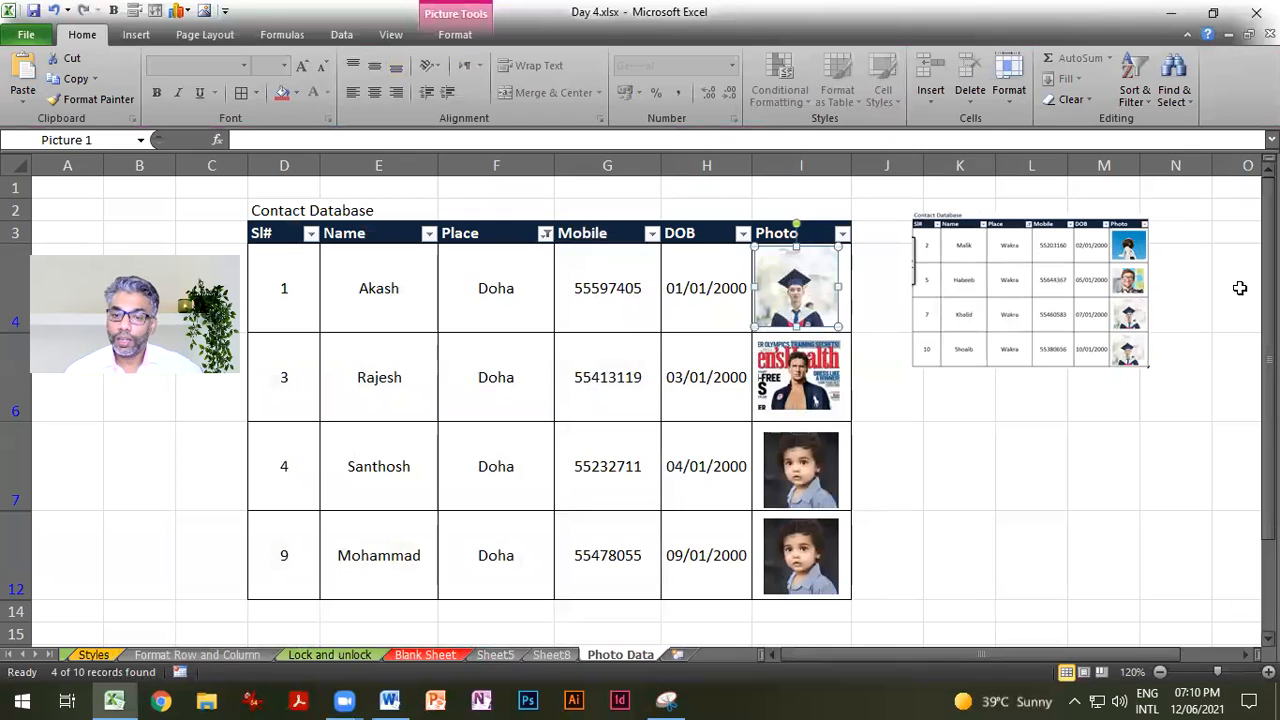
right_click(812, 316)
left_click(878, 546)
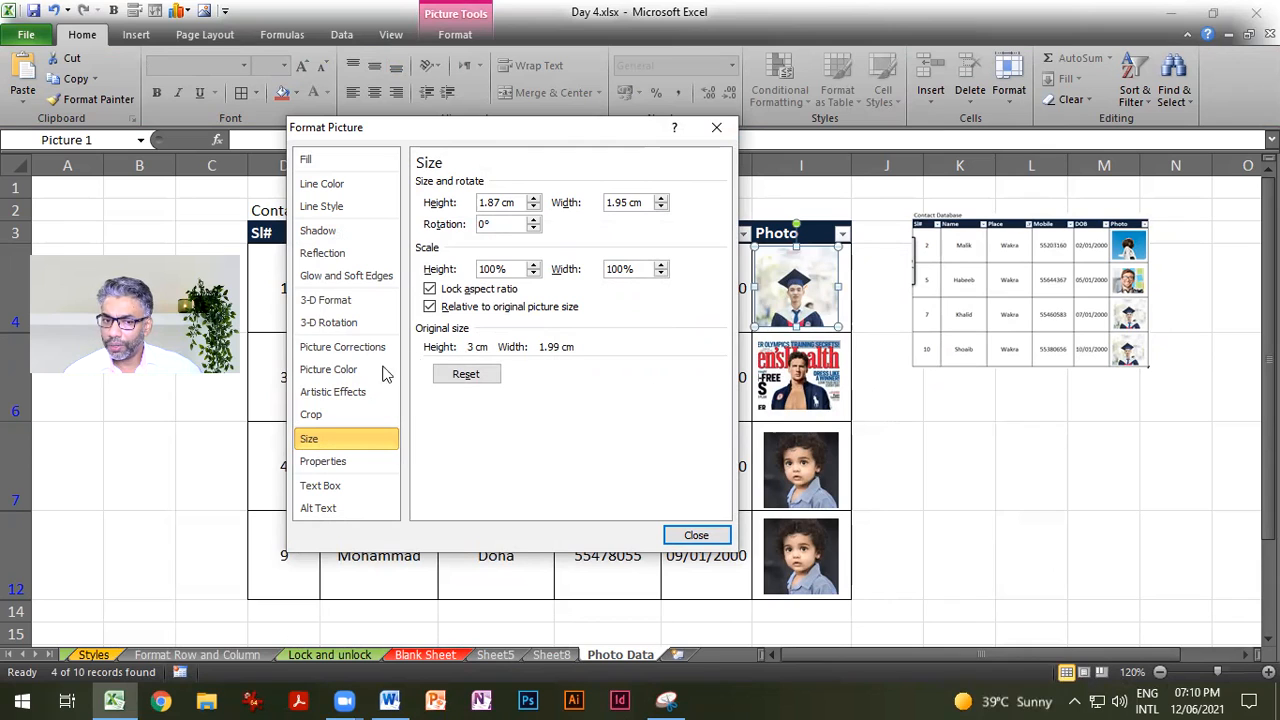
left_click(350, 463)
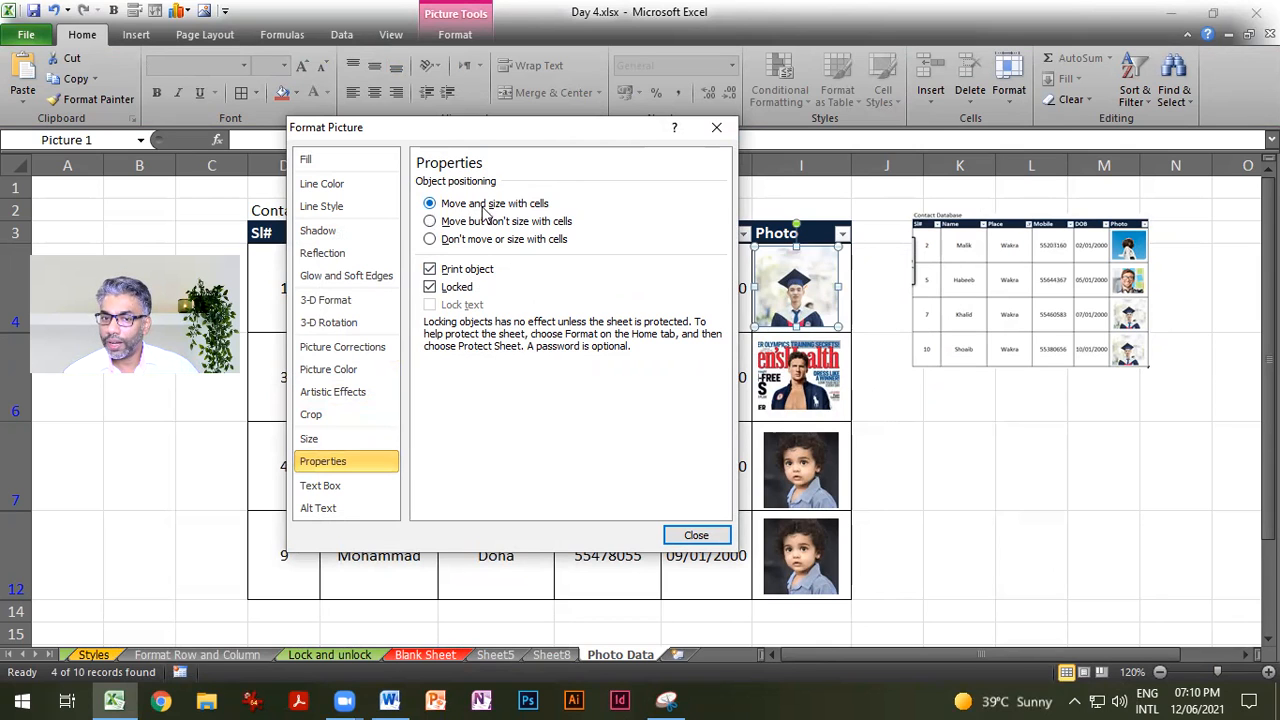
left_click(716, 127)
left_click(1074, 523)
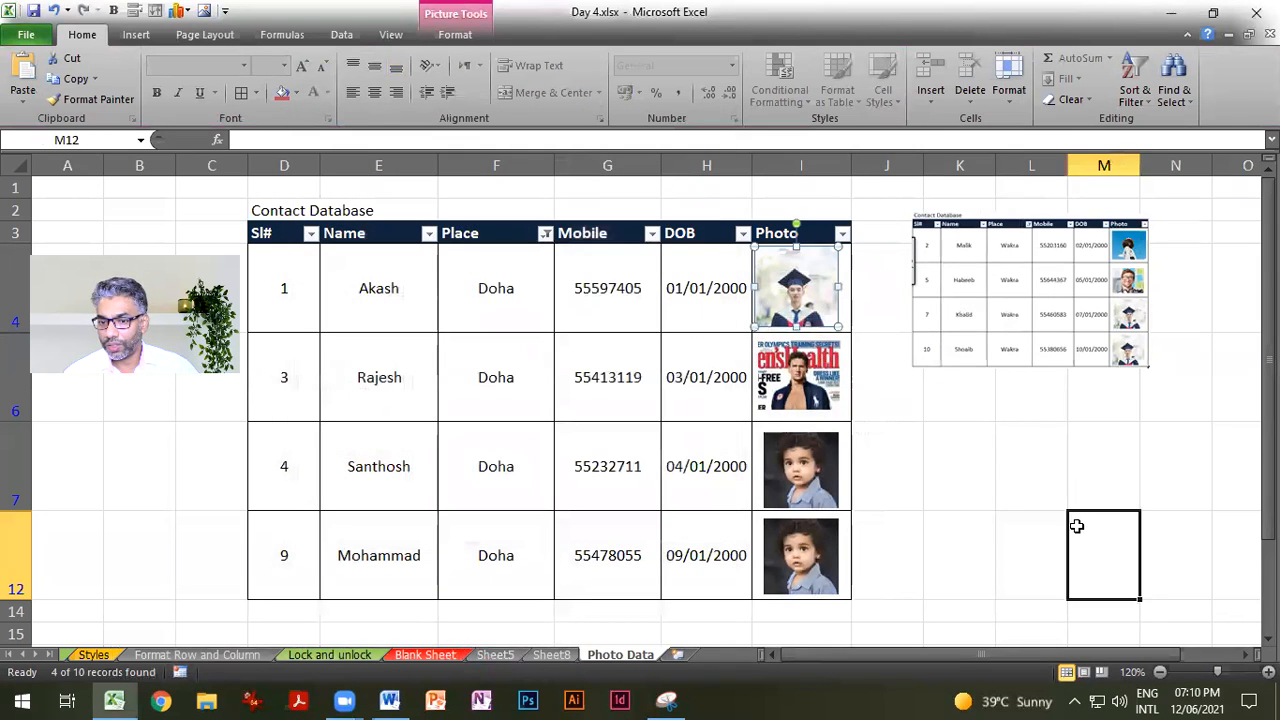
Step: Add a blank worksheet after Photo Data, and switch to Chrome to open freepik.com
left_click(677, 654)
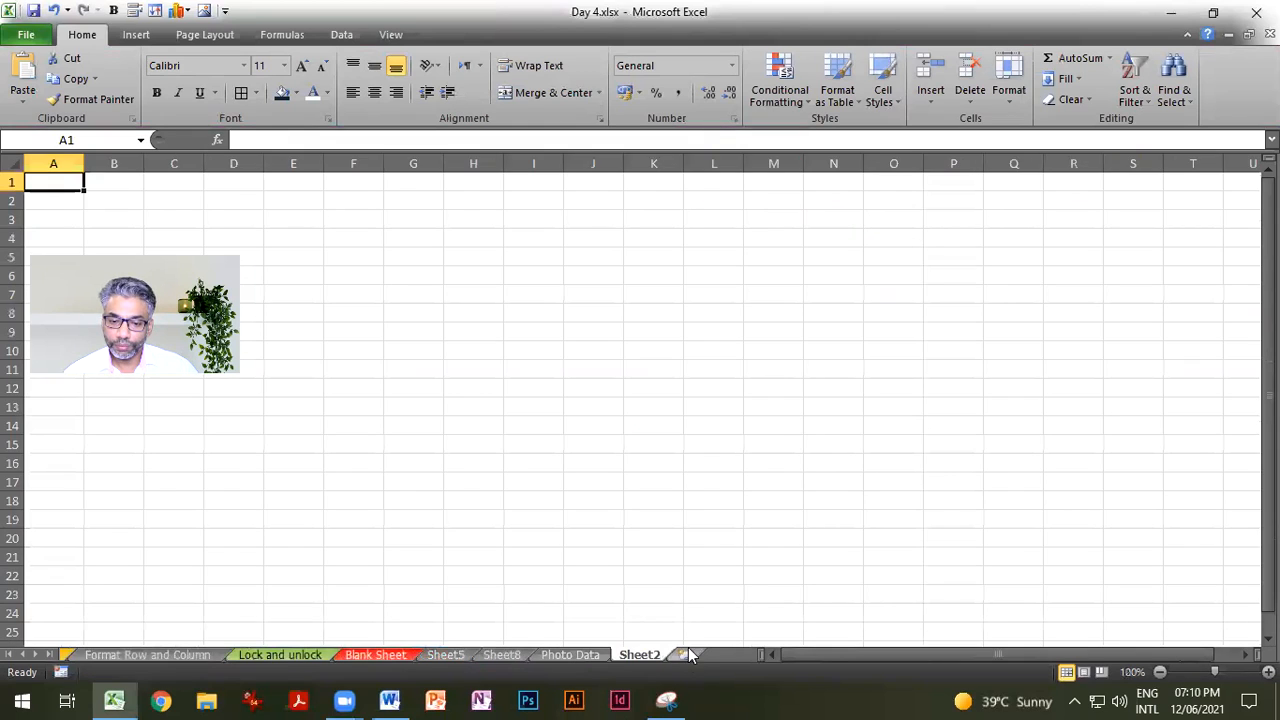
left_click(148, 36)
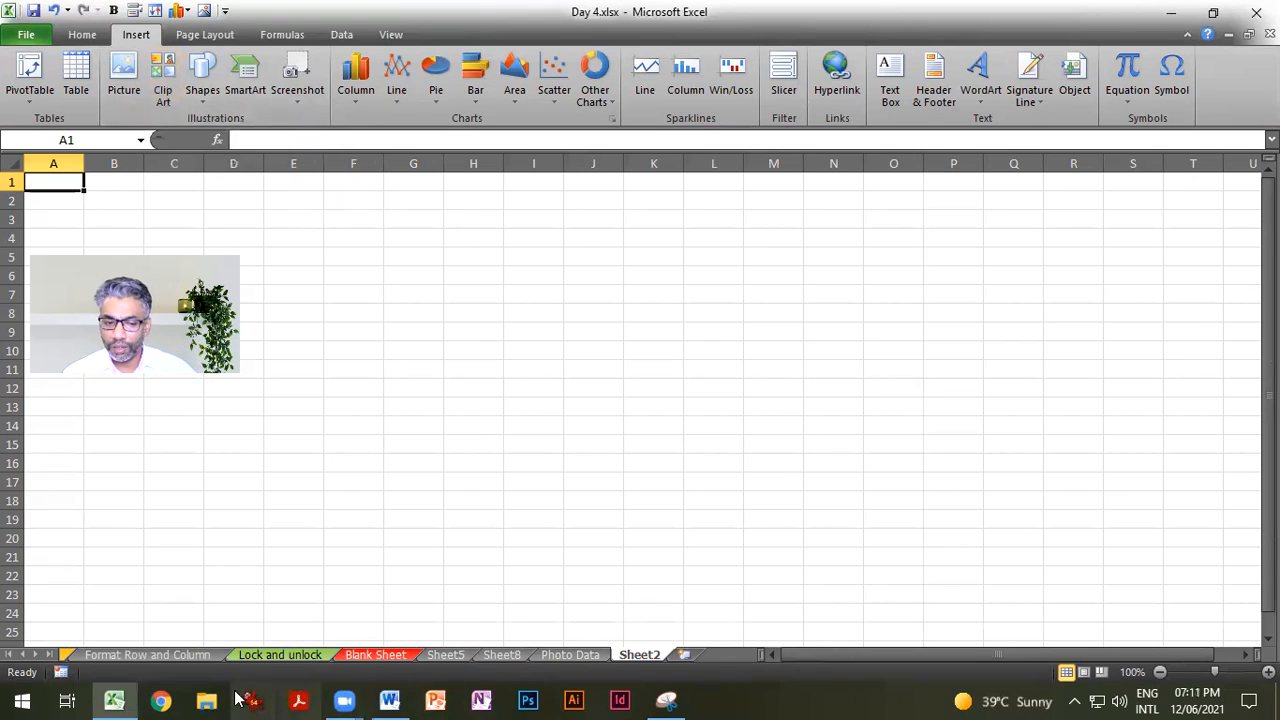
left_click(161, 701)
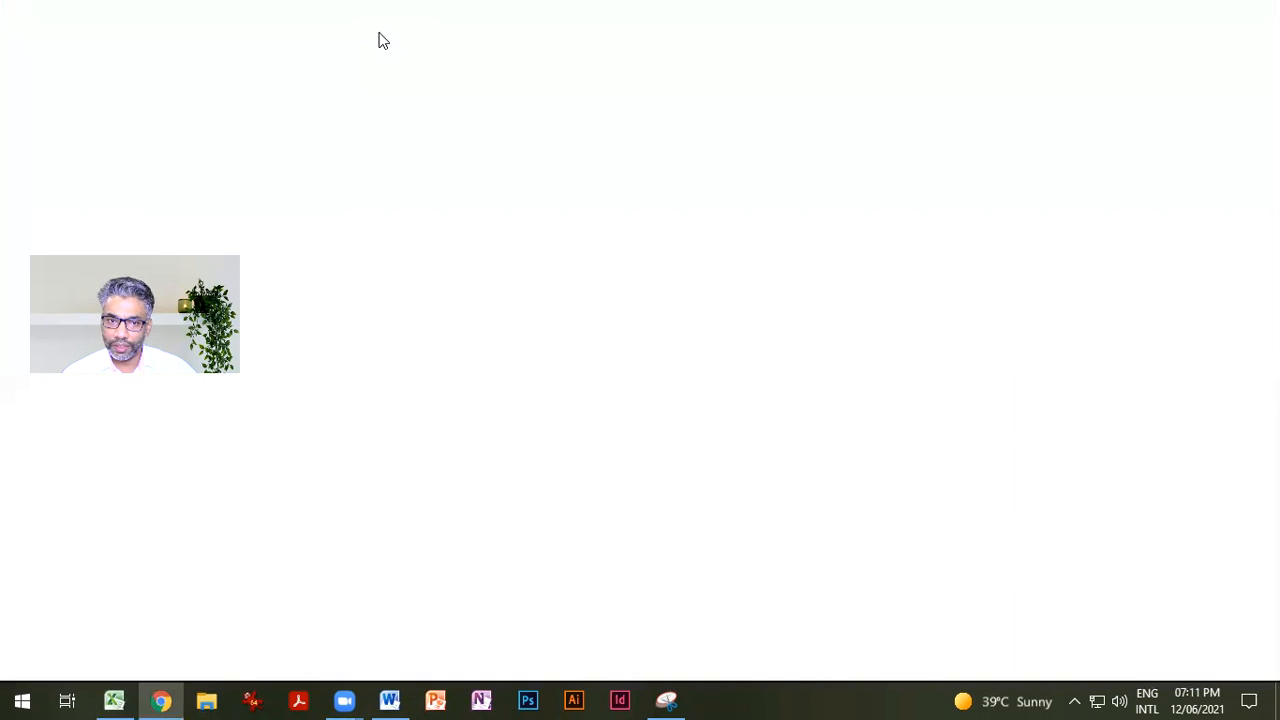
left_click(390, 50)
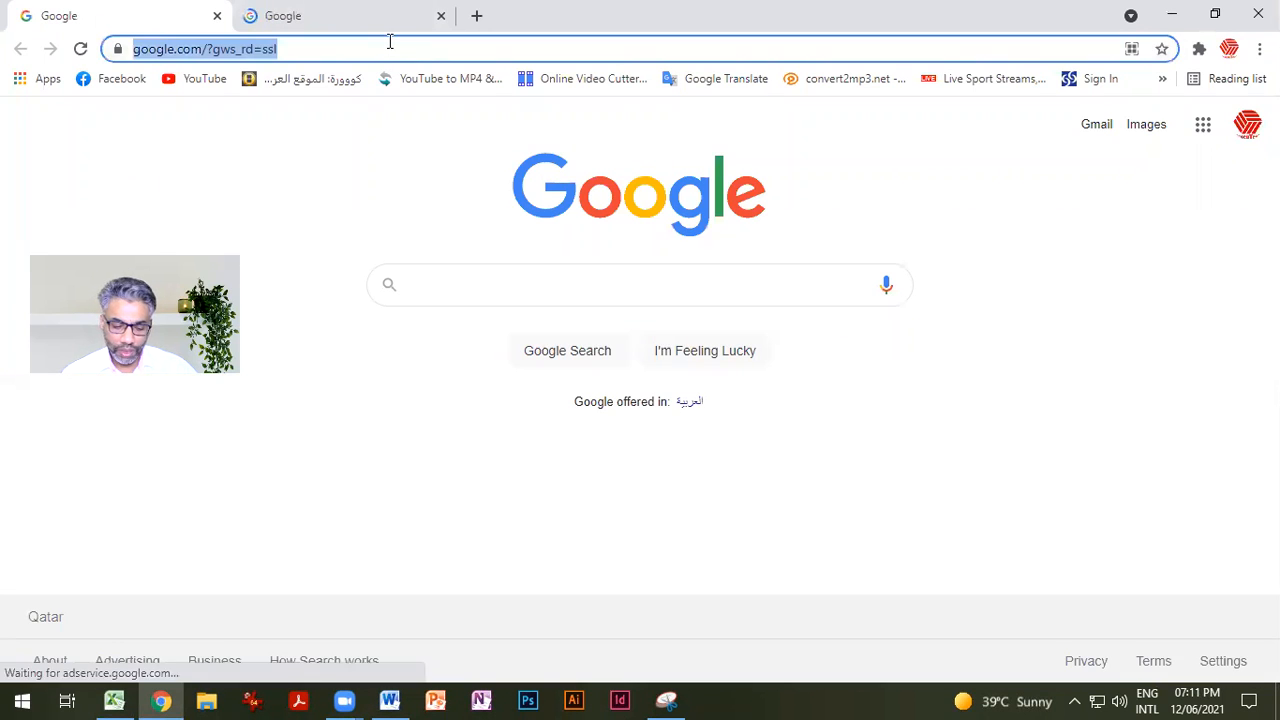
type("fr")
key("Return")
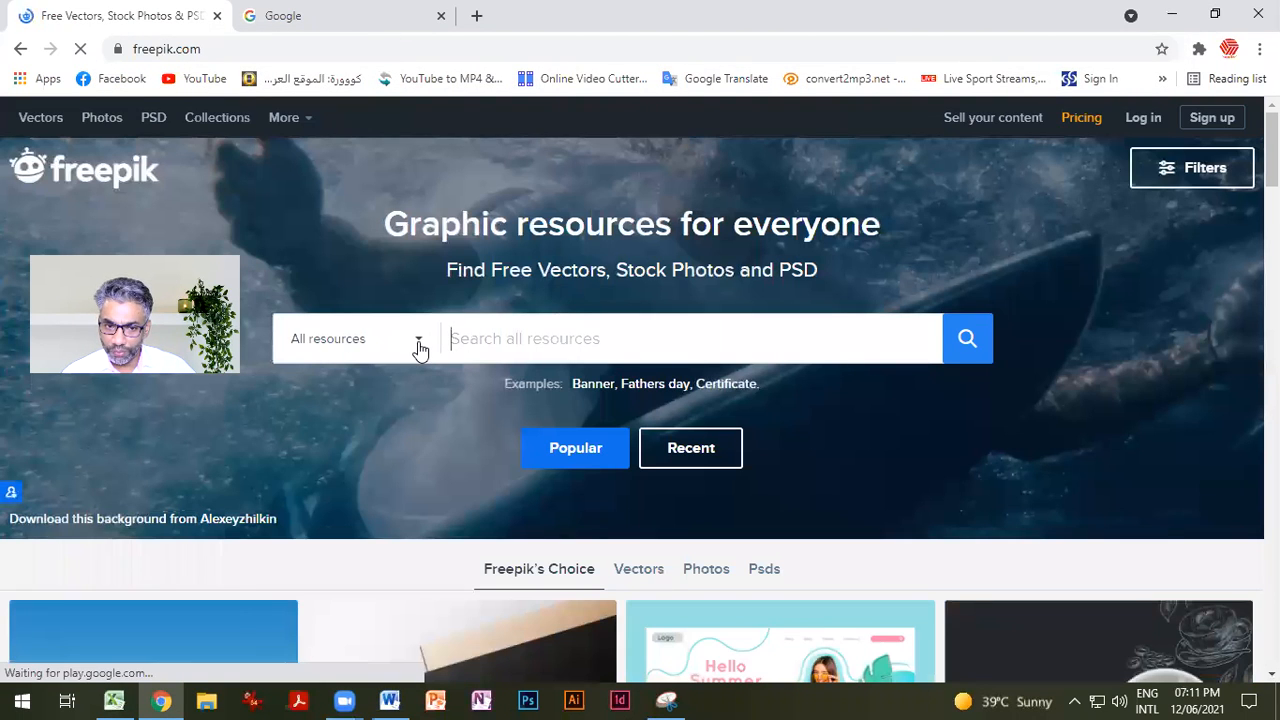
Step: Search Freepik for "nature", limiting the resources to free photos
left_click(416, 342)
left_click(336, 460)
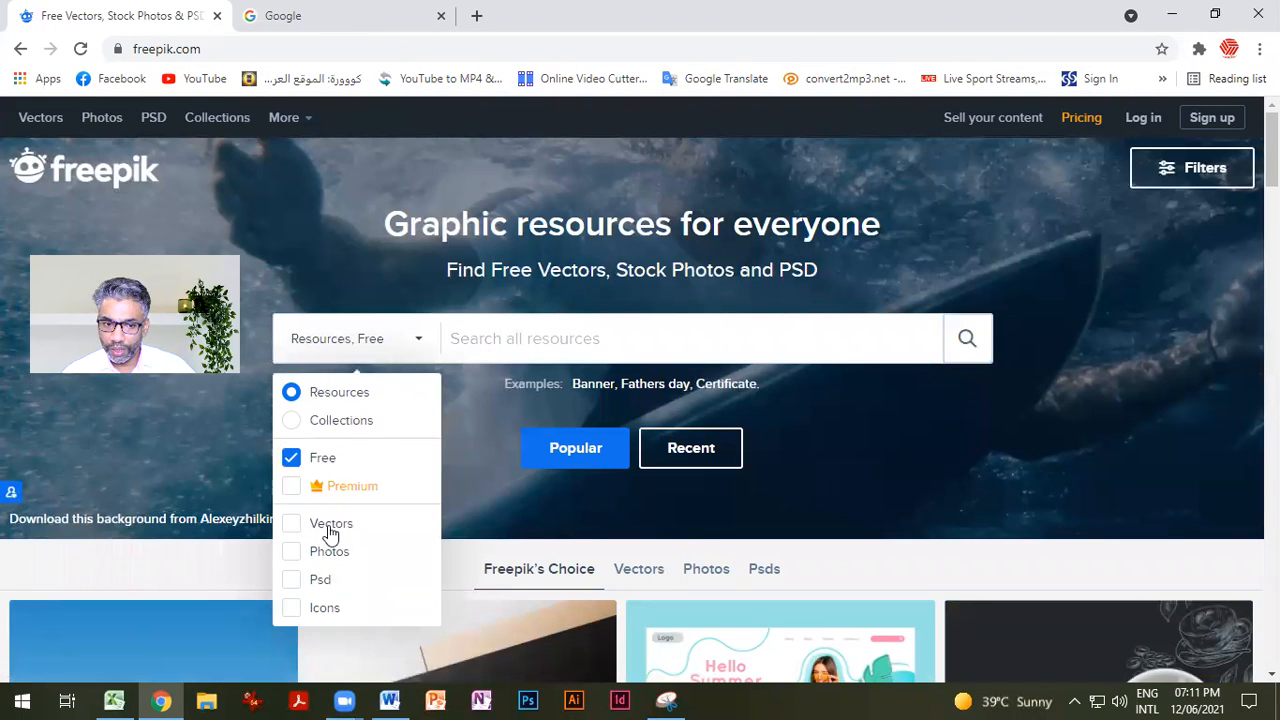
left_click(325, 552)
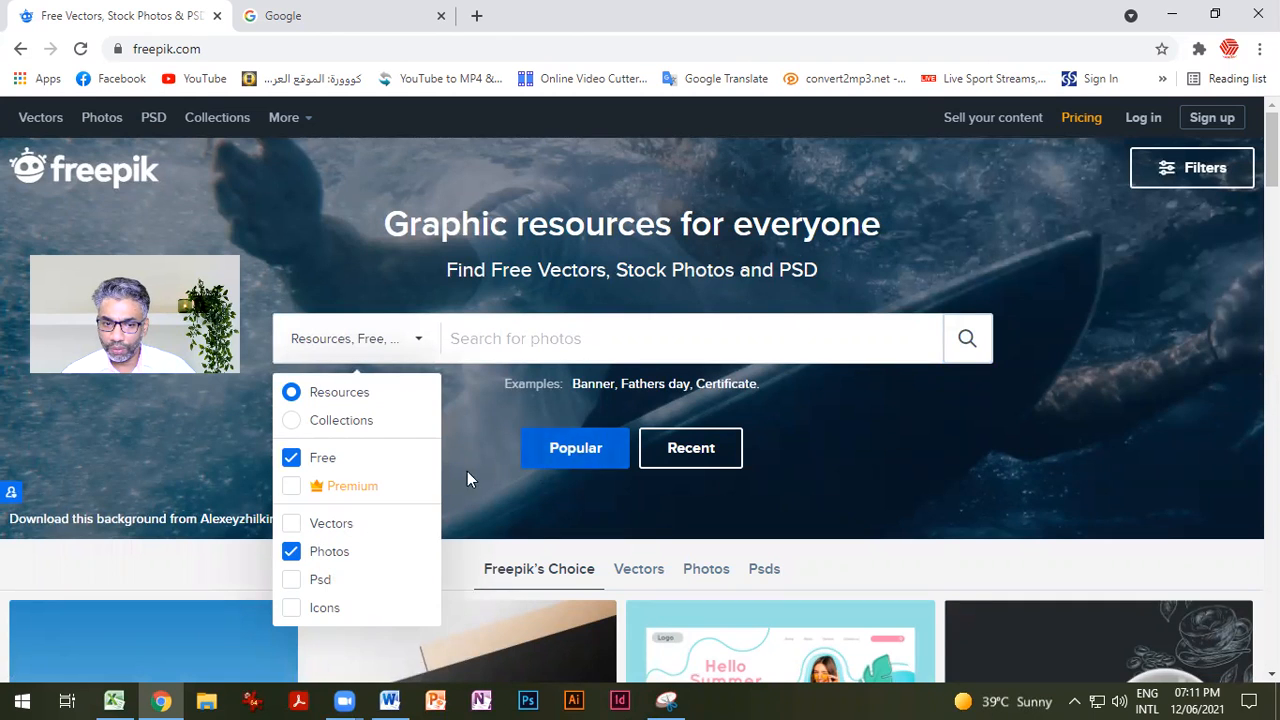
left_click(547, 337)
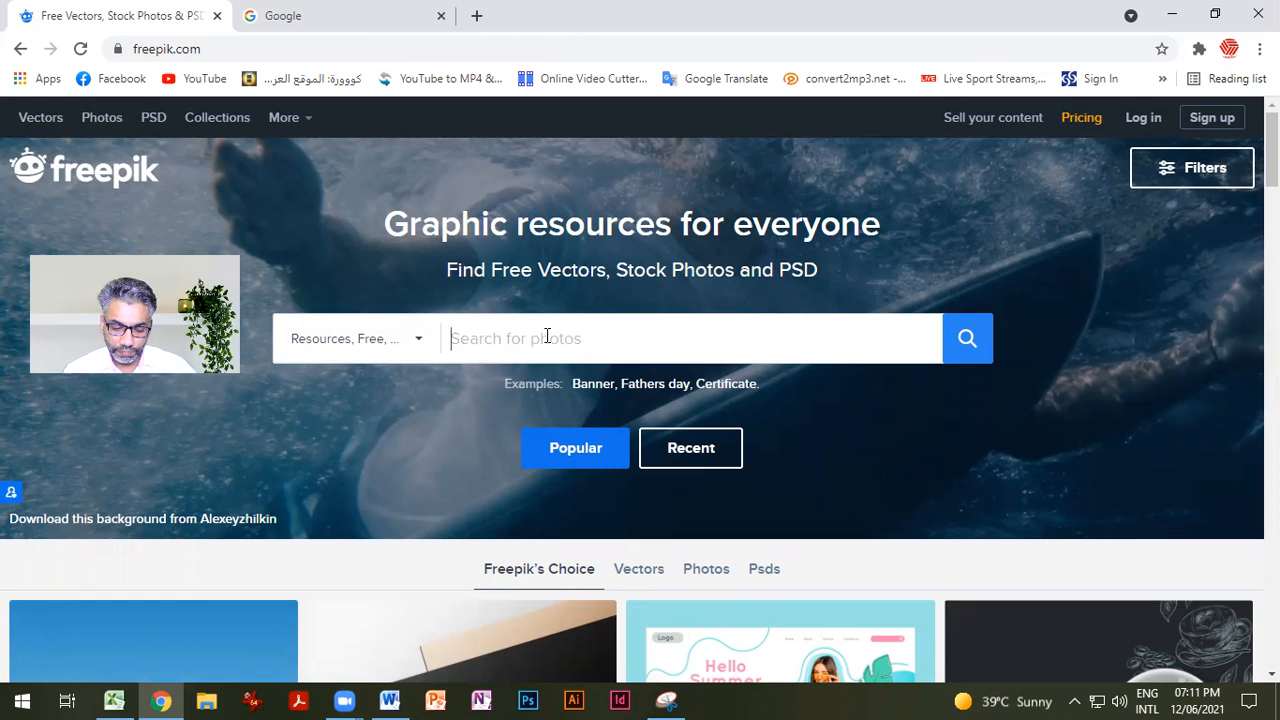
type("nature")
key("Return")
Step: Open the leopard photo from the nature results and try to download it with the free, attribution-required option
scroll(881, 420, "down", 10)
scroll(880, 423, "up", 5)
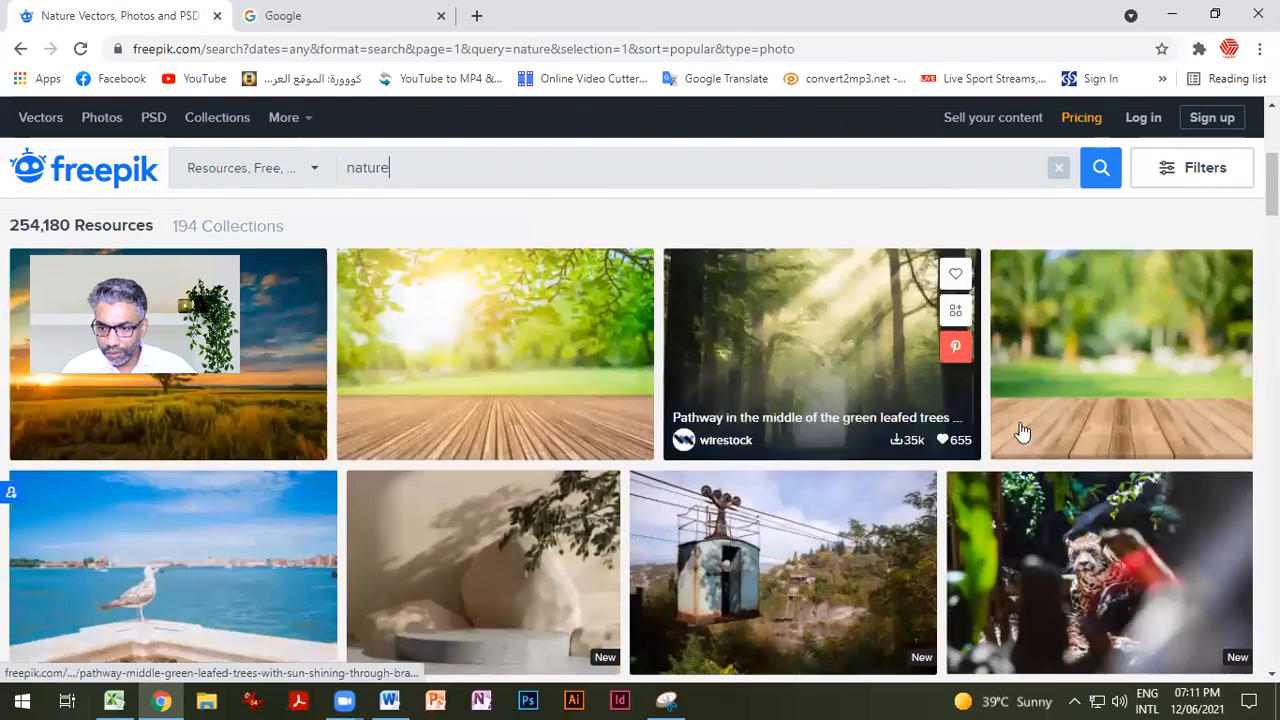
left_click(1060, 566)
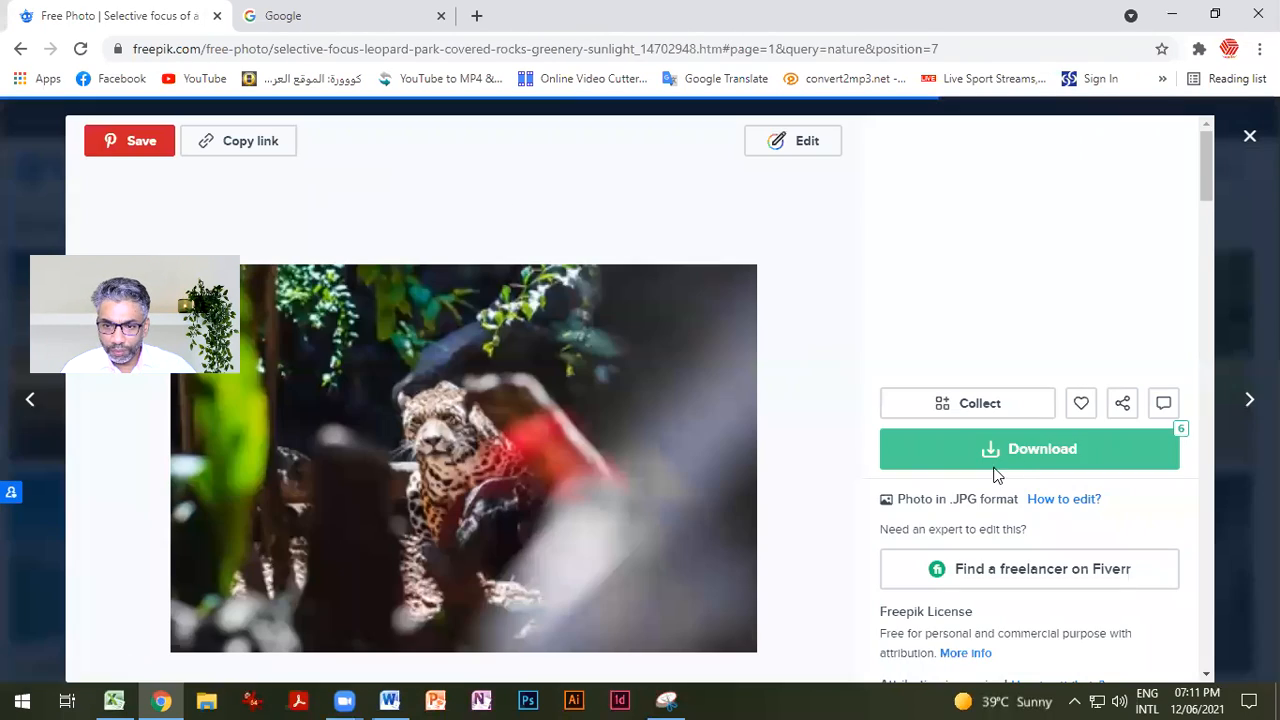
left_click(997, 474)
scroll(800, 548, "down", 1)
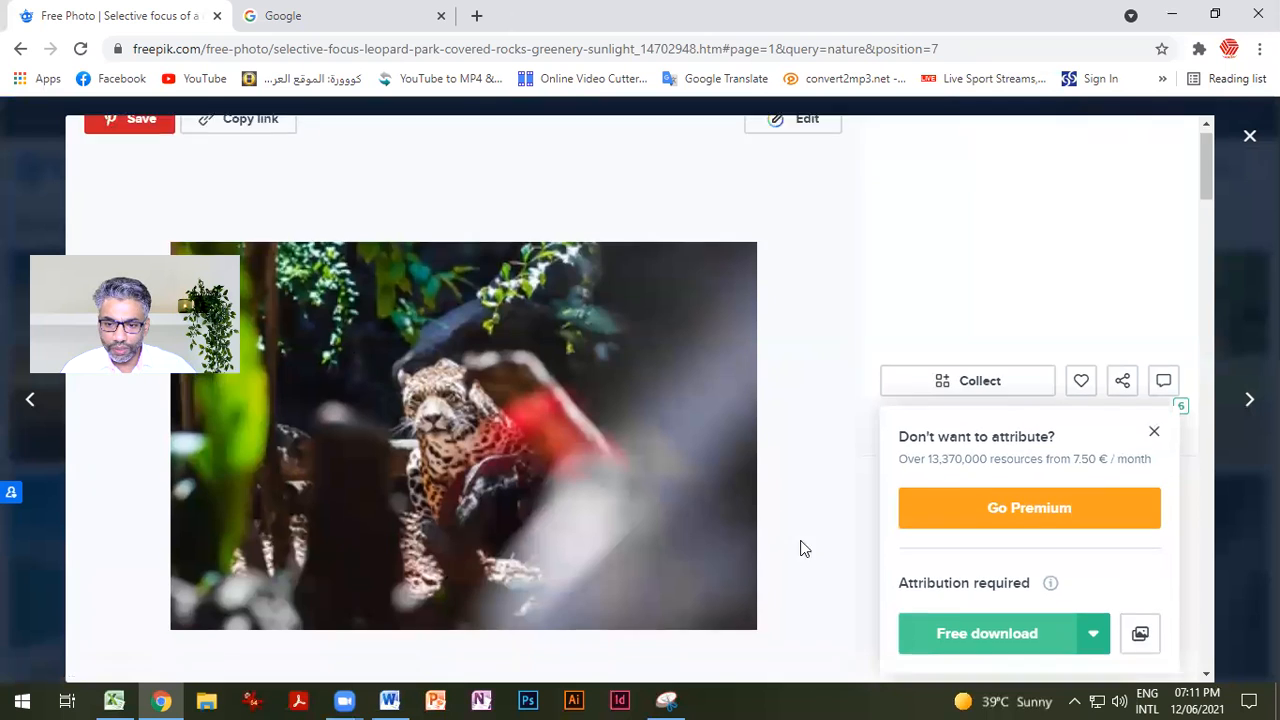
scroll(800, 548, "down", 2)
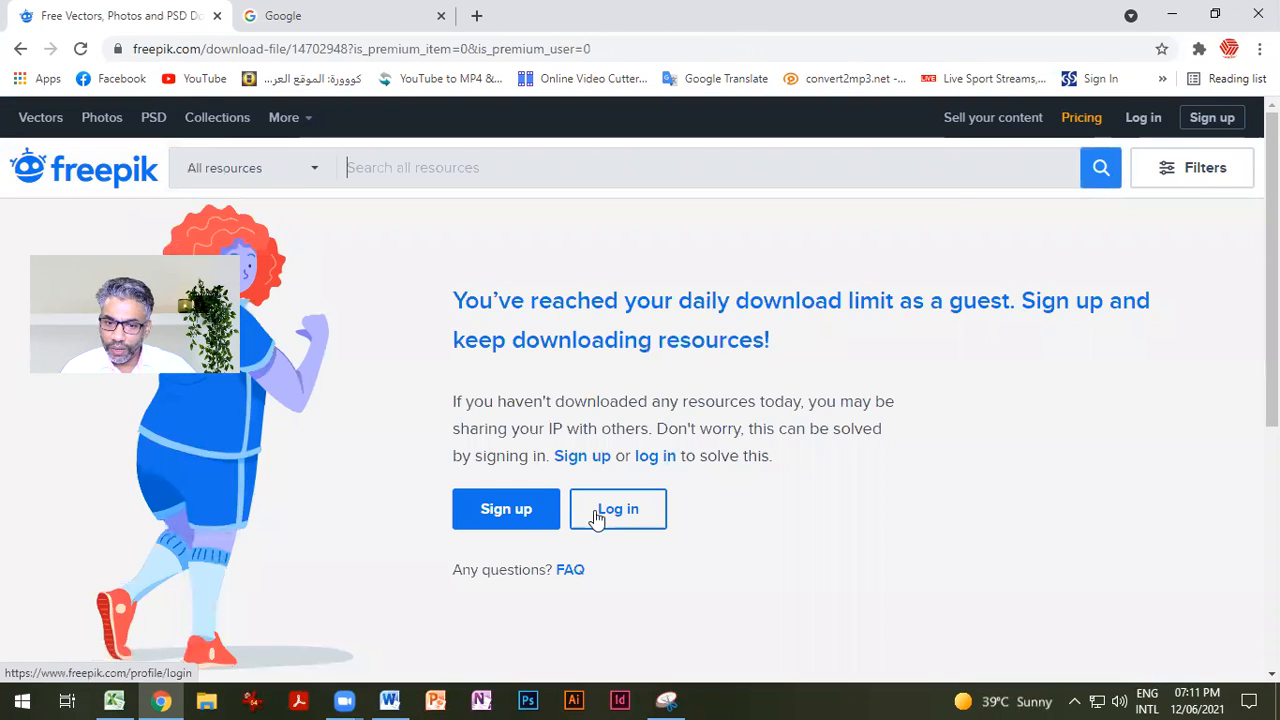
Step: Log in to Freepik with the Google account
left_click(635, 521)
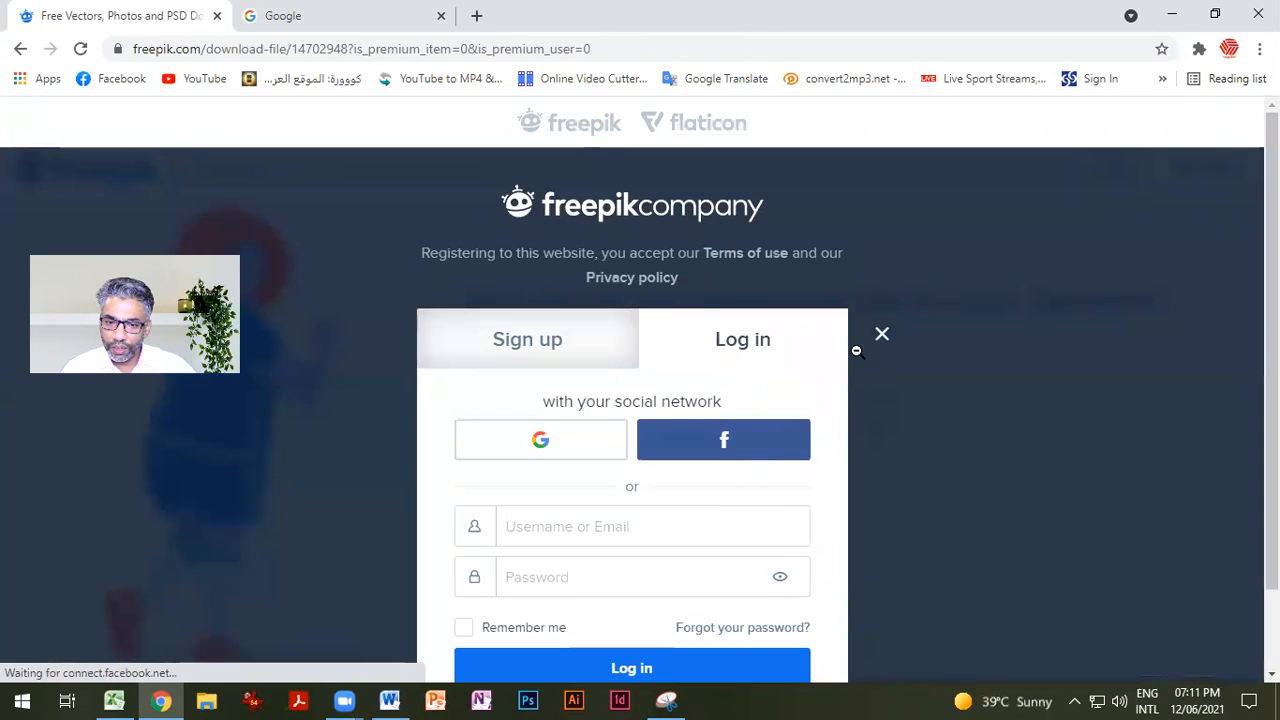
scroll(600, 480, "down", 1)
left_click(582, 352)
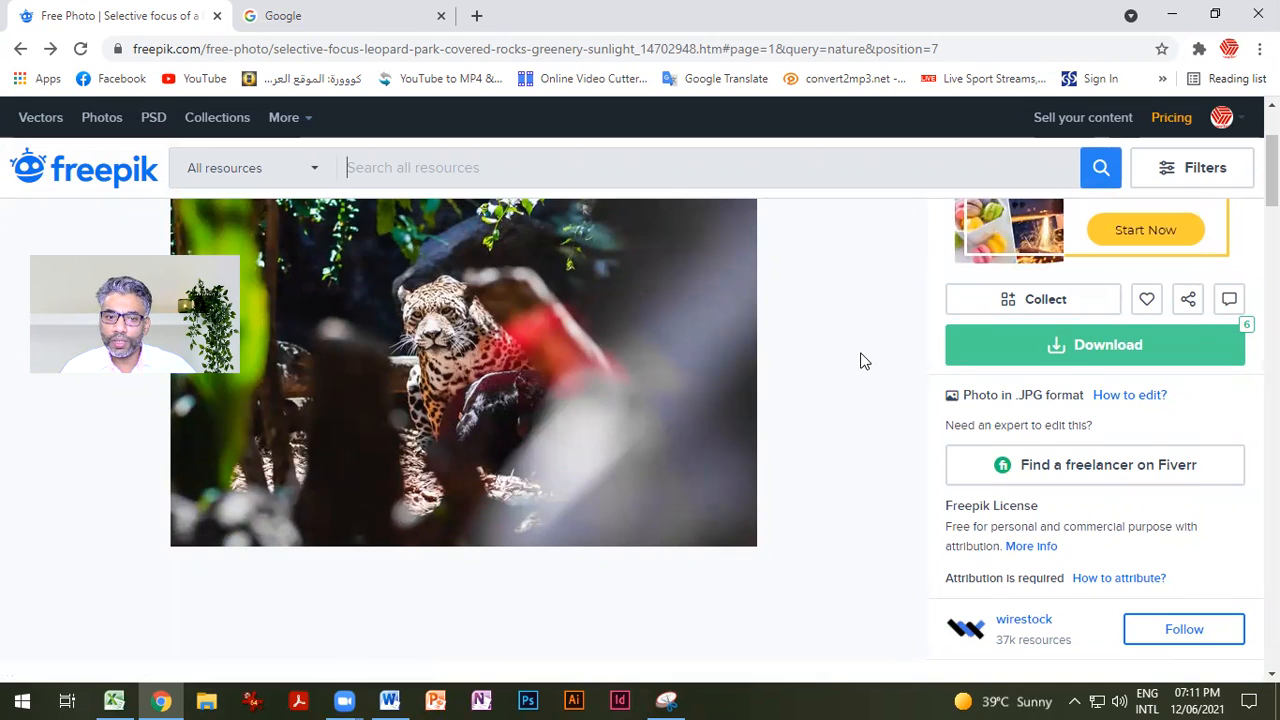
Step: Try the free download of the leopard photo again and copy its attribution link
left_click(1080, 368)
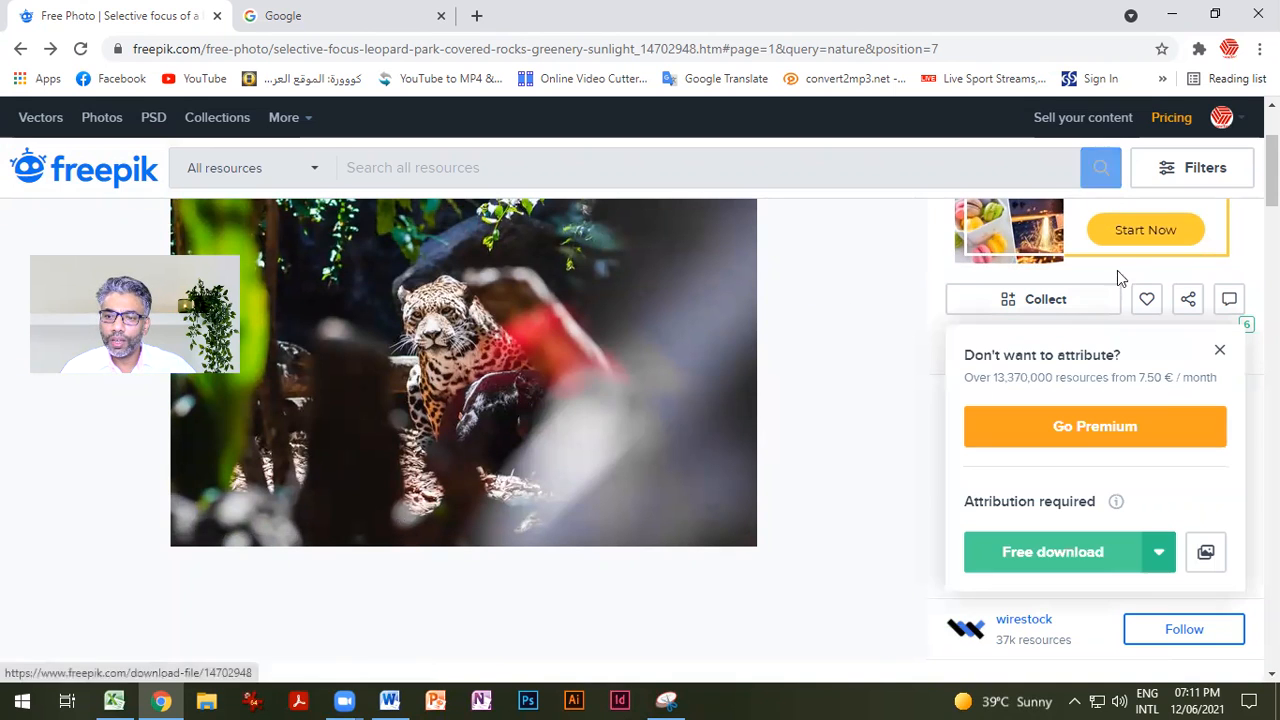
left_click(1062, 552)
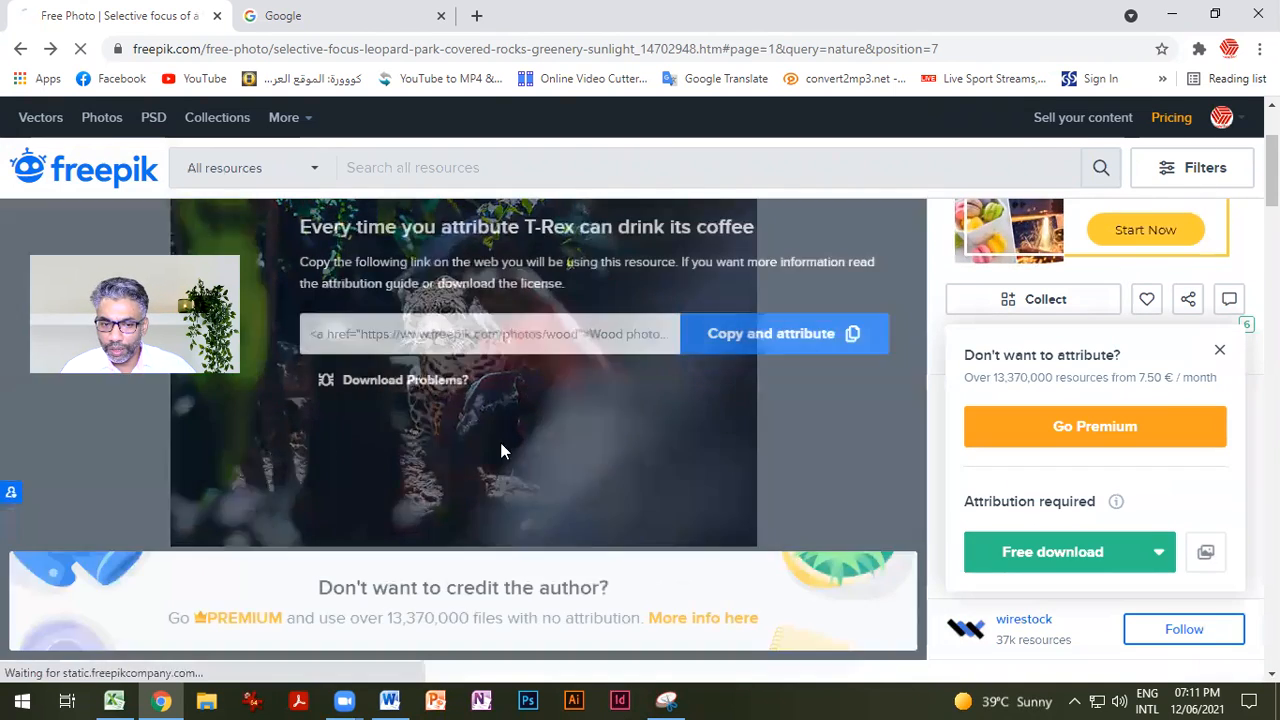
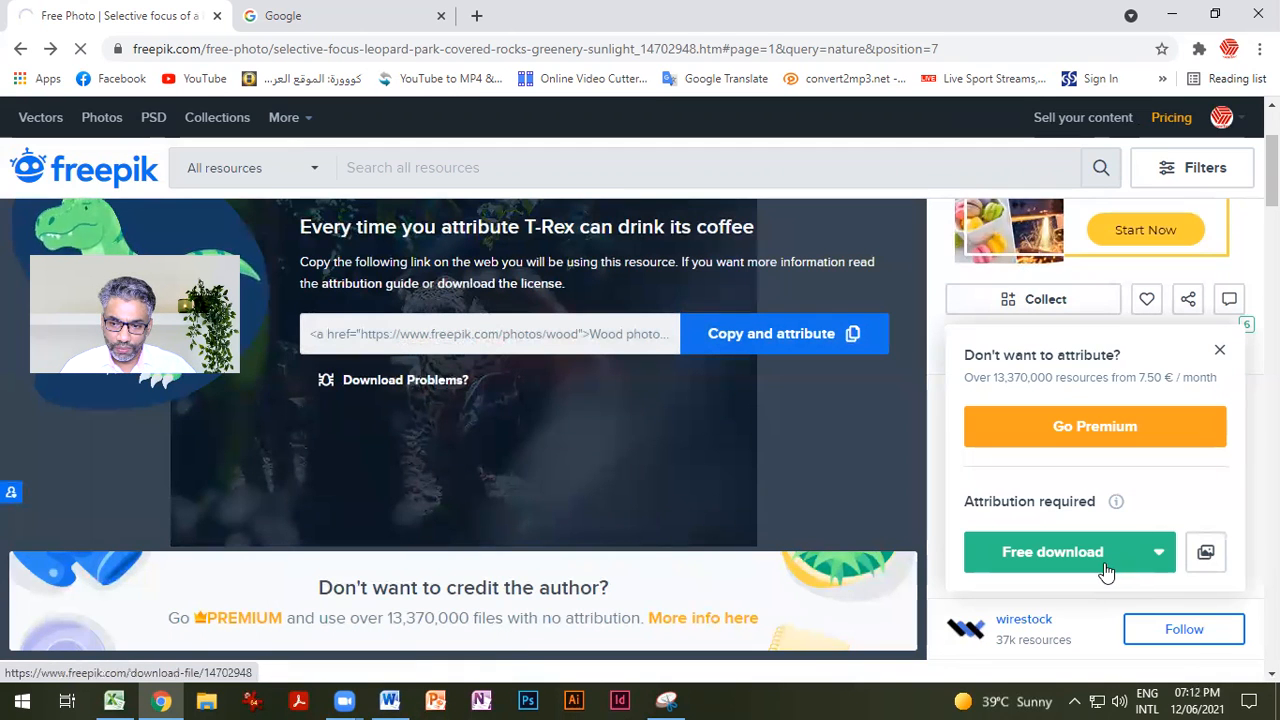
left_click(812, 340)
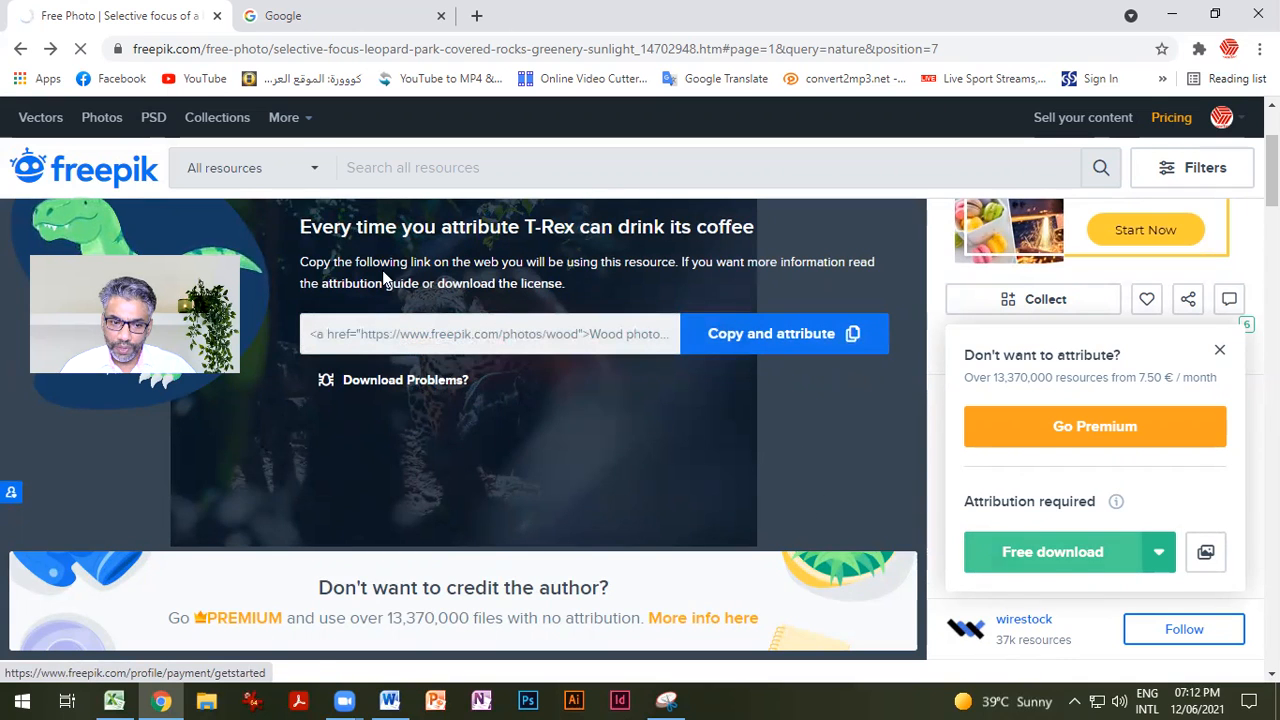
Step: Open the suggested photo of a river surrounded by forests, download it for free, and copy its attribution link
scroll(1160, 469, "down", 3)
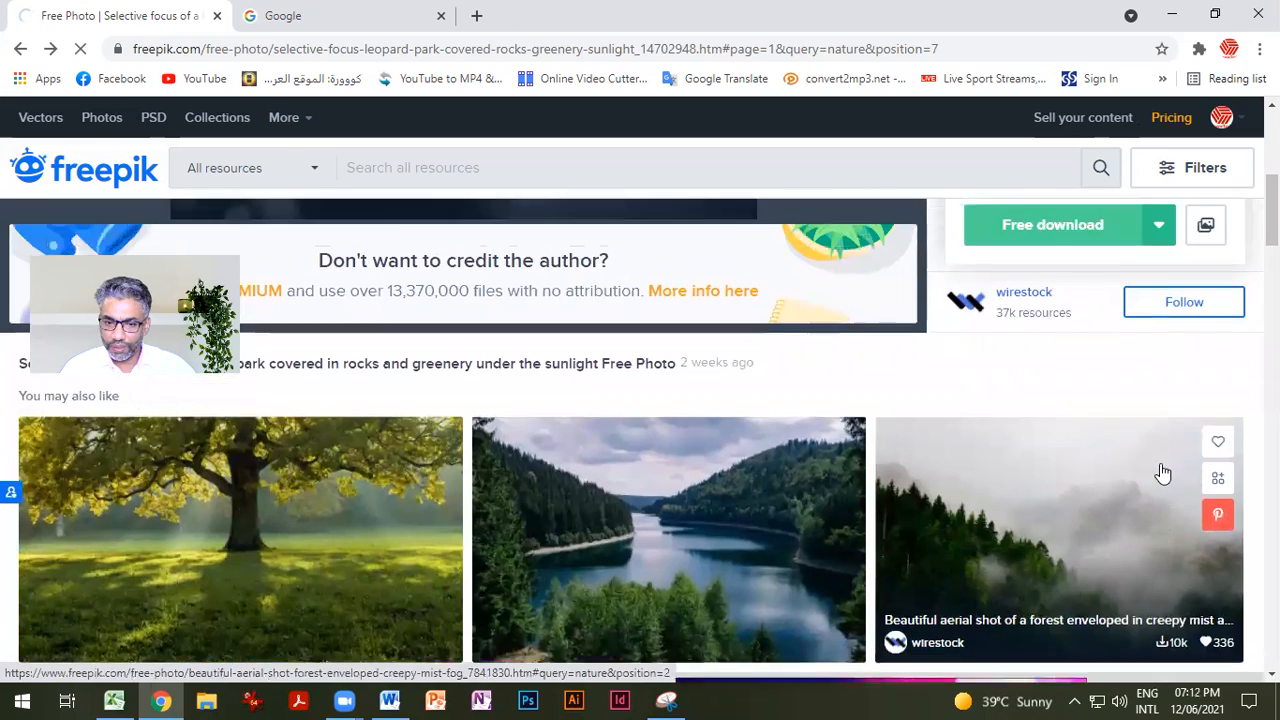
scroll(900, 500, "down", 1)
left_click(745, 560)
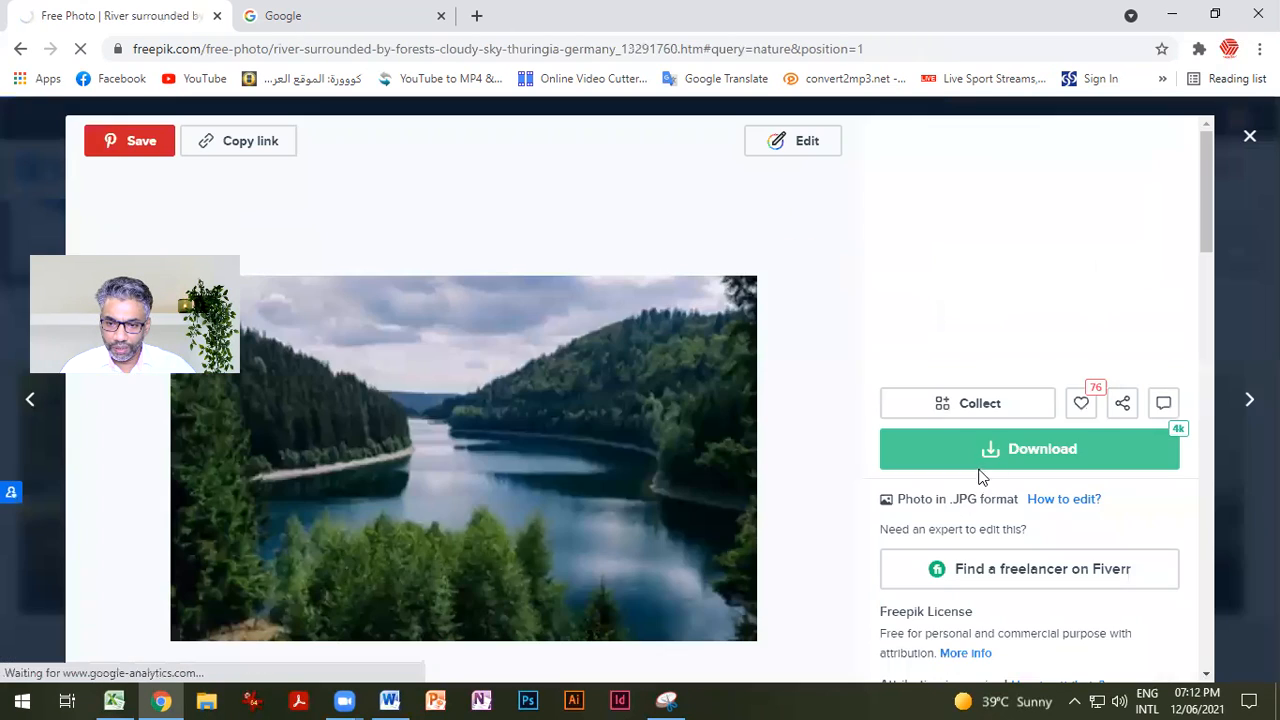
left_click(985, 450)
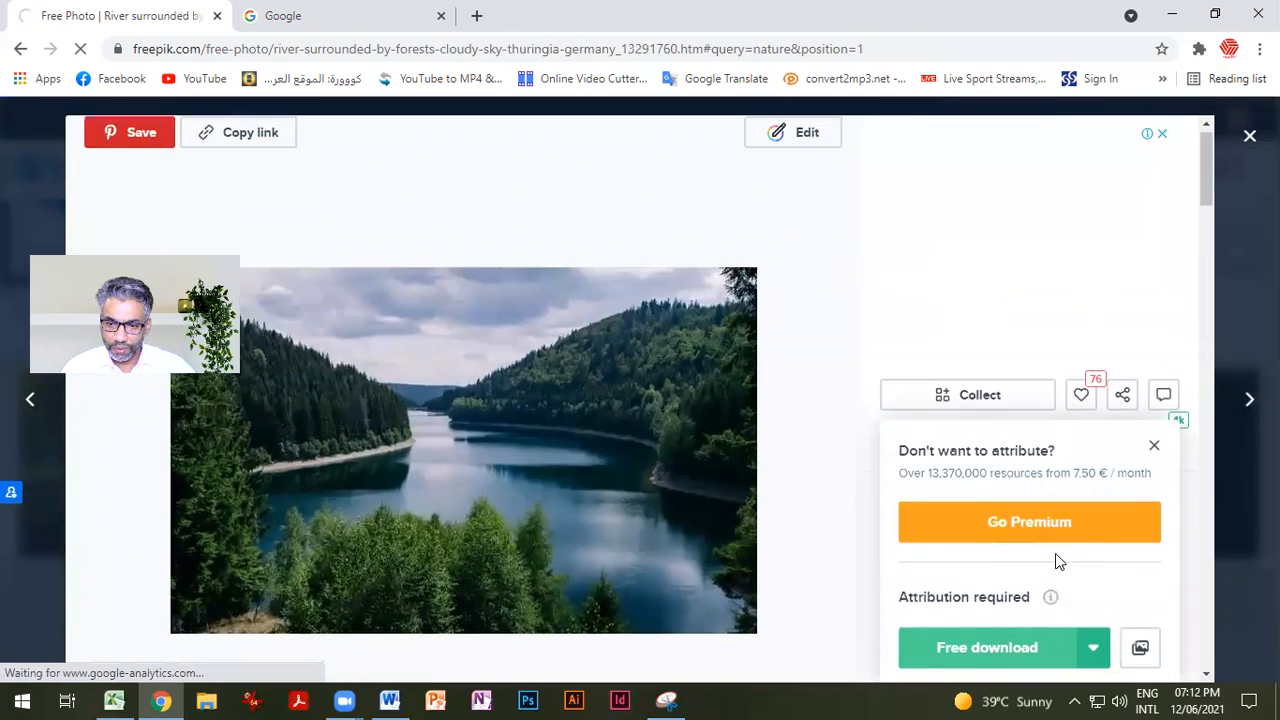
scroll(1055, 553, "down", 1)
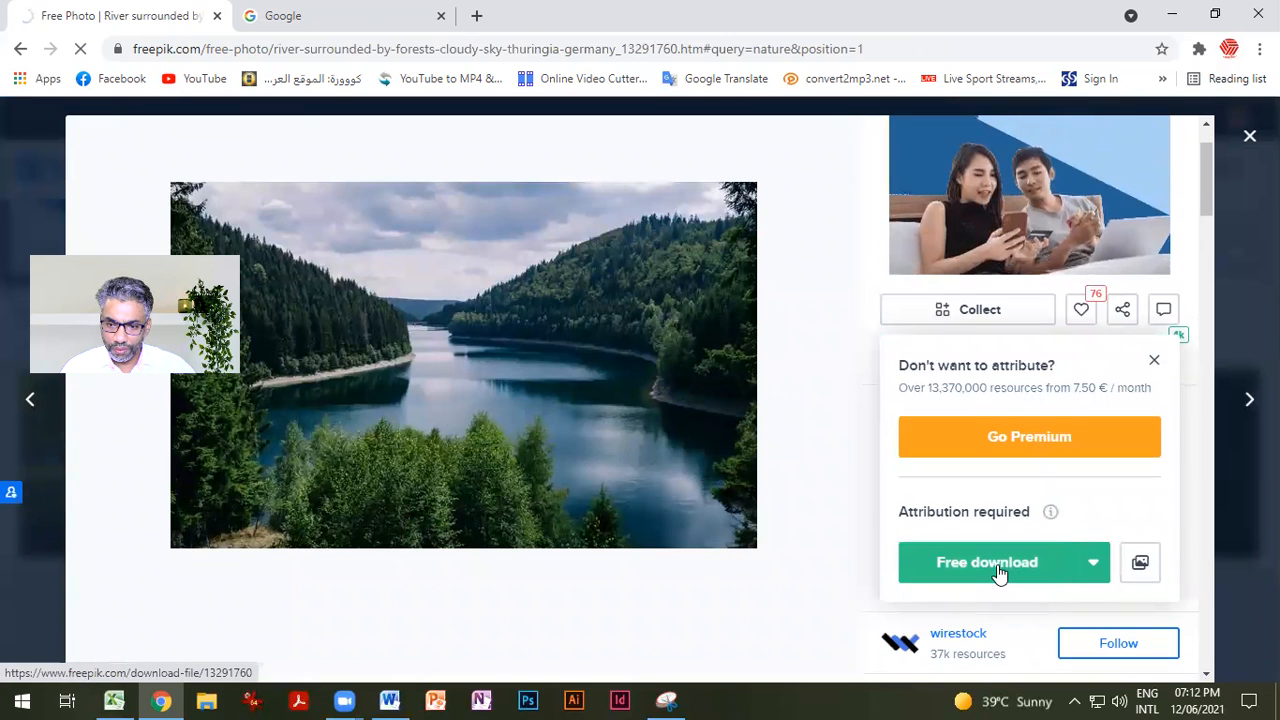
left_click(997, 566)
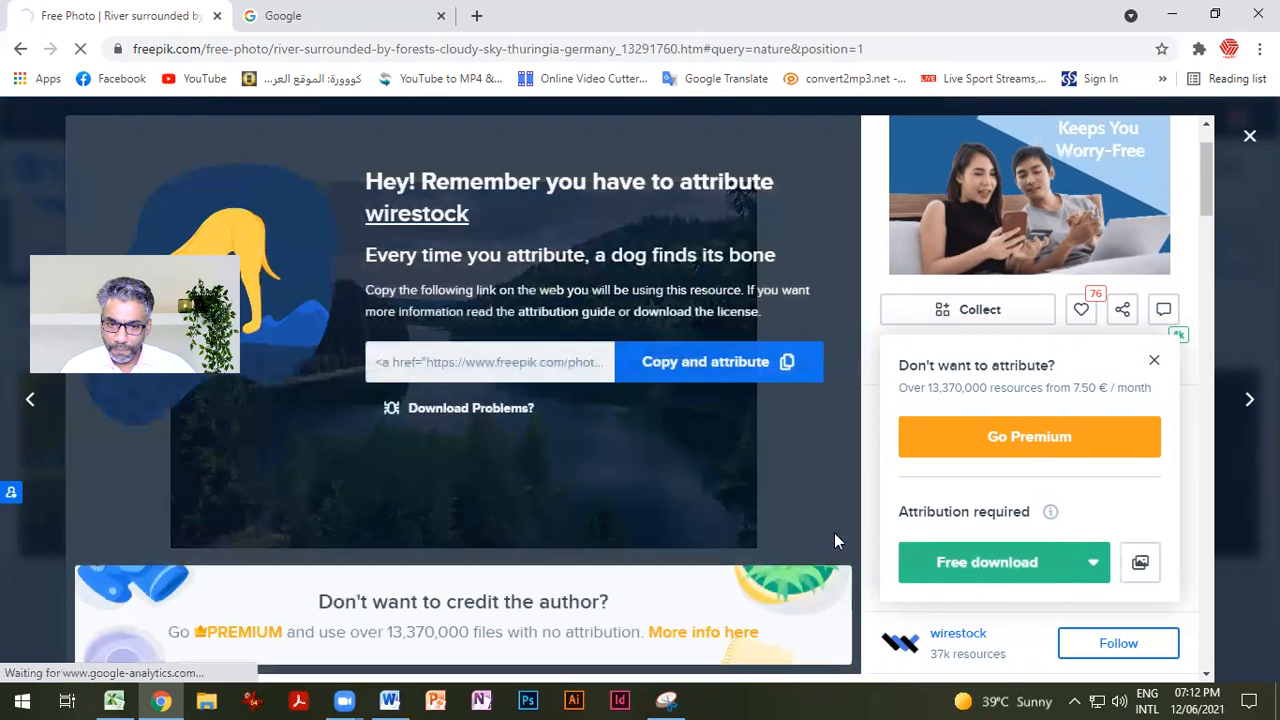
left_click(714, 368)
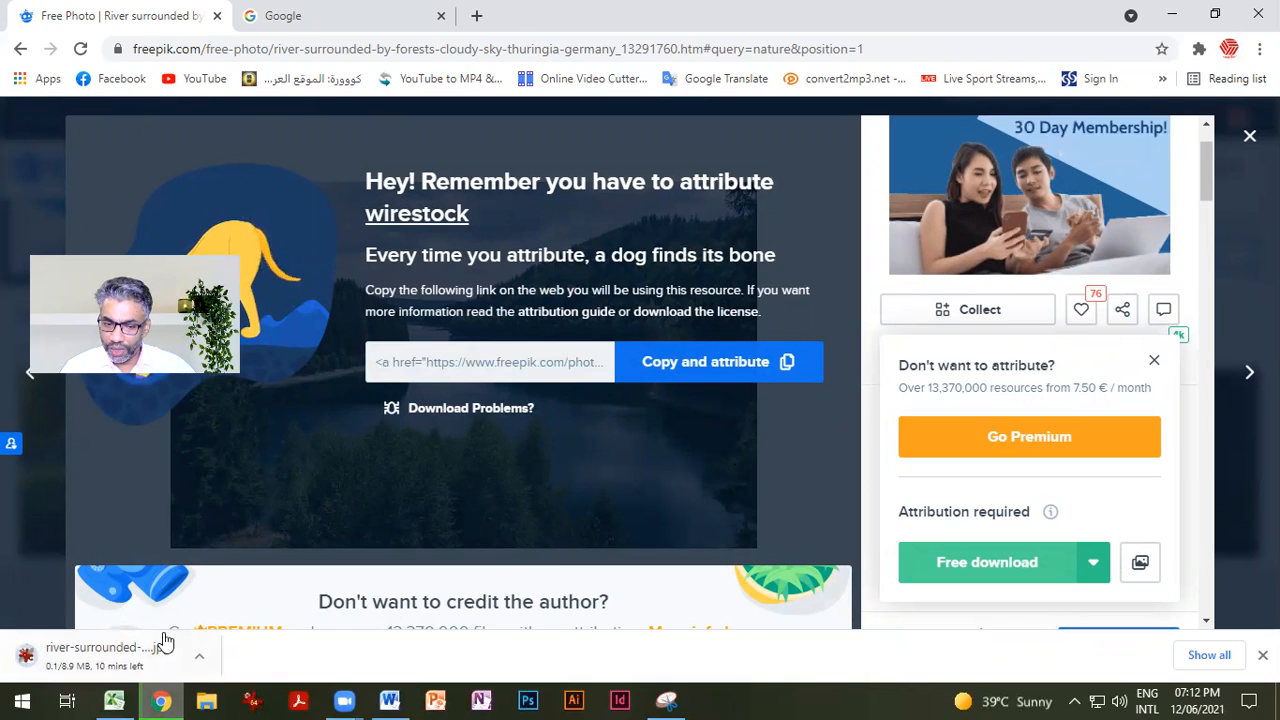
Step: Return to the Excel workbook and search Clip Art for "car" with the media type set to Photographs
left_click(127, 698)
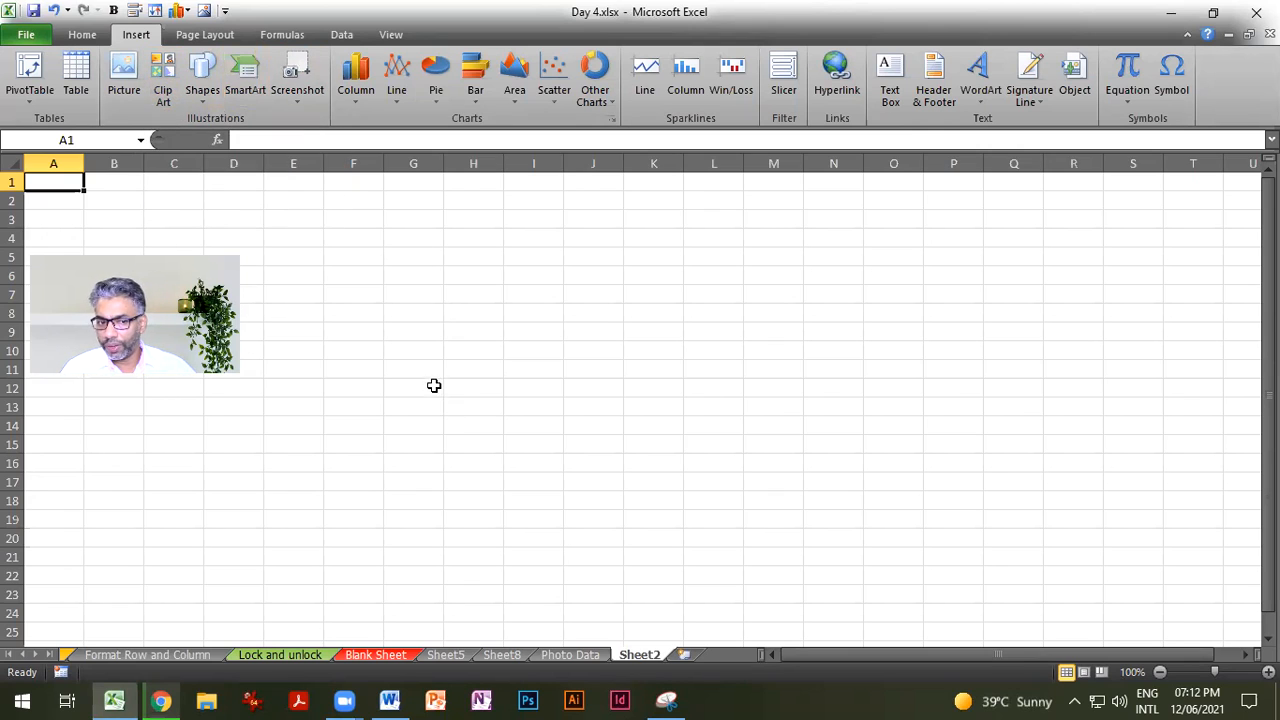
left_click(162, 78)
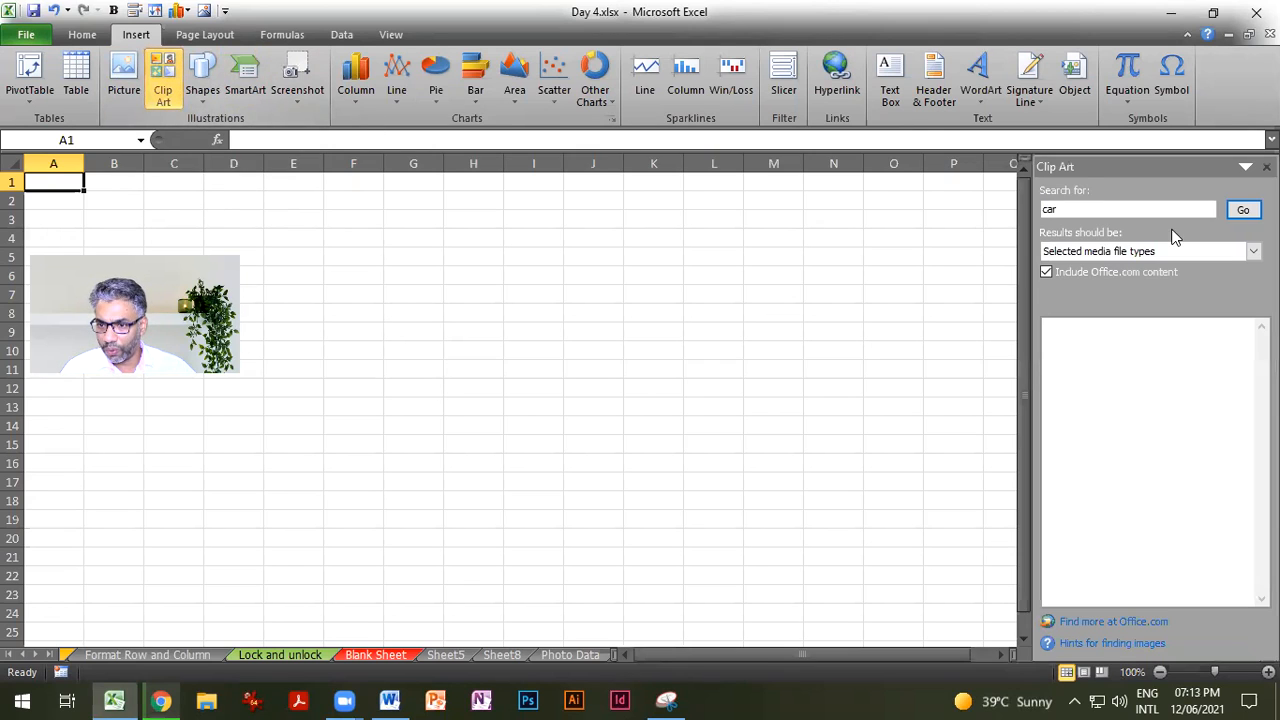
left_click(1252, 251)
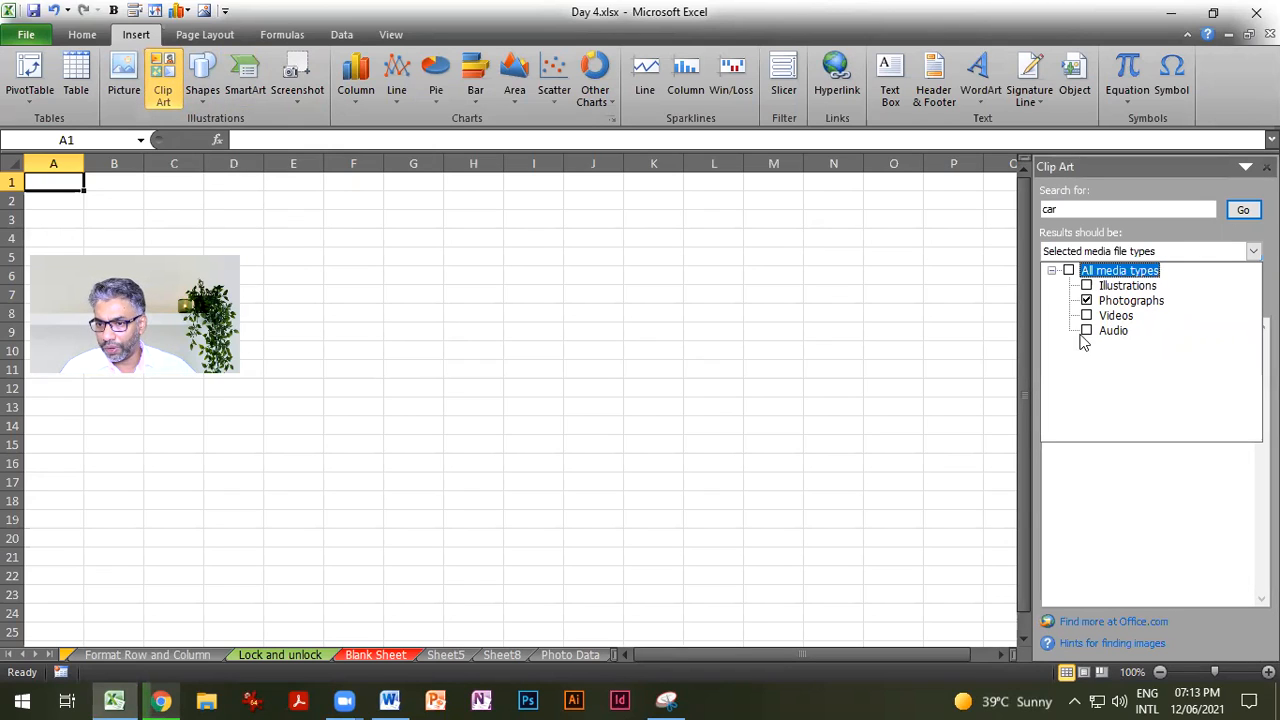
left_click(1068, 209)
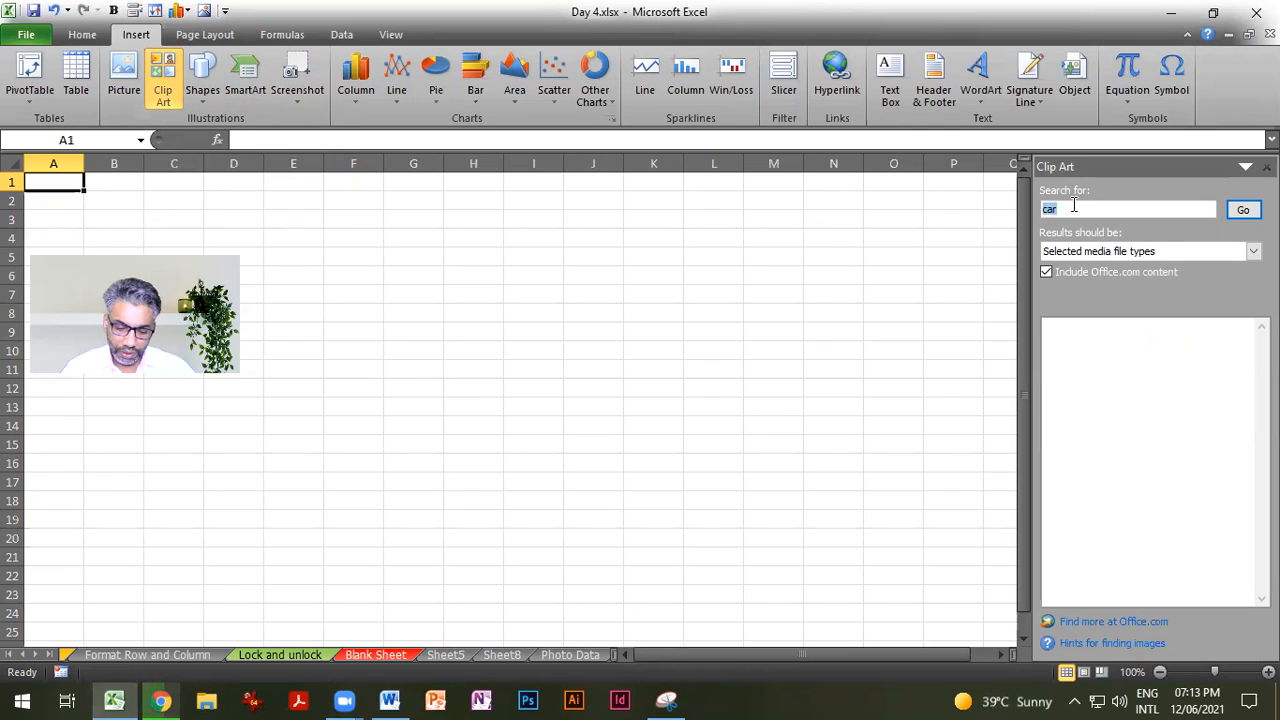
left_click(1243, 209)
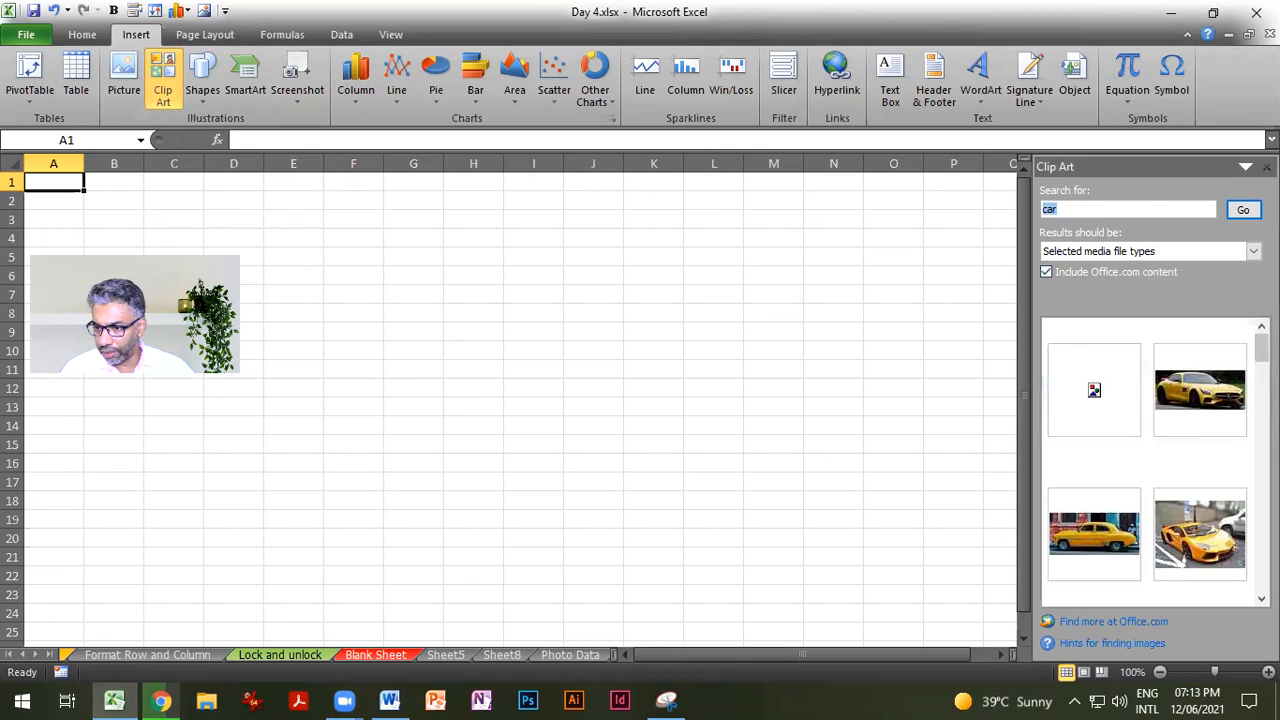
Step: Insert the blue car photo from the Clip Art results and set its height to 1 cm
scroll(1150, 460, "down", 3)
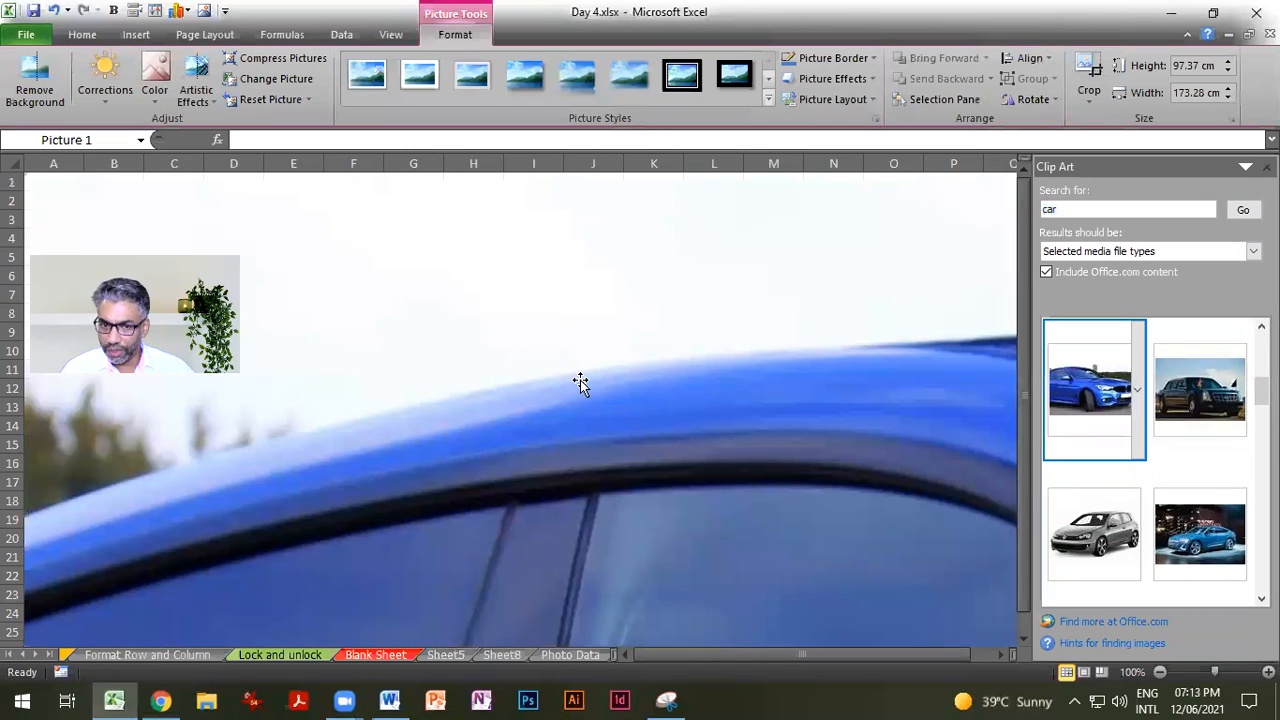
left_click(1218, 66)
type("1")
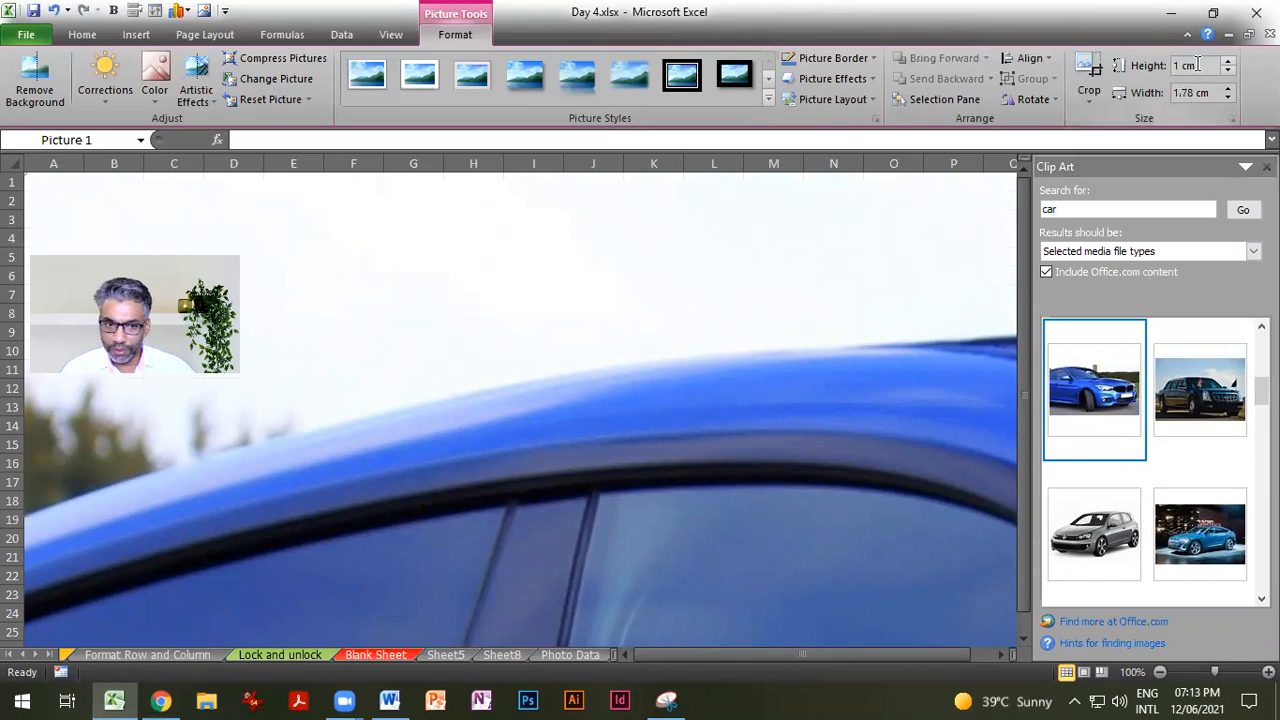
Step: Delete the blue car photo from the sheet
key("Return")
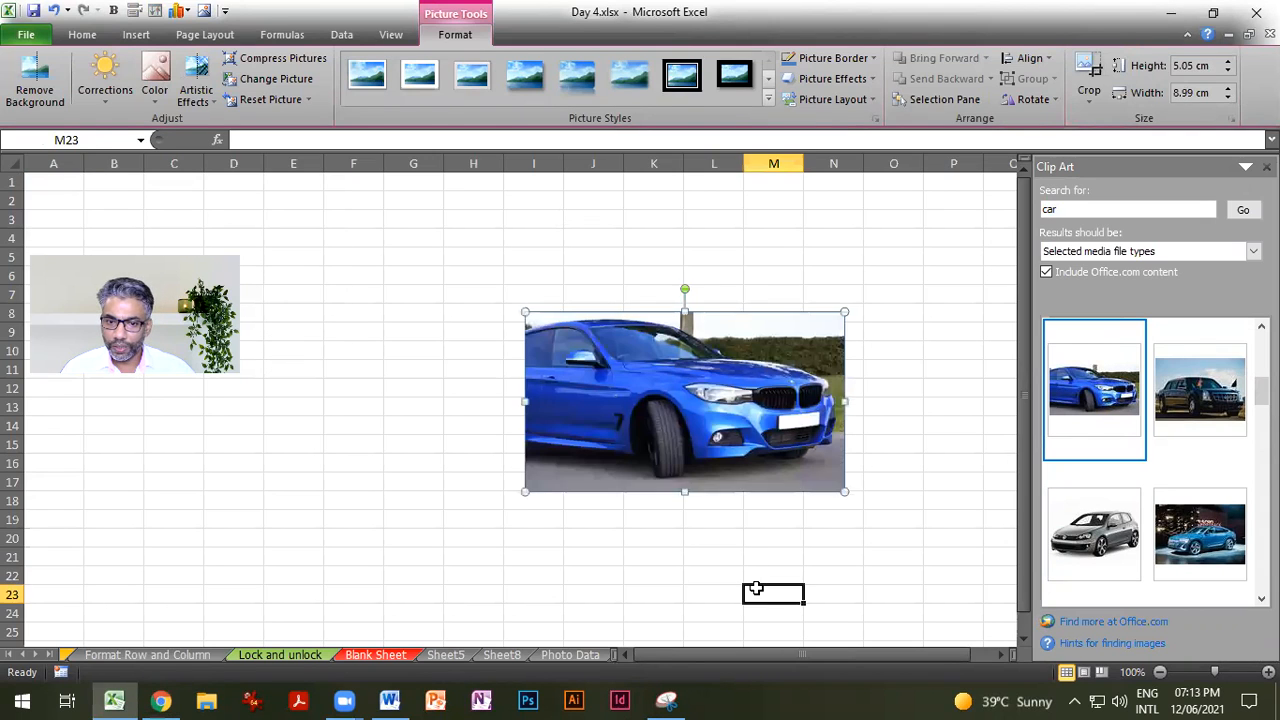
left_click(753, 585)
left_click(767, 458)
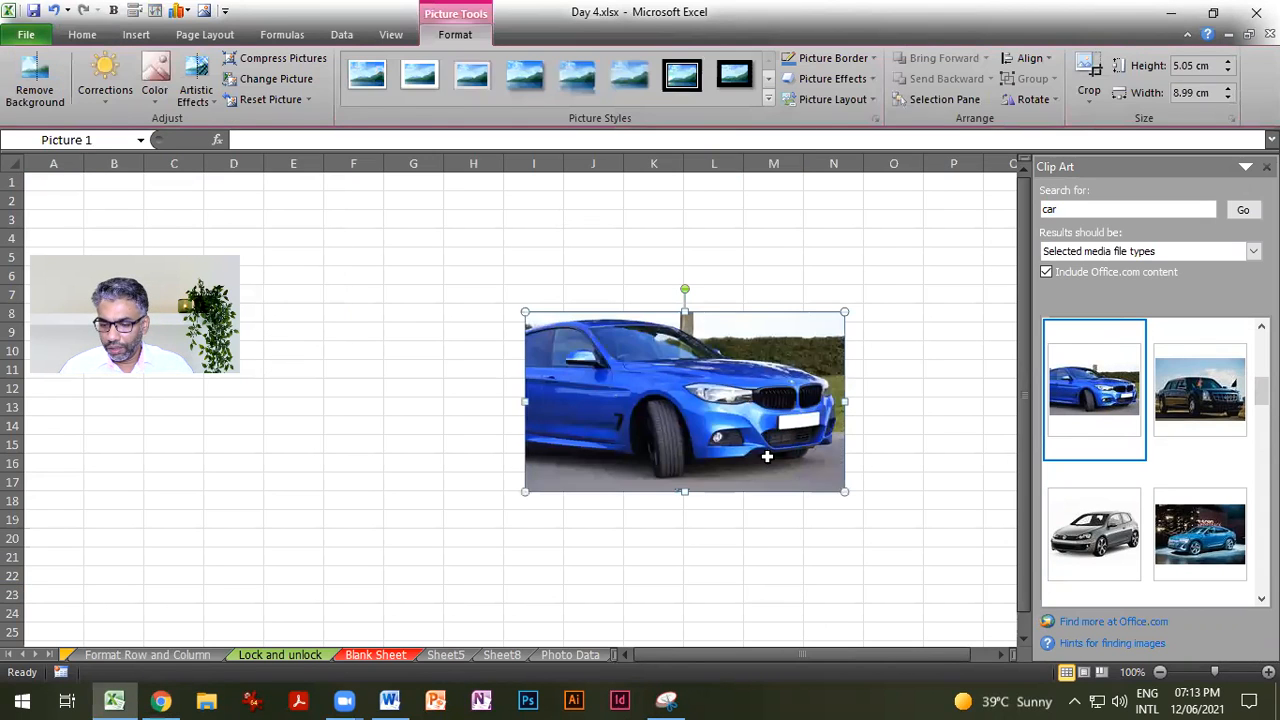
key("Delete")
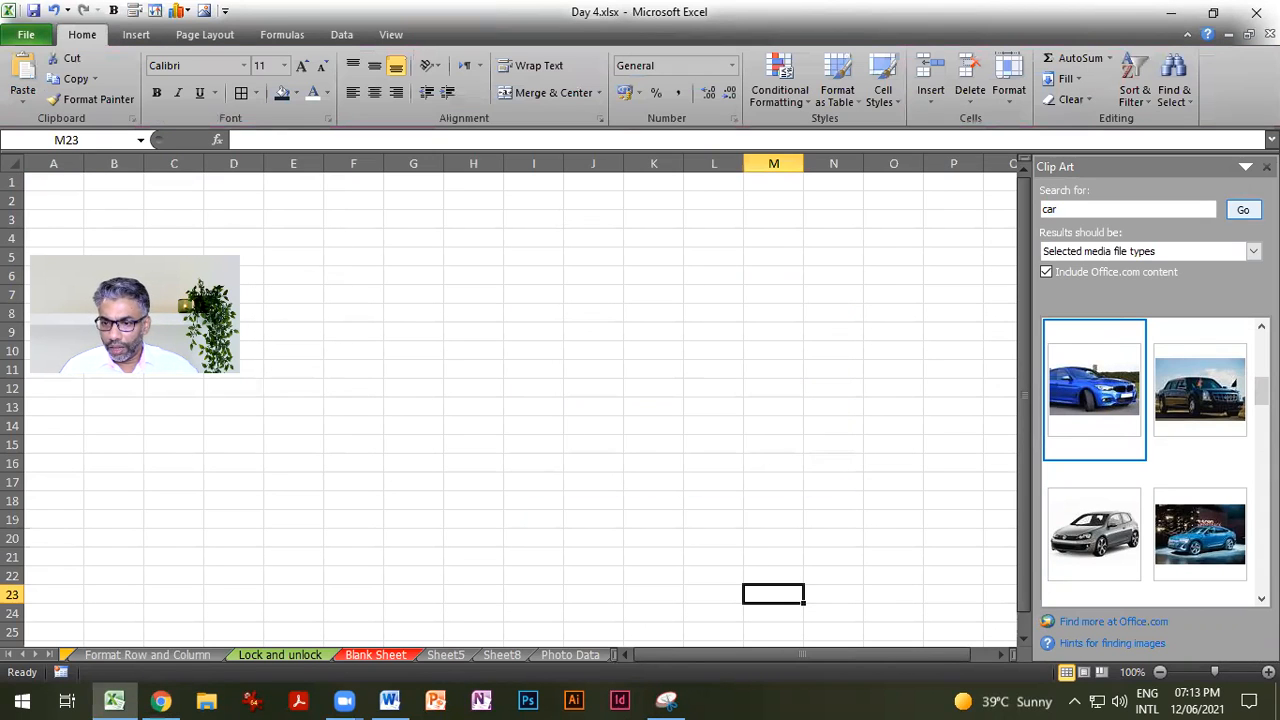
Step: Search Clip Art for "car" again with the media type limited to Illustrations
left_click(1252, 252)
left_click(1087, 300)
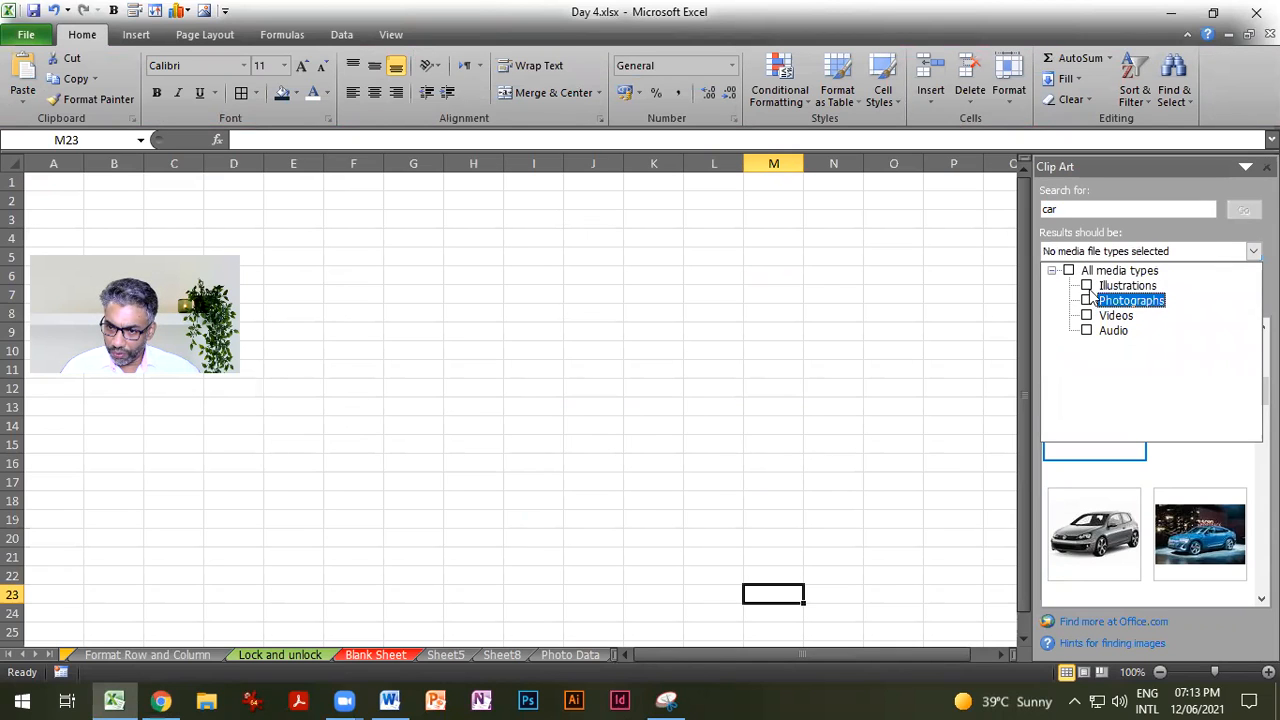
left_click(1087, 285)
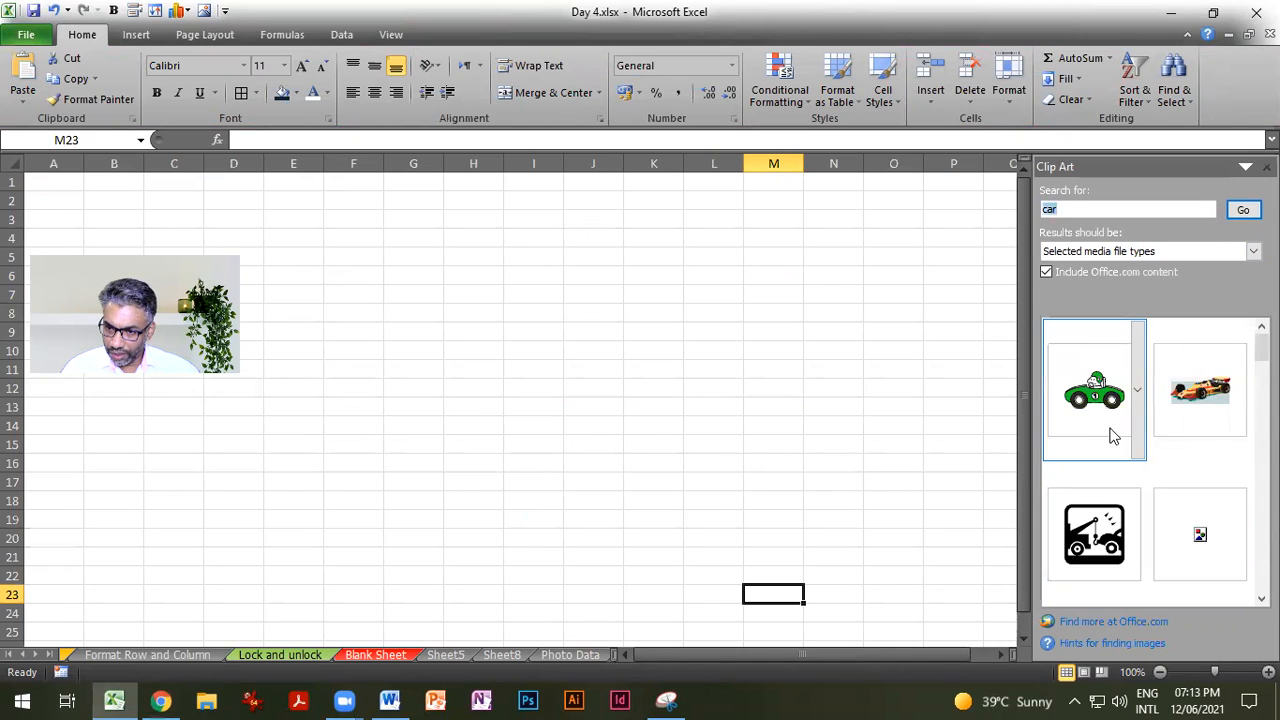
Step: Insert the green racing car illustration, resize it to about 5.7 cm high and 9 cm wide, and delete it
left_click(1100, 406)
left_click_drag(818, 614, 518, 313)
left_click_drag(629, 398, 770, 486)
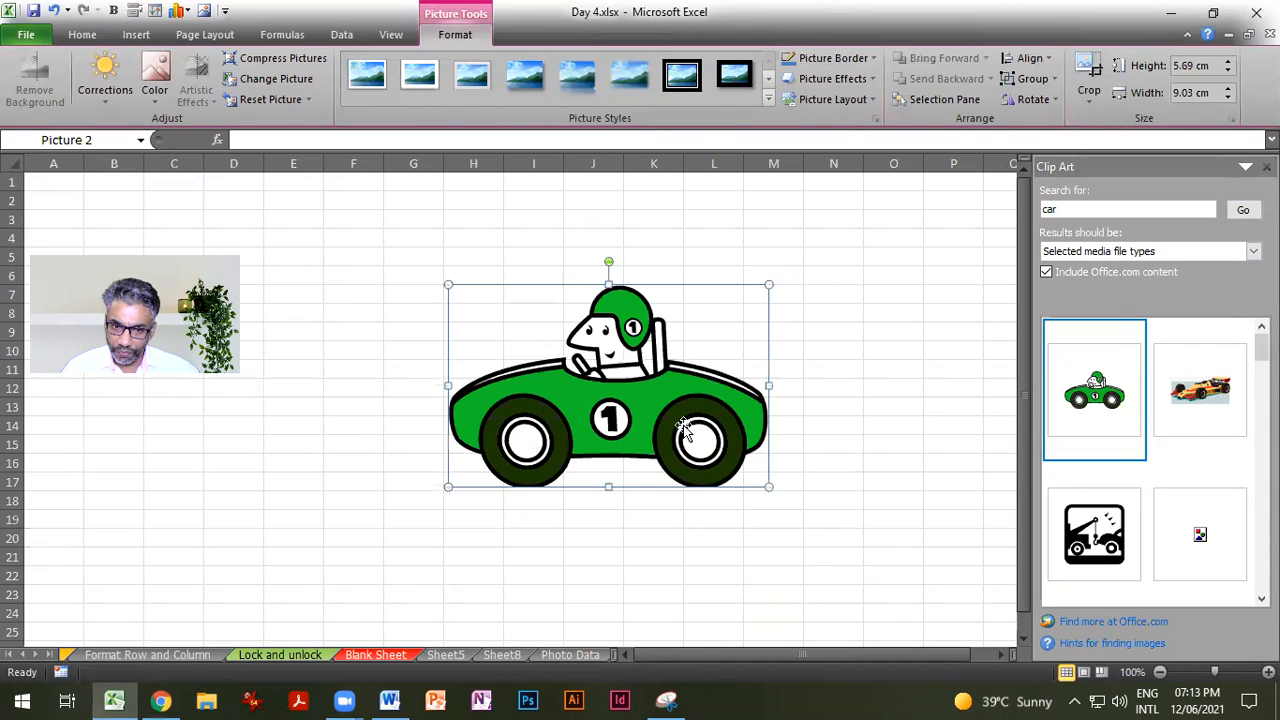
left_click_drag(660, 413, 640, 405)
key("Delete")
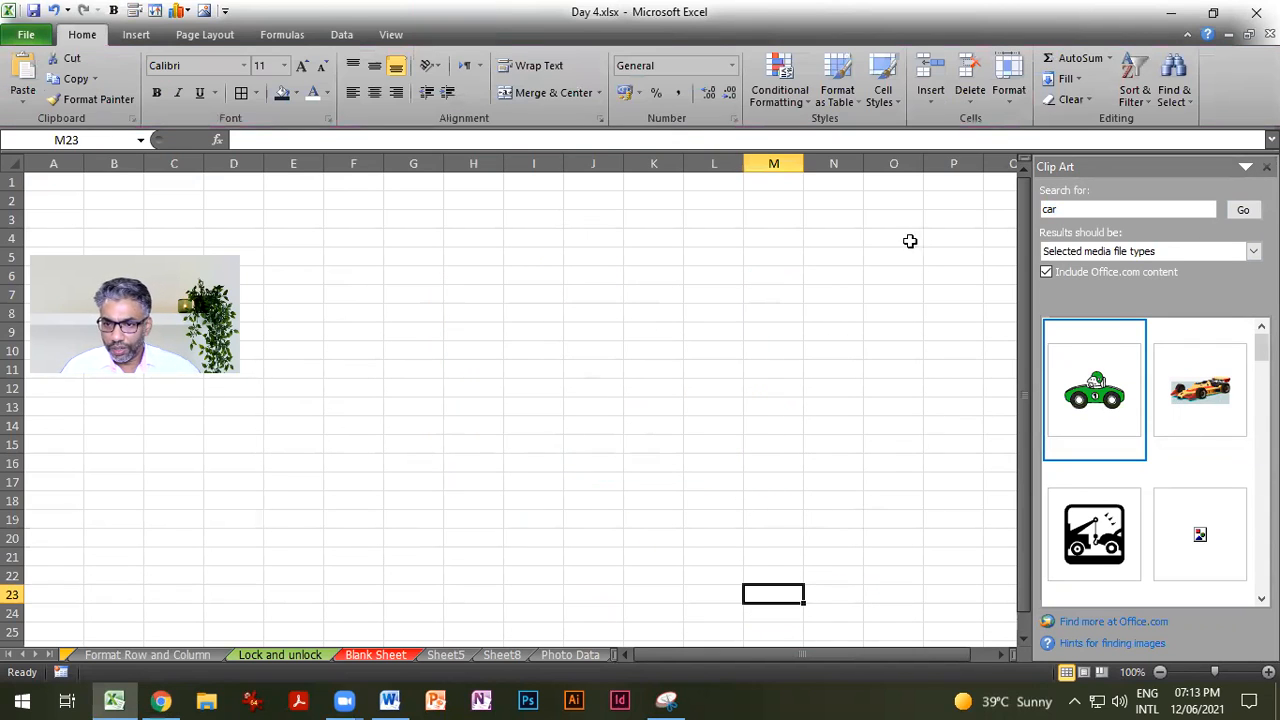
Step: Search Clip Art for "car" with only Videos as the media type, and close the Clip Art pane
left_click(1253, 252)
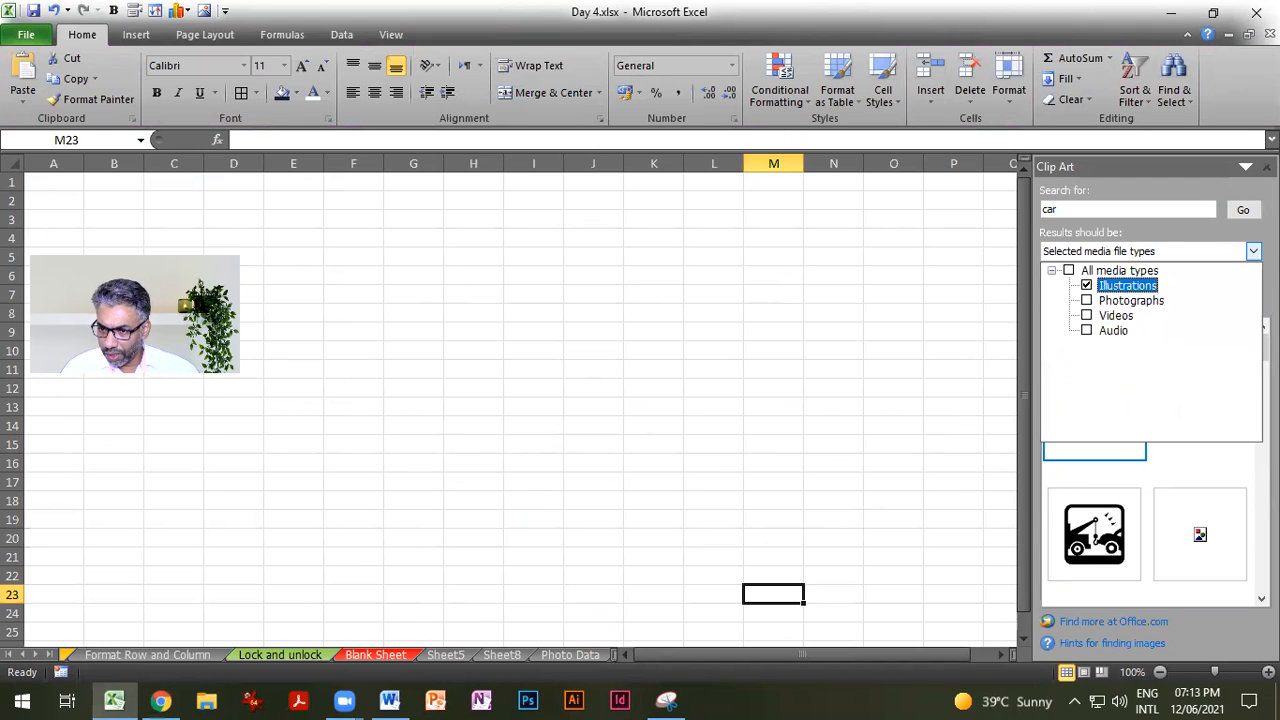
left_click(1087, 315)
left_click(1087, 300)
left_click(1087, 286)
left_click(1087, 300)
left_click(1242, 210)
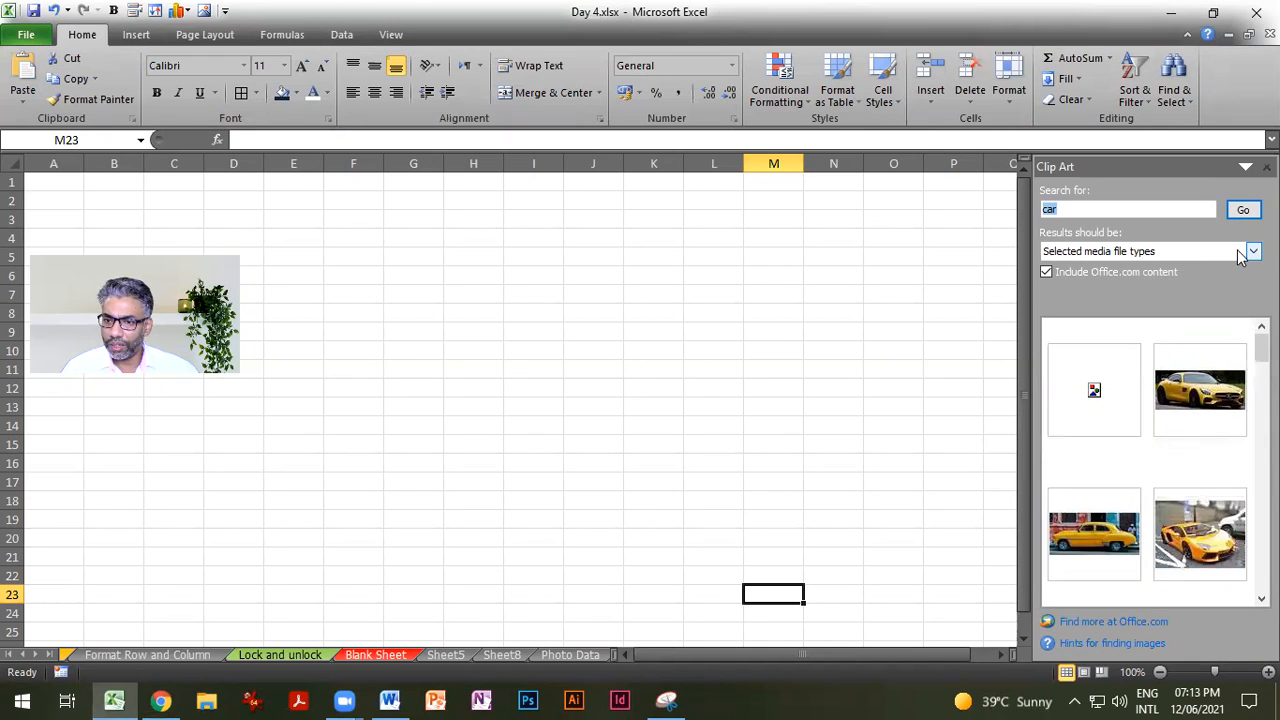
left_click(1253, 251)
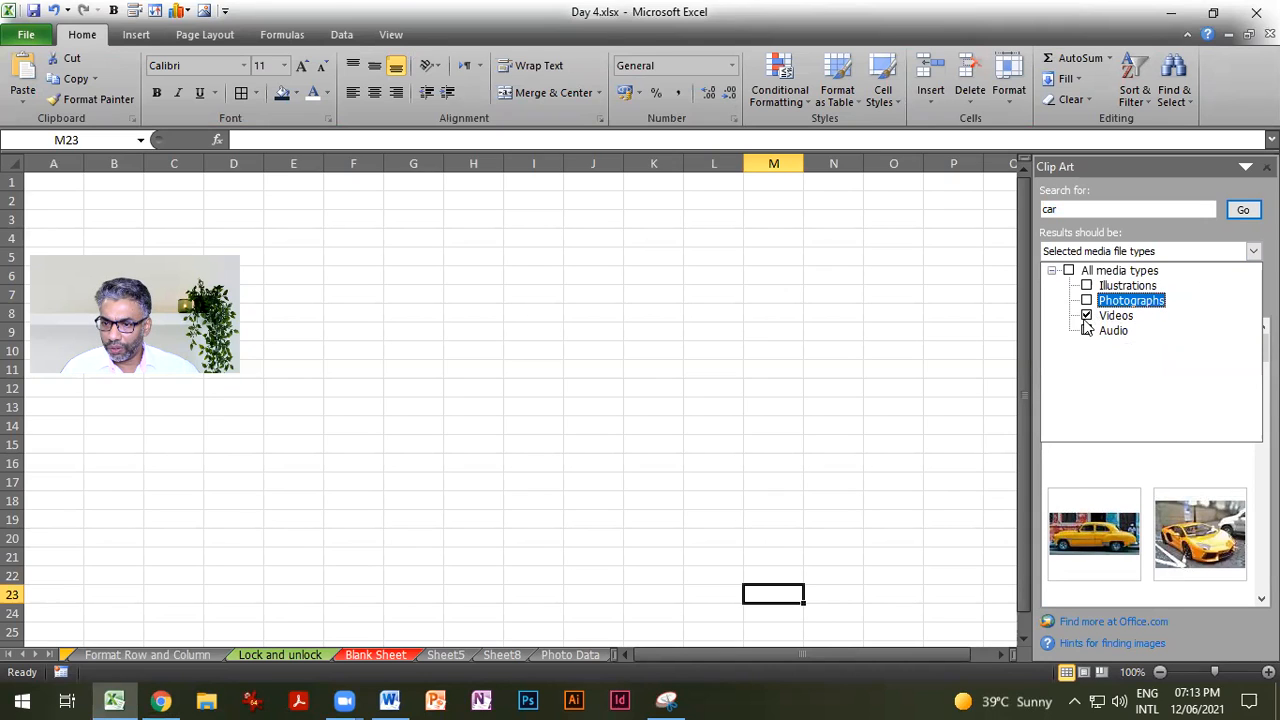
left_click(1242, 208)
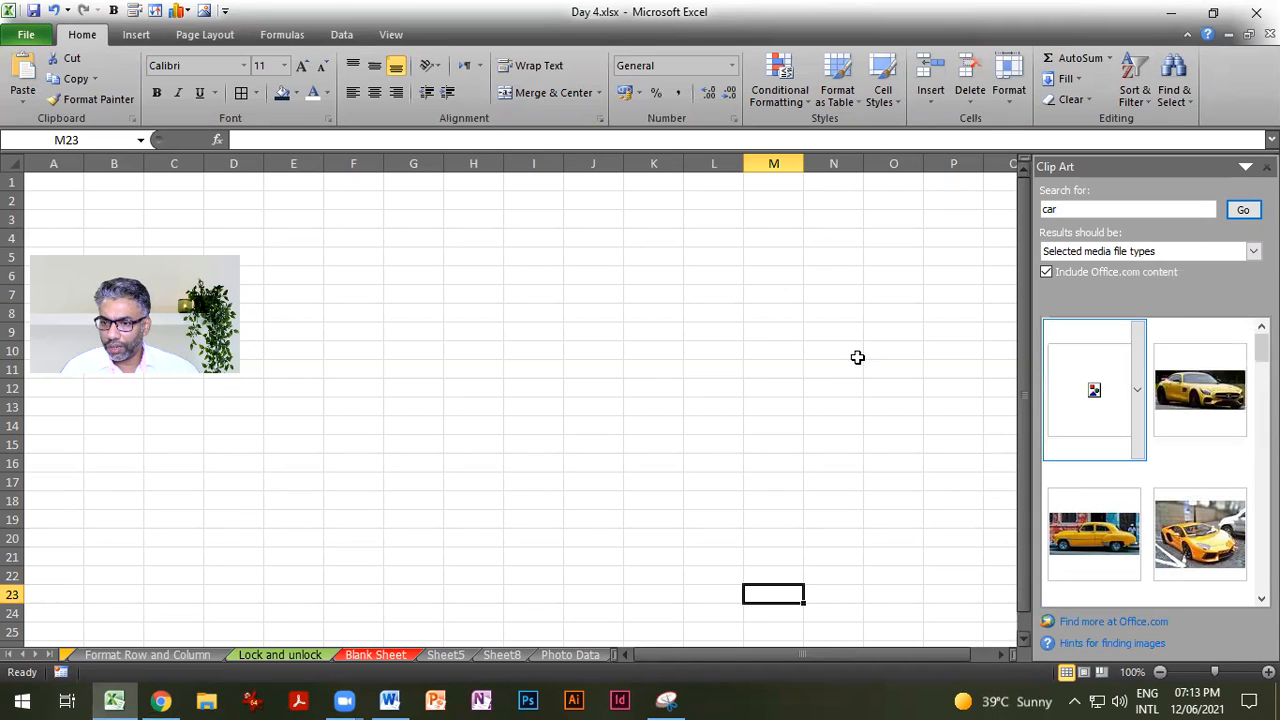
left_click(1267, 167)
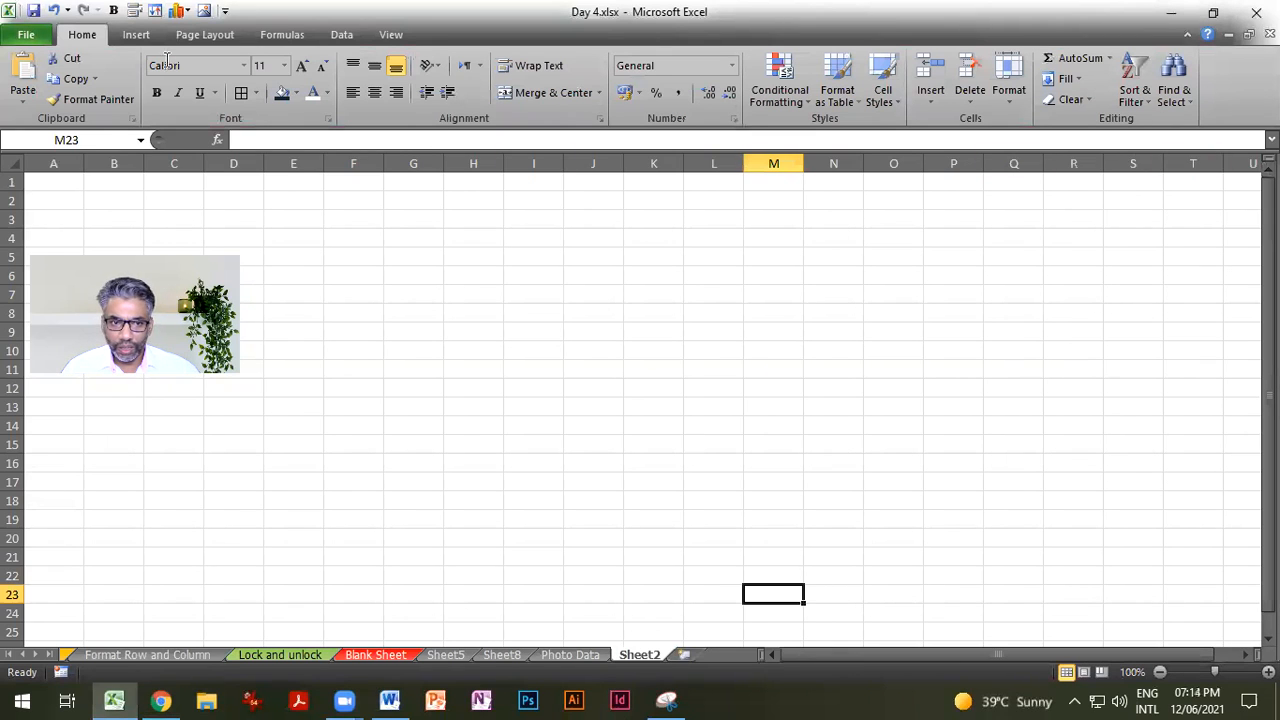
Step: Draw a Smiley Face shape about 3.2 cm in size around columns I and J, rows 5 to 10
left_click(136, 34)
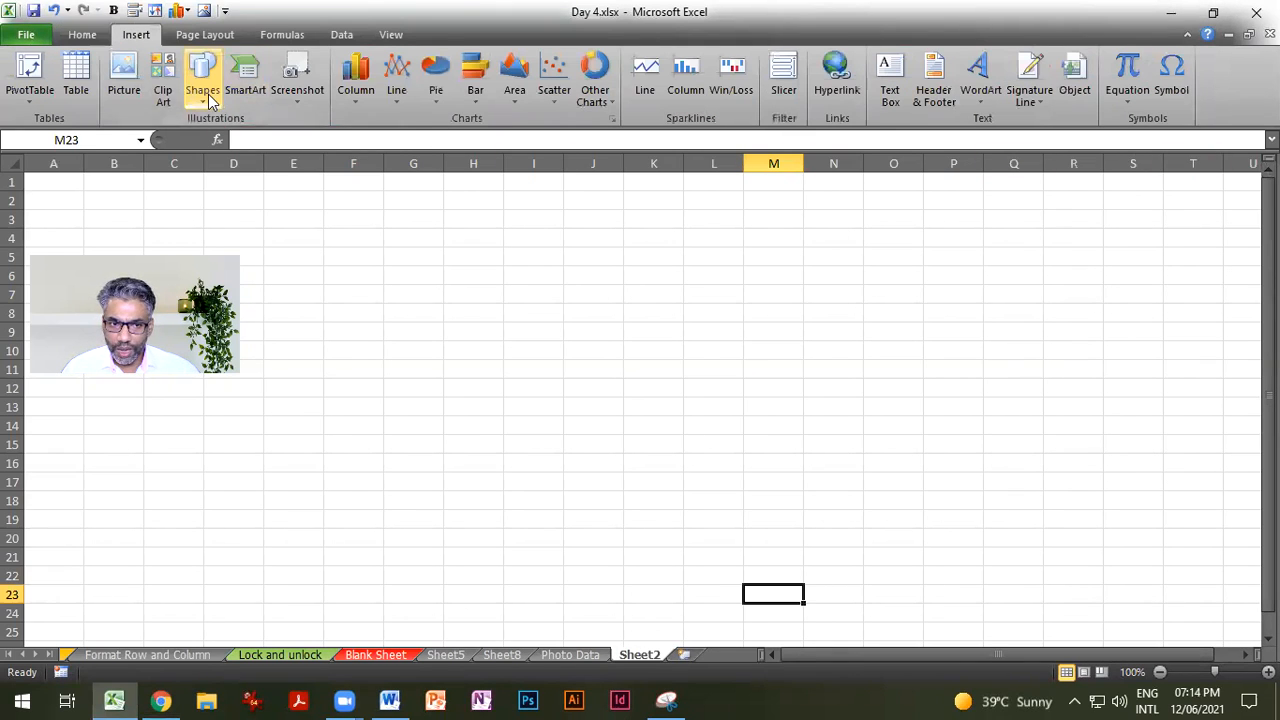
left_click(205, 90)
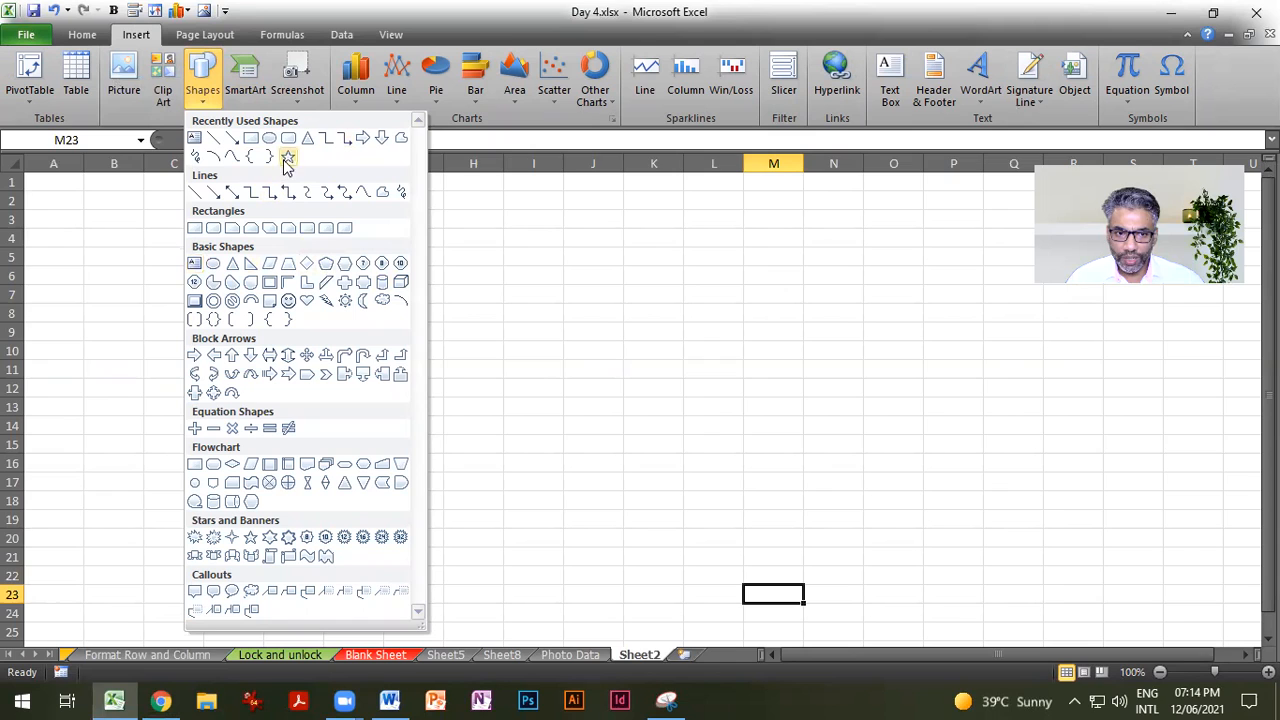
left_click(289, 300)
left_click_drag(518, 248, 631, 360)
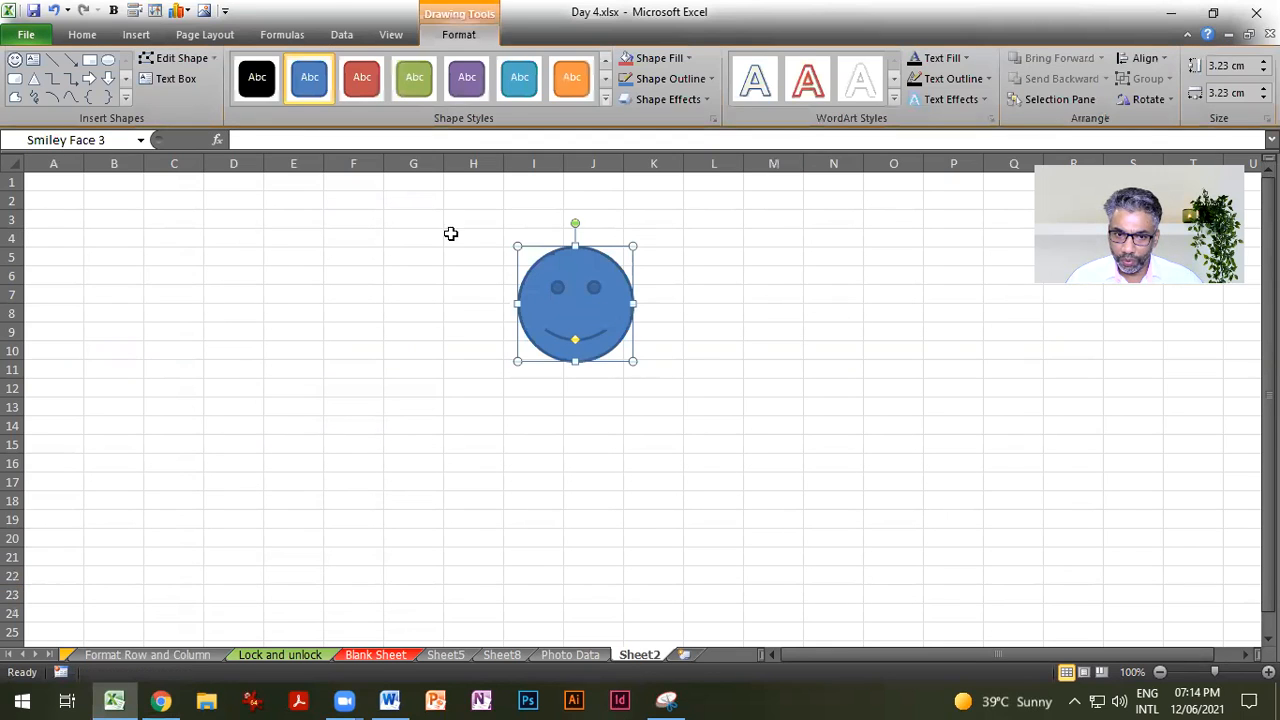
Step: Draw a Can shape about 1.1 cm high and 1.6 cm wide as a neck below the smiley face
left_click(140, 38)
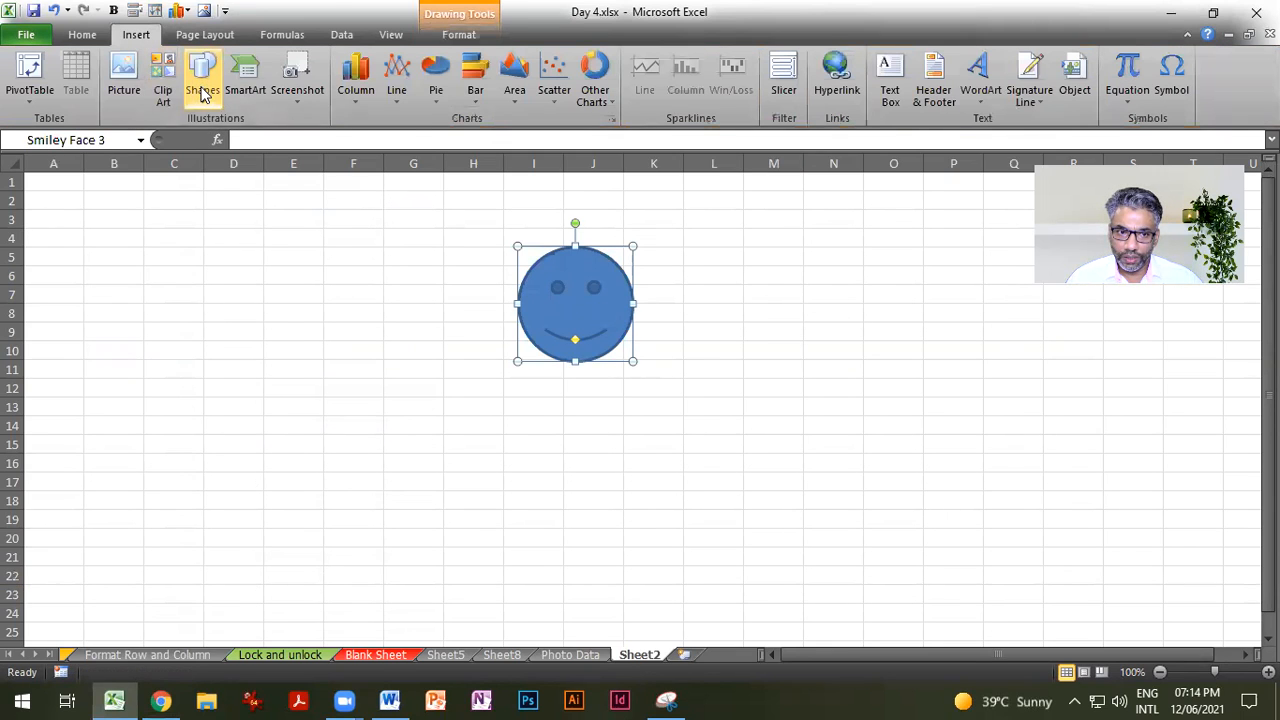
left_click(202, 80)
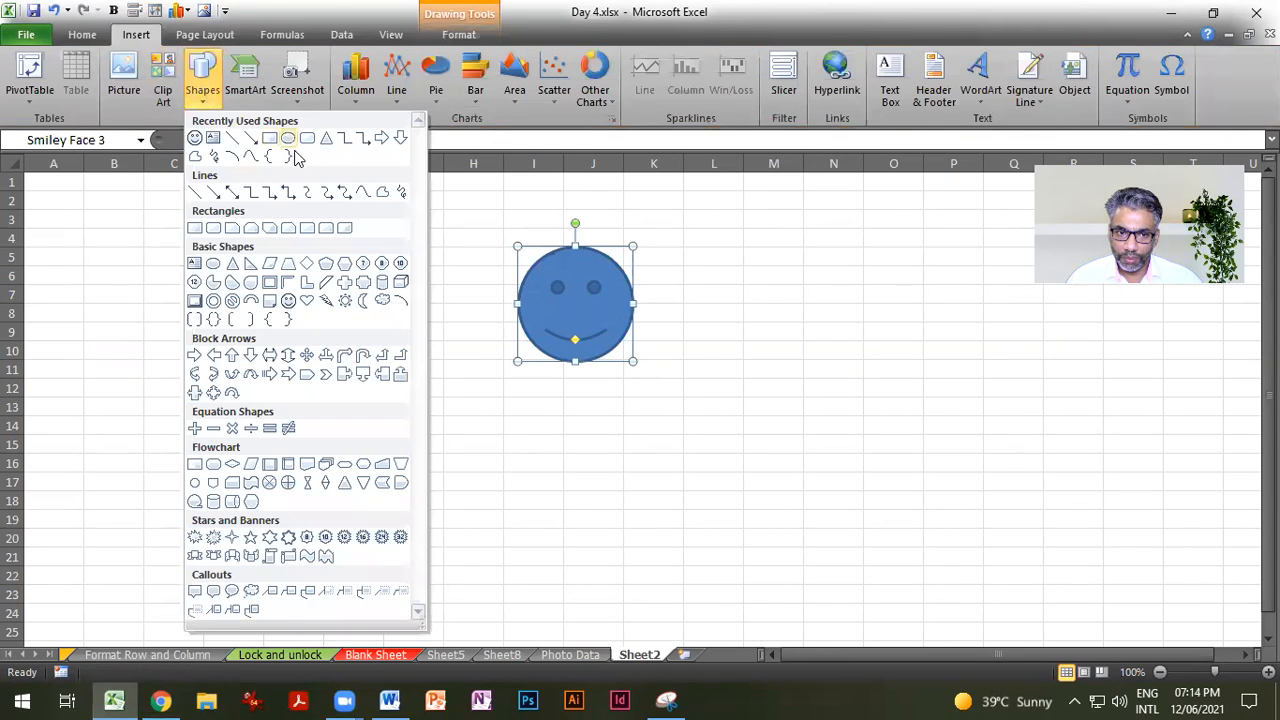
left_click(385, 285)
left_click_drag(546, 350, 606, 392)
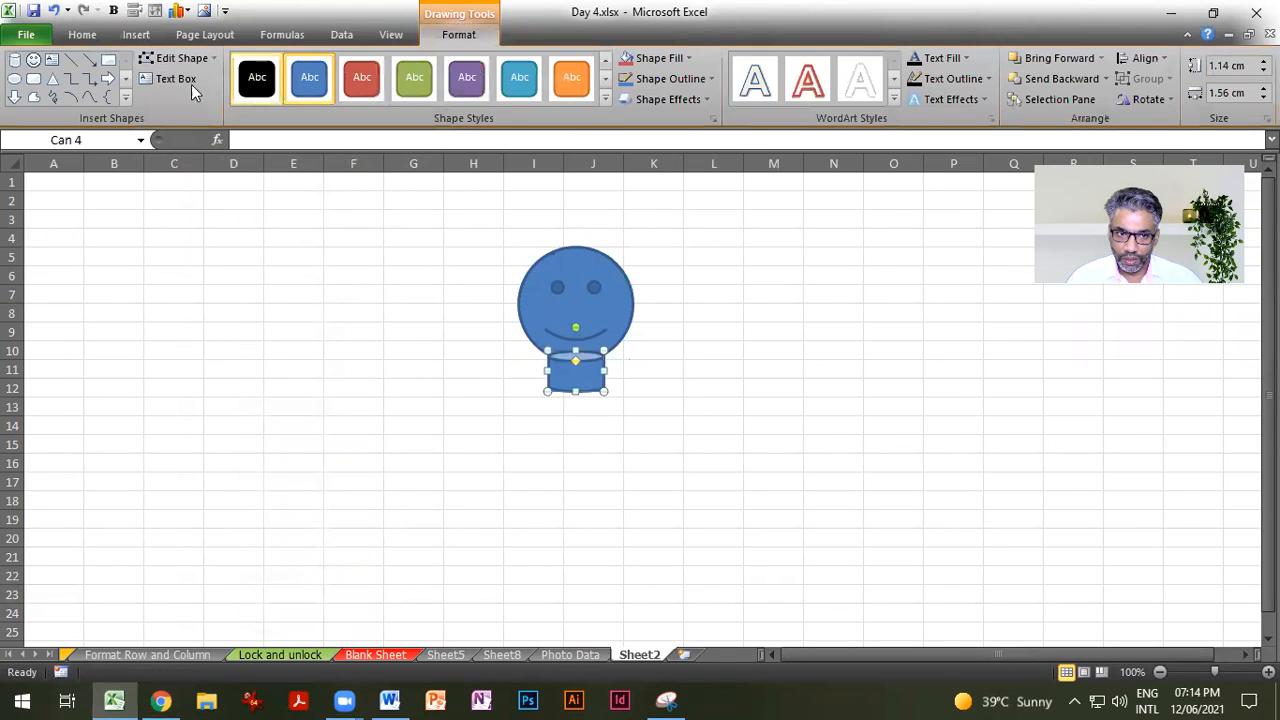
Step: Draw a Hexagon about 4.6 cm high and 5.3 cm wide below the neck as the figure's body
left_click(148, 36)
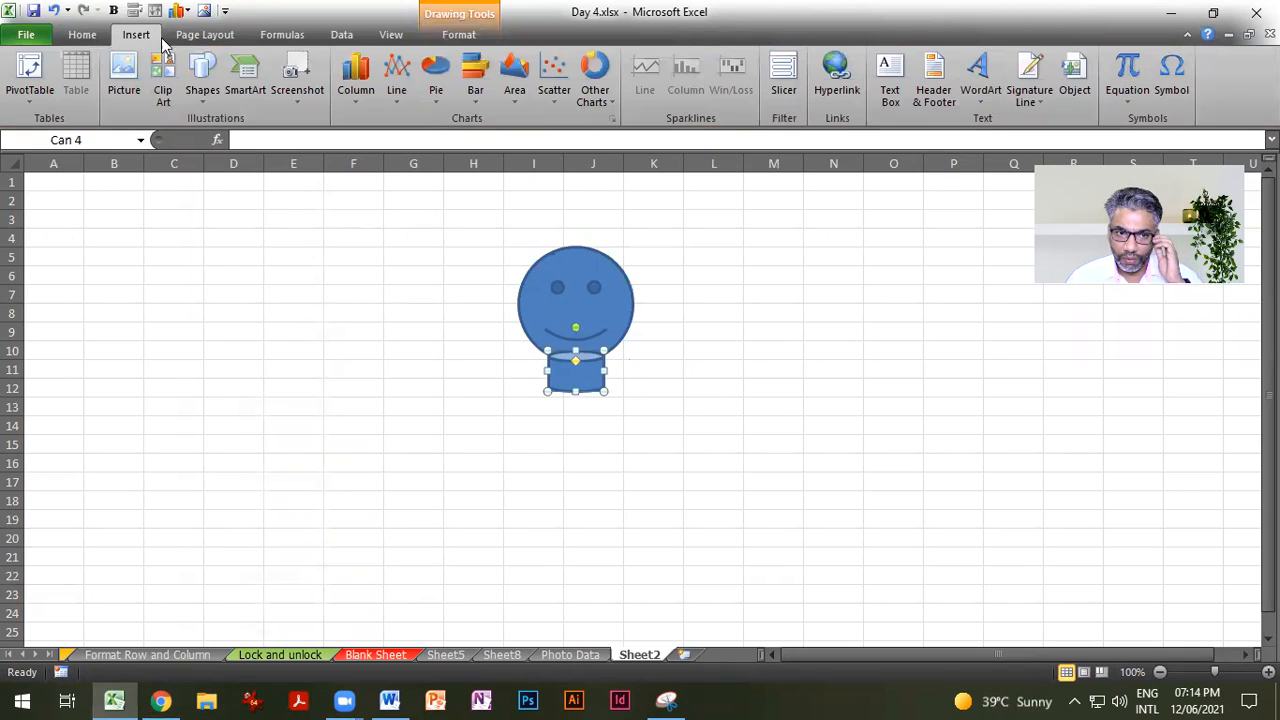
left_click(202, 75)
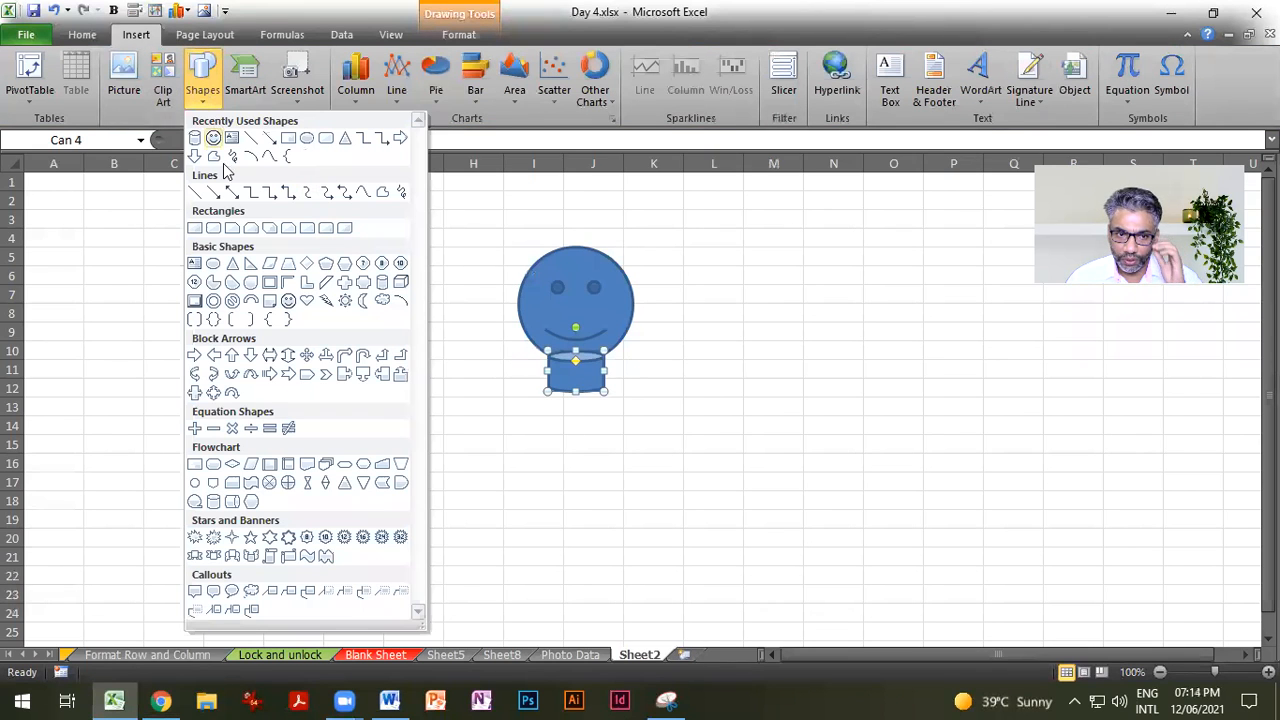
left_click(328, 265)
left_click_drag(525, 377, 616, 474)
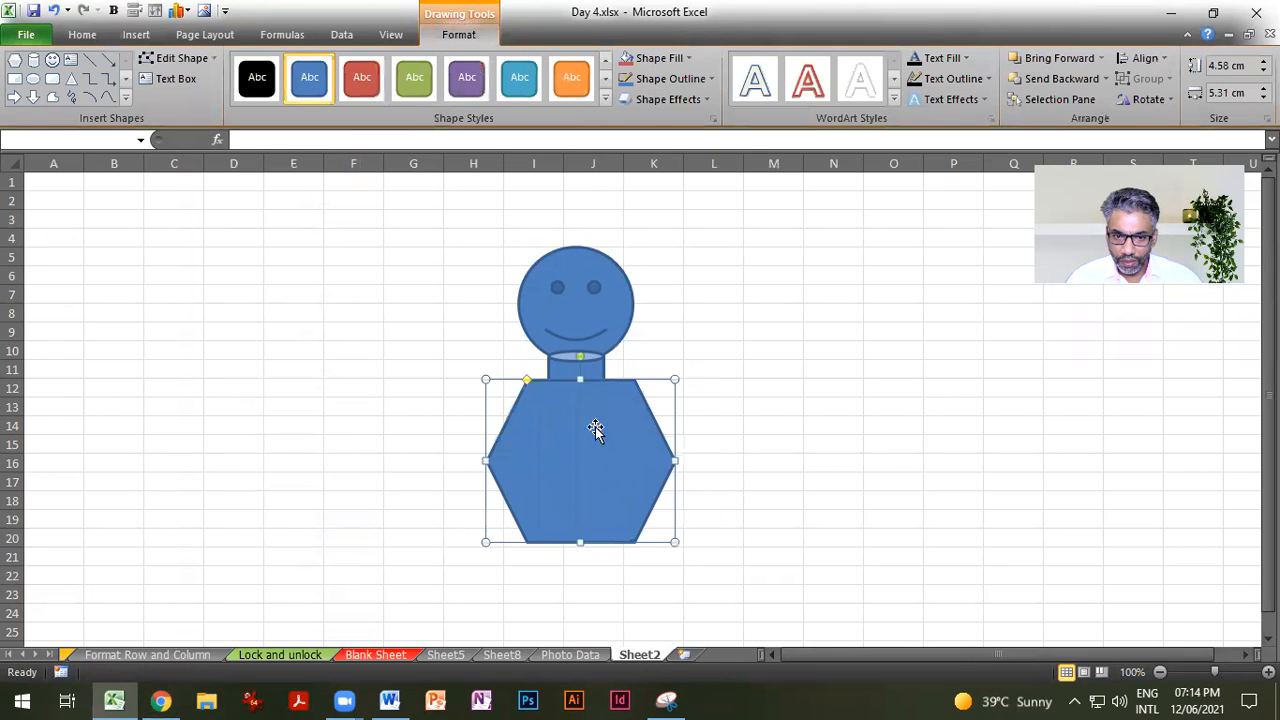
Step: Bring the can neck to the front of the hexagon, and bring the smiley face to the front of the neck
left_click(590, 372)
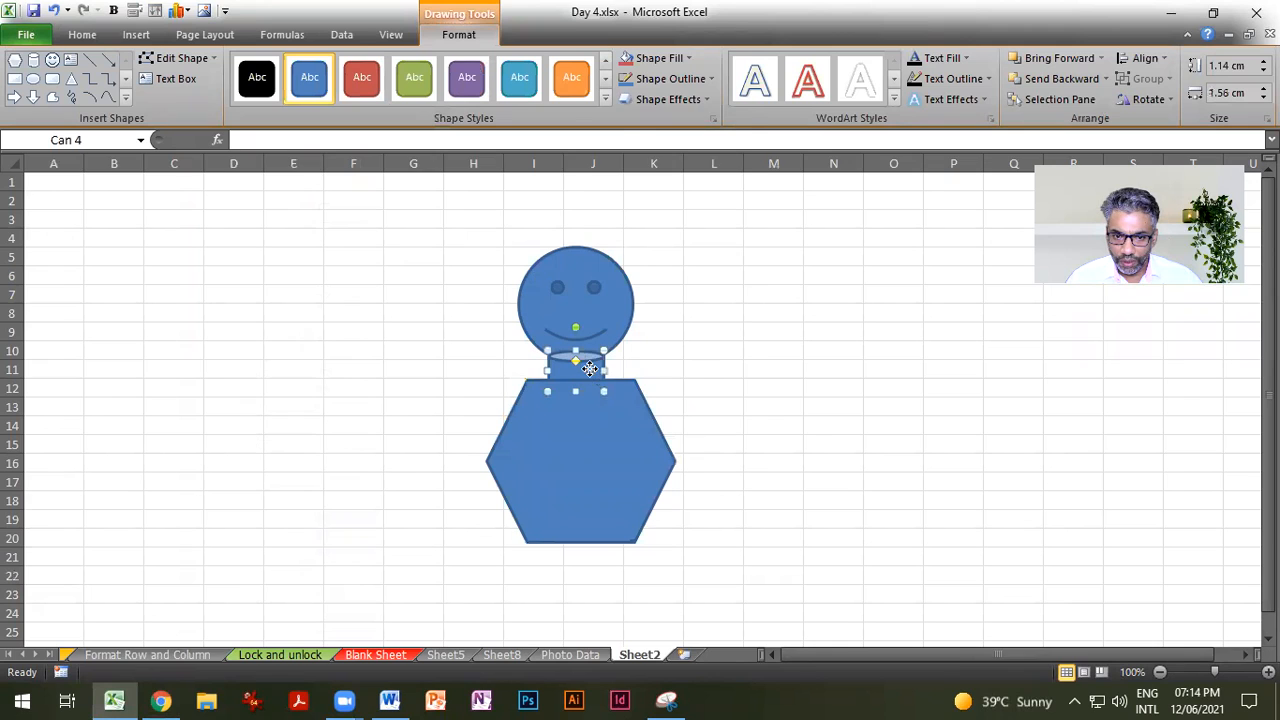
right_click(590, 369)
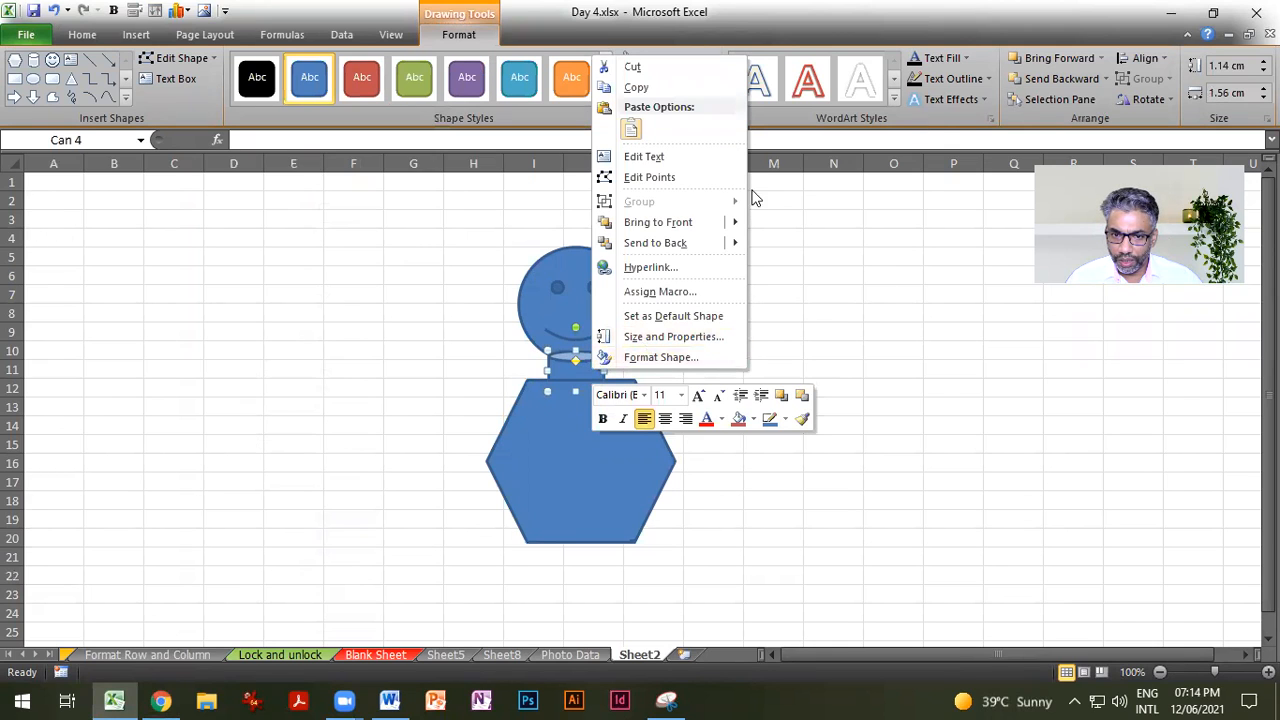
left_click(697, 221)
left_click(583, 325)
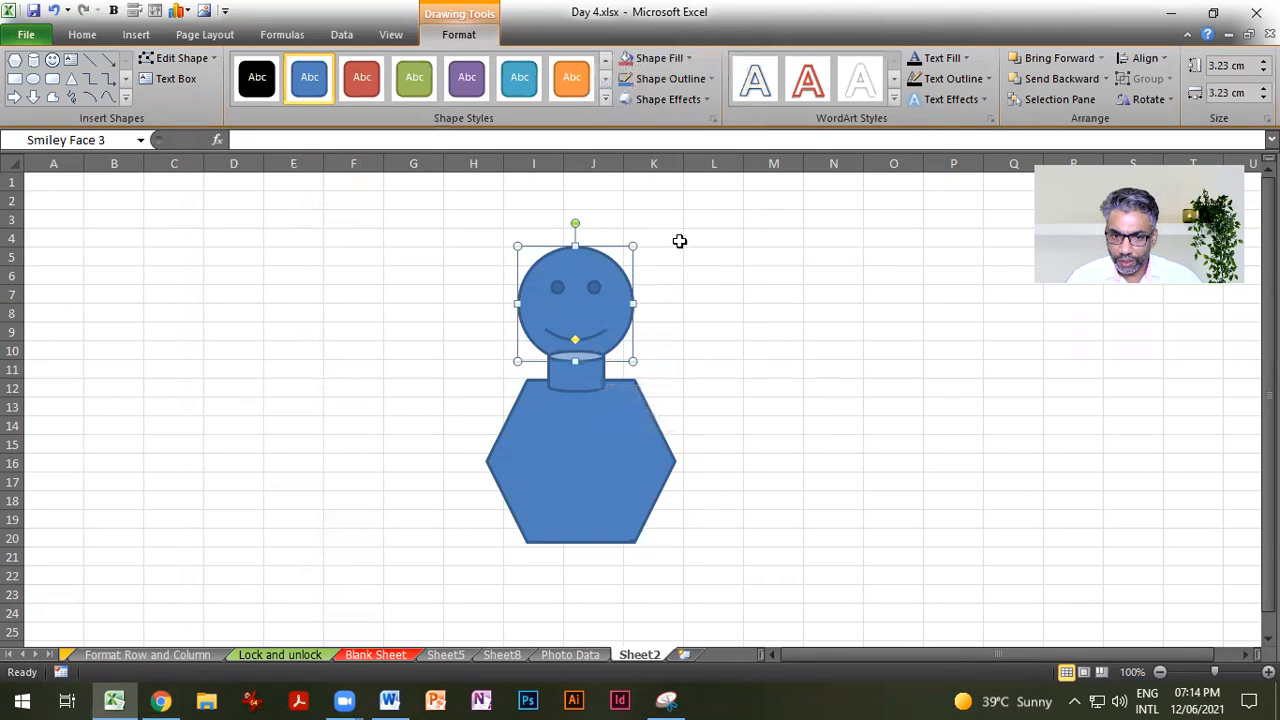
right_click(604, 290)
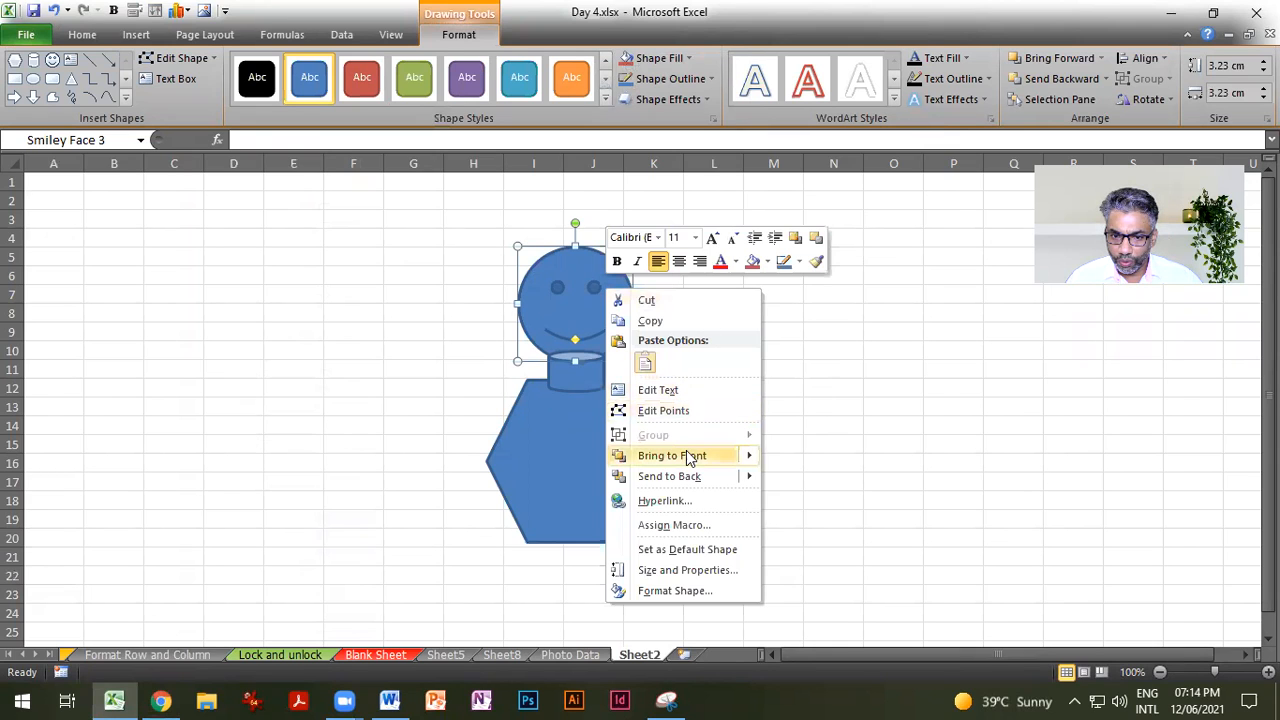
left_click(686, 455)
key("Escape")
left_click(599, 331)
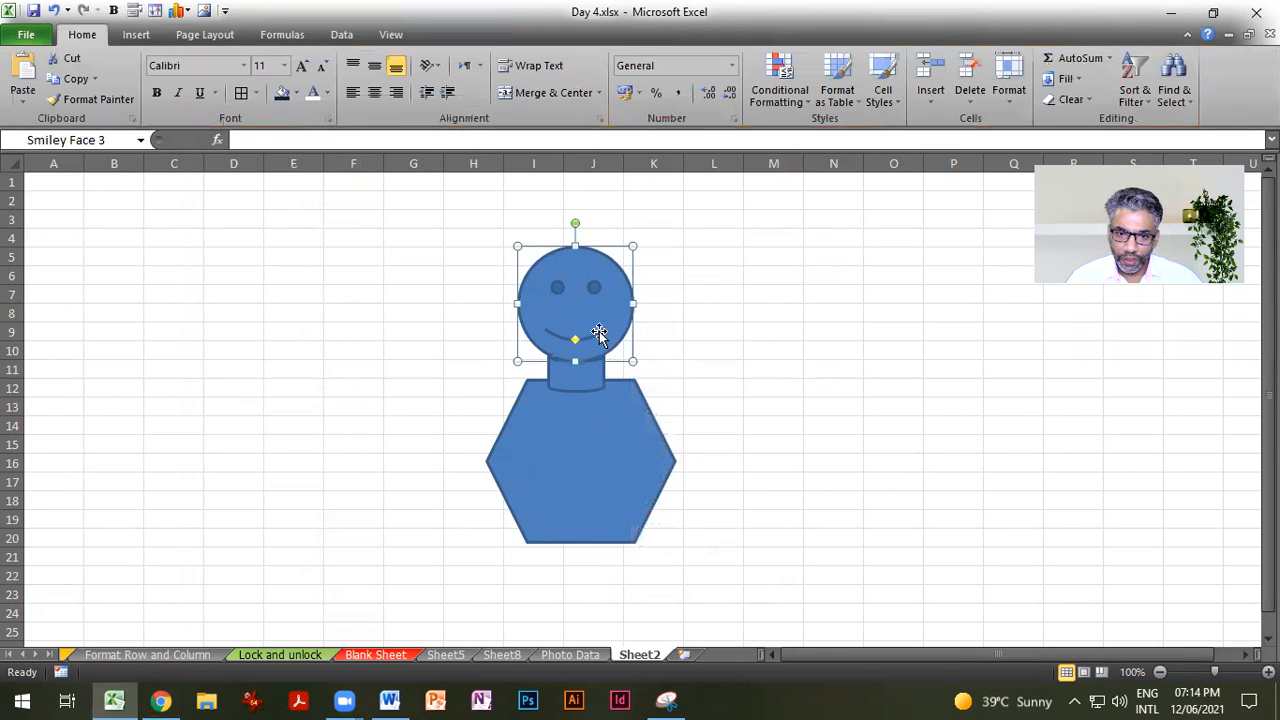
Step: Fill the smiley face with yellow and the can neck with orange
left_click(458, 34)
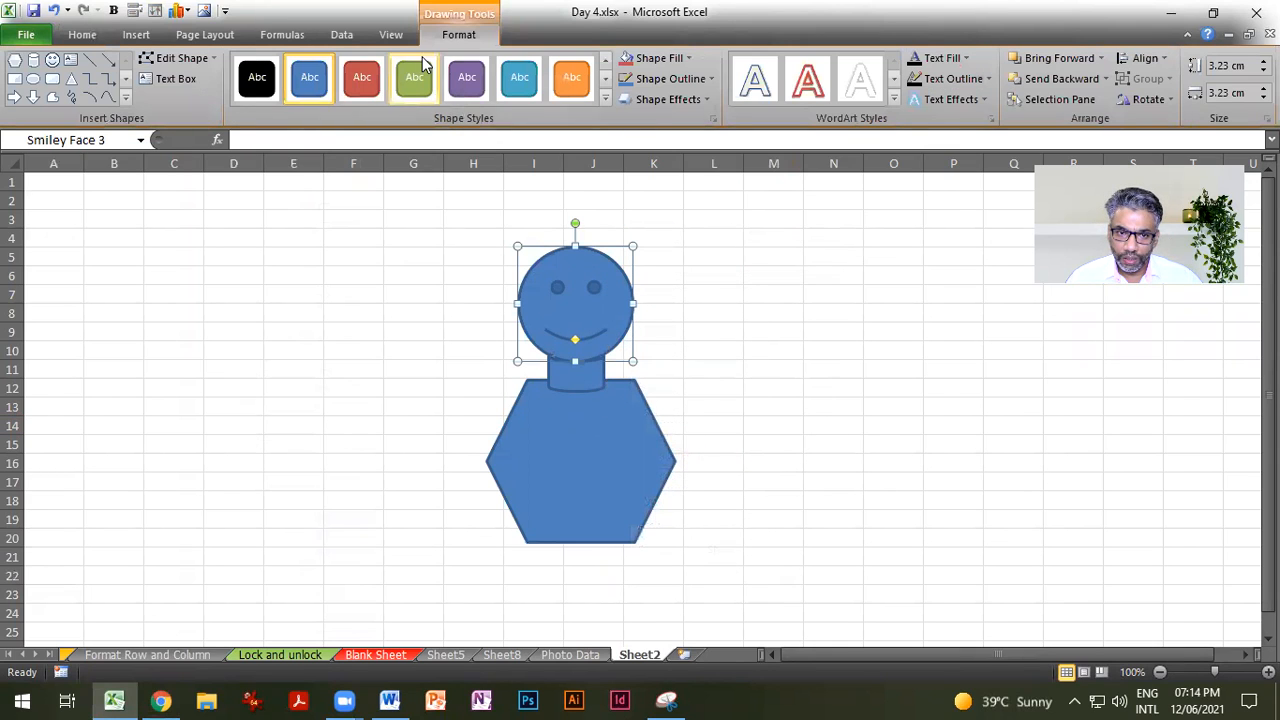
left_click(688, 58)
left_click(580, 380)
left_click(578, 378)
left_click(688, 57)
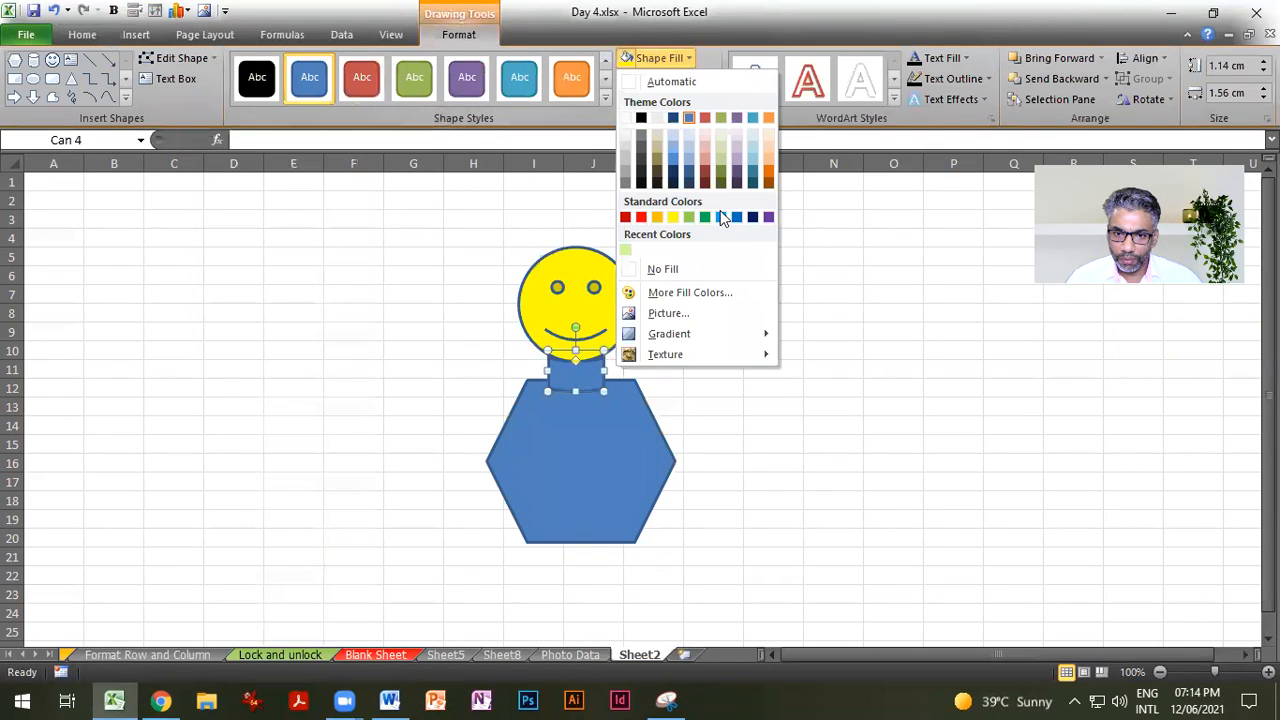
left_click(657, 217)
Step: Fill the hexagon body with orange and nudge it so it is centred under the neck
left_click(629, 470)
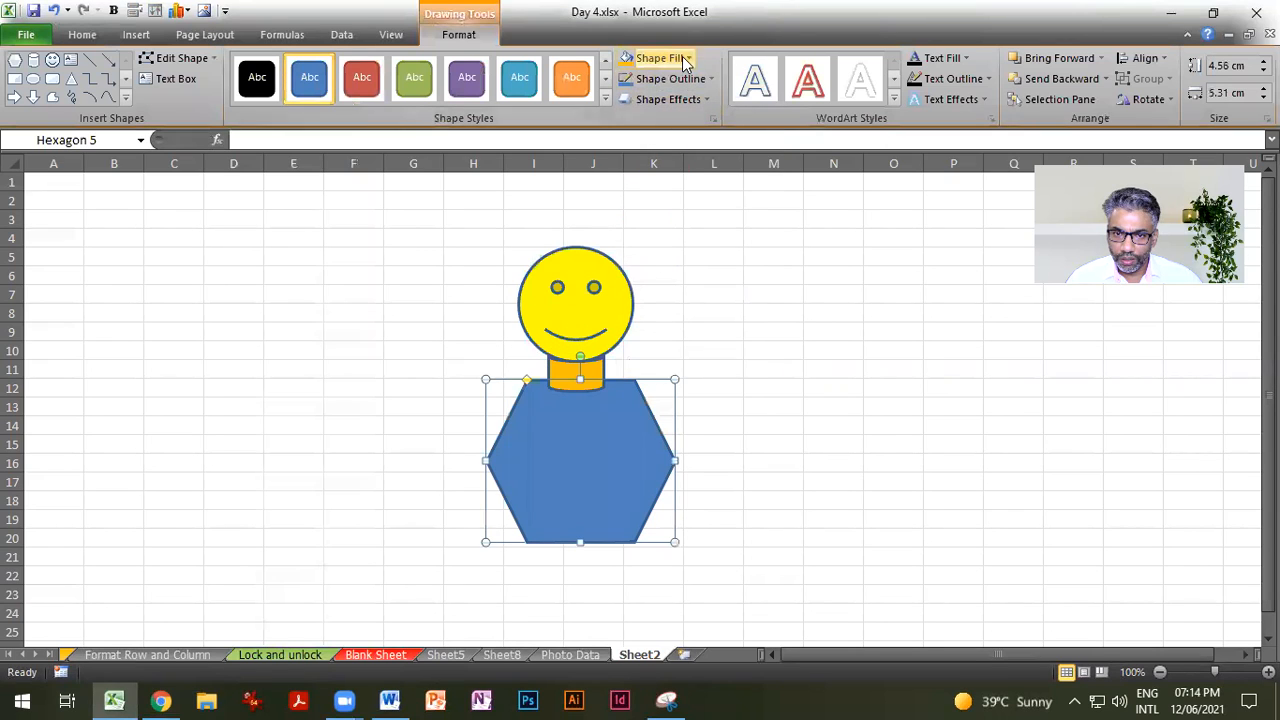
left_click(645, 58)
left_click(745, 384)
left_click_drag(593, 425, 612, 435)
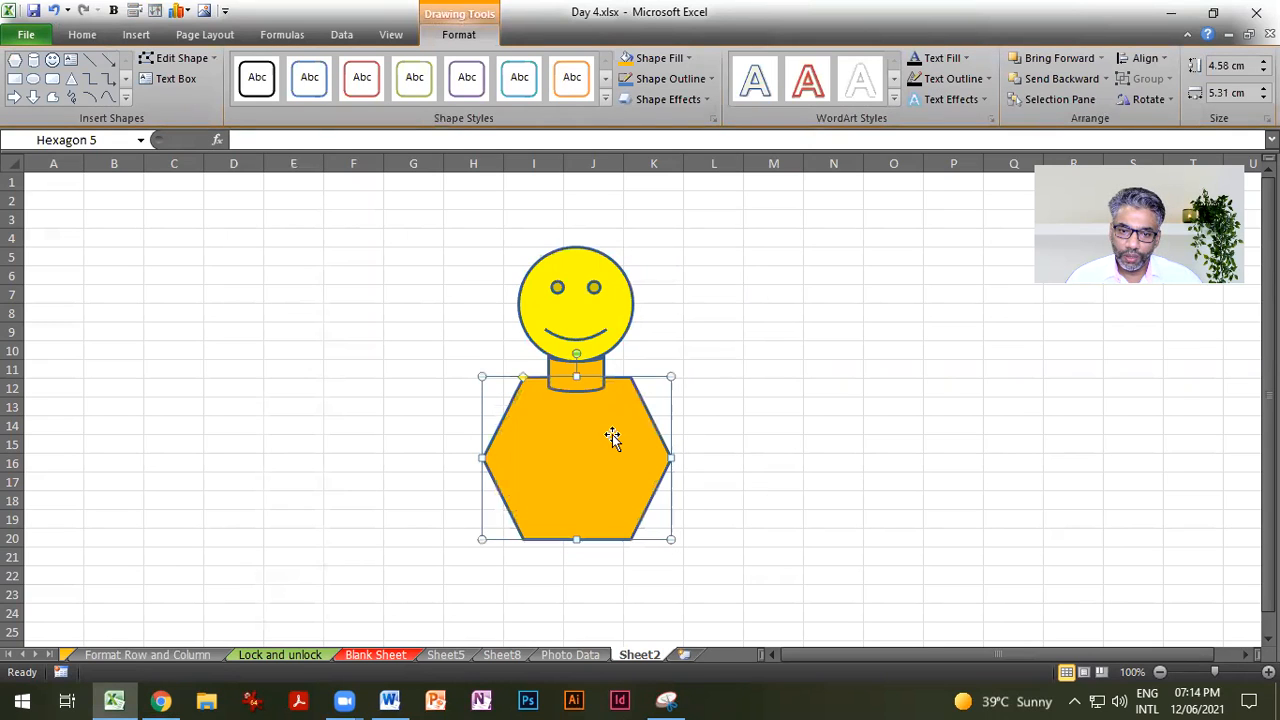
left_click(700, 447)
Step: Select the hexagon, smiley face and can neck together and group them into one figure
left_click(626, 464)
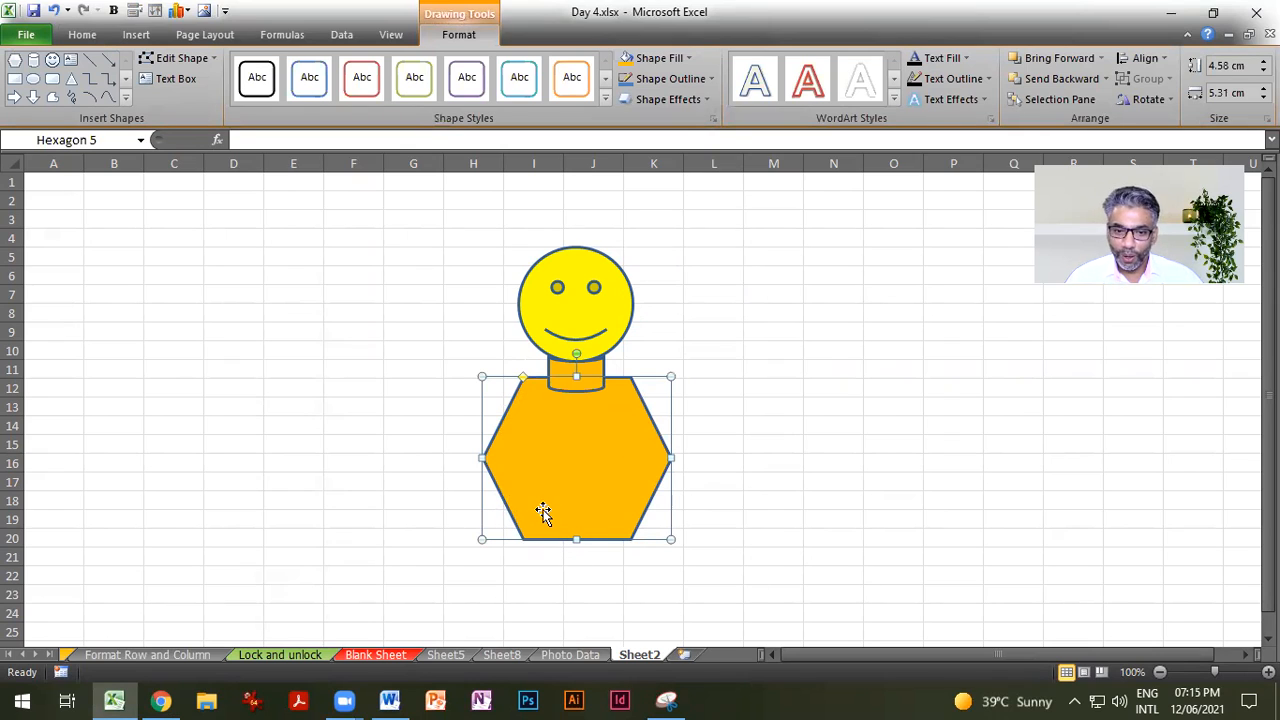
left_click(584, 342, "shift")
left_click(598, 382, "shift")
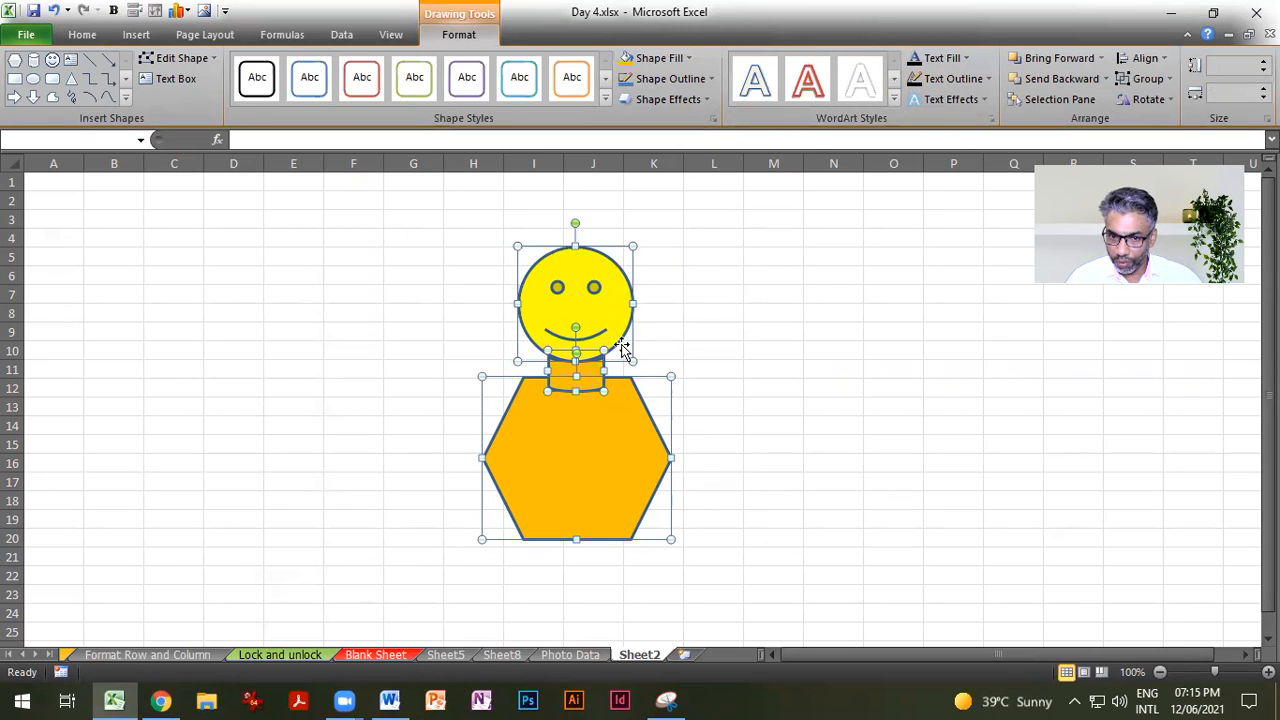
right_click(623, 335)
mouse_move(686, 420)
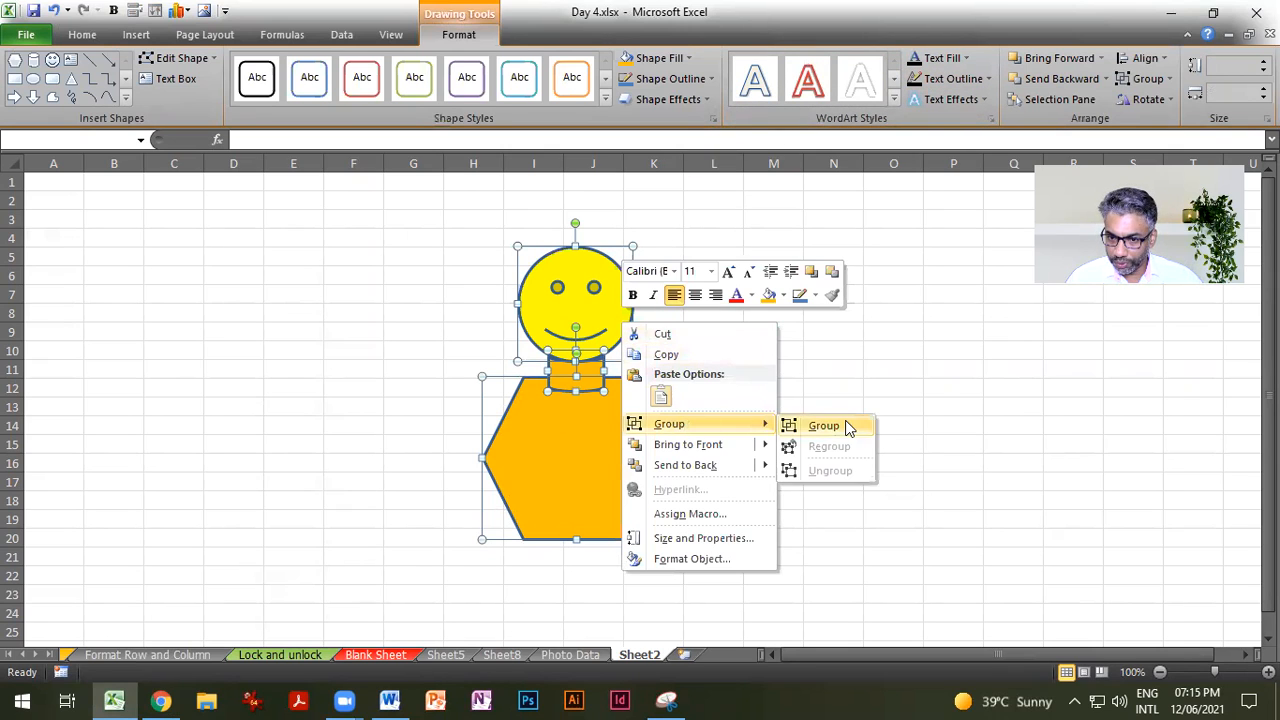
left_click(846, 427)
Step: Move the grouped figure to around columns D to F, shrink it to about 5.1 by 3.3 cm, and duplicate it twice
left_click_drag(580, 435, 270, 432)
left_click_drag(367, 234, 294, 346)
left_click_drag(259, 469, 326, 345)
key("ctrl+d")
key("ctrl+d")
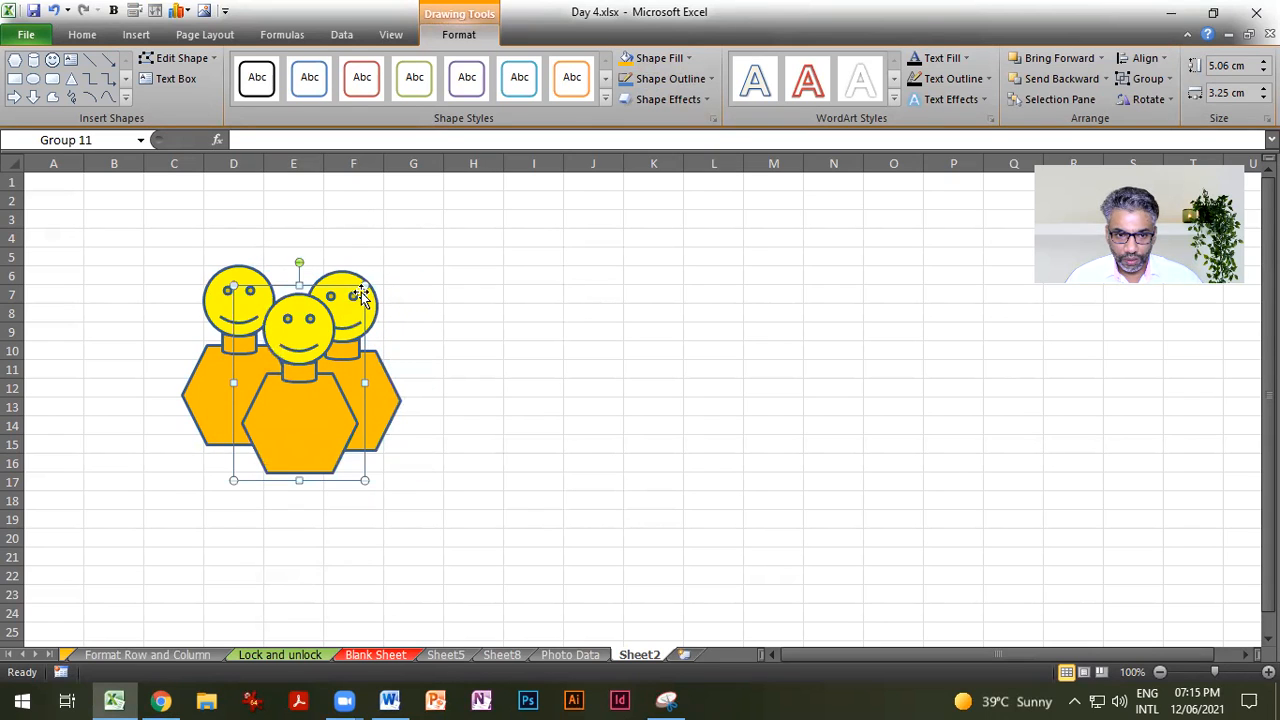
Step: Enlarge the front figure slightly and position it centrally in front of the other two
left_click_drag(364, 286, 377, 267)
left_click_drag(304, 367, 289, 387)
left_click(466, 403)
left_click(326, 444)
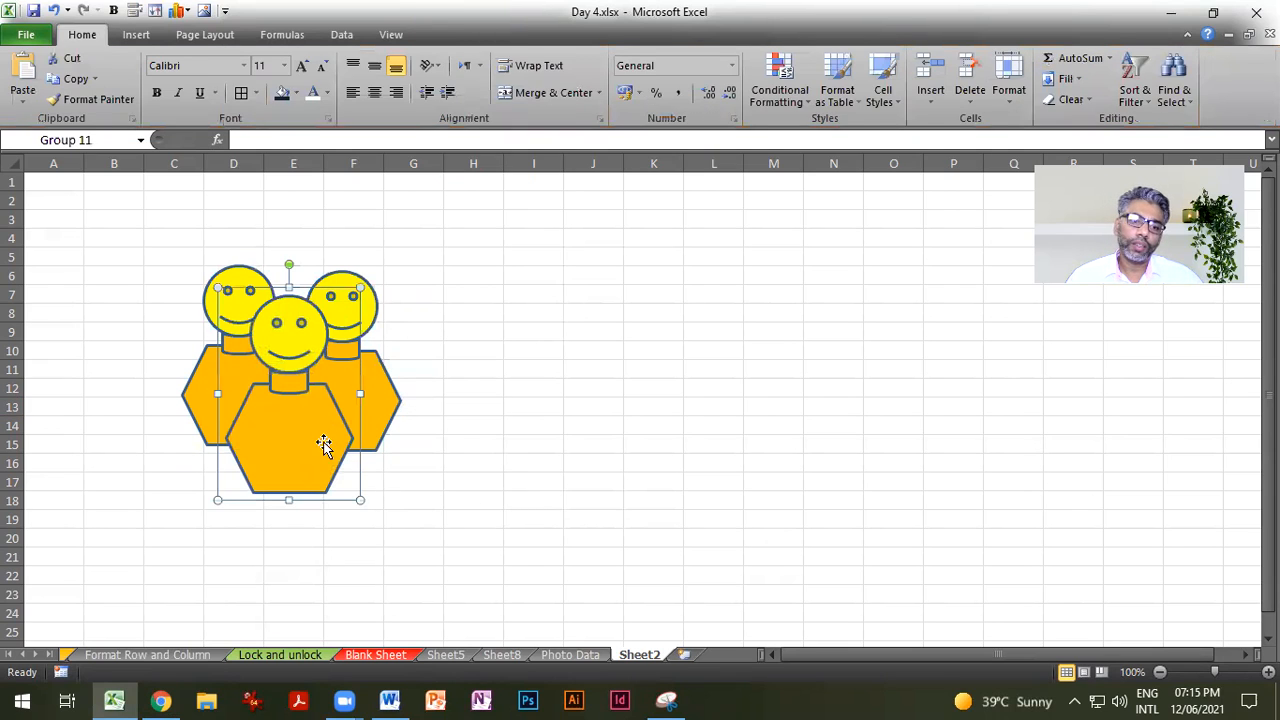
Step: Duplicate the rear figure near column F into the empty area around columns I to K and rotate the copy about 45 degrees clockwise
left_click(452, 430)
left_click(353, 410)
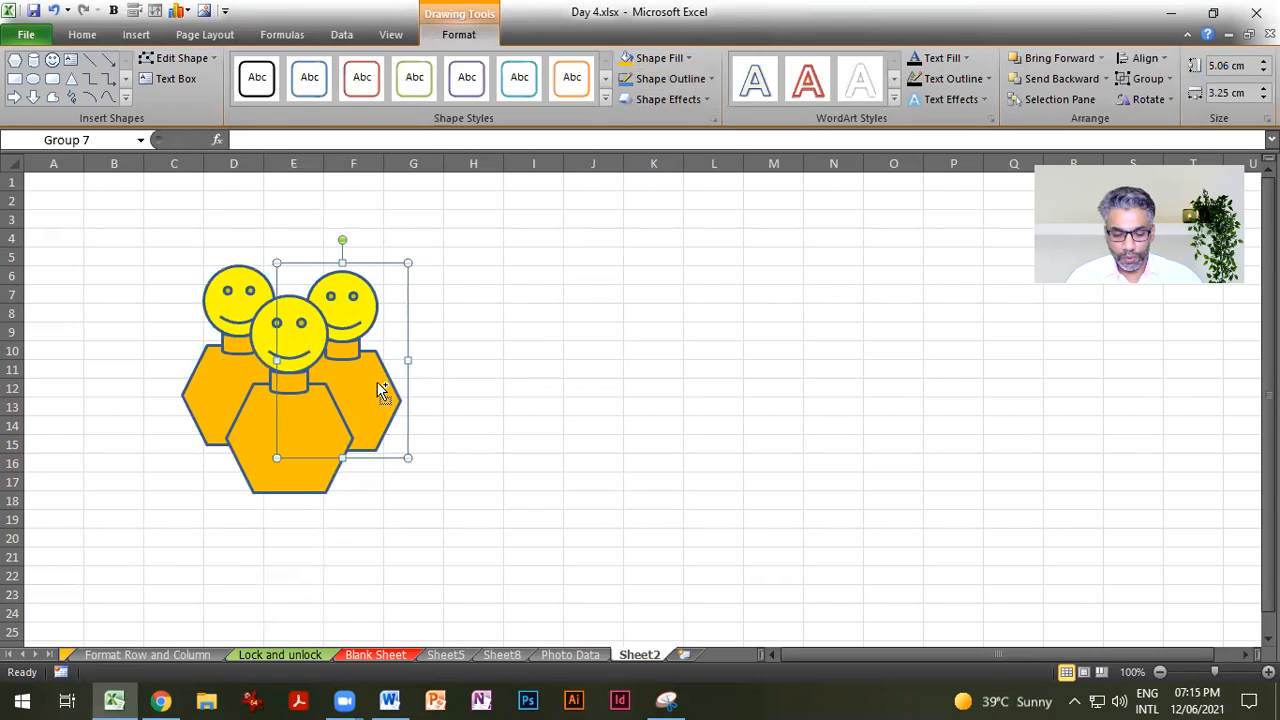
left_click_drag(351, 408, 612, 395)
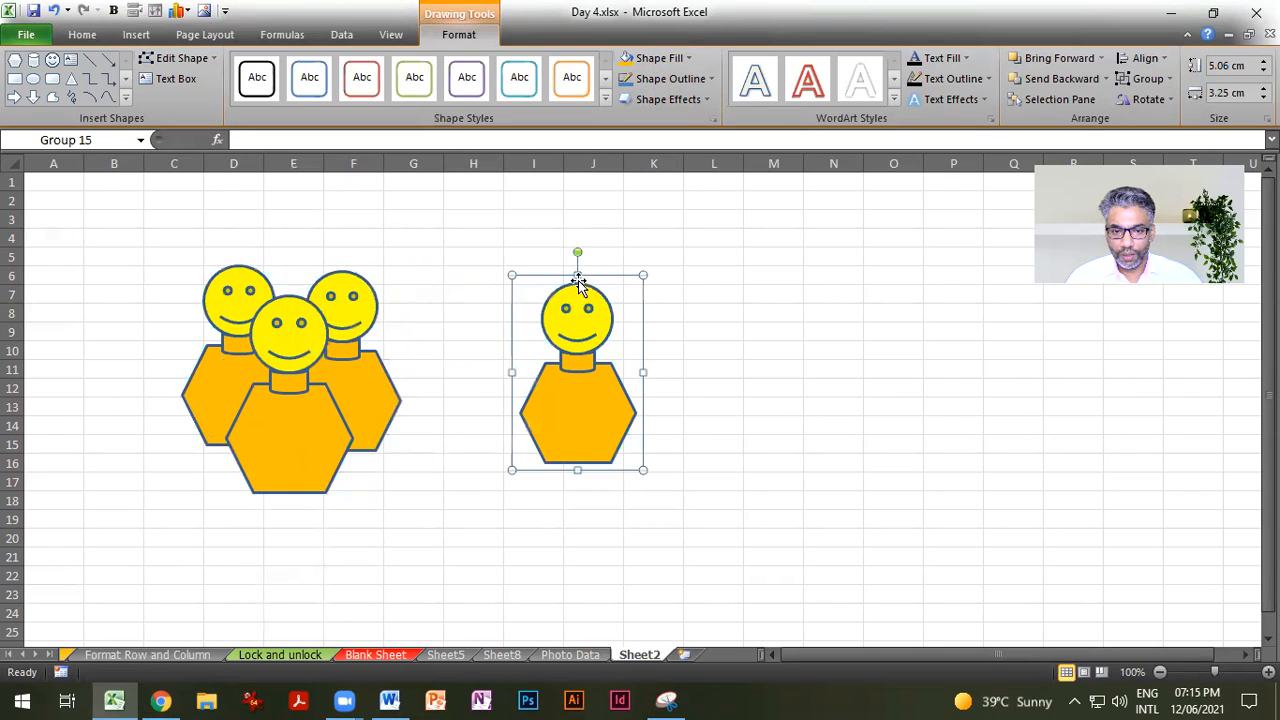
left_click_drag(577, 251, 666, 300)
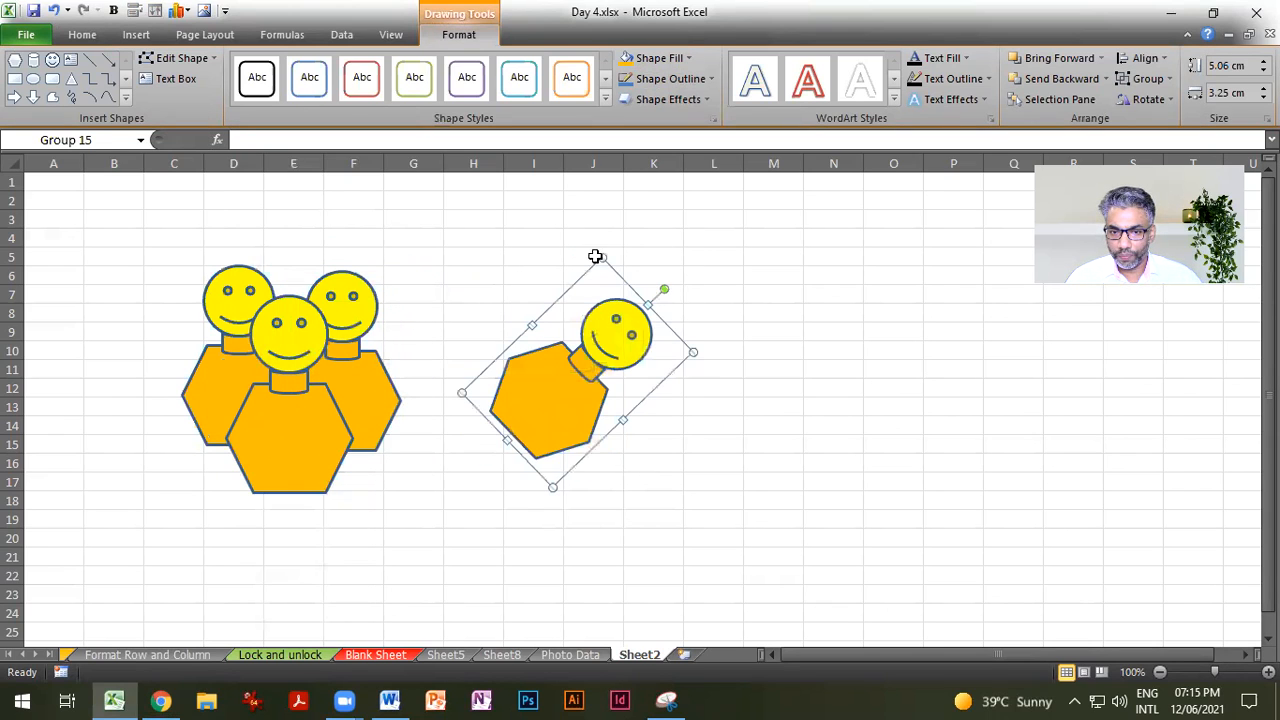
Step: Shrink the tilted figure and place it around columns H and I, beside the three-figure group
left_click_drag(603, 257, 592, 325)
left_click_drag(576, 408, 494, 423)
left_click(473, 350)
left_click(660, 425)
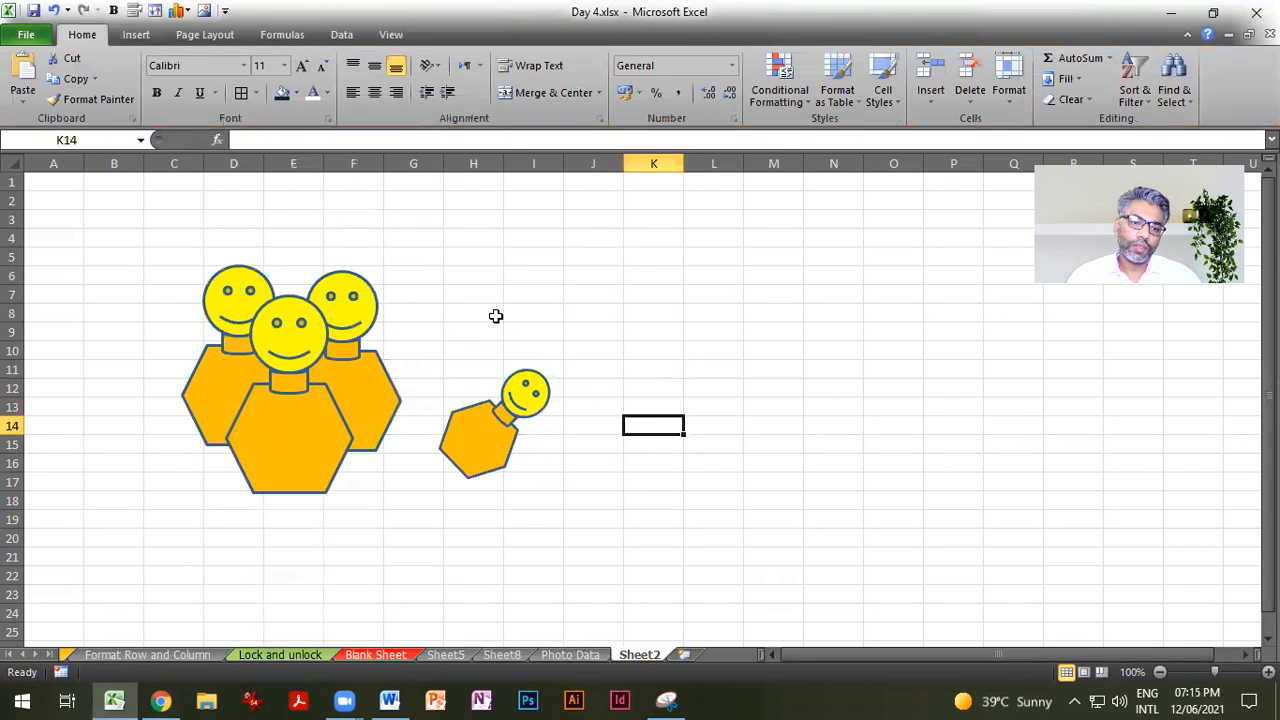
Step: Draw a straight, slightly descending line about 6.5 cm wide and 1.1 cm high from cell I4 to M6
left_click(145, 36)
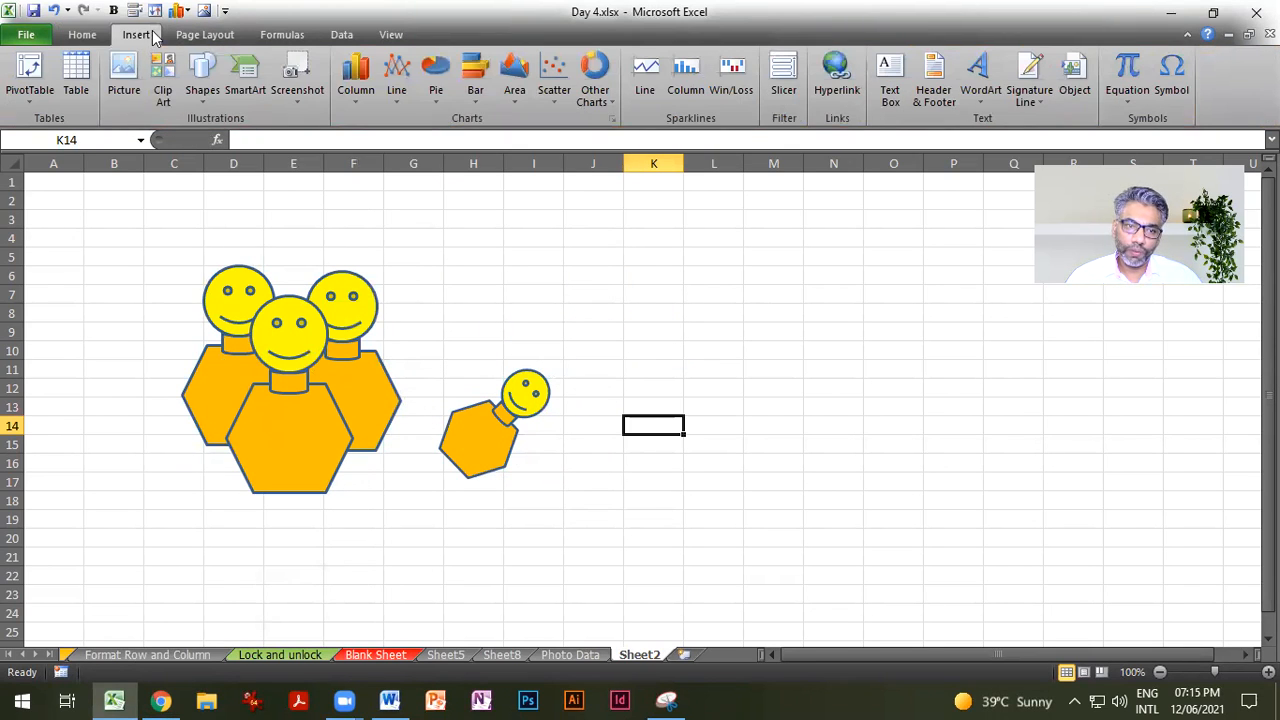
left_click(202, 82)
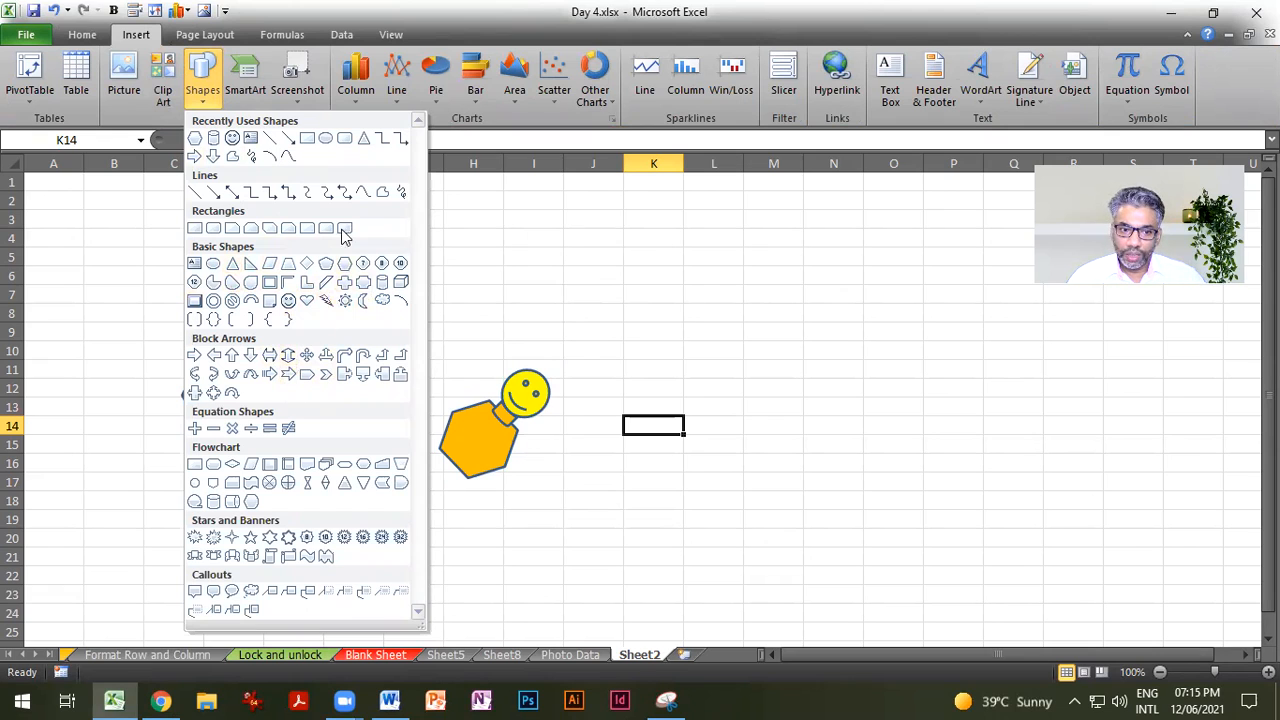
left_click(270, 138)
left_click_drag(537, 238, 767, 276)
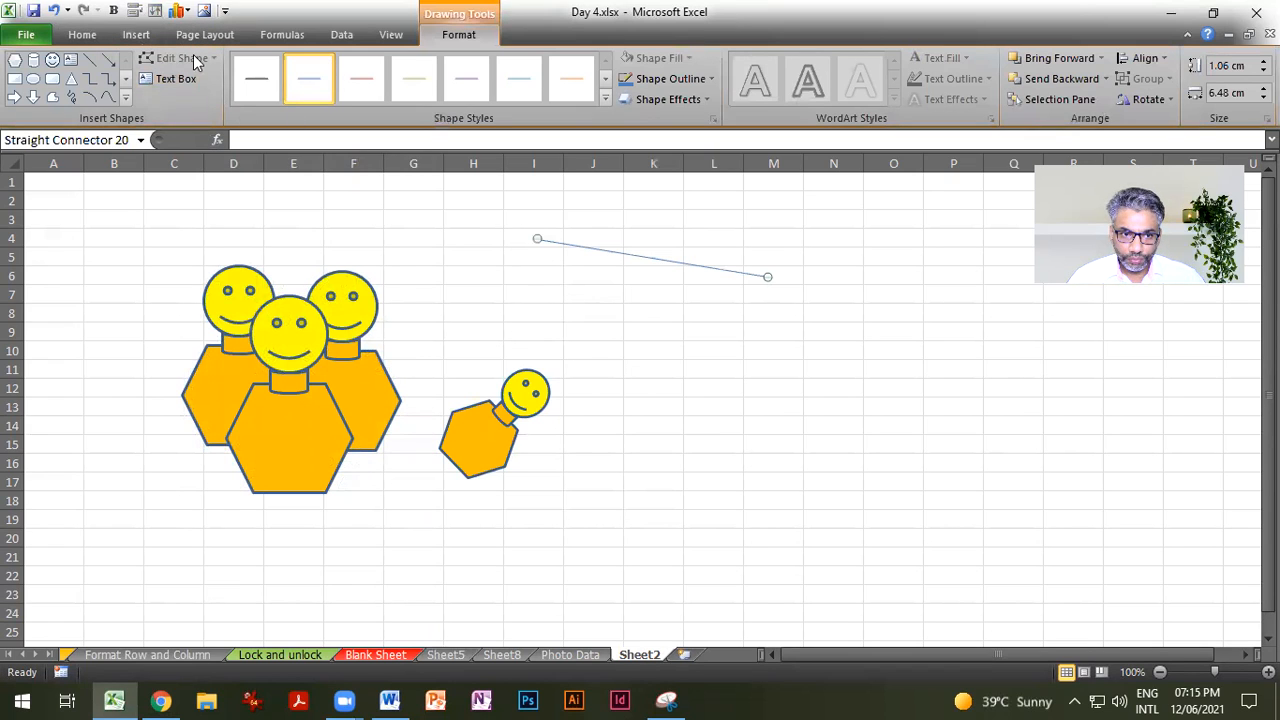
Step: Scribble an open wavy line about 15.5 cm wide and 6.2 cm high, descending from column K, row 9 to column T, row 21
left_click(124, 98)
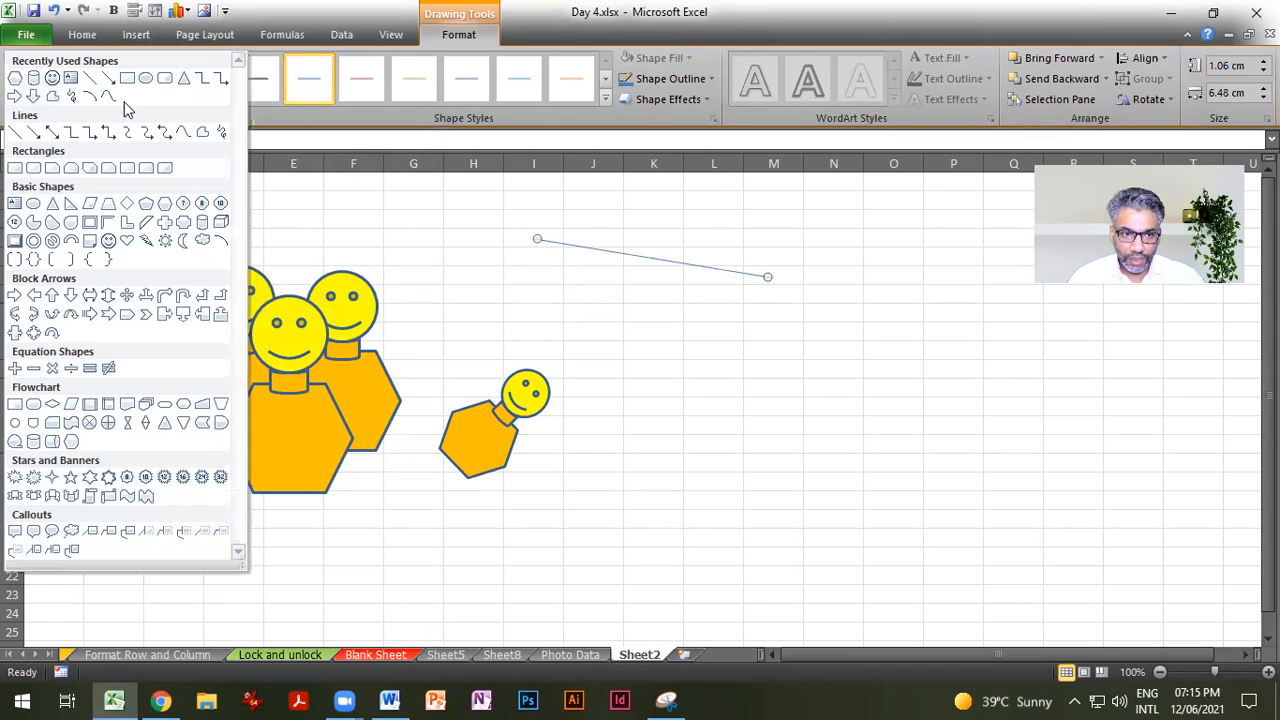
left_click(73, 97)
mouse_move(644, 340)
left_mouse_down()
mouse_move(728, 349)
mouse_move(777, 373)
mouse_move(858, 486)
mouse_move(966, 486)
mouse_move(1145, 514)
mouse_move(1192, 557)
left_mouse_up()
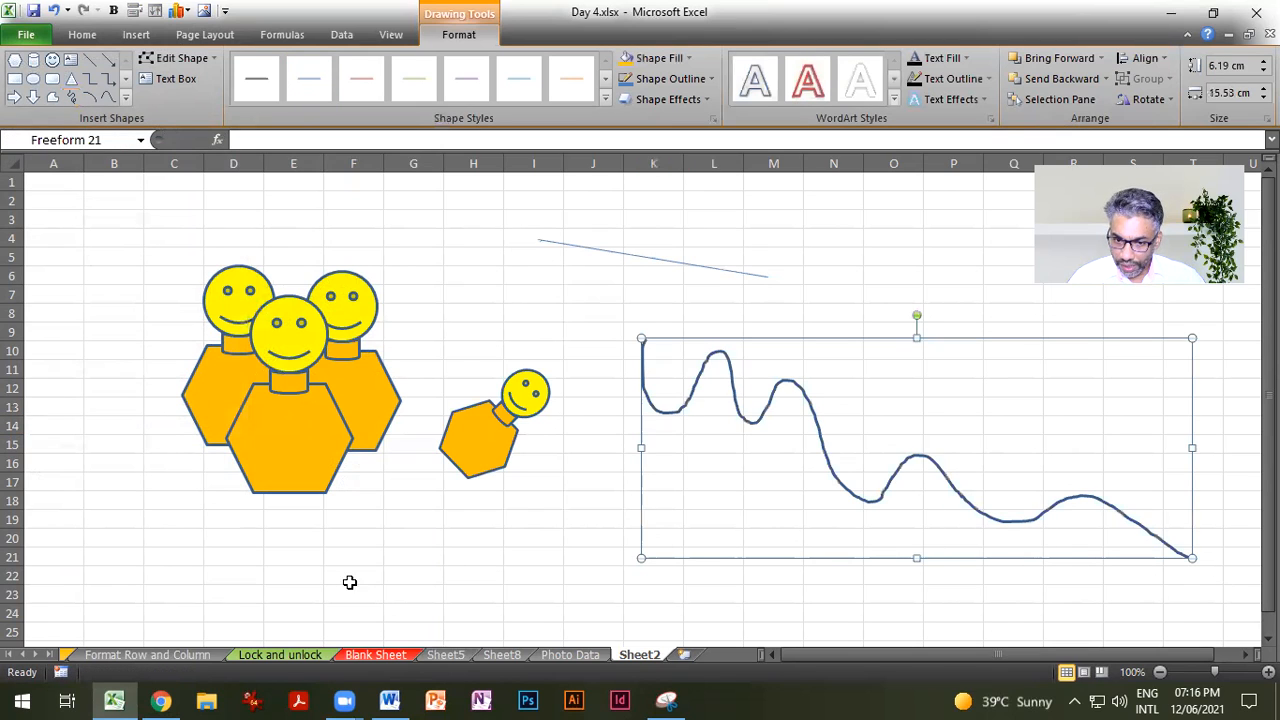
Step: Scribble a closed shape about 2.9 by 1.8 cm in the red shape style and place it around columns N and O, above the wavy line
left_click(71, 97)
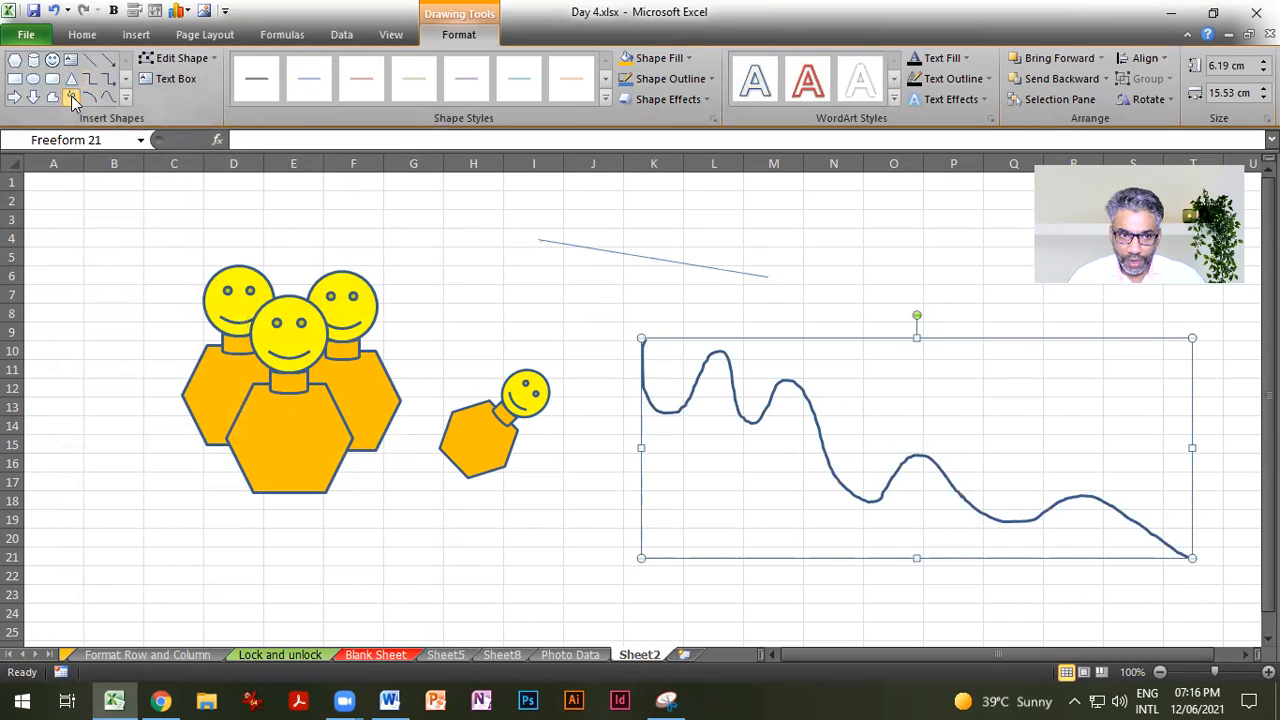
mouse_move(417, 572)
left_mouse_down()
mouse_move(416, 536)
mouse_move(458, 478)
left_mouse_up()
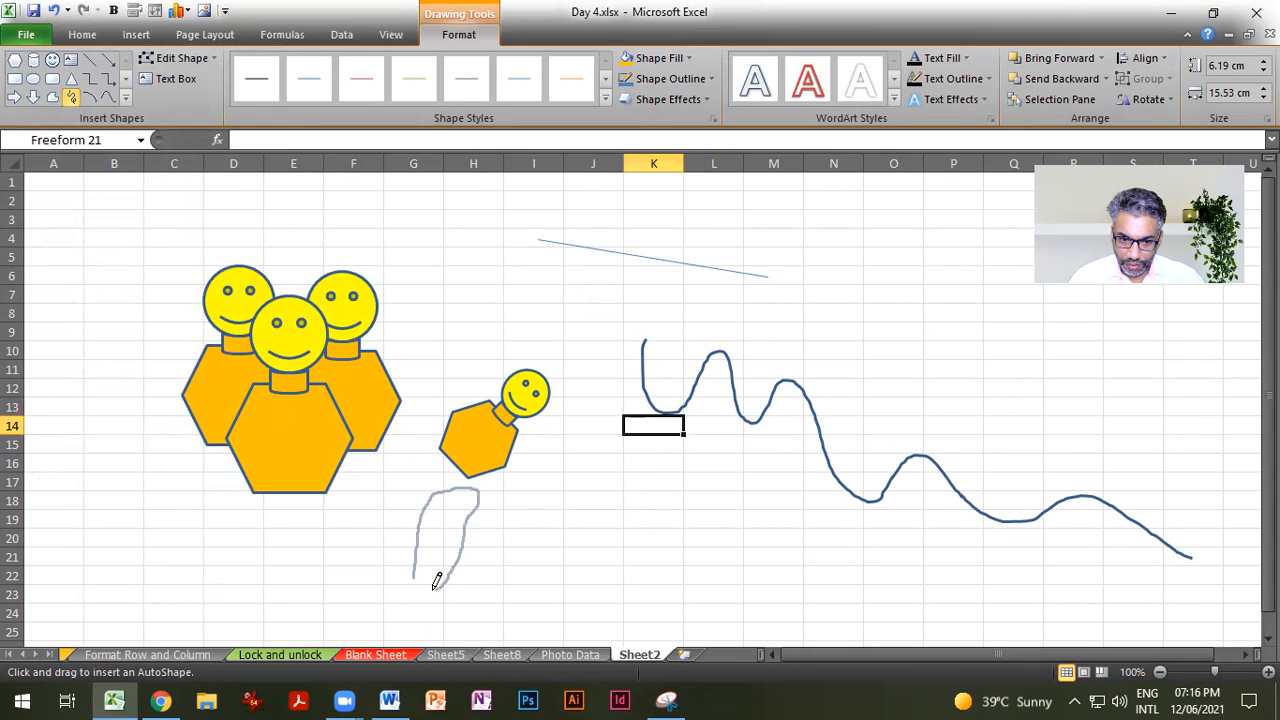
left_click_drag(415, 570, 416, 566)
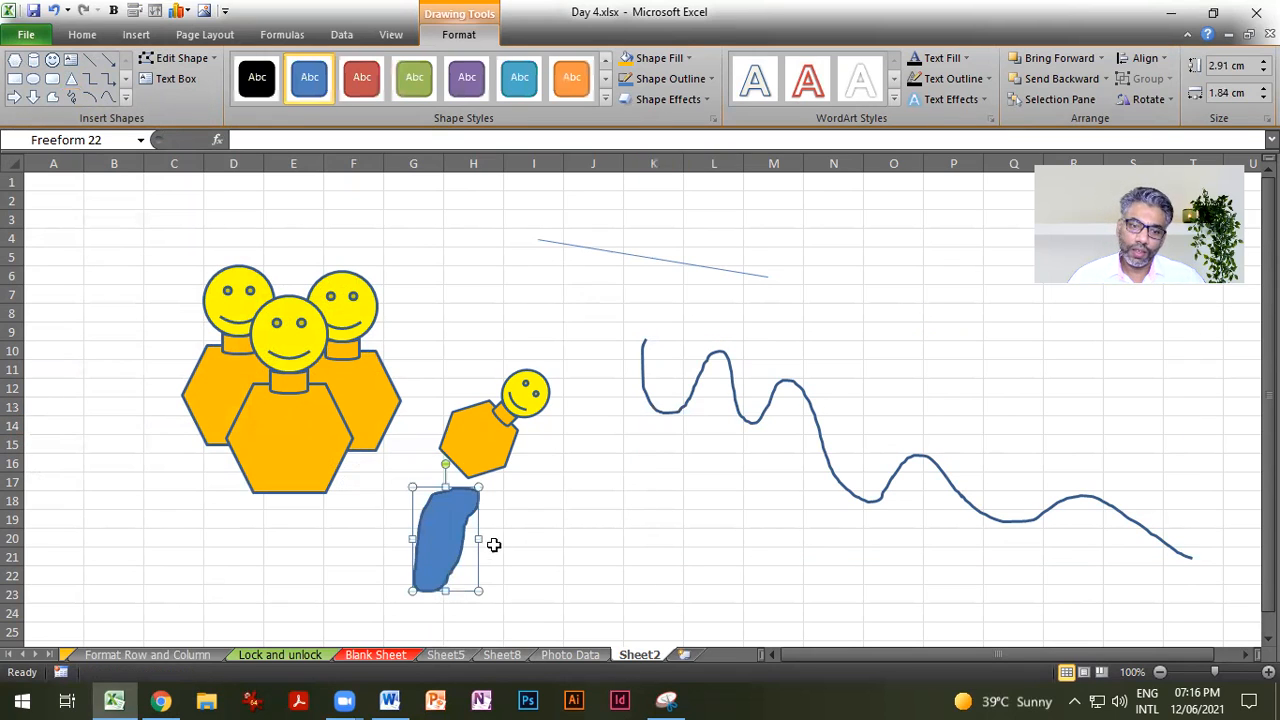
left_click(361, 77)
left_click_drag(449, 532, 876, 306)
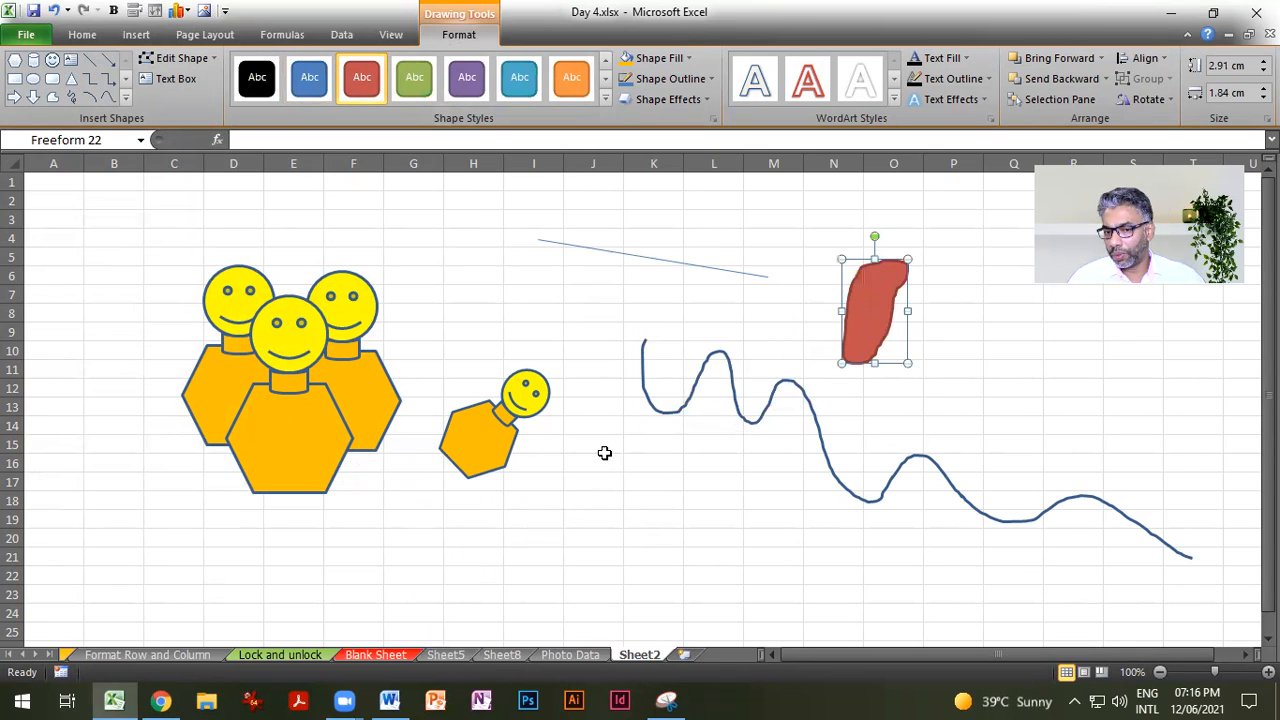
Step: Draw a six-point wave about 14.6 cm wide and 3.1 cm high with the Curve tool and move it beneath the figures
left_click(124, 98)
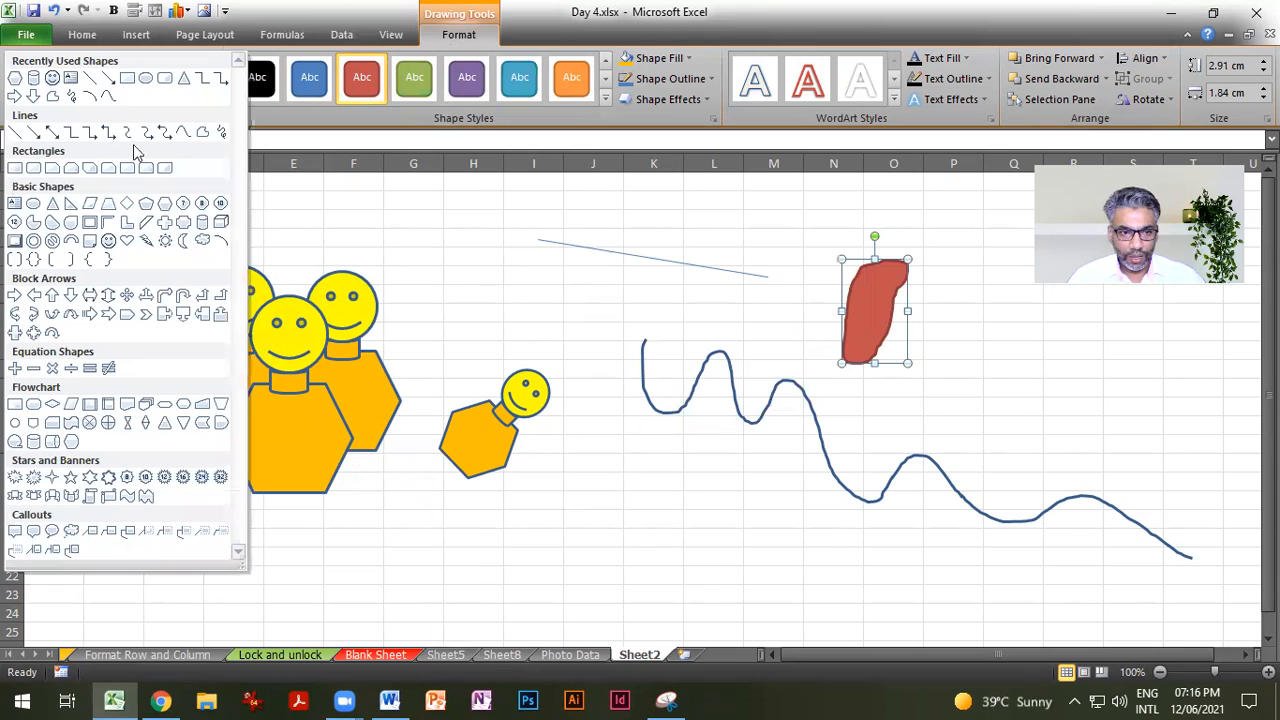
left_click(108, 96)
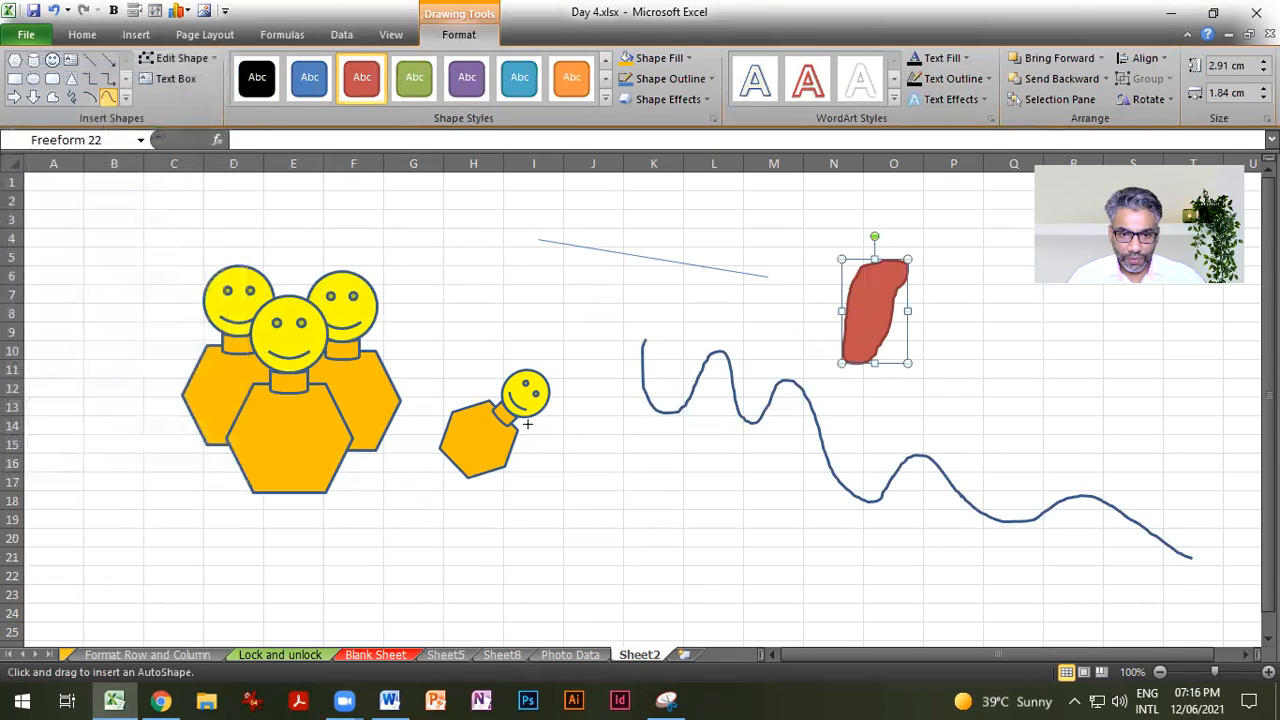
left_click(557, 491)
left_click(645, 598)
left_click(769, 505)
left_click(868, 585)
left_click(1005, 521)
double_click(1071, 575)
left_click_drag(920, 570, 562, 603)
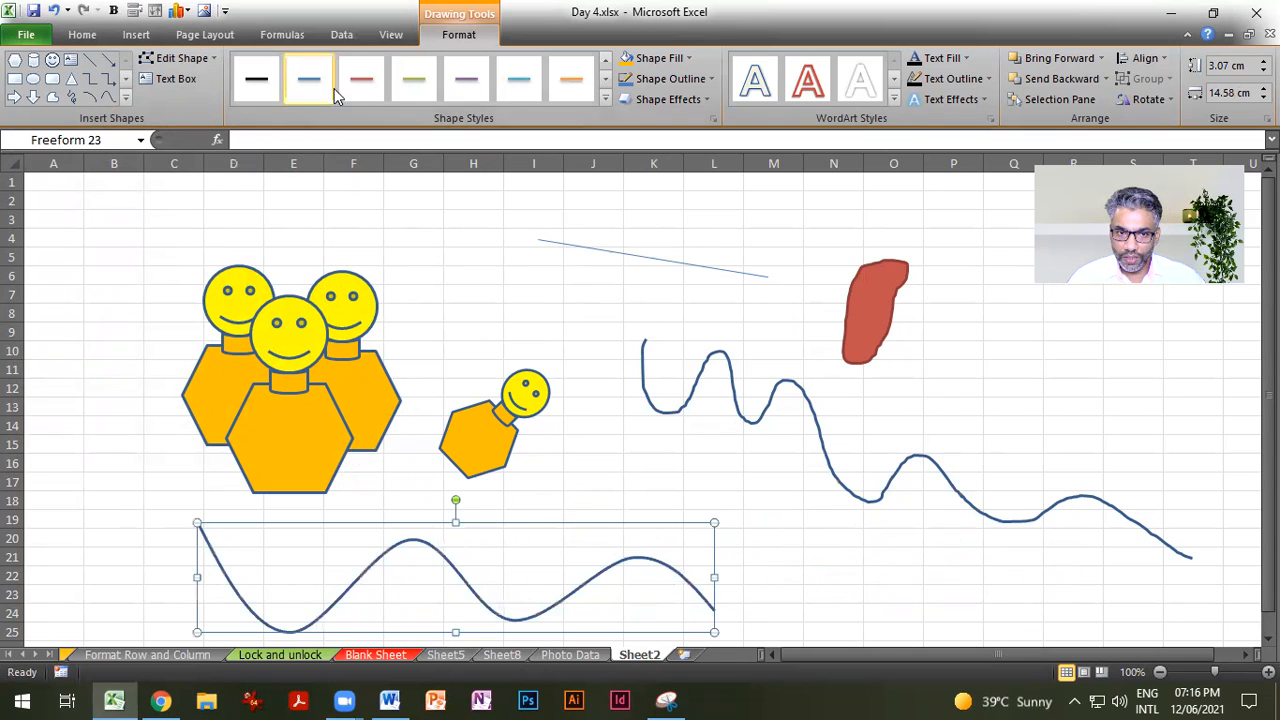
Step: Apply the purple line style to the smooth wave and set its outline weight to 6 pt
left_click(466, 80)
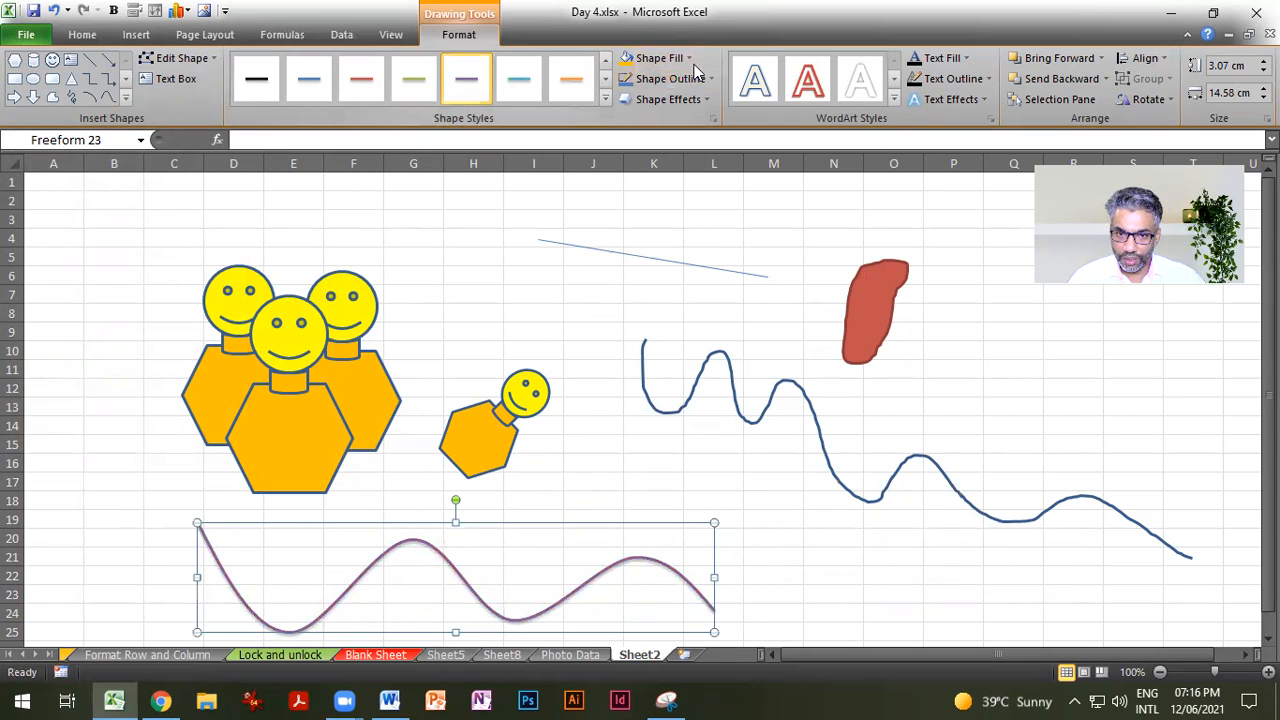
left_click(712, 79)
mouse_move(686, 336)
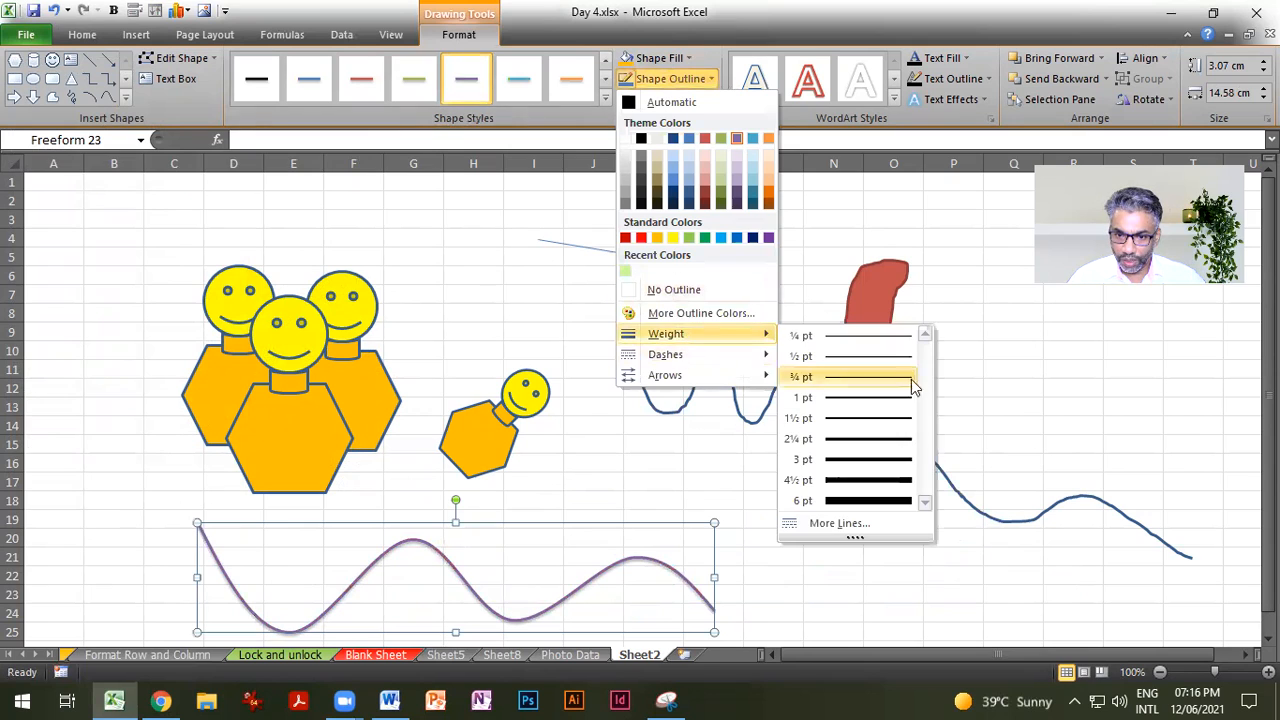
left_click(878, 494)
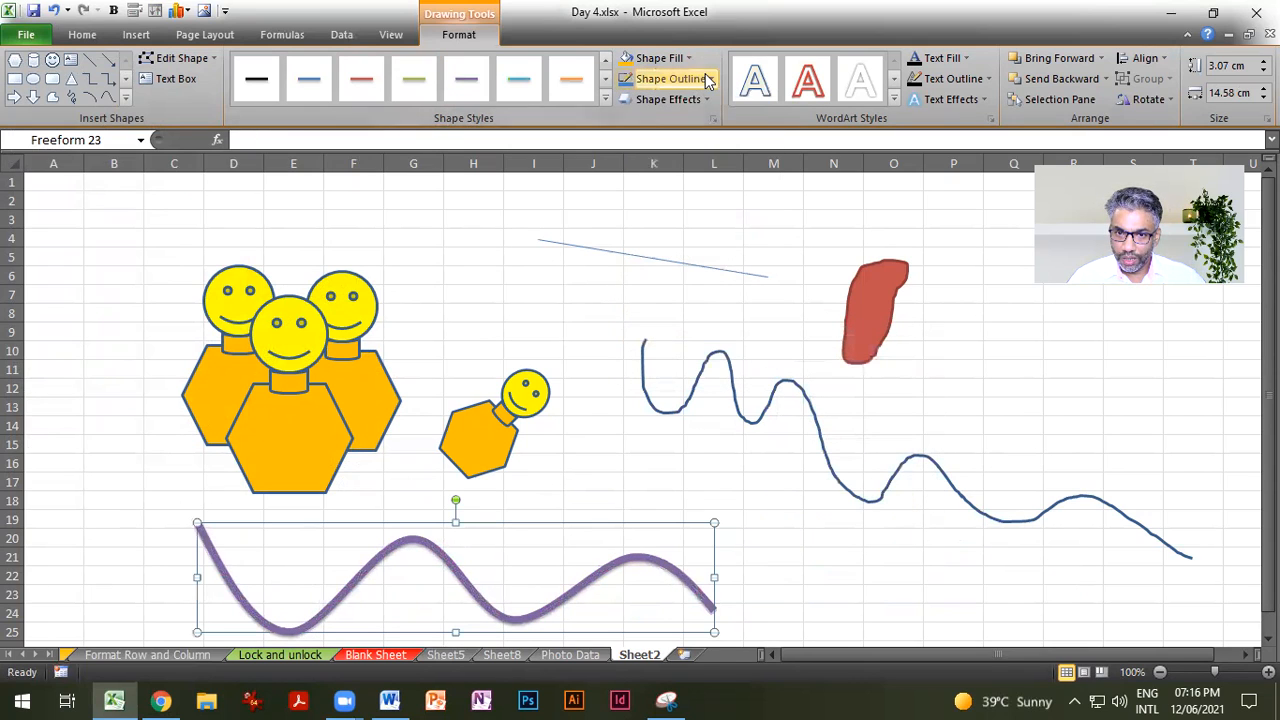
Step: Change the smooth wave's outline to yellow and move it slightly up so it spans columns B to K
left_click(708, 79)
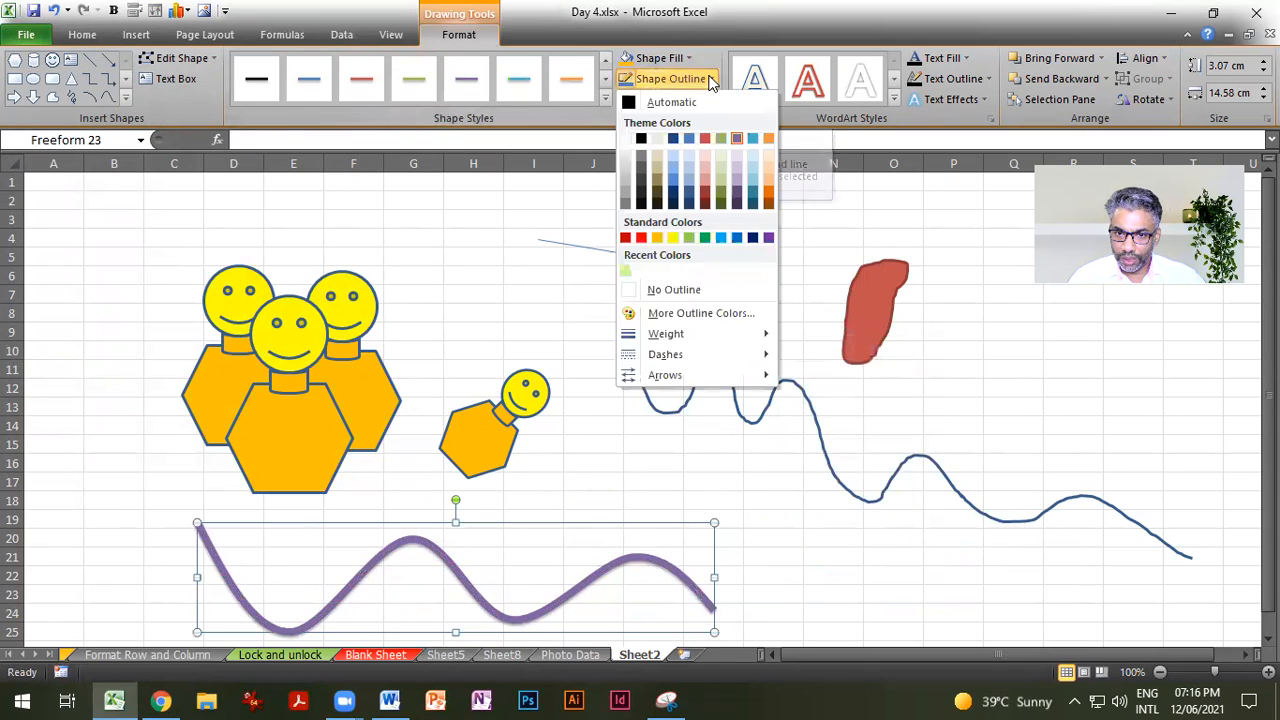
left_click(673, 239)
left_click_drag(594, 577, 538, 550)
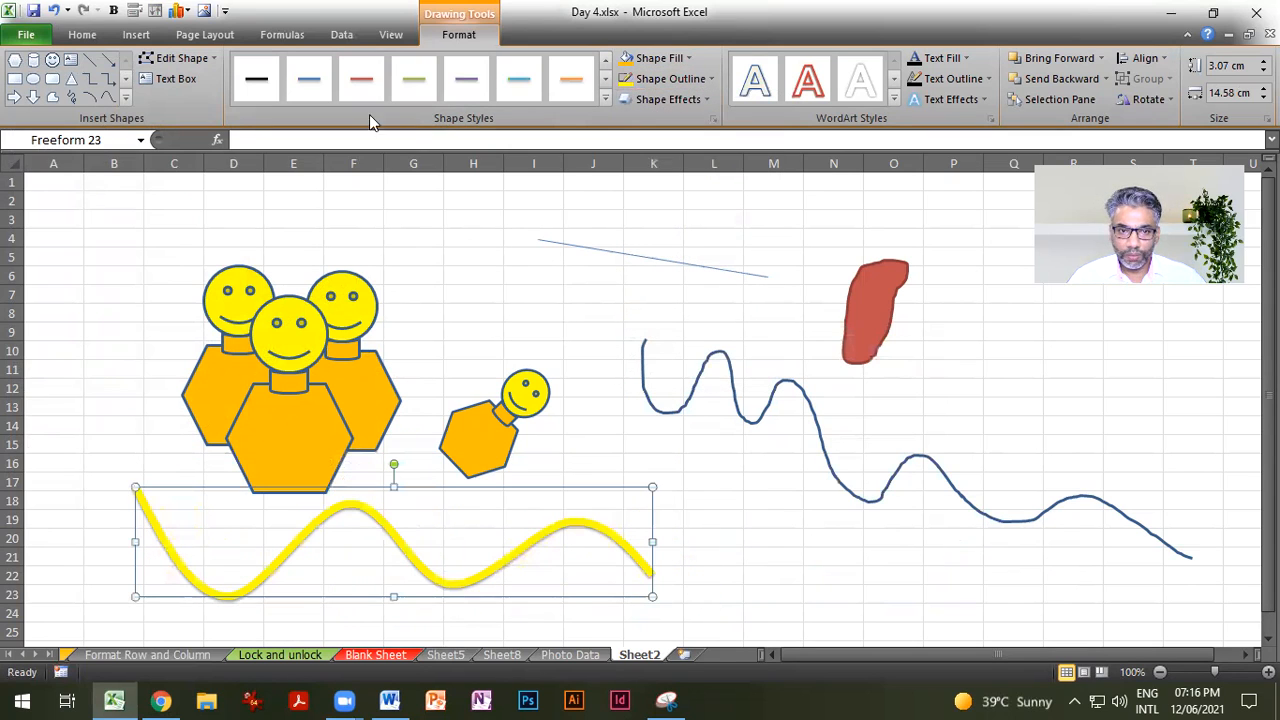
Step: Insert a Hierarchy SmartArt graphic with the Organization Chart layout in the empty area below row 25
left_click(135, 35)
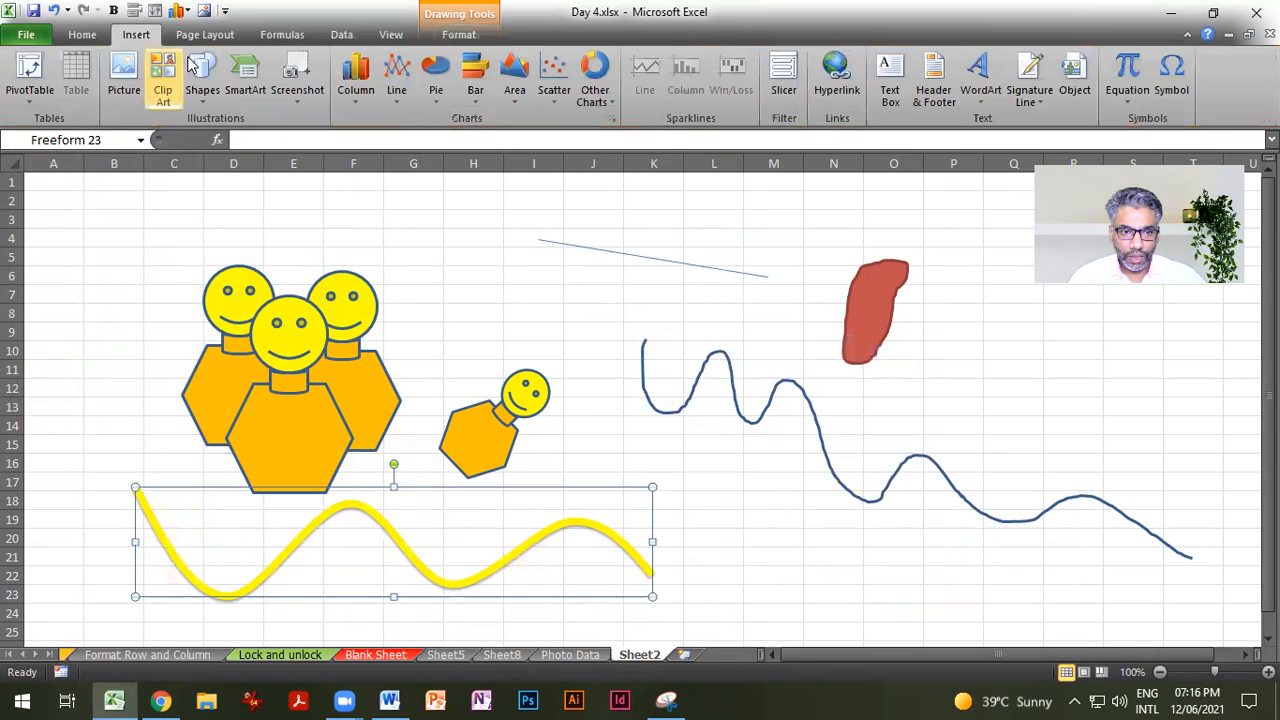
left_click(734, 538)
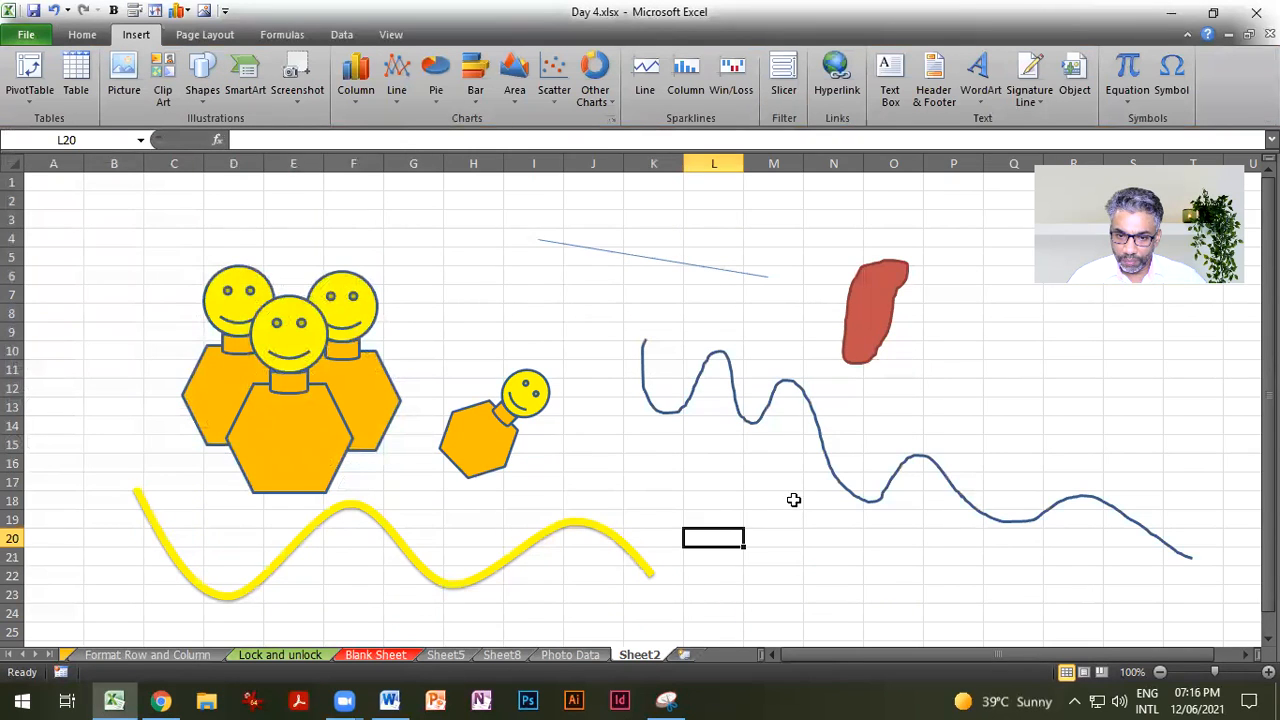
scroll(794, 500, "down", 8)
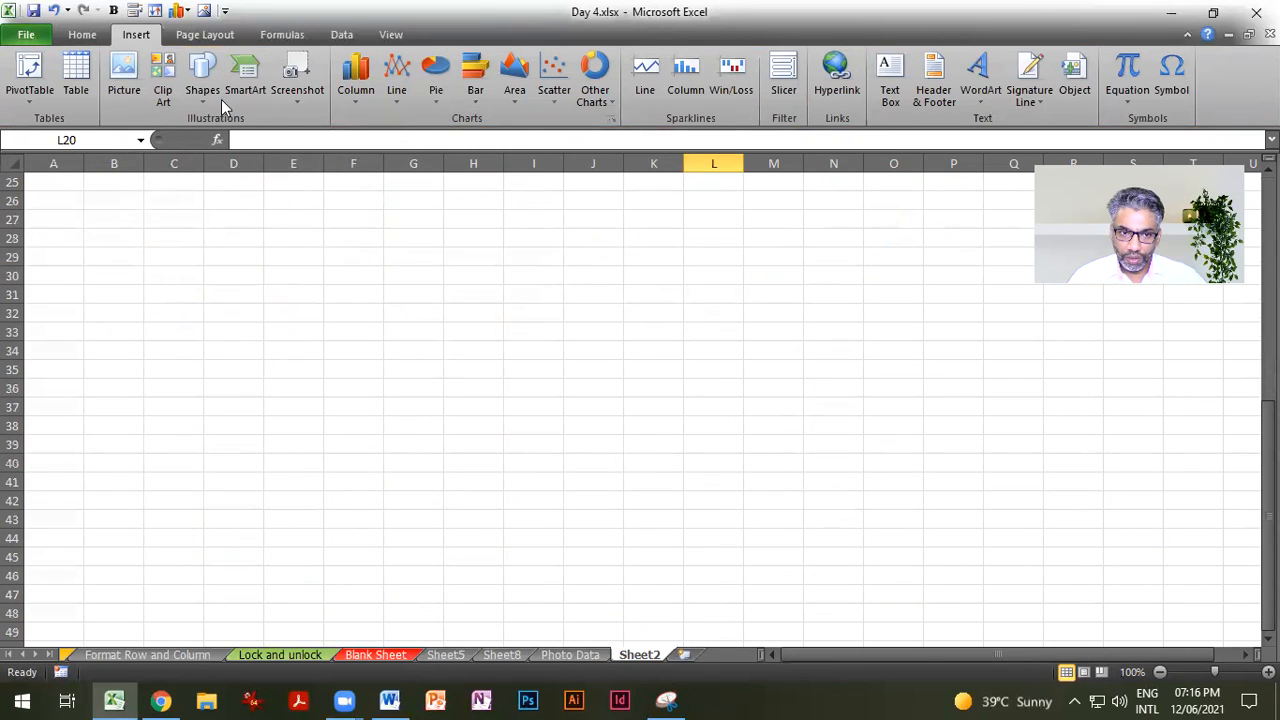
left_click(245, 85)
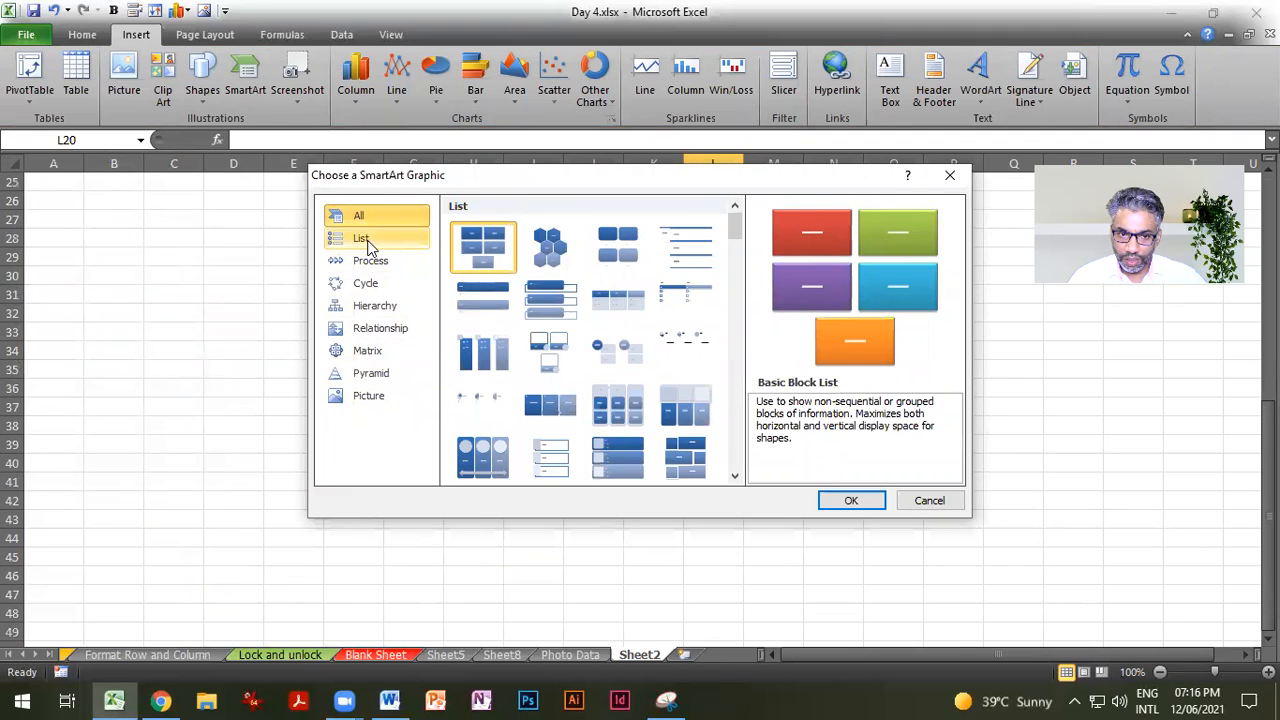
left_click(373, 305)
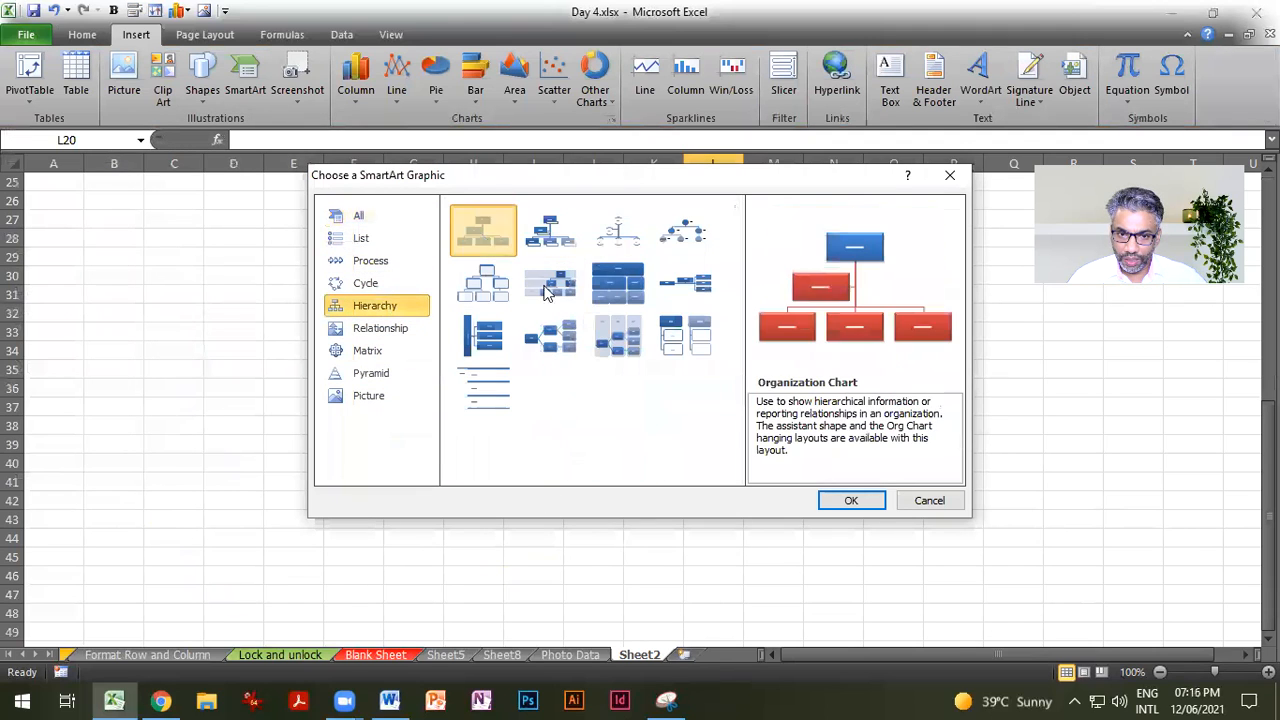
left_click(866, 505)
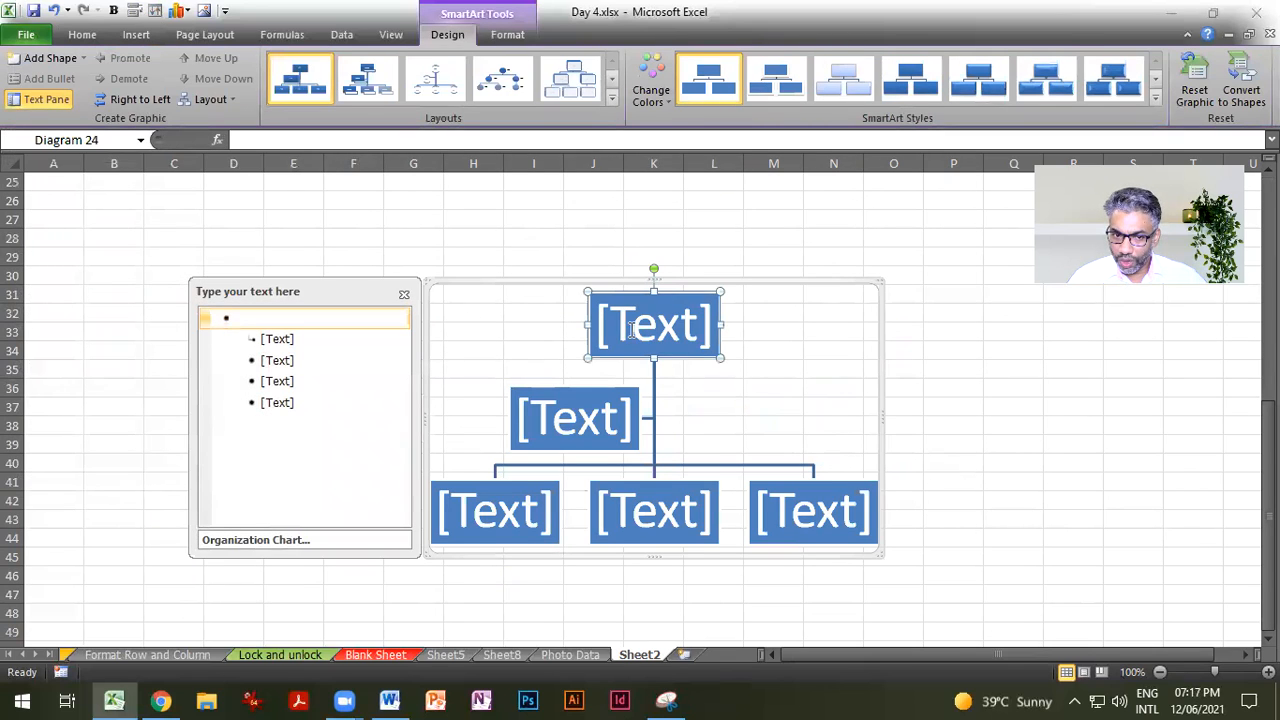
Step: Label the organization chart's top box CEO and the assistant box beneath it Asst. GM
left_click(645, 323)
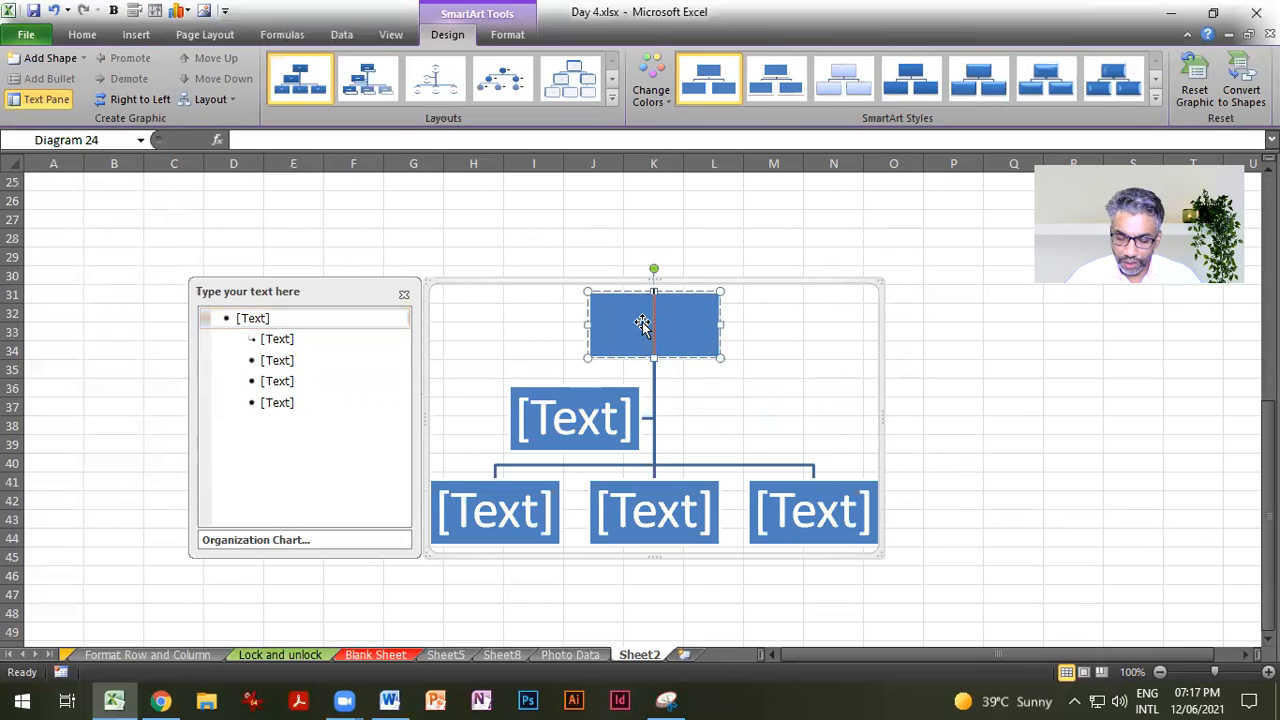
type("CEO")
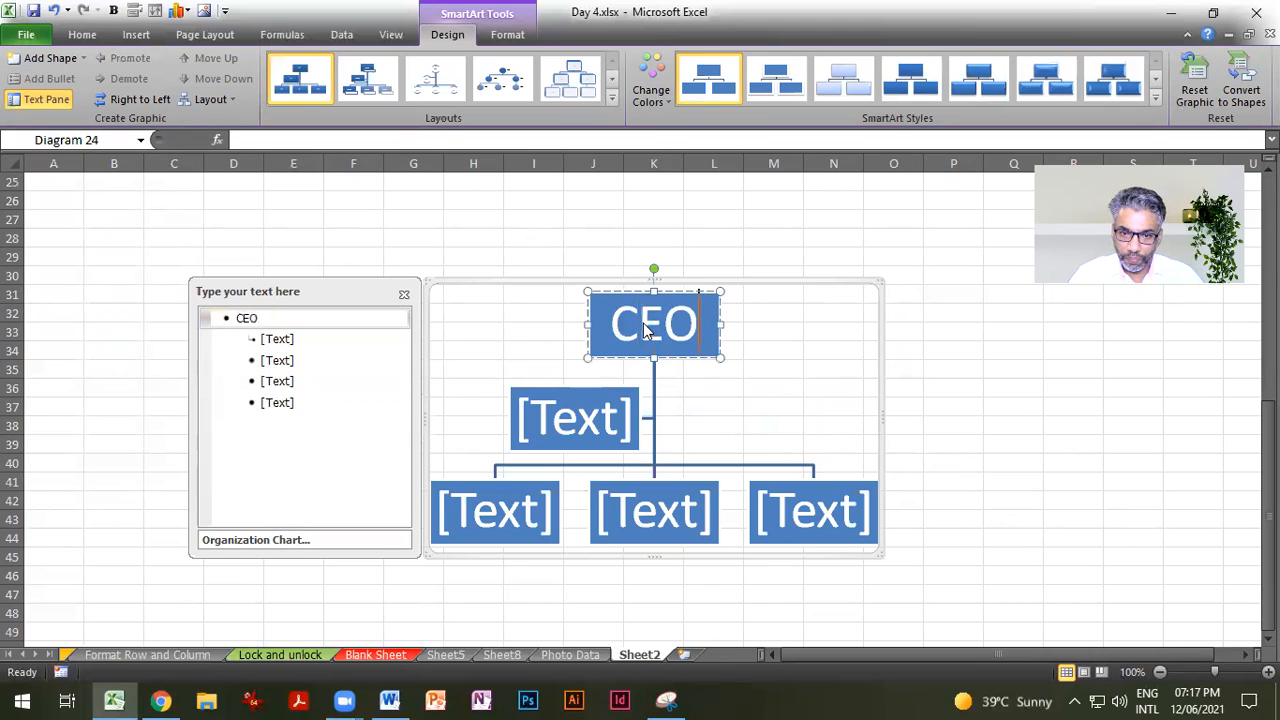
left_click(570, 420)
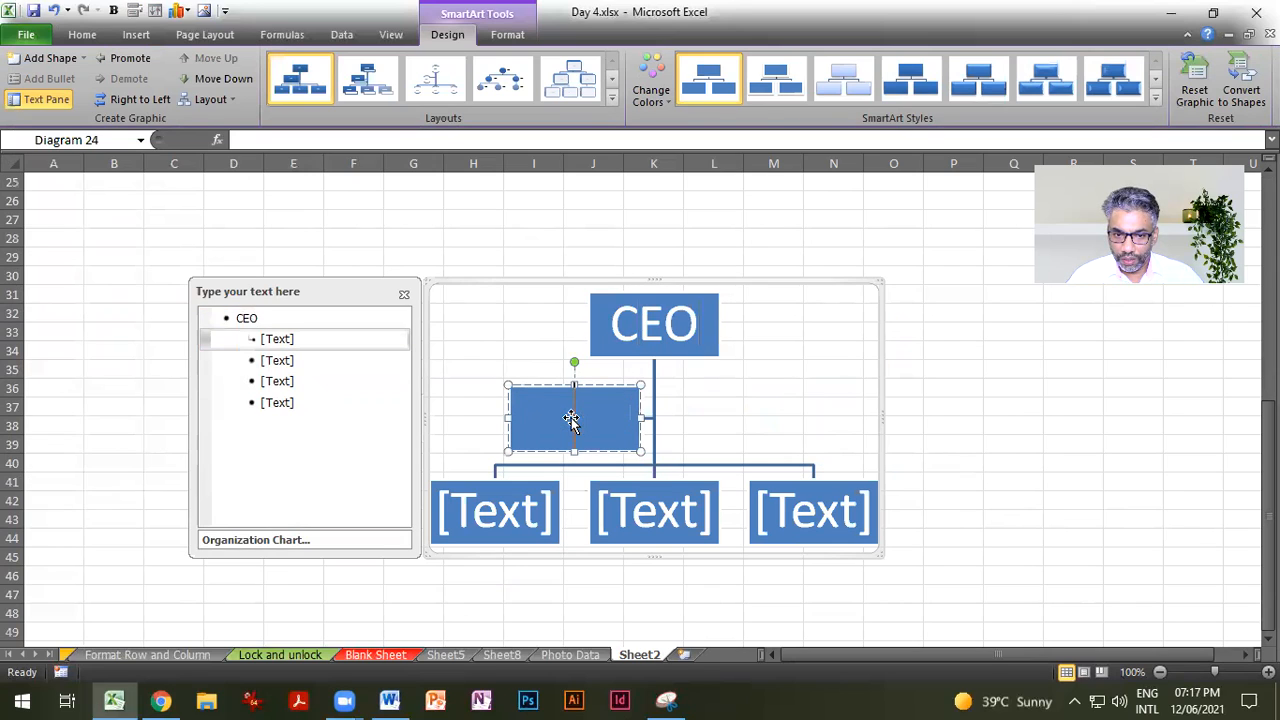
type("A")
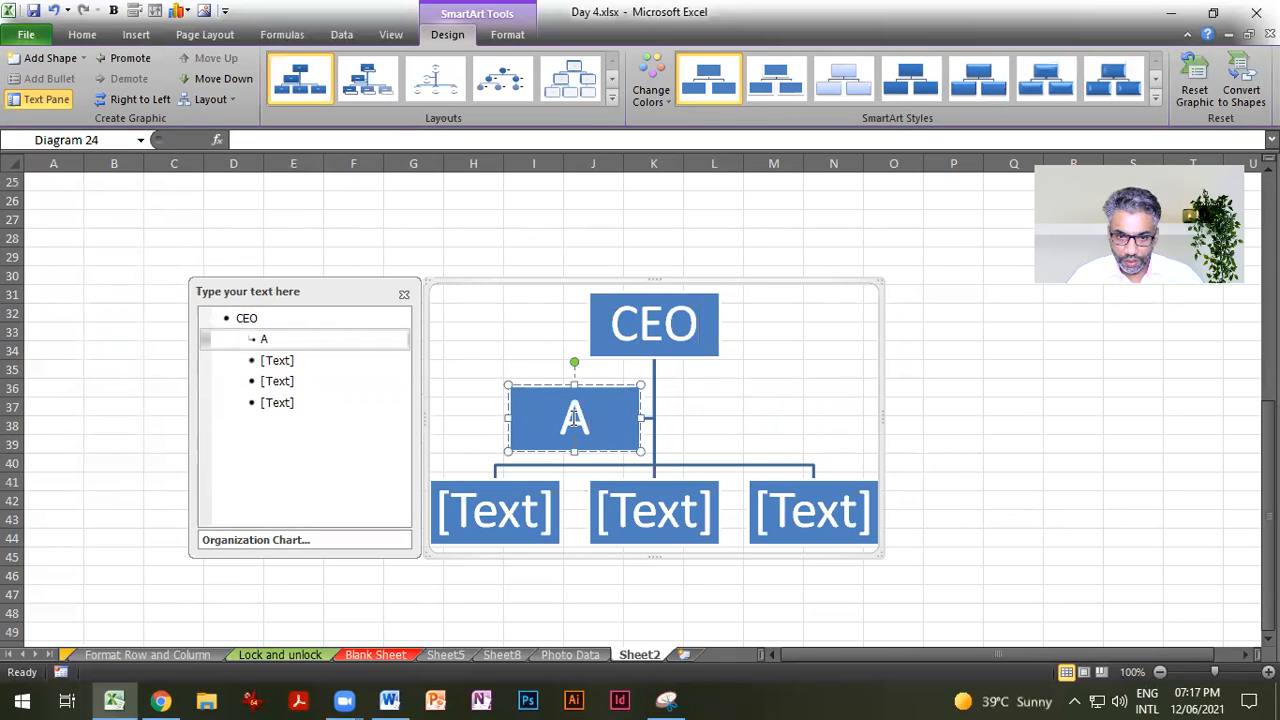
type("sst")
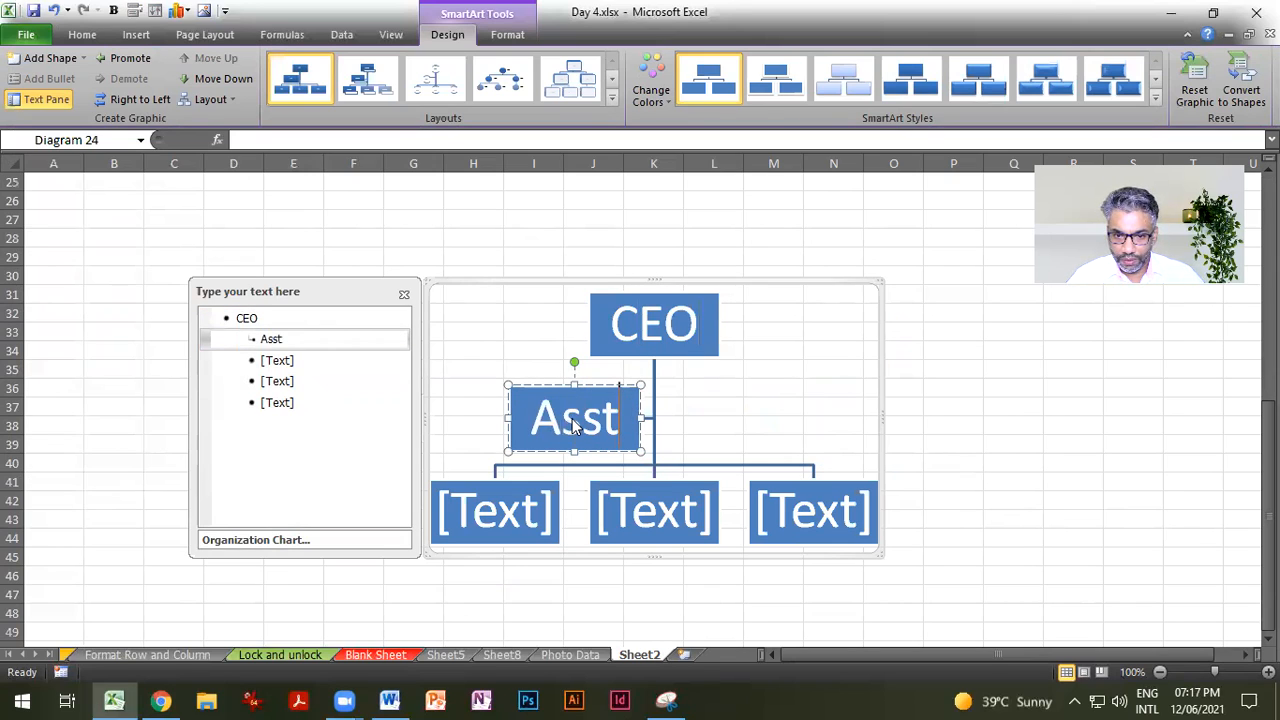
type(".")
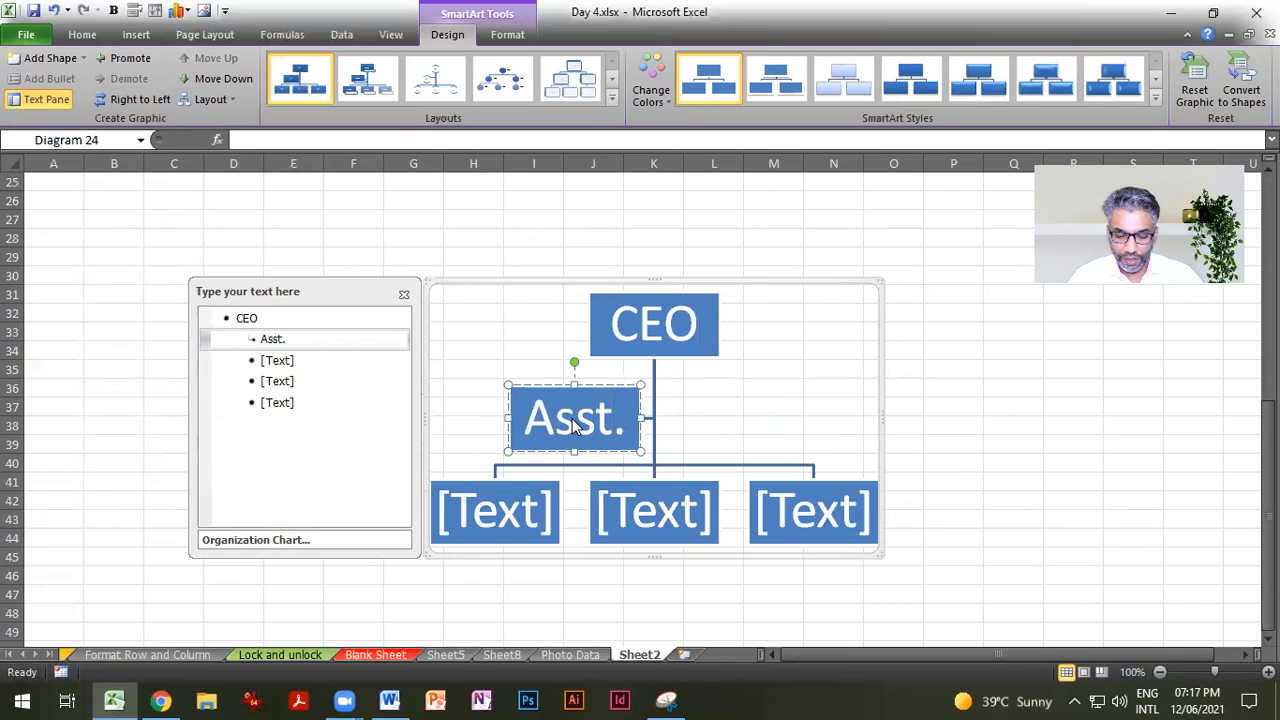
type(" CEO")
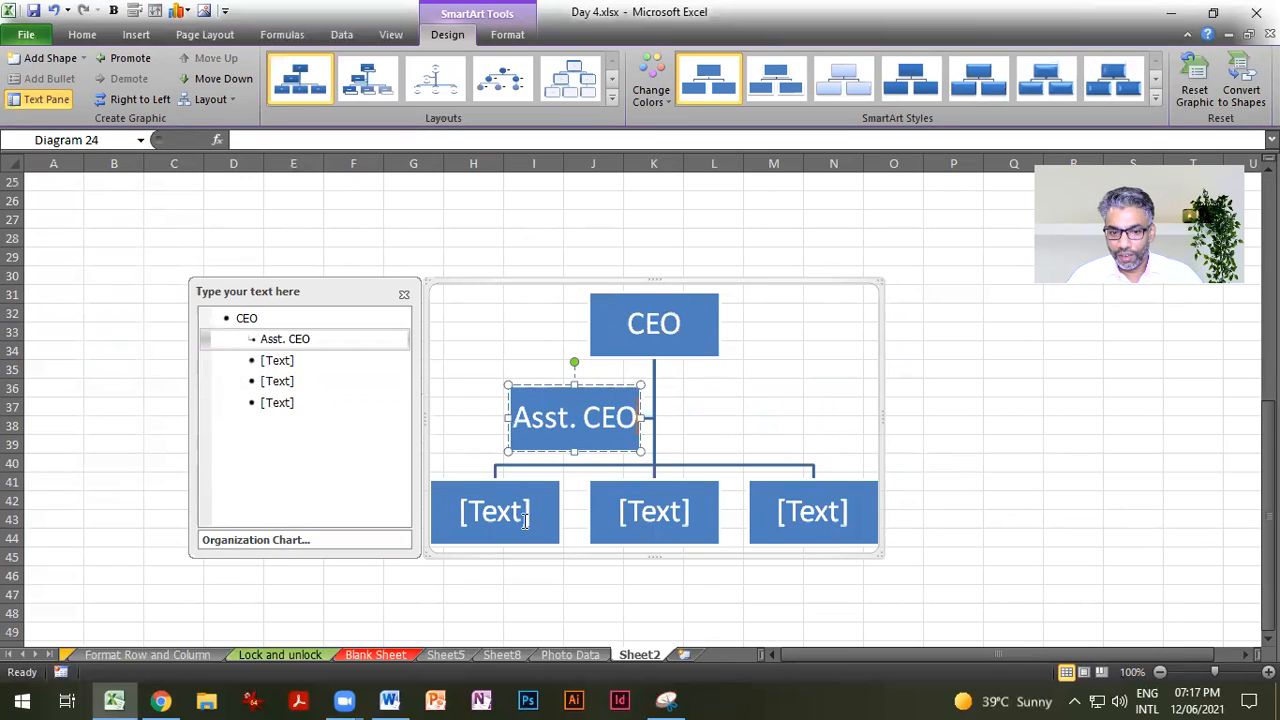
left_click_drag(582, 418, 648, 420)
type("GM")
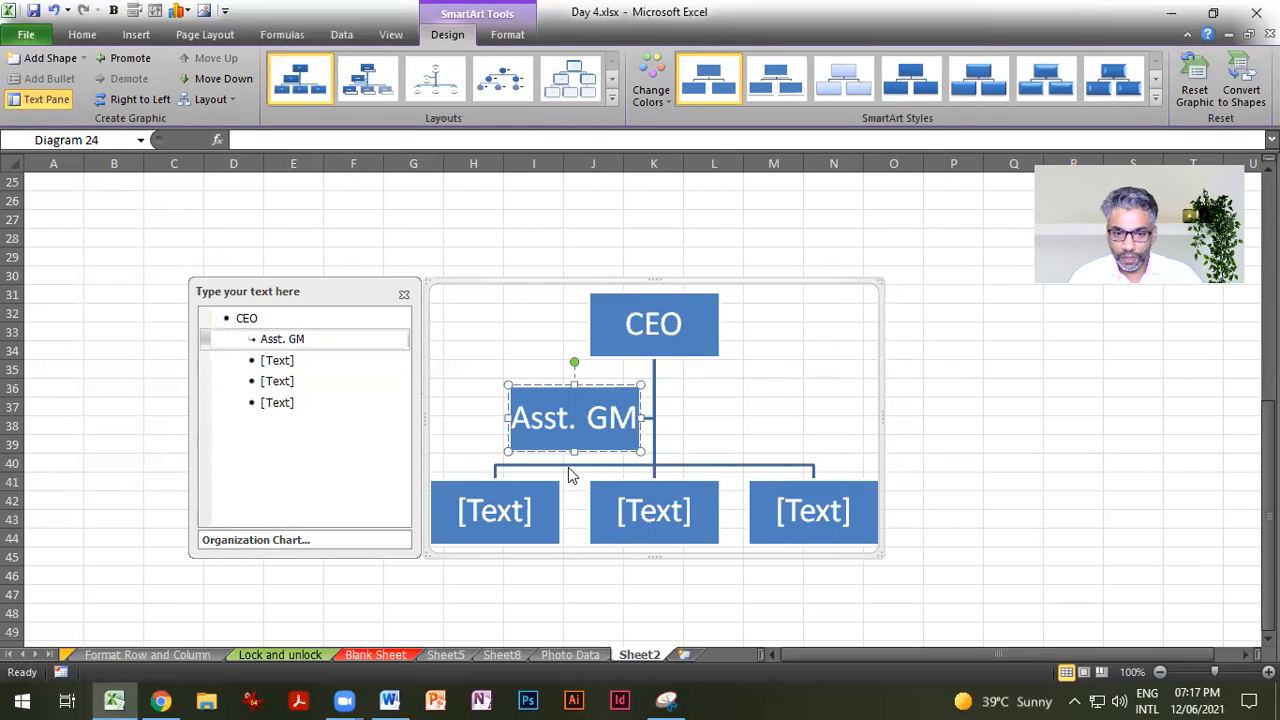
Step: Label the first two boxes in the organization chart's lowest row Fin. Manager and HR Manager, in that order
left_click(514, 510)
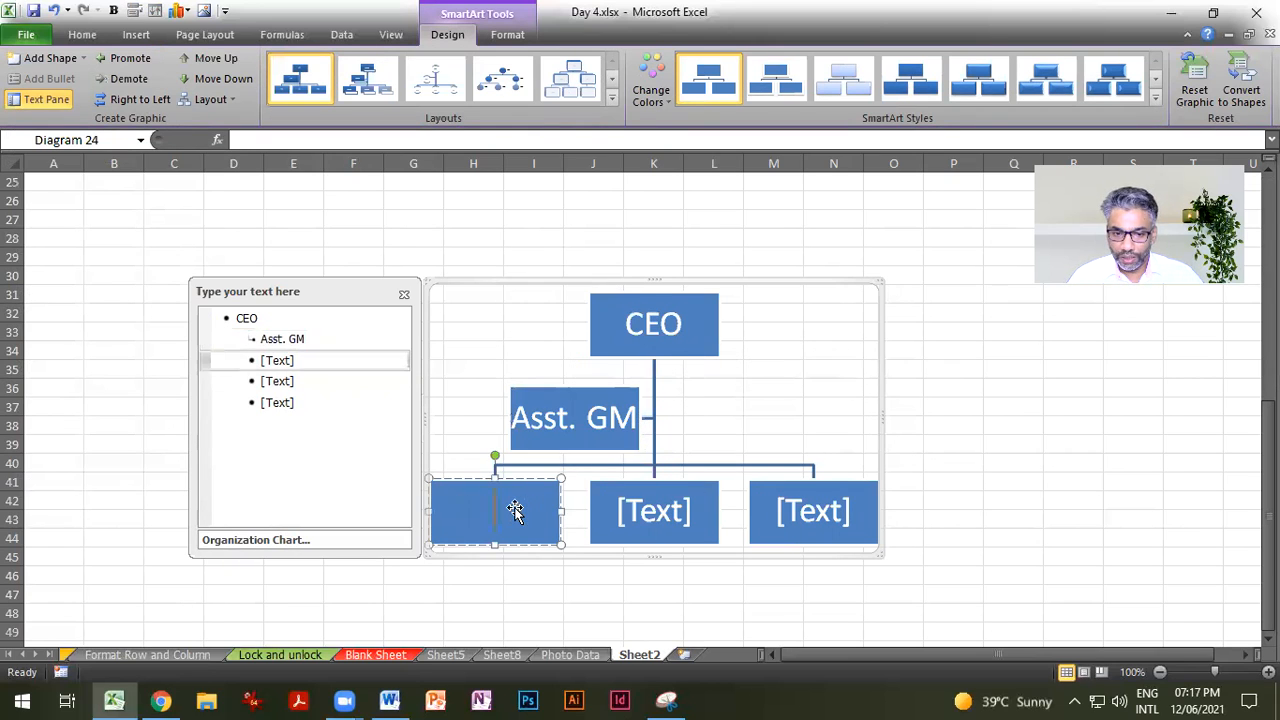
type("F")
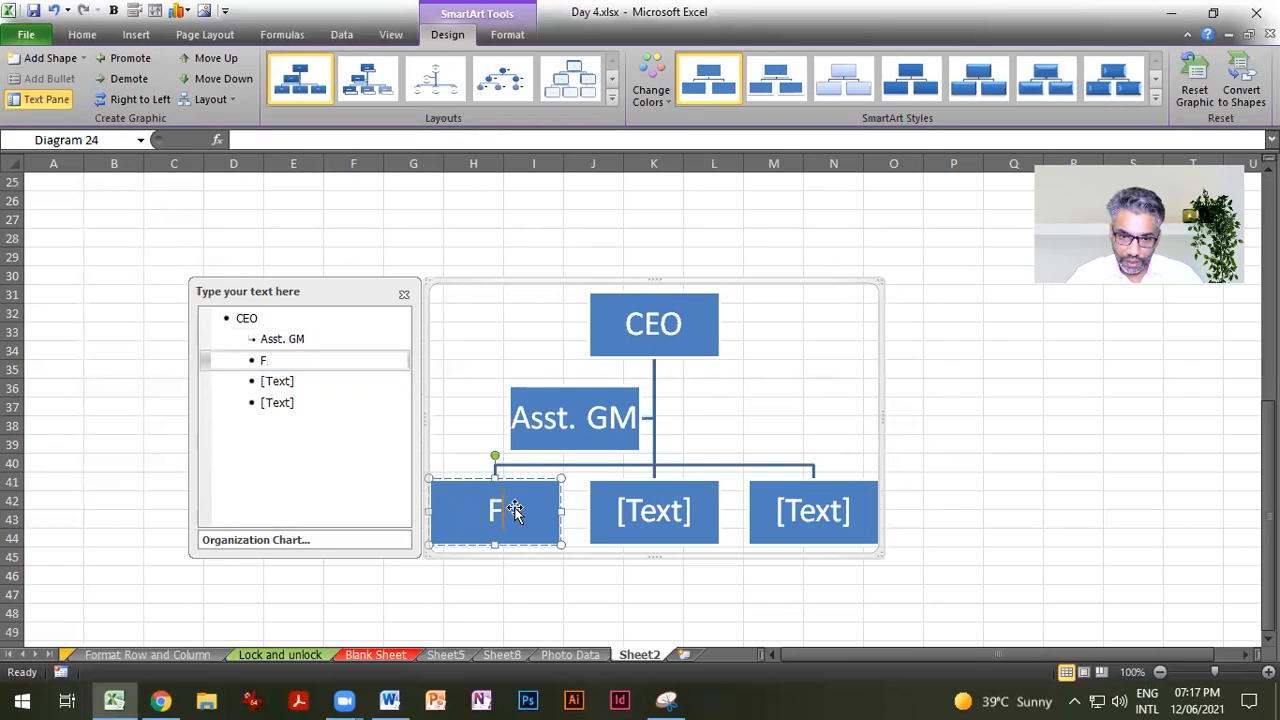
type("in. Manage")
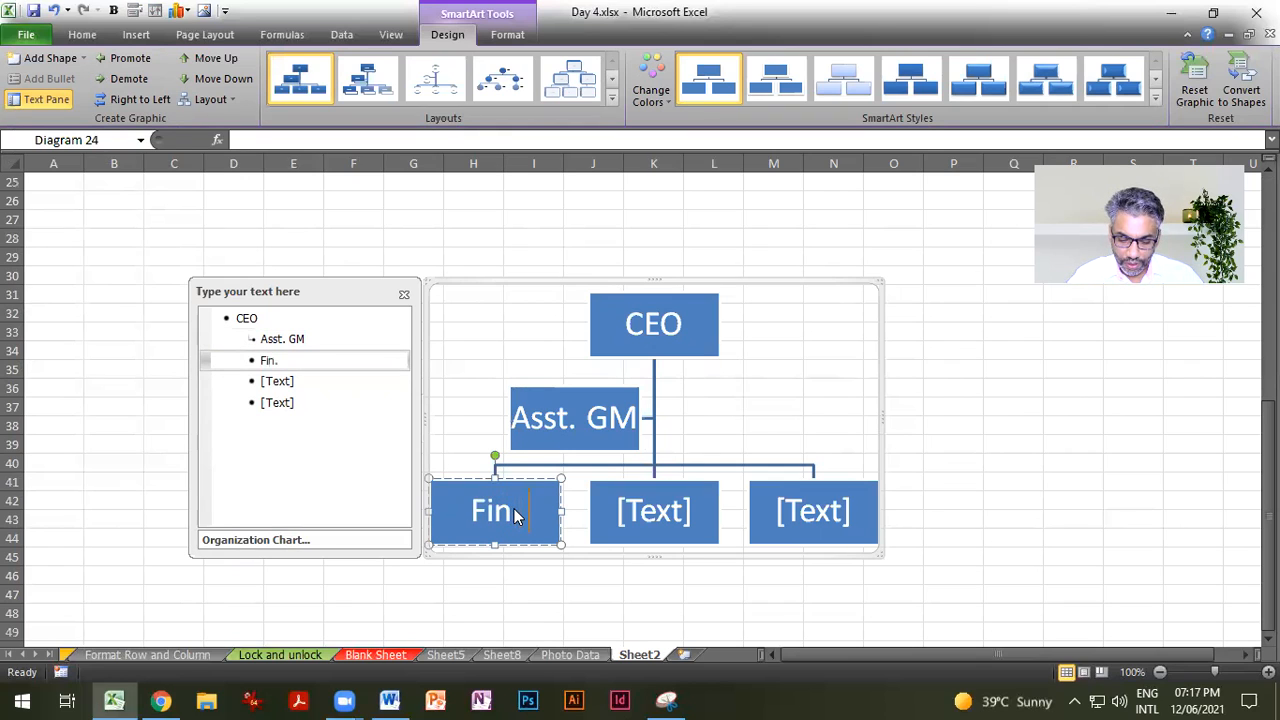
type("r")
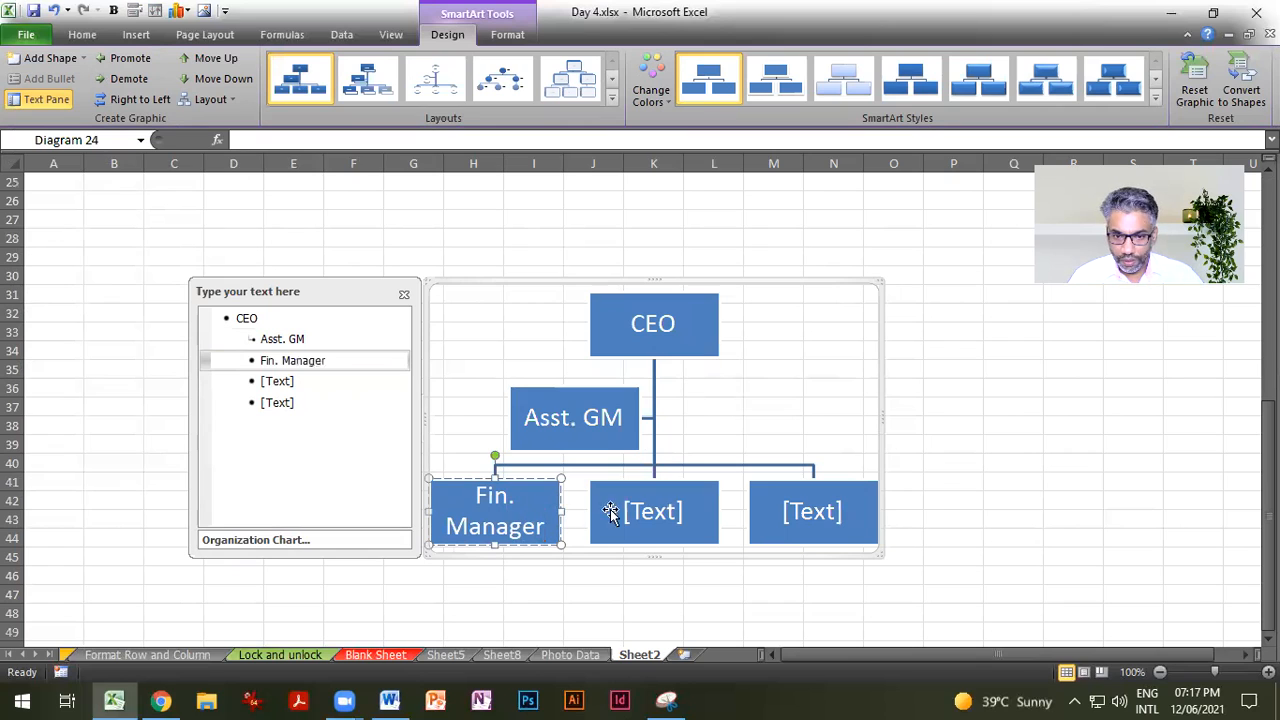
left_click(662, 511)
type("HR")
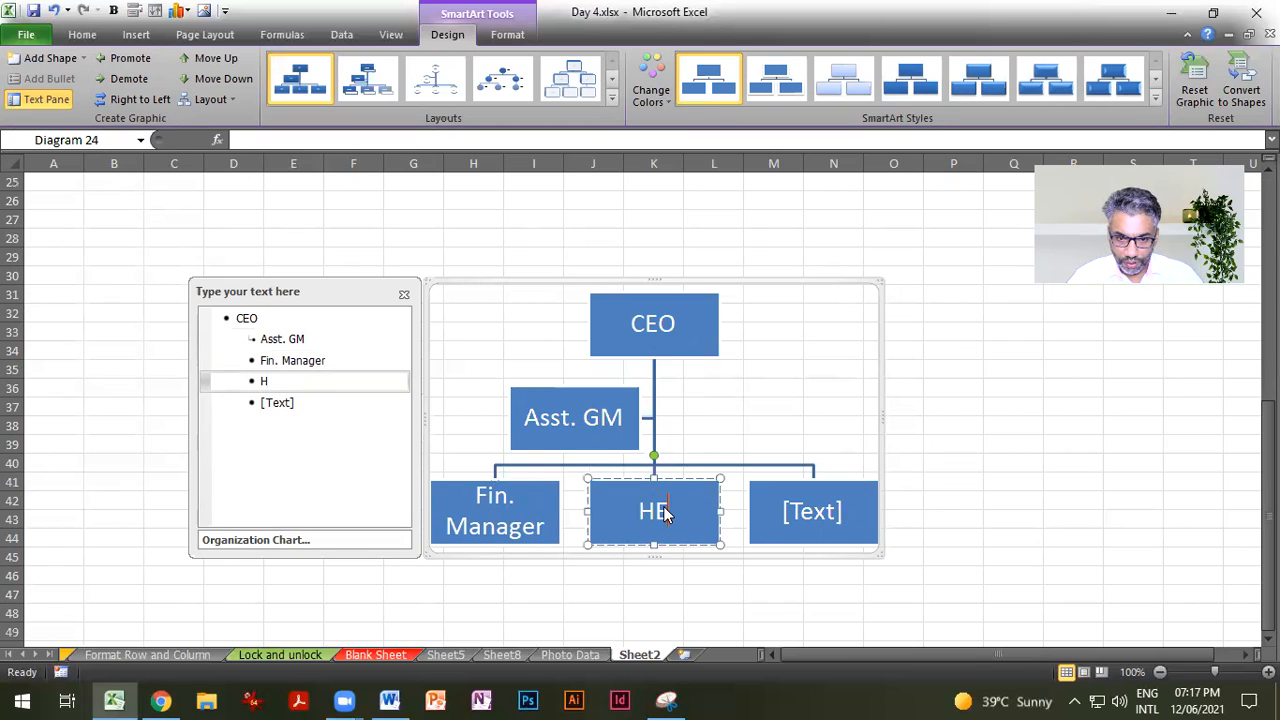
key("BackSpace")
type("R M")
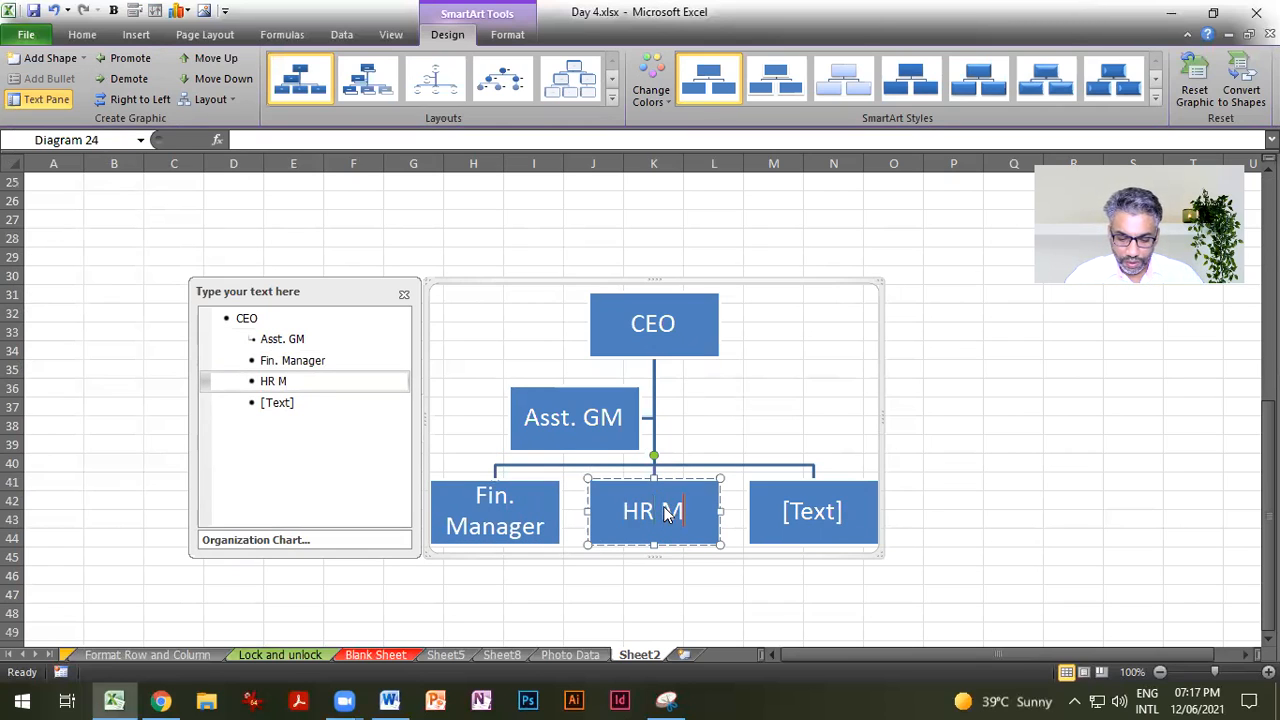
type("anager")
Step: Open the last empty box in the organization chart's lowest row for text entry
left_click(785, 508)
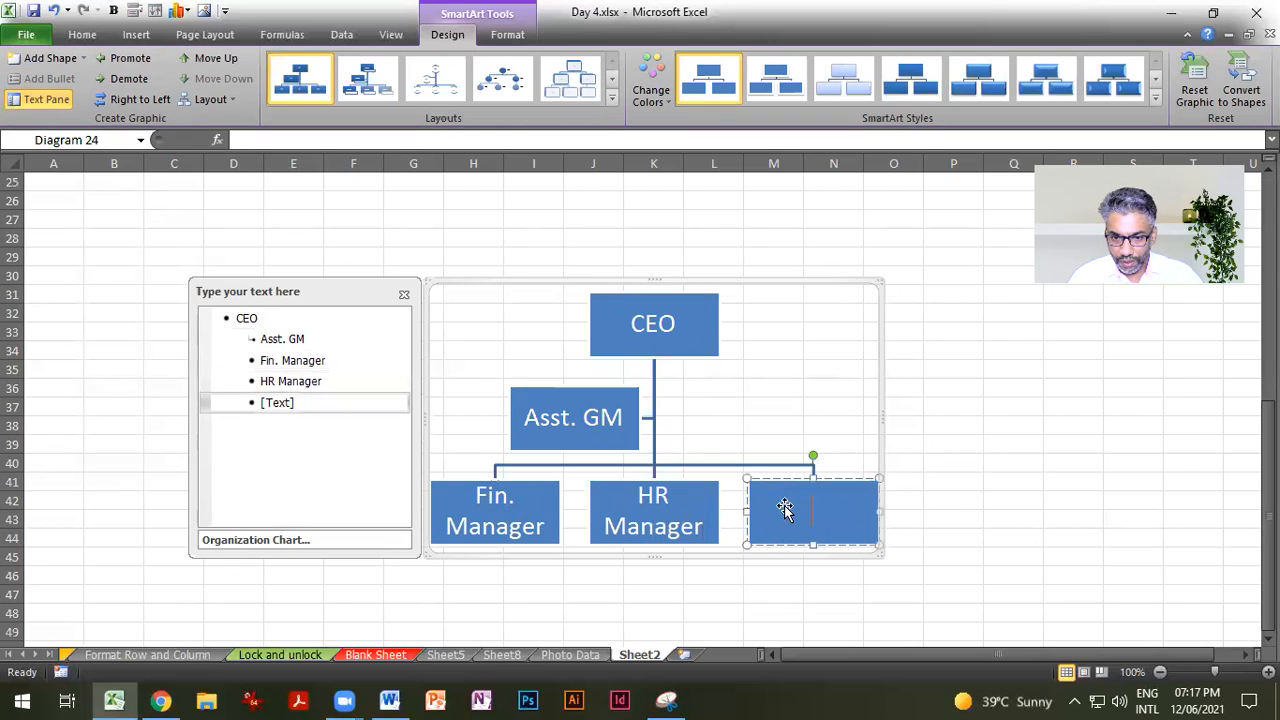
Step: Complete the organization chart's manager row with boxes labelled Sales Manager, Mkt. Manager and Prod. Manager
type("Sales Manager")
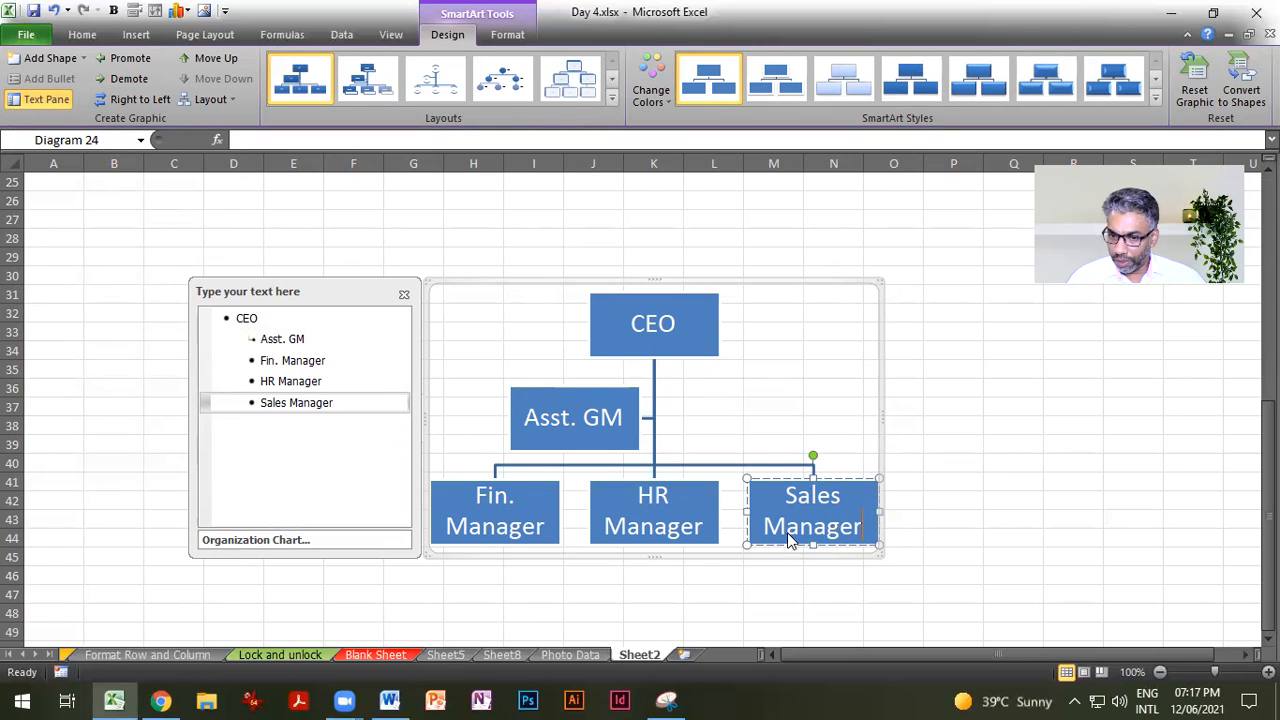
left_click(348, 403)
key("Return")
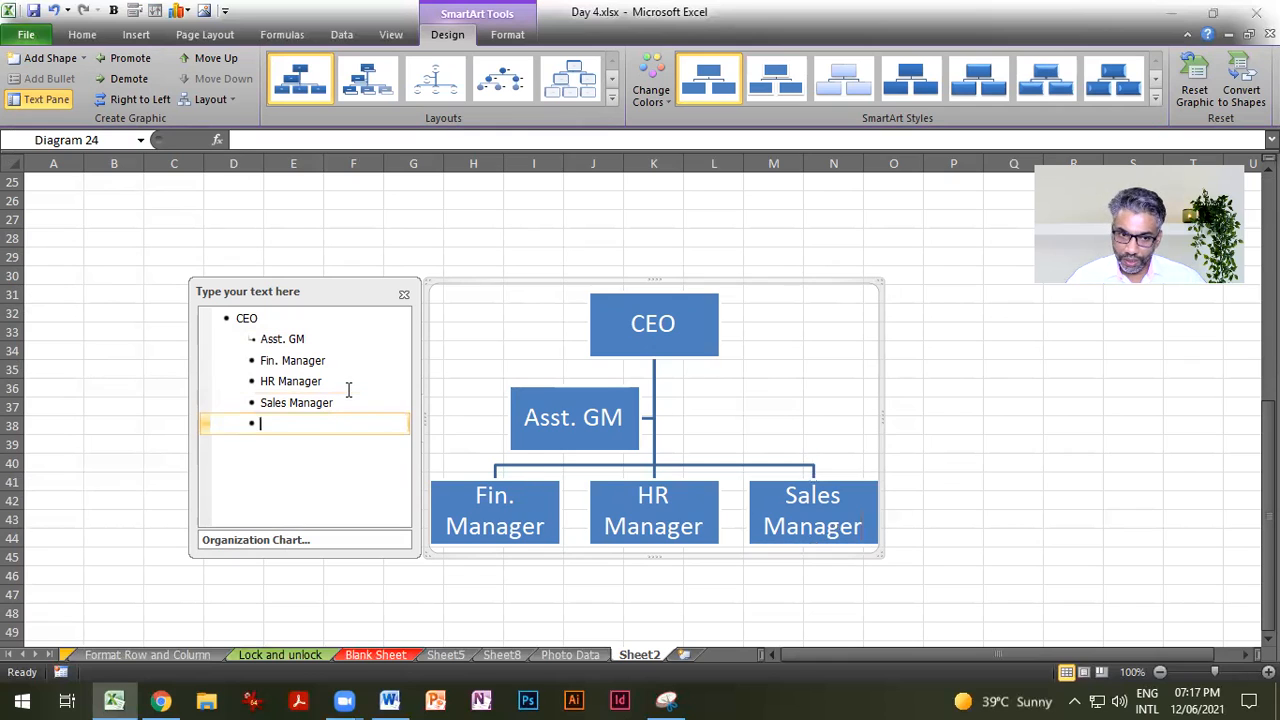
type("Mark")
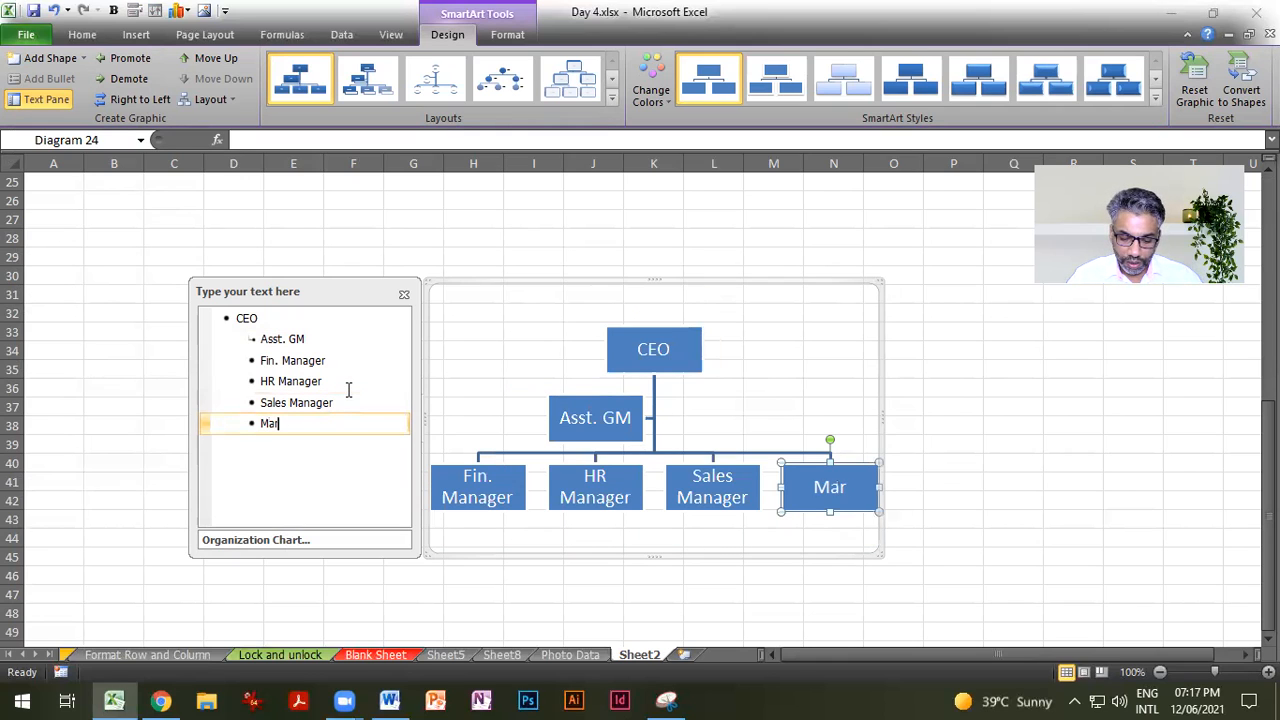
key("BackSpace")
key("BackSpace")
key("BackSpace")
type("kt. Manager")
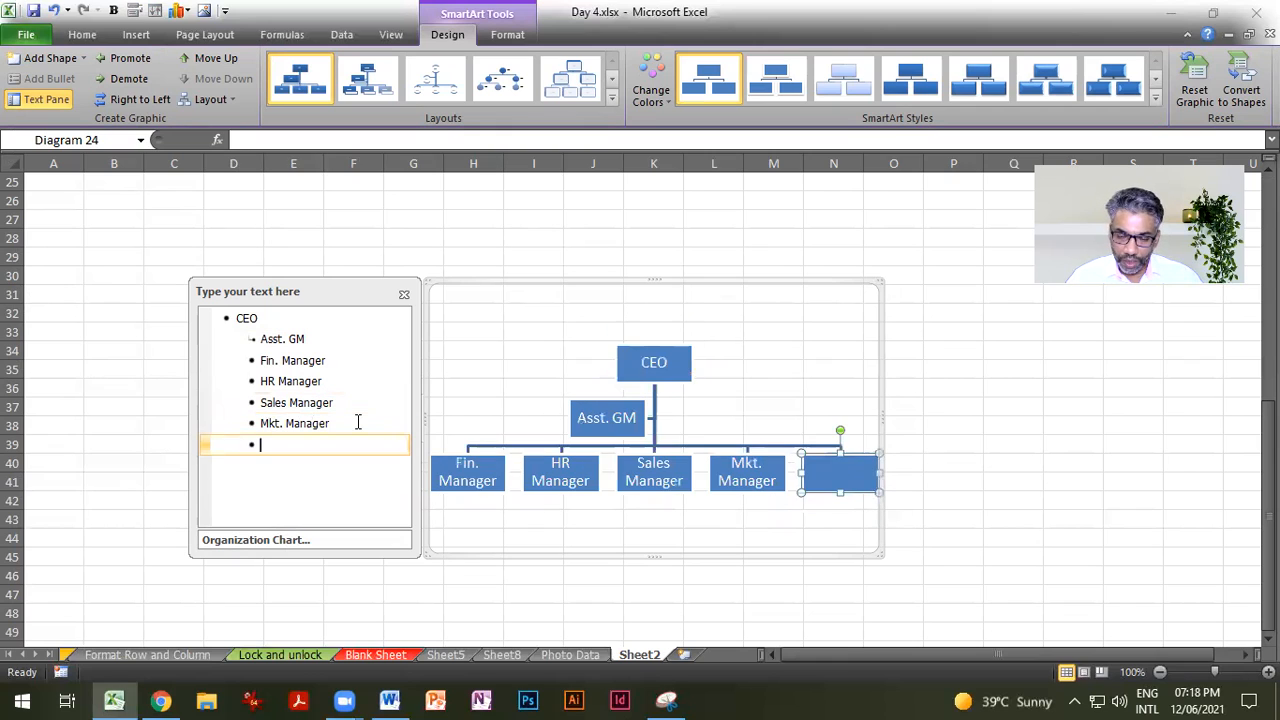
type("d. Manag")
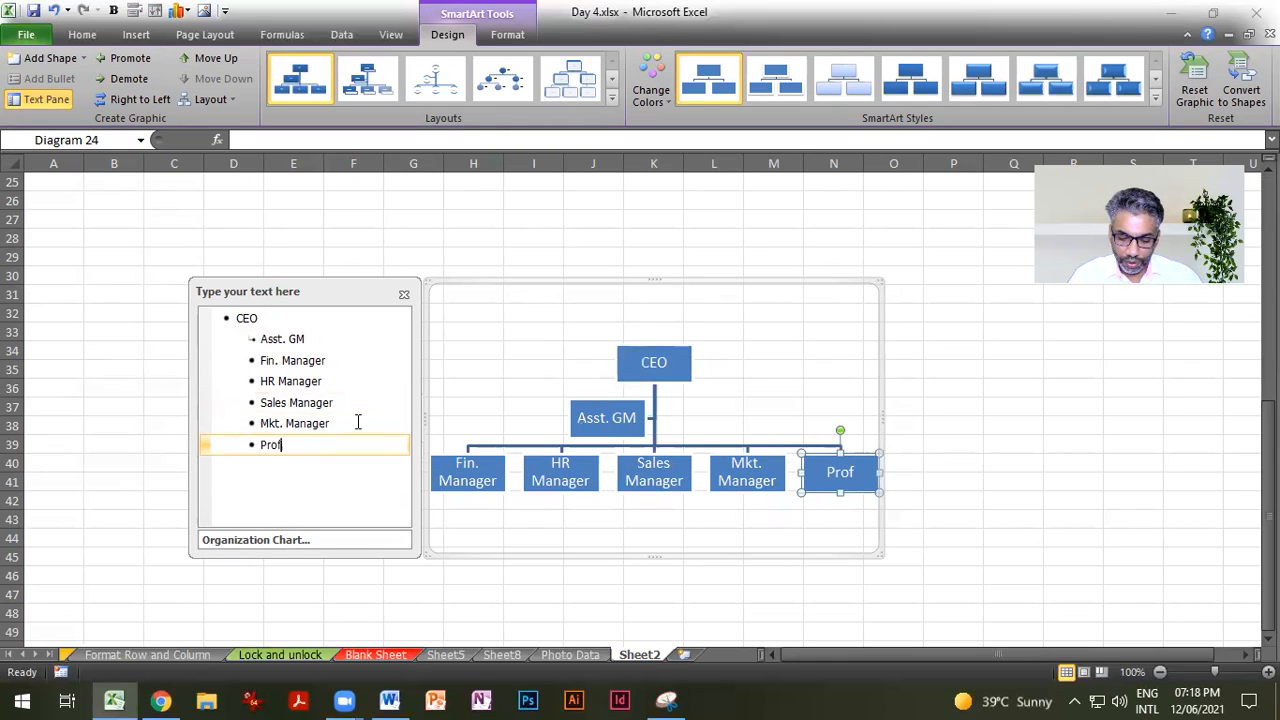
type("er")
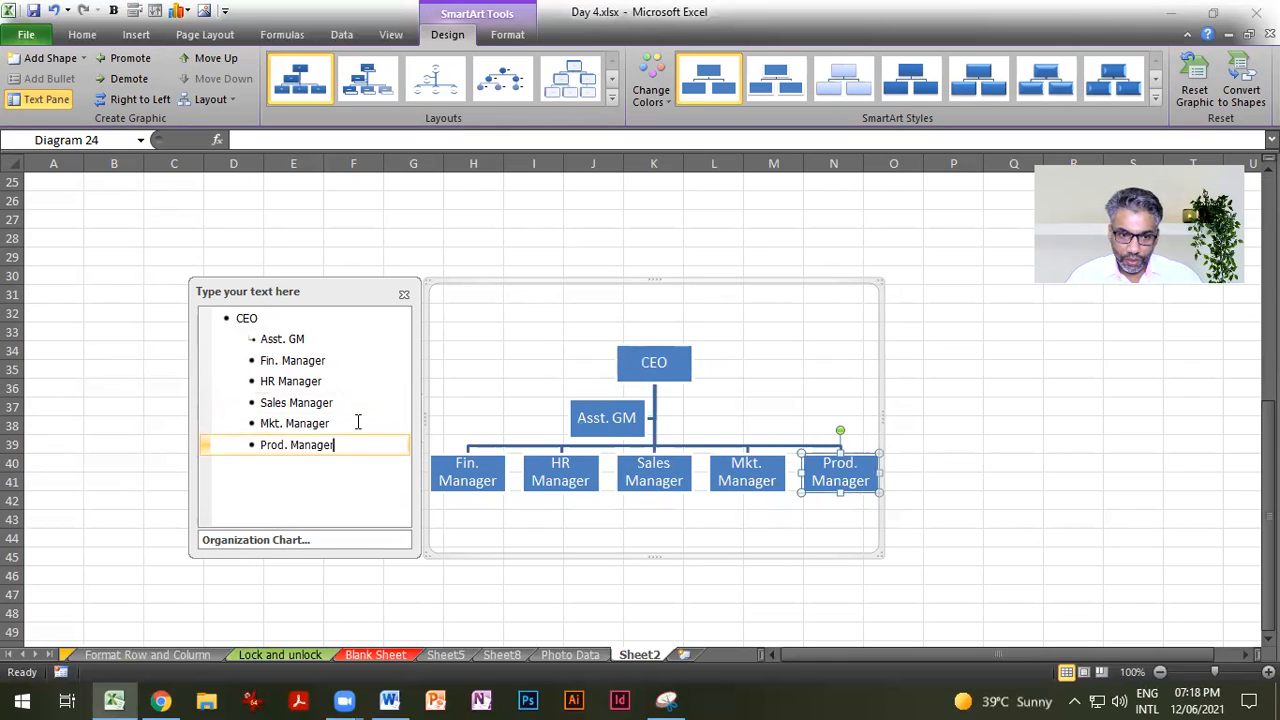
Step: Add a subordinate box under Fin. Manager labelled "Fiin Executive"
left_click(342, 360)
key("Return")
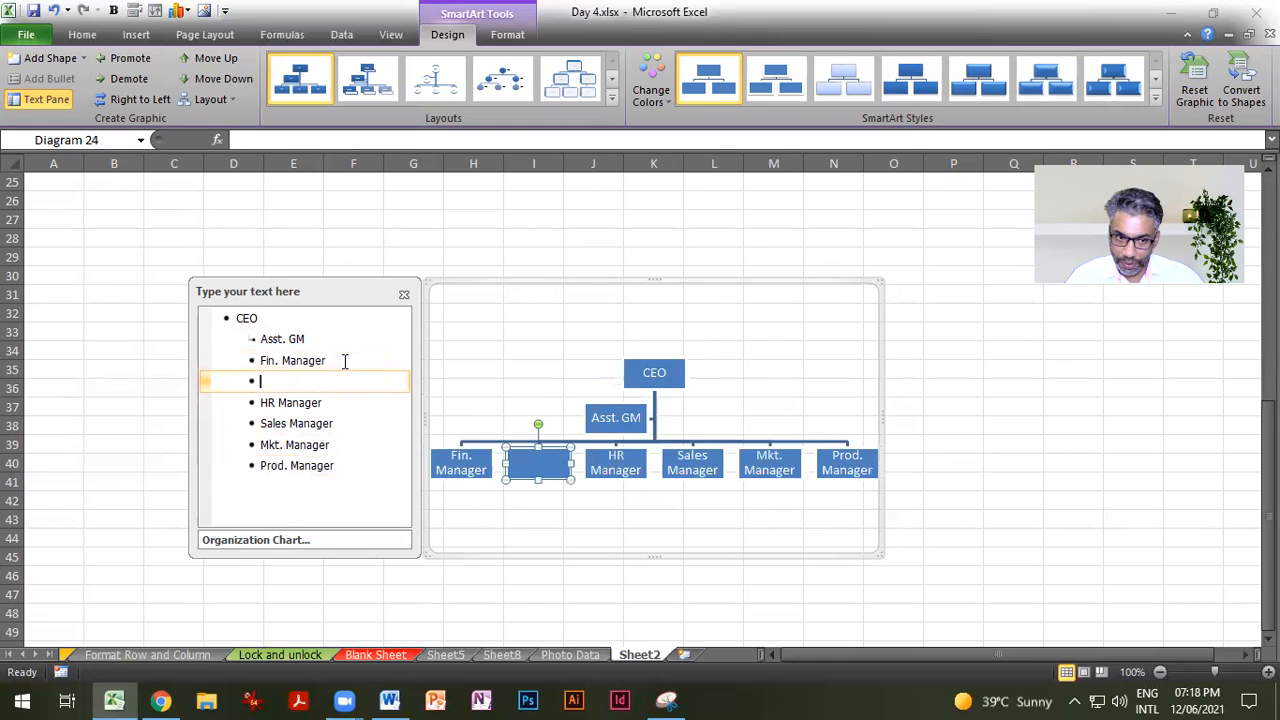
key("Tab")
type("Fian")
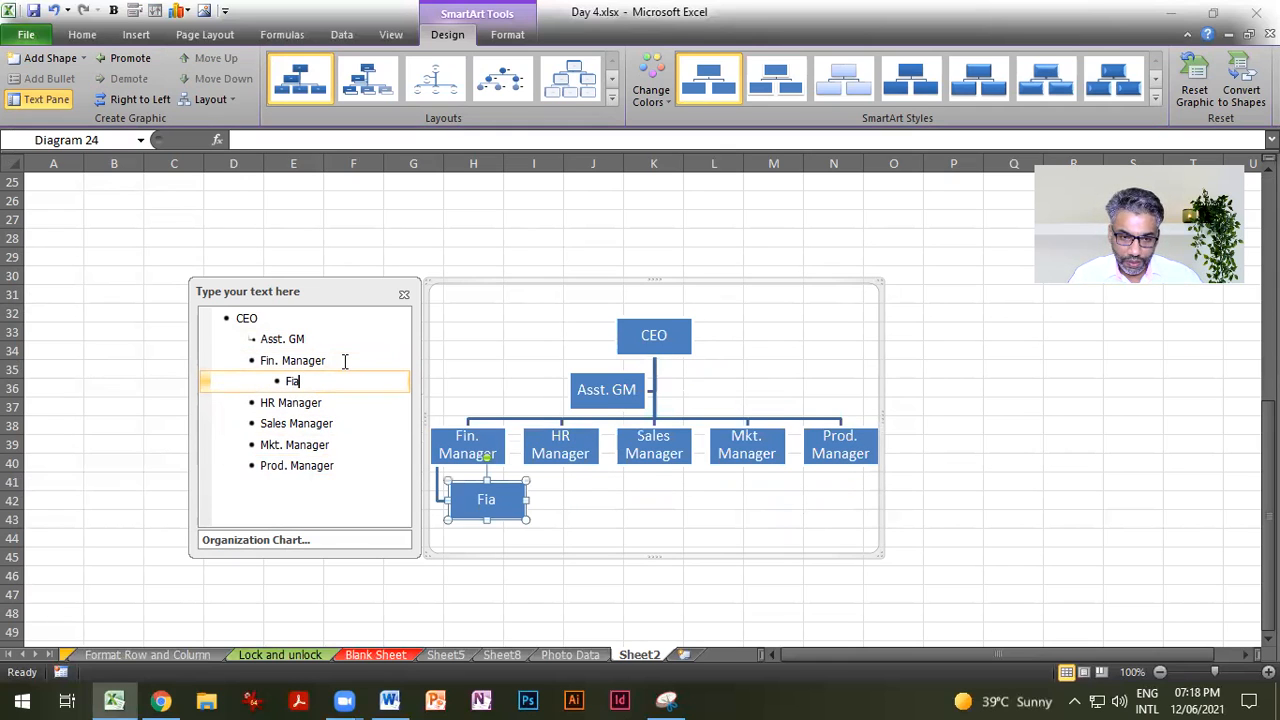
key("BackSpace")
key("BackSpace")
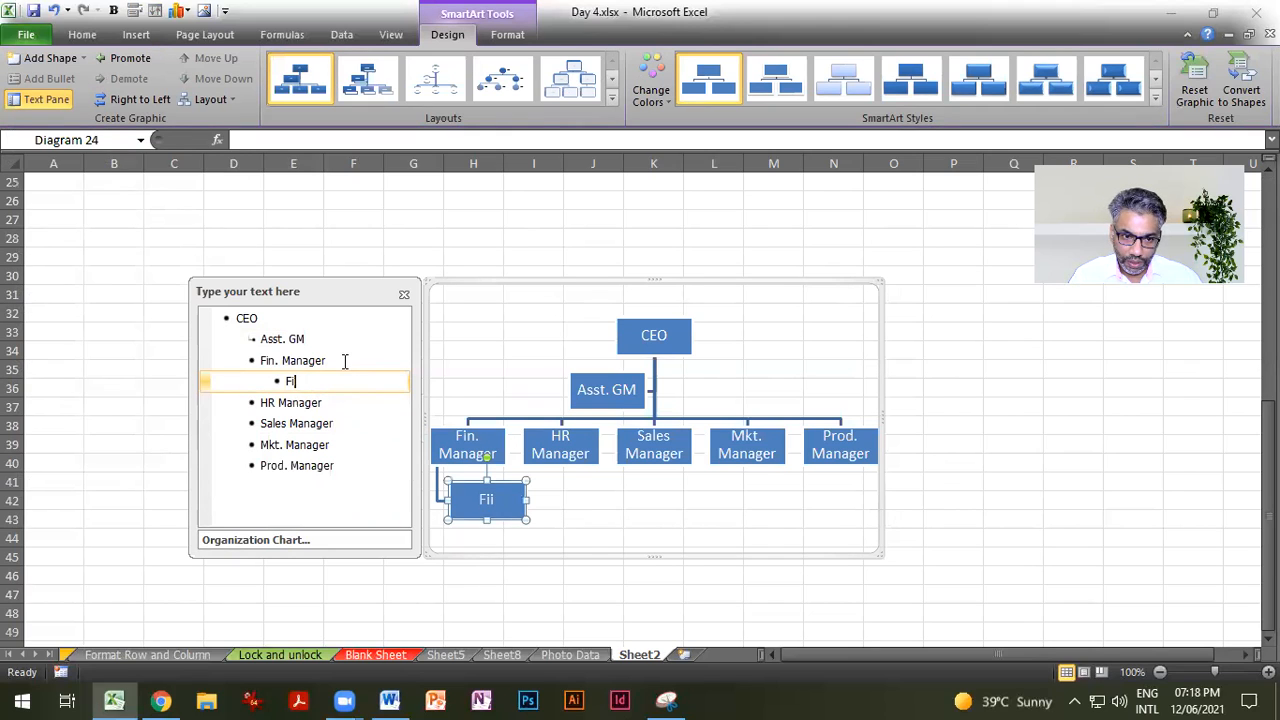
type("n E")
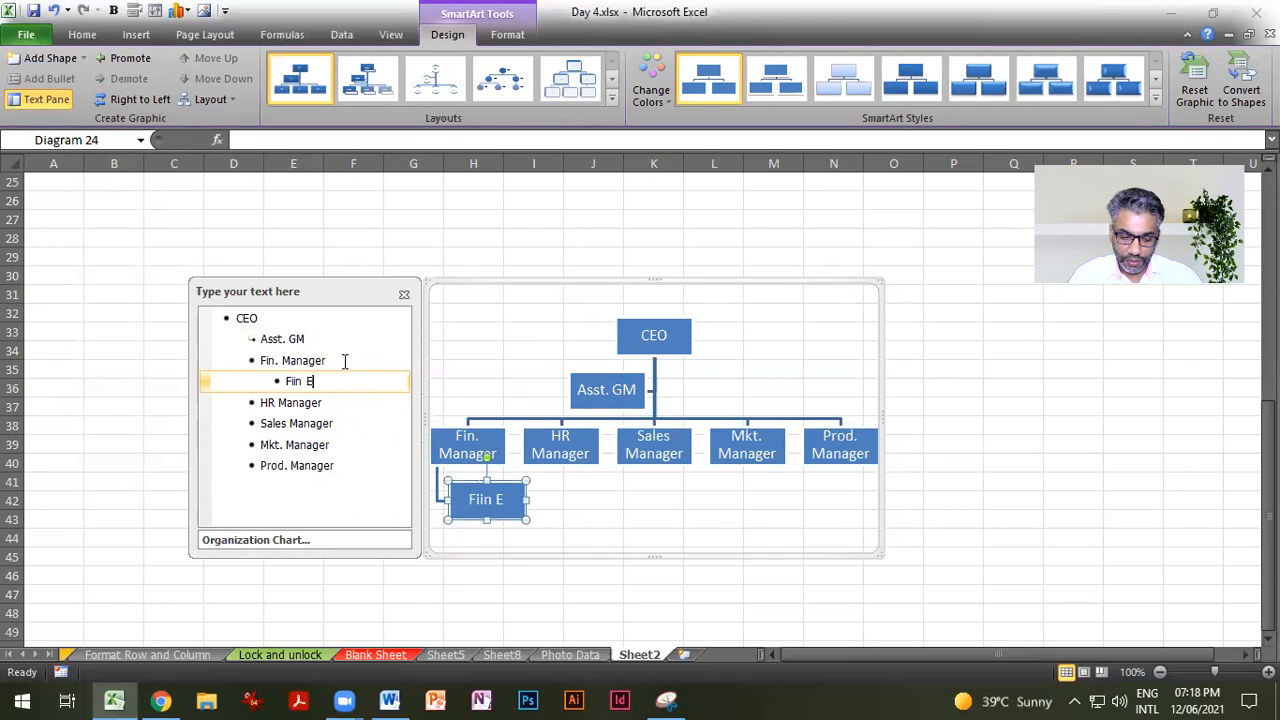
type("xecutive")
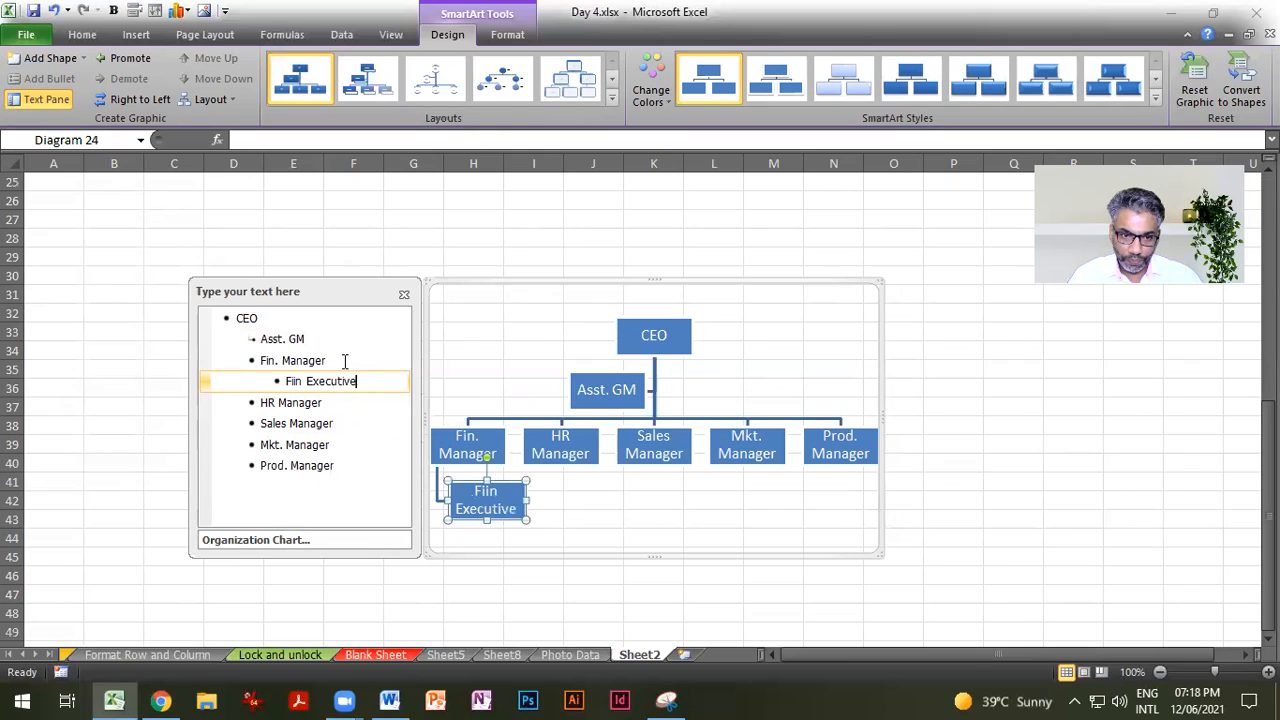
Step: Add a second subordinate under Fin. Manager labelled "Accounts Executive" and leave the diagram
key("Return")
type("Fin")
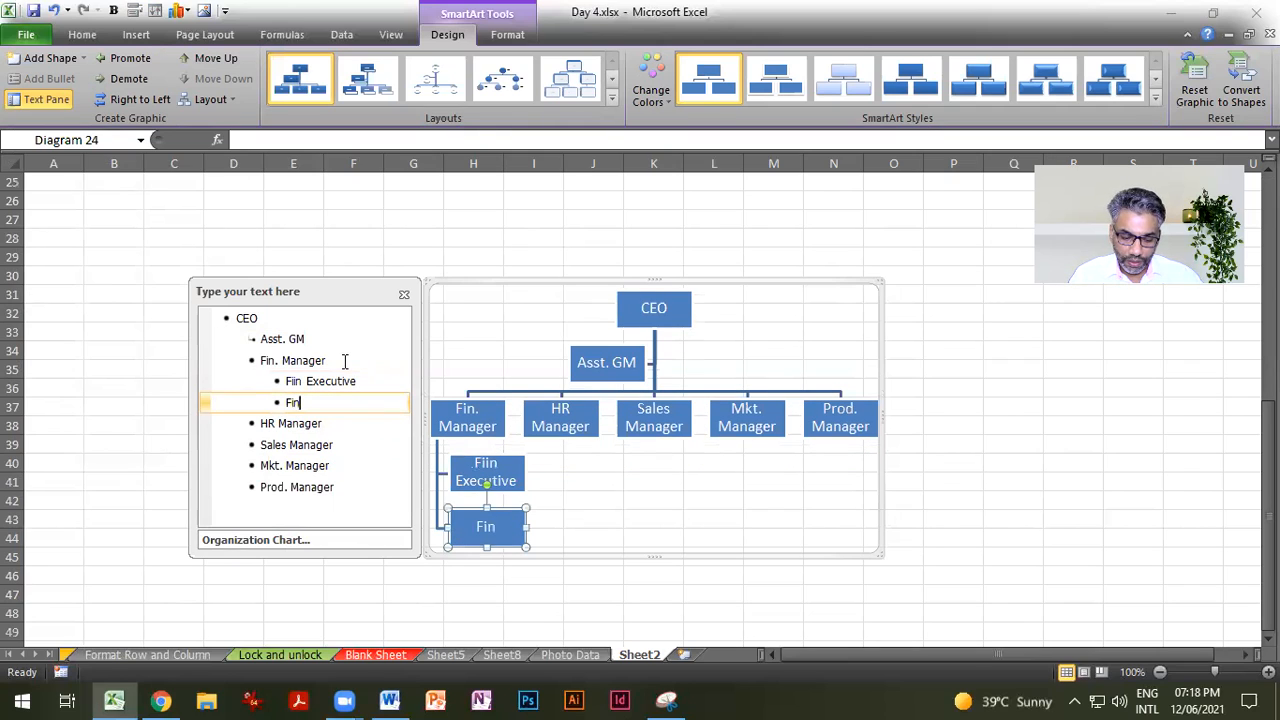
key("BackSpace")
key("BackSpace")
type("Accounts")
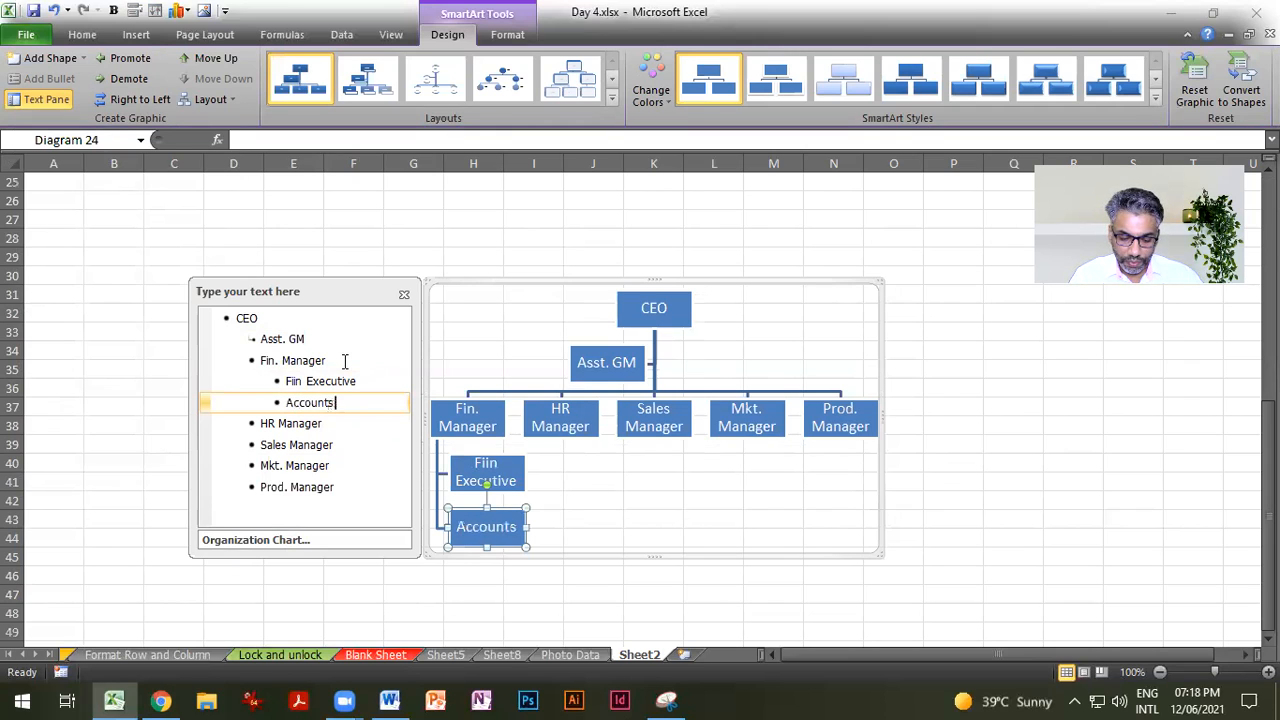
type(" Executive")
left_click(710, 575)
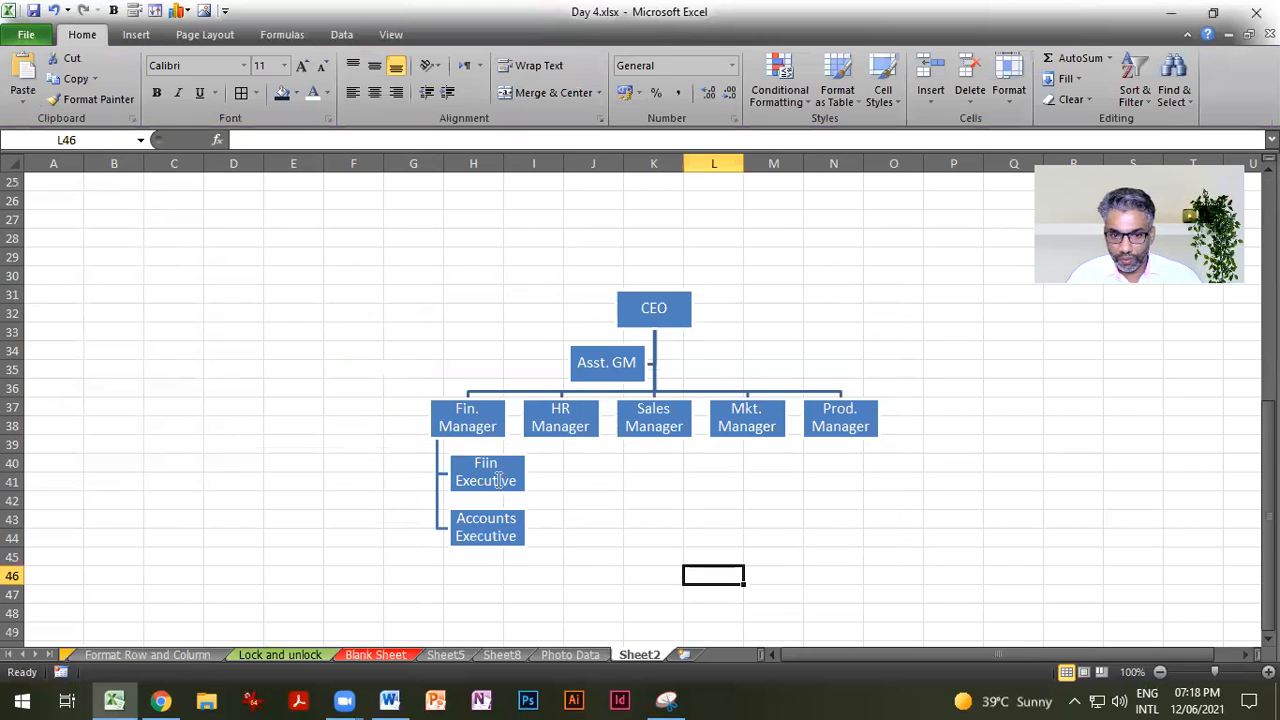
Step: Add a subordinate box under Sales Manager labelled "Sales supervisor"
left_click(566, 409)
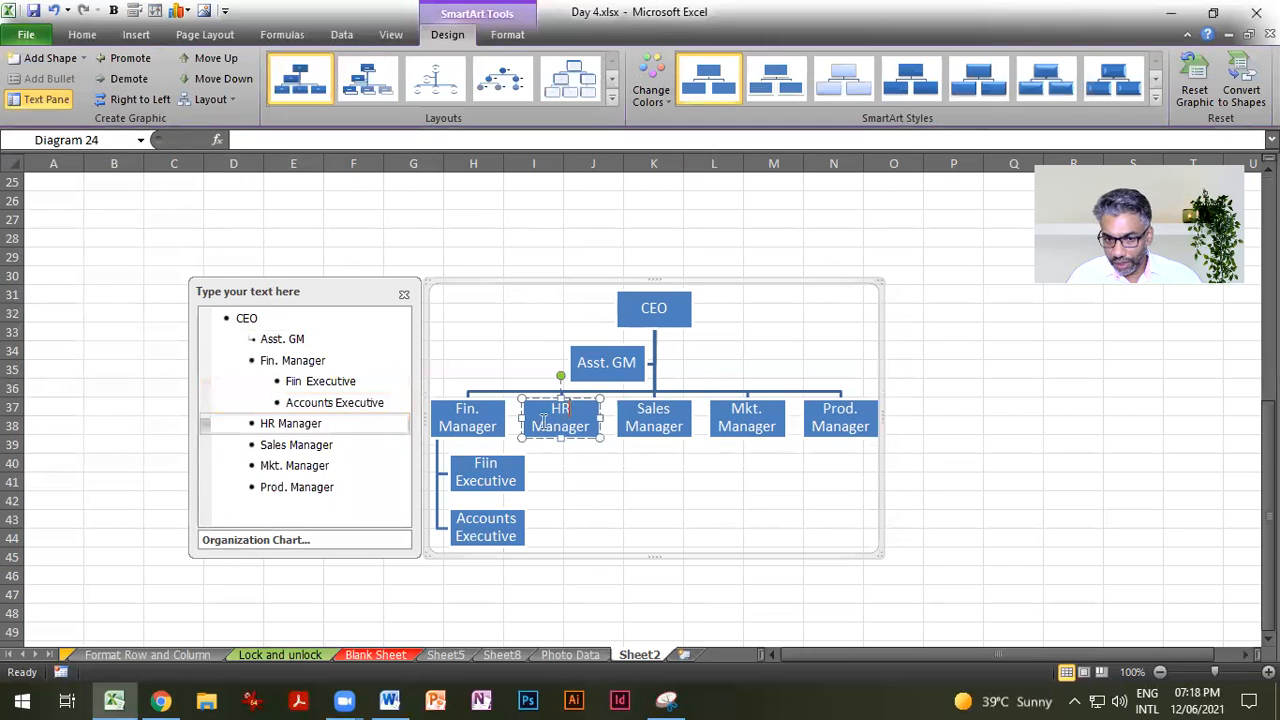
left_click(340, 448)
key("Return")
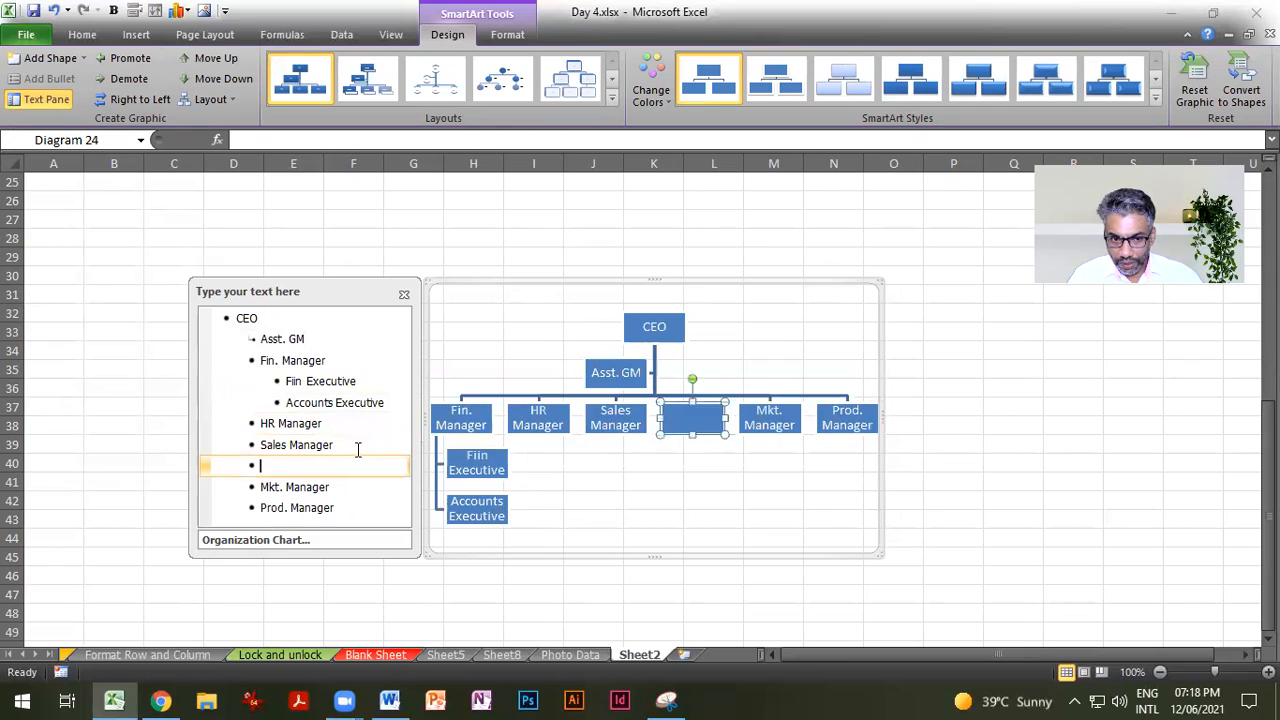
key("Tab")
type("Sak")
type("les super")
type("visor")
Step: Add a second subordinate under Sales Manager labelled "Slaesman" and leave the diagram
key("Return")
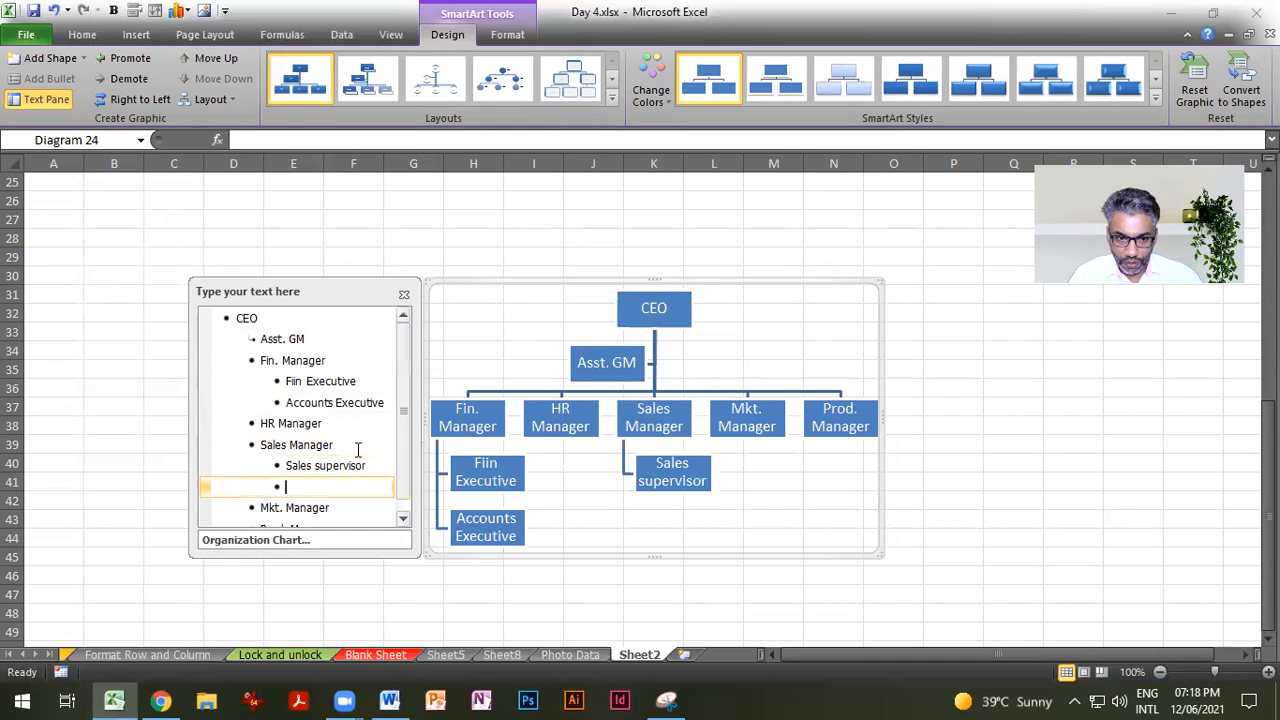
type("Slaes")
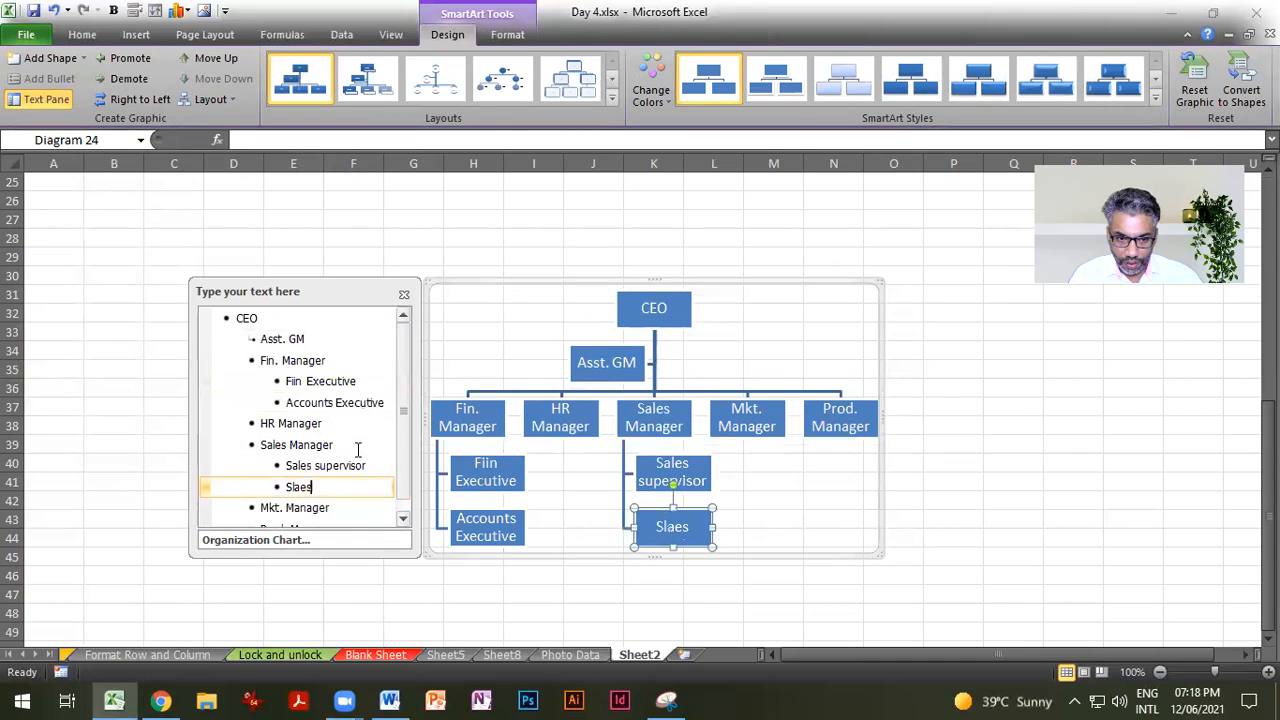
type("man")
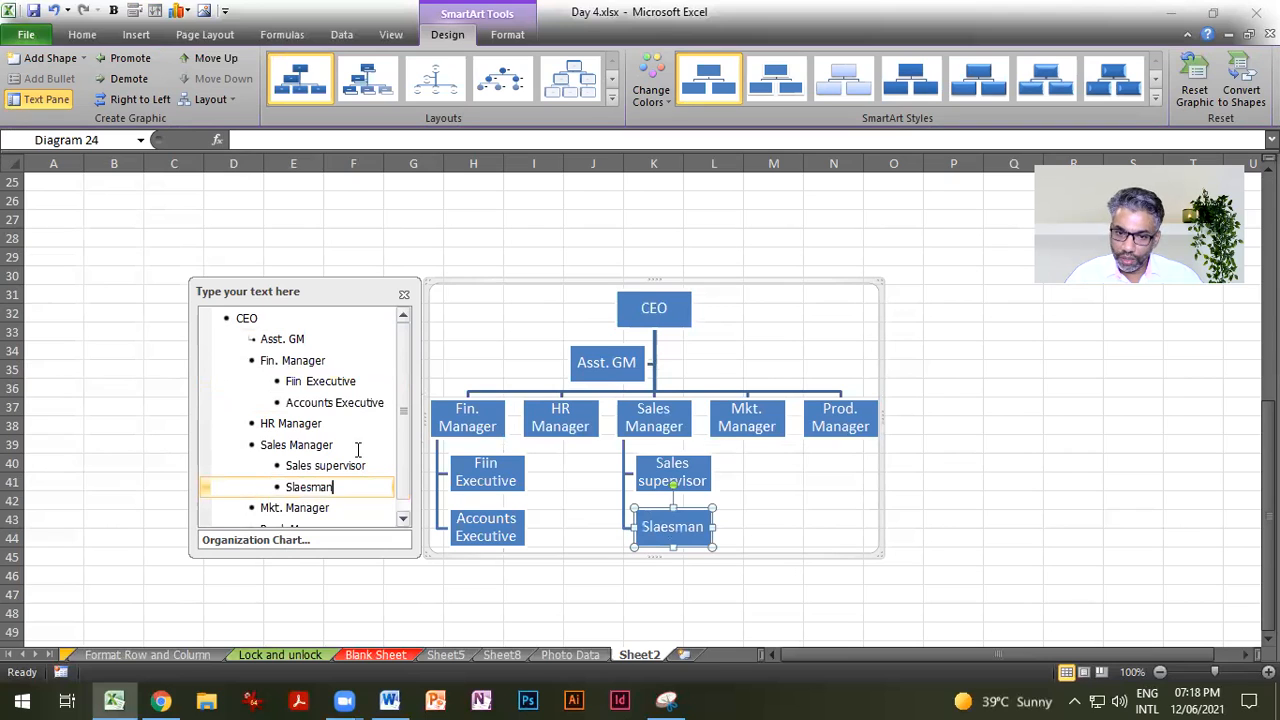
left_click(997, 537)
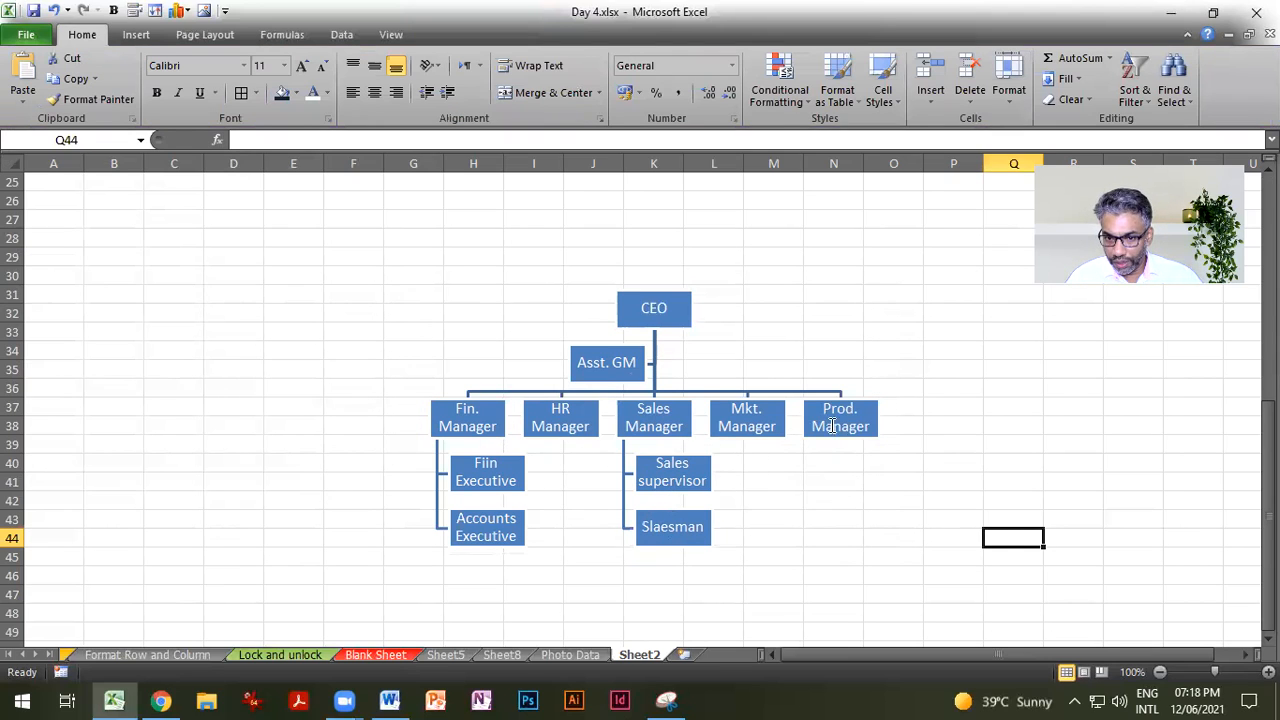
Step: Add a shape below Prod. Manager and enter the placeholder text "dfsdf" in it
left_click(668, 425)
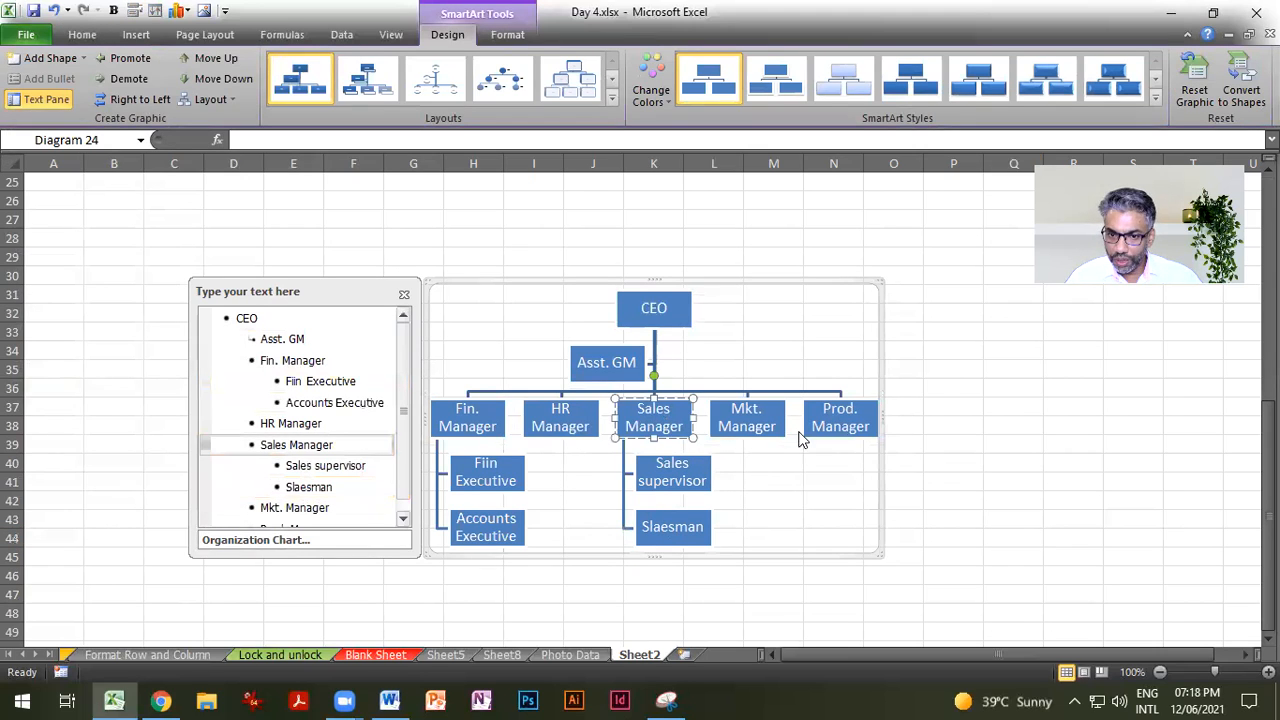
left_click(840, 427)
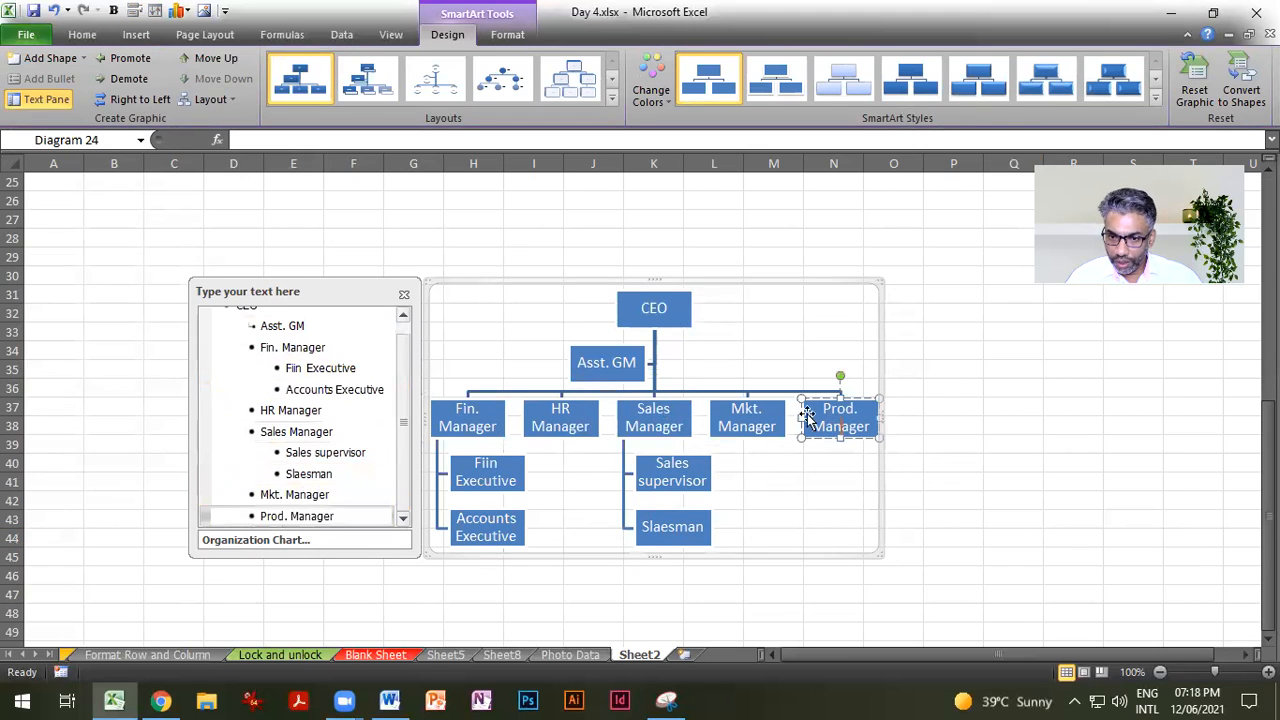
left_click(84, 60)
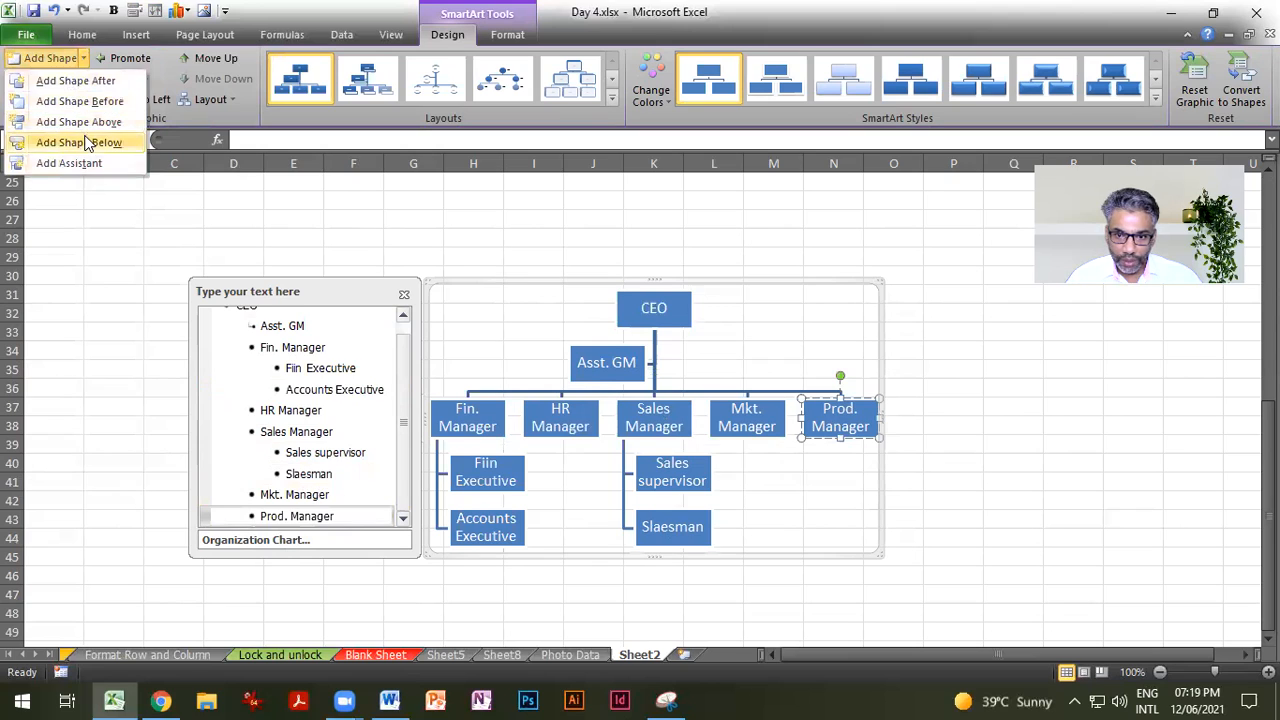
left_click(84, 138)
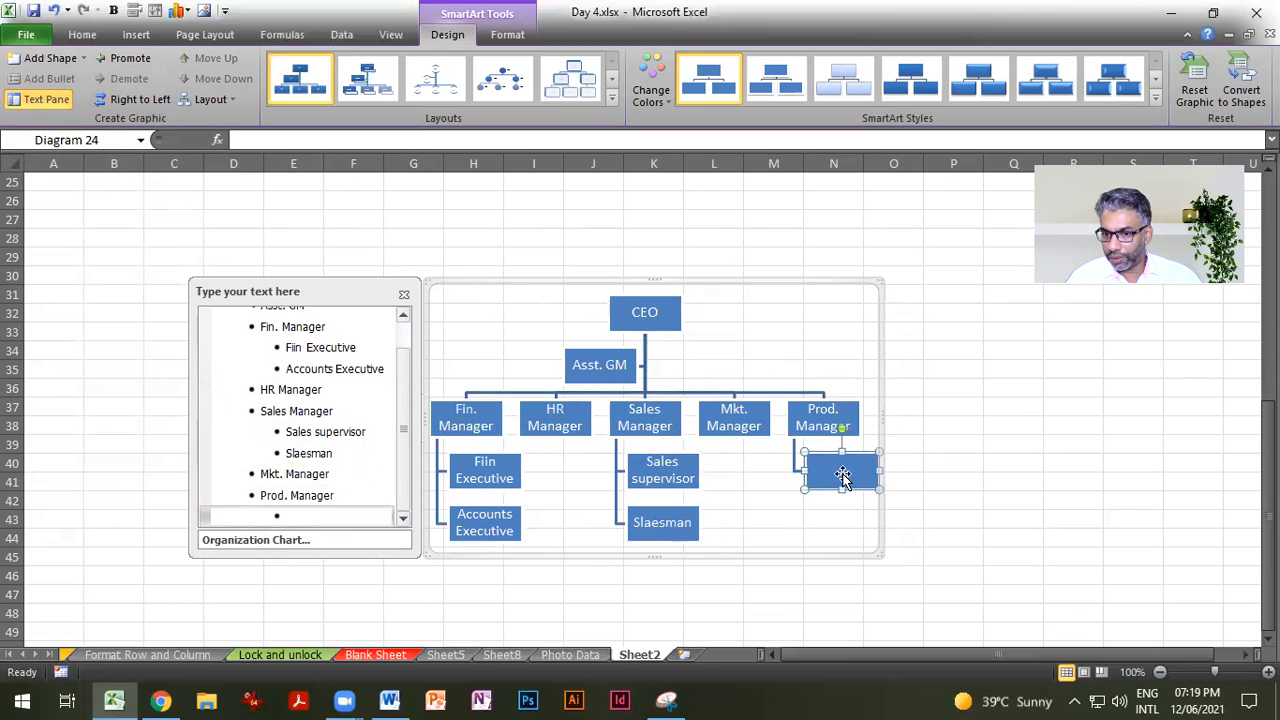
type("dfsdf")
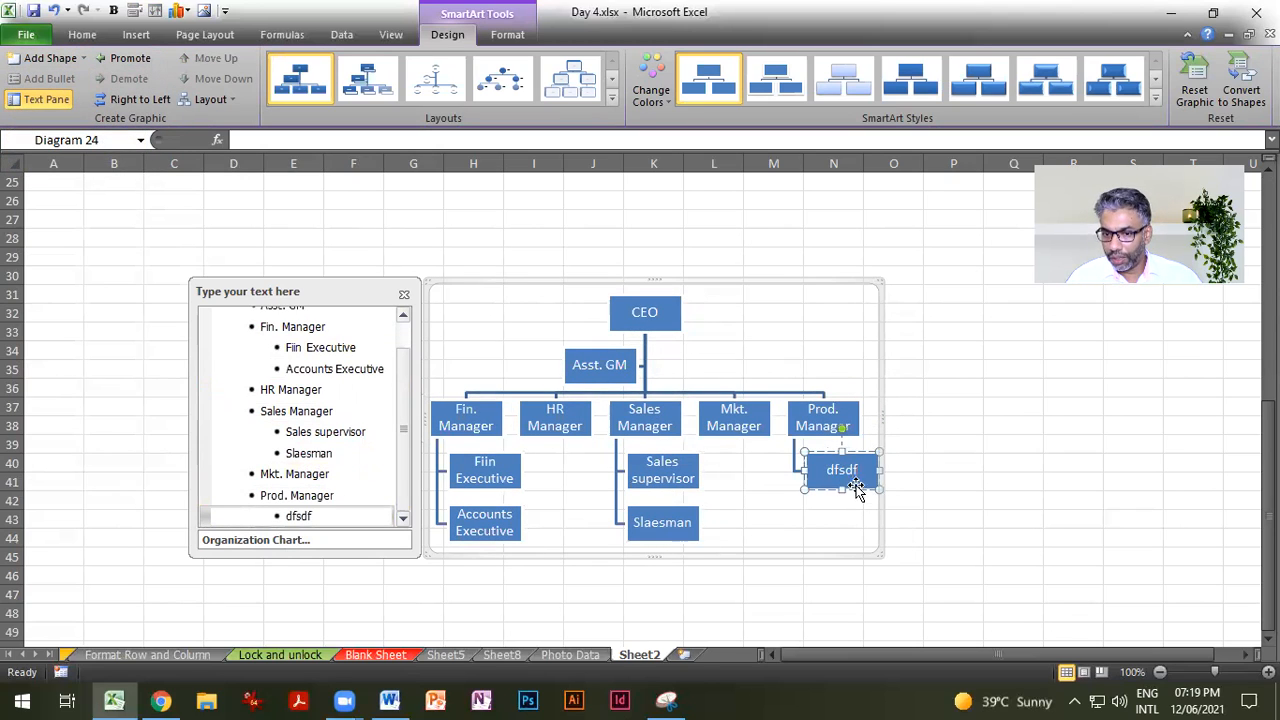
Step: Try adding an empty shape below the "dfsdf" box, and delete it again
left_click(84, 59)
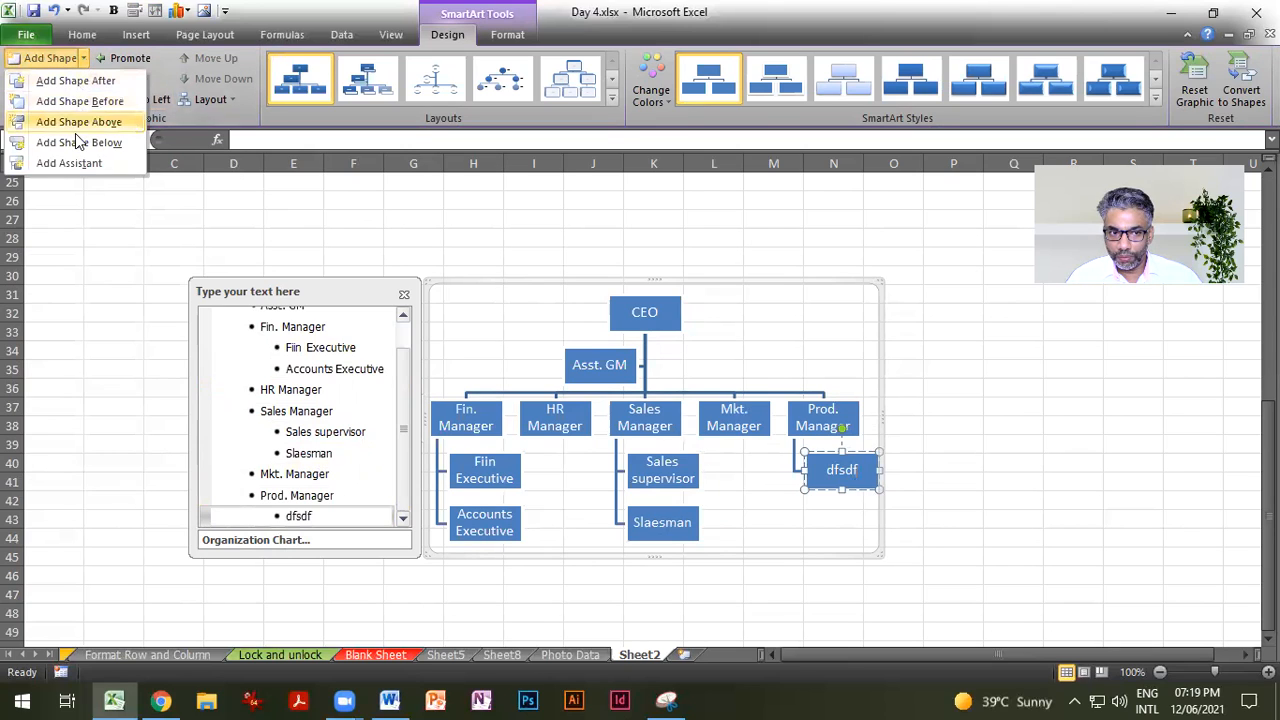
left_click(75, 142)
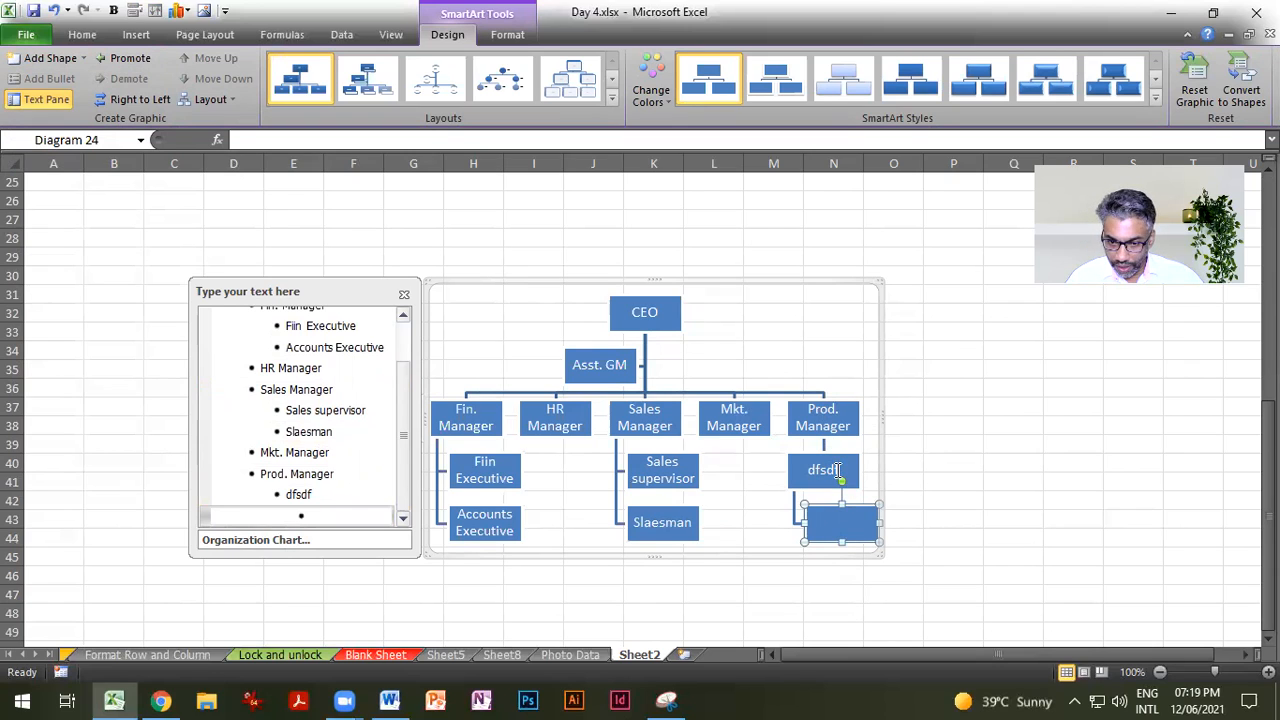
key("Delete")
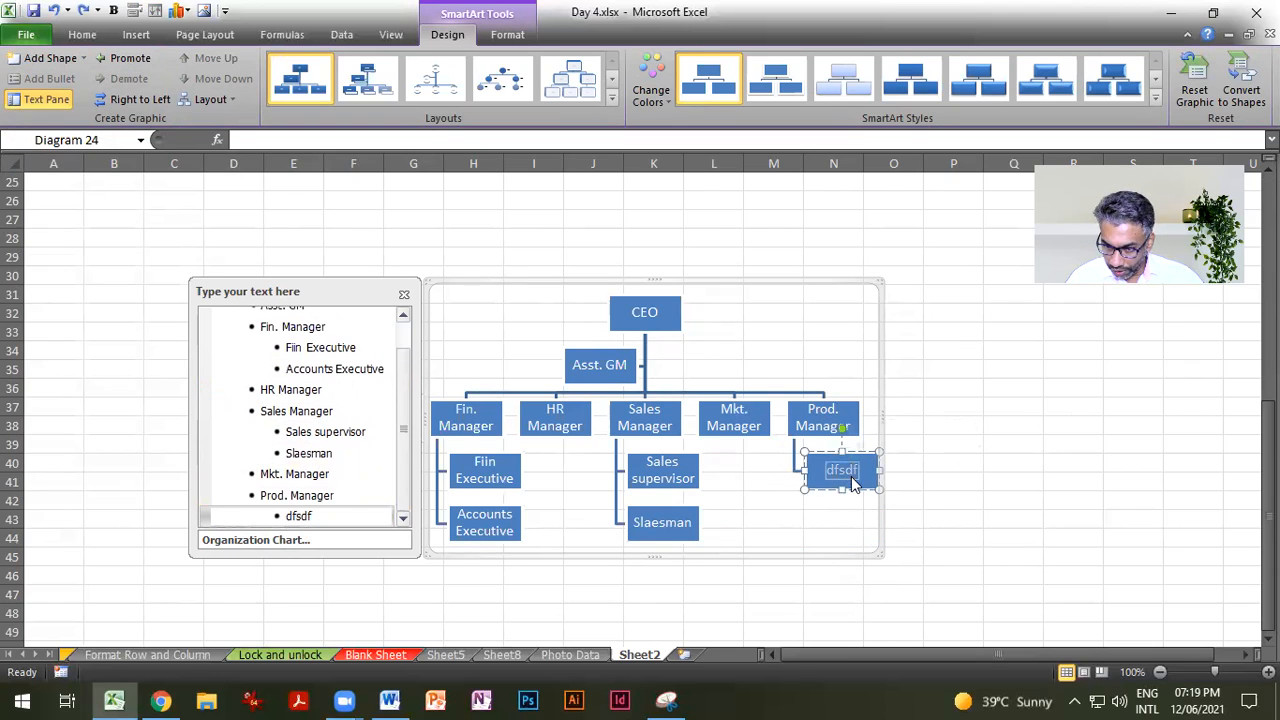
Step: Replace the "dfsdf" placeholder in the box under Prod. Manager with "Supervisor"
type("Supervisor")
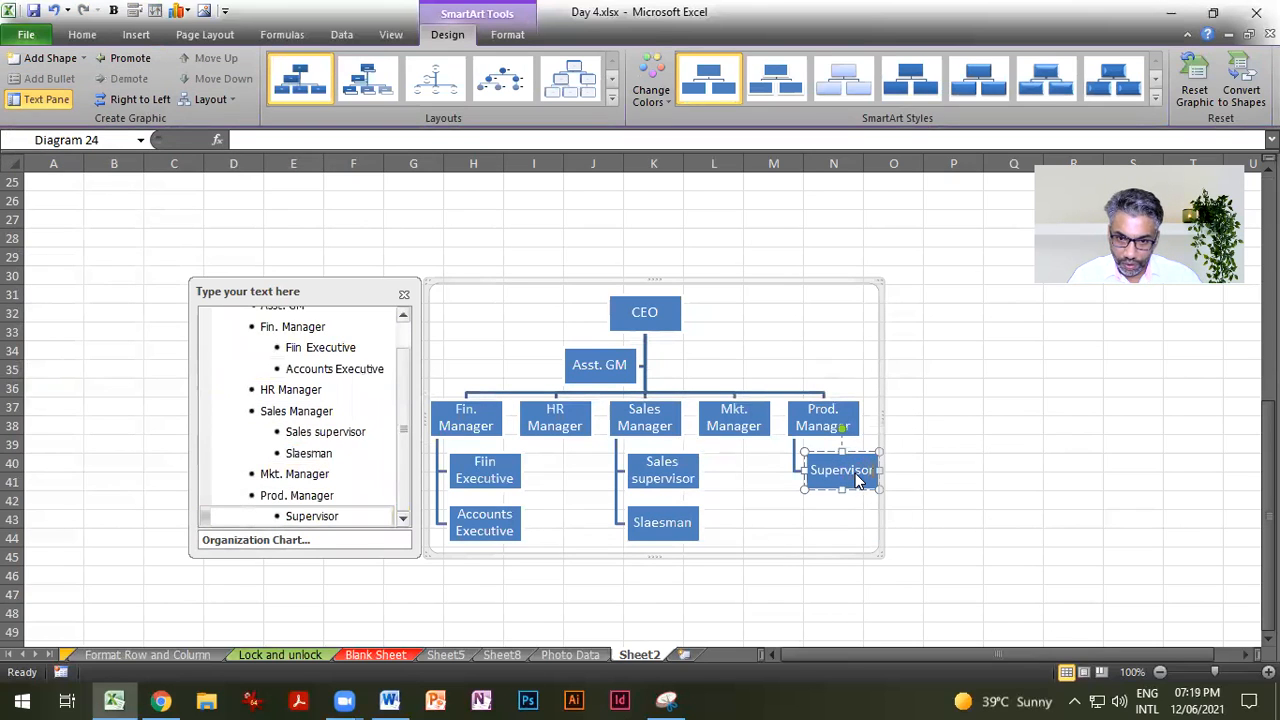
left_click(806, 533)
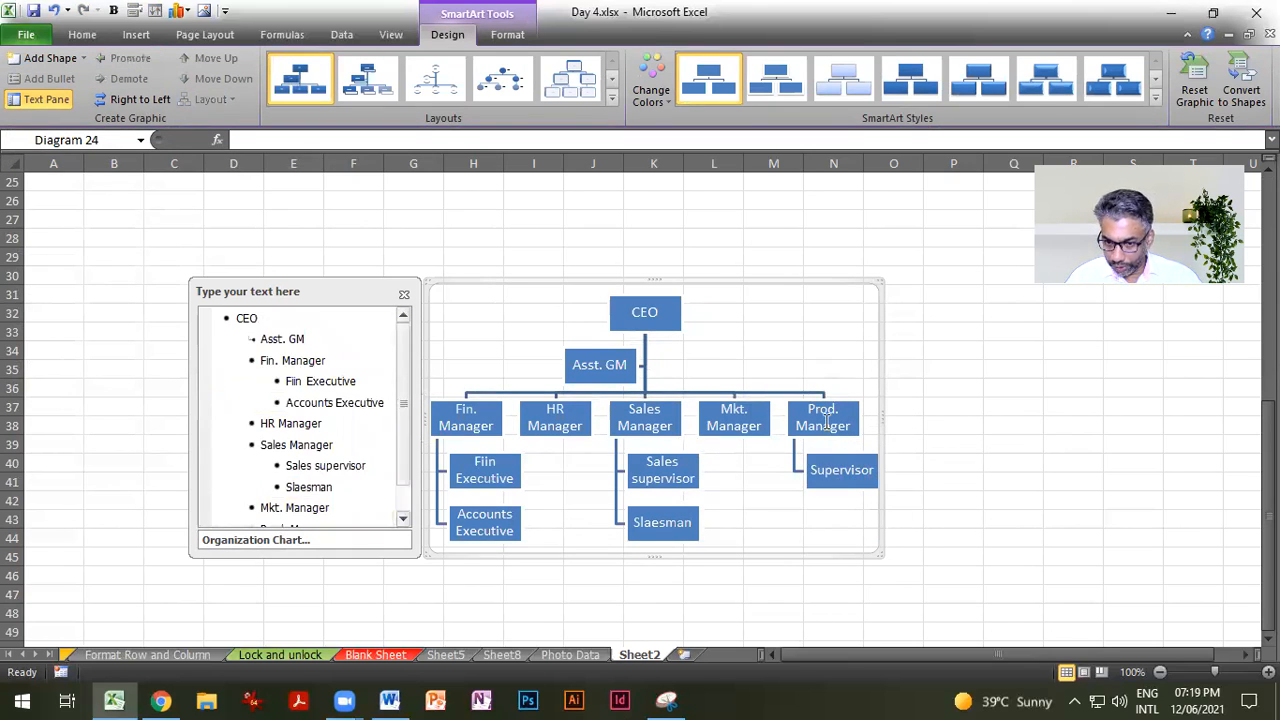
Step: Try adding a second shape directly below Prod. Manager, and delete it again
left_click(830, 421)
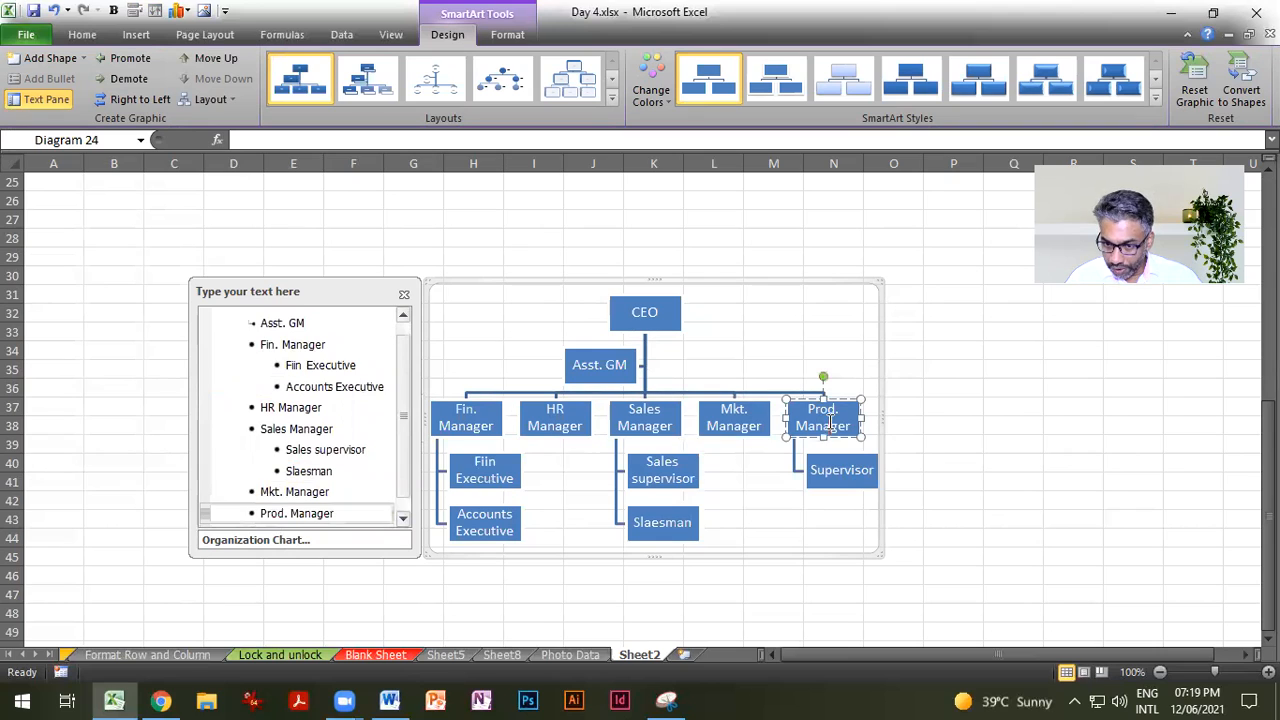
left_click(85, 58)
left_click(85, 142)
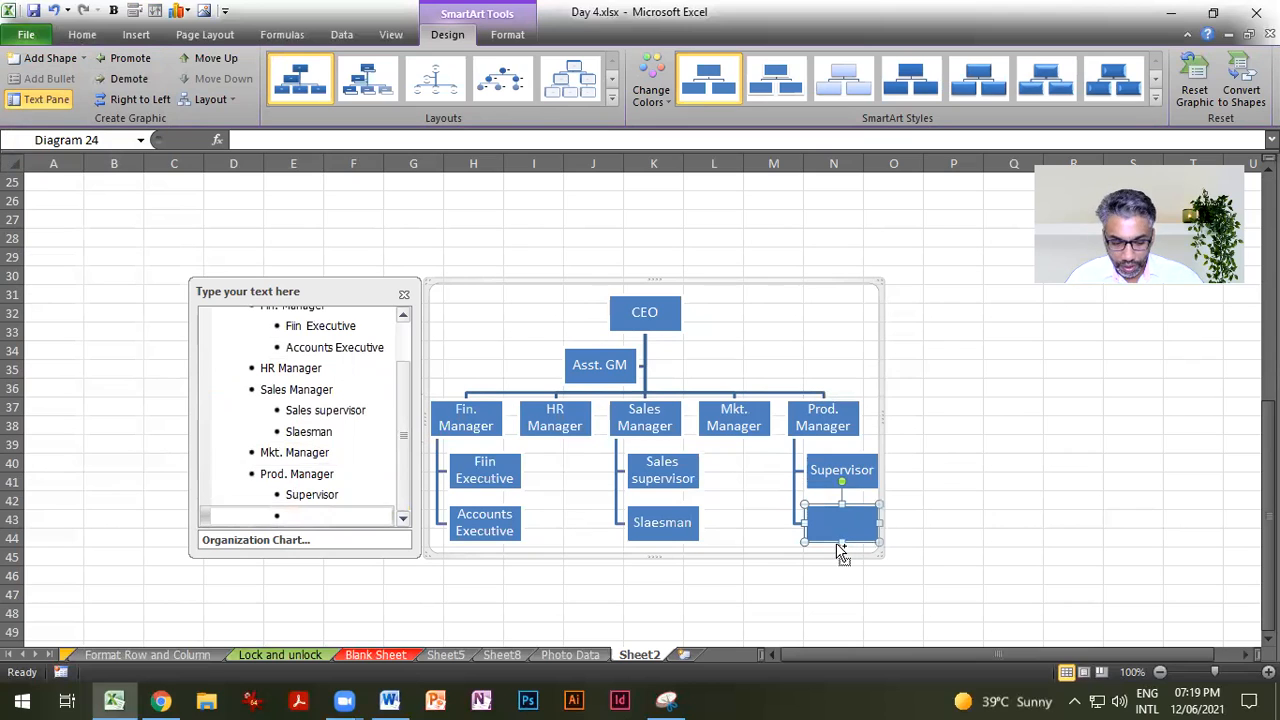
key("Delete")
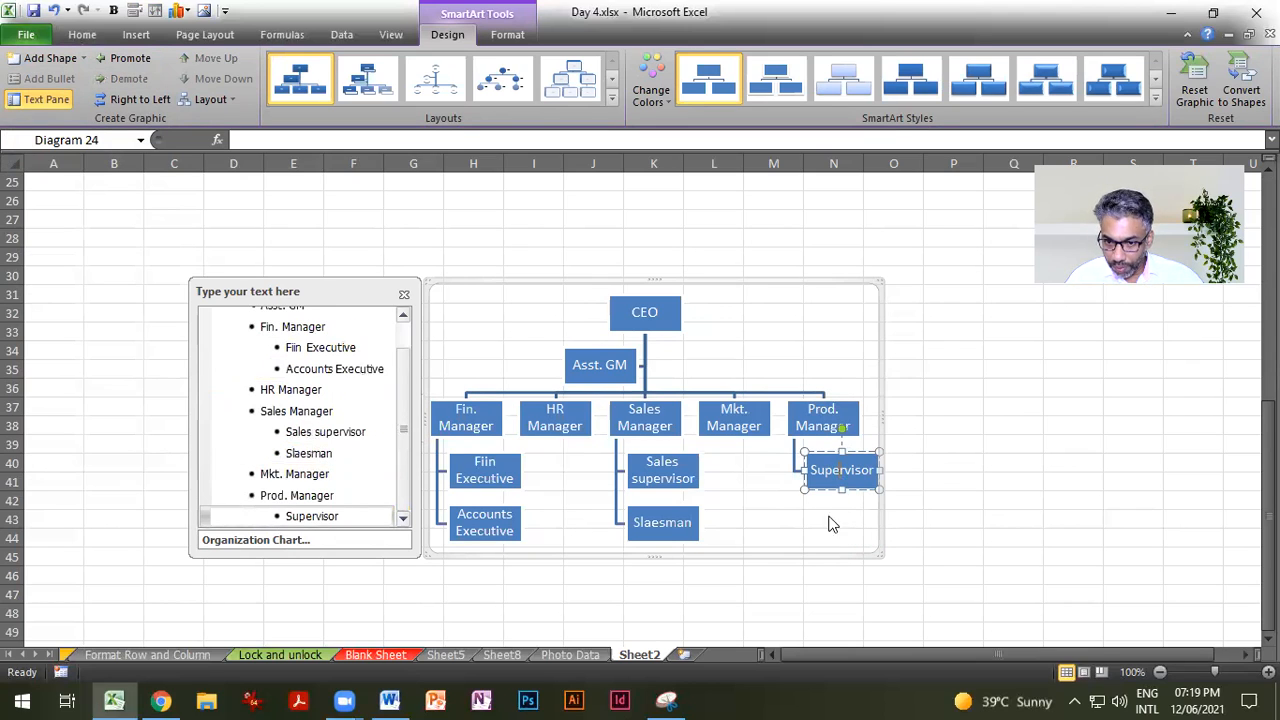
Step: Add a shape below Supervisor in the Prod. Manager branch and label it "Employee 1"
left_click(83, 58)
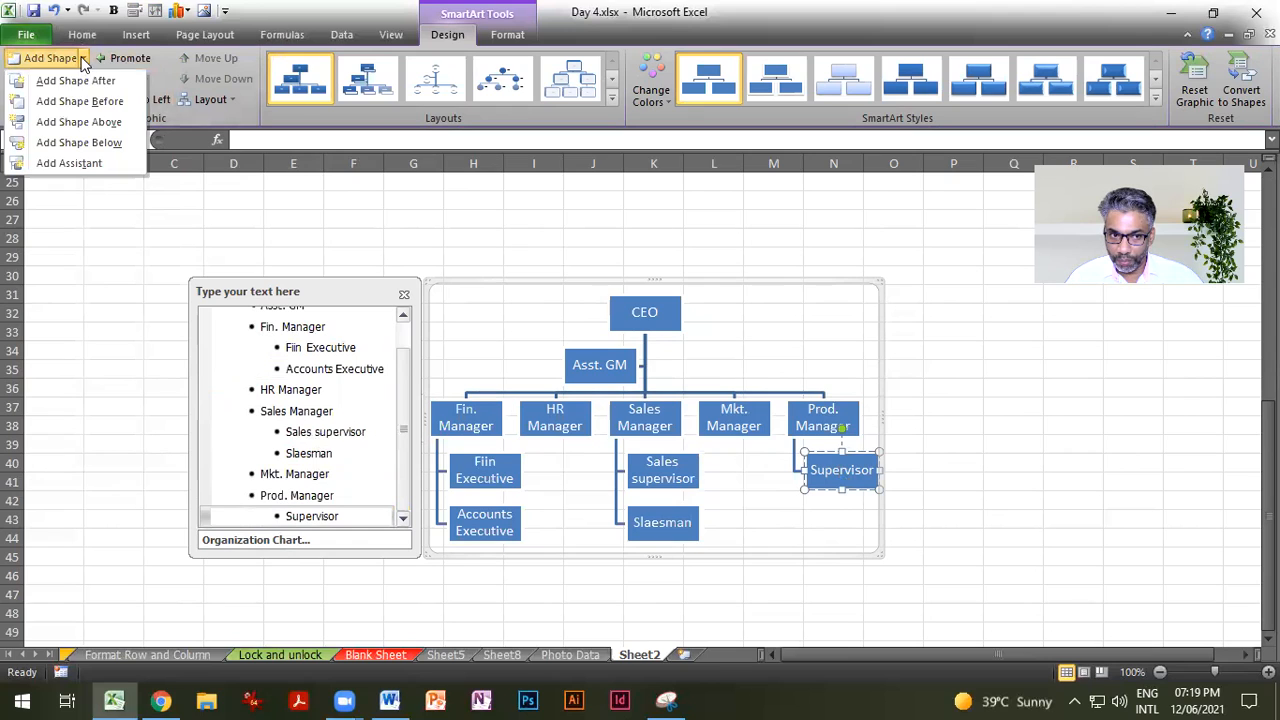
left_click(92, 143)
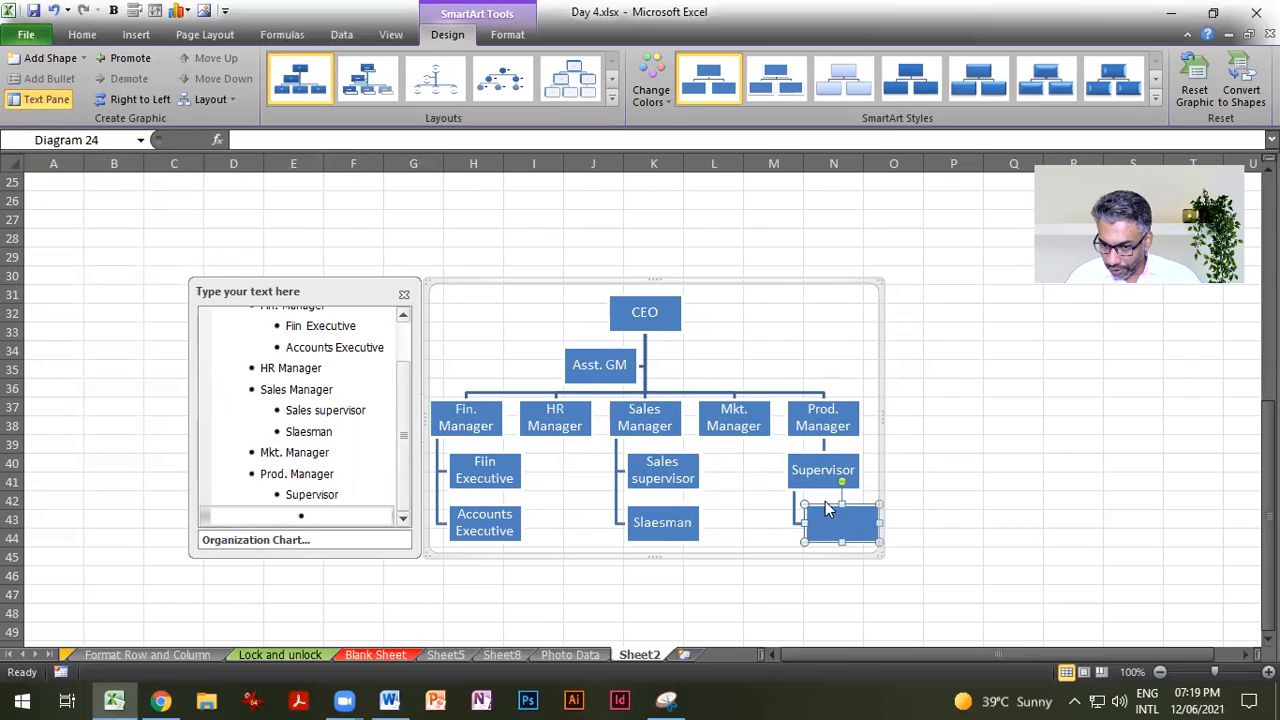
type("Em")
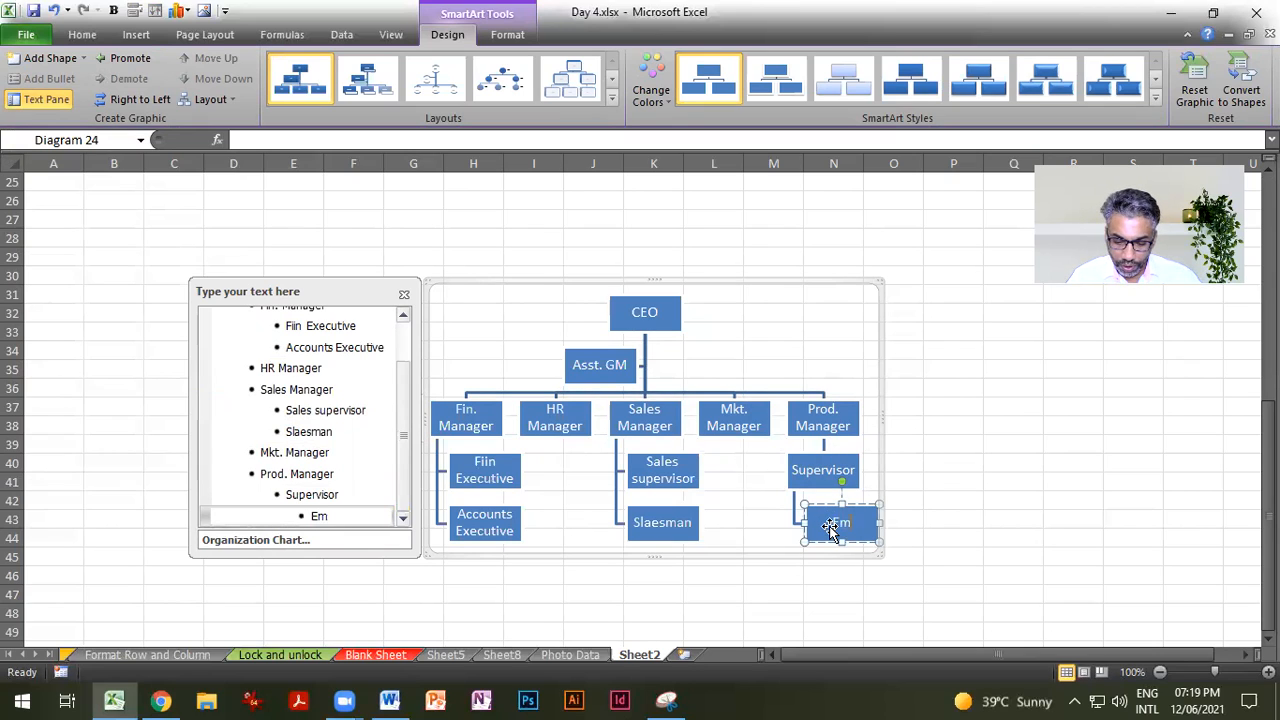
type("ployee 1")
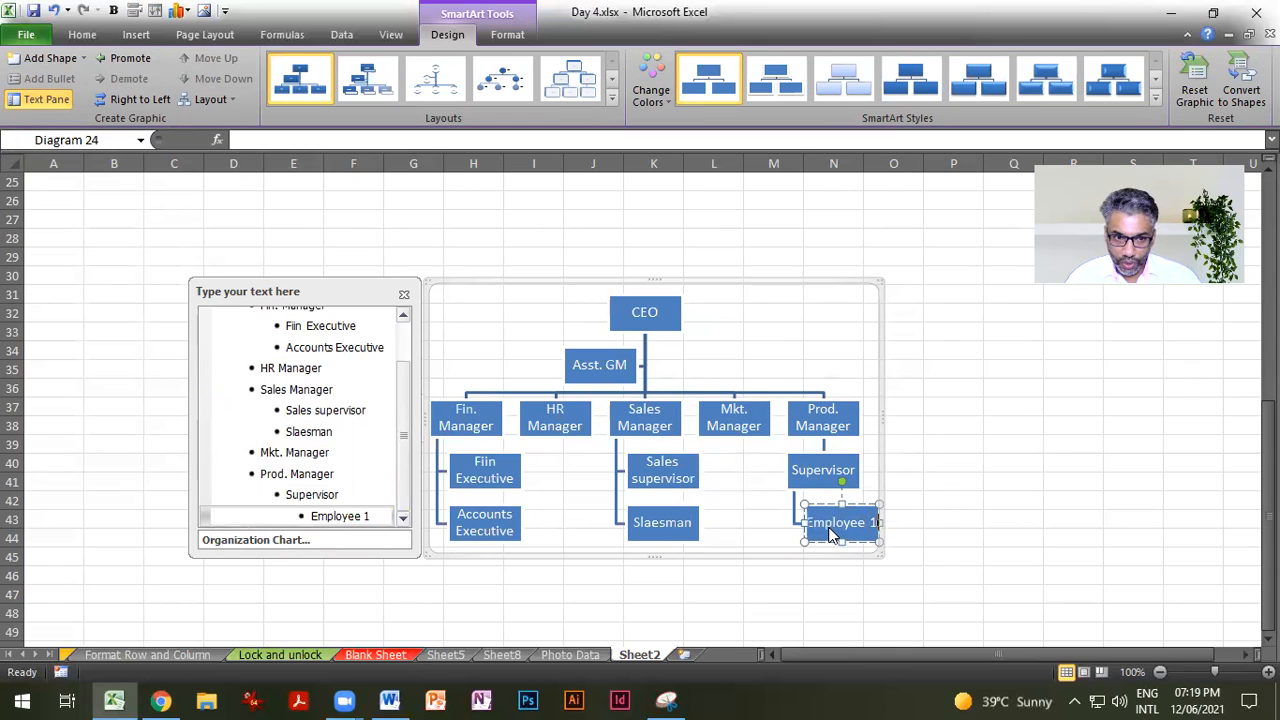
Step: Add a second shape below Supervisor and label it "Employee 2"
key("Up")
left_click(86, 56)
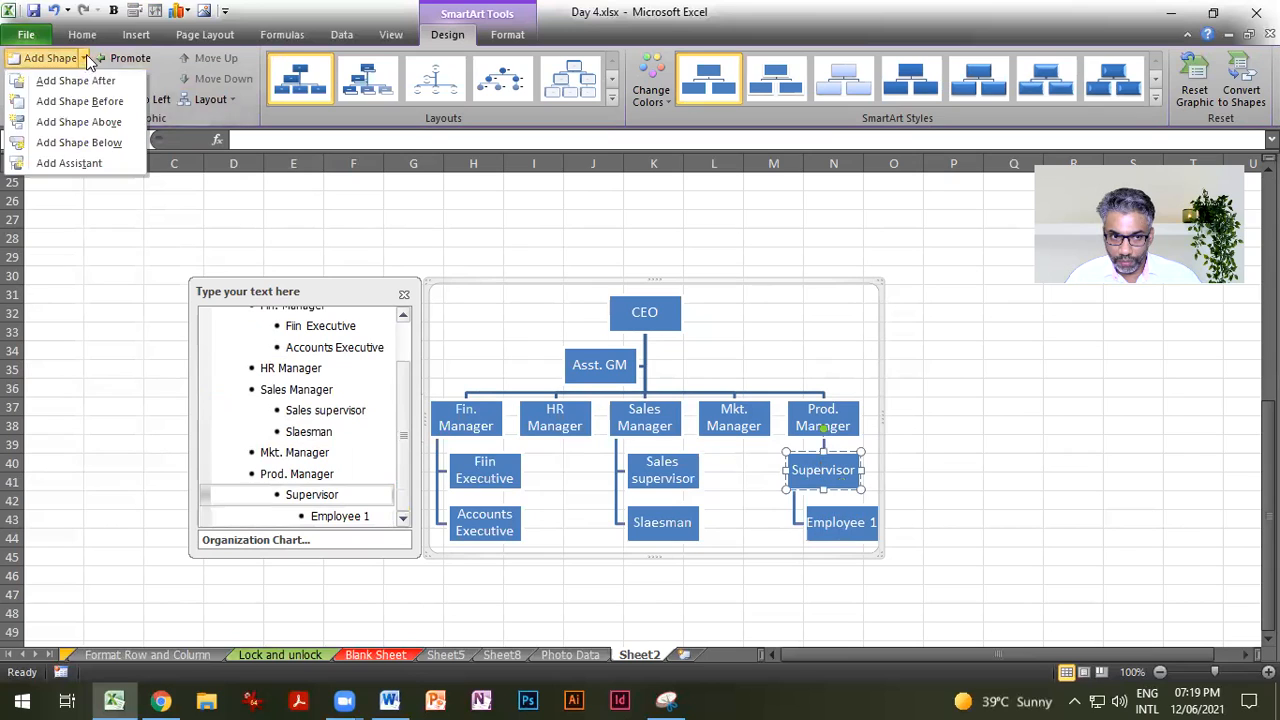
left_click(100, 137)
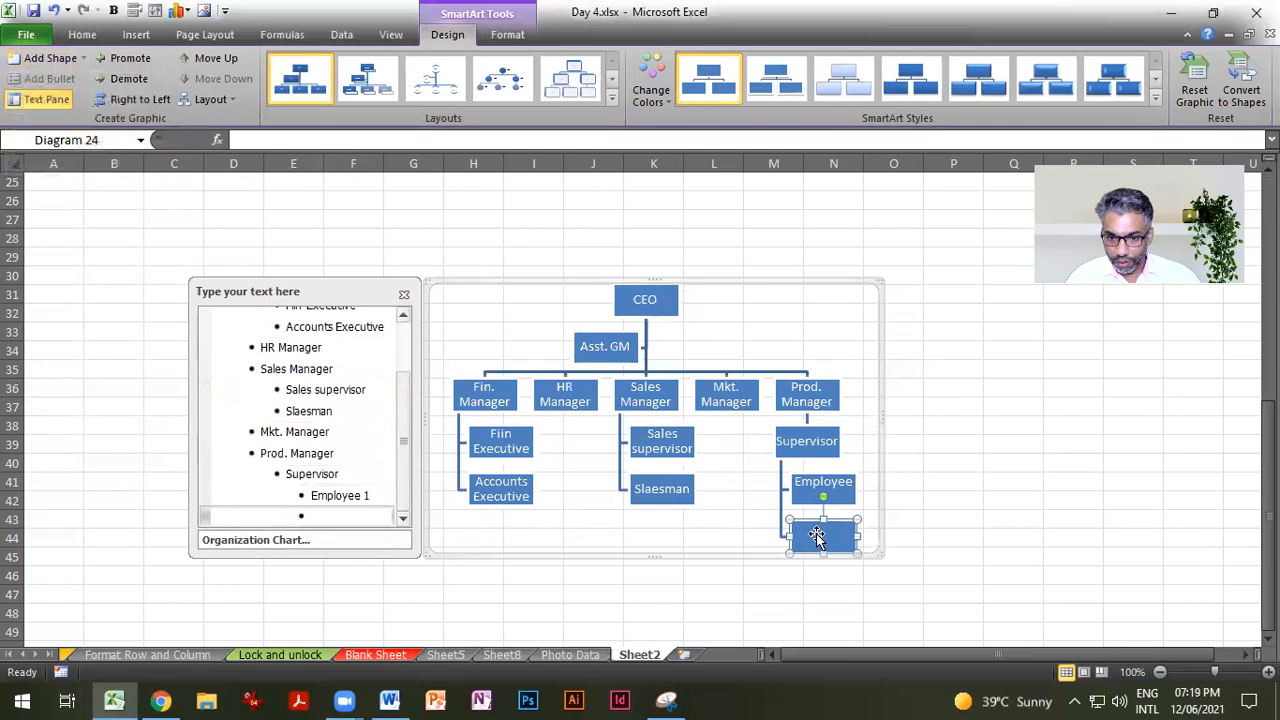
type("Employee")
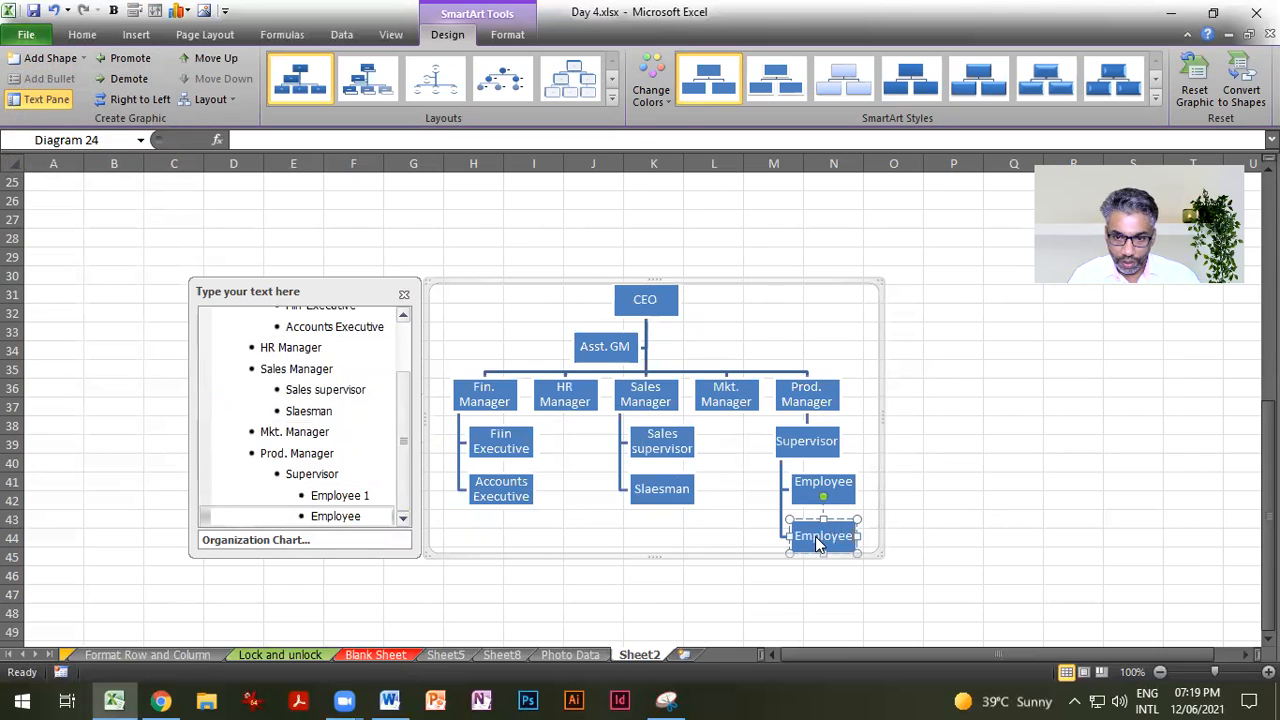
type(" 2")
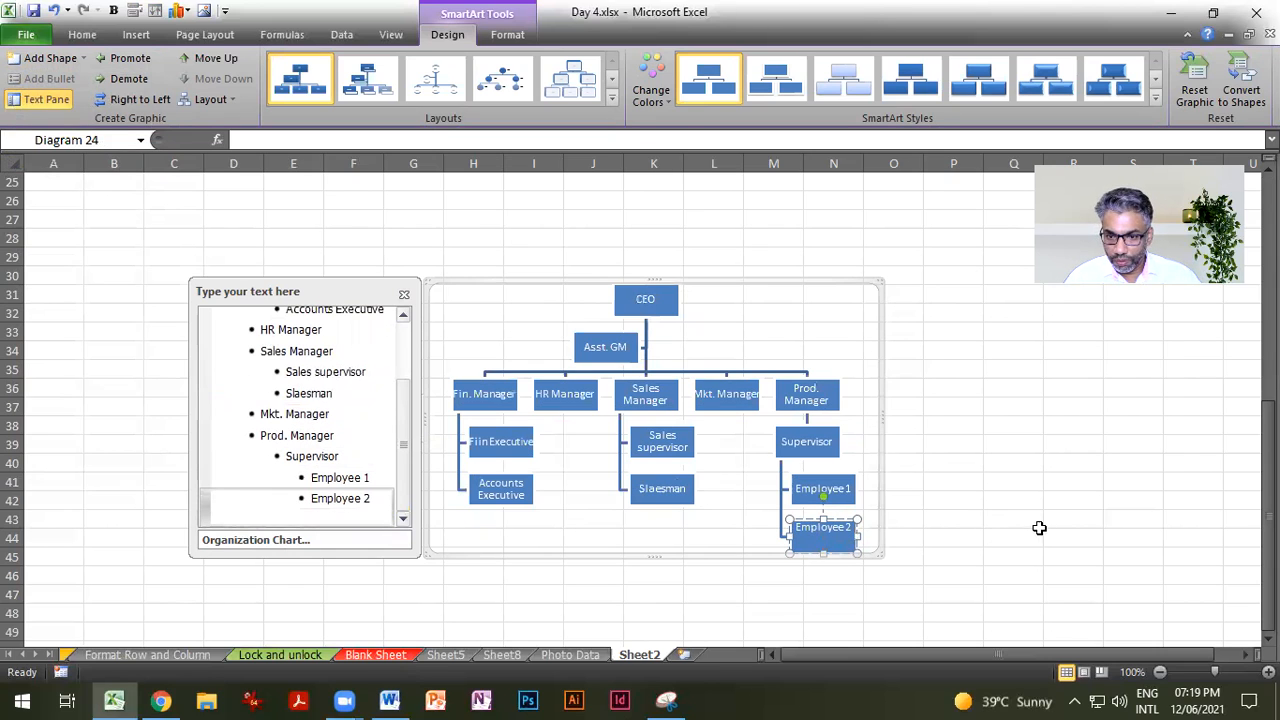
left_click(972, 517)
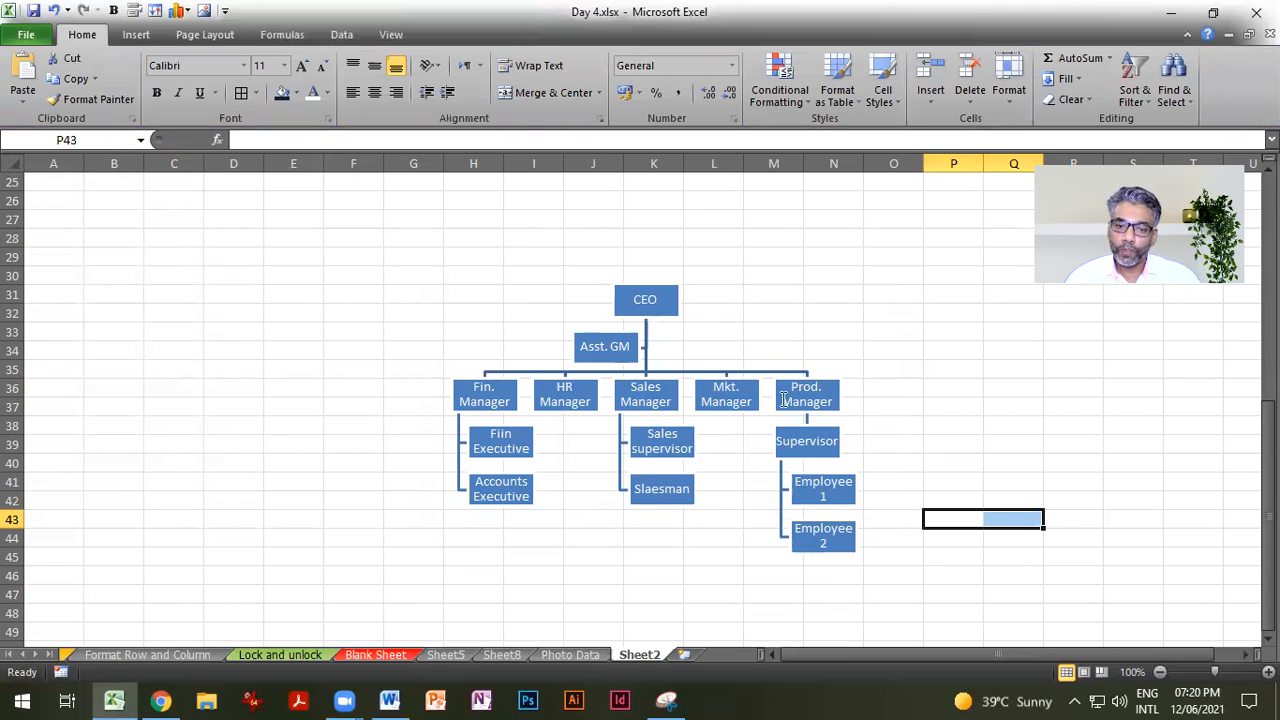
Step: Recolor the organization chart with the fourth Colorful scheme, giving a green CEO, teal managers and orange subordinates
left_click(729, 405)
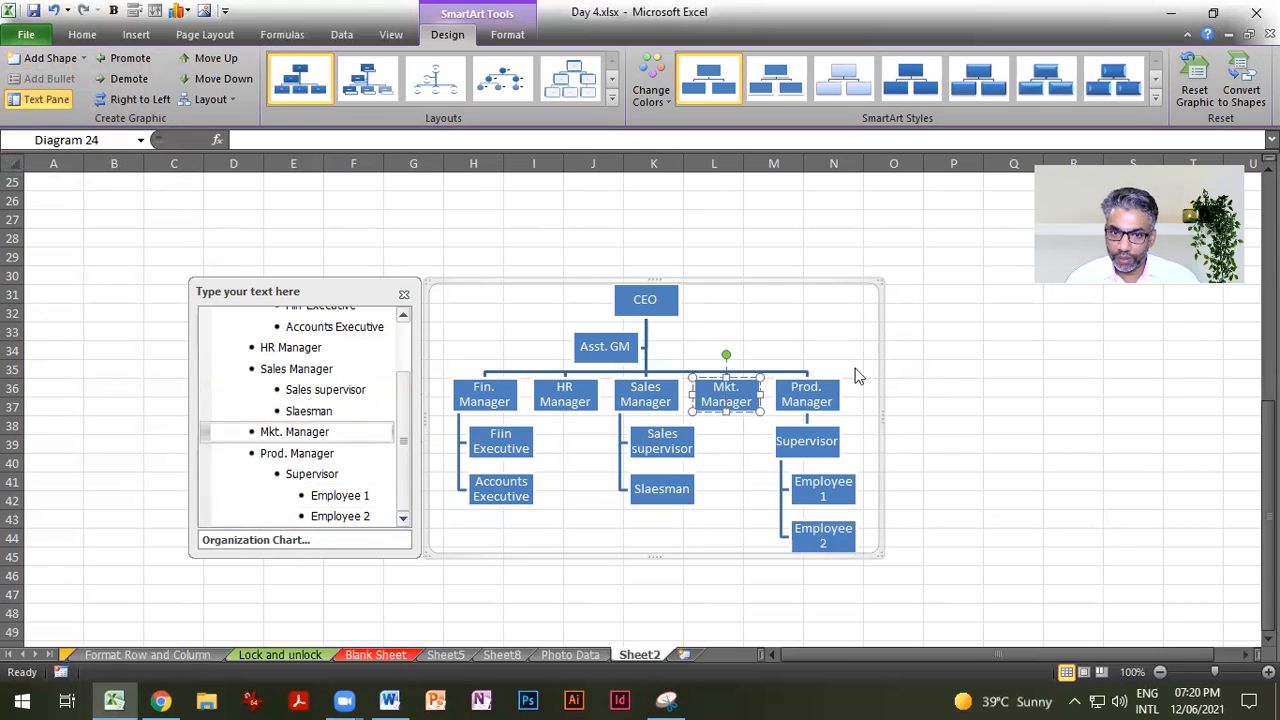
left_click(651, 88)
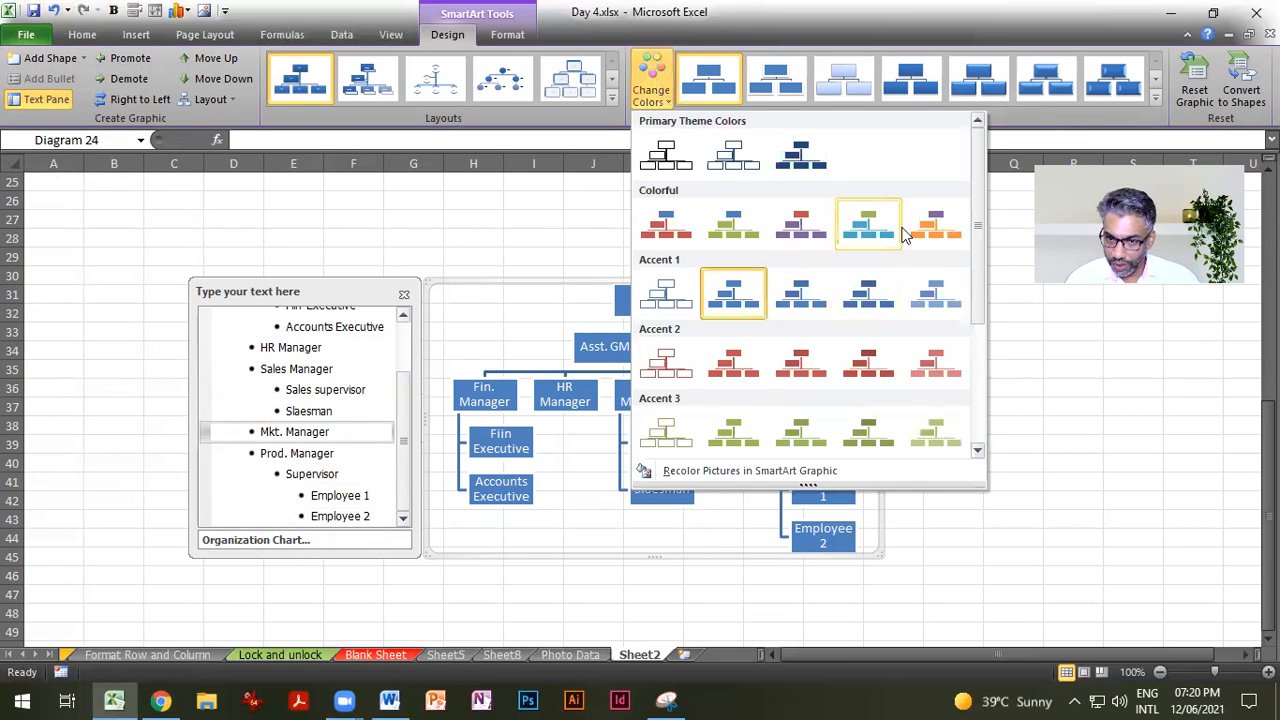
left_click(733, 225)
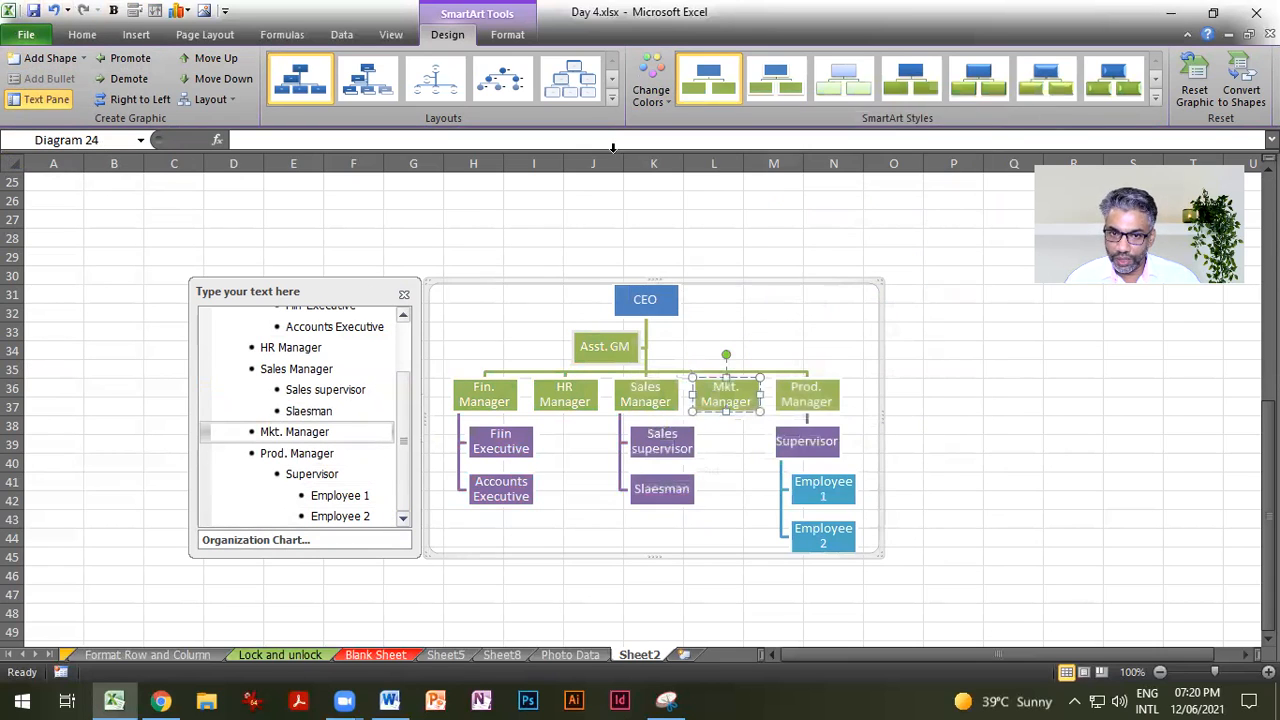
left_click(651, 88)
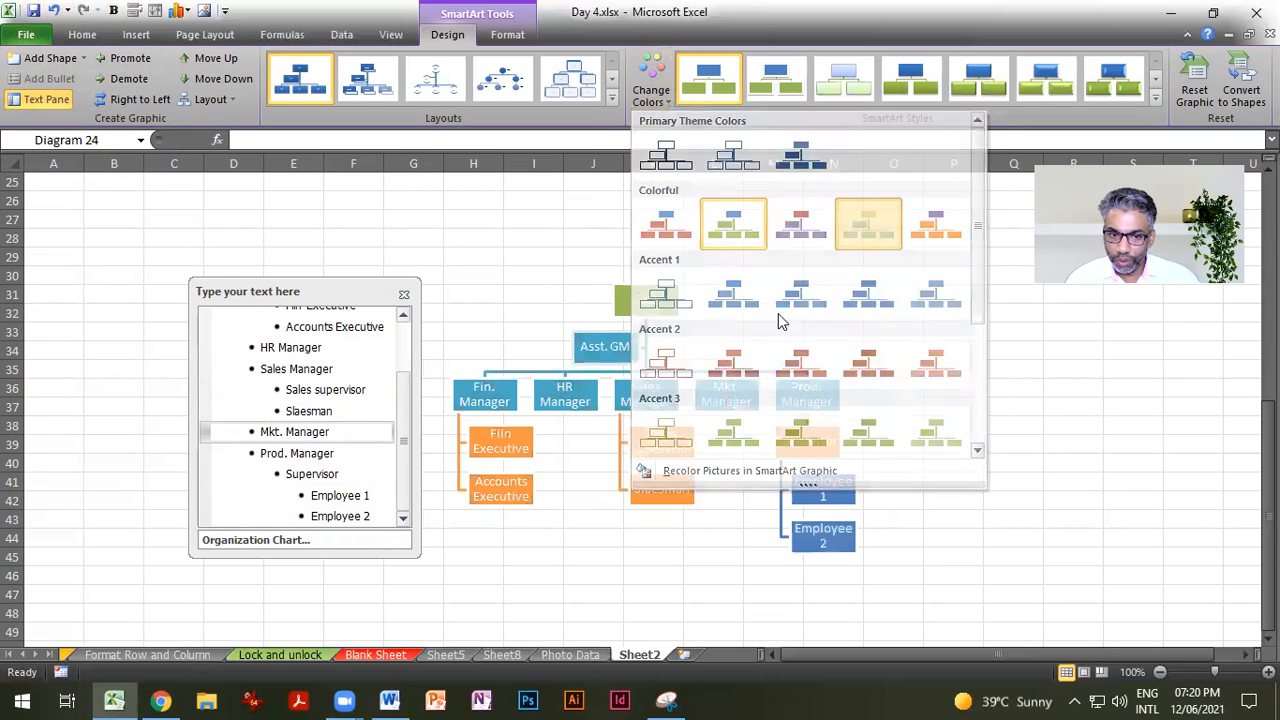
Step: Add two subordinate positions under HR Manager, "HR Asst." and "HR Executive"
mouse_move(401, 424)
left_mouse_down()
mouse_move(403, 360)
mouse_move(402, 424)
left_mouse_up()
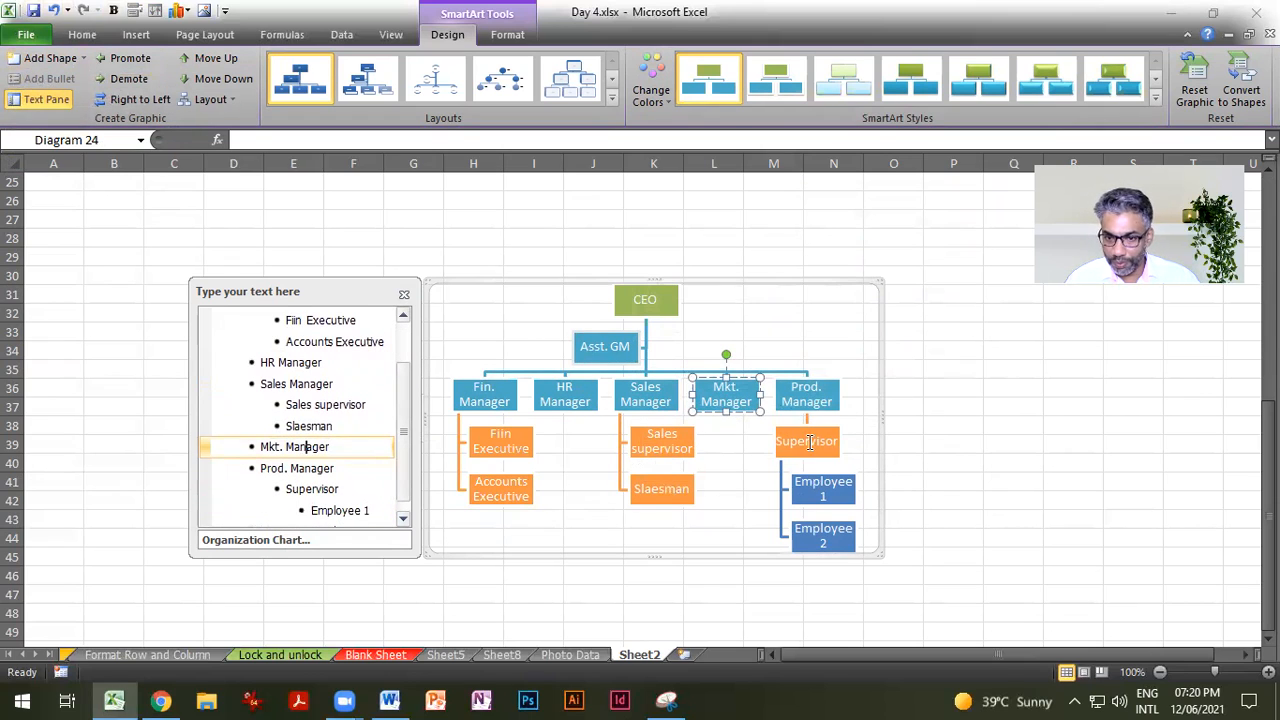
left_click(332, 363)
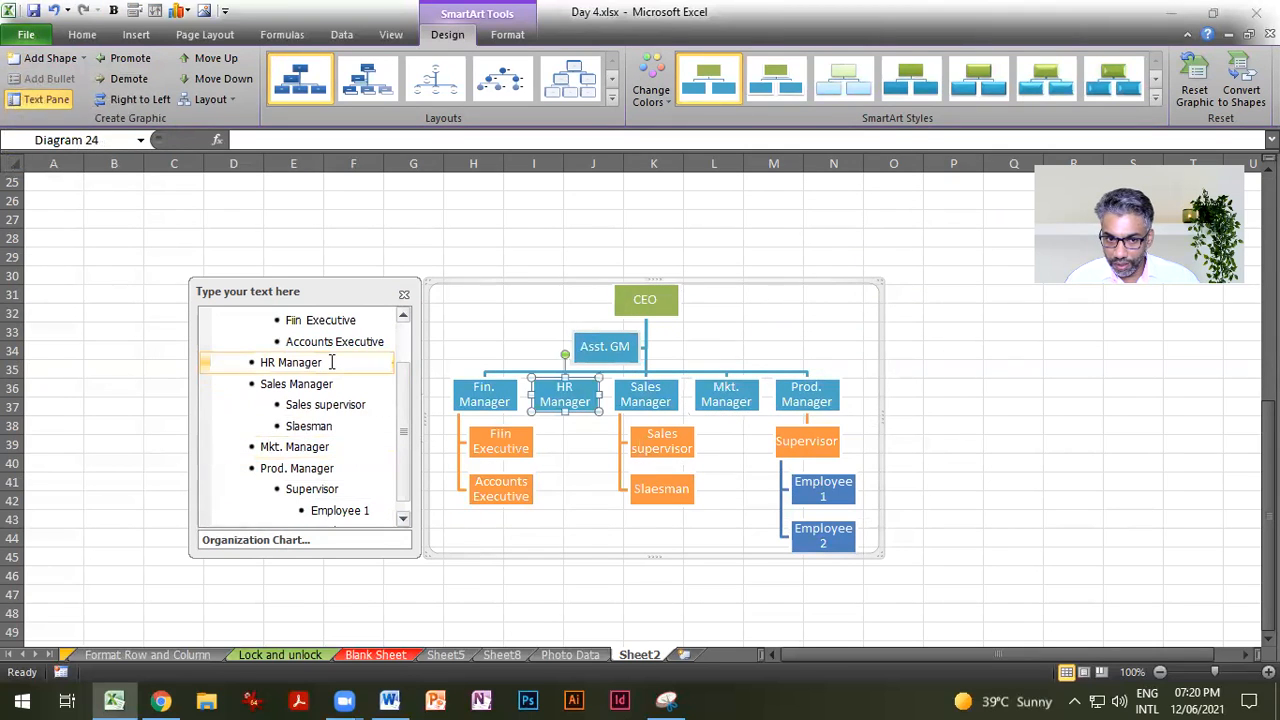
key("Return")
key("Tab")
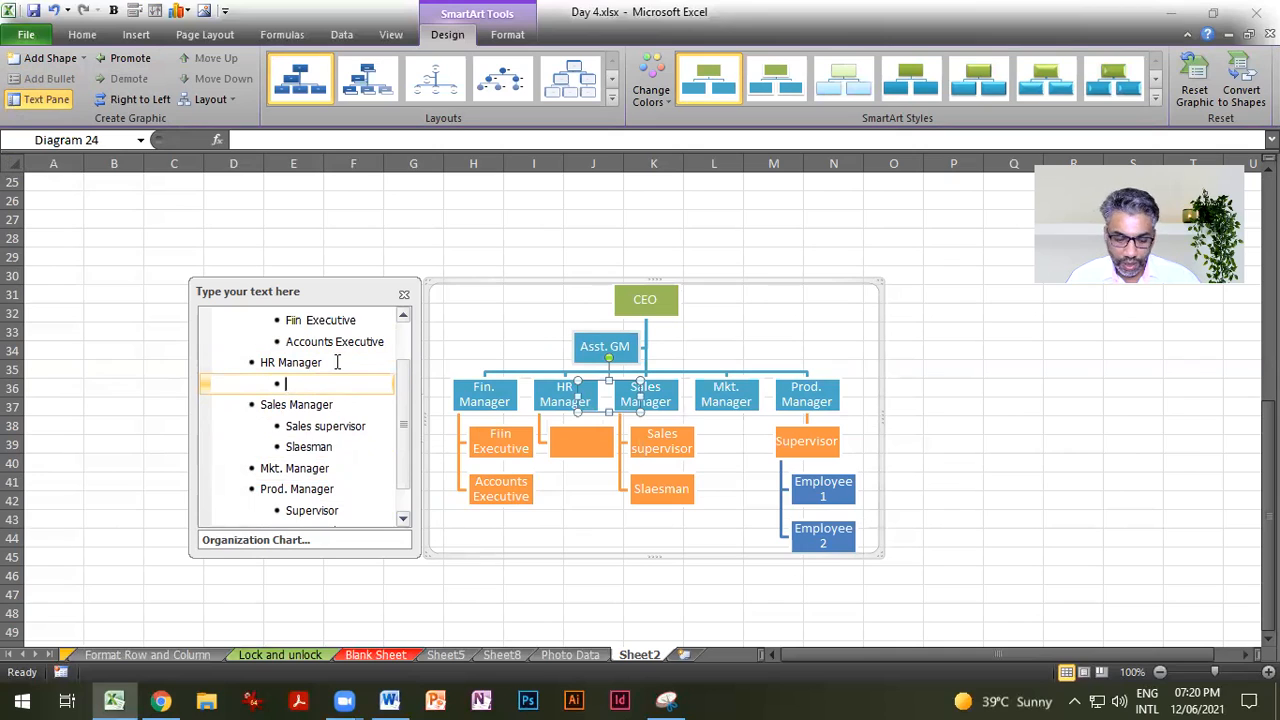
type("HR Asst.")
key("Return")
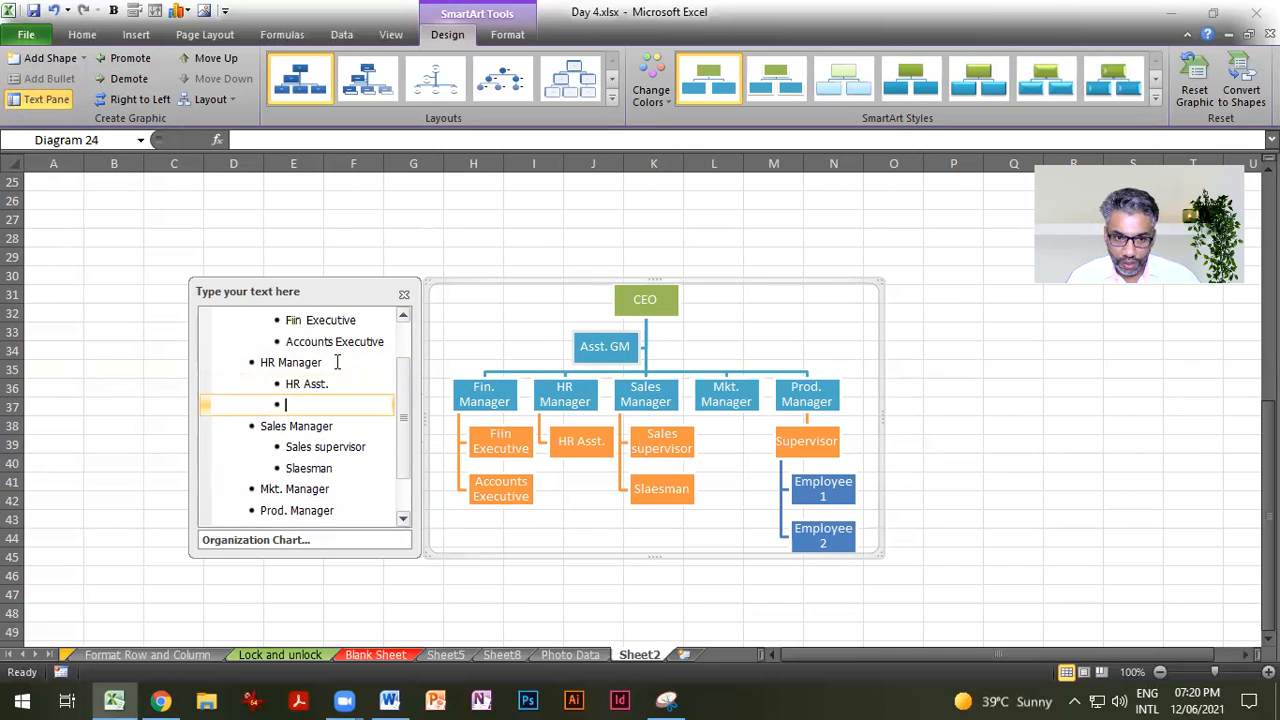
type("HR E")
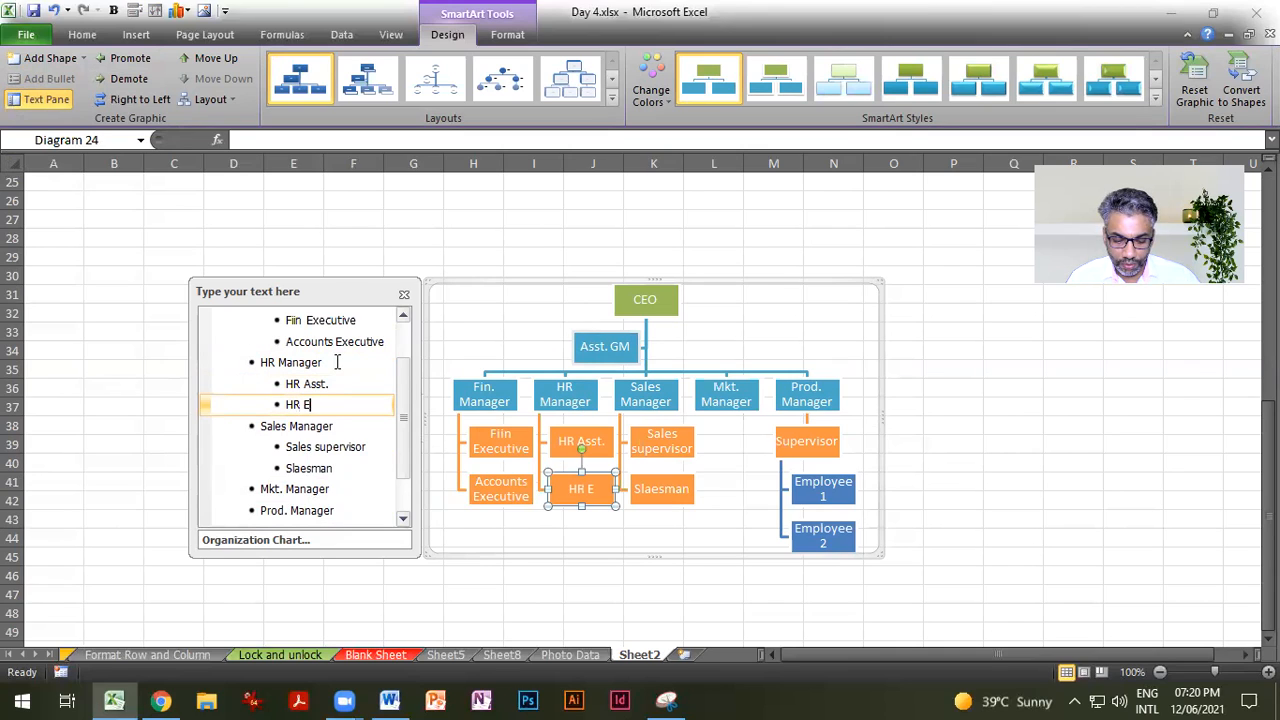
type("xecutive")
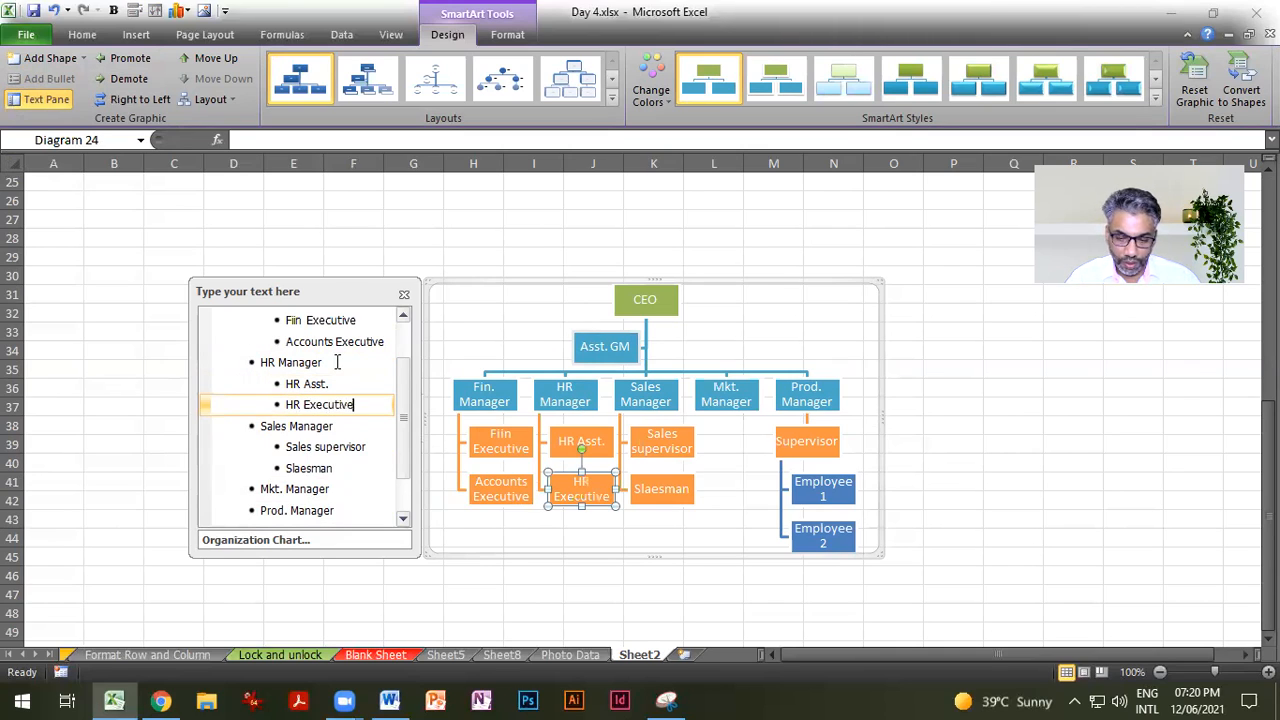
left_click(443, 477)
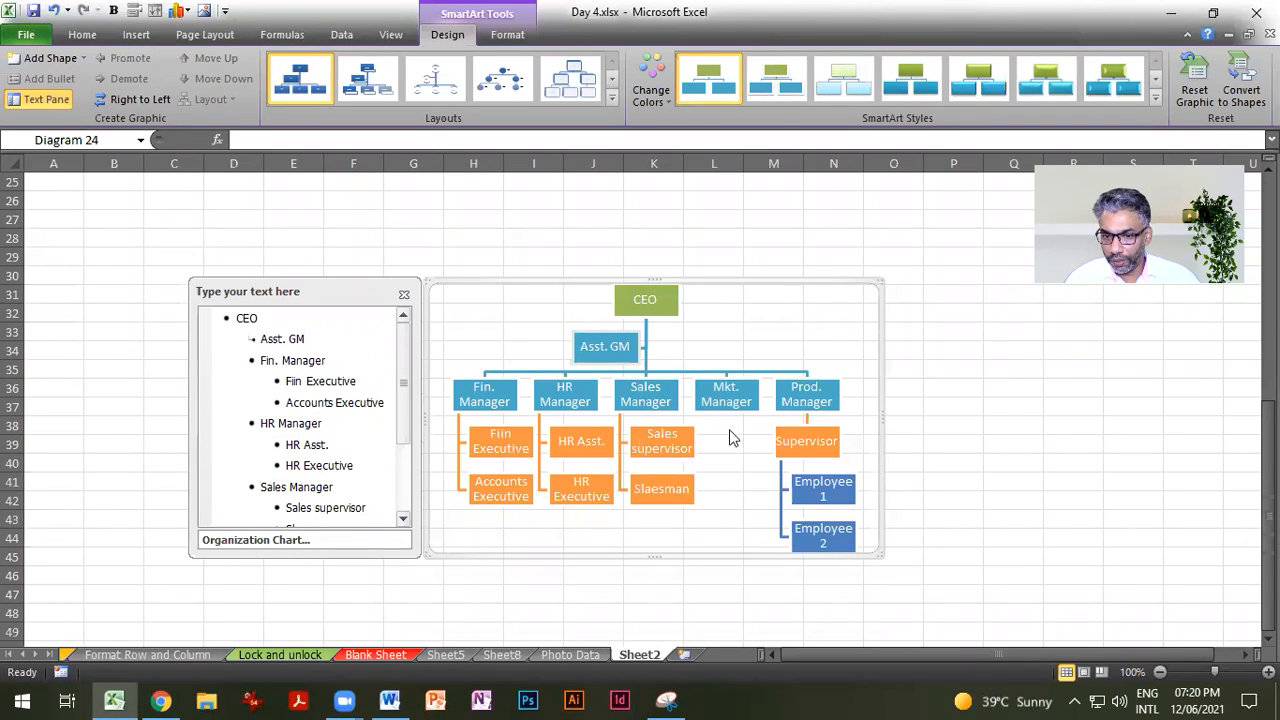
Step: Add a subordinate position named "Marketing Agent1" under Mkt. Manager
scroll(353, 461, "down", 2)
left_click_drag(407, 364, 407, 416)
left_click(345, 400)
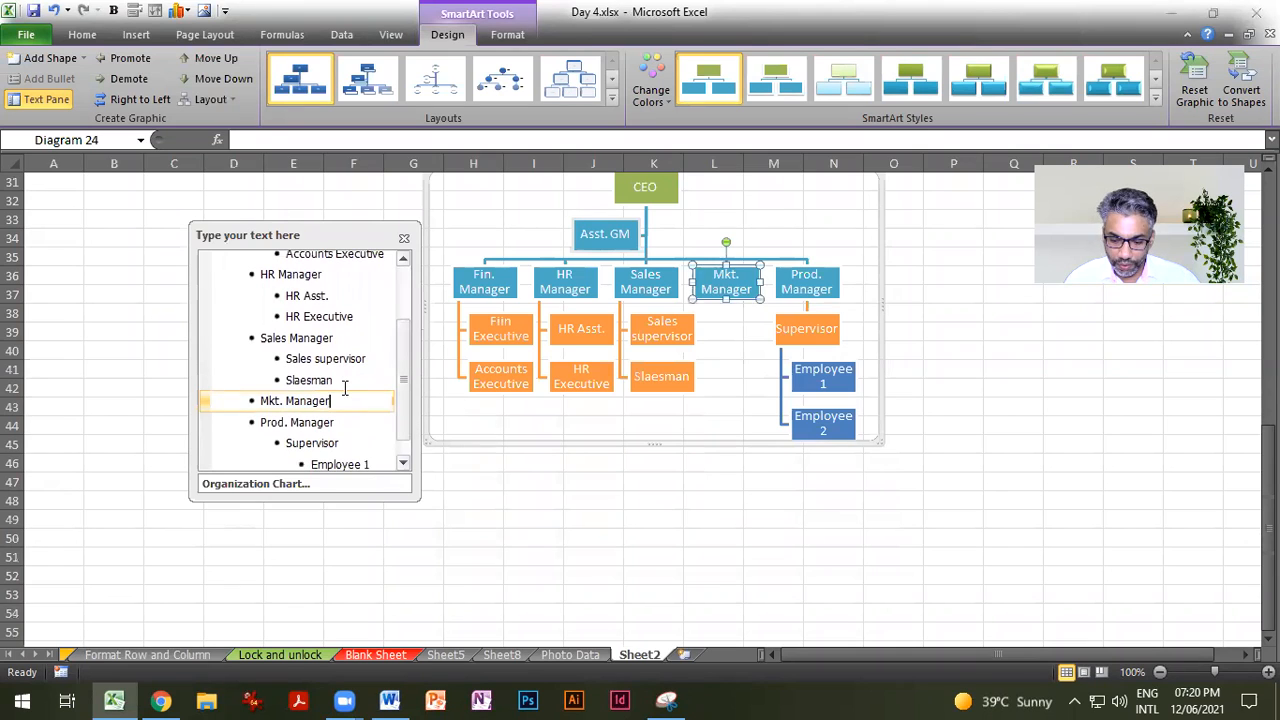
key("Return")
key("Tab")
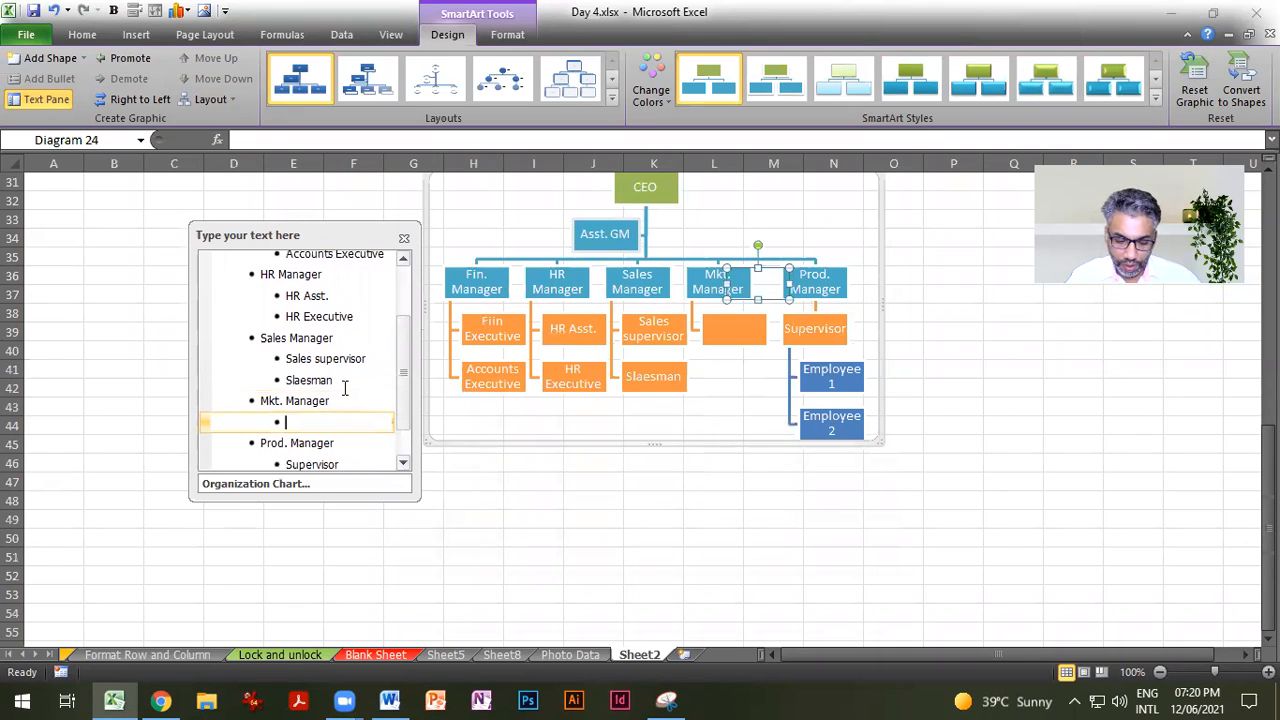
type("Marketing Aget")
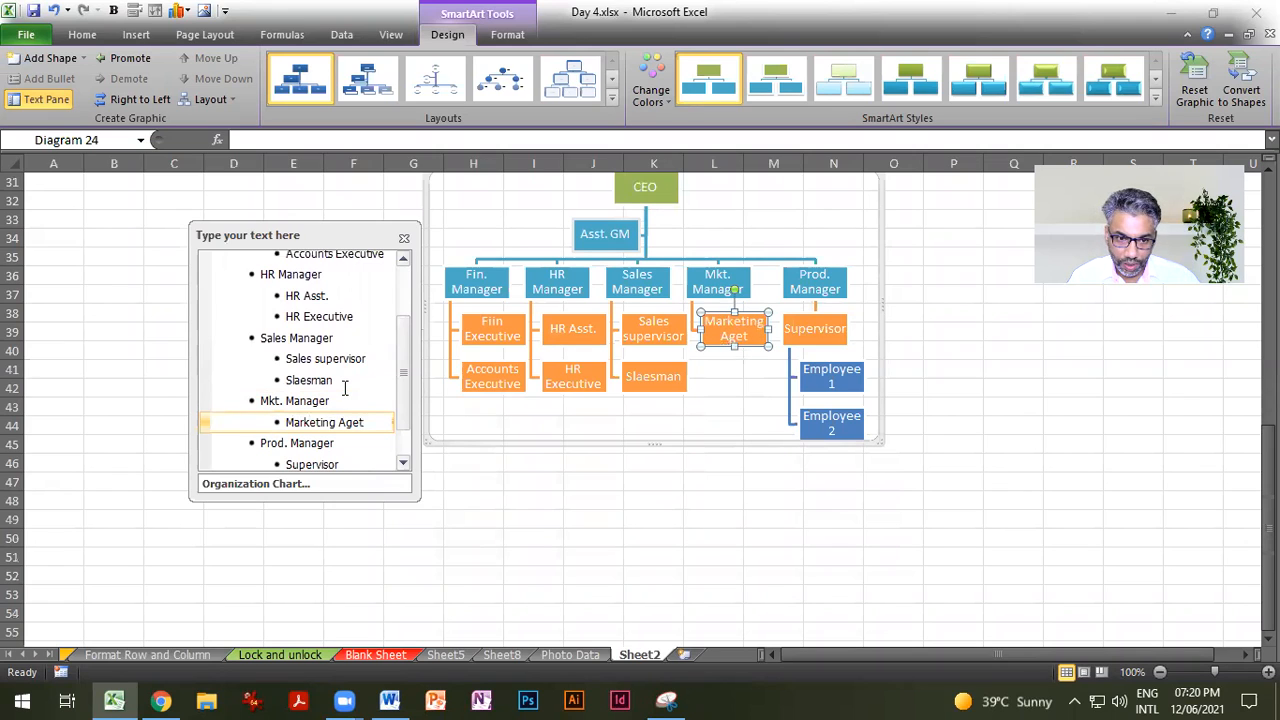
key("BackSpace")
type("nts")
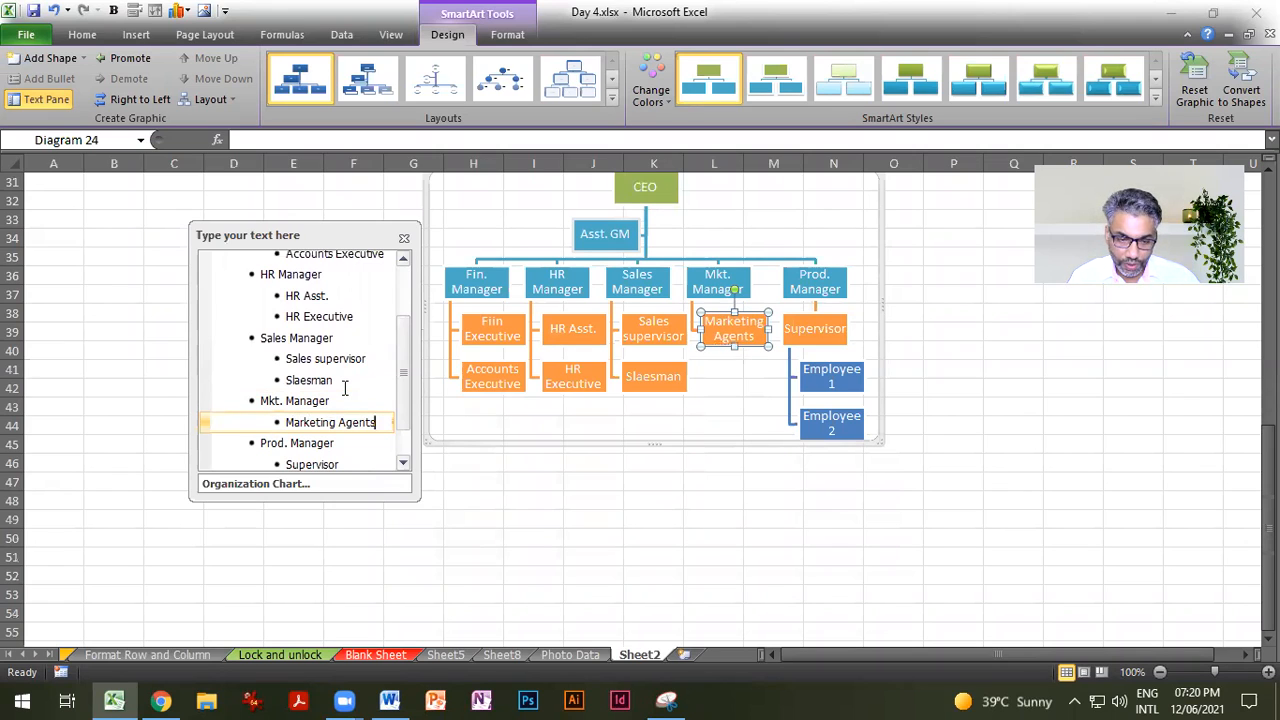
Step: Add two more positions under Mkt. Manager, "Marketing Asst." and "Marketing Executive"
key("Return")
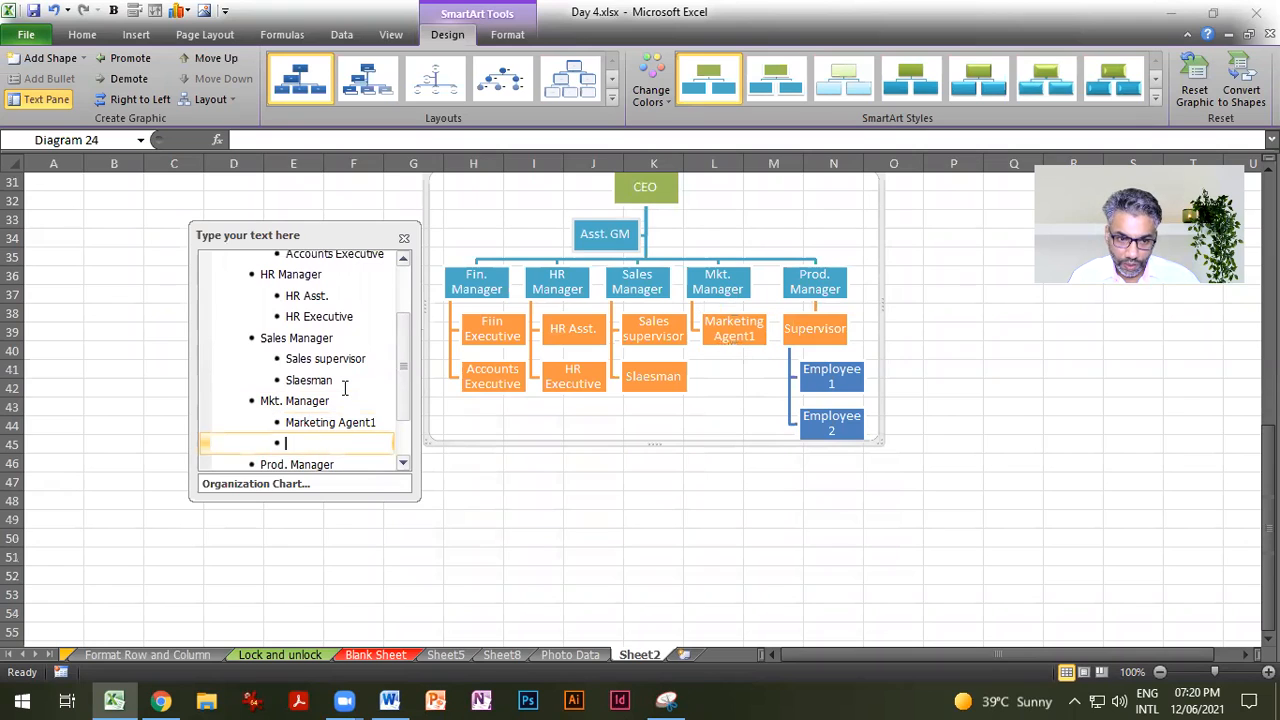
type("Marketin")
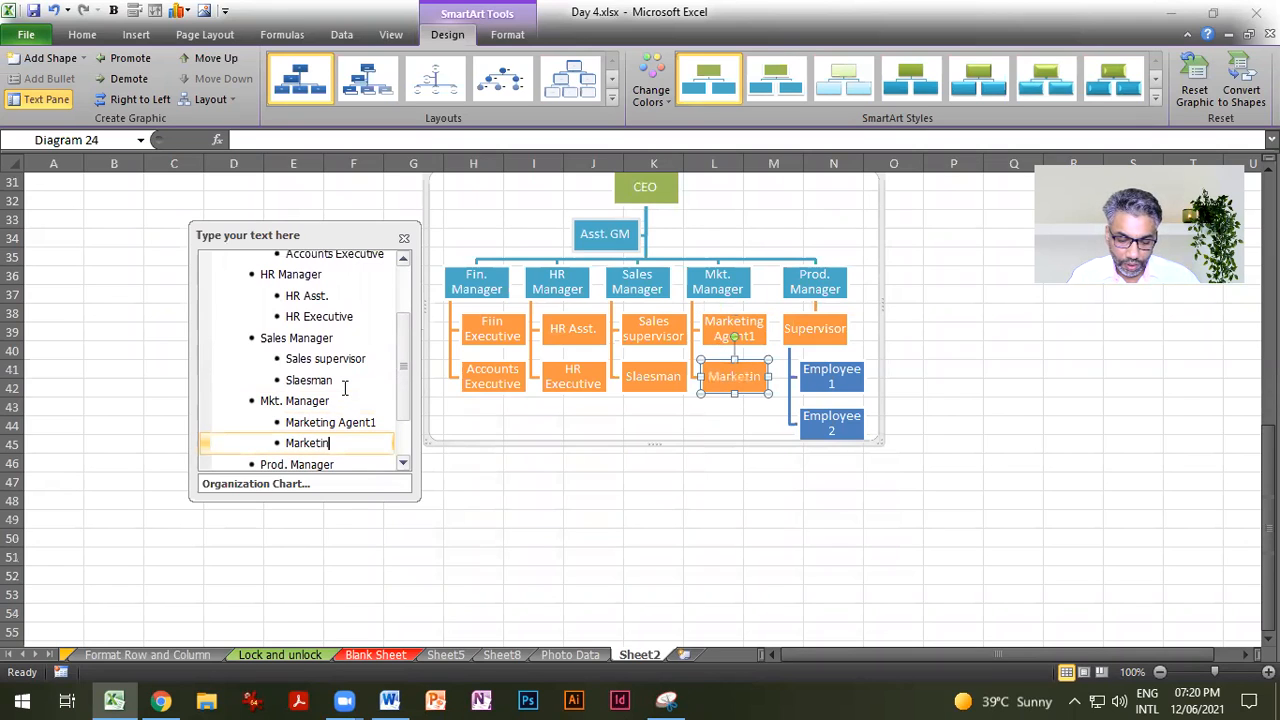
type("g Ass")
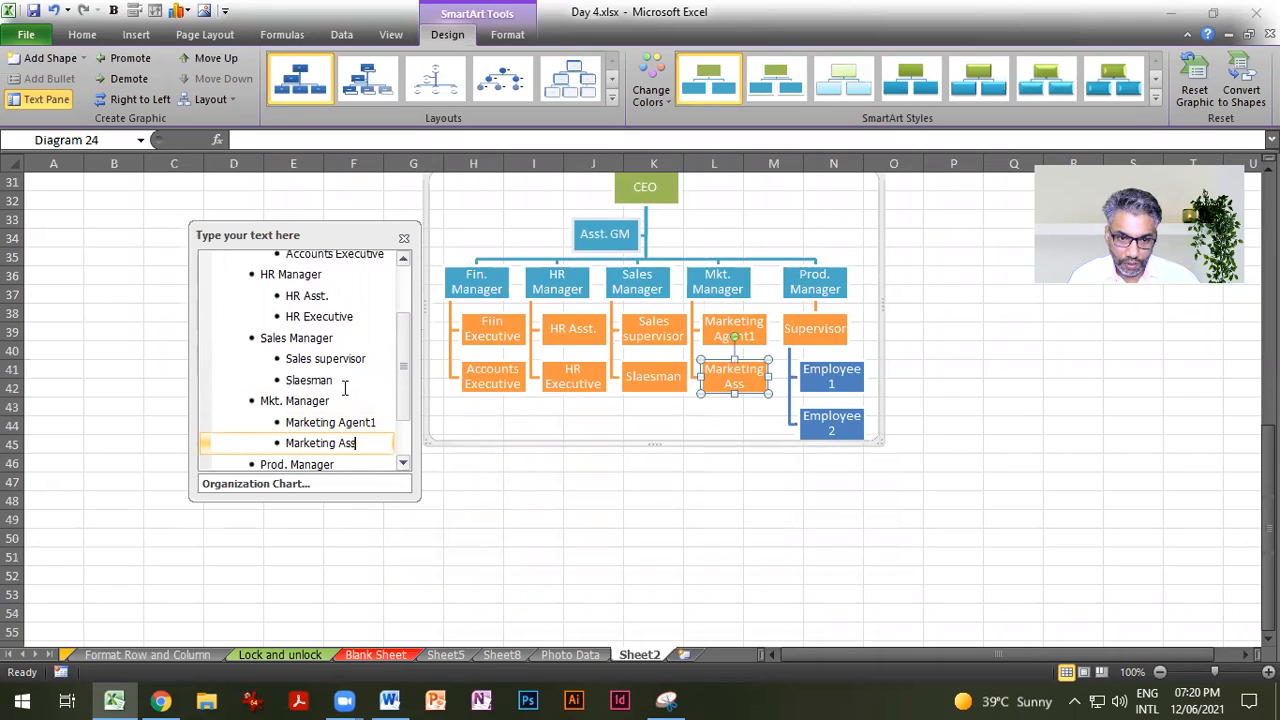
type("t.")
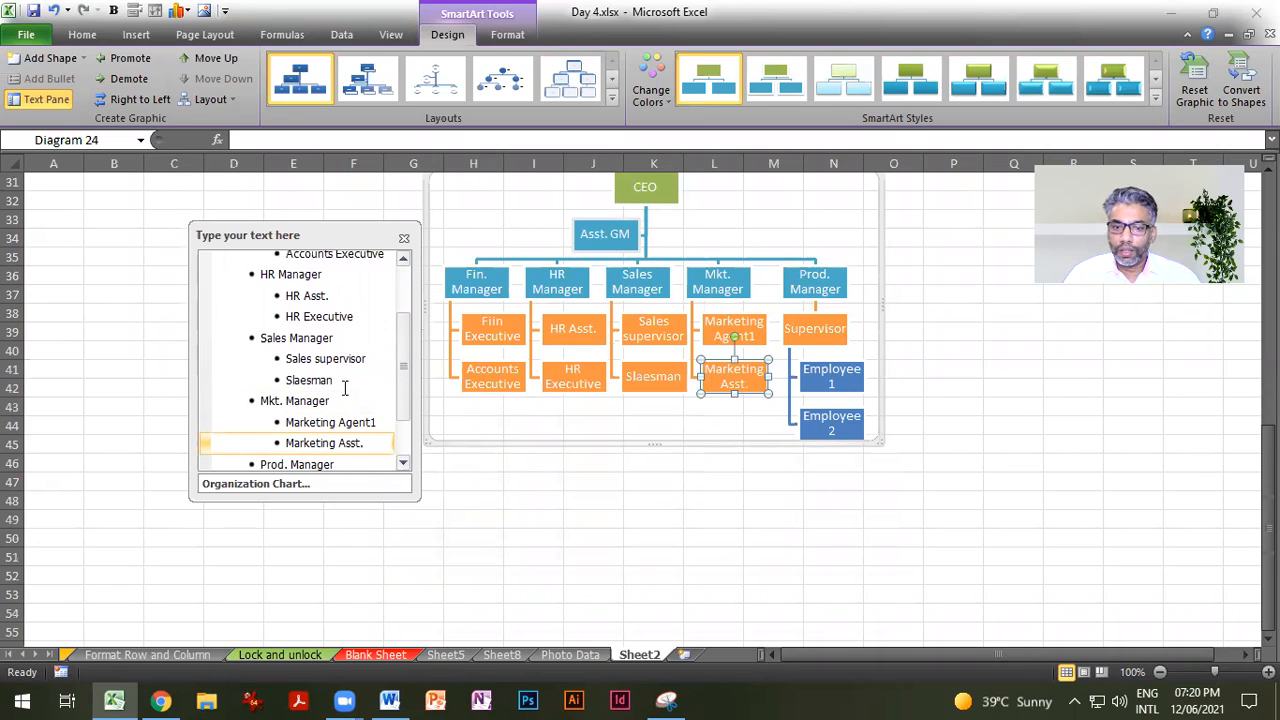
key("Return")
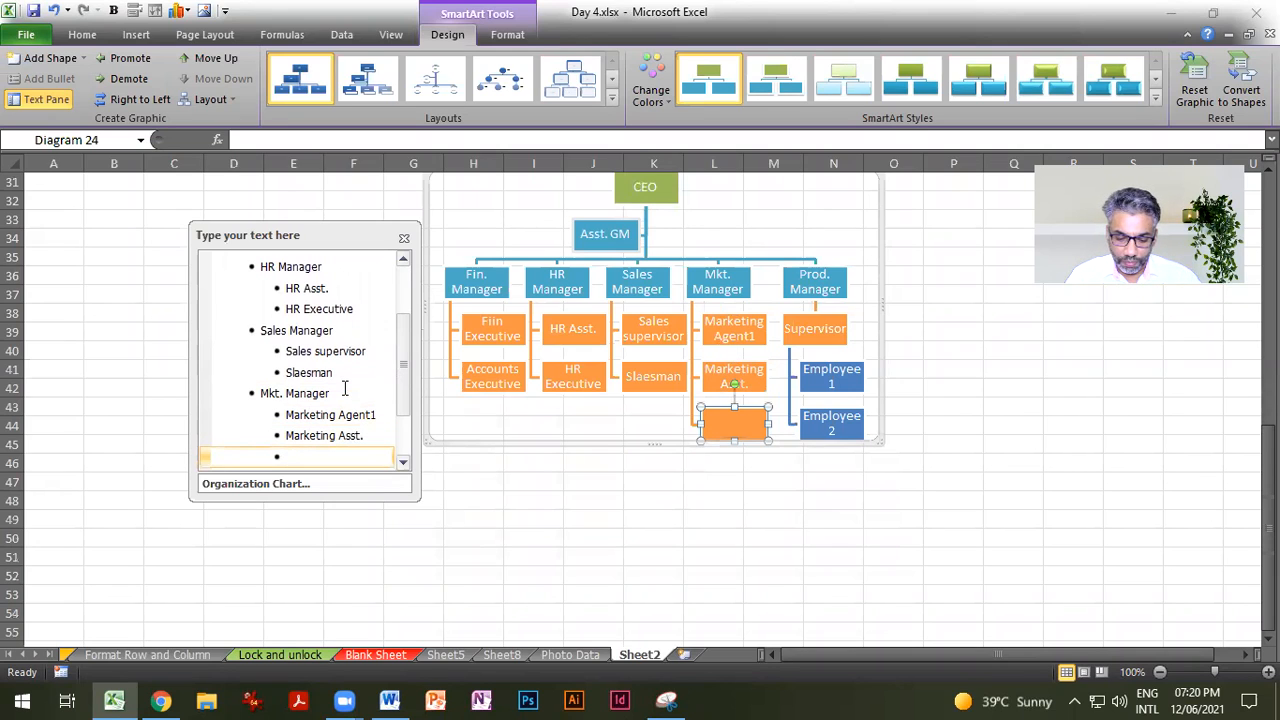
type("Market")
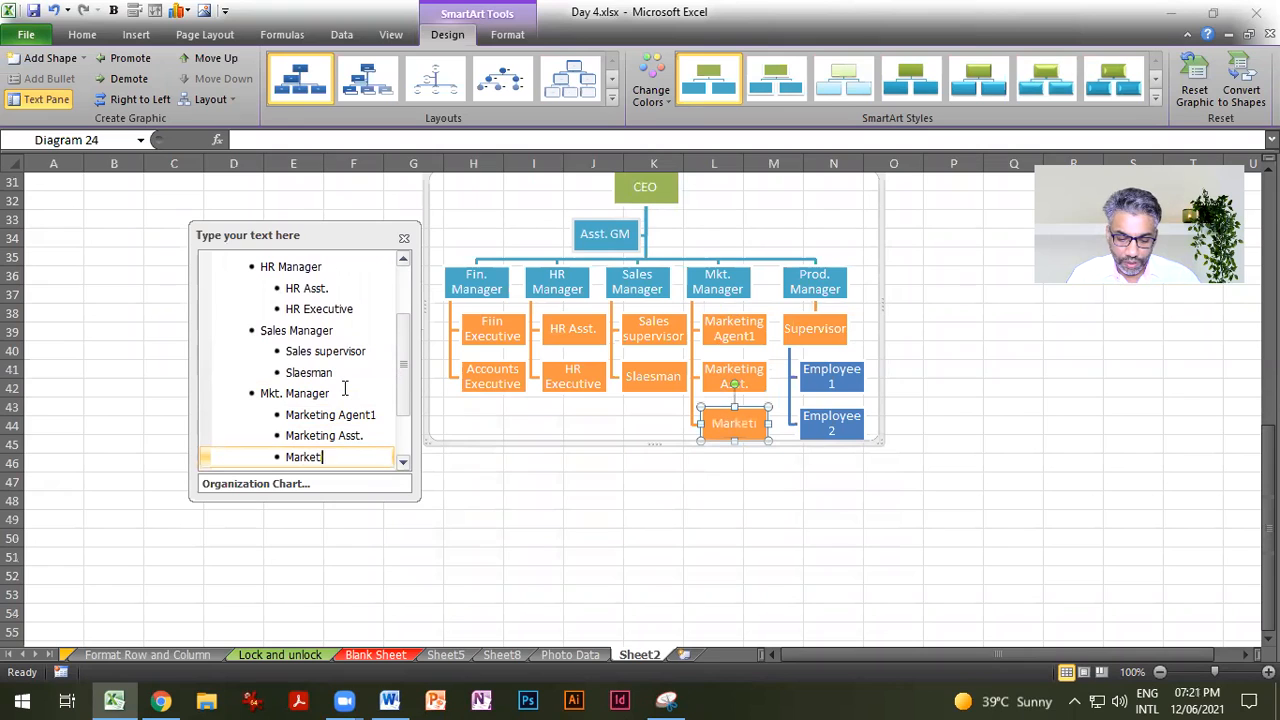
type("ing Executive")
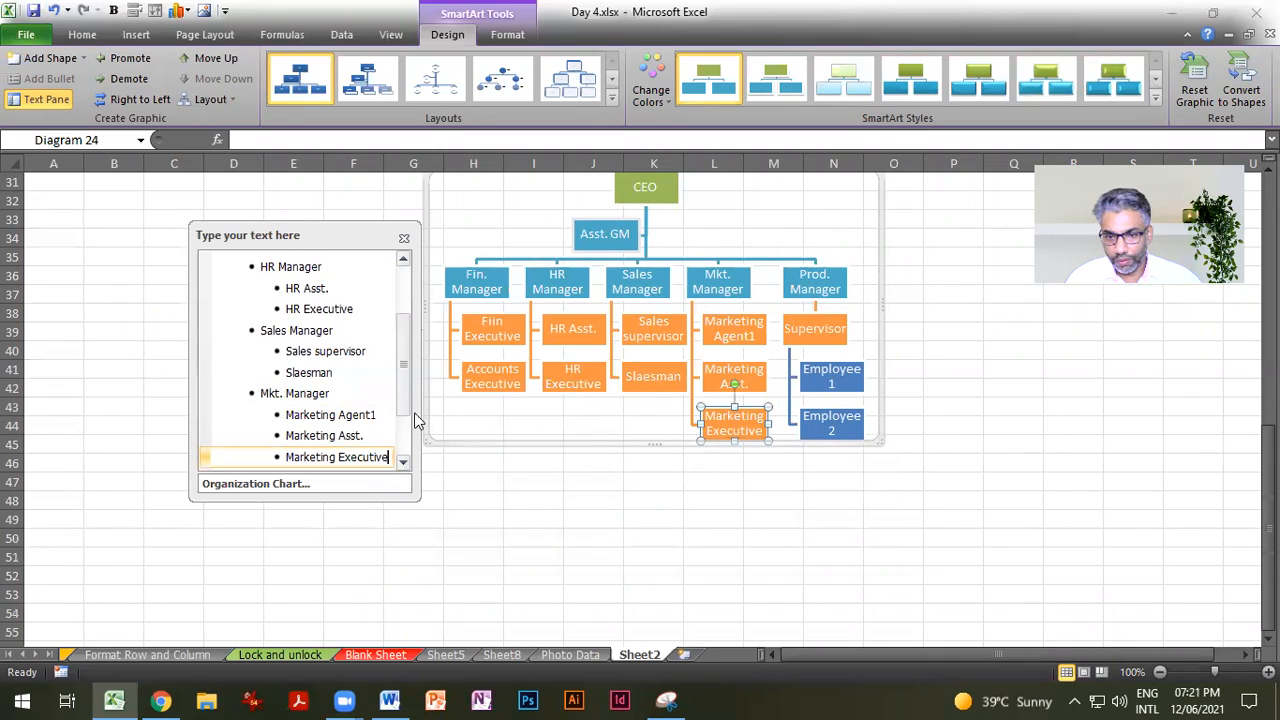
left_click(1037, 560)
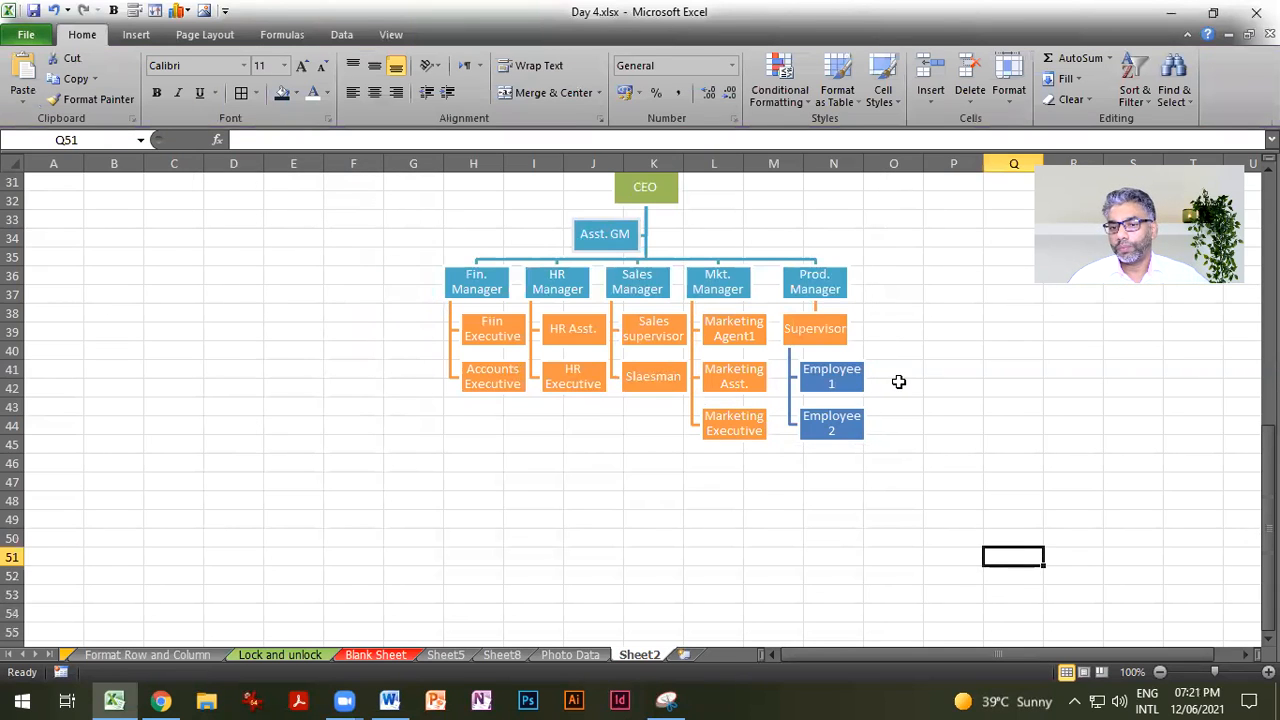
Step: Delete the Asst. GM assistant box between the CEO and the managers
scroll(899, 382, "up", 2)
left_click(597, 286)
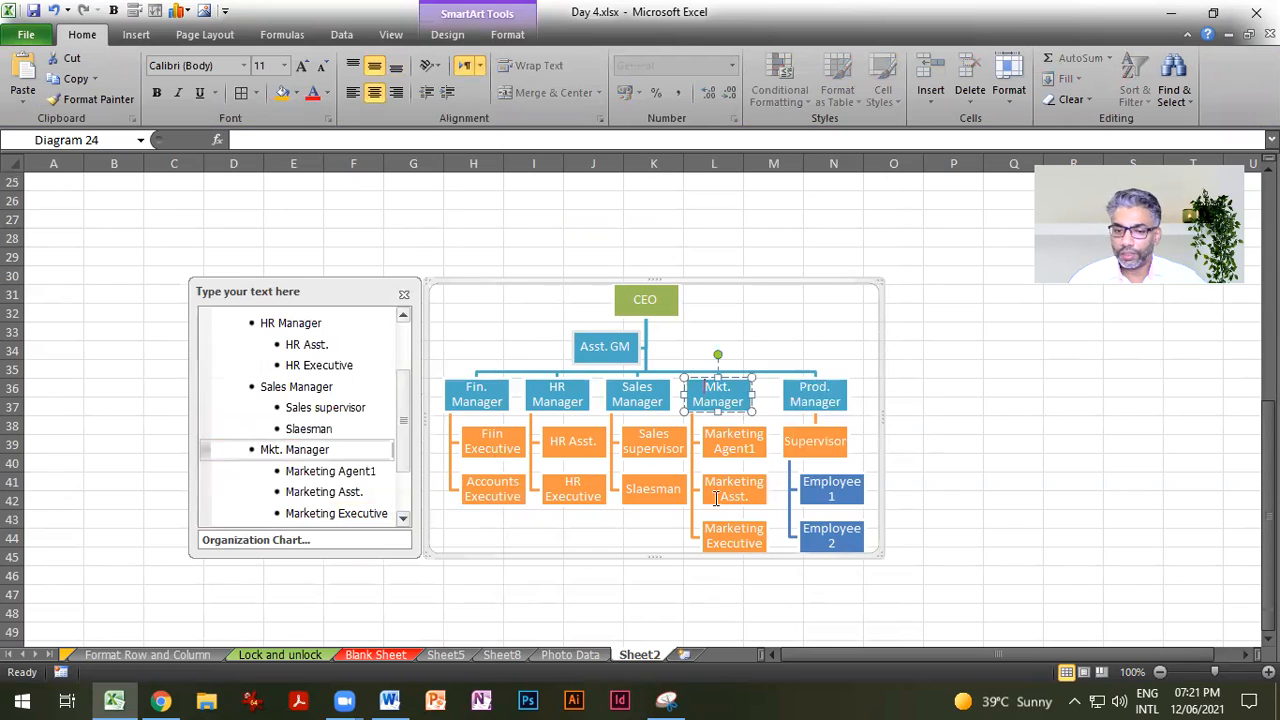
left_click(626, 341)
key("BackSpace")
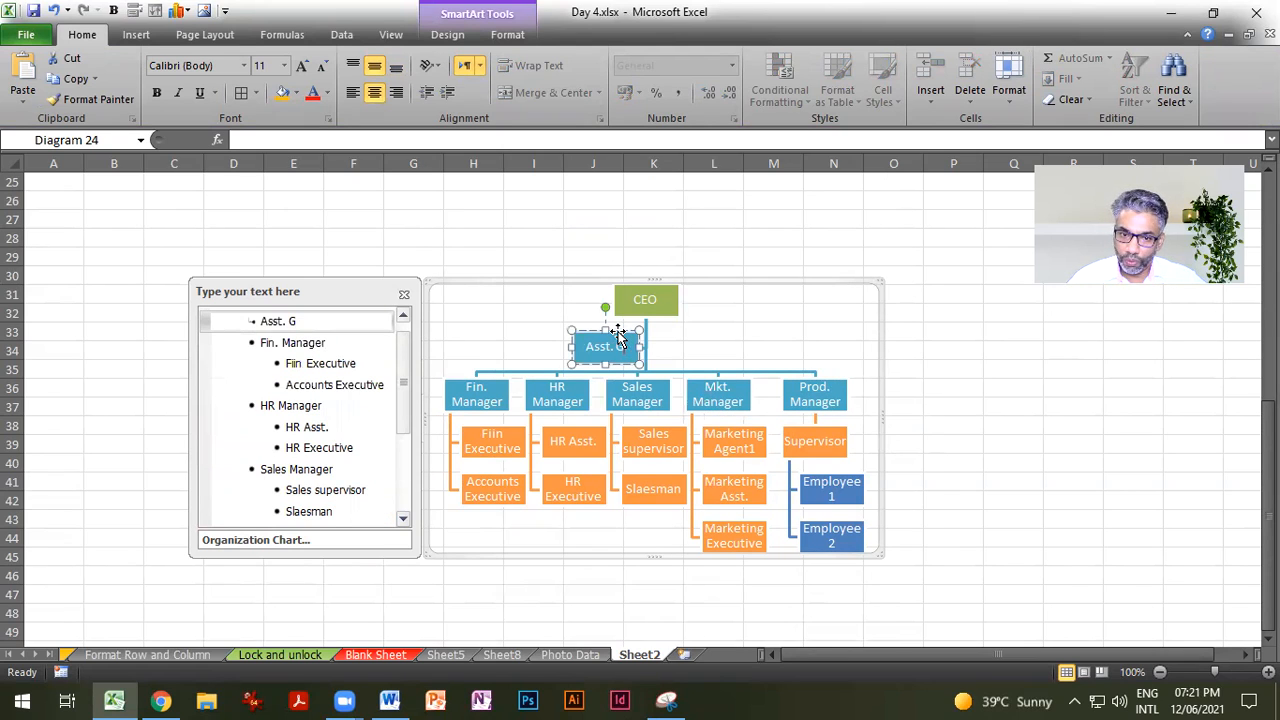
key("Delete")
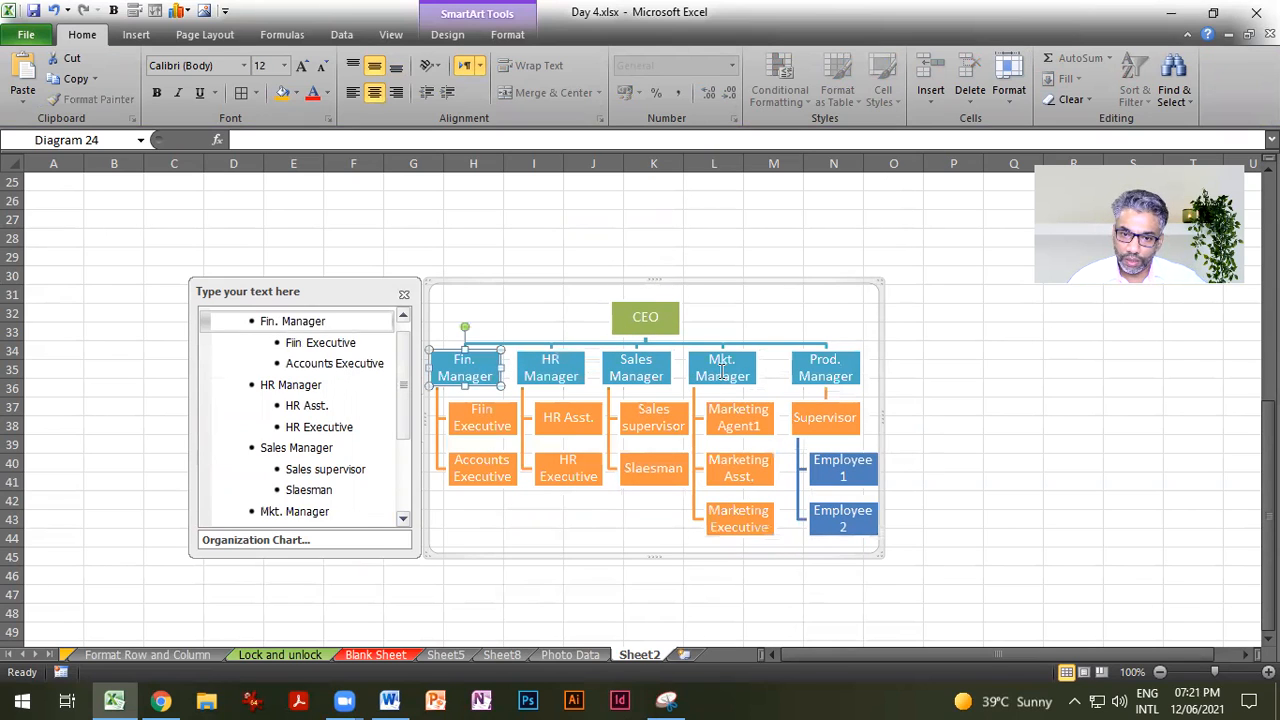
Step: Correct the misspelled "Slaesman" position under Sales Manager to "Salesman"
left_click(1000, 481)
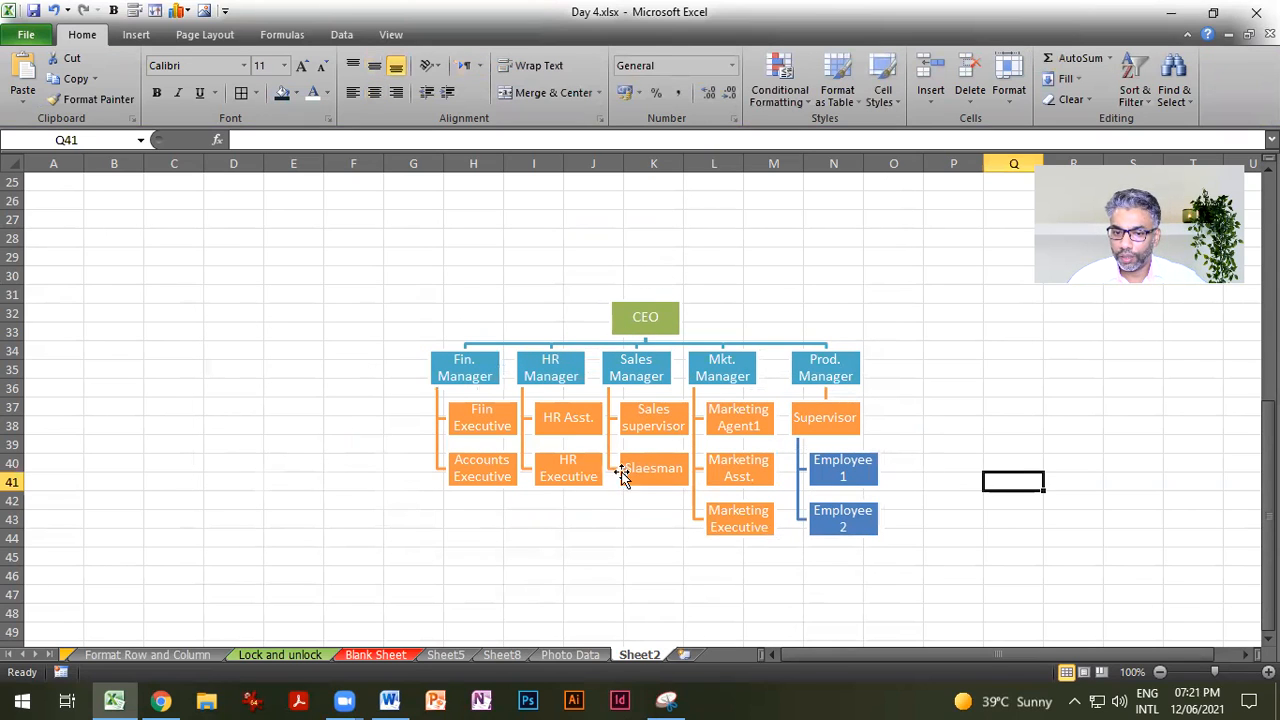
left_click(651, 472)
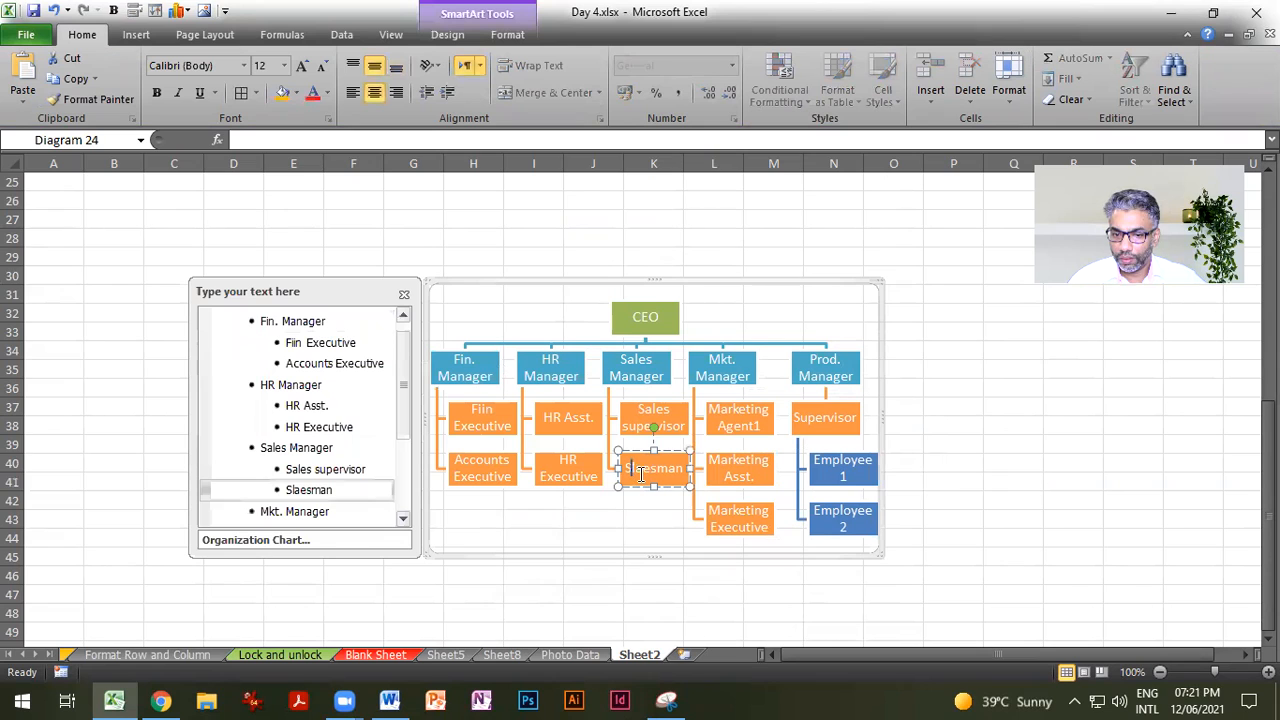
type("a")
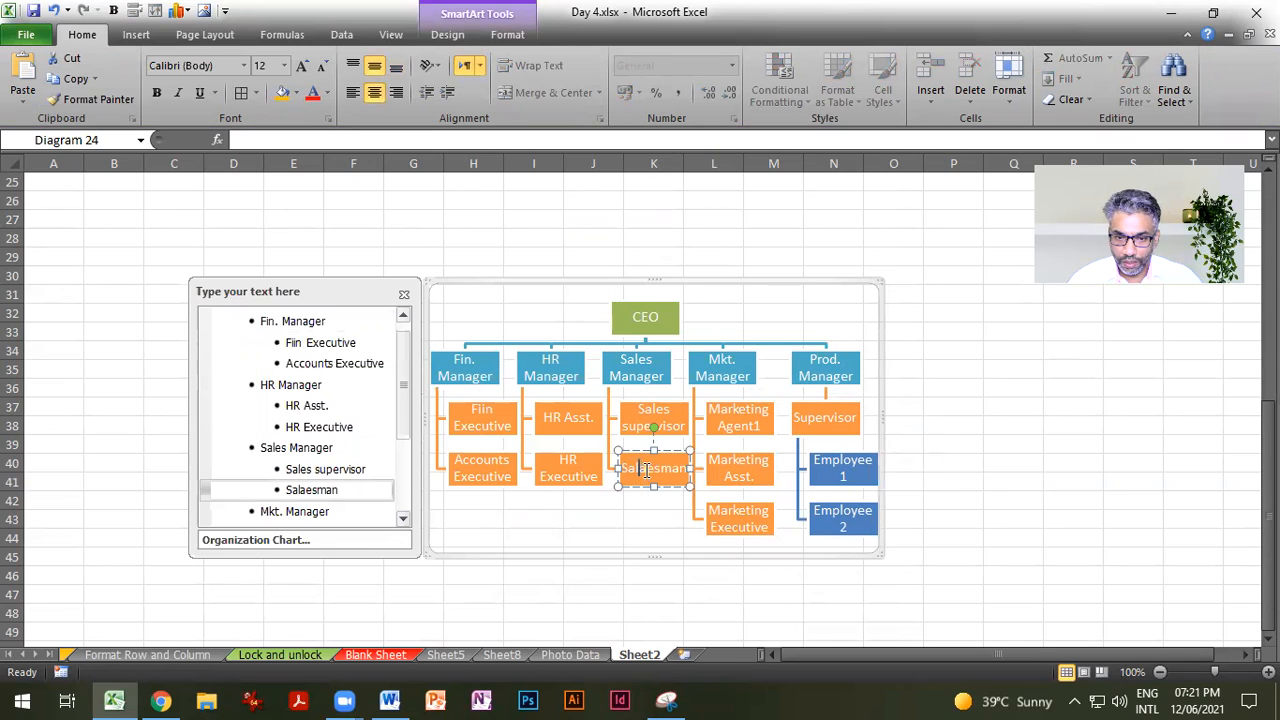
key("Delete")
left_click(934, 528)
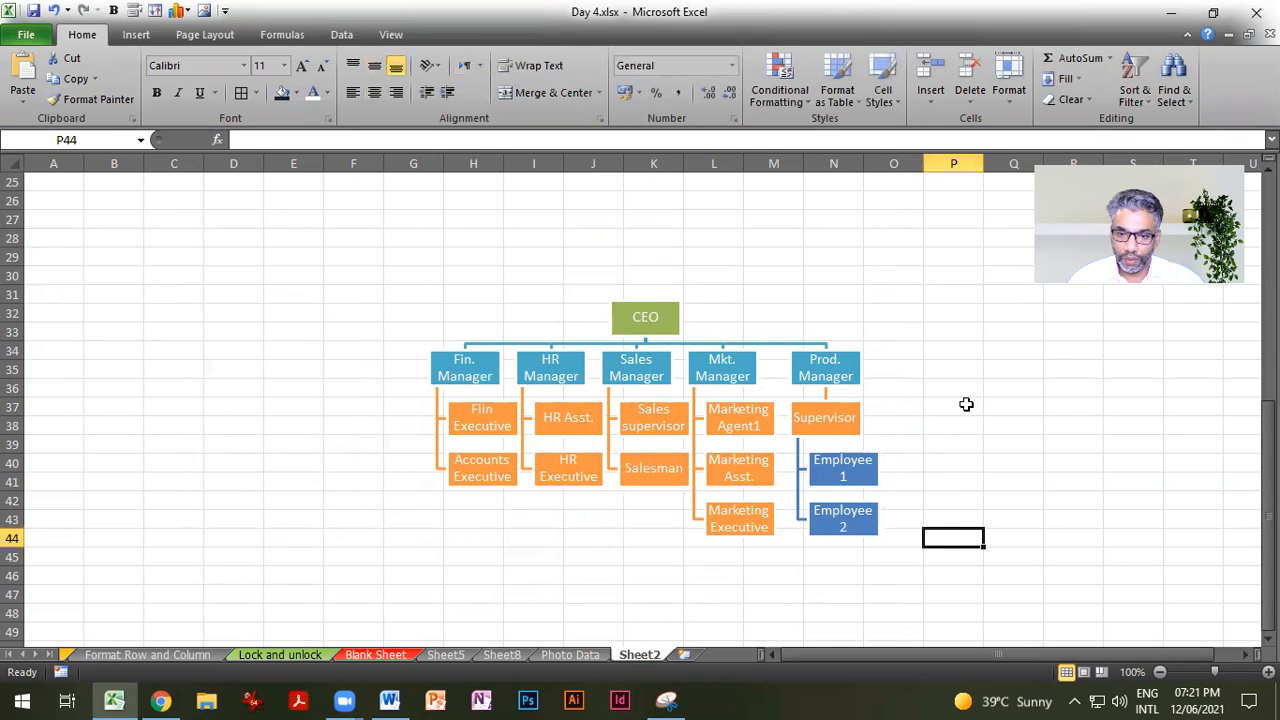
Step: Enlarge the organization chart so its frame reaches up to row 27 and across to column P
left_click(741, 386)
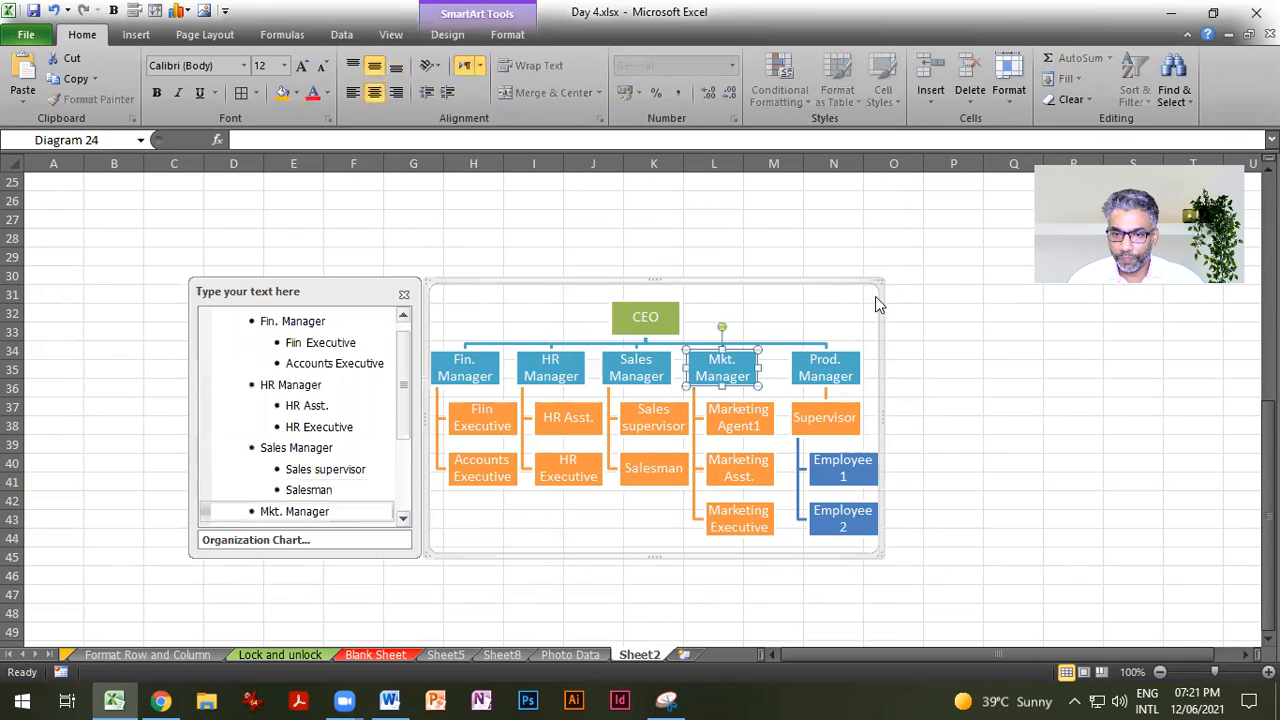
left_click_drag(958, 222, 959, 223)
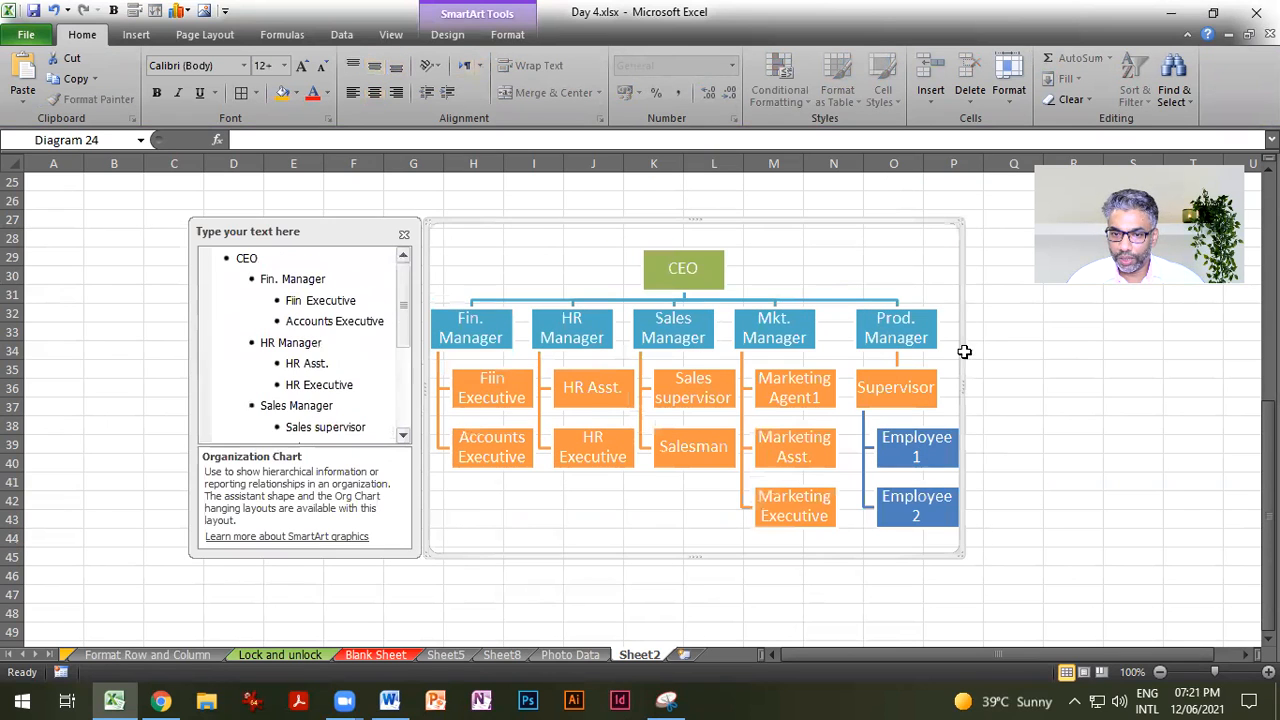
left_click(1062, 406)
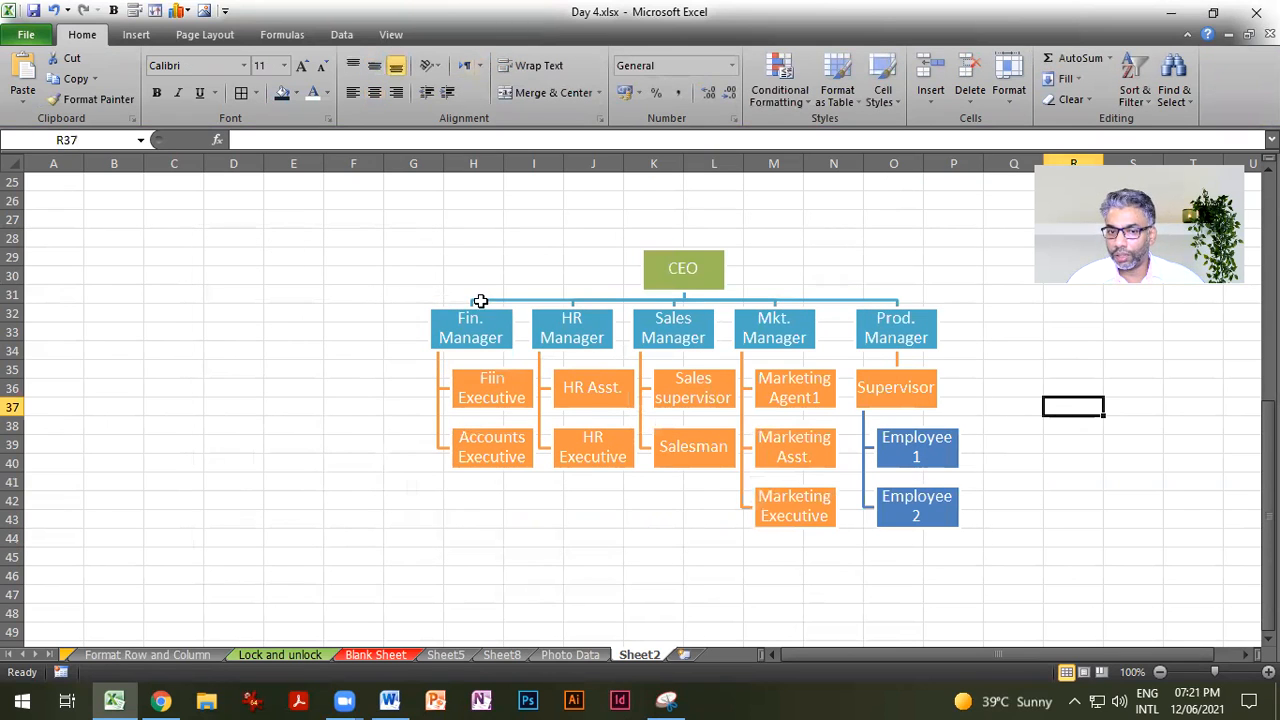
Step: Hide the SmartArt text pane and move the organization chart over columns A to J
left_click(480, 301)
left_click(404, 234)
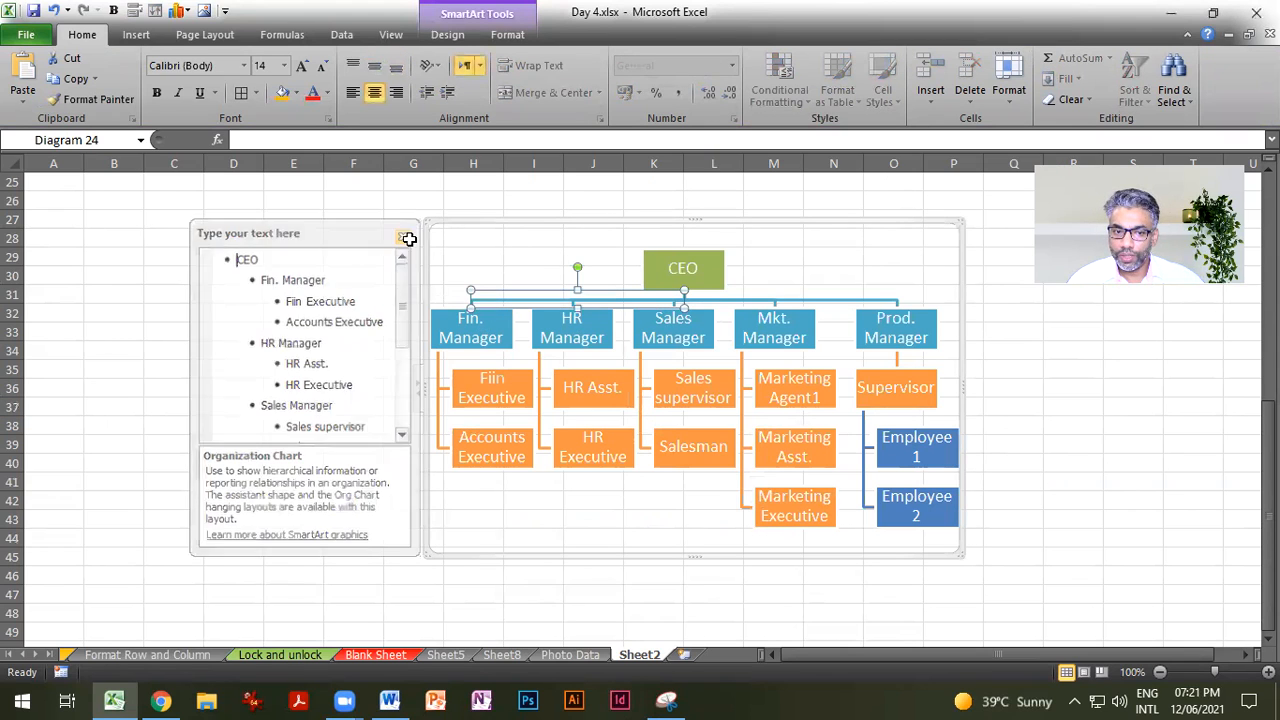
left_click_drag(514, 214, 115, 192)
left_click(645, 388)
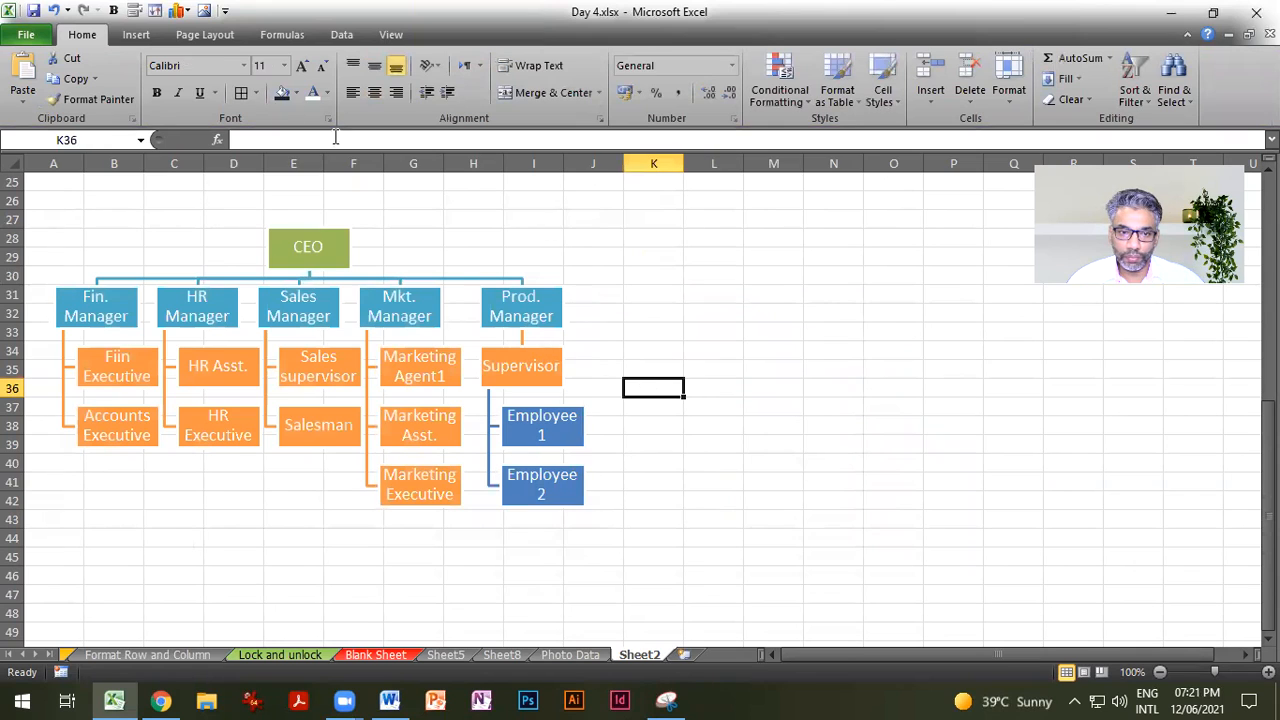
left_click(136, 34)
left_click(253, 102)
left_click(362, 377)
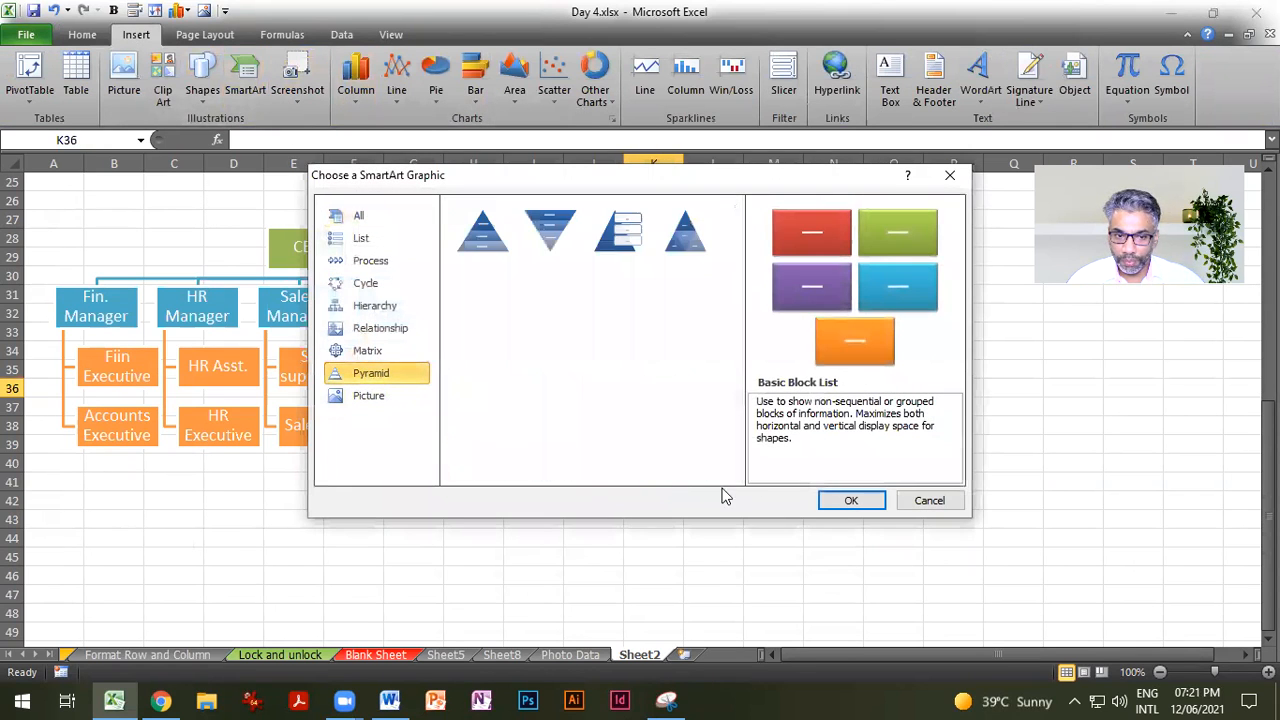
left_click(845, 500)
left_click_drag(716, 284, 940, 331)
key("Delete")
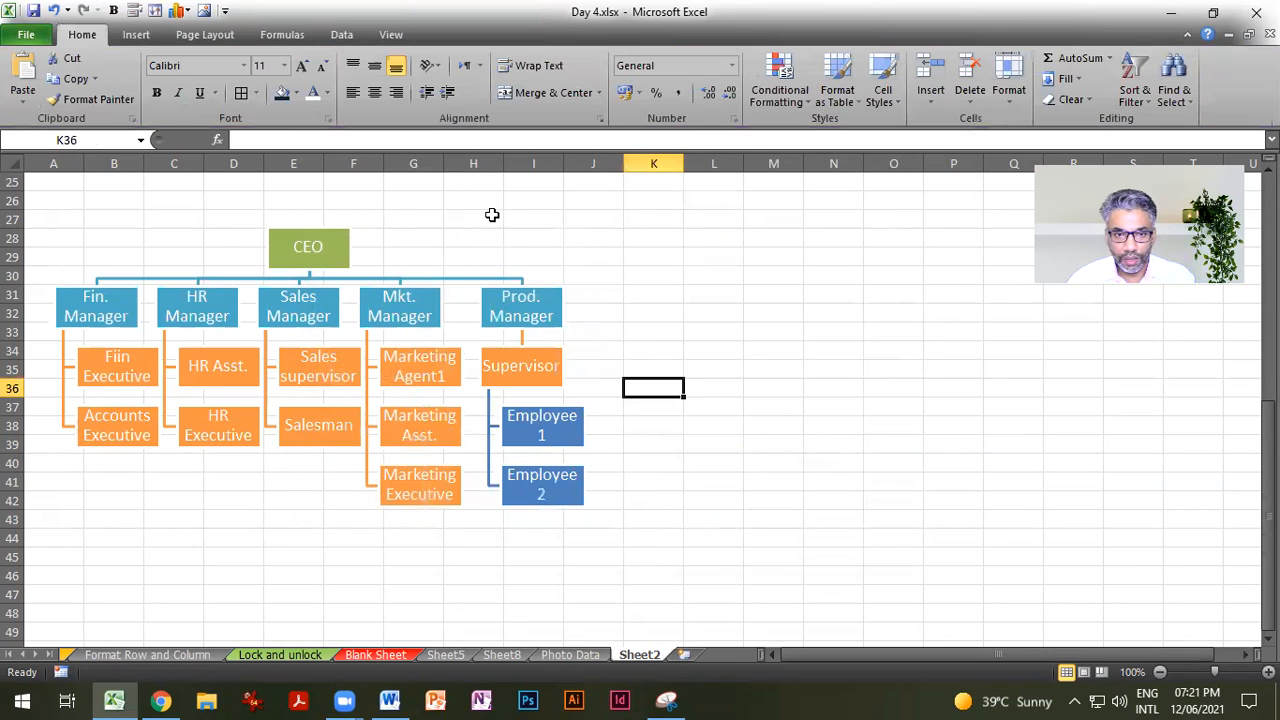
Step: Insert a Basic Pyramid SmartArt graphic and place it beside the organization chart, over columns K to R
left_click(136, 34)
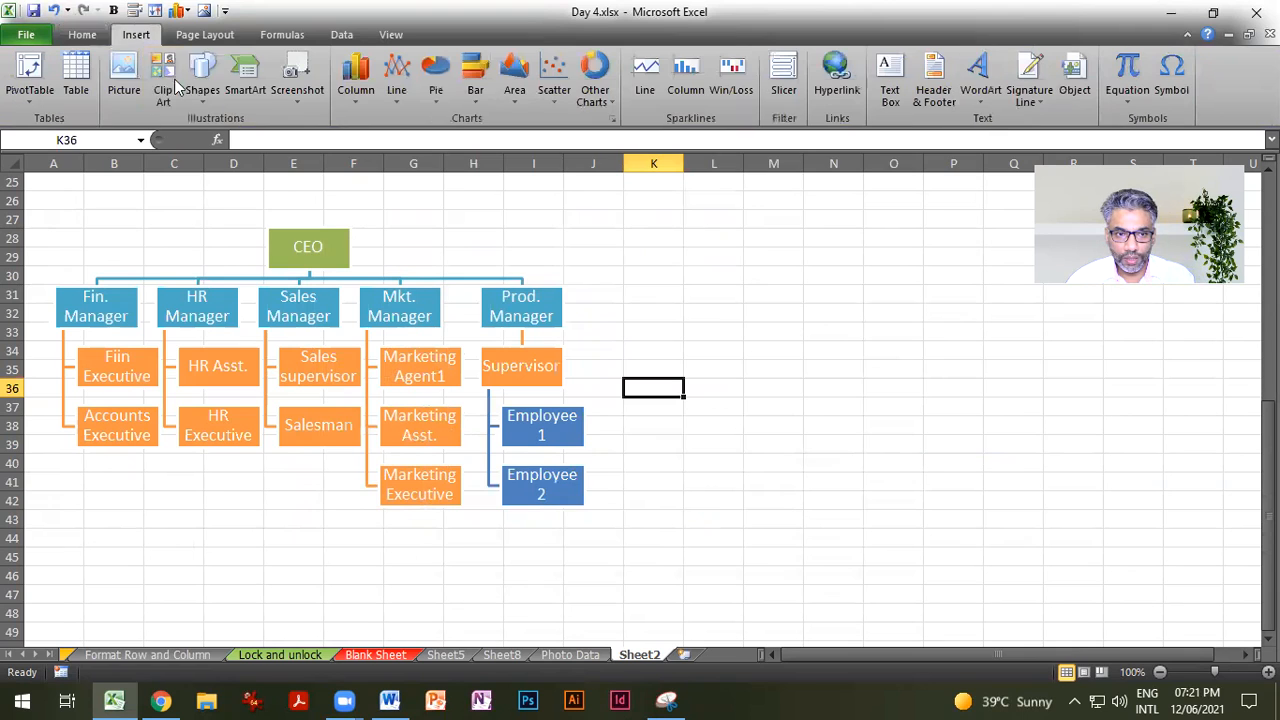
left_click(252, 92)
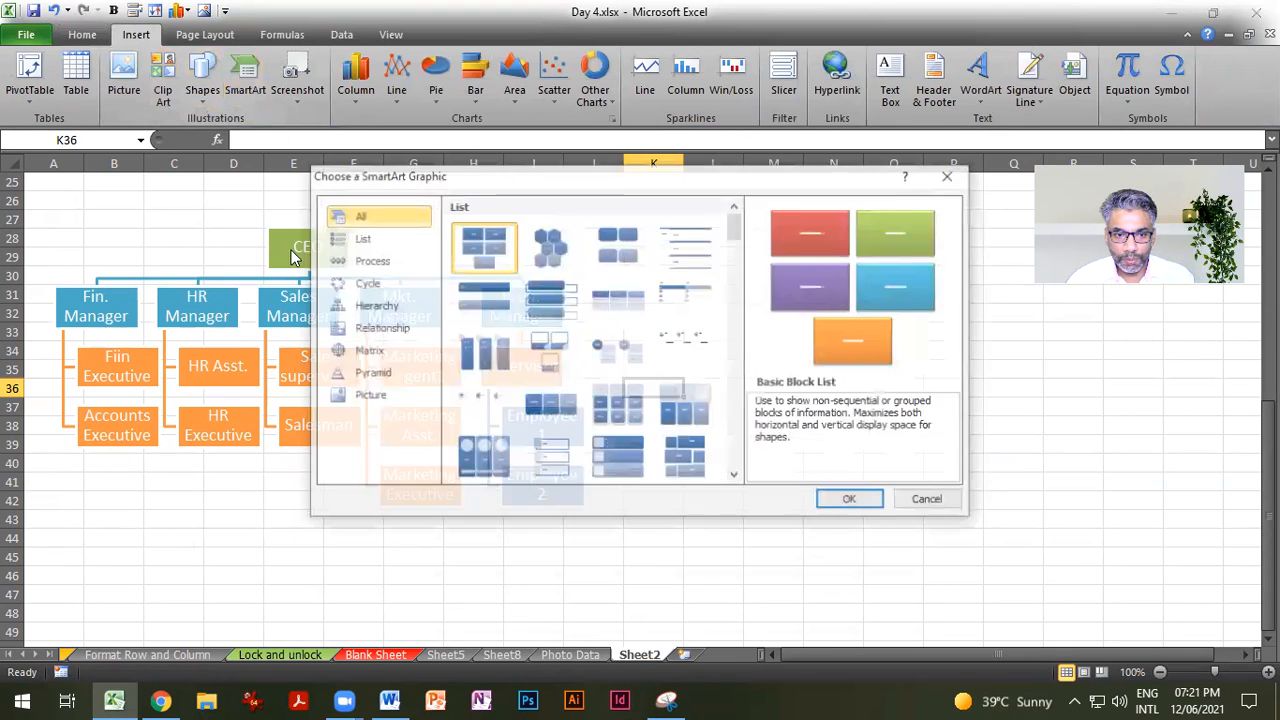
left_click(365, 380)
left_click(483, 242)
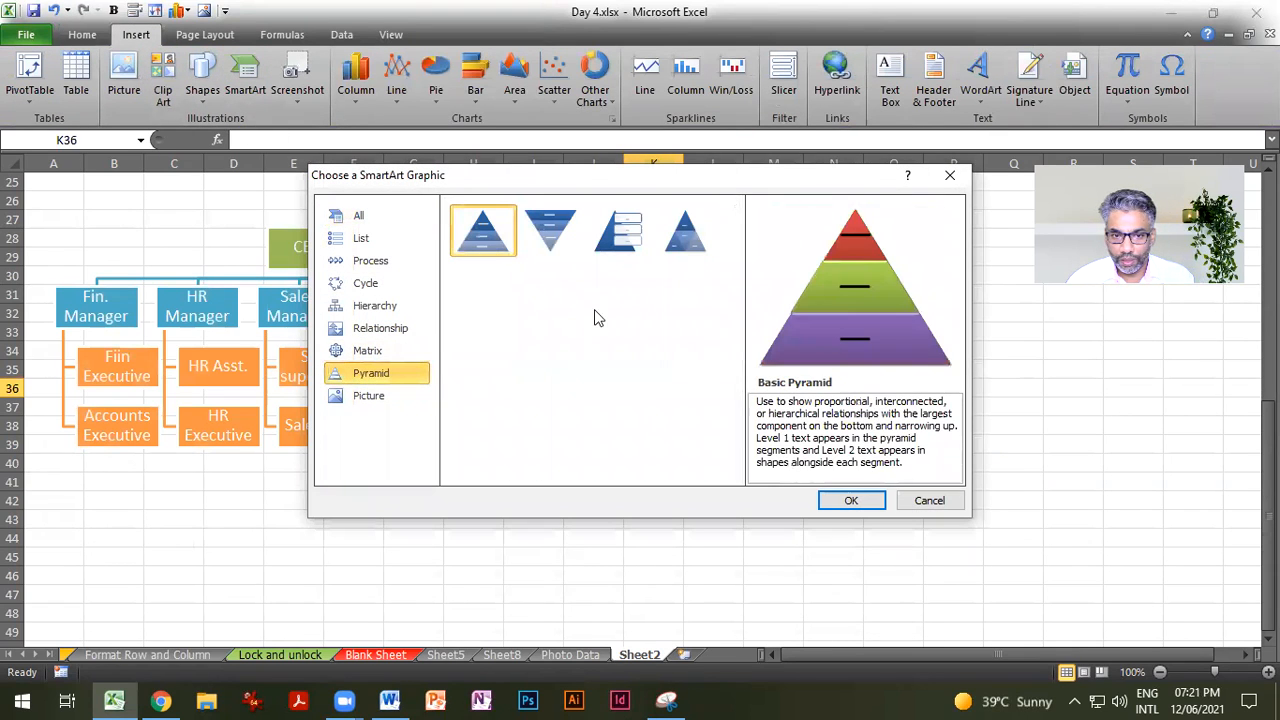
left_click(850, 500)
left_click_drag(779, 285, 1002, 325)
Step: Label the pyramid's top segment "Professional Leval" on two lines
left_click(888, 372)
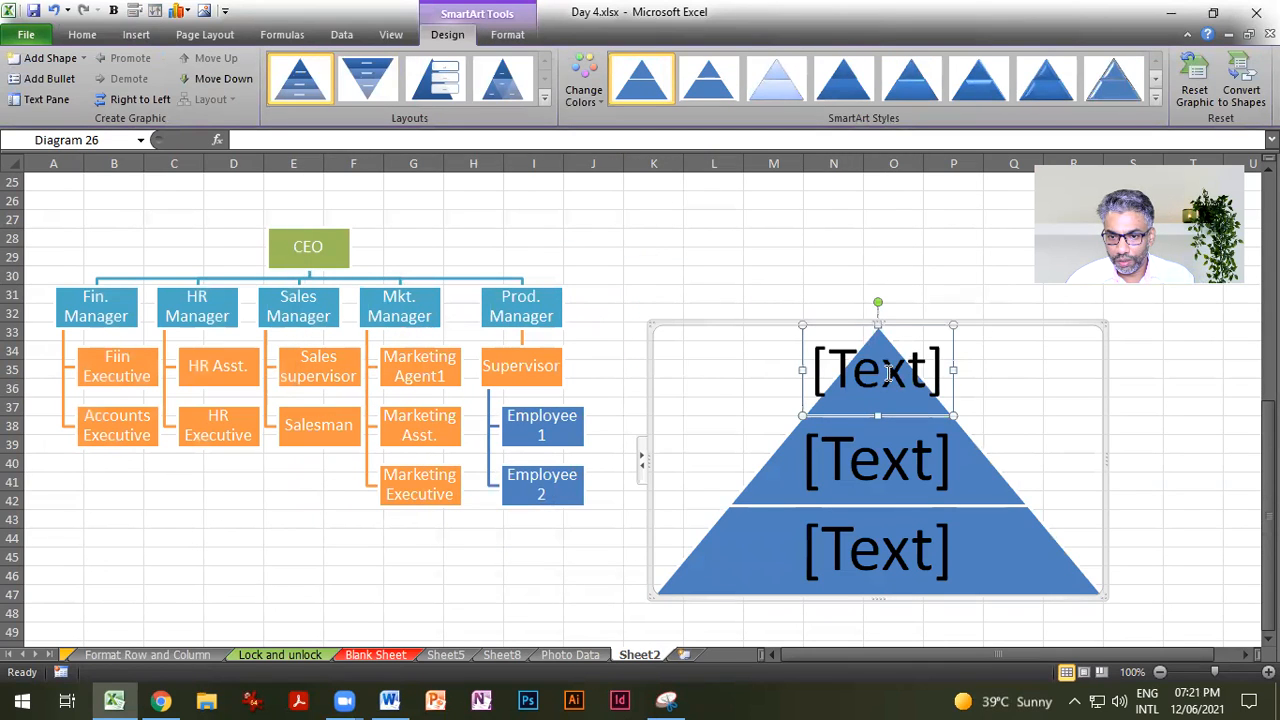
left_click(888, 372)
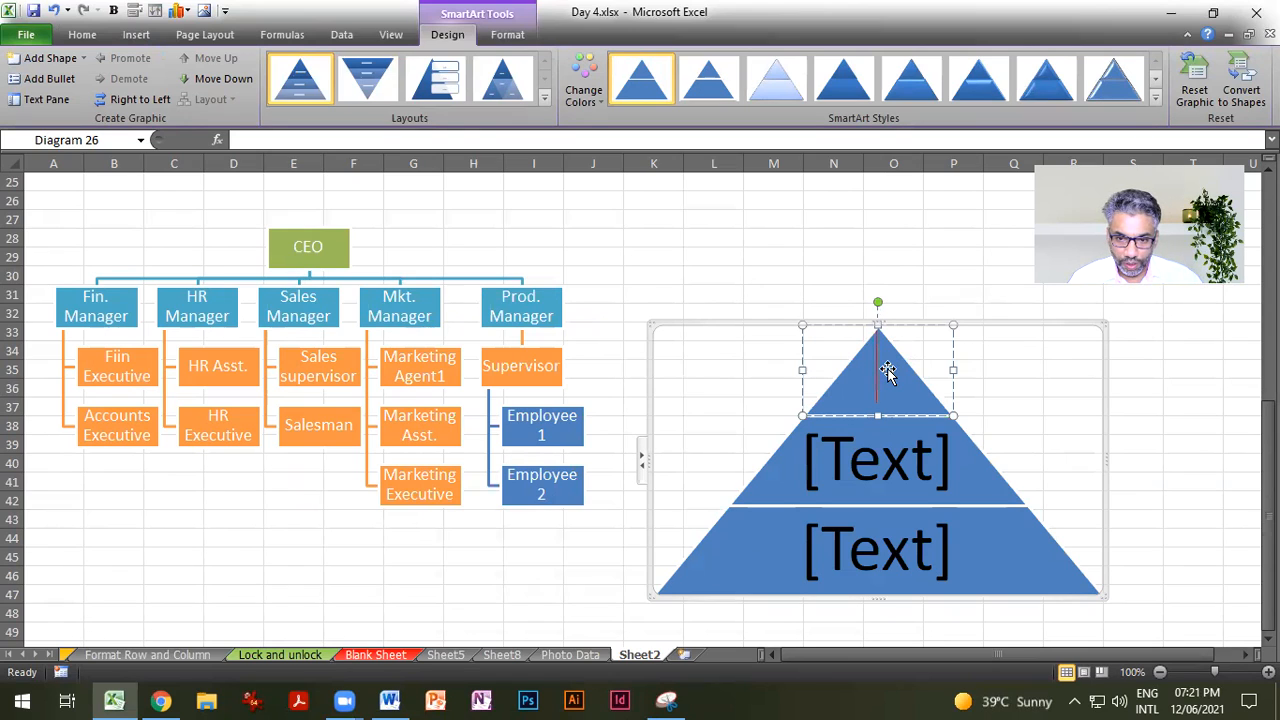
type("P Level")
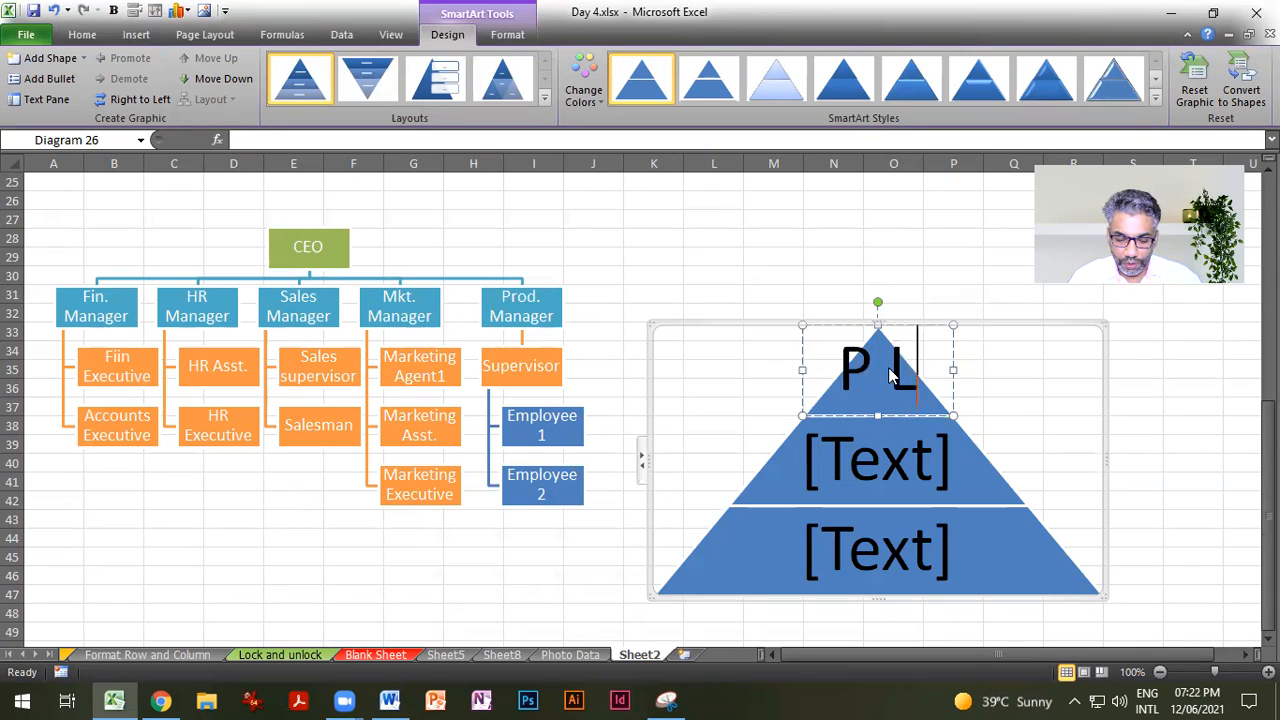
key("BackSpace")
key("BackSpace")
key("BackSpace")
key("BackSpace")
key("BackSpace")
key("BackSpace")
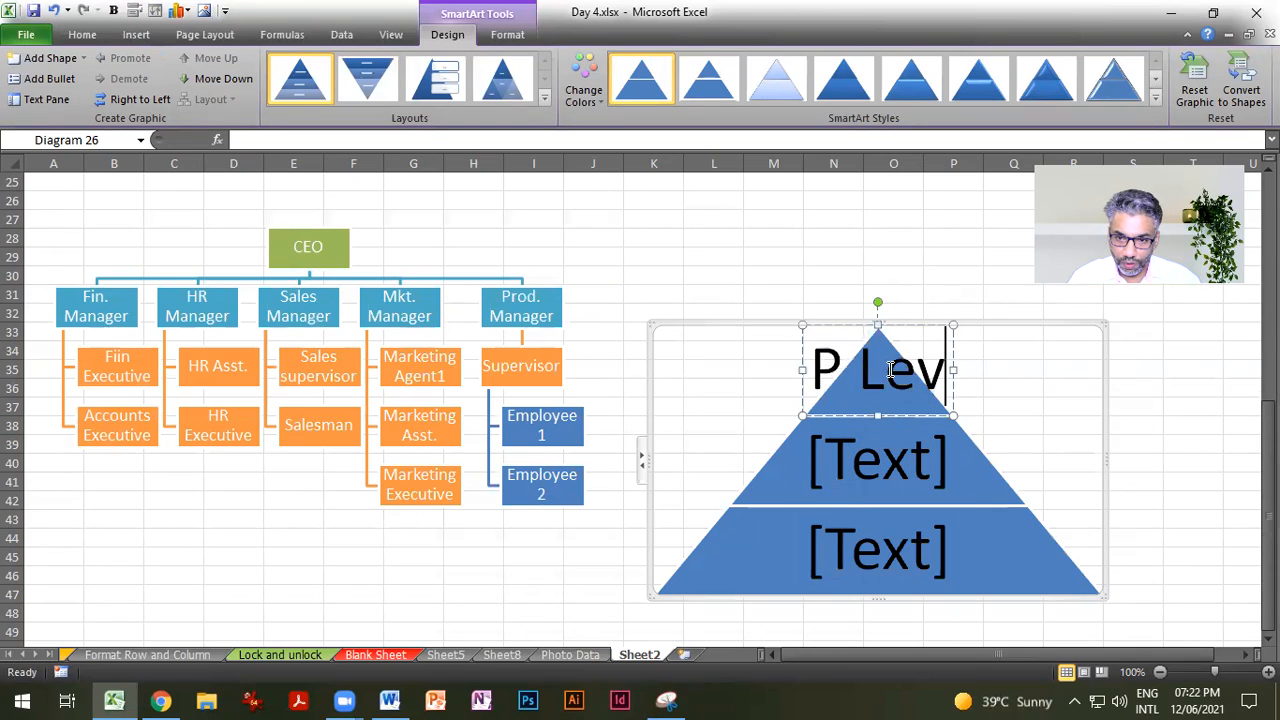
type("ro")
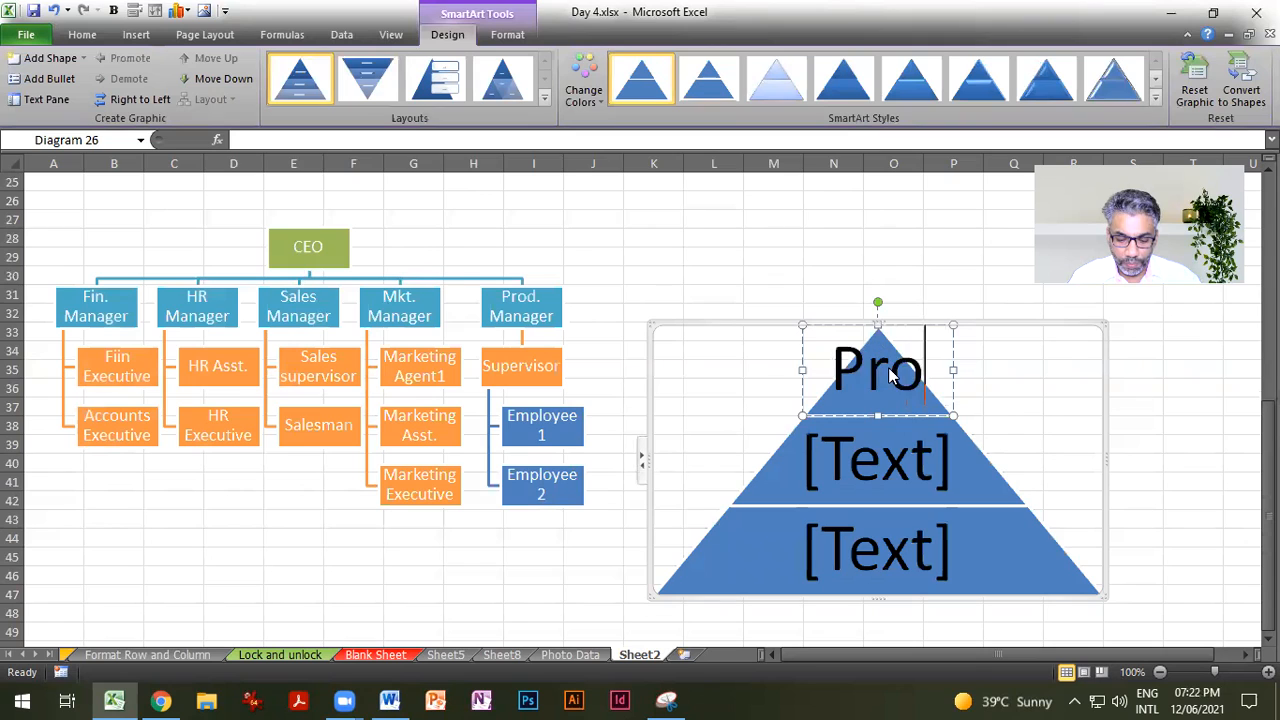
type("fessional")
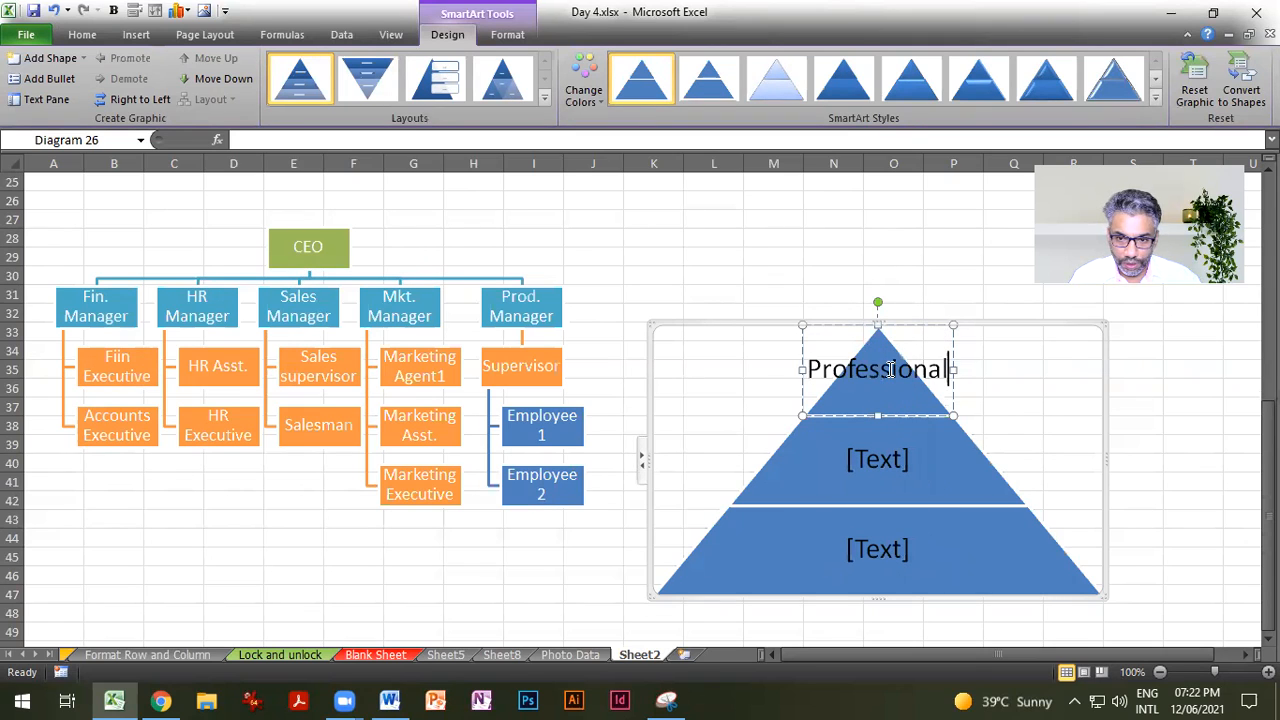
key("Return")
type("Leve")
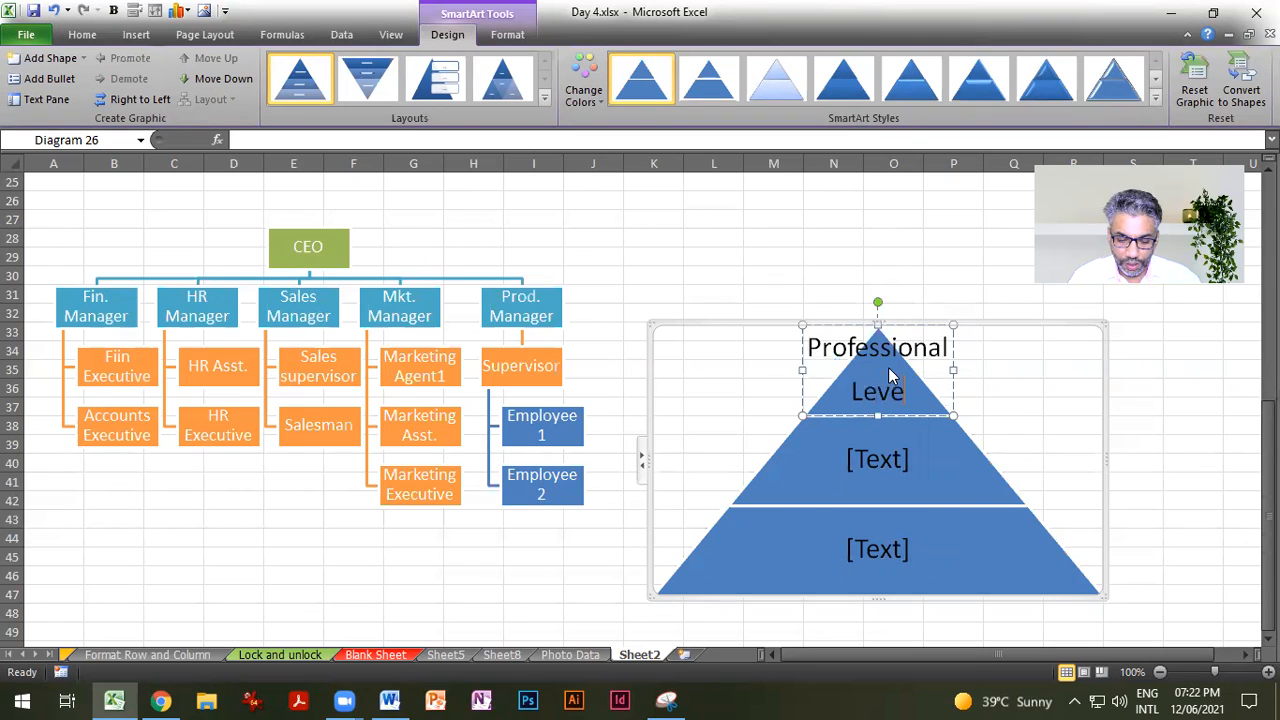
key("BackSpace")
type("al")
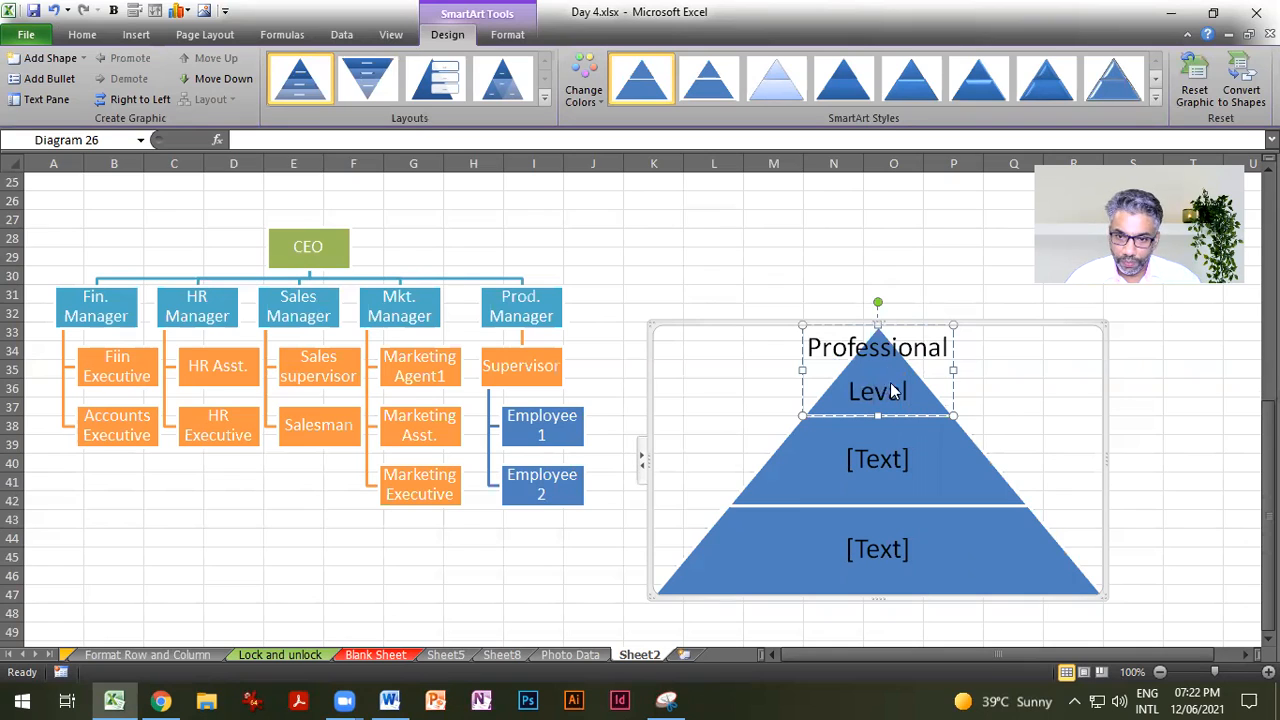
Step: Label the pyramid's middle segment "Skills Level"
left_click(884, 463)
left_click(884, 463)
type("Ski")
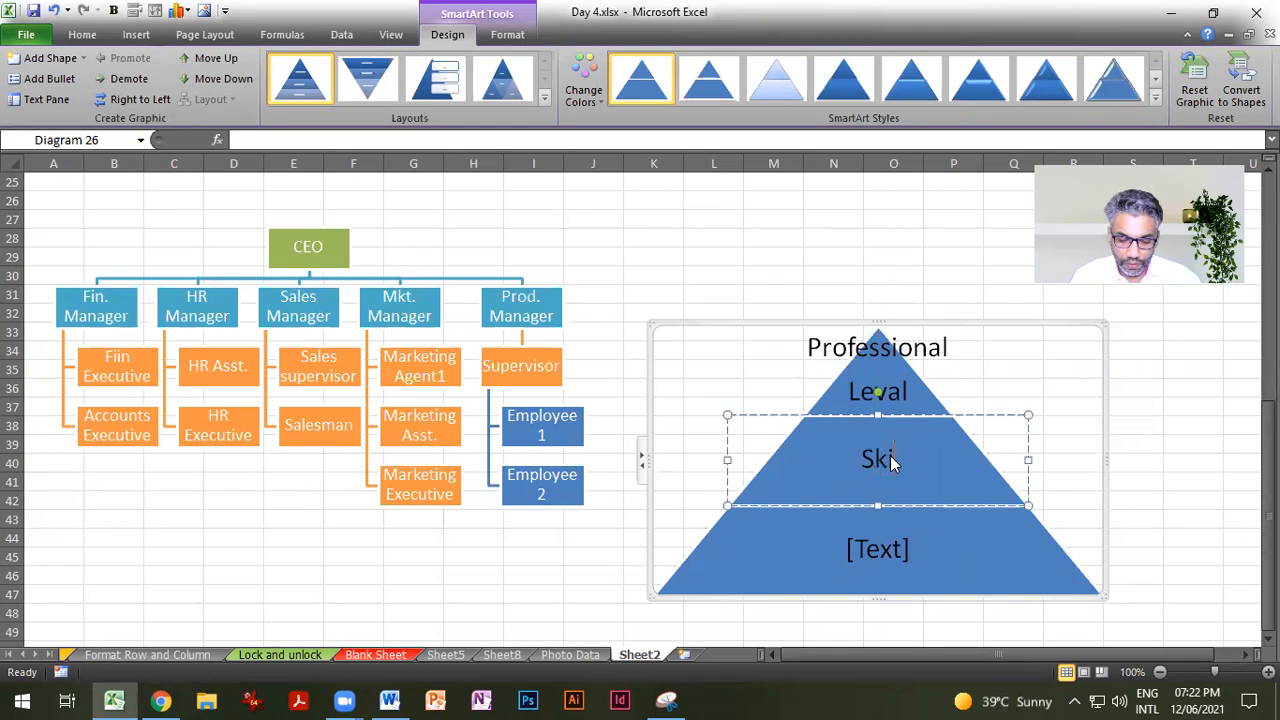
type("lls Level")
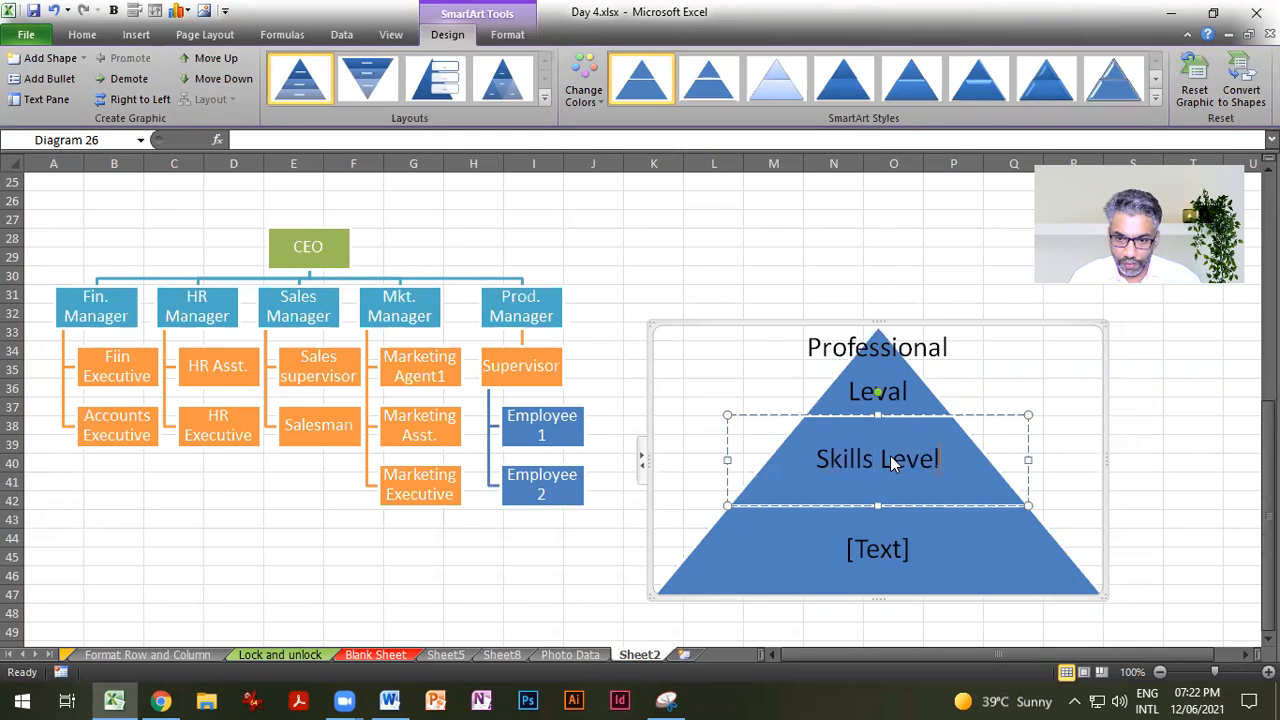
Step: Label the pyramid's bottom segment "Knowledge Level"
left_click(886, 564)
left_click(889, 561)
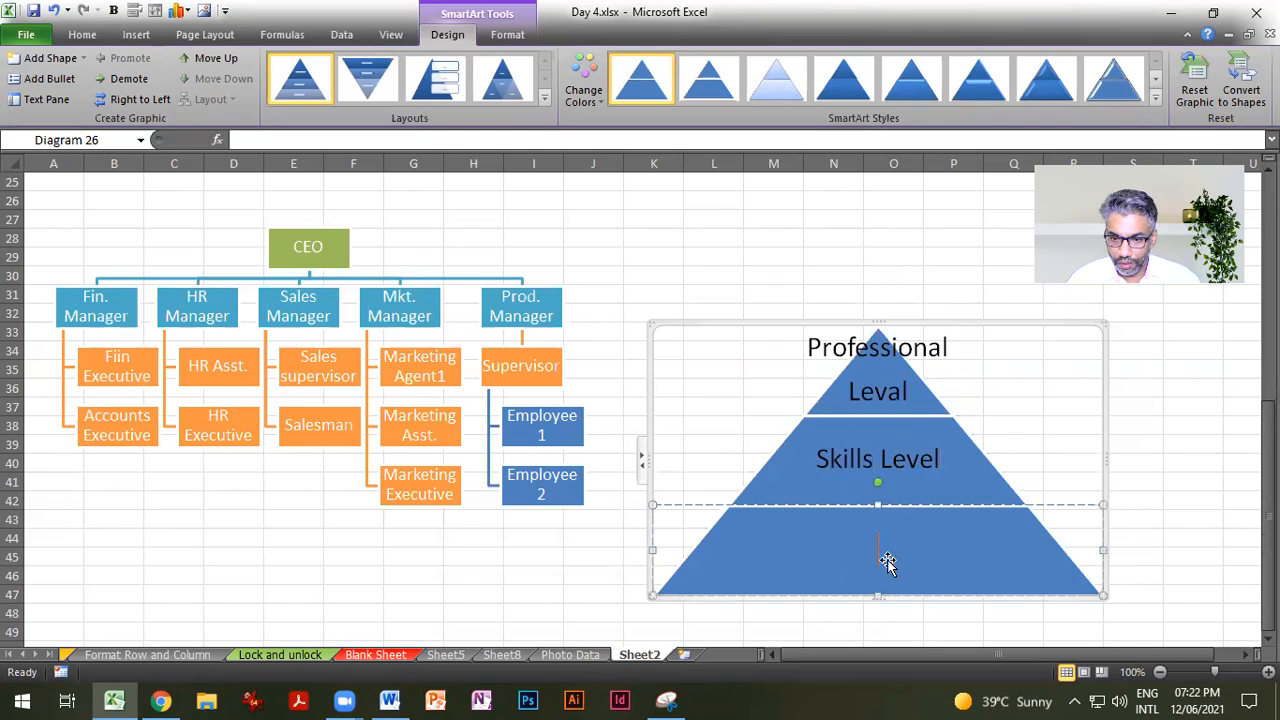
type("Foun")
key("BackSpace")
key("BackSpace")
key("BackSpace")
type("Kno")
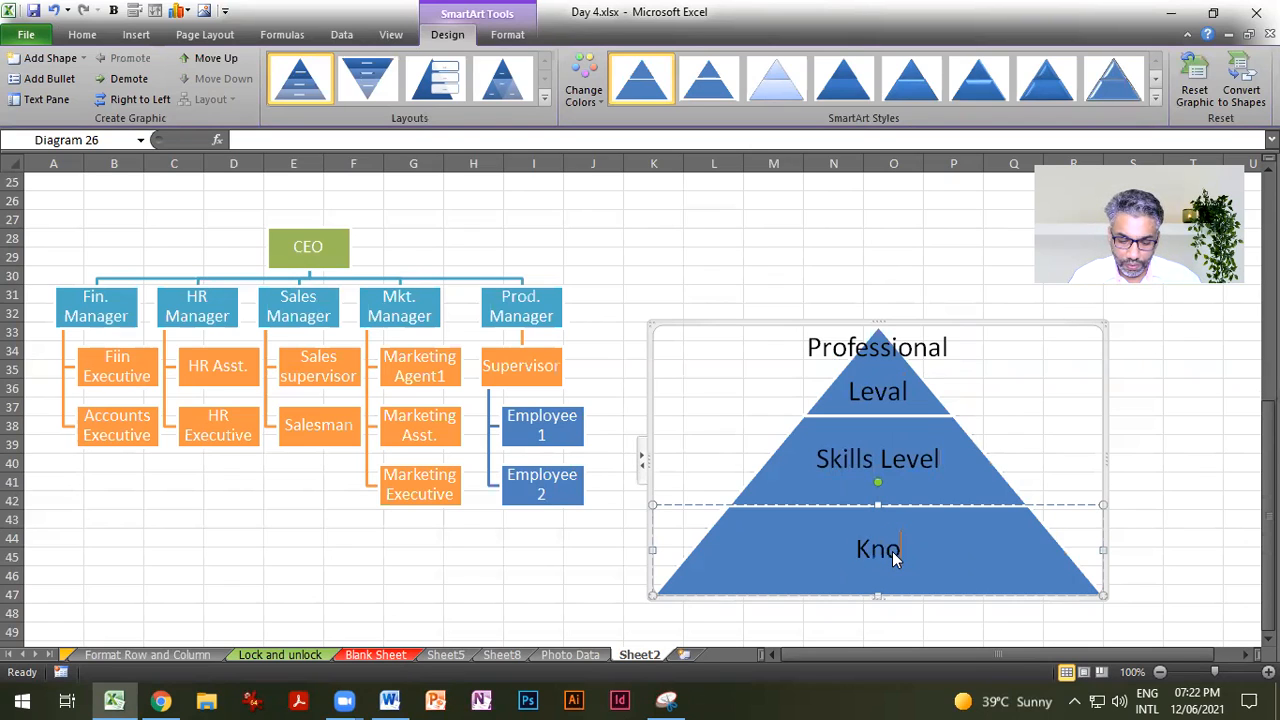
type("wledge Level")
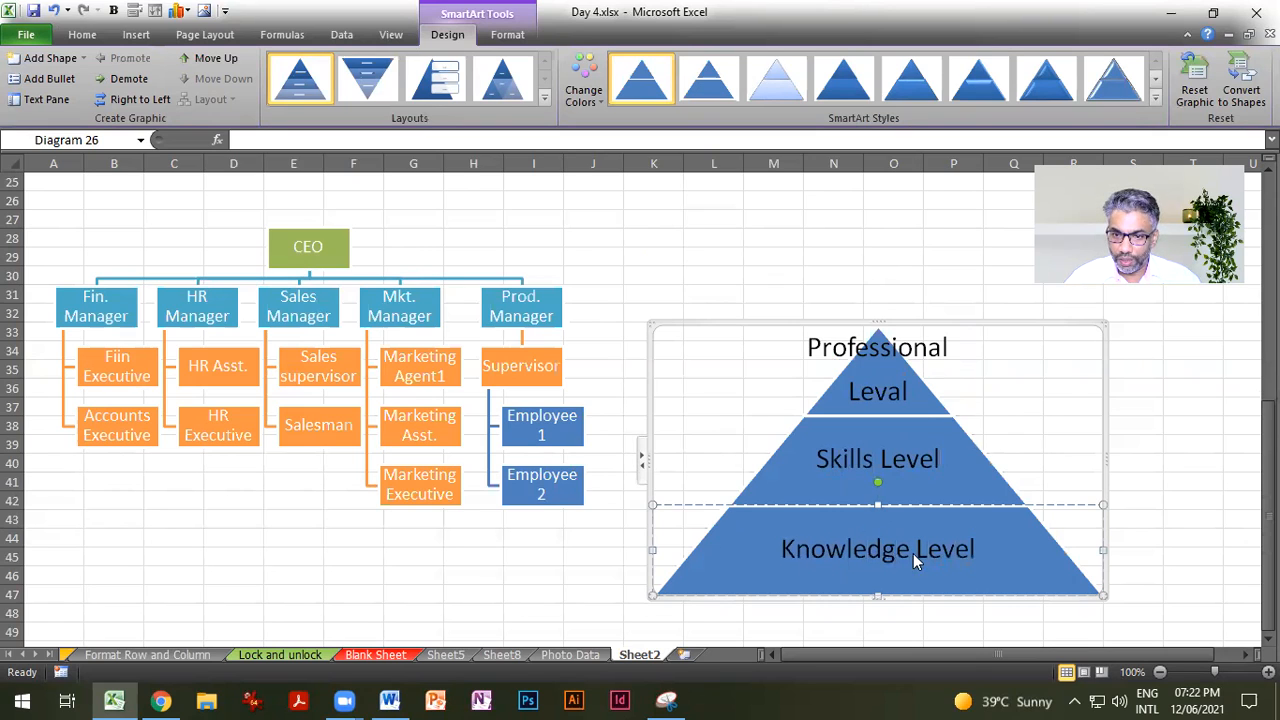
Step: Recolor the pyramid with the last Colorful variant, running from blue through green to orange
left_click(894, 397)
left_click(949, 486)
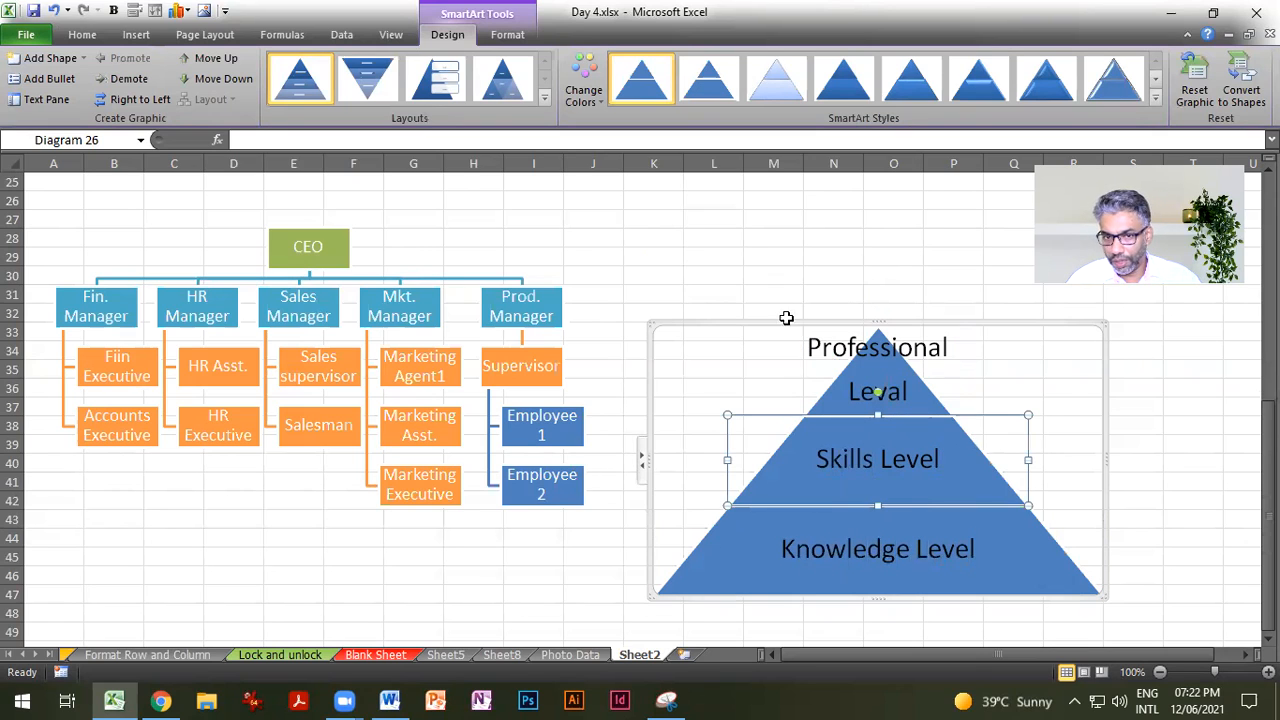
left_click(584, 82)
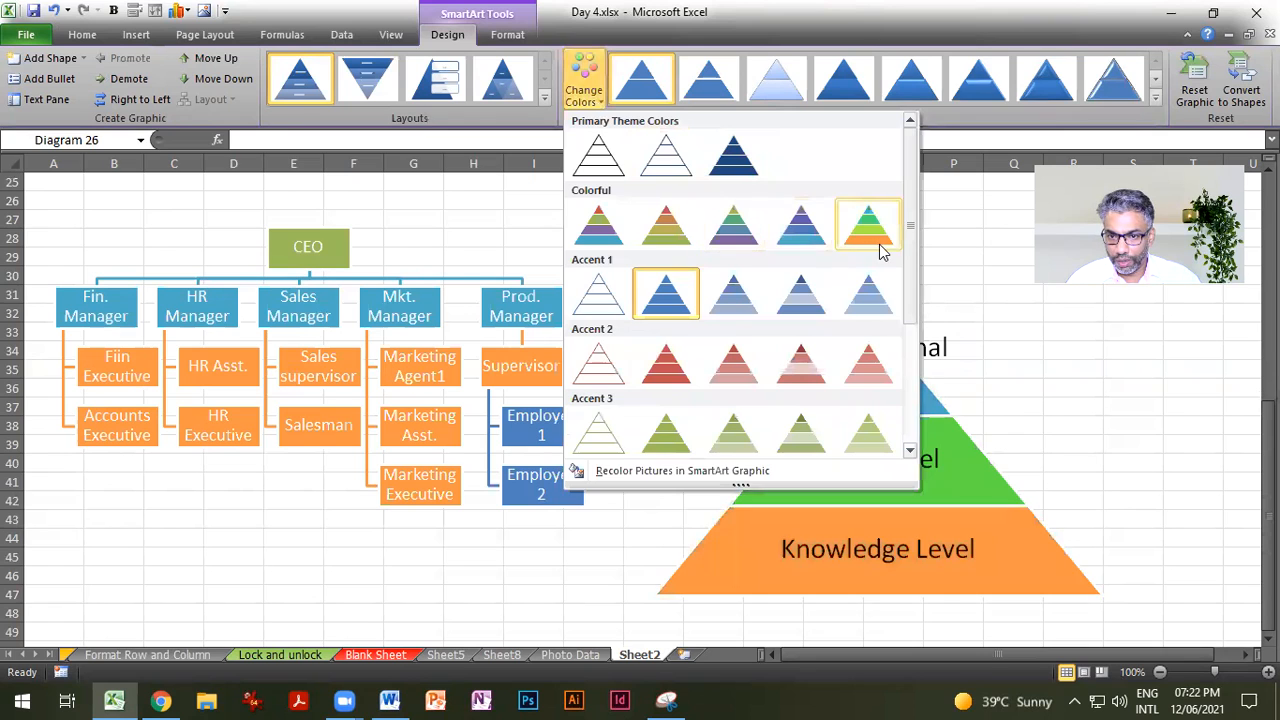
left_click(880, 250)
left_click(1205, 480)
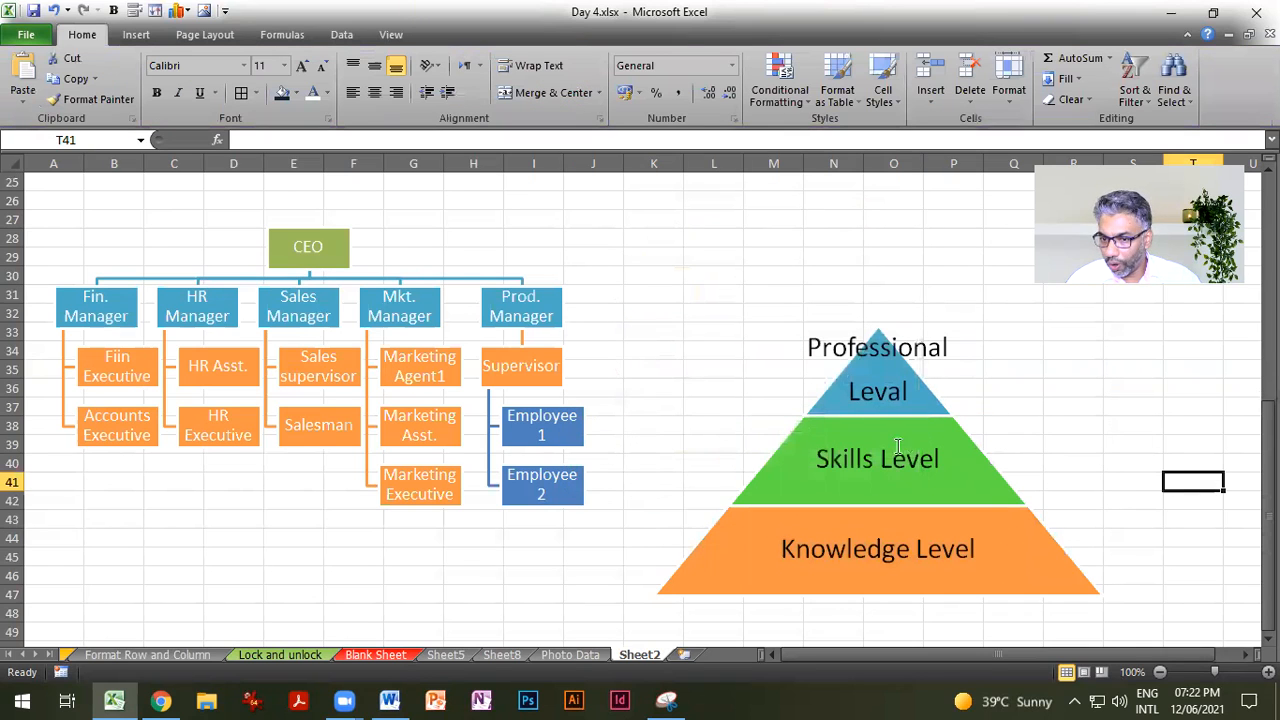
Step: Fill the pyramid's Skills Level segment with standard red
left_click(912, 496)
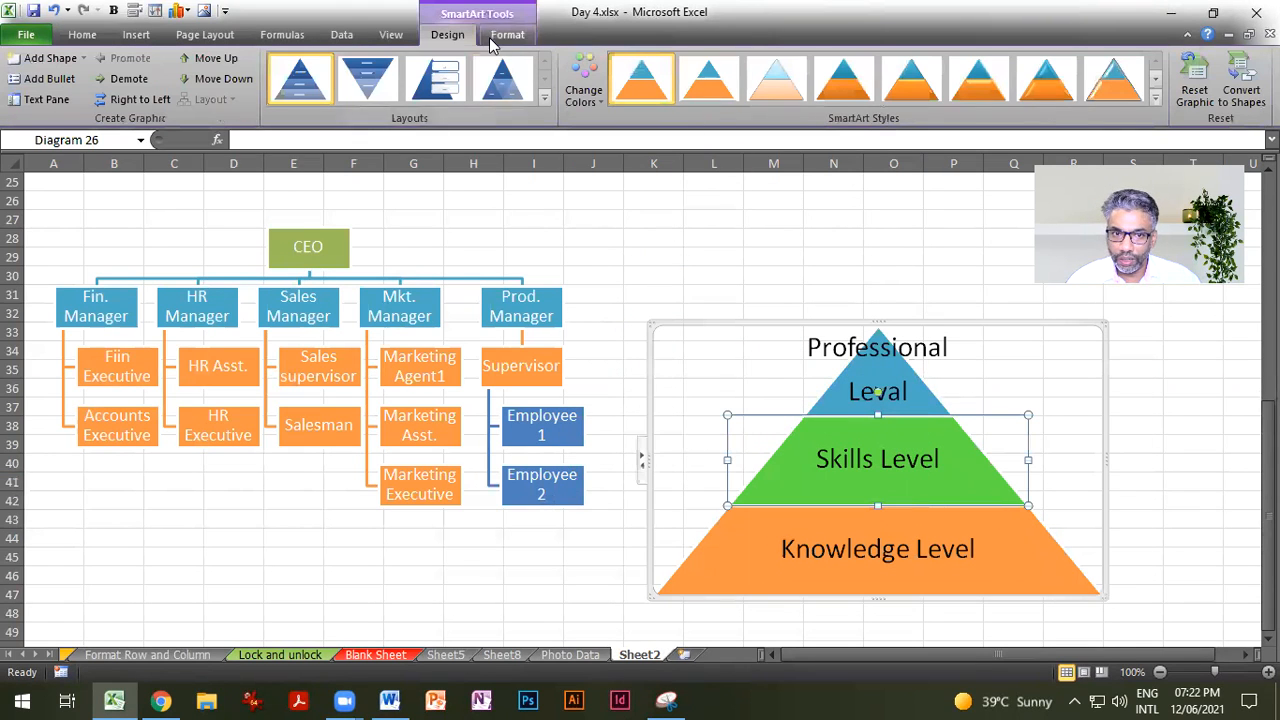
left_click(507, 36)
left_click(620, 62)
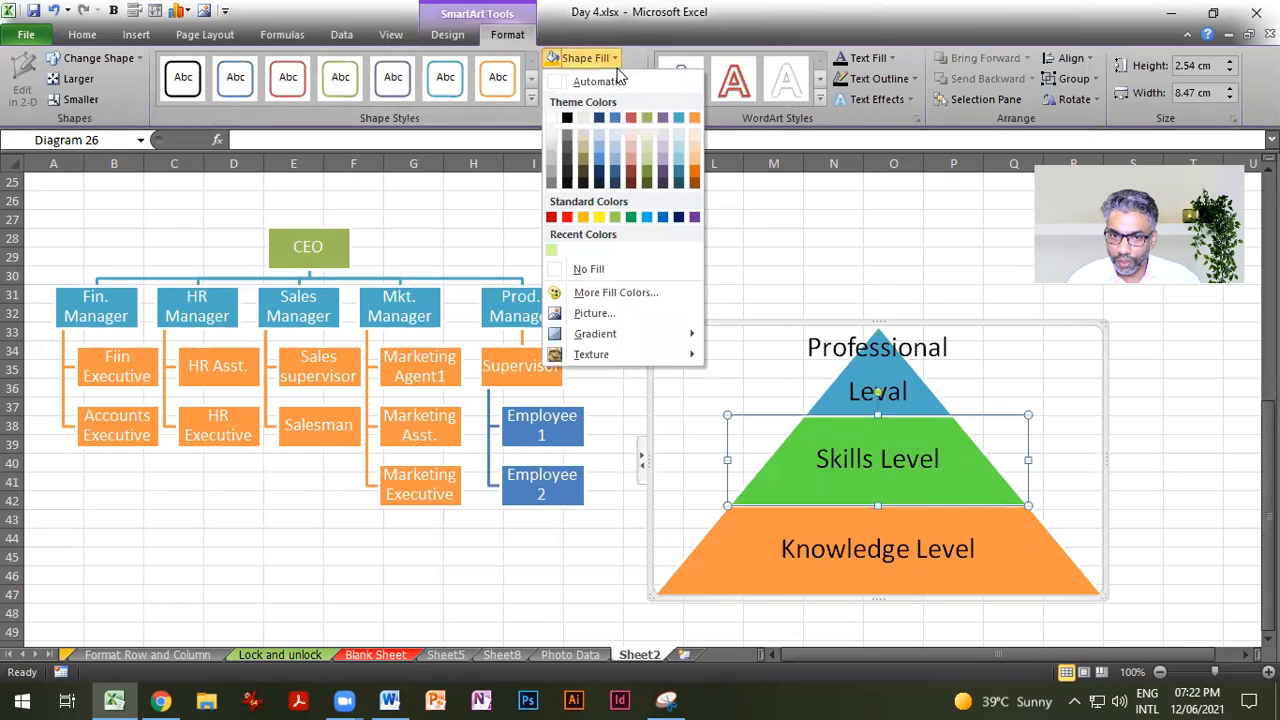
left_click(573, 216)
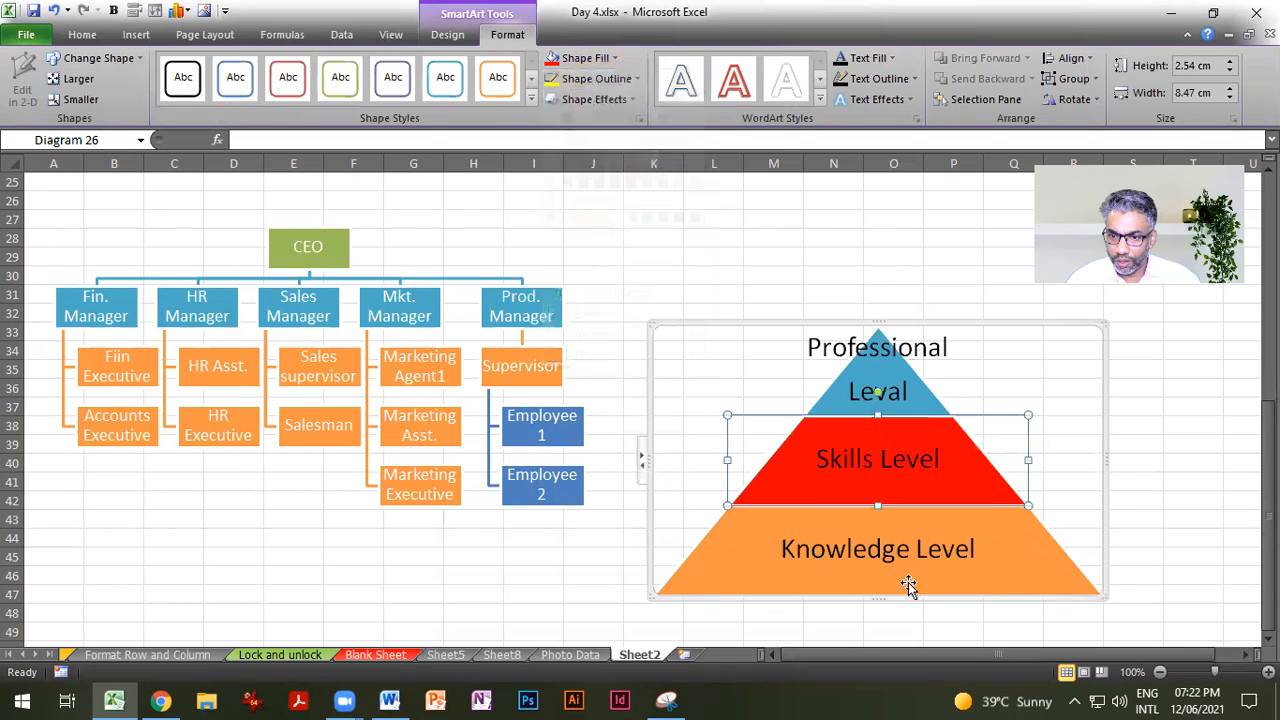
Step: Fill the pyramid's Knowledge Level segment with standard light green
left_click(1038, 584)
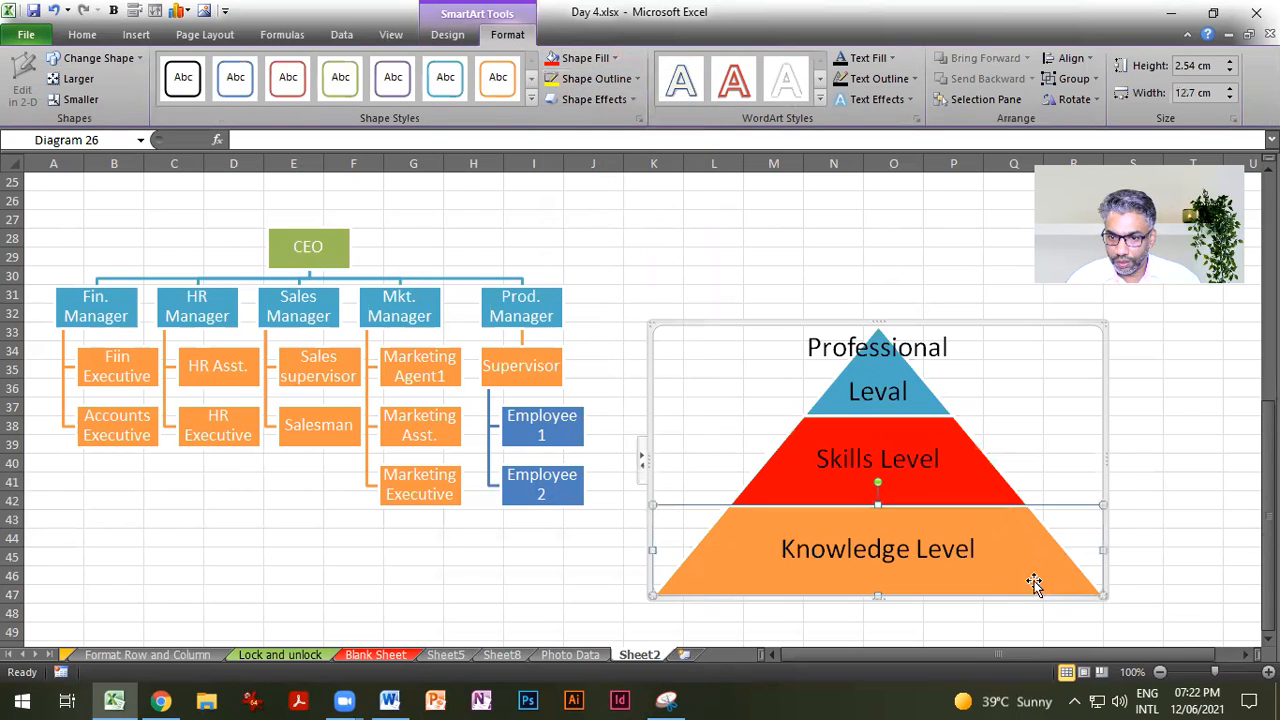
left_click(615, 60)
left_click(615, 217)
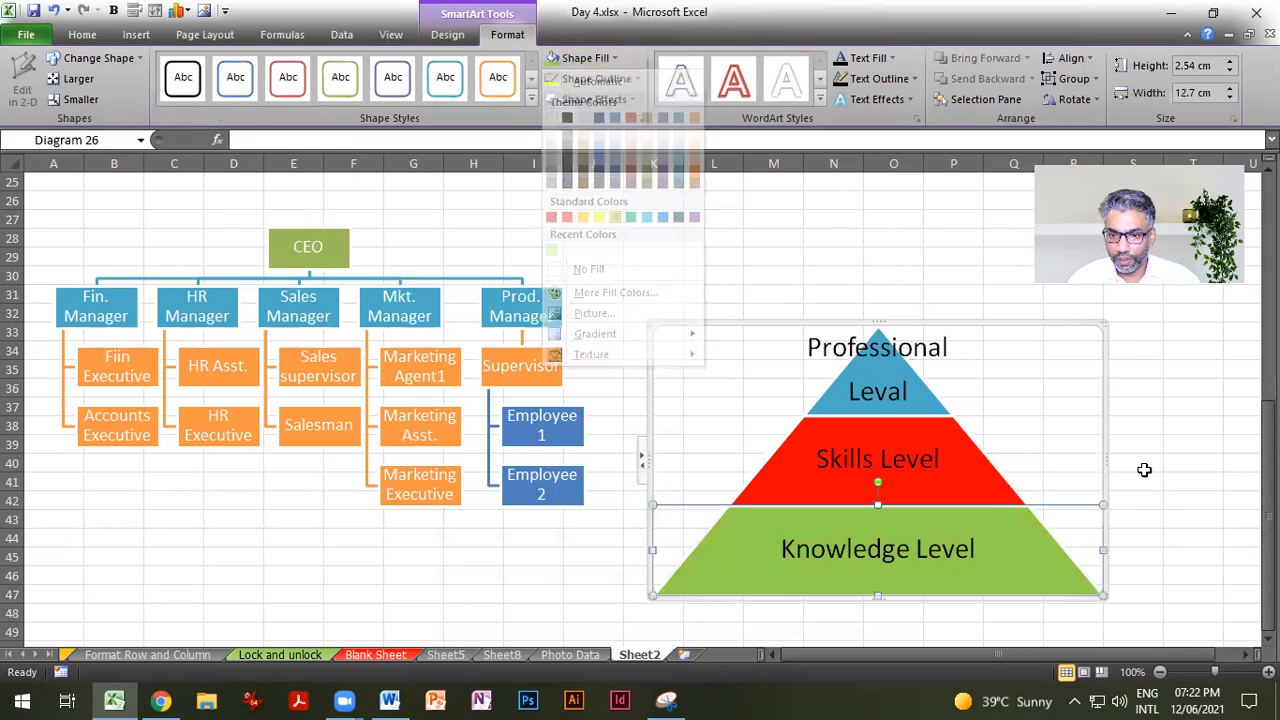
Step: Fill the pyramid's top segment, labelled "Professional Leval", with standard red
left_click(928, 395)
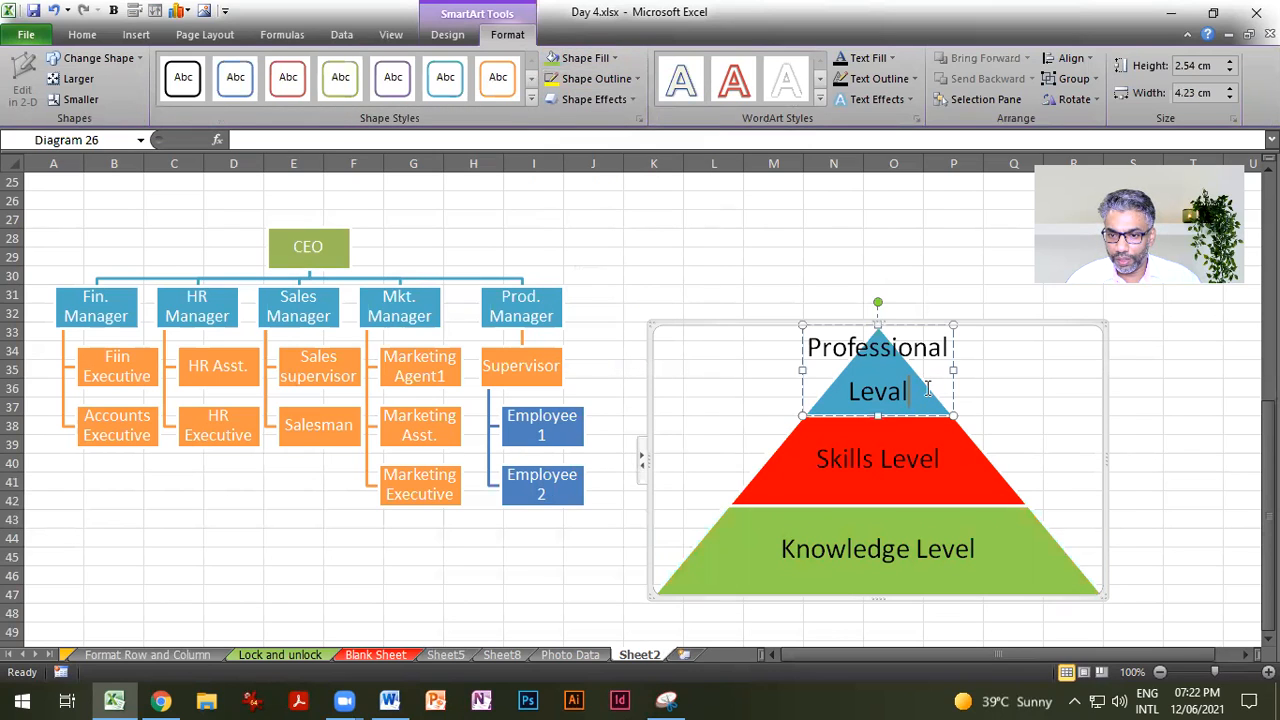
left_click(1033, 428)
left_click(918, 408)
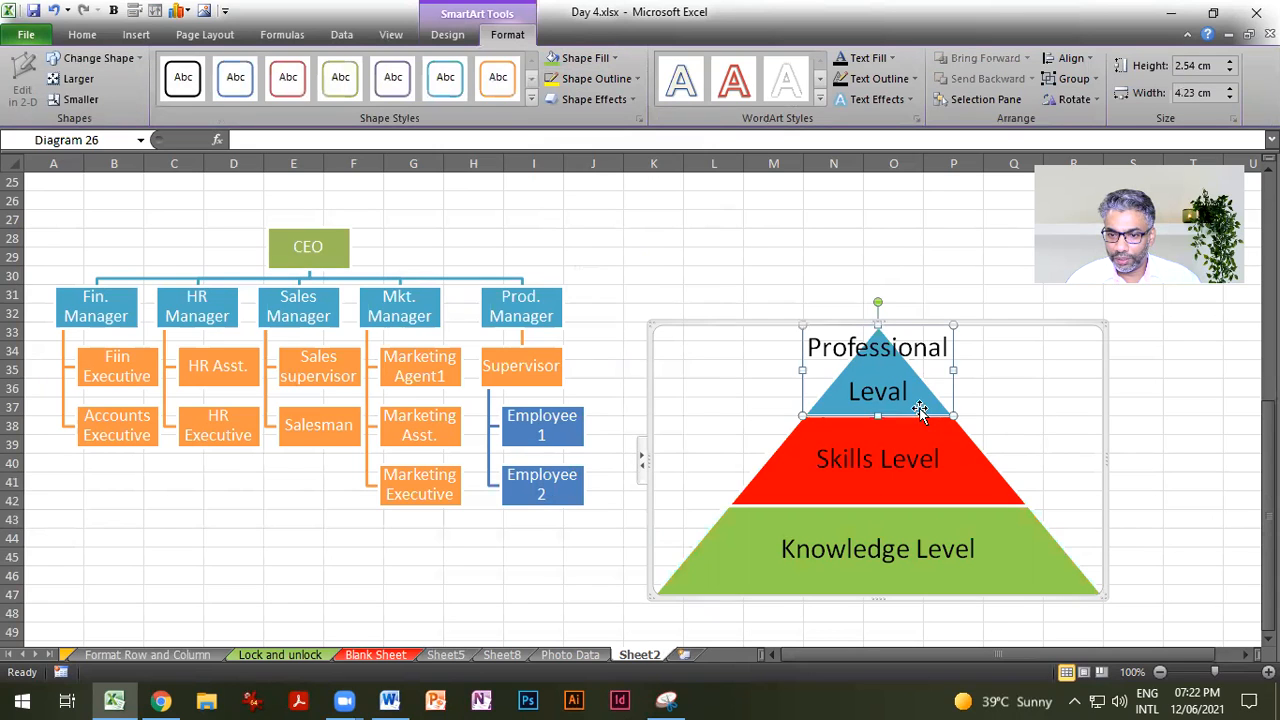
left_click(617, 58)
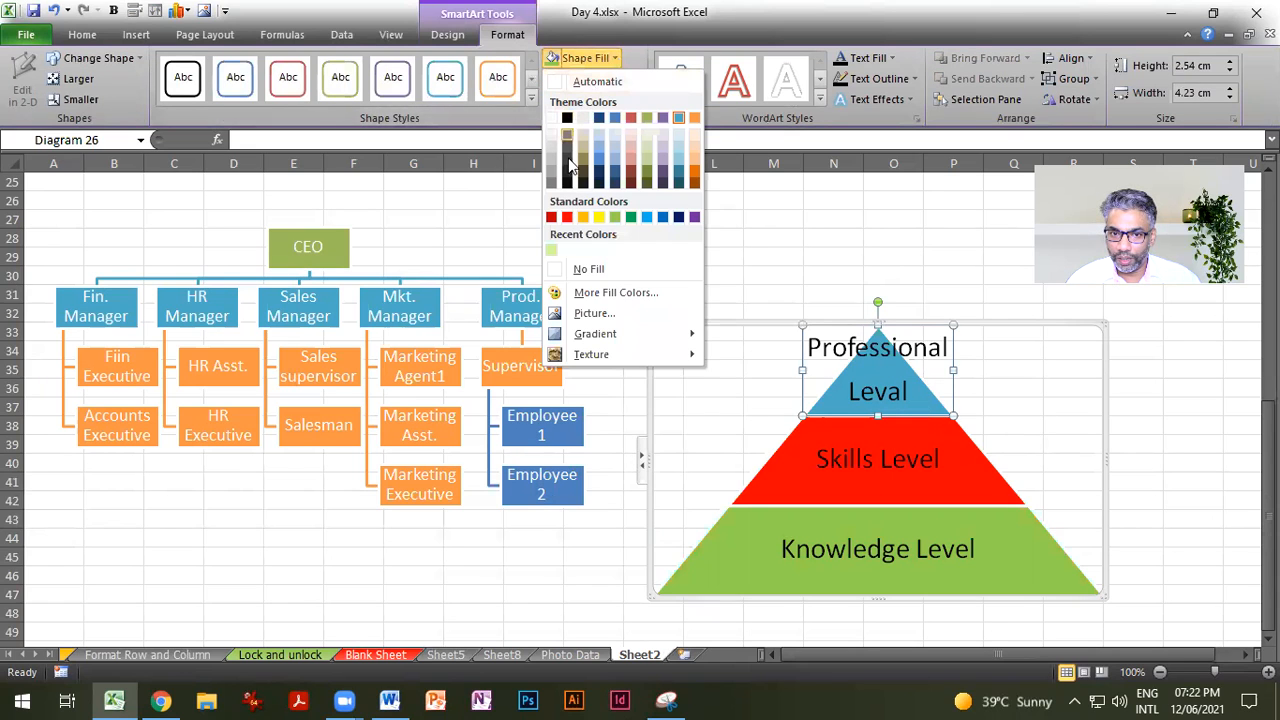
left_click(574, 218)
Step: Fill the pyramid's Skills Level segment with standard orange
left_click(979, 480)
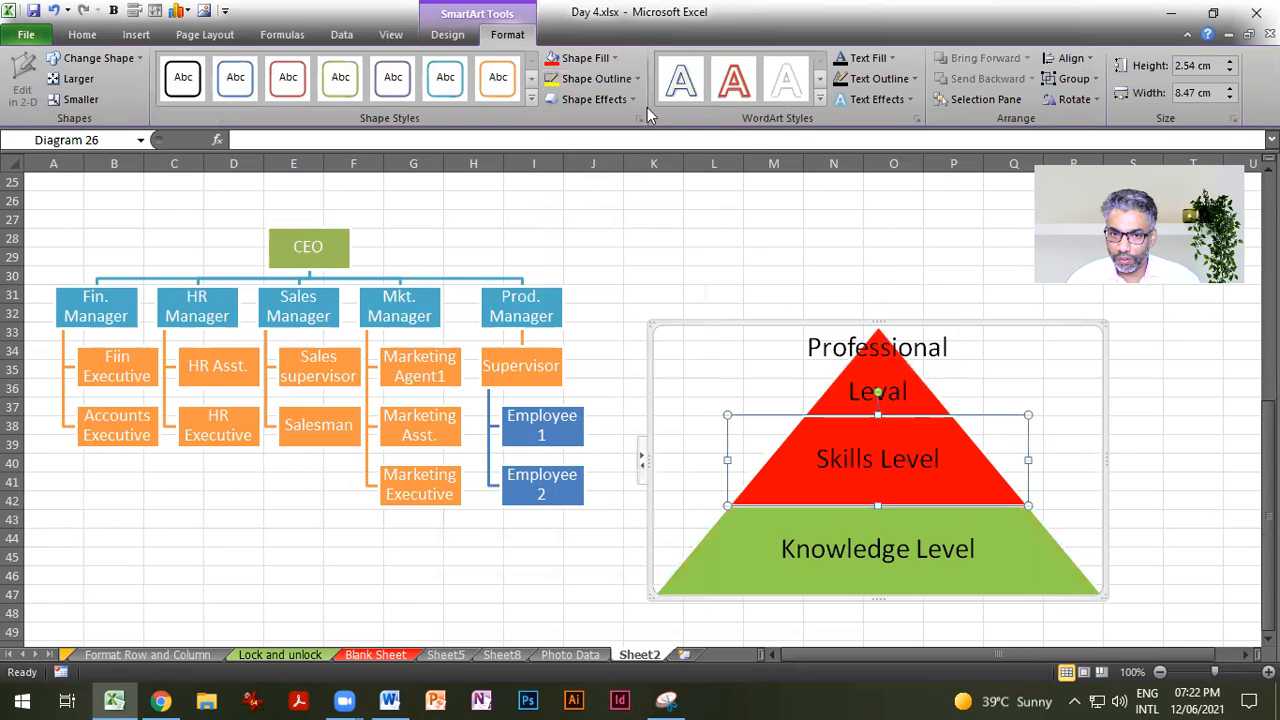
left_click(614, 58)
left_click(583, 218)
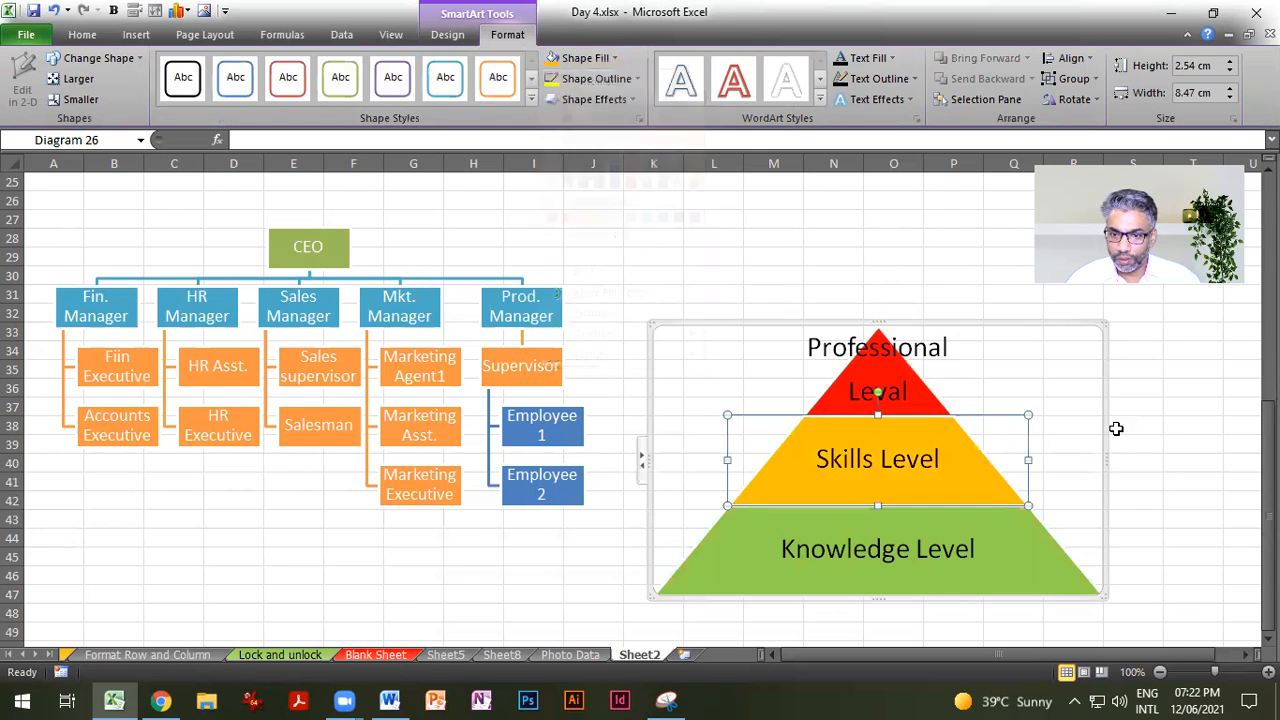
left_click(1120, 426)
Step: Reduce the top segment's "Professional Leval" text to font size 11
left_click(873, 358)
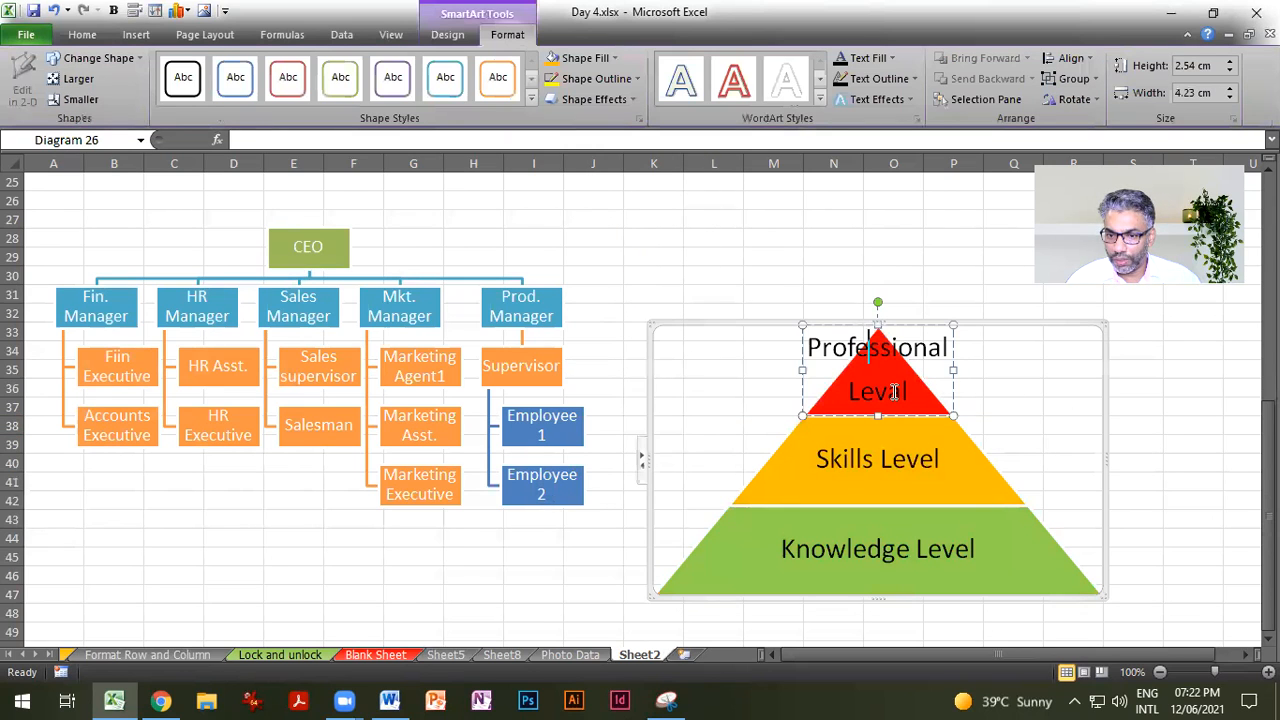
left_click_drag(895, 391, 790, 350)
left_click(84, 34)
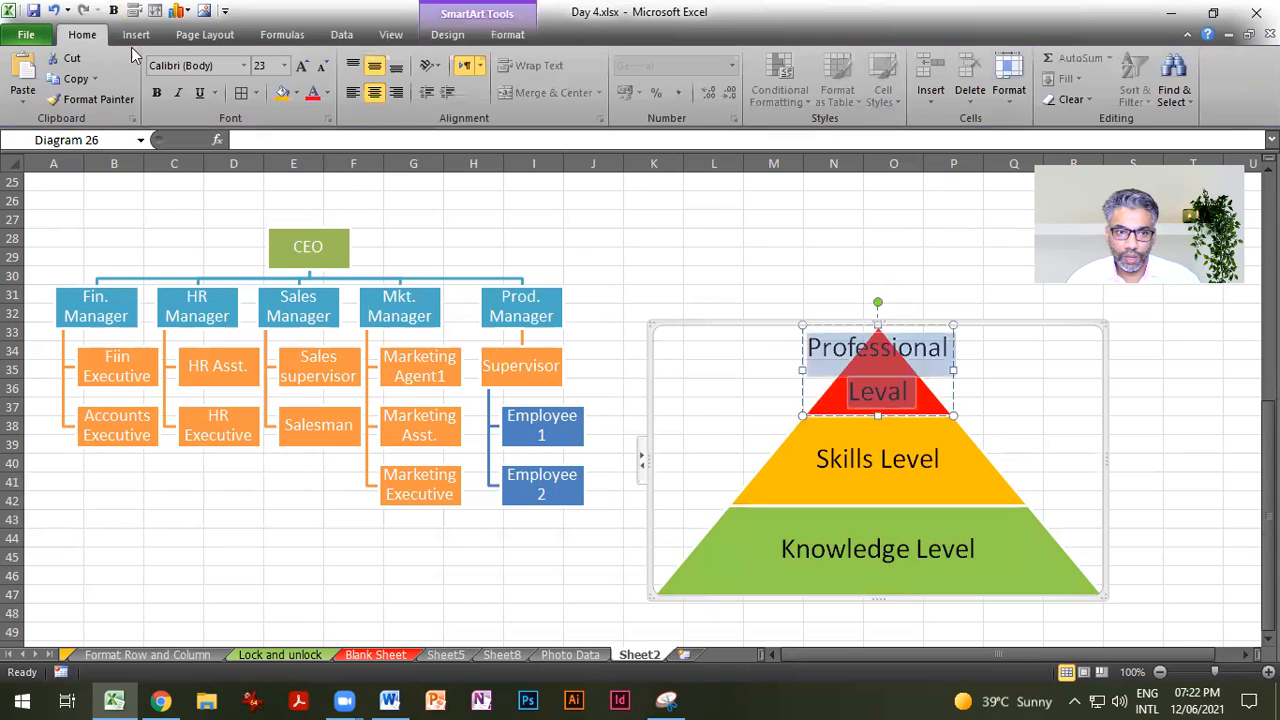
left_click(322, 68)
left_click(322, 68)
left_click(322, 68)
left_click(322, 68)
left_click(322, 68)
left_click(322, 68)
left_click(322, 68)
left_click(1019, 400)
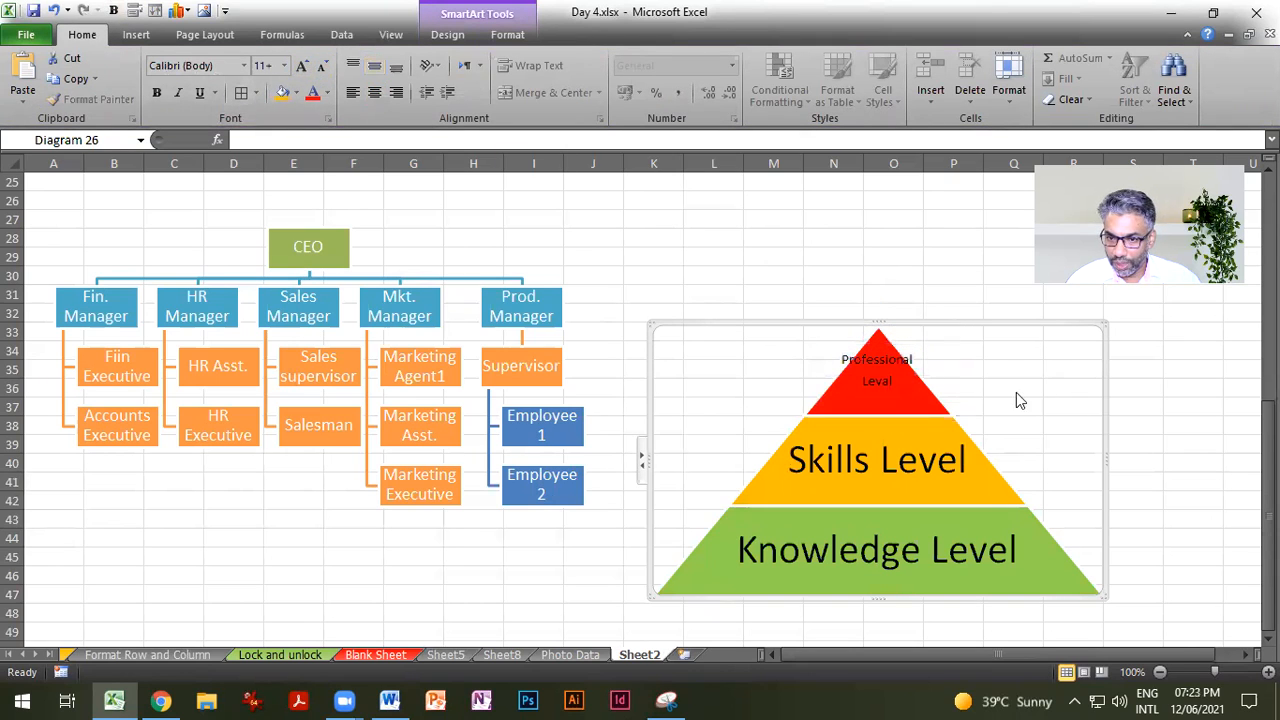
Step: Enlarge the pyramid graphic from its upper-left corner so that it reaches about cell I29
left_click_drag(650, 323, 503, 250)
triple_click(808, 300)
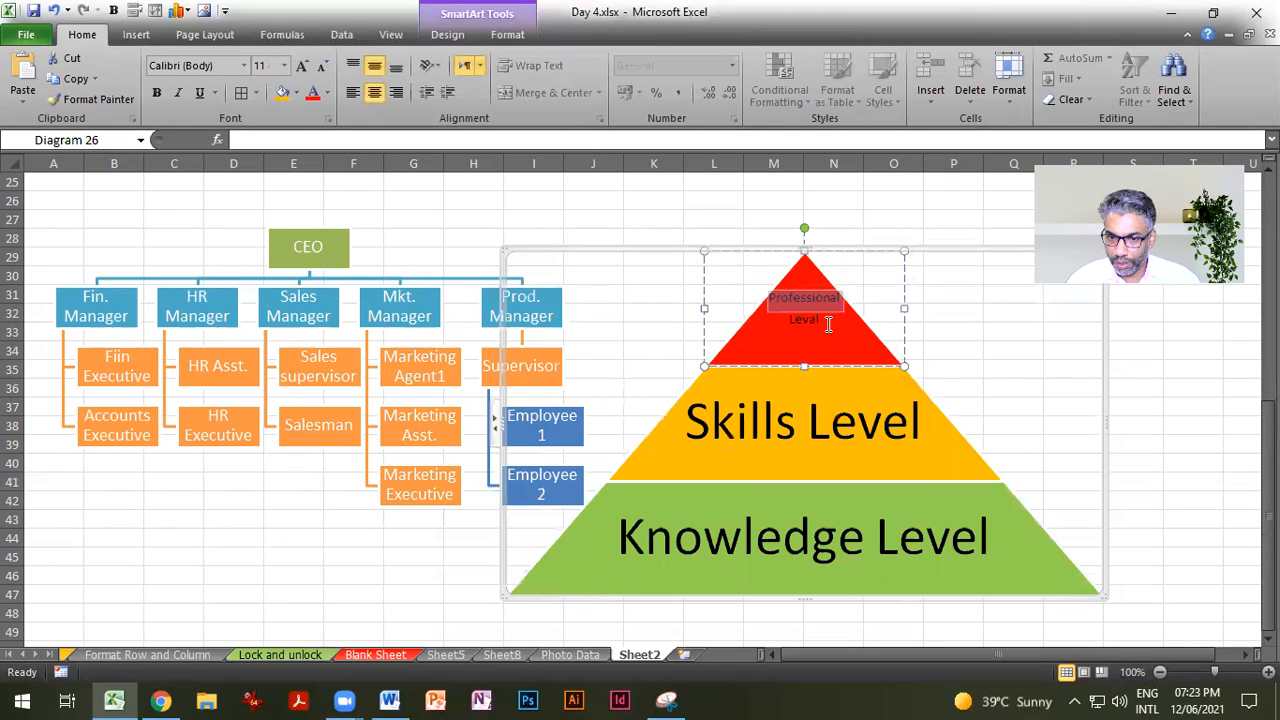
left_click(1133, 369)
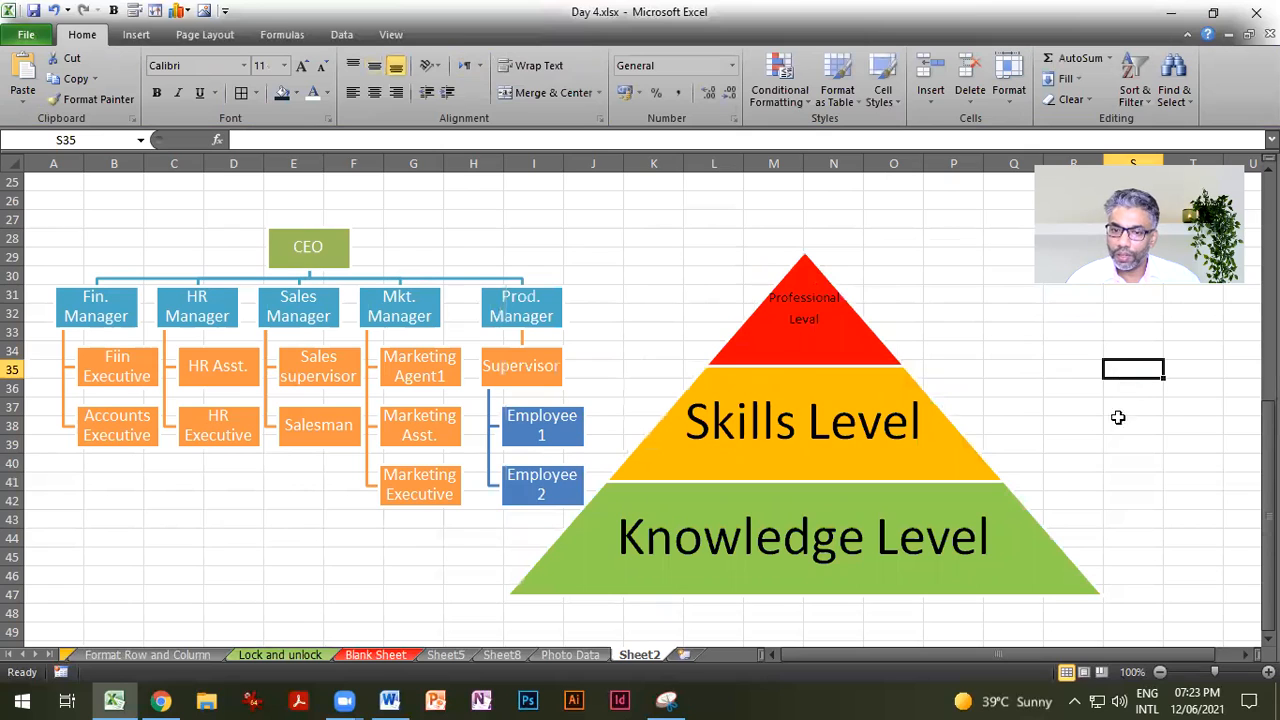
Step: Format the pyramid's top label as white, bold text in size 12
left_click(862, 443)
left_click(817, 320)
left_click_drag(820, 321, 764, 296)
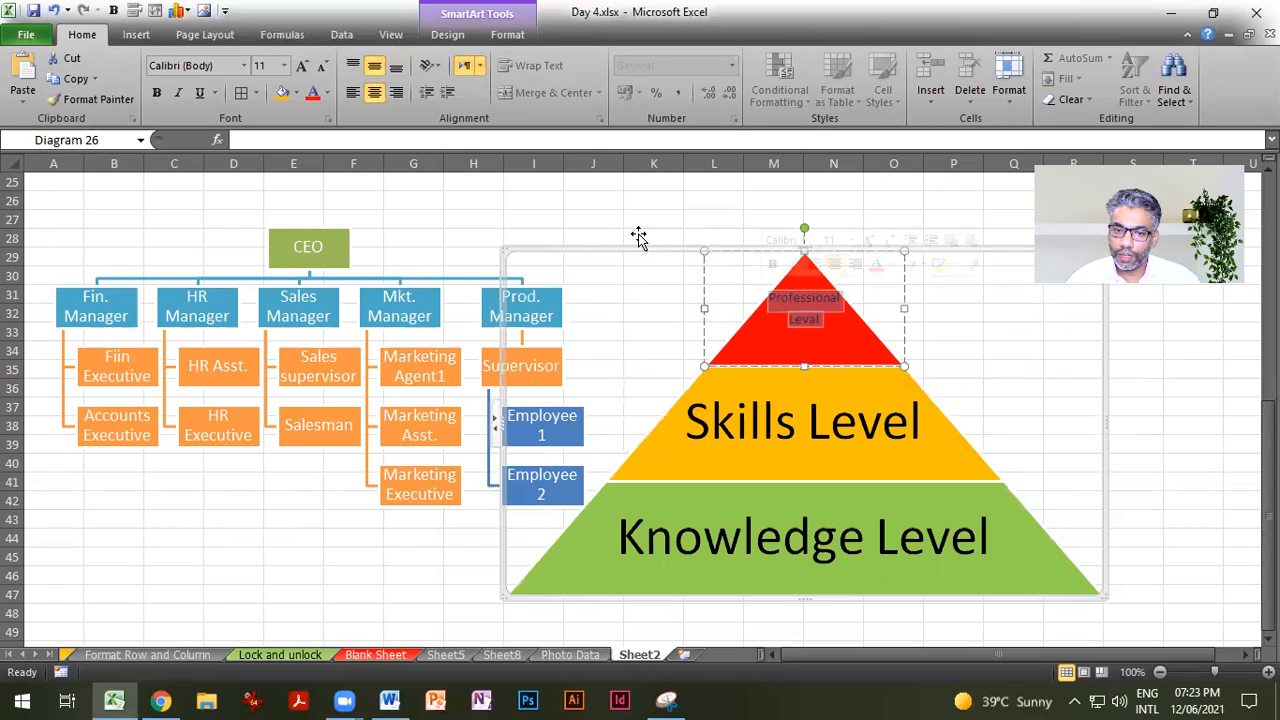
left_click(327, 93)
left_click(320, 151)
left_click(156, 95)
left_click(301, 67)
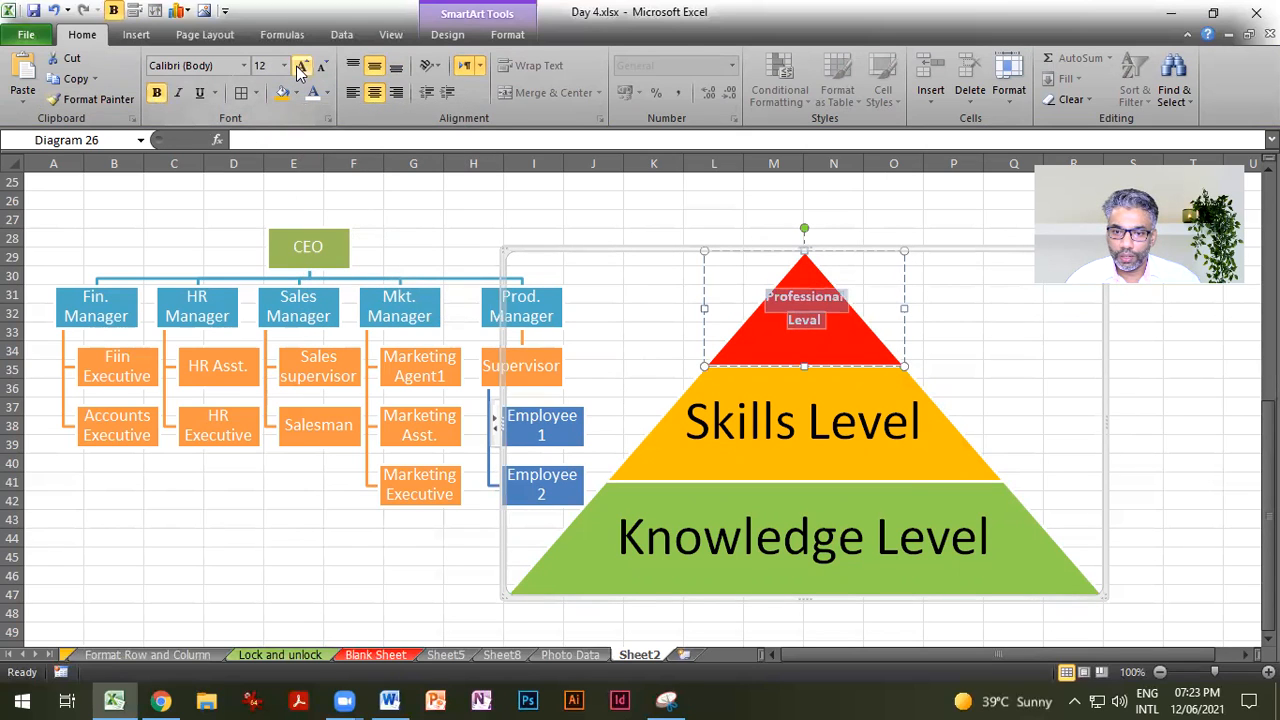
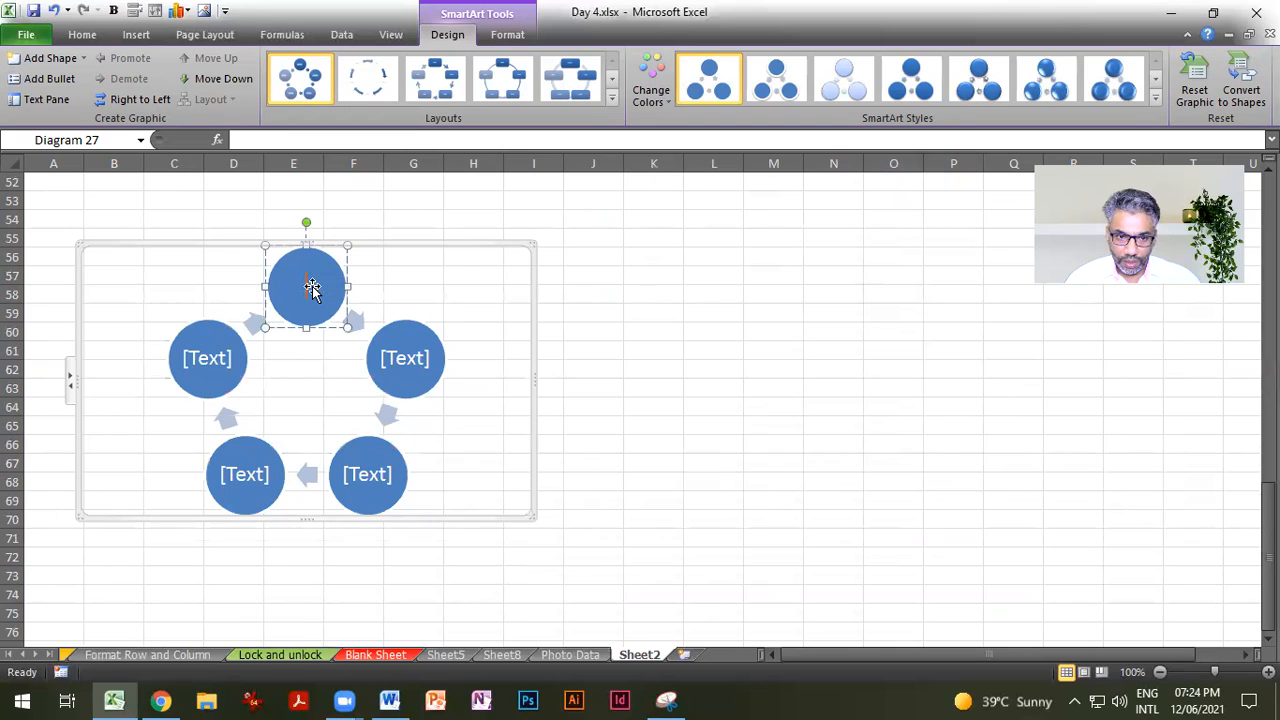
Step: Label the cycle diagram's top circle "Stage 1" and paste its word "Stage" as an added circle labelled "Stage 3"
type("Stage")
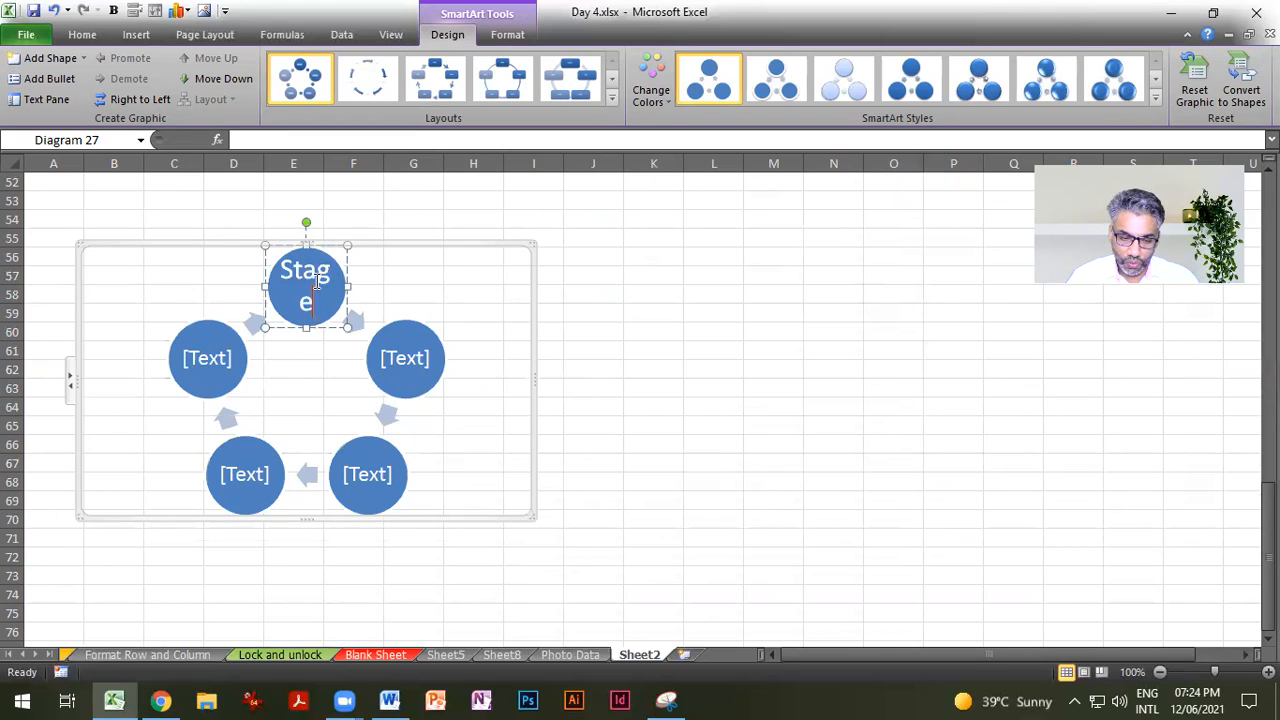
type(" 1")
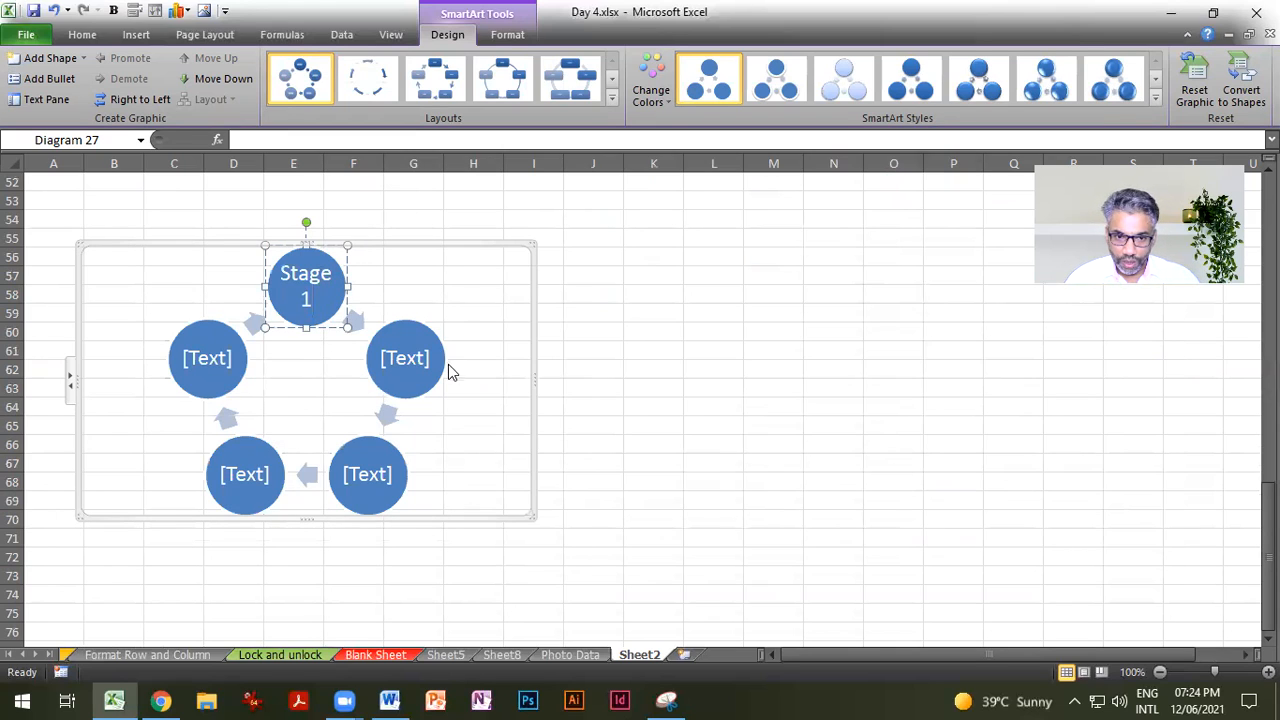
left_click(408, 357)
double_click(307, 272)
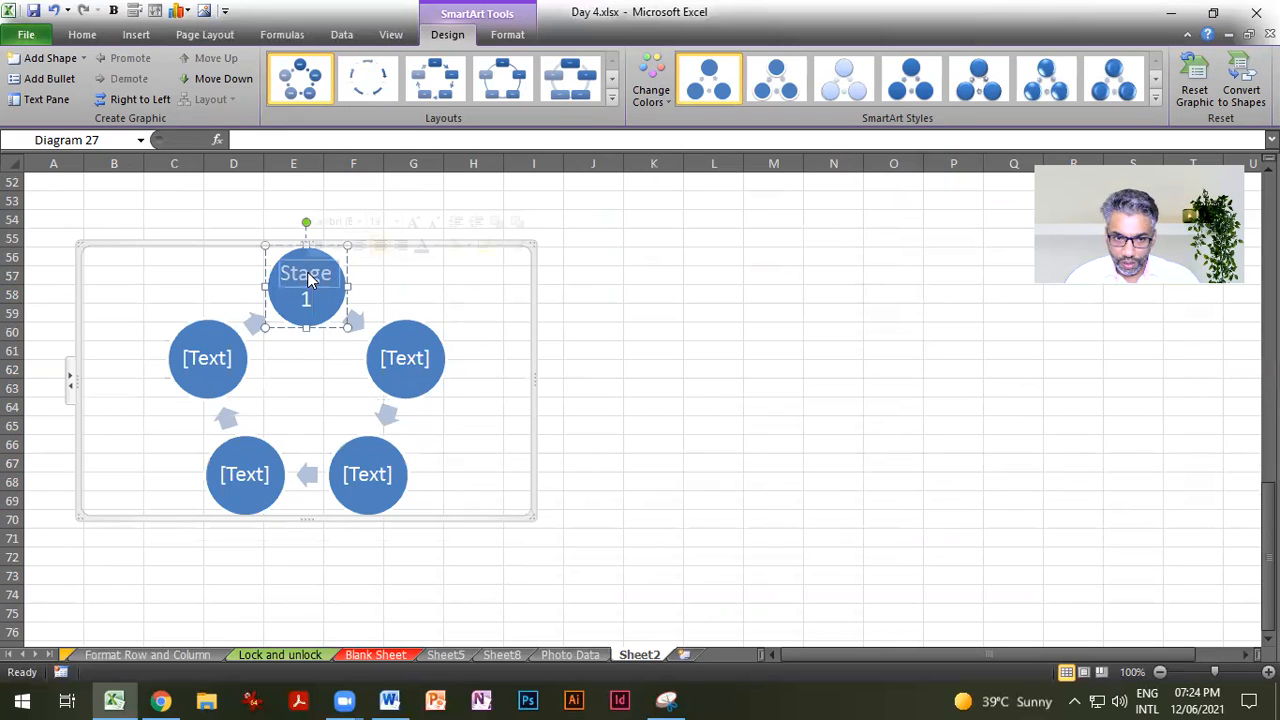
left_click(408, 357)
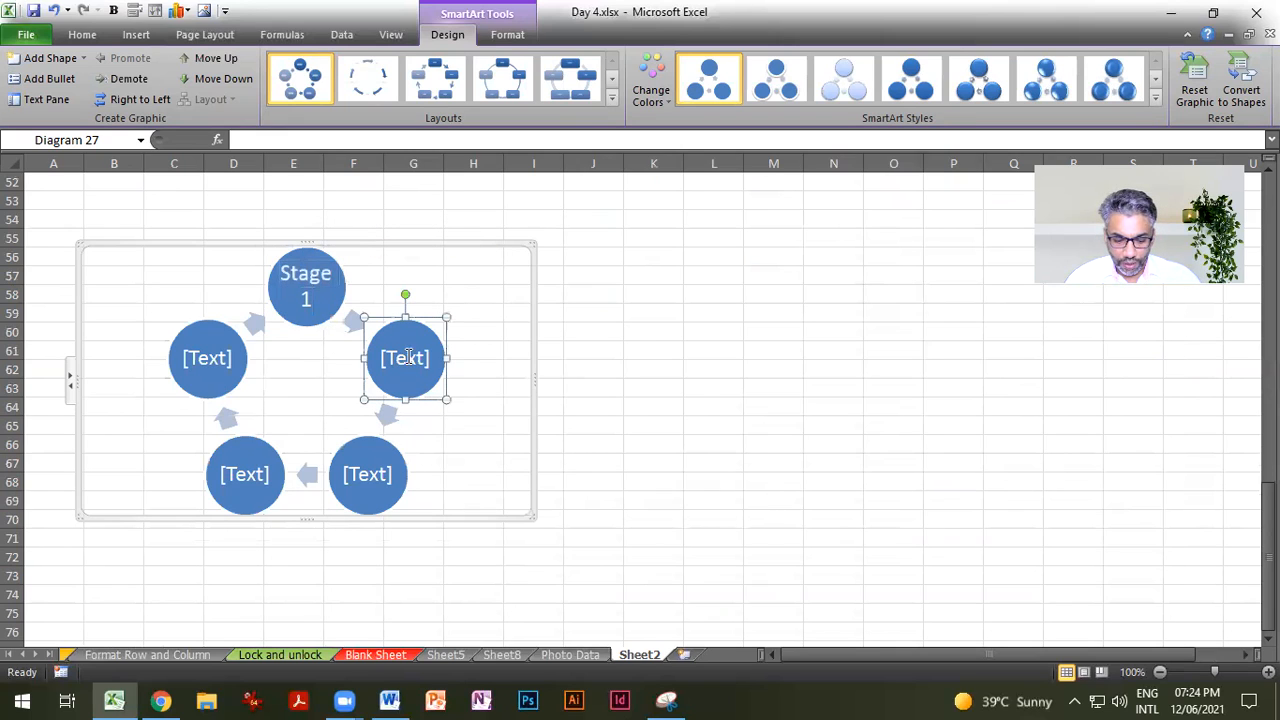
key("ctrl+v")
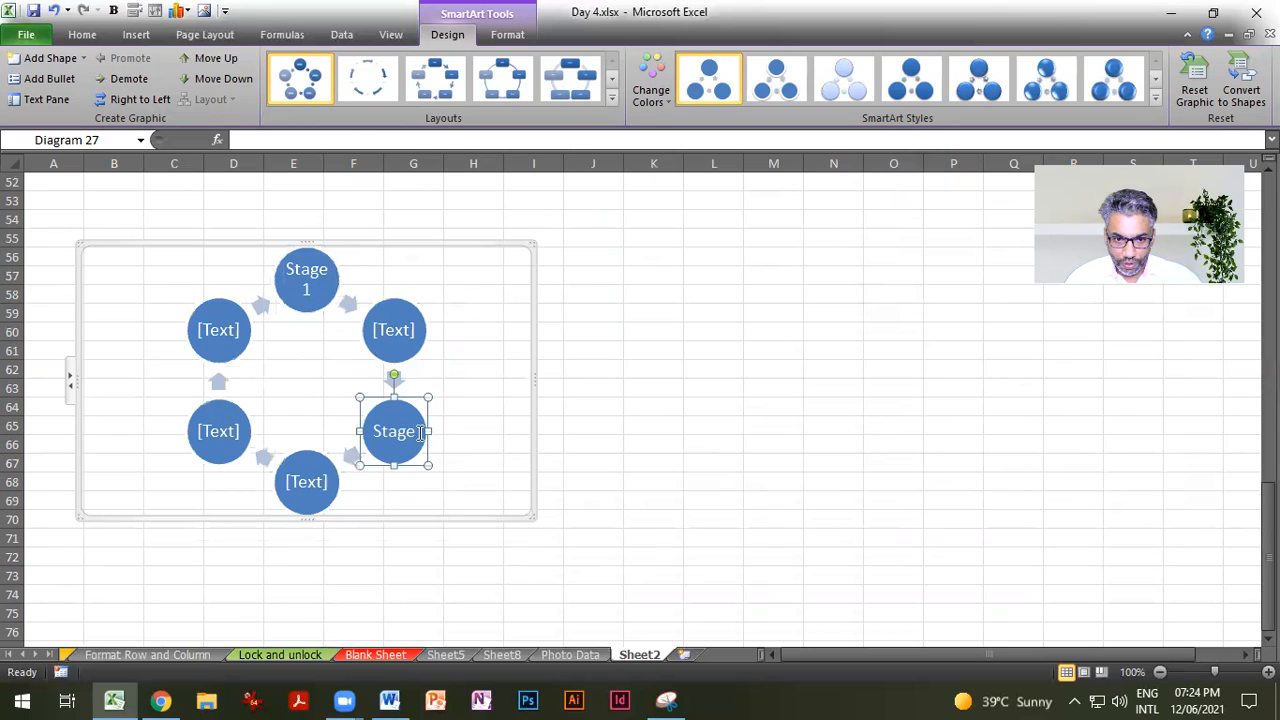
type("3")
Step: Label the empty circle between Stage 1 and Stage 3 "Stage 2"
left_click(398, 333)
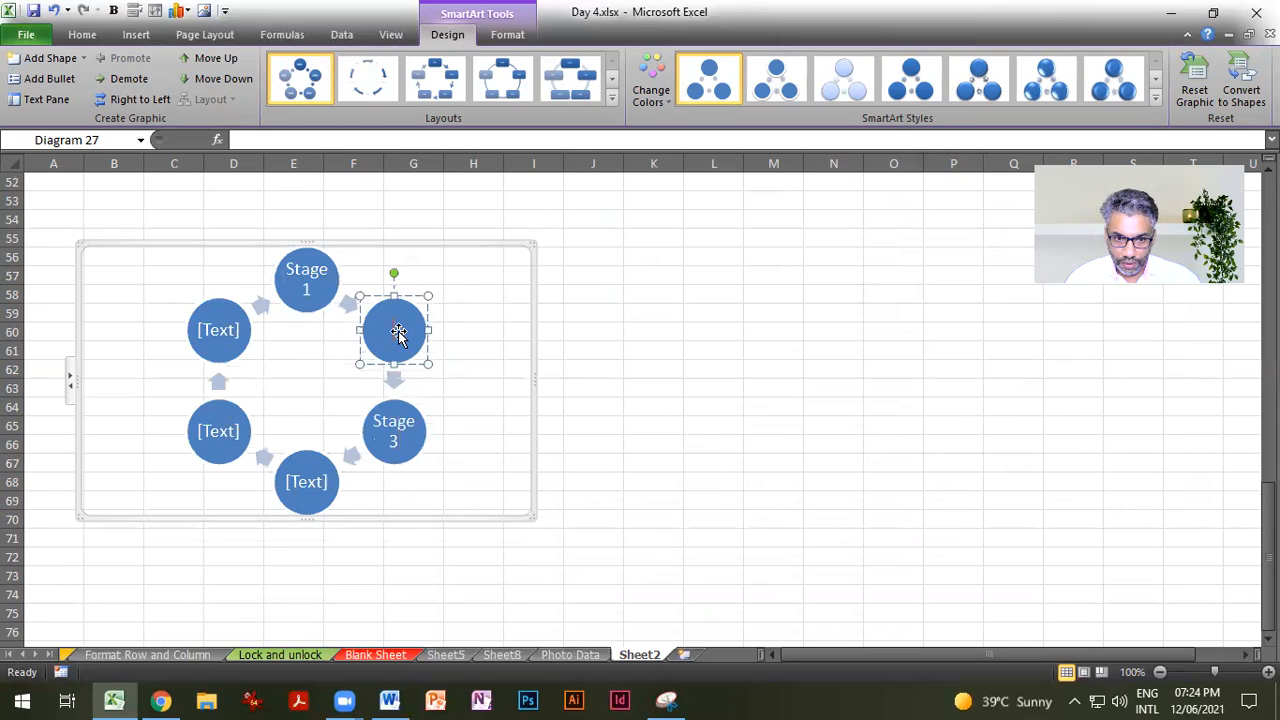
type("Stage")
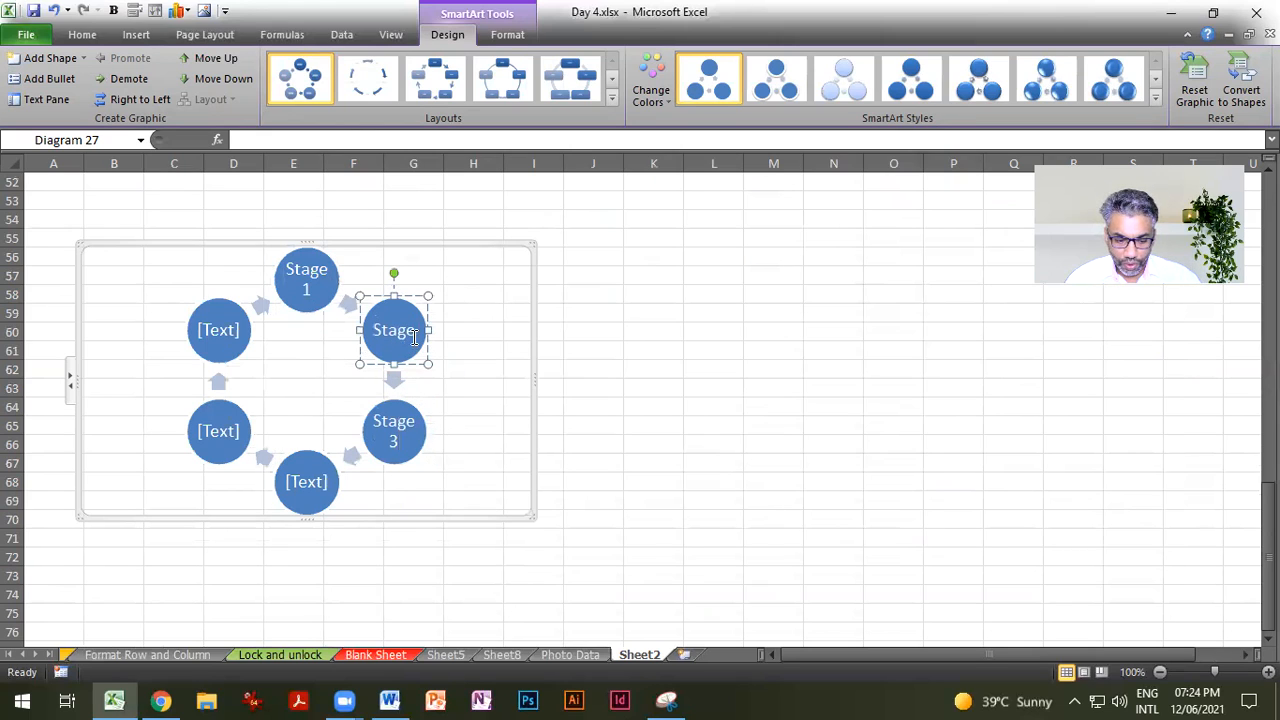
type(" 2")
Step: Label the three remaining circles clockwise "Stage 4", "Stage 5" and "Stage 6"
left_click(309, 488)
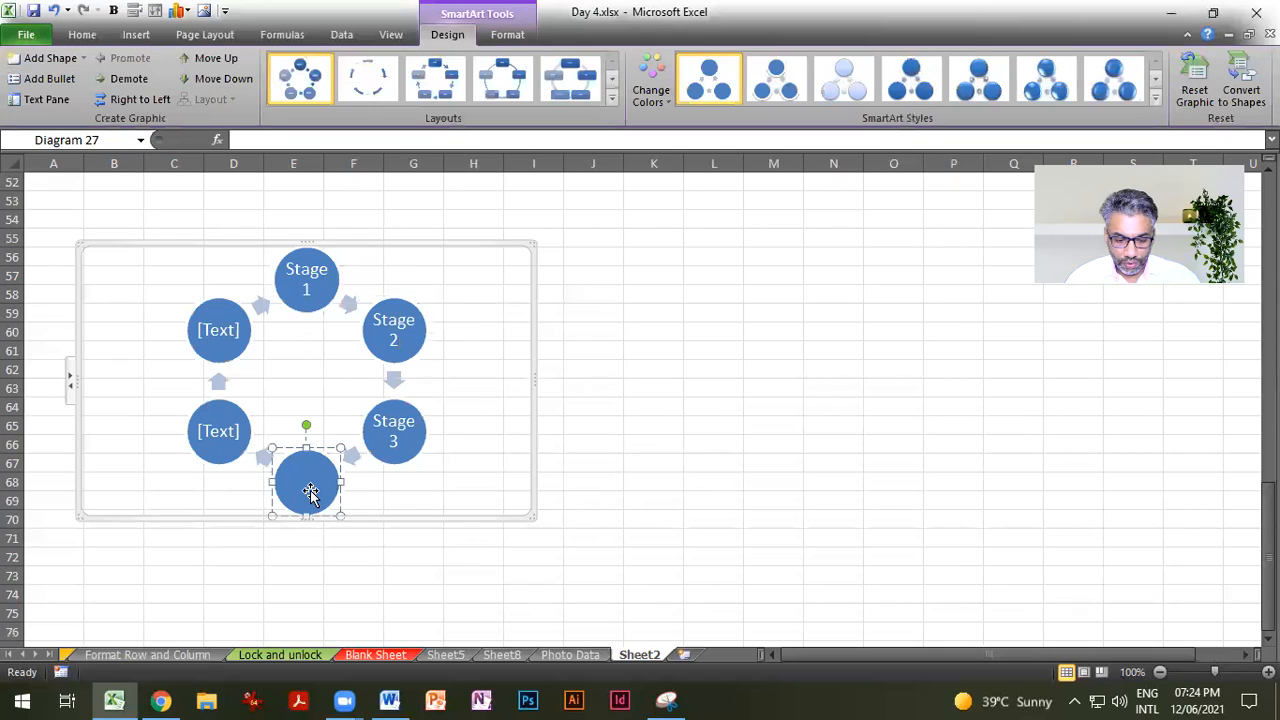
type("Stage 4")
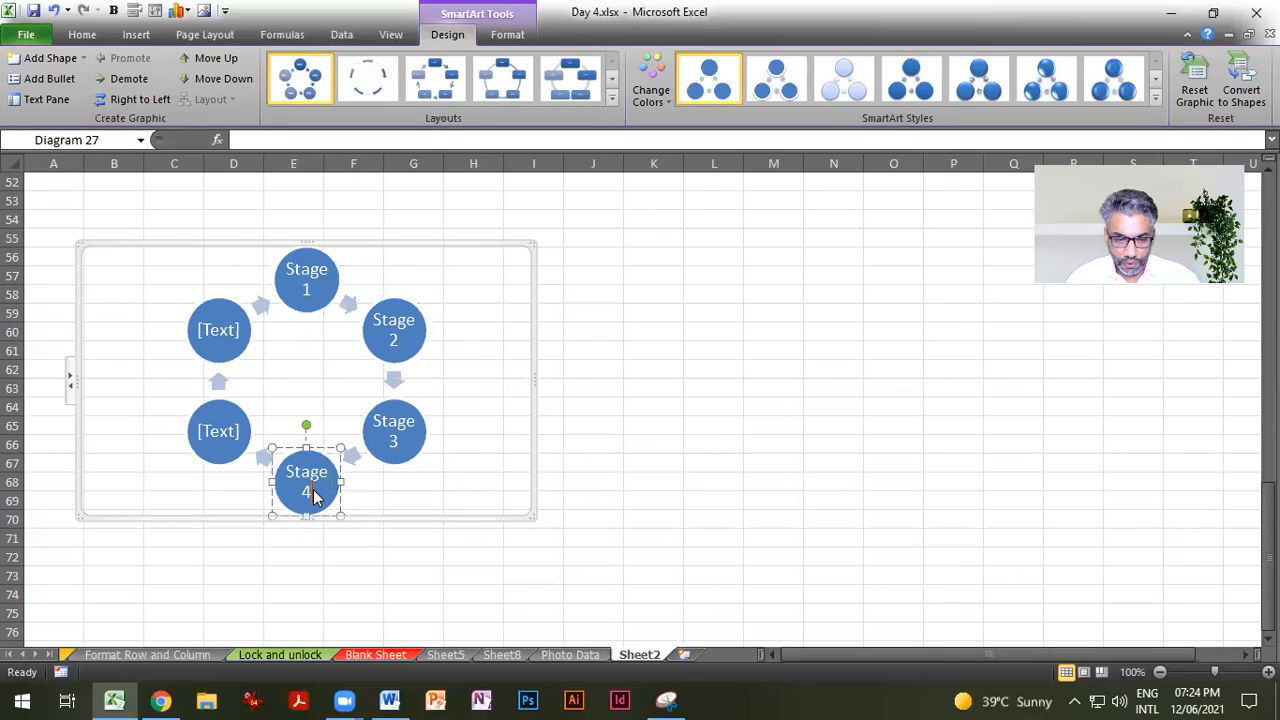
left_click(220, 433)
type("Stage")
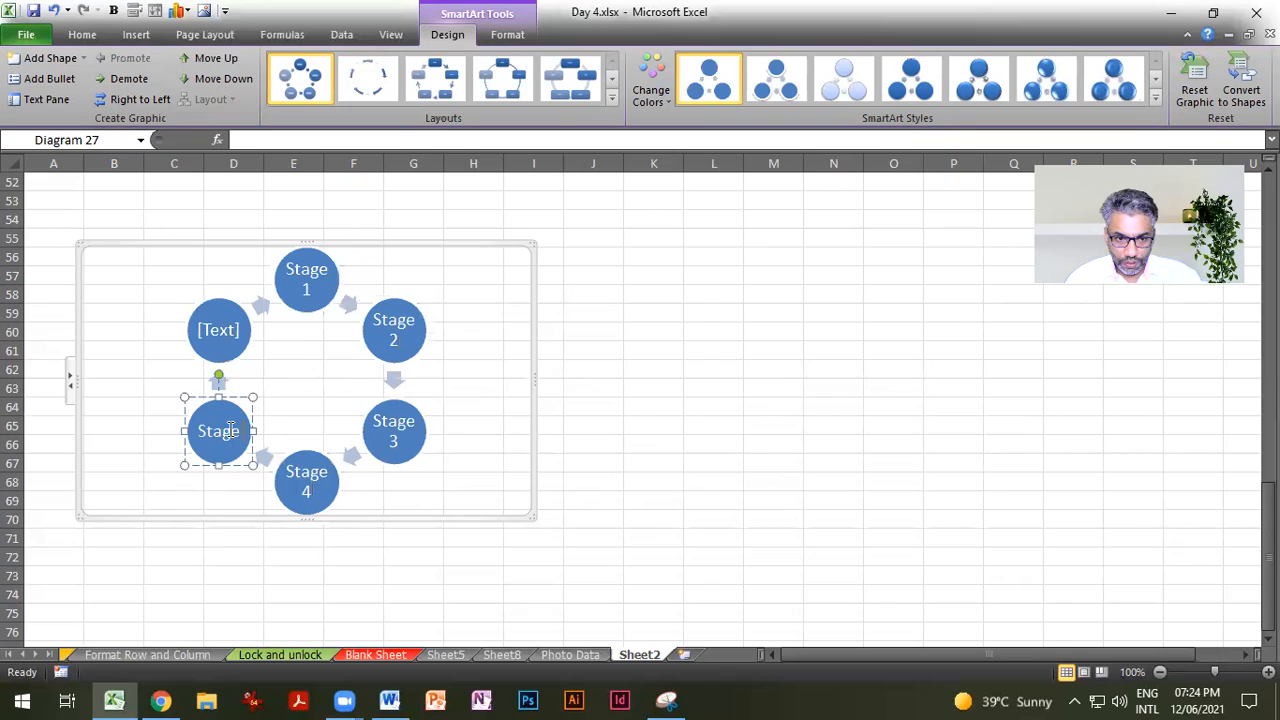
type(" 5")
left_click(229, 340)
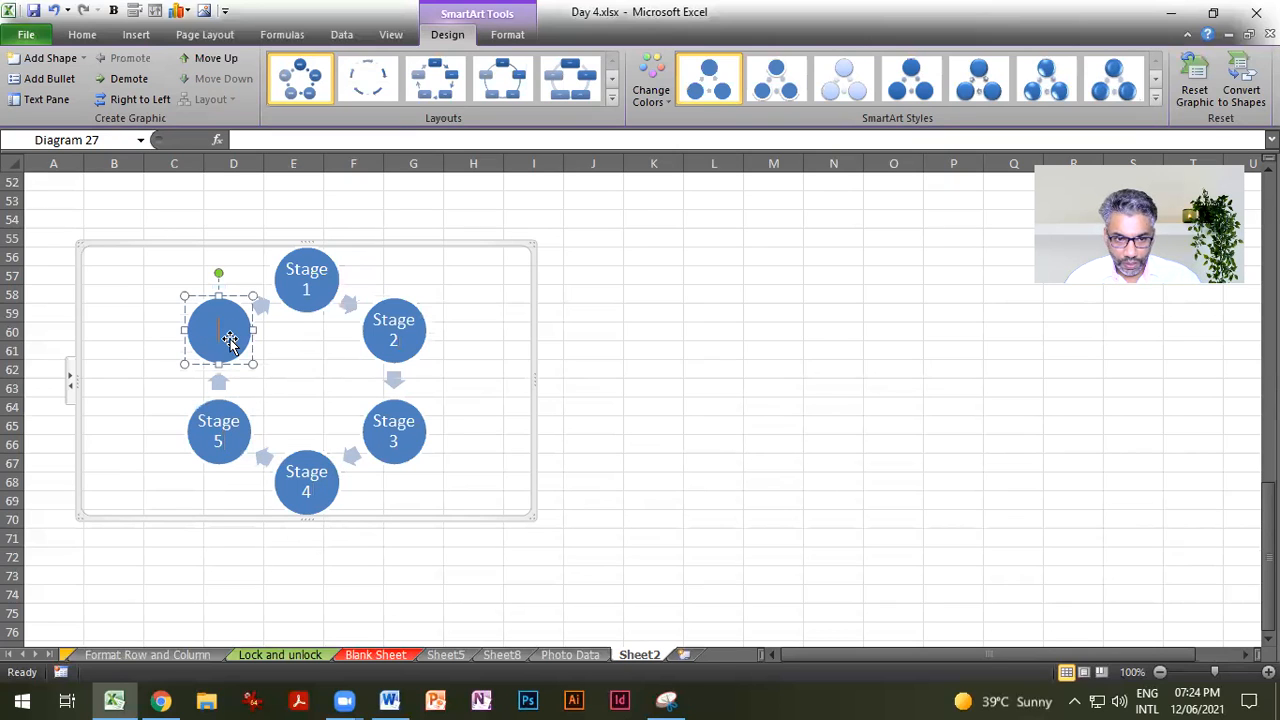
type("Stage 6")
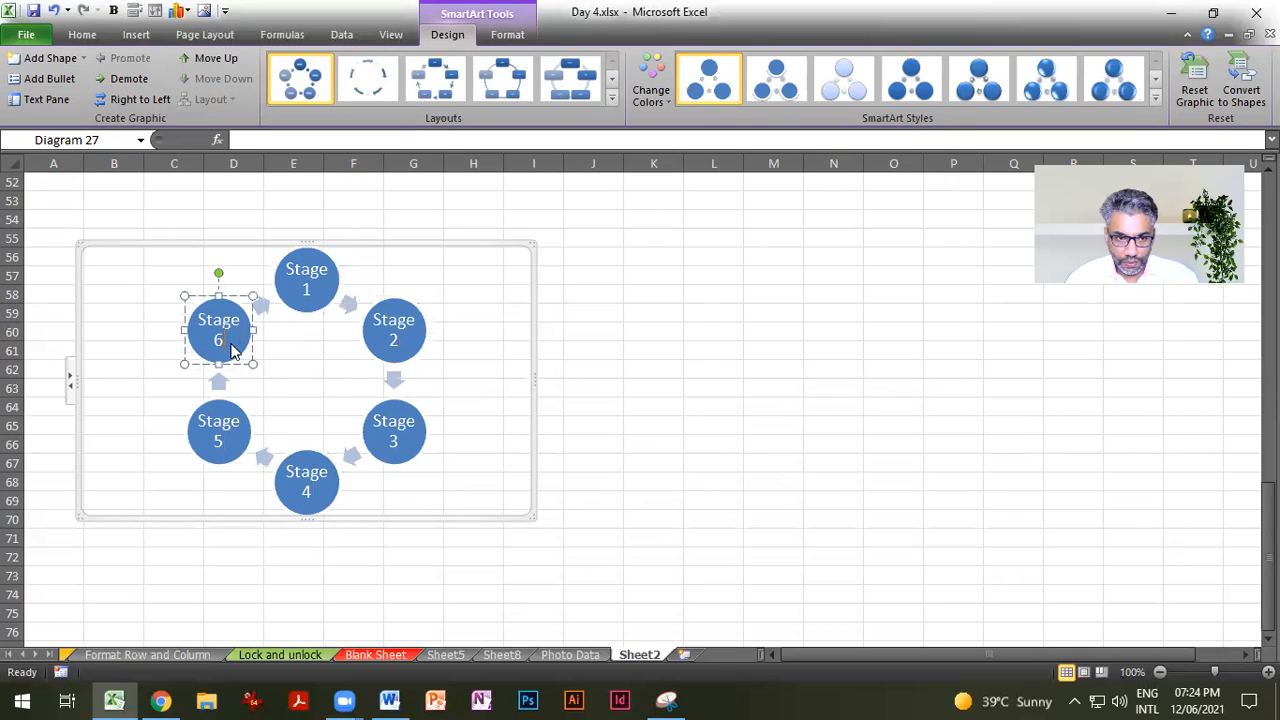
left_click(608, 410)
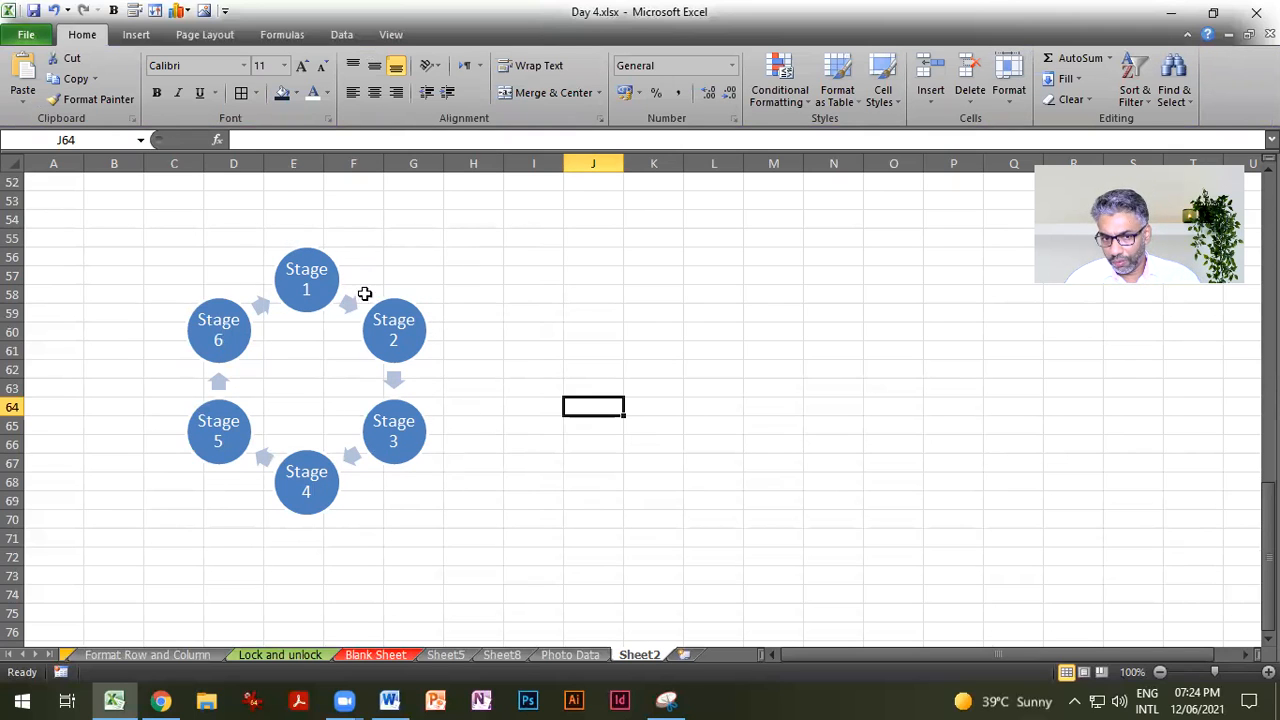
Step: Recolor the cycle diagram with the last Colorful variant, running from blue through green to orange
left_click(393, 321)
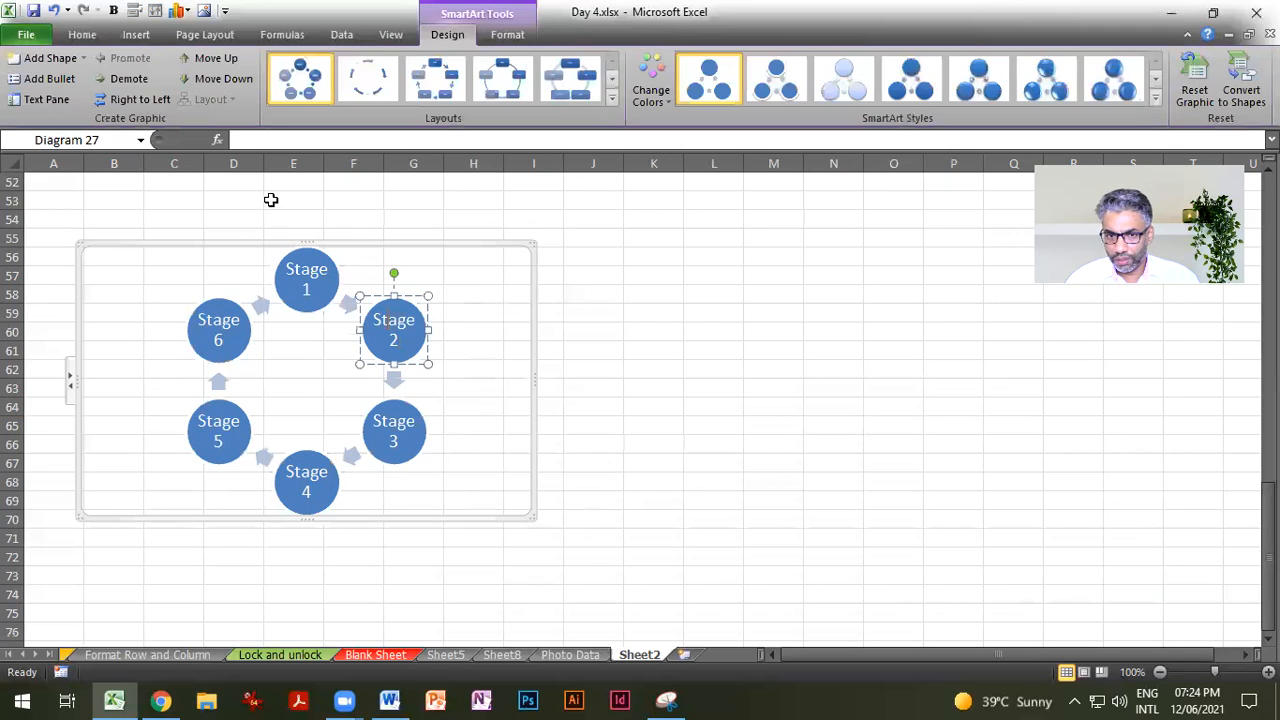
left_click(651, 82)
left_click(934, 233)
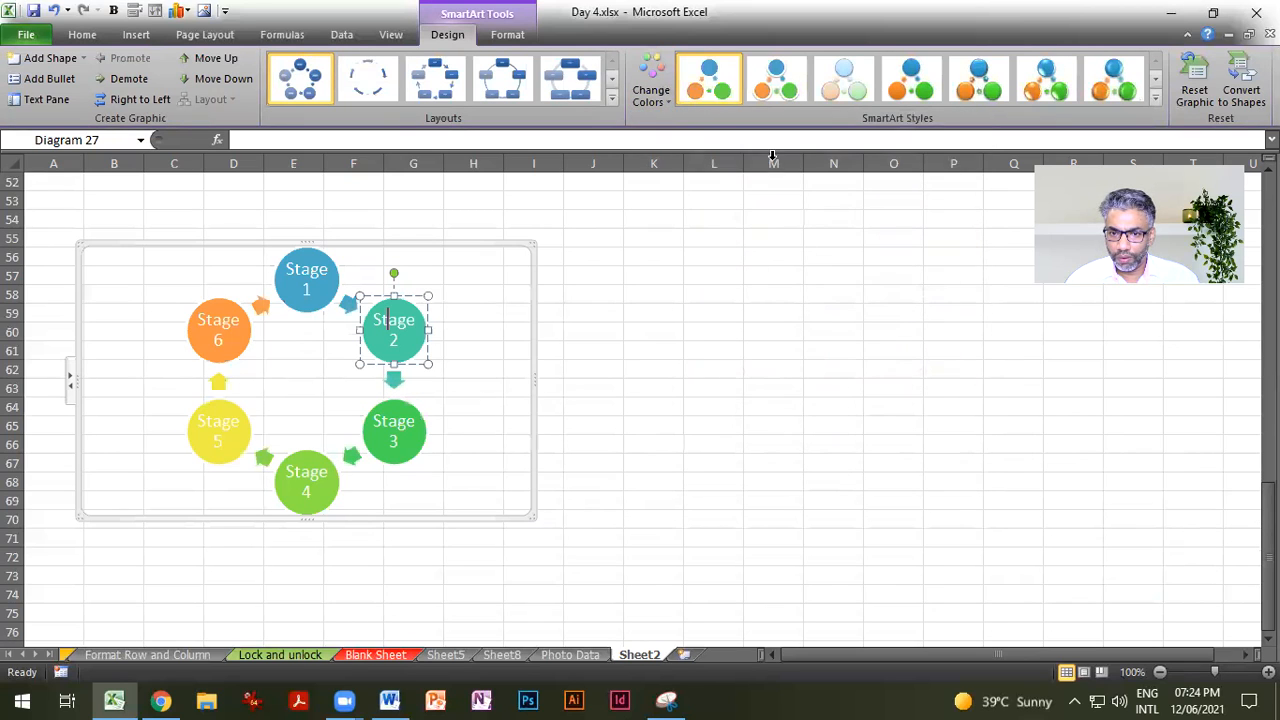
Step: Recolor the cycle diagram with the second Colorful variant, running from red through brown to green
left_click(660, 95)
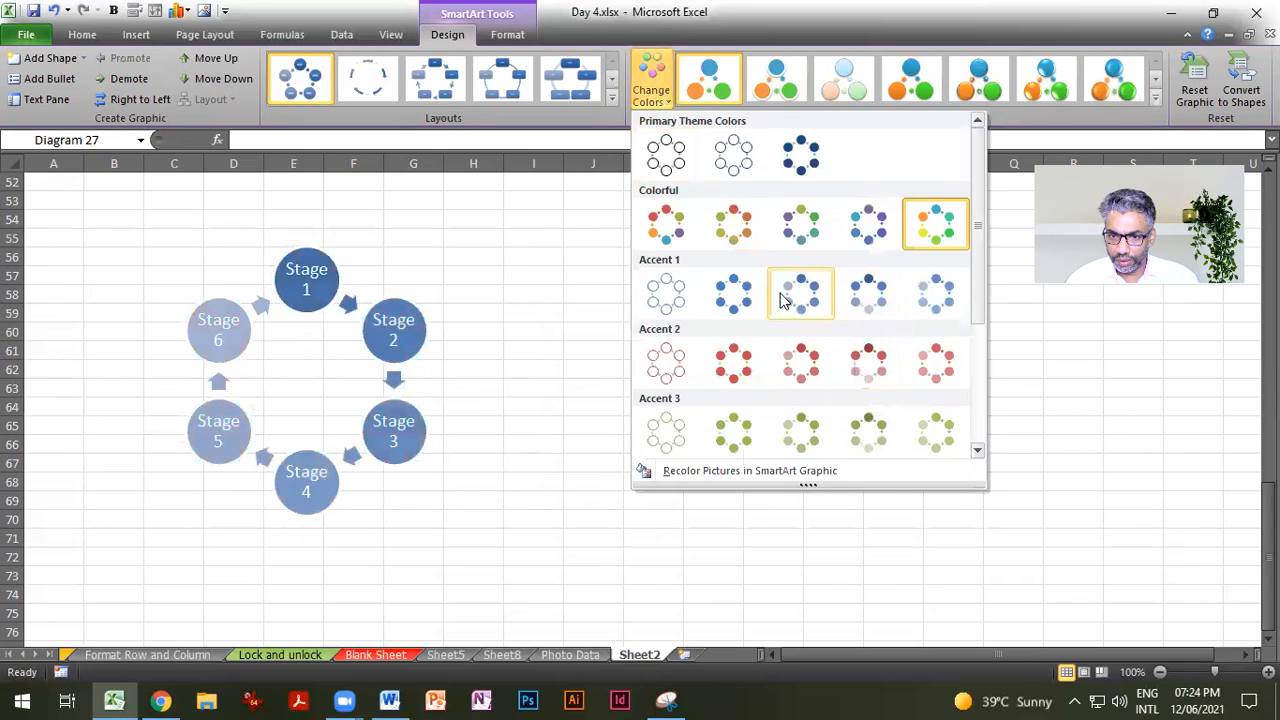
left_click(733, 224)
left_click(713, 481)
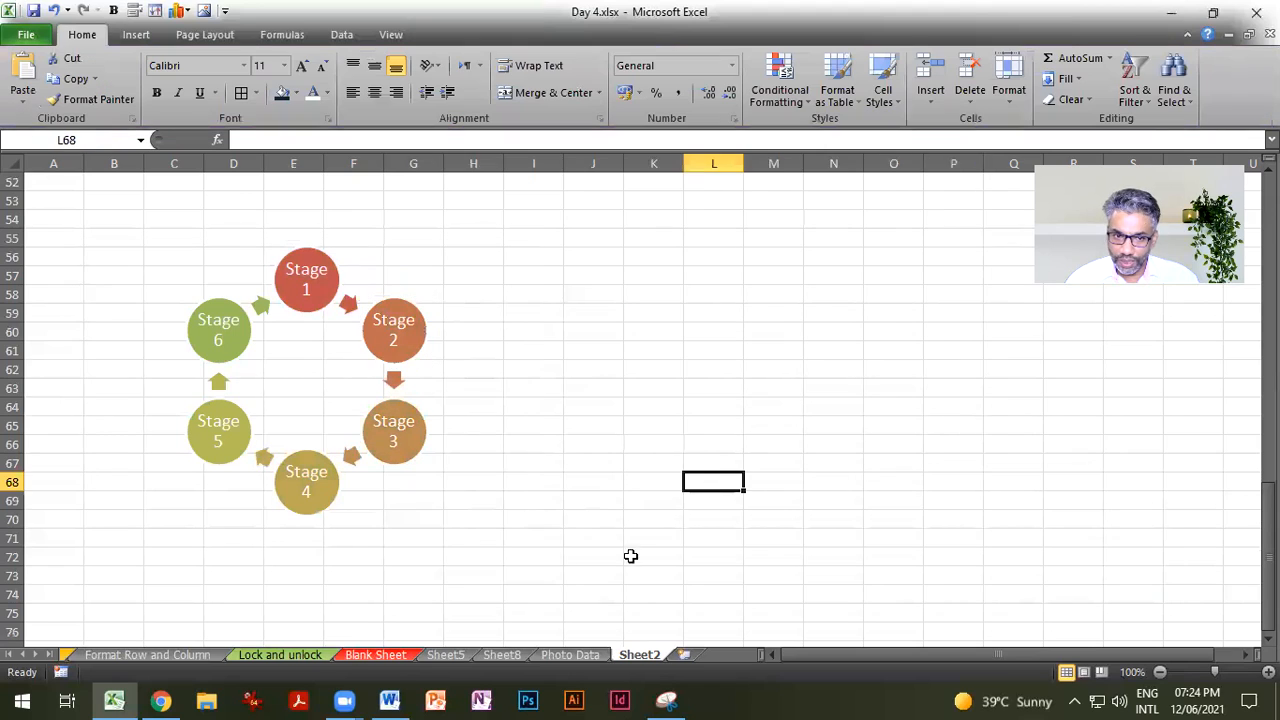
Step: Fill the Stage 6 circle with standard red and make its text bold
left_click(242, 343)
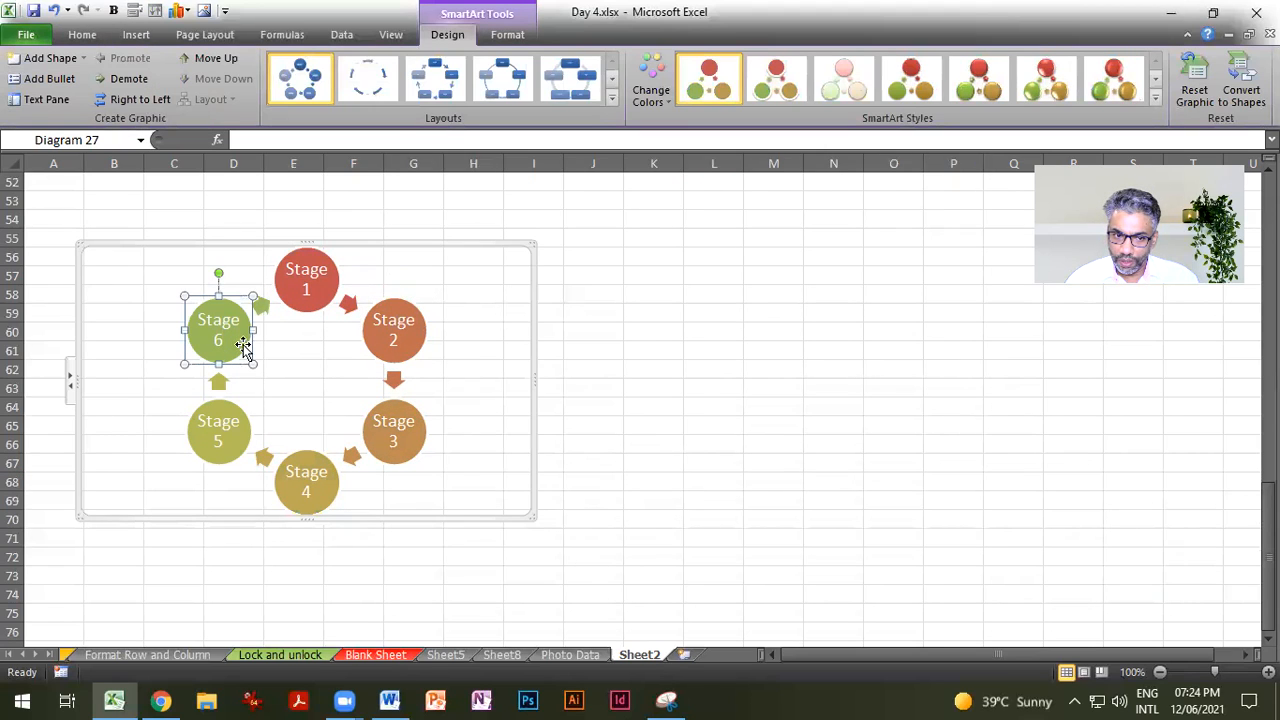
left_click(507, 34)
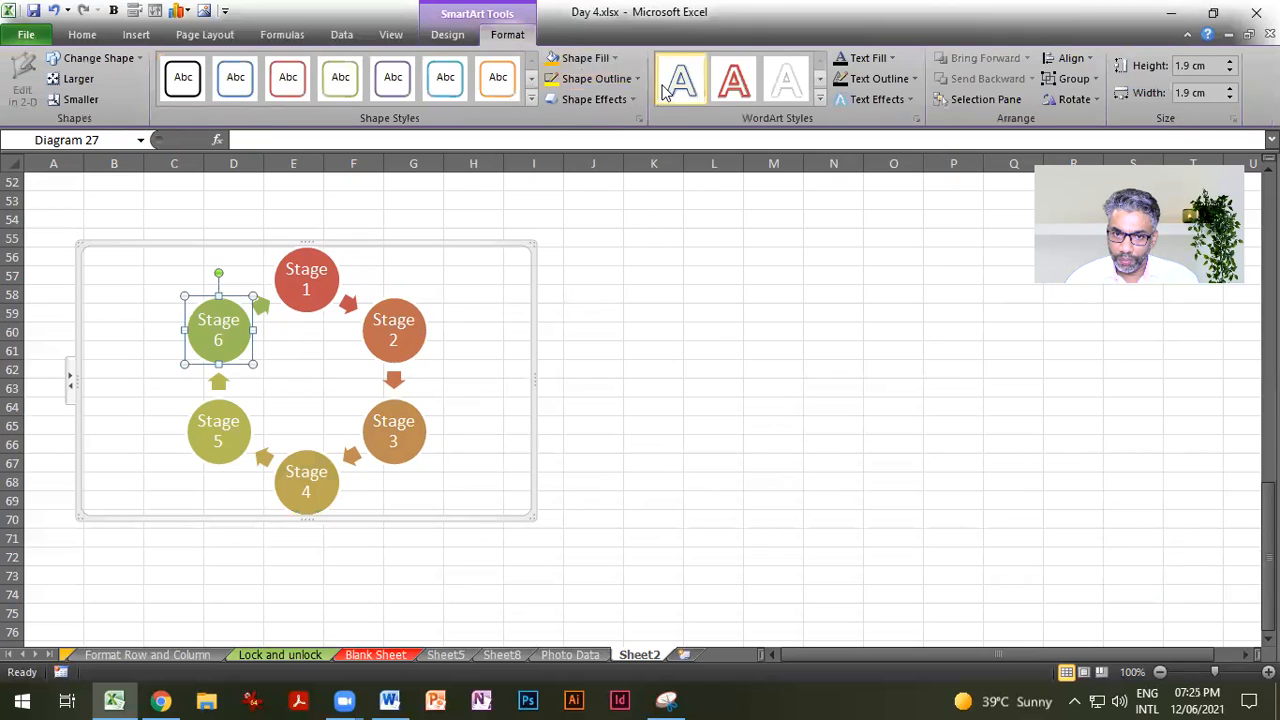
left_click(615, 60)
left_click(567, 218)
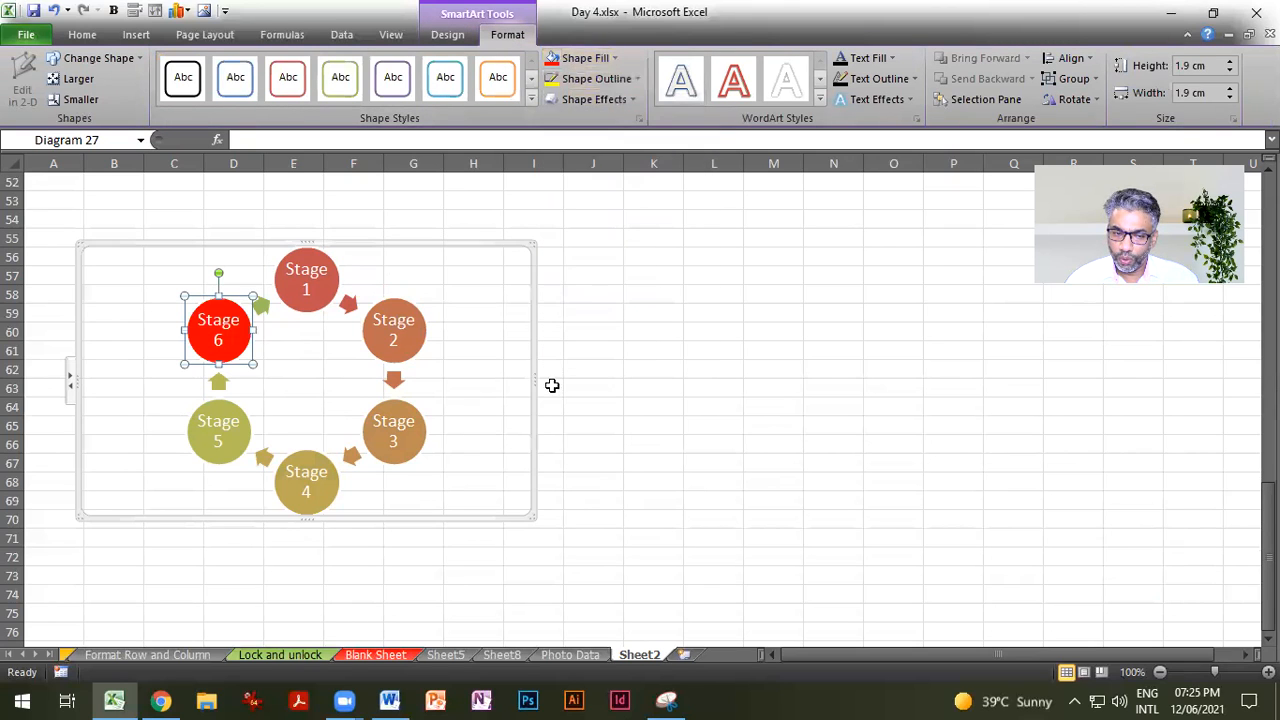
left_click(81, 36)
left_click(156, 93)
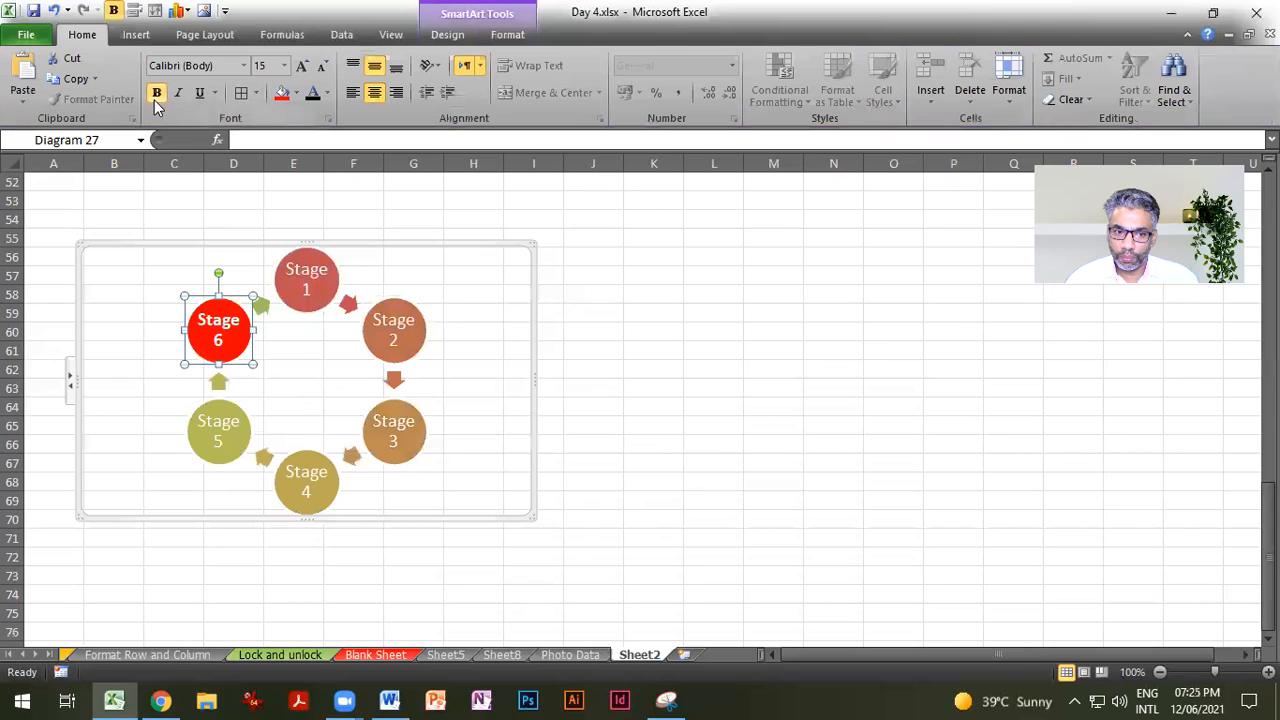
left_click(711, 391)
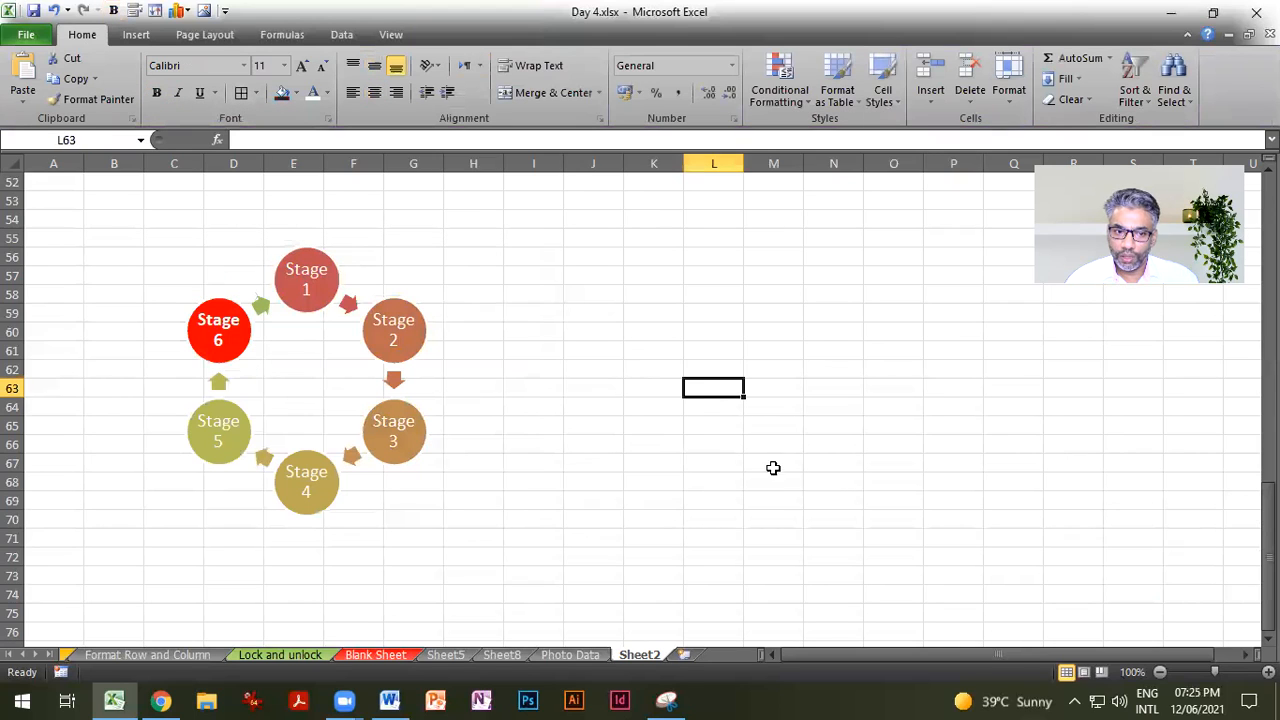
Step: Replace the text in the red Stage 6 circle with "ACCA"
double_click(218, 322)
left_click_drag(222, 341, 197, 313)
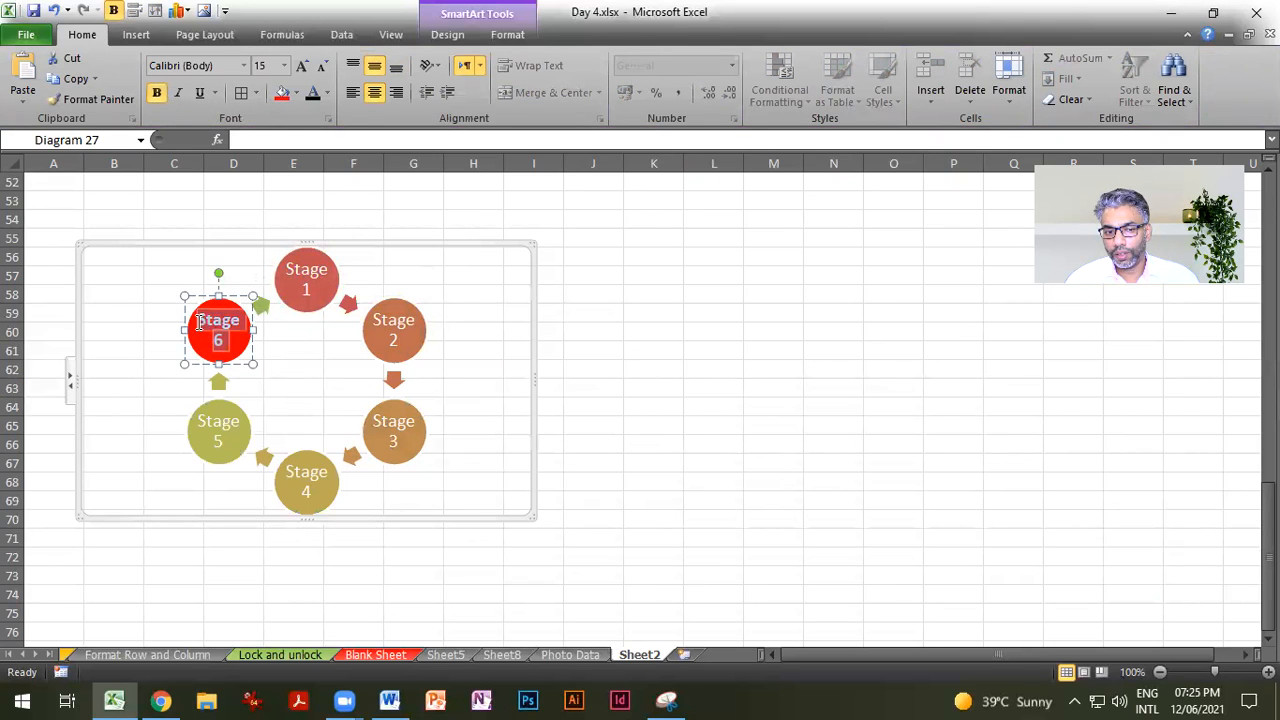
type("ACCA")
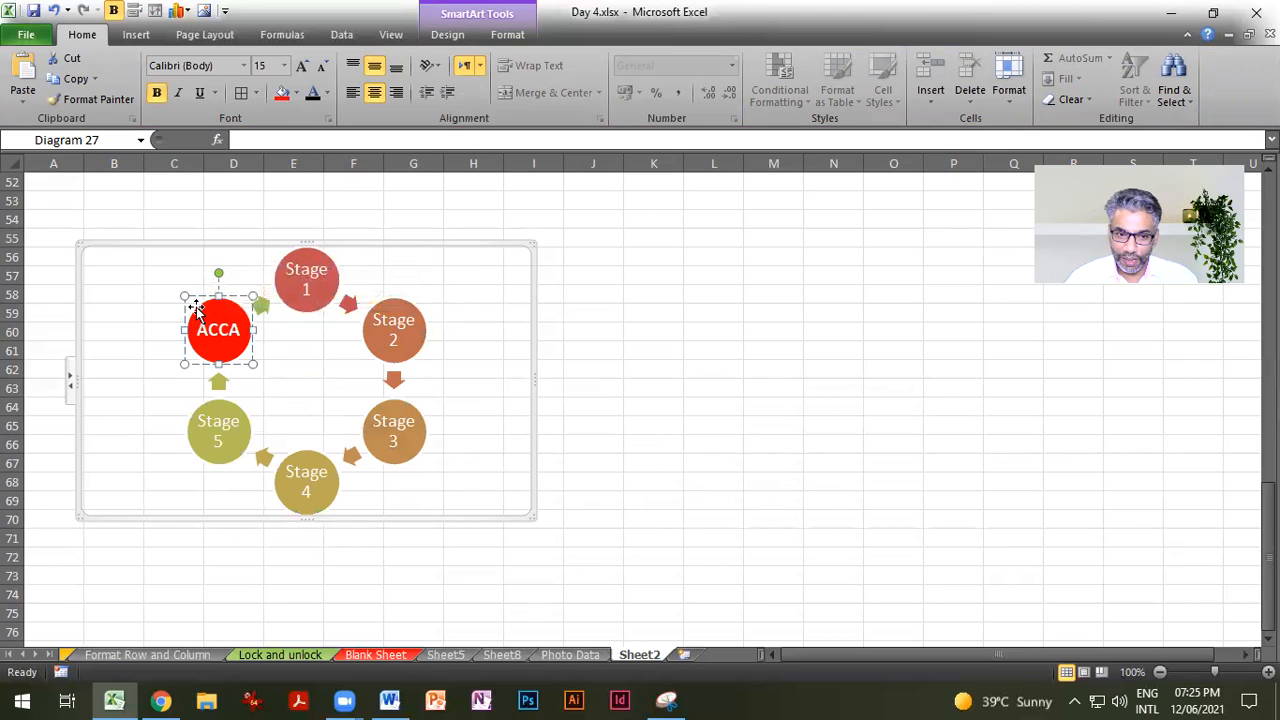
left_click(590, 402)
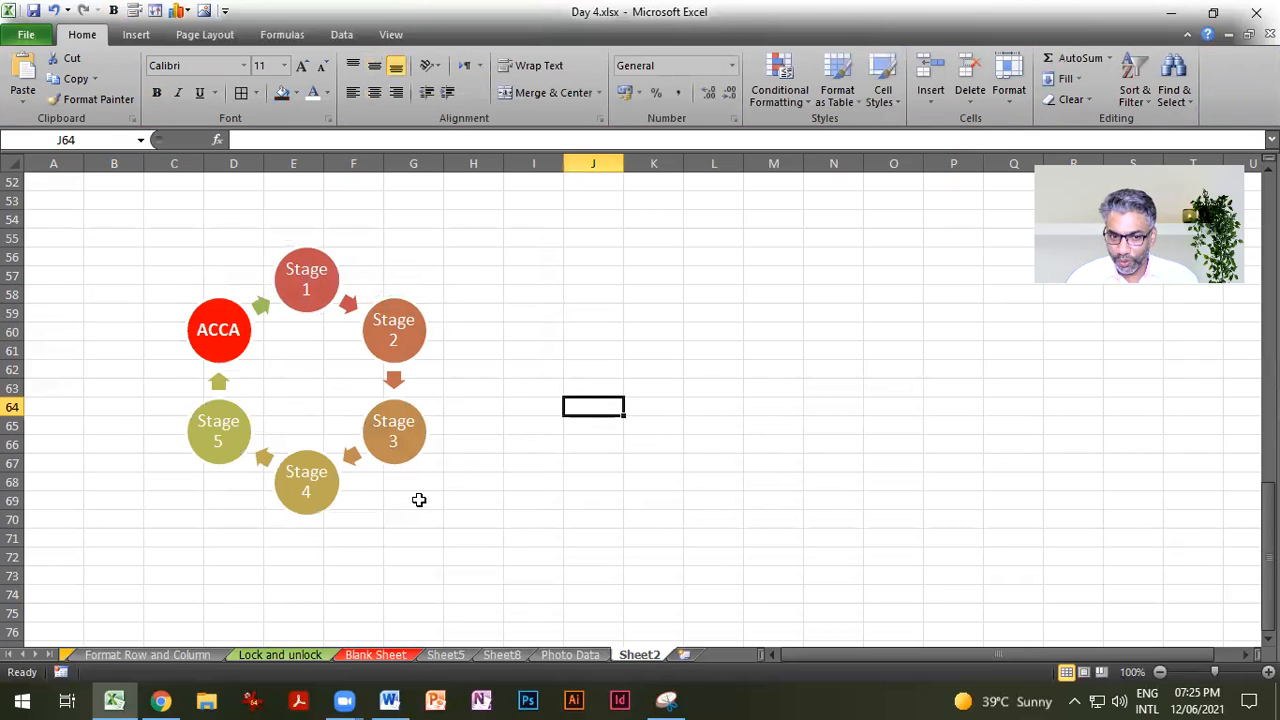
left_click(313, 278)
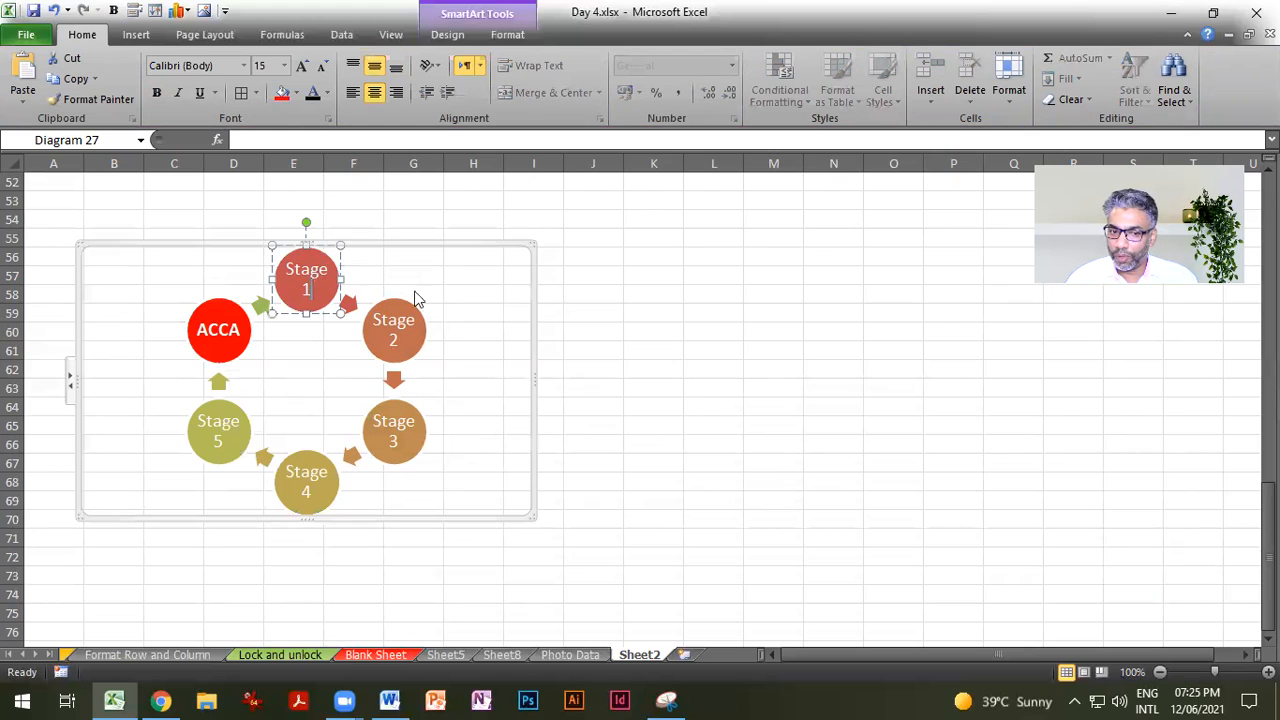
left_click(648, 350)
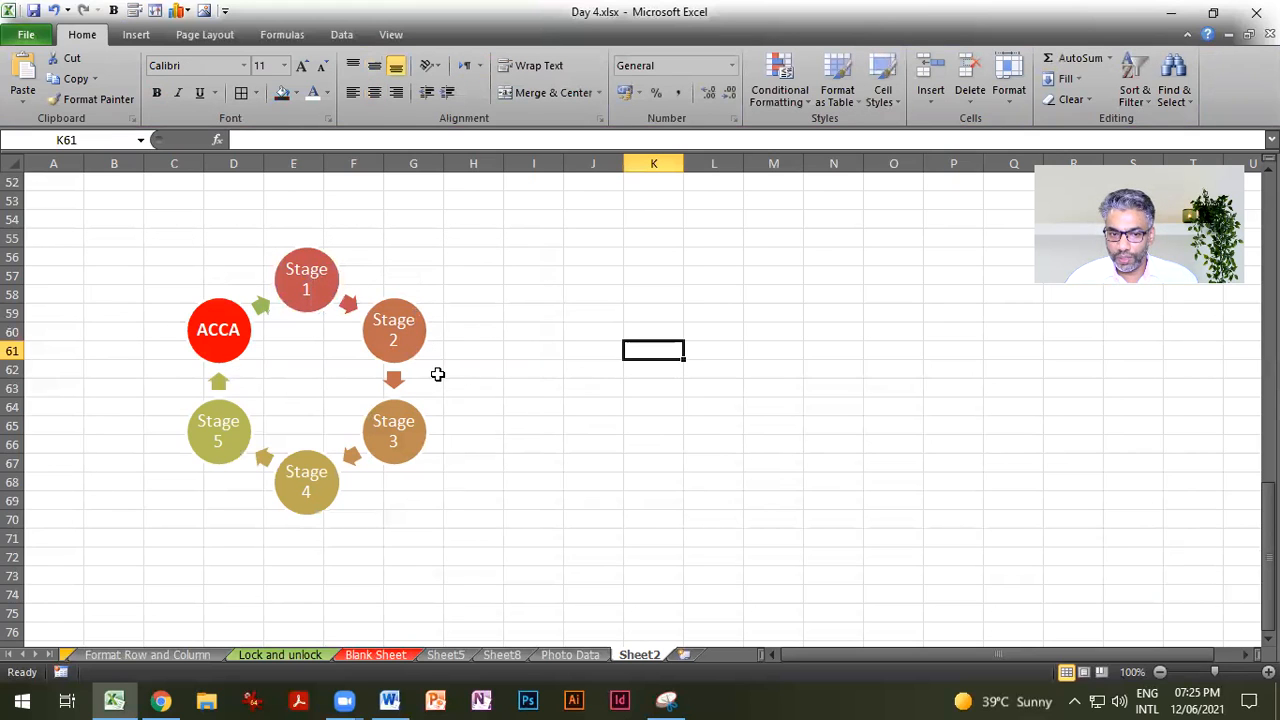
Step: Examine the SmartArt layouts offered in the graphic gallery, from the lists through the process types
left_click(136, 34)
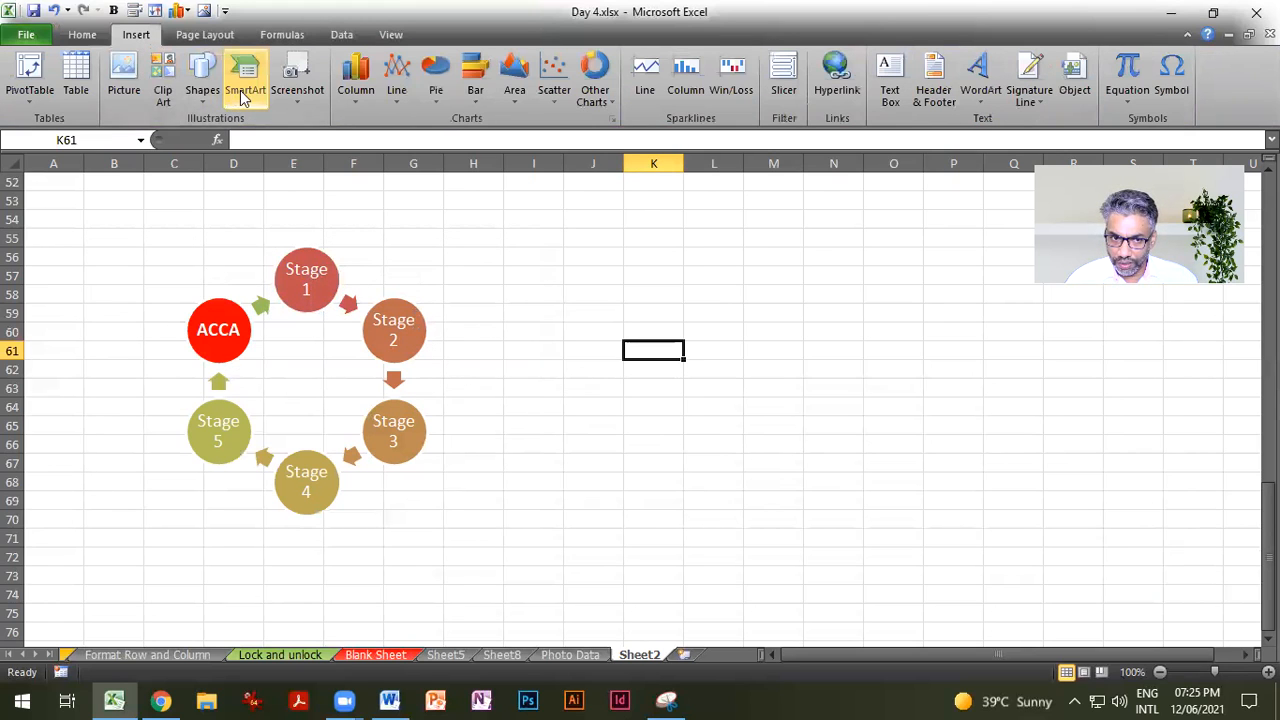
left_click(243, 92)
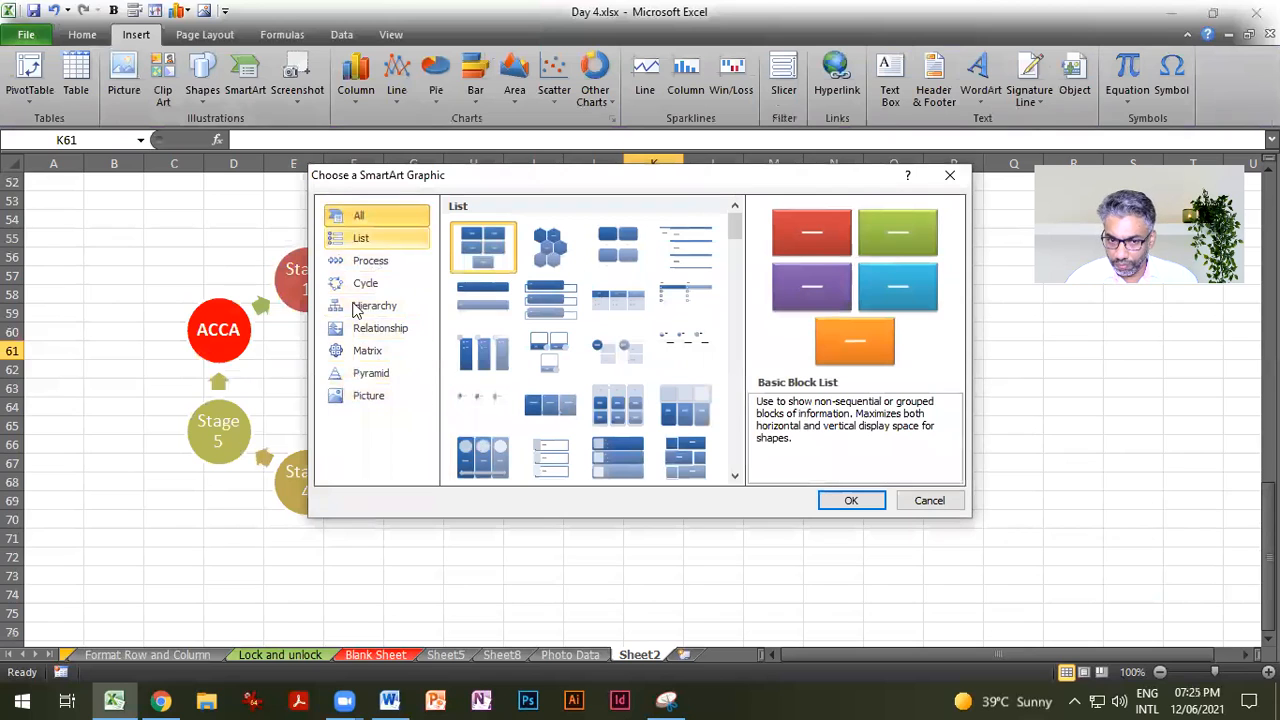
scroll(622, 408, "down", 8)
scroll(622, 408, "down", 2)
scroll(622, 408, "up", 6)
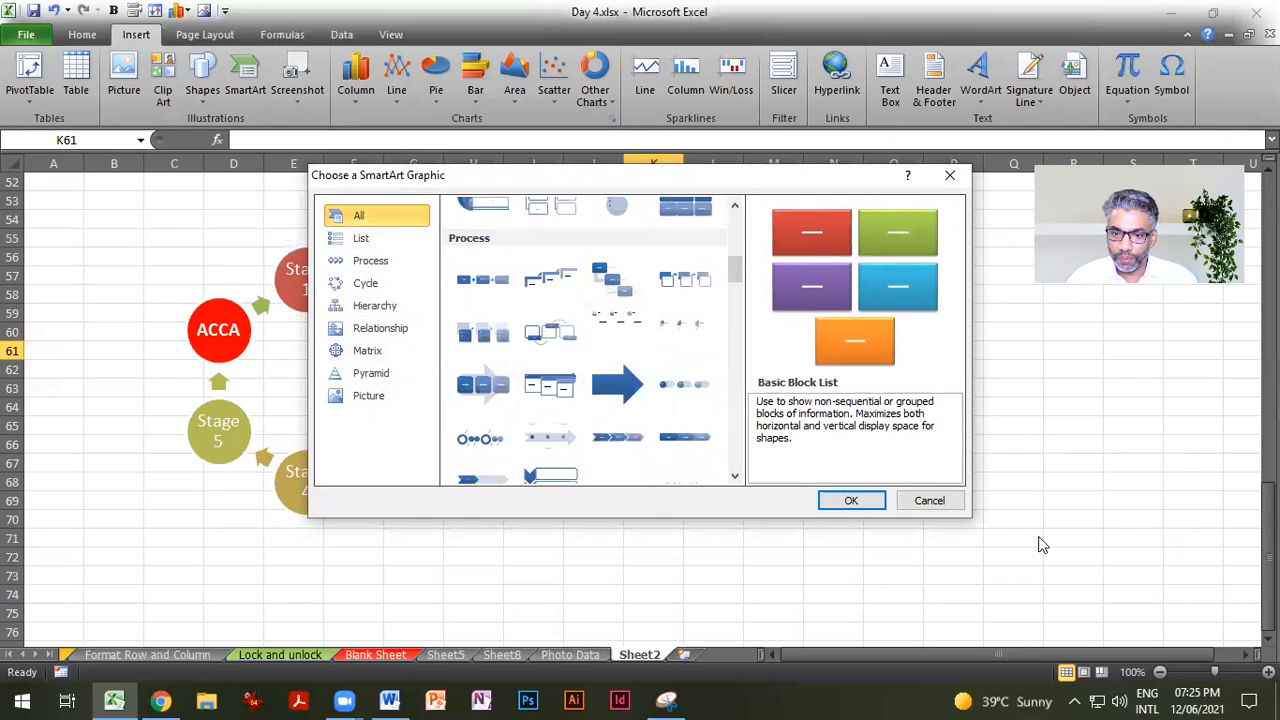
left_click(940, 500)
left_click(722, 500)
left_click(533, 272)
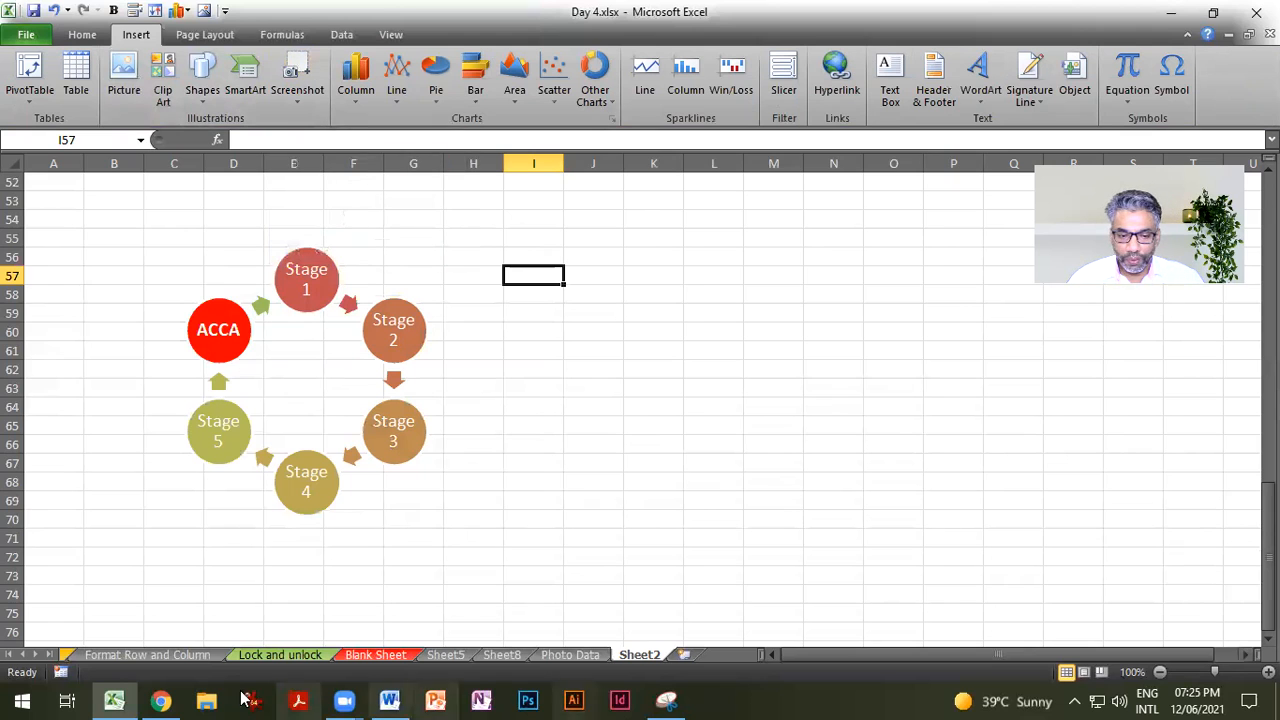
Step: Insert a screen clipping of the hummingbird photo from the Freepik page in Chrome, about 4.9 by 3.4 cm, beside the cycle diagram
left_click(160, 700)
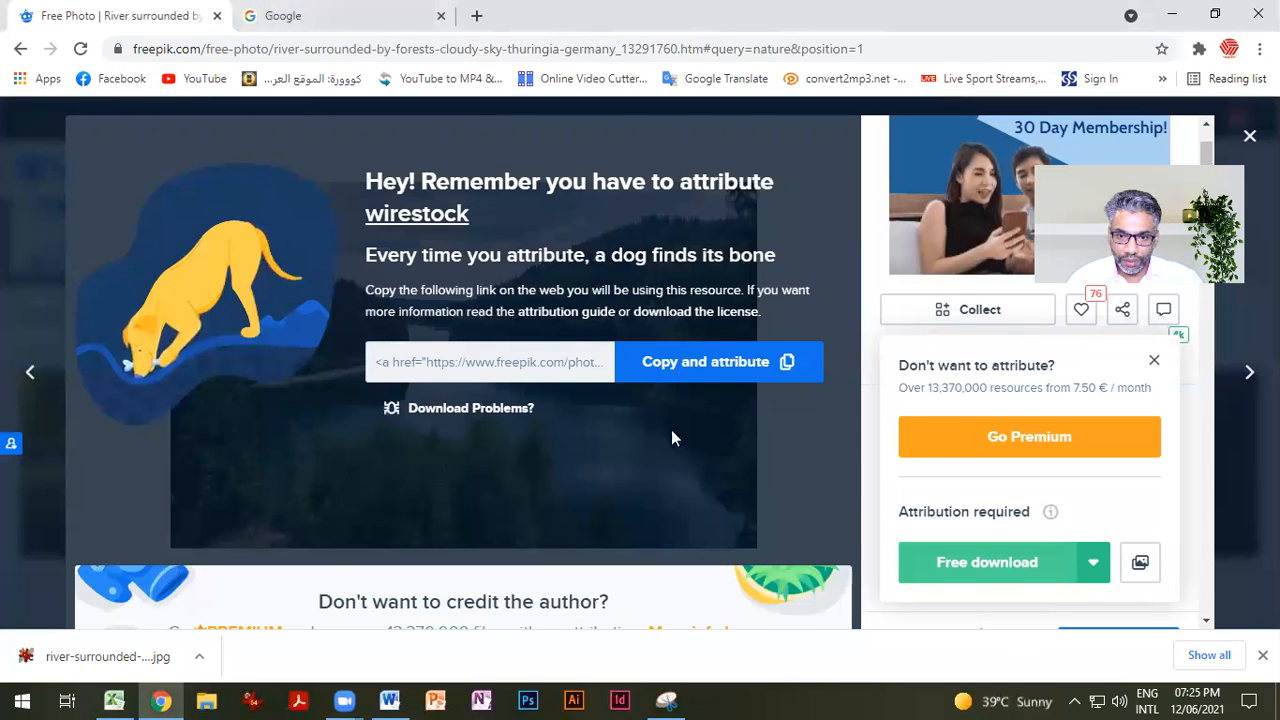
scroll(671, 437, "down", 10)
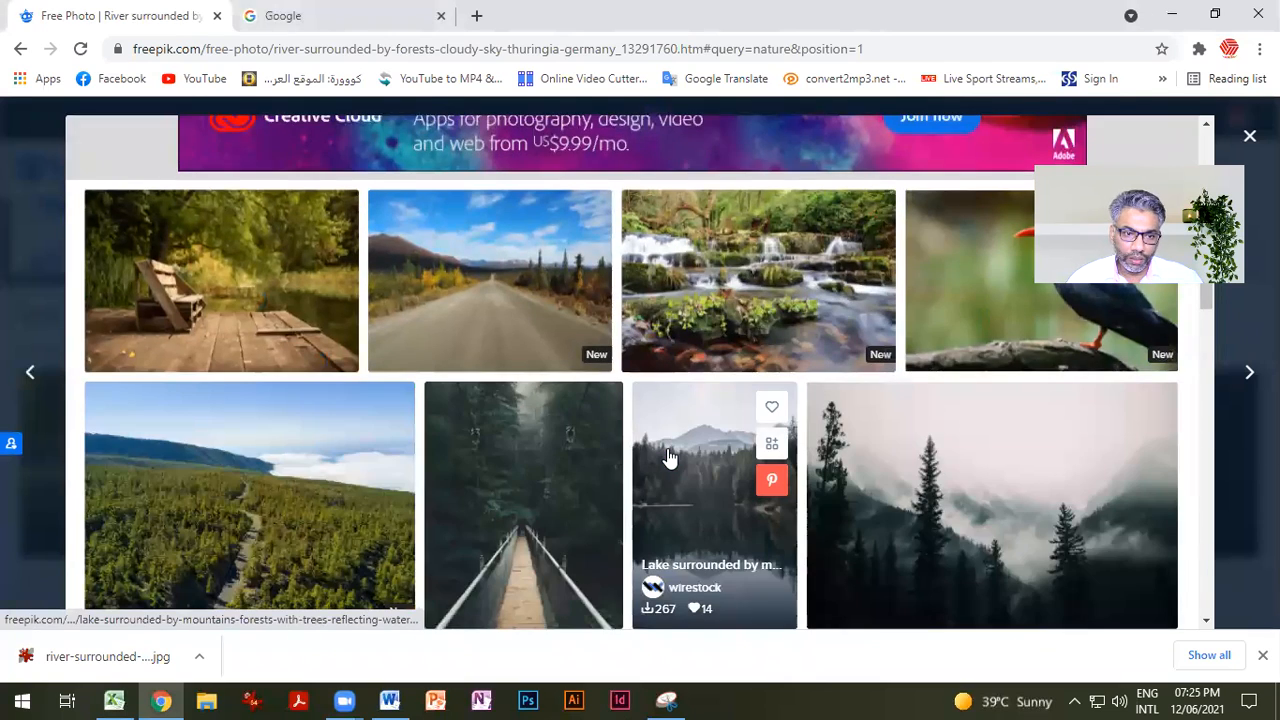
scroll(667, 450, "down", 3)
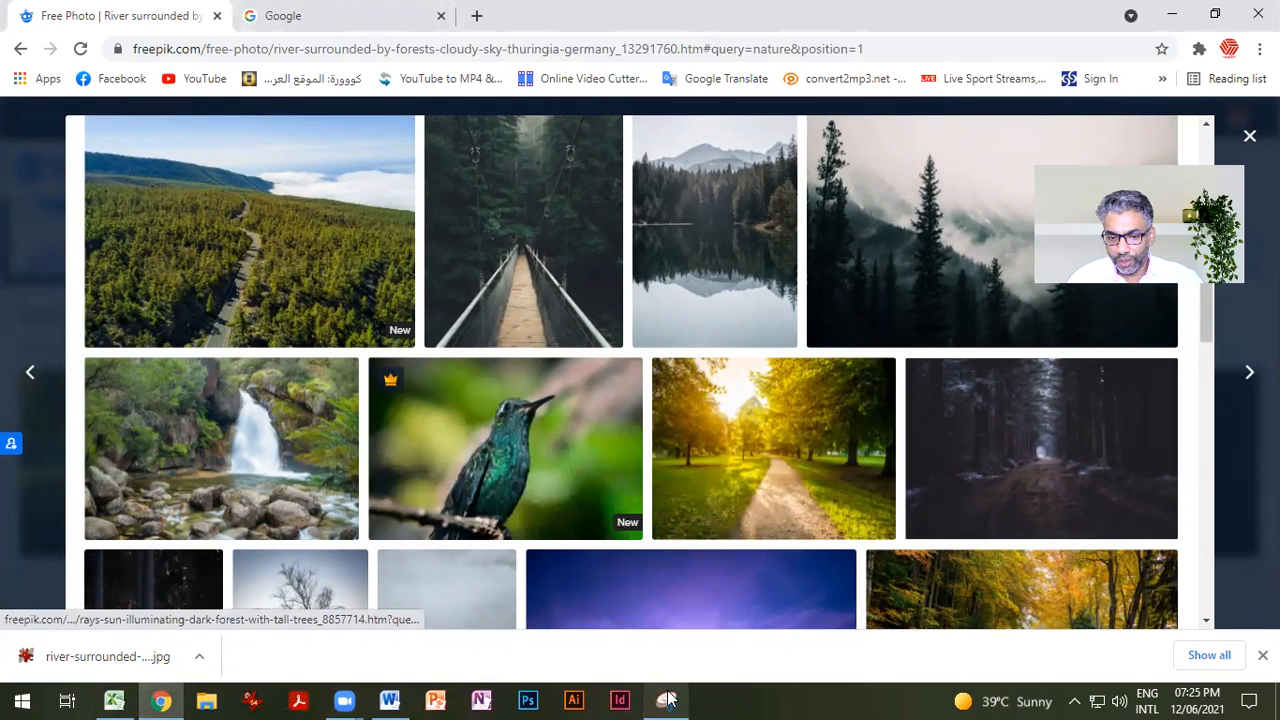
left_click(114, 700)
left_click(296, 76)
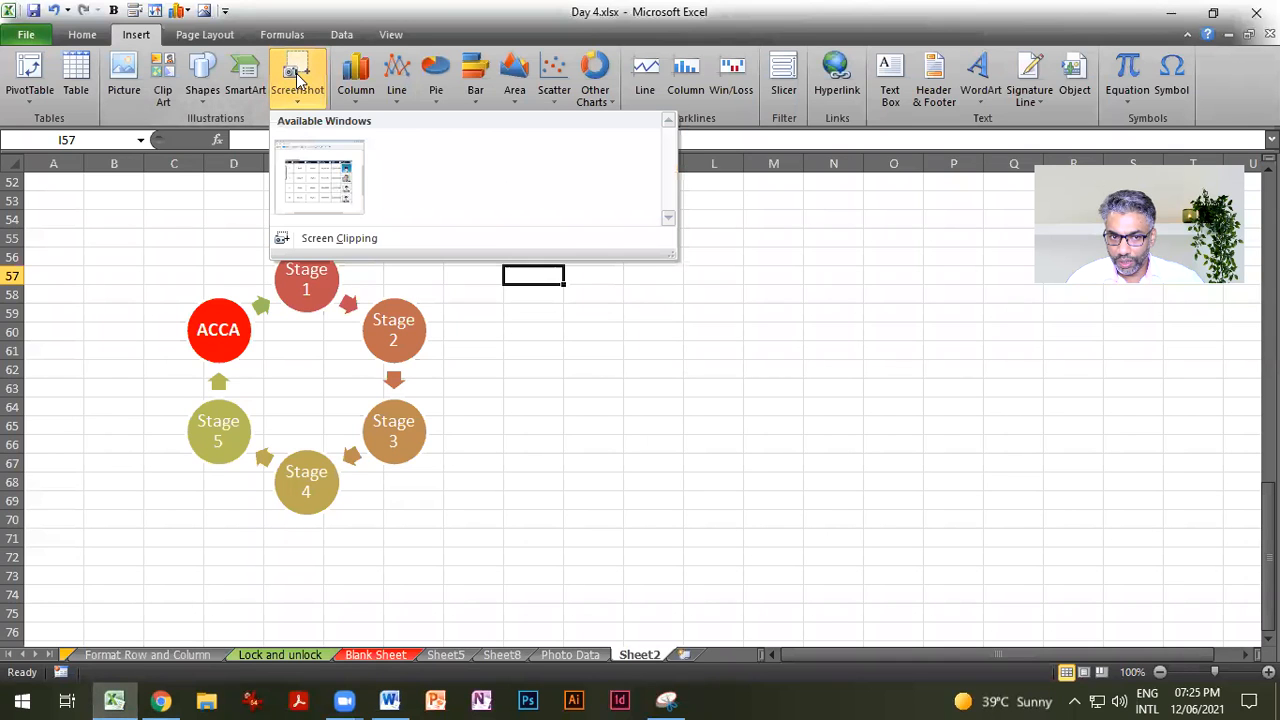
left_click(330, 240)
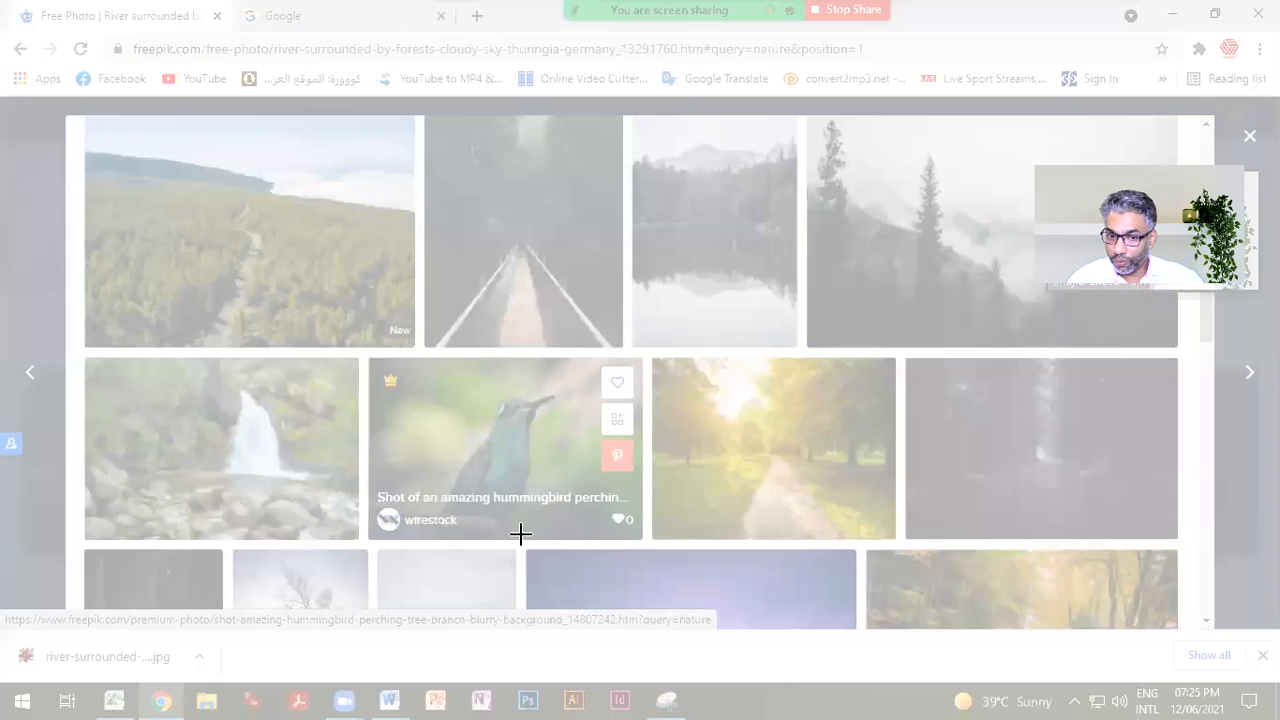
left_click_drag(414, 368, 590, 488)
left_click_drag(600, 305, 606, 420)
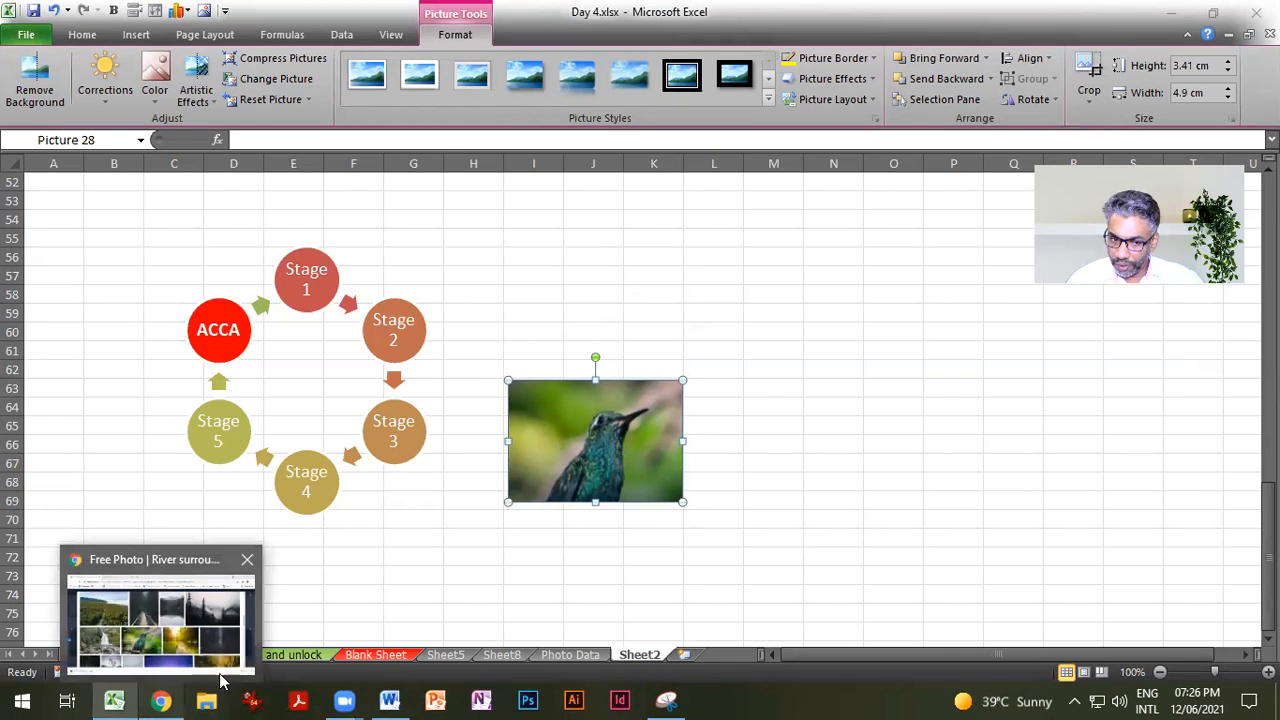
Step: Minimize Chrome and insert a screen clipping of the Photo column from the Snipping Tool's contact table, placing it beside the hummingbird picture
left_click(1170, 14)
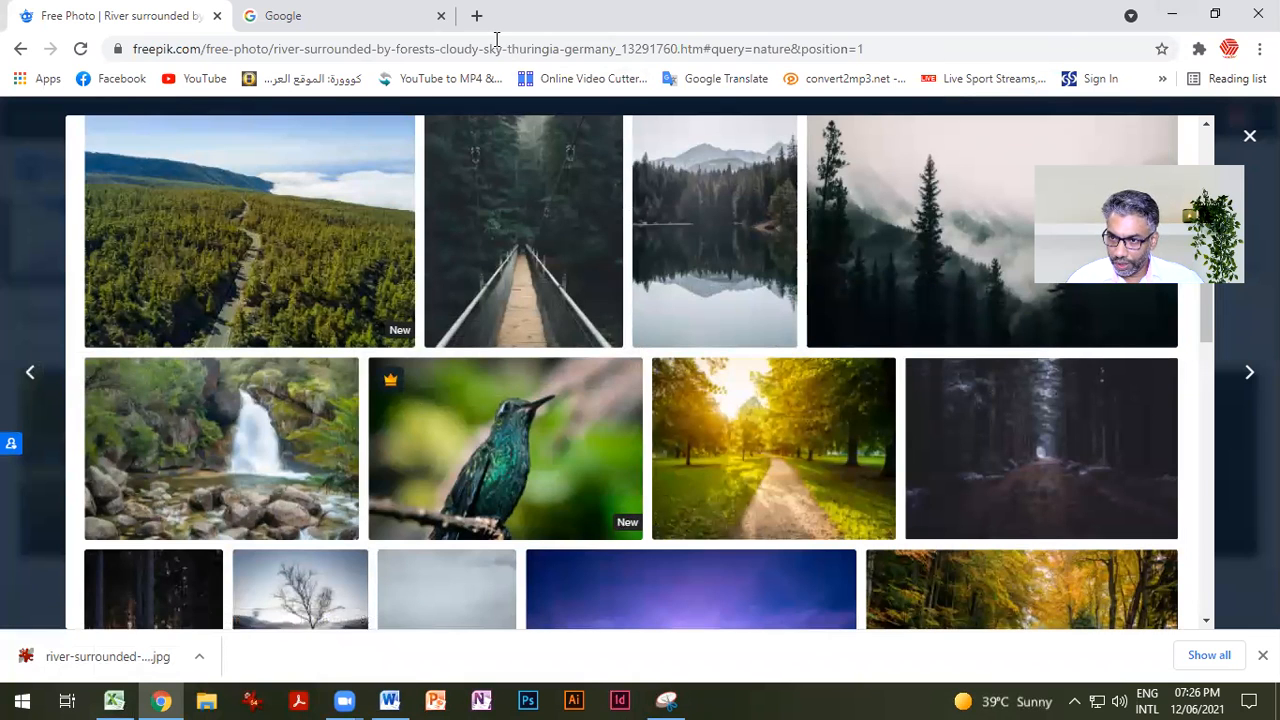
left_click(1172, 14)
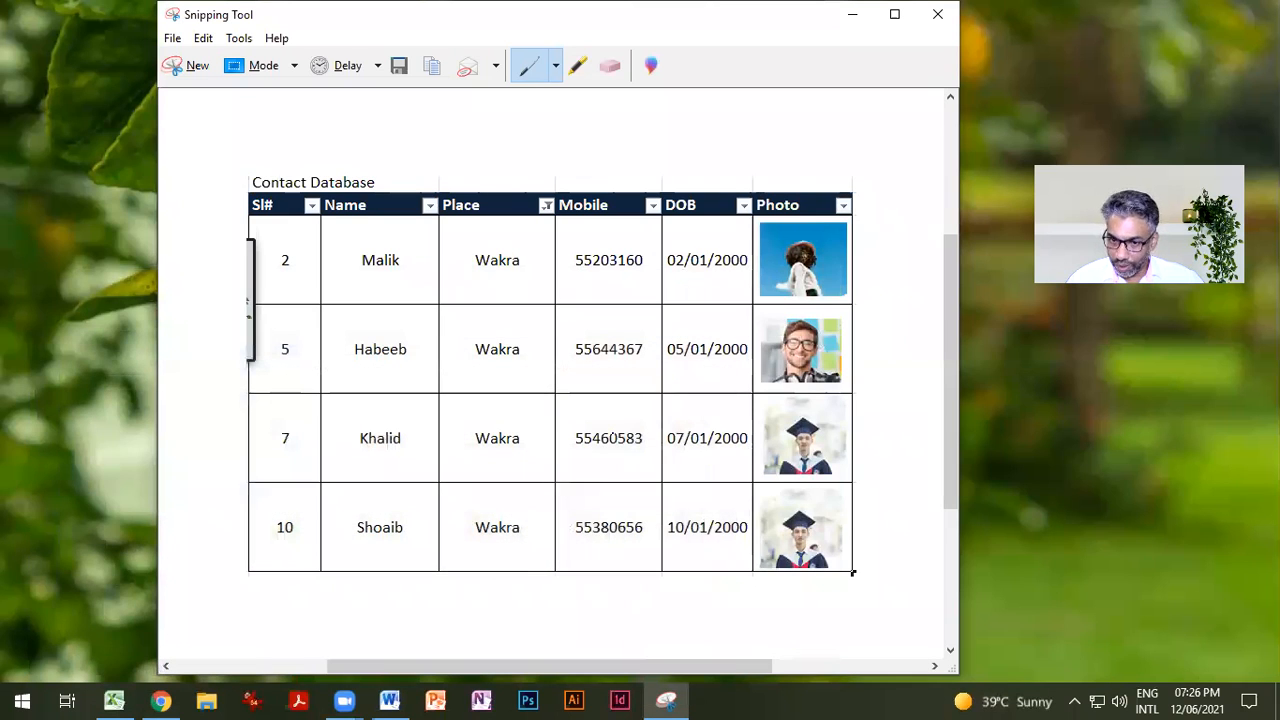
left_click(114, 700)
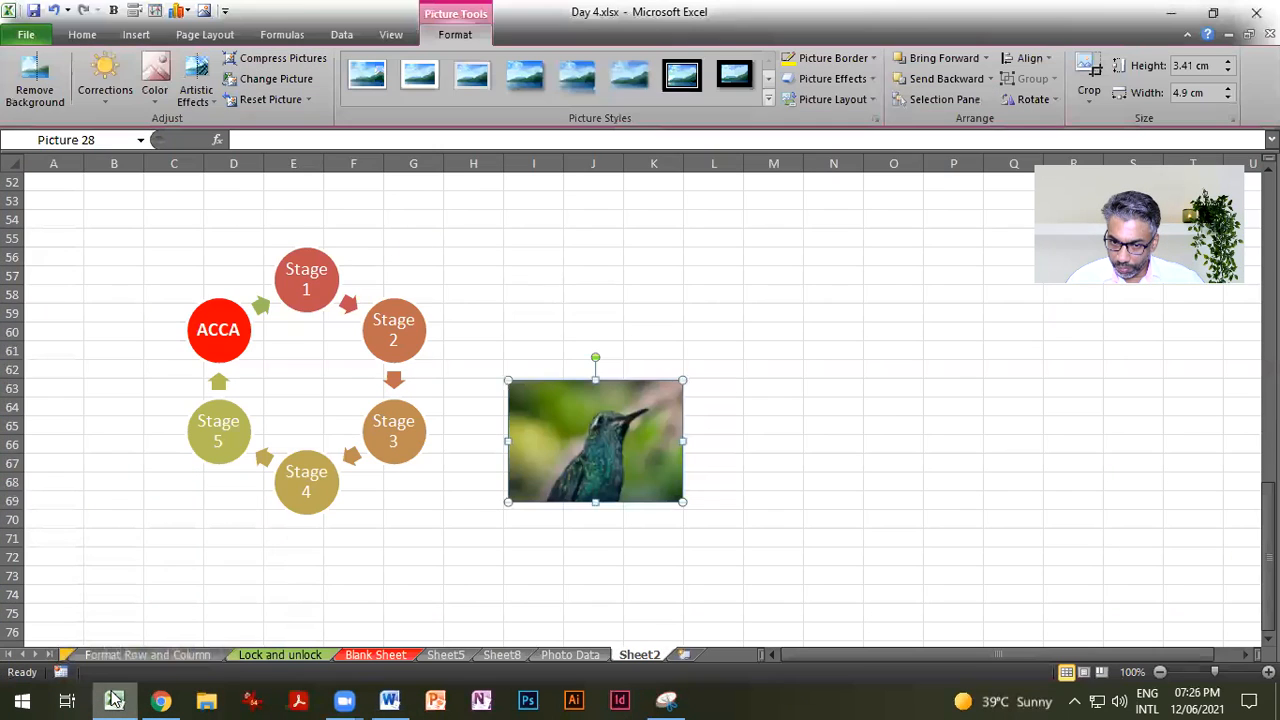
left_click(746, 323)
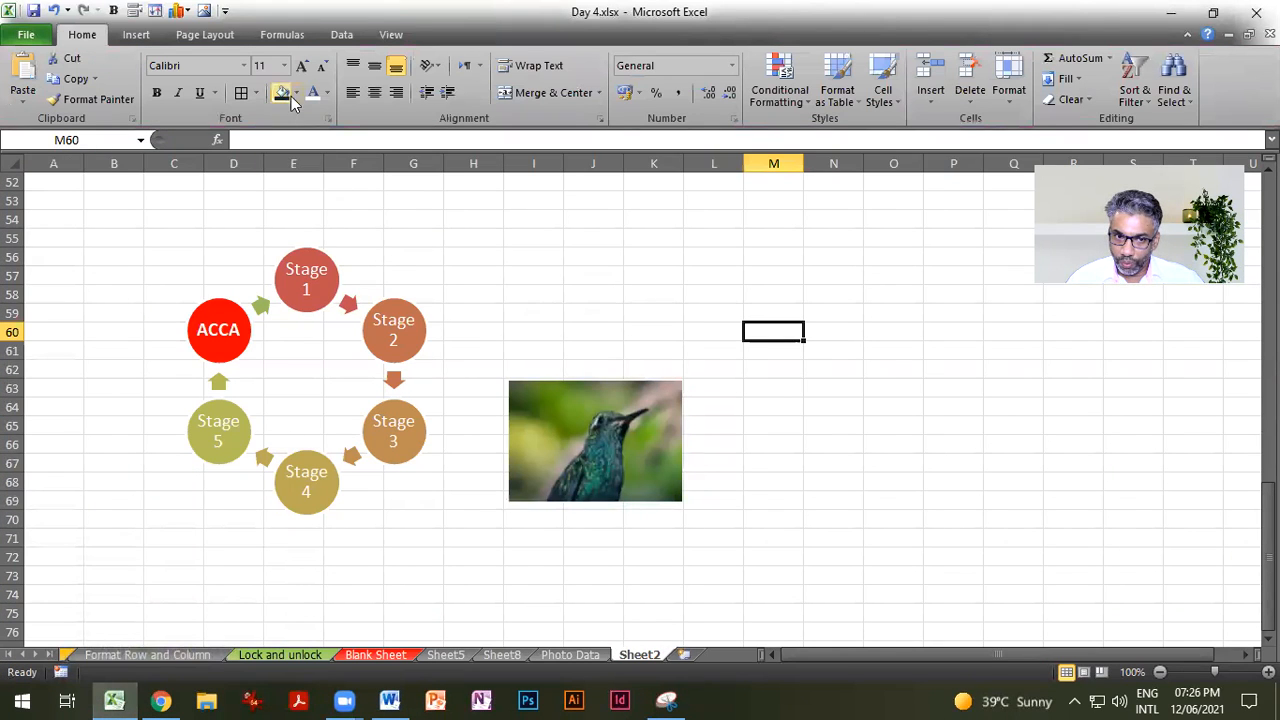
left_click(137, 34)
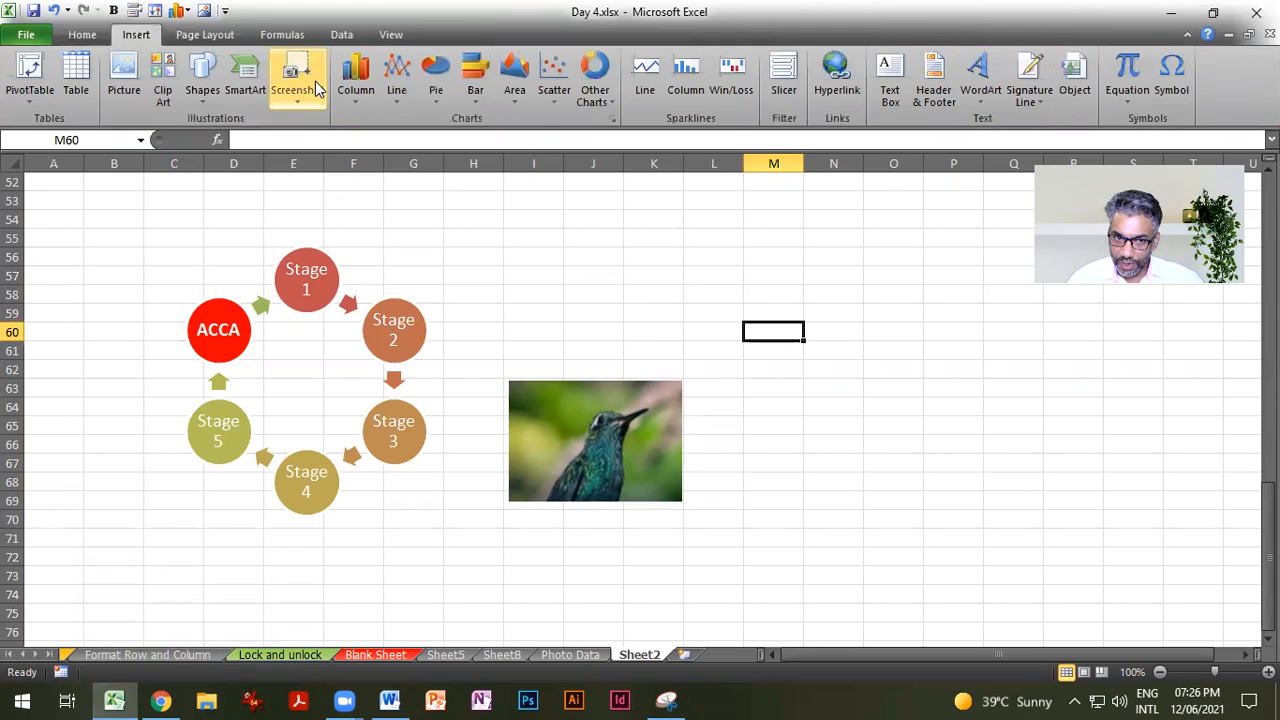
left_click(298, 90)
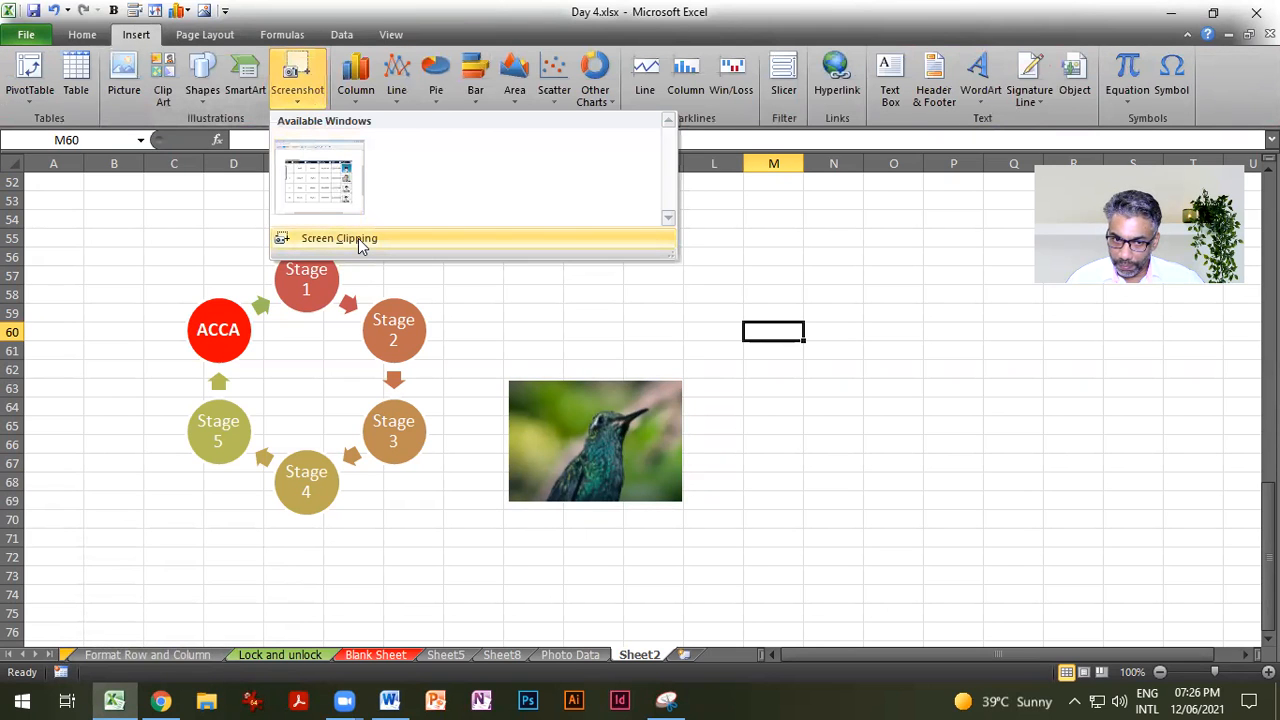
left_click(360, 242)
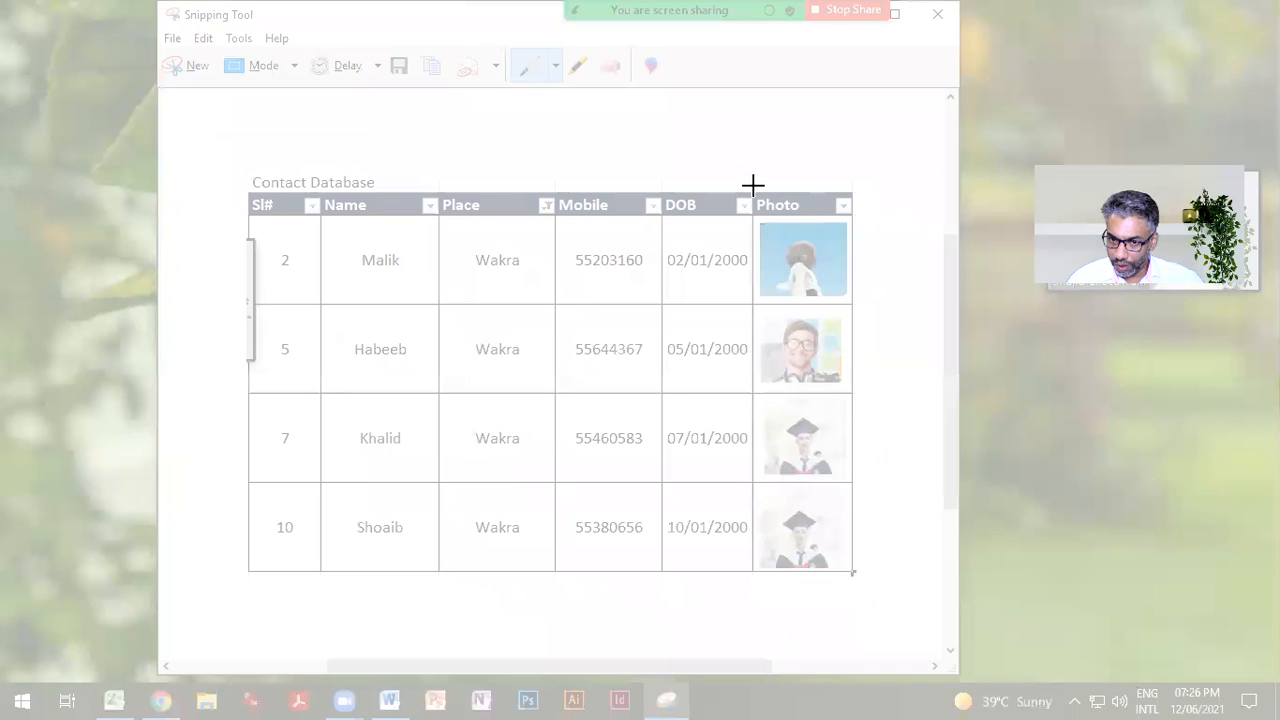
left_click_drag(754, 187, 854, 572)
left_click_drag(797, 393, 771, 262)
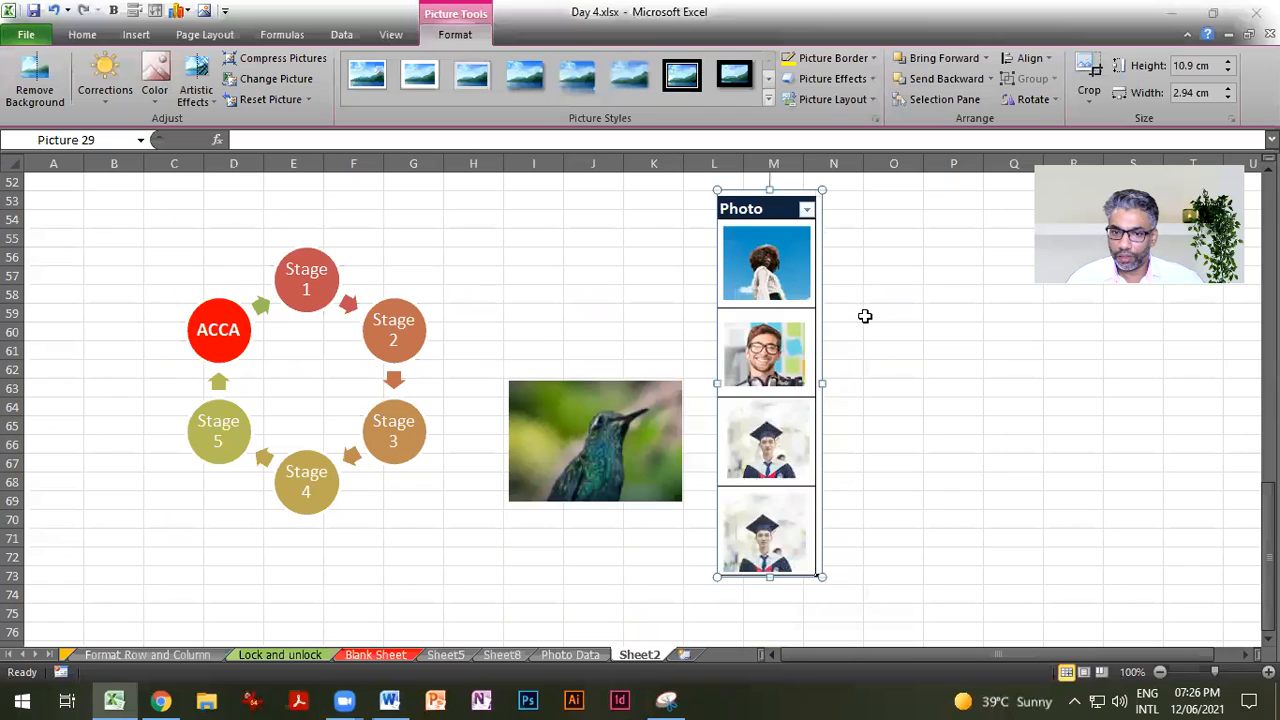
Step: Crop the blank strip off the Photo column picture's right edge to about 2.7 cm wide and move it slightly down
left_click(1089, 72)
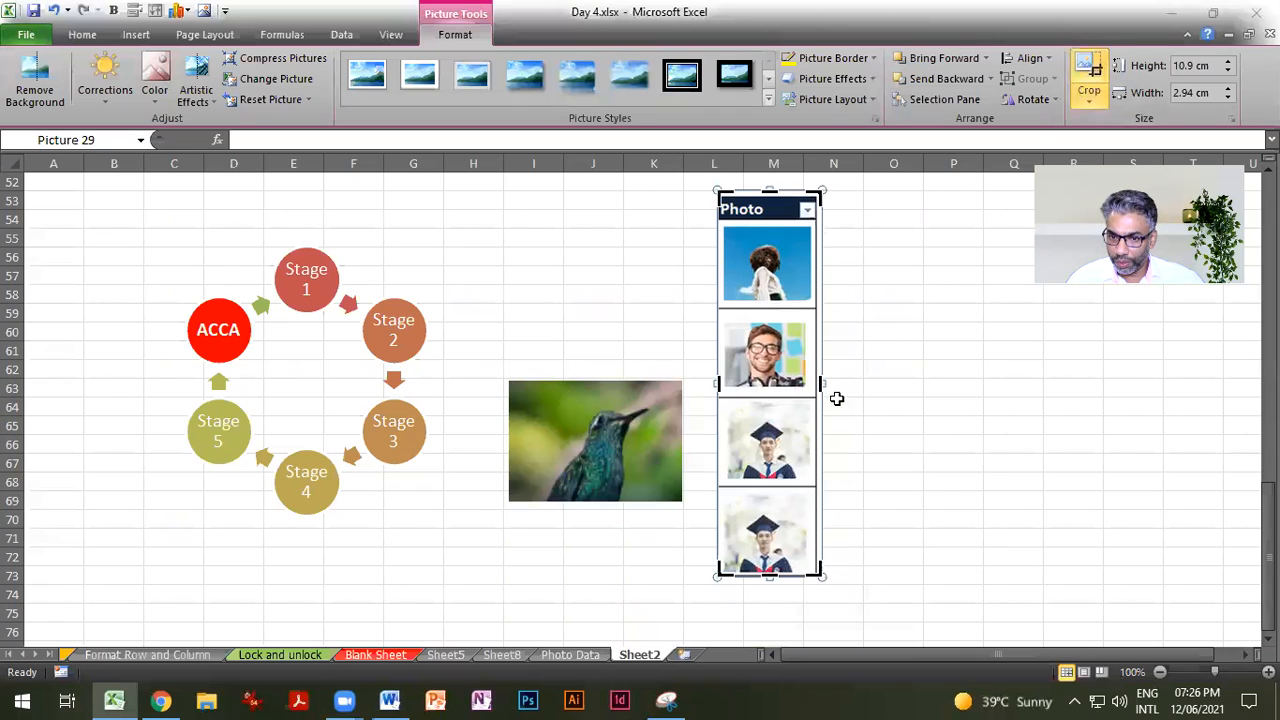
left_click_drag(818, 383, 810, 383)
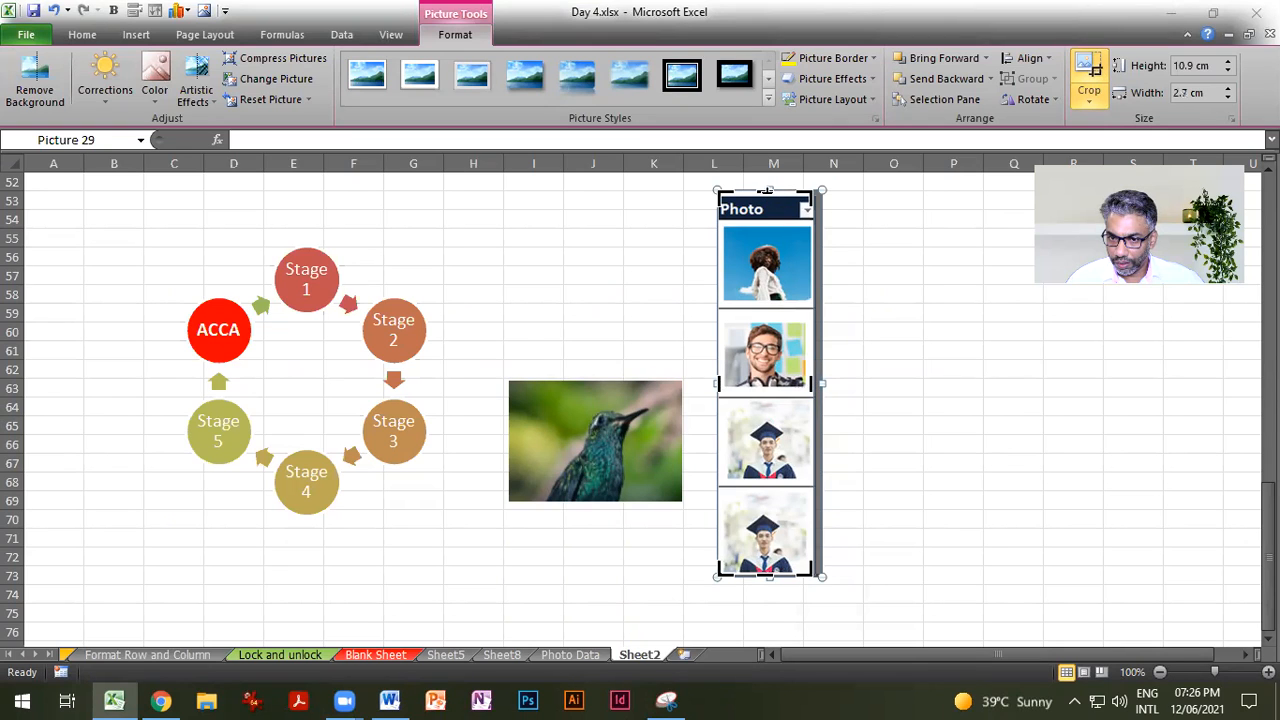
left_click(1088, 72)
left_click_drag(787, 313, 788, 330)
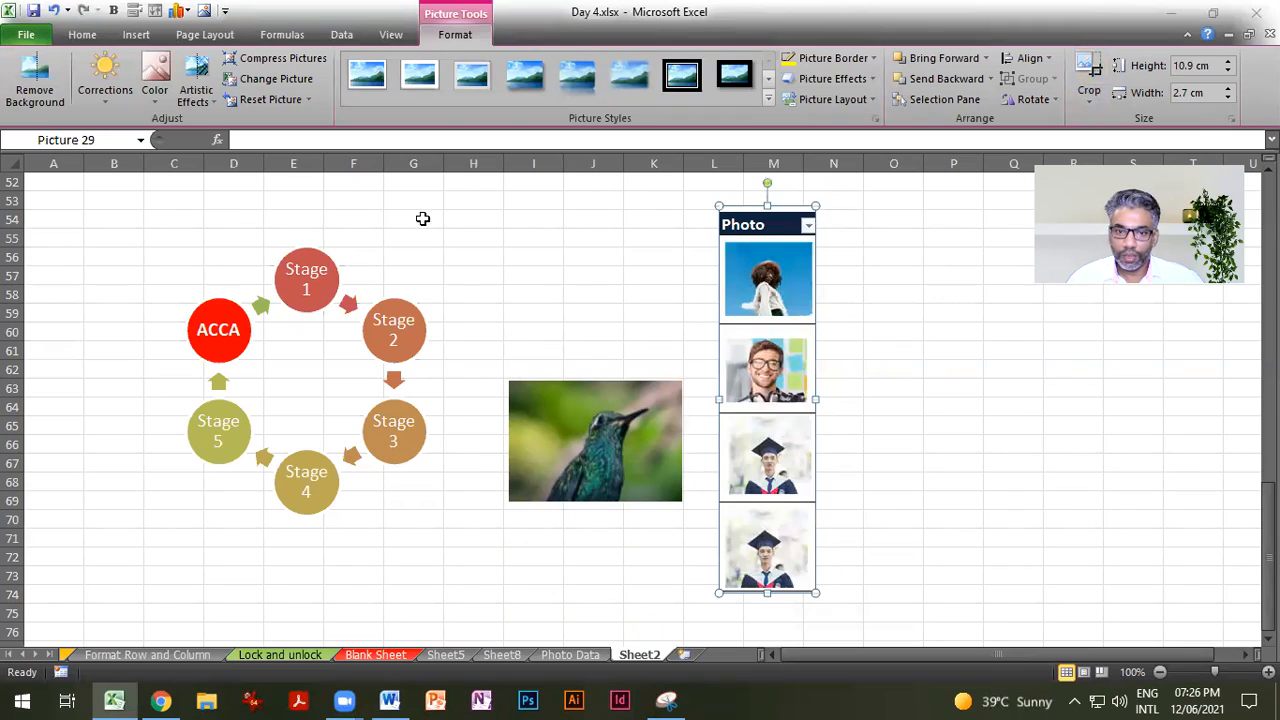
left_click(589, 280)
left_click(880, 388)
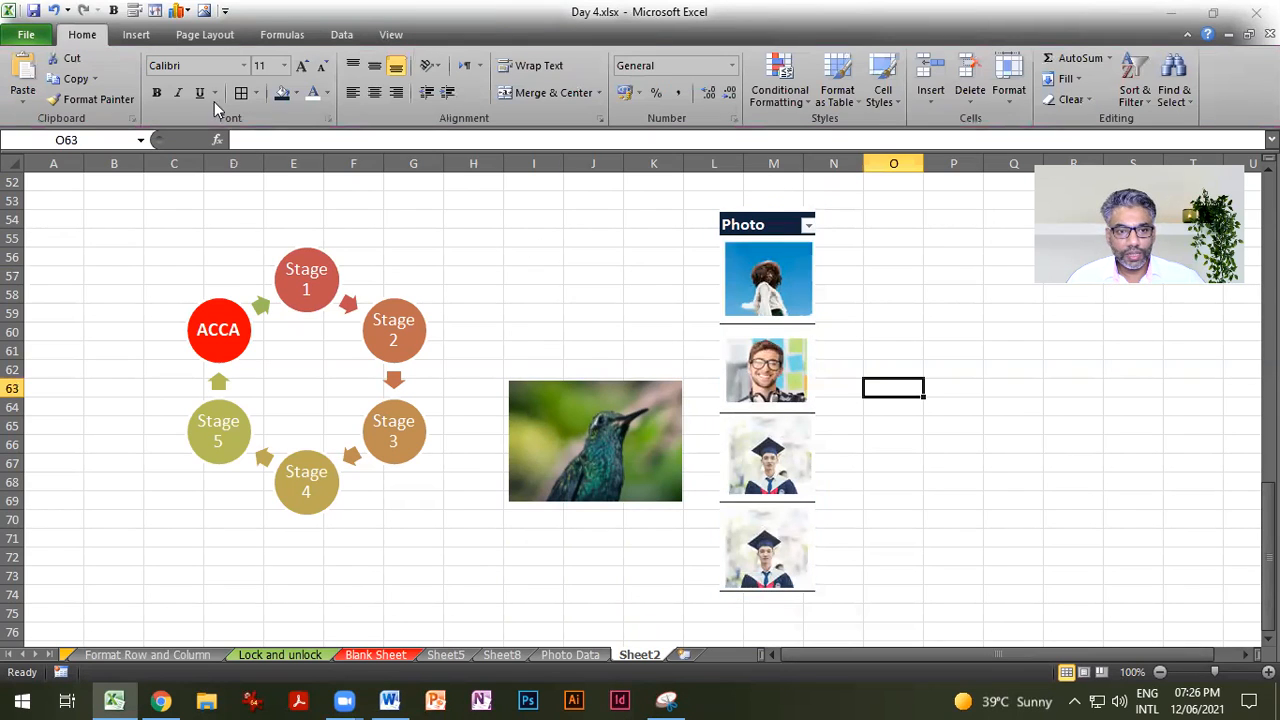
Step: Rename the worksheet Sheet2 as "Objects"
left_click(133, 35)
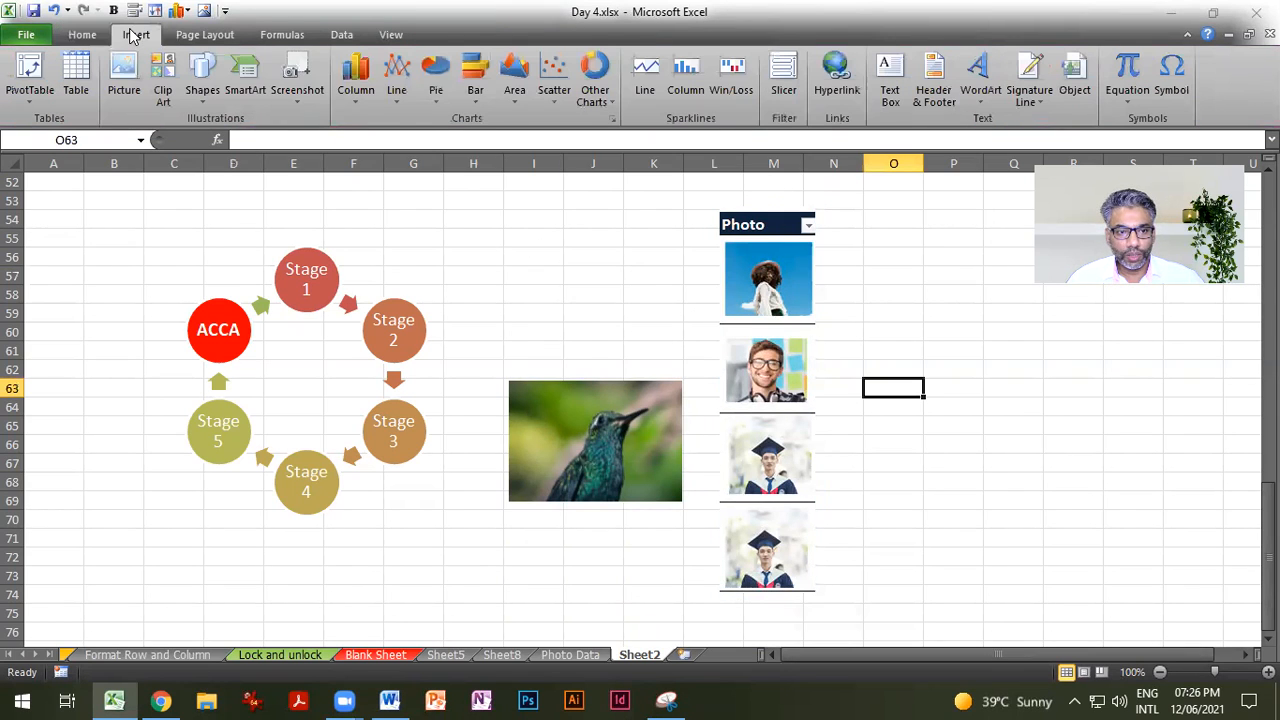
left_click(1047, 427)
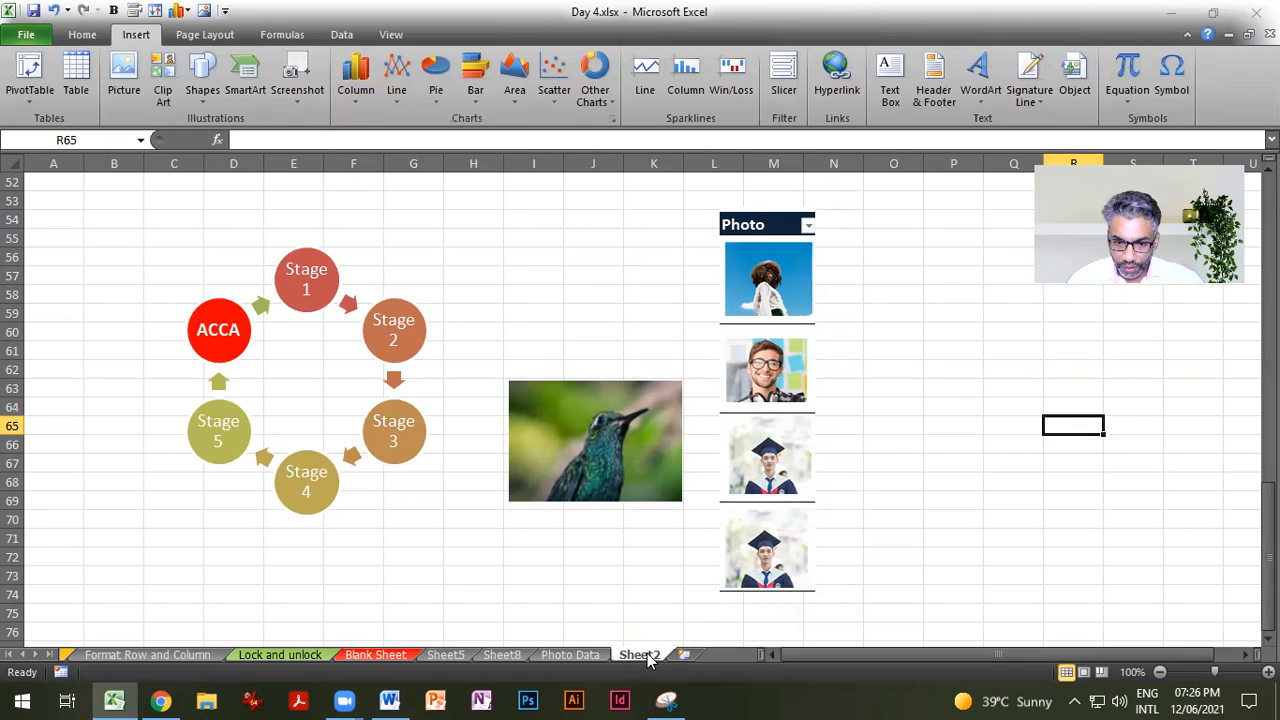
right_click(648, 658)
left_click(704, 490)
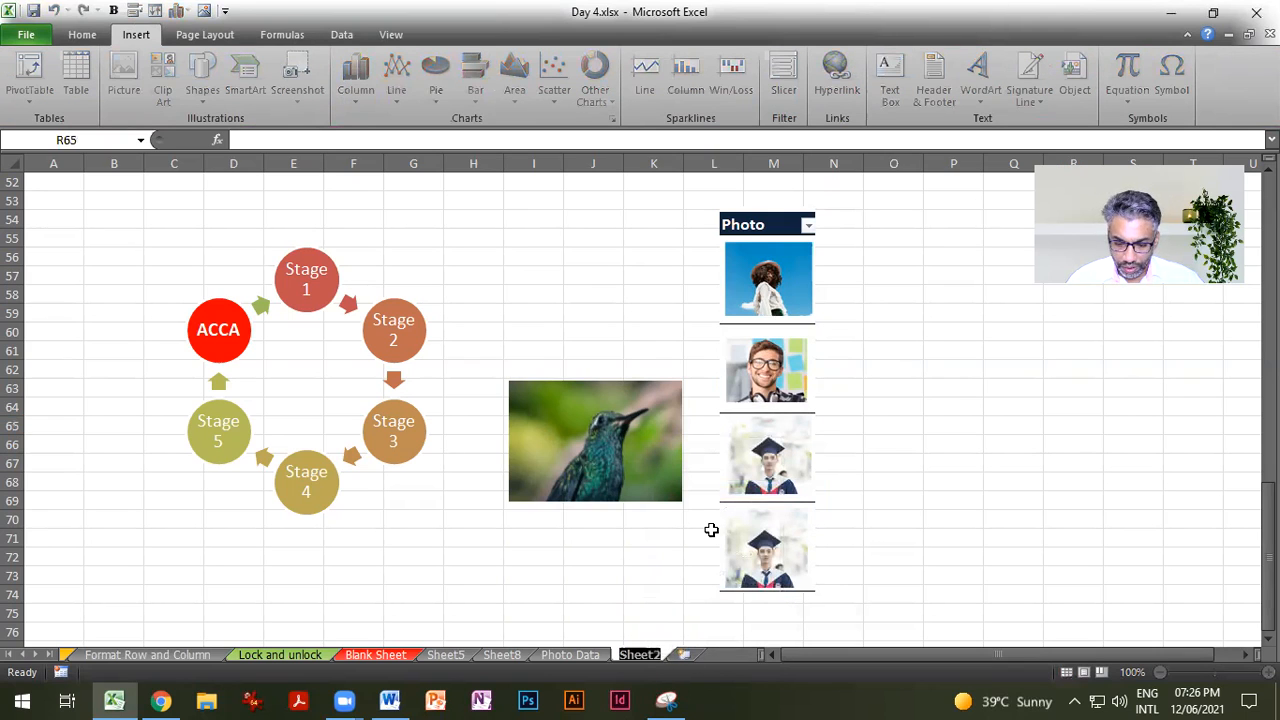
type("Objects")
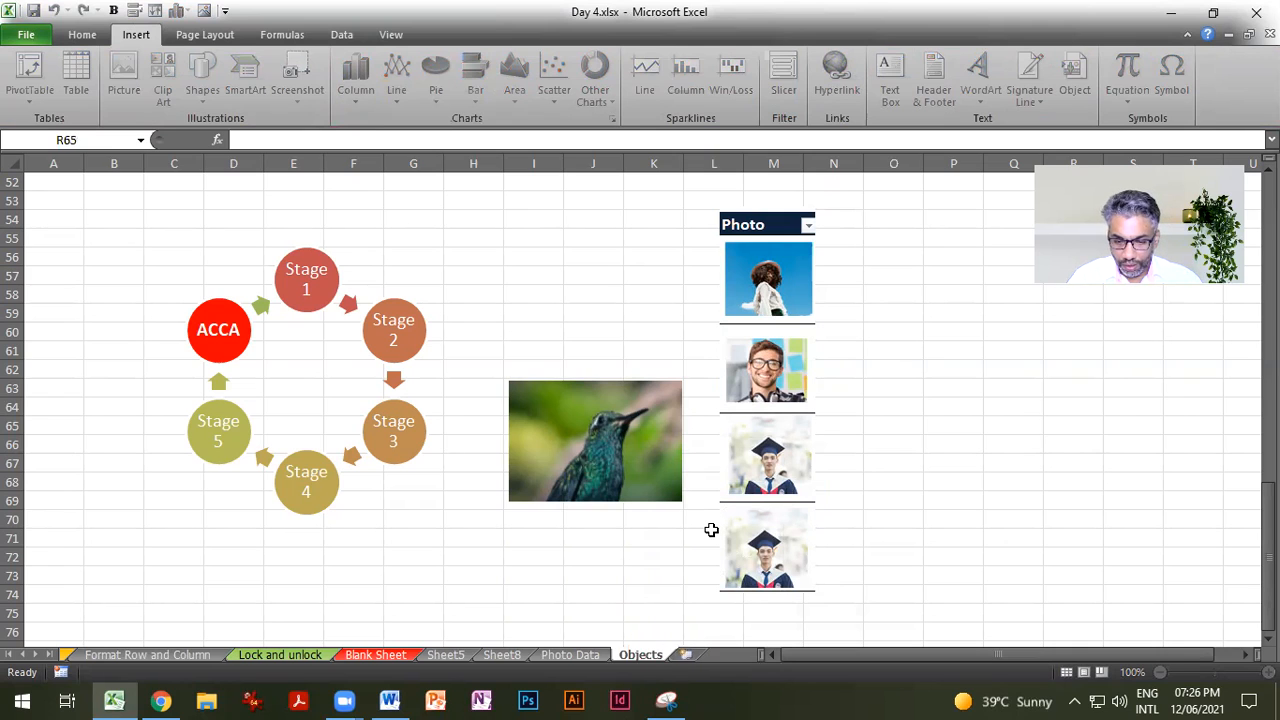
key("Return")
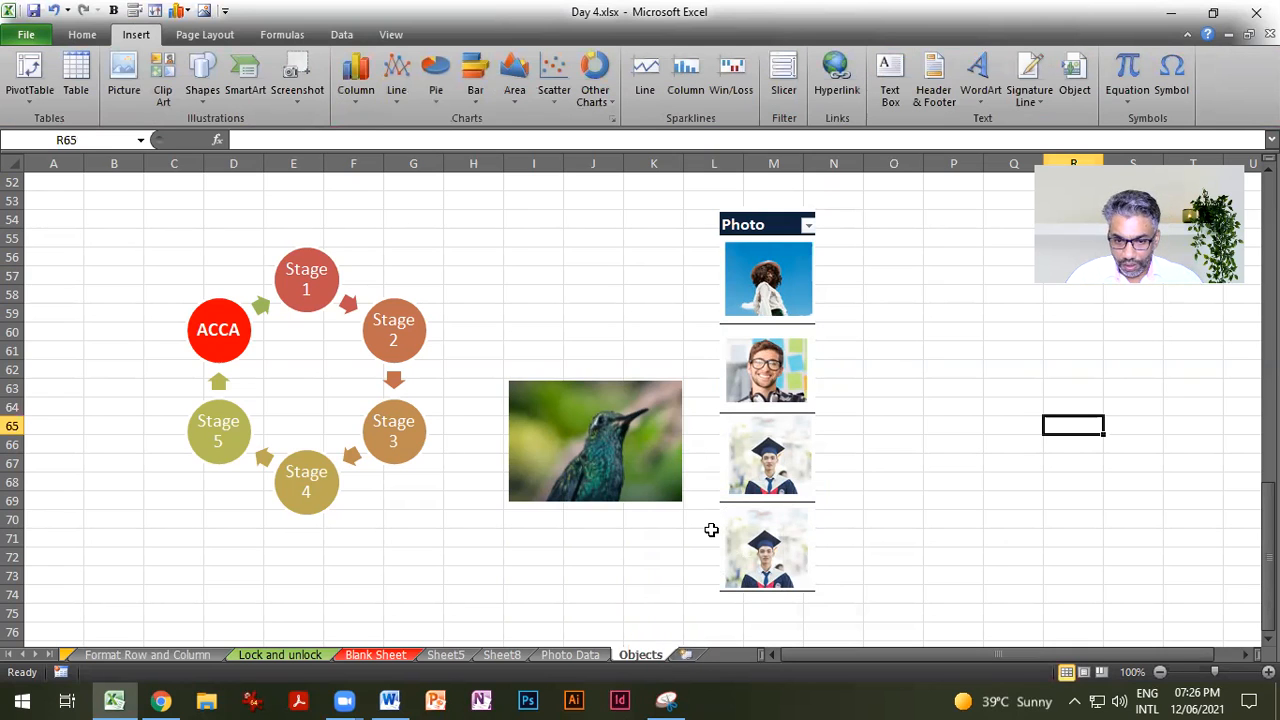
Step: Add a new worksheet after Objects and name it "Charts"
left_click(685, 656)
right_click(553, 652)
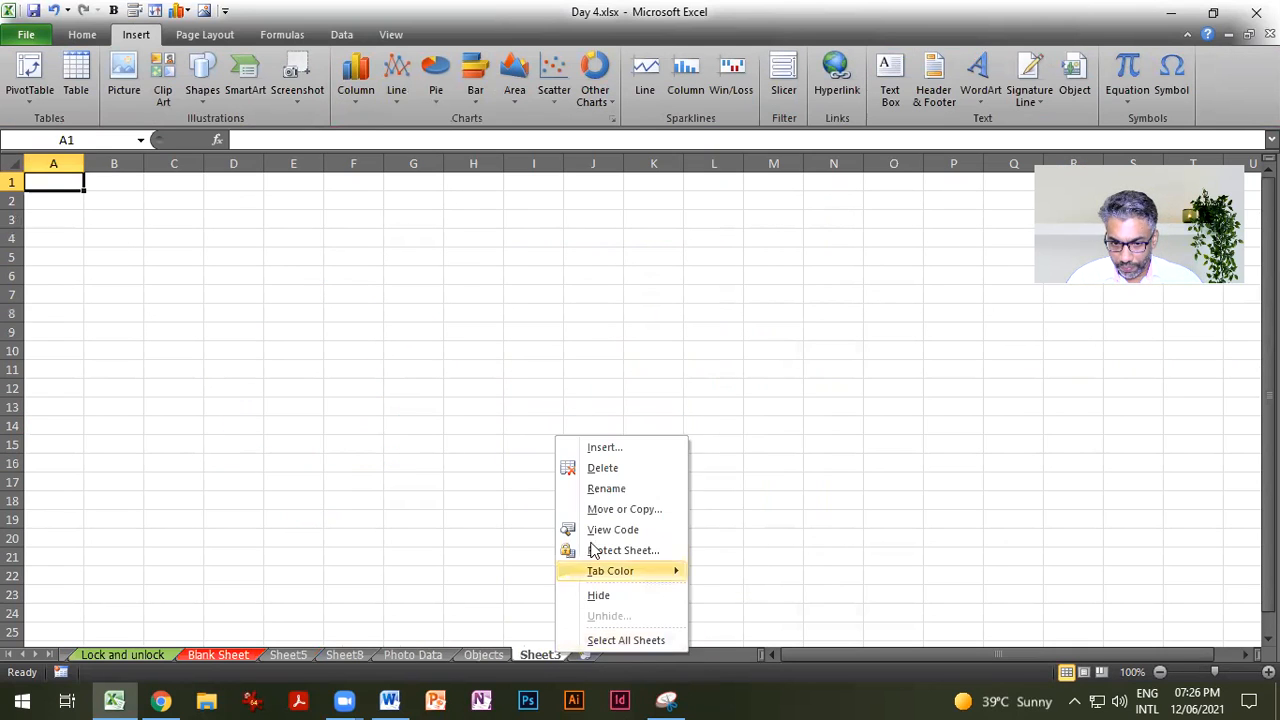
left_click(600, 489)
type("Charts")
key("Return")
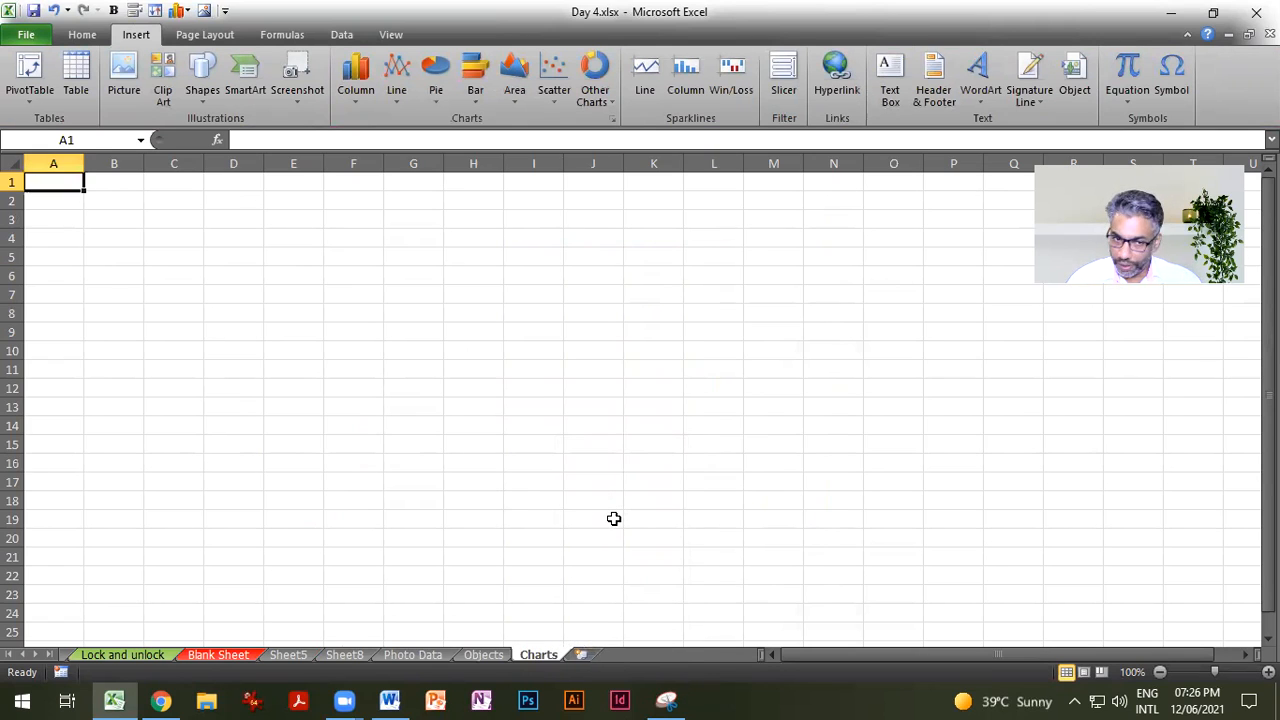
left_click(614, 519)
left_click(474, 323)
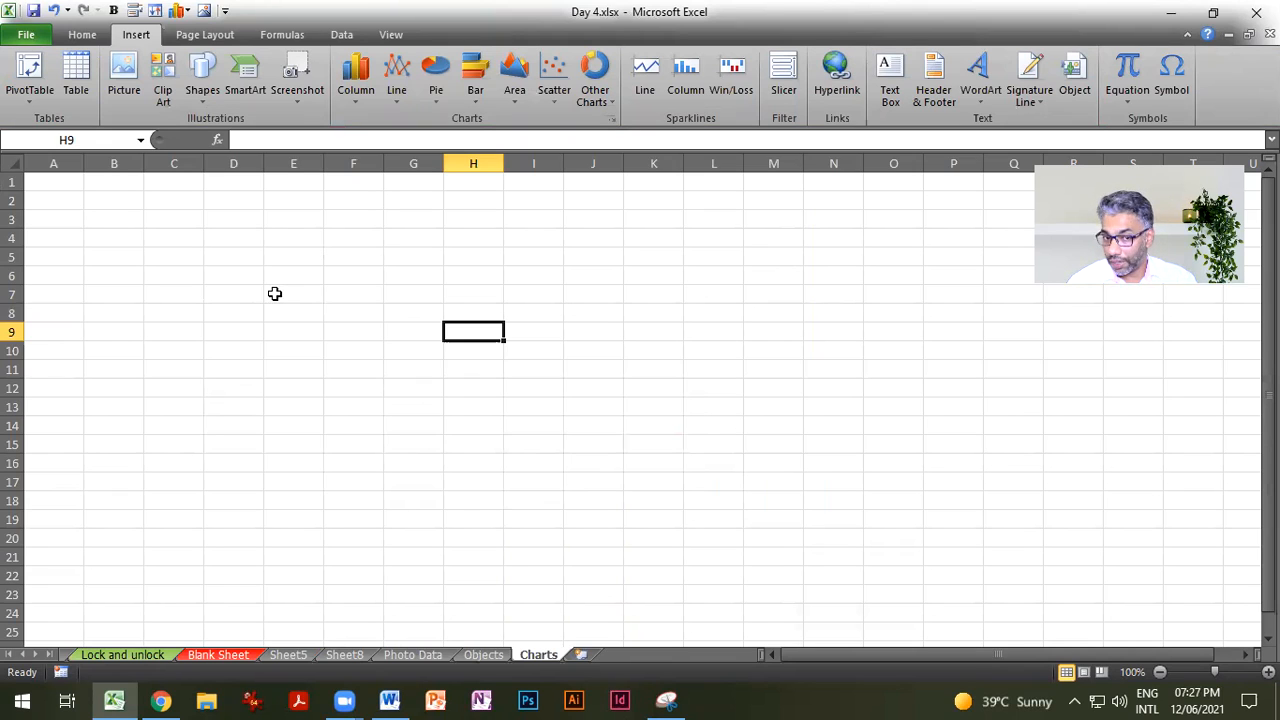
Step: Enter the table headers Agents in B3, Jan in C3 and Feb in D3
left_click(115, 217)
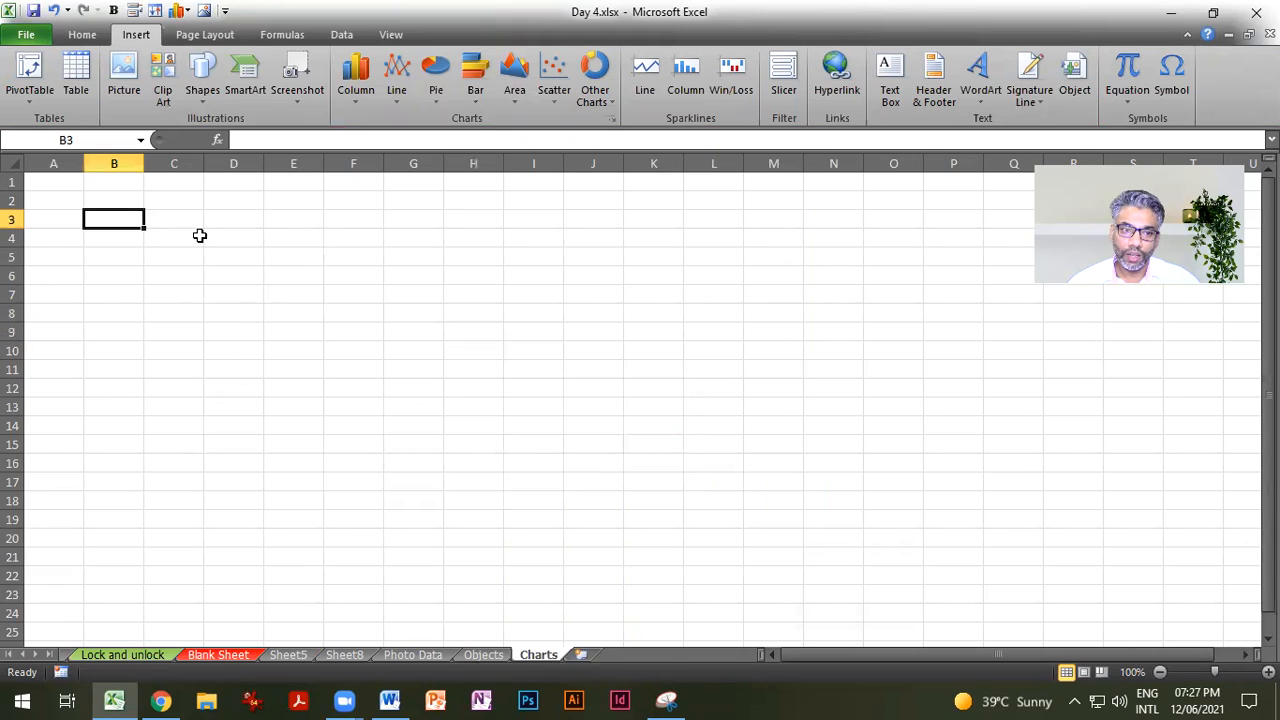
type("Ag")
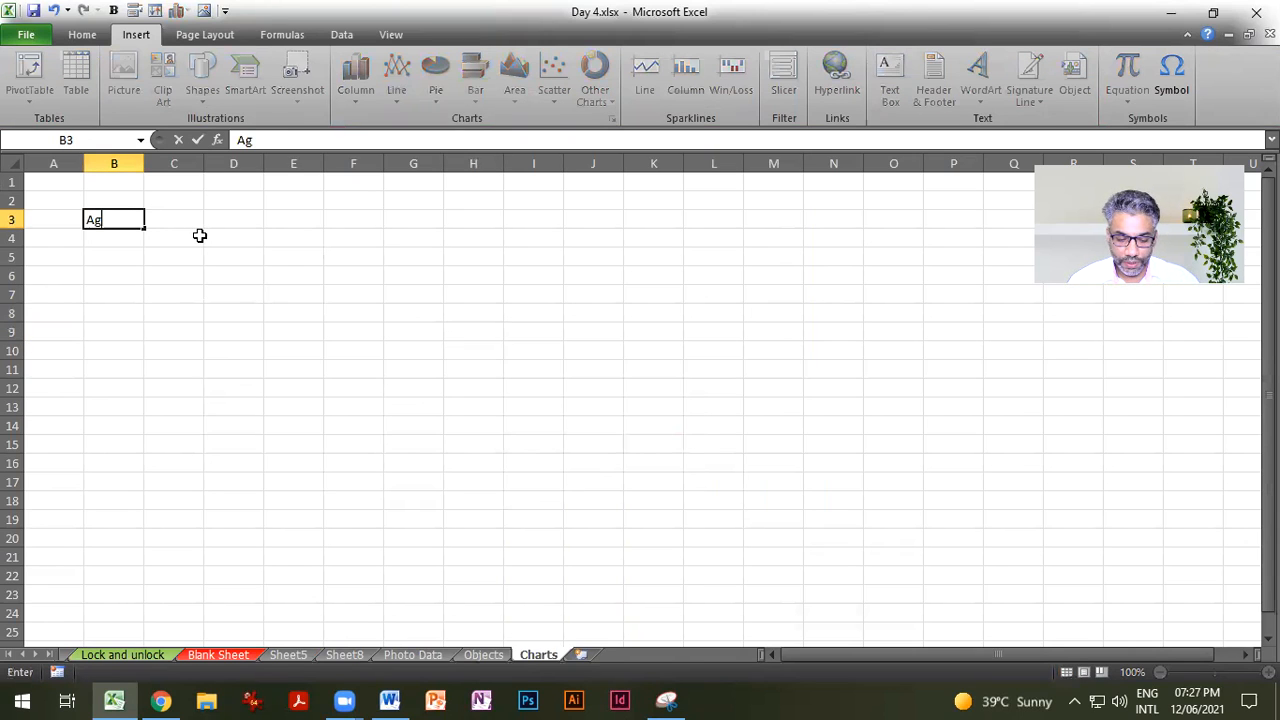
key("Return")
left_click(200, 235)
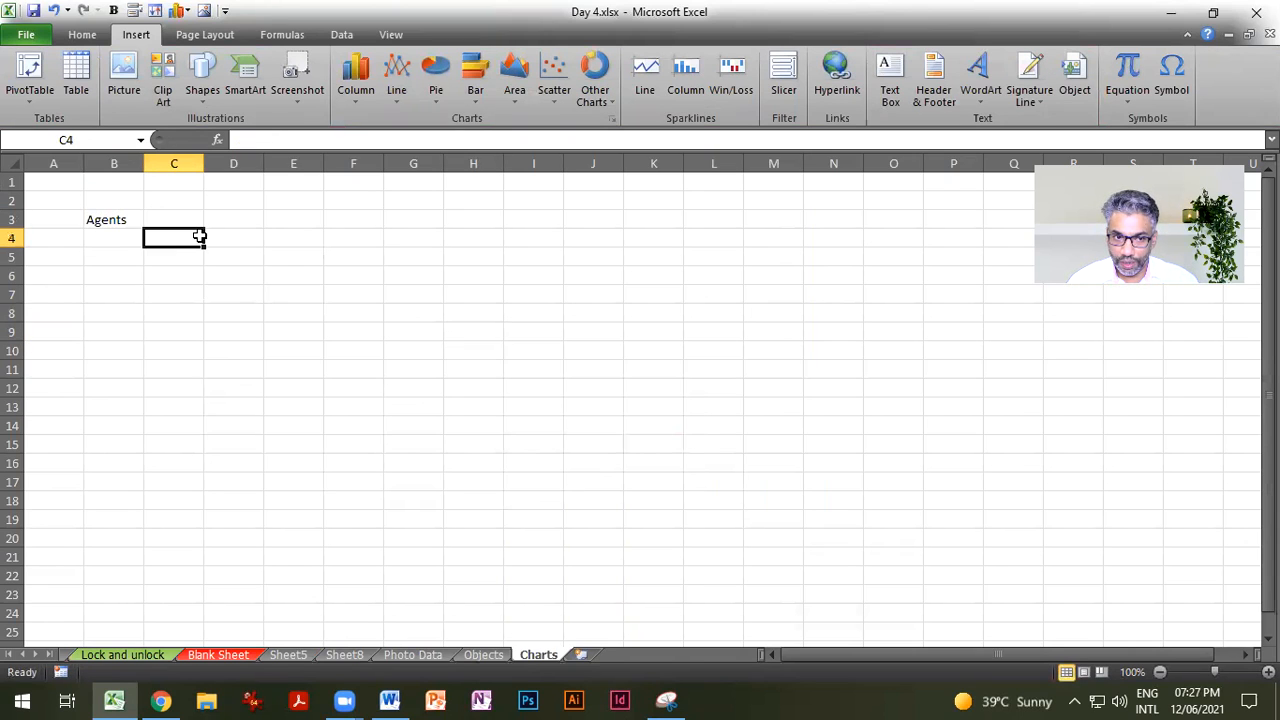
key("Up")
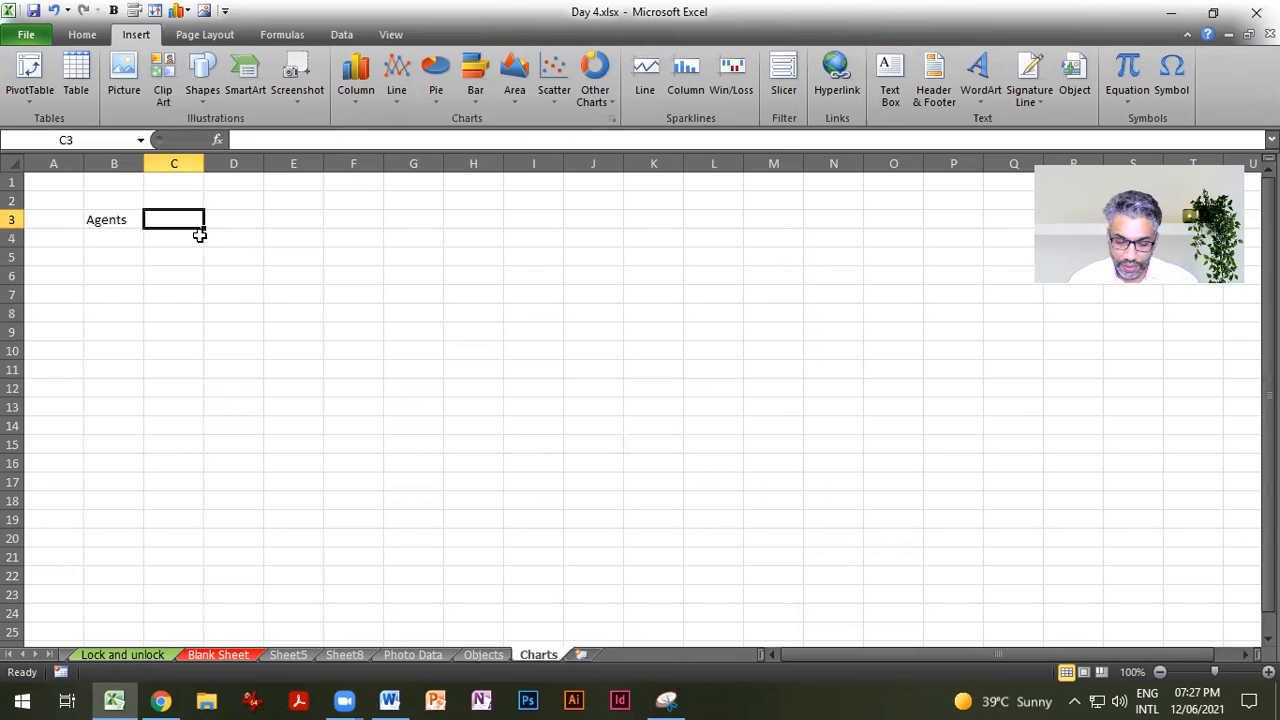
type("Jan")
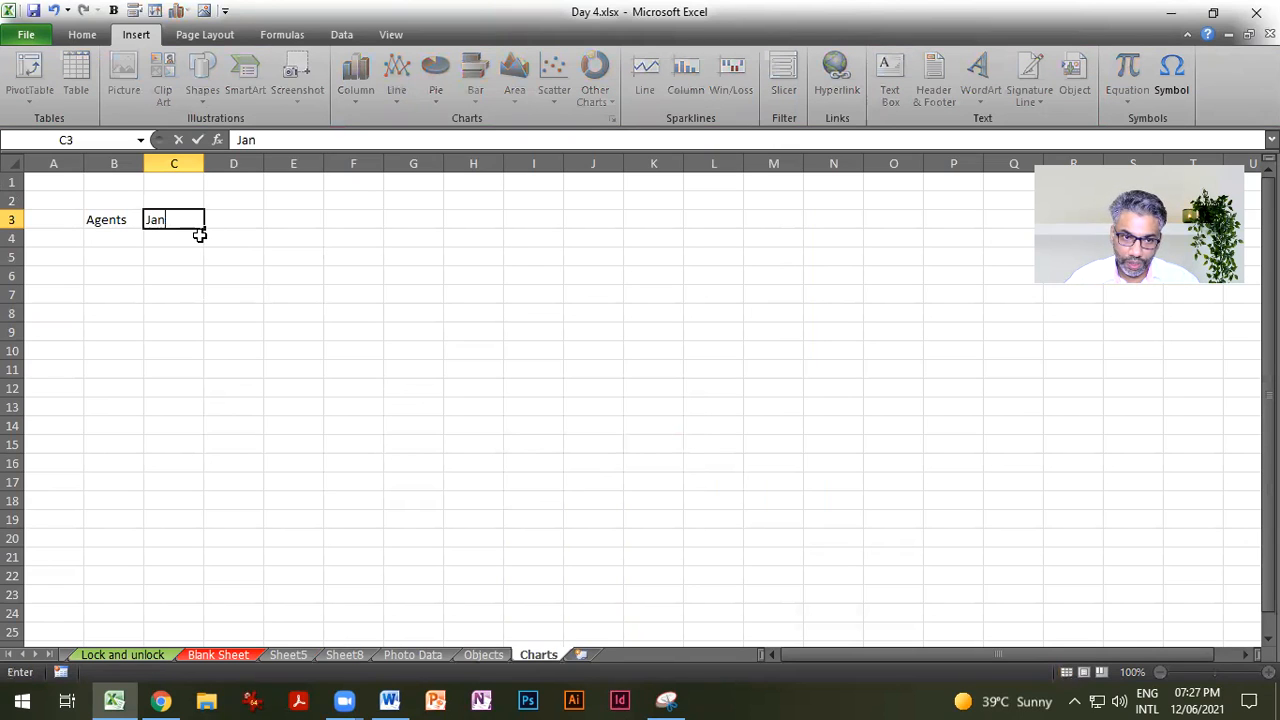
key("Tab")
type("Fe")
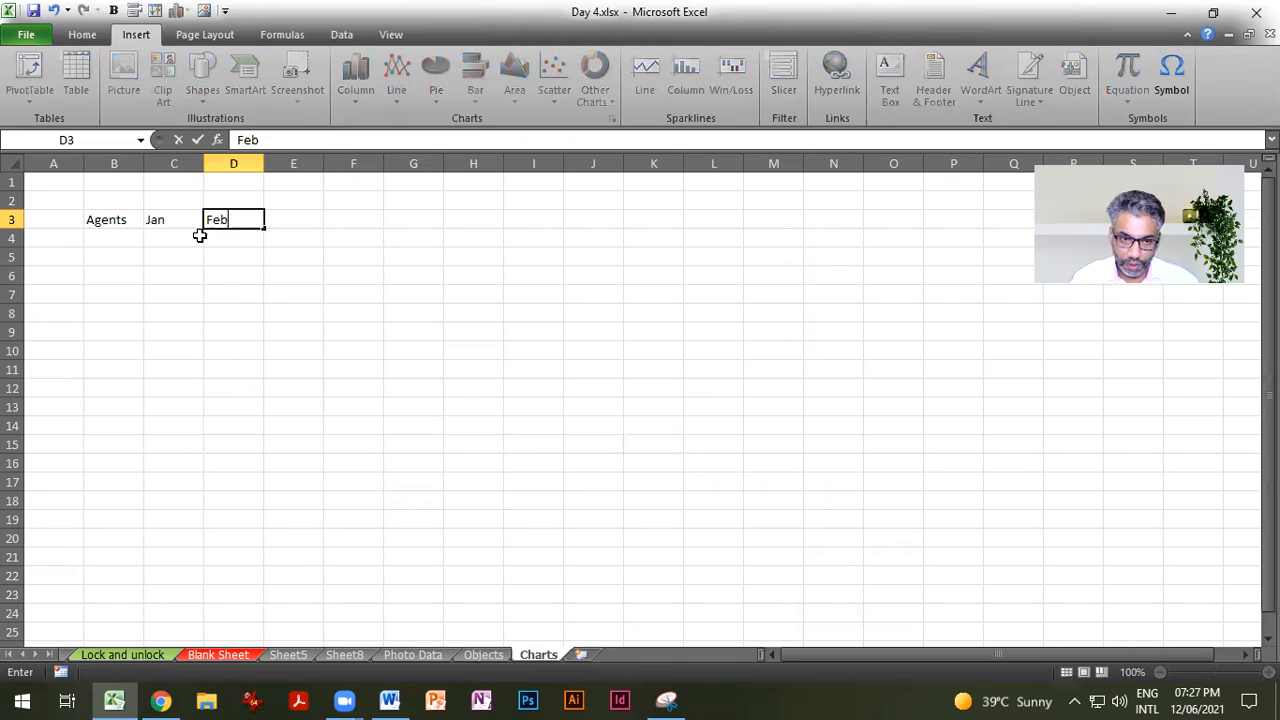
key("Return")
Step: Extend the Jan and Feb header series with Mar and Apr through F3
left_click(186, 222)
left_click_drag(200, 226, 245, 224)
left_click_drag(263, 228, 366, 250)
left_click(359, 314)
left_click(122, 237)
Step: Format the header row B3:F3 with a dark blue fill and bold white text
left_click_drag(106, 220, 352, 224)
left_click(78, 38)
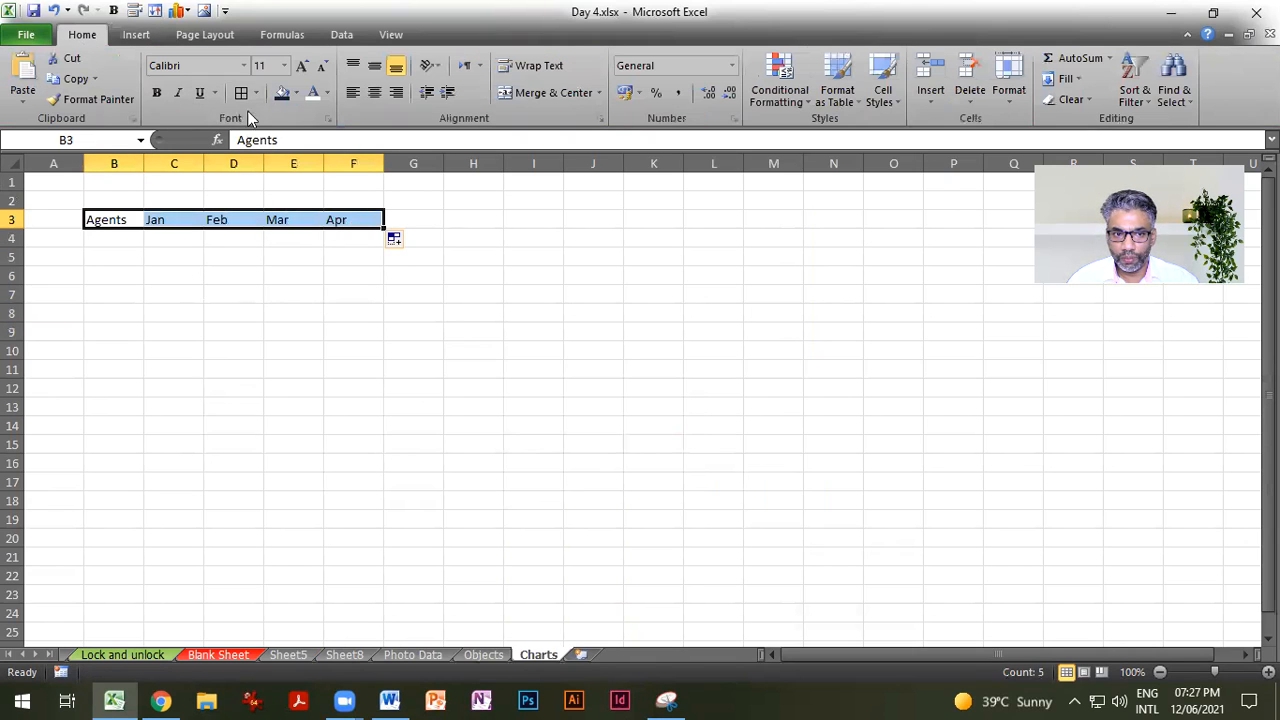
left_click(281, 93)
left_click(313, 93)
left_click(156, 93)
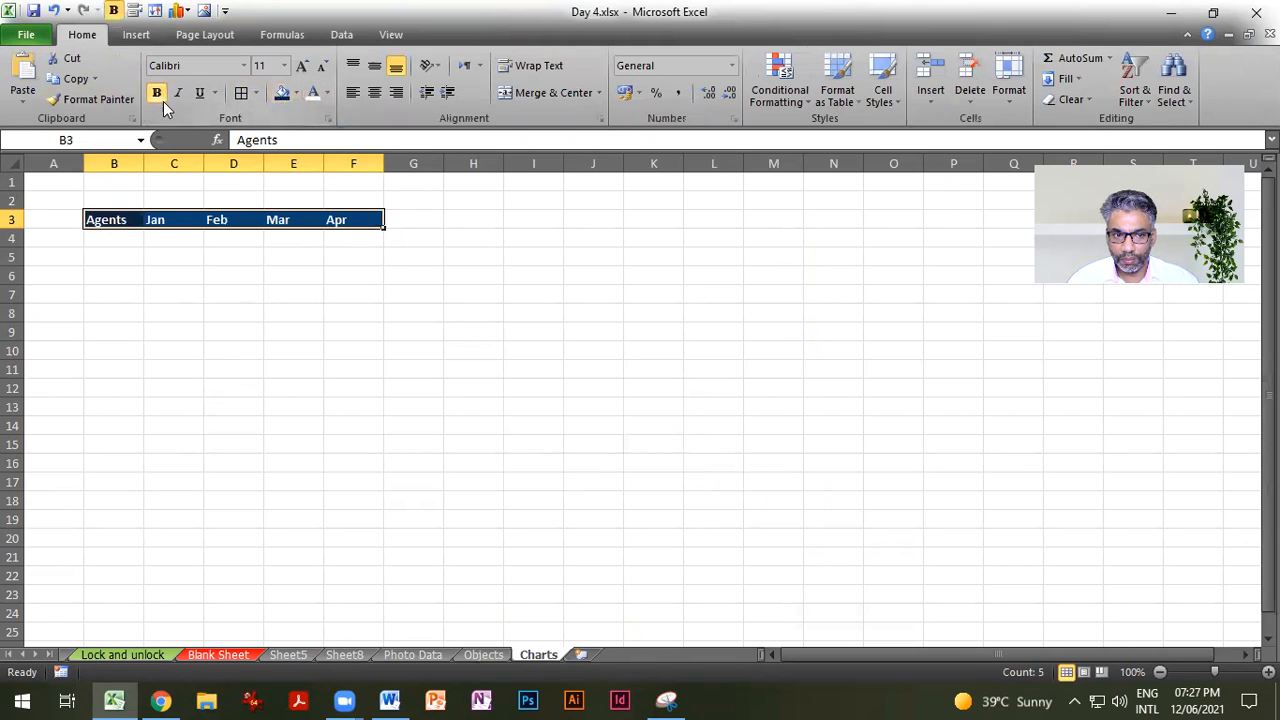
left_click(240, 273)
Step: Copy the four visible entries of the Name column on the Photo Data sheet into B4:B7 on the Charts sheet
left_click(124, 238)
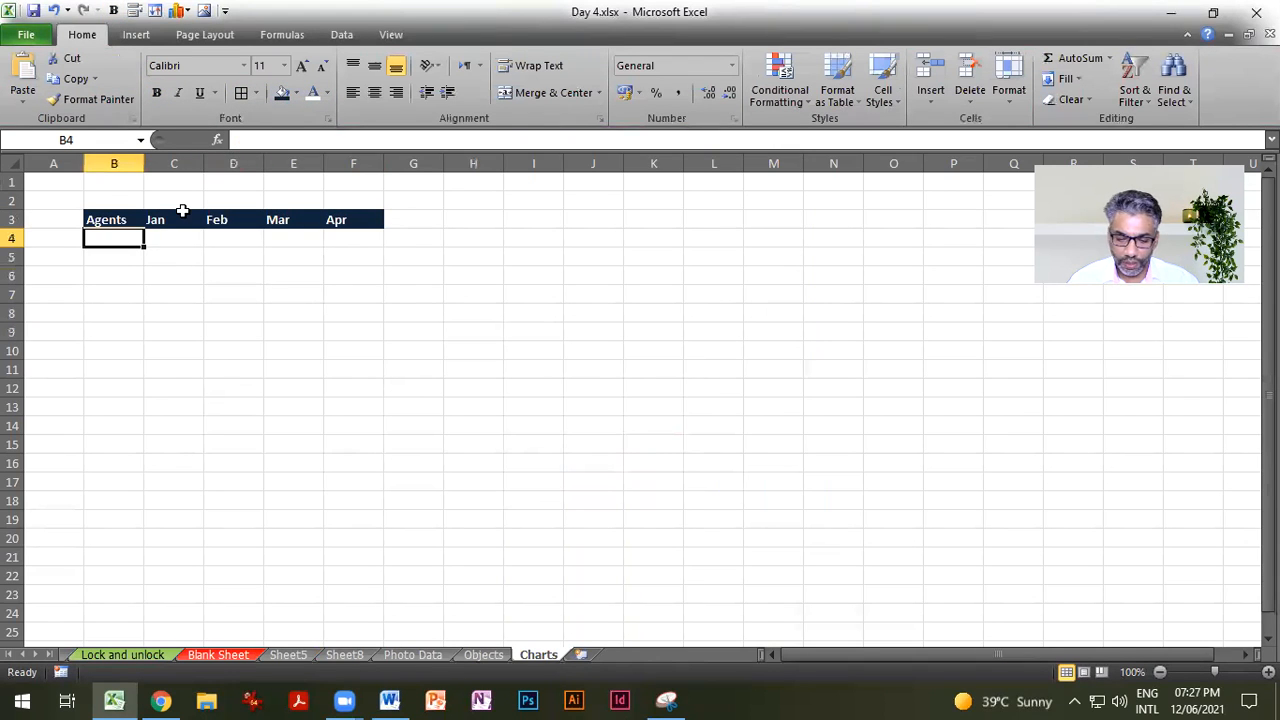
left_click(412, 655)
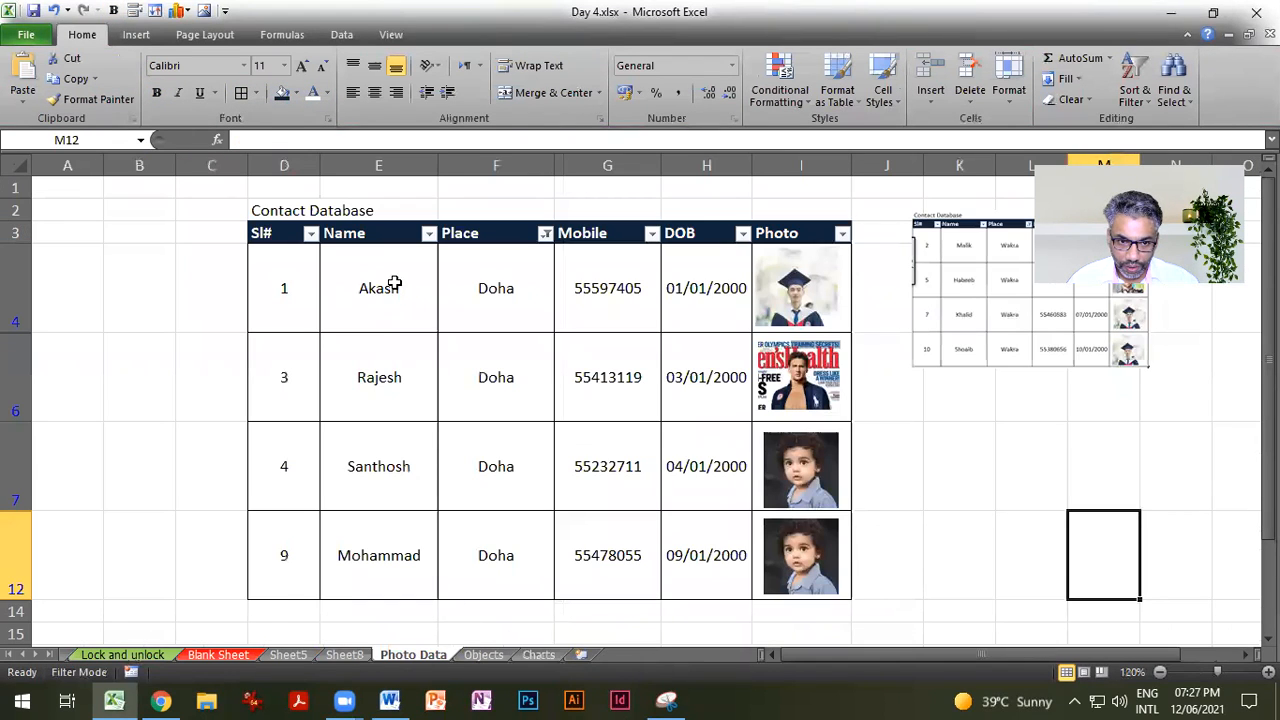
left_click_drag(394, 277, 397, 534)
key("ctrl+c")
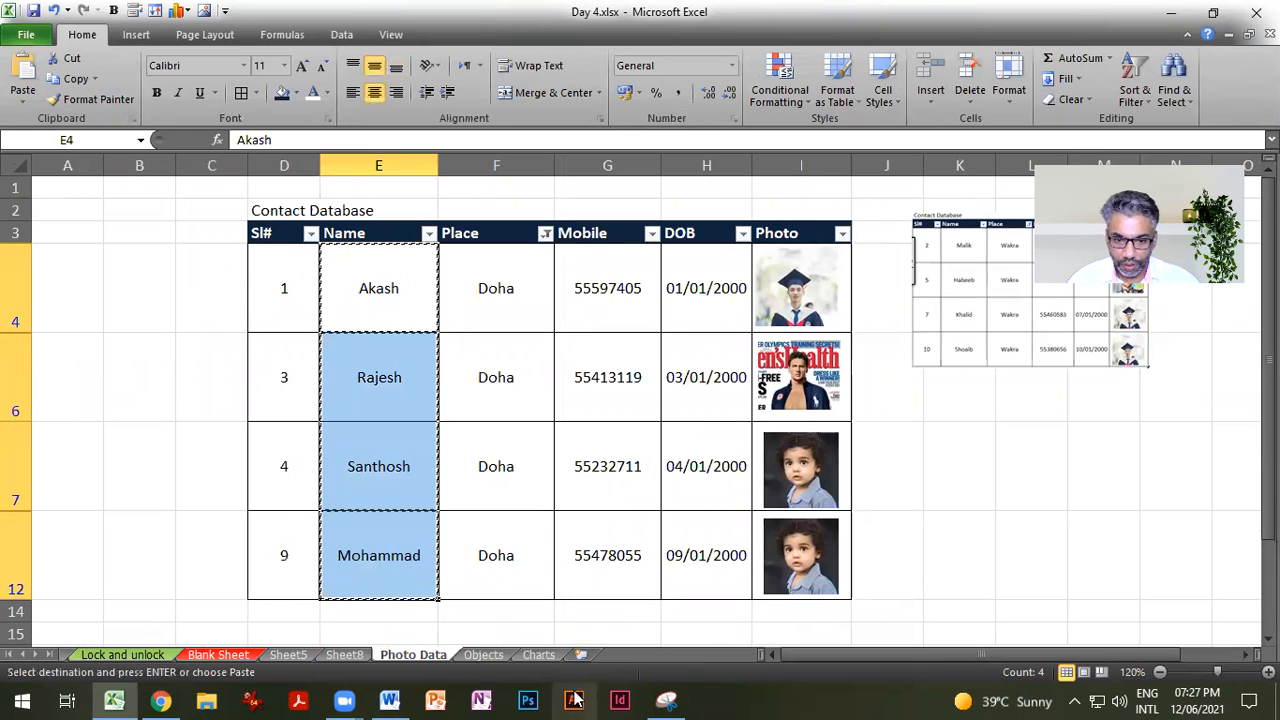
left_click(551, 653)
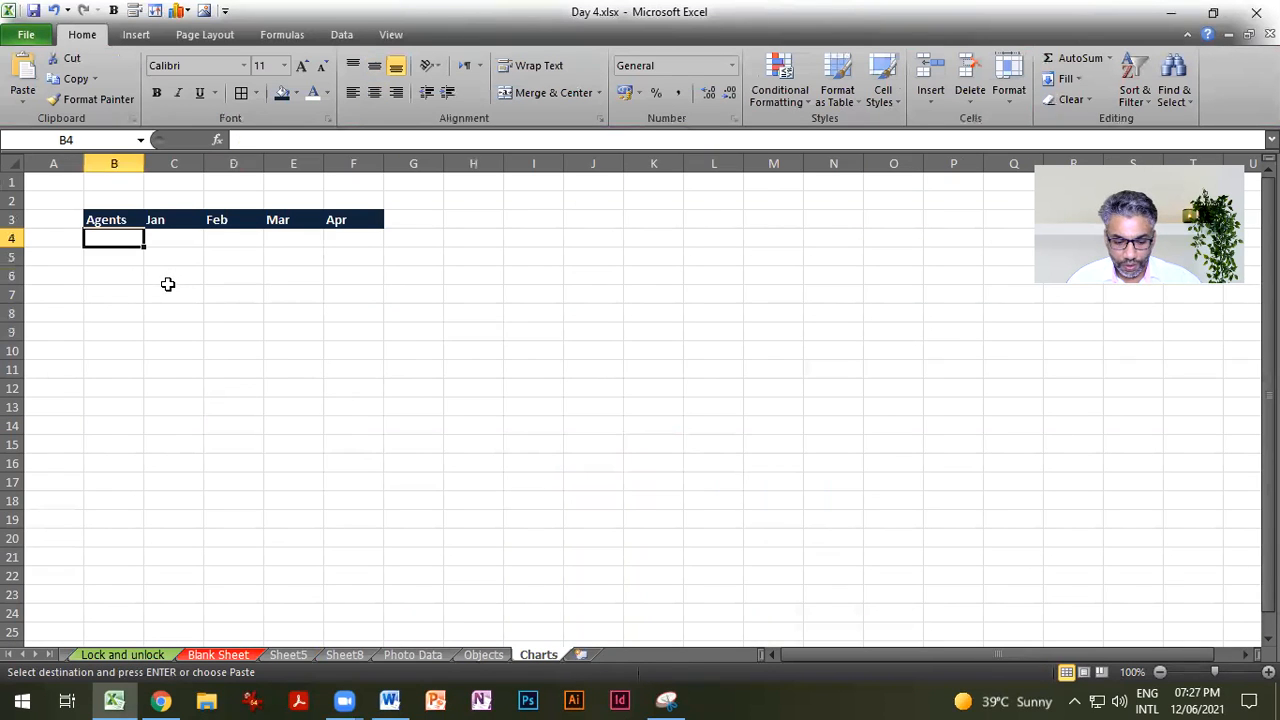
key("ctrl+v")
left_click(285, 385)
Step: Apply all borders to B4:F7 and widen column B slightly beyond its longest entry
left_click_drag(106, 238, 360, 295)
left_click(241, 92)
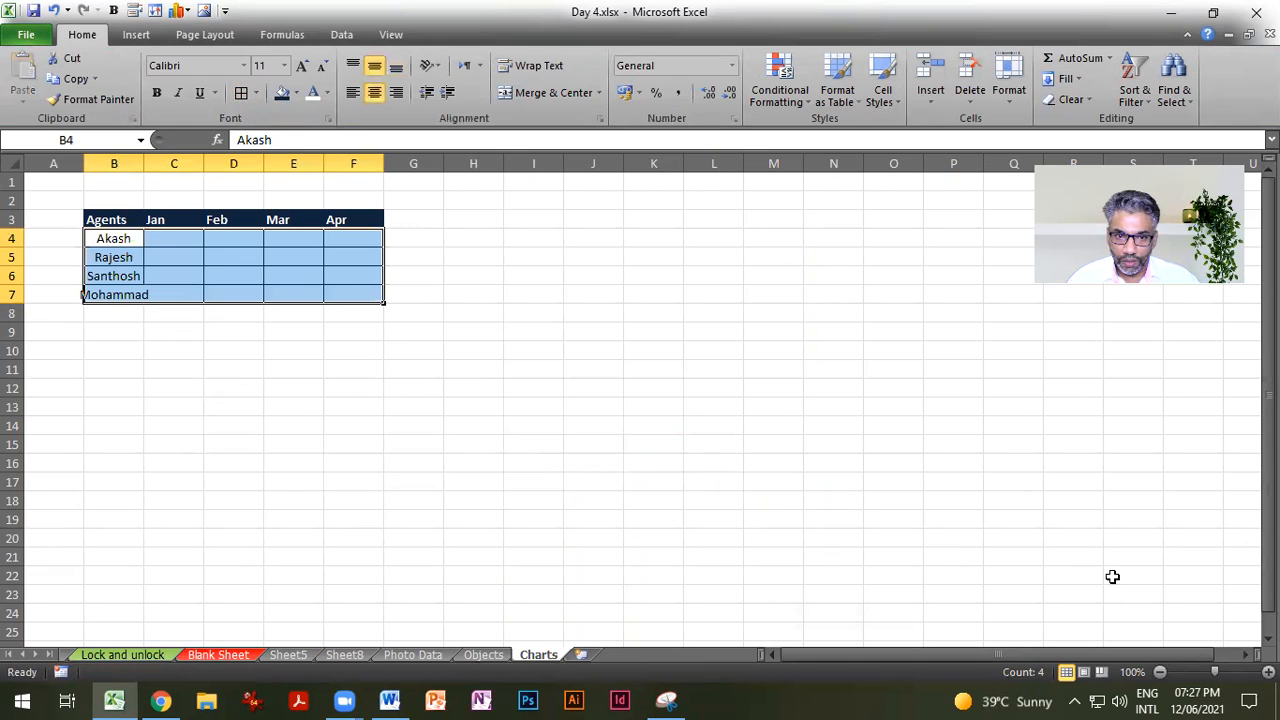
scroll(649, 349, "up", 5)
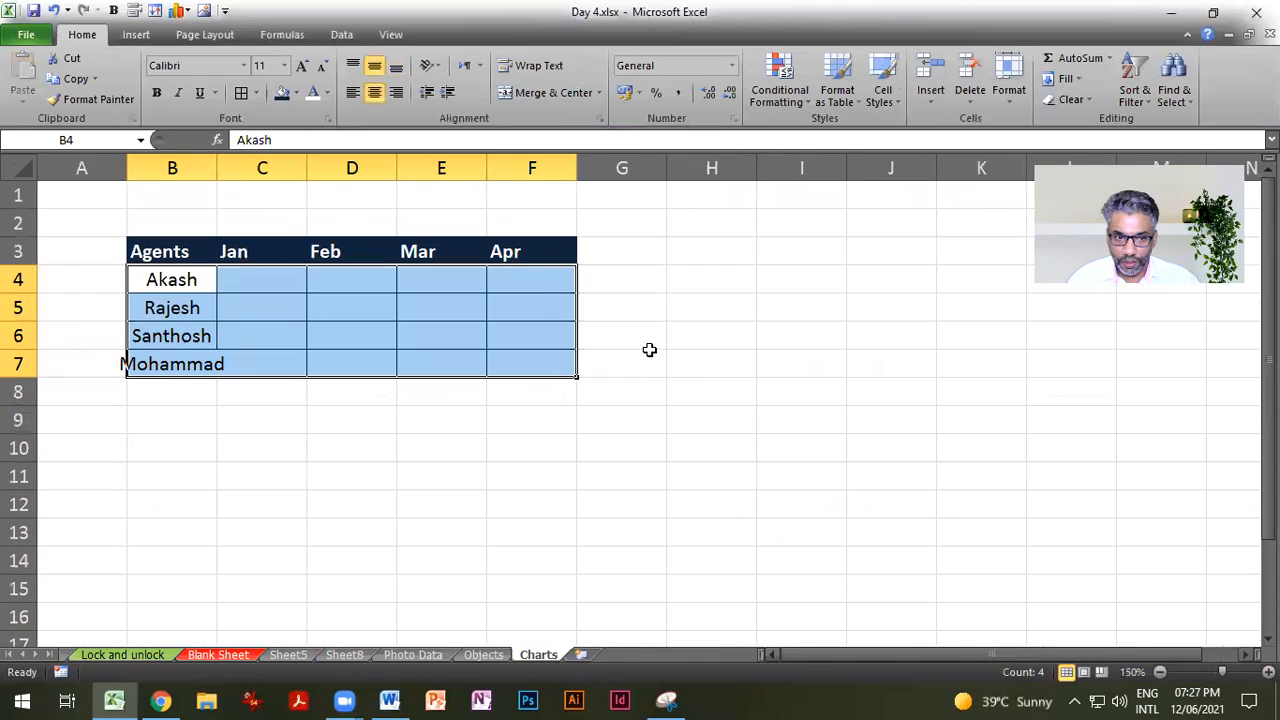
double_click(216, 168)
left_click(448, 508)
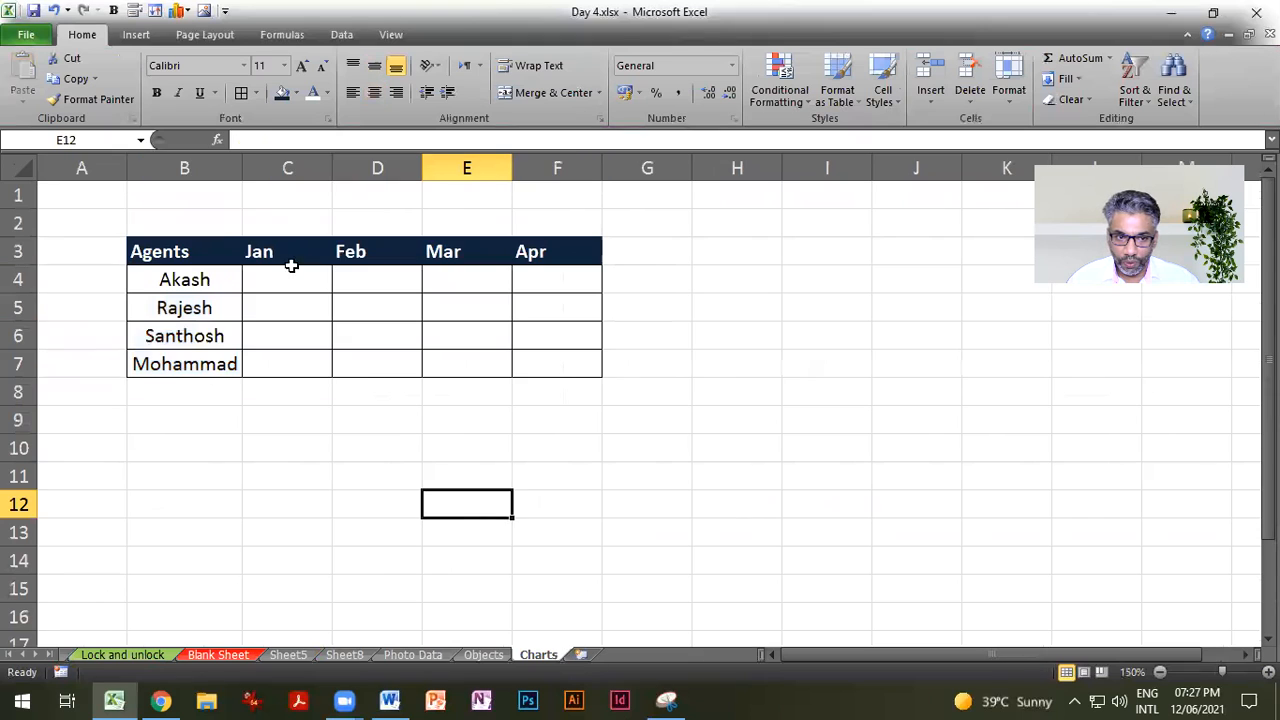
left_click_drag(242, 168, 255, 166)
left_click(348, 327)
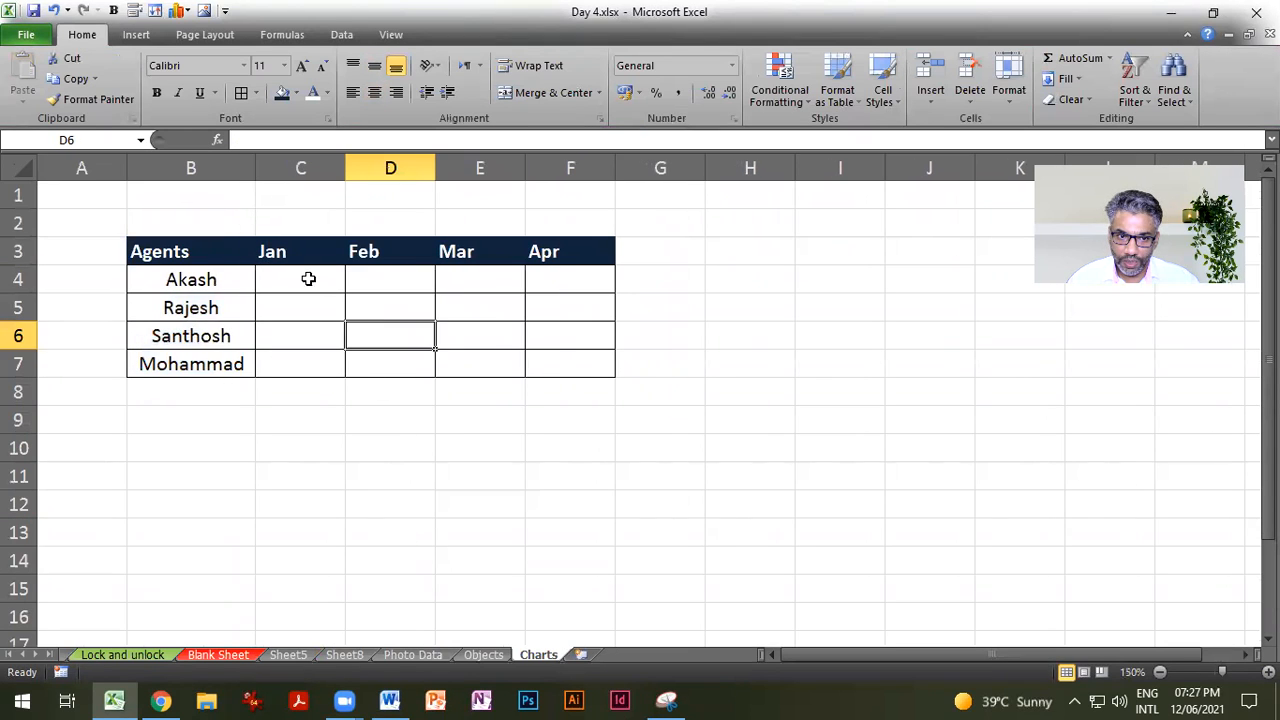
Step: Enter the Jan values 456, 421, 411 and 399 in C4:C7
left_click(308, 279)
type("456")
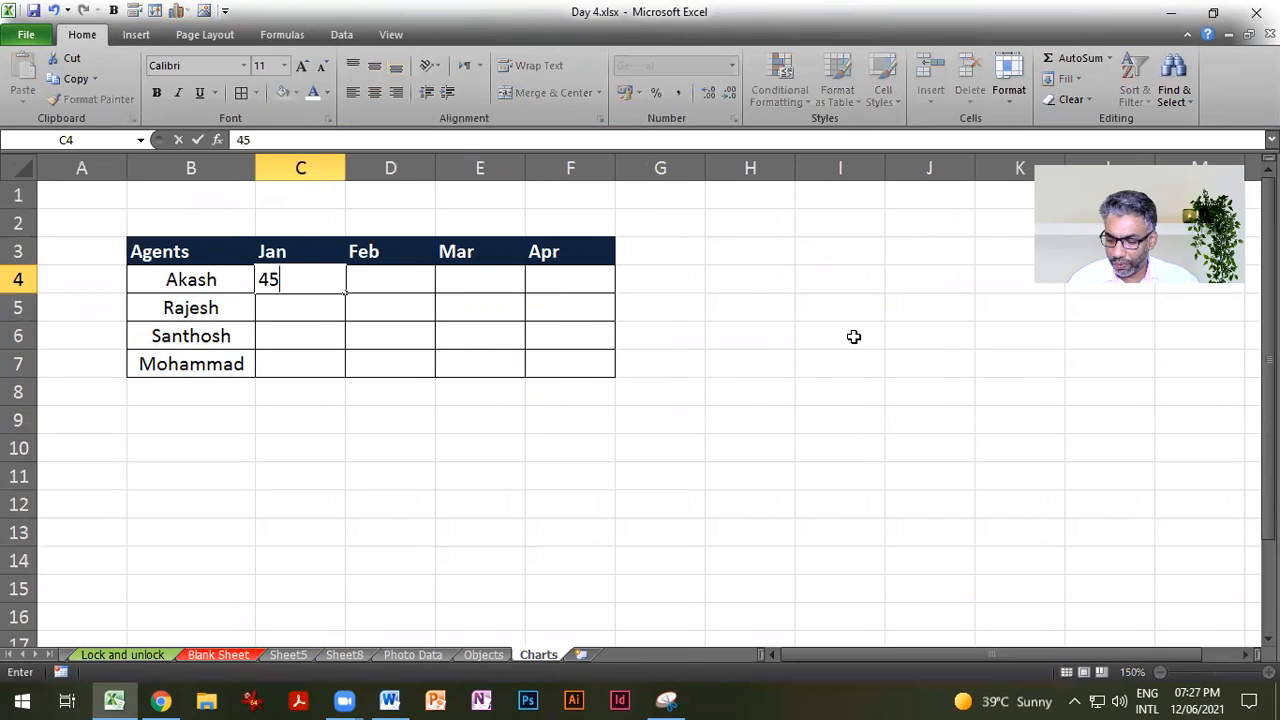
key("Return")
type("421")
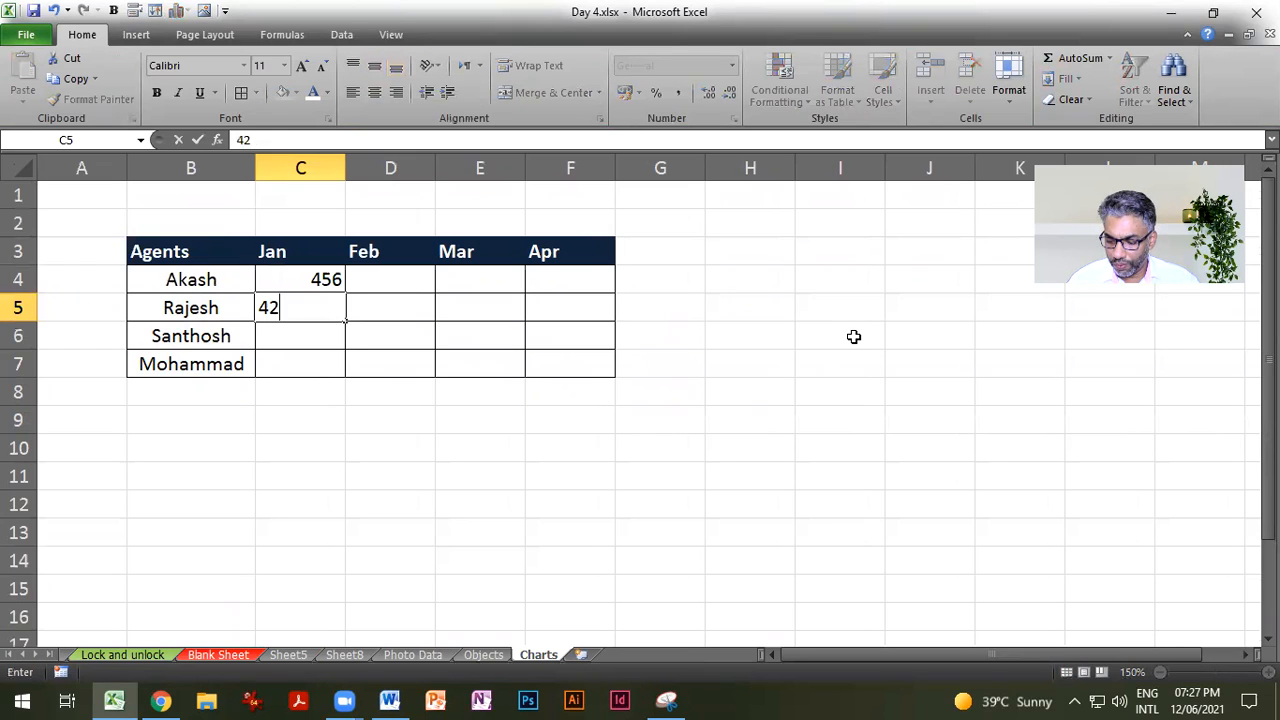
key("Return")
type("411")
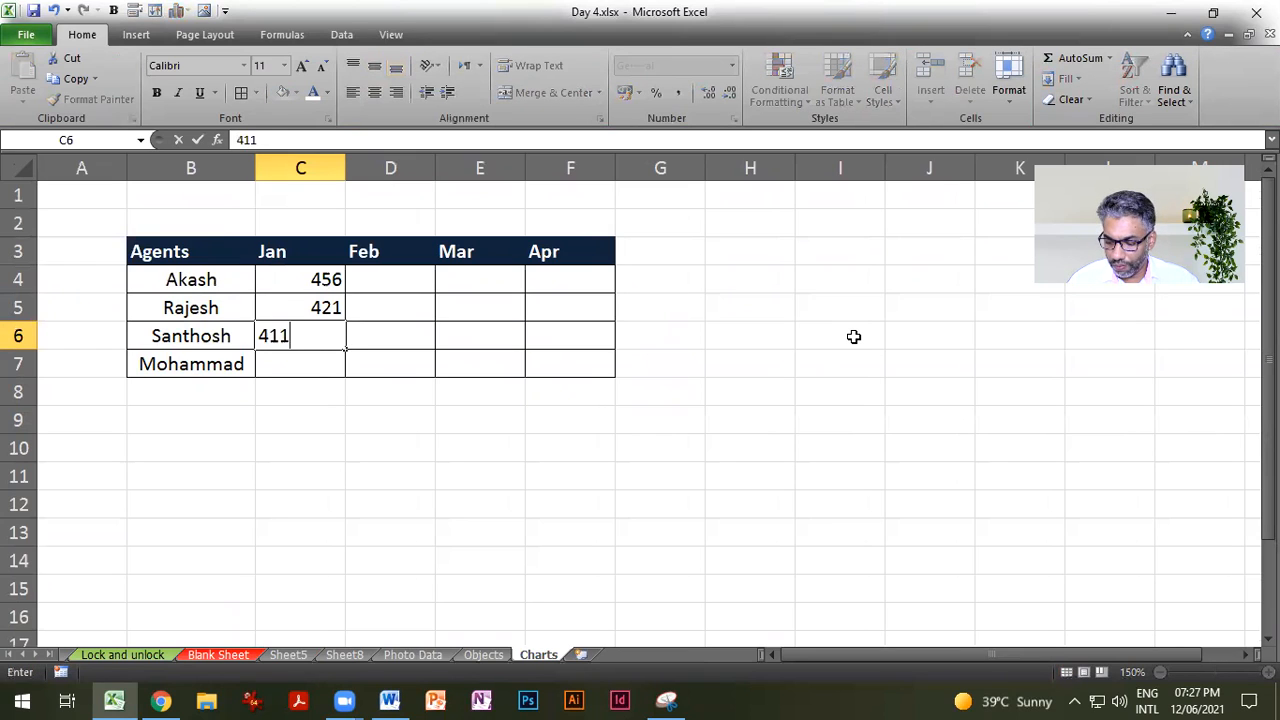
key("Return")
type("399")
key("Return")
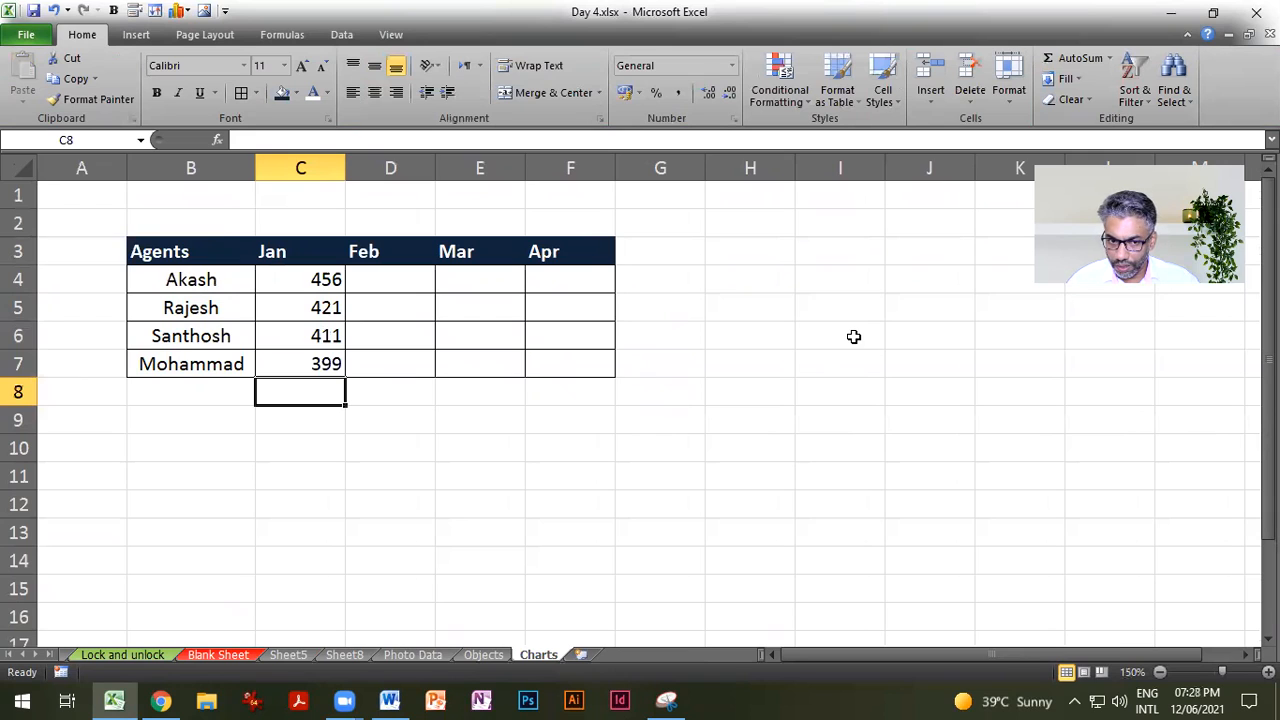
Step: Select D4:F7 and enter the Feb values 521, 566, 451 and 523 in D4:D7
left_click_drag(428, 280, 580, 362)
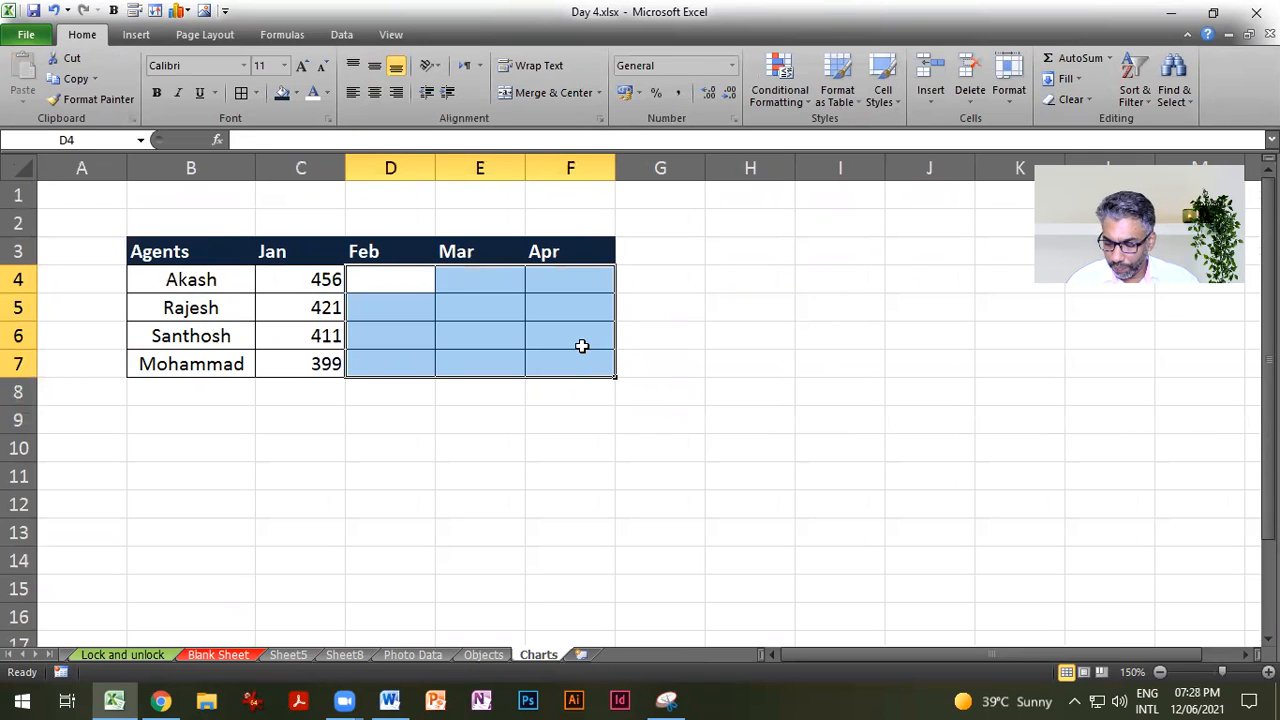
type("521")
key("Return")
type("56")
key("Return")
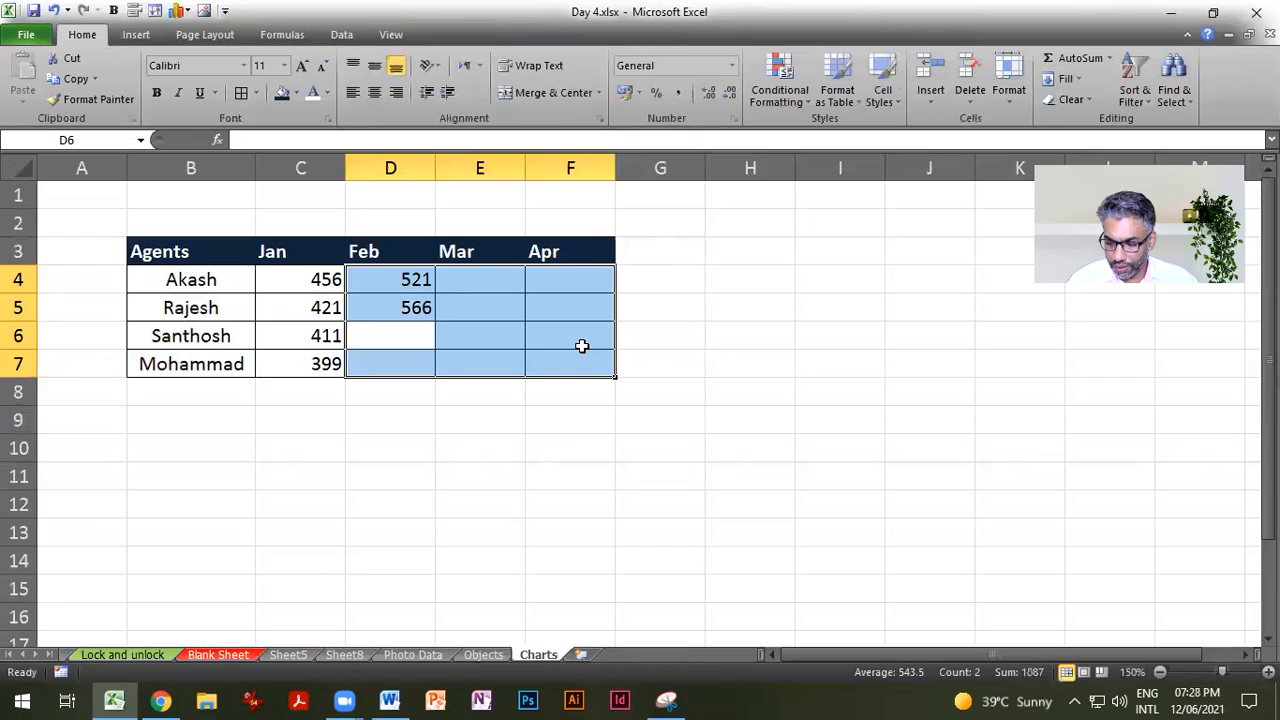
type("451")
key("Return")
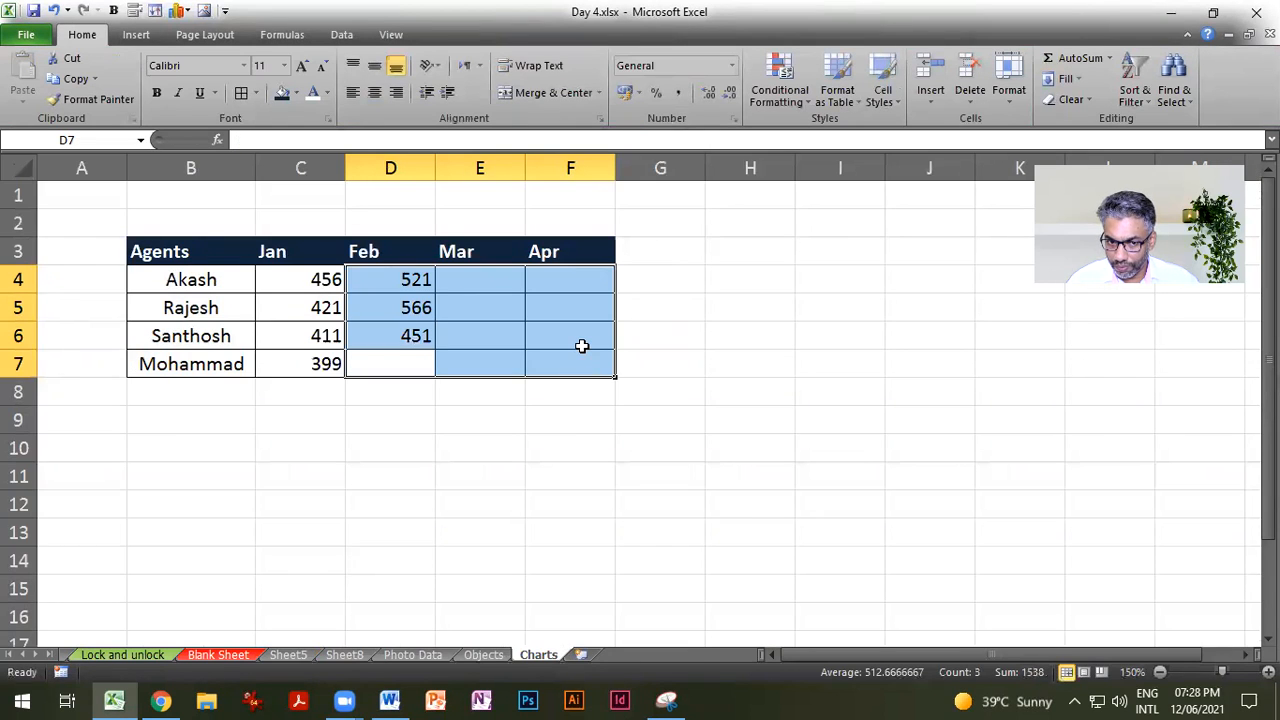
type("52")
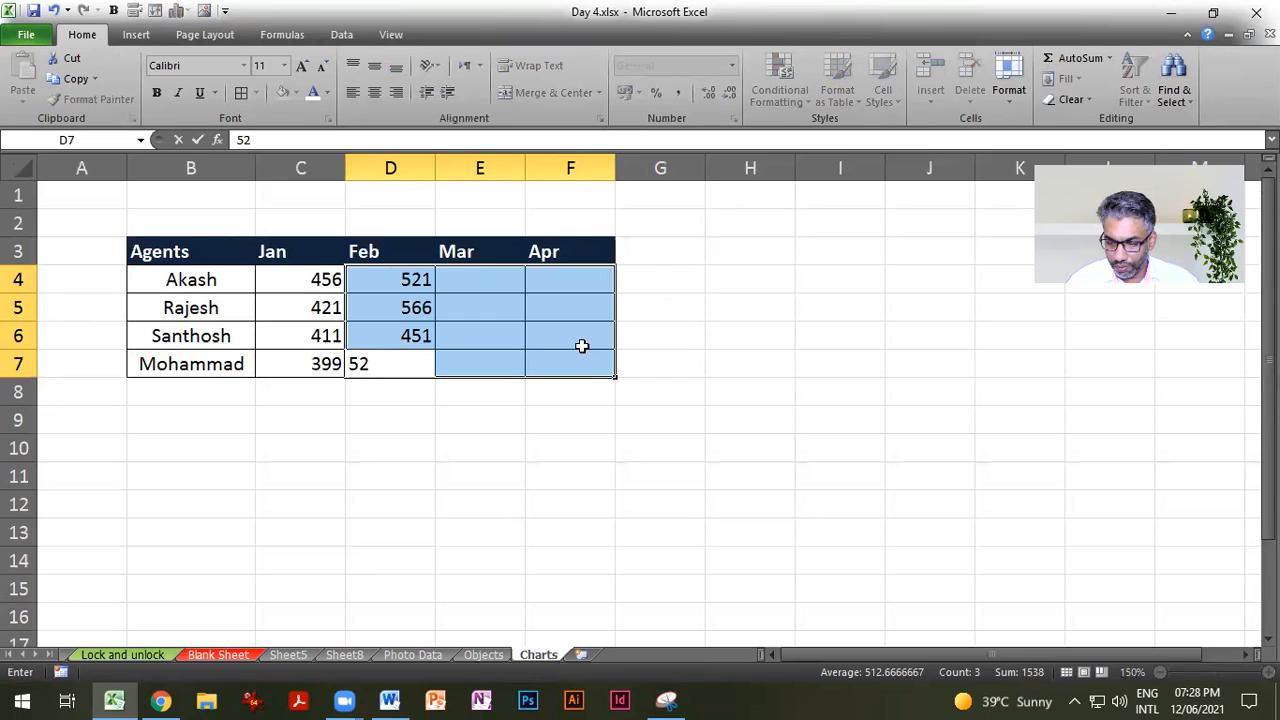
type("3")
key("Return")
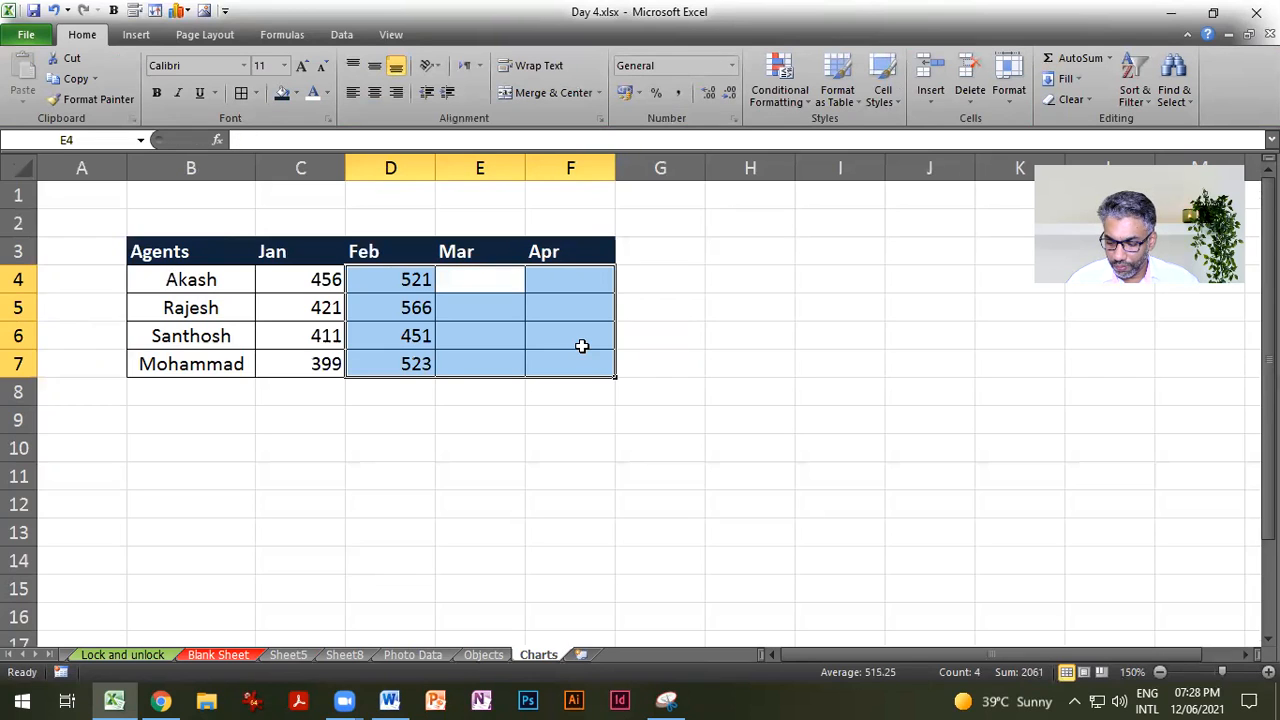
Step: Enter the Mar values 422, 451, 465 and 432 in E4:E7
type("42")
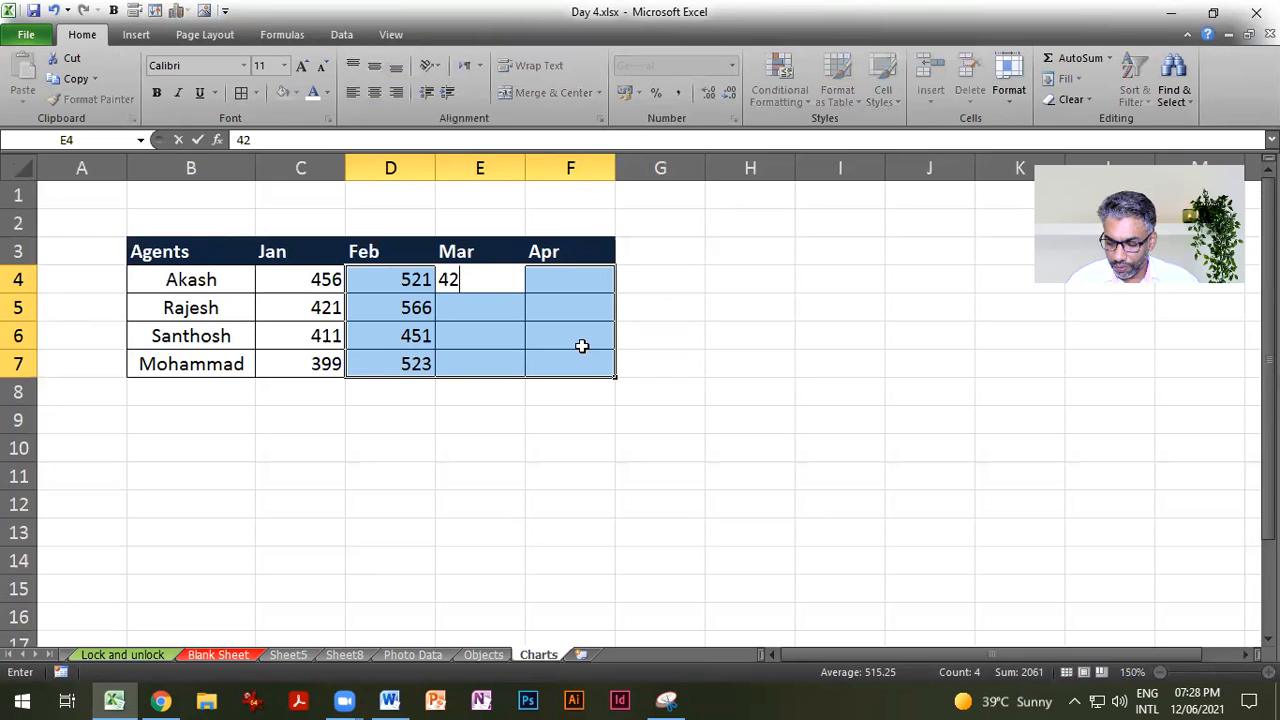
key("Return")
type("451")
key("Return")
type("465")
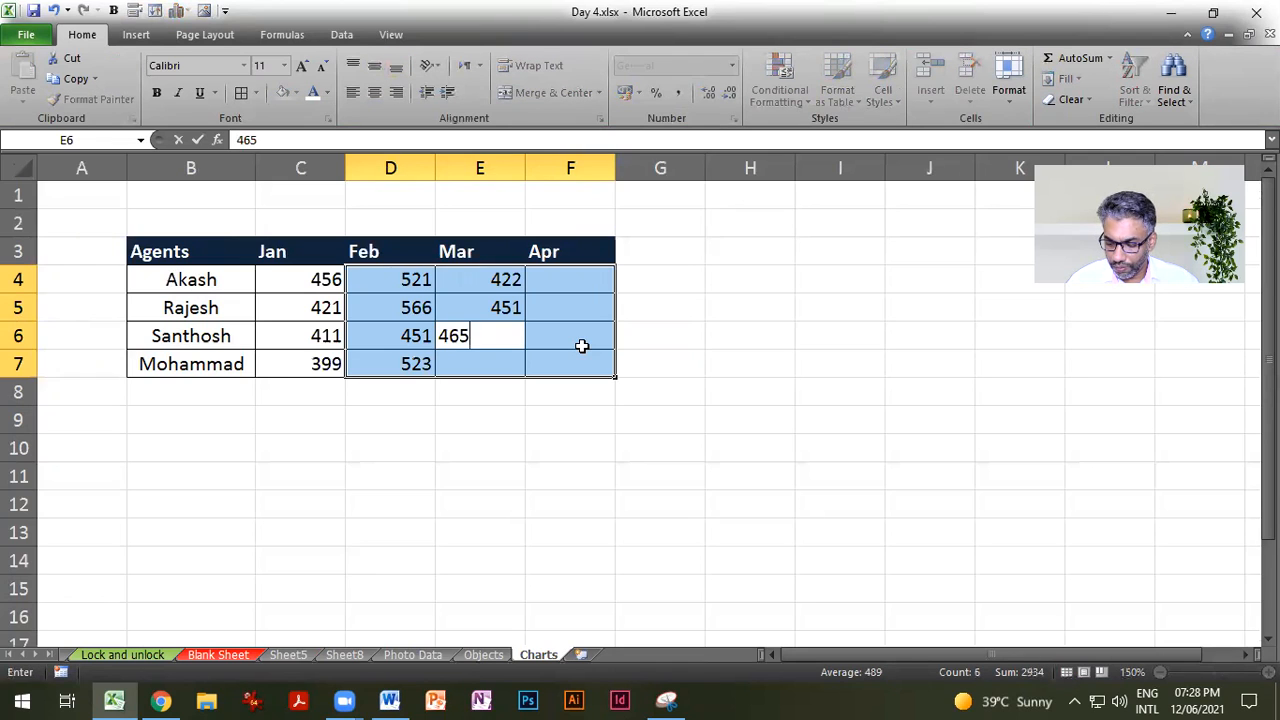
key("Return")
type("432")
key("Return")
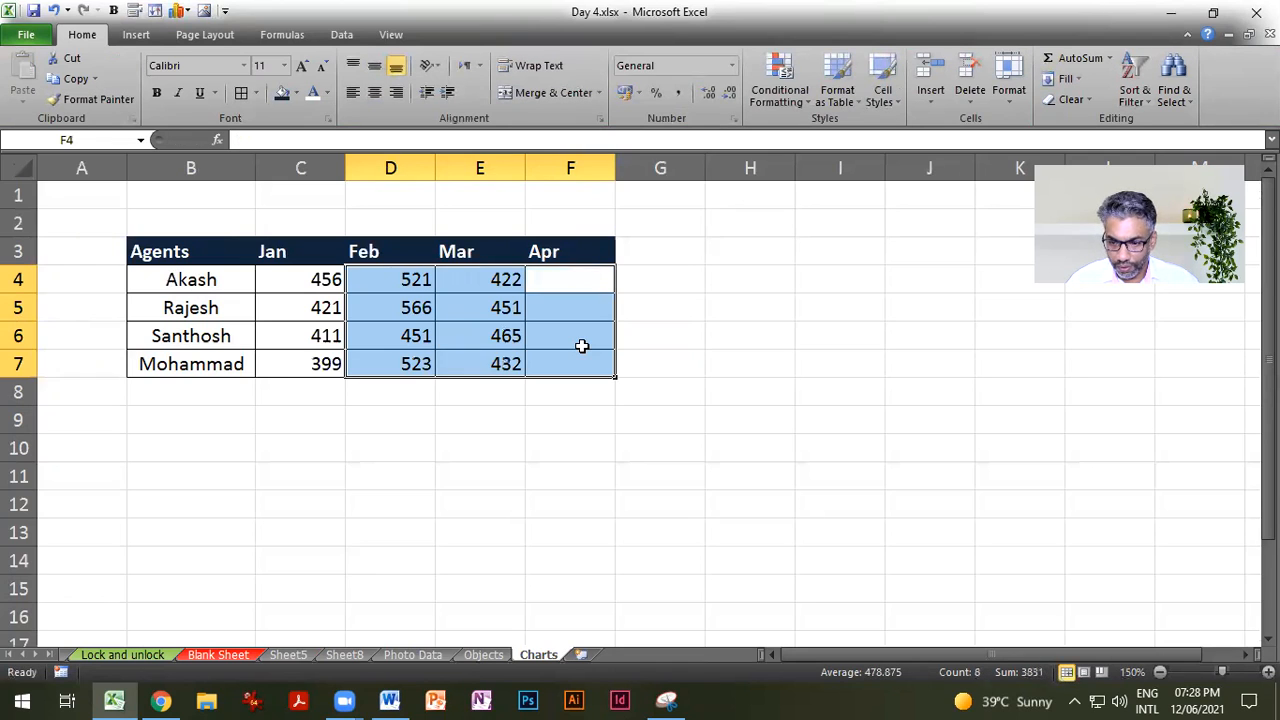
Step: Enter the Apr values 633, 563, 495 and 691 in F4:F7
type("6")
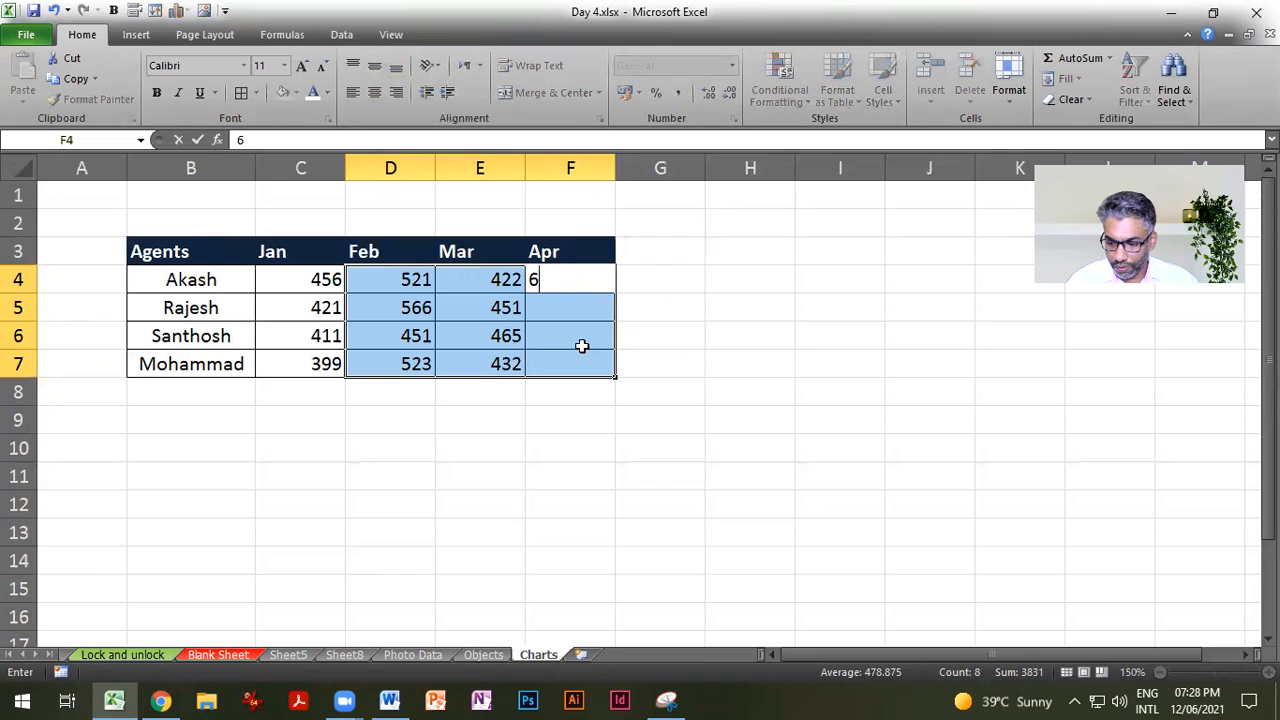
type("33")
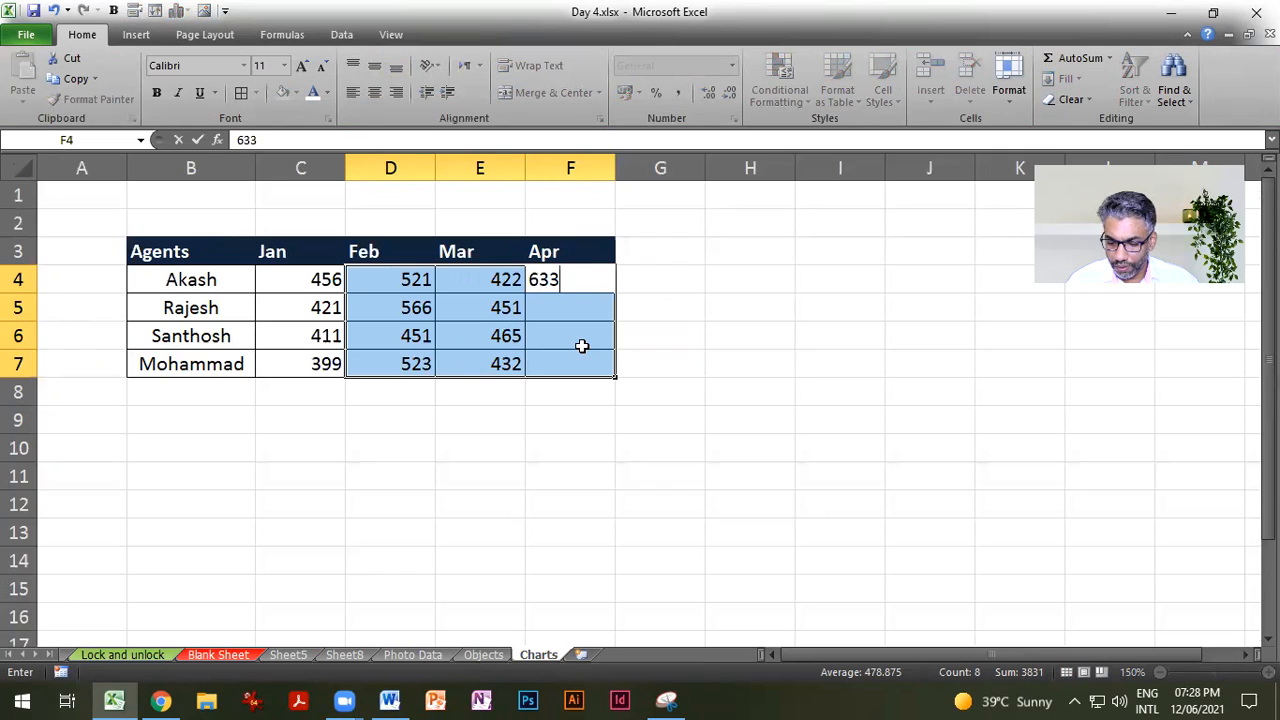
key("Return")
type("563")
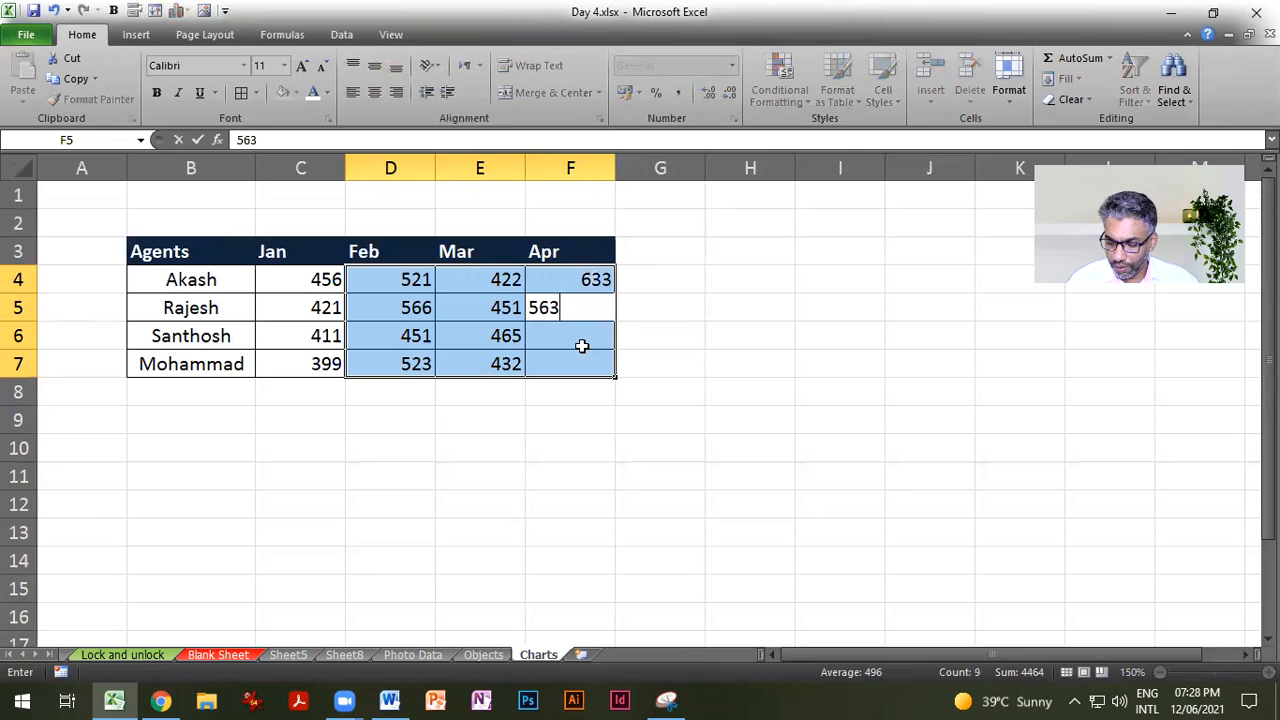
key("Return")
type("495")
key("Return")
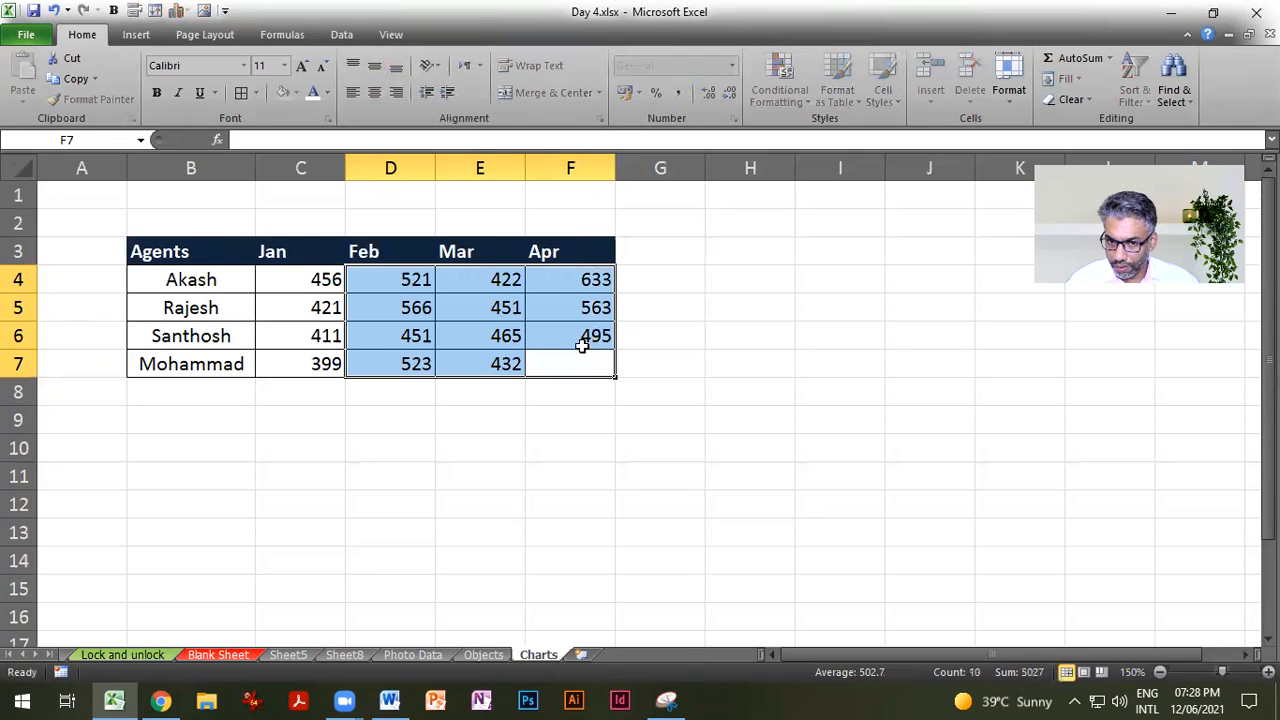
type("69")
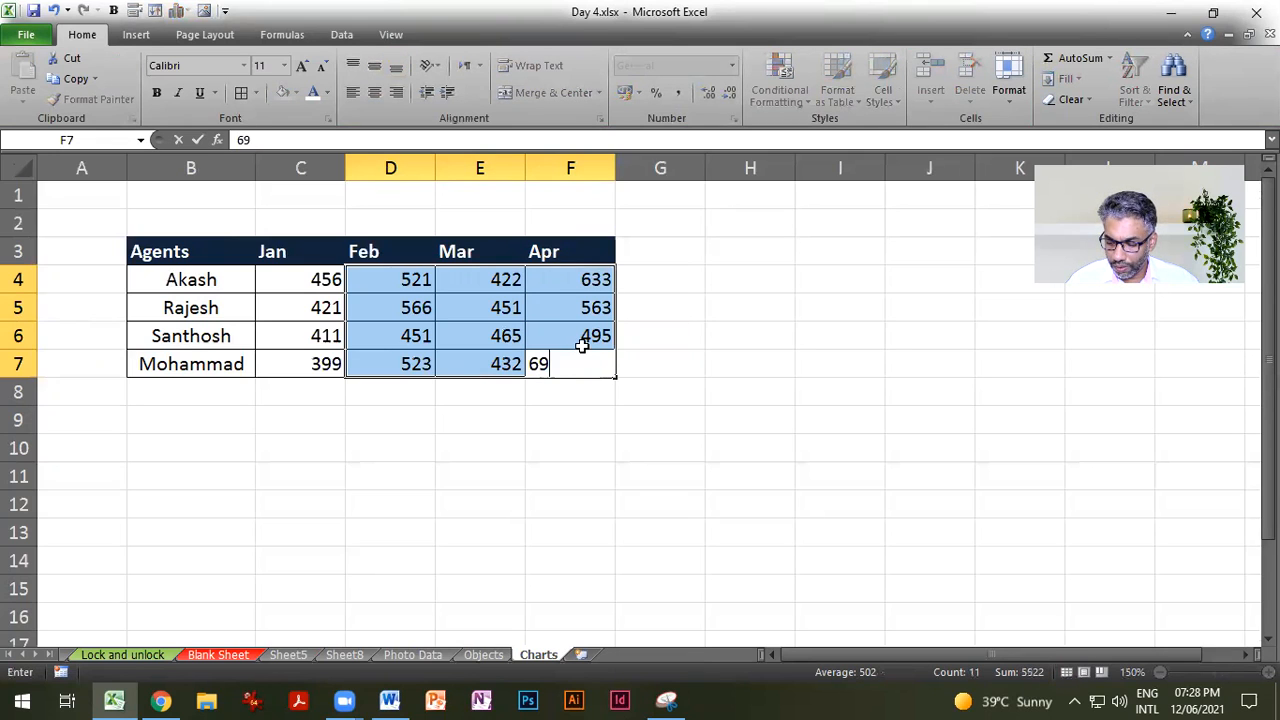
type("1")
key("Return")
left_click(640, 476)
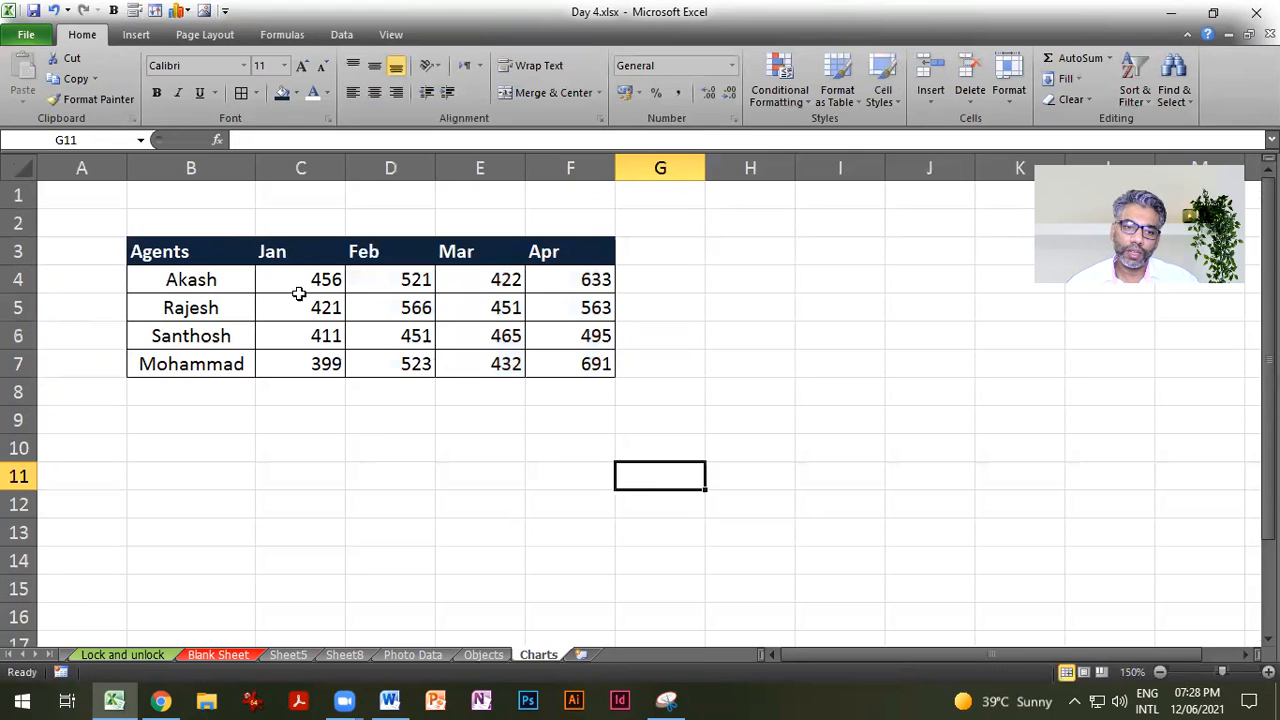
Step: Center the header texts in B3:F3 horizontally
left_click_drag(230, 251, 571, 251)
left_click(374, 92)
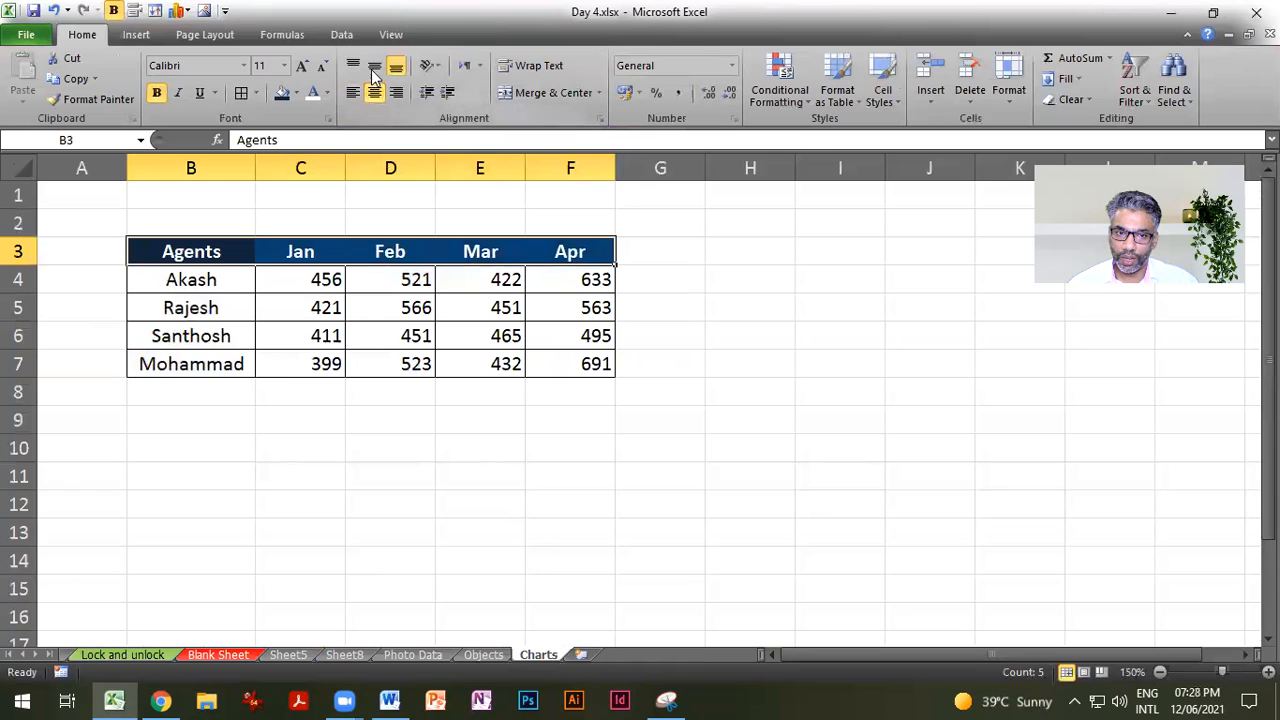
Step: Left-align the agent names in B4:B7 and increase their indent
left_click(655, 280)
left_click_drag(244, 292, 240, 363)
left_click(352, 92)
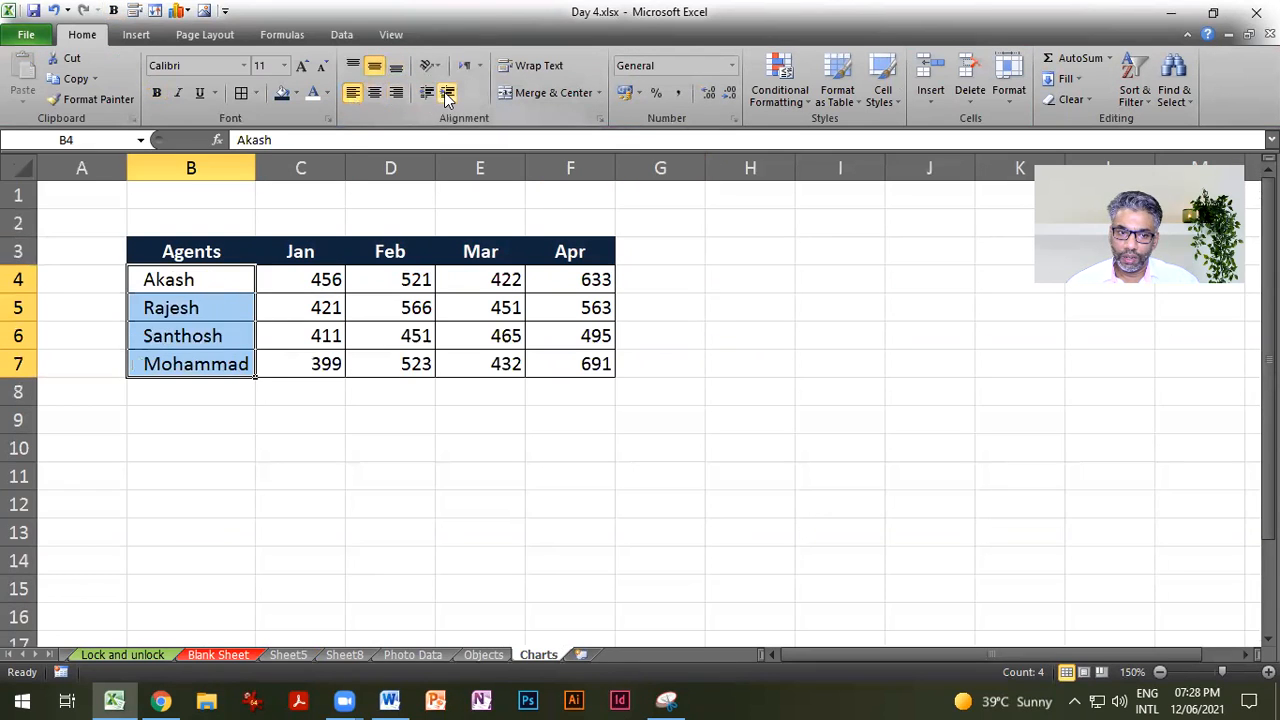
left_click(649, 397)
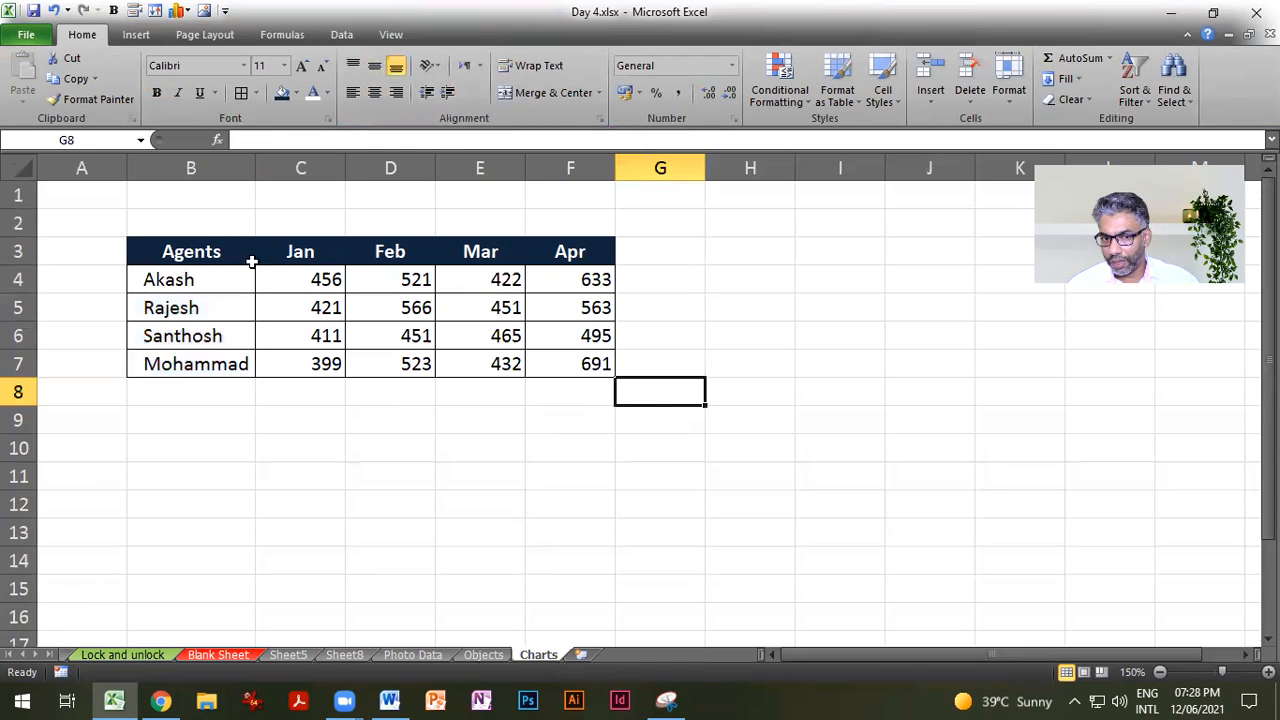
left_click_drag(200, 251, 586, 364)
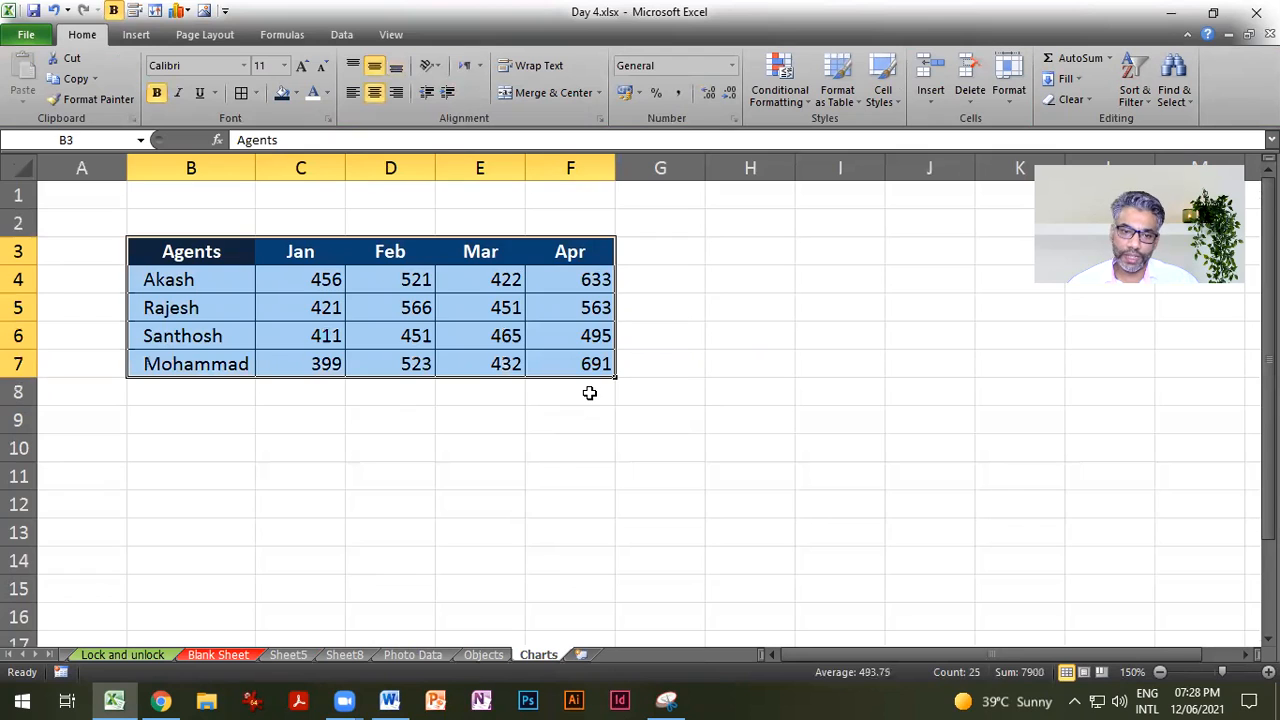
left_click(589, 393)
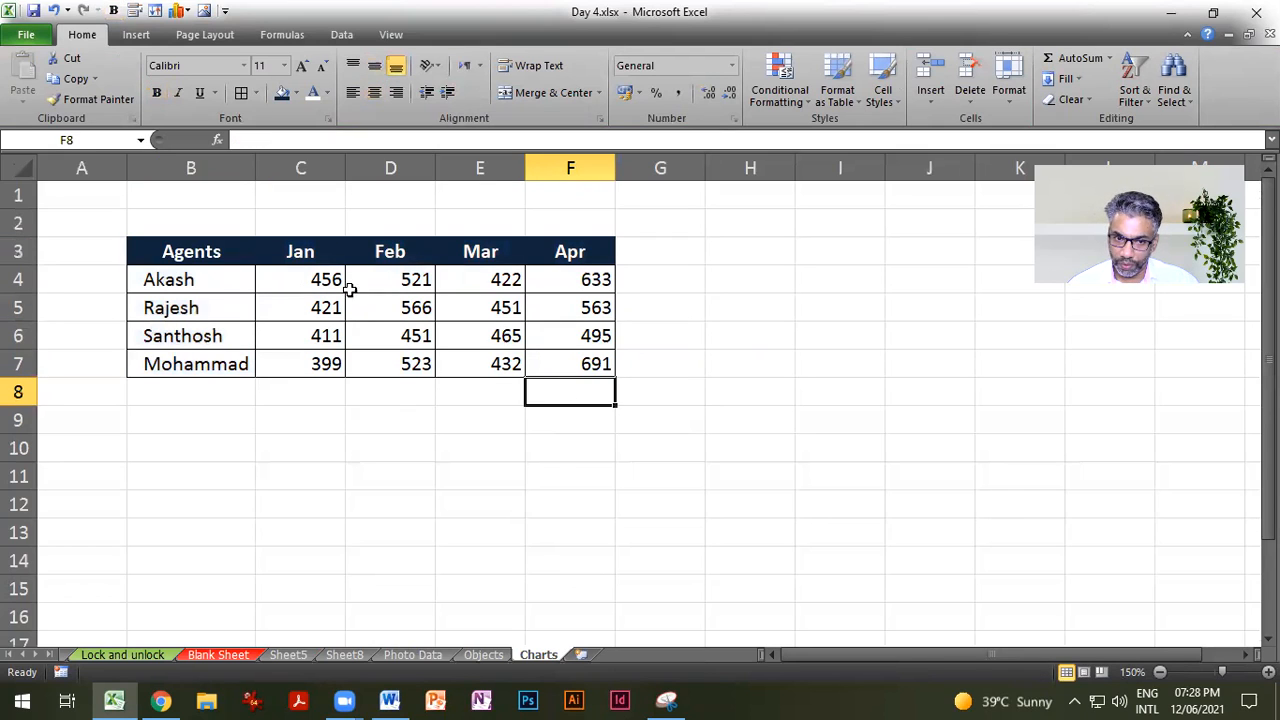
left_click(276, 358)
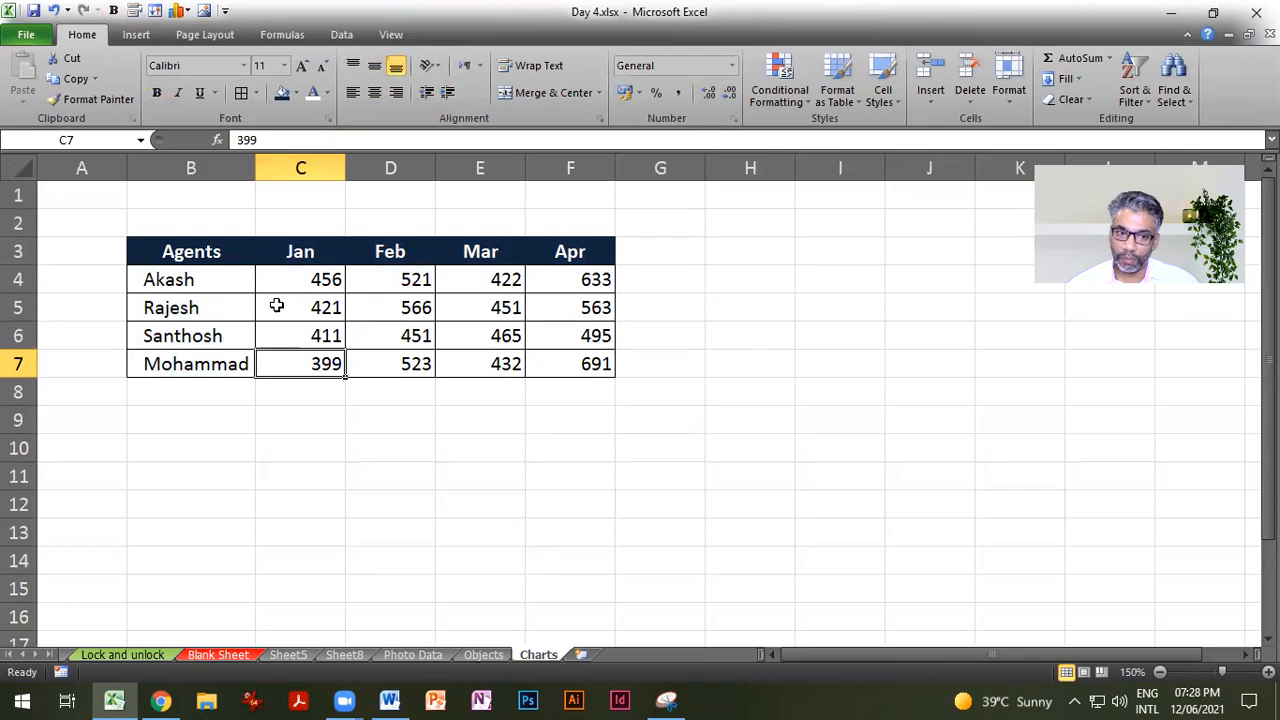
Step: Sum the Jan figures in C8 with AutoSum and fill the formula across to G8
left_click(327, 390)
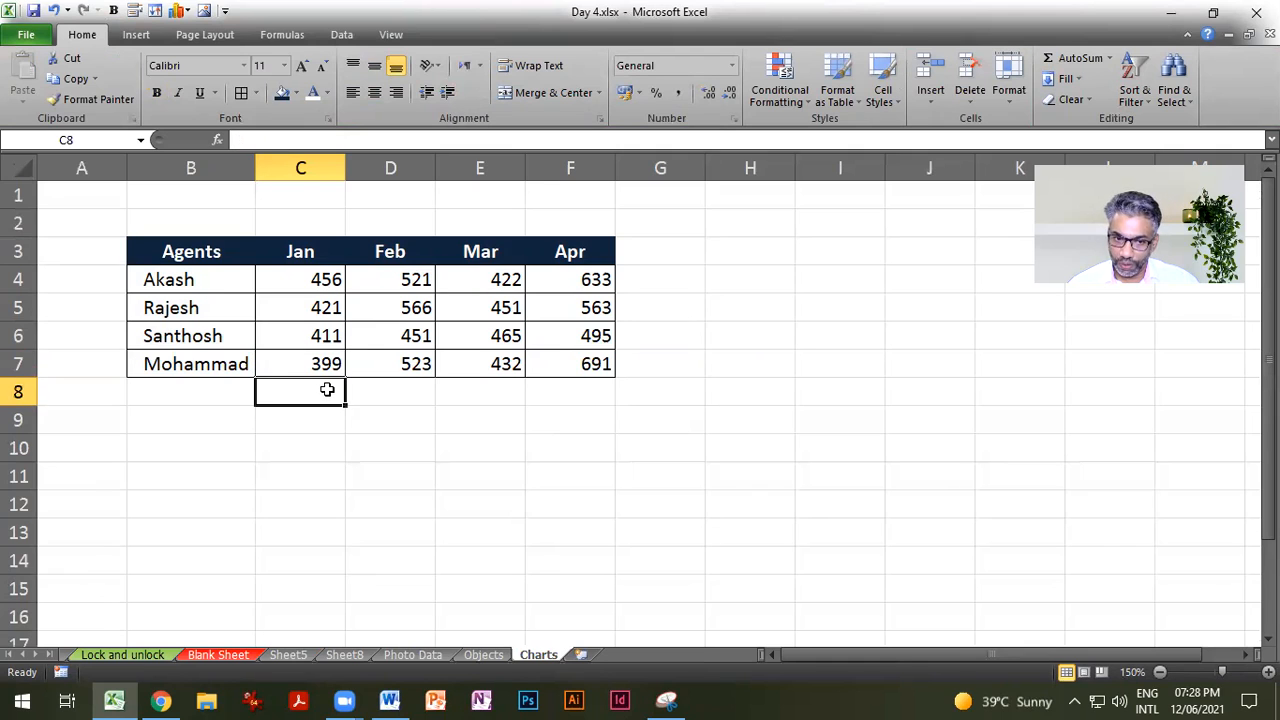
key("alt+equal")
key("Return")
left_click(333, 390)
left_click_drag(348, 401, 675, 421)
Step: Sum the first agent's monthly figures in G4 with AutoSum and fill the formula down to G8
left_click(632, 279)
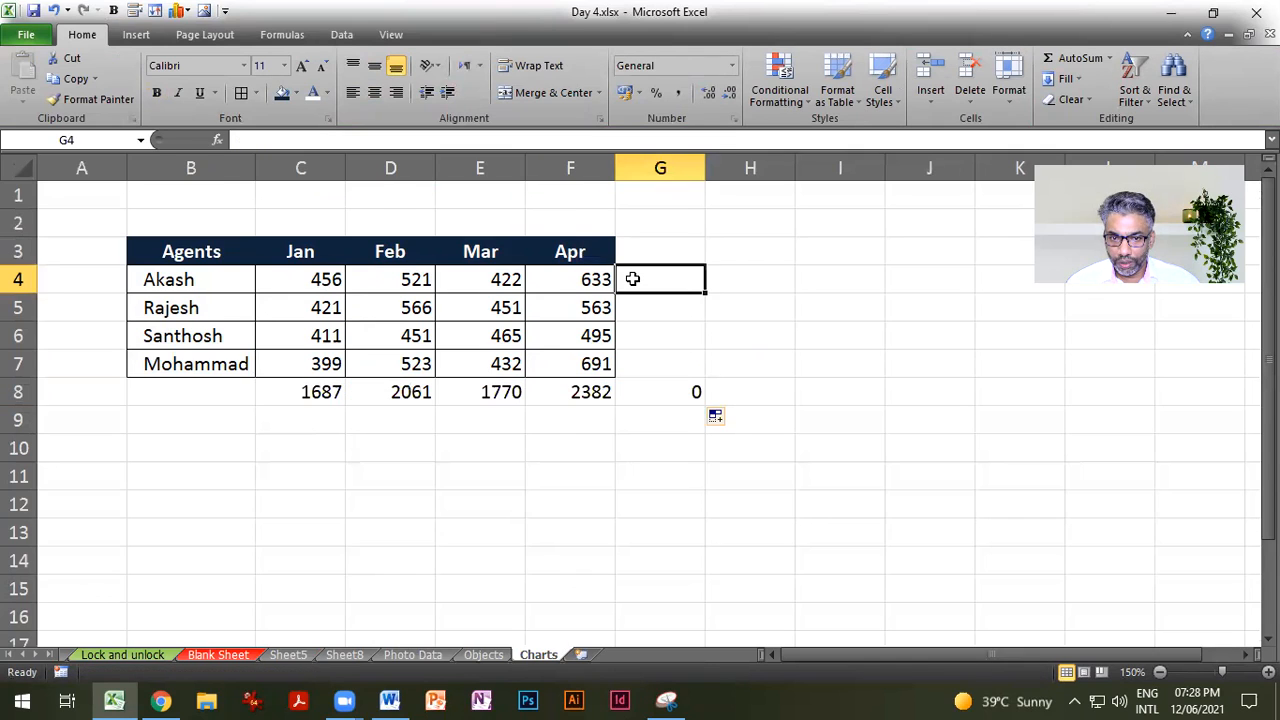
left_click(660, 349)
left_click(644, 268)
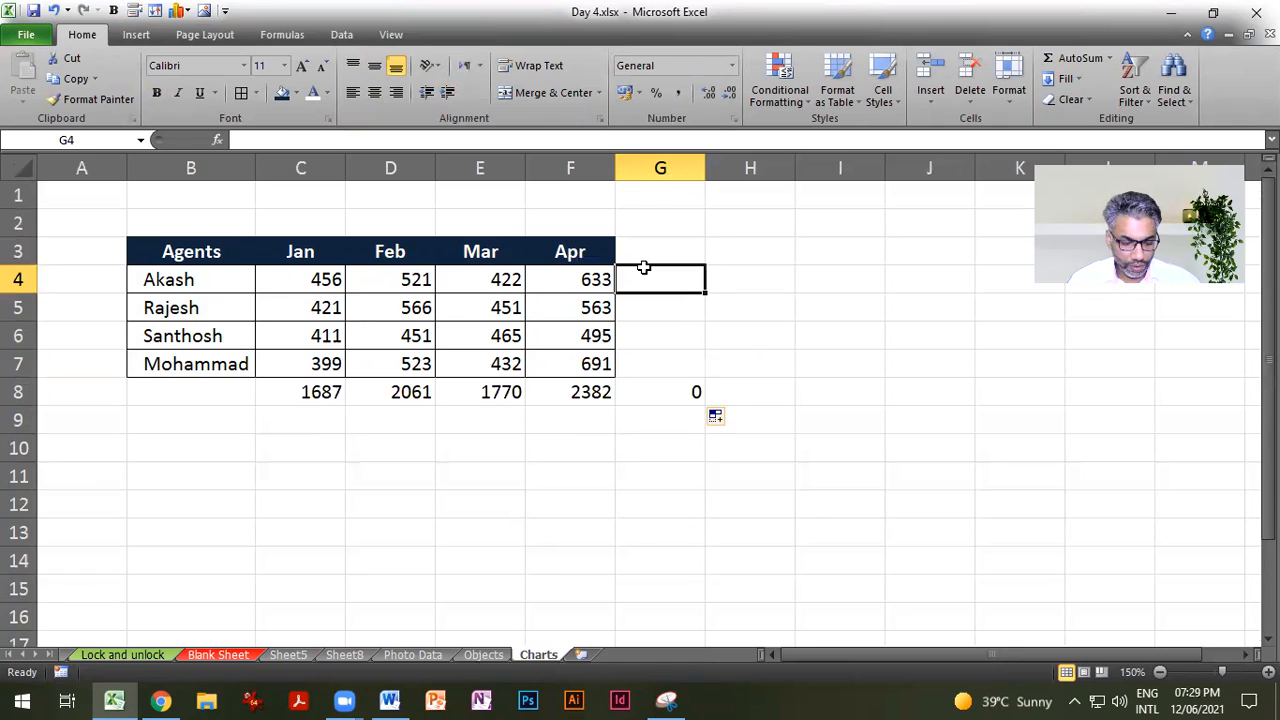
key("alt+equal")
key("Return")
left_click(644, 268)
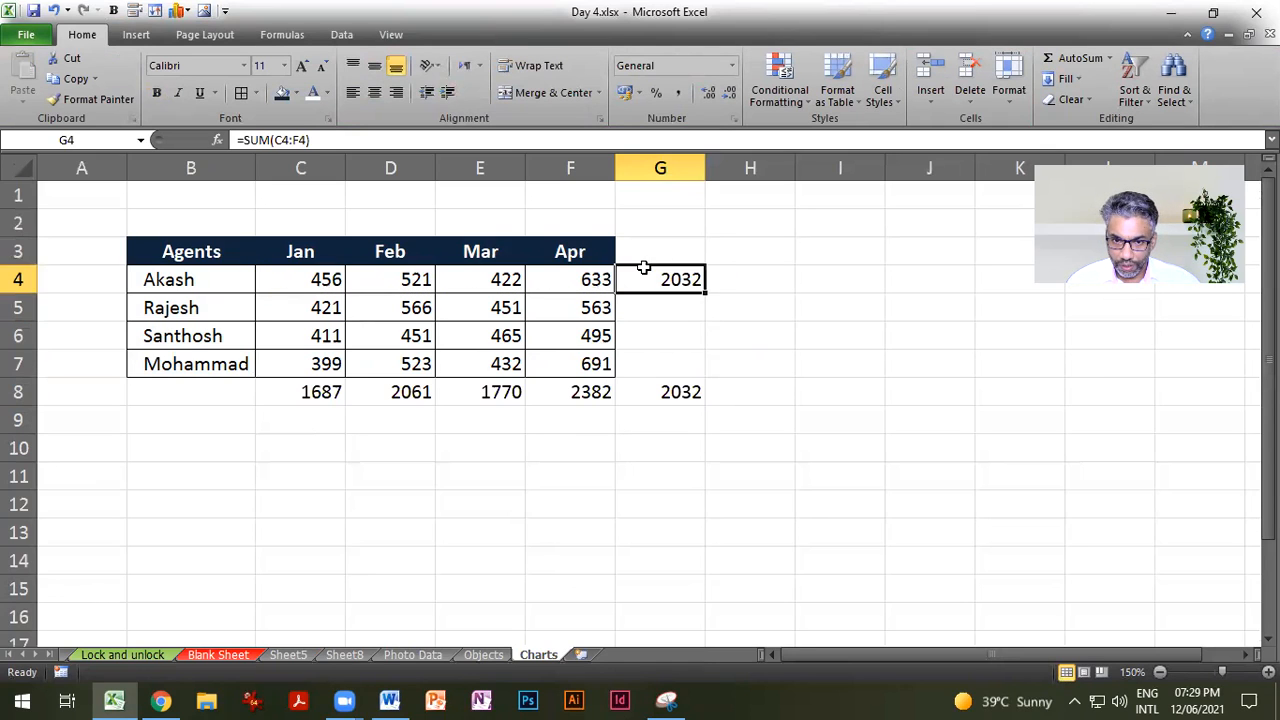
left_click_drag(704, 291, 703, 403)
left_click(763, 408)
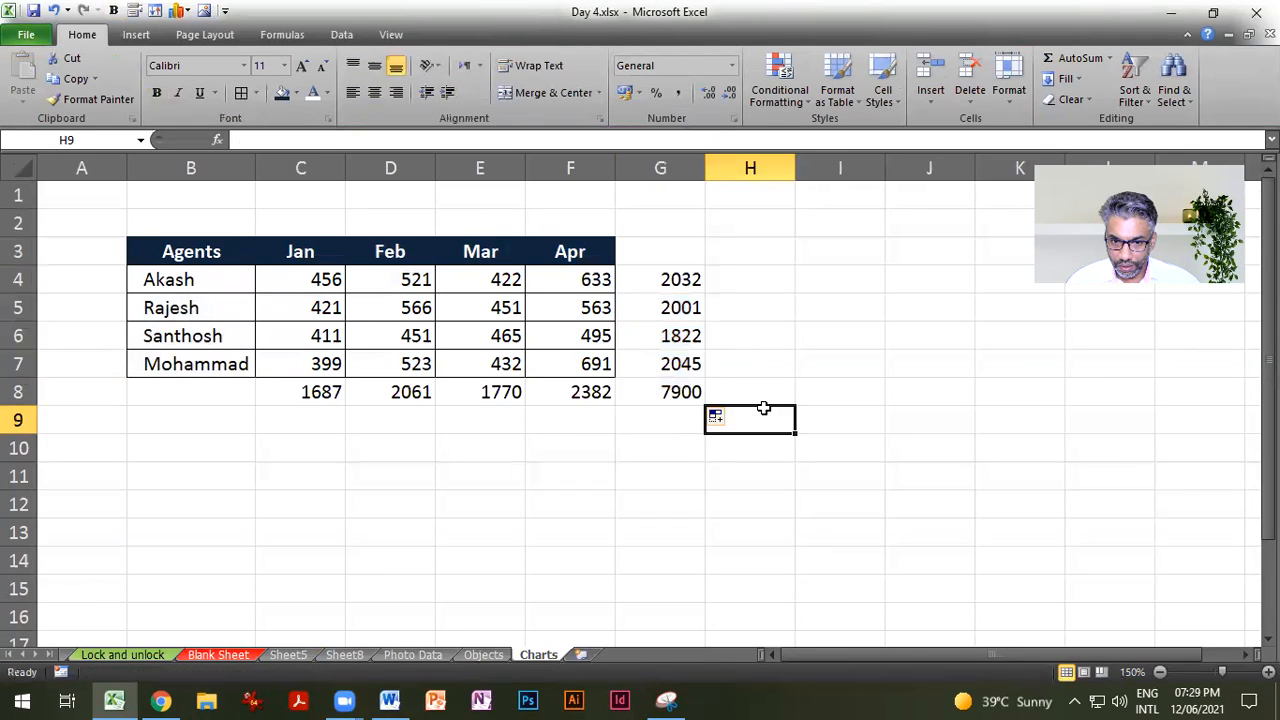
Step: Compare the grand total in G8 with the sum of the agent totals in G4:G7
left_click(648, 392)
left_click(814, 453)
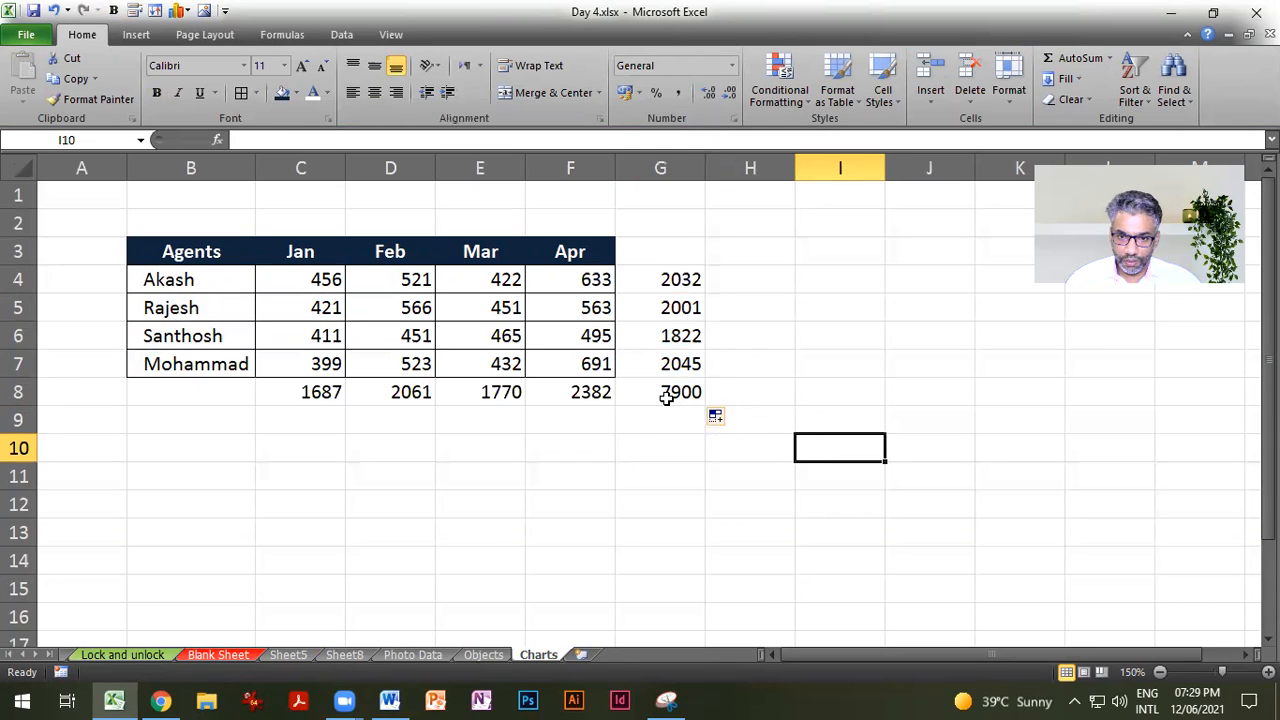
left_click_drag(666, 280, 668, 364)
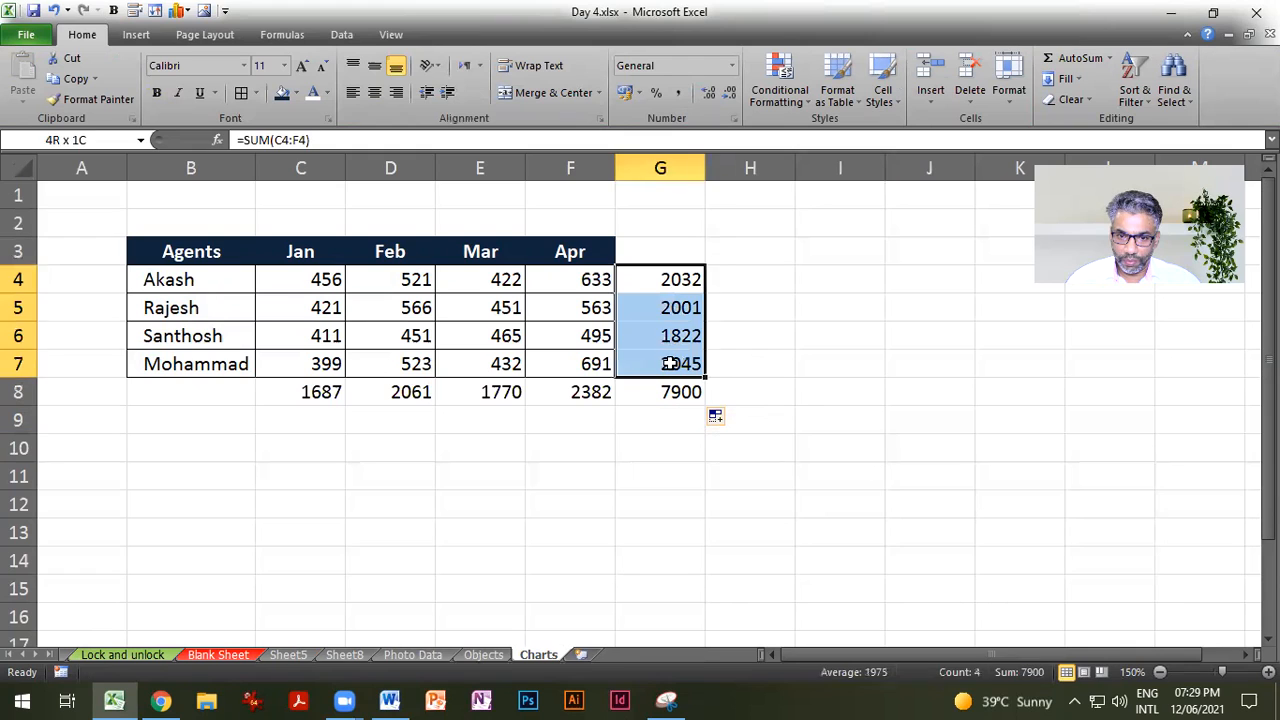
left_click(806, 396)
left_click(686, 392)
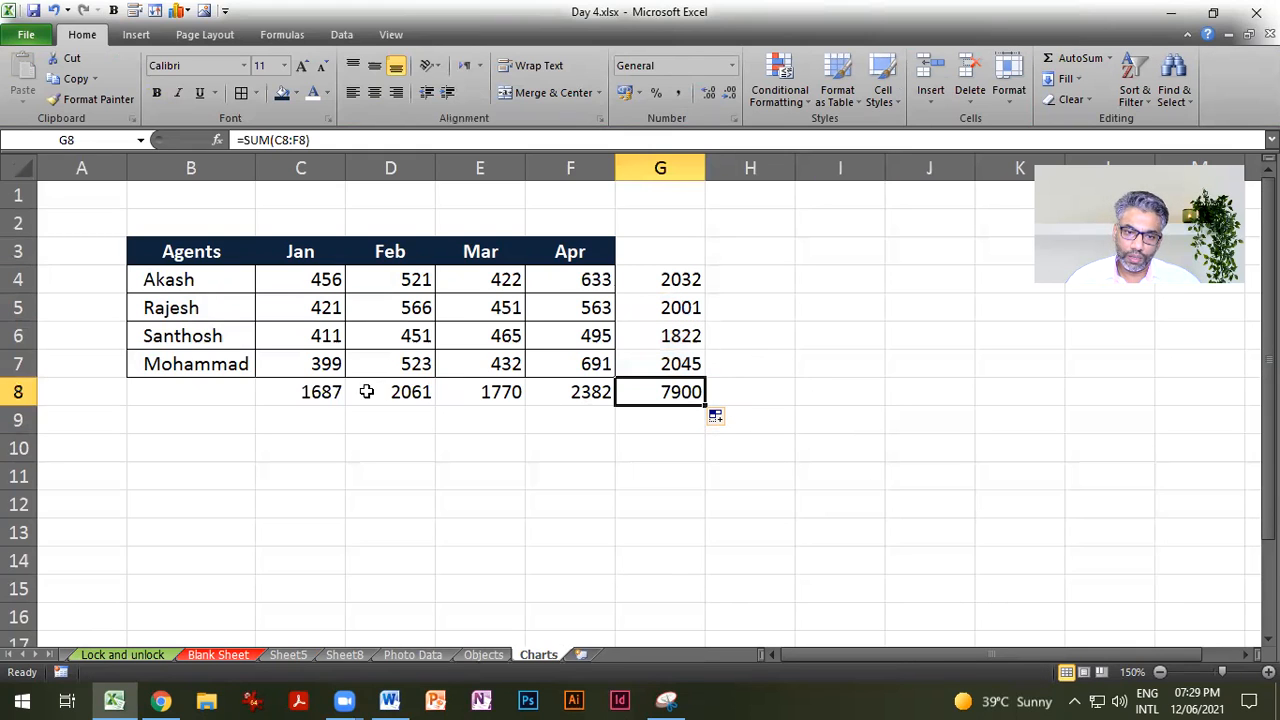
Step: Add borders to the totals in C8:G8 and G4:G8, and fill G4:G8 with light orange
left_click_drag(336, 392, 671, 390)
left_click(803, 387)
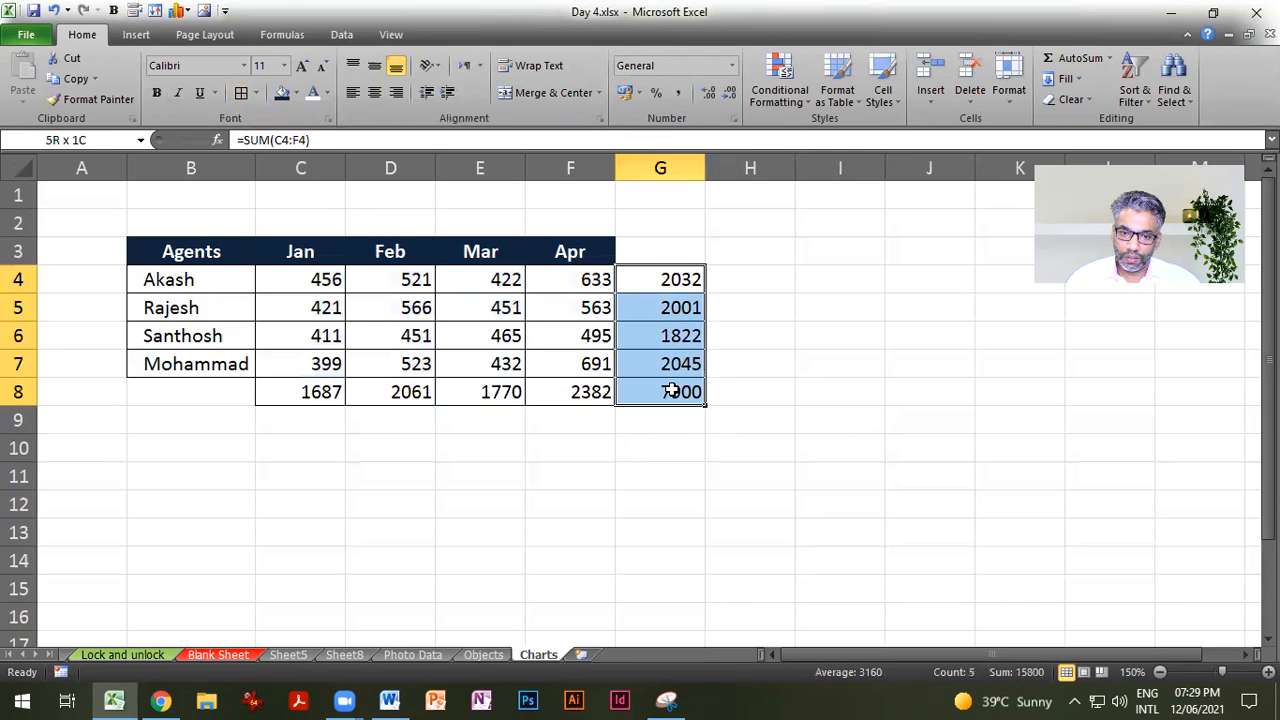
left_click(296, 93)
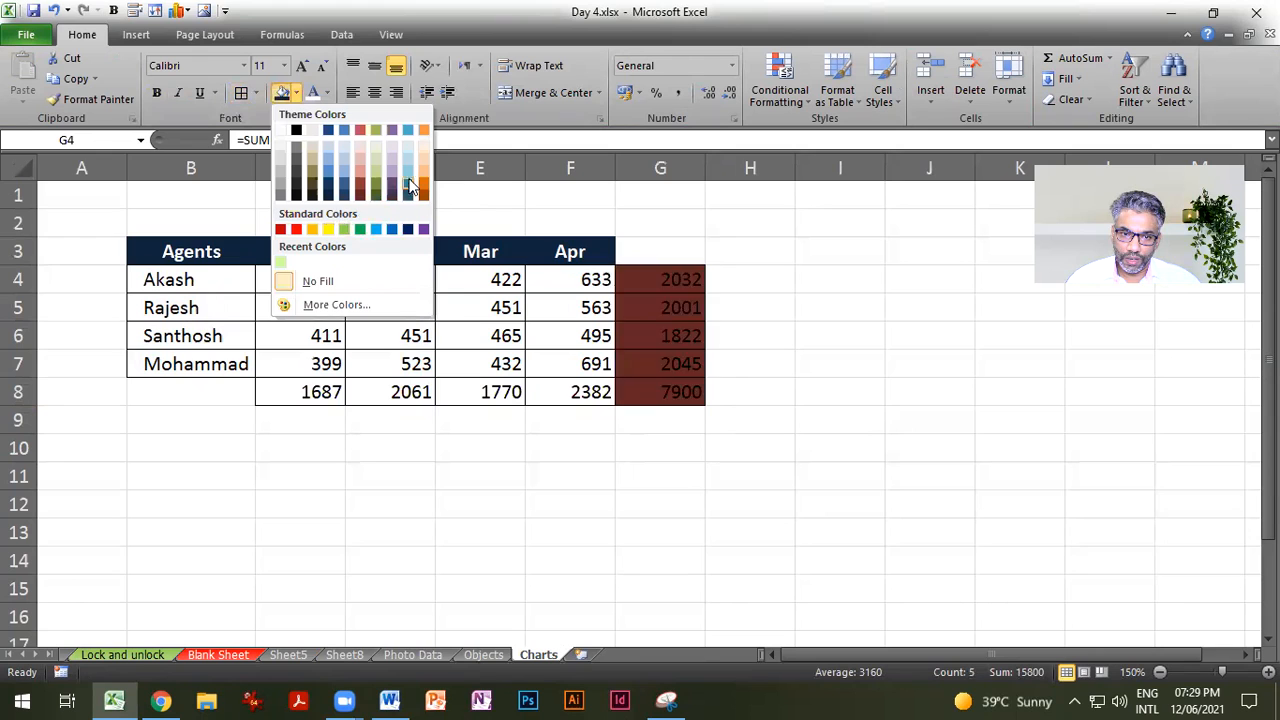
left_click(424, 168)
Step: Fill the monthly totals in C8:F8 with the same light orange and narrow column G
left_click_drag(320, 390, 576, 396)
left_click(283, 93)
left_click(888, 395)
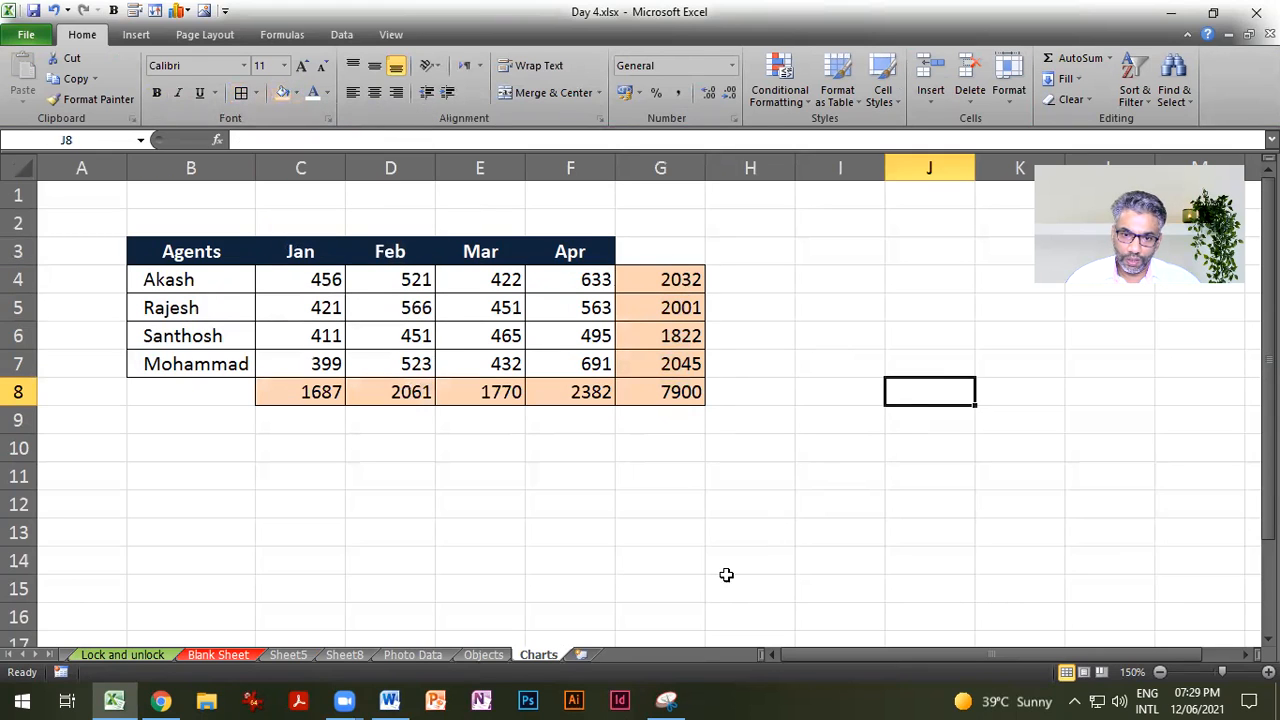
left_click(727, 580)
left_click_drag(702, 172, 684, 172)
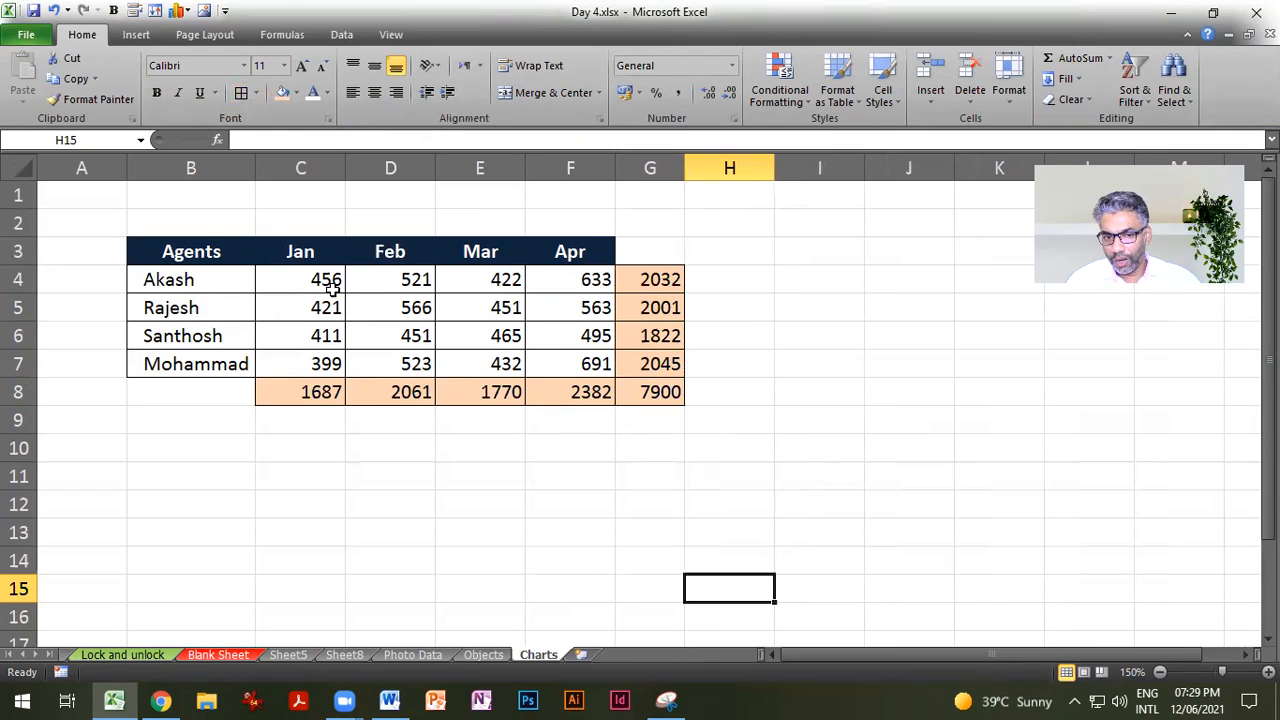
Step: Review the first agent's monthly figures in row 4 and each month's figures from Jan to Apr
left_click_drag(200, 279, 576, 282)
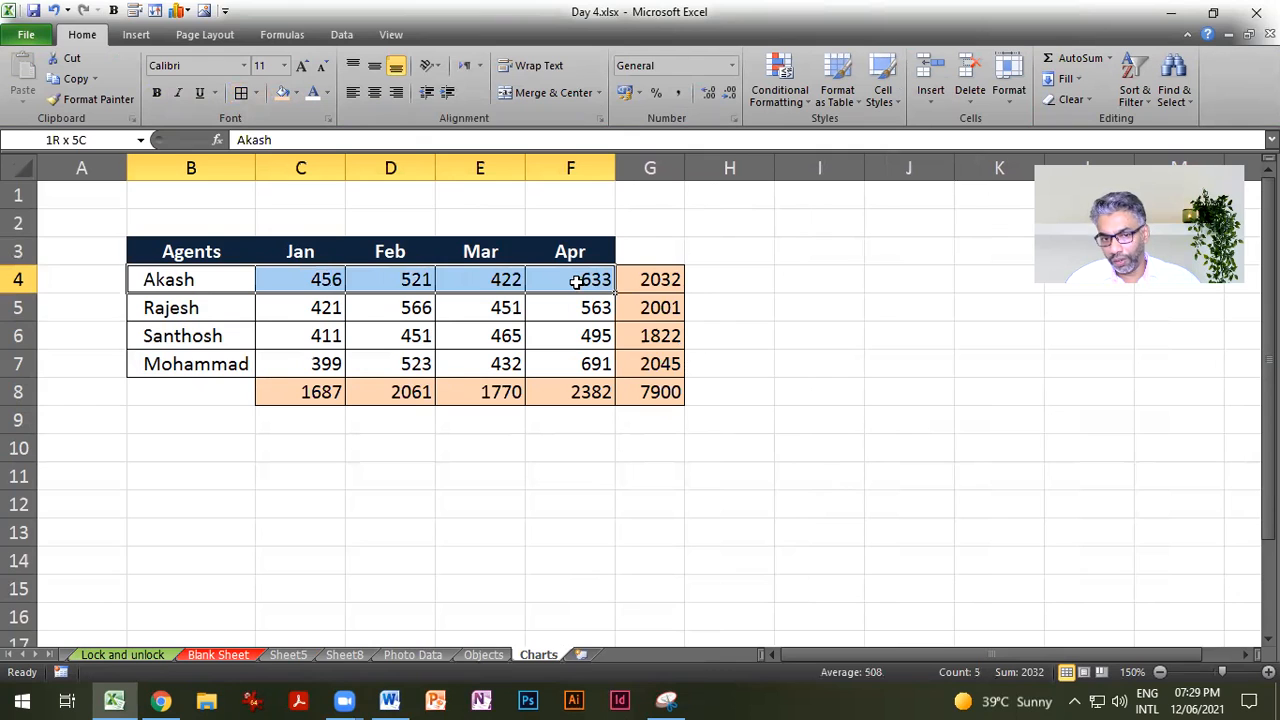
left_click_drag(316, 278, 327, 363)
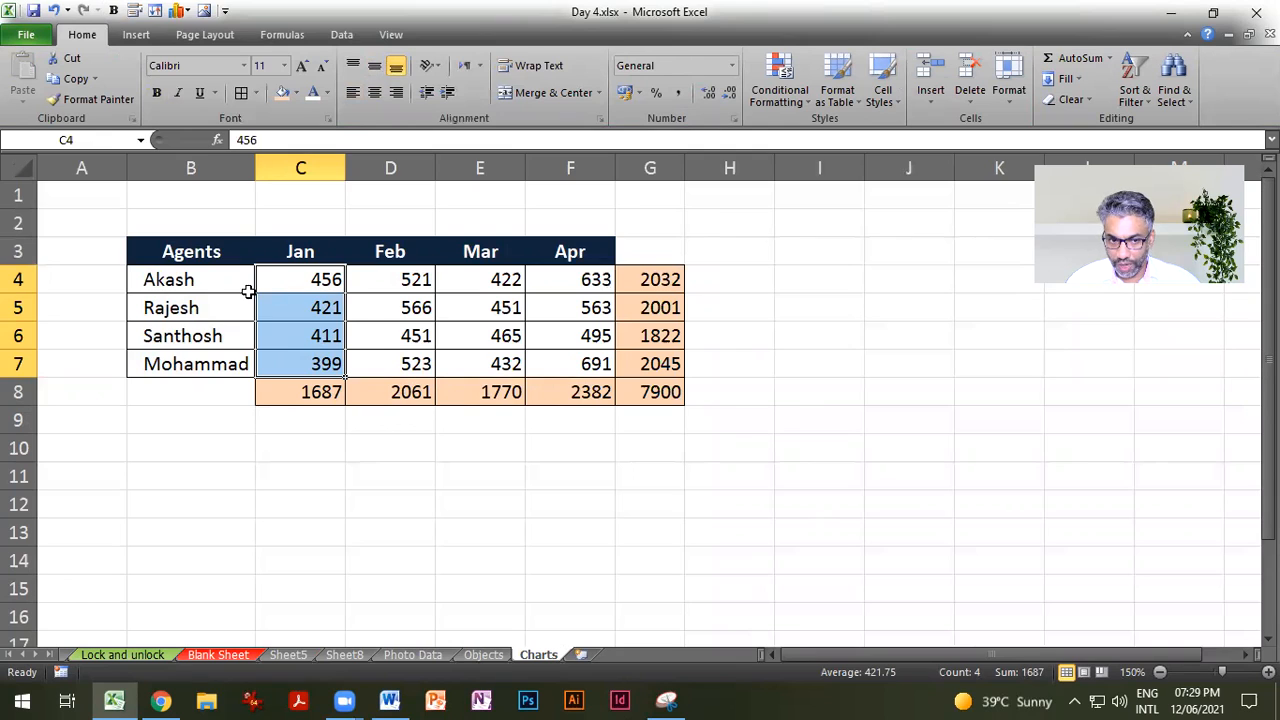
left_click(420, 279)
left_click_drag(418, 310, 418, 368)
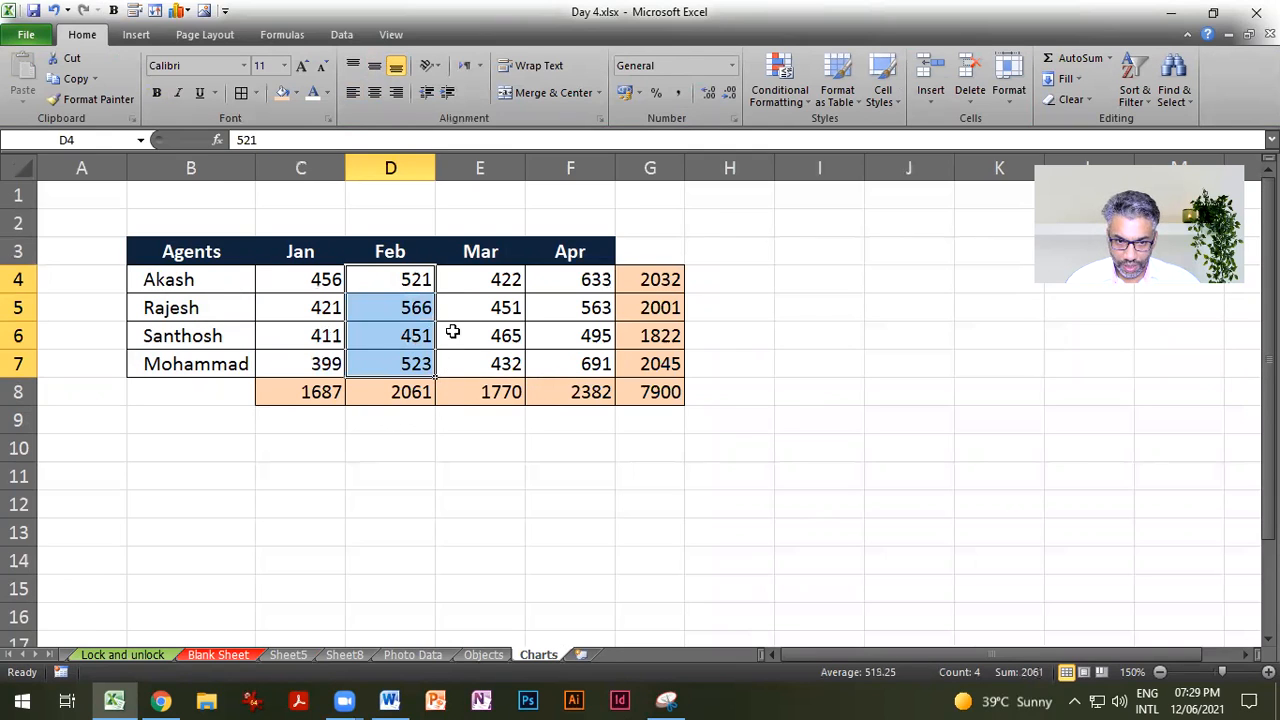
left_click_drag(463, 283, 455, 367)
left_click_drag(565, 283, 570, 366)
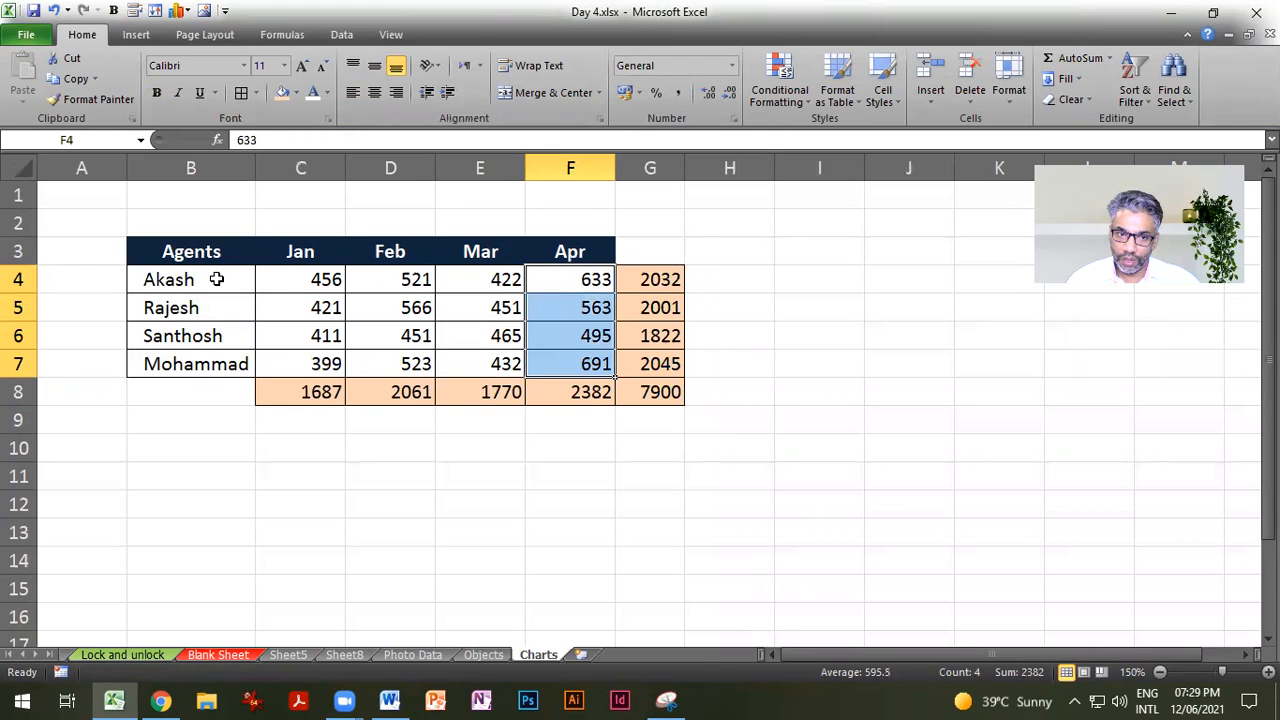
left_click(737, 549)
Step: Insert a 2-D clustered column chart from the agents' monthly data in B3:F7
left_click_drag(250, 264, 600, 364)
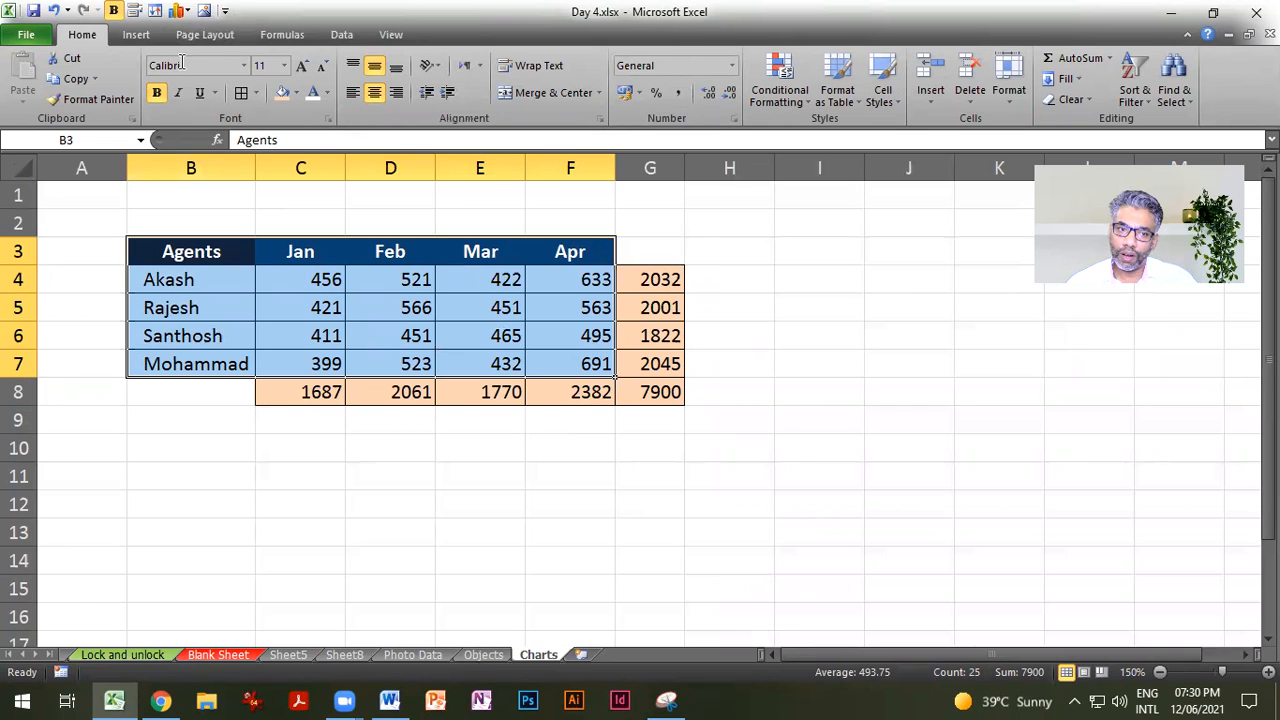
left_click(139, 38)
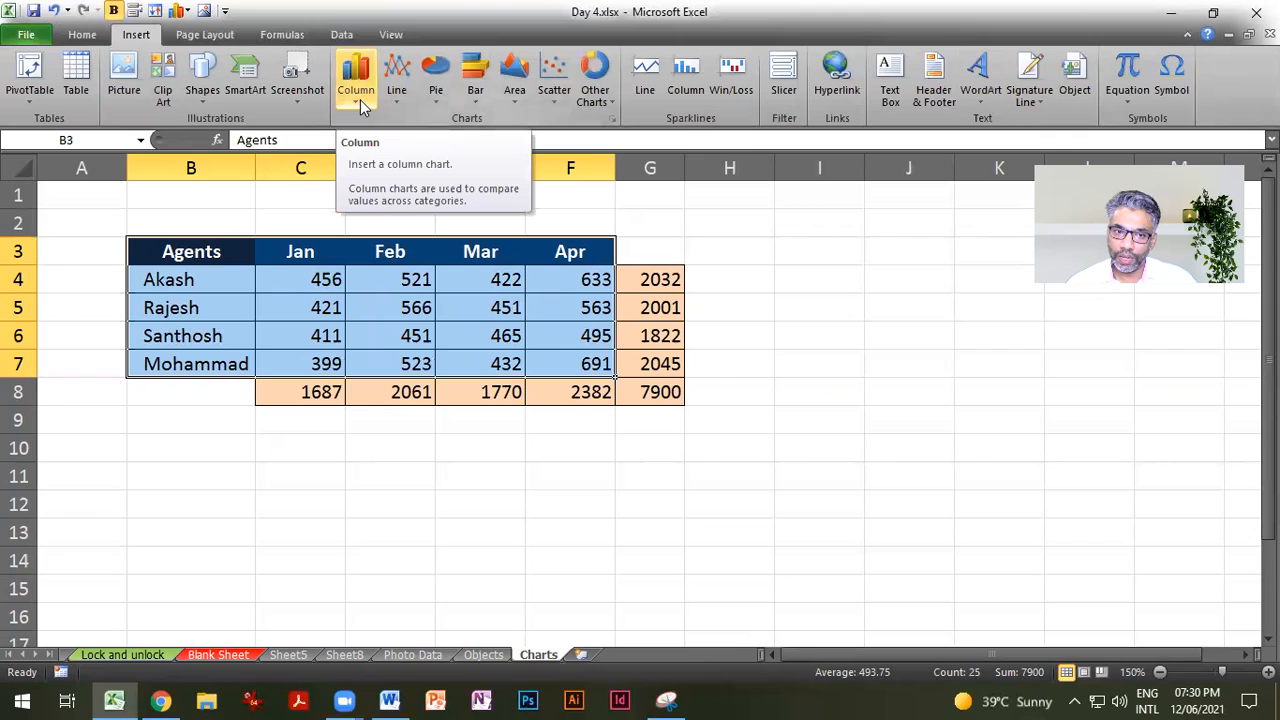
left_click(360, 99)
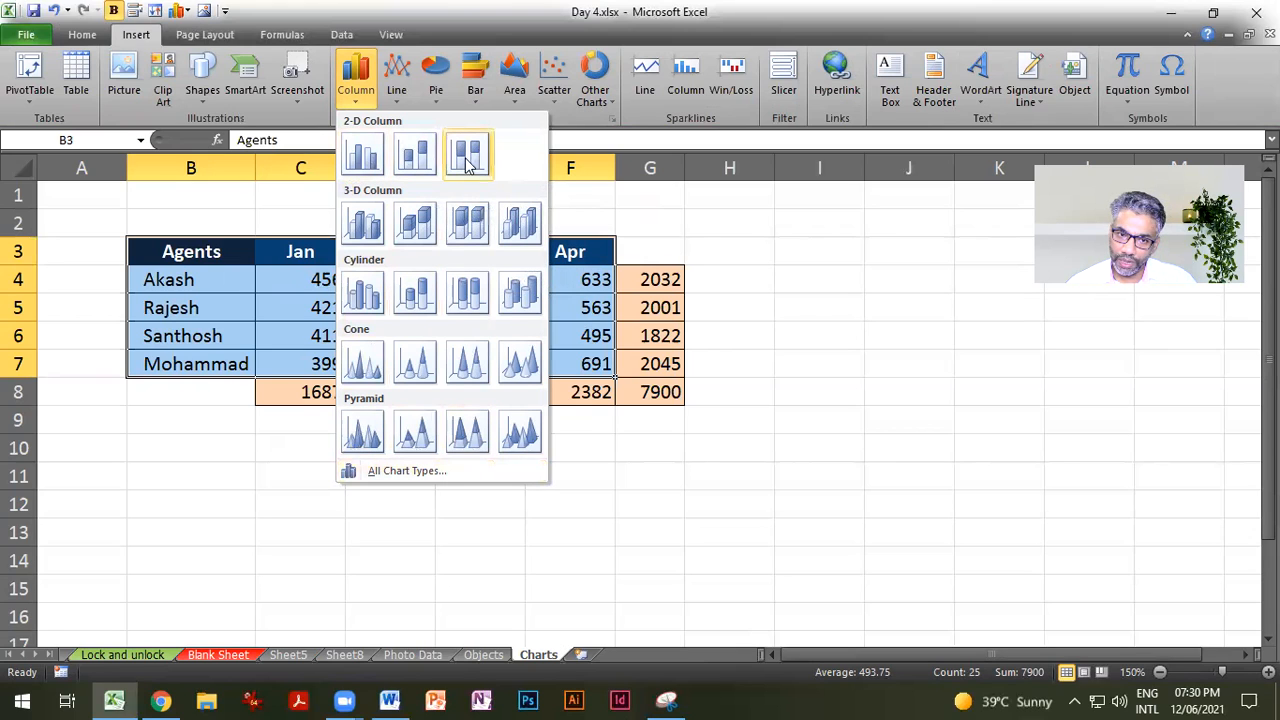
left_click(363, 157)
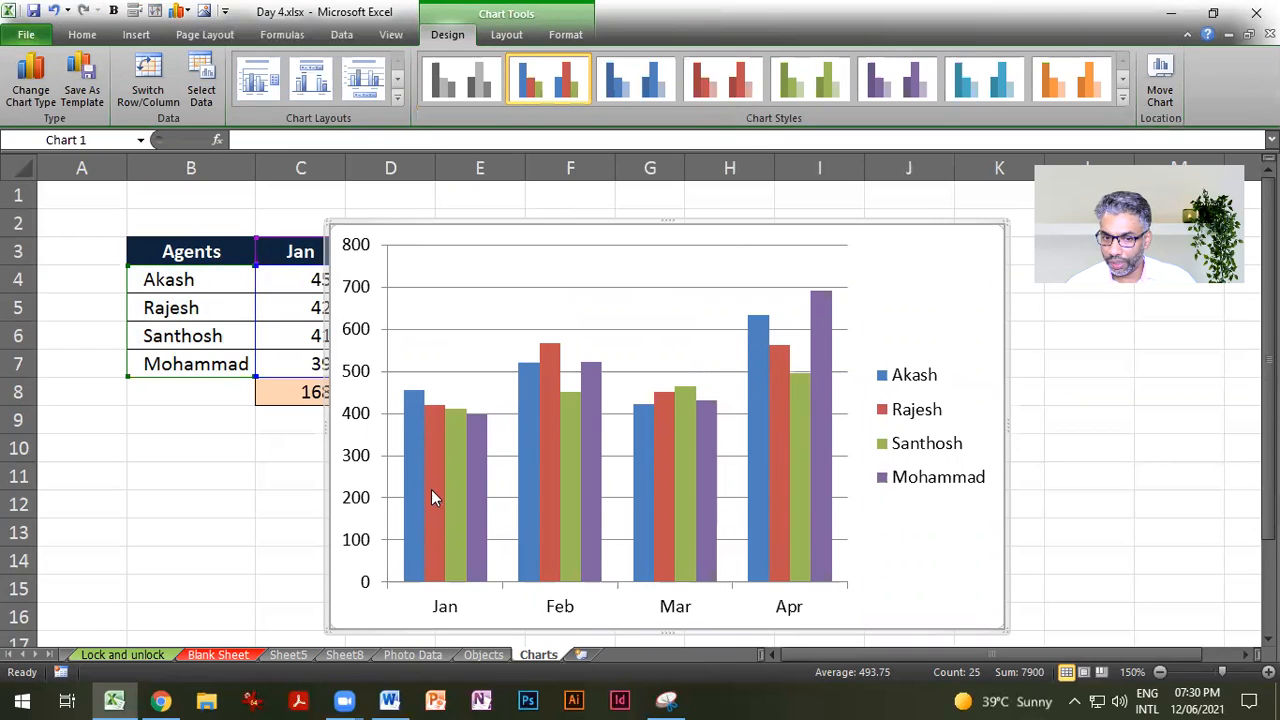
Step: Switch the chart's rows and columns to group the figures by agent, and switch back to grouping by month
mouse_move(418, 399)
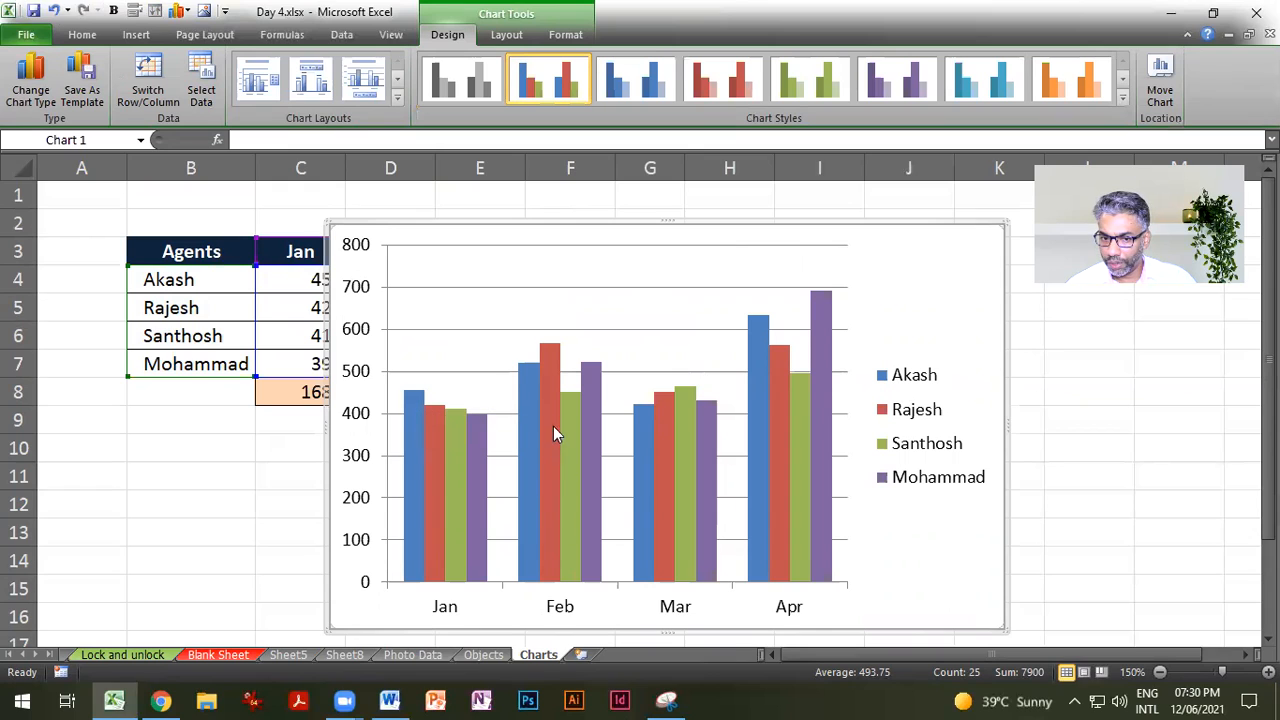
mouse_move(678, 588)
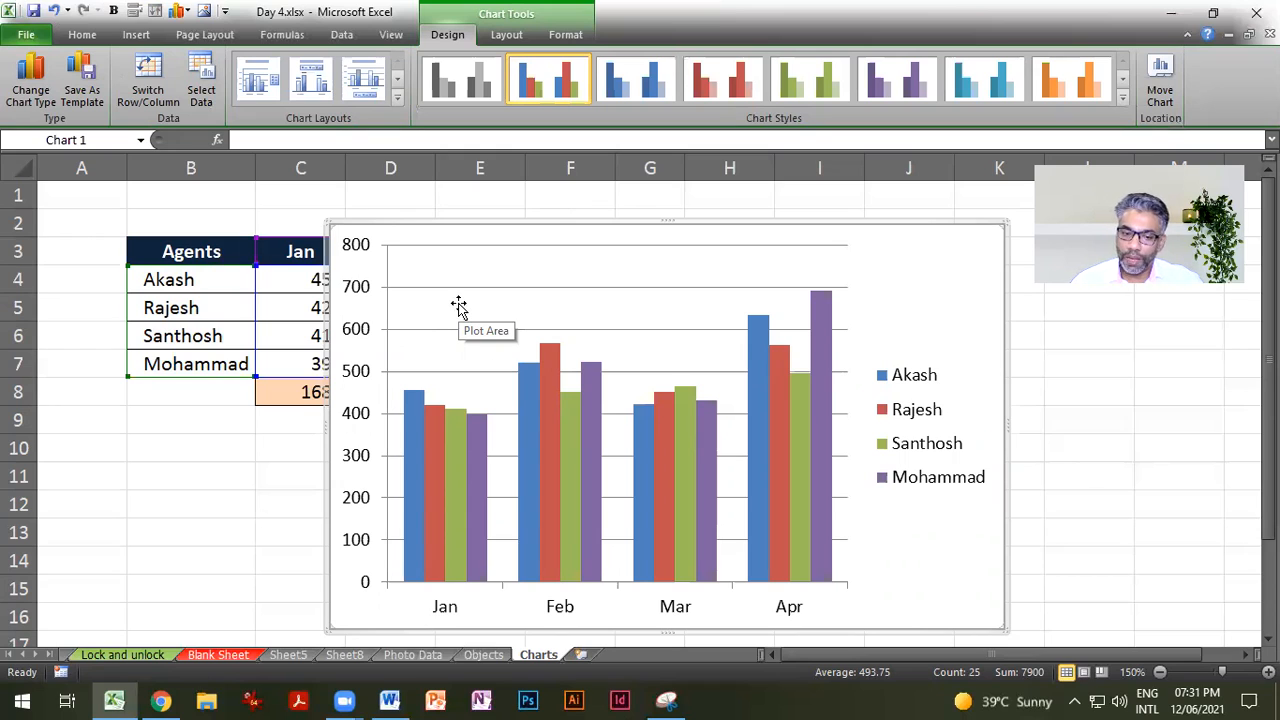
mouse_move(457, 536)
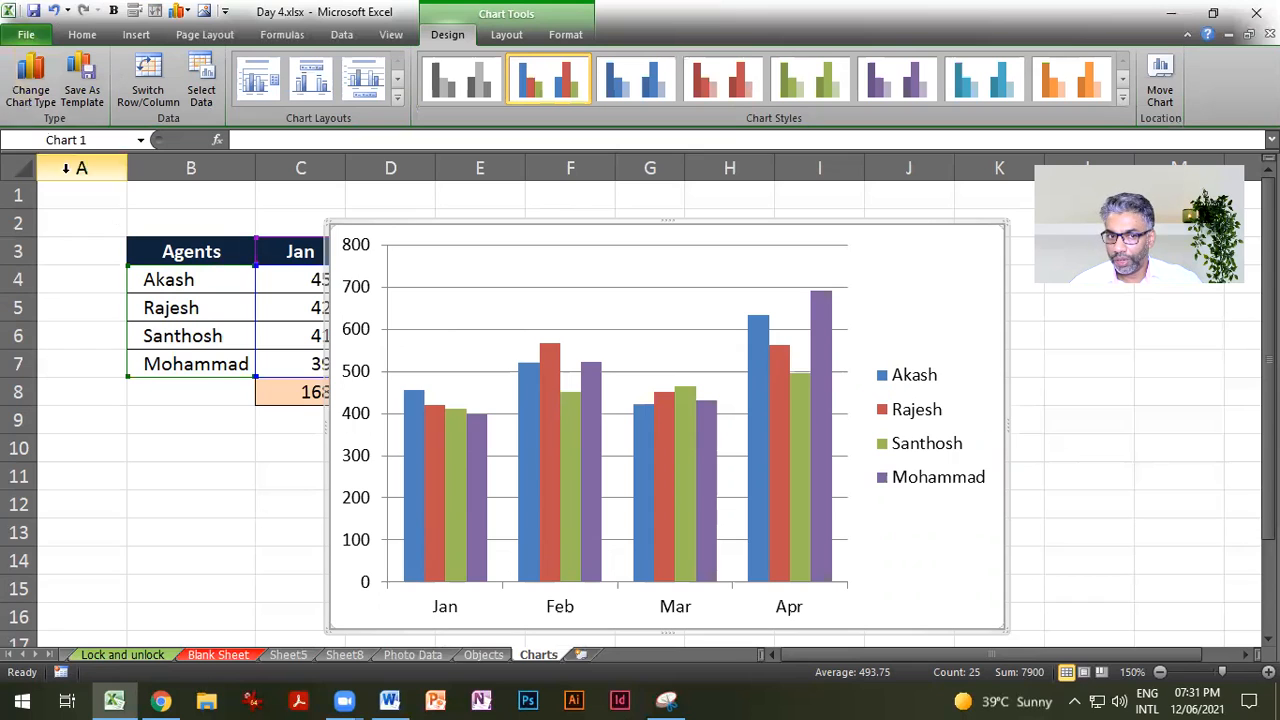
left_click(163, 90)
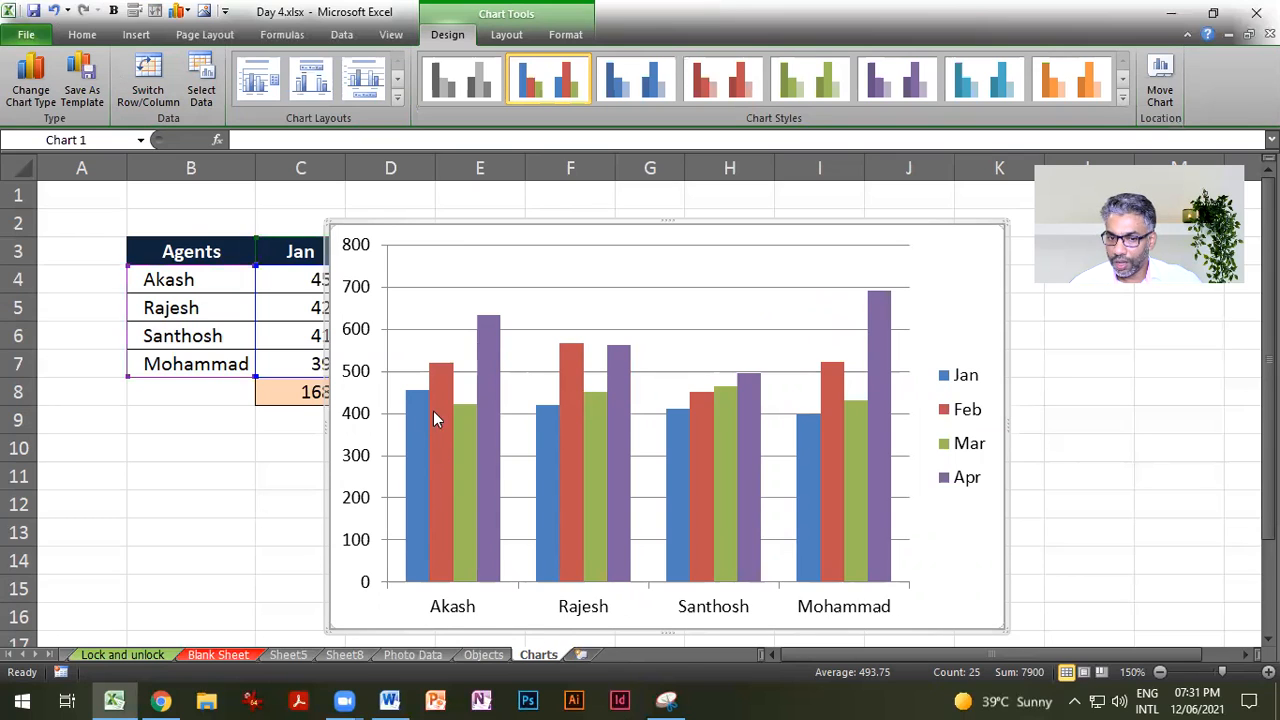
mouse_move(487, 413)
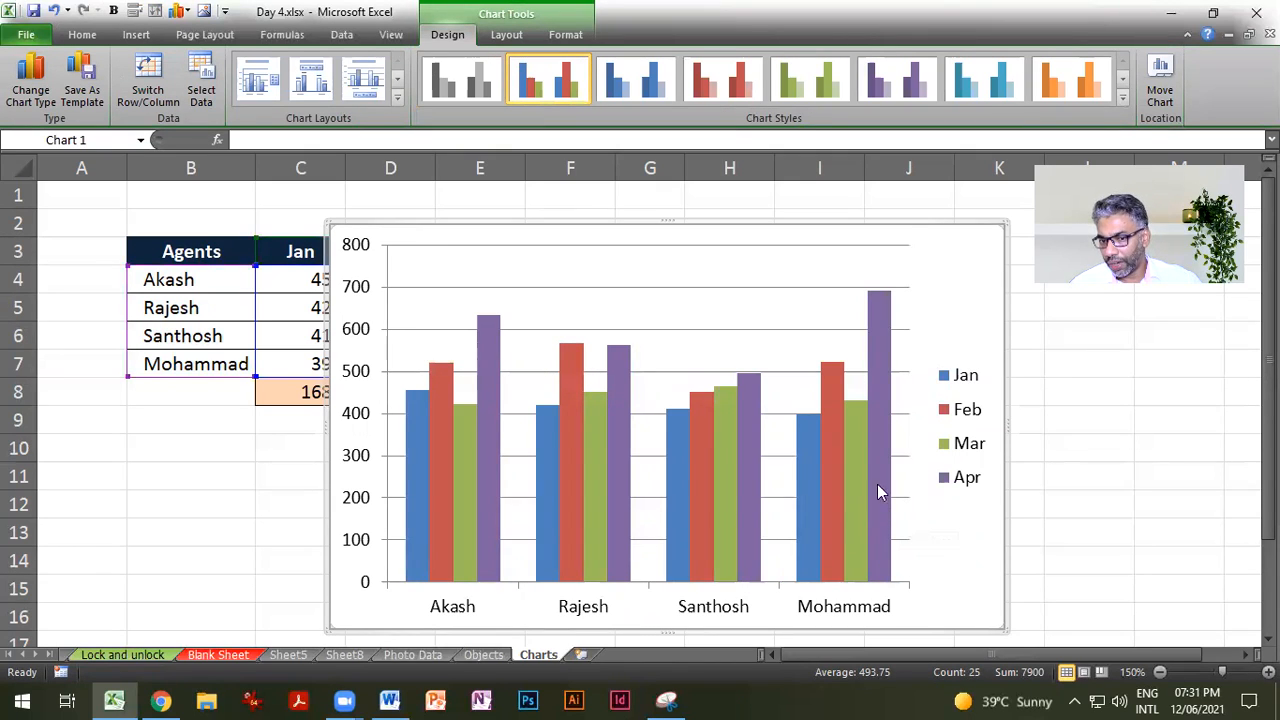
left_click(147, 80)
left_click(147, 80)
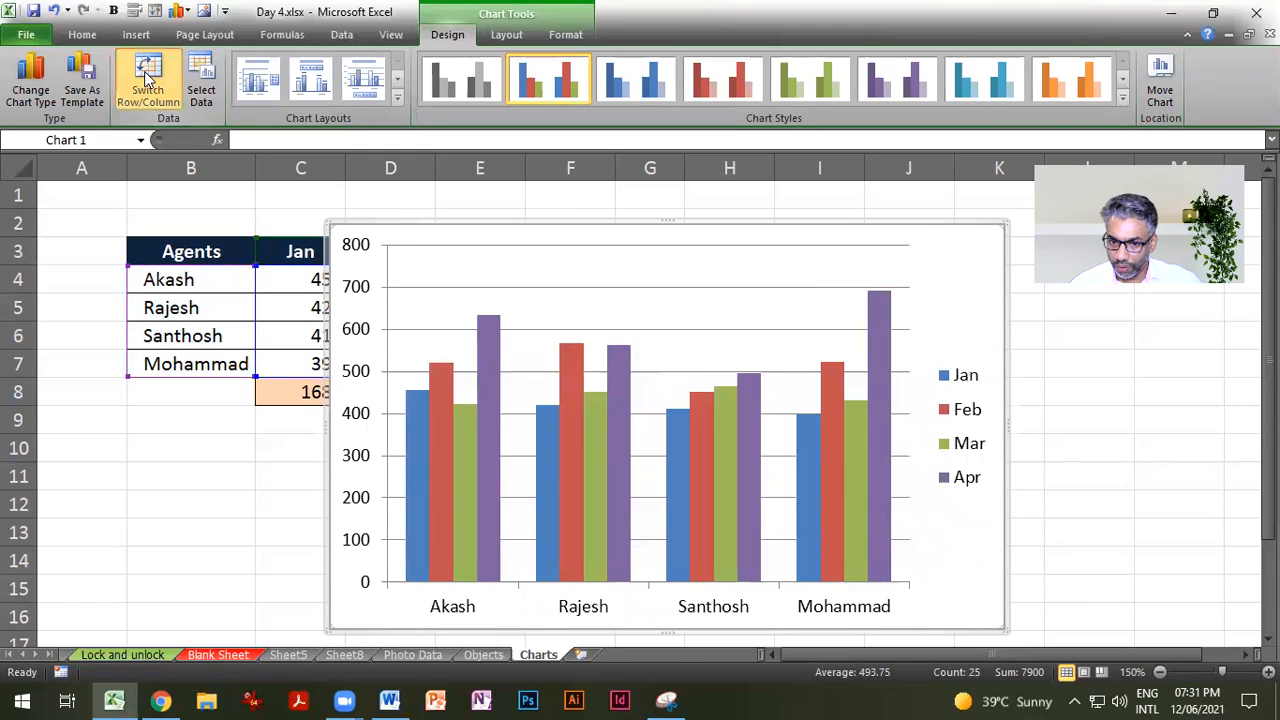
left_click(147, 80)
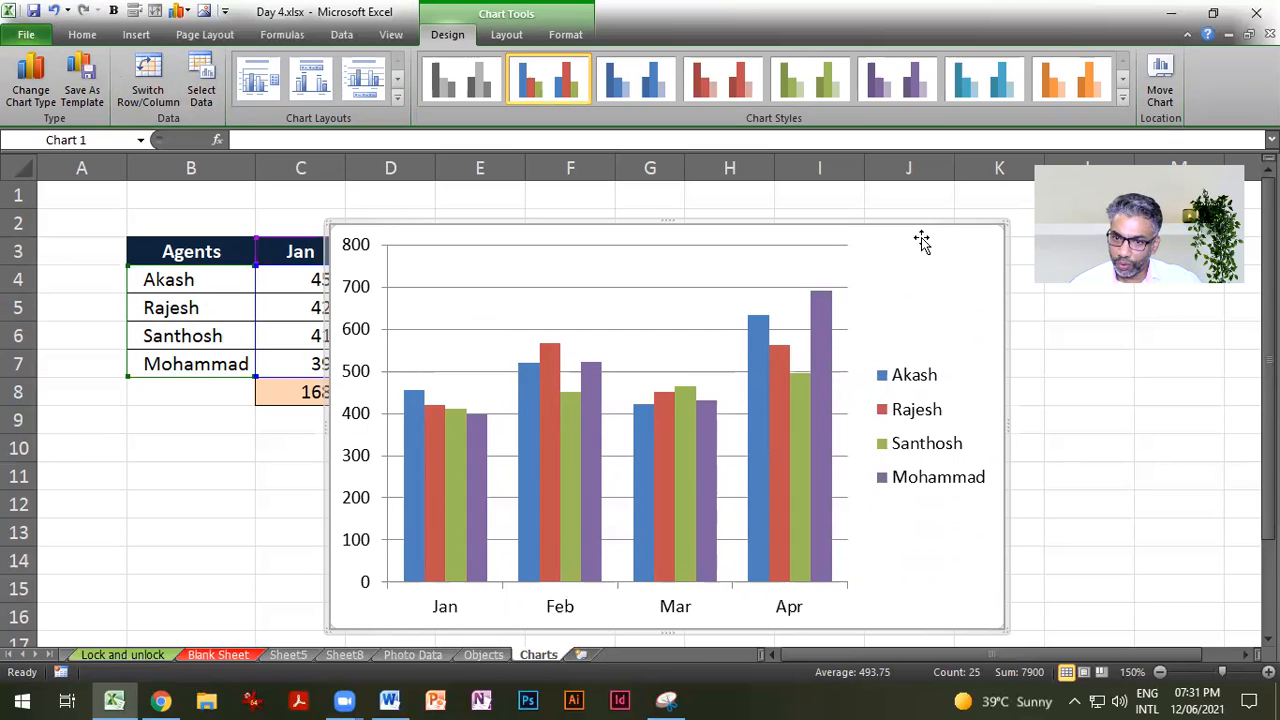
Step: Look through the title placement options for the column chart and close the list
left_click(525, 35)
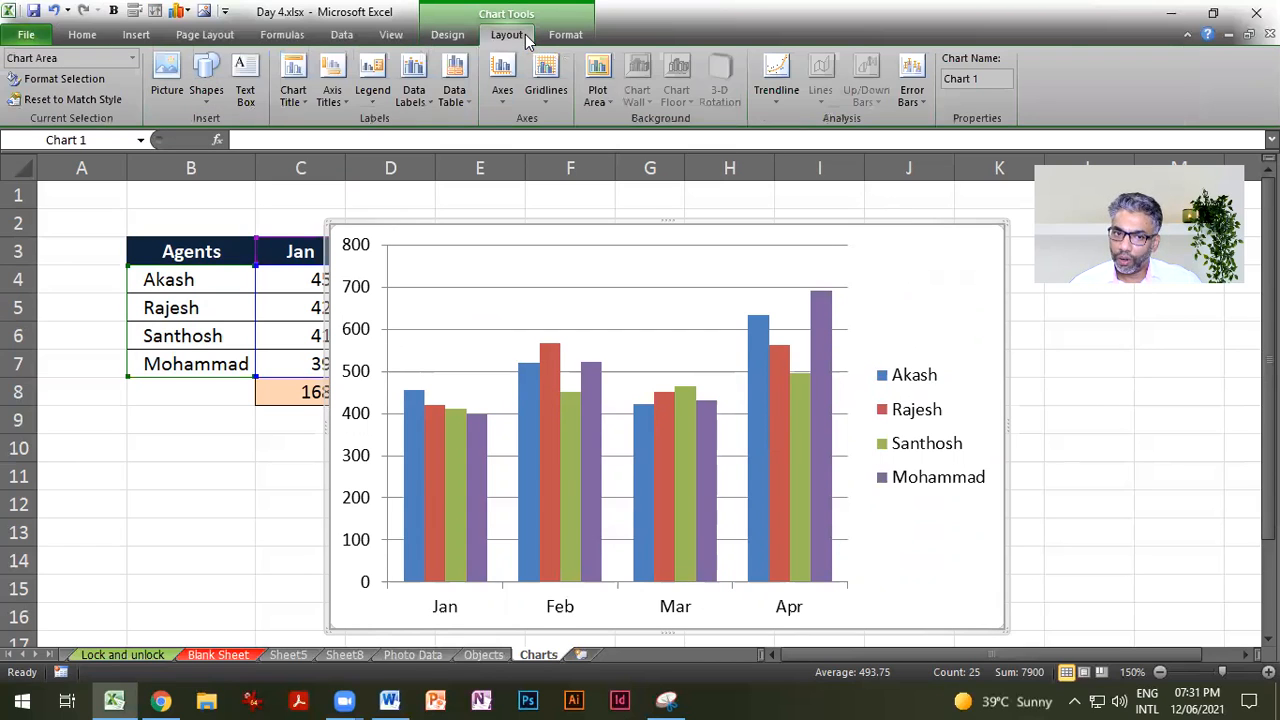
left_click(293, 95)
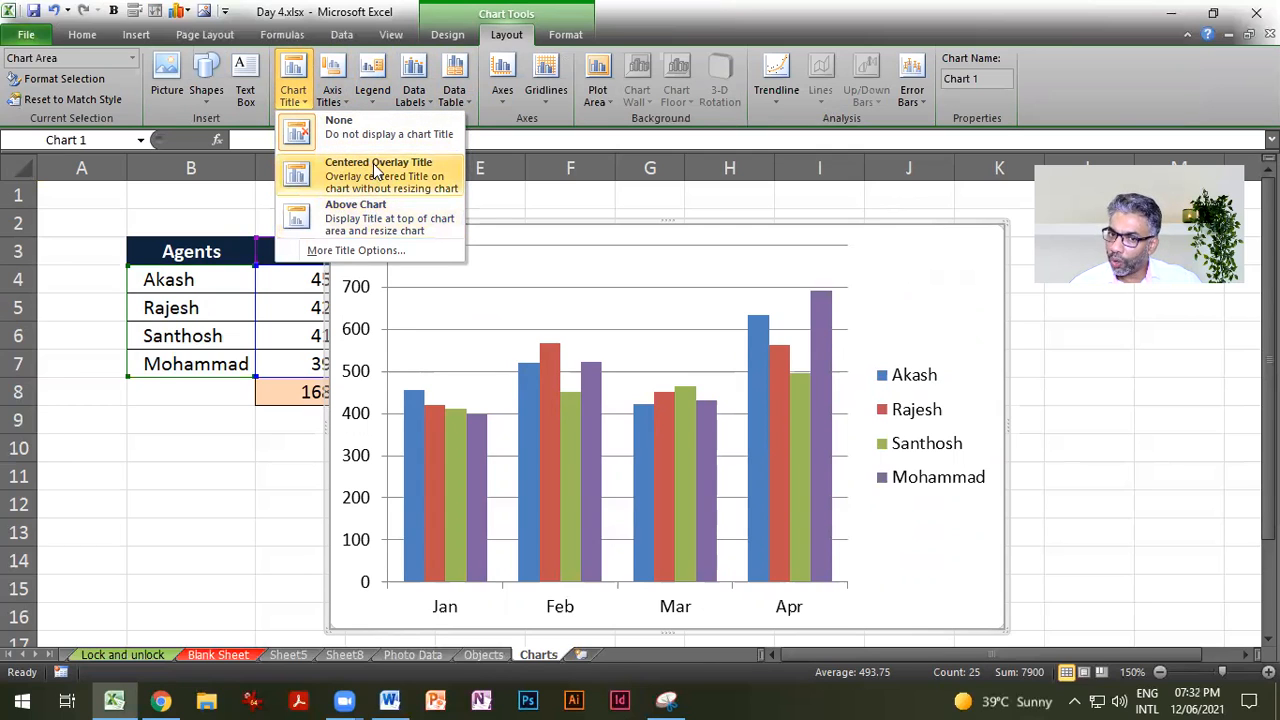
left_click(679, 282)
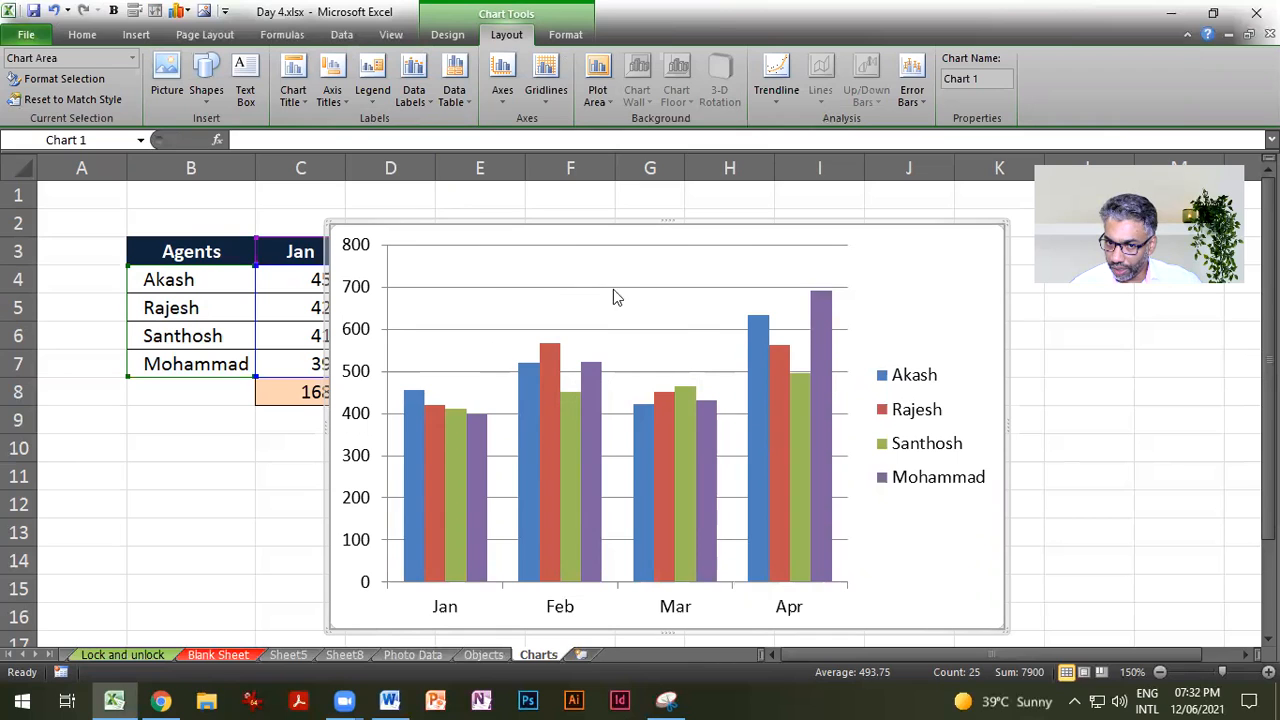
Step: Add a centered overlay title reading "Sales Performance" to the column chart
left_click(298, 98)
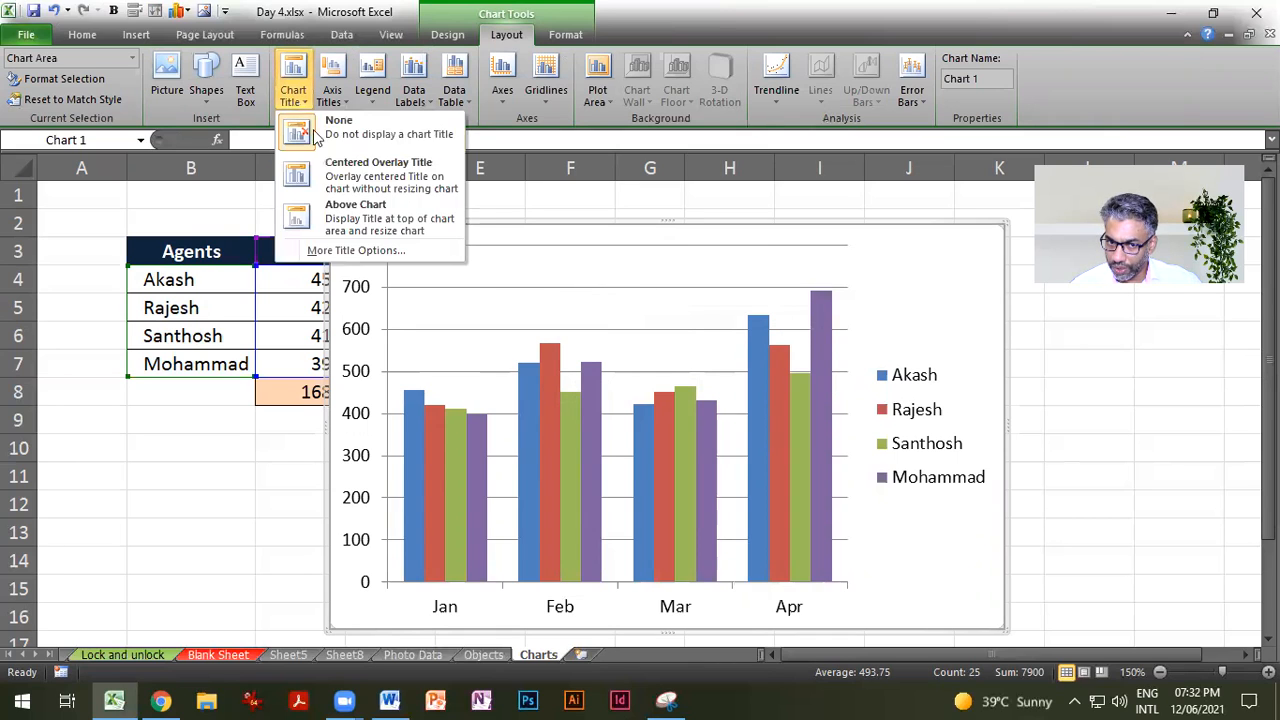
left_click(400, 176)
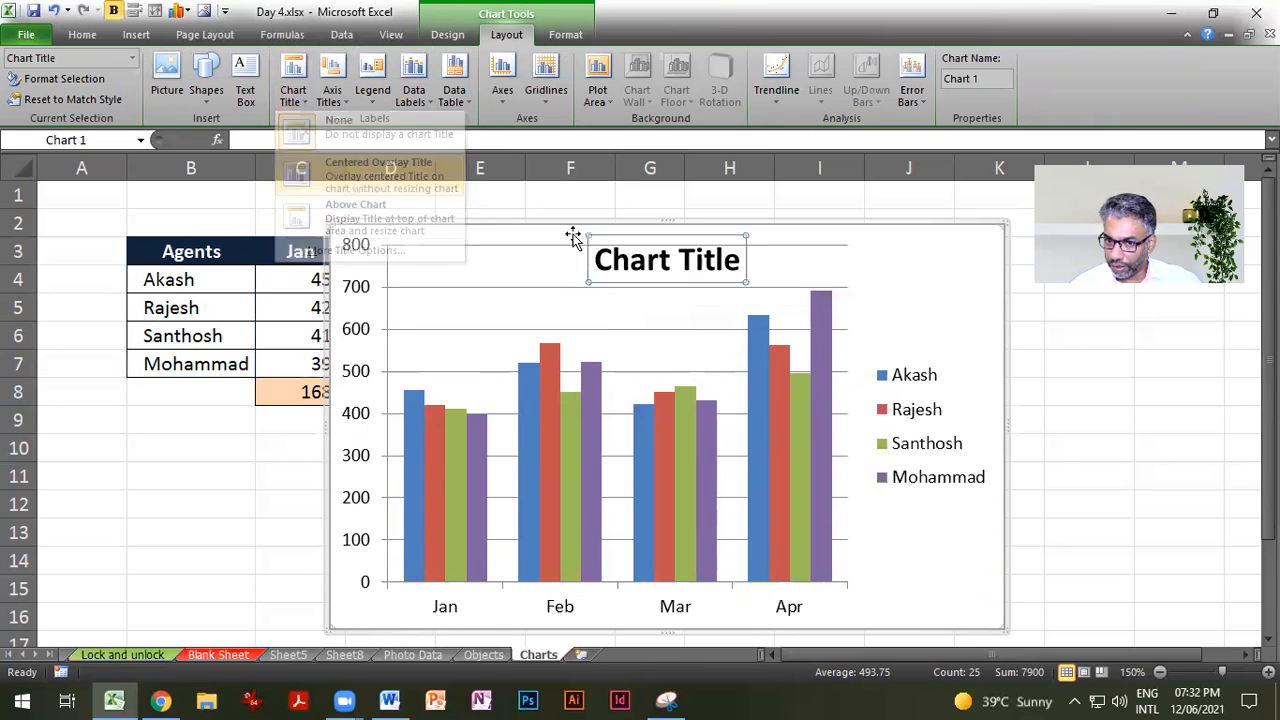
triple_click(630, 260)
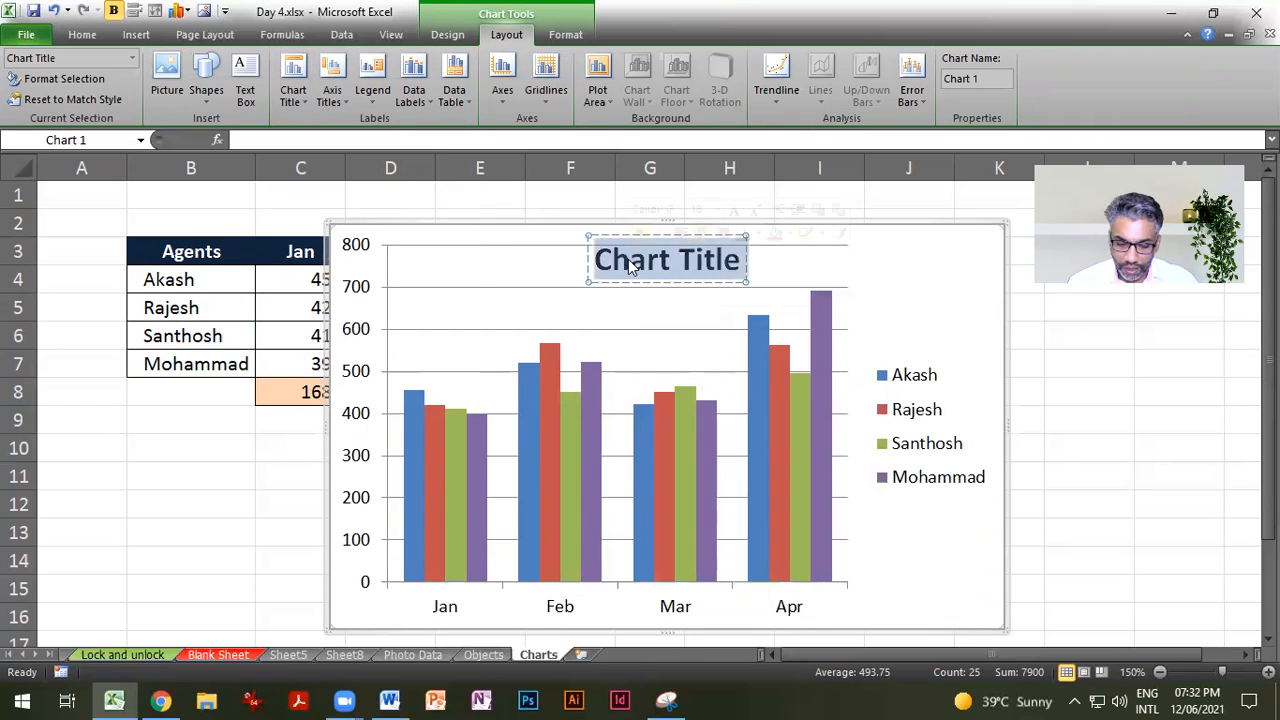
type("Sales Performance")
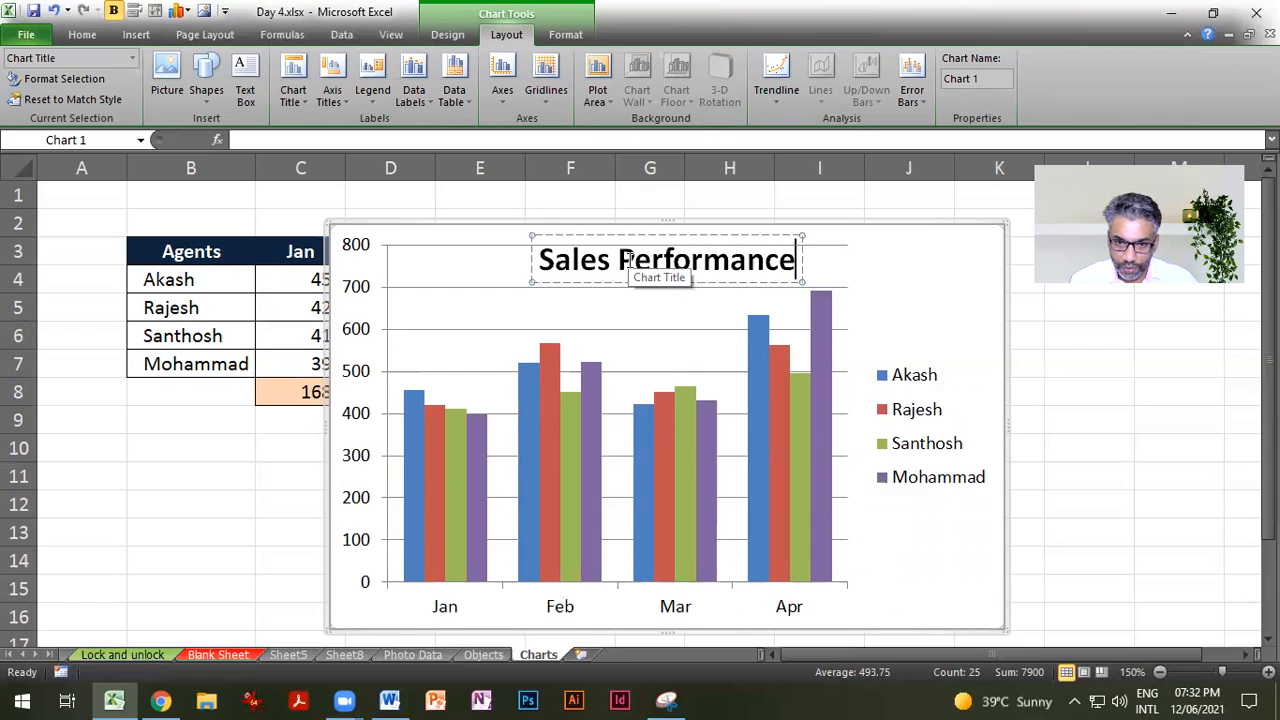
left_click(930, 318)
Step: Shift the chart title slightly to the left, and change its placement to Above Chart
left_click_drag(708, 262, 668, 266)
left_click(720, 265)
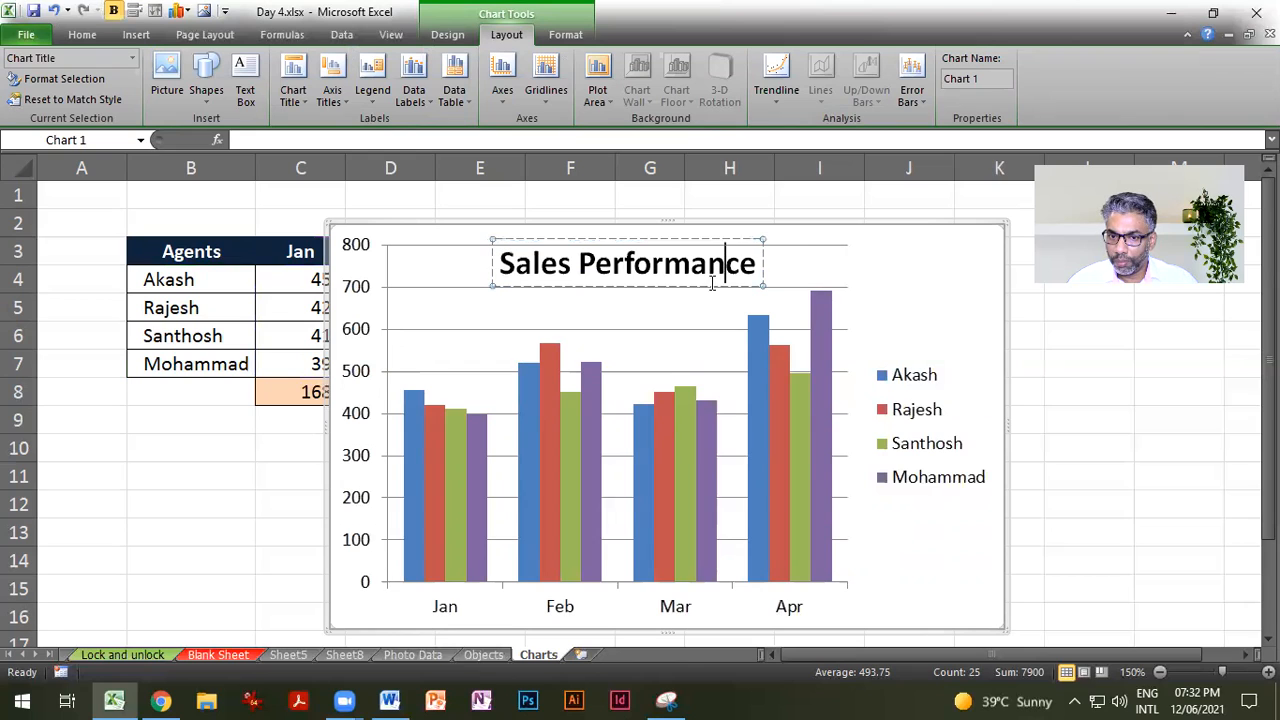
left_click(293, 92)
left_click(365, 220)
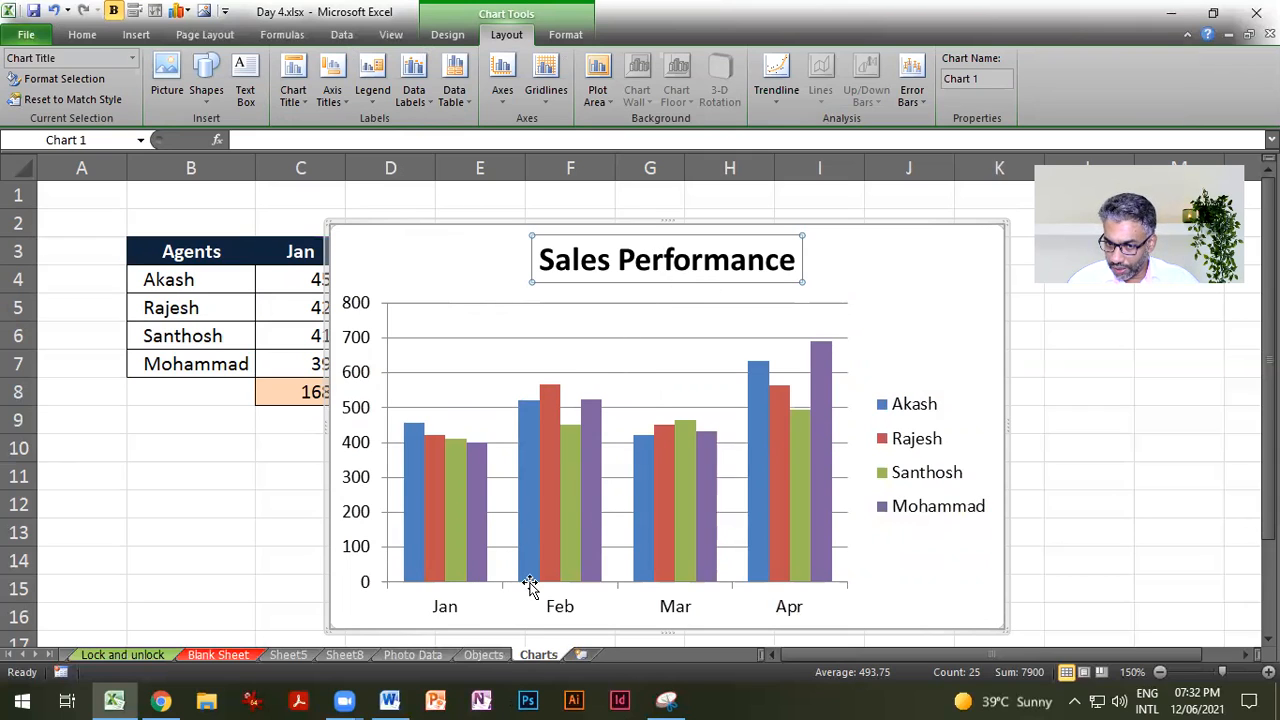
Step: Set the chart title to Centered Overlay Title and move it slightly left over the plot
left_click(293, 90)
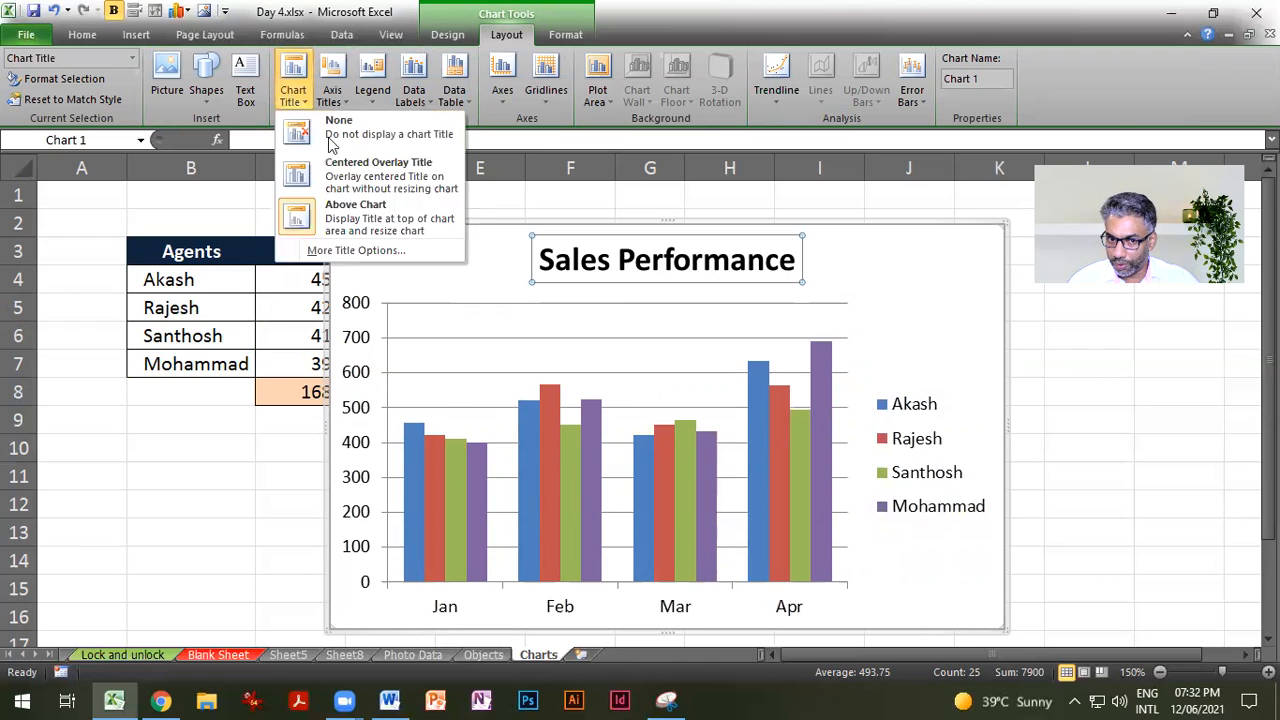
left_click(306, 162)
mouse_move(643, 282)
left_mouse_down()
mouse_move(597, 289)
mouse_move(654, 271)
mouse_move(661, 281)
left_mouse_up()
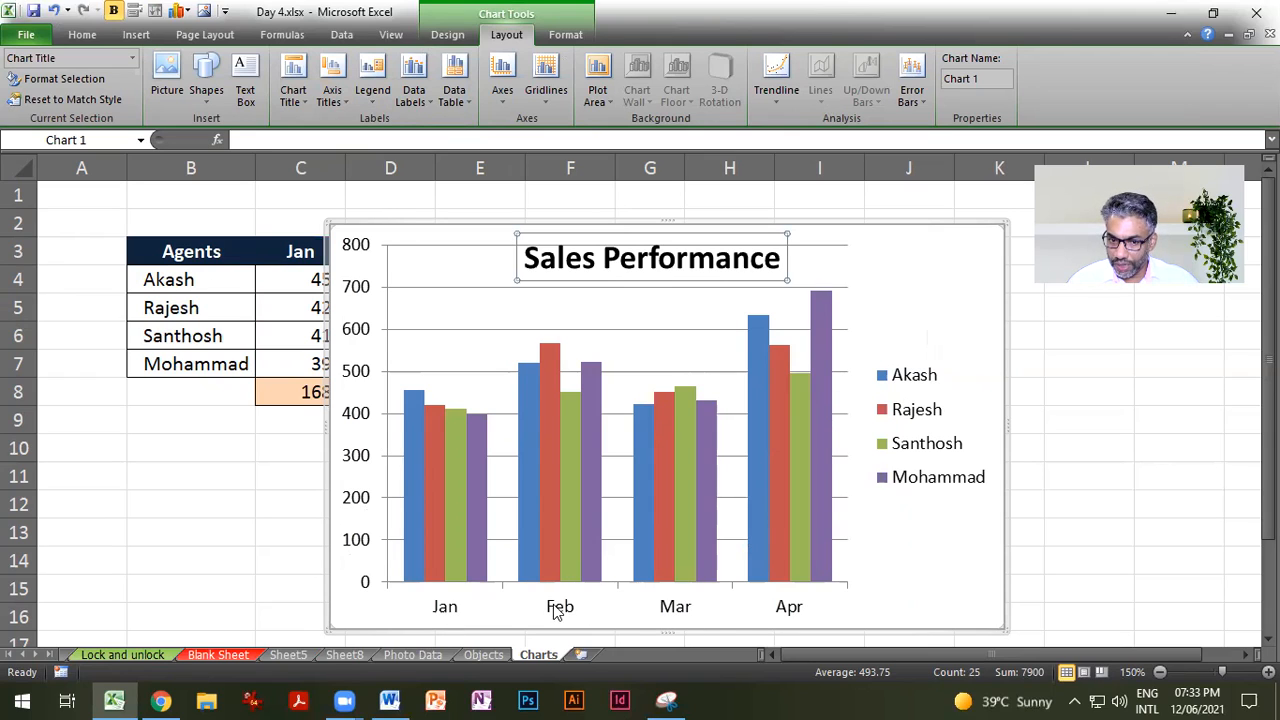
Step: Add a title below the chart's horizontal axis reading "Months"
left_click(332, 90)
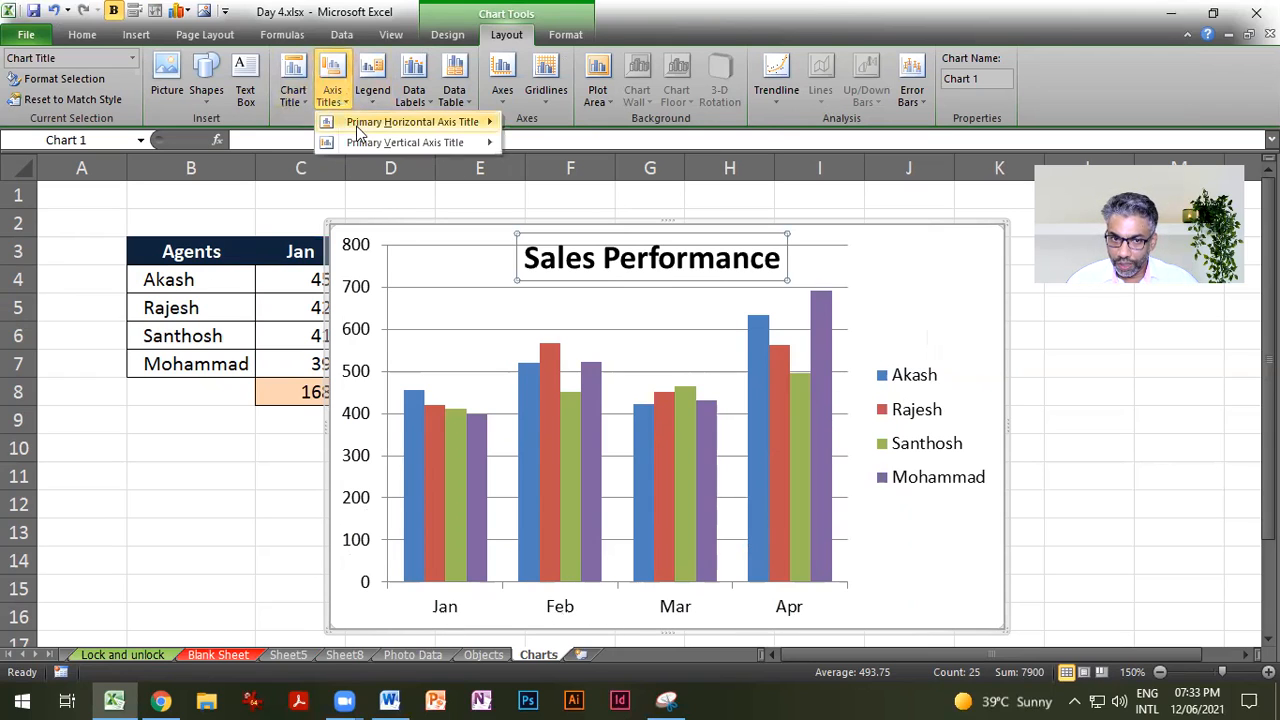
mouse_move(386, 126)
left_click(600, 171)
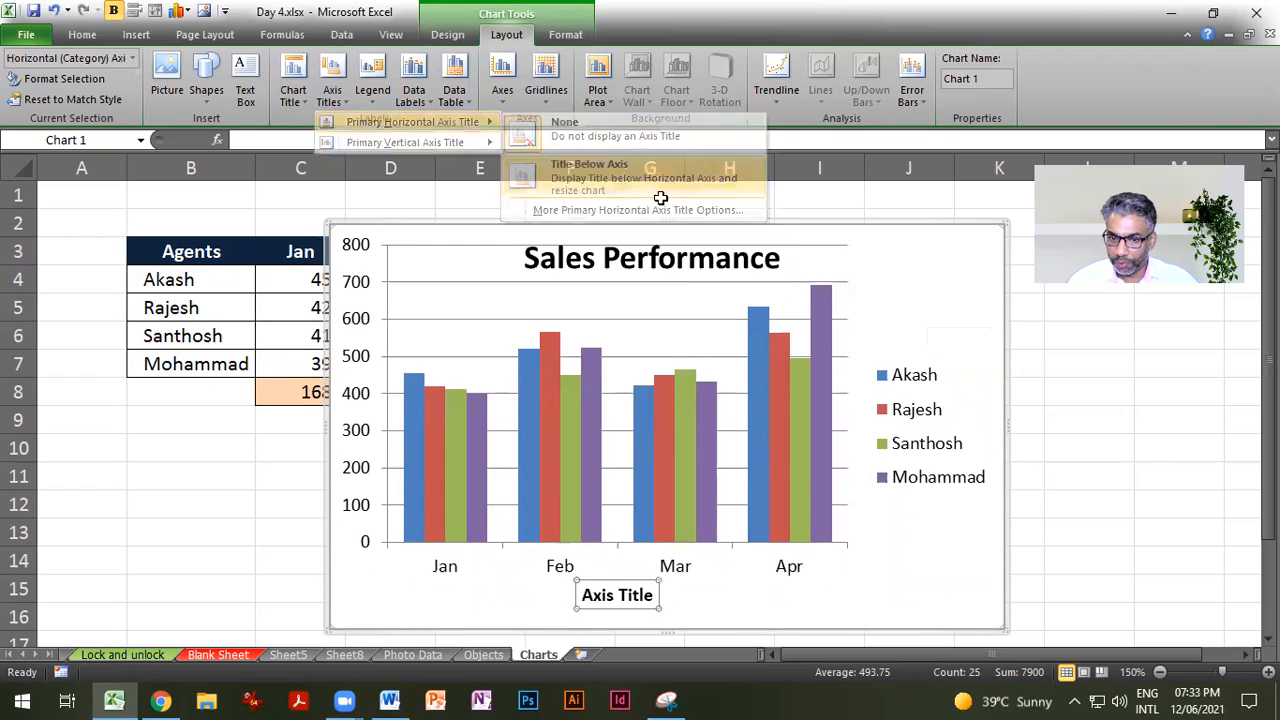
type("M")
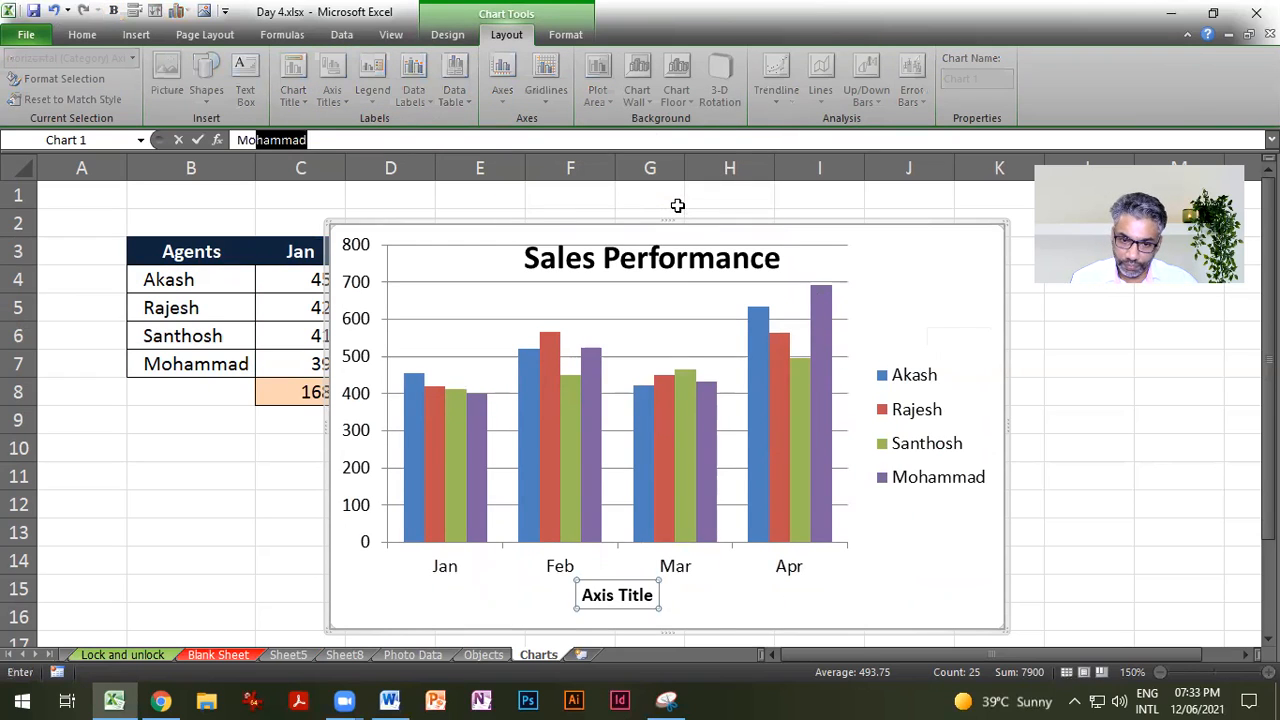
type("o")
key("Return")
double_click(600, 595)
type("Months")
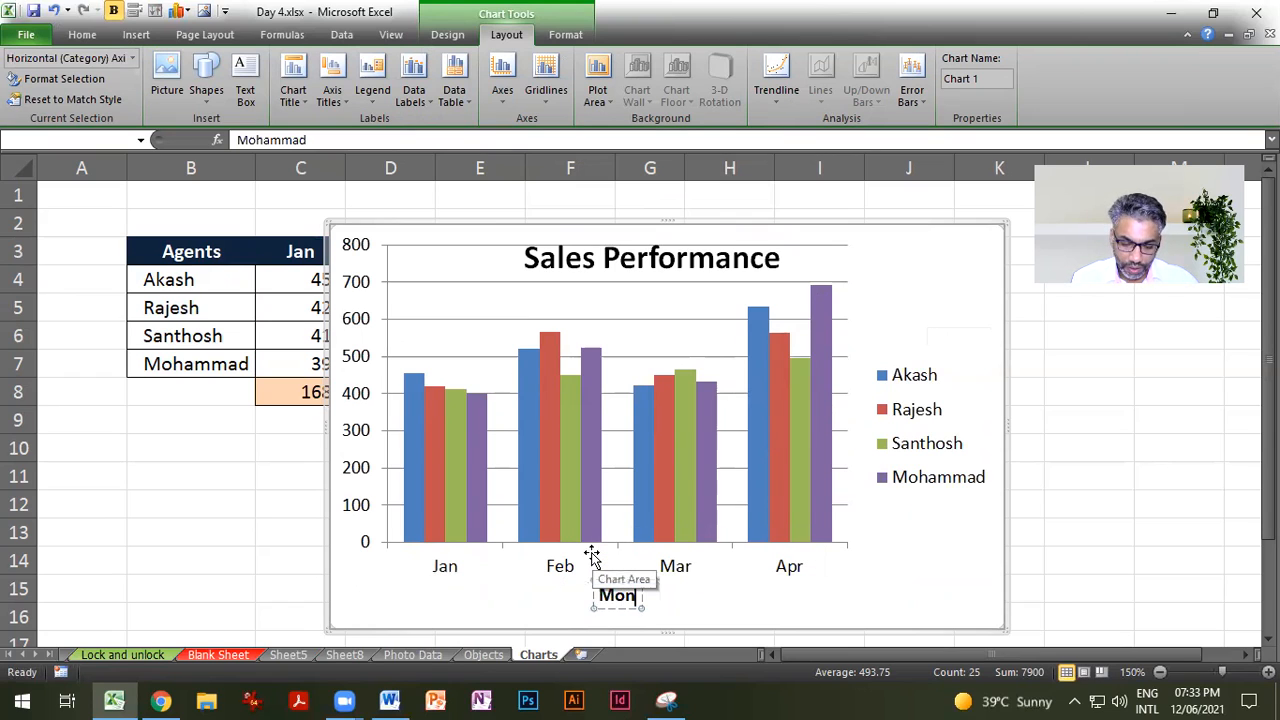
left_click(789, 624)
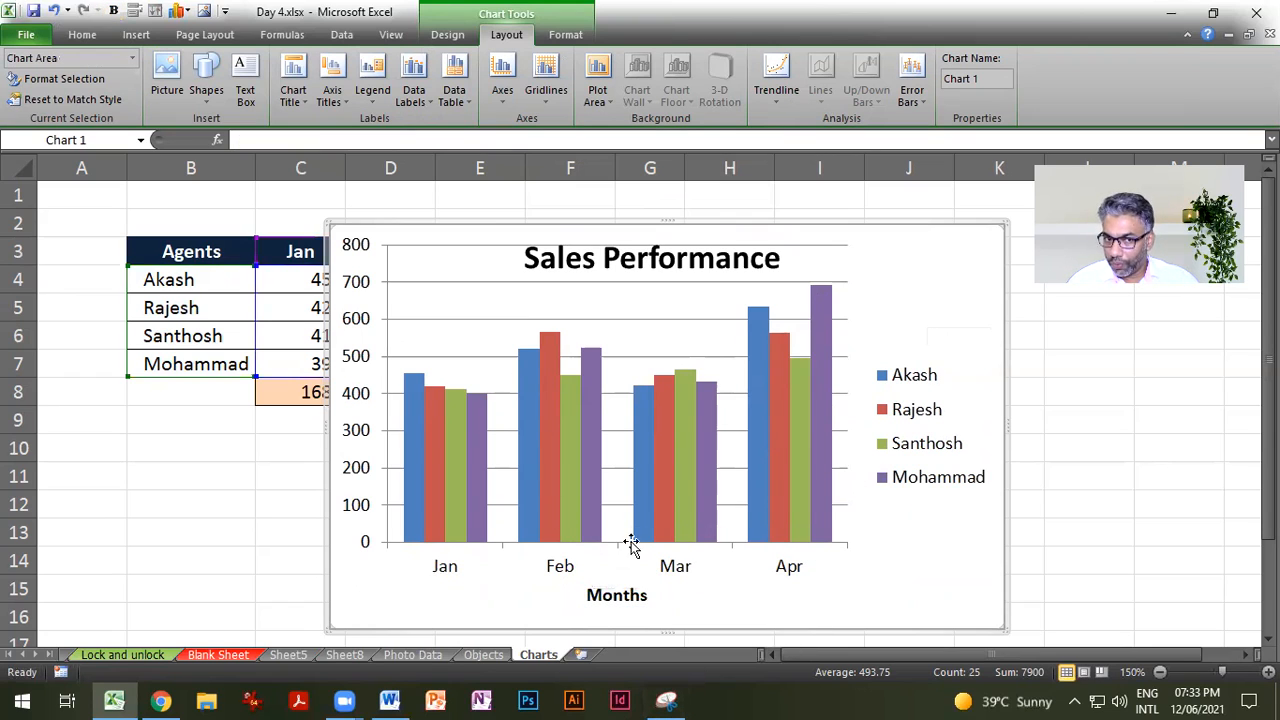
Step: Switch the chart's rows and columns so the bars are grouped by agent
left_click(84, 34)
left_click(448, 34)
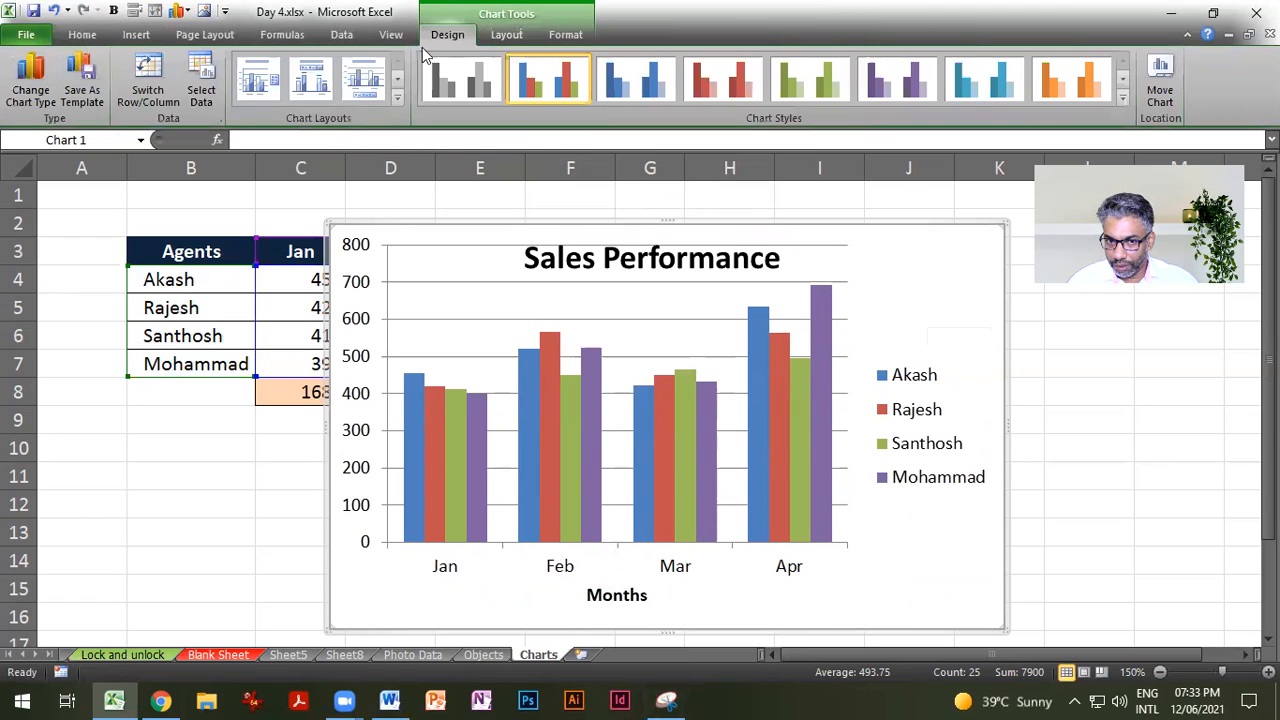
left_click(148, 85)
Step: Change the horizontal axis title to "Sales Agents"
double_click(650, 595)
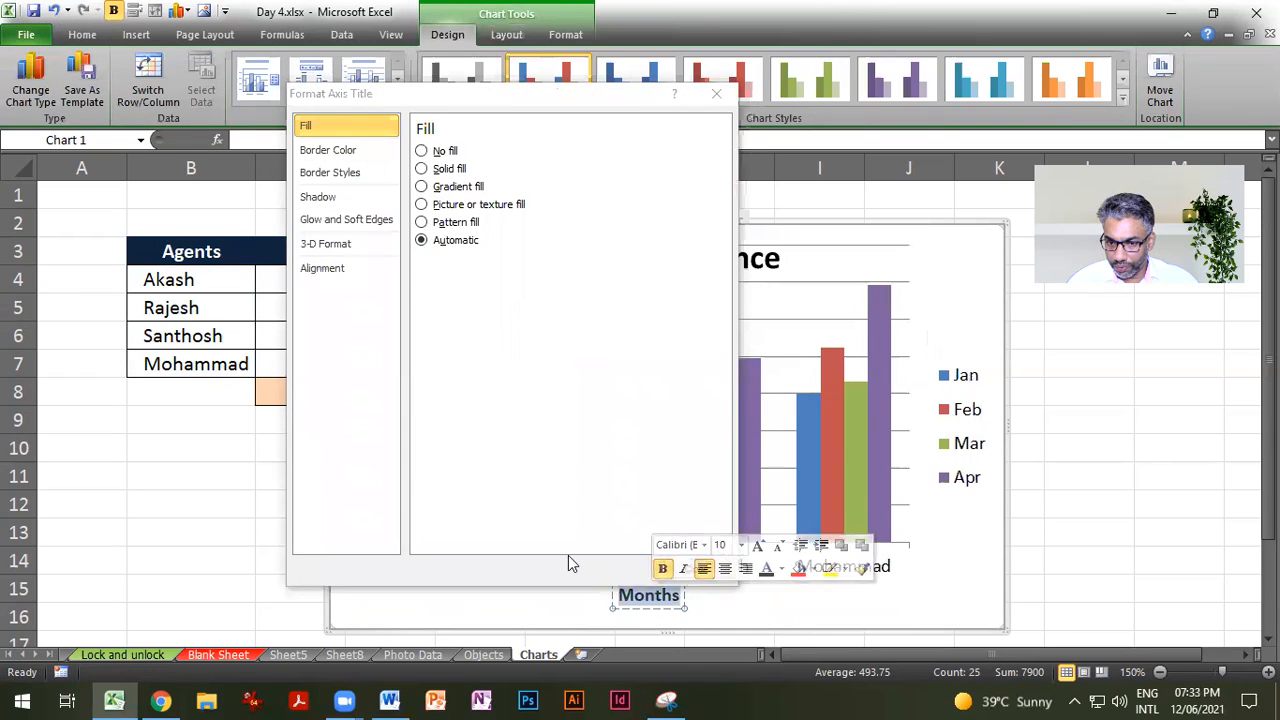
key("Escape")
double_click(645, 600)
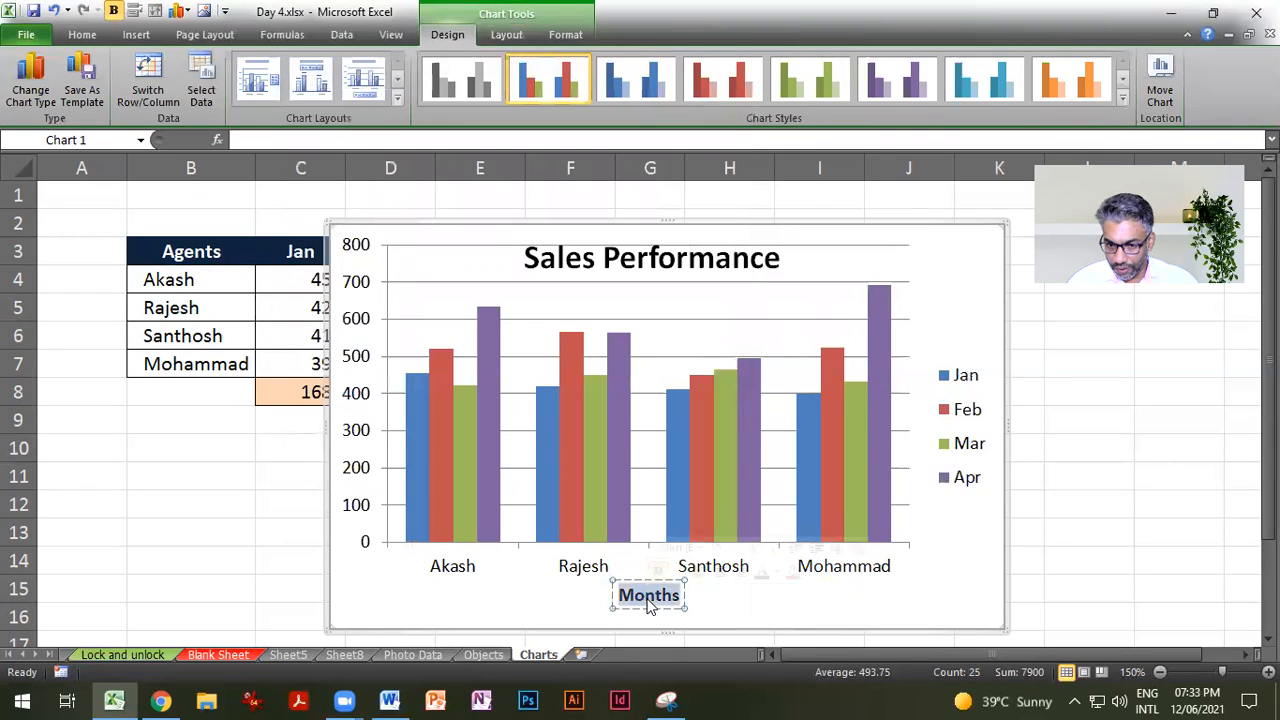
type("Sales")
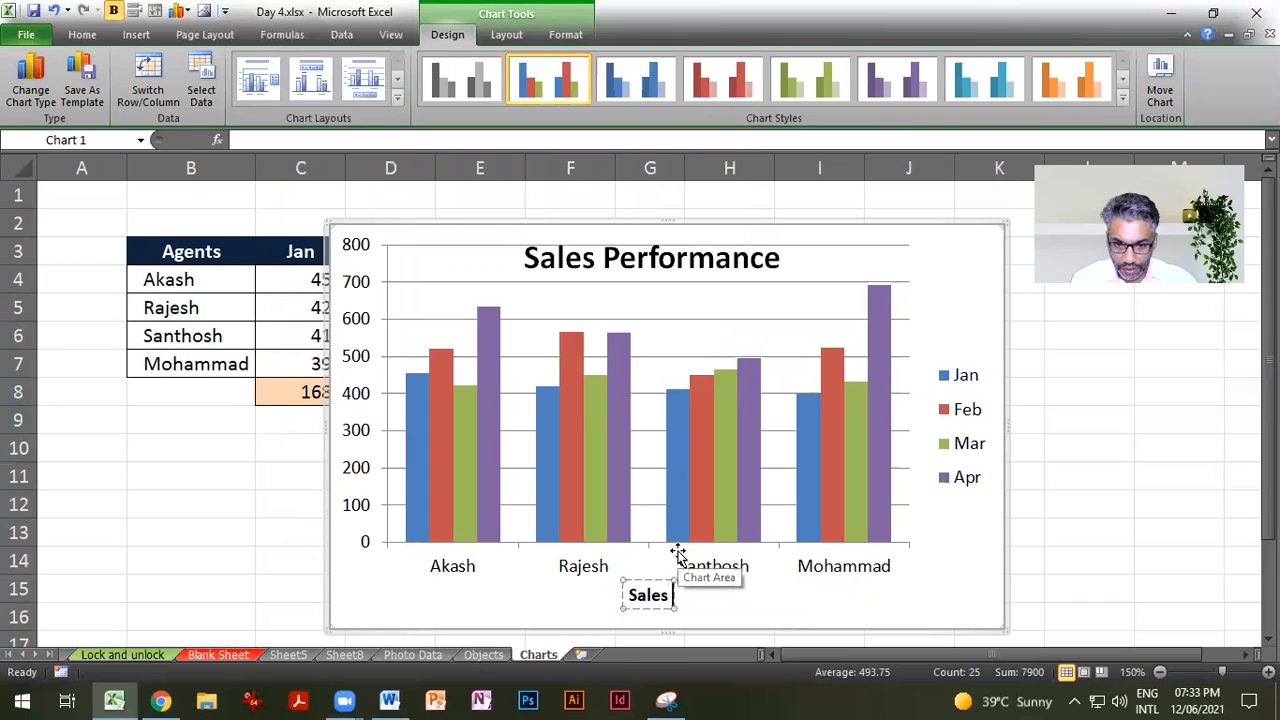
type(" Agents")
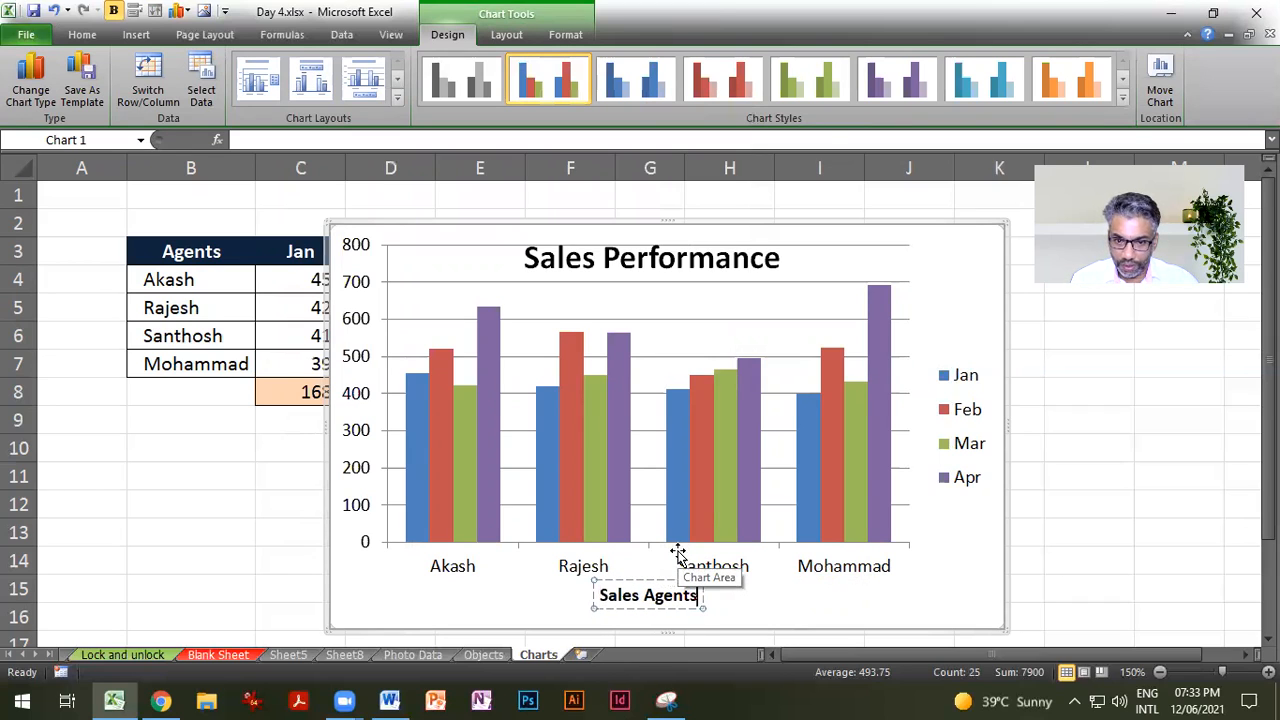
key("Return")
key("BackSpace")
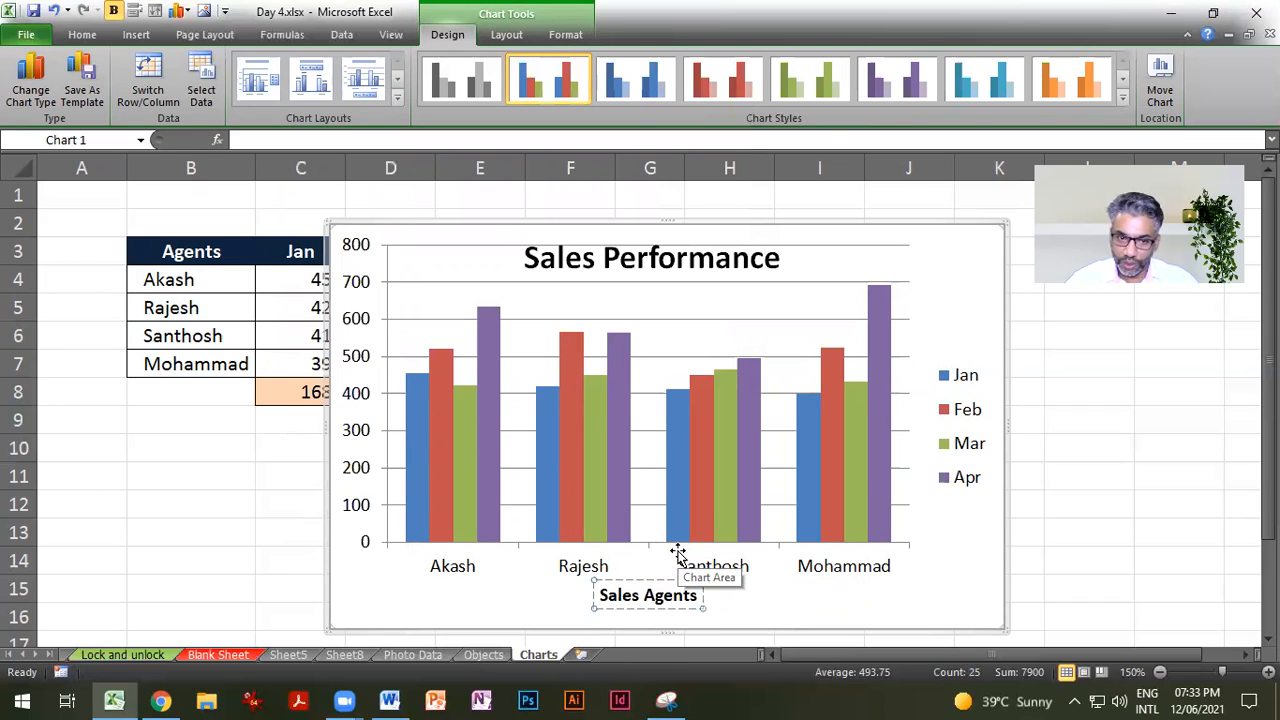
left_click(638, 382)
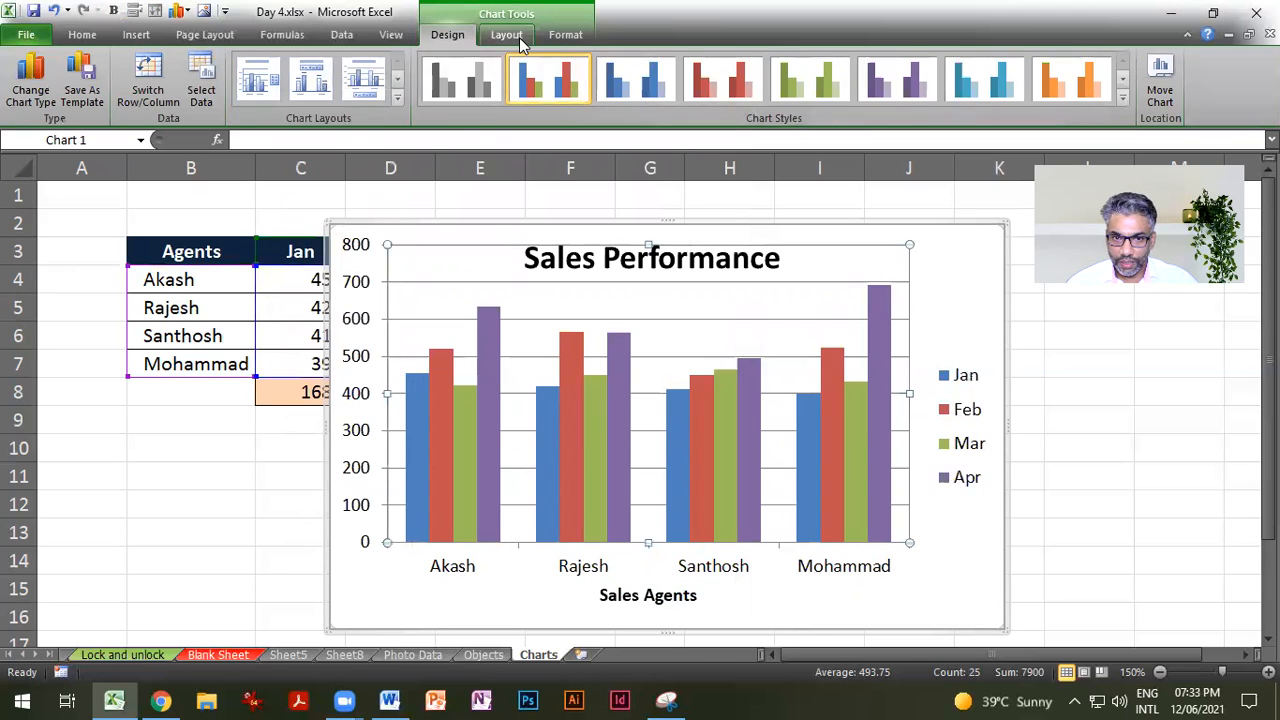
Step: Add a rotated title to the chart's vertical axis reading "Sales in Millions"
left_click(507, 35)
left_click(331, 85)
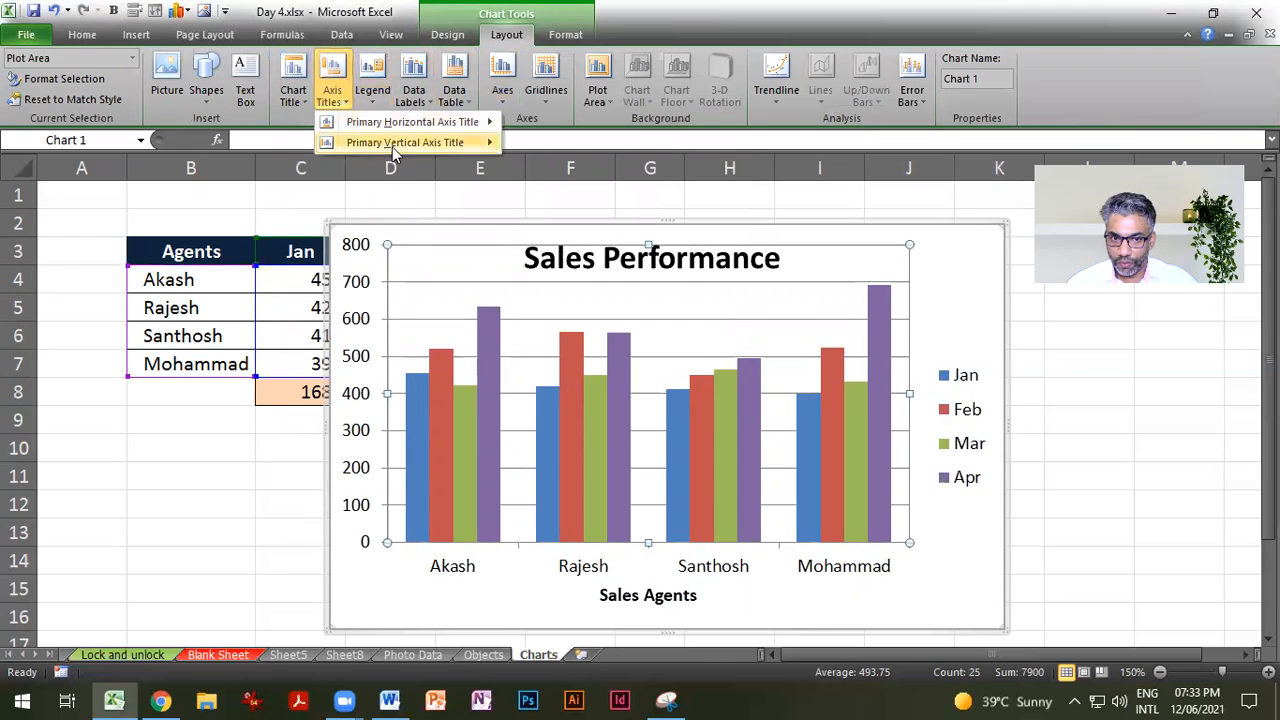
mouse_move(393, 148)
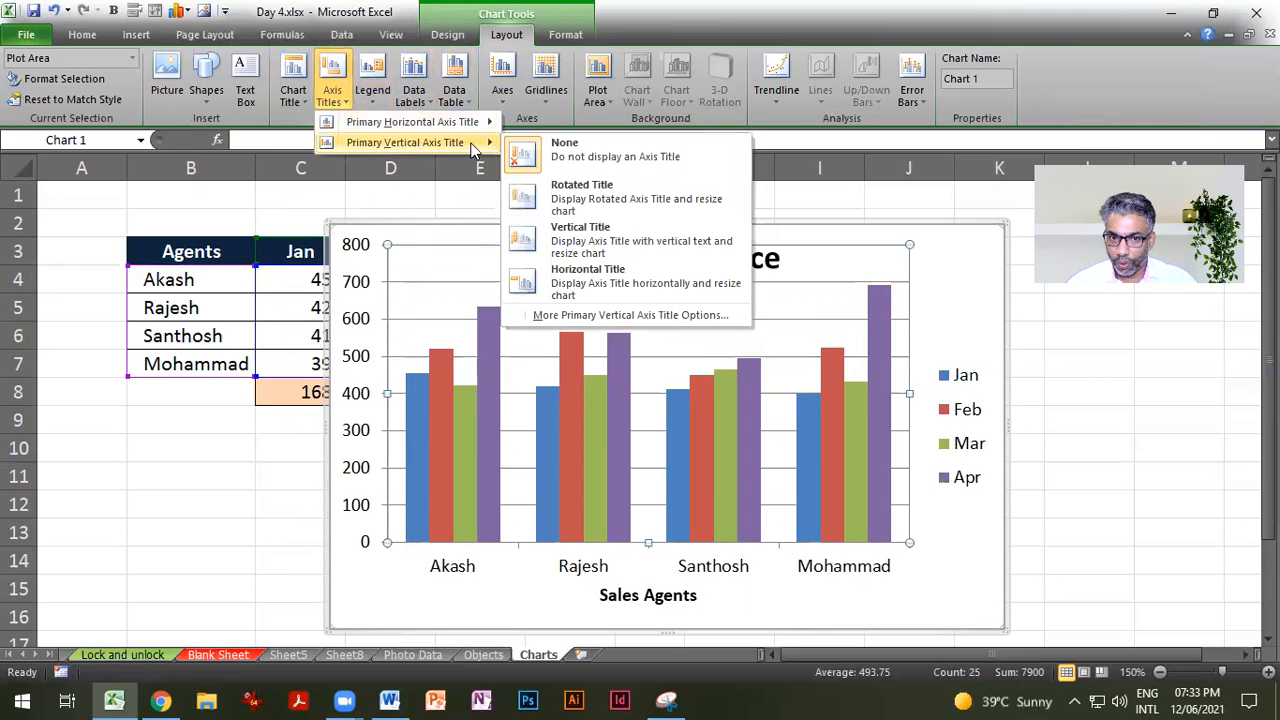
left_click(577, 208)
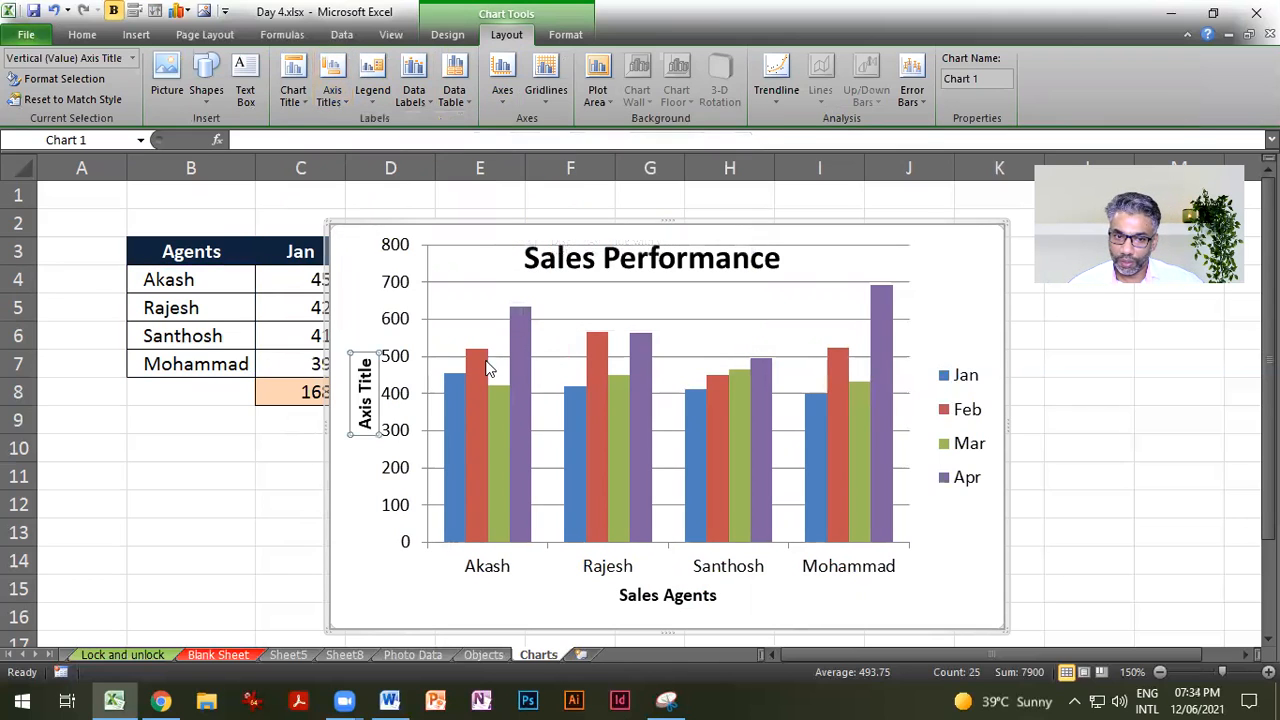
double_click(363, 413)
triple_click(366, 419)
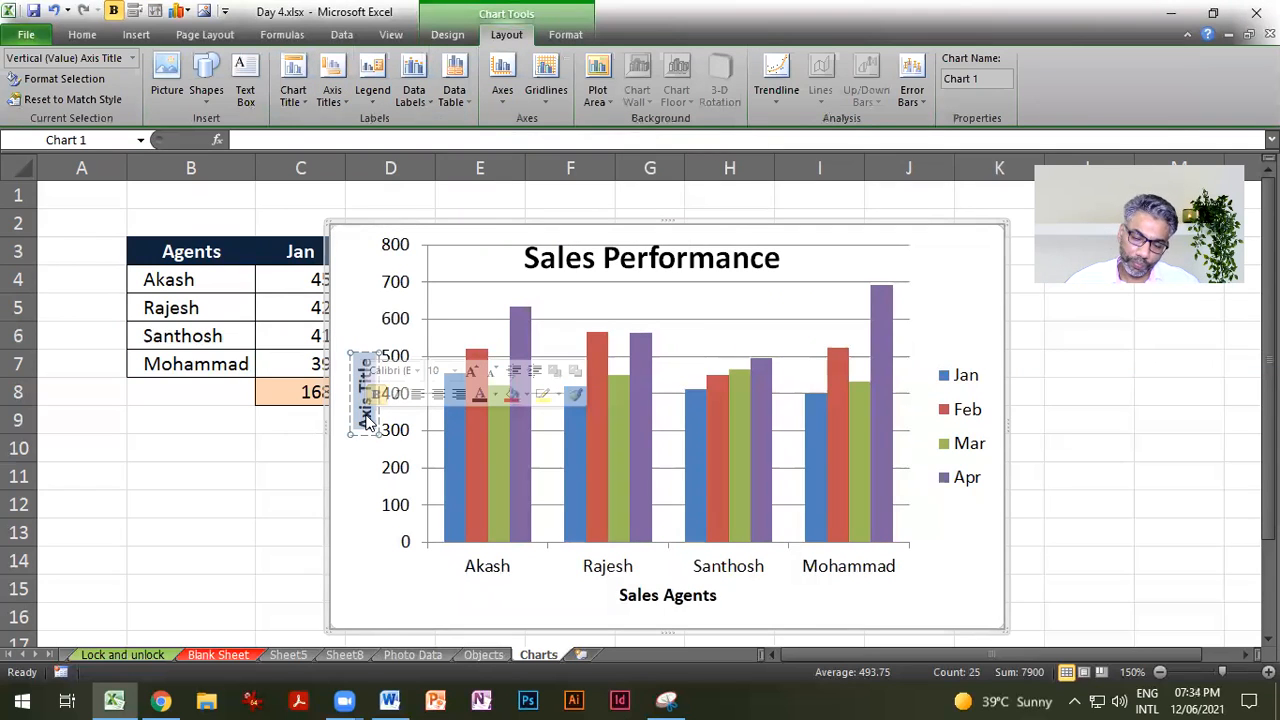
type("Sal")
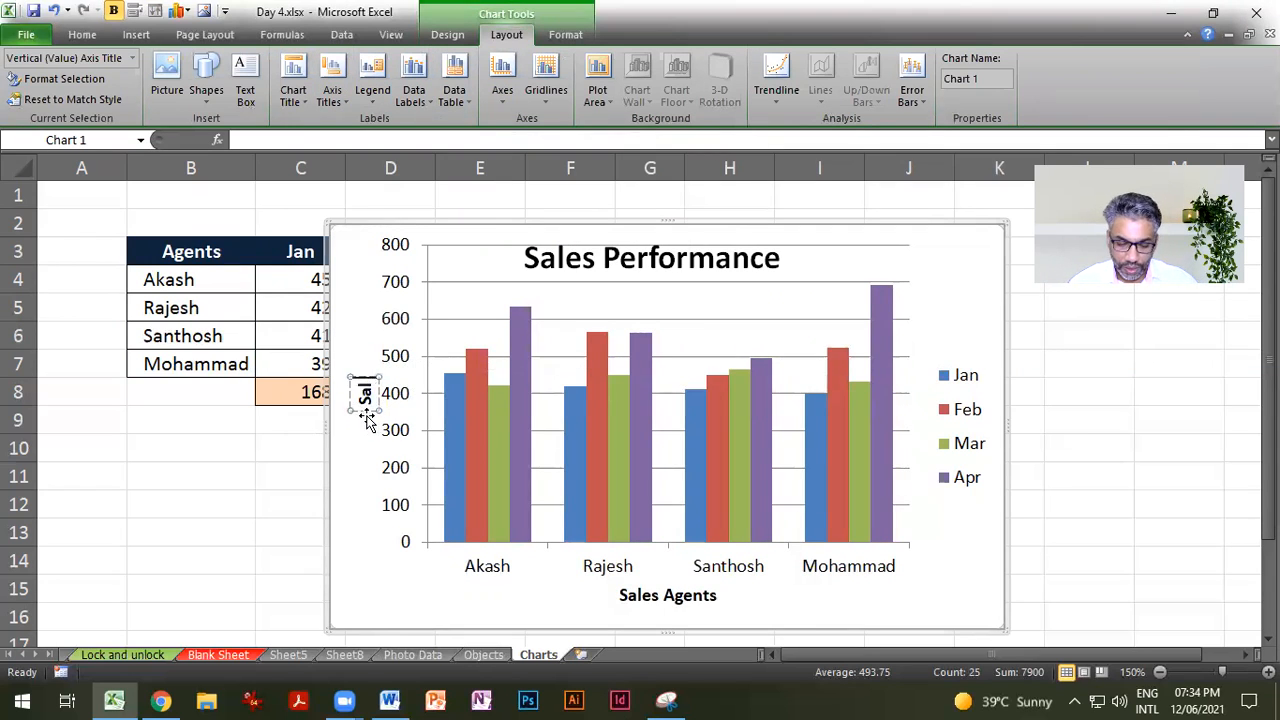
type("es in Millions")
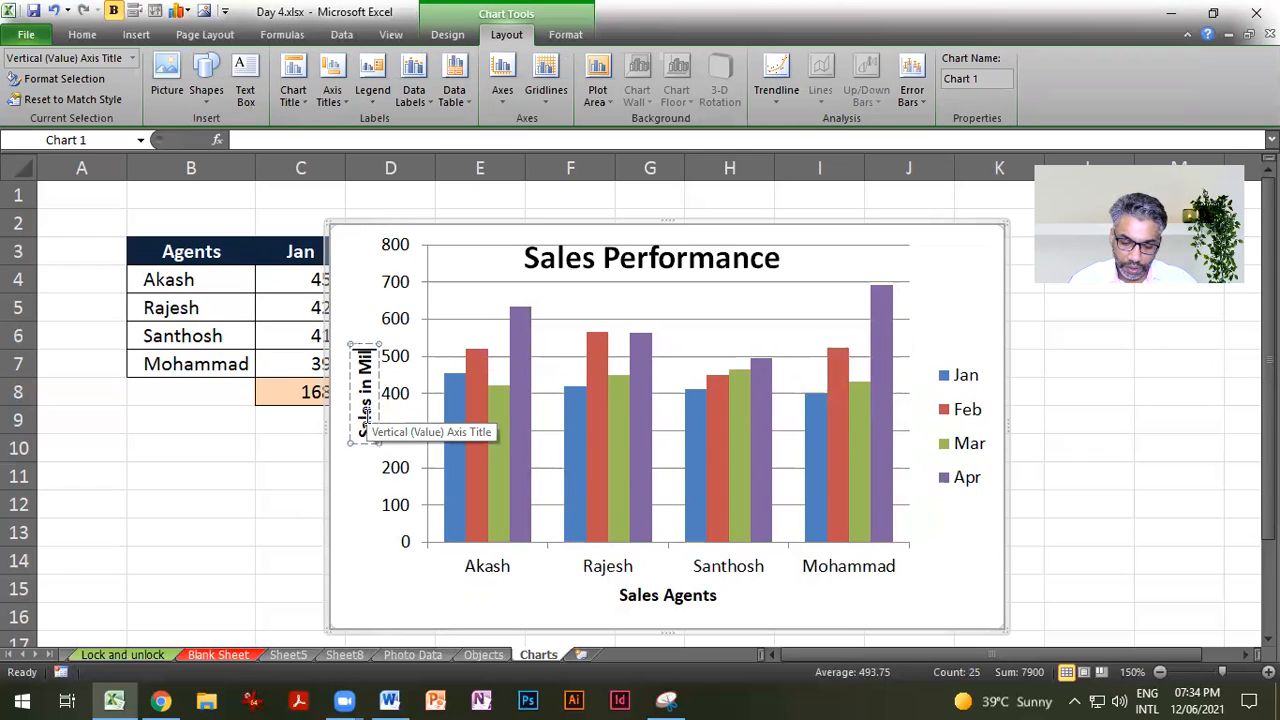
left_click(351, 557)
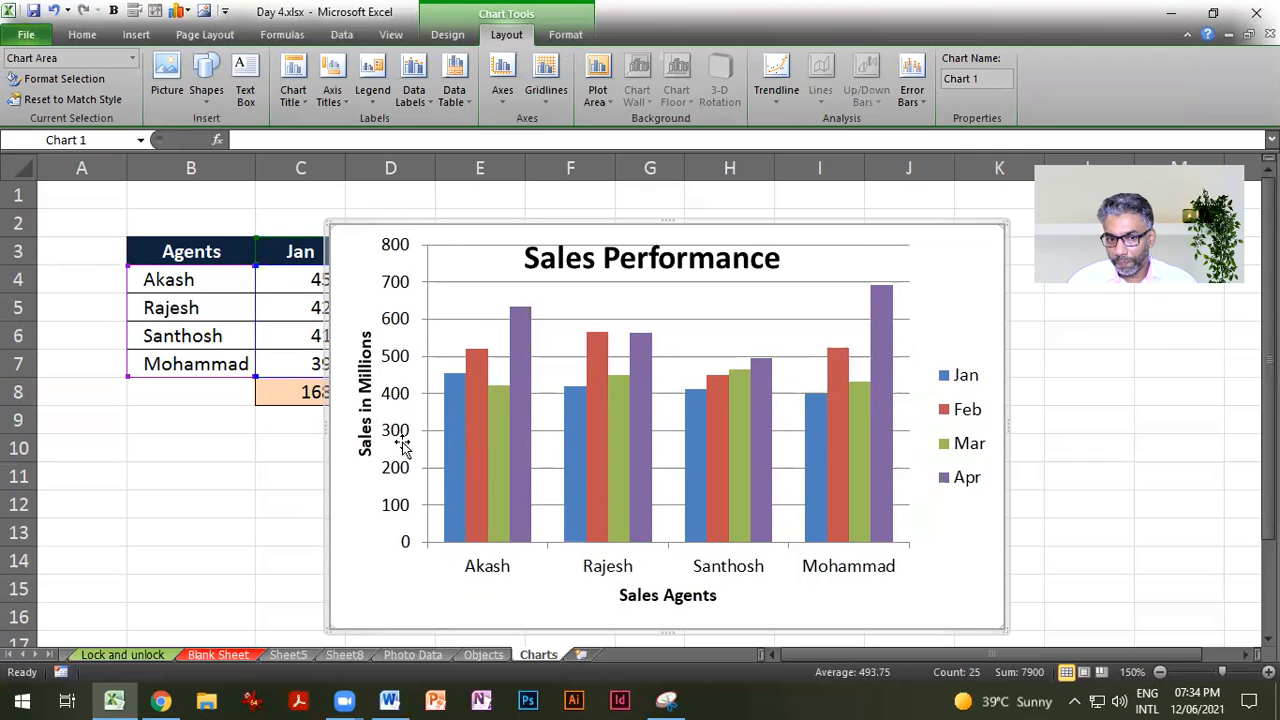
Step: Change the vertical axis title's layout to Vertical Title with stacked letters
left_click(367, 430)
left_click(332, 88)
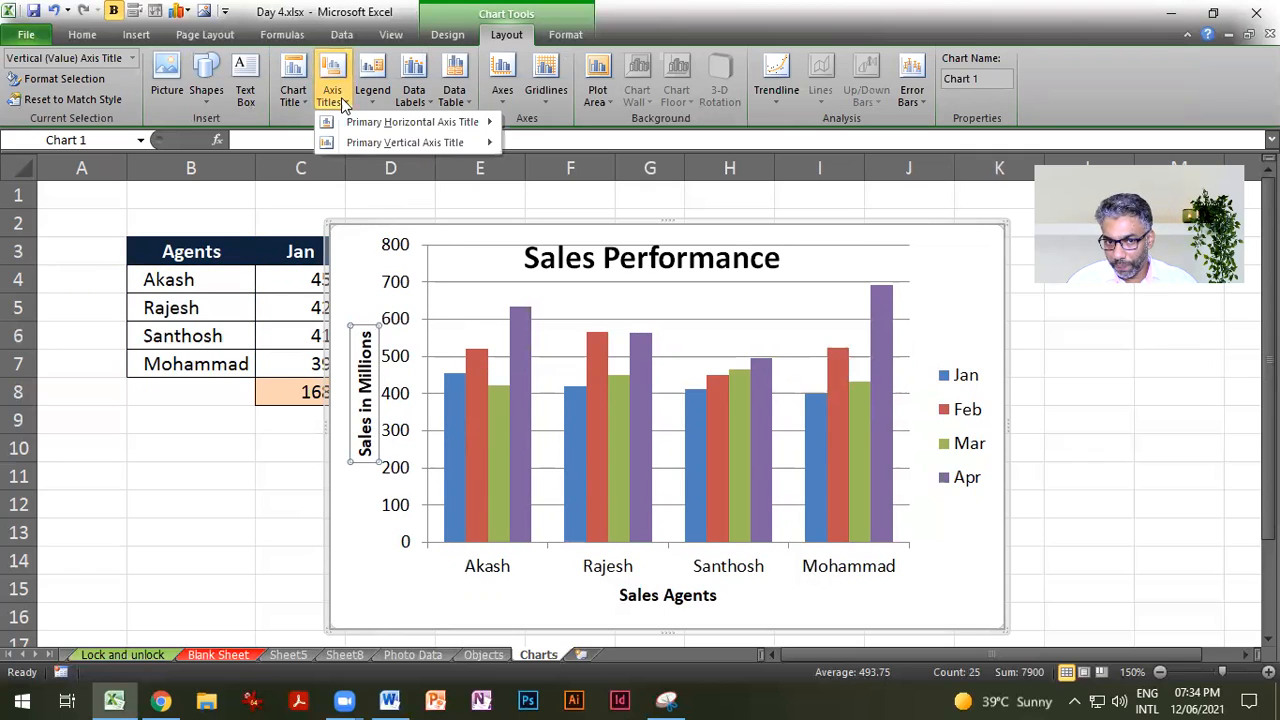
mouse_move(354, 142)
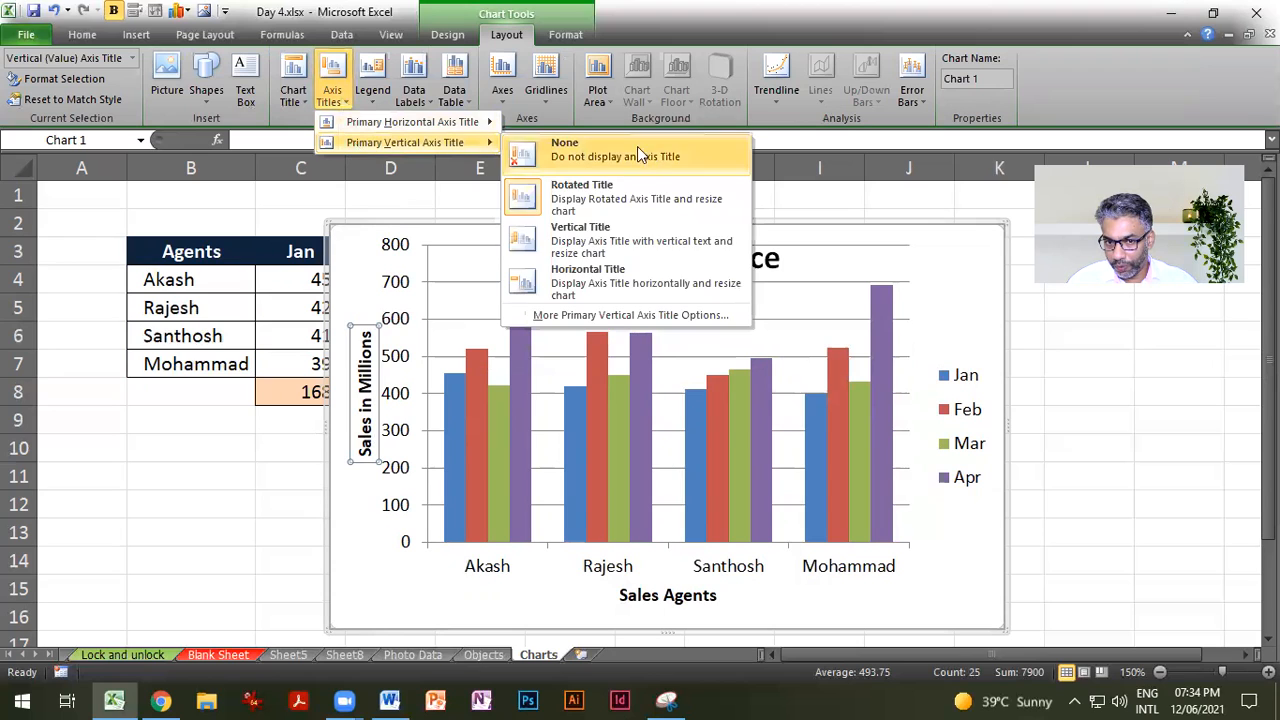
left_click(637, 243)
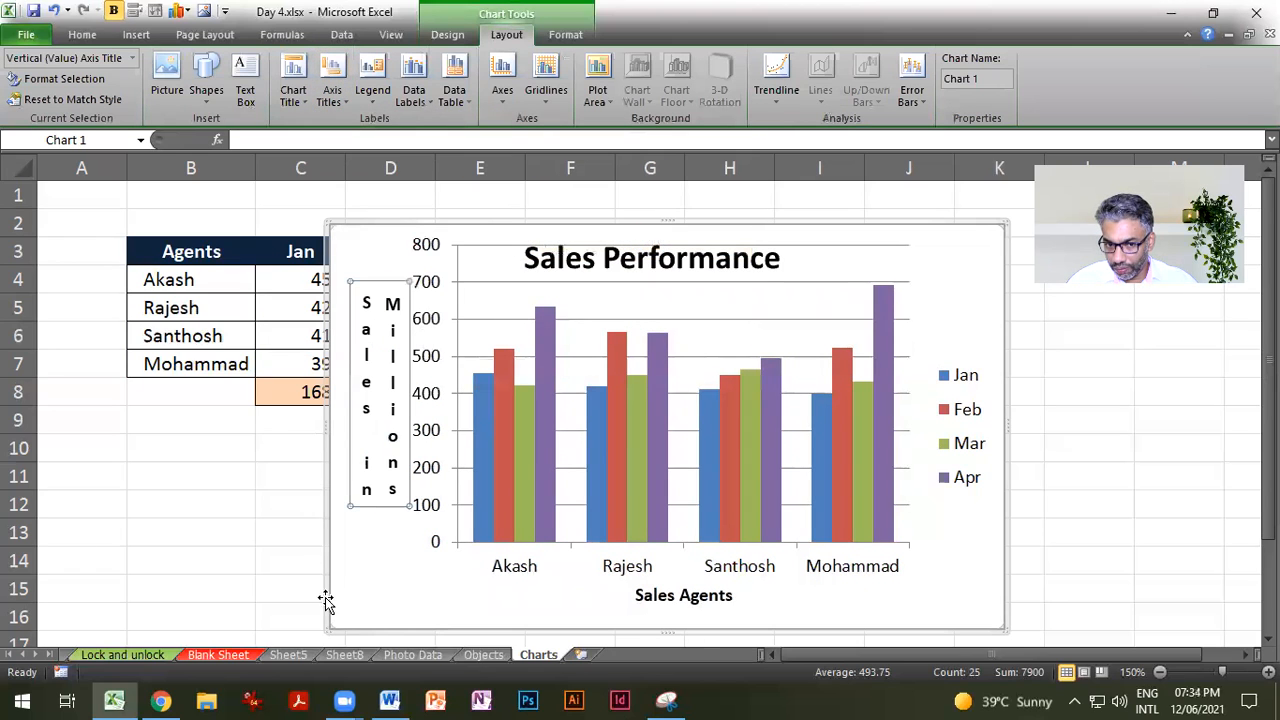
Step: Change the vertical axis title's layout to Horizontal Title
left_click(332, 100)
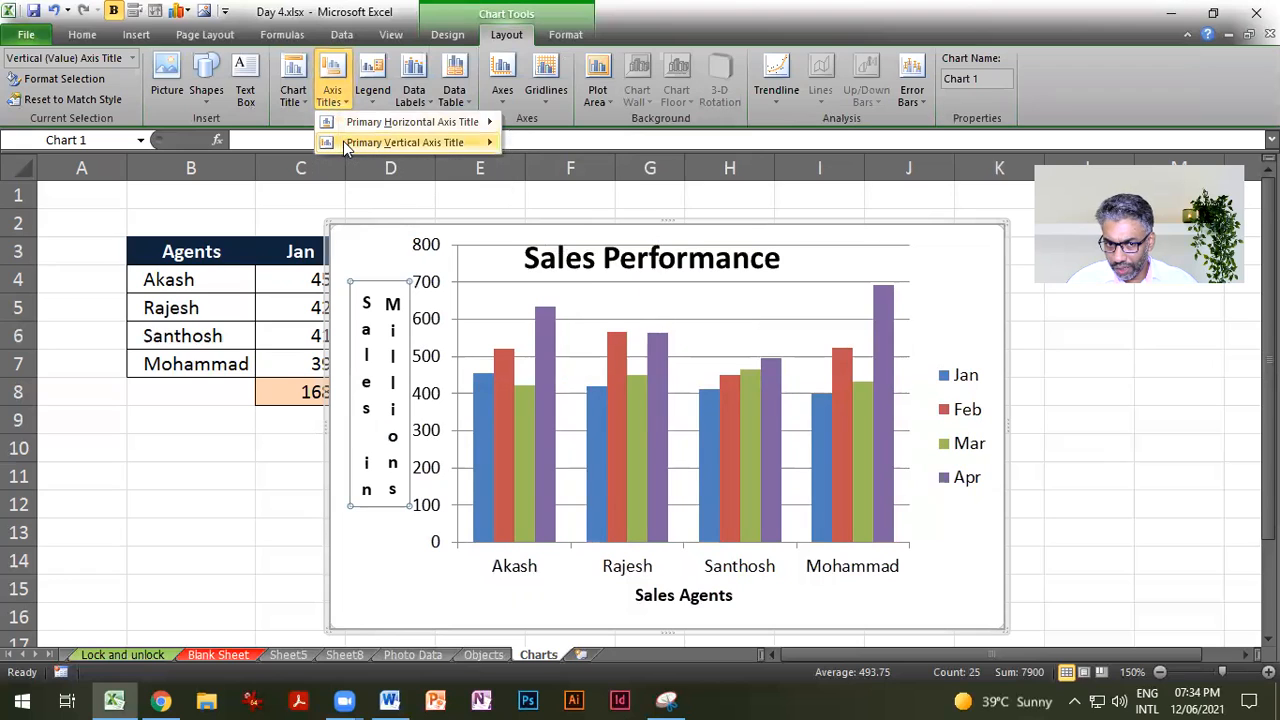
mouse_move(347, 140)
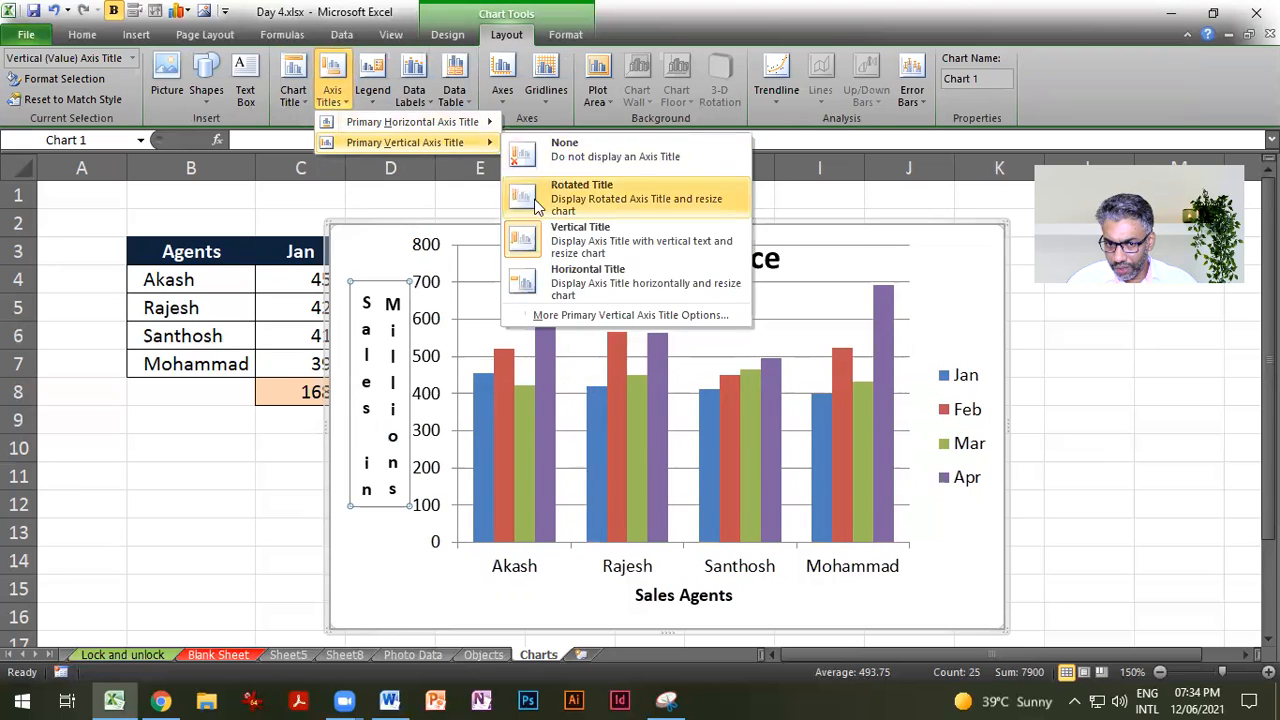
left_click(572, 280)
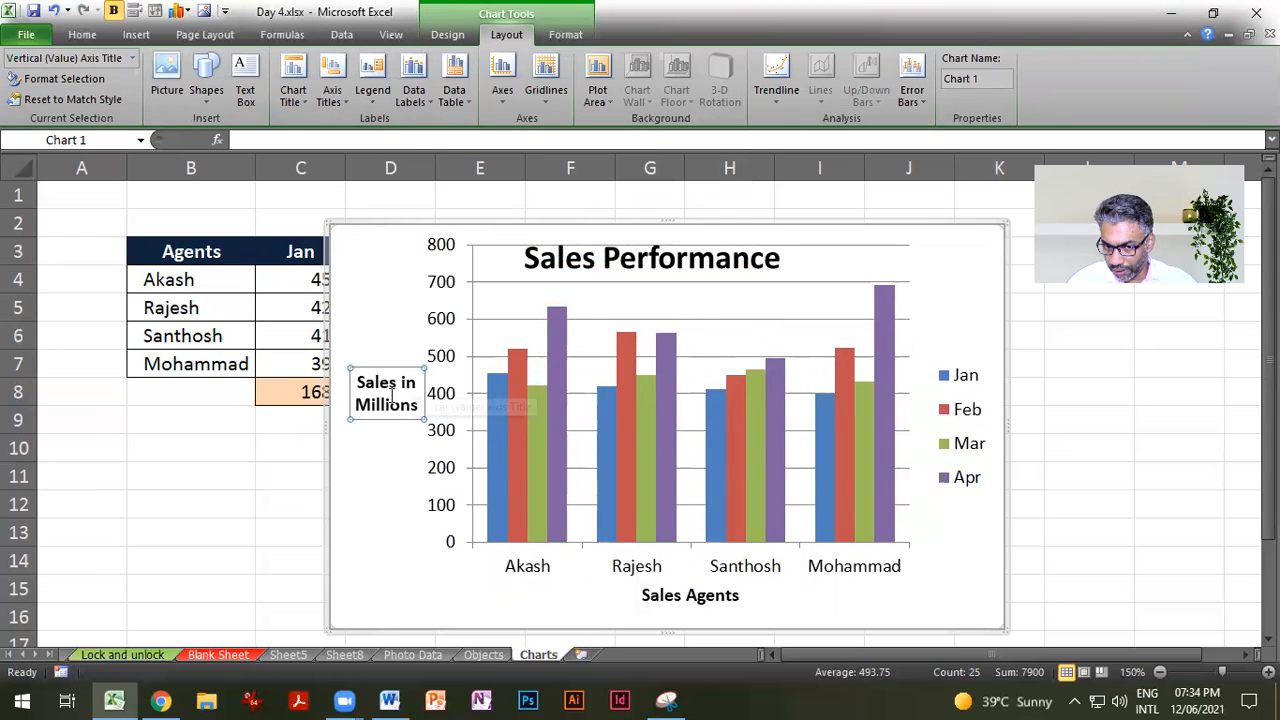
Step: Change the vertical axis title's layout back to Rotated Title
left_click(337, 99)
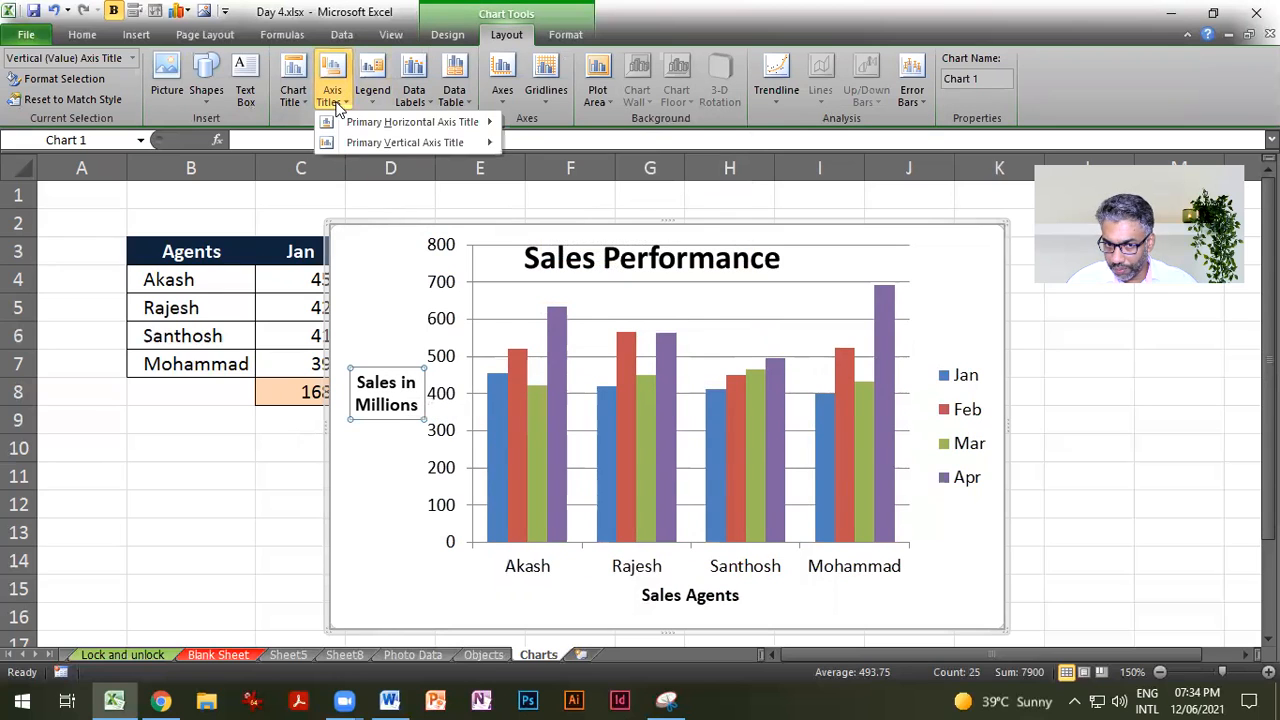
mouse_move(401, 142)
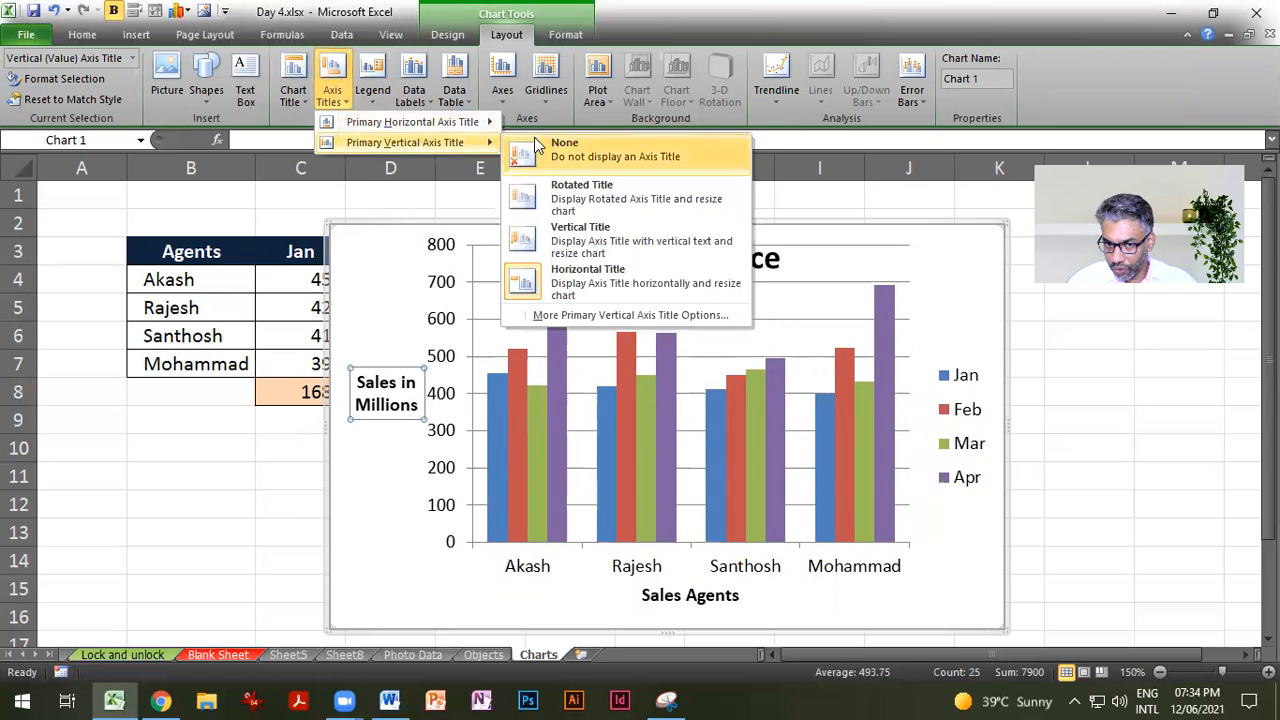
left_click(603, 200)
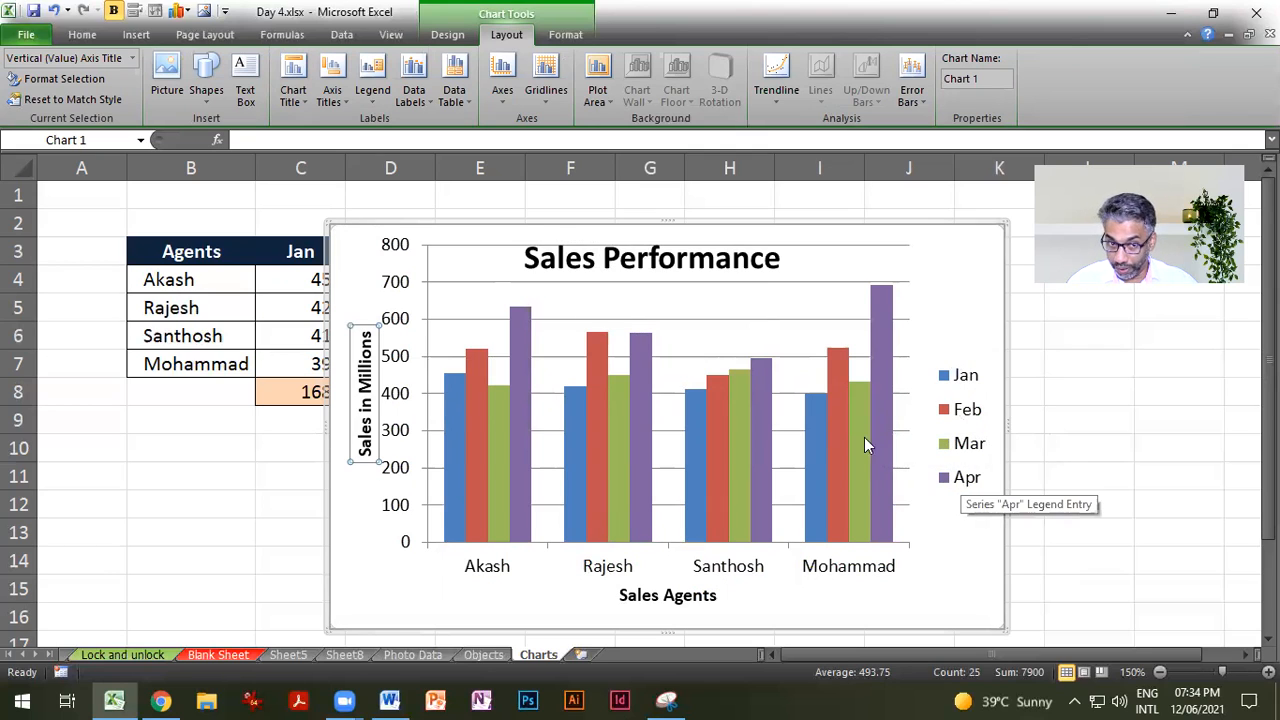
Step: Try the Overlay Legend at Right layout on the chart and restore Show Legend at Right
mouse_move(743, 386)
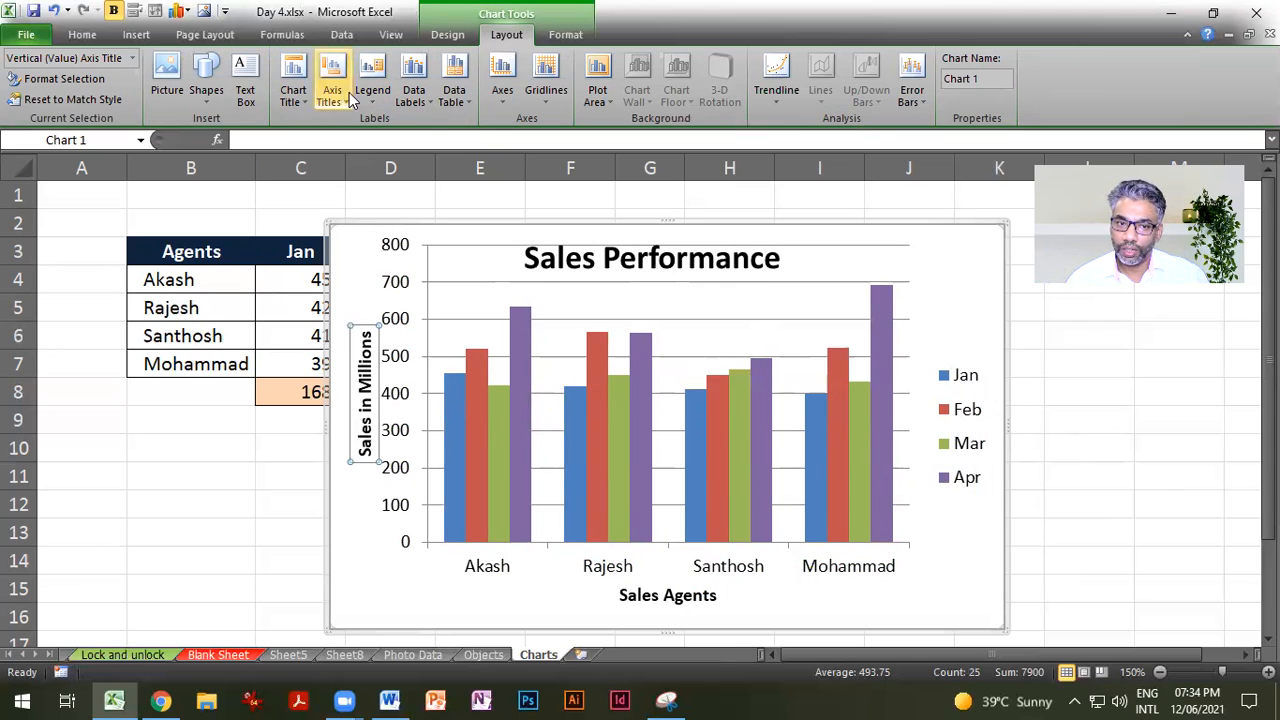
left_click(372, 82)
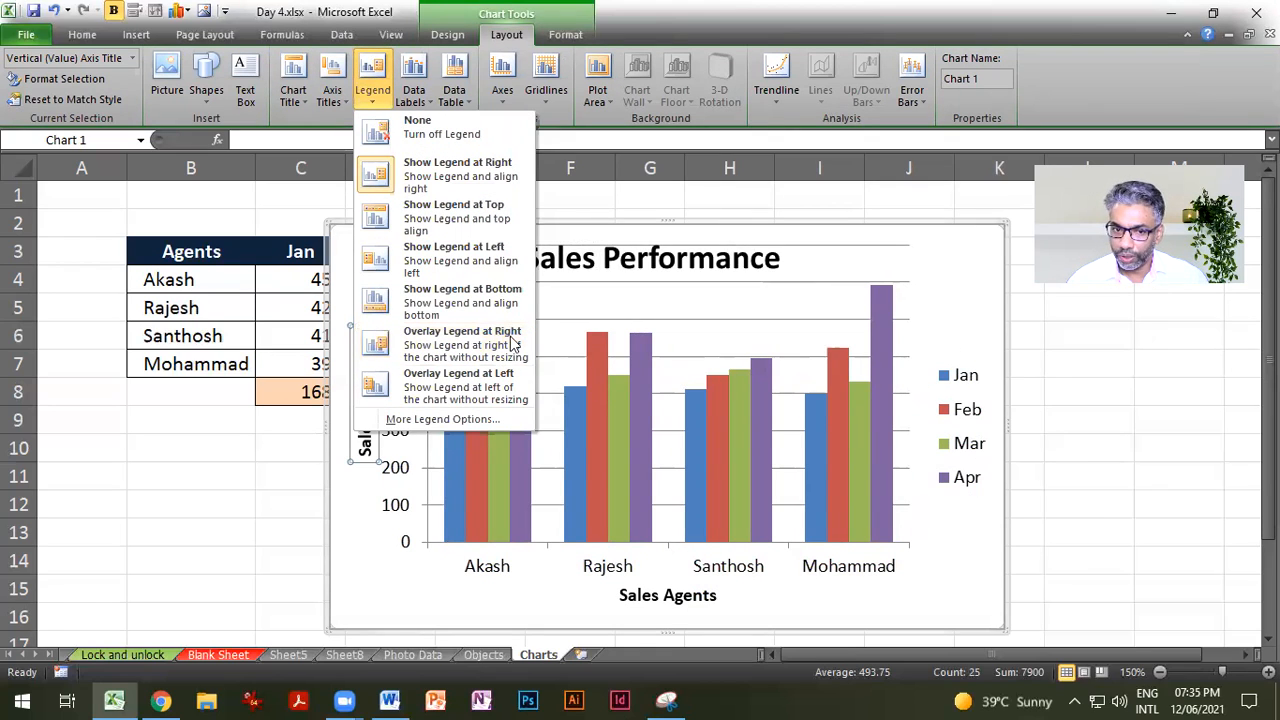
left_click(455, 343)
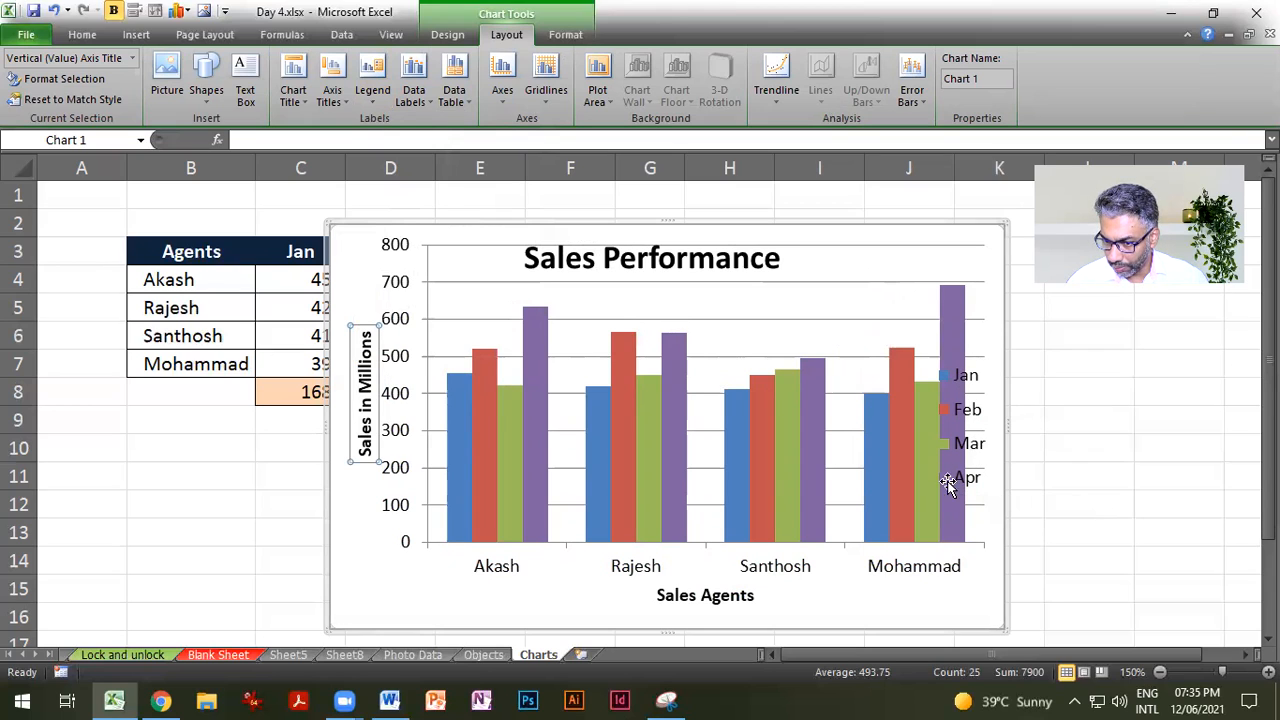
left_click(379, 94)
left_click(444, 167)
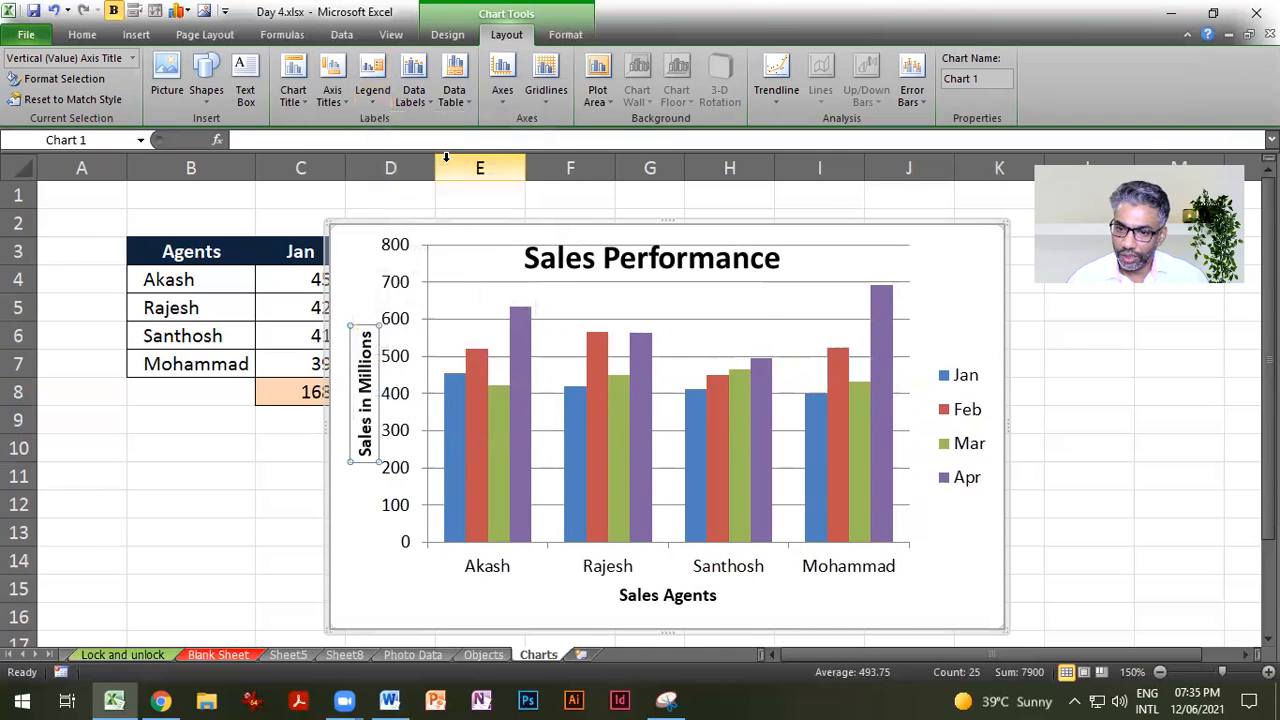
Step: Try the Show Legend at Bottom layout and return the legend to Show Legend at Right
left_click(364, 95)
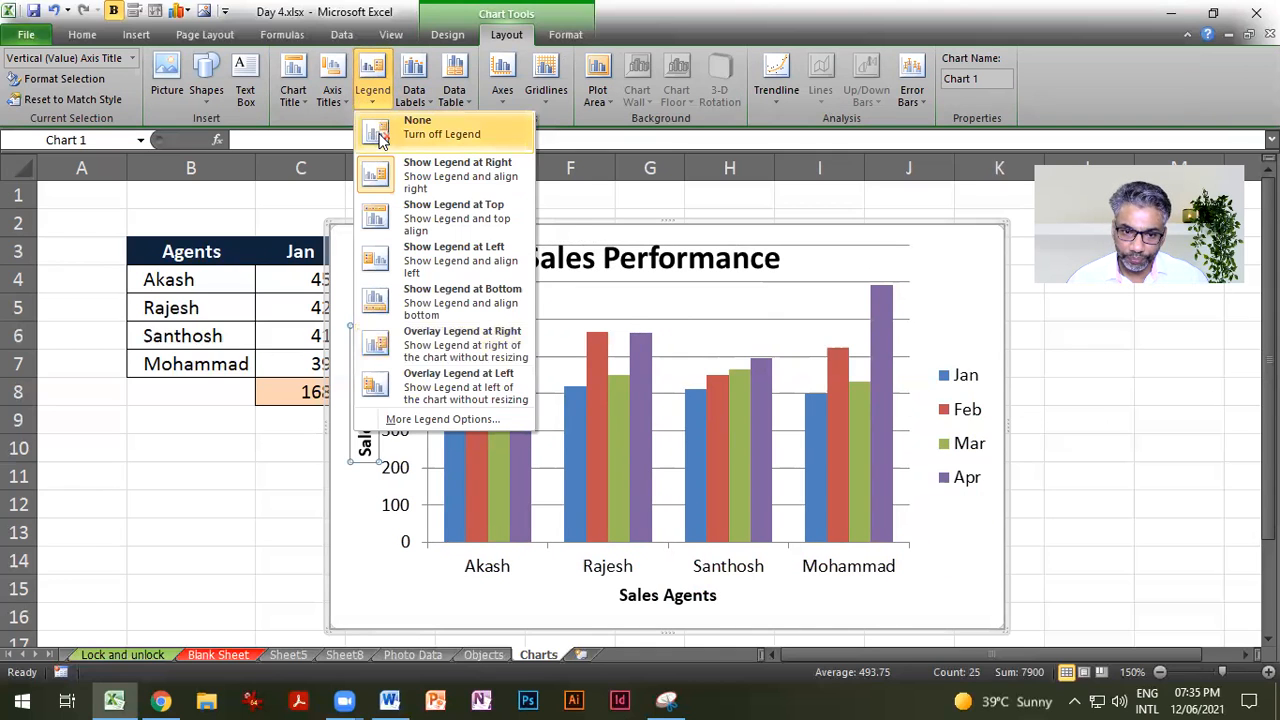
left_click(463, 289)
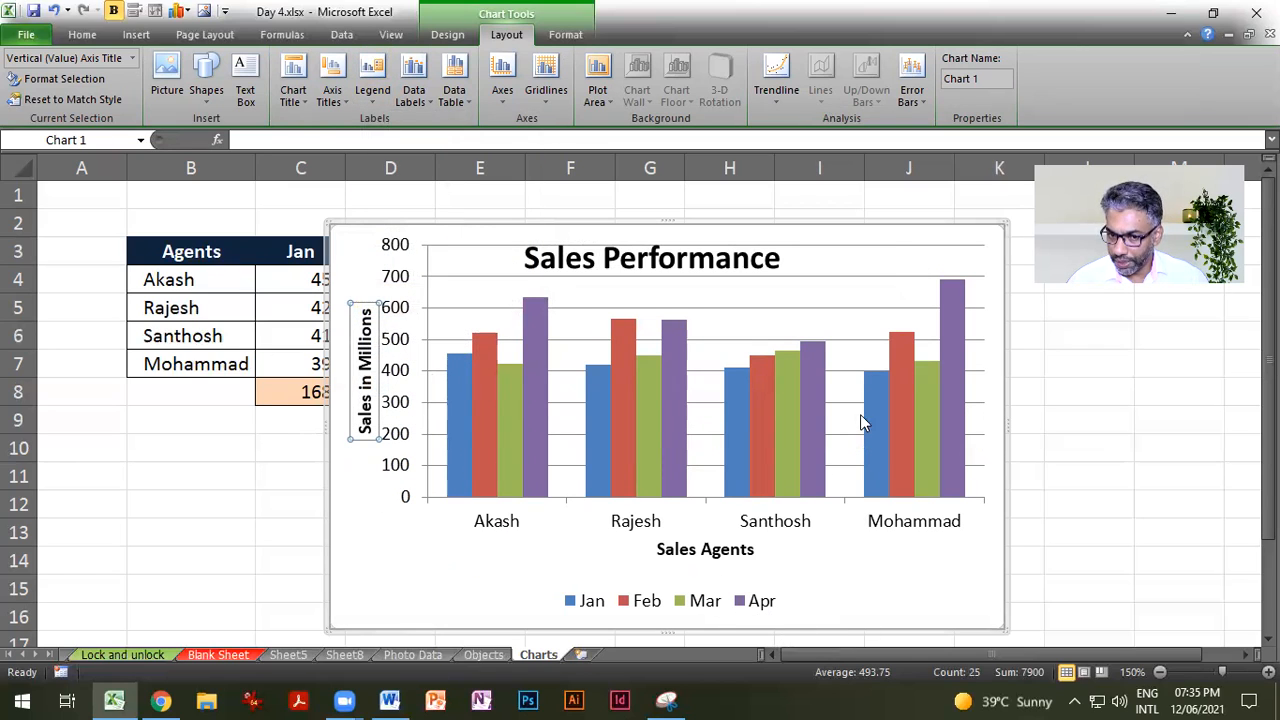
left_click(372, 80)
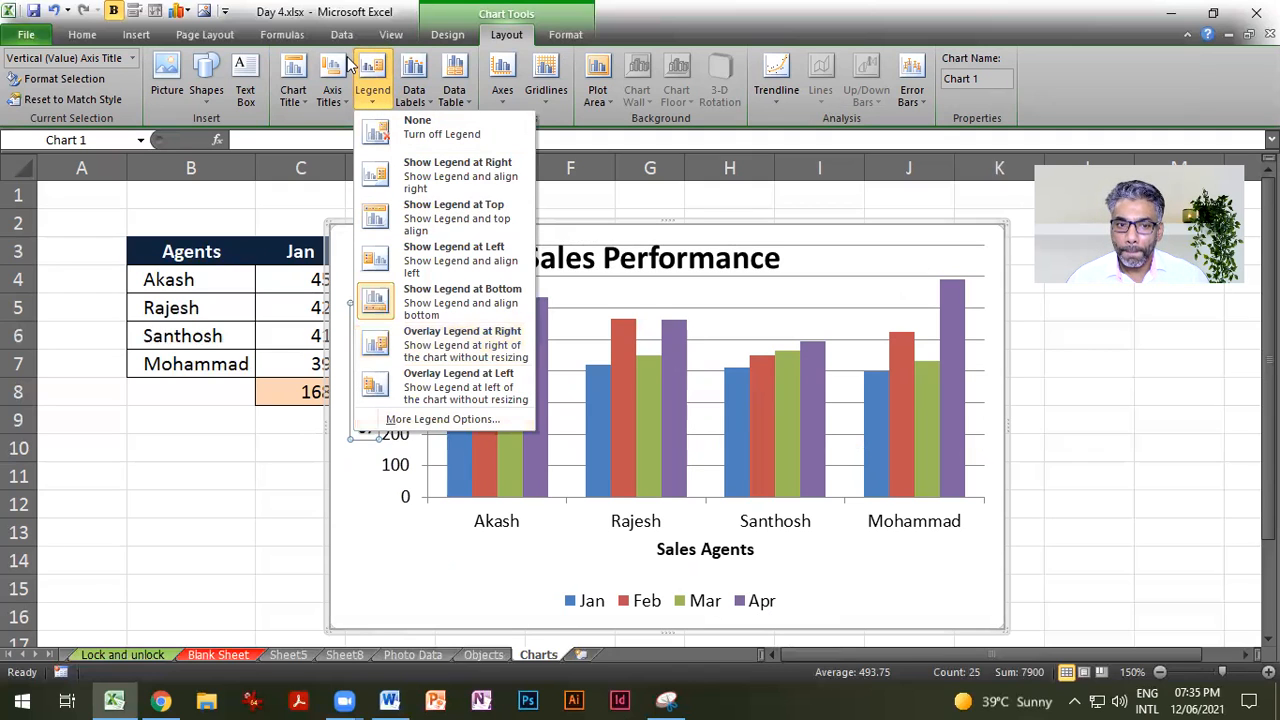
left_click(446, 167)
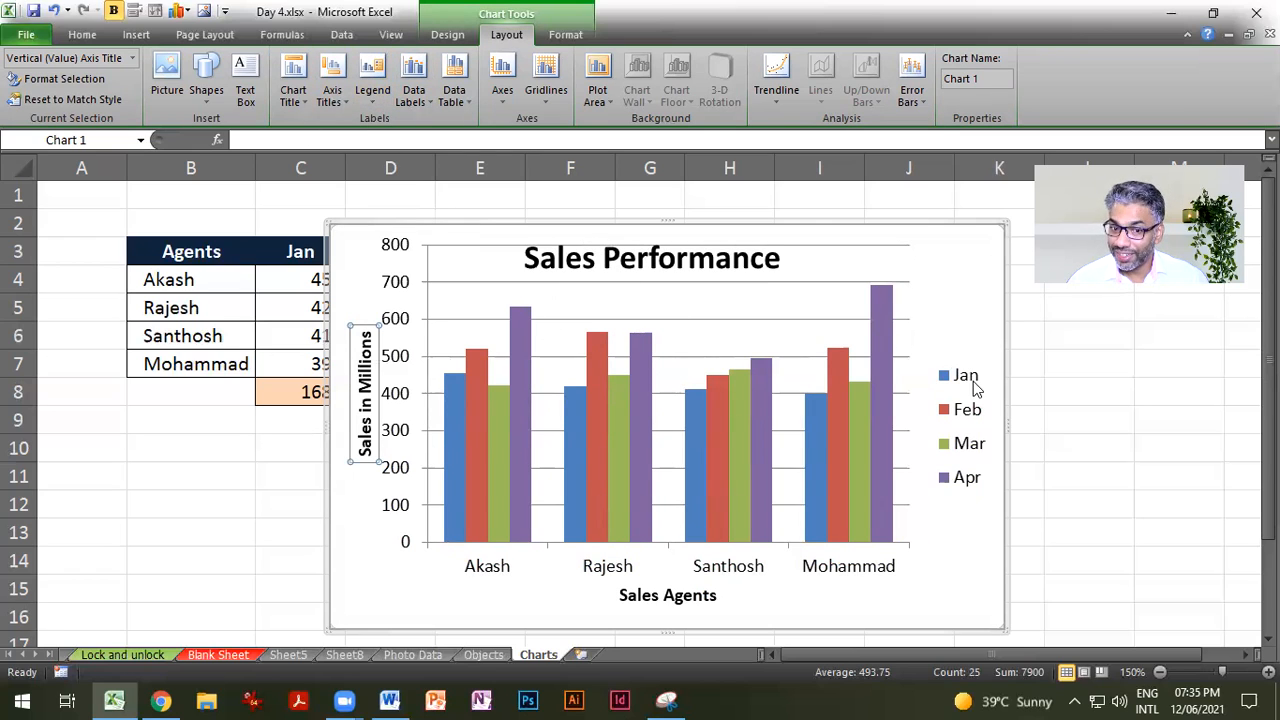
Step: Add Outside End data labels to the chart and reduce the Jan series labels to font size 7
left_click(409, 95)
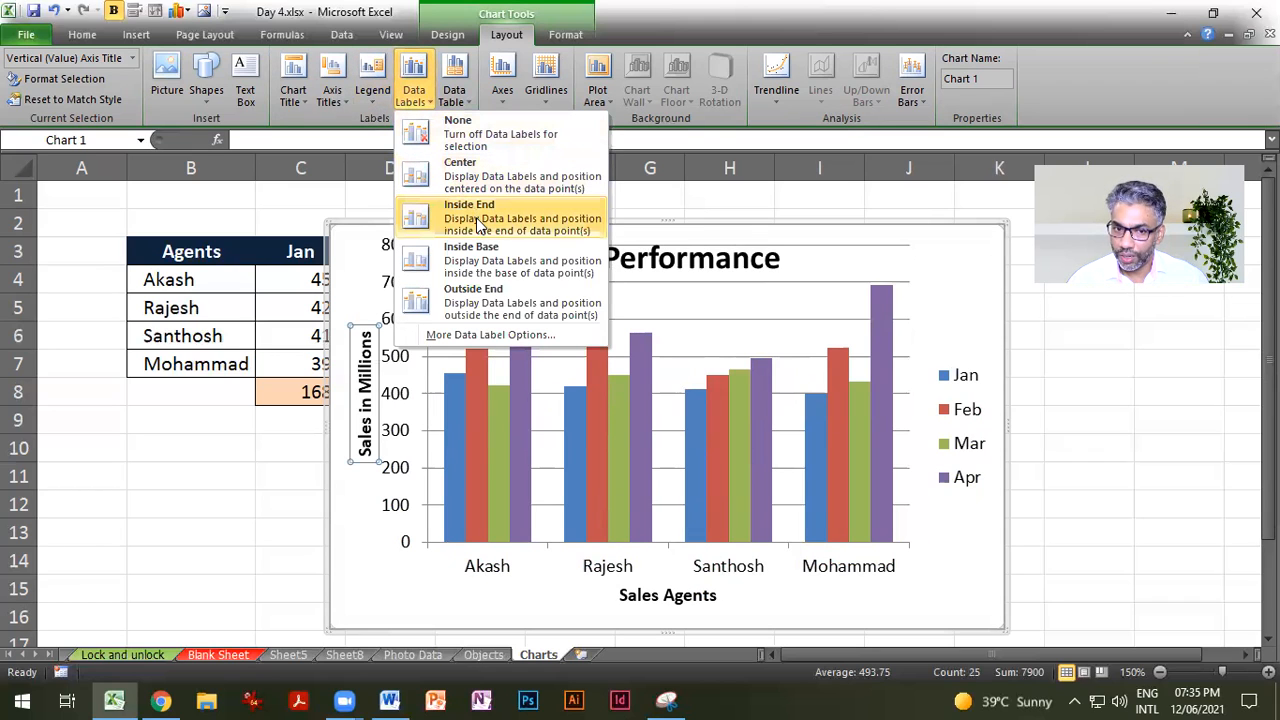
left_click(490, 302)
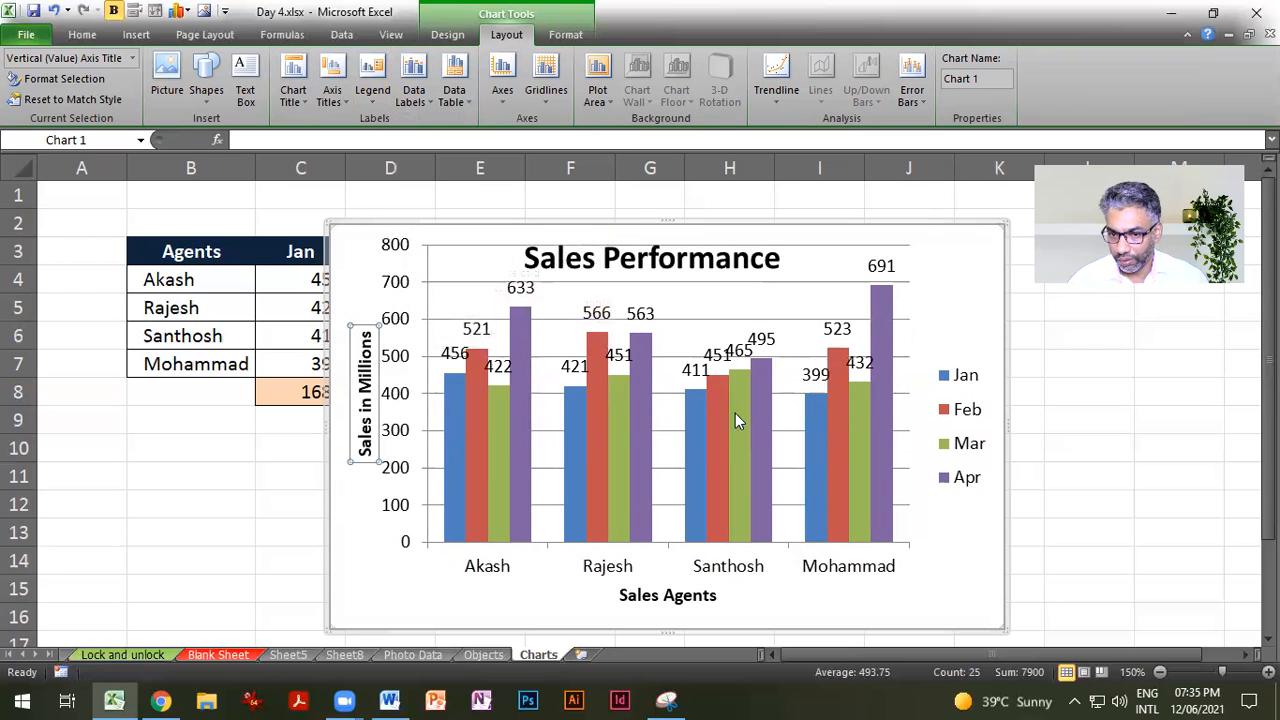
left_click(697, 372)
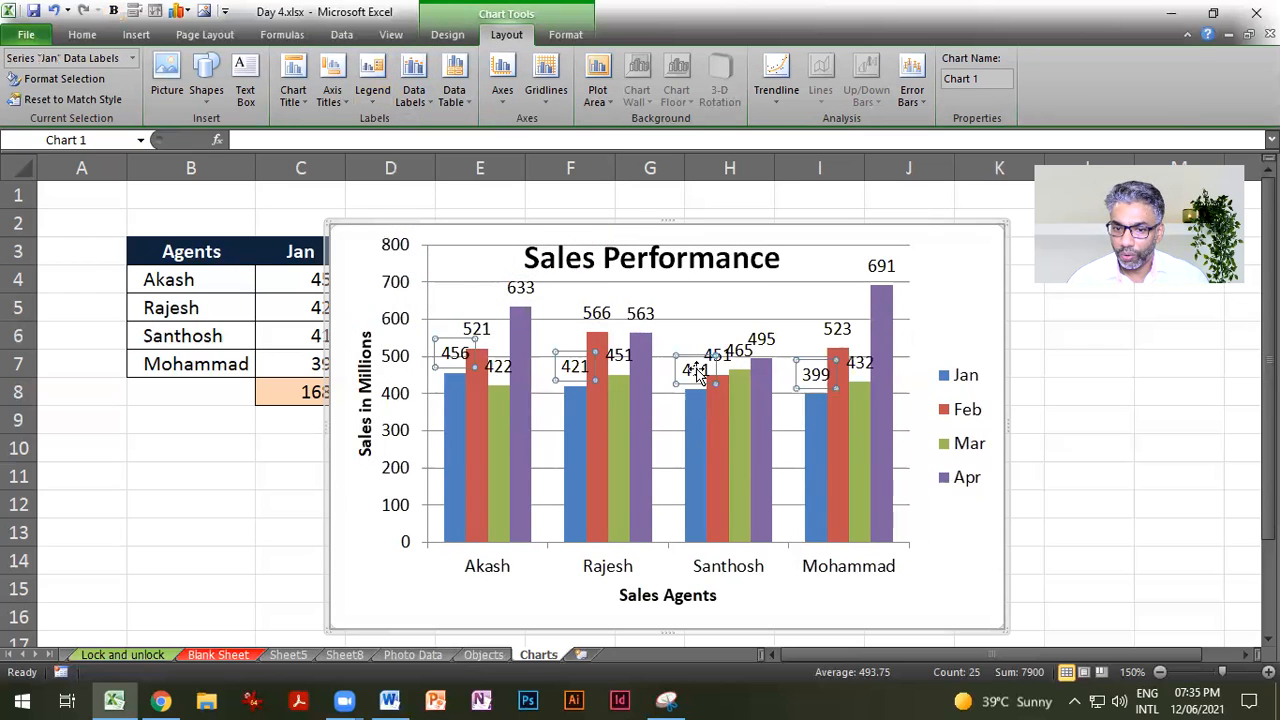
left_click(82, 34)
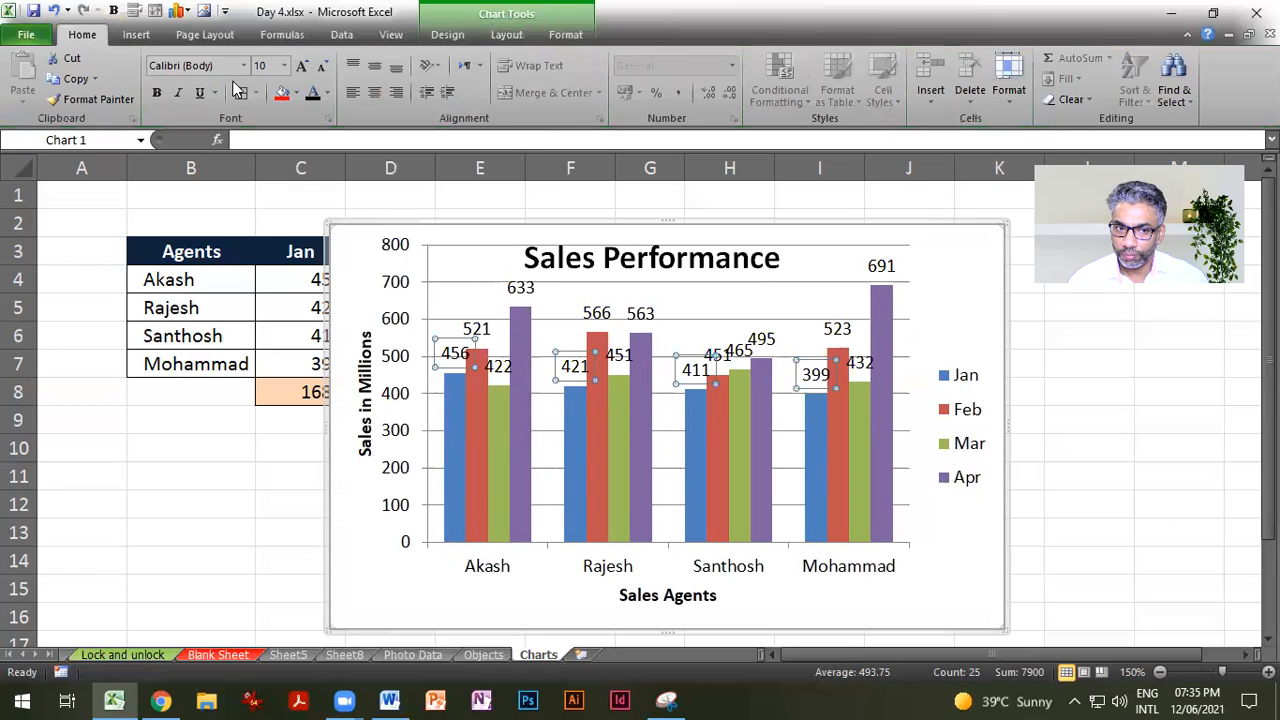
left_click(321, 66)
left_click(321, 66)
left_click(321, 66)
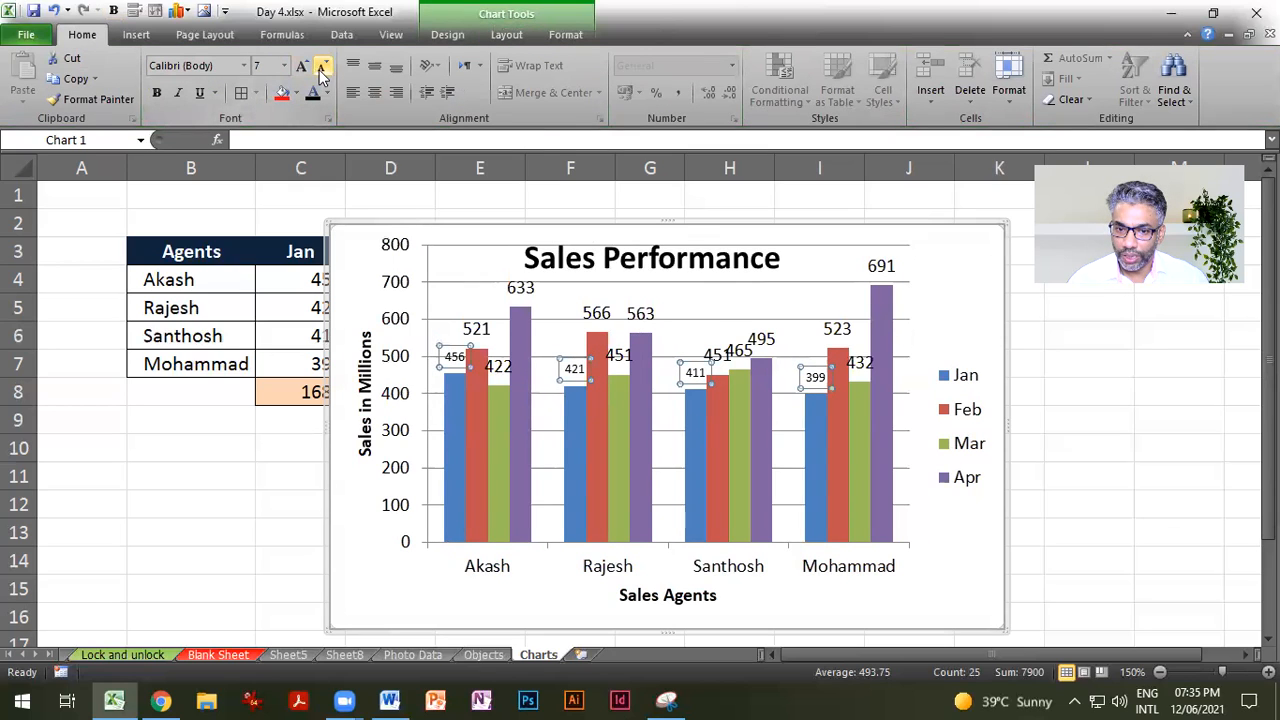
Step: Reduce the Mar series data labels to font size 6
left_click(739, 354)
left_click(324, 68)
left_click(324, 68)
left_click(324, 68)
left_click(324, 68)
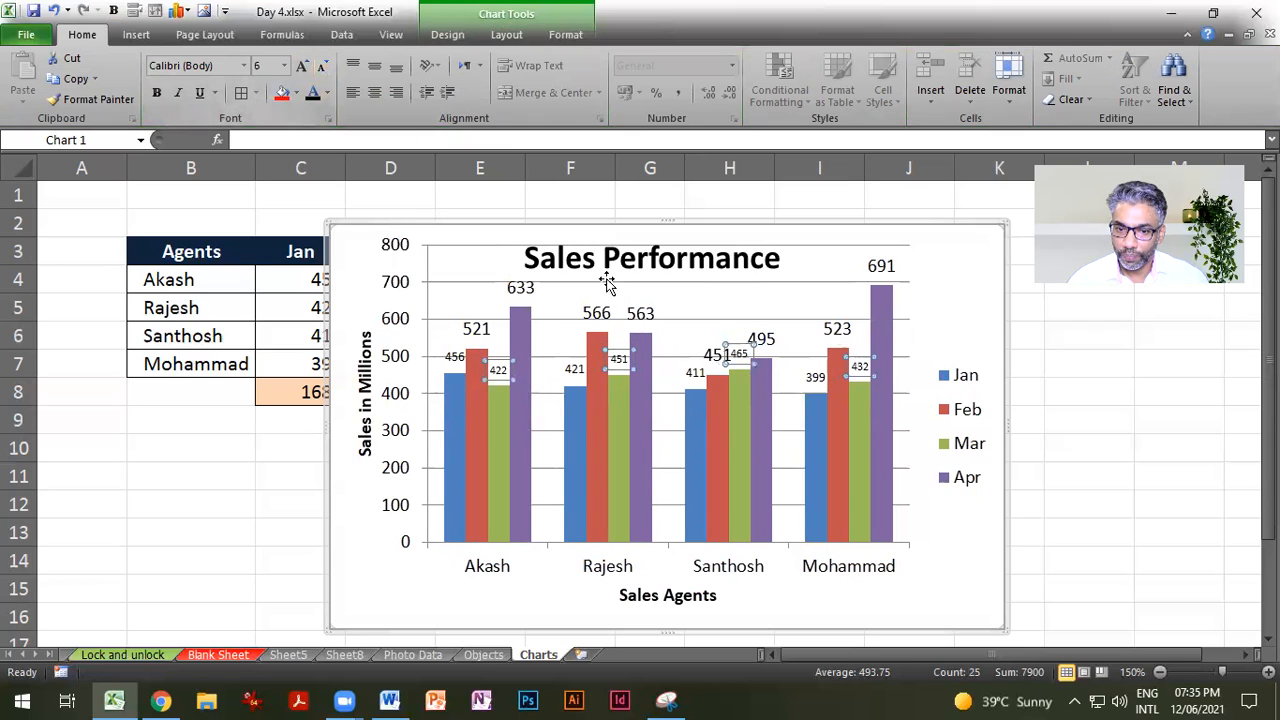
Step: Reduce the Feb series data labels to font size 7
left_click(706, 354)
left_click(322, 67)
left_click(322, 67)
left_click(322, 67)
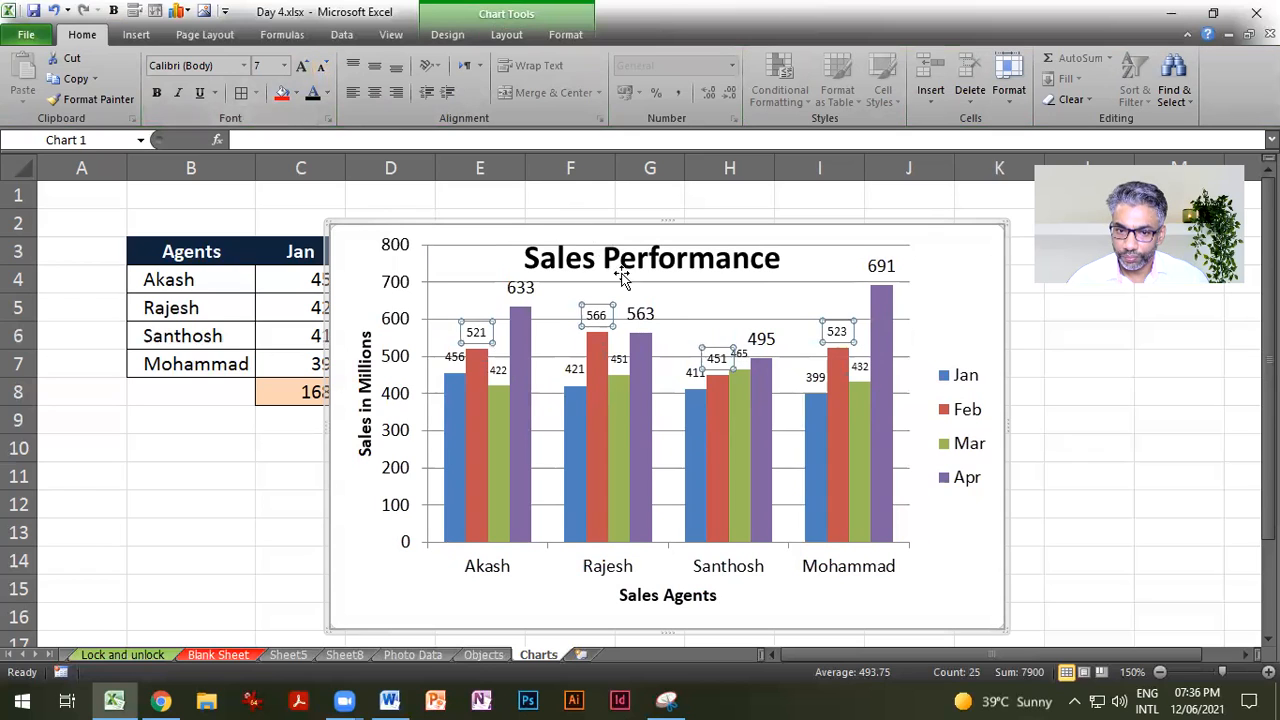
Step: Reduce the Apr series data labels to font size 6
left_click(636, 312)
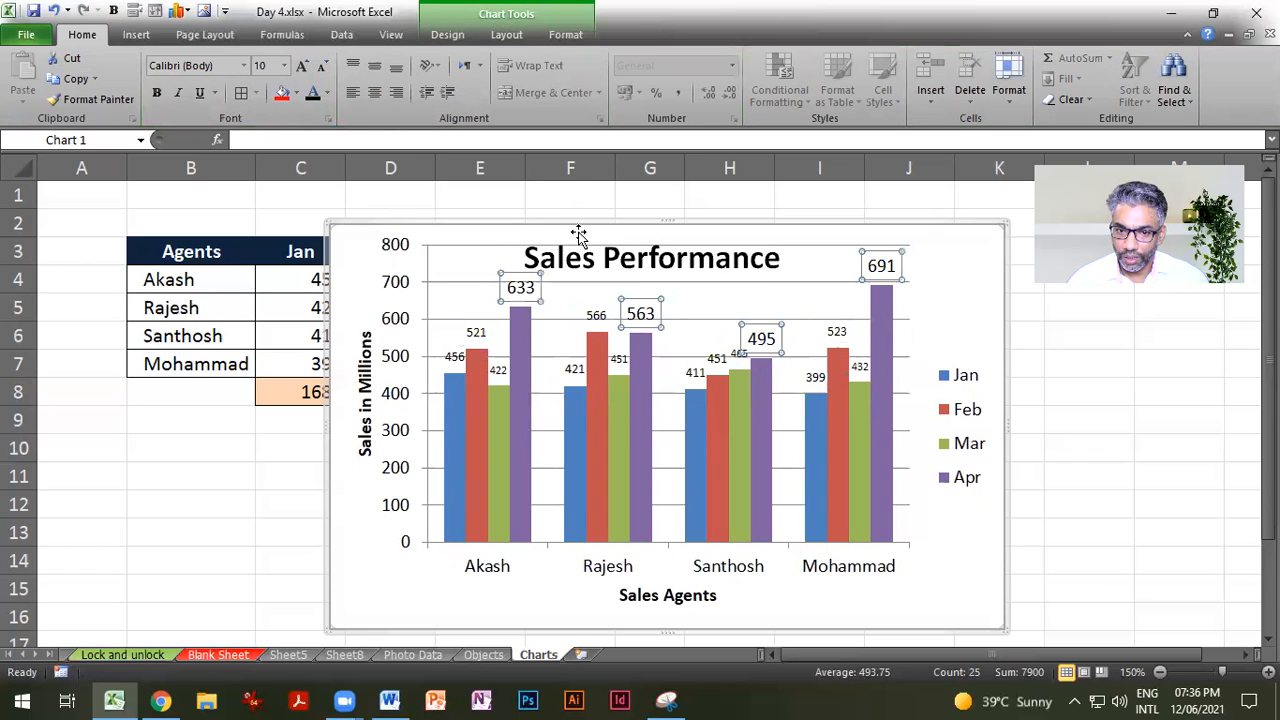
left_click(322, 67)
left_click(322, 67)
left_click(322, 67)
left_click(322, 67)
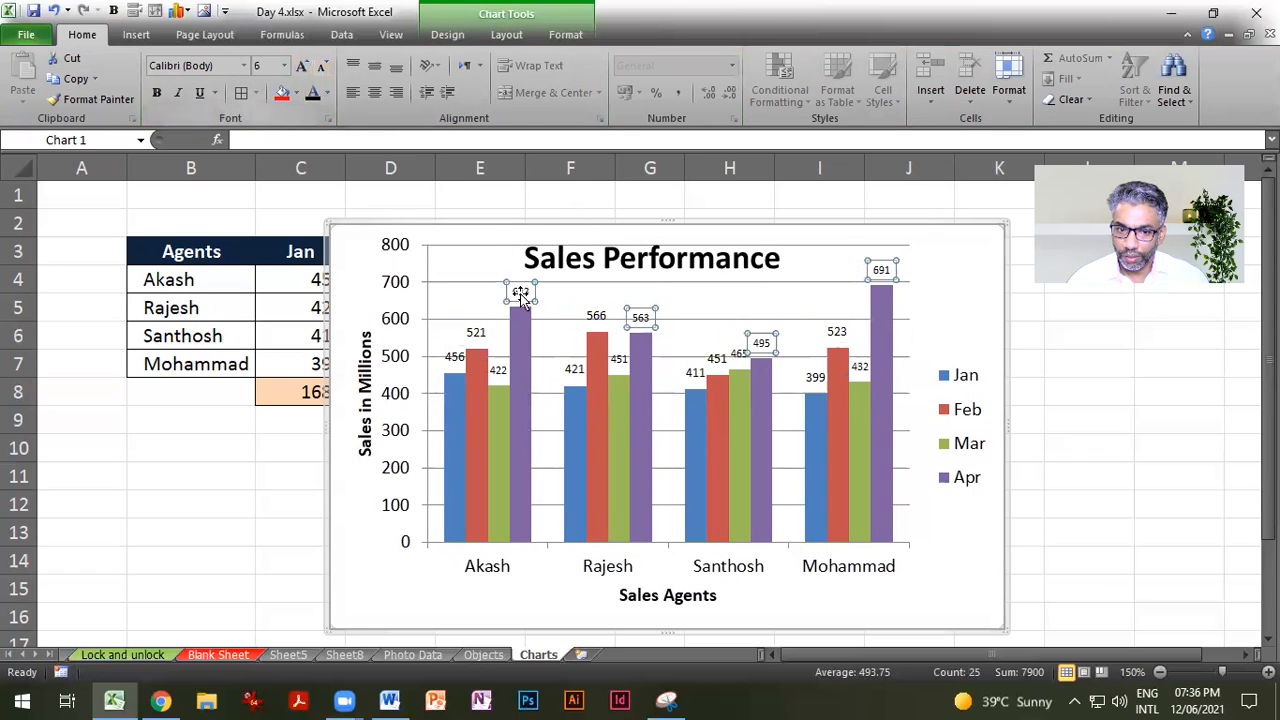
Step: Check the font size of each series' data labels and raise the Mar and Apr labels to size 7
left_click(695, 440)
left_click(712, 362)
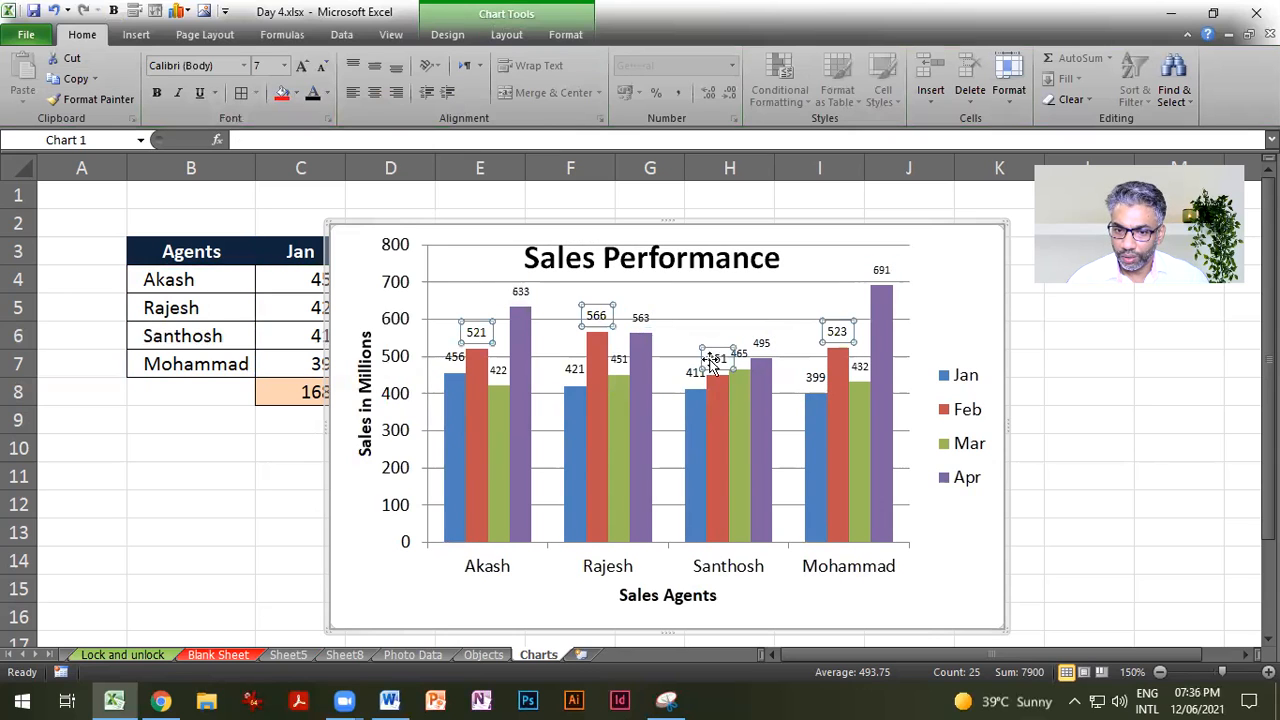
left_click(693, 376)
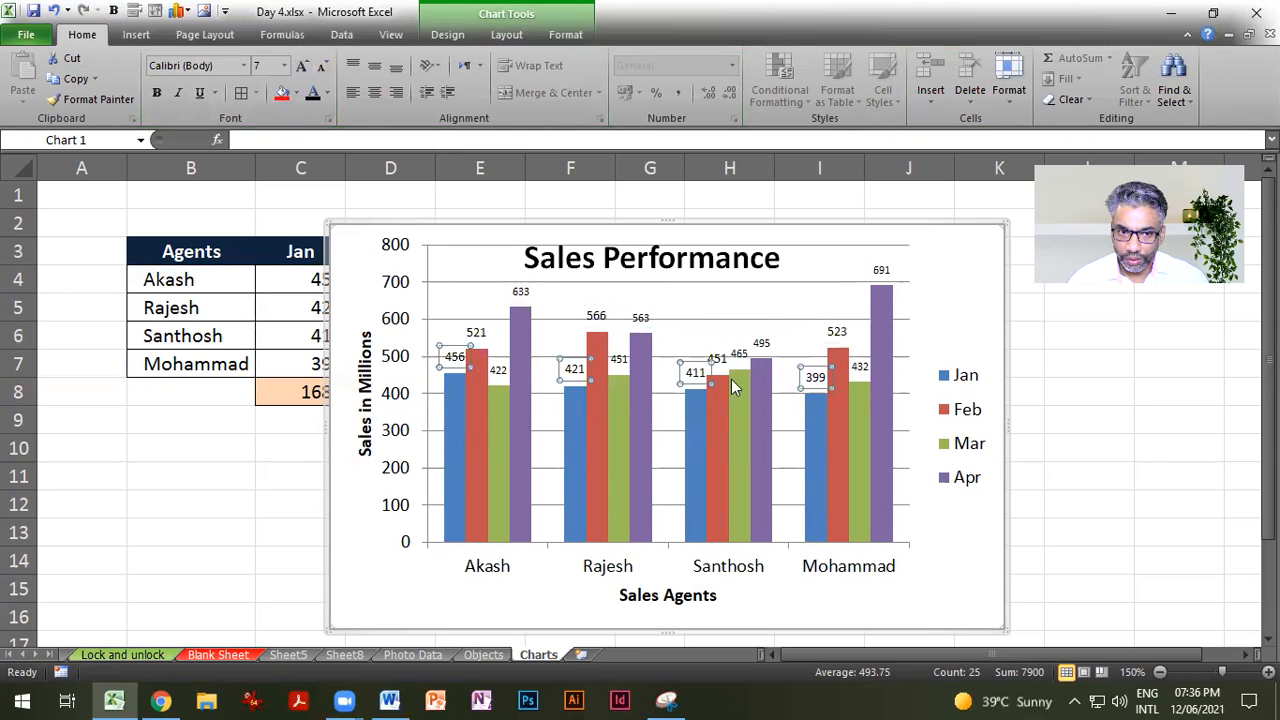
left_click(741, 355)
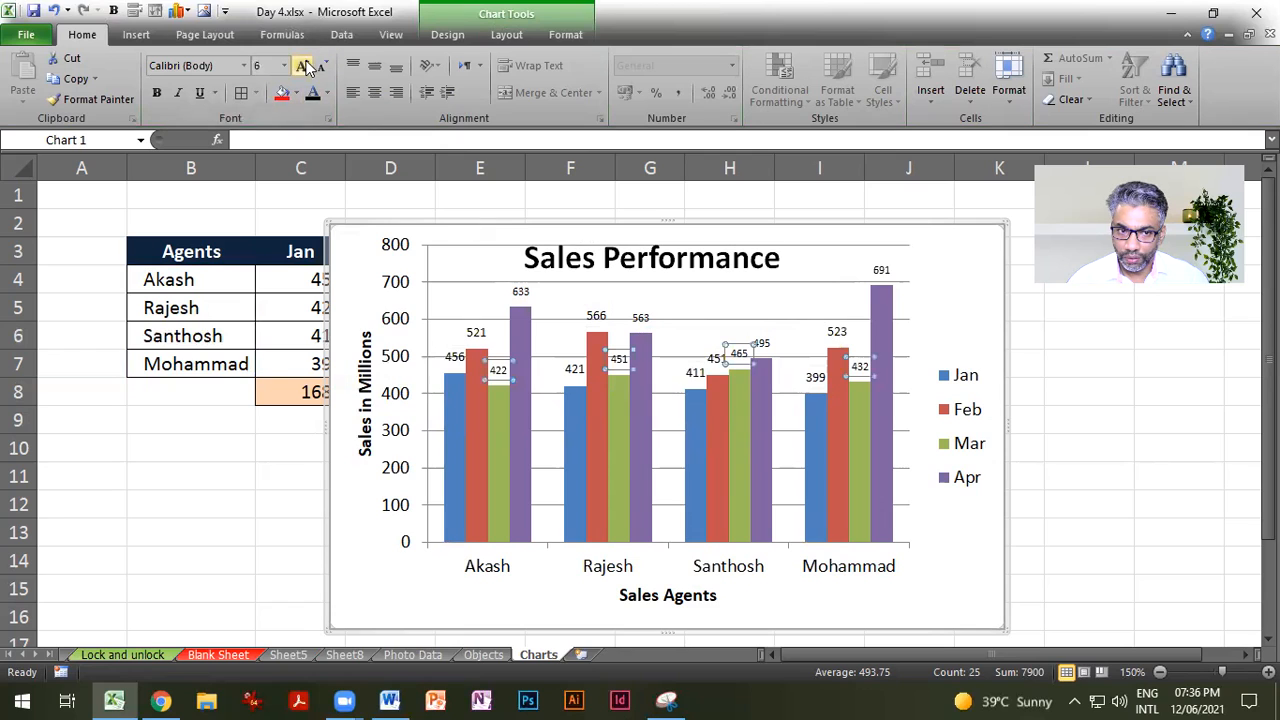
left_click(762, 344)
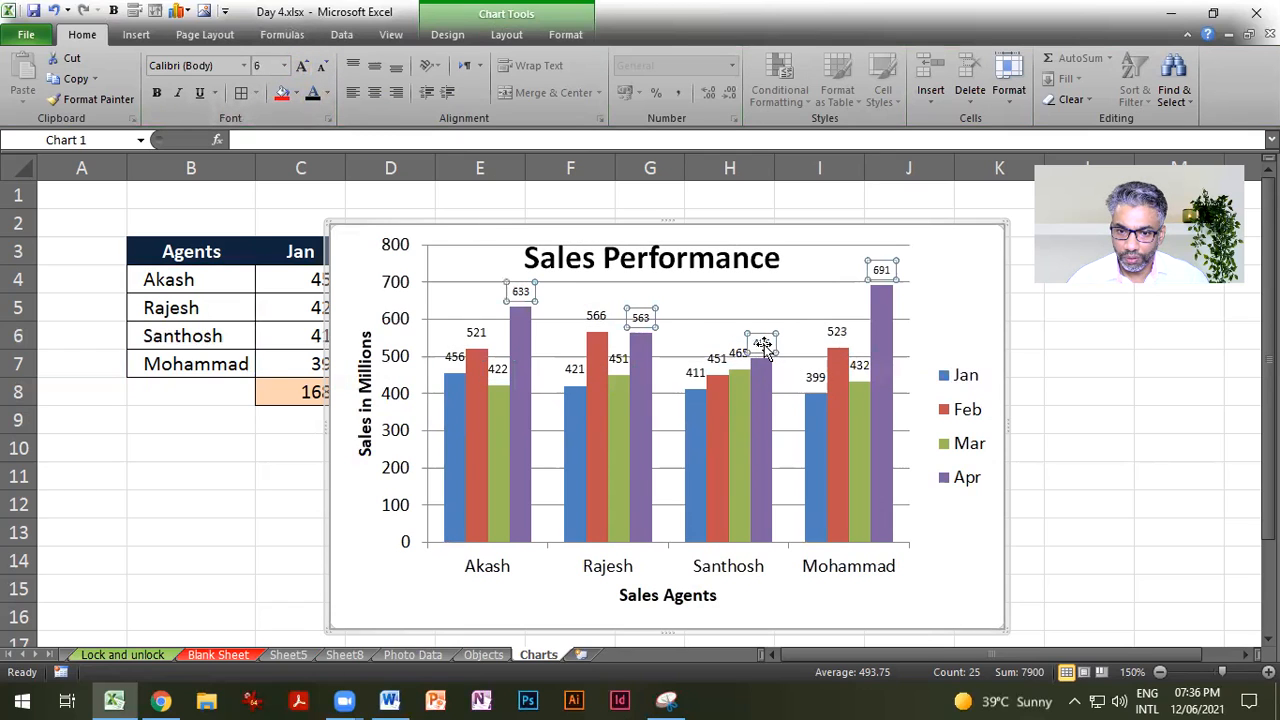
left_click(302, 66)
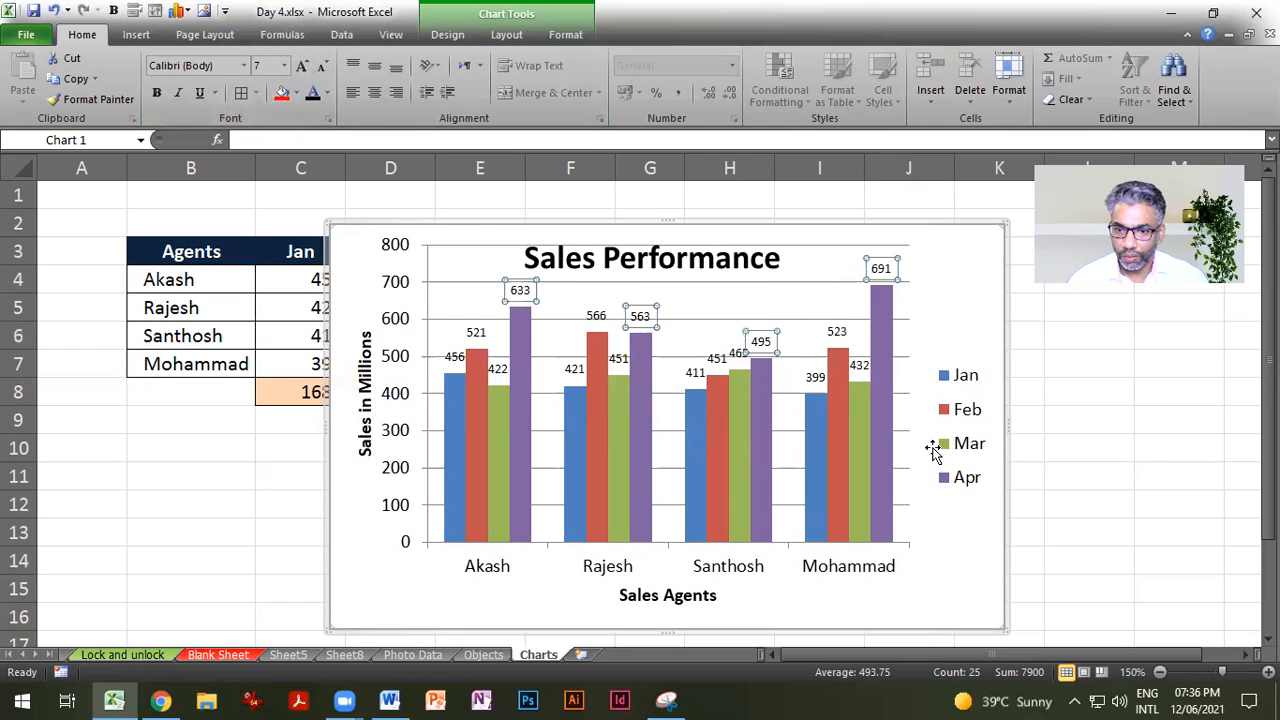
left_click(915, 495)
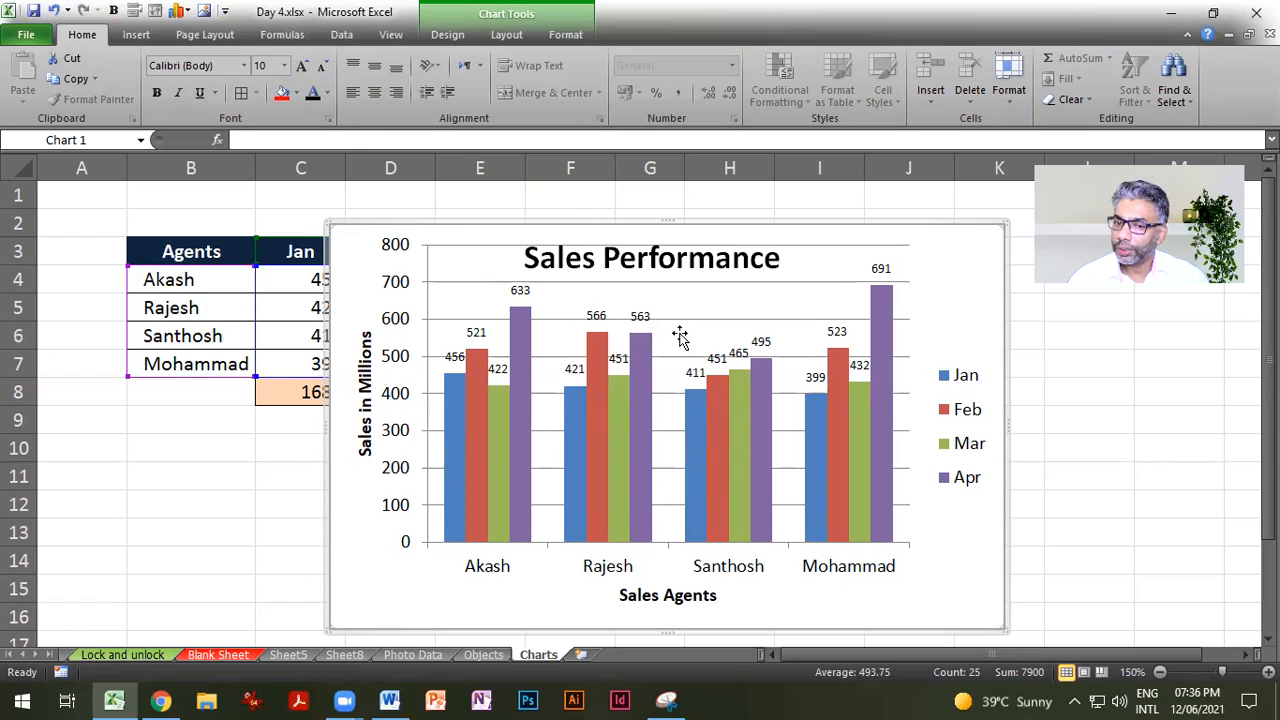
Step: Try the Center position for the Feb series data labels only and undo it
left_click(708, 507)
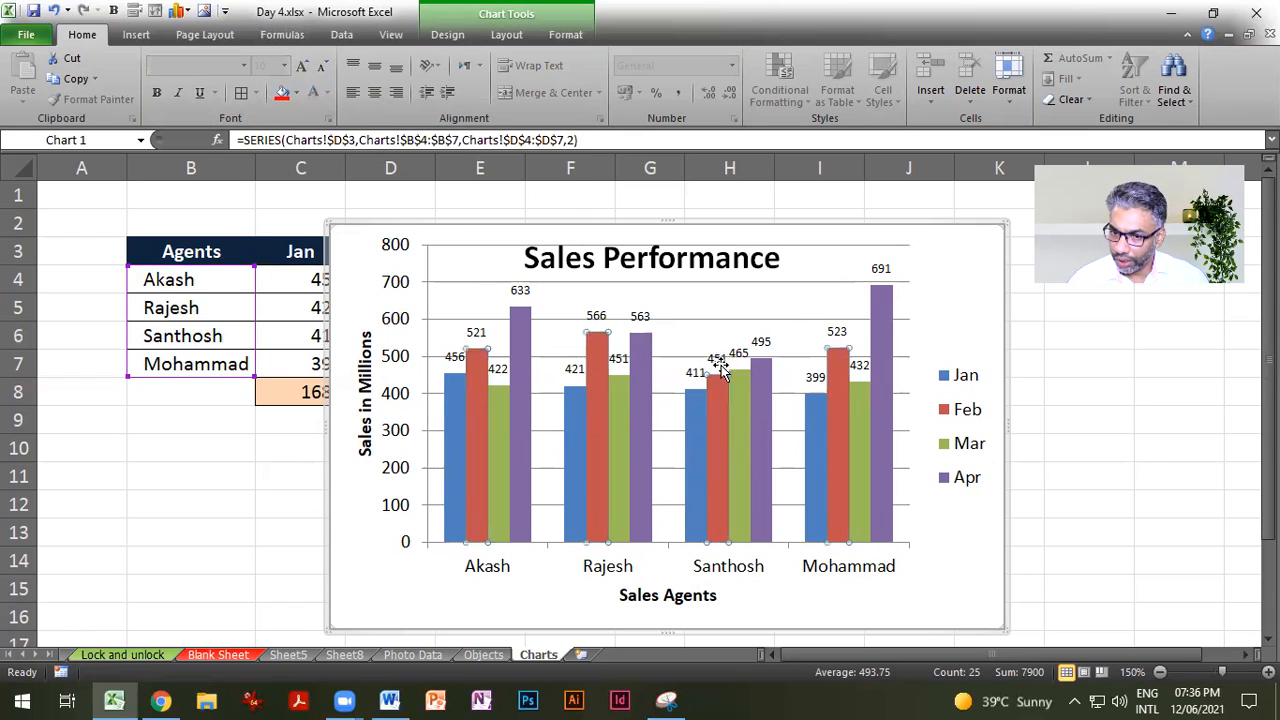
left_click(448, 35)
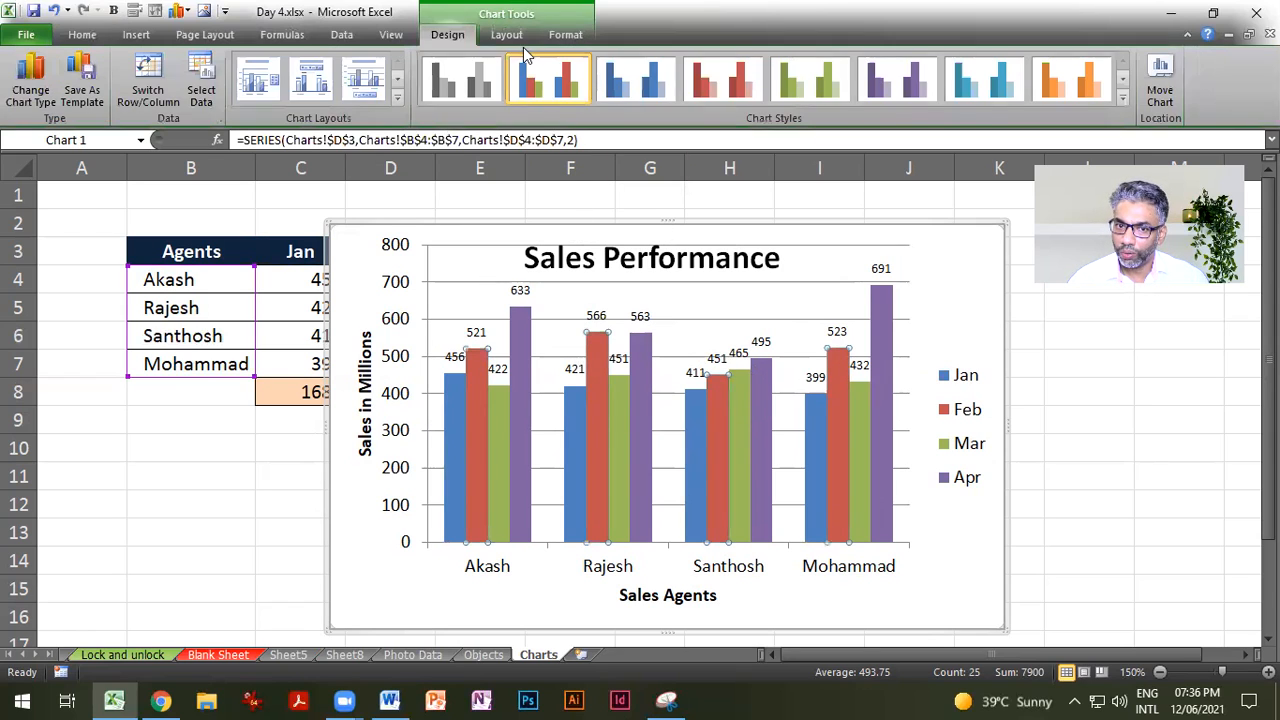
left_click(512, 37)
left_click(405, 103)
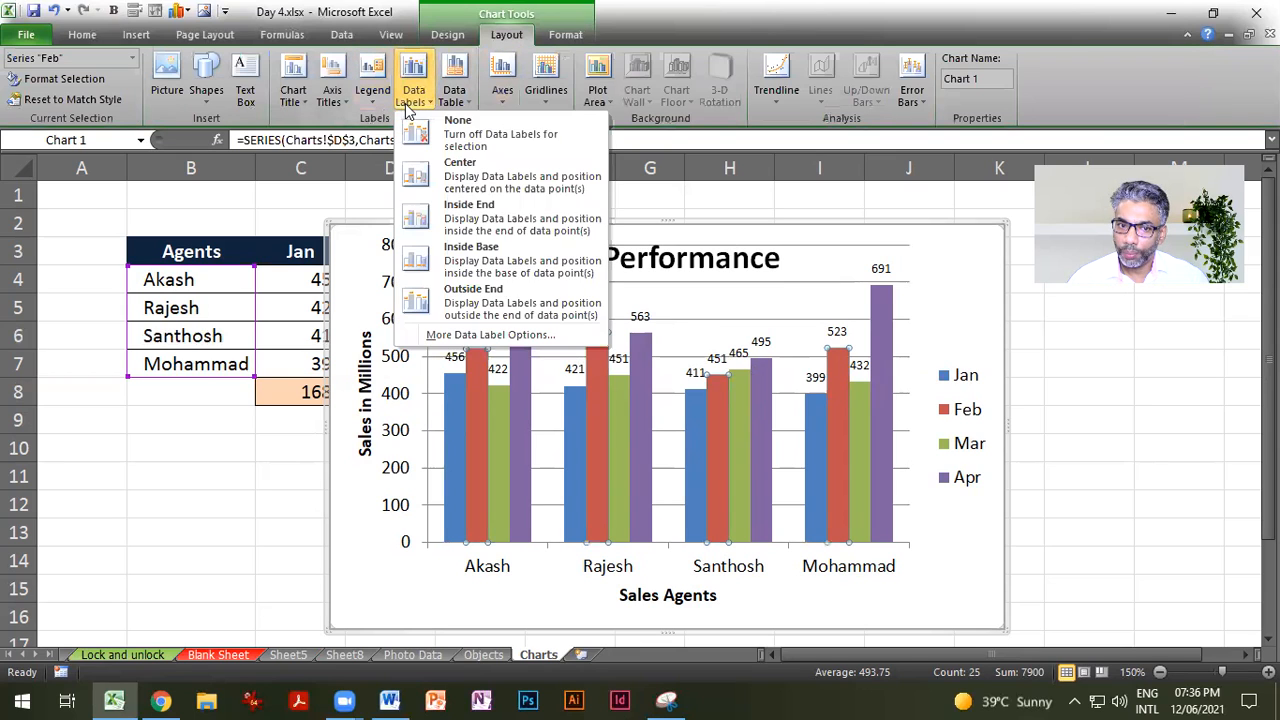
left_click(460, 185)
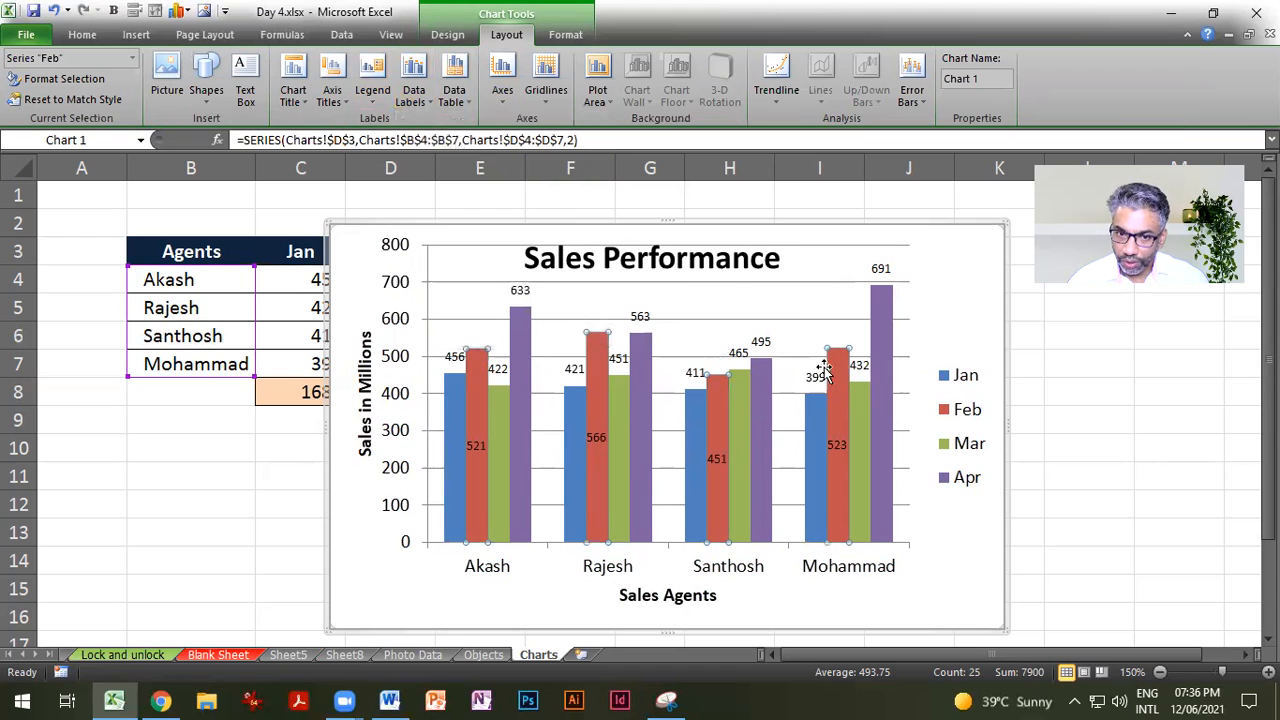
key("ctrl+z")
Step: Select the whole chart area and set all series' data labels to the Center position
left_click(1076, 569)
left_click(936, 560)
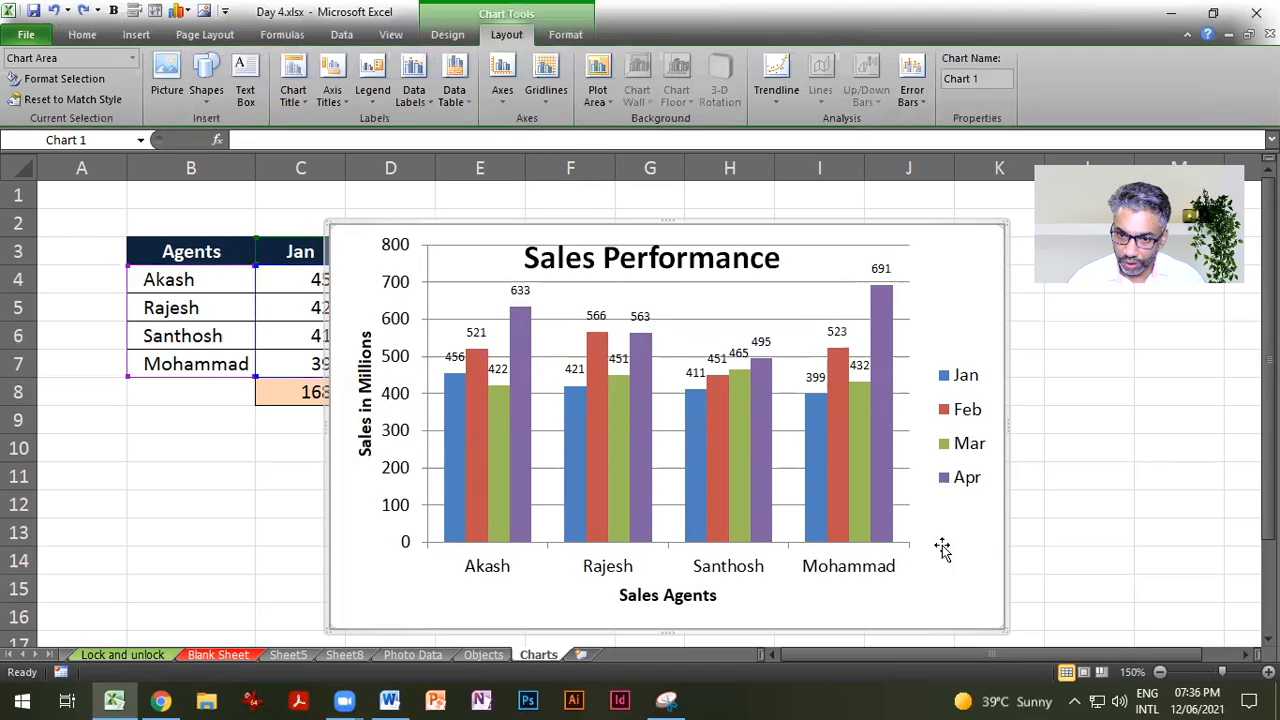
left_click(410, 92)
left_click(462, 184)
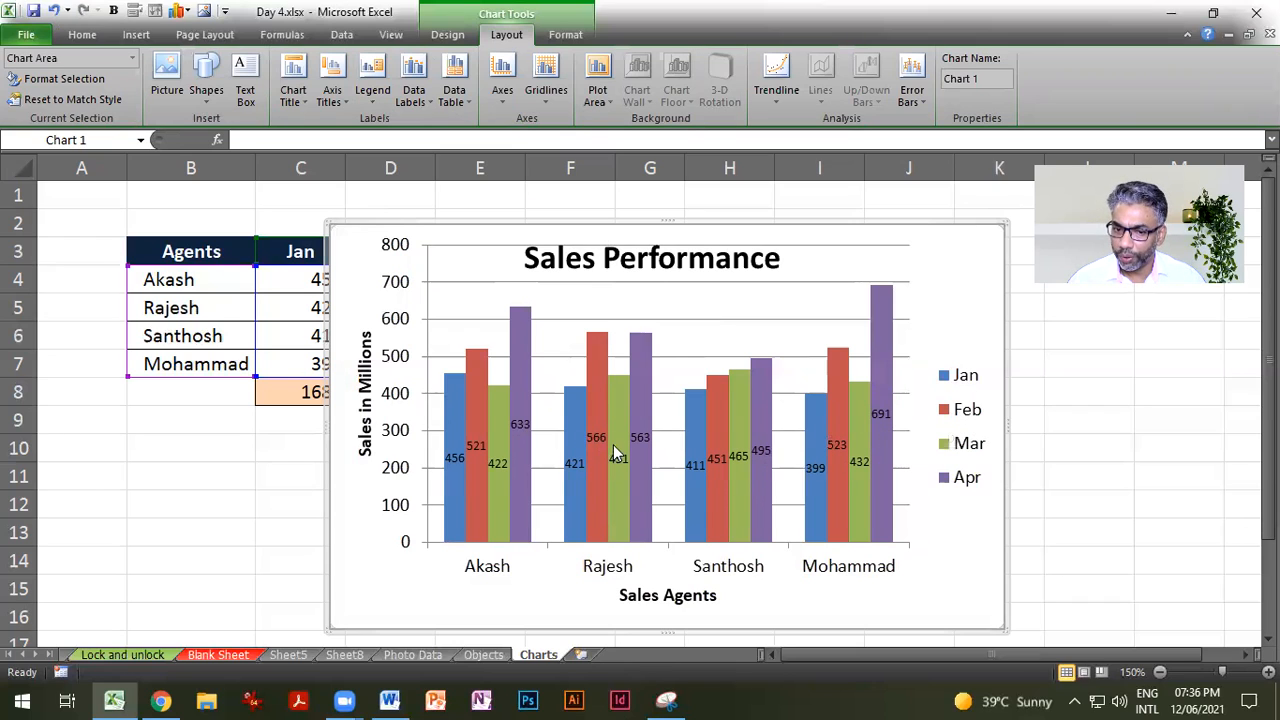
Step: Change the position of all series' data labels to Inside Base
left_click(407, 101)
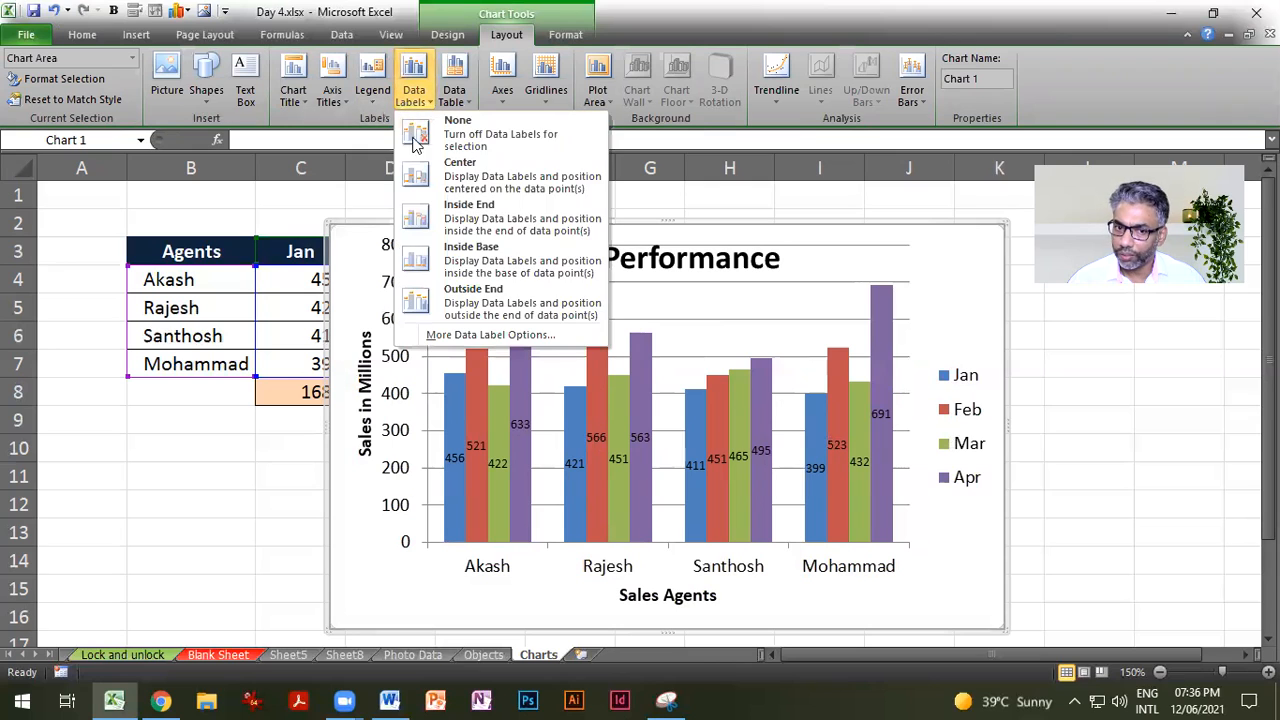
left_click(495, 265)
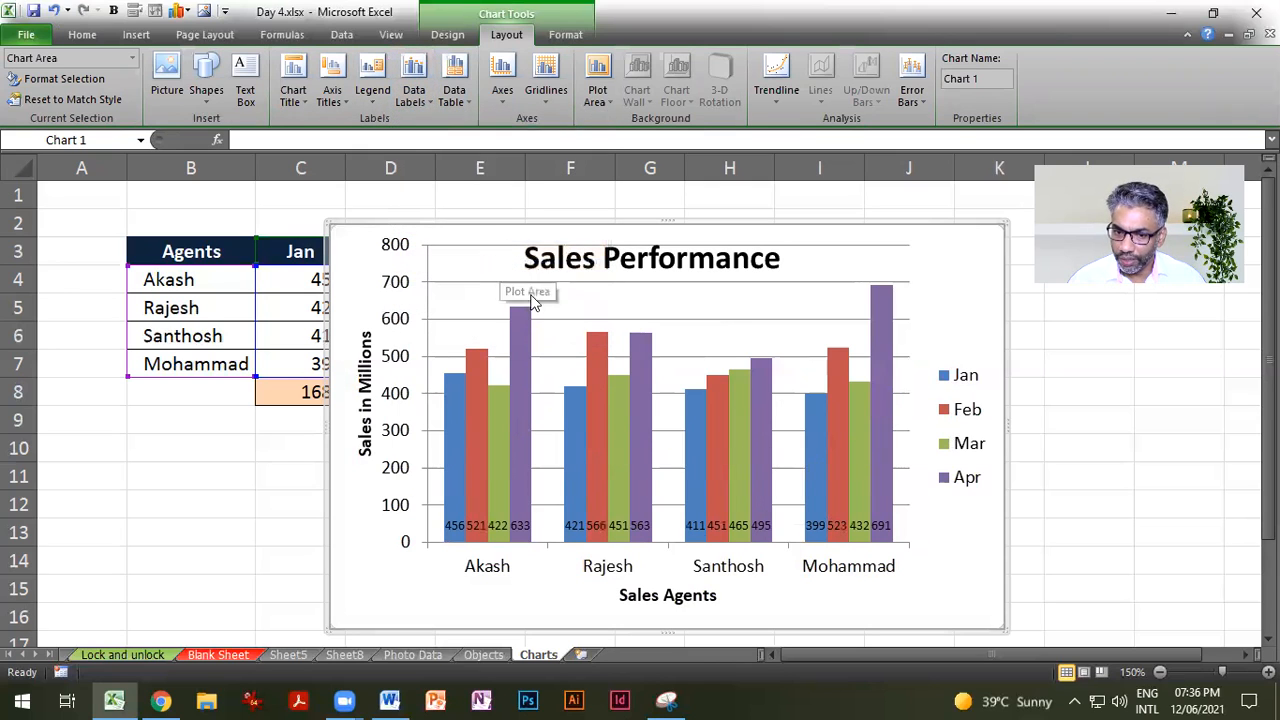
Step: Try the Outside End and Inside End positions for all series' data labels, and settle on Center
left_click(414, 100)
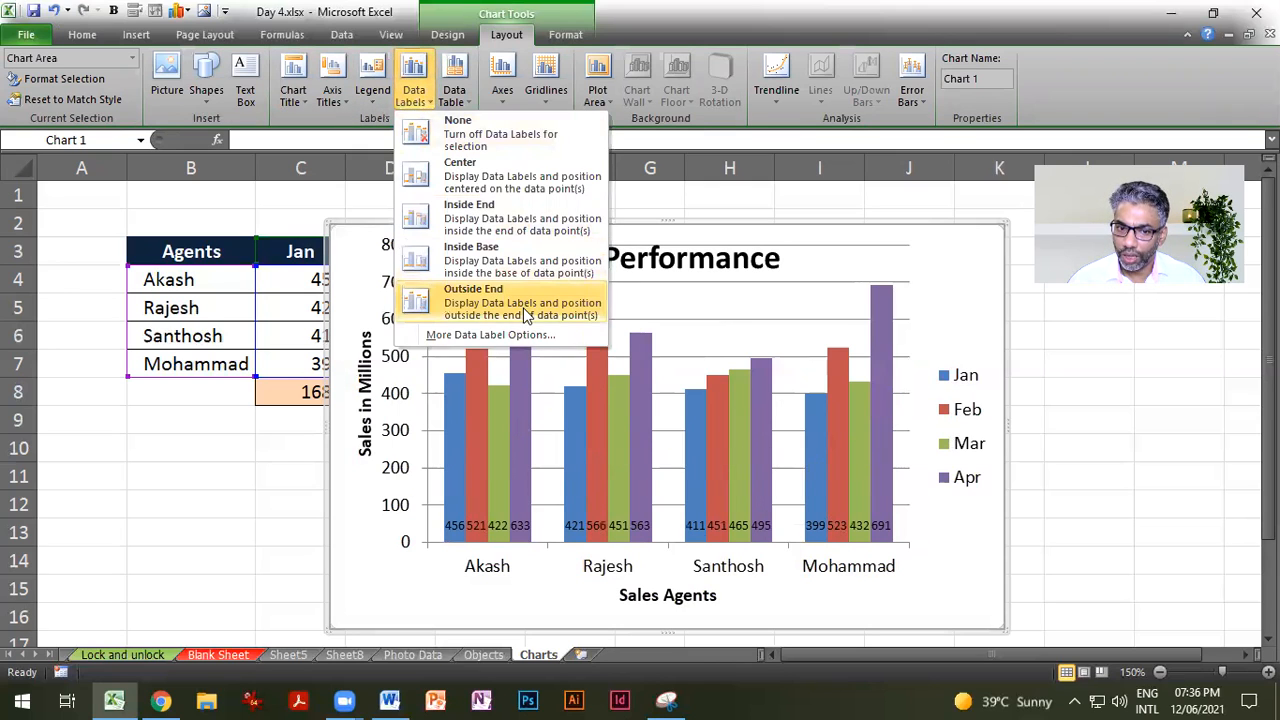
left_click(480, 298)
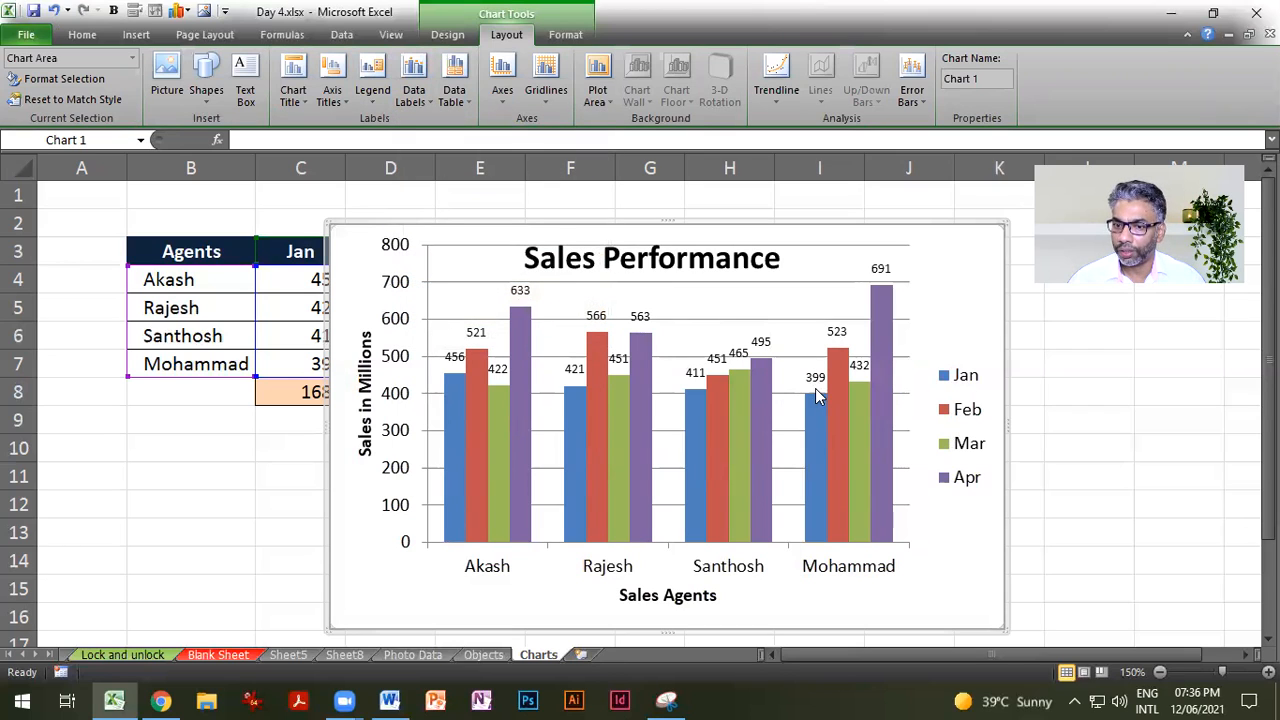
left_click(426, 98)
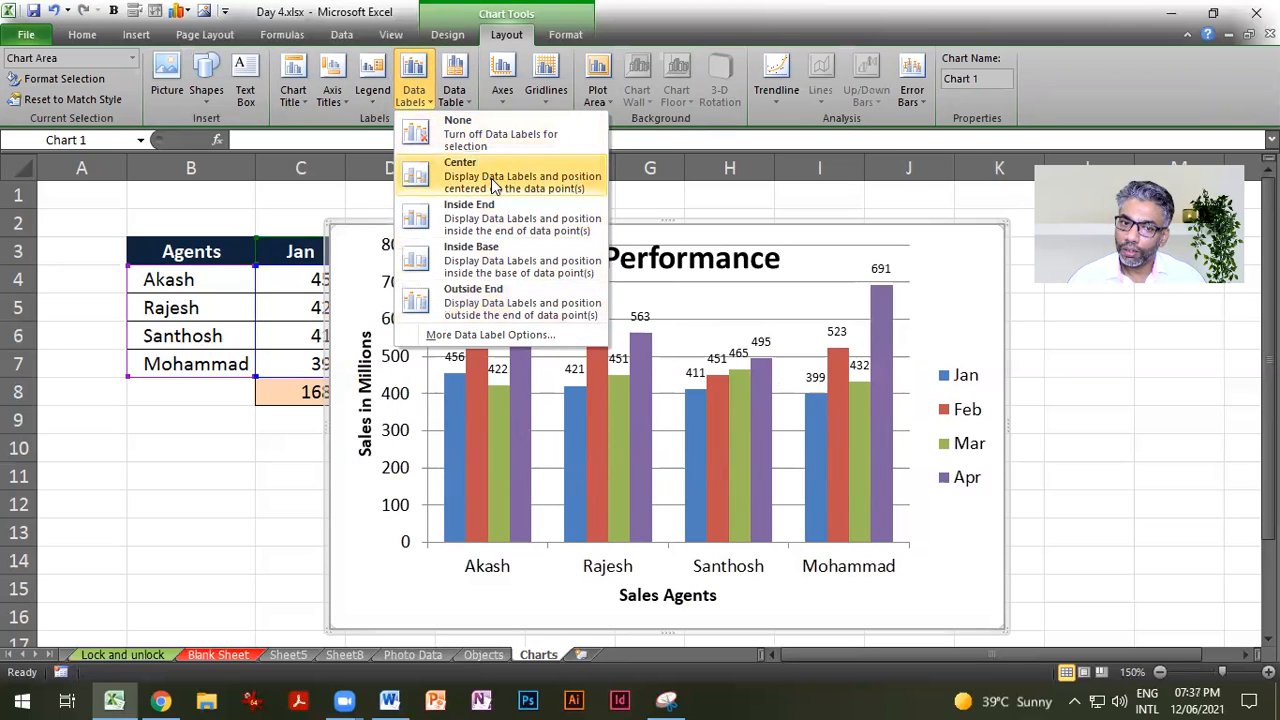
left_click(494, 220)
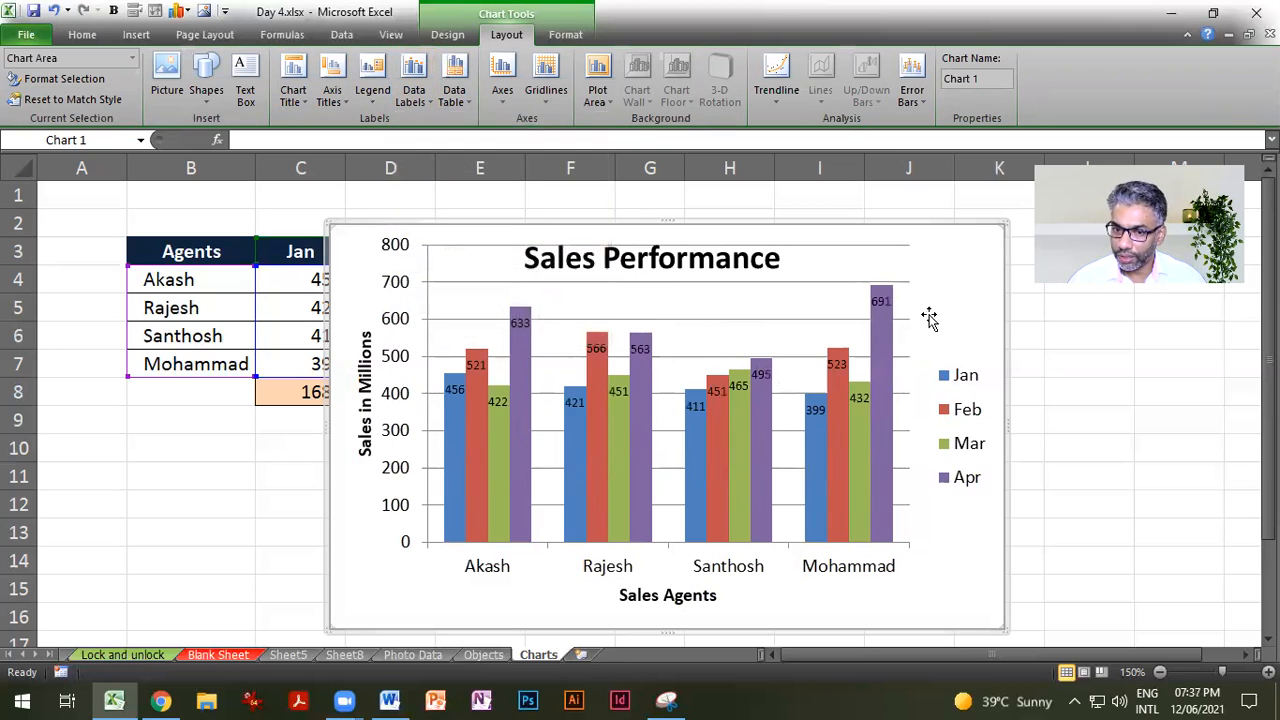
left_click(422, 100)
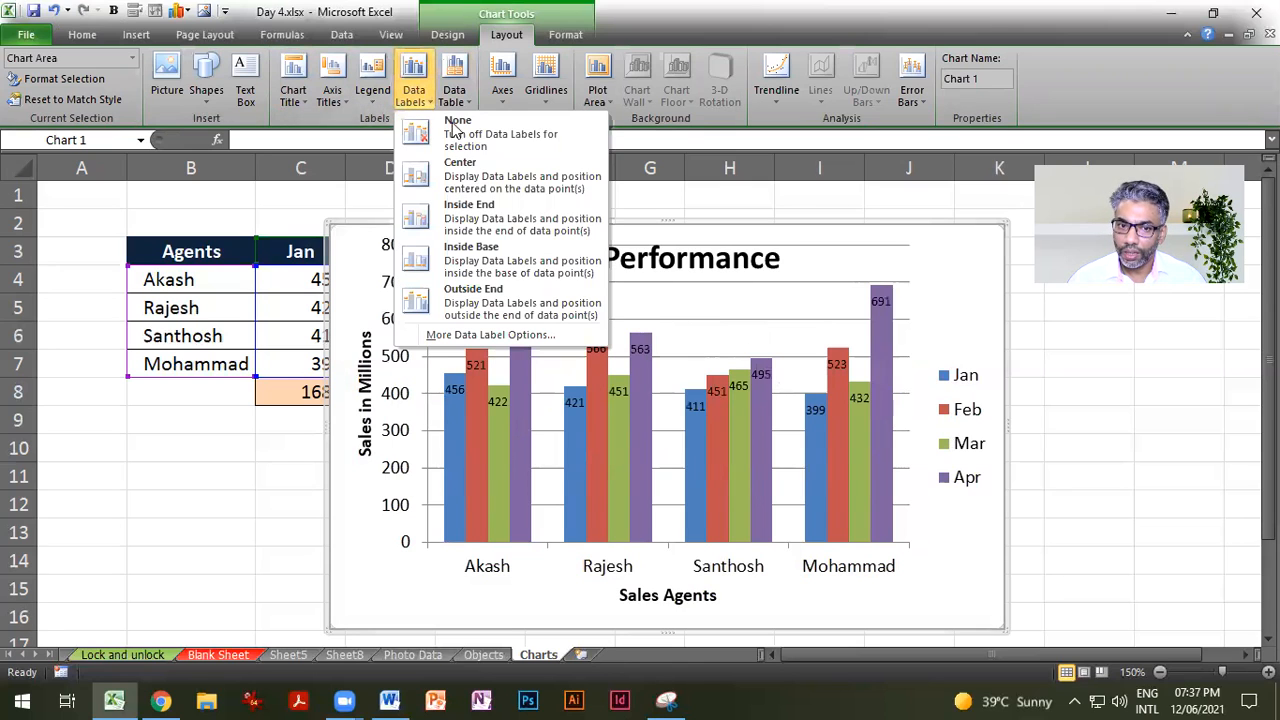
left_click(482, 190)
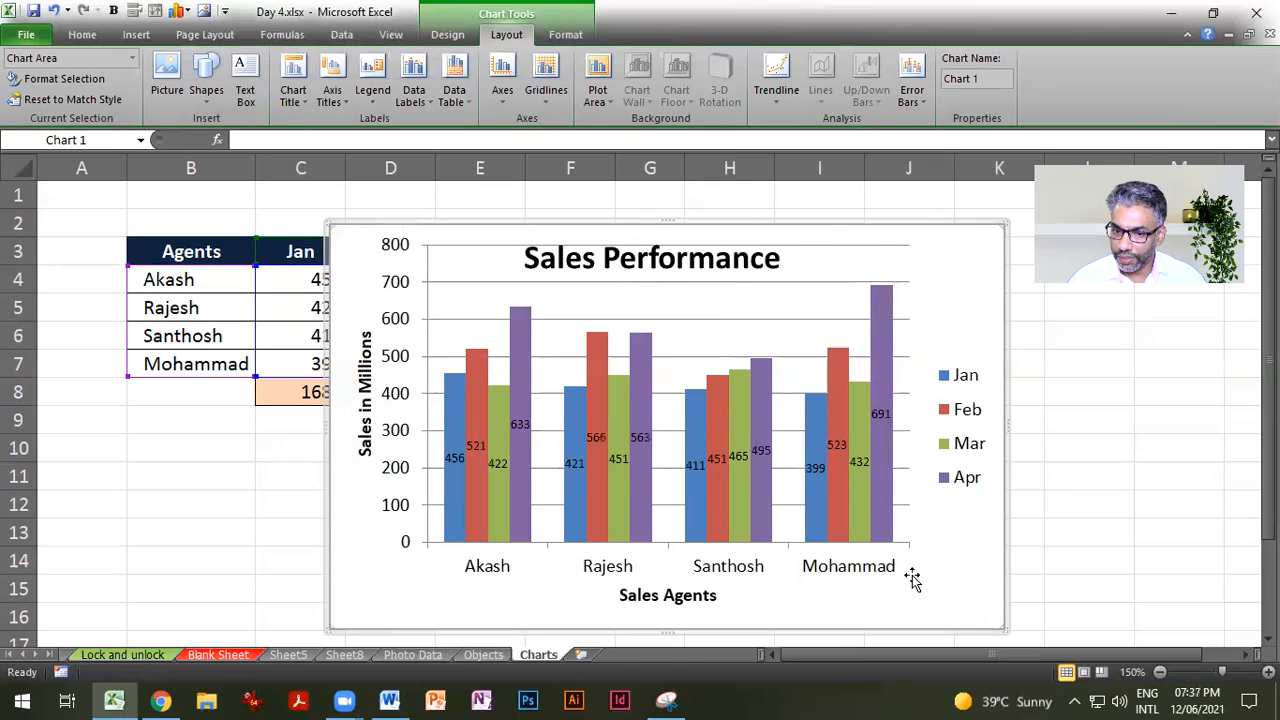
Step: Move the chart below the sales table so that it covers about rows 13 to 27, starting at column B
left_click_drag(520, 222, 332, 427)
scroll(720, 420, "down", 4)
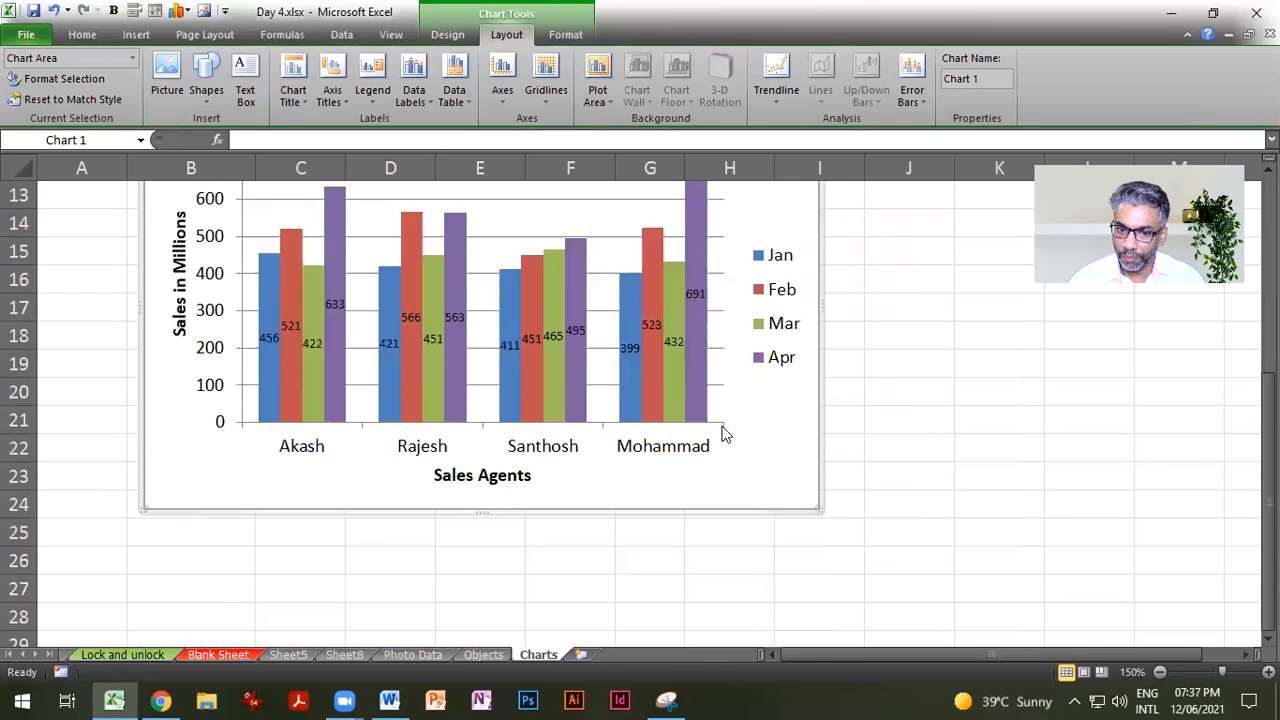
left_click_drag(678, 511, 665, 596)
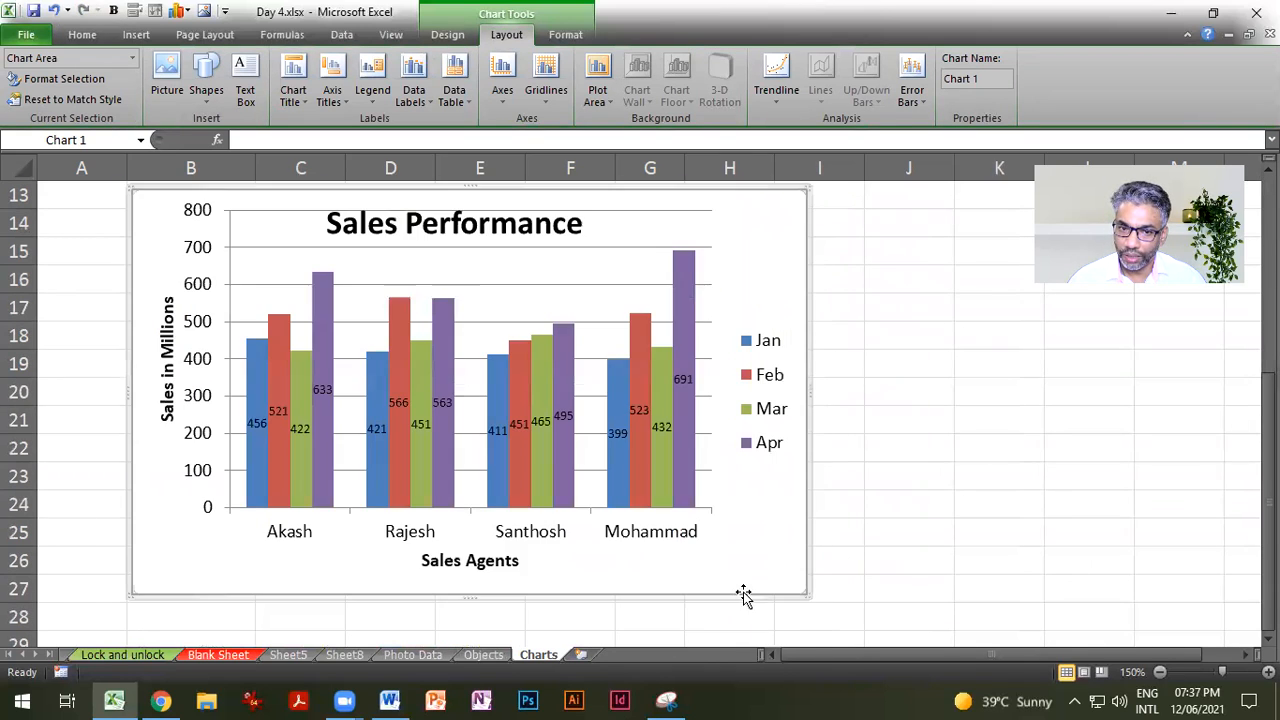
scroll(972, 410, "up", 1)
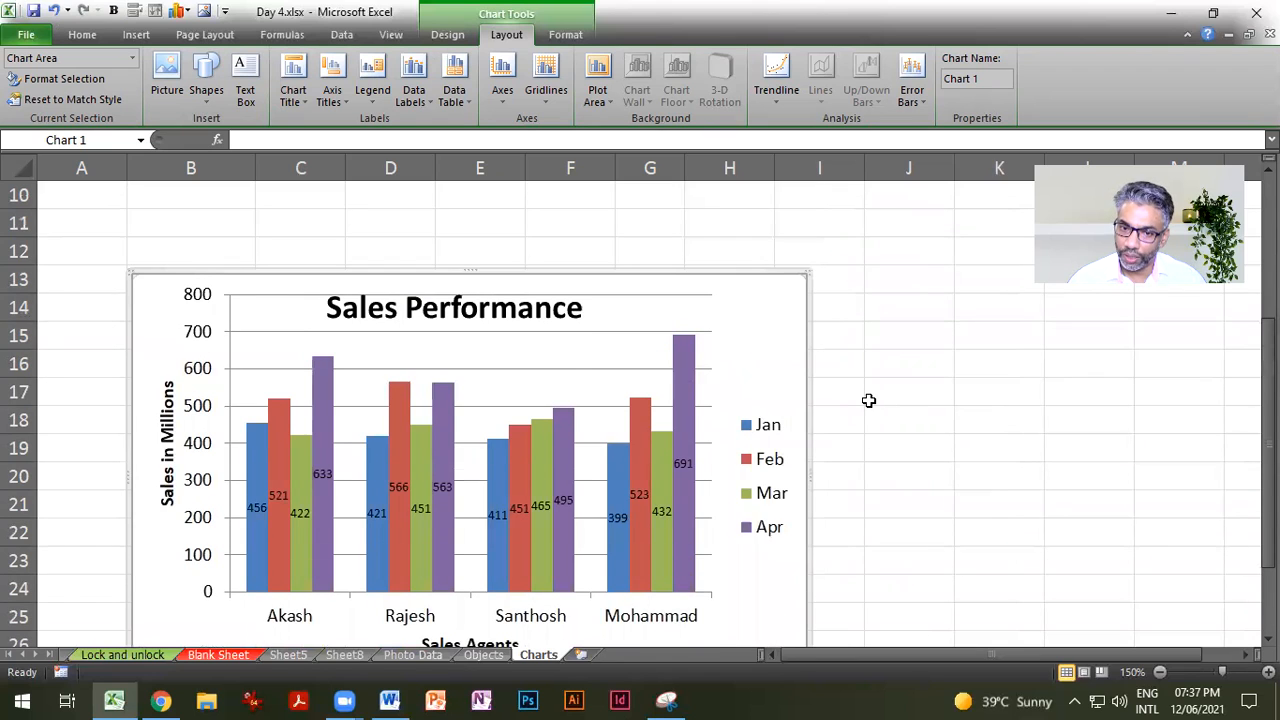
scroll(864, 400, "down", 1)
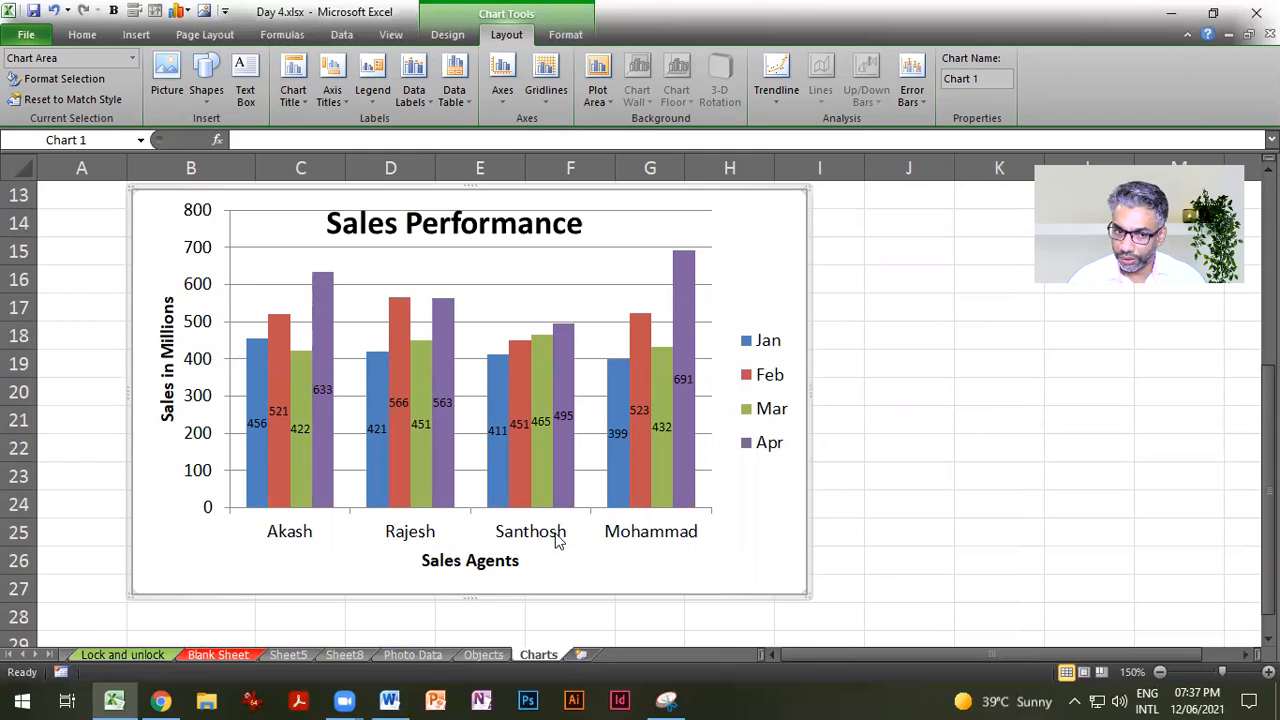
Step: Show a data table with legend keys below the chart and turn off the chart's legend
left_click(452, 96)
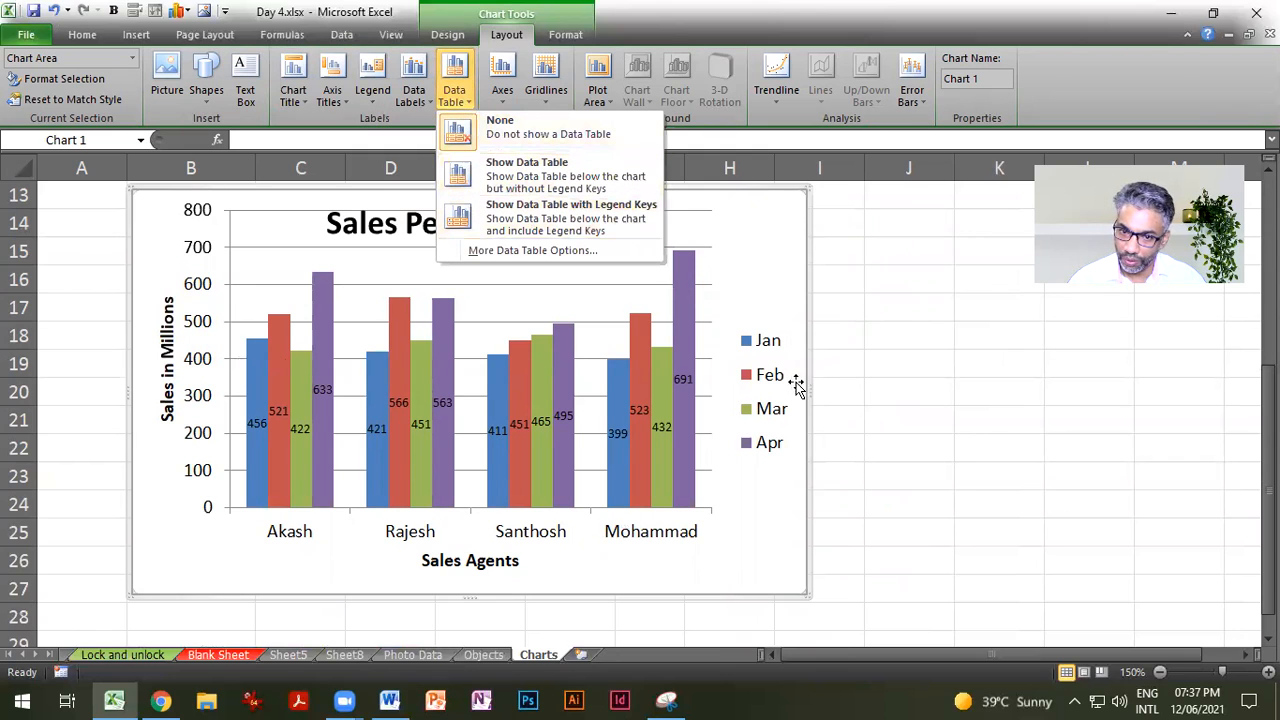
left_click(565, 212)
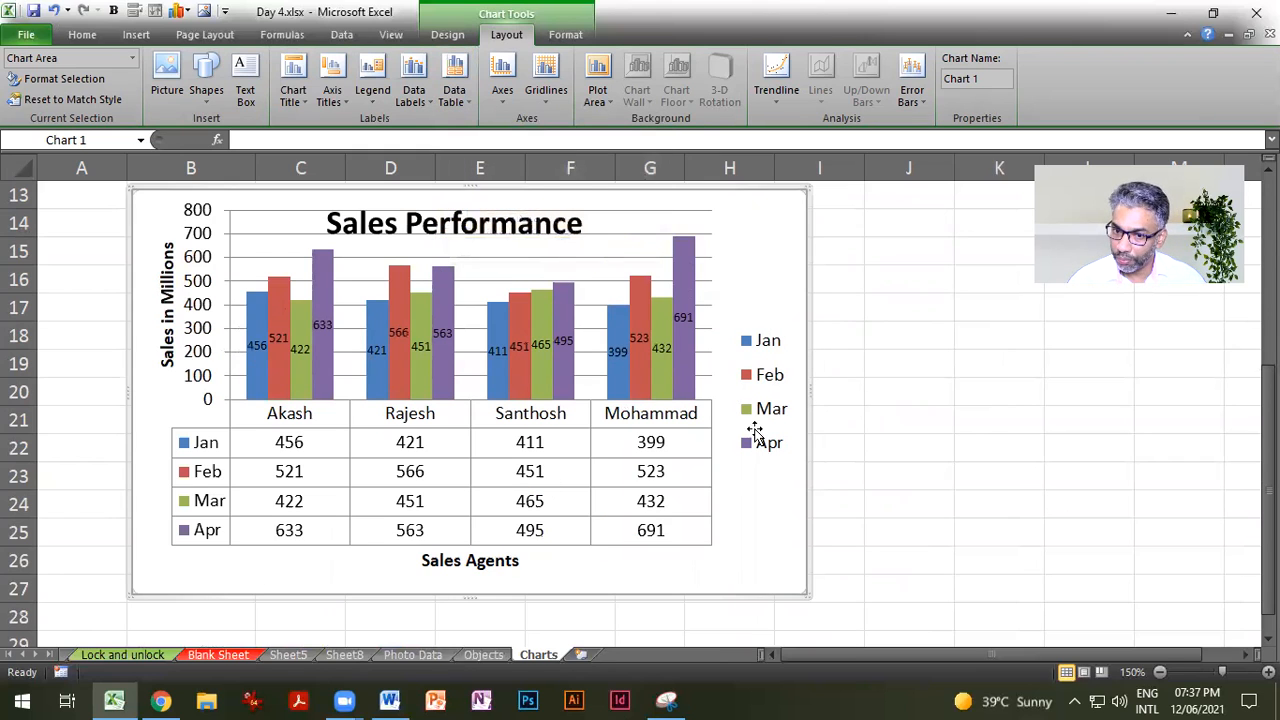
left_click(372, 95)
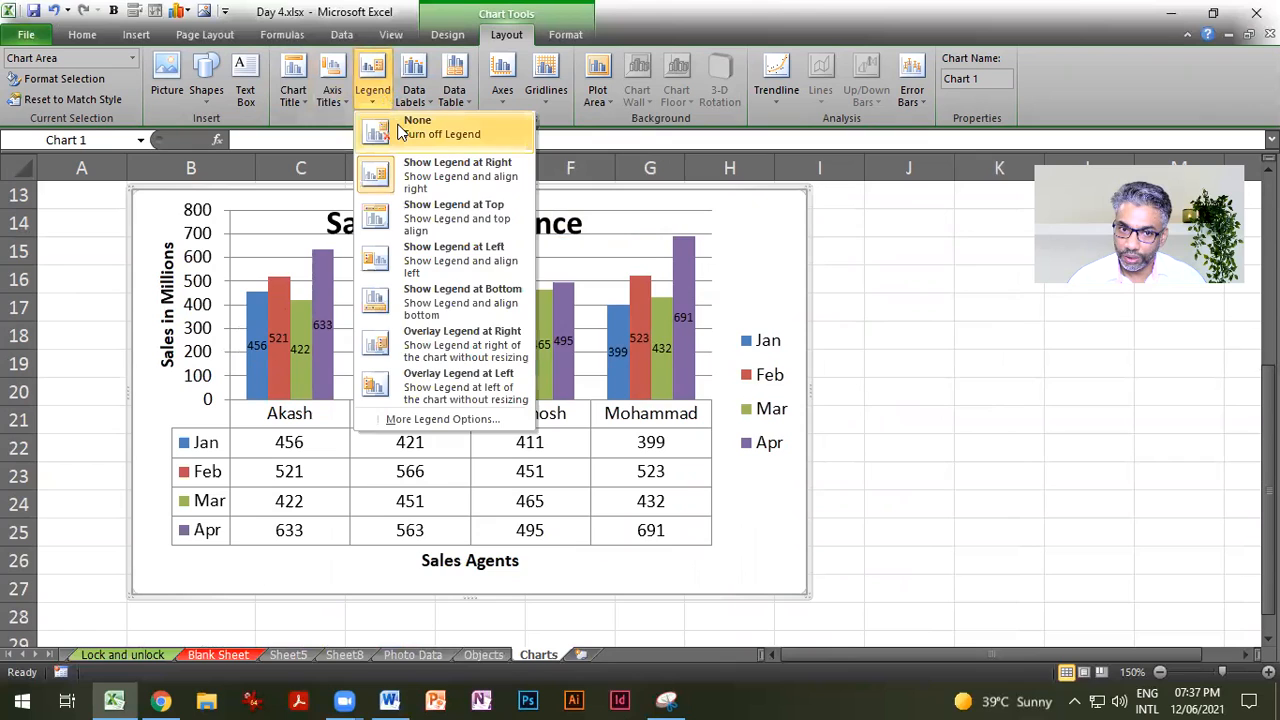
left_click(430, 127)
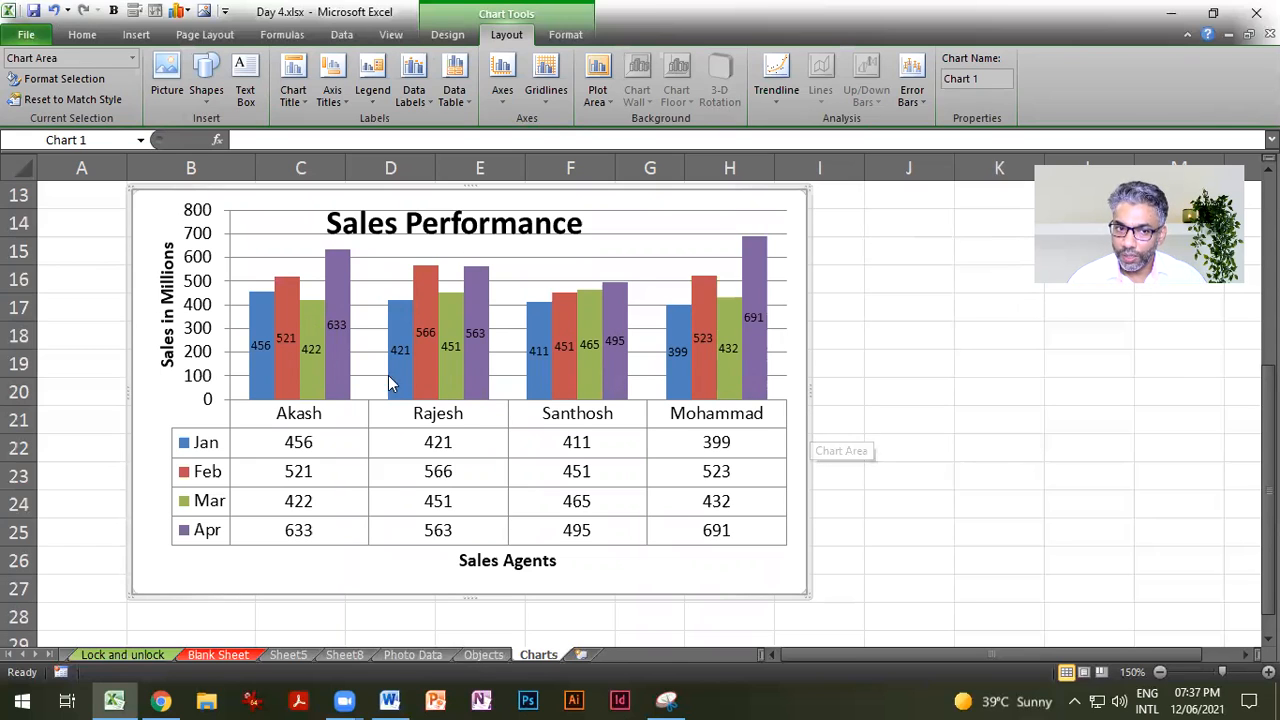
Step: Remove the data table from the chart and deselect the chart
scroll(440, 395, "up", 1)
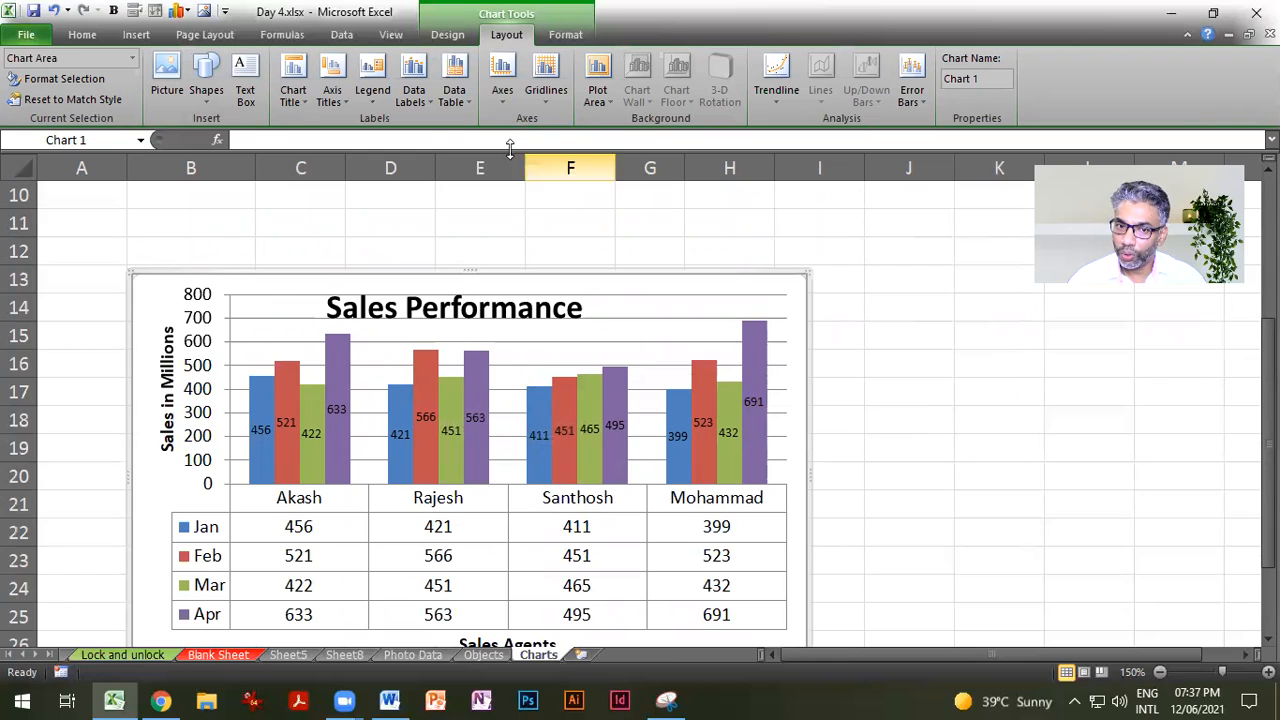
left_click(448, 105)
left_click(468, 122)
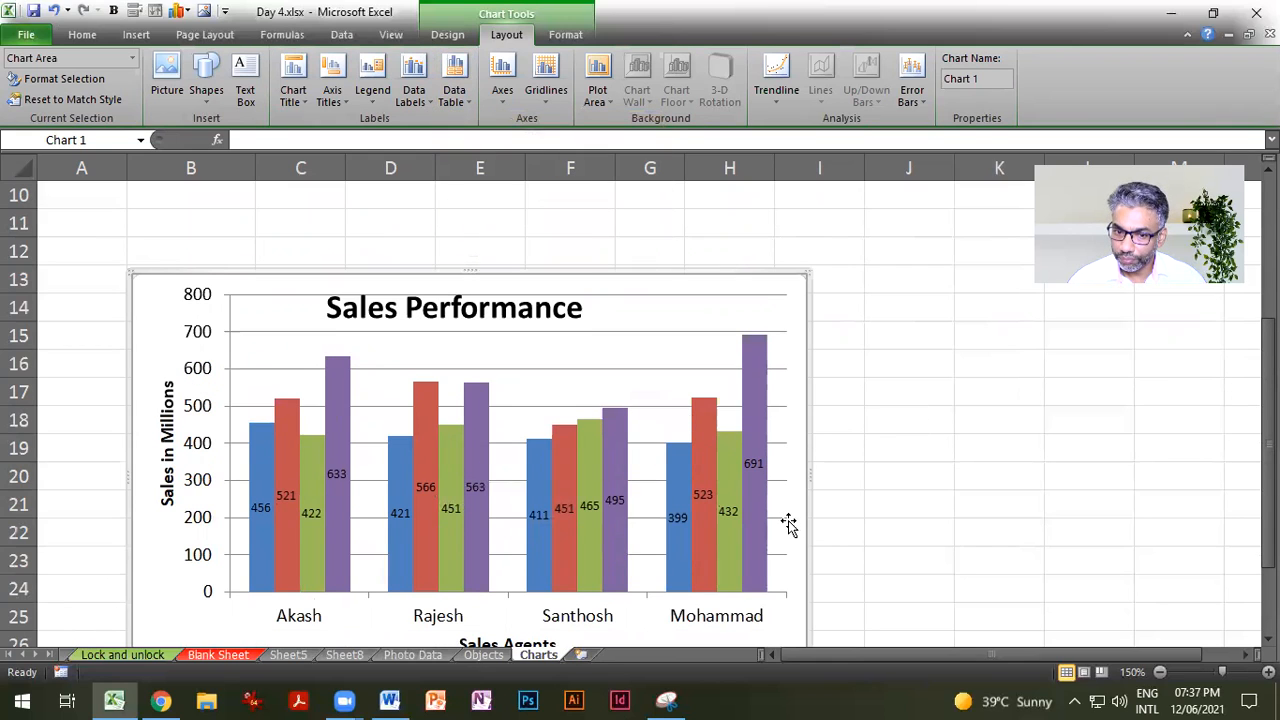
scroll(790, 525, "down", 1)
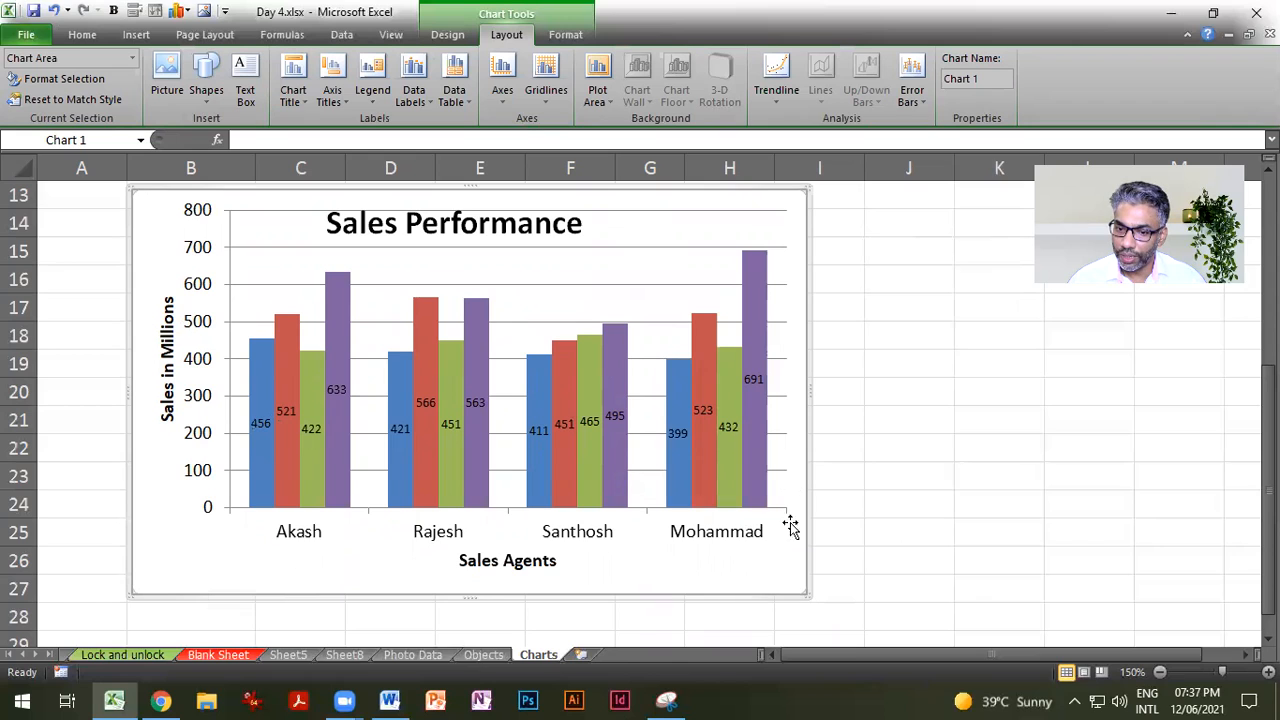
left_click(833, 270)
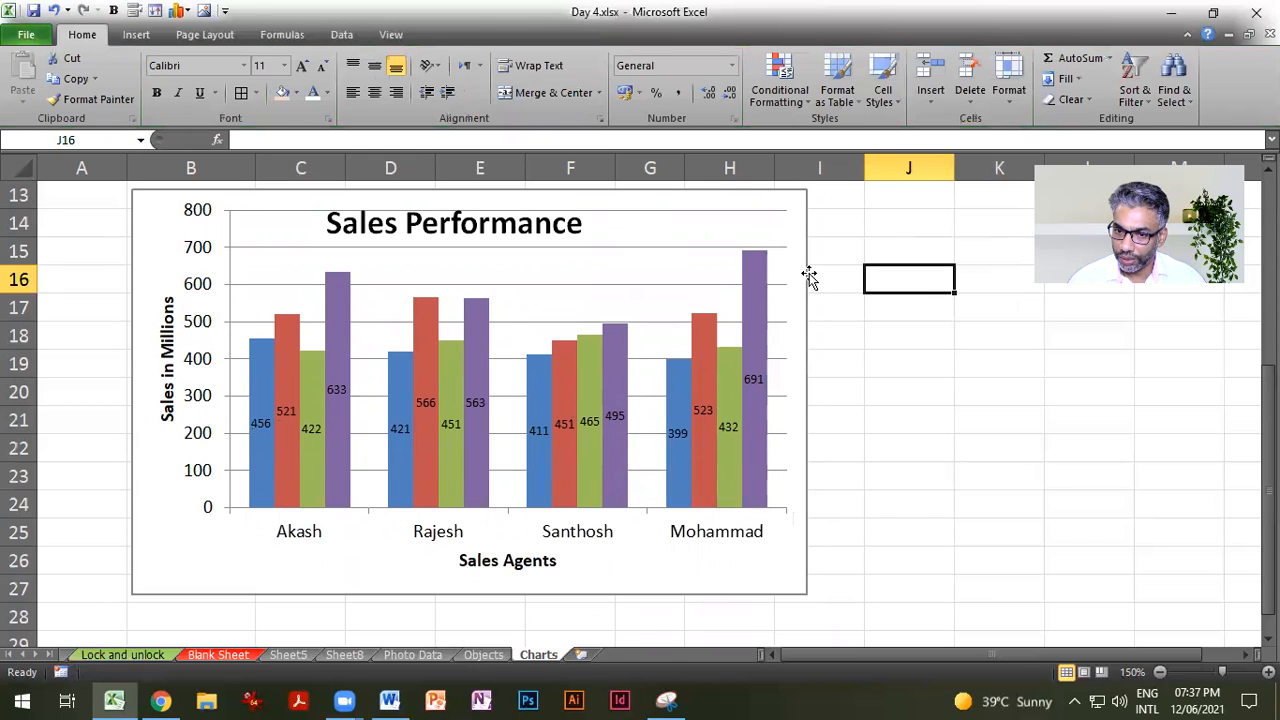
Step: Fill the Mar series columns with standard yellow
left_click(809, 277)
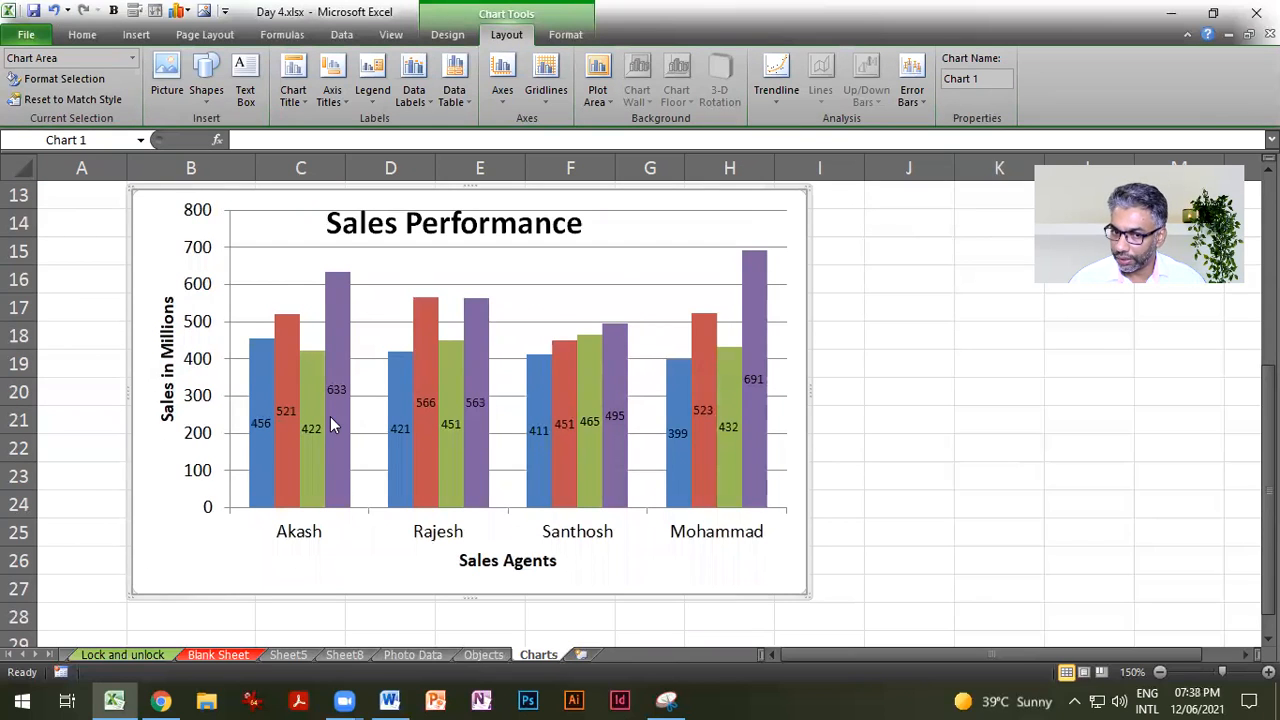
mouse_move(748, 370)
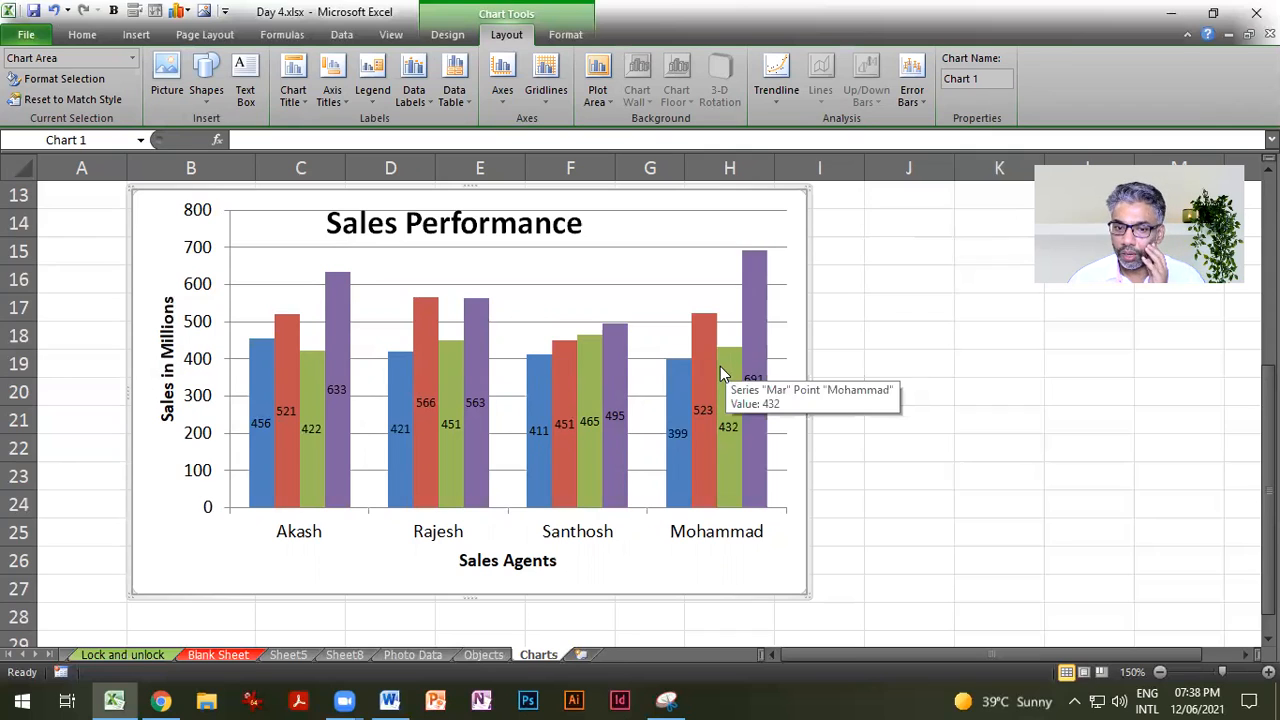
left_click(588, 397)
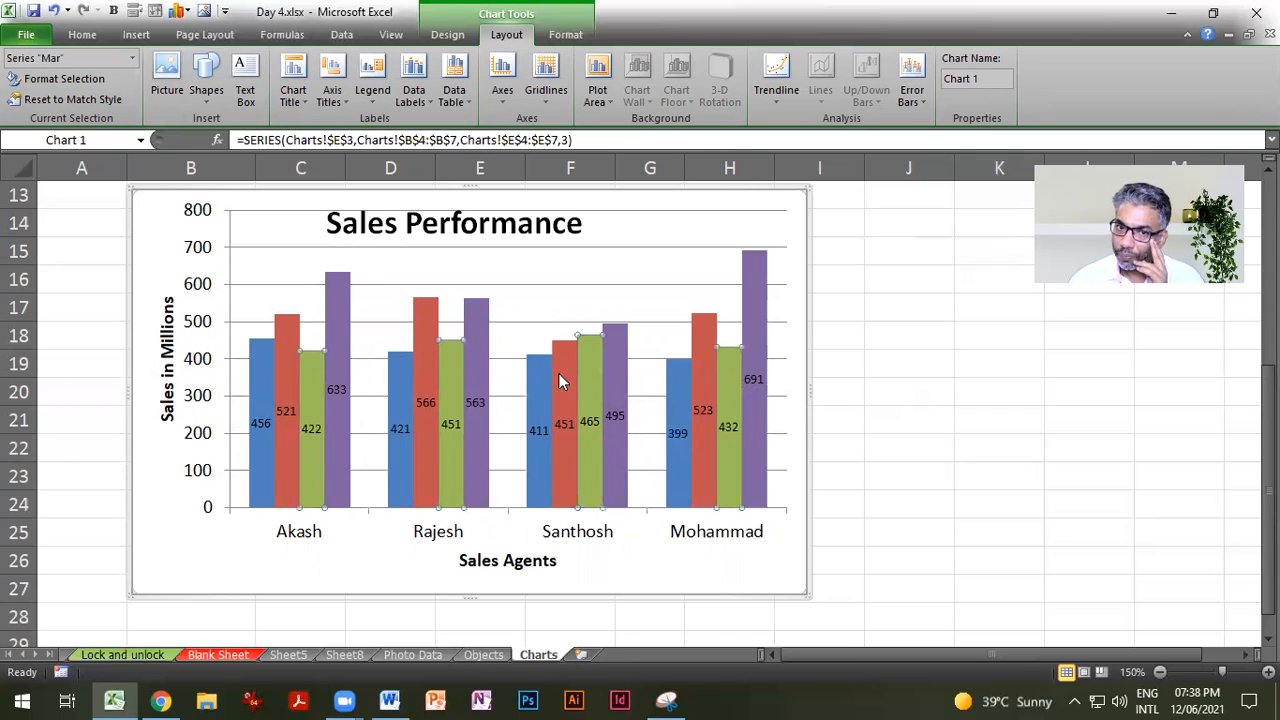
left_click(564, 37)
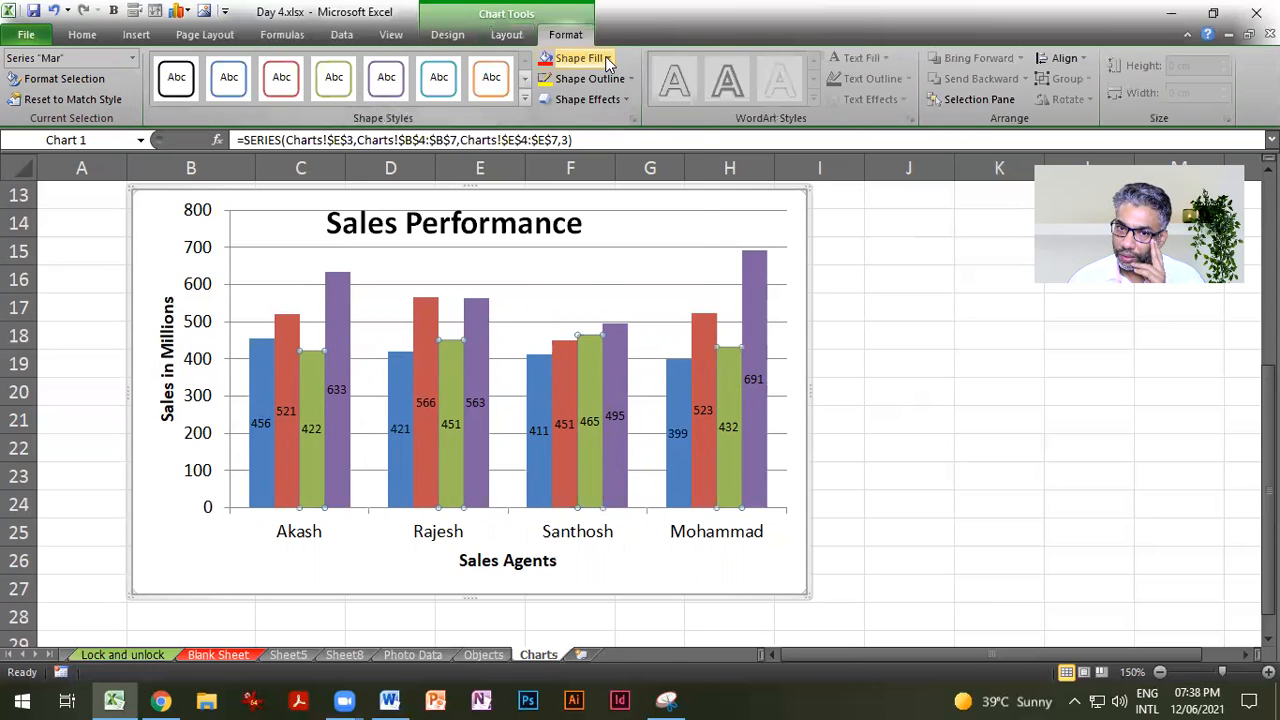
left_click(605, 57)
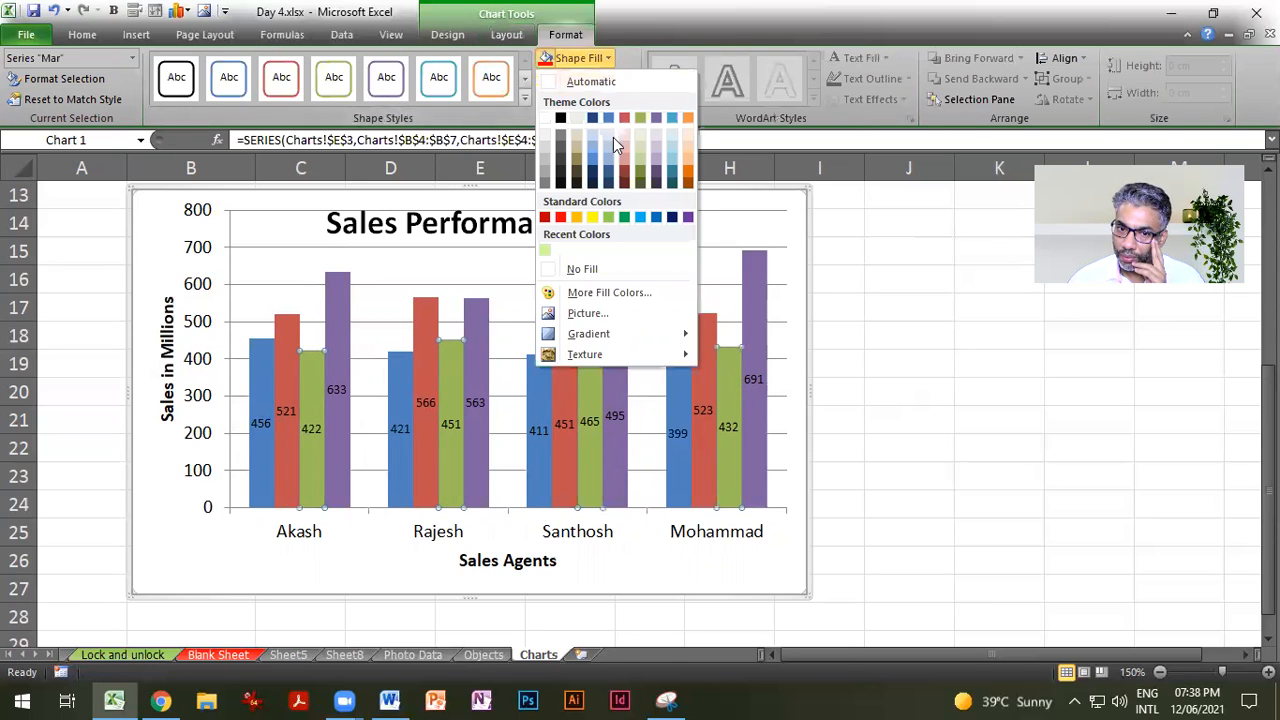
left_click(592, 218)
Step: Fill the Feb series columns with standard orange and the Jan series columns with standard red
double_click(705, 360)
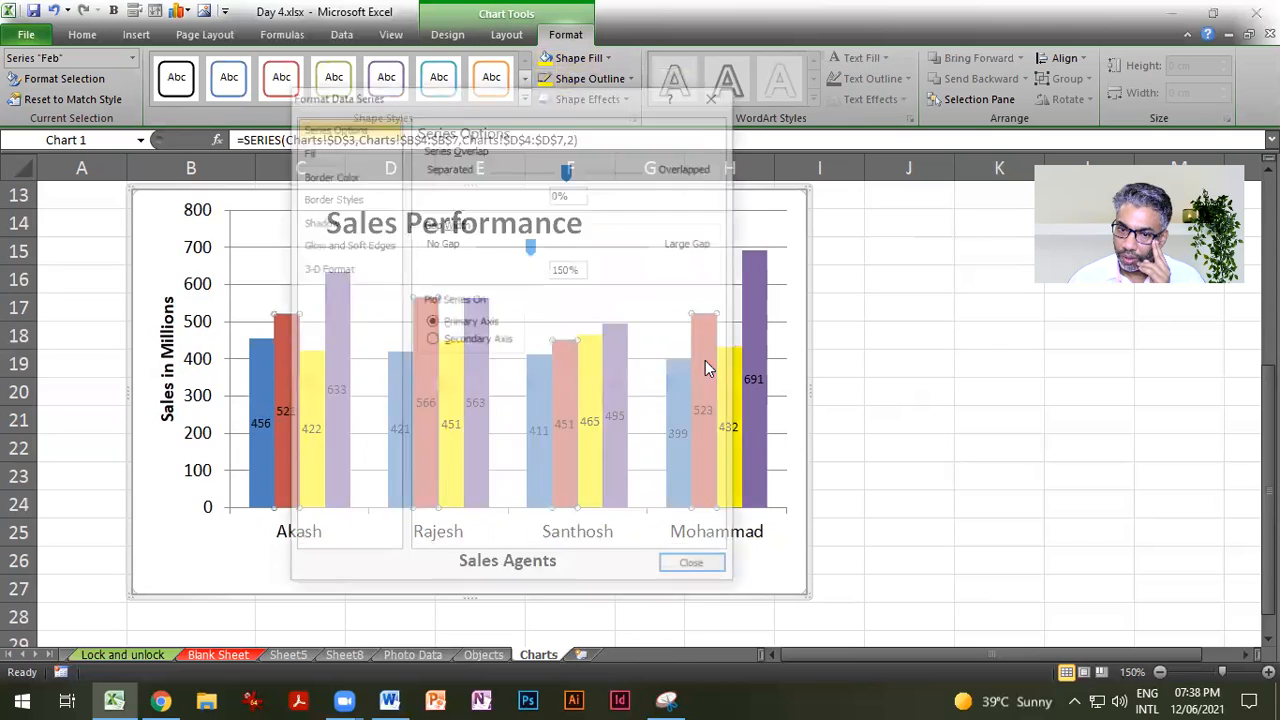
left_click(720, 96)
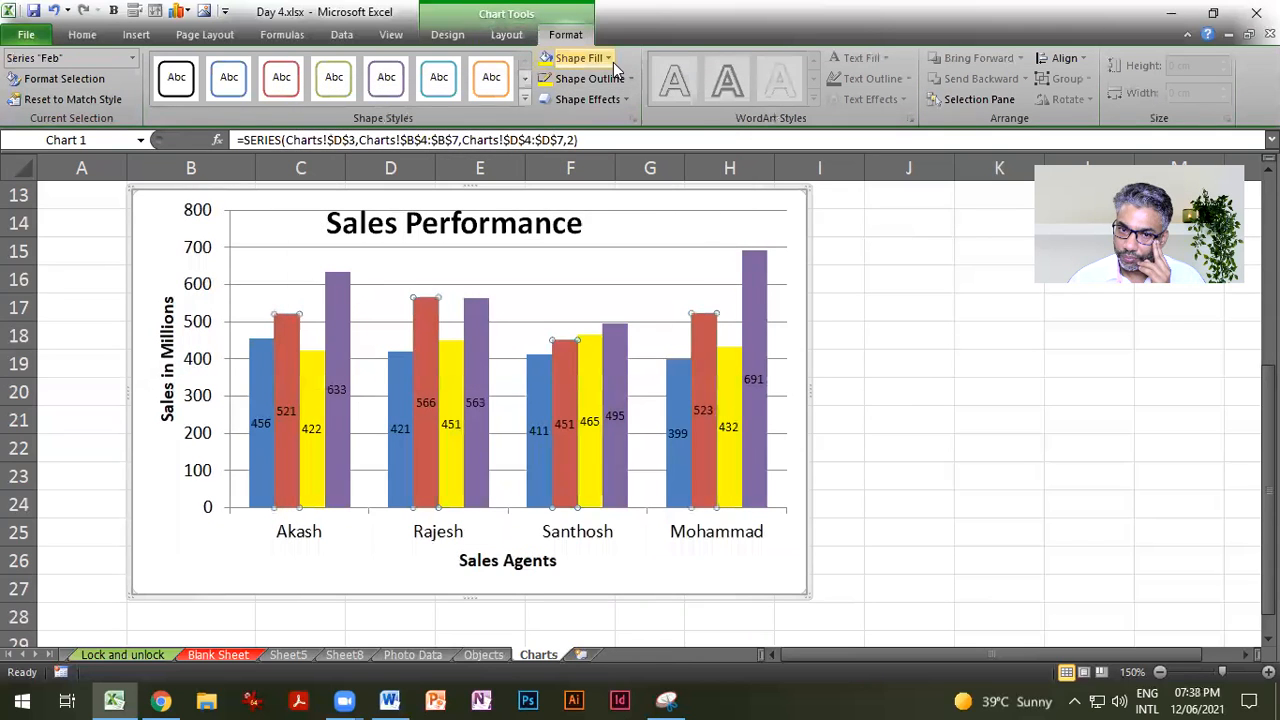
left_click(613, 62)
left_click(576, 218)
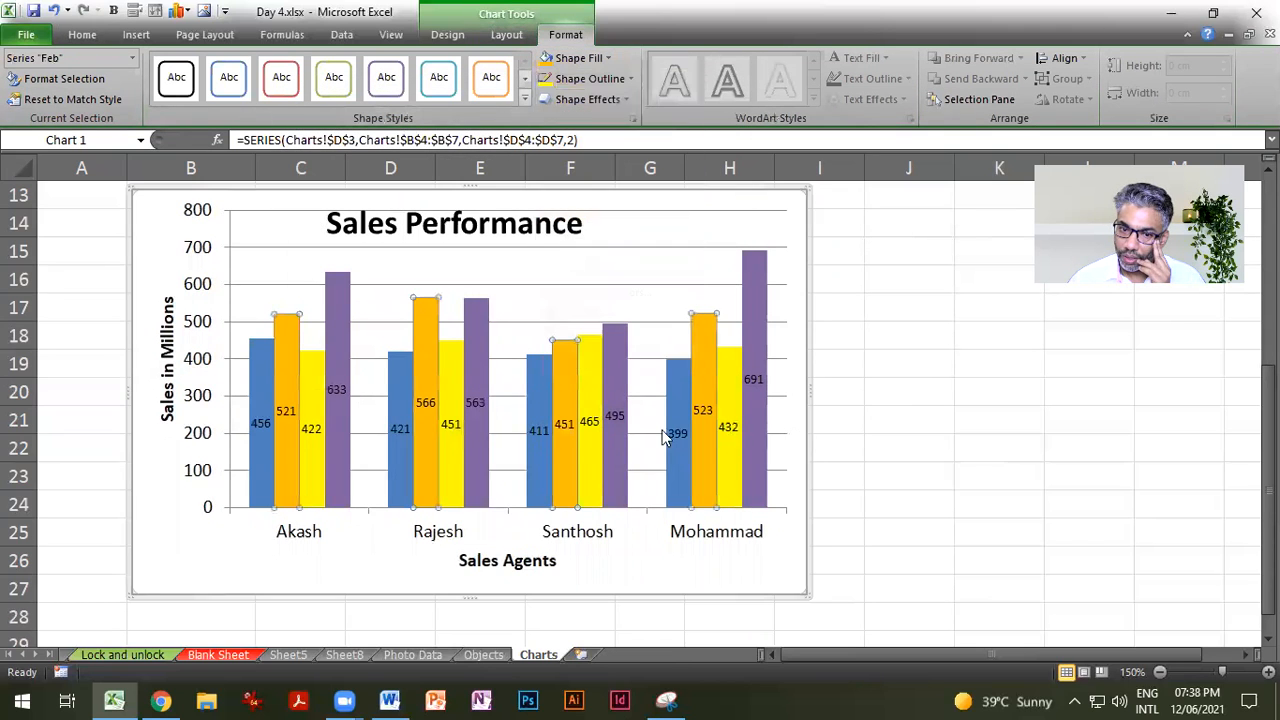
left_click(547, 408)
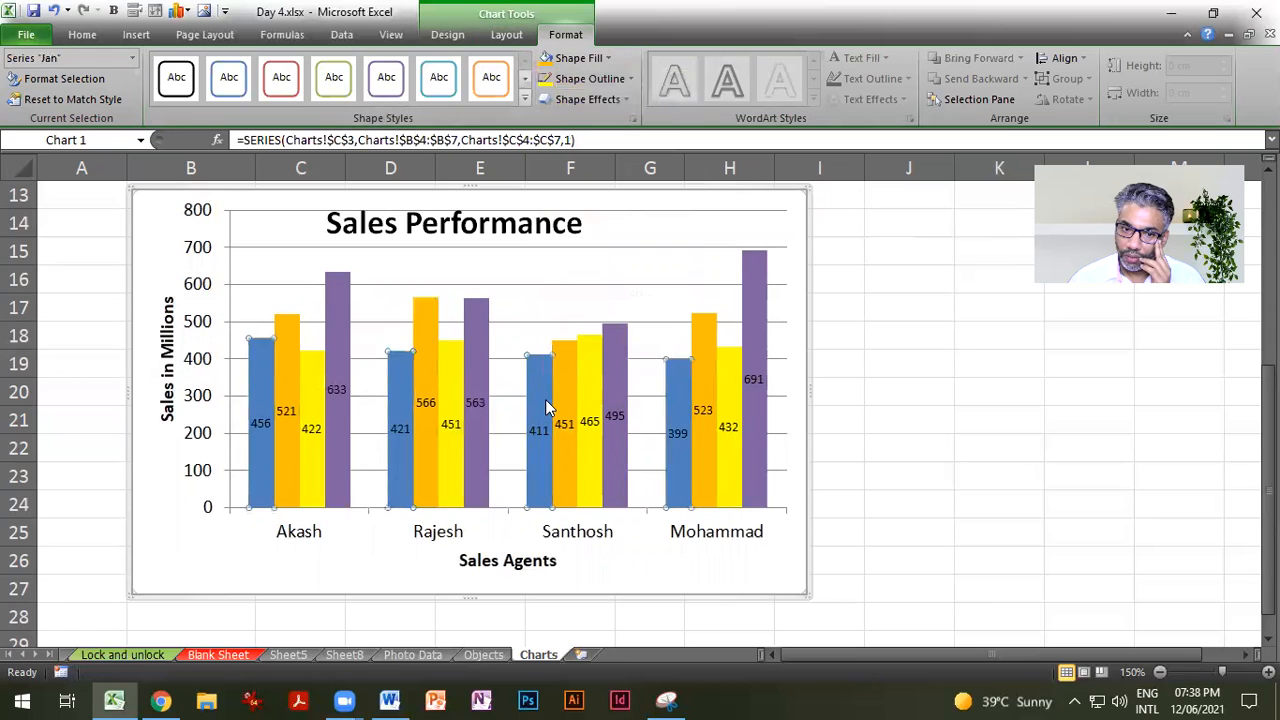
left_click(578, 58)
left_click(560, 217)
Step: Fill the Apr series columns with standard light blue and deselect the chart
left_click(755, 315)
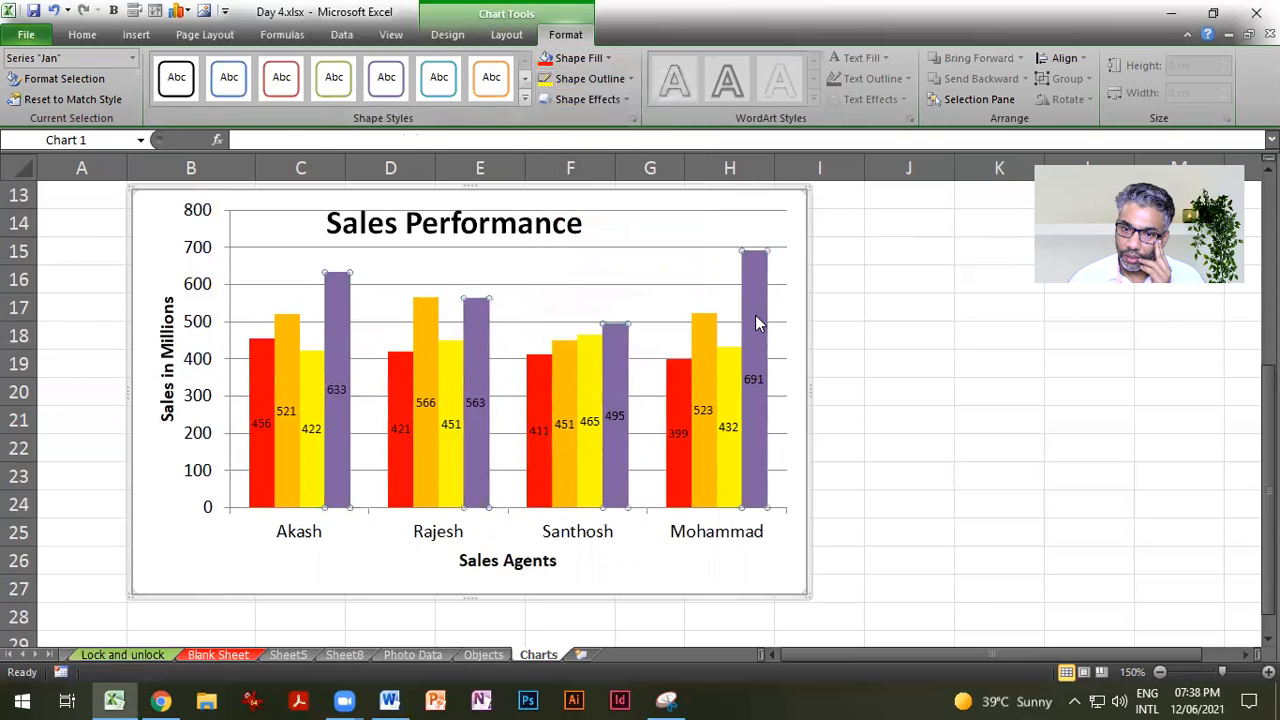
left_click(611, 60)
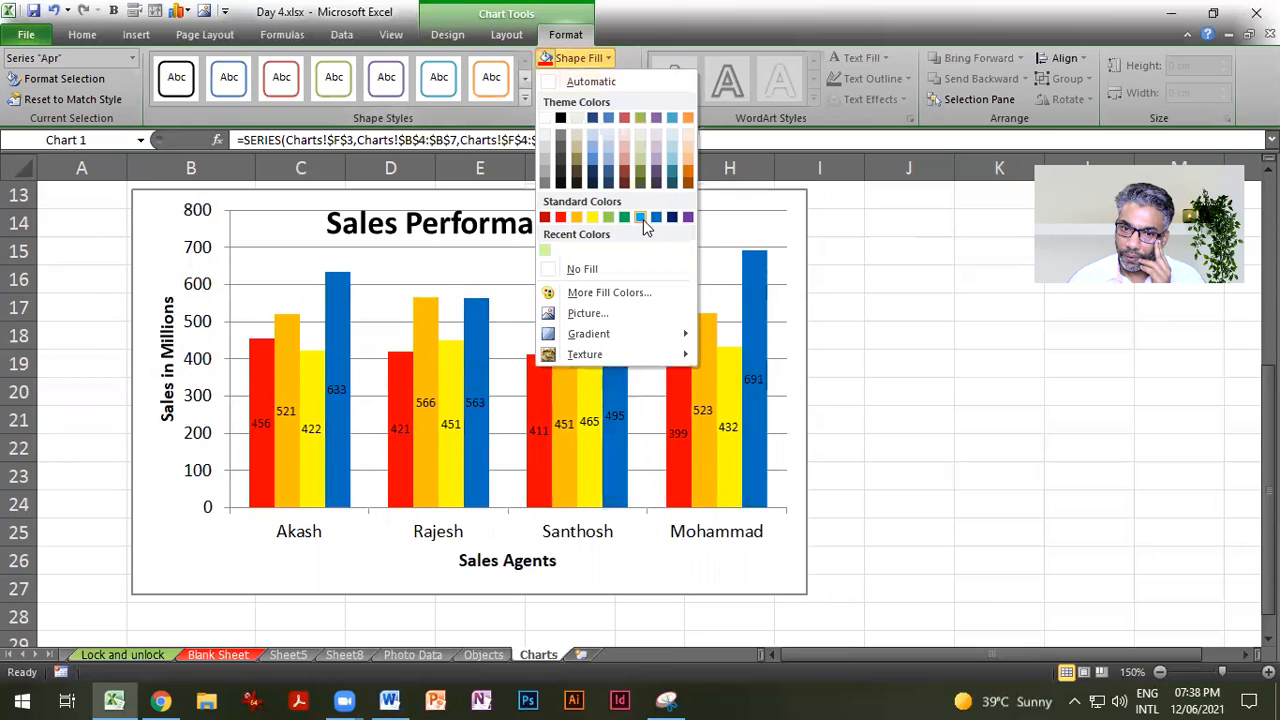
left_click(641, 218)
left_click(925, 397)
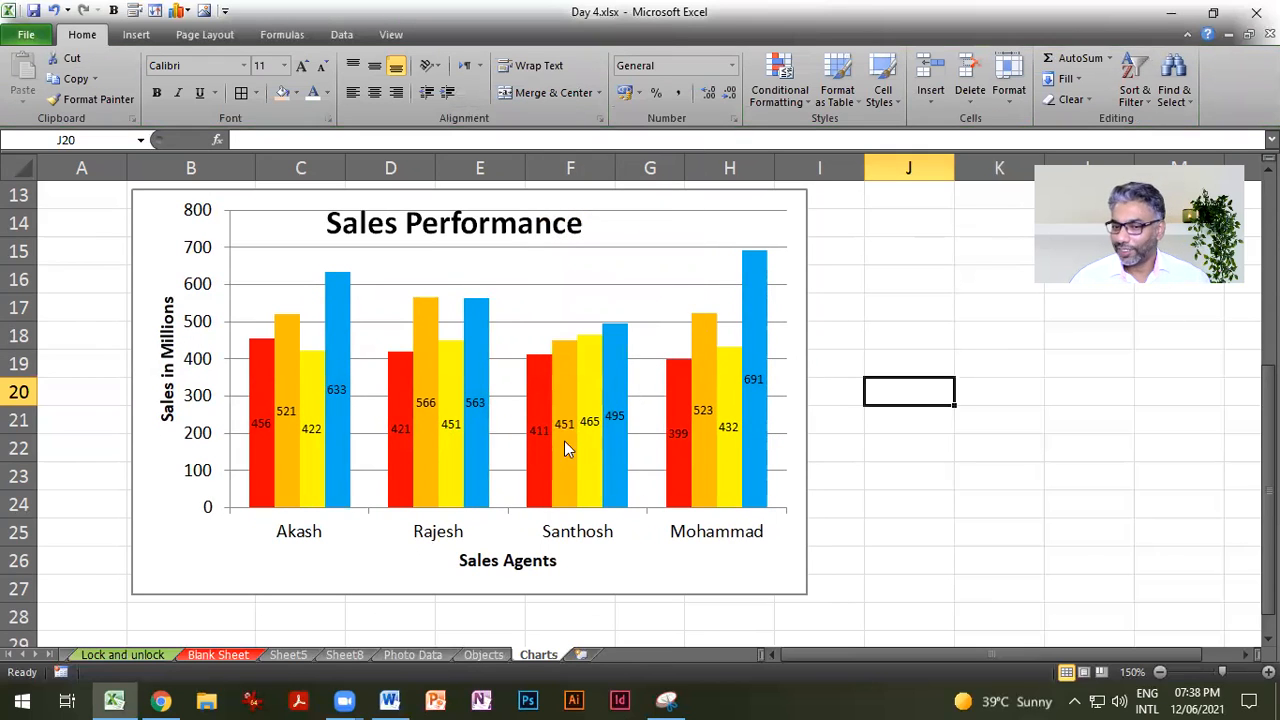
Step: Give the plot area a linear gradient fill using the preset that runs from yellow through orange and red to dark red
left_click(685, 222)
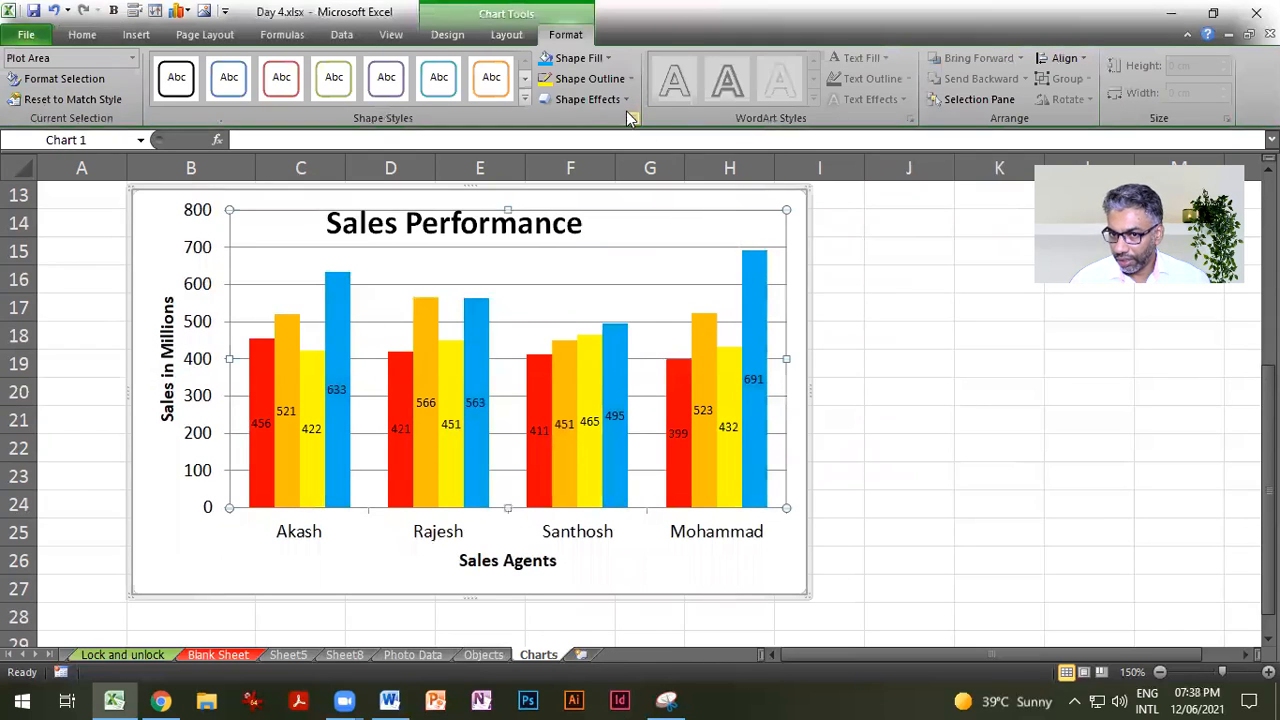
left_click(605, 58)
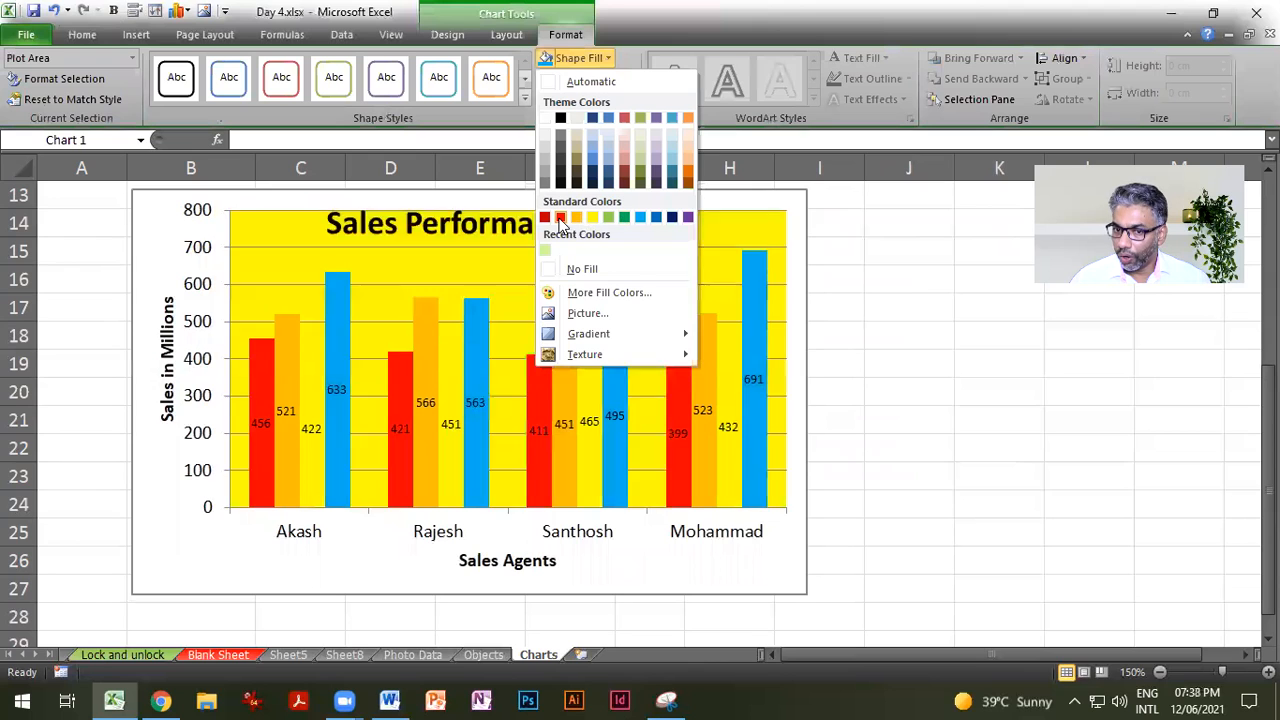
mouse_move(605, 333)
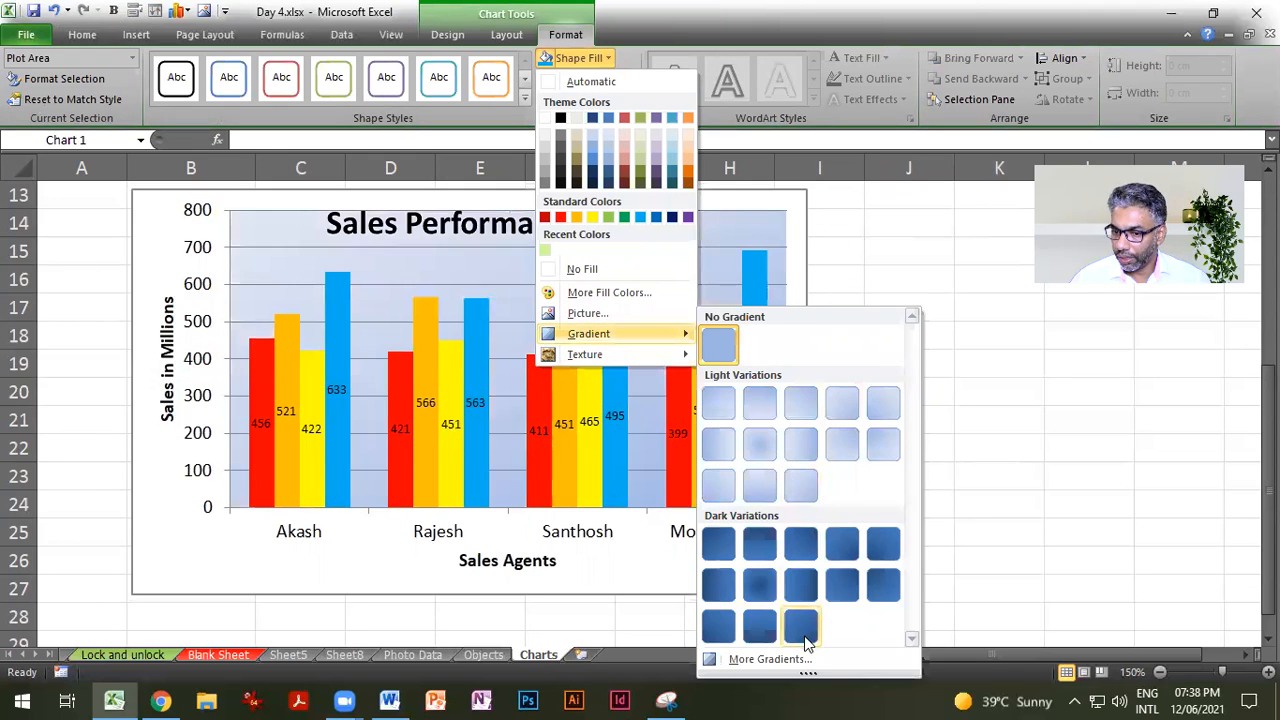
left_click(770, 659)
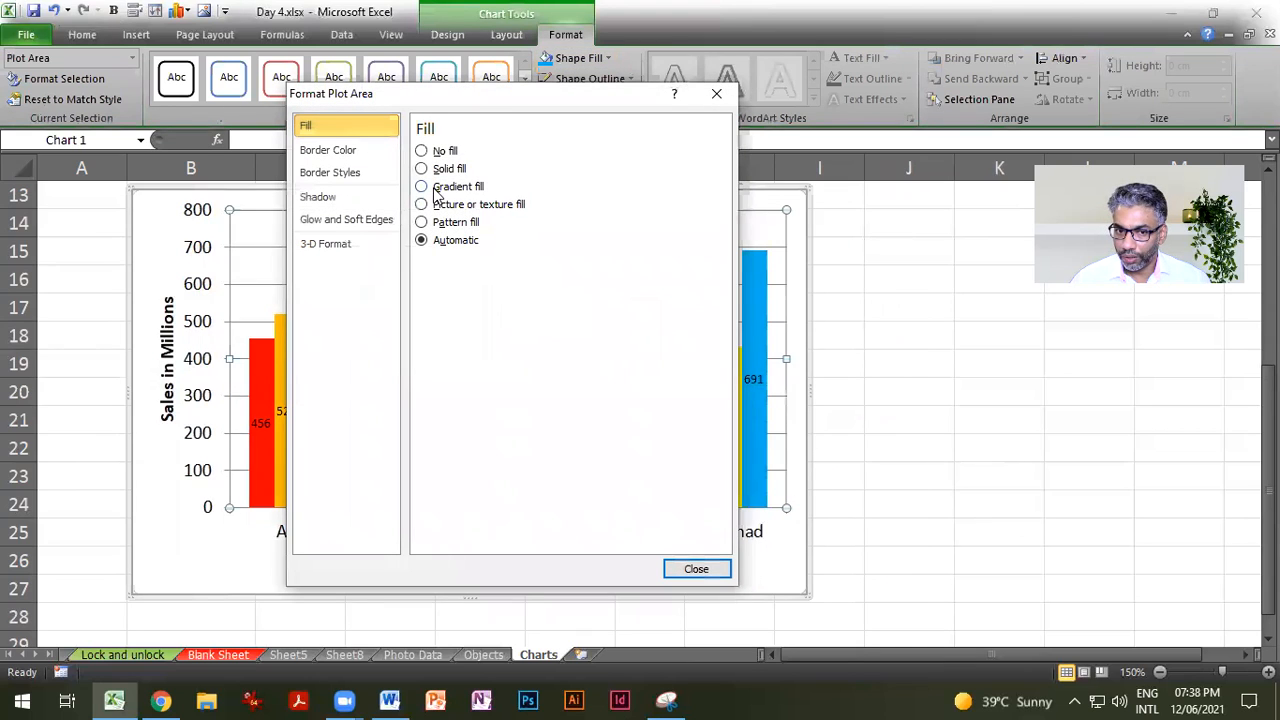
left_click(422, 187)
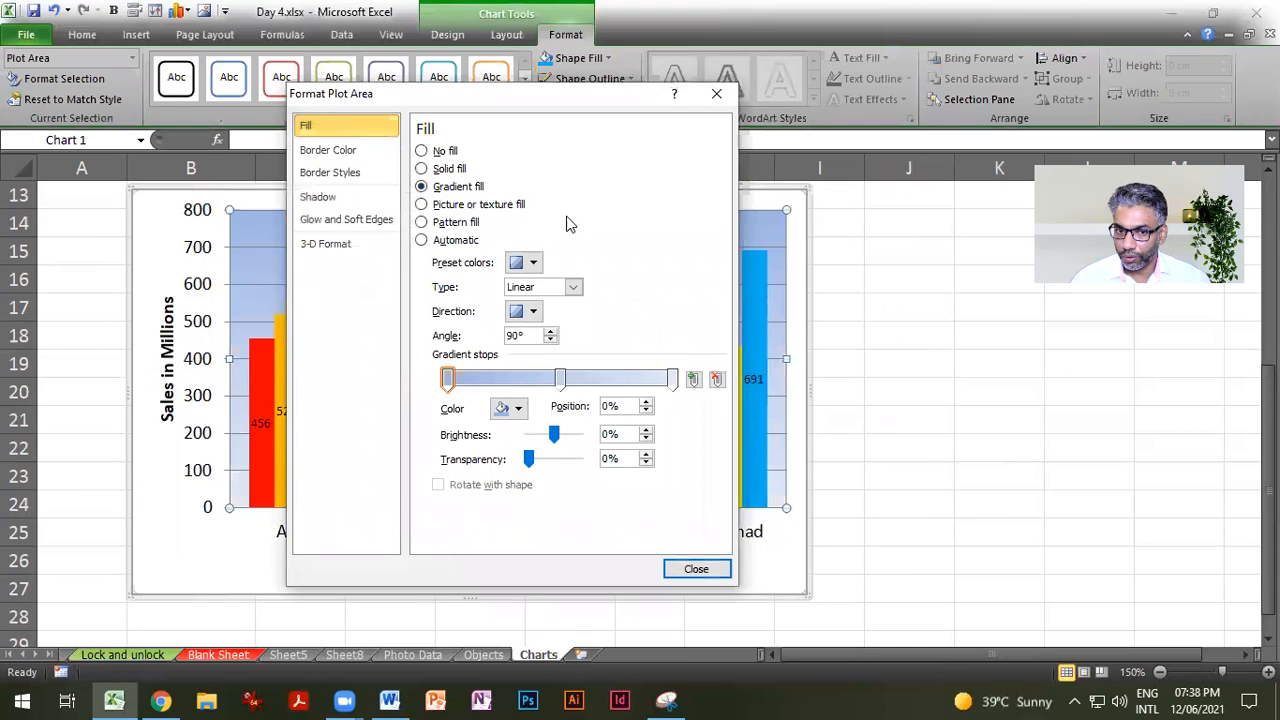
left_click(535, 263)
left_click(650, 337)
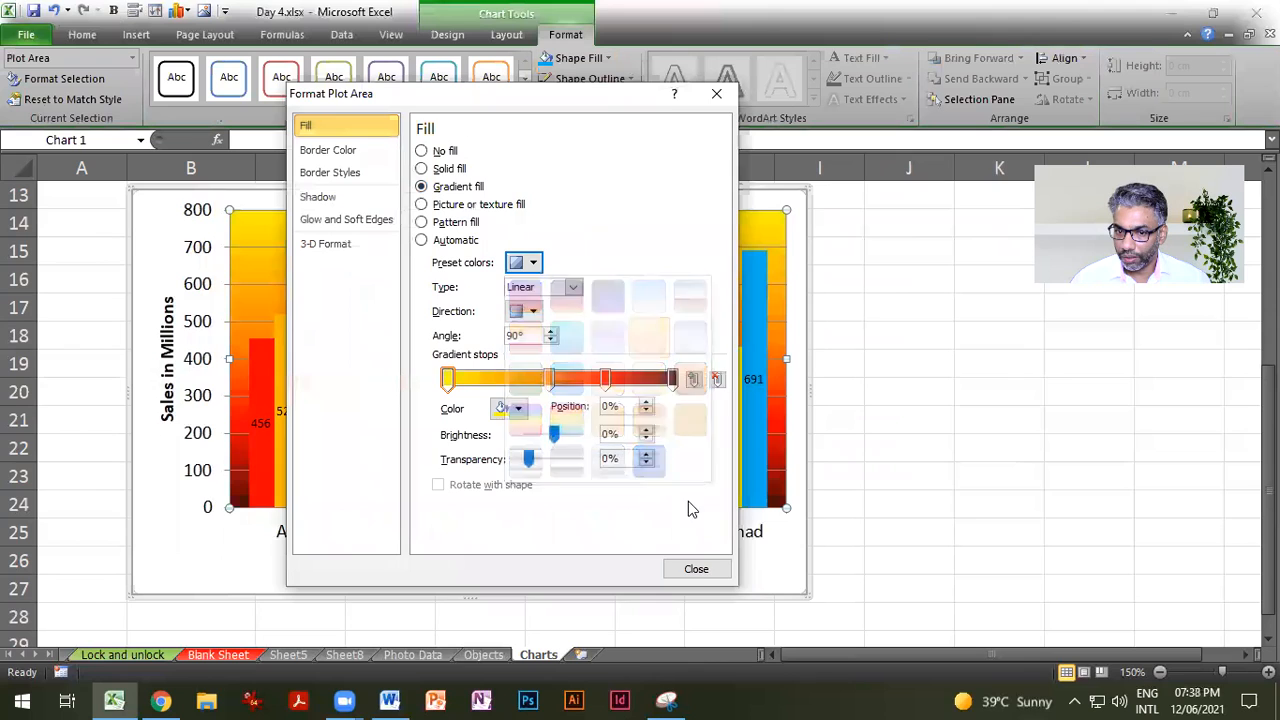
left_click(696, 569)
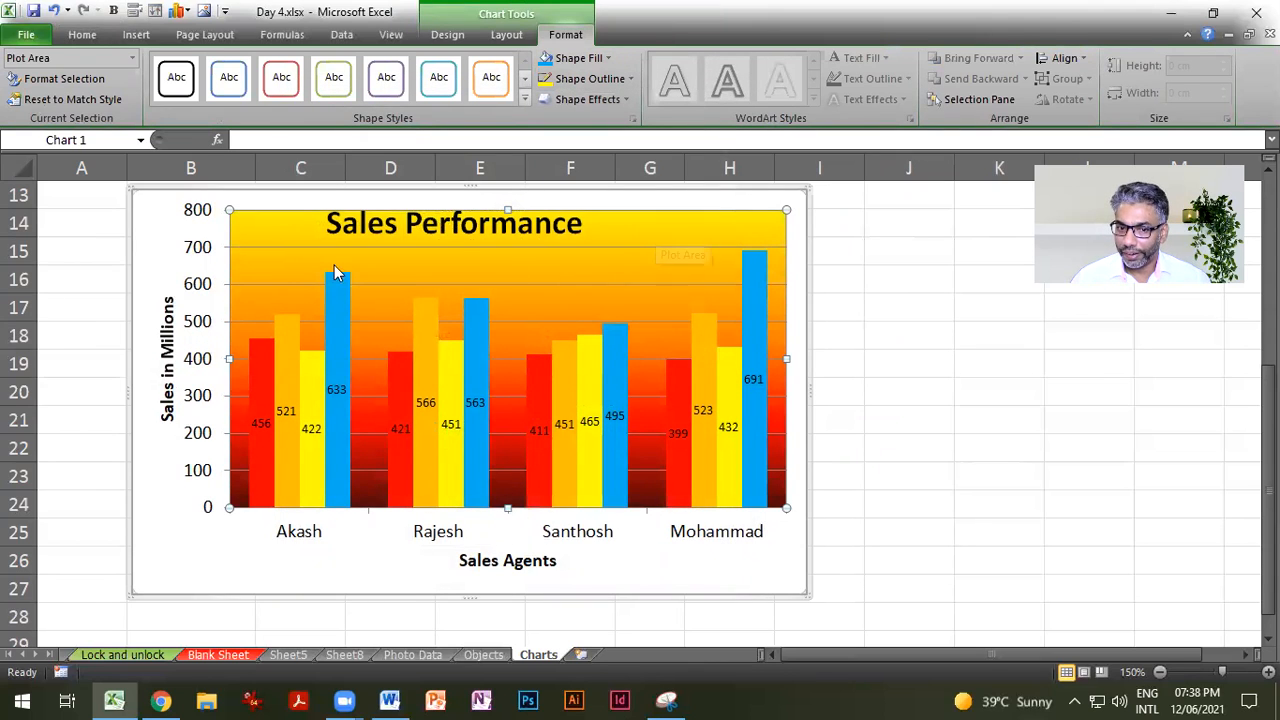
Step: Open the fill color choices for the plot area
left_click(607, 60)
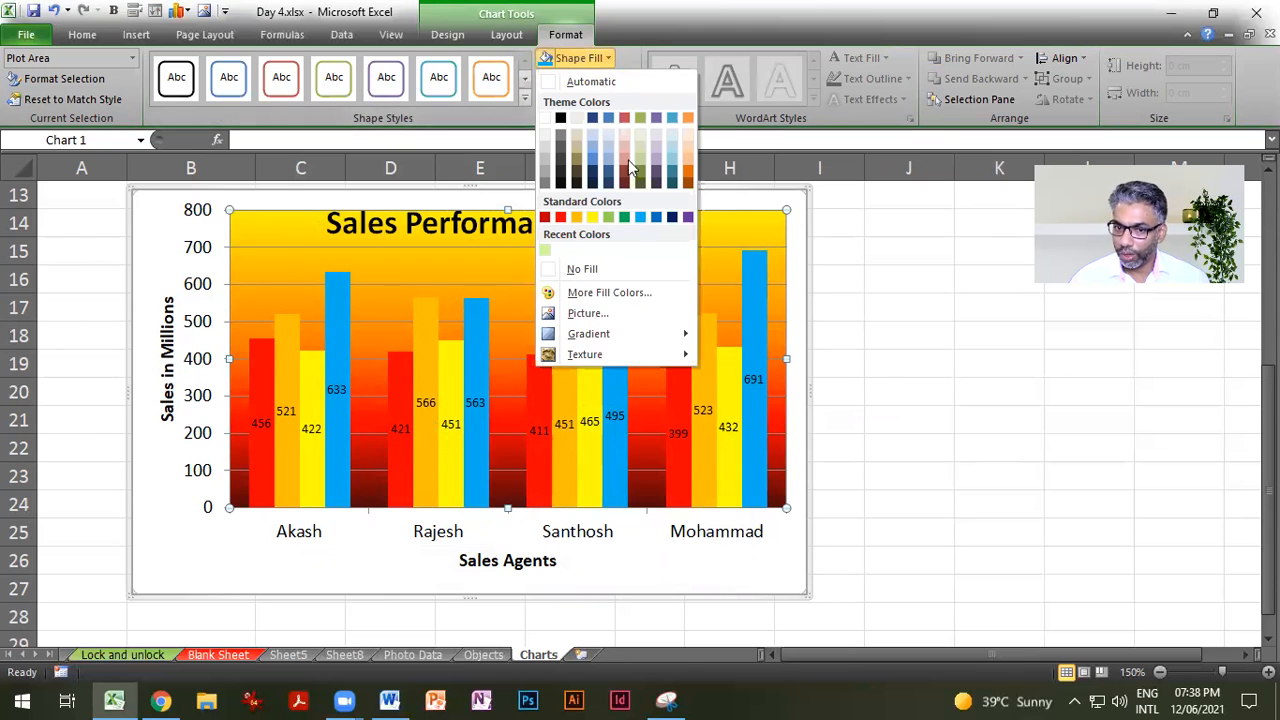
Step: Fill the chart's plot area with the white marble texture, and replace it with the light grey speckled paper texture
mouse_move(626, 334)
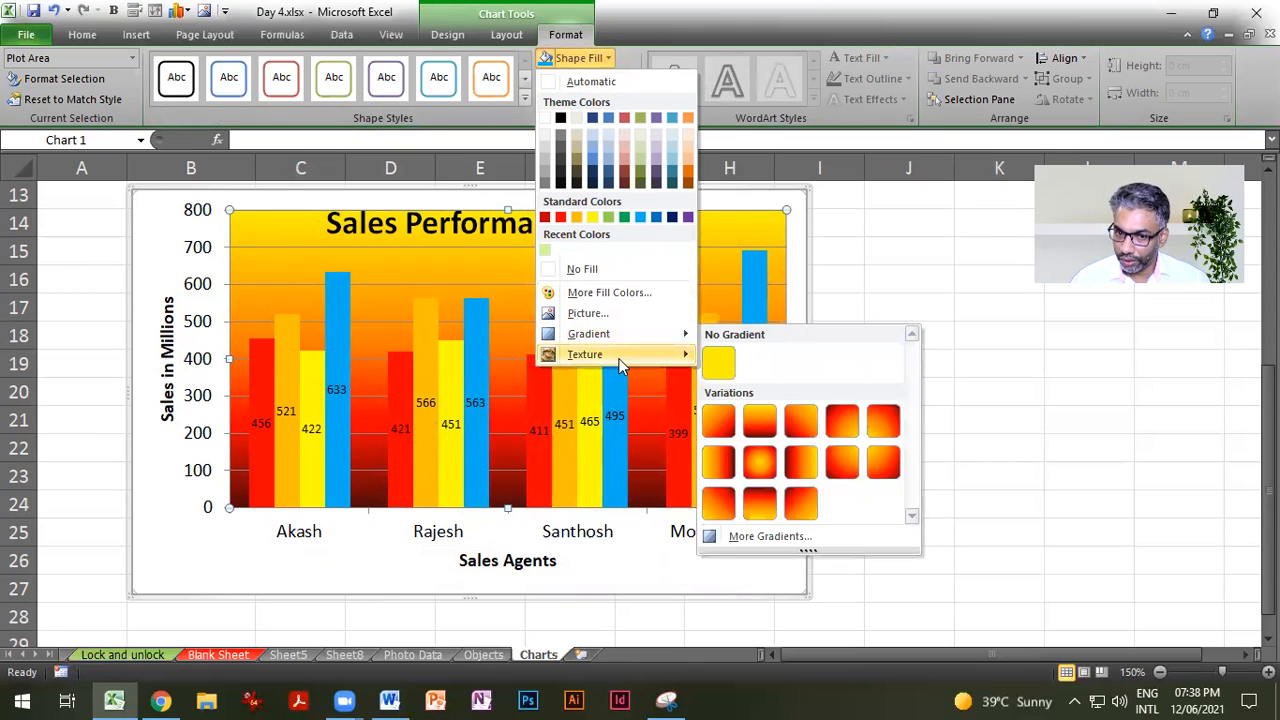
left_click(817, 371)
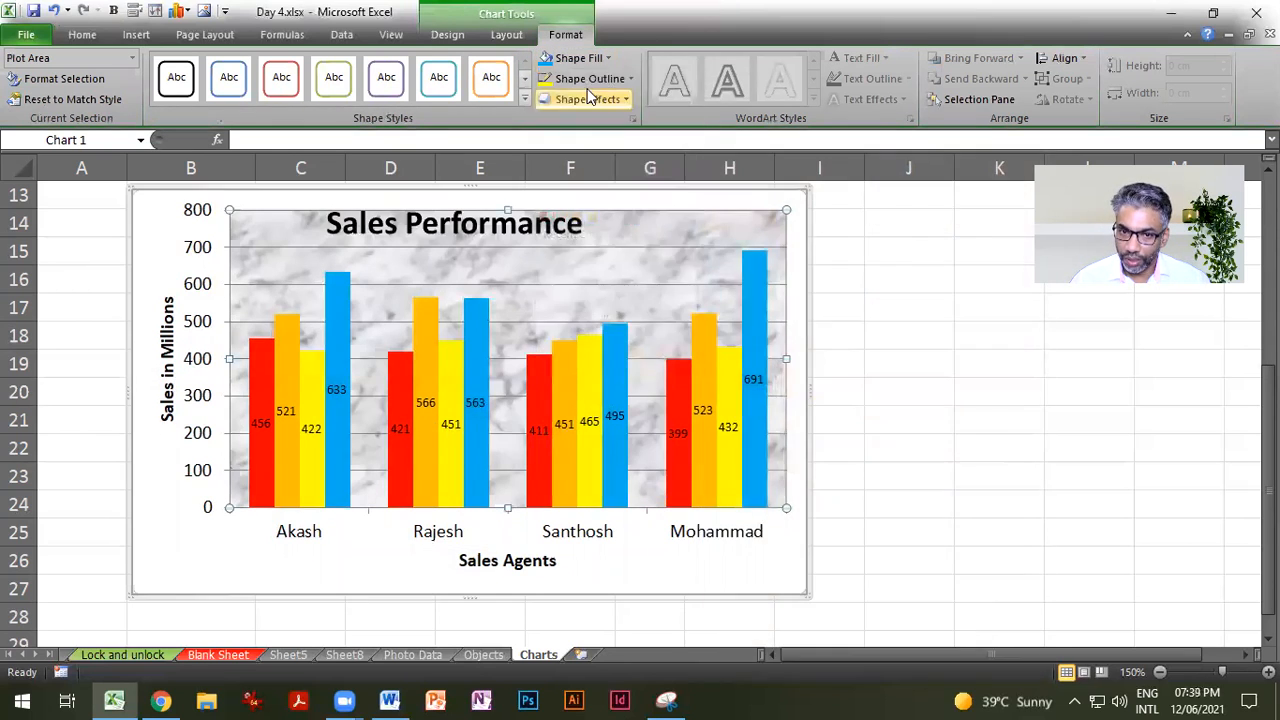
left_click(609, 58)
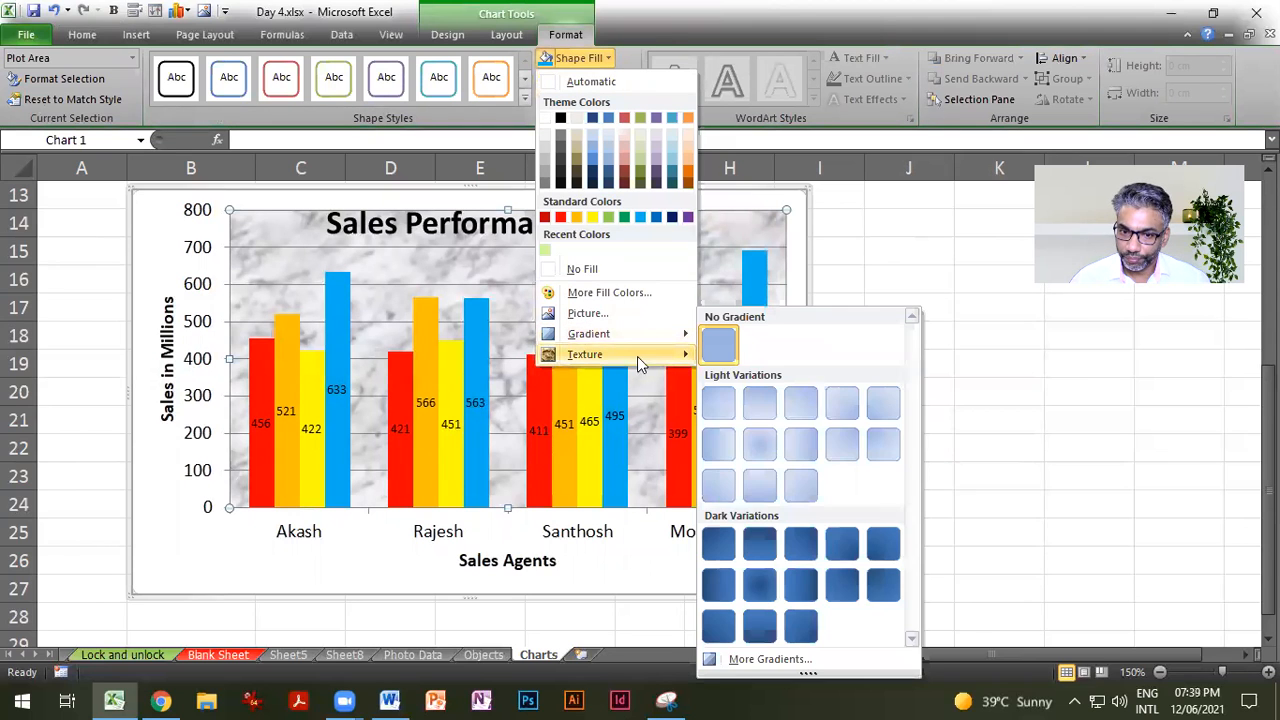
mouse_move(639, 358)
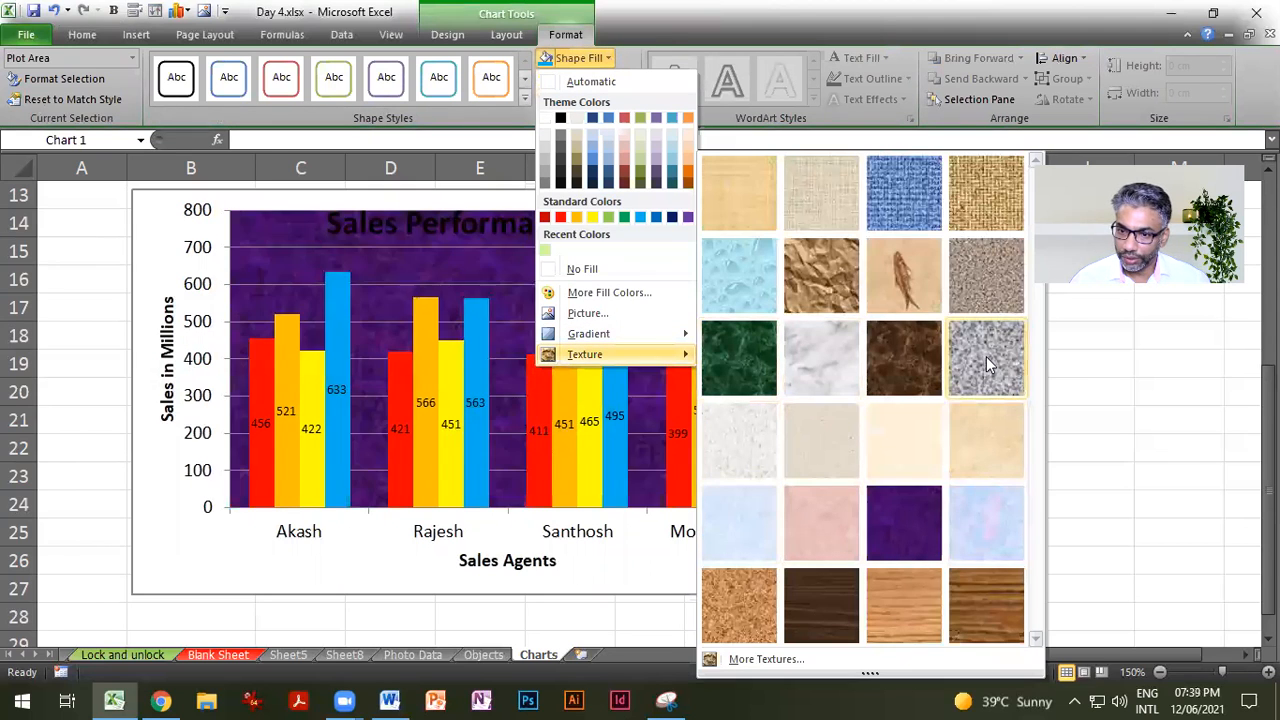
left_click(743, 466)
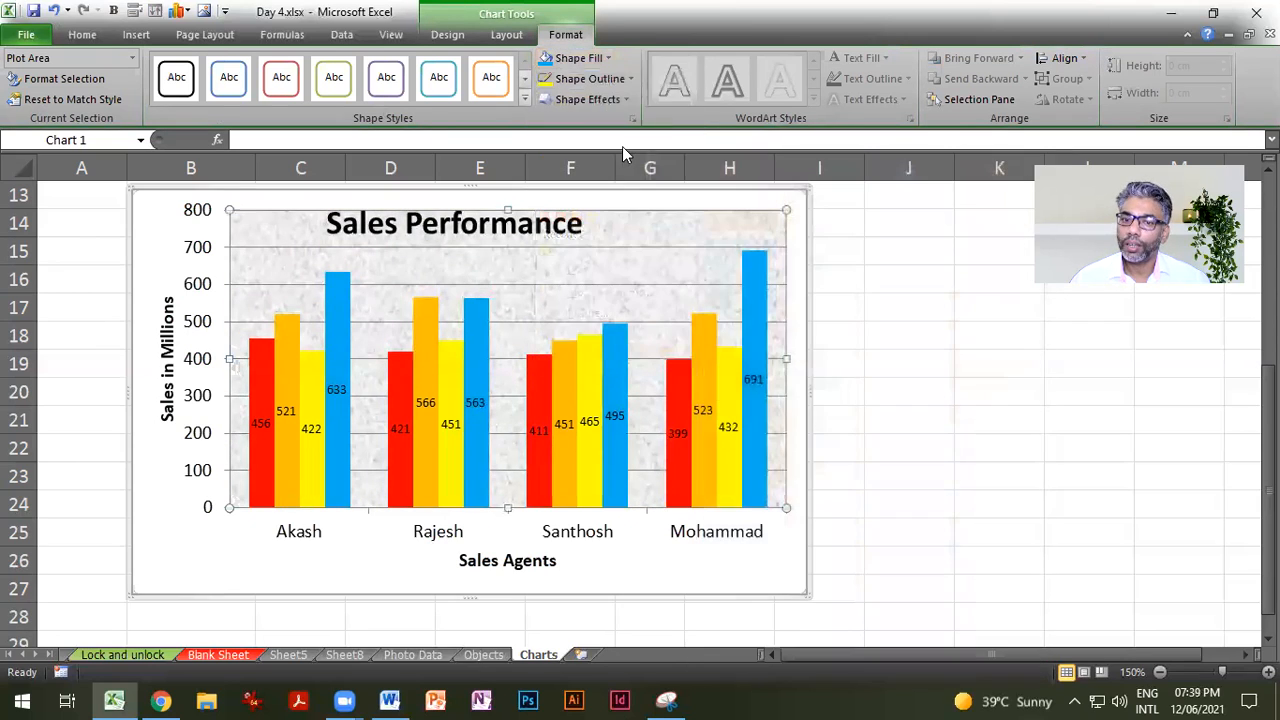
Step: Fill the chart area with the picture wall 1.jfif from the wallpapers folder in Pictures
left_click(806, 447)
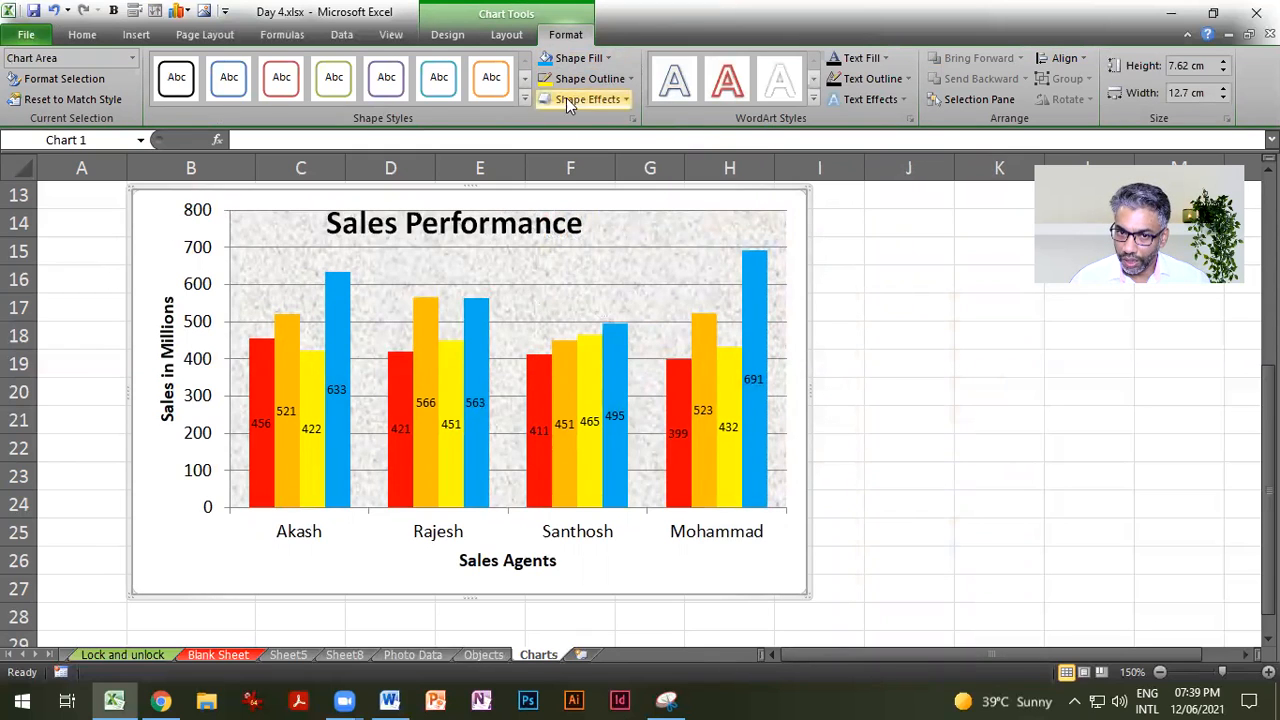
left_click(608, 57)
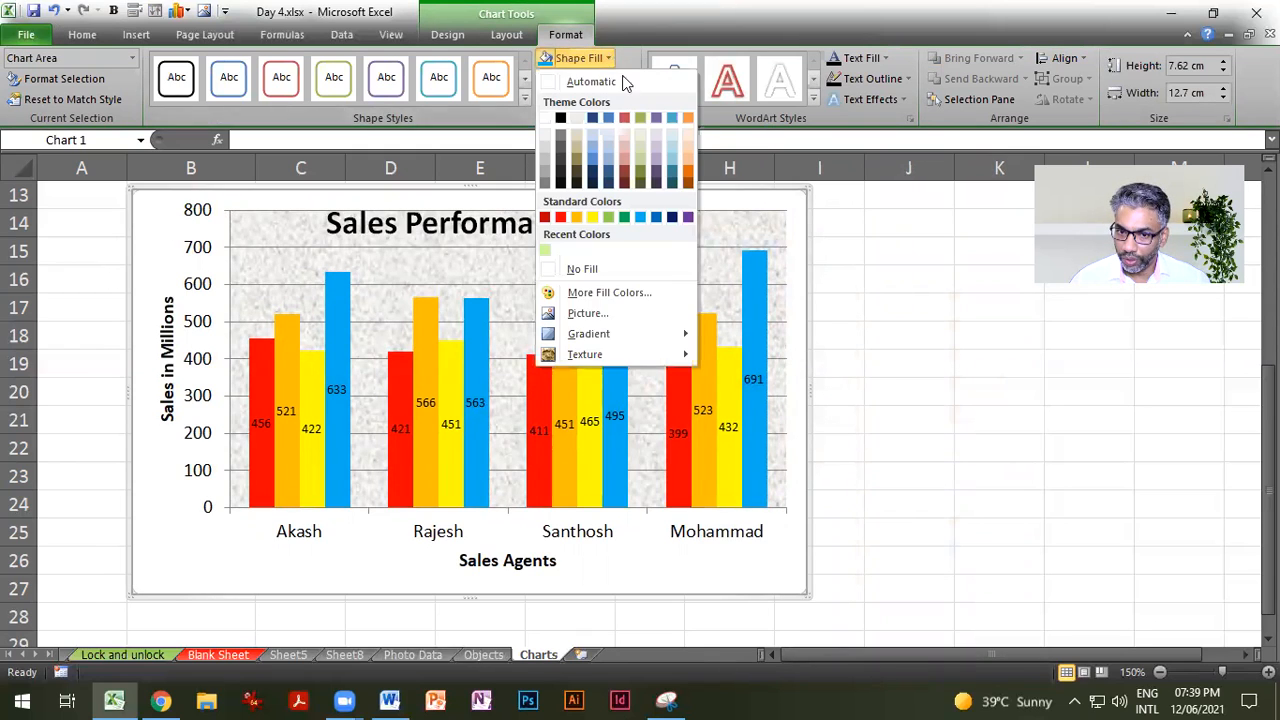
left_click(645, 313)
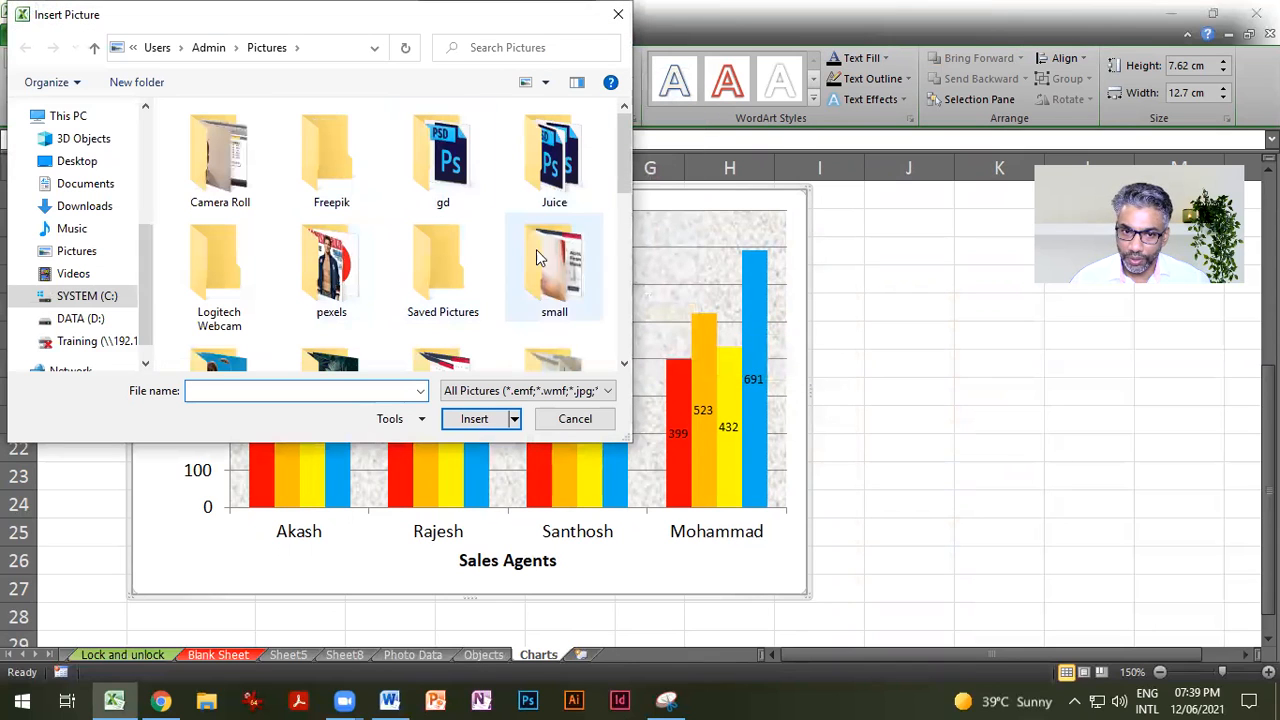
left_click(336, 362)
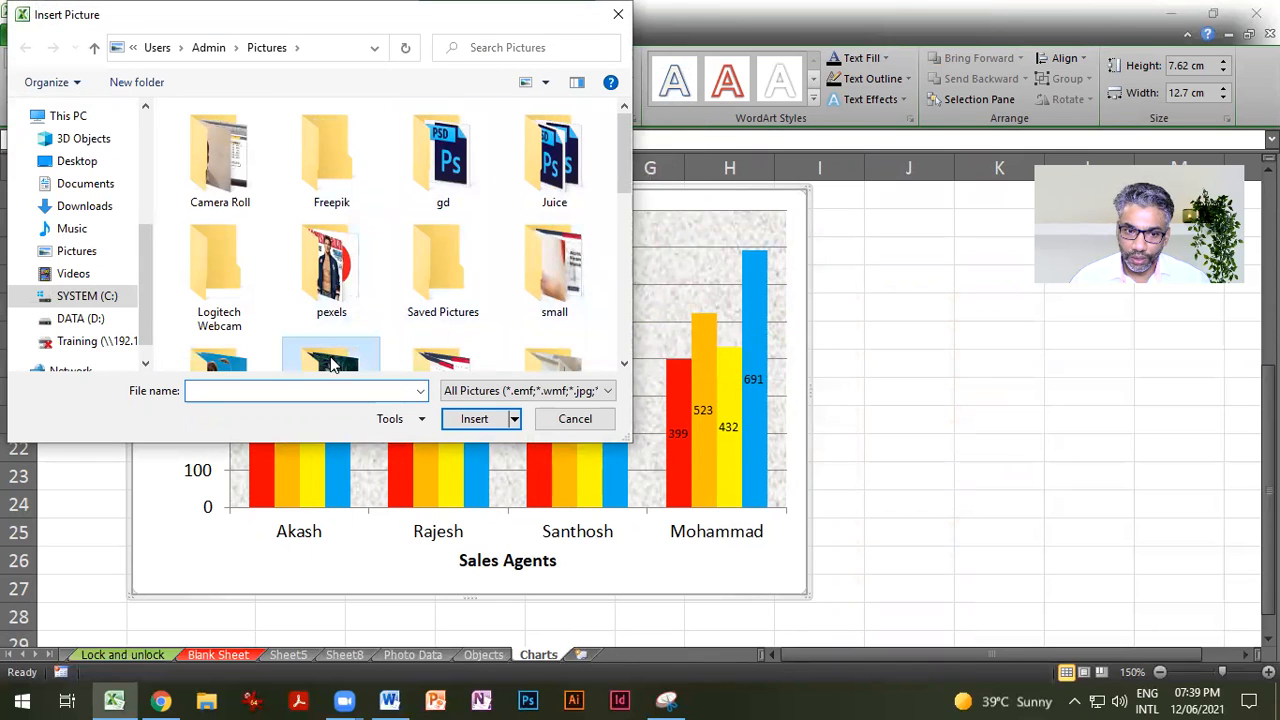
double_click(352, 320)
double_click(244, 154)
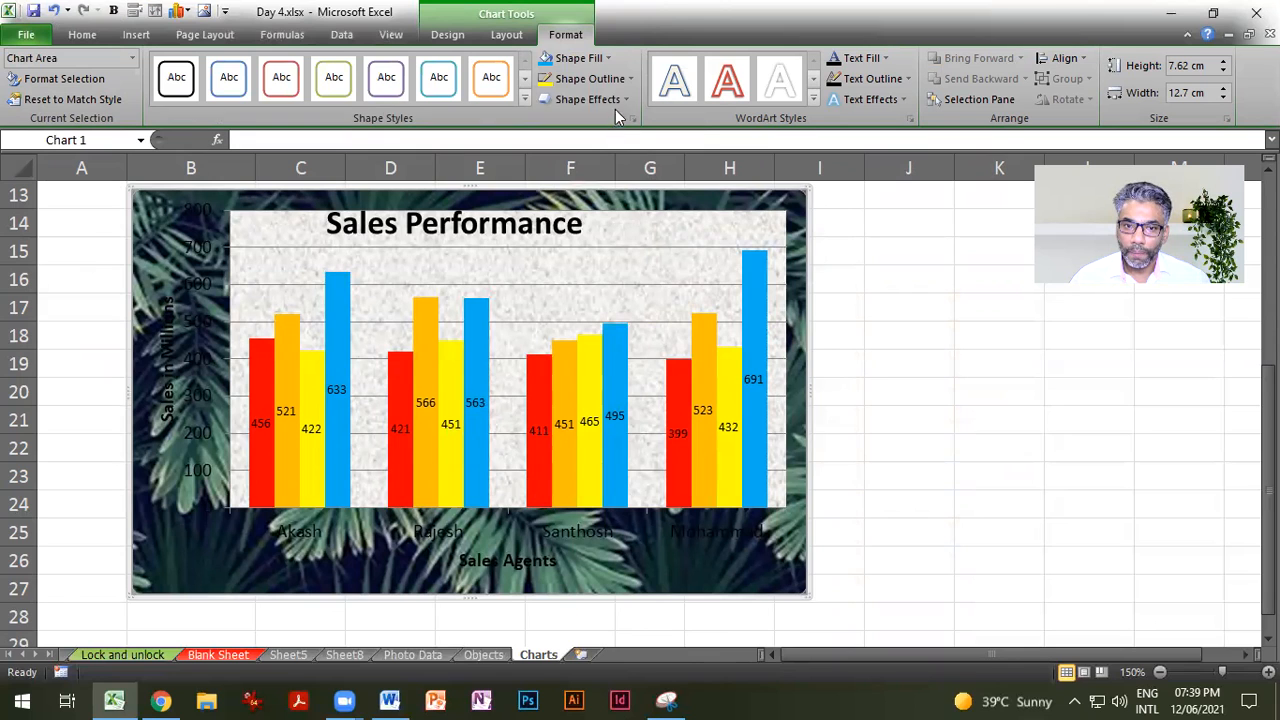
Step: Fill the chart area with the picture 6005303b3ed7e.jpg from the Stock photos folder in Pictures
left_click(609, 58)
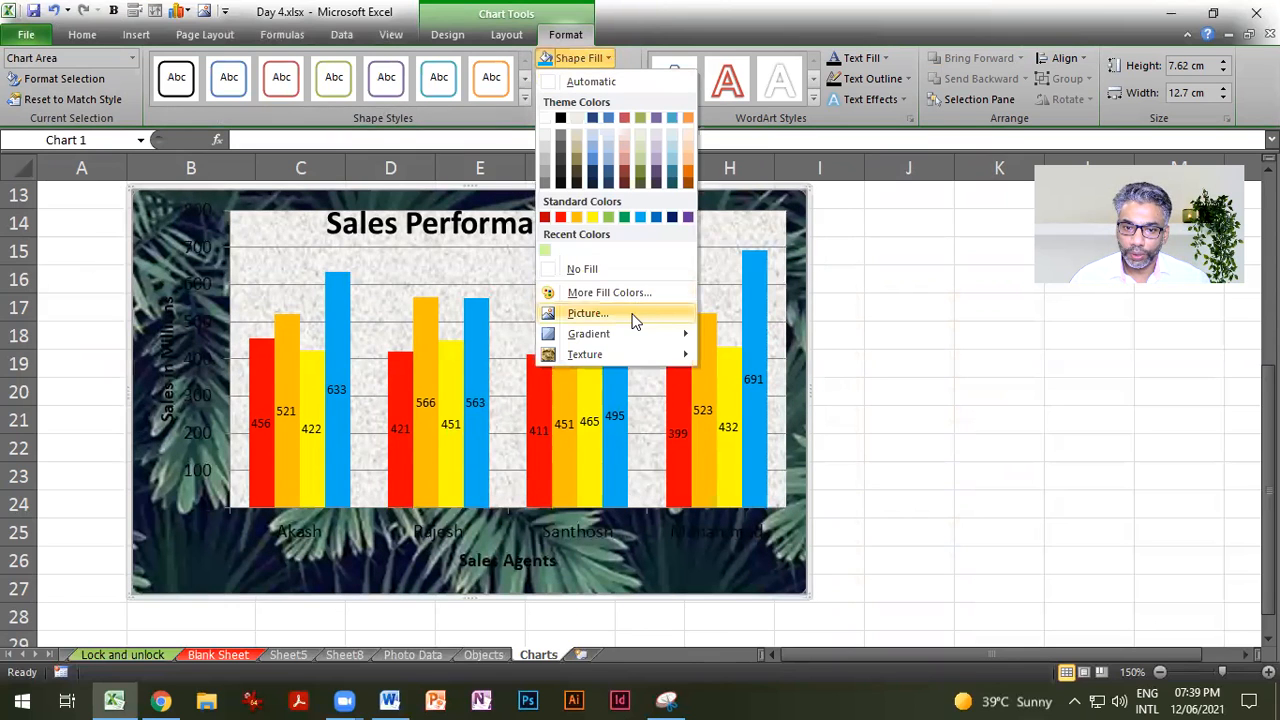
left_click(633, 316)
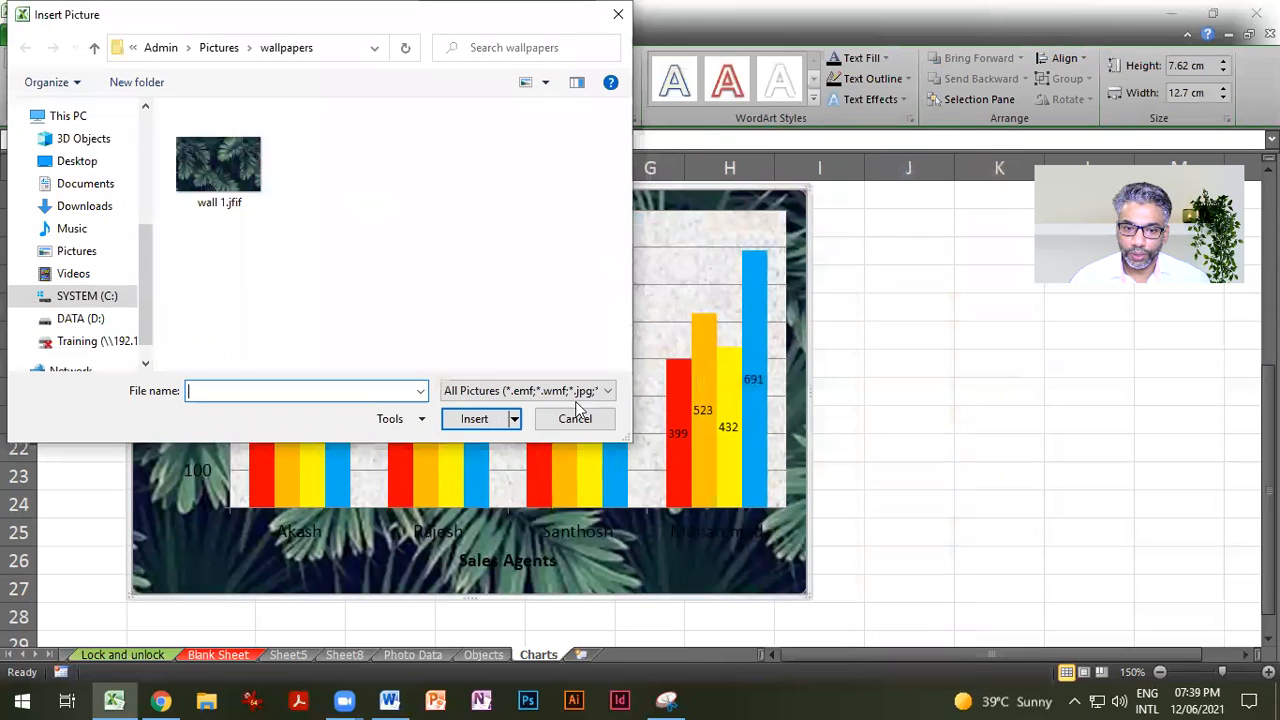
left_click(236, 50)
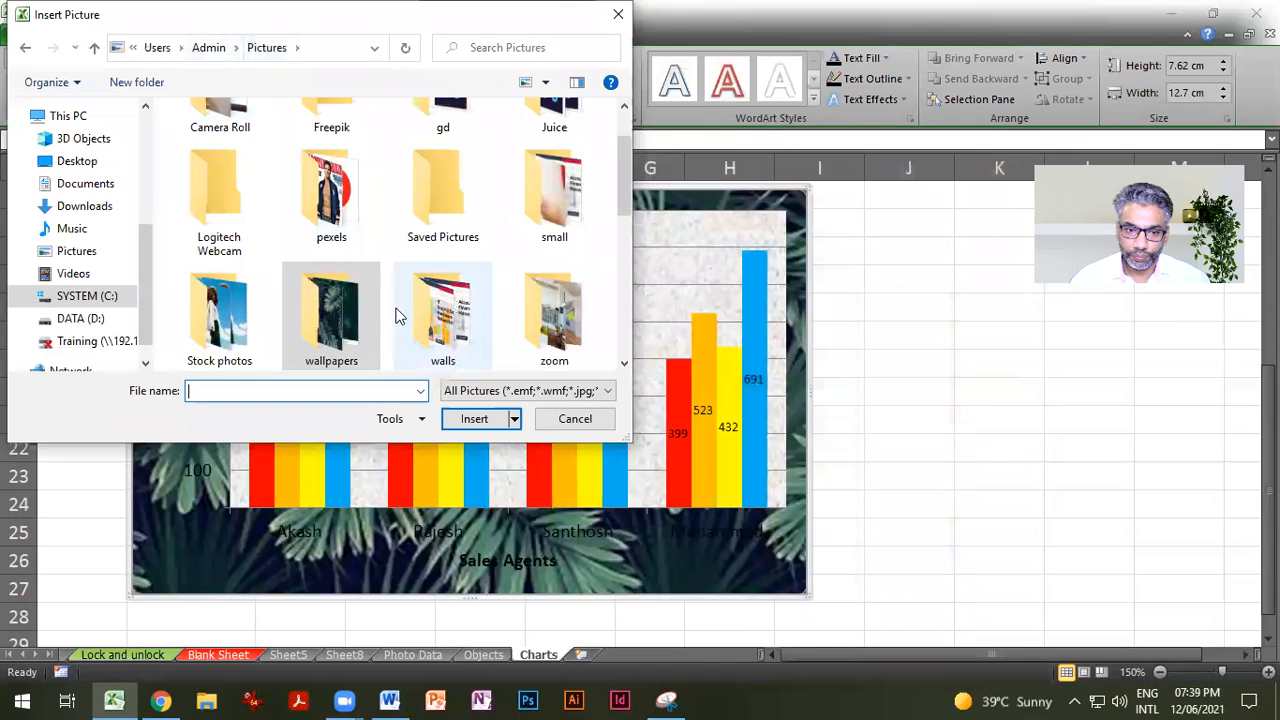
double_click(237, 340)
double_click(238, 169)
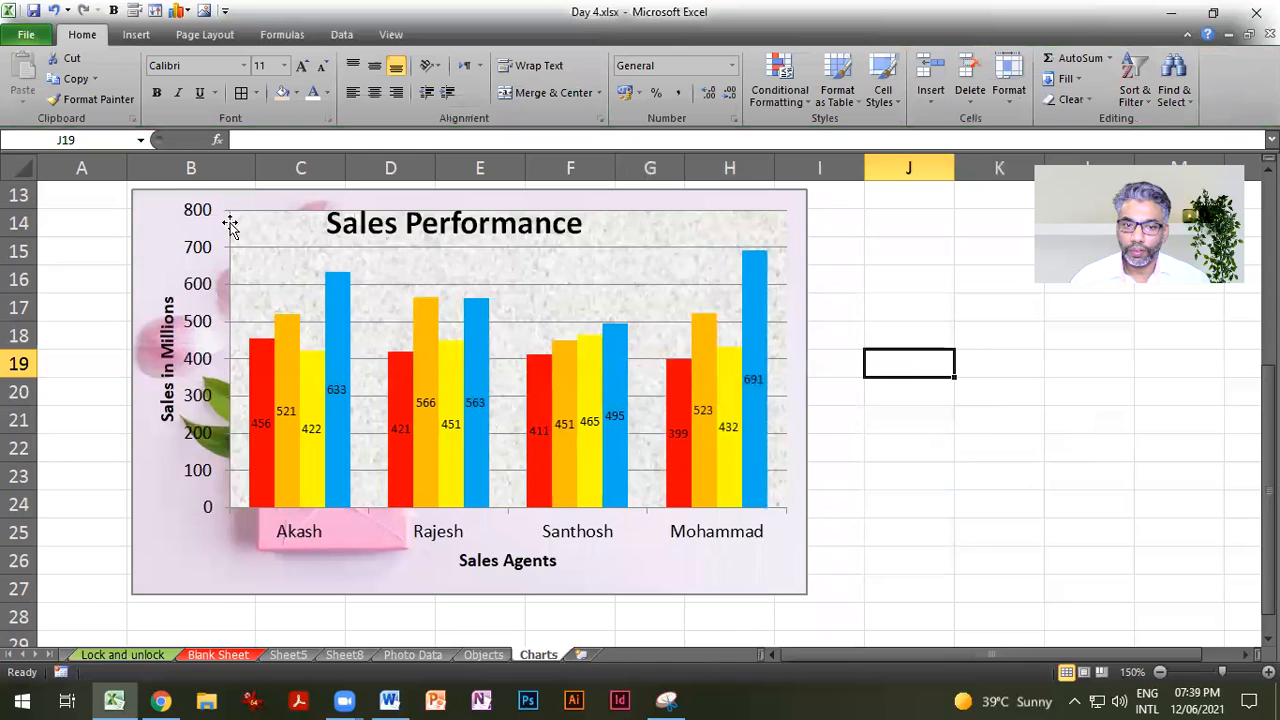
Step: Move the Sales Performance chart title slightly right and down inside the plot area, and deselect the chart
left_click(477, 236)
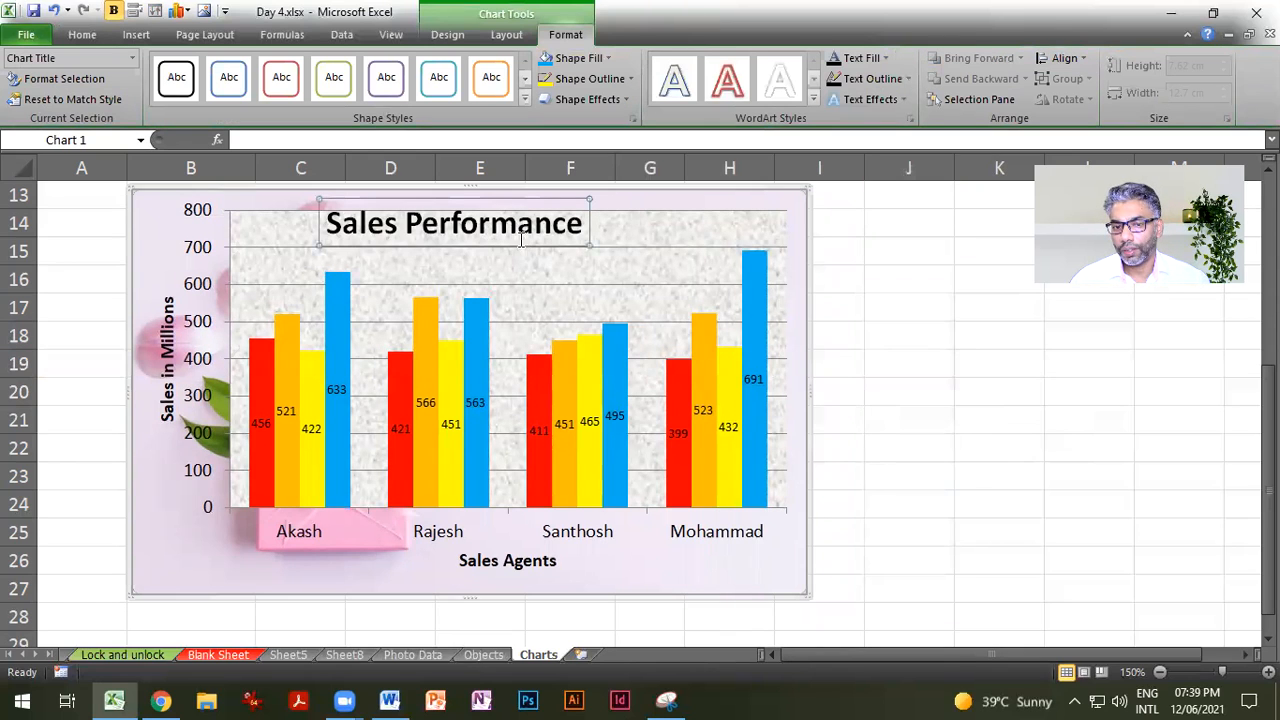
left_click_drag(511, 246, 549, 258)
left_click(893, 269)
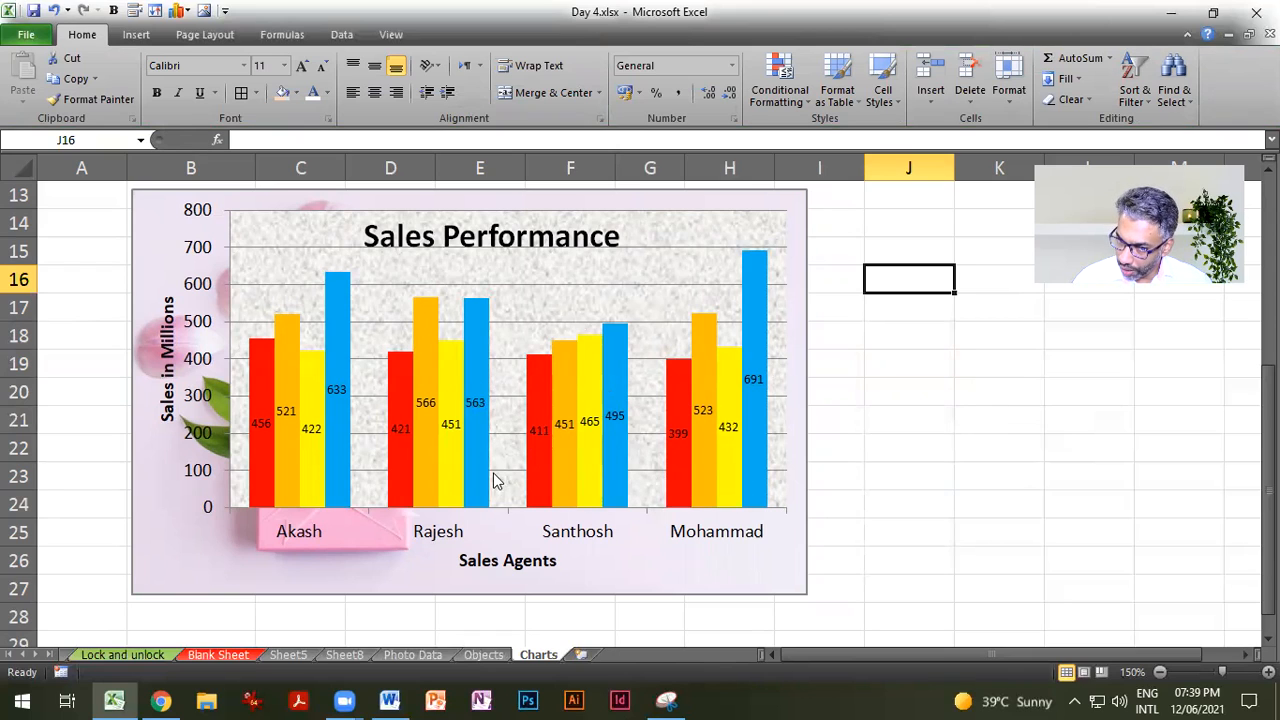
Step: Select the Apr column series in the chart, and switch to File Explorer to open the Pictures folder
mouse_move(757, 294)
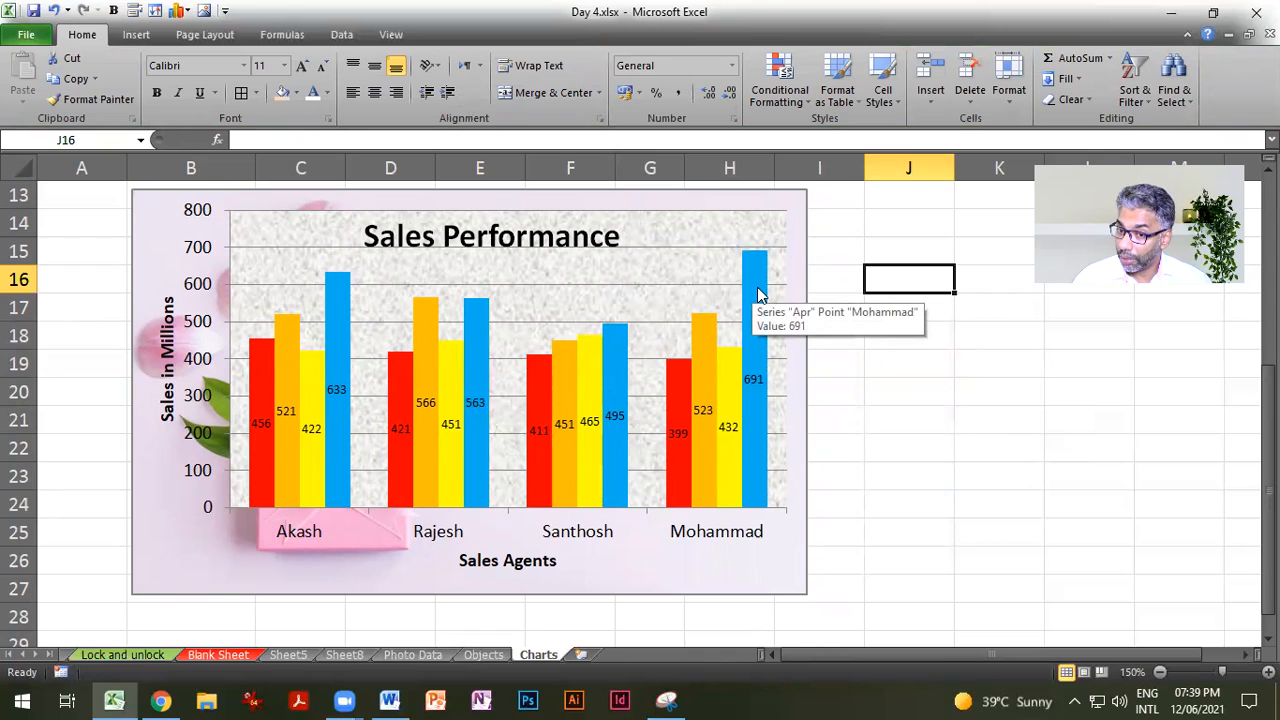
left_click(757, 290)
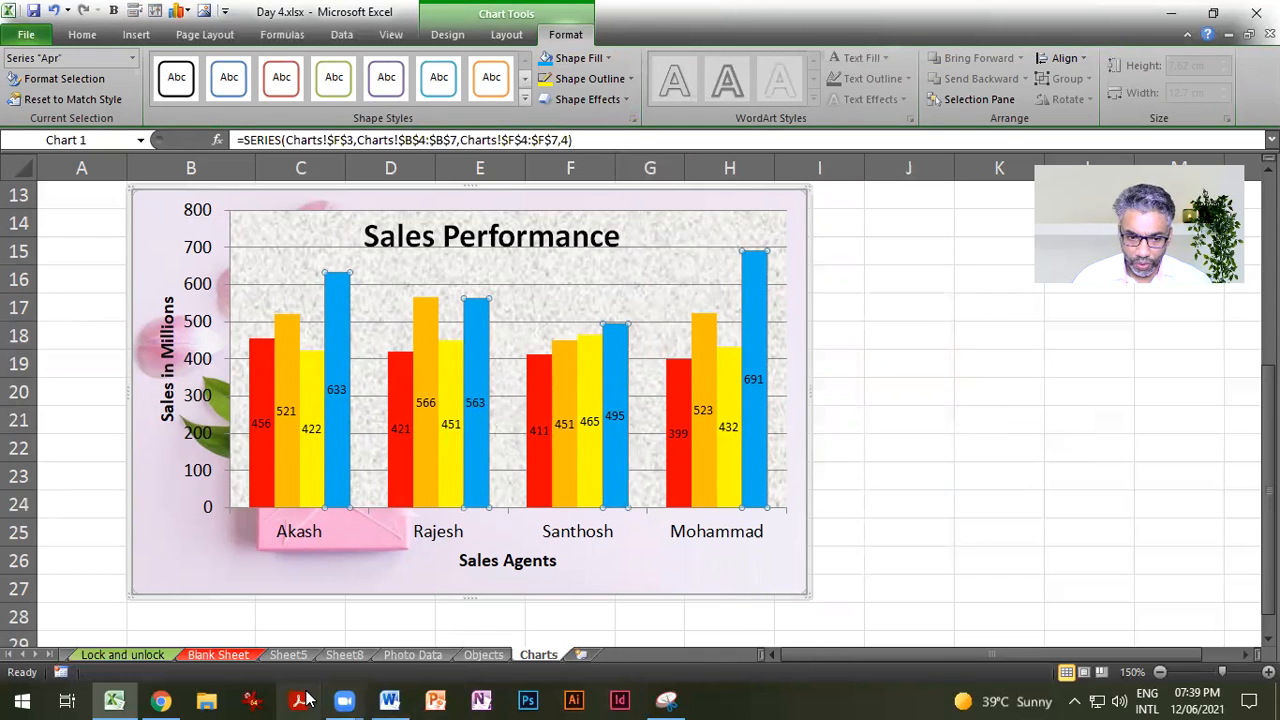
left_click(214, 698)
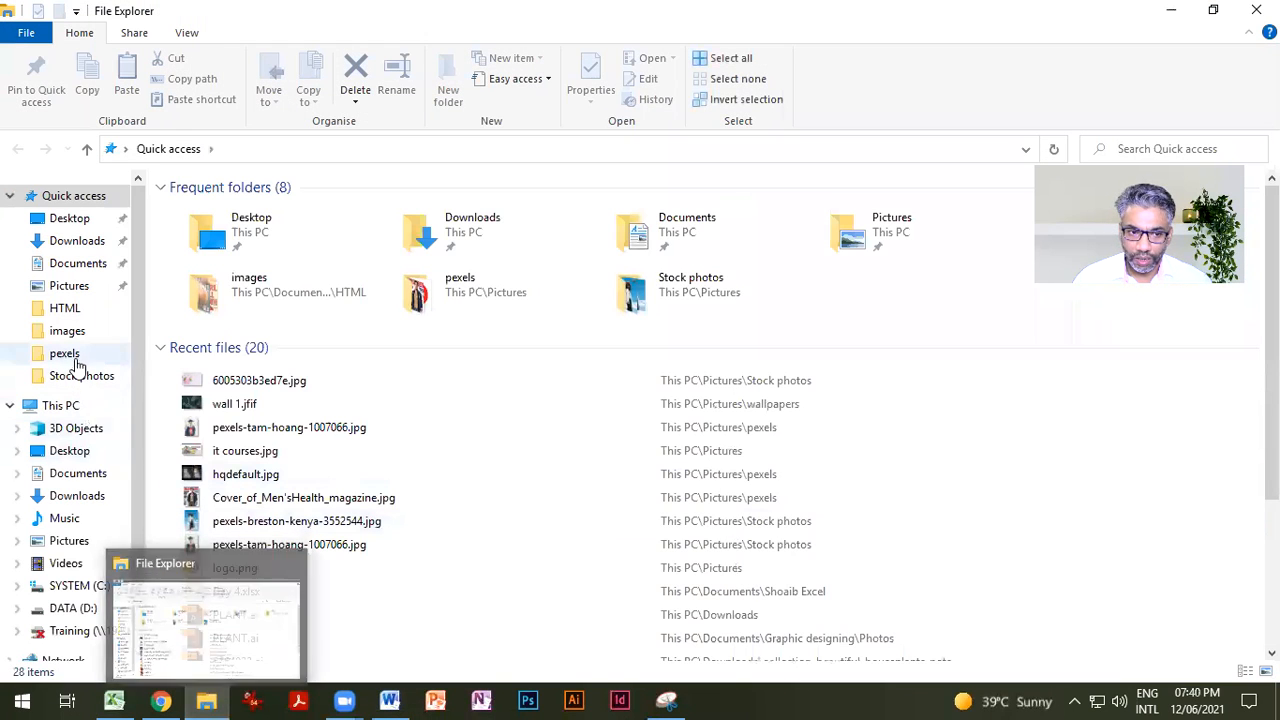
left_click(84, 546)
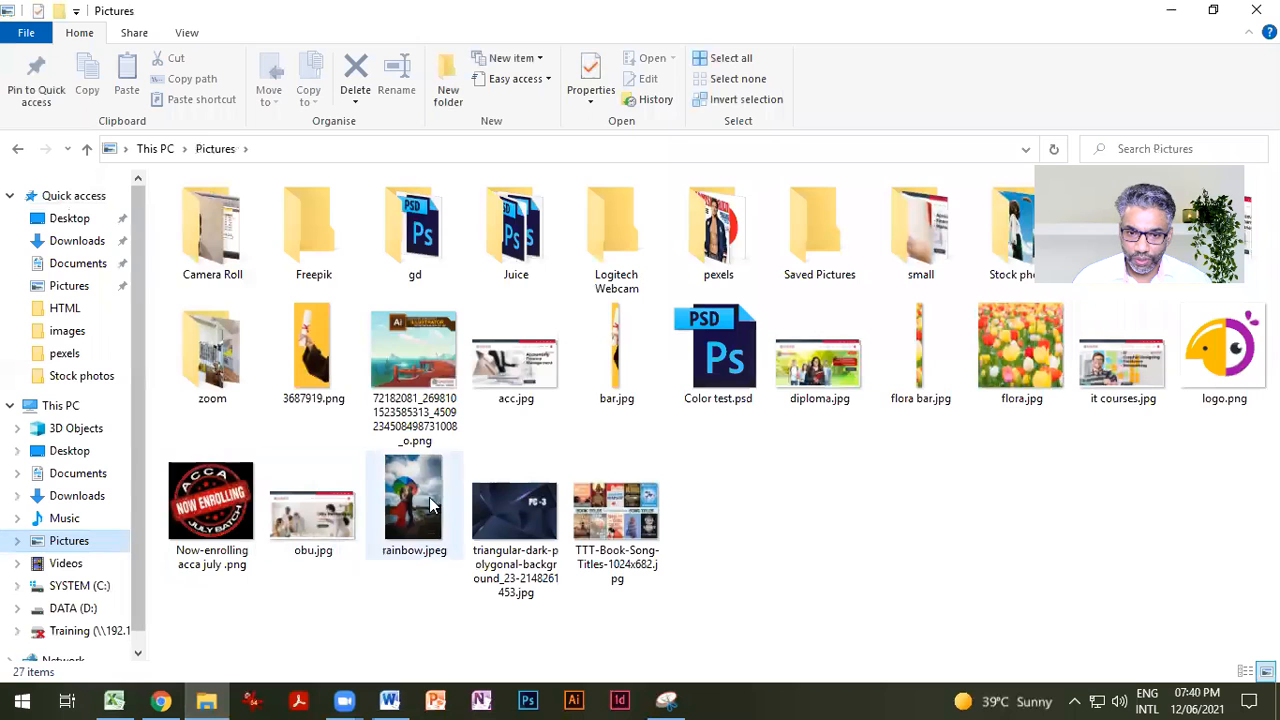
Step: View the narrow bar images bar.jpg and flora bar.jpg from the Pictures folder
double_click(624, 352)
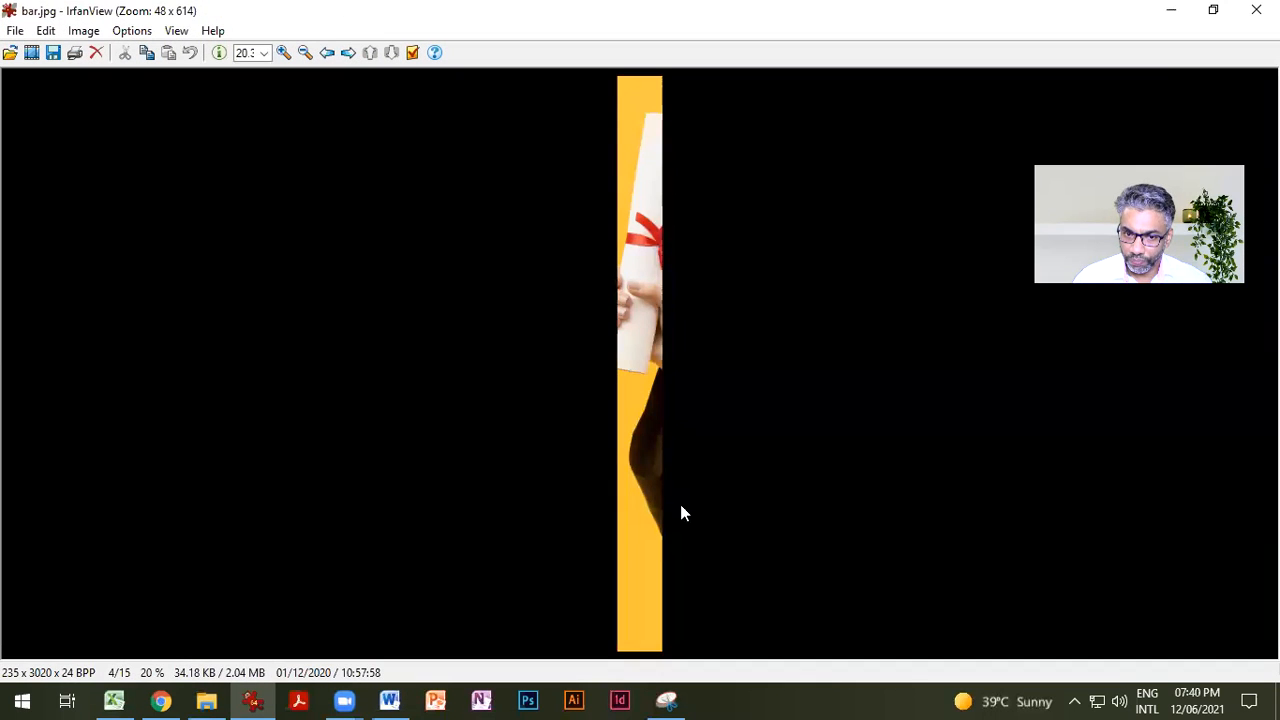
left_click(1256, 10)
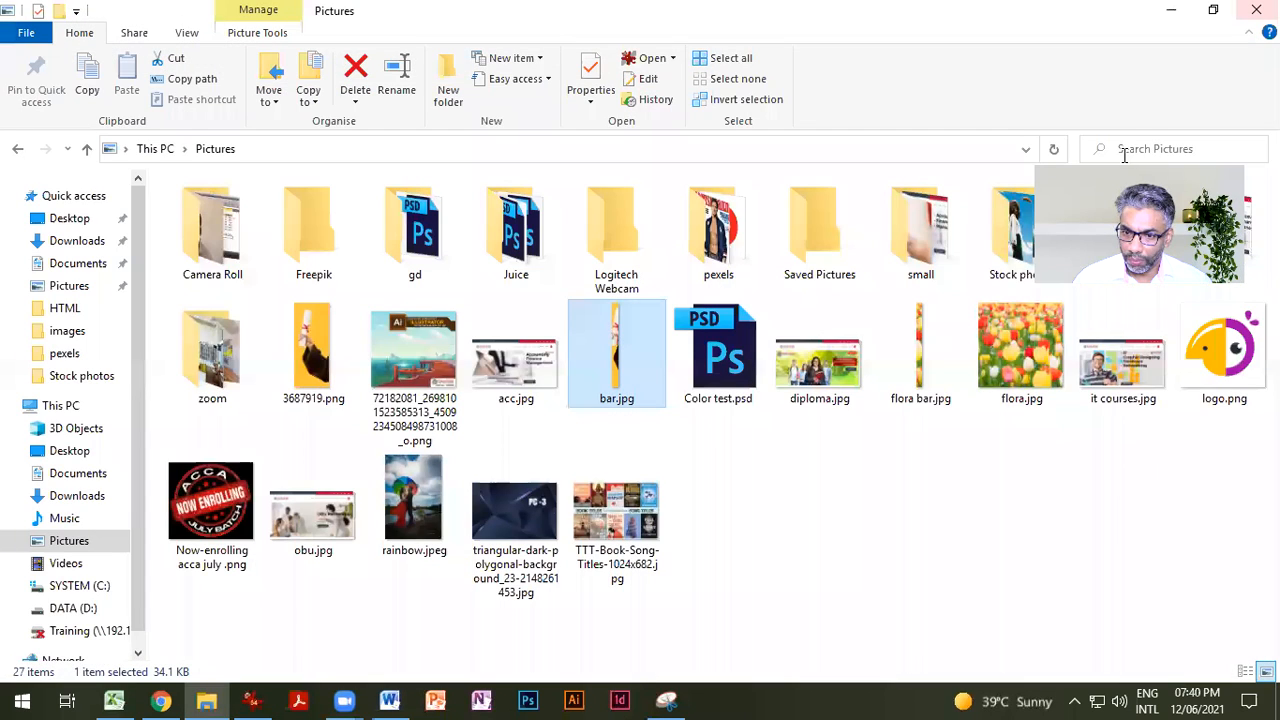
double_click(920, 352)
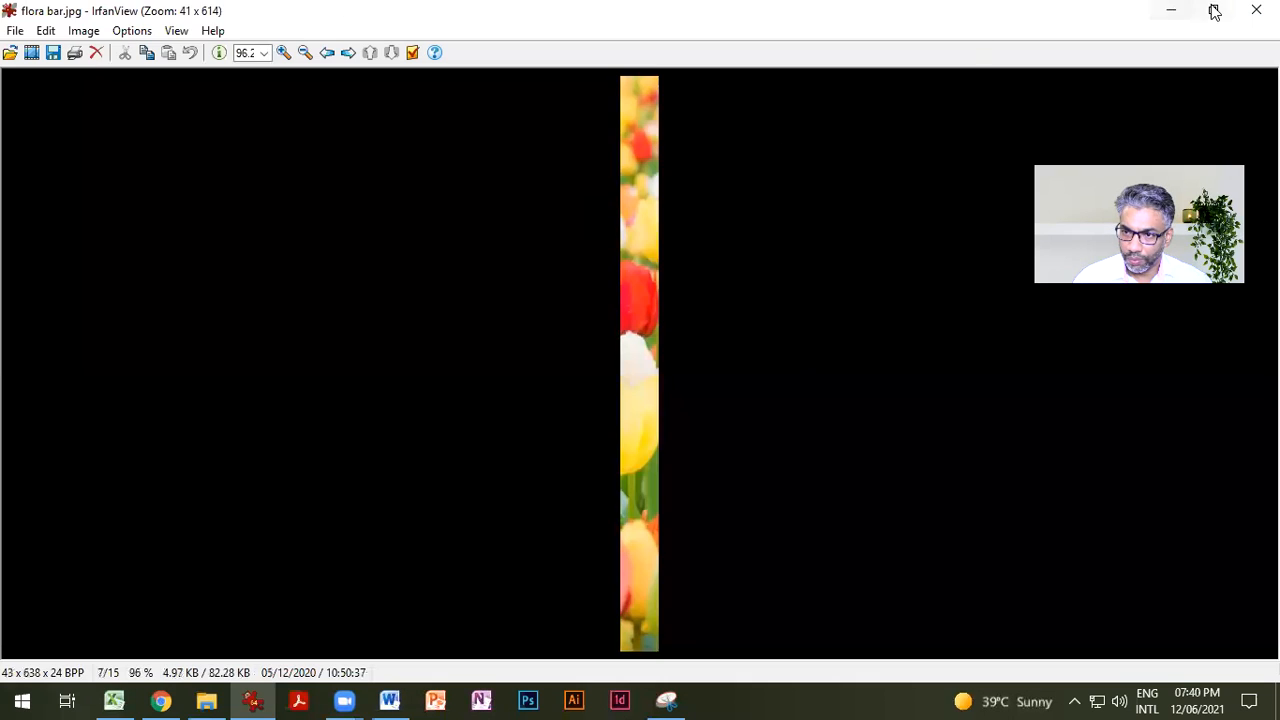
left_click(1256, 10)
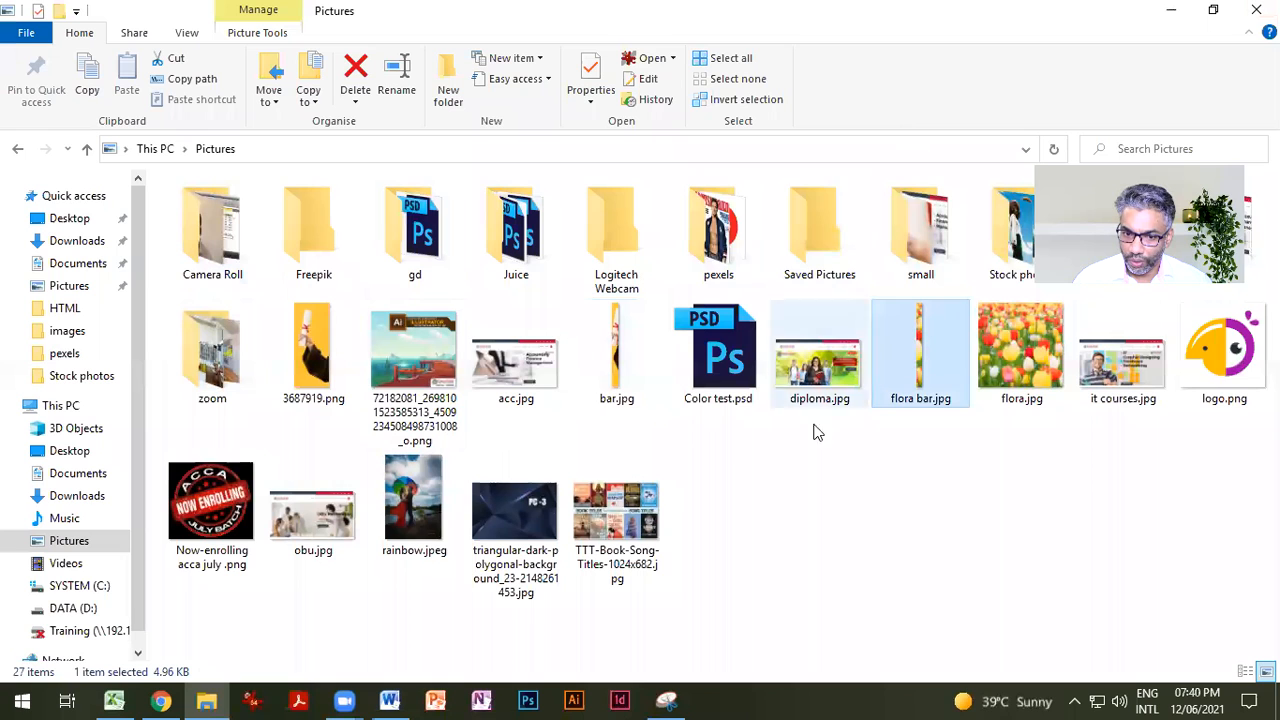
double_click(943, 379)
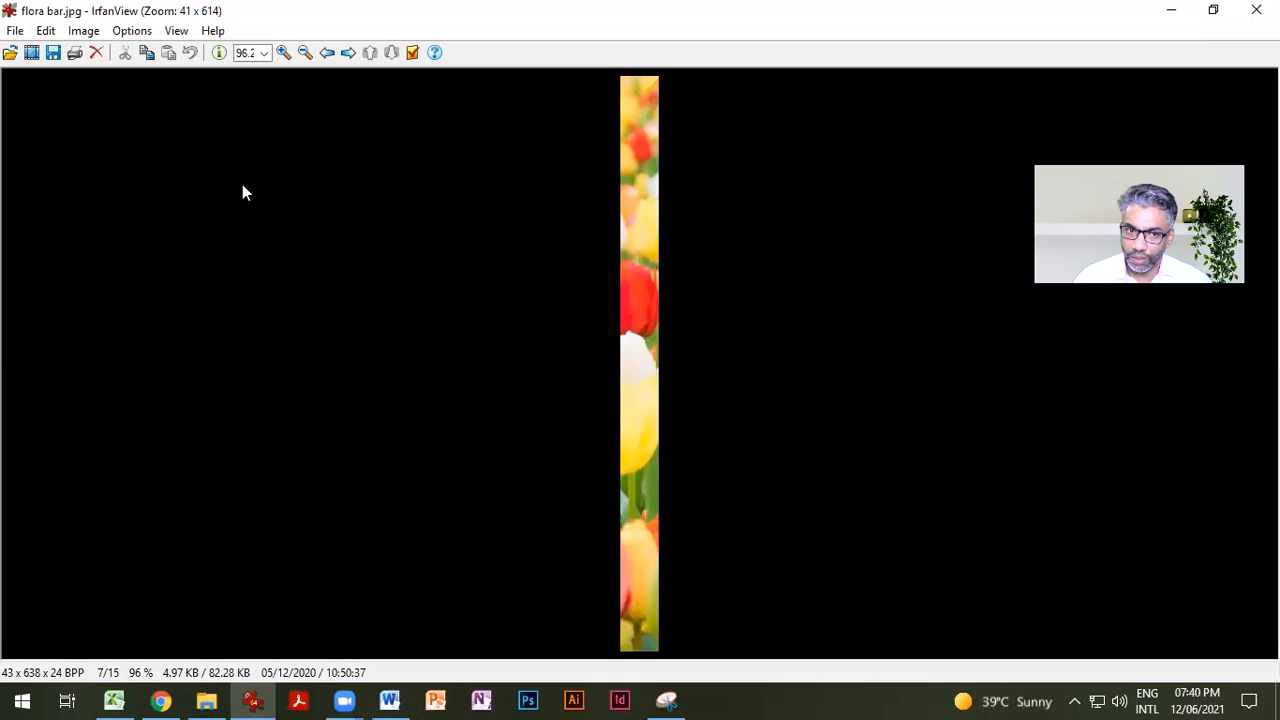
left_click(1240, 14)
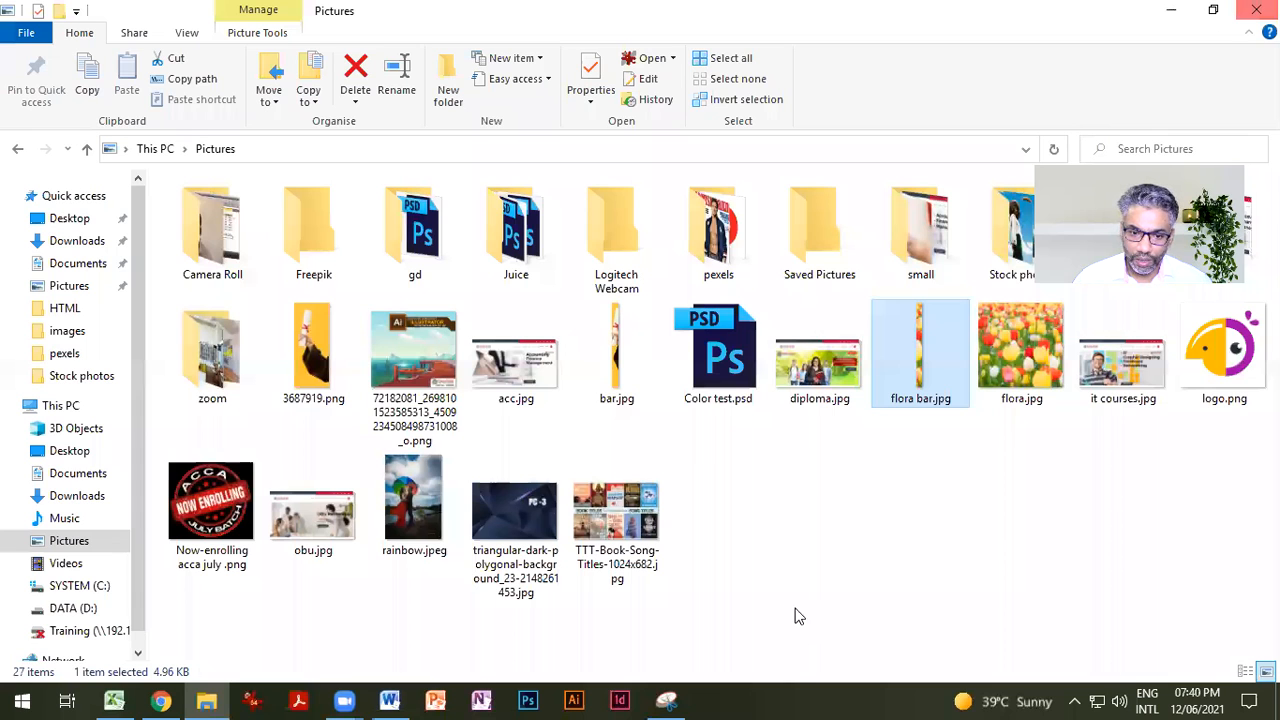
Step: Open triangular-dark-polygonal-background_23-2148261453.jpg in IrfanView and crop it to a narrow vertical strip about 33 x 397 pixels
double_click(514, 512)
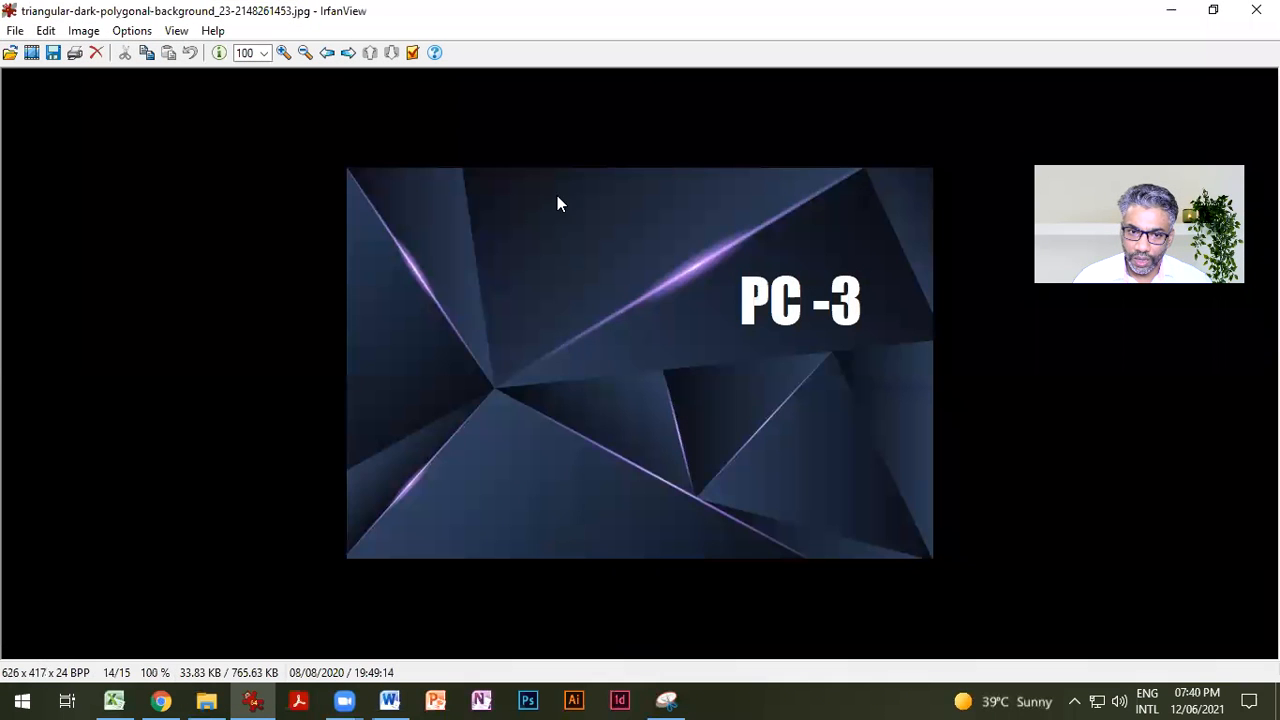
left_click_drag(482, 172, 524, 560)
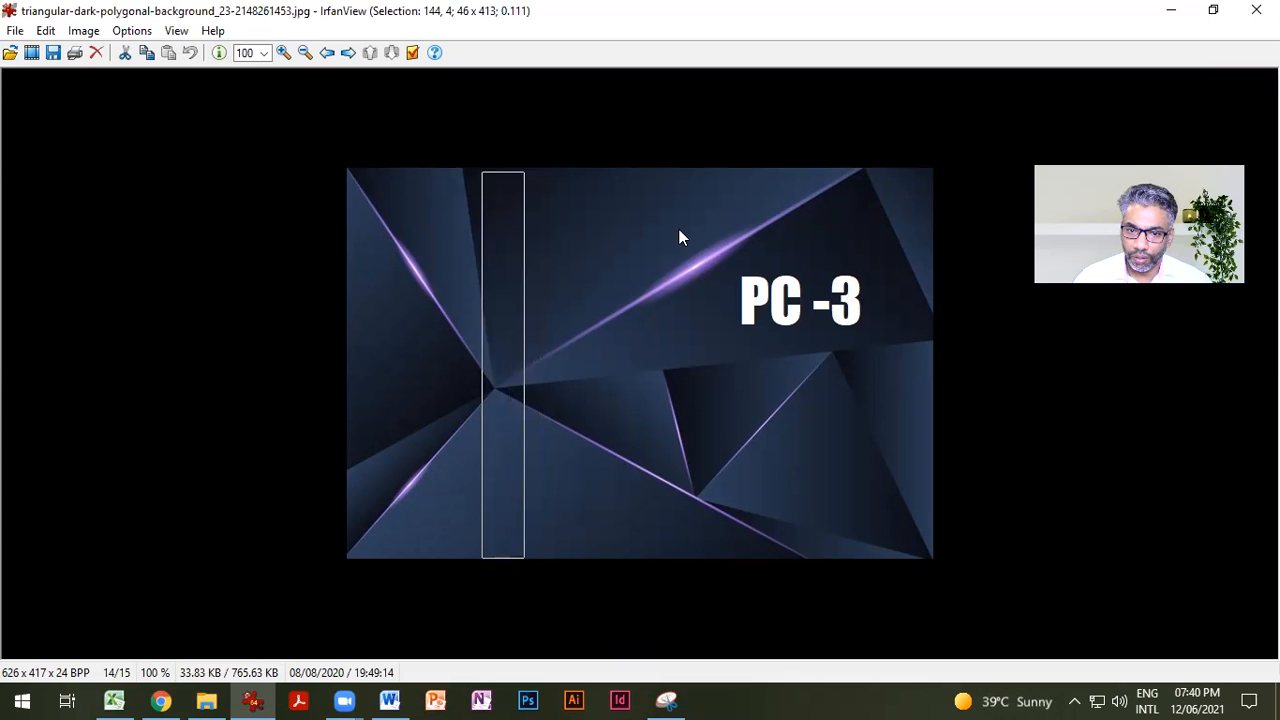
left_click_drag(641, 186, 673, 580)
left_click(46, 30)
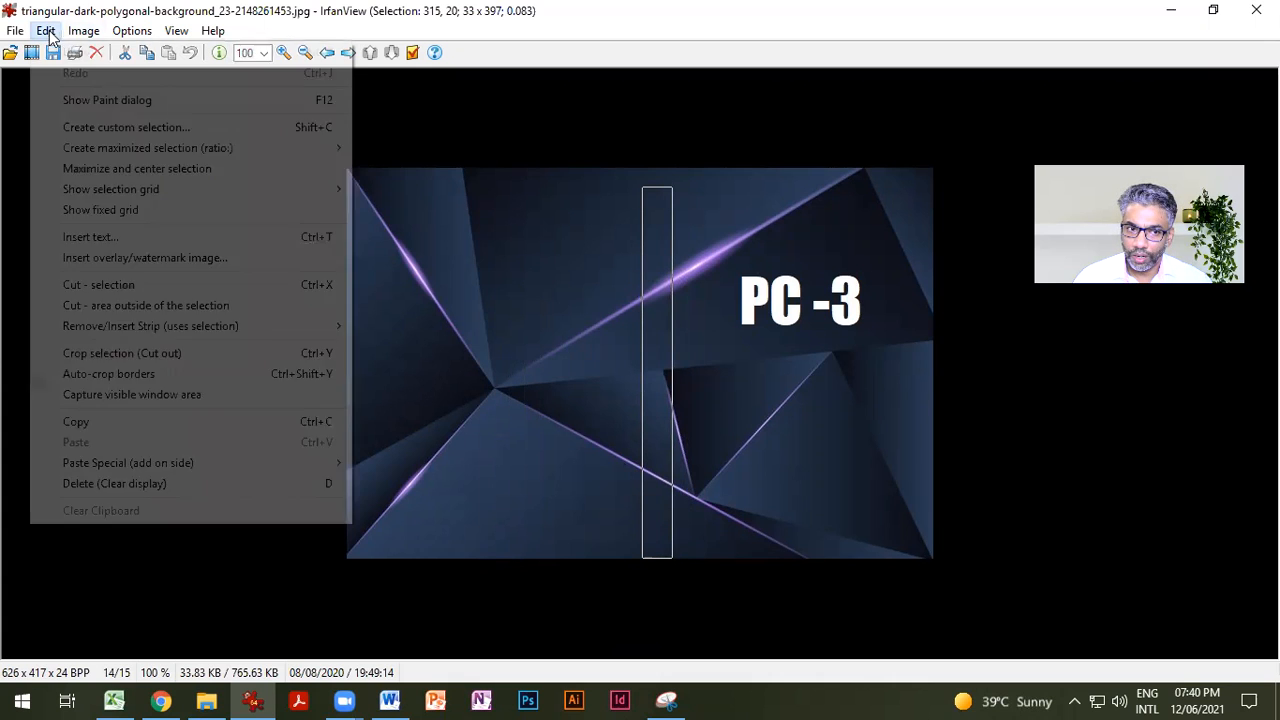
left_click(144, 355)
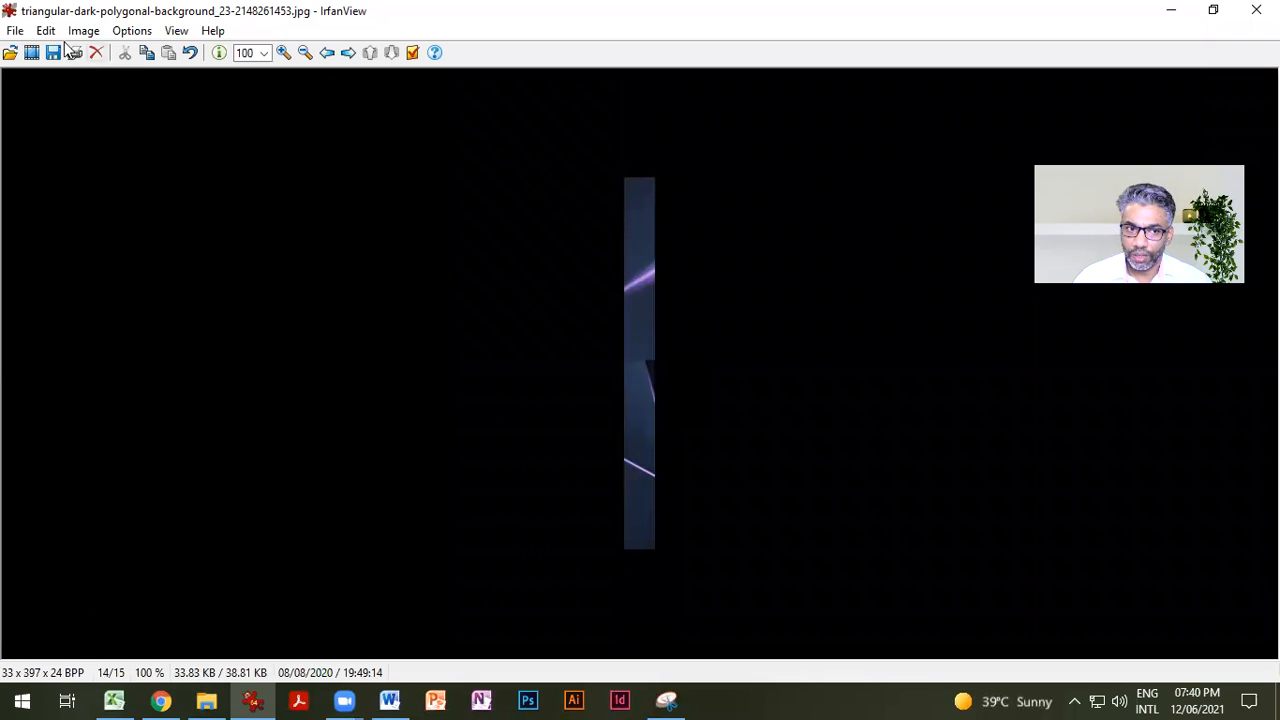
Step: Save the cropped strip as a JPG named blue bar in the Pictures library folder, and close the image viewer
left_click(15, 30)
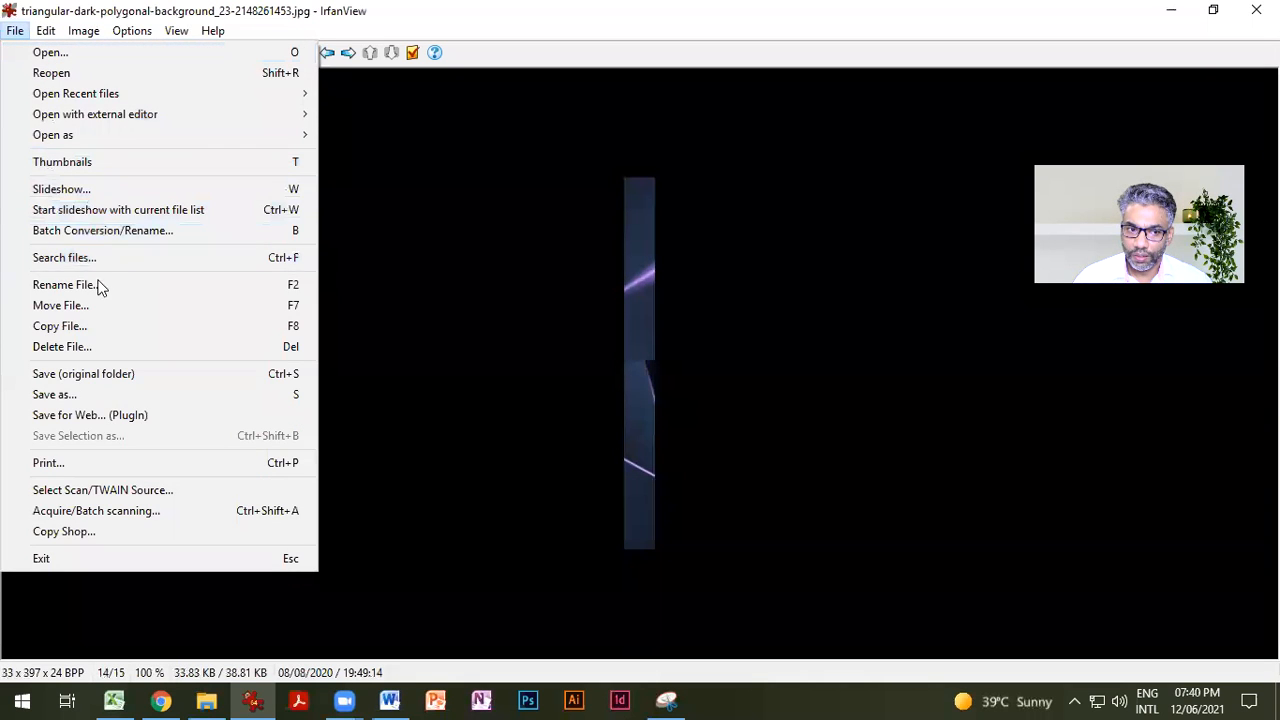
left_click(110, 400)
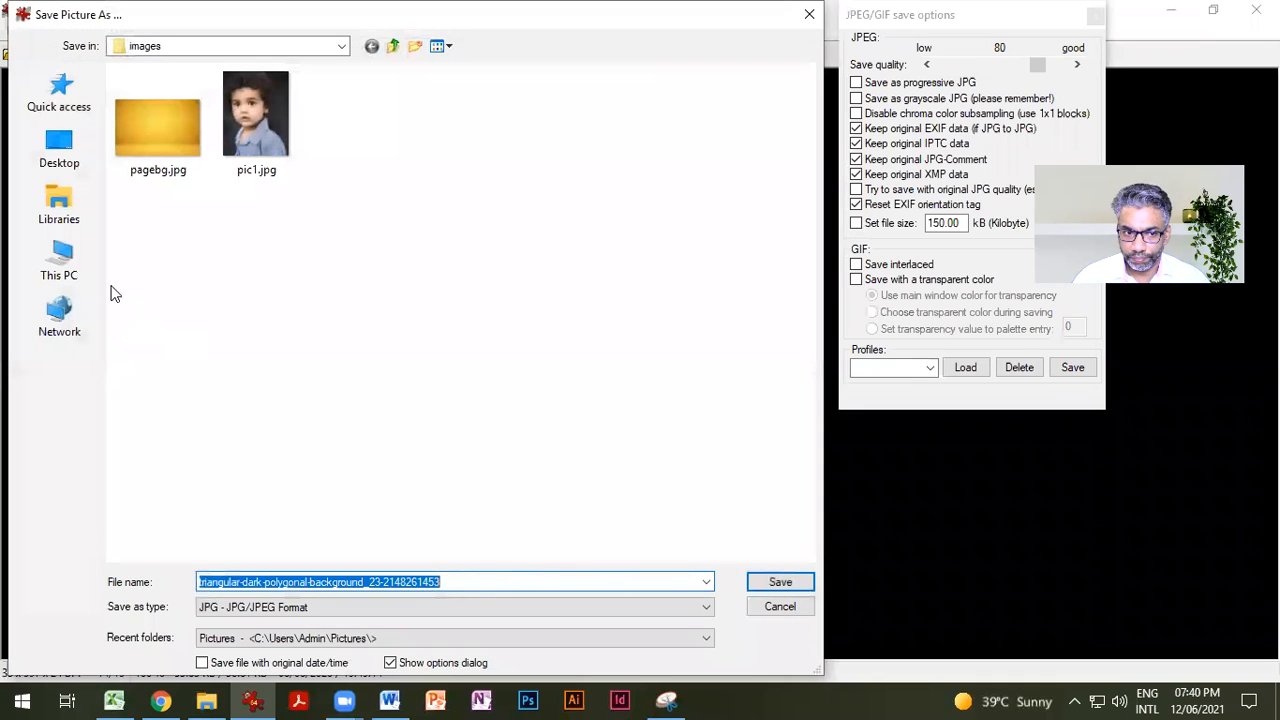
left_click(392, 46)
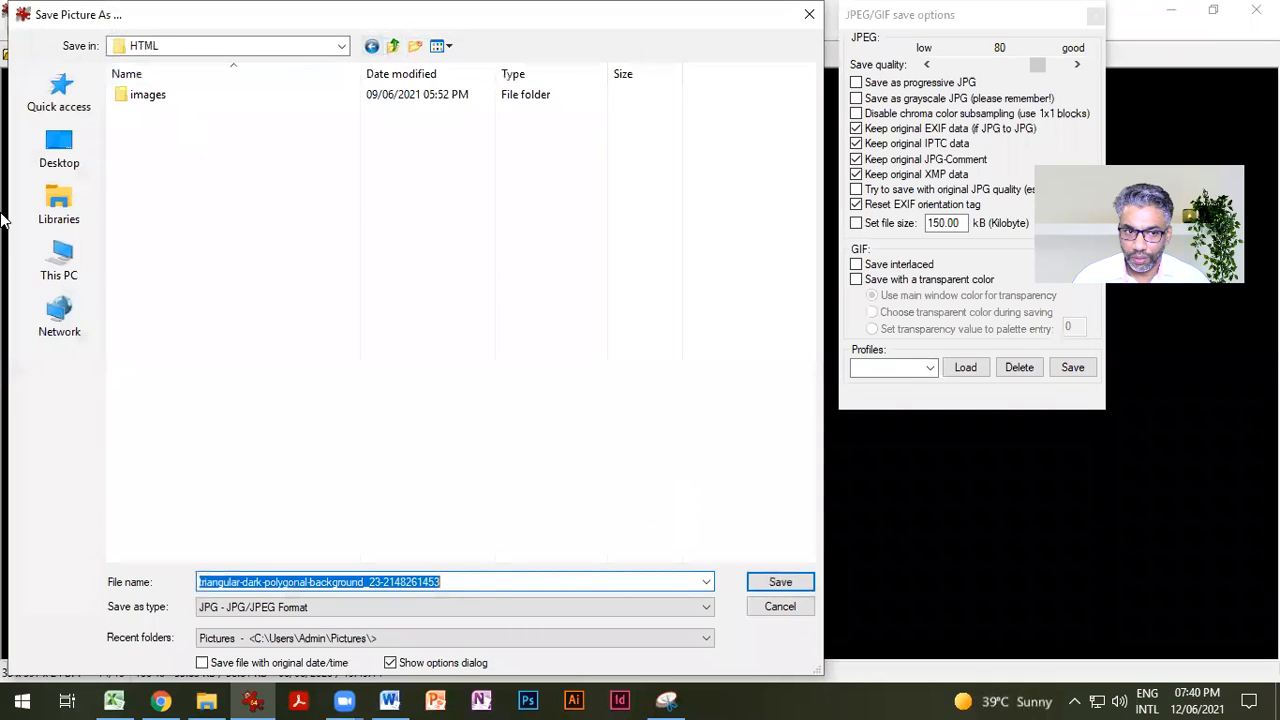
left_click(59, 205)
left_click(455, 150)
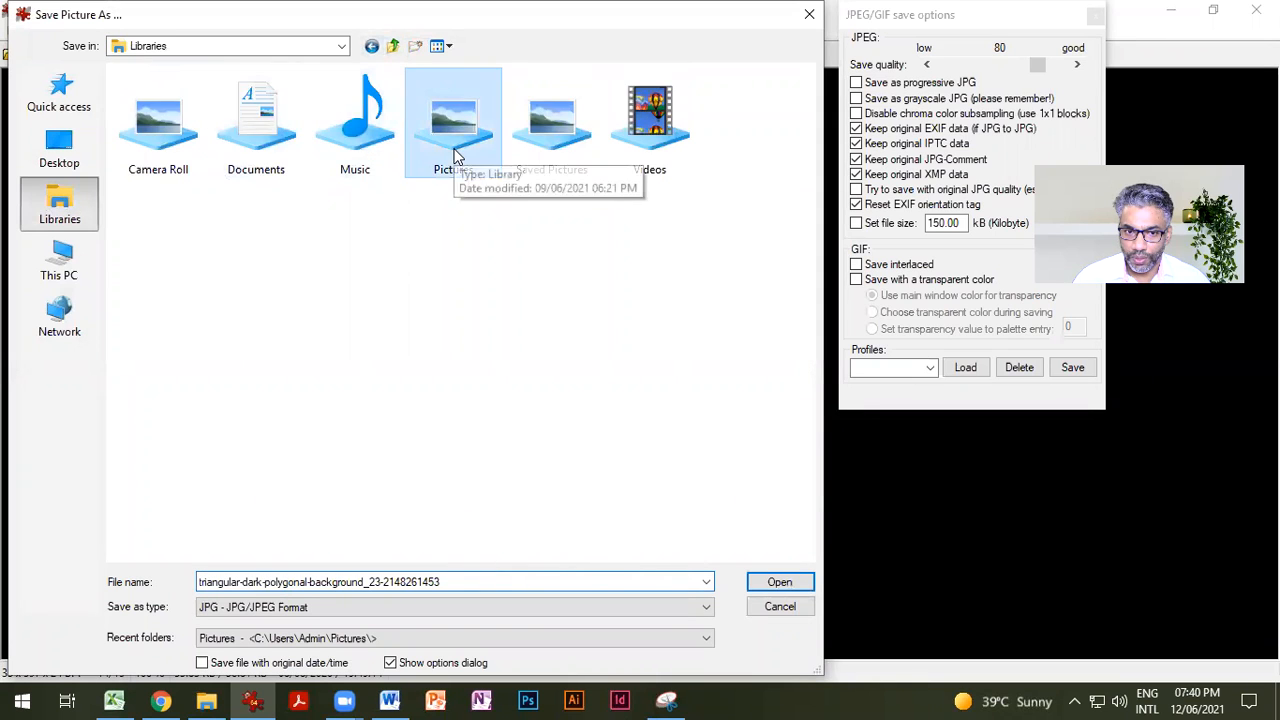
double_click(455, 150)
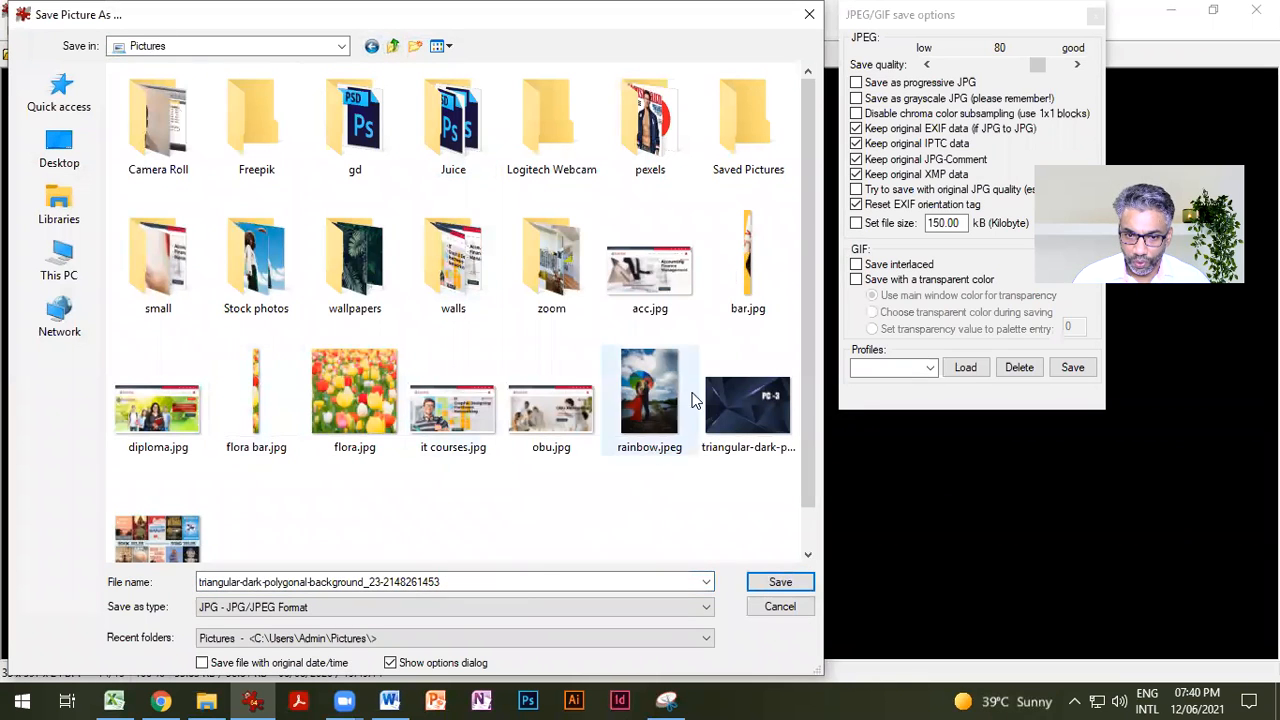
double_click(487, 581)
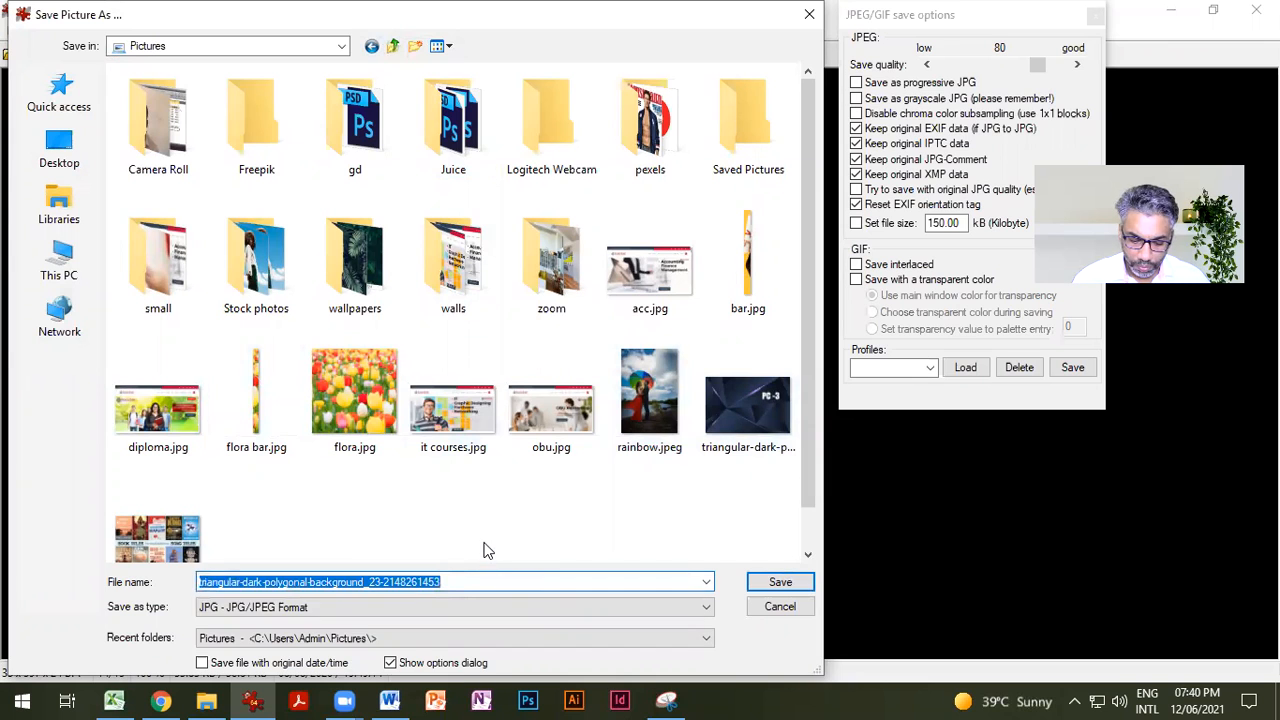
type("bl")
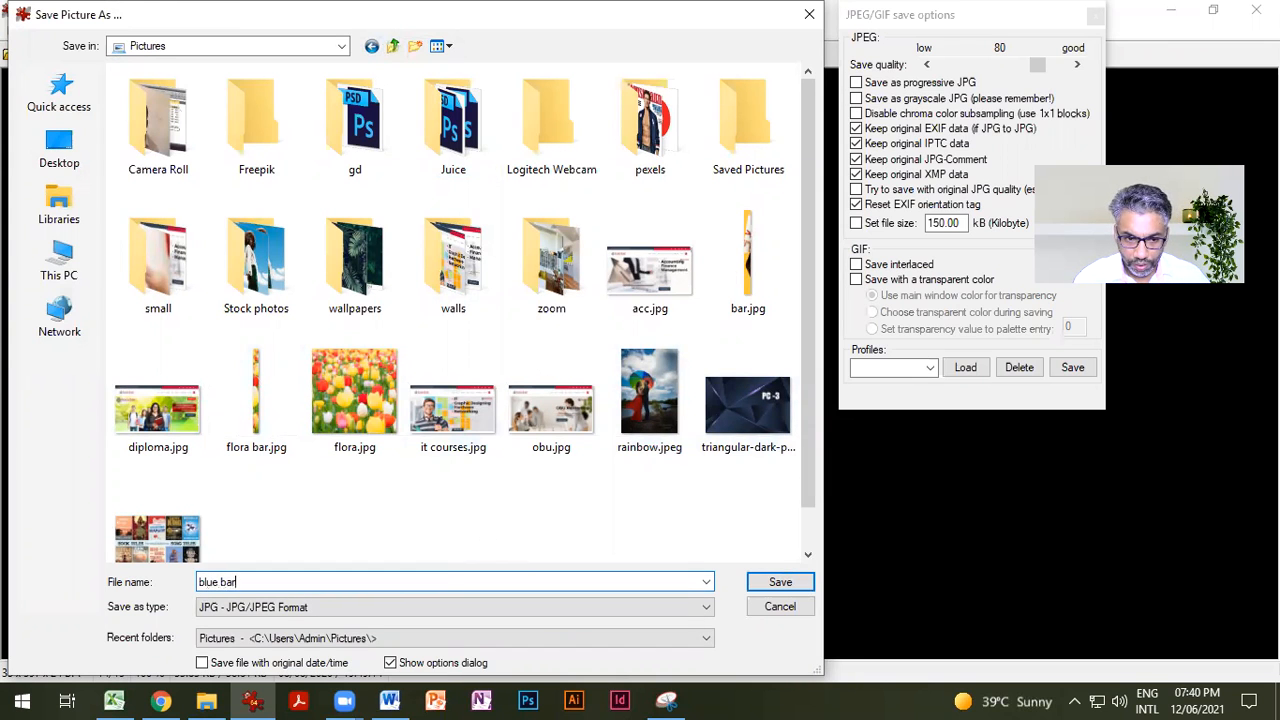
type("ue bar")
key("Return")
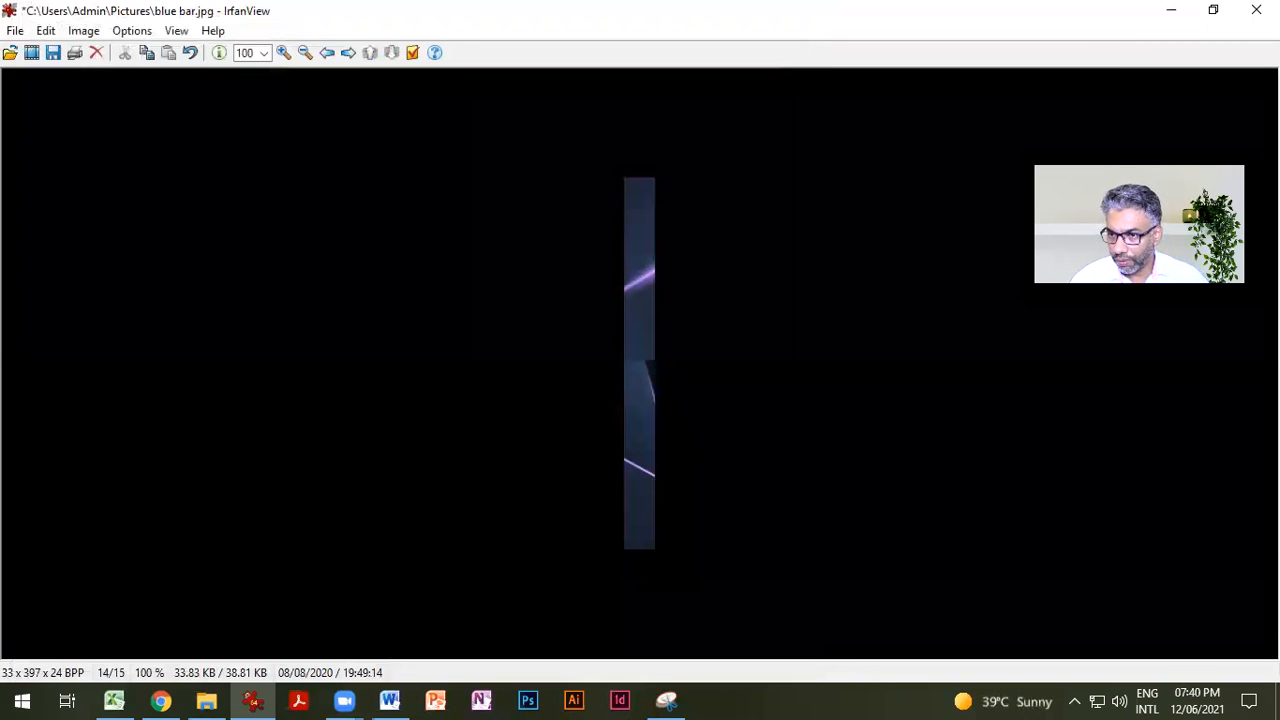
left_click(1256, 9)
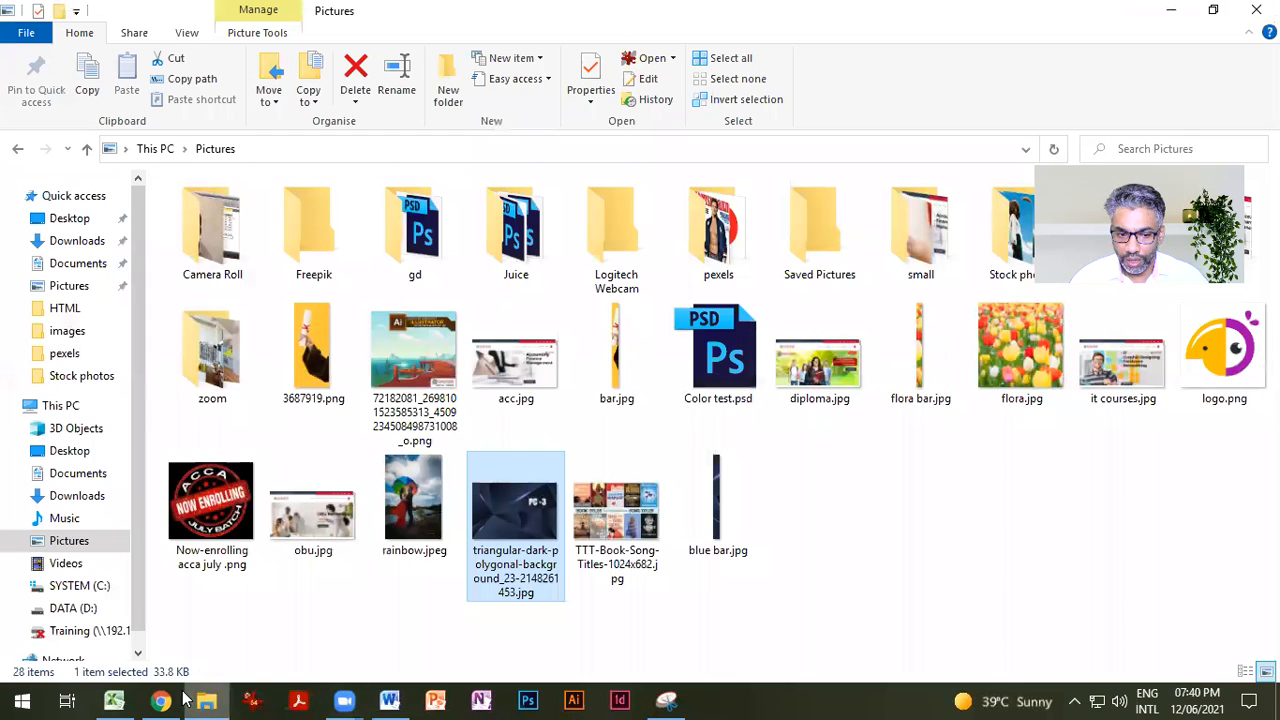
Step: Switch to Excel and fill the whole Apr column series with the picture blue bar.jpg from the Pictures folder
left_click(114, 700)
left_click(764, 442)
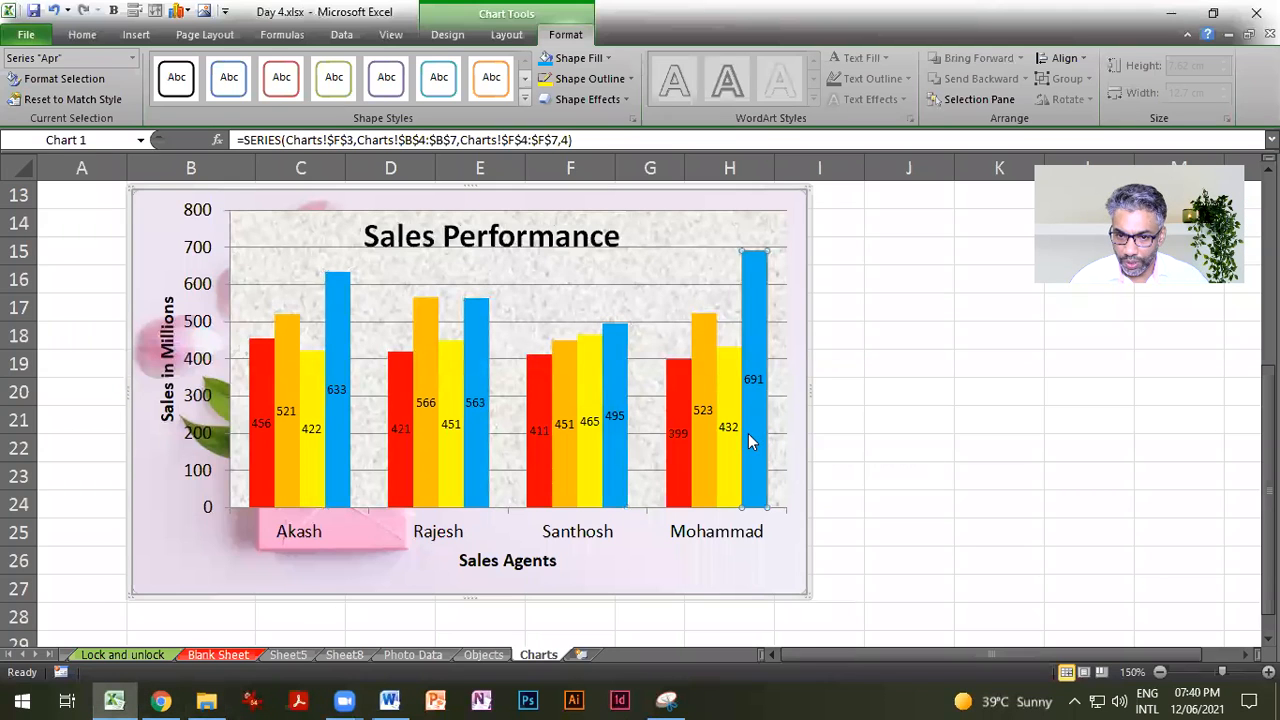
left_click(1007, 436)
left_click(758, 350)
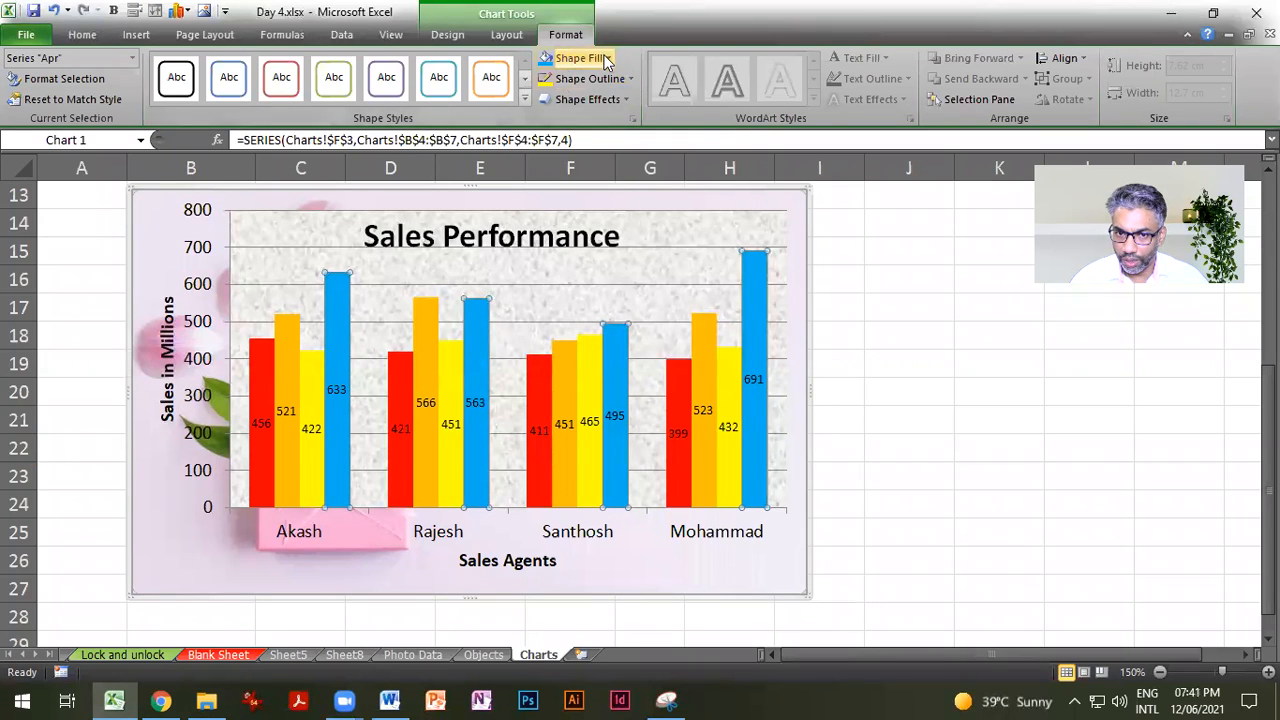
left_click(606, 58)
left_click(587, 313)
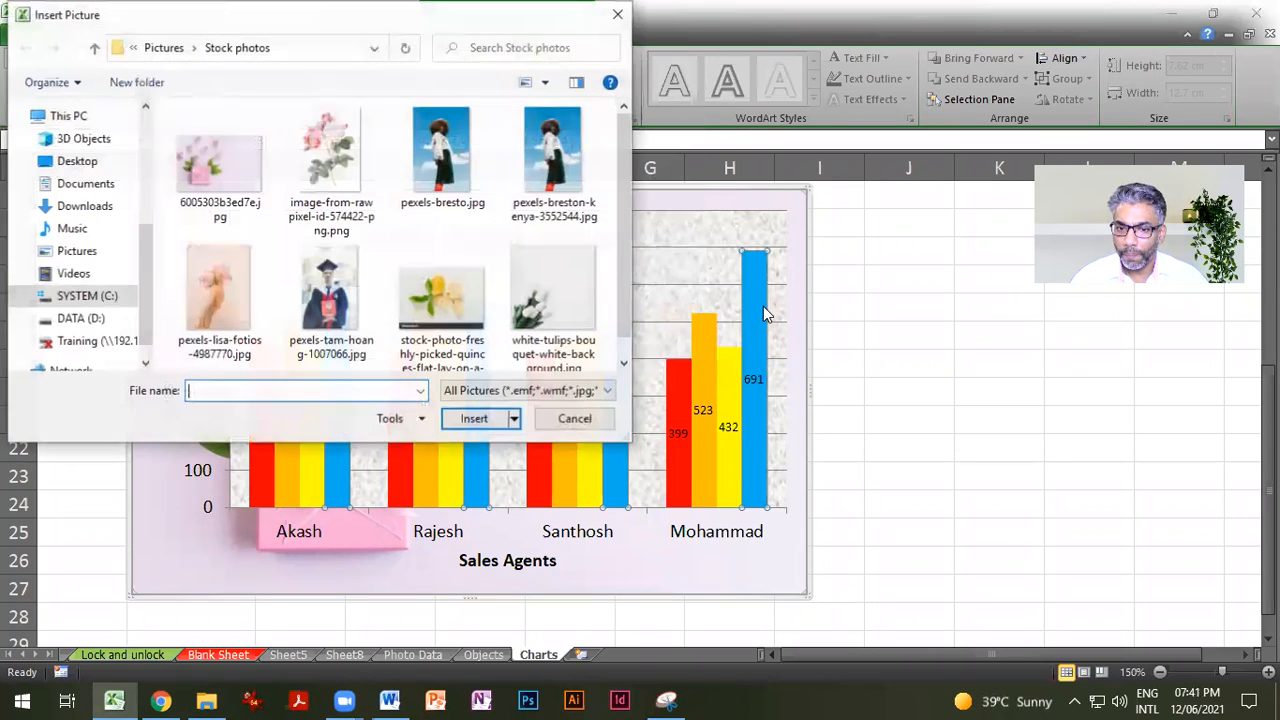
left_click(160, 48)
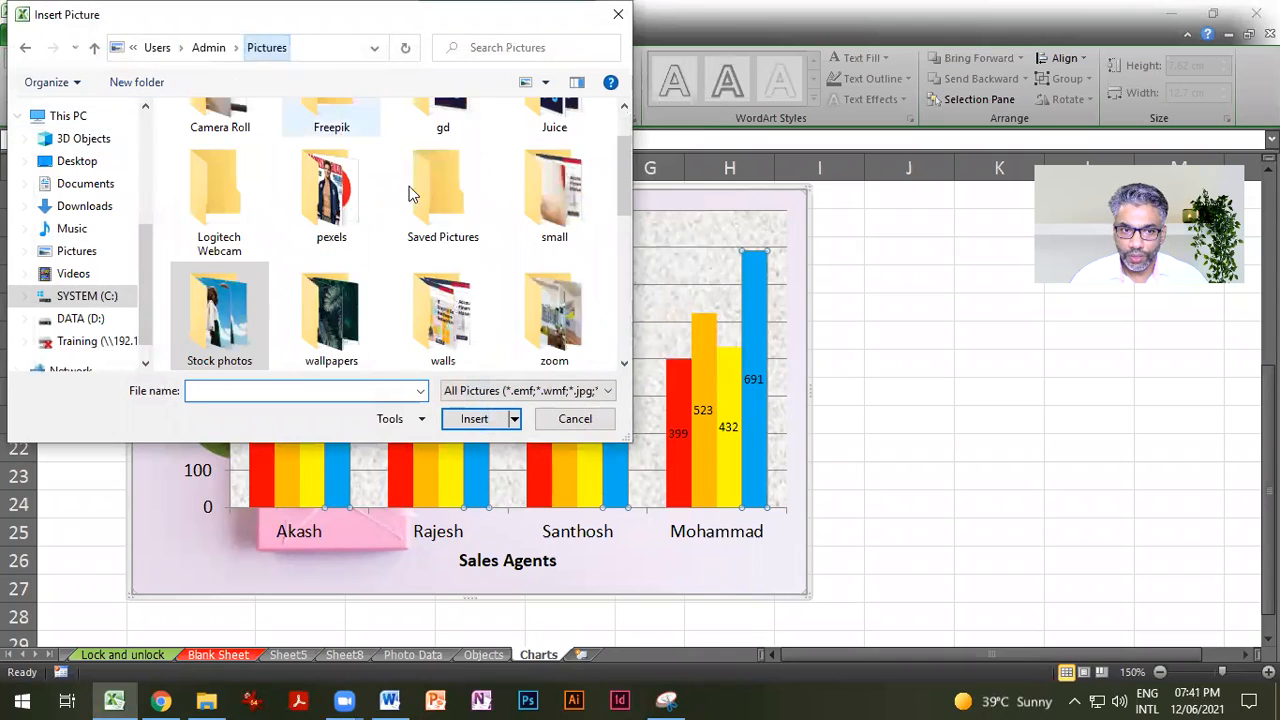
left_click_drag(617, 190, 622, 310)
left_click(210, 182)
left_click(498, 419)
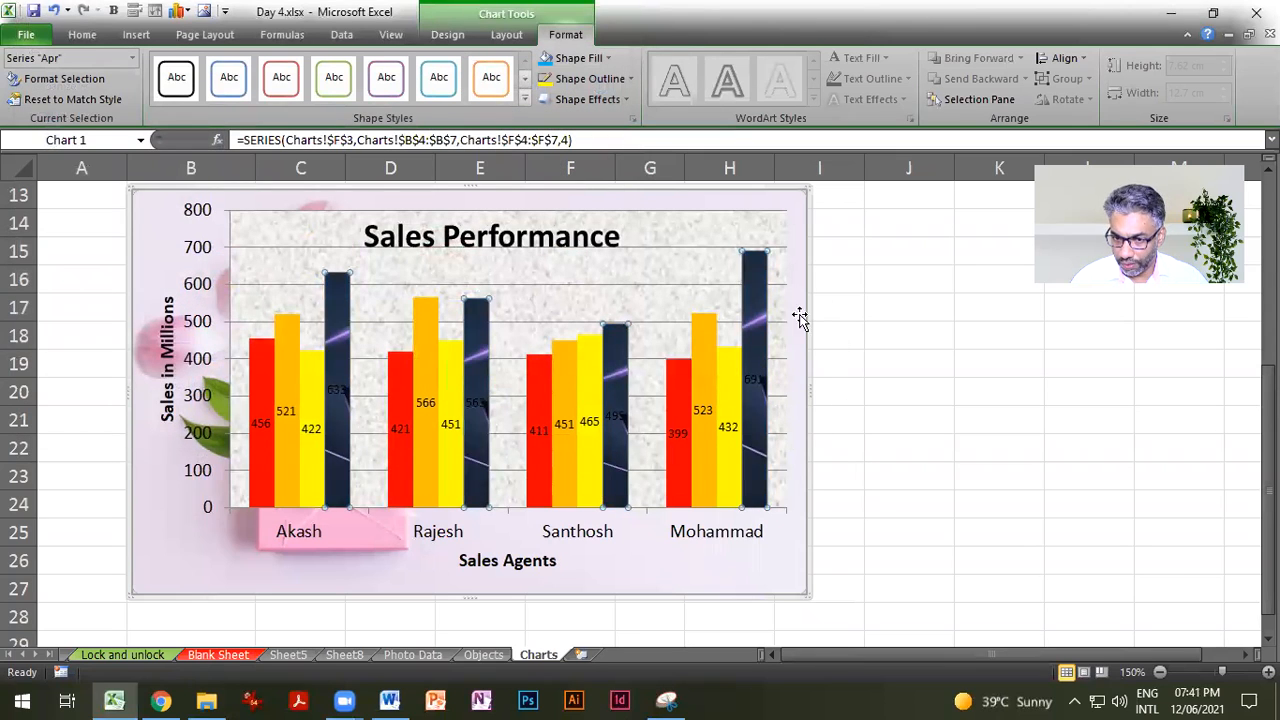
Step: Make the Apr series data labels bold and white, and deselect the chart
left_click(756, 381)
left_click(82, 34)
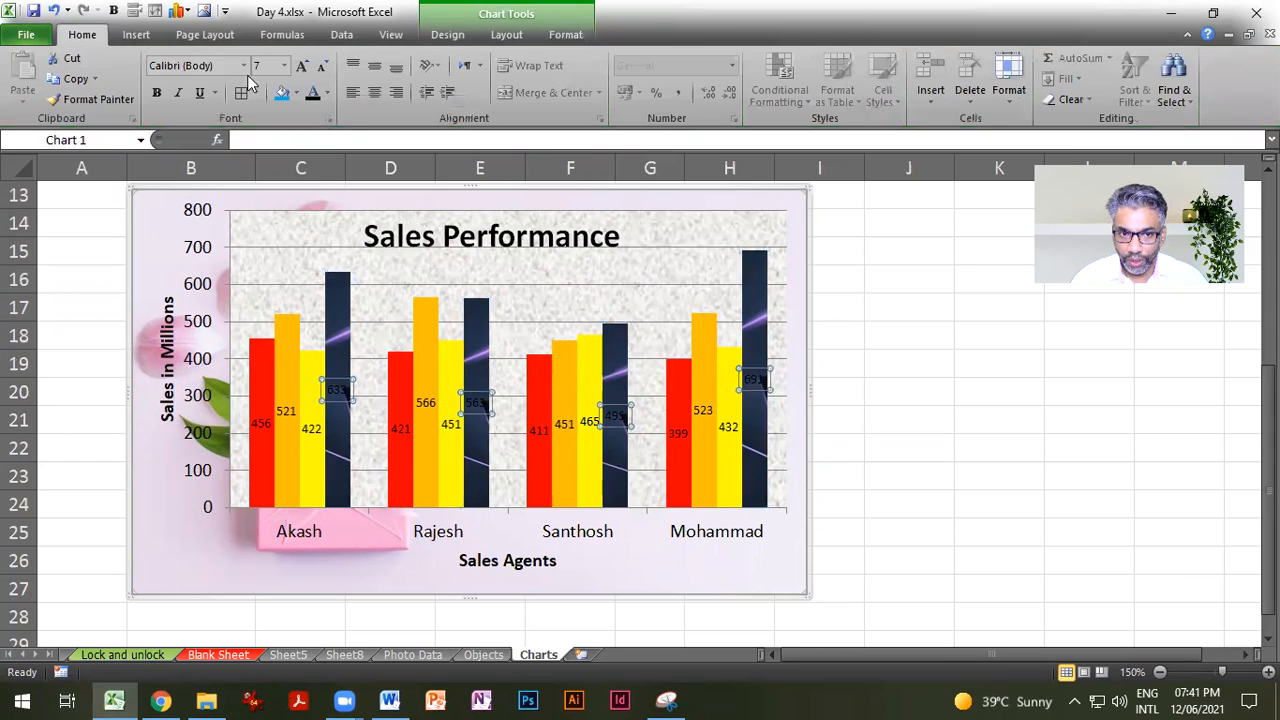
left_click(327, 93)
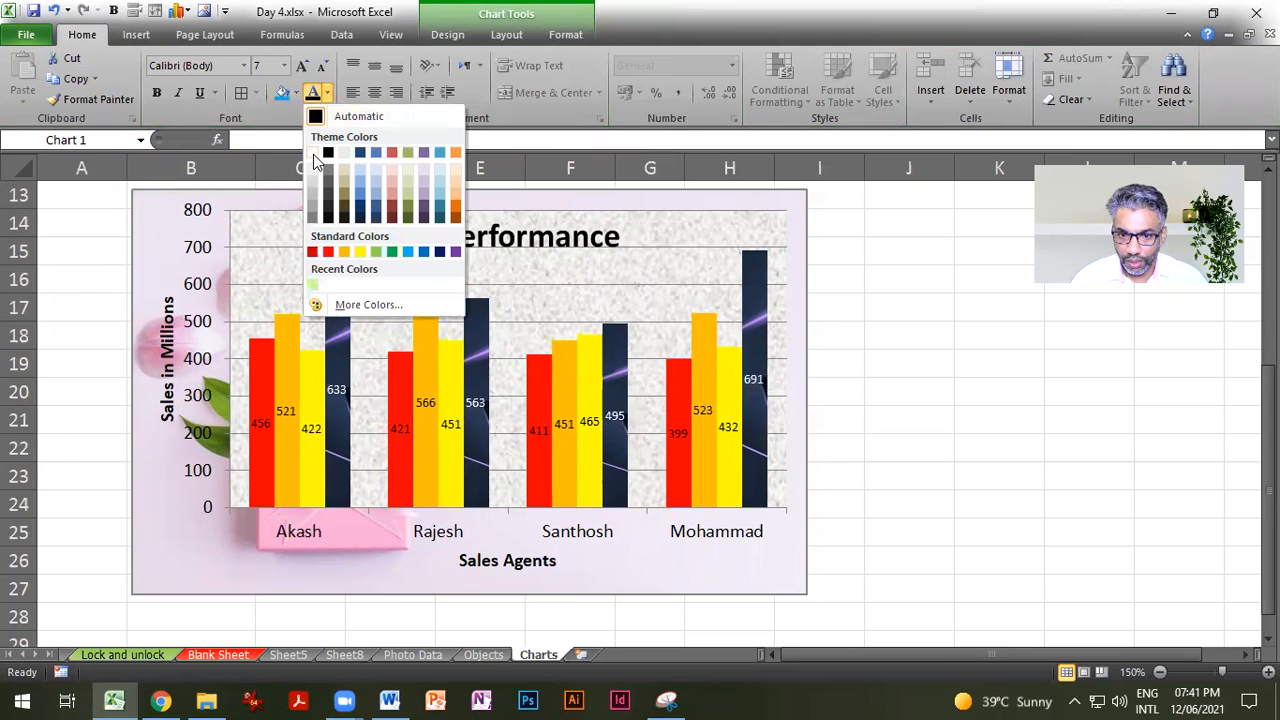
left_click(156, 92)
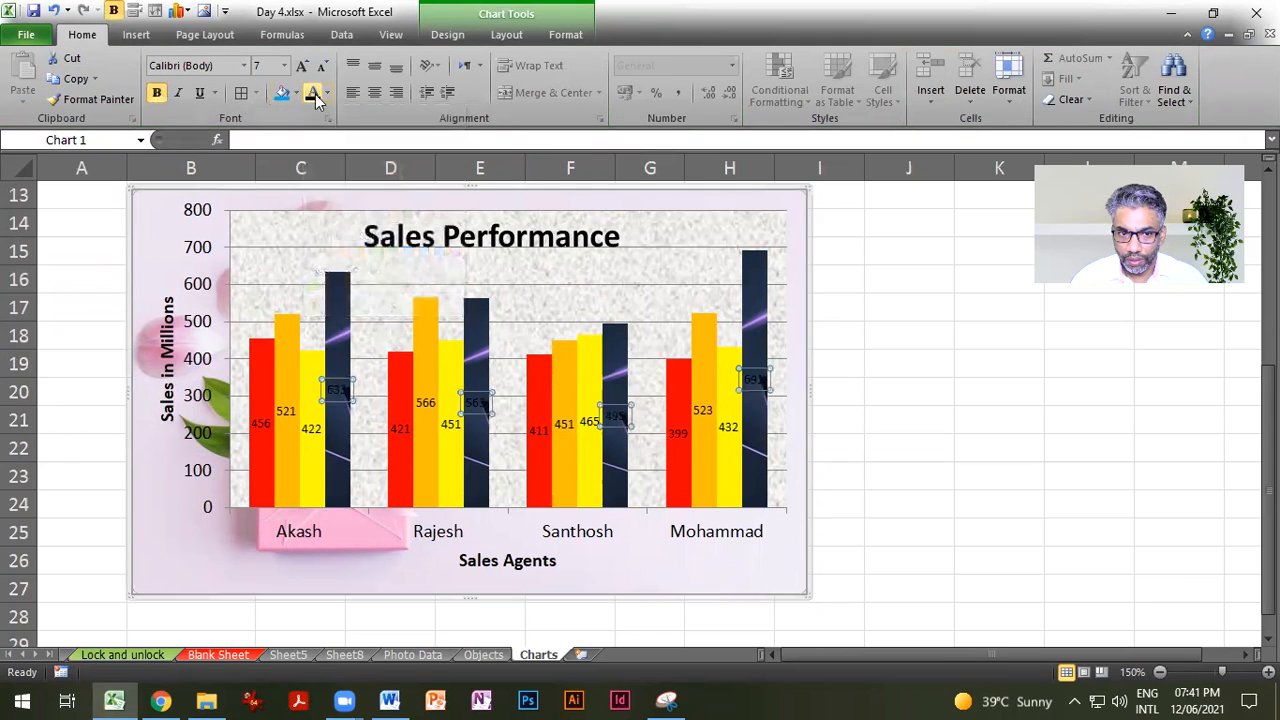
left_click(329, 93)
left_click(313, 152)
left_click(905, 392)
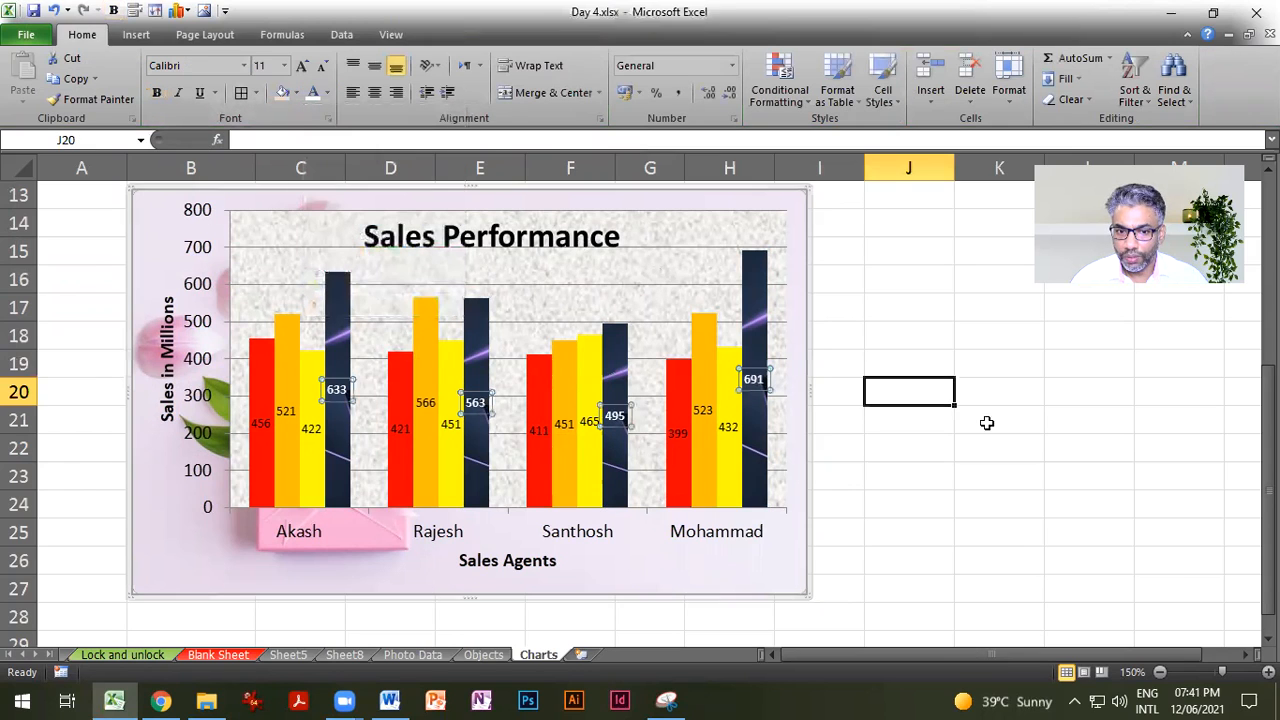
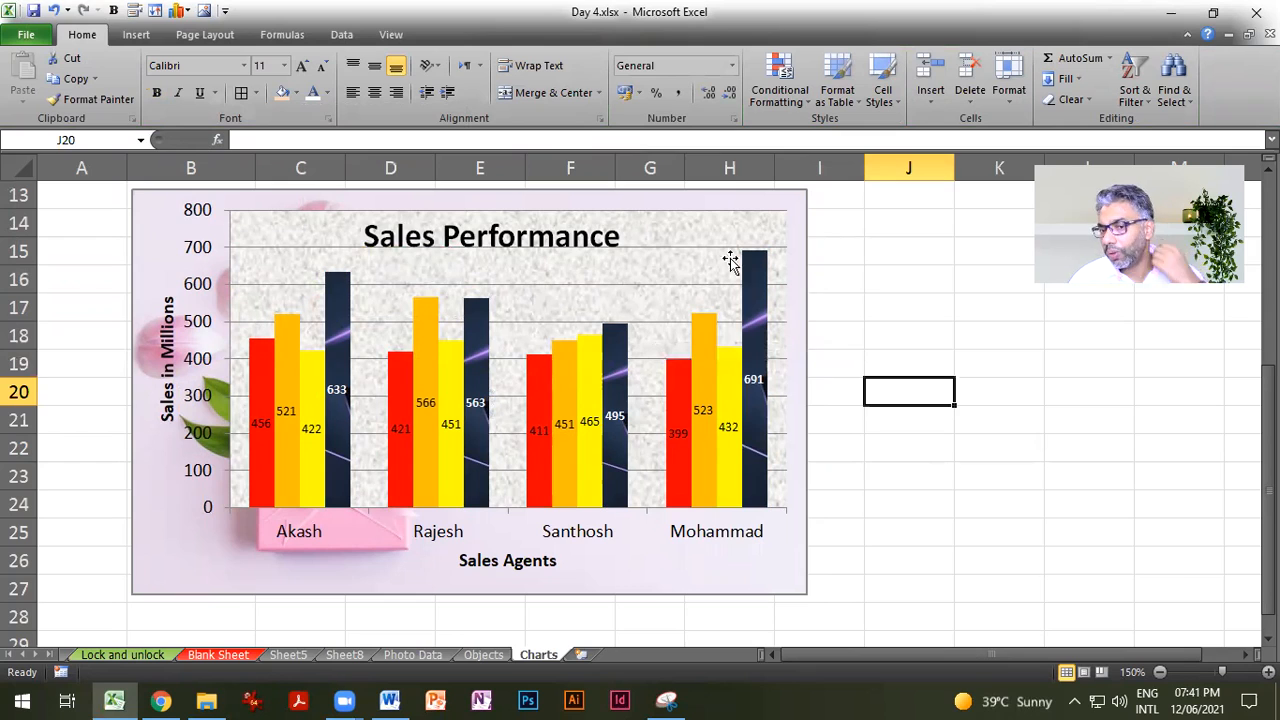
Step: Try filling the Mar column series with the picture flora.jpg, and undo that fill
left_click(591, 381)
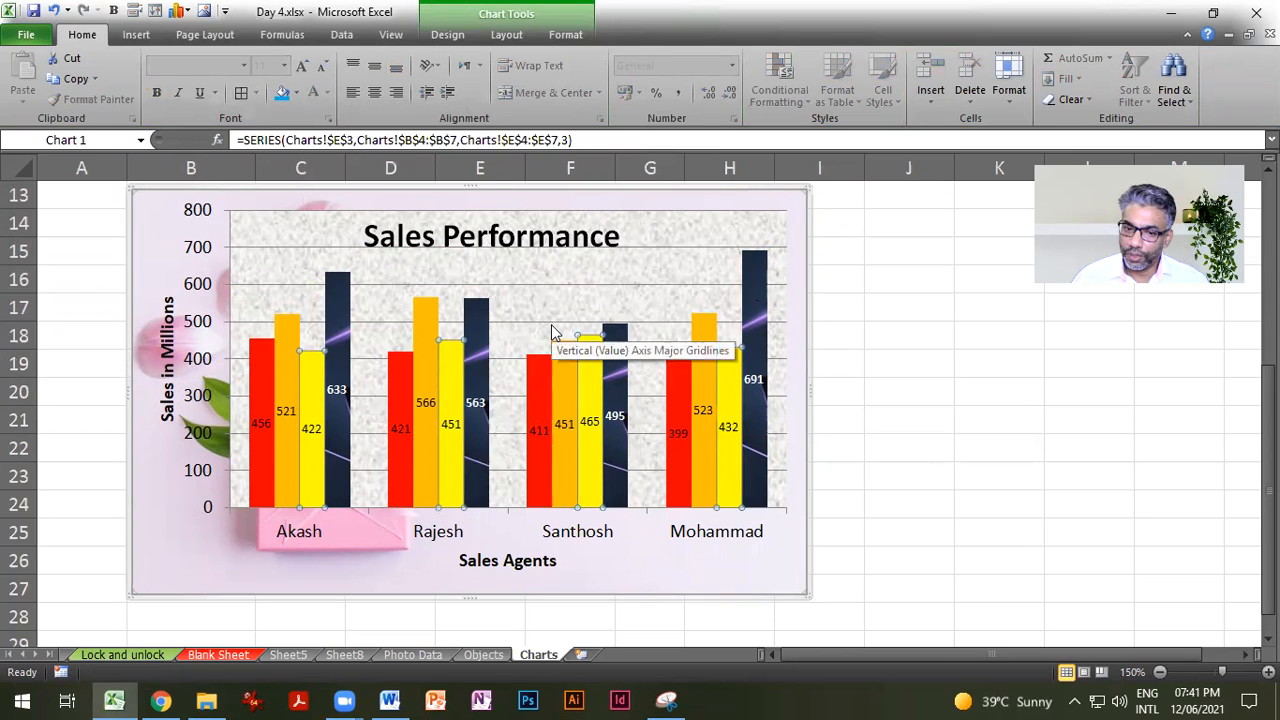
left_click(565, 35)
left_click(609, 58)
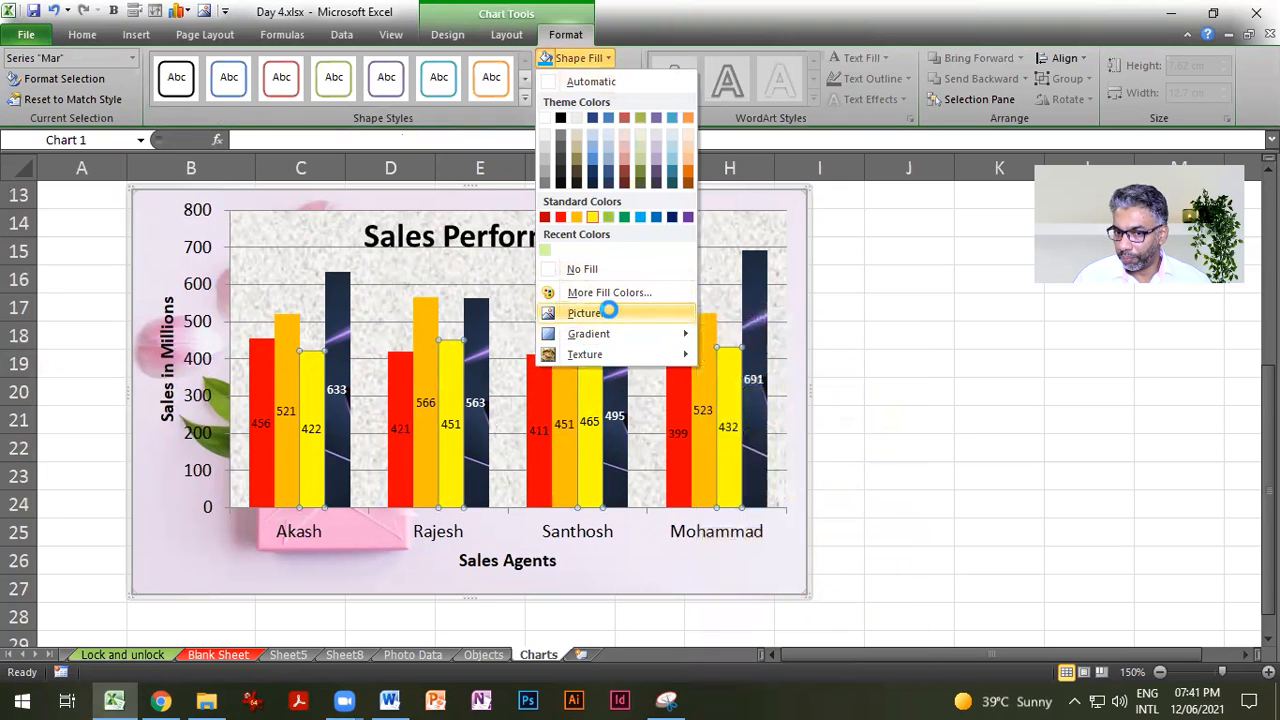
left_click(607, 311)
left_click_drag(617, 177, 617, 303)
left_click(580, 200)
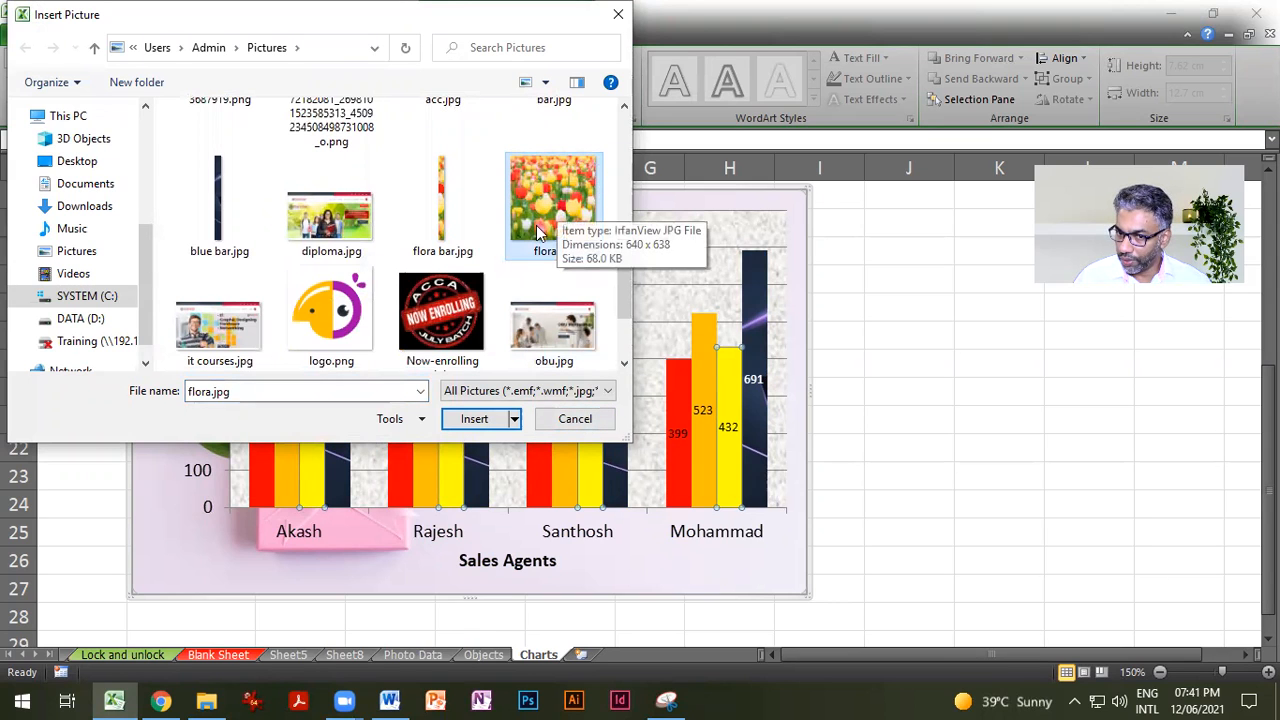
left_click(502, 418)
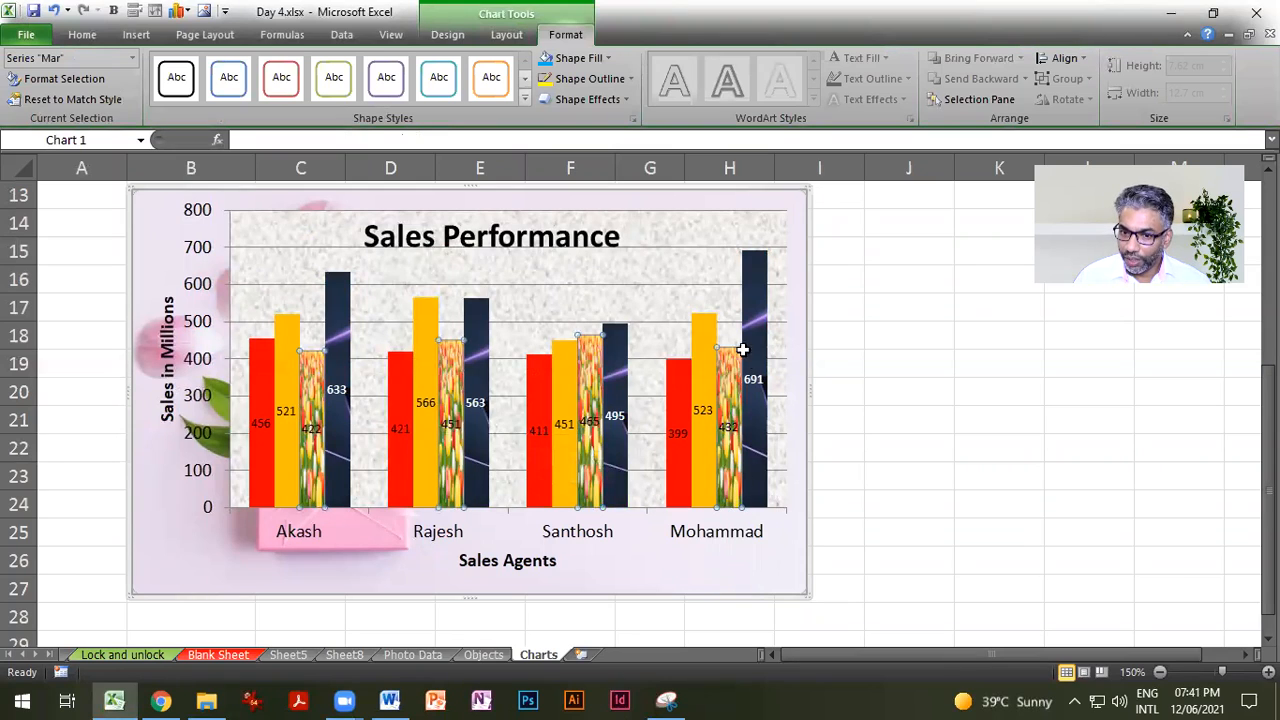
mouse_move(734, 493)
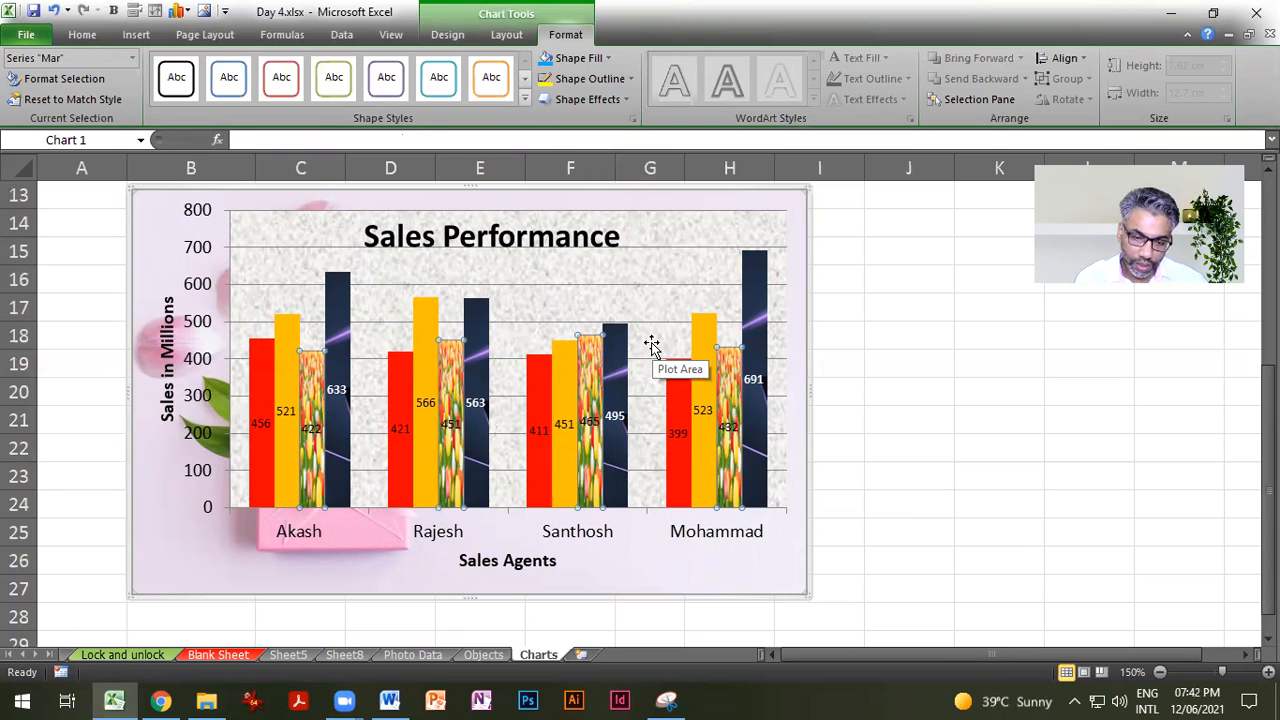
key("ctrl+z")
left_click(900, 334)
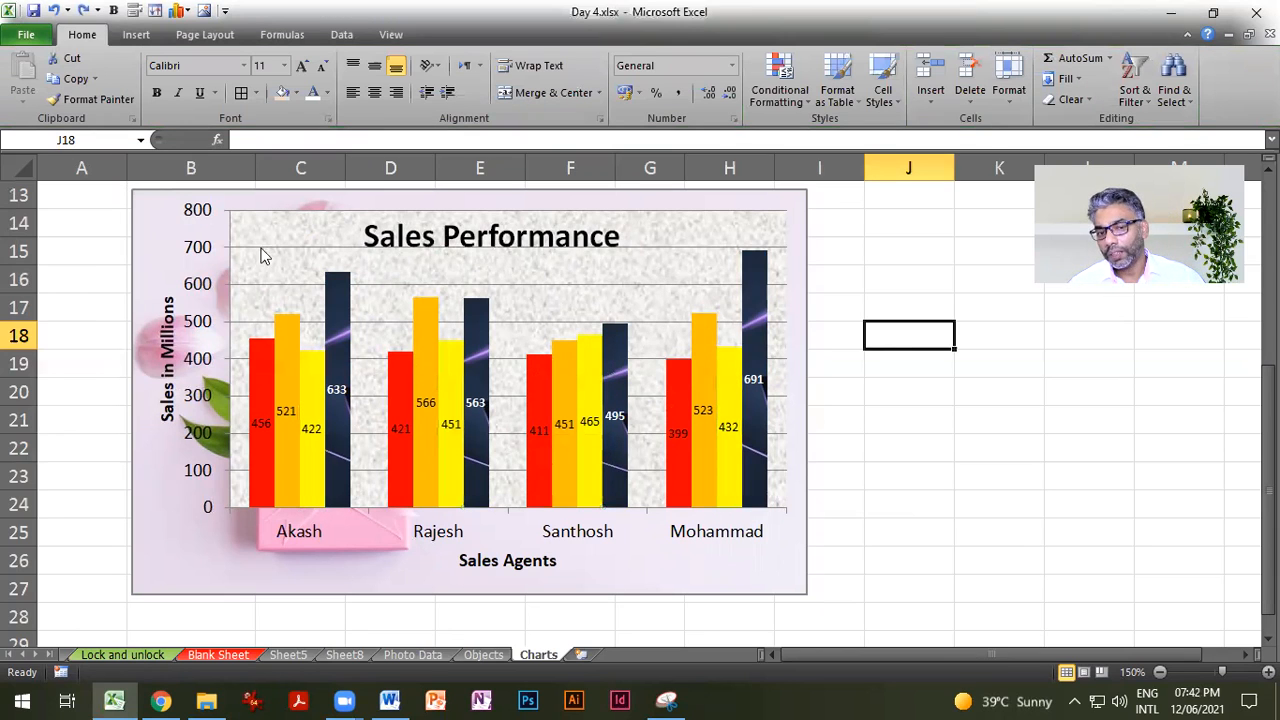
Step: Copy the whole Sales Performance chart and paste a duplicate at cell K24 of the Charts sheet
left_click(766, 221)
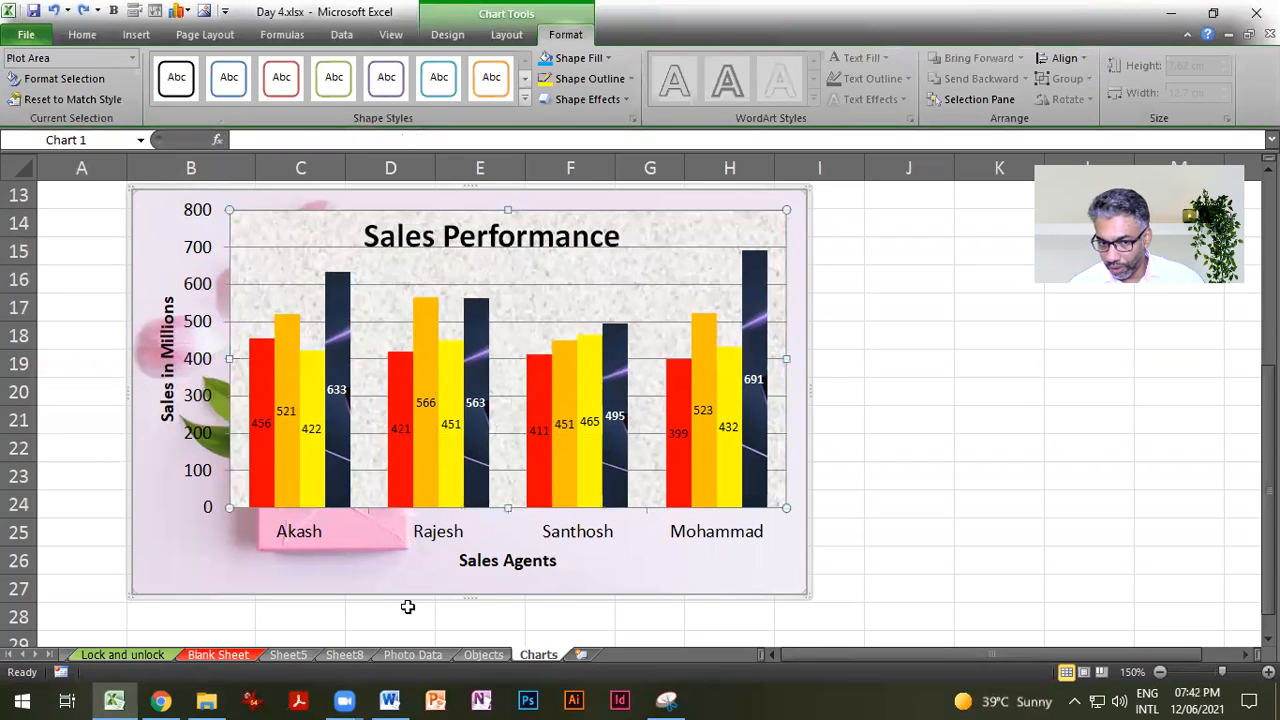
left_click(163, 551)
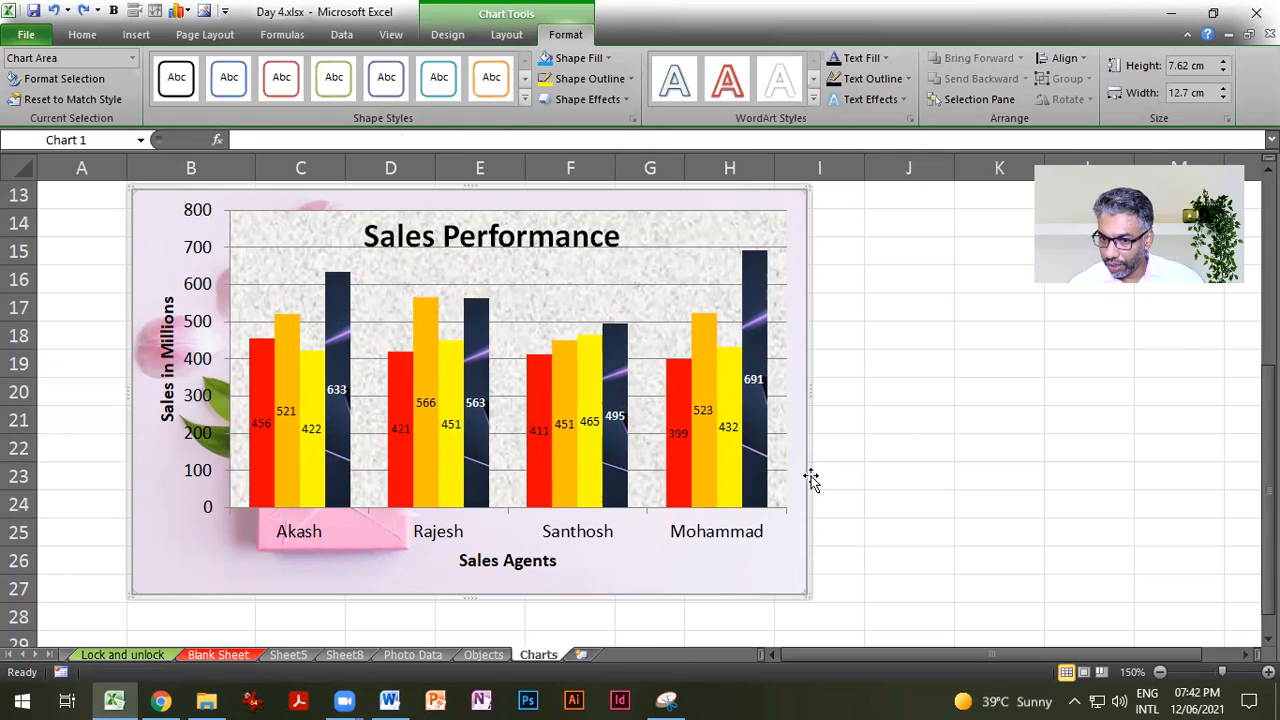
key("ctrl+v")
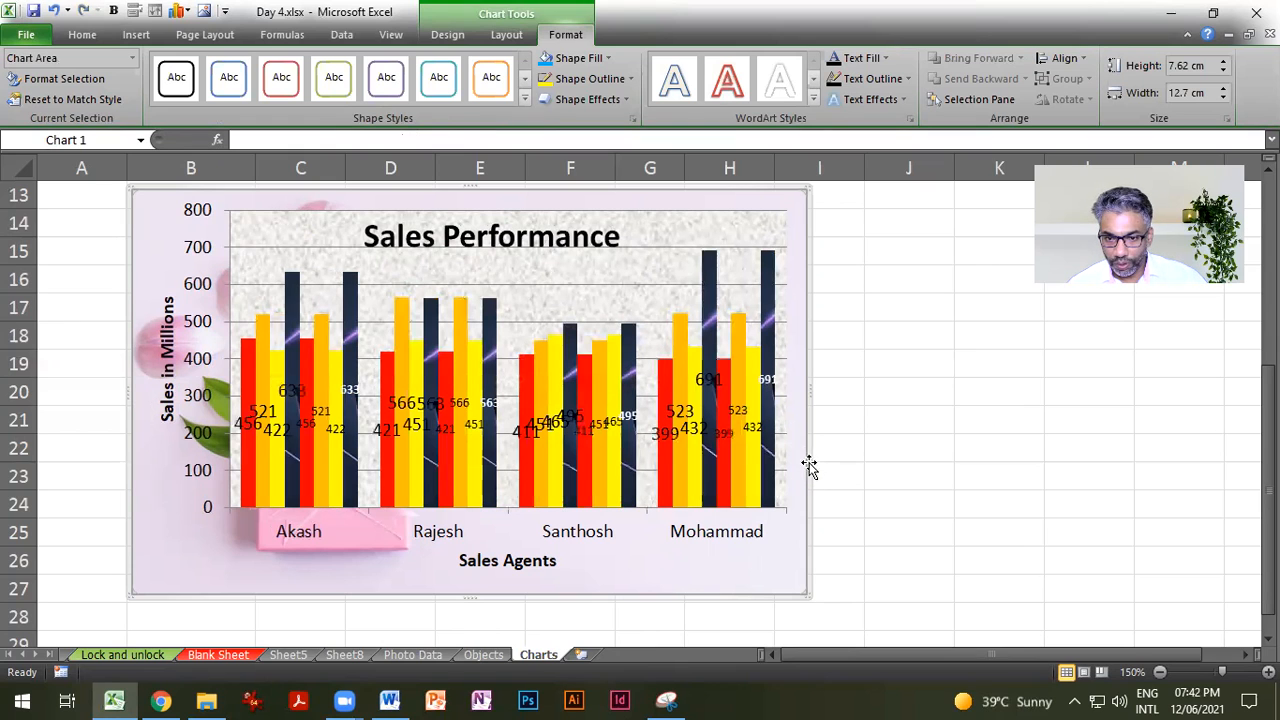
left_click(962, 476)
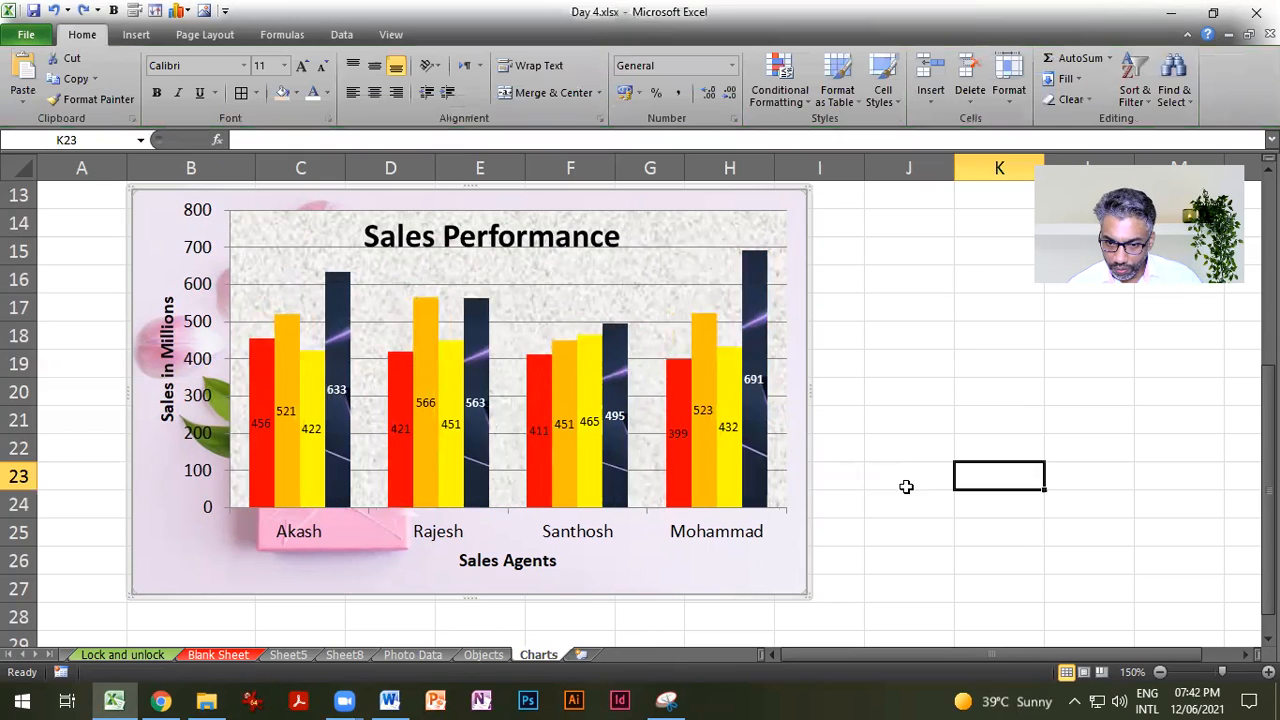
left_click(806, 518)
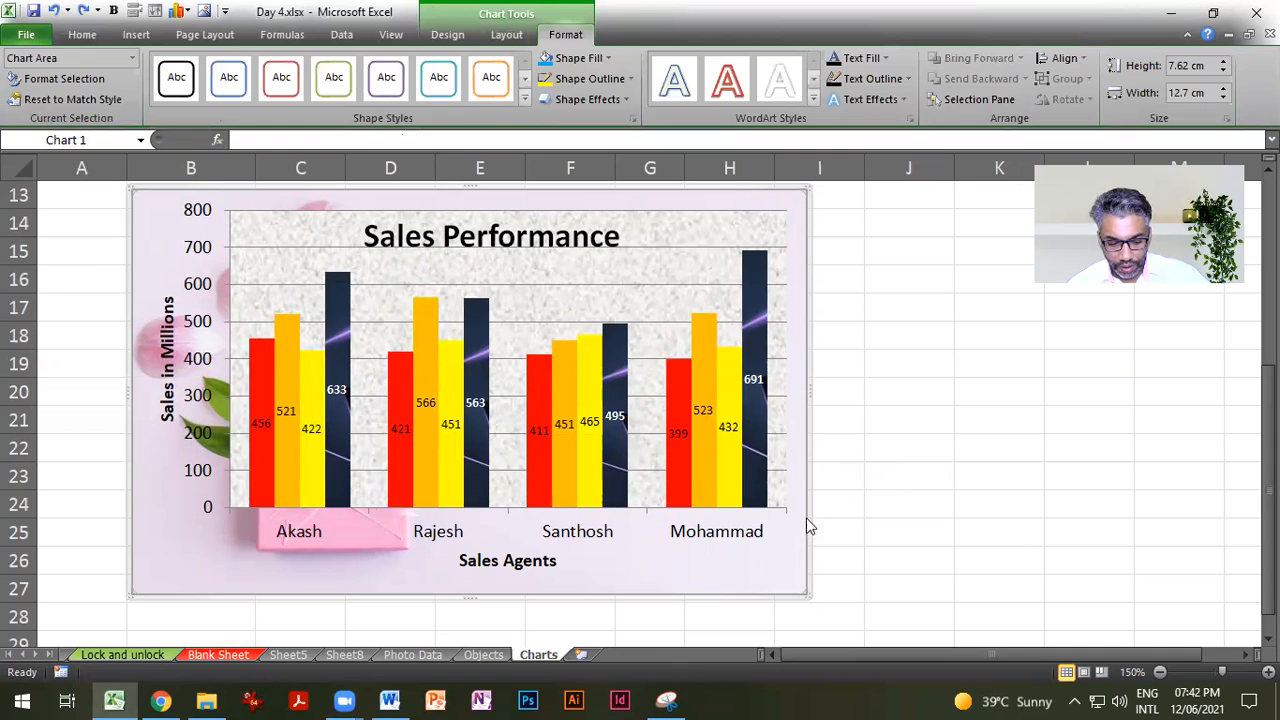
left_click(980, 503)
key("ctrl+v")
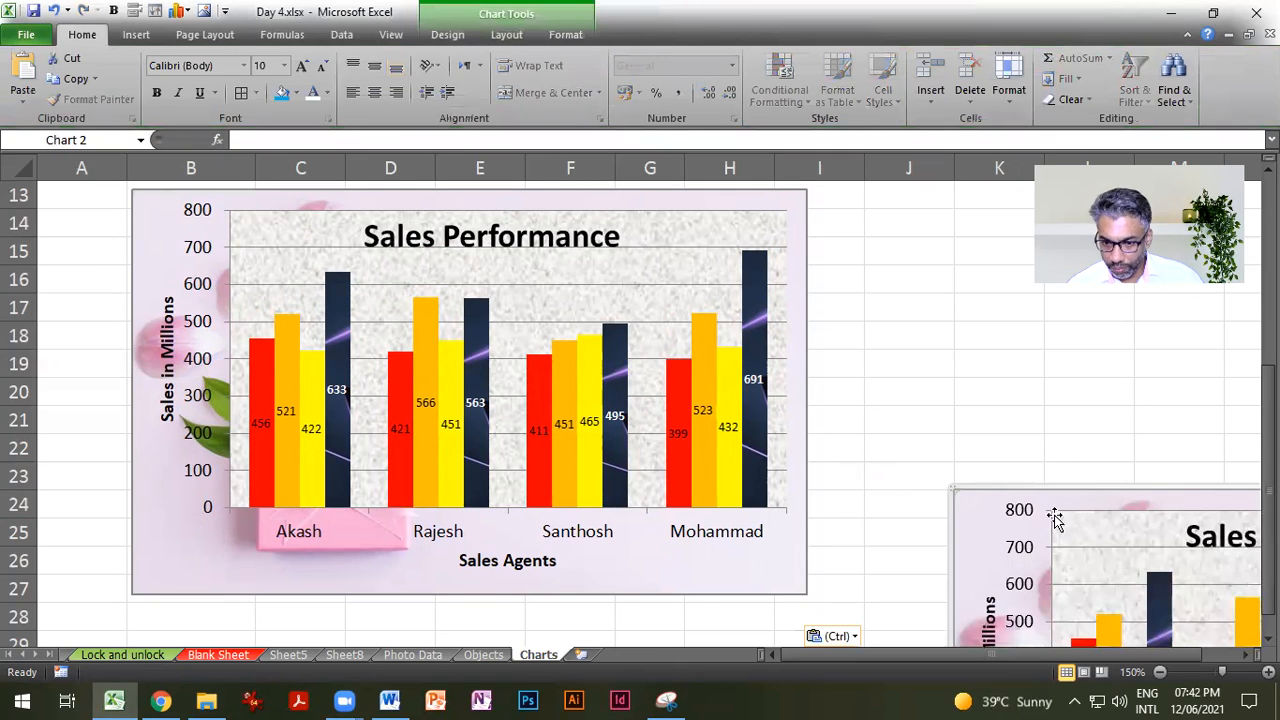
Step: Move the duplicate chart directly beside the original so that it starts in column I at row 13
left_click(1160, 673)
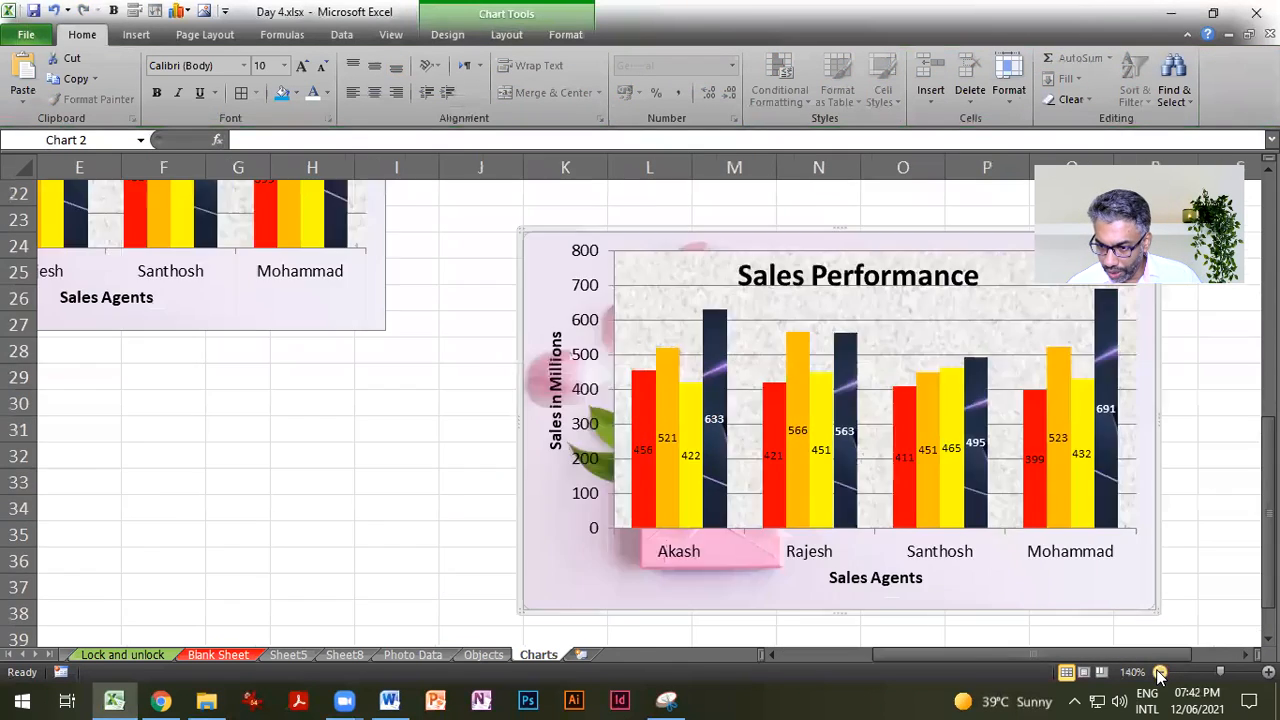
left_click(1160, 673)
left_click(1160, 673)
scroll(945, 550, "up", 3)
left_click_drag(848, 470, 747, 224)
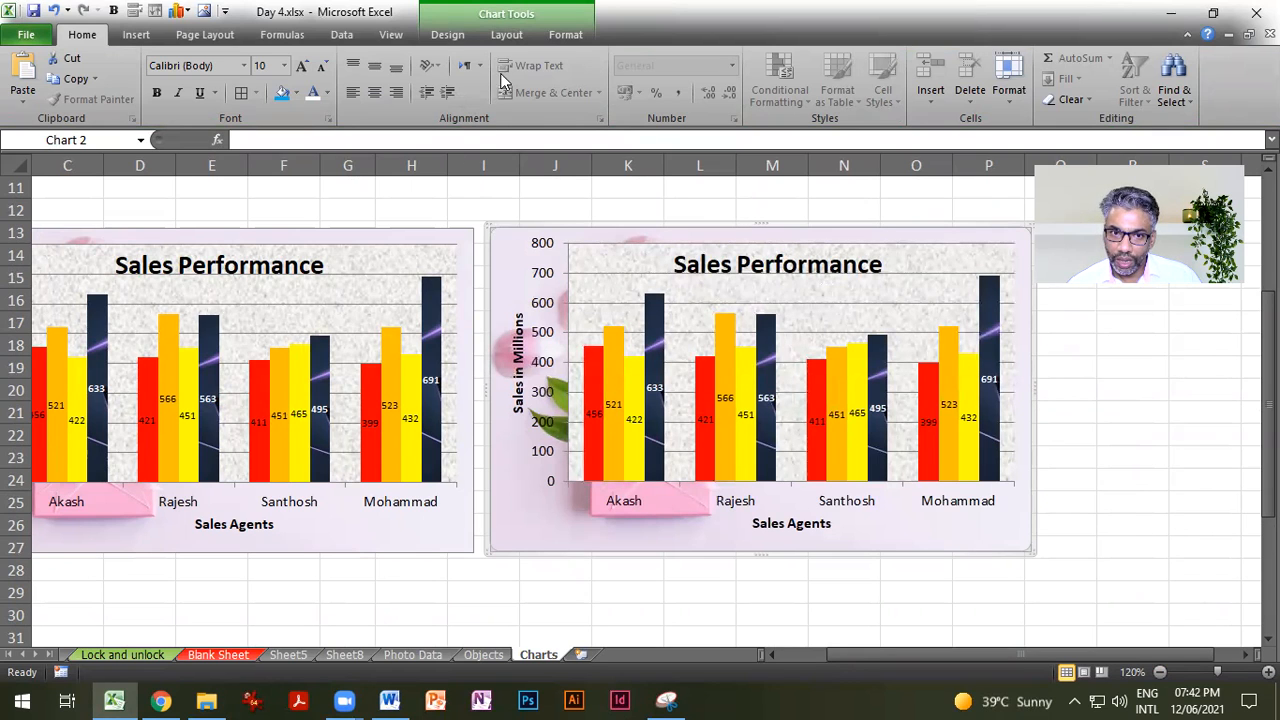
Step: Change the duplicate Sales Performance chart's type to Stacked Column
left_click(447, 34)
left_click(31, 84)
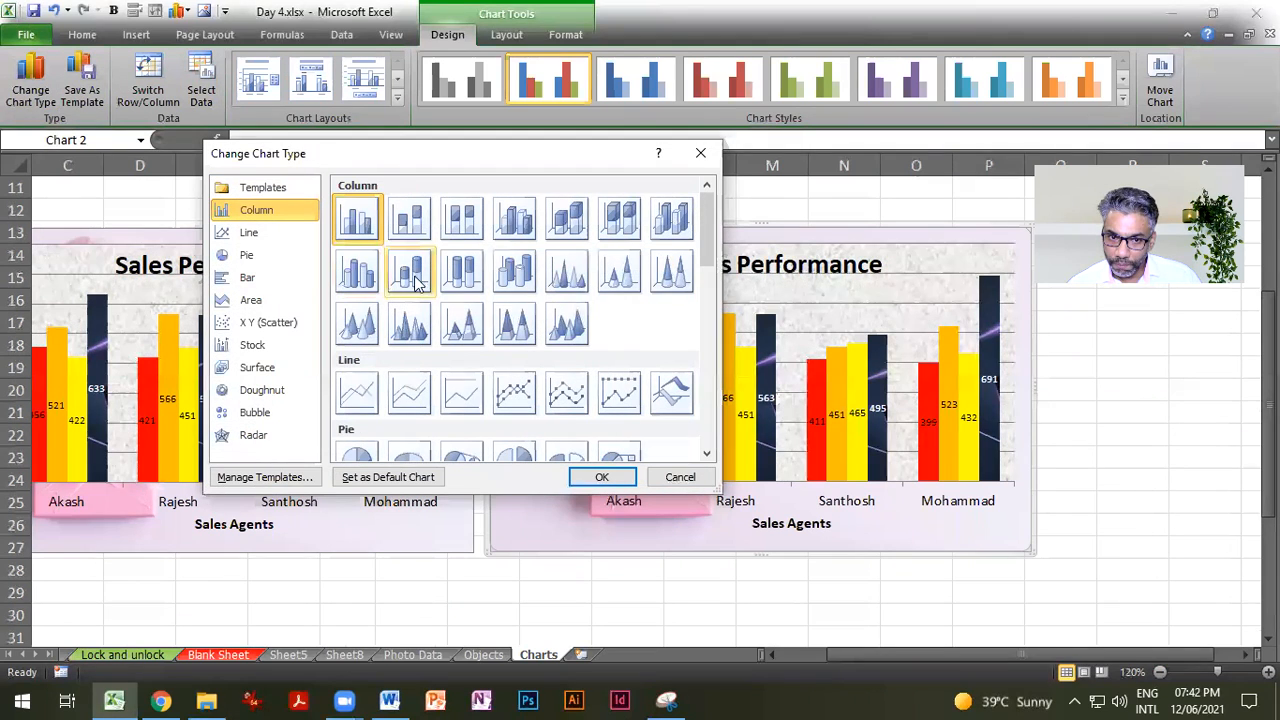
left_click(412, 228)
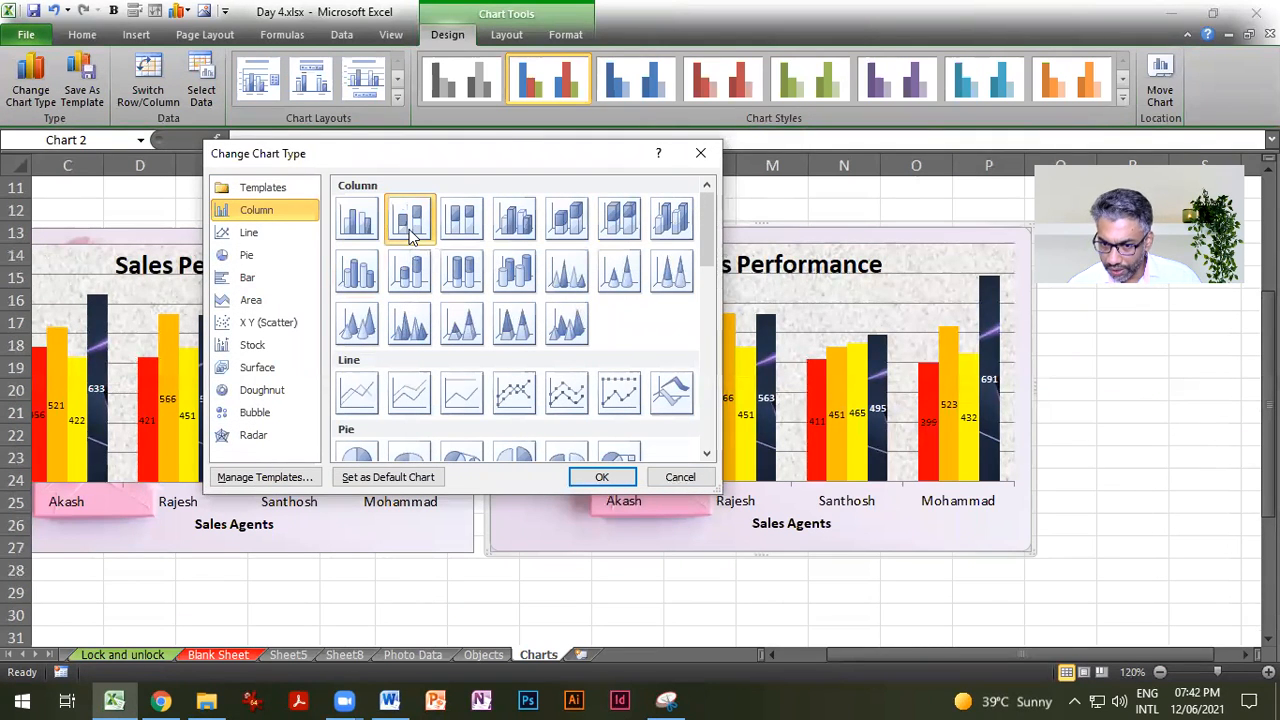
left_click_drag(508, 155, 368, 166)
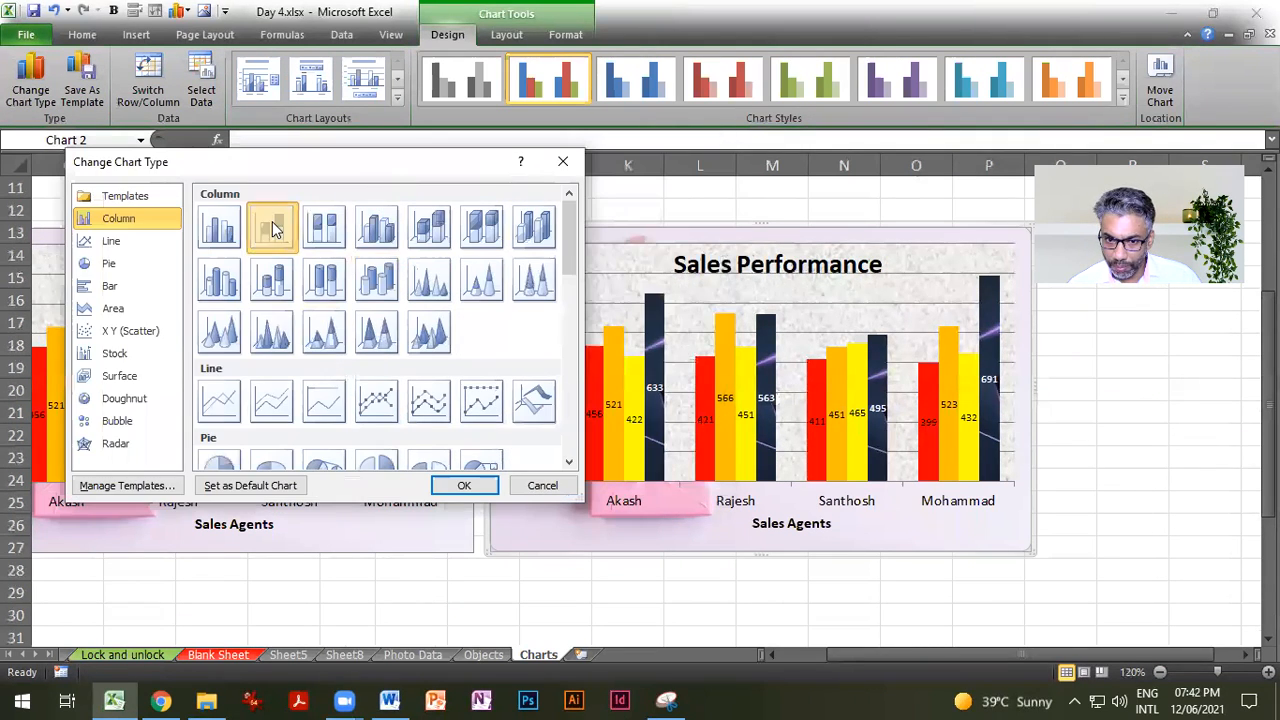
left_click(465, 486)
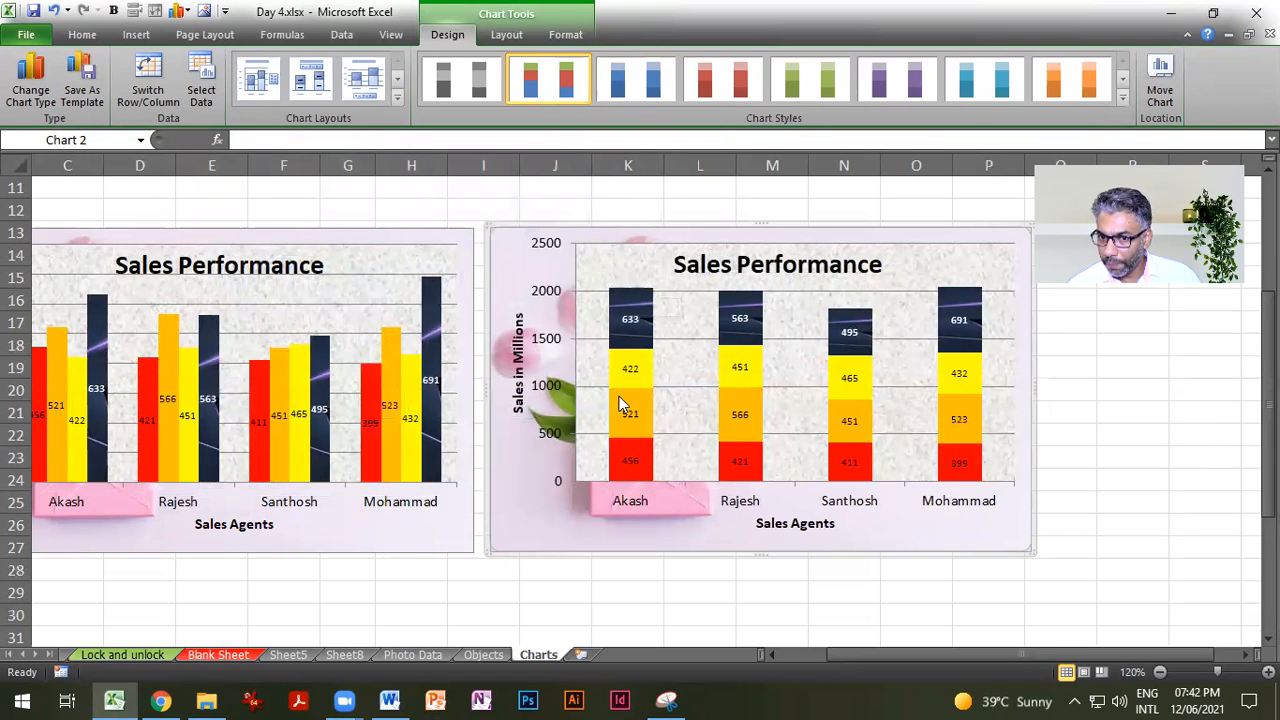
Step: Change the duplicate Sales Performance chart's type to Clustered Cylinder
left_click(31, 85)
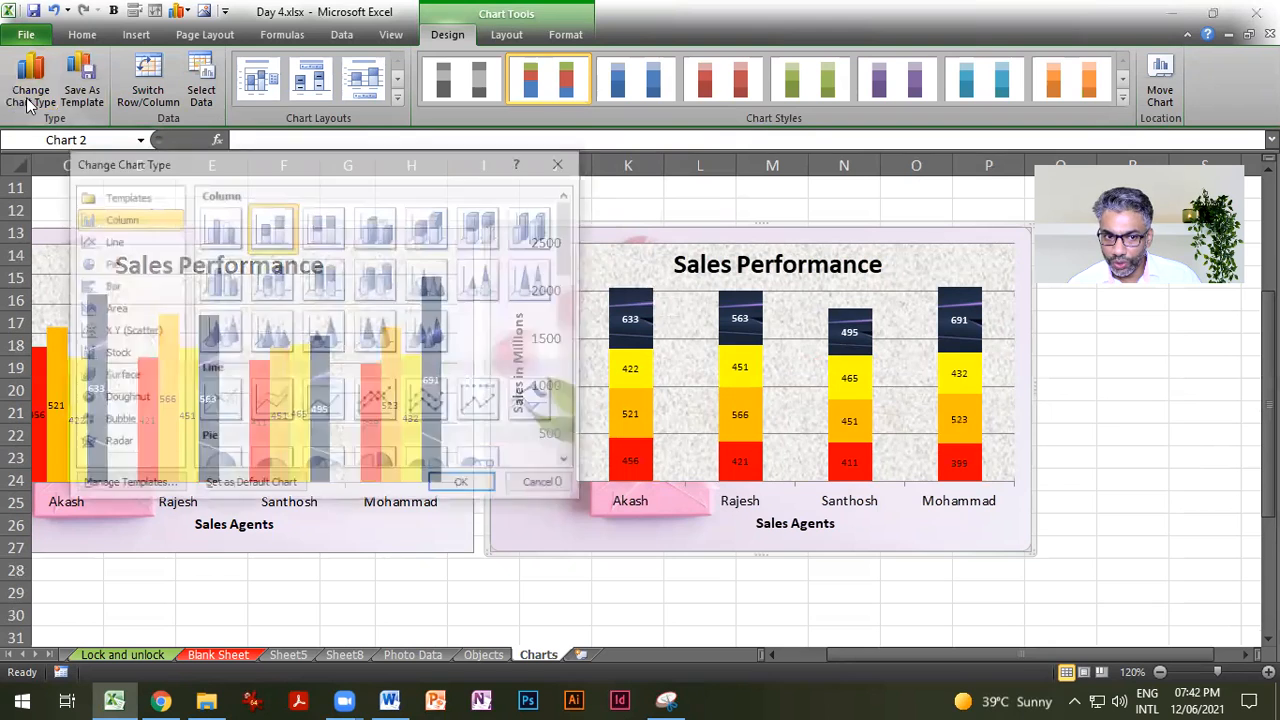
left_click(229, 289)
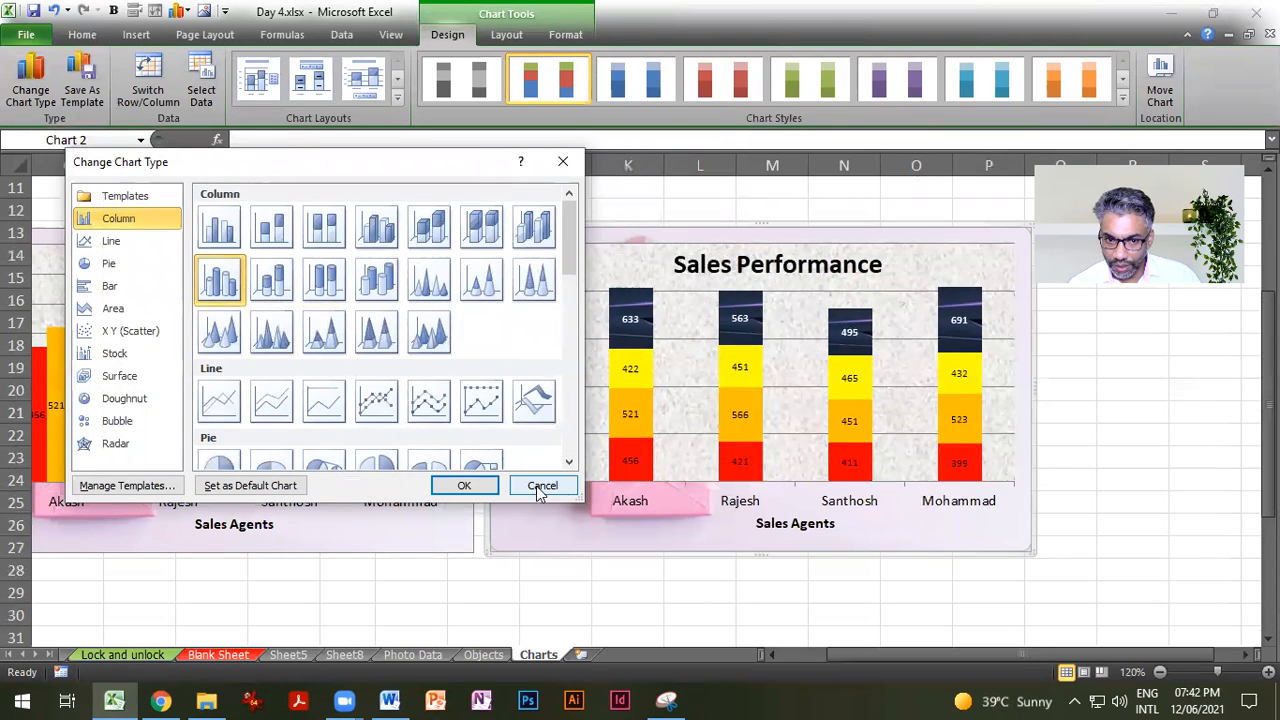
left_click(464, 485)
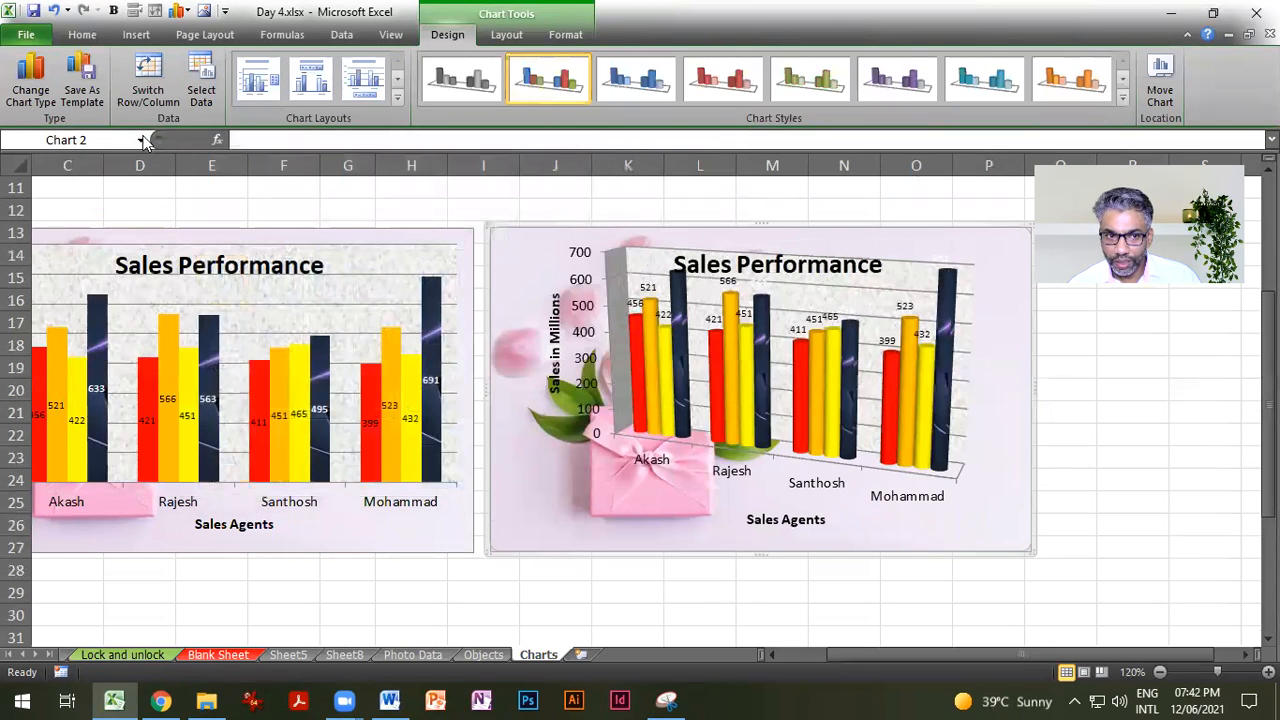
Step: Change the duplicate Sales Performance chart's type to Clustered Cone
left_click(31, 85)
left_click(431, 287)
left_click(464, 486)
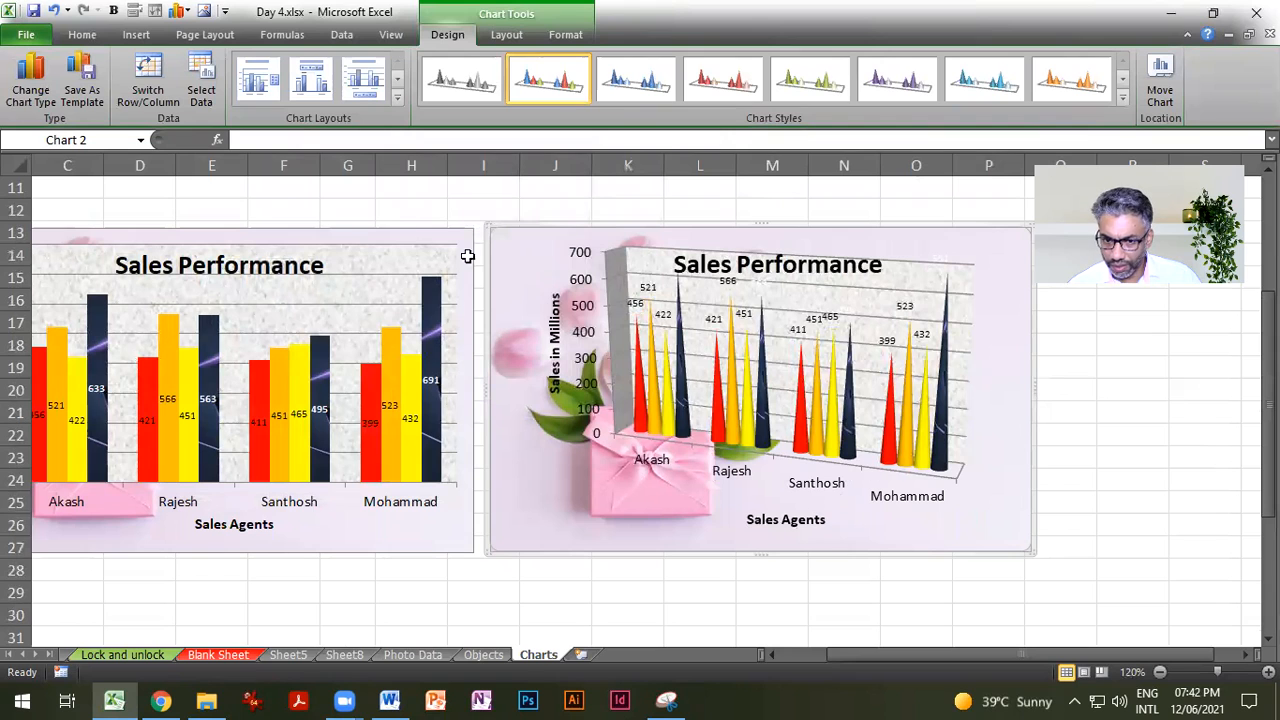
Step: Change the duplicate Sales Performance chart's type to Clustered Bar
left_click(31, 100)
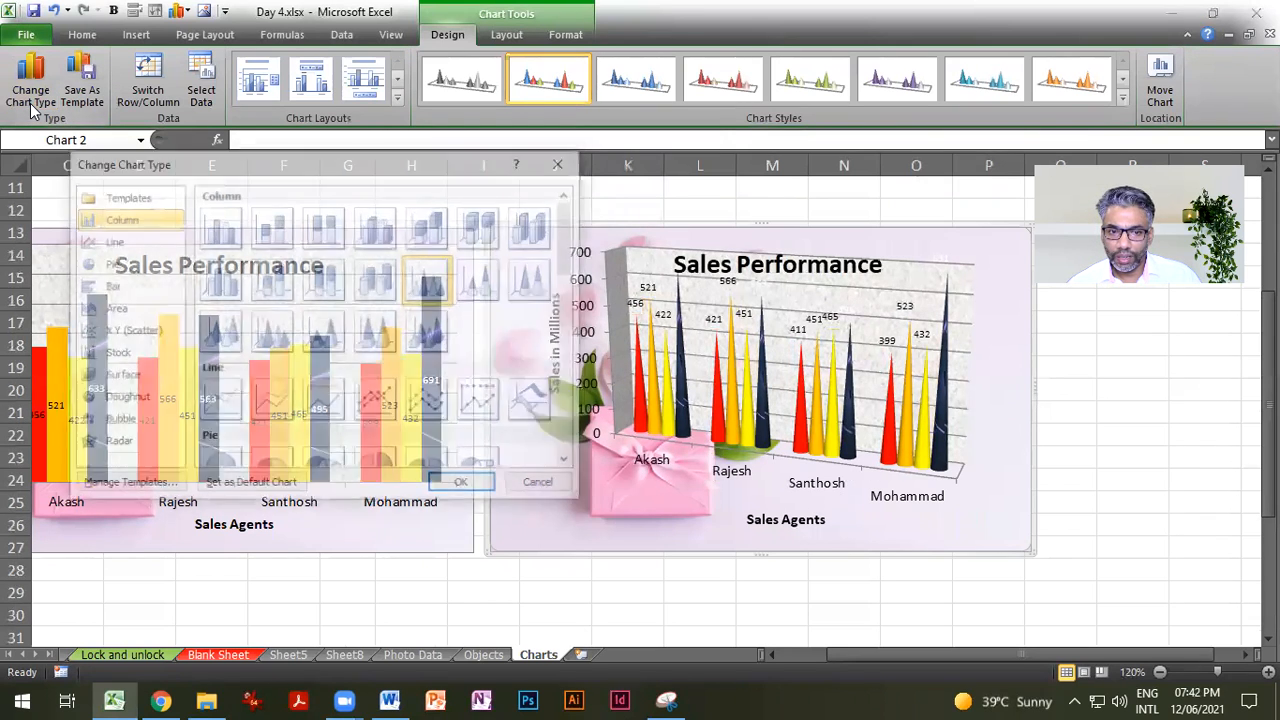
left_click(119, 287)
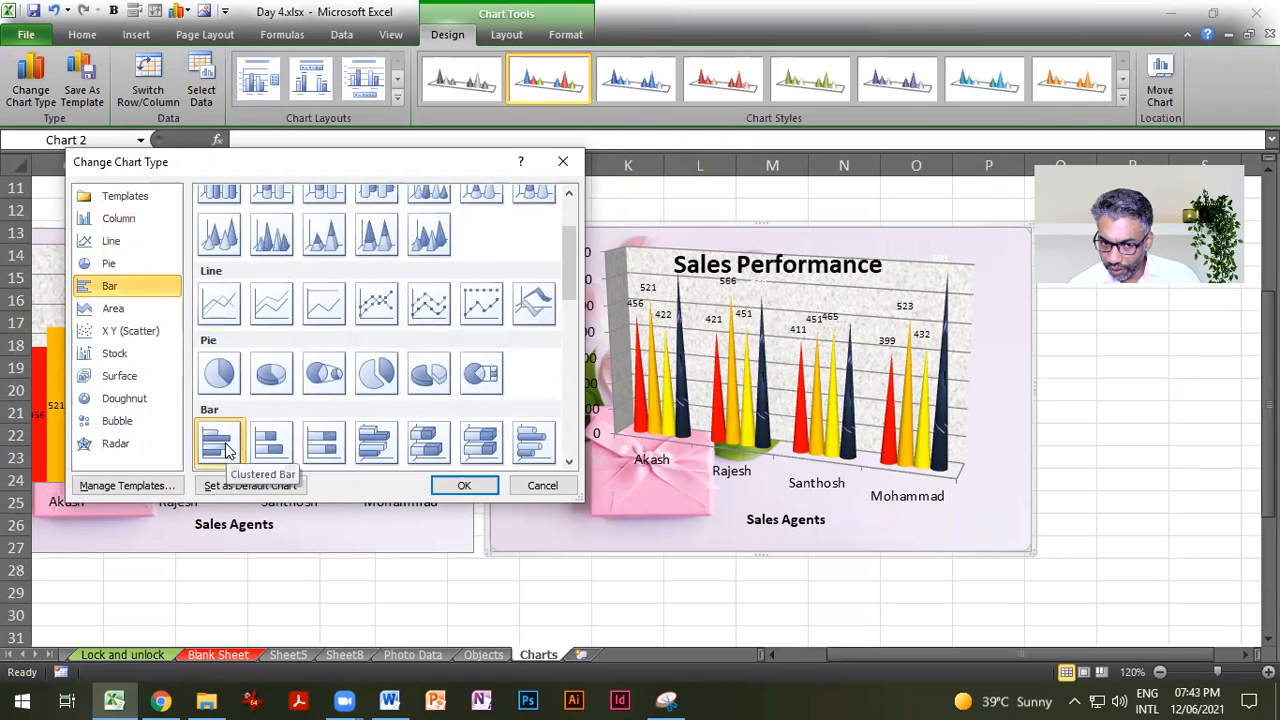
left_click(464, 486)
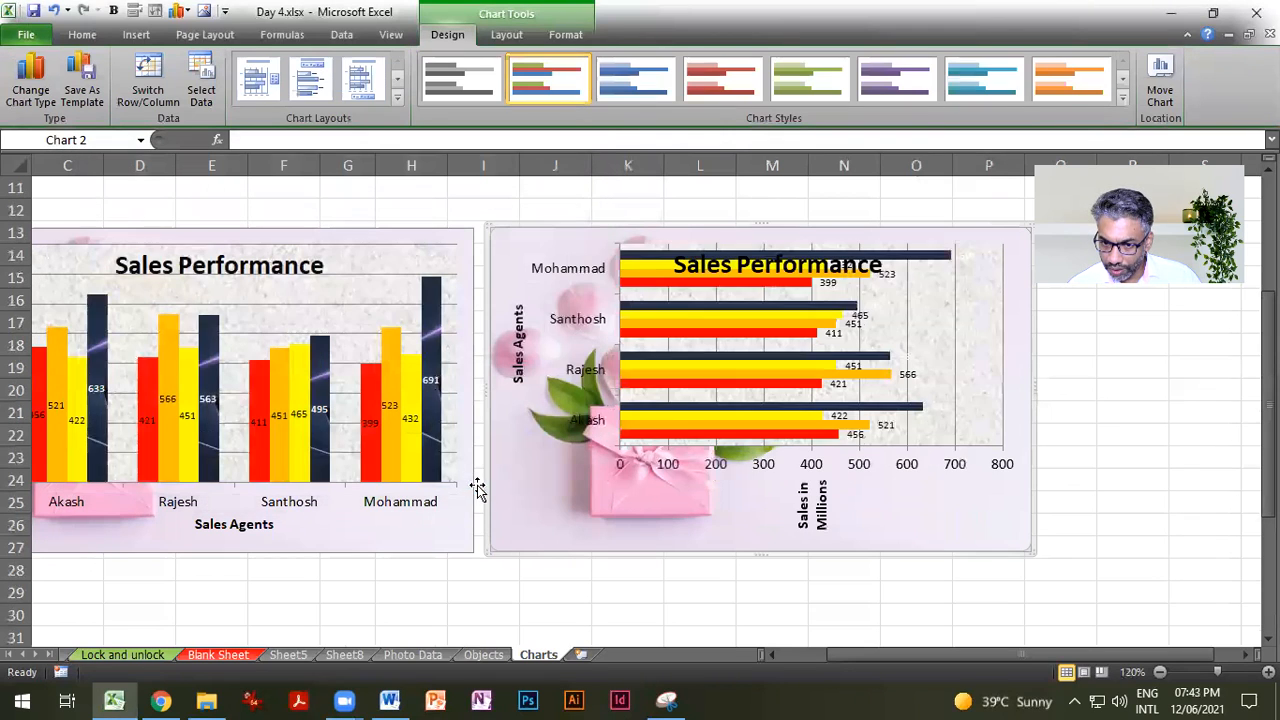
Step: Set the bar chart's title position to Above Chart so that it does not overlap the bars
left_click(790, 275)
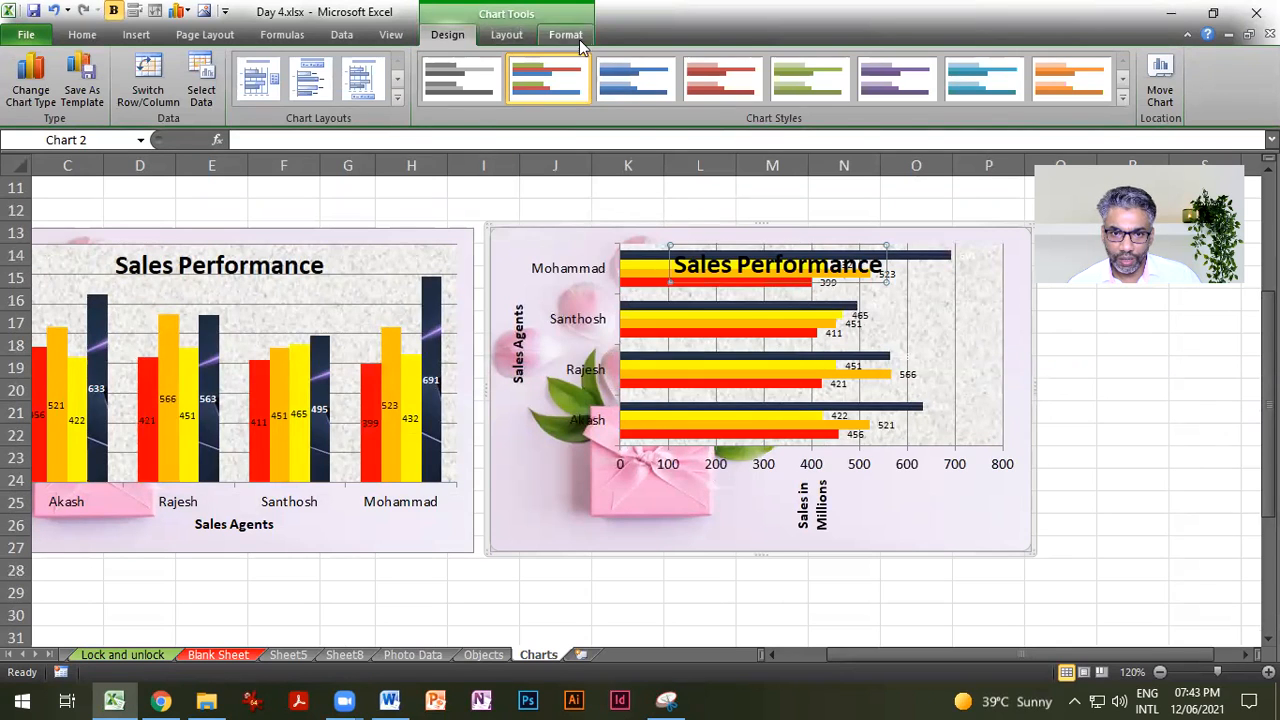
left_click(505, 36)
left_click(293, 92)
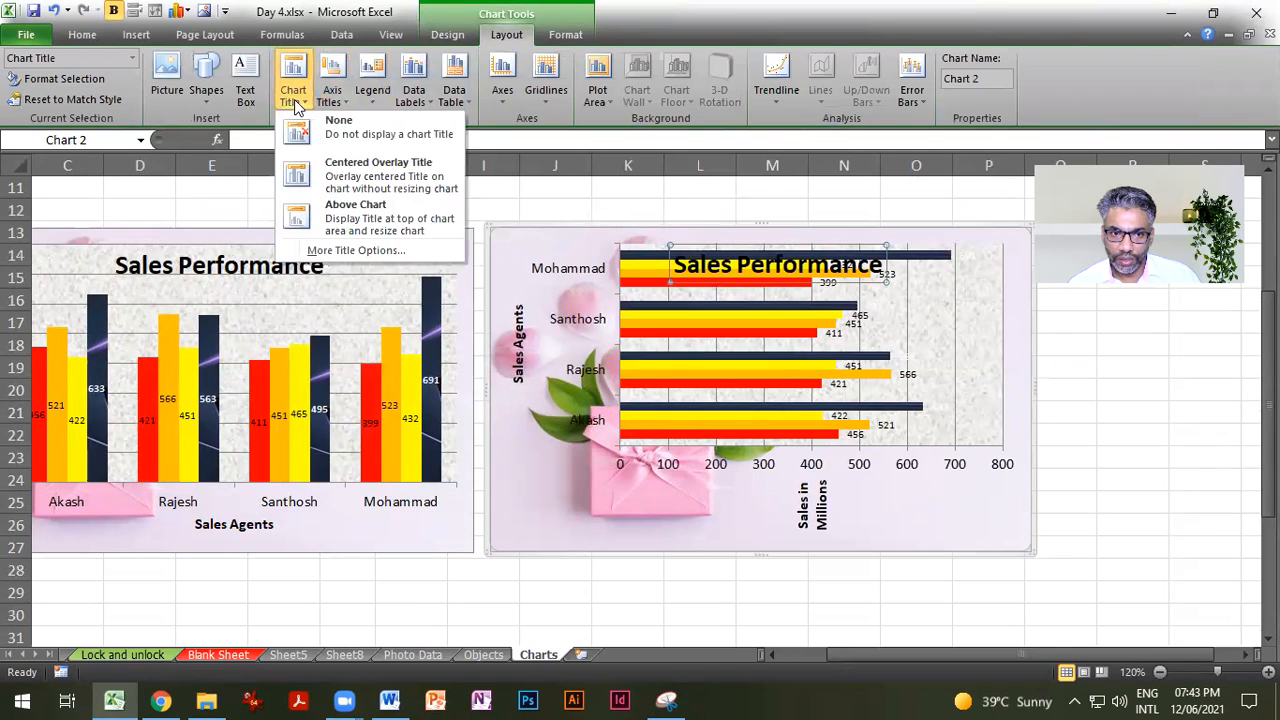
left_click(350, 222)
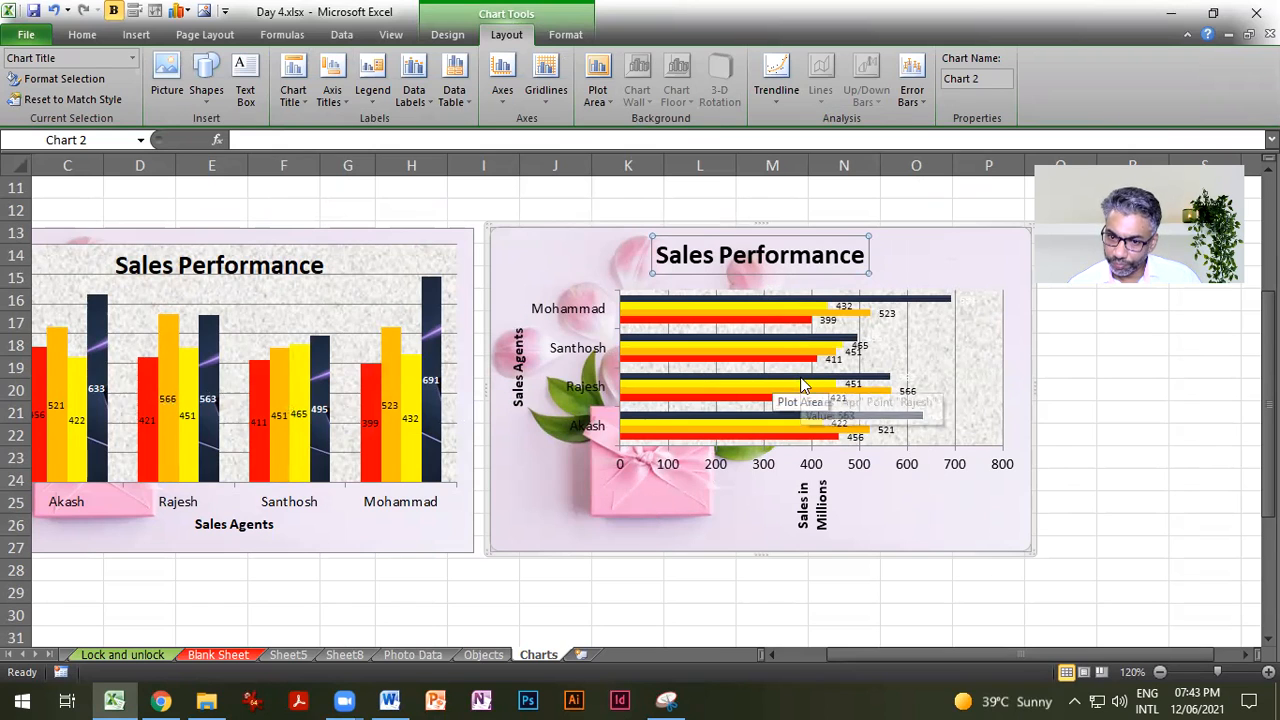
Step: Browse the bar subtypes available for the duplicate chart without applying a different type
left_click(826, 488)
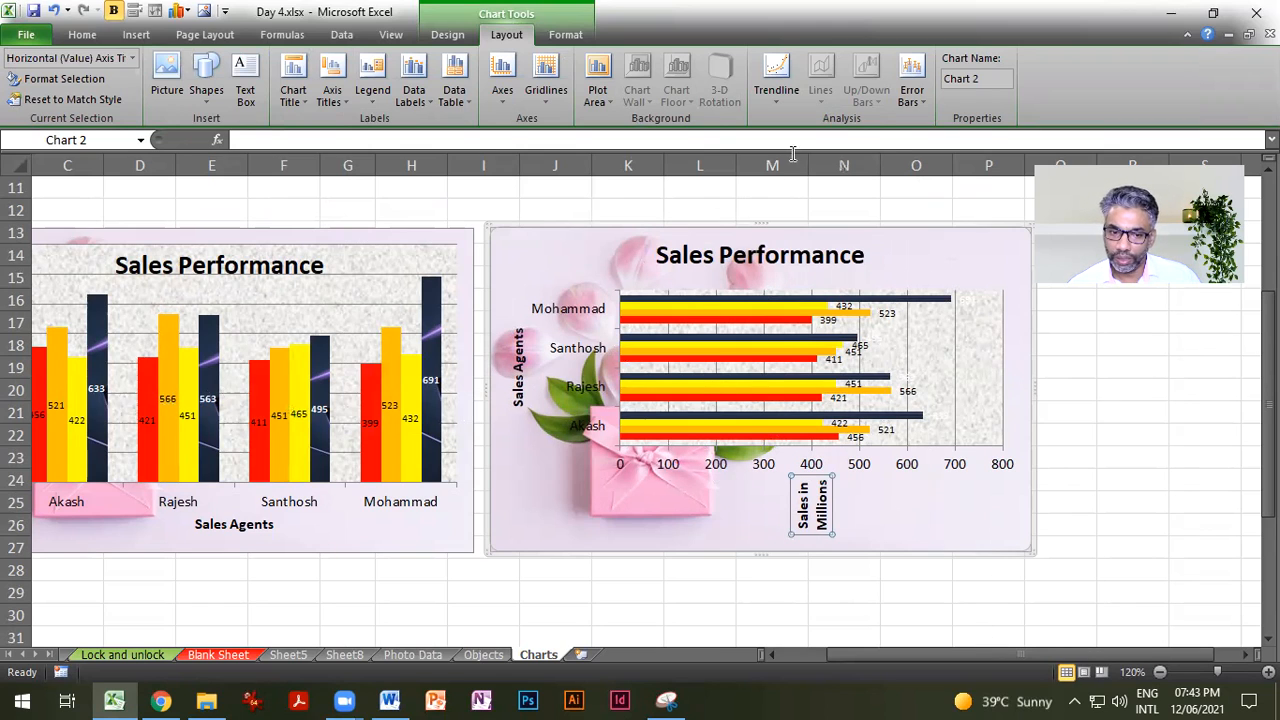
left_click(705, 225)
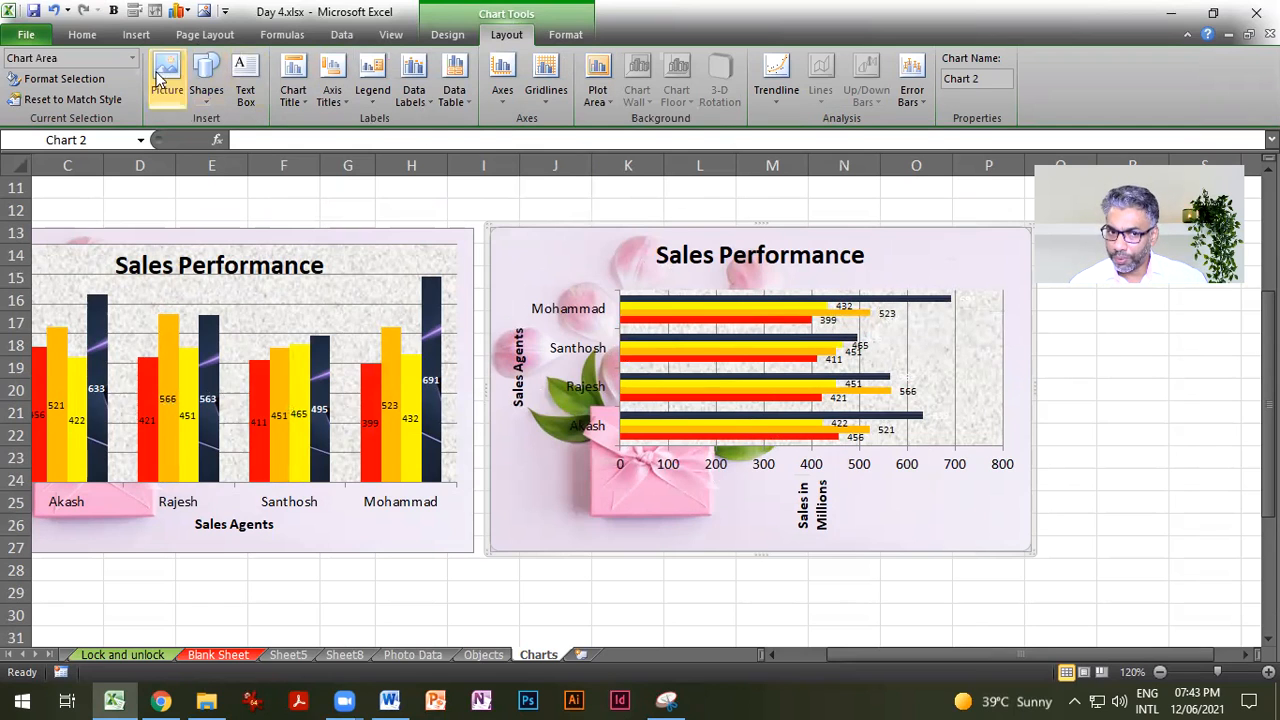
left_click(447, 34)
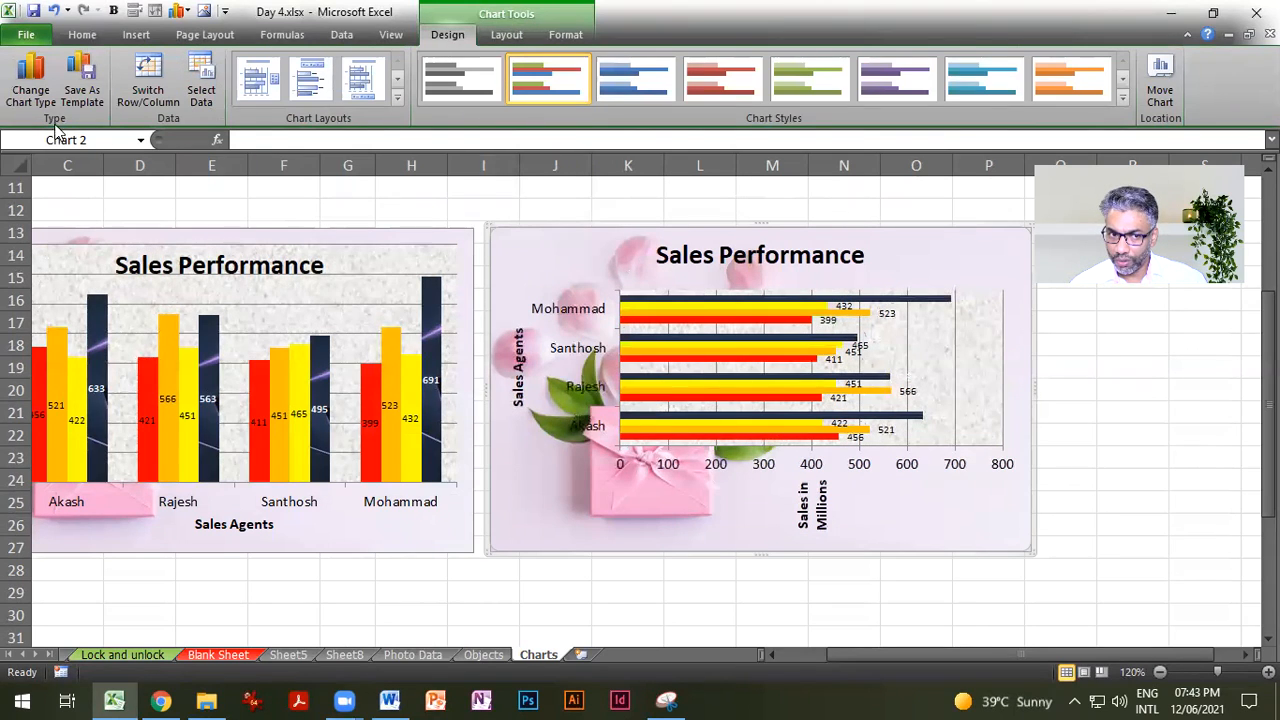
left_click(30, 80)
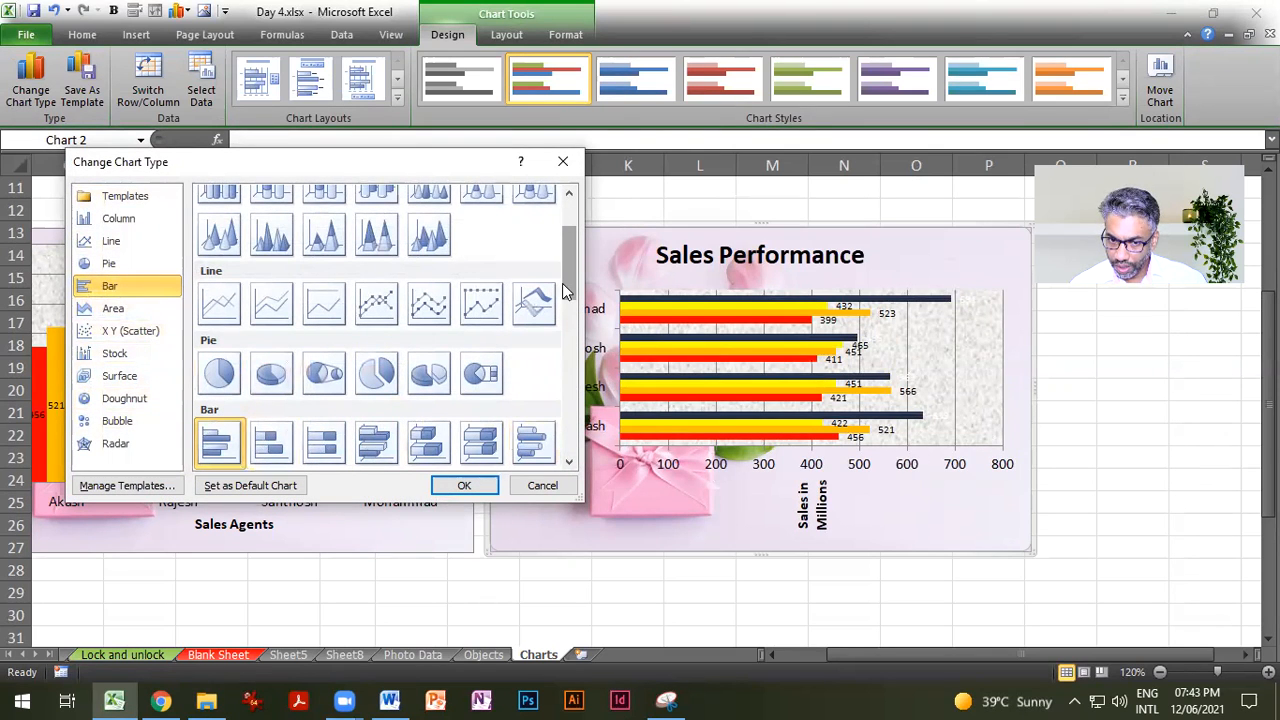
scroll(570, 285, "down", 3)
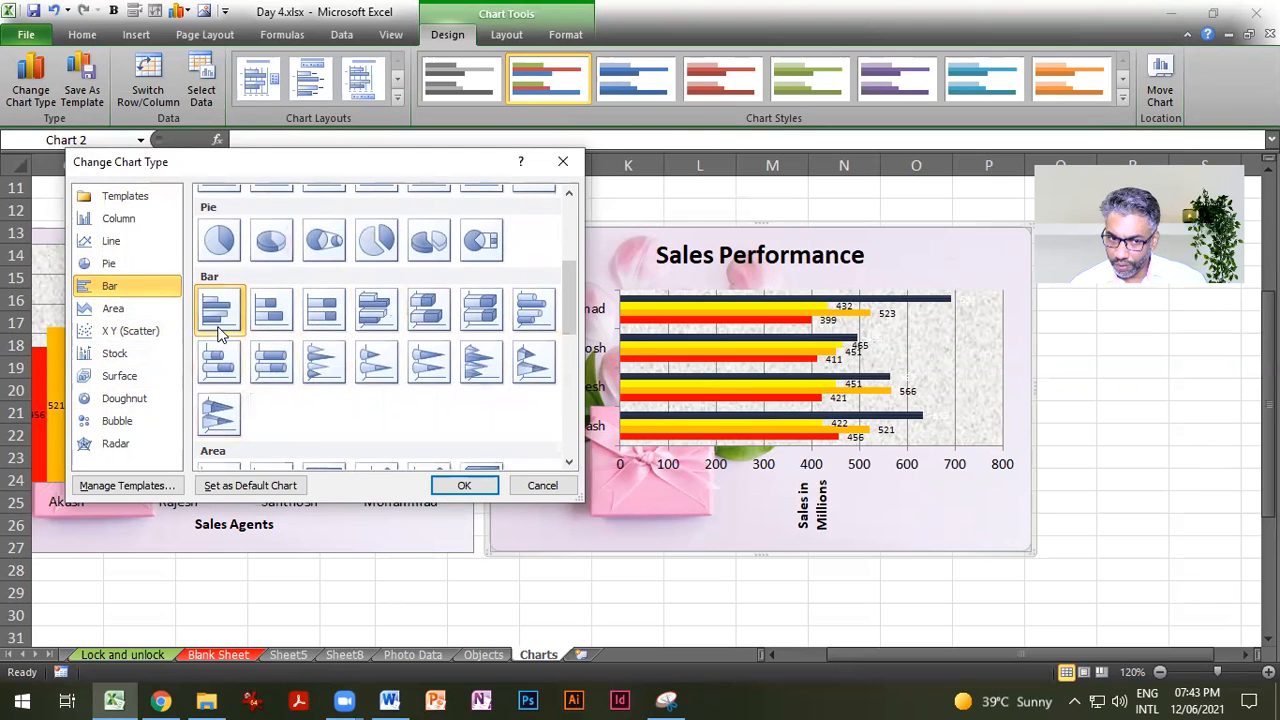
mouse_move(569, 312)
left_mouse_down()
mouse_move(568, 295)
mouse_move(570, 311)
left_mouse_up()
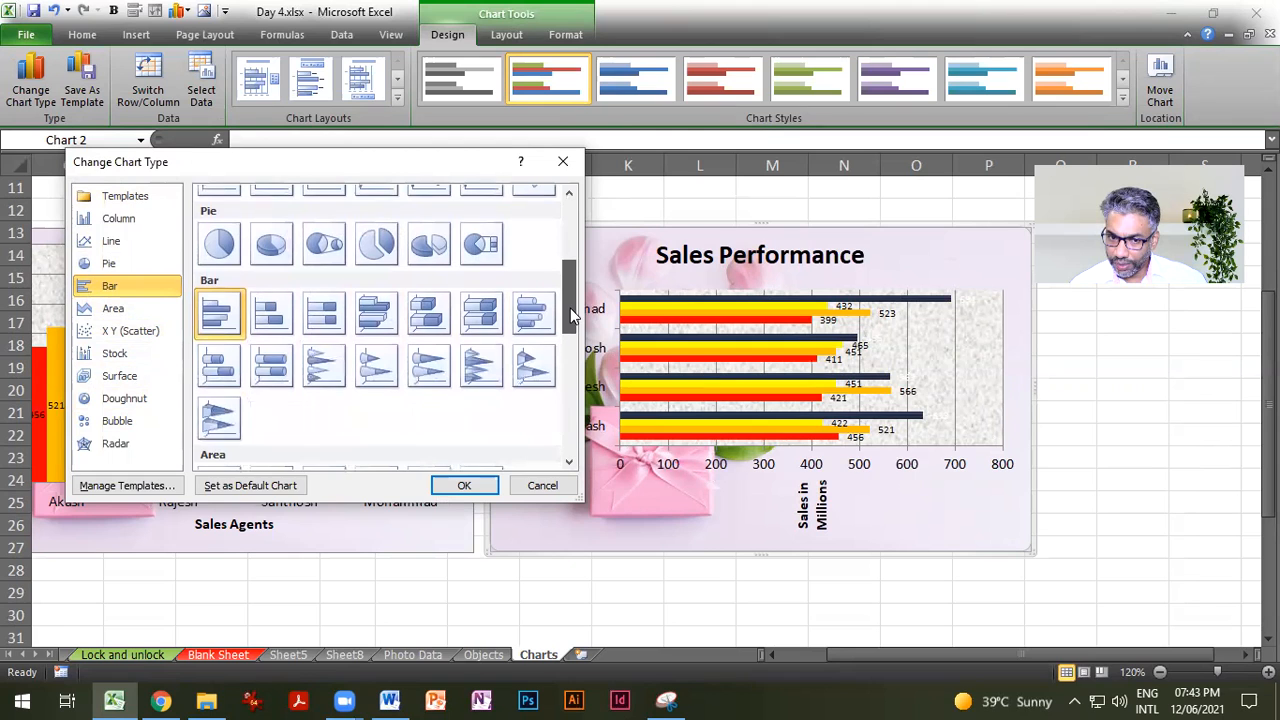
left_click(563, 162)
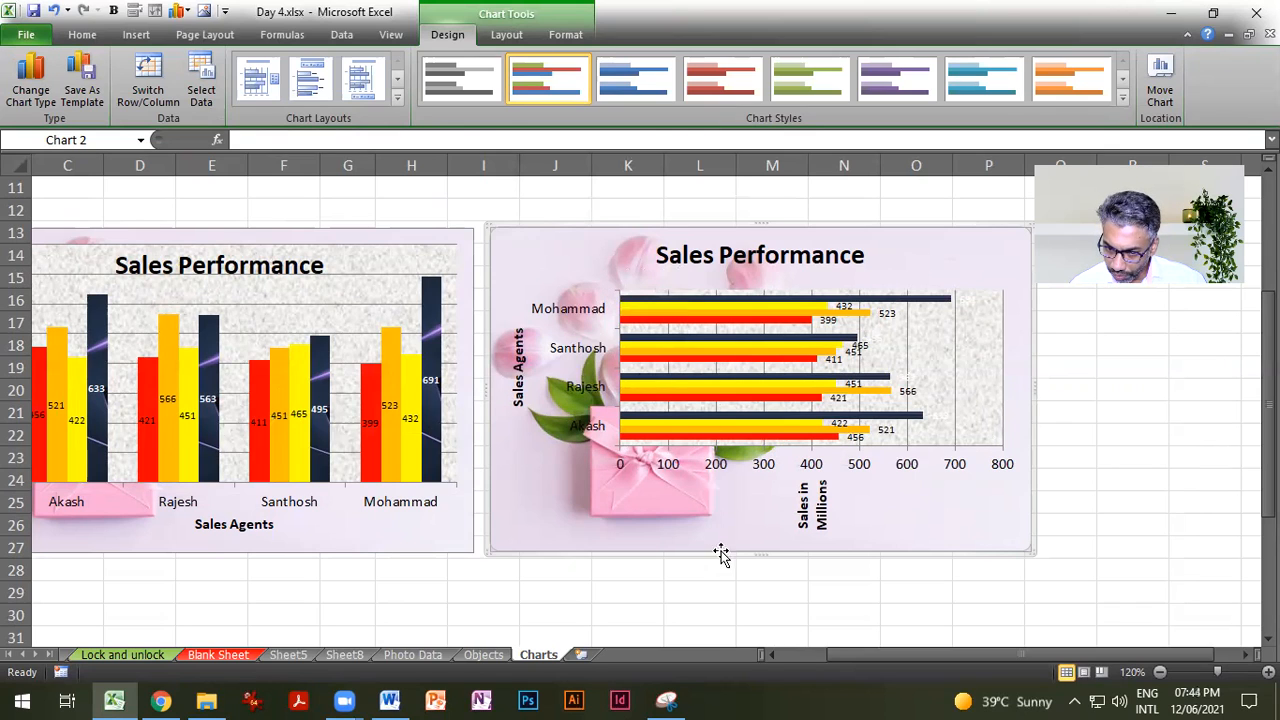
Step: Stretch the bar chart downward so that its lower edge reaches row 34
scroll(880, 518, "down", 2)
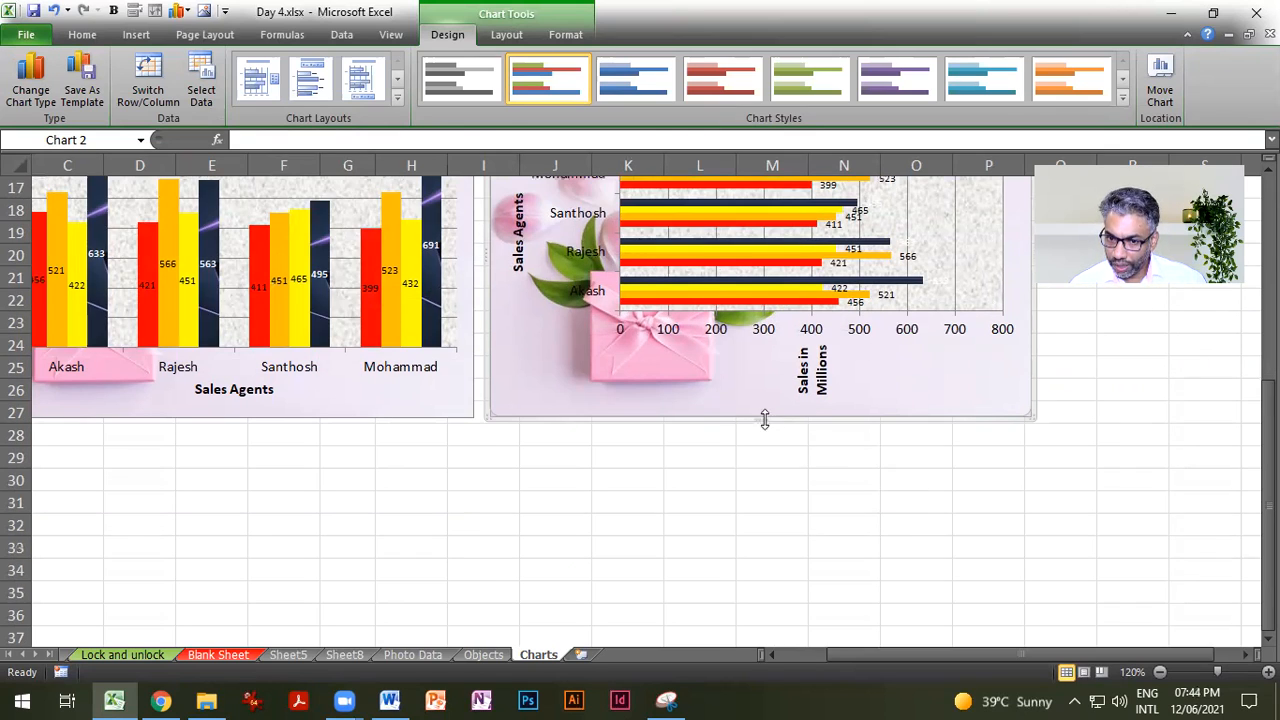
left_click_drag(762, 415, 769, 573)
scroll(795, 450, "up", 2)
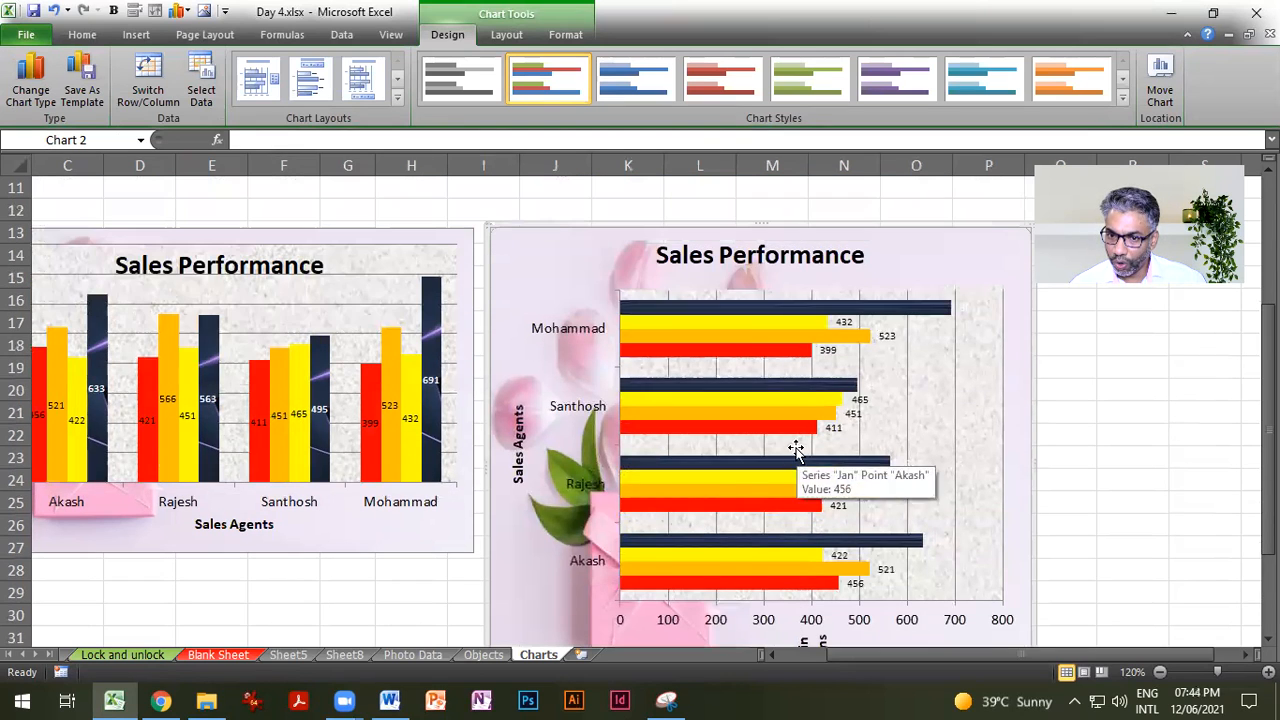
scroll(787, 400, "down", 2)
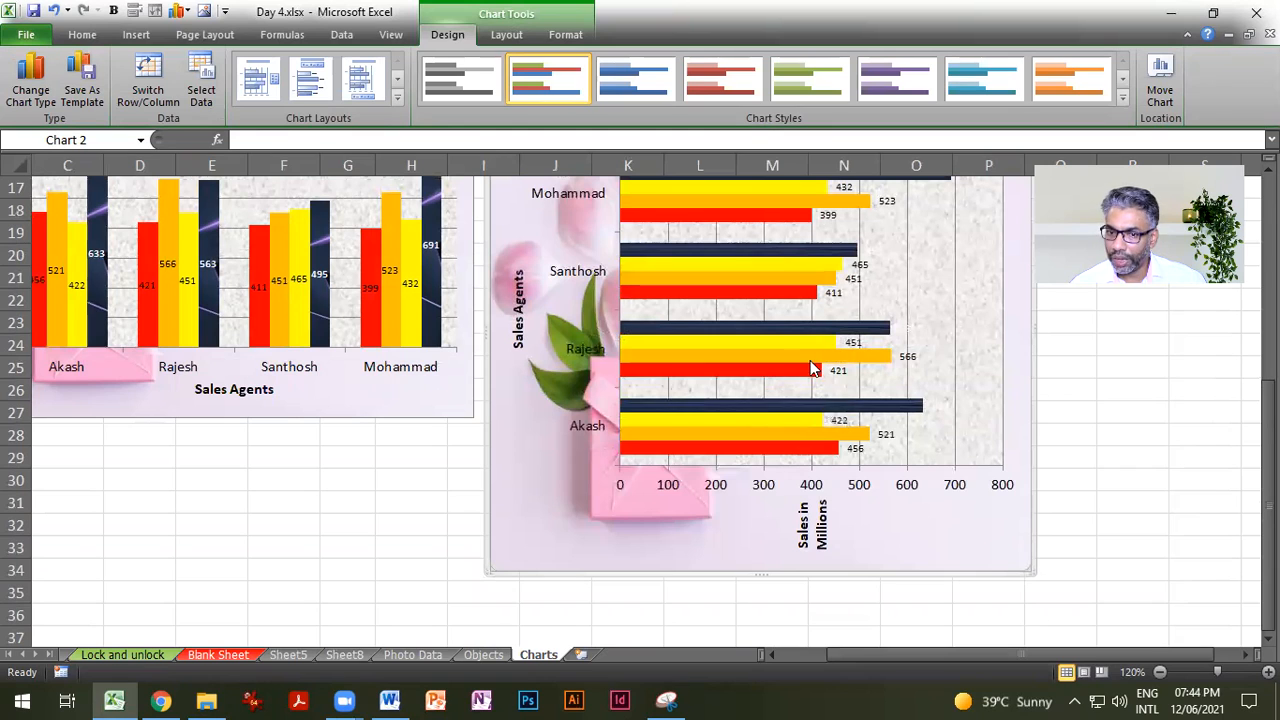
Step: Compare the bar chart with the column chart, and shrink the bar chart so that it ends at row 27
mouse_move(803, 358)
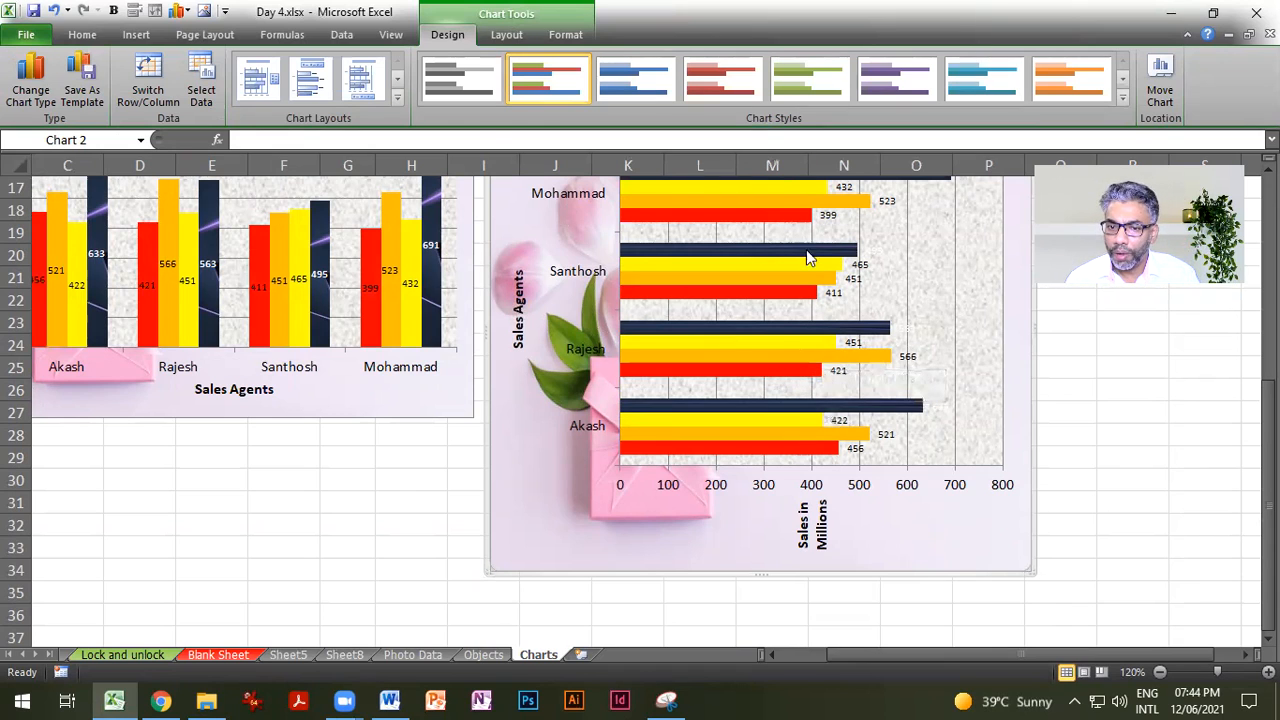
scroll(843, 303, "up", 1)
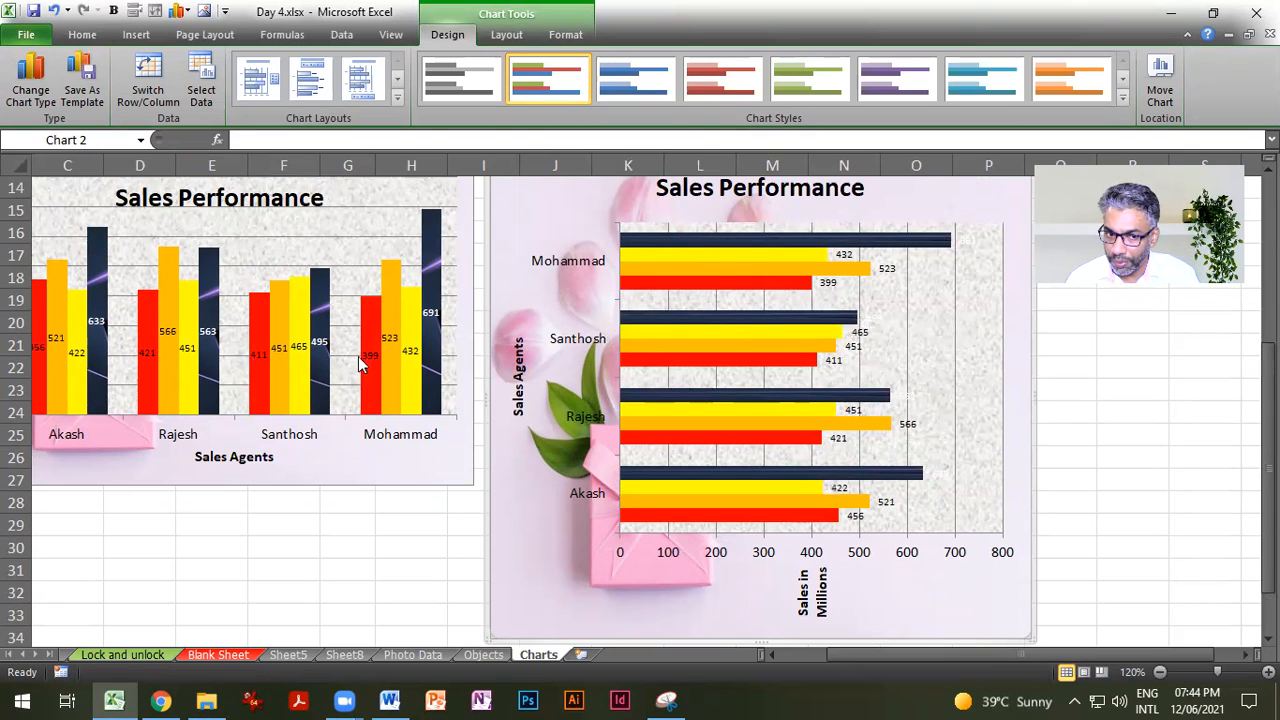
left_click_drag(898, 654, 838, 646)
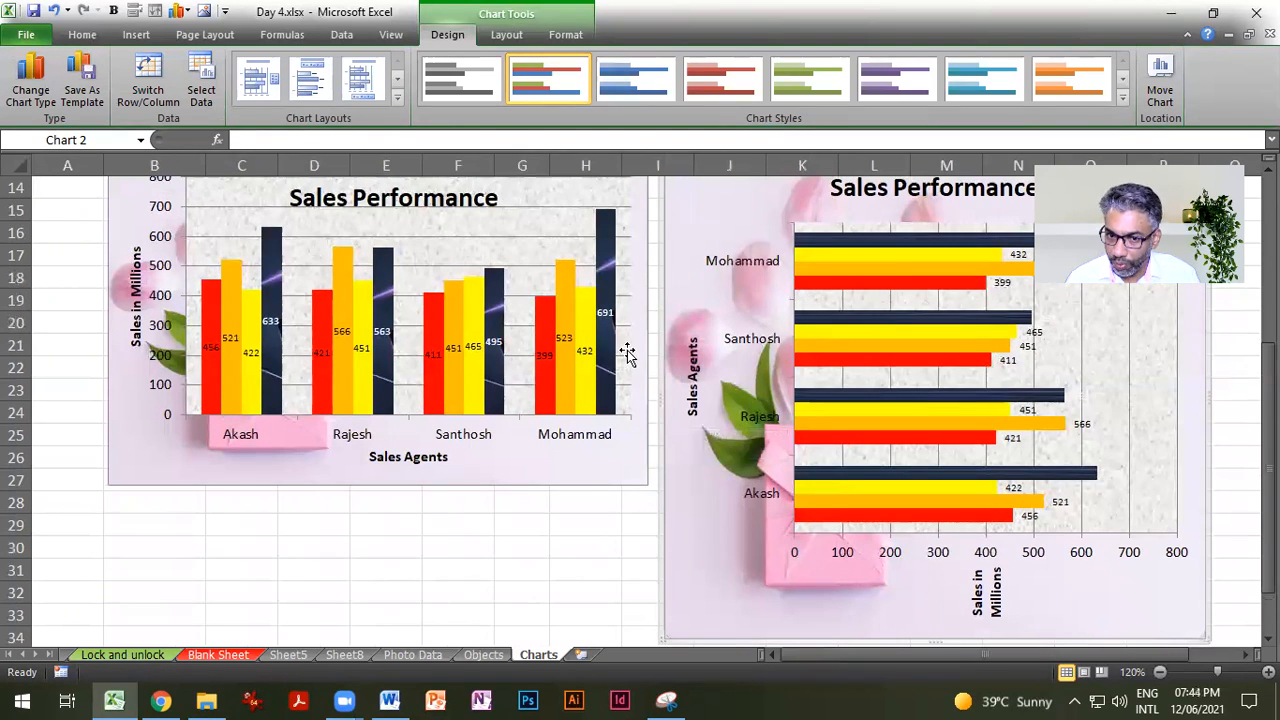
mouse_move(616, 332)
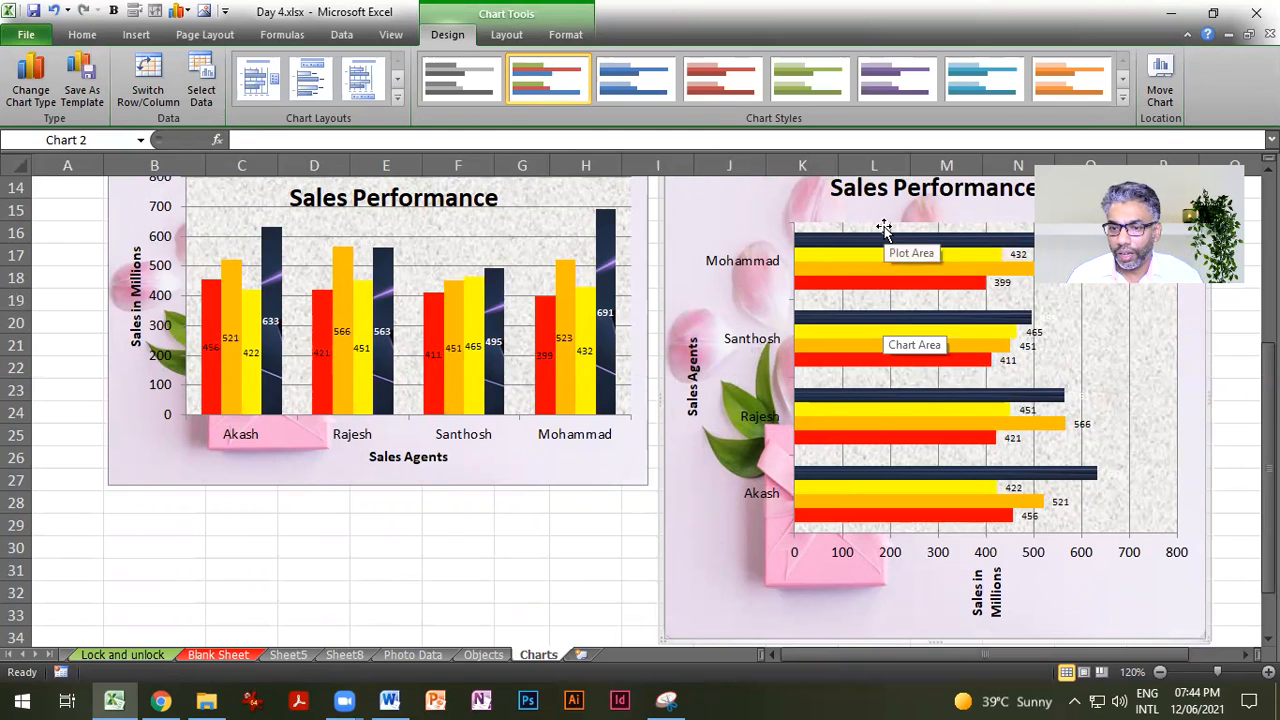
left_click_drag(985, 655, 1010, 465)
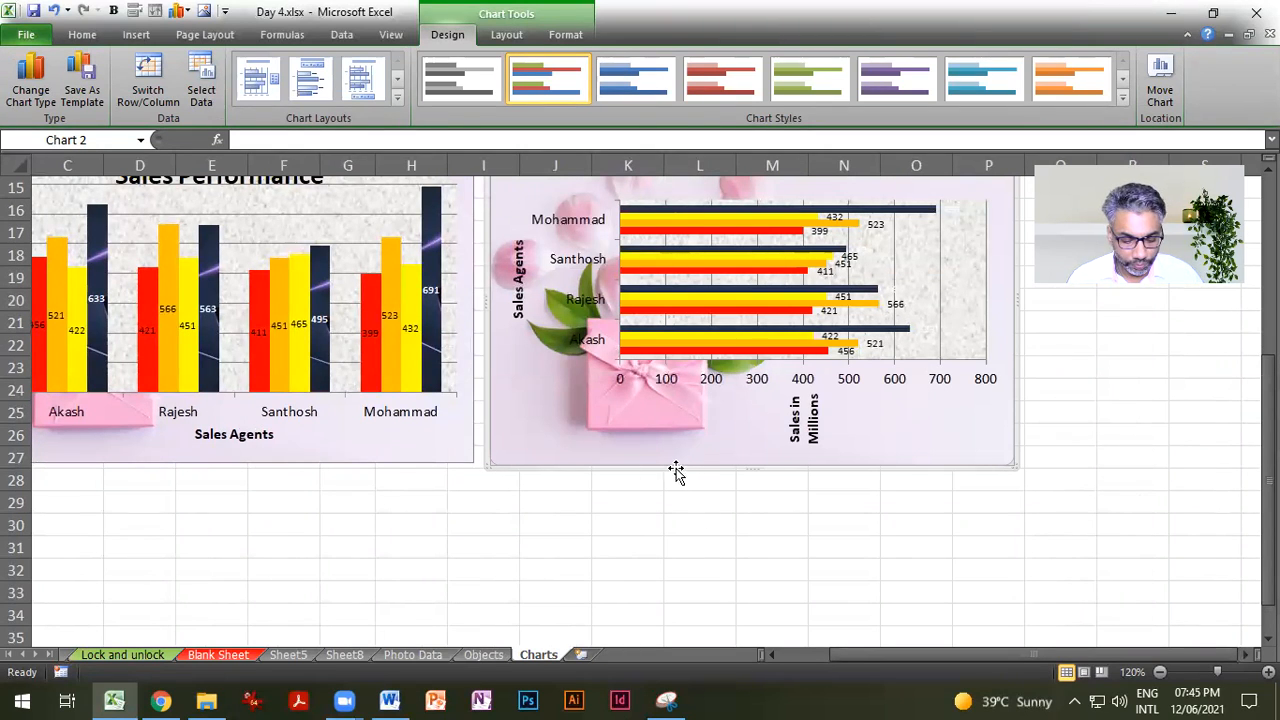
Step: Copy the bar chart and paste a duplicate at cell I31 below the existing charts
left_click(490, 545)
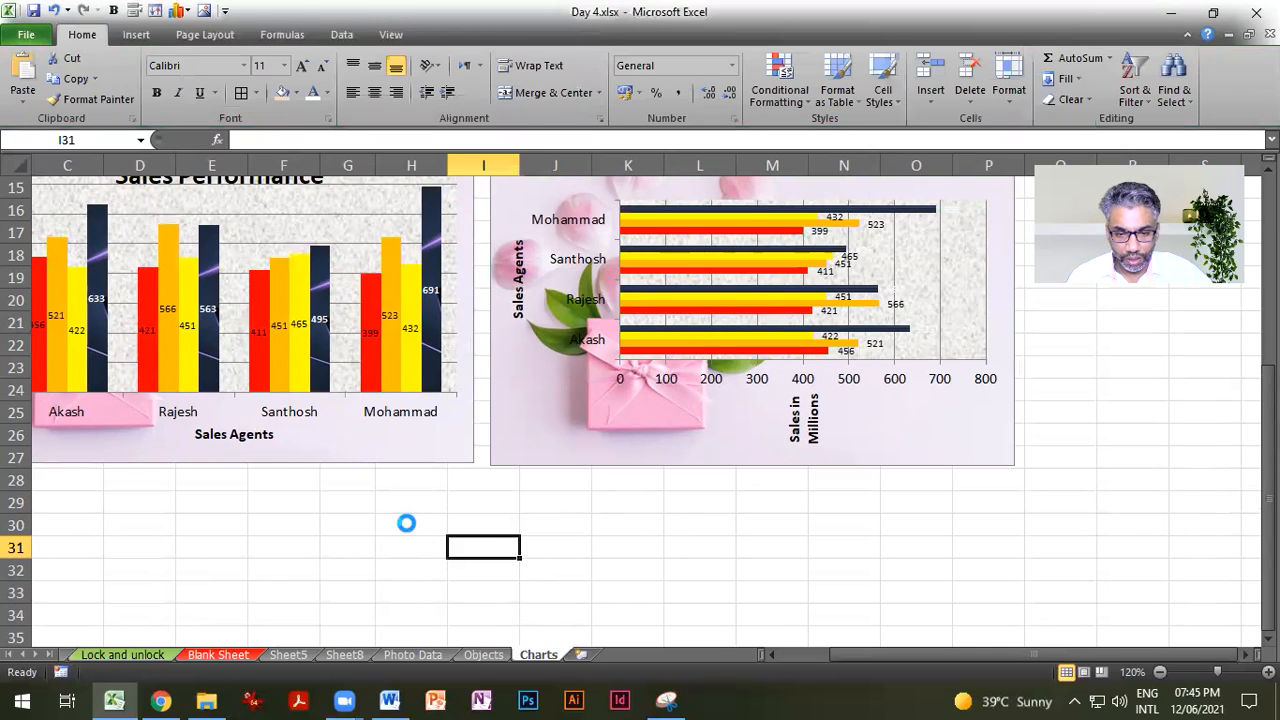
key("ctrl+v")
scroll(634, 428, "down", 4)
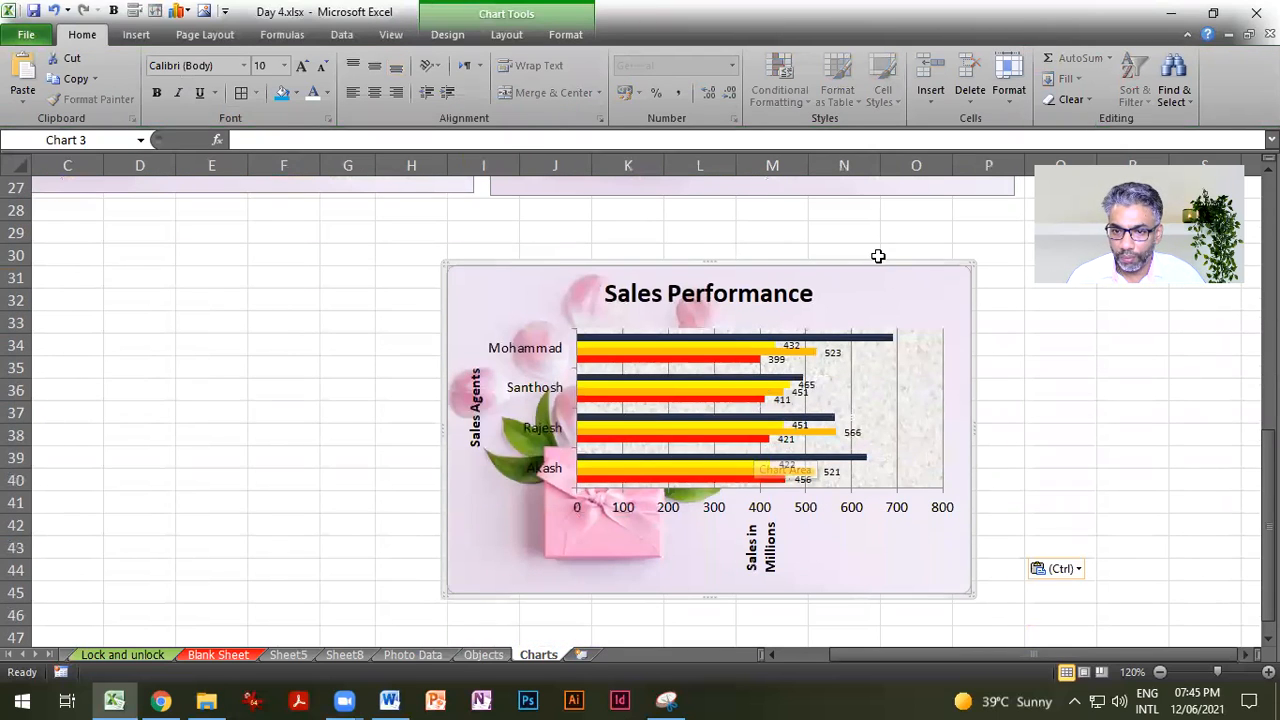
Step: Change the duplicate bar chart at I31 to a basic 2-D line chart without markers
left_click(152, 35)
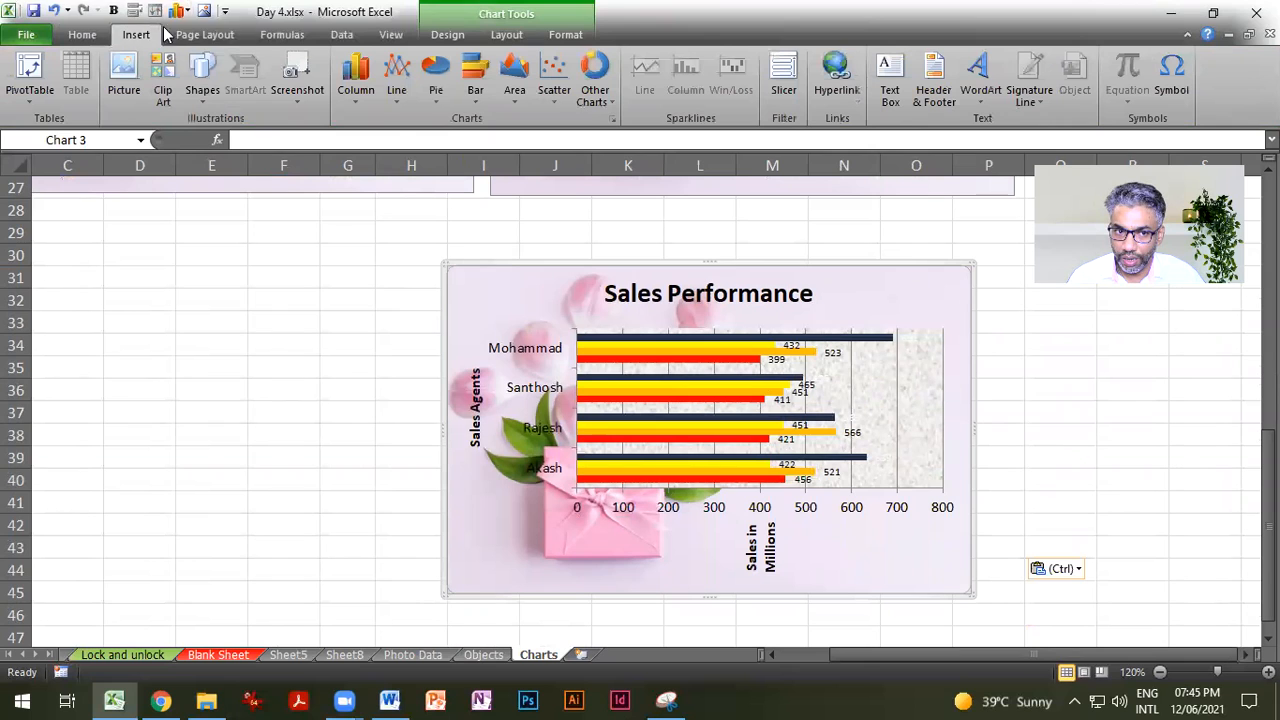
left_click(447, 34)
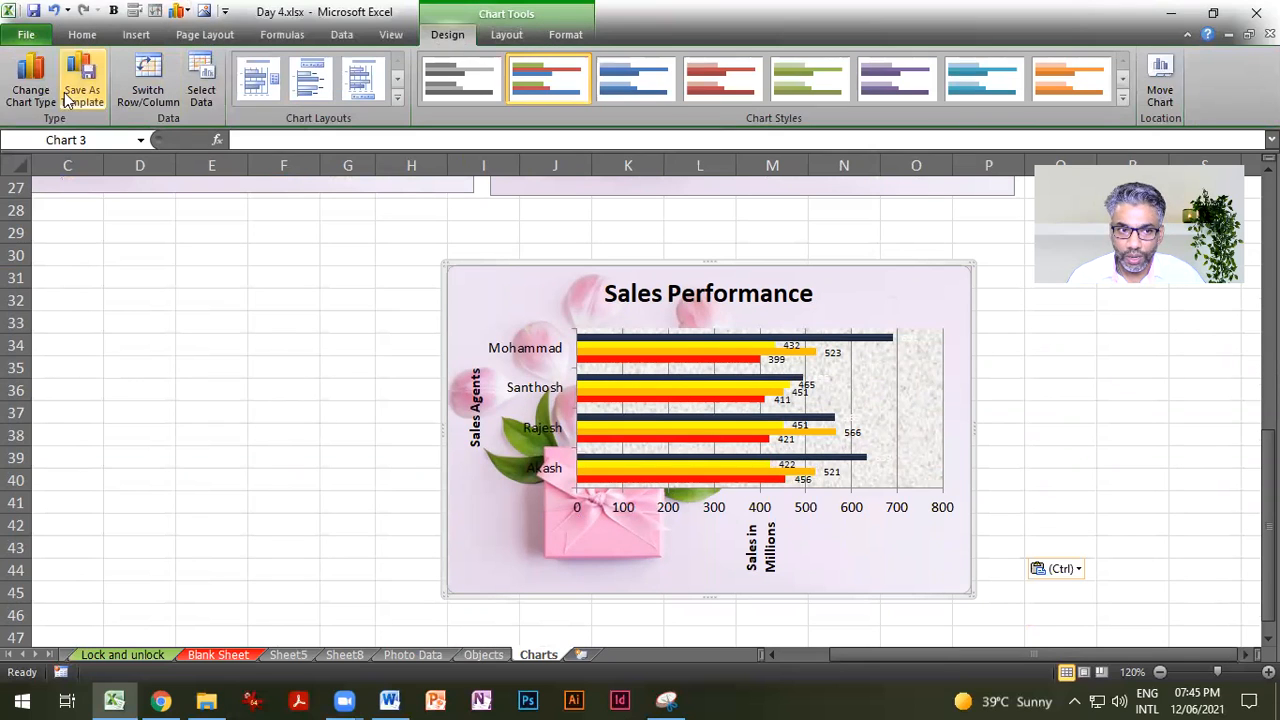
left_click(34, 110)
left_click(100, 241)
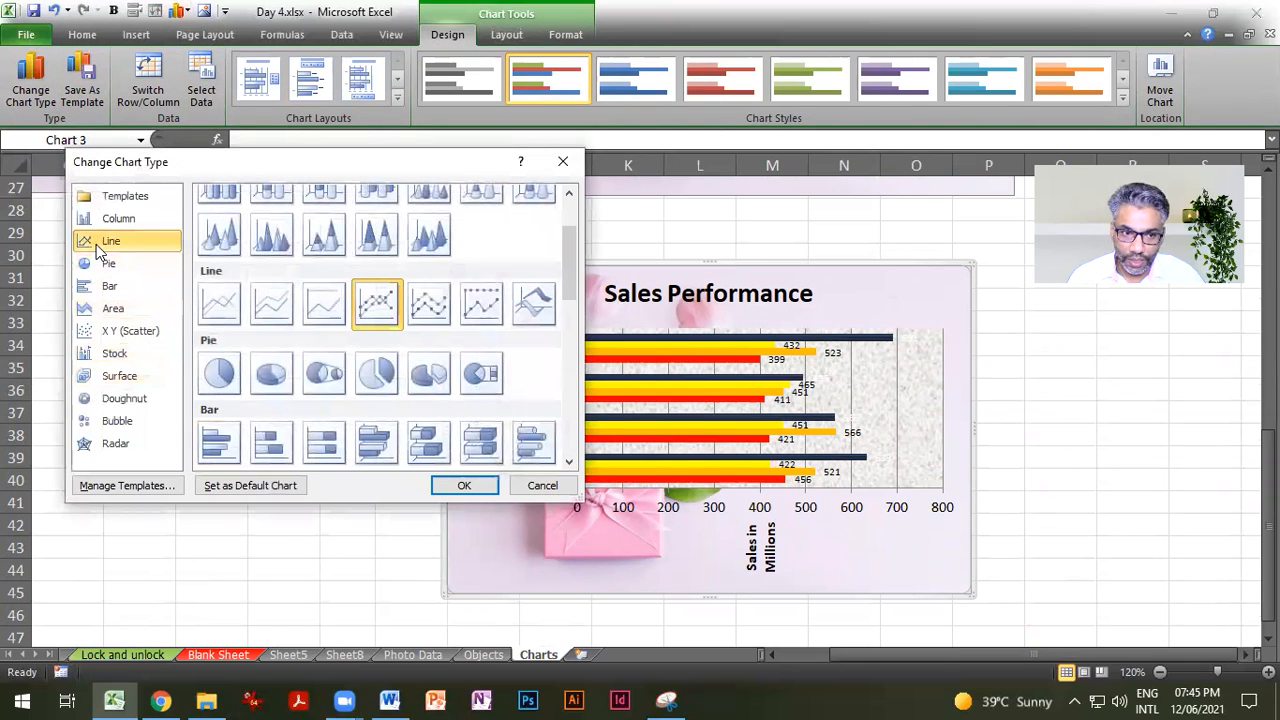
left_click(229, 315)
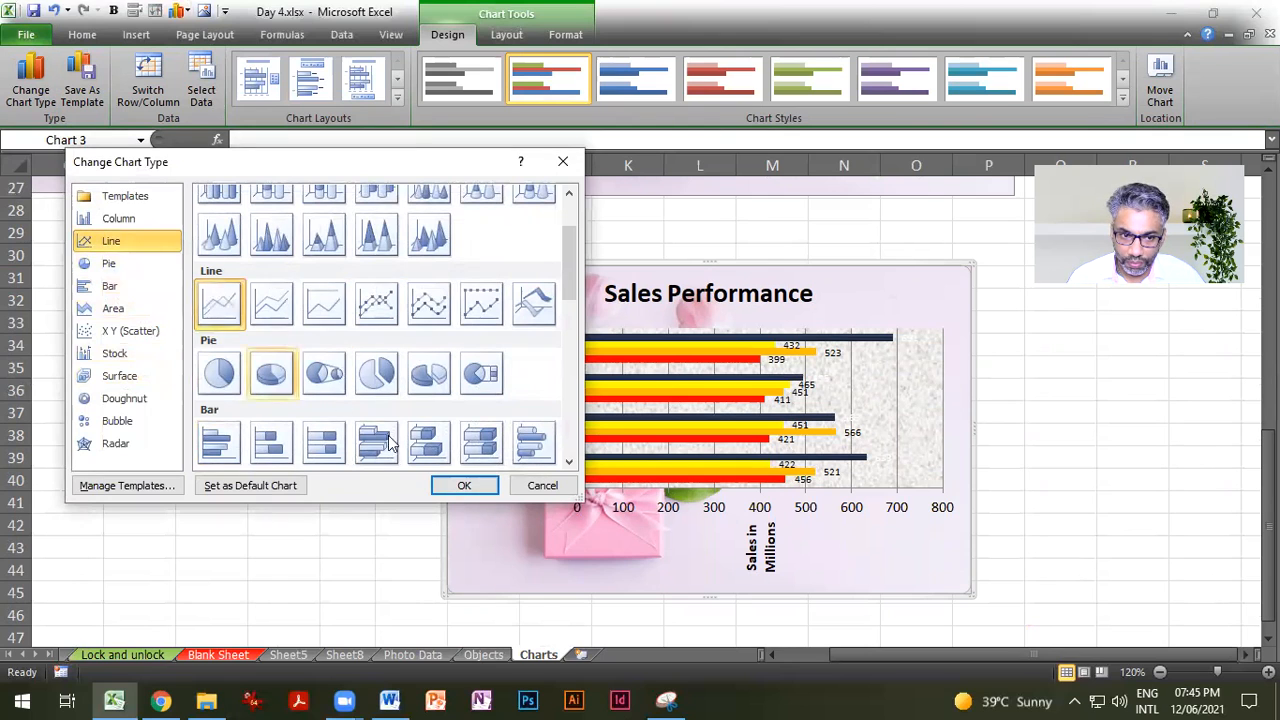
left_click(465, 486)
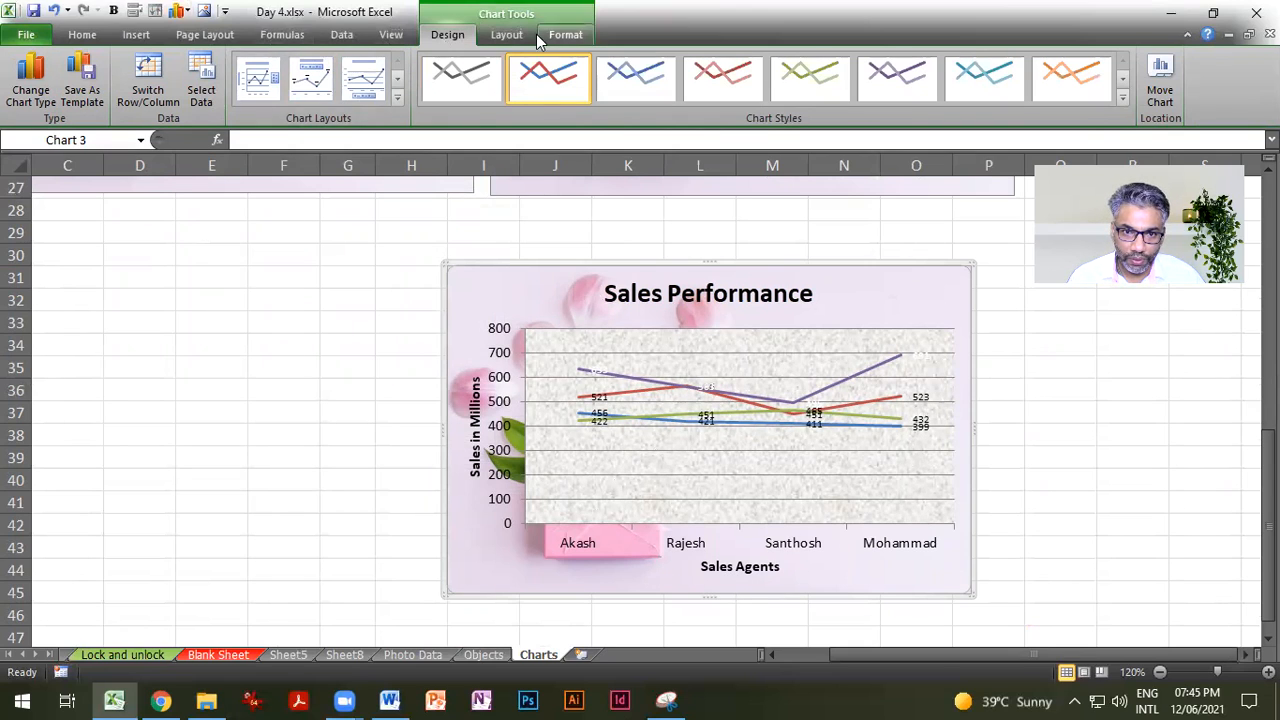
Step: Show the line chart's legend at the right, and switch its rows and columns so the months run along the horizontal axis
left_click(506, 34)
left_click(386, 95)
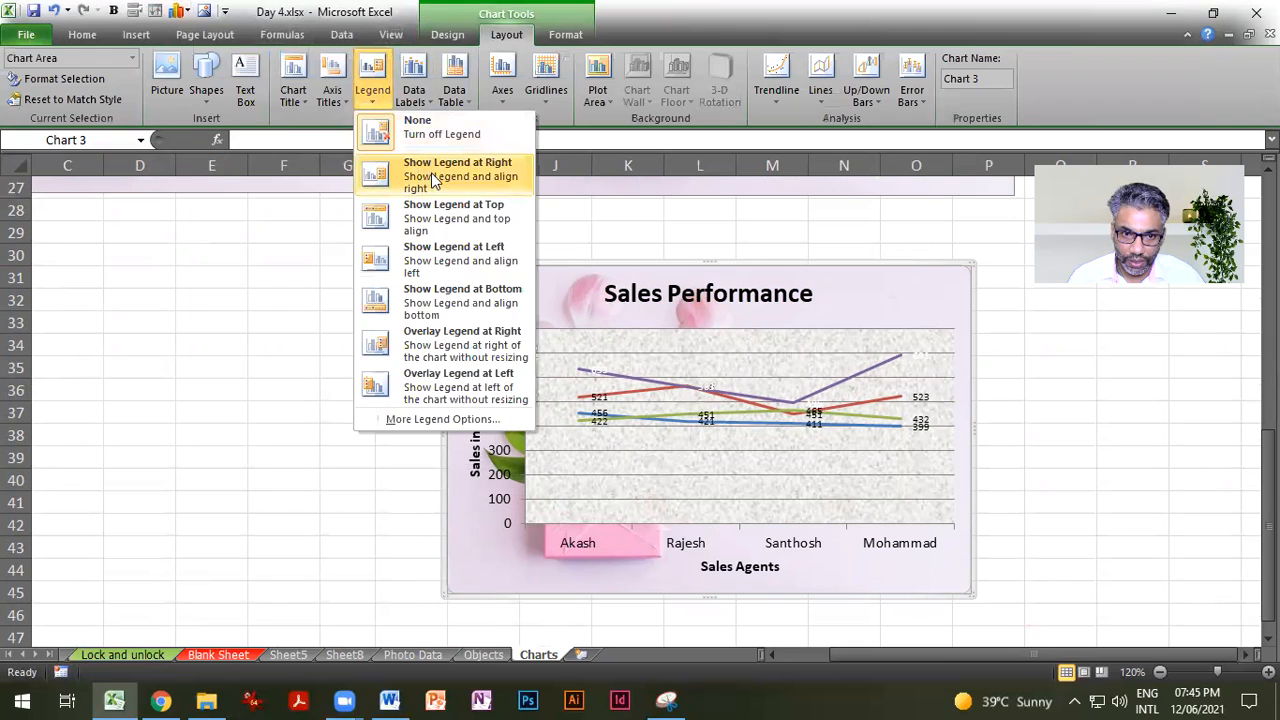
left_click(420, 168)
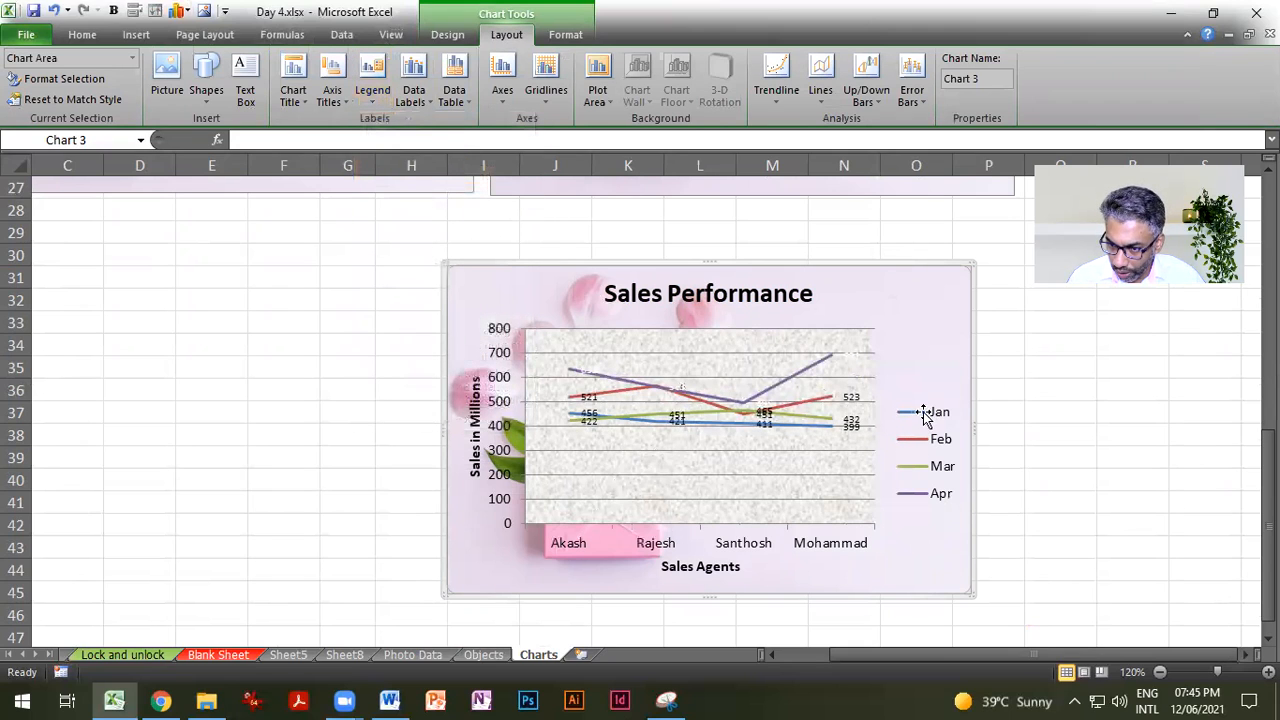
left_click(448, 35)
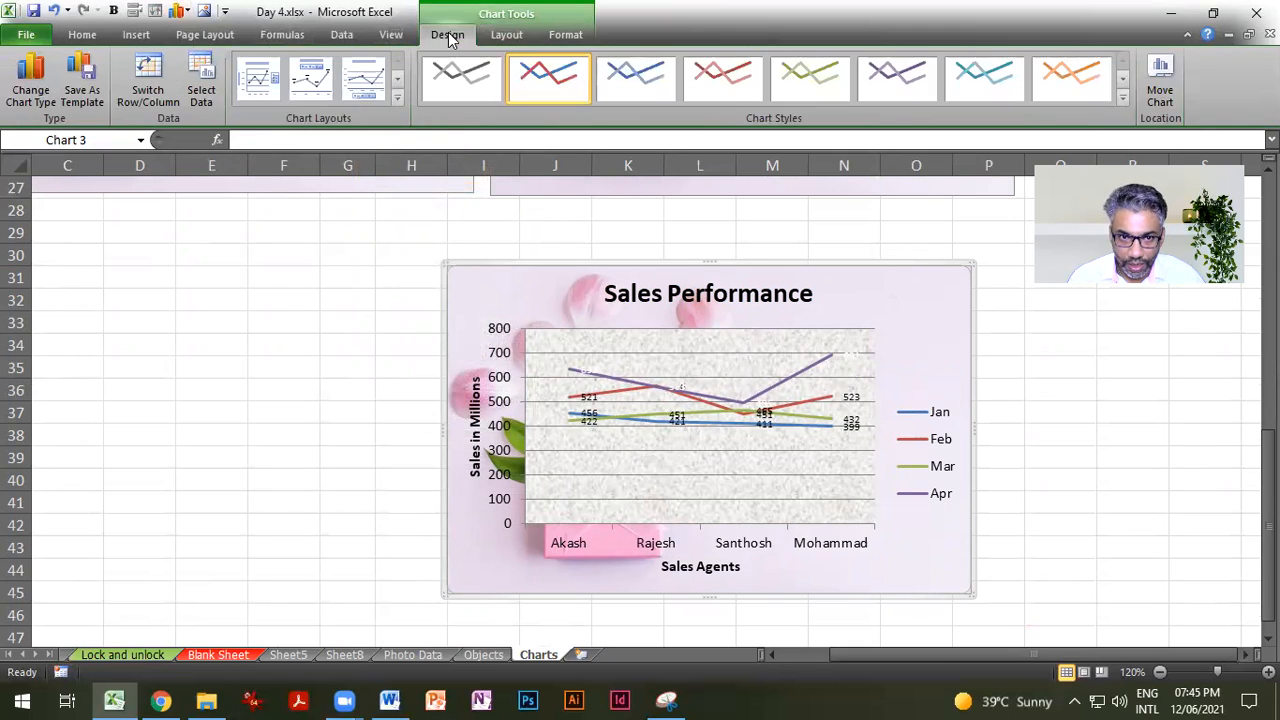
left_click(148, 85)
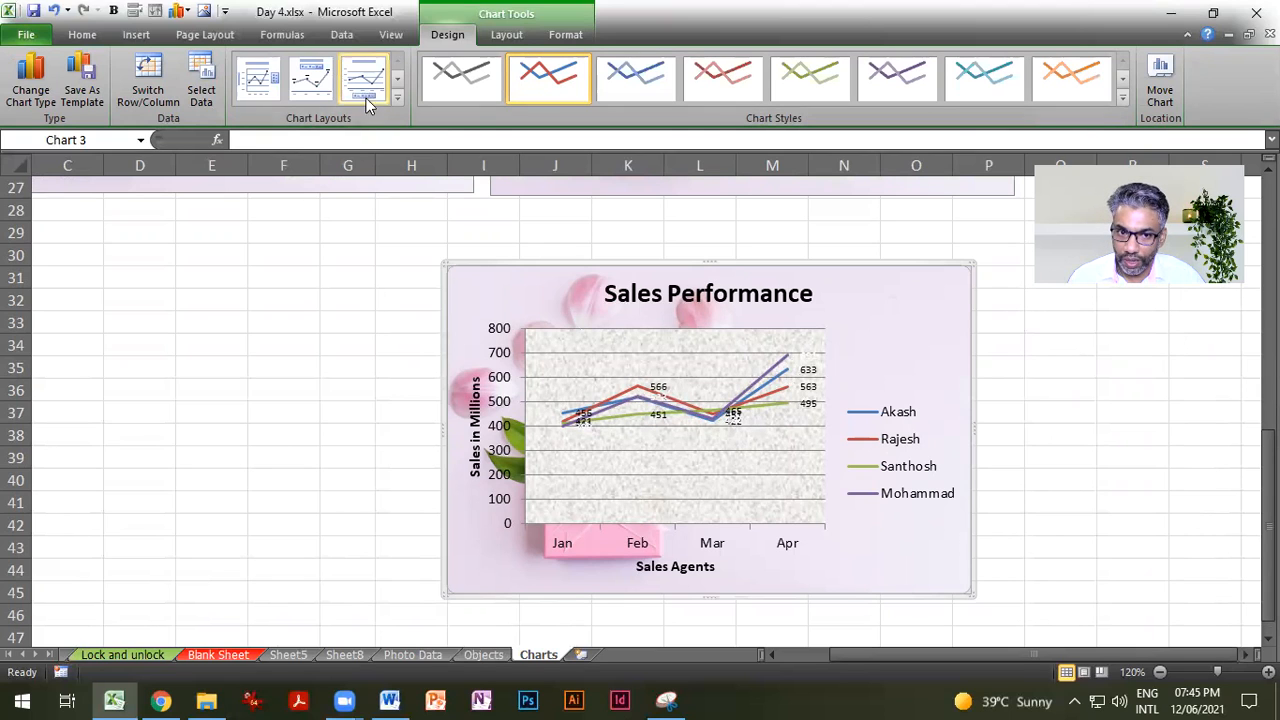
Step: Try several preset layouts on the line chart, ending with the one that has gridlines and a right-hand legend but no titles
left_click(396, 97)
left_click(364, 183)
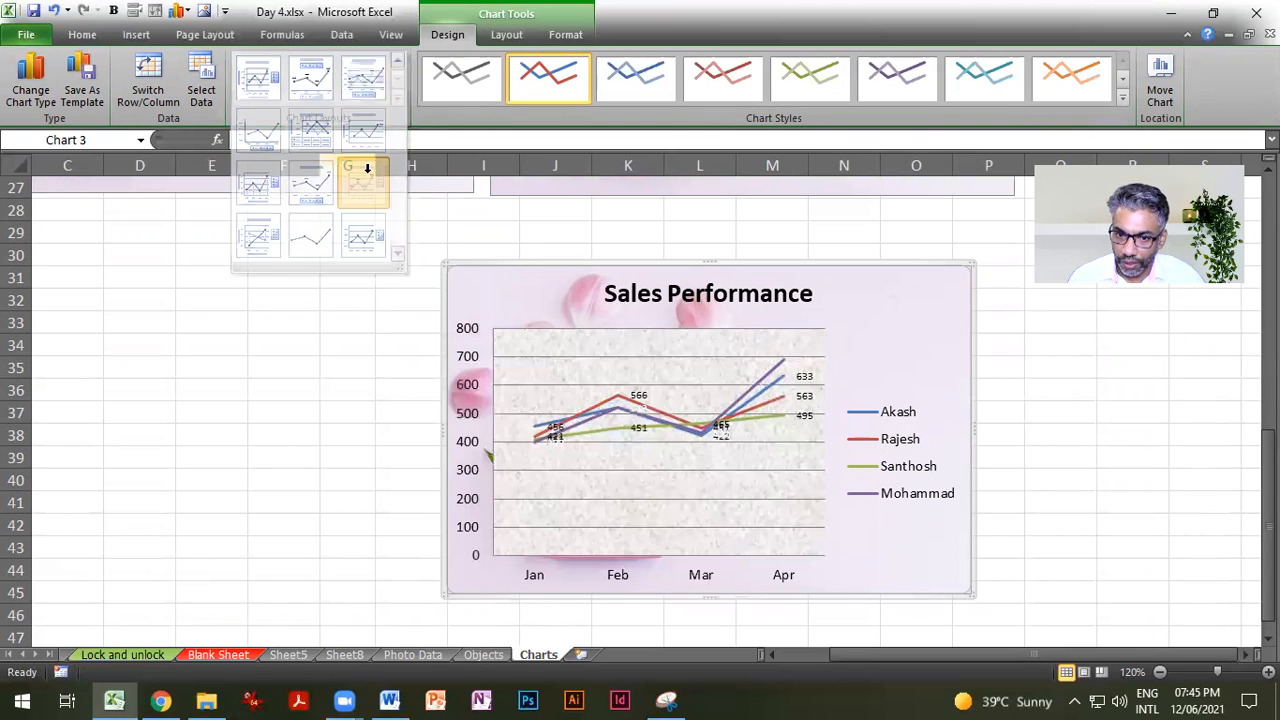
left_click(311, 96)
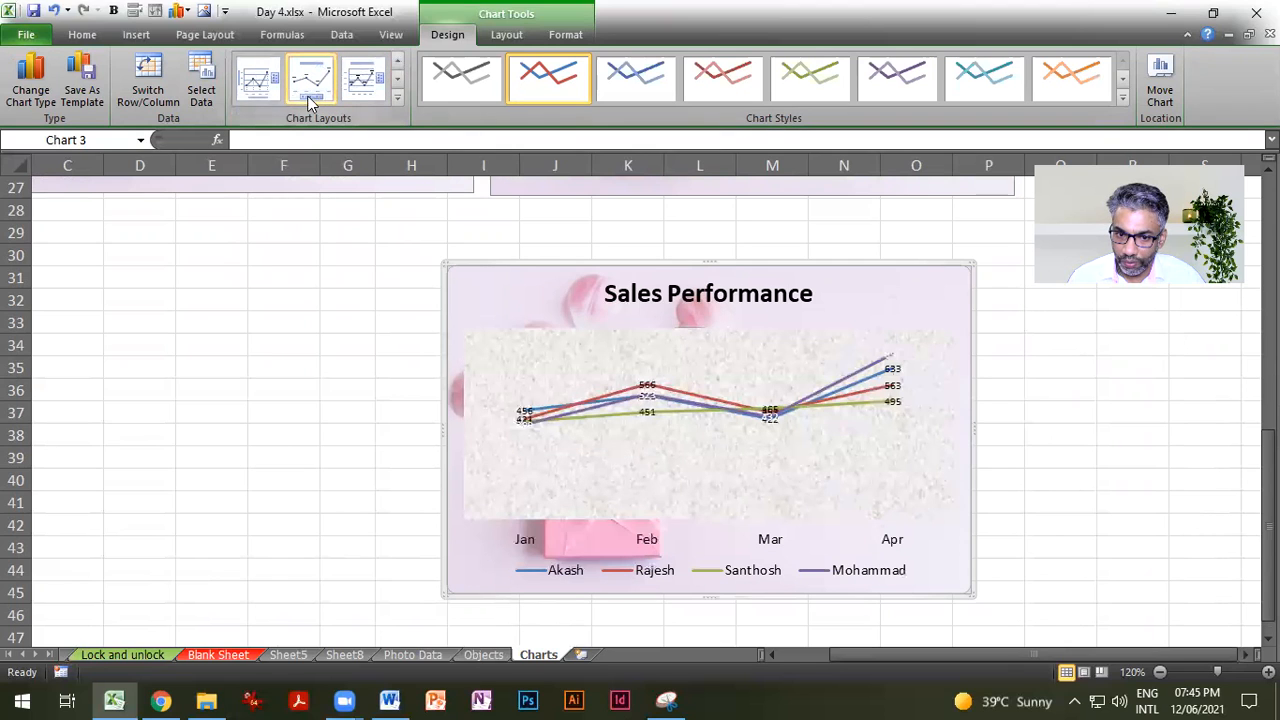
left_click(275, 88)
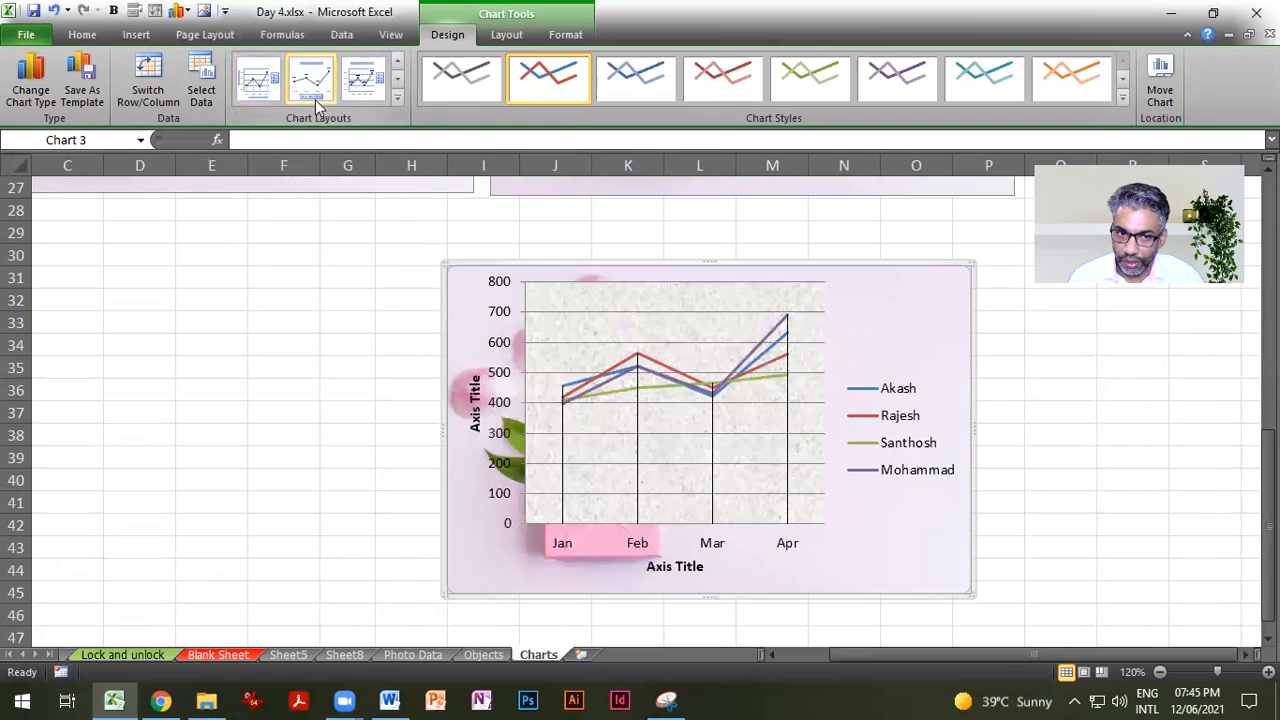
left_click(397, 96)
left_click(263, 234)
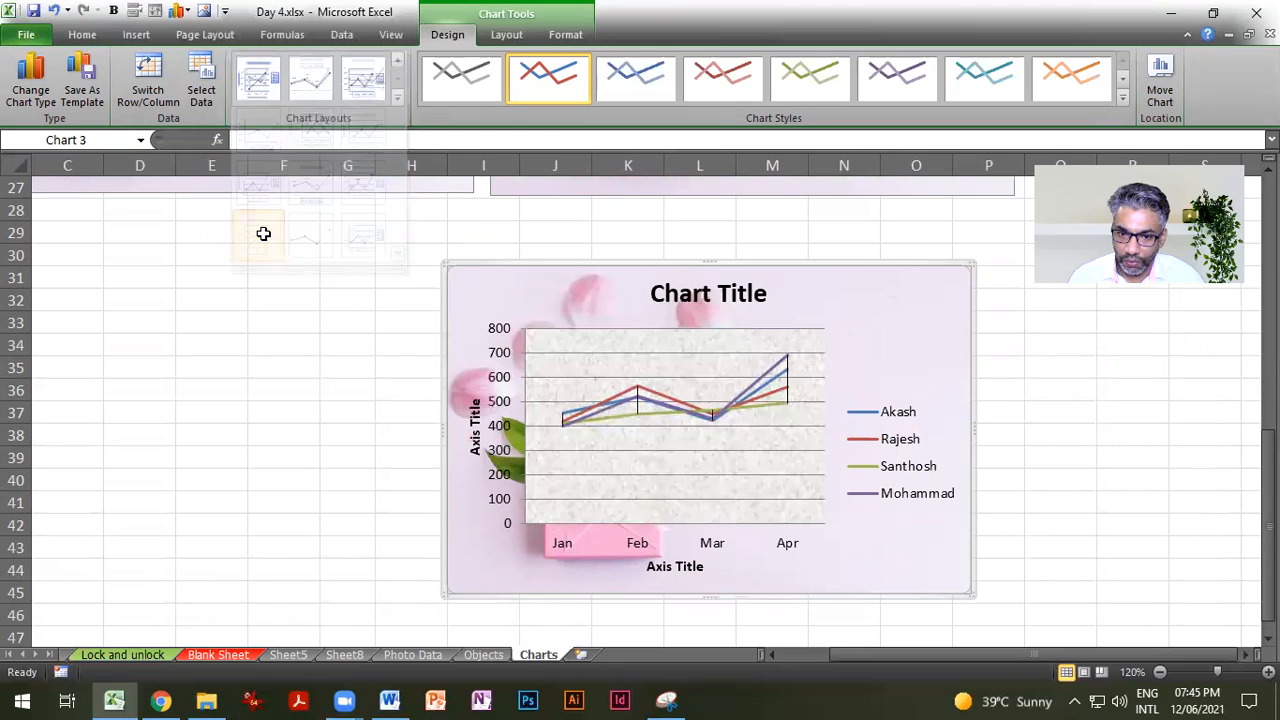
left_click(395, 96)
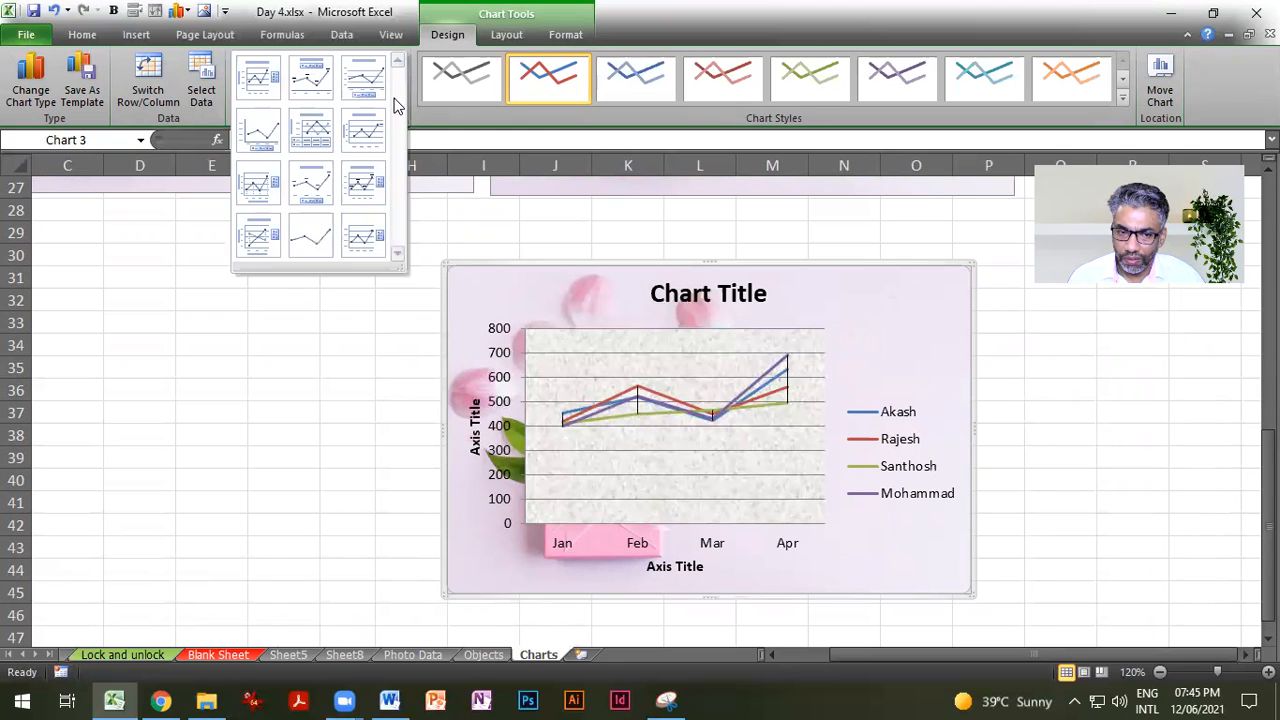
left_click(371, 234)
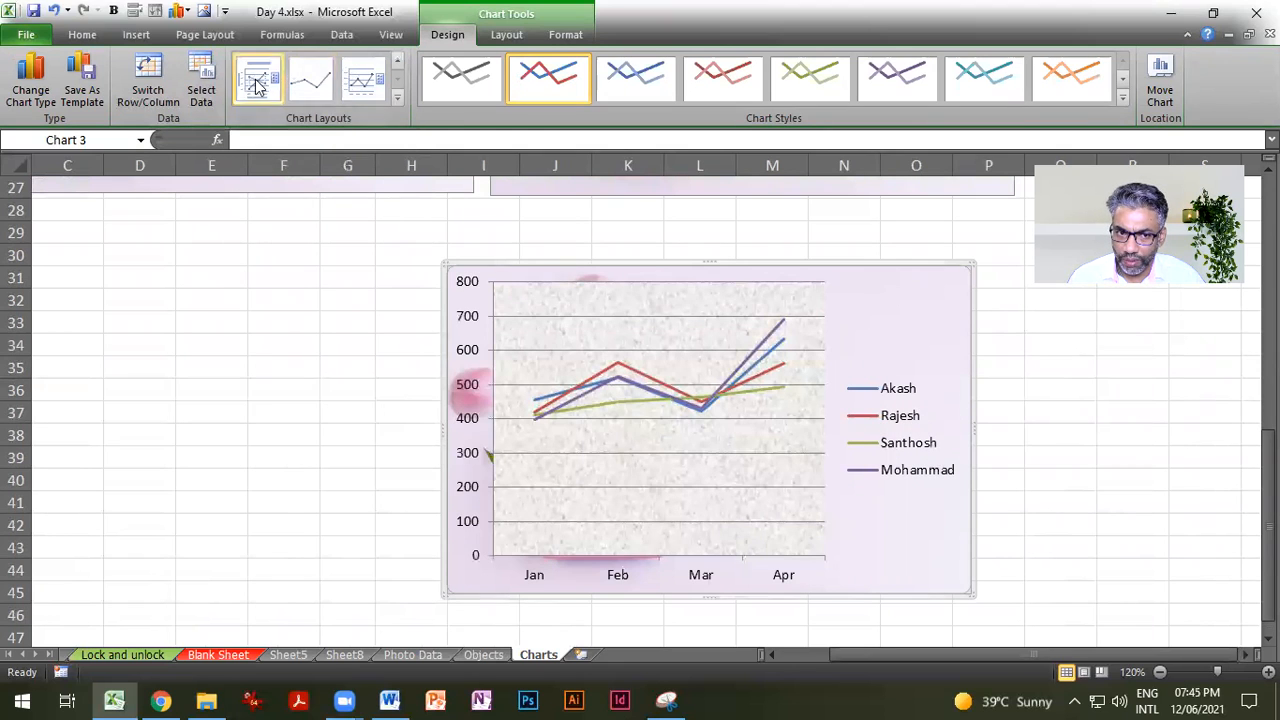
Step: Change the line chart to a basic 2-D pie, and switch its rows and columns so the slices represent the agents
left_click(42, 92)
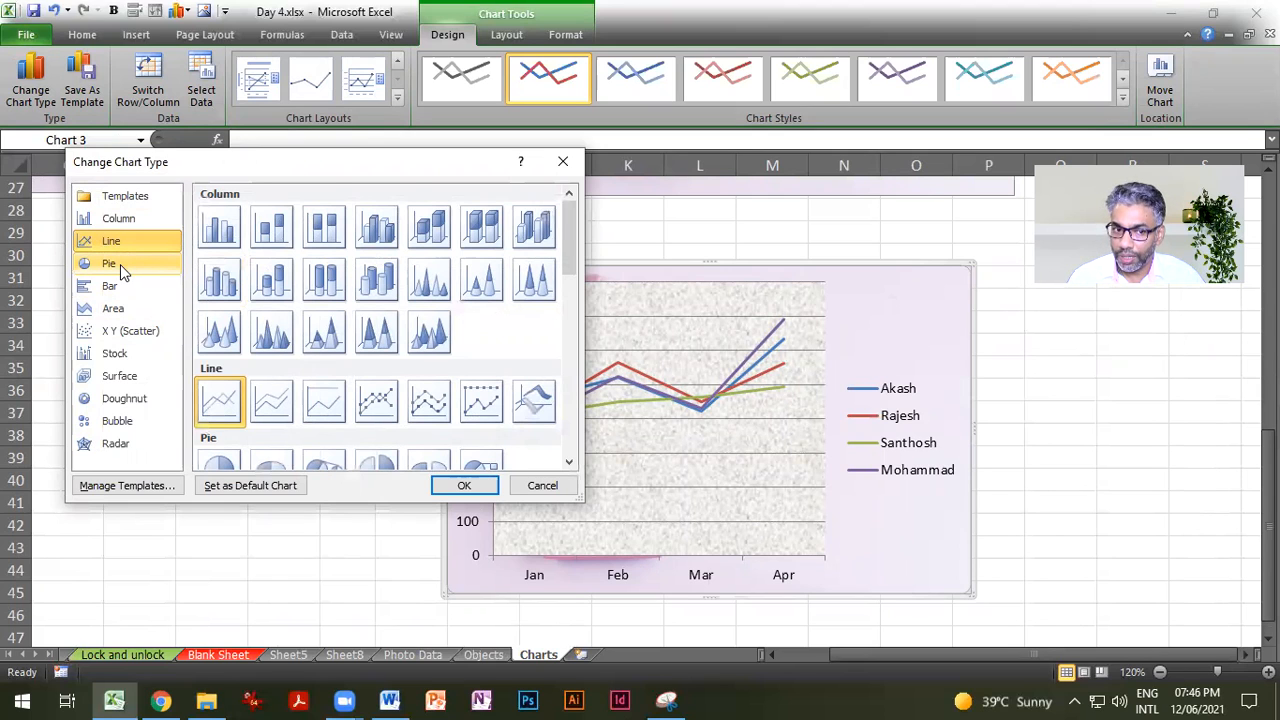
left_click(120, 264)
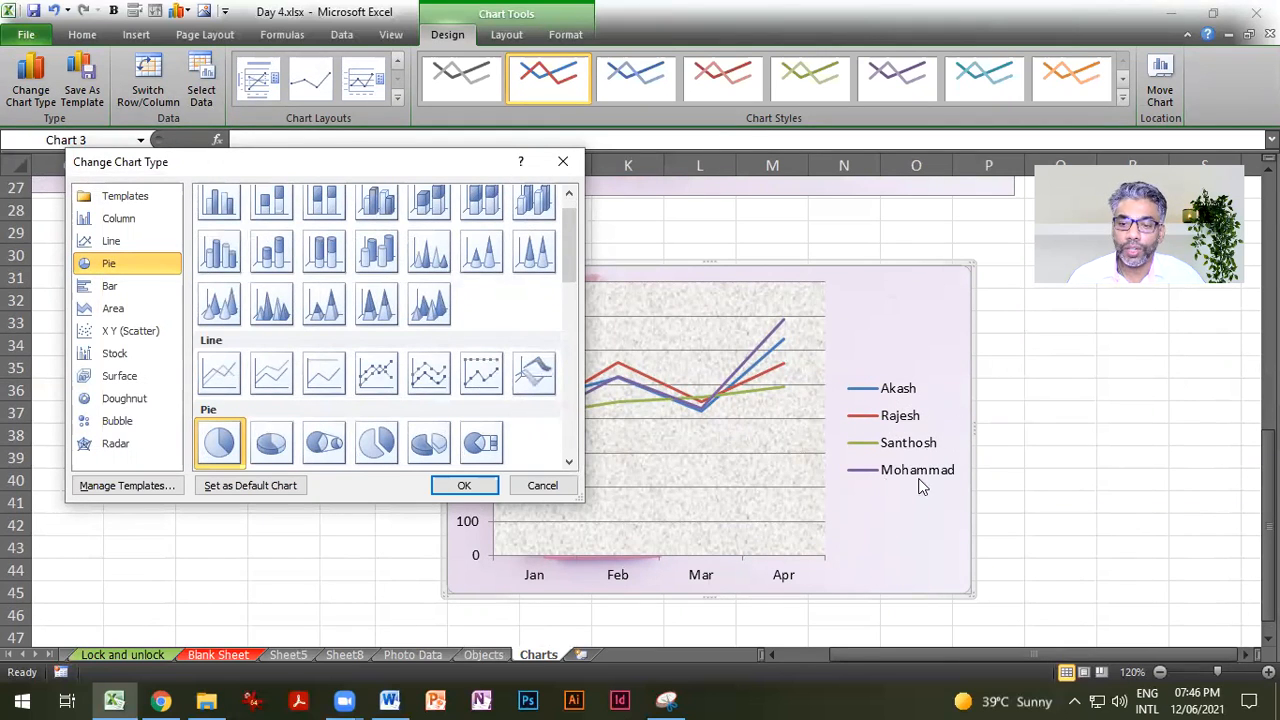
left_click(460, 486)
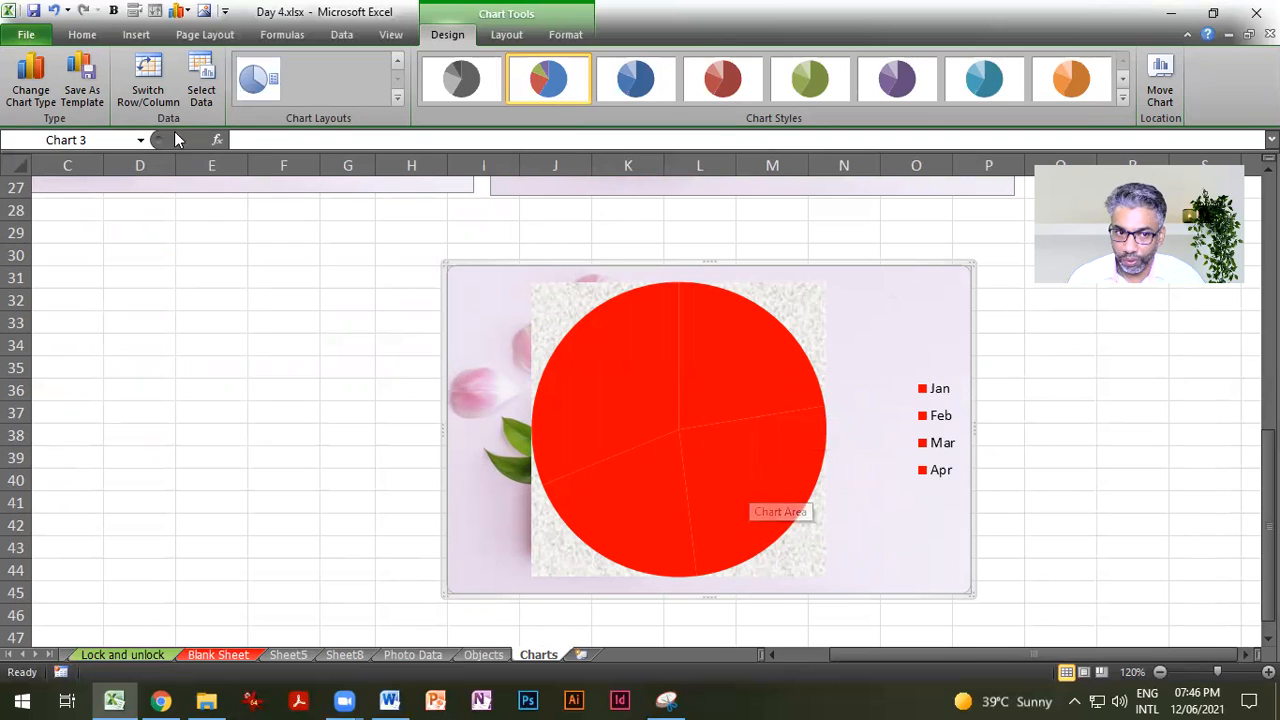
left_click(147, 85)
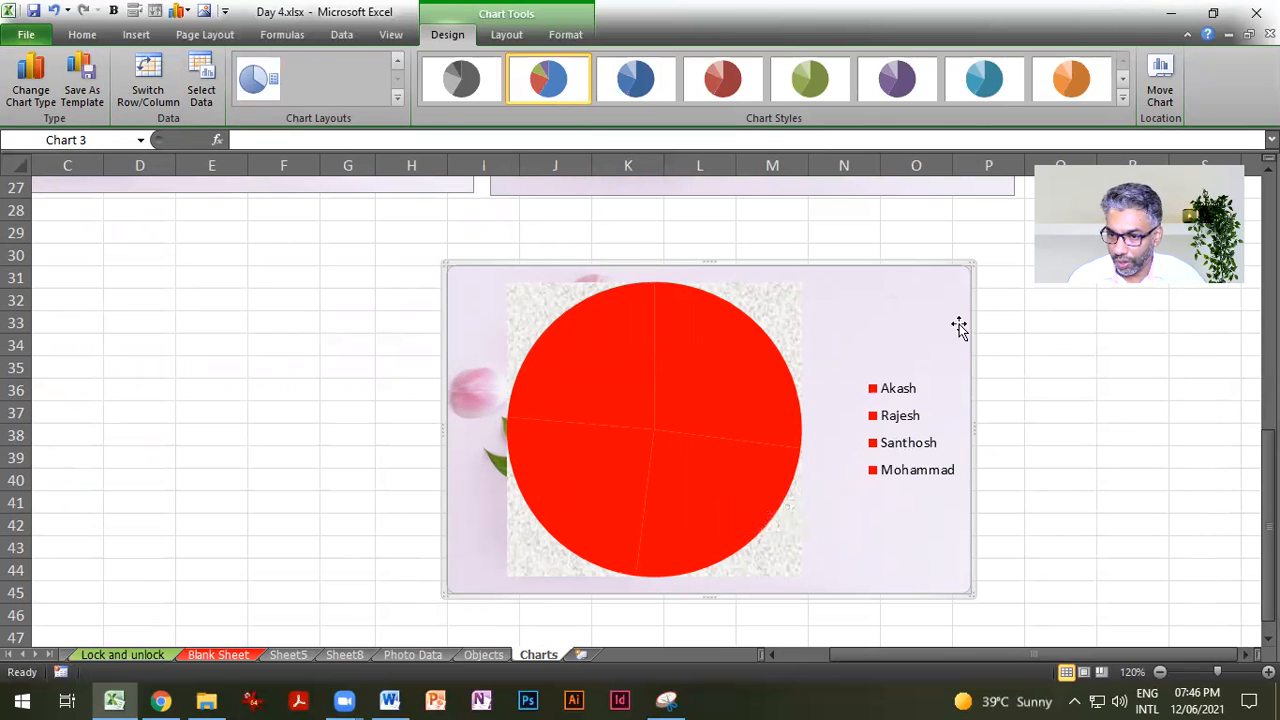
Step: Delete the duplicate pie chart placed below the bar chart
key("Delete")
scroll(800, 400, "up", 7)
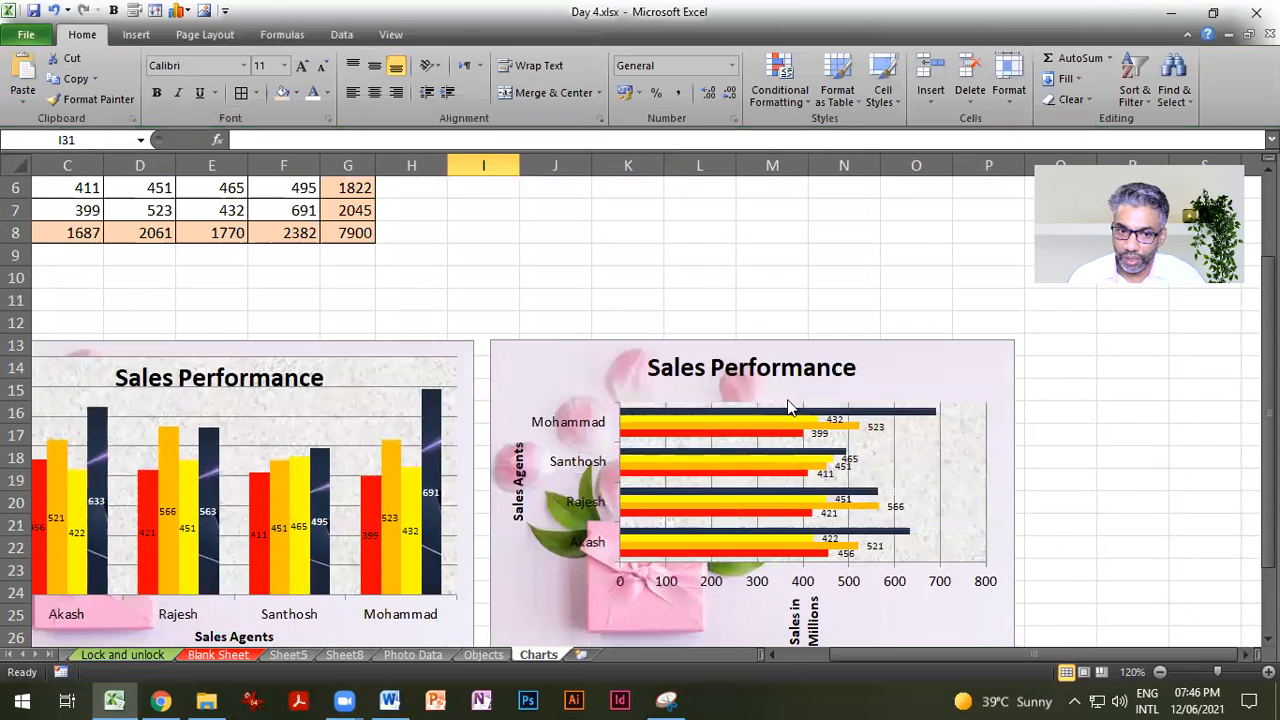
scroll(788, 401, "up", 2)
left_click_drag(907, 654, 800, 657)
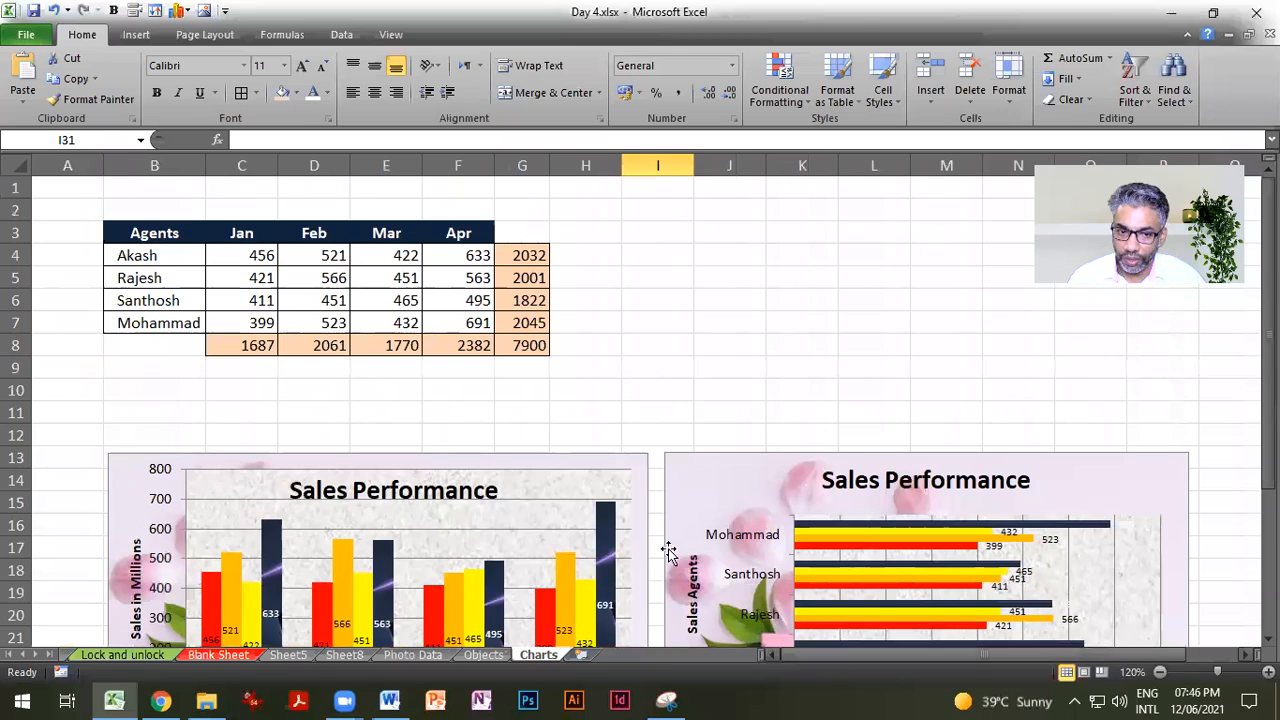
Step: Insert a basic 2-D pie chart of the first agent's January to April sales from B3:F4
left_click_drag(135, 232, 478, 256)
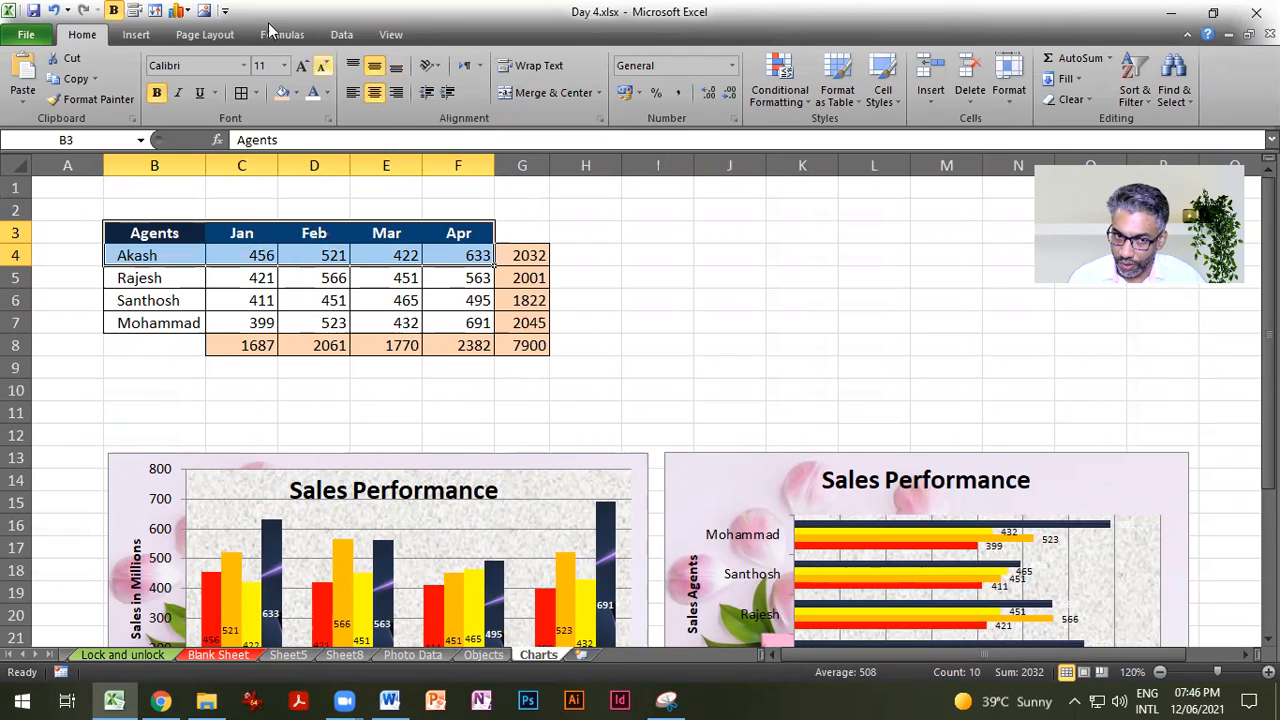
left_click(135, 35)
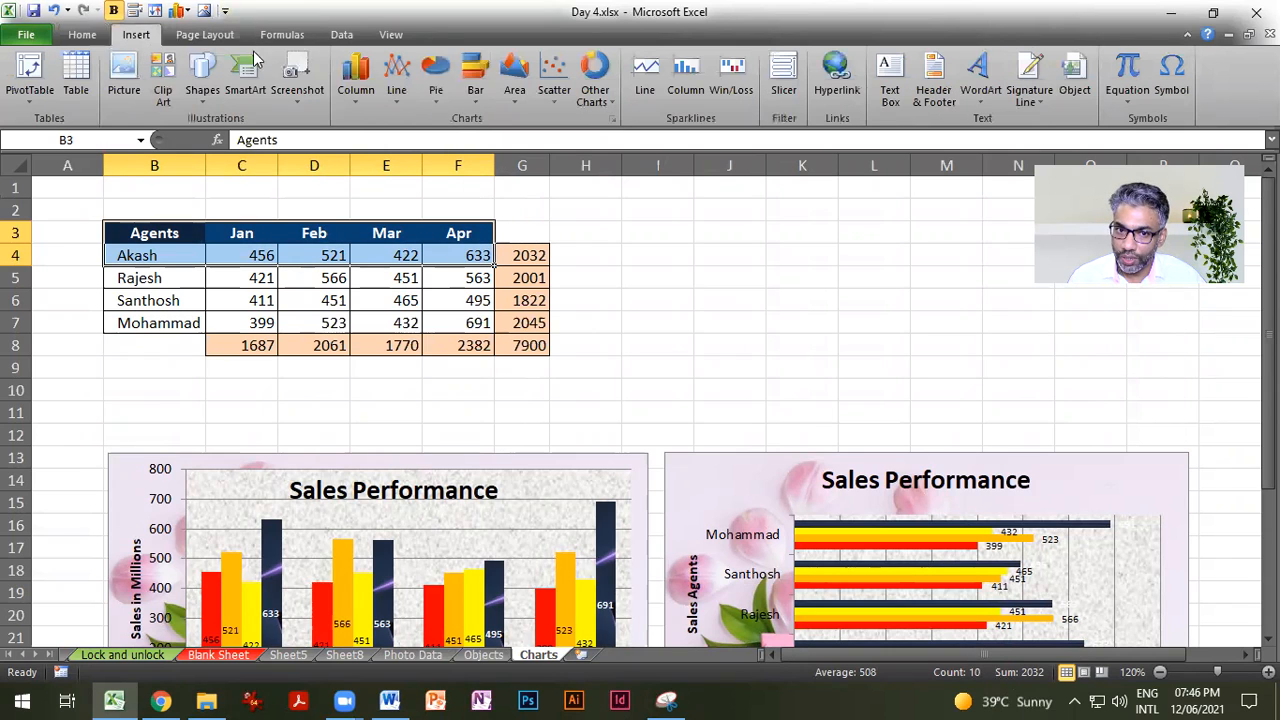
left_click(436, 80)
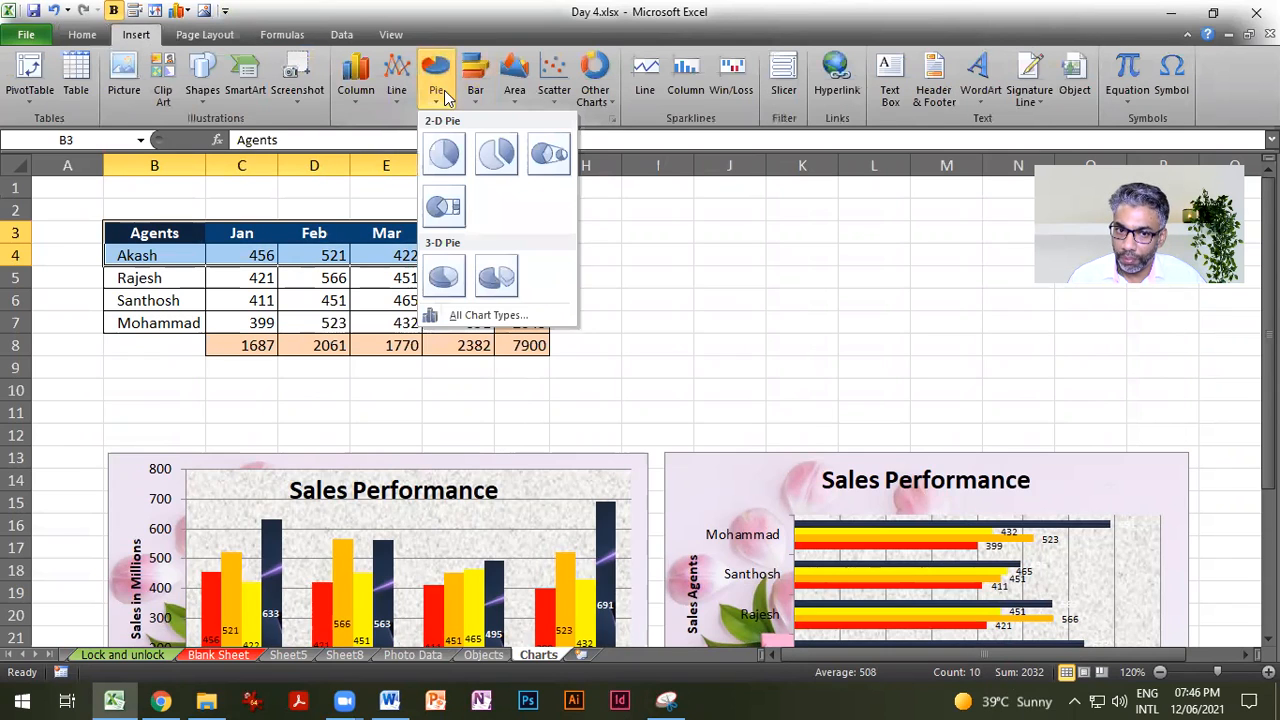
left_click(443, 162)
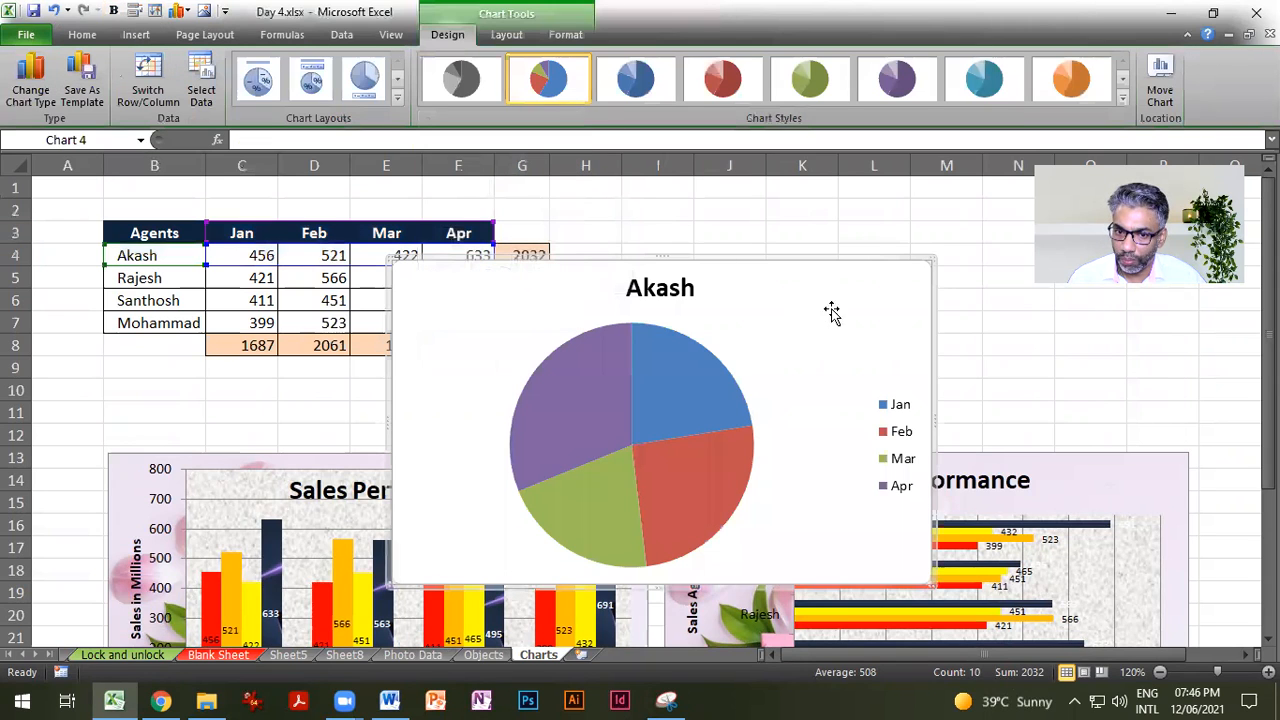
left_click_drag(837, 268, 896, 276)
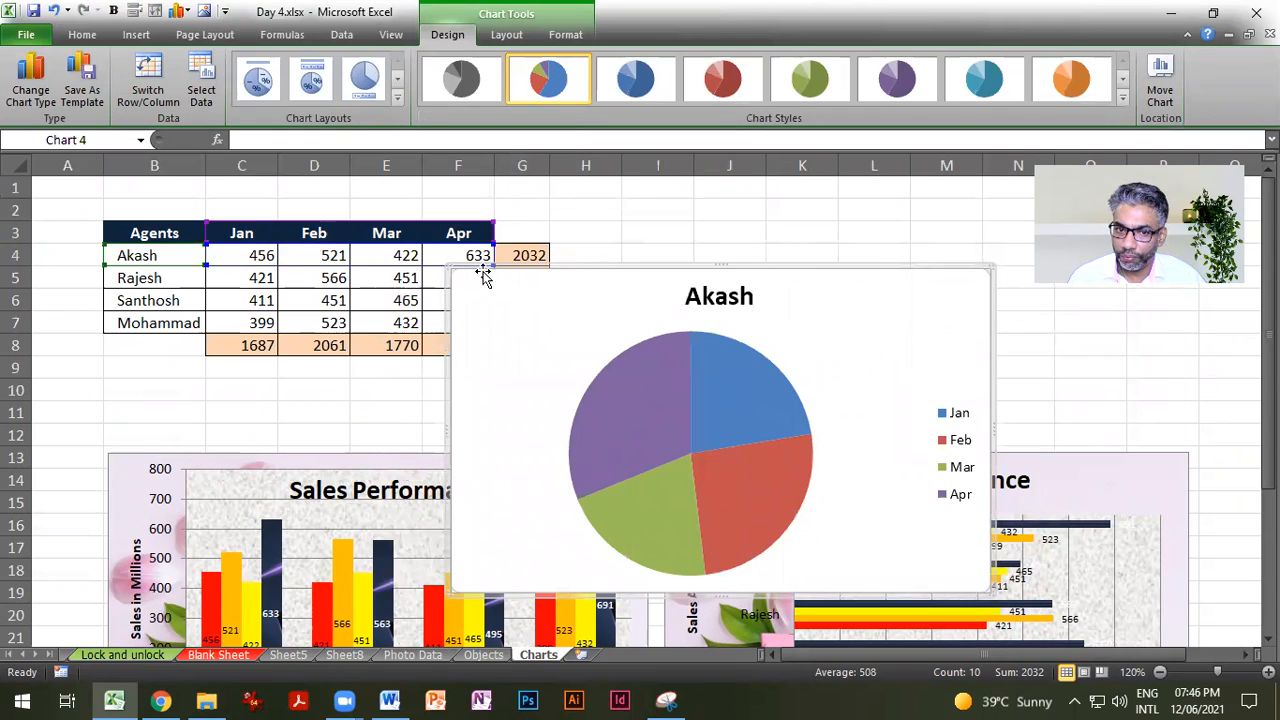
Step: Add data labels centred on the slices of the first agent's pie chart
left_click(510, 36)
left_click(414, 88)
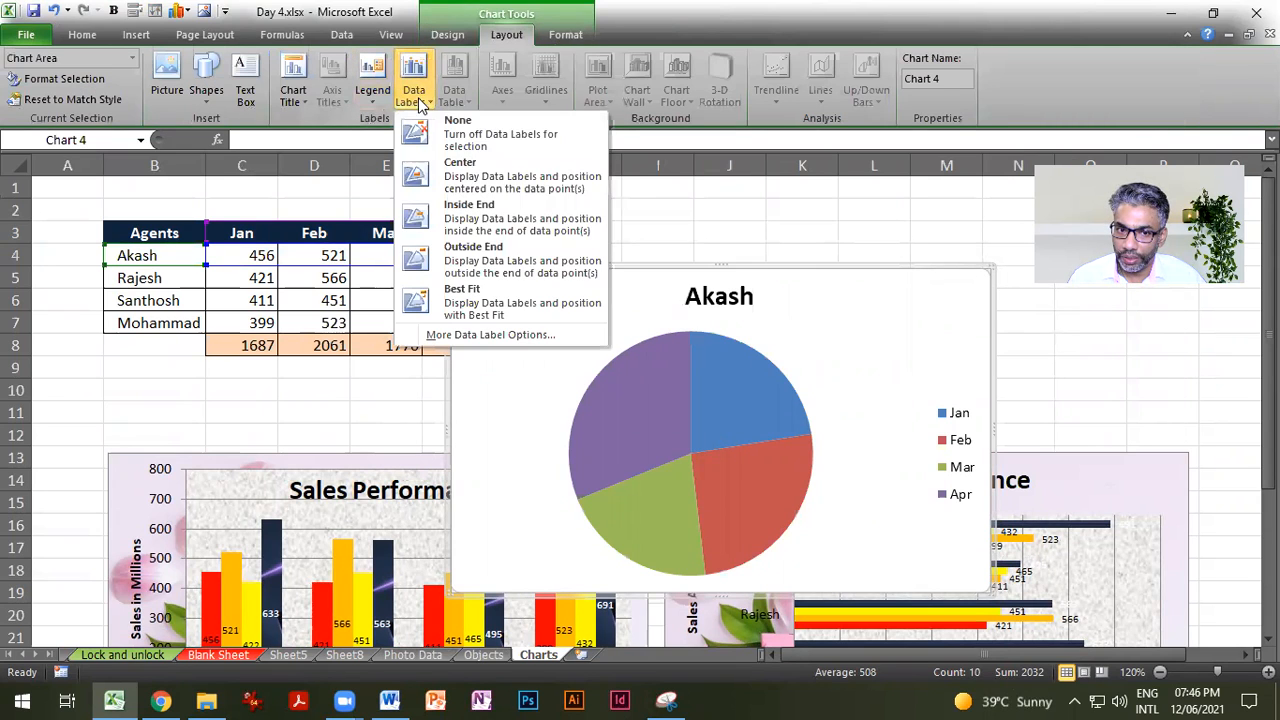
left_click(474, 166)
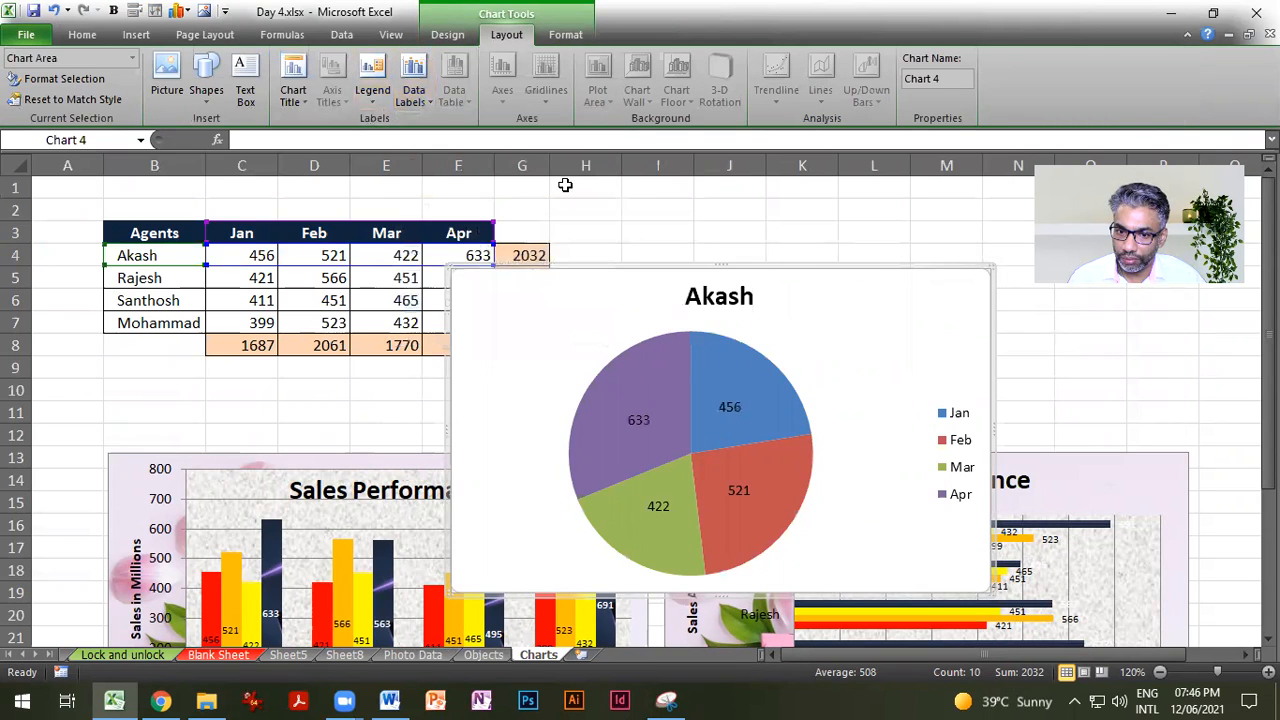
Step: Make the pie's data labels bold and white, and move the chart beside the sales table so it starts around cell H2
left_click(640, 420)
left_click(92, 36)
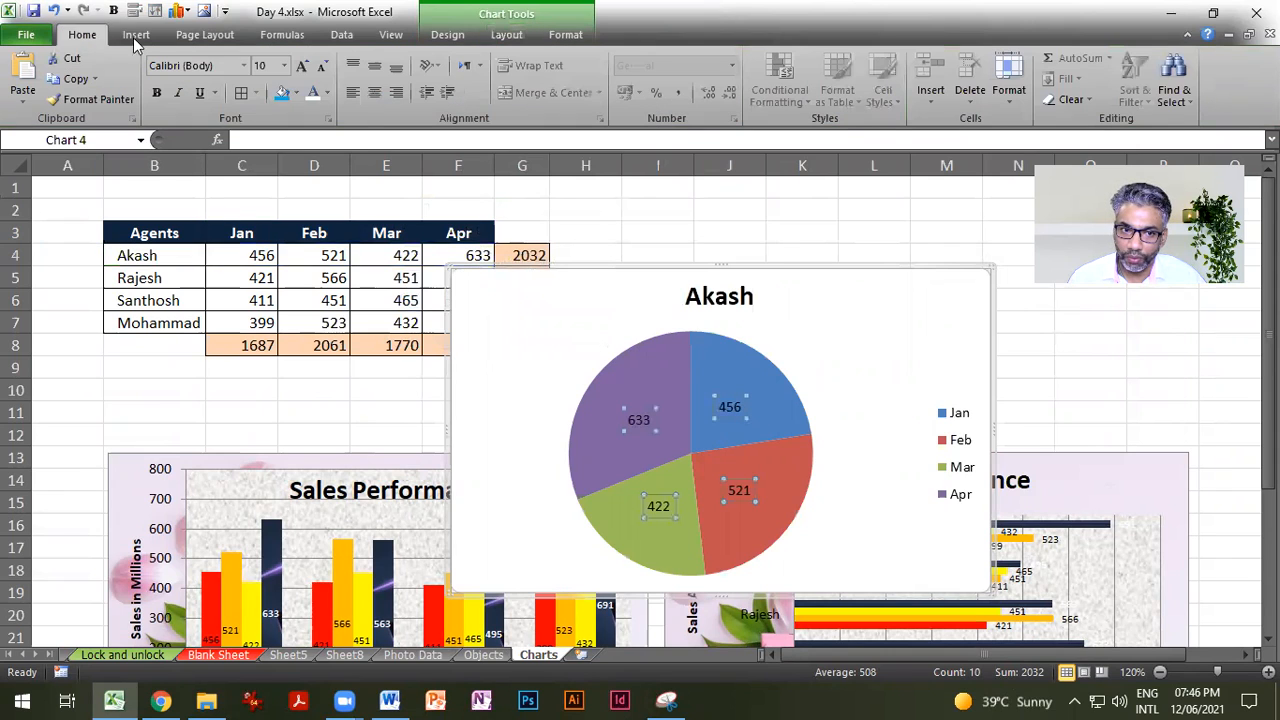
left_click(158, 93)
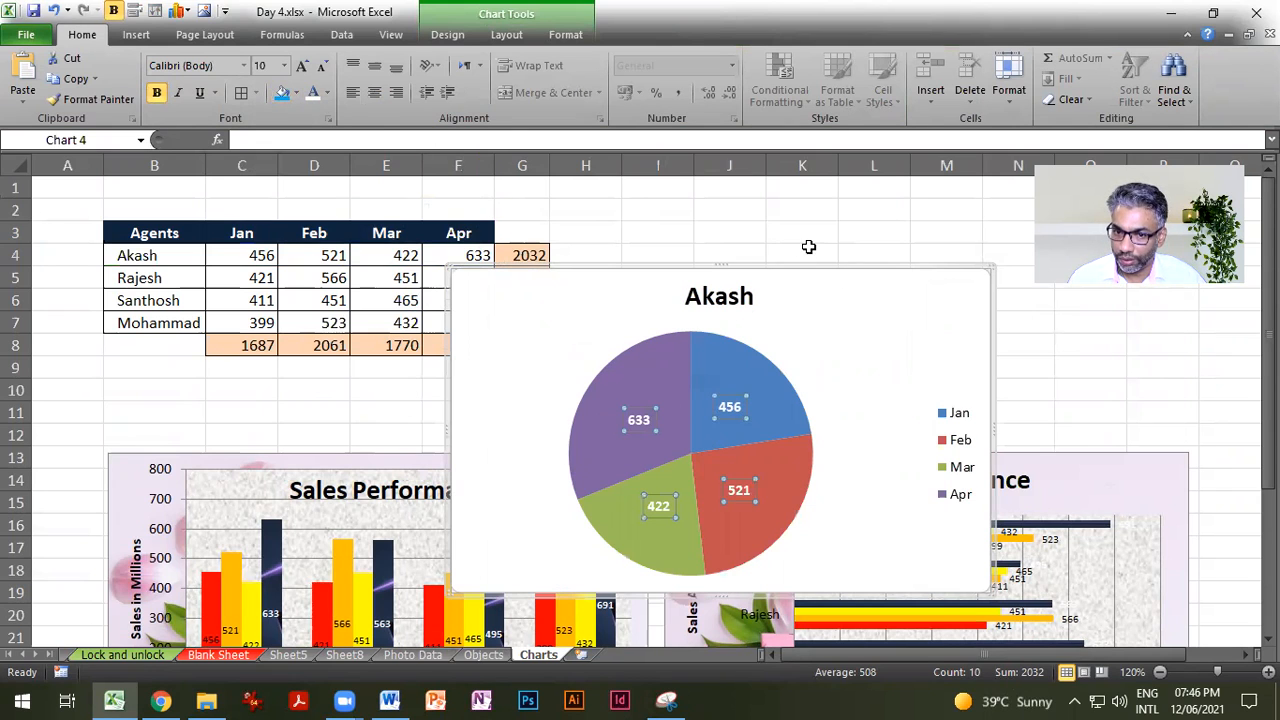
left_click_drag(806, 267, 937, 206)
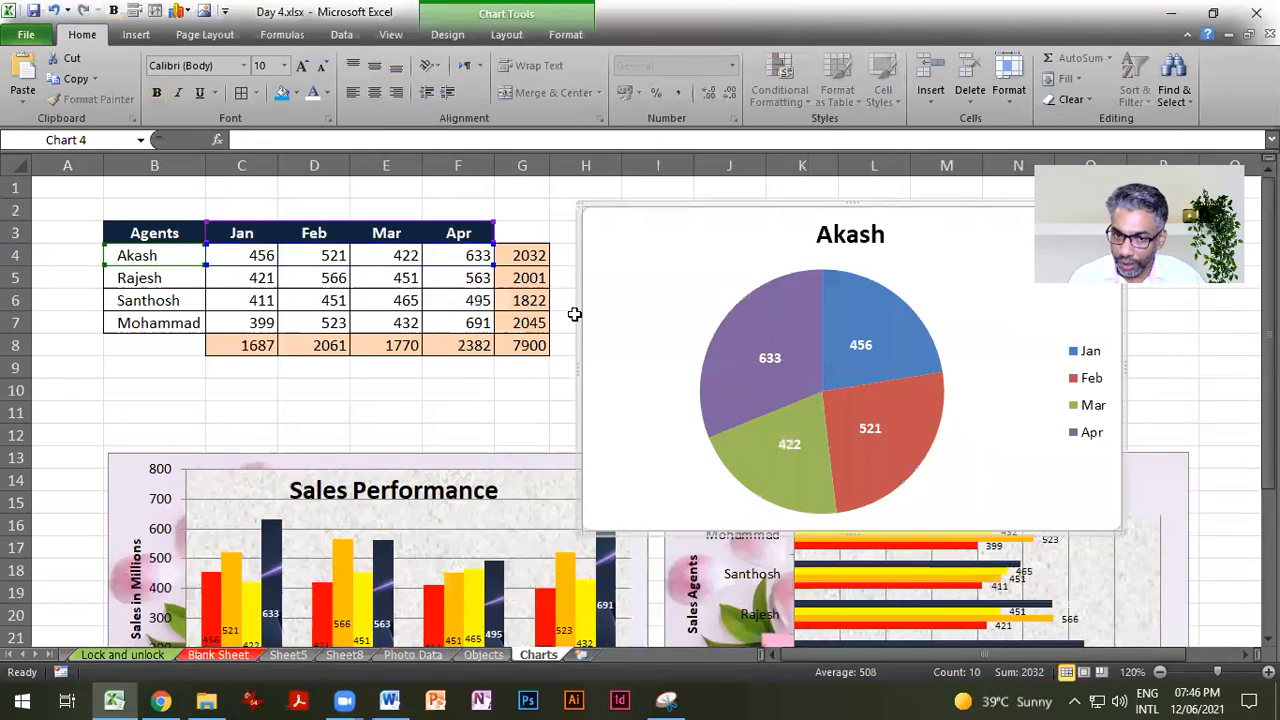
left_click(521, 391)
Step: Insert a basic 2-D pie chart of the second agent's monthly sales from B3:F3 and B5:F5
left_click_drag(166, 232, 445, 233)
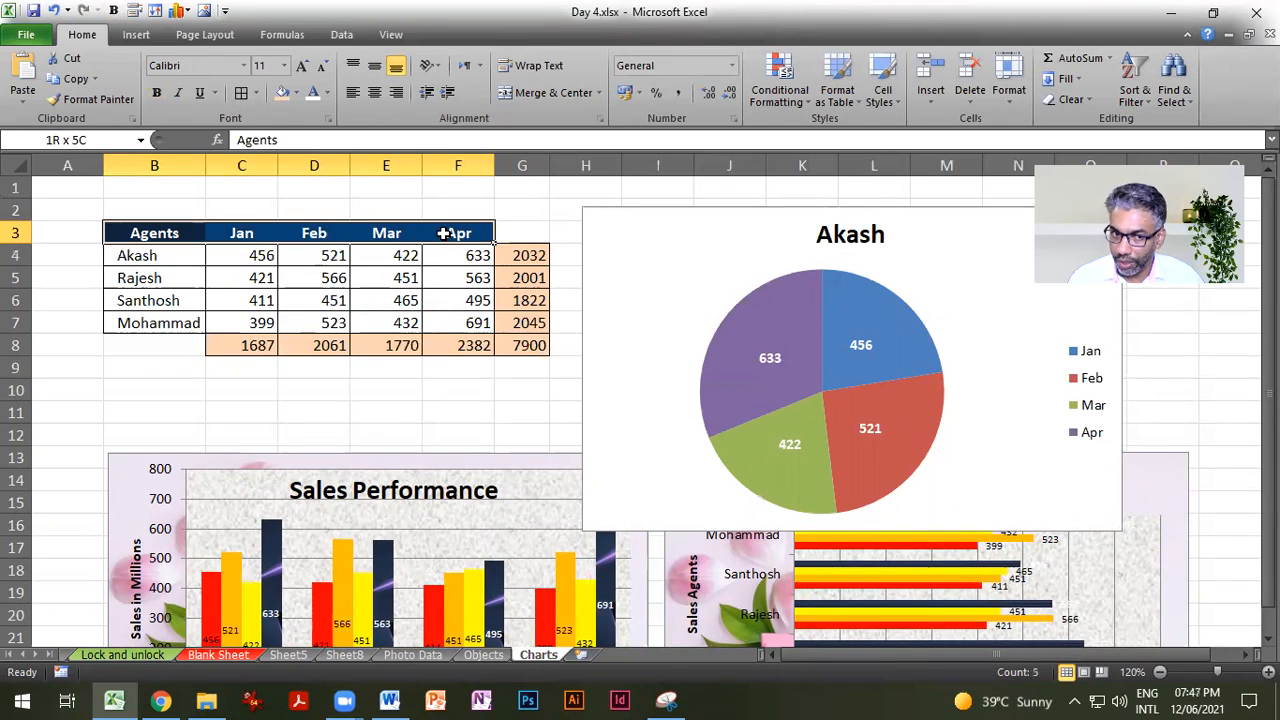
left_click_drag(178, 278, 452, 274)
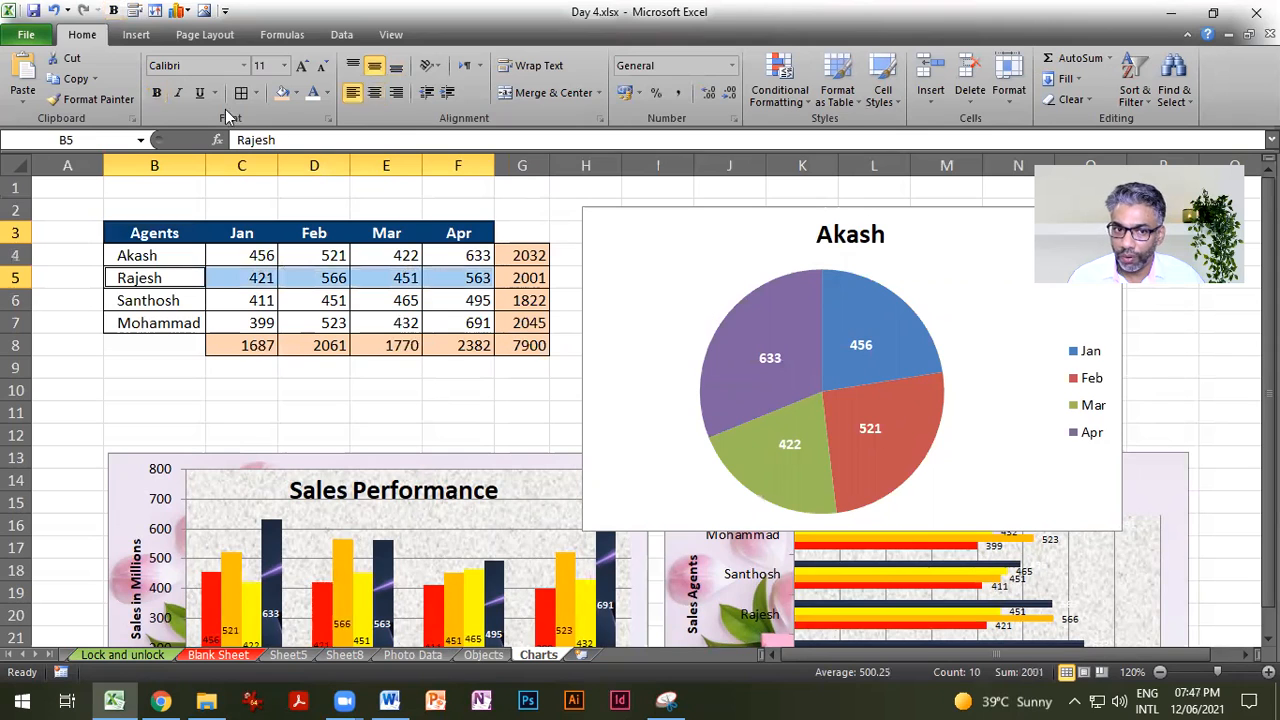
left_click(134, 36)
left_click(443, 98)
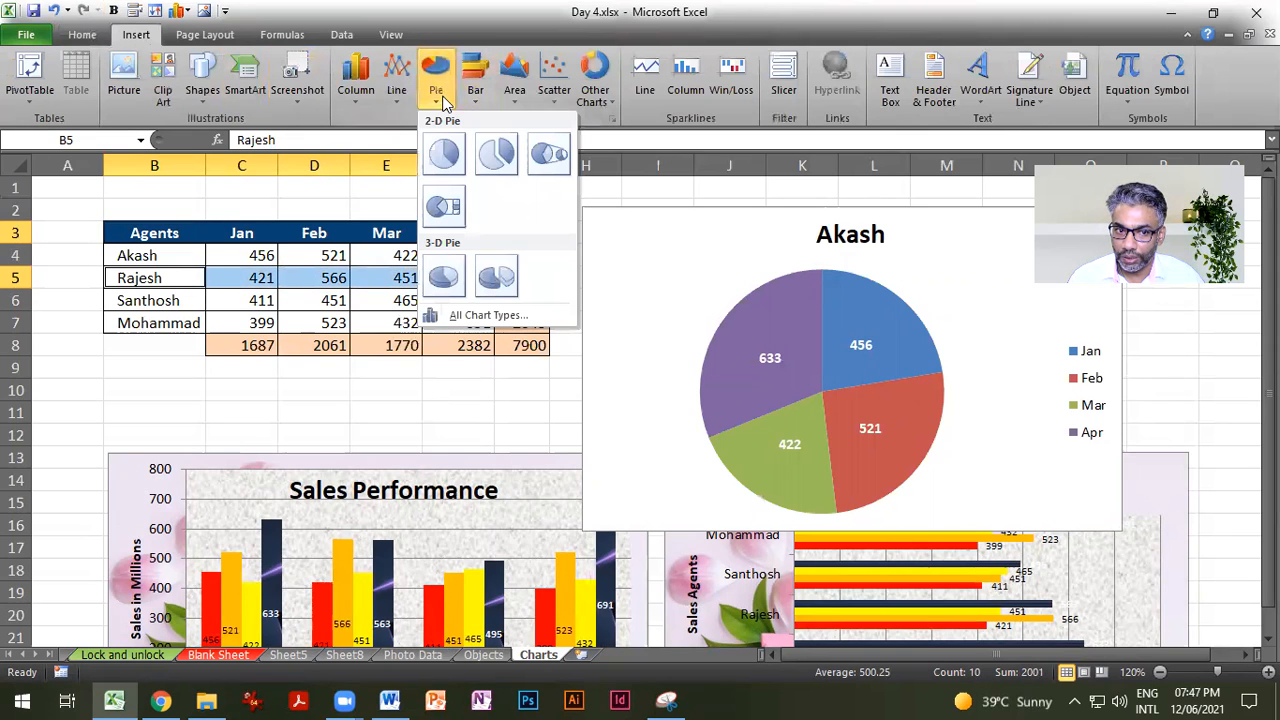
left_click(444, 153)
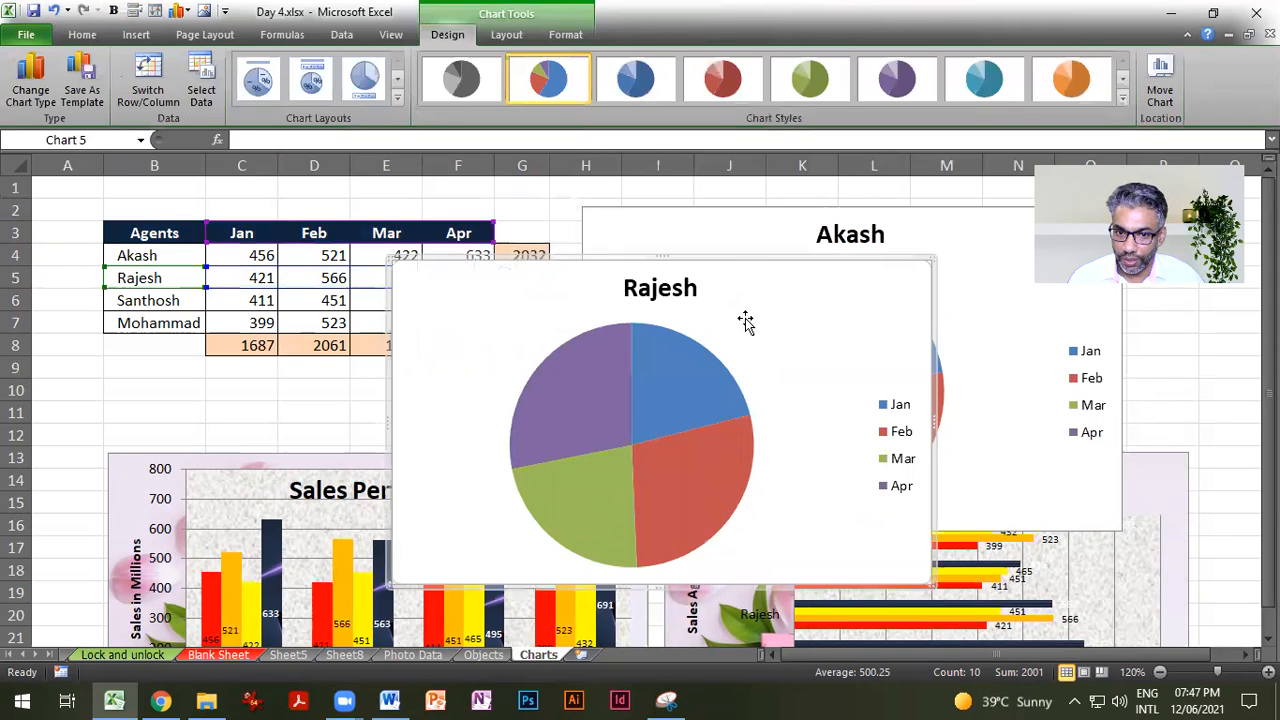
Step: Move the second agent's pie chart off the first agent's chart, and shrink both pies to about eight rows high, three and four columns wide
left_click_drag(719, 273, 509, 470)
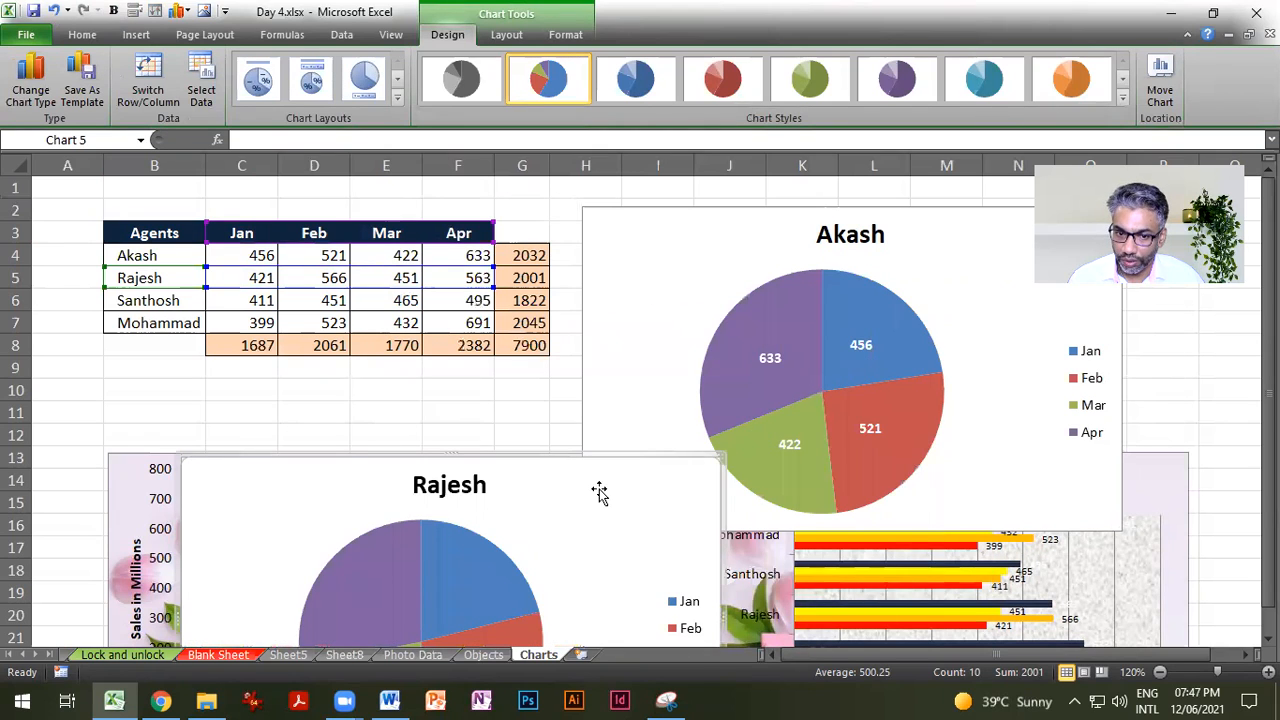
left_click_drag(590, 468, 549, 410)
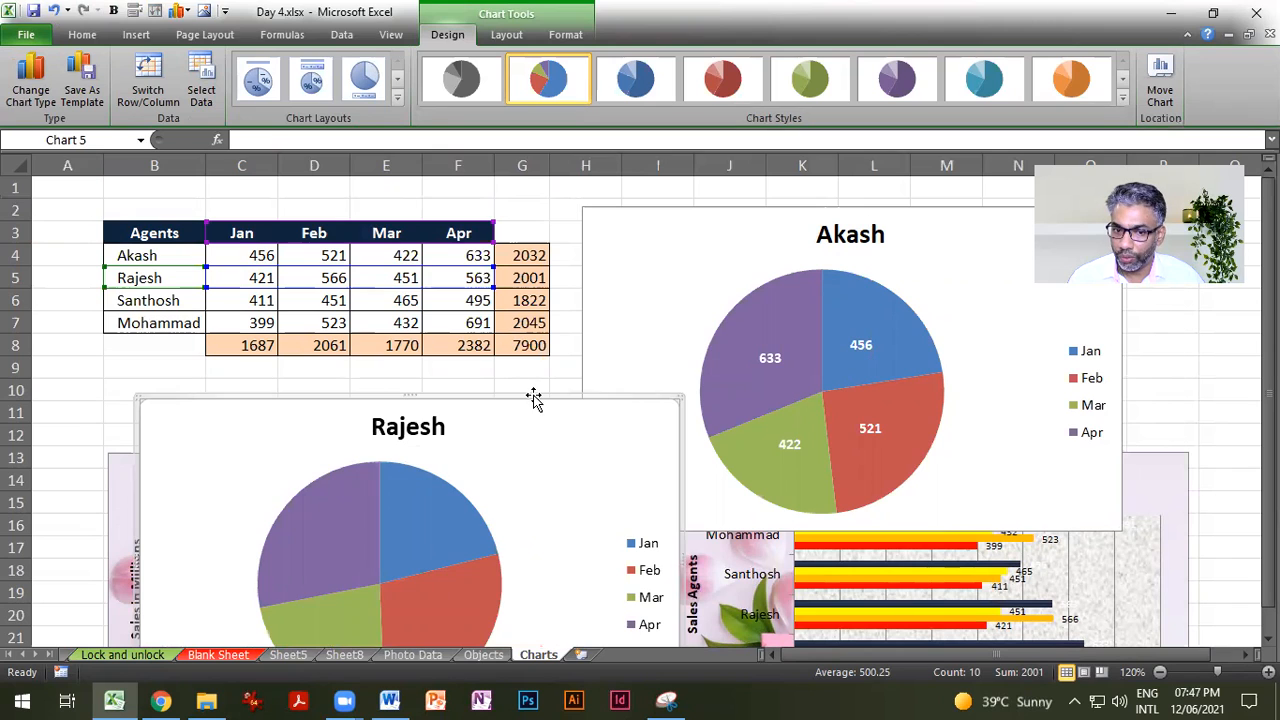
left_click_drag(533, 395, 553, 386)
left_click(677, 263)
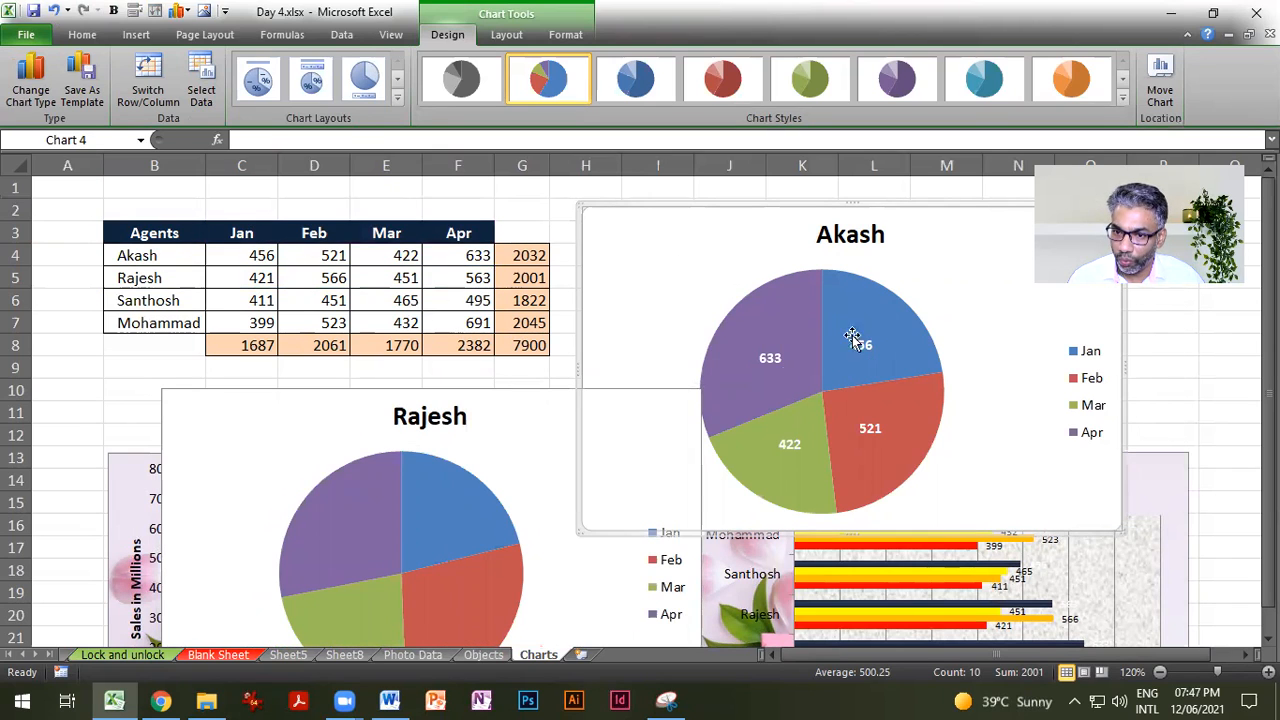
left_click(576, 405)
left_click_drag(640, 393, 694, 378)
scroll(774, 363, "down", 1)
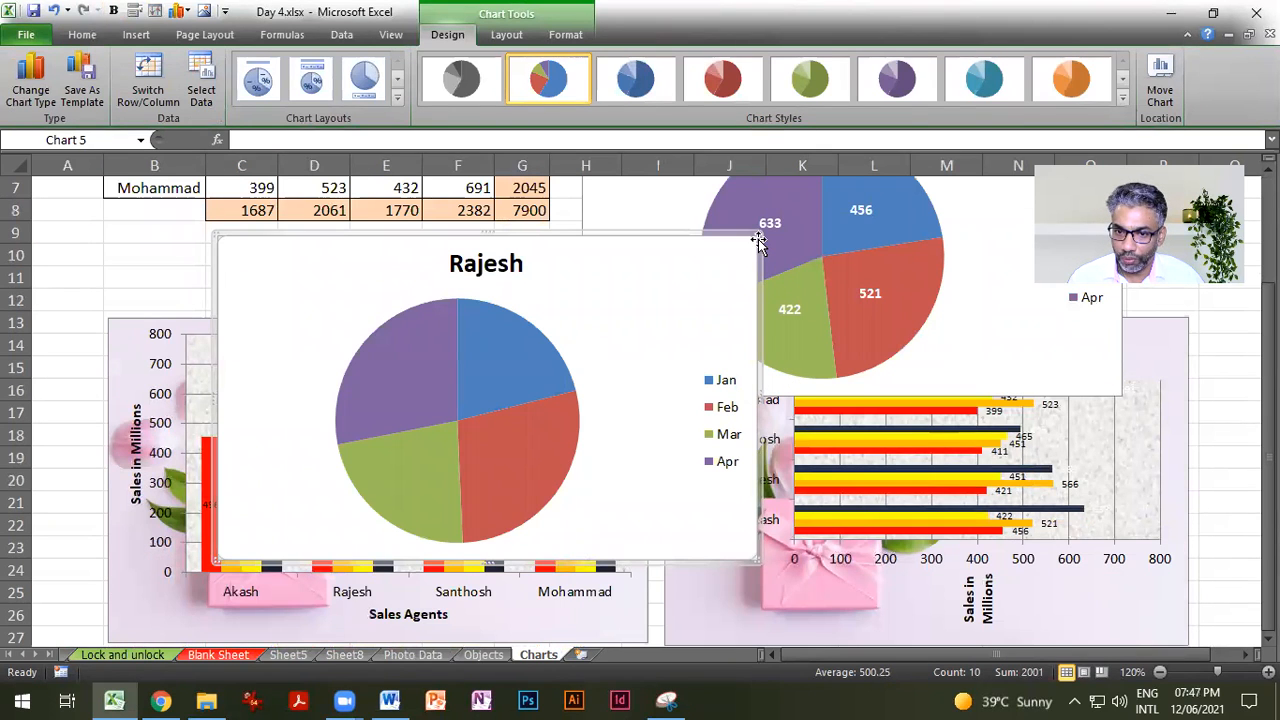
left_click_drag(758, 240, 426, 372)
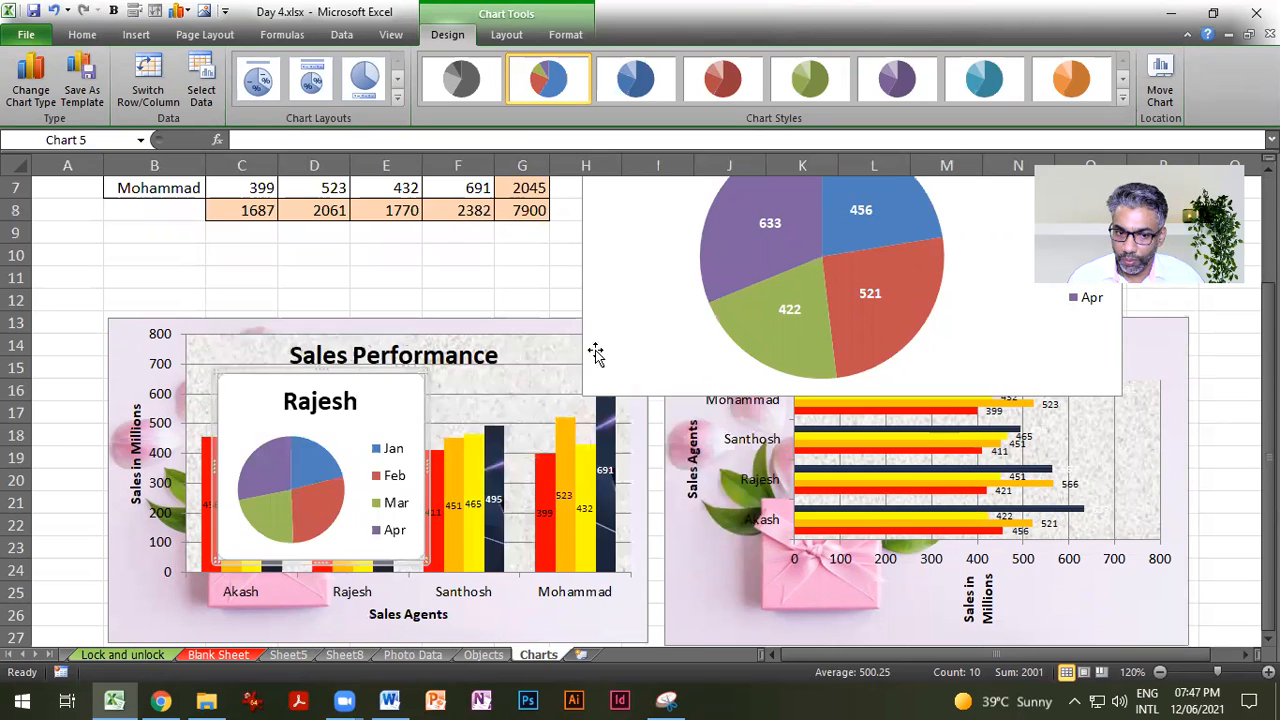
left_click(752, 274)
left_click_drag(584, 396, 829, 244)
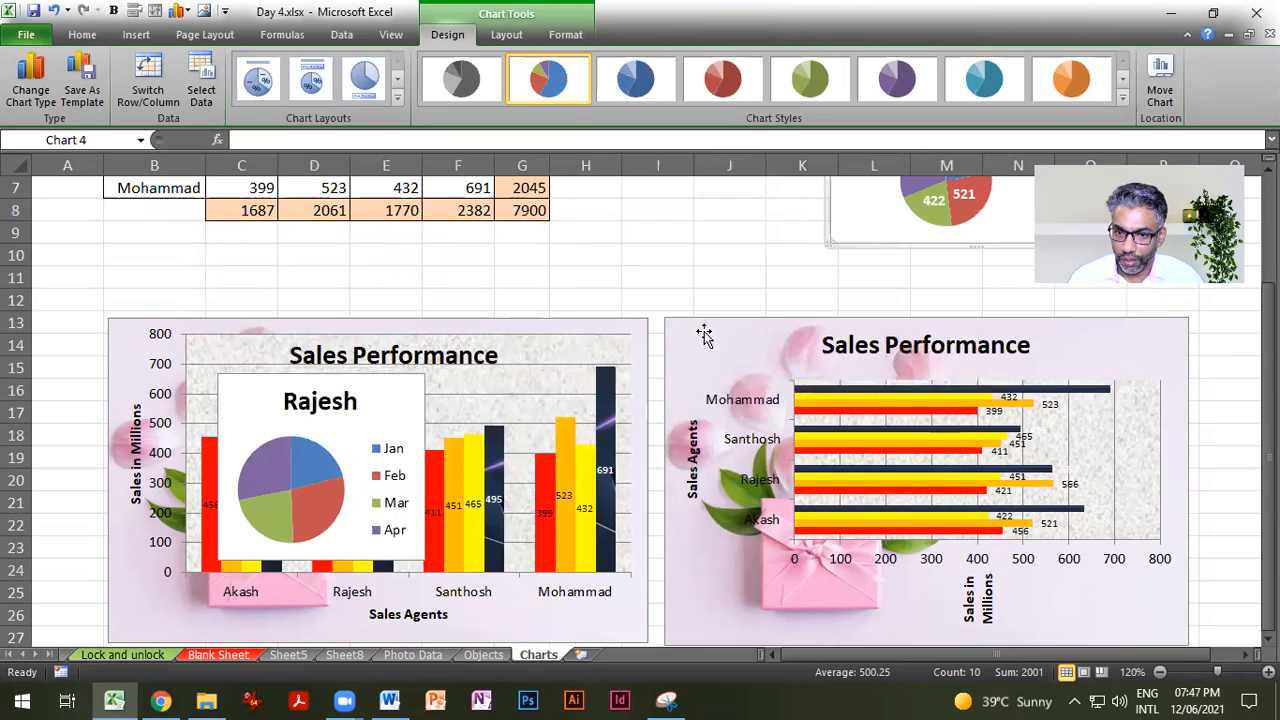
Step: Move the second agent's pie chart below the column chart so it starts around cell B29
scroll(392, 448, "down", 3)
left_click(372, 318)
left_click_drag(310, 213, 138, 443)
key("ctrl+z")
Step: Move the first agent's pie chart beside the second agent's pie in row 29 and resize it to about three columns by eight rows
scroll(886, 531, "up", 8)
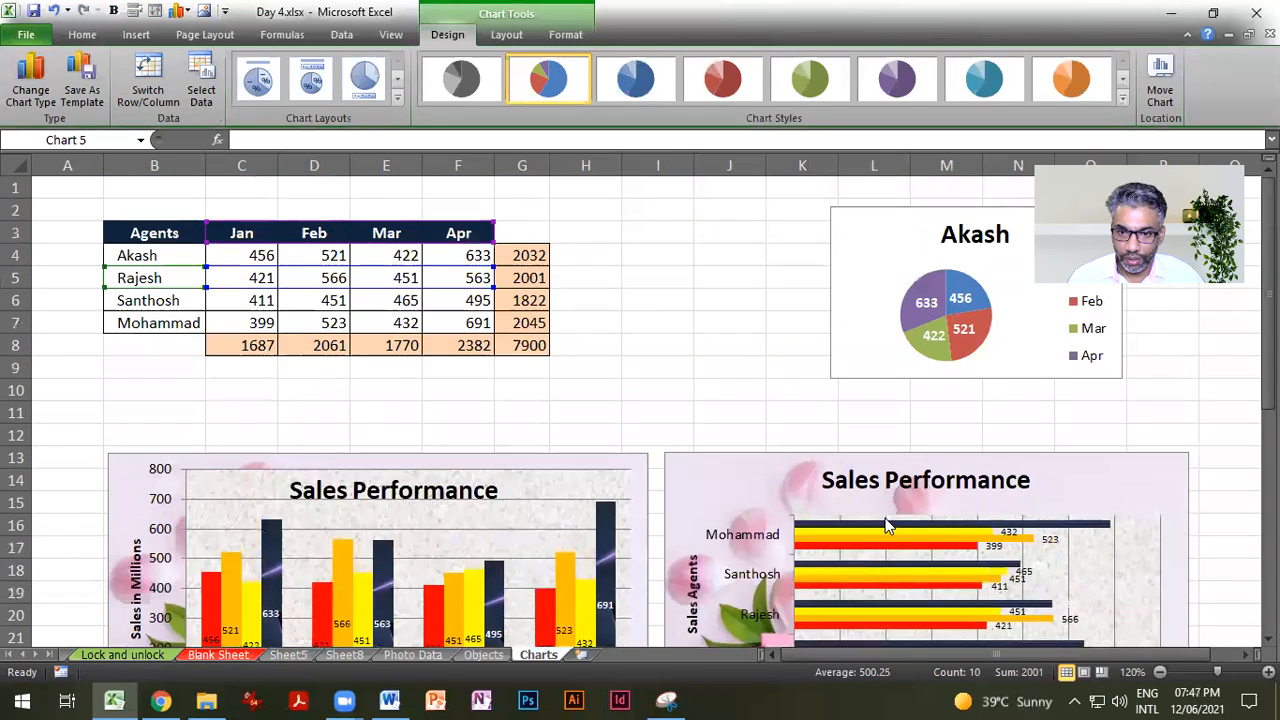
left_click(877, 380)
left_click_drag(871, 366, 365, 591)
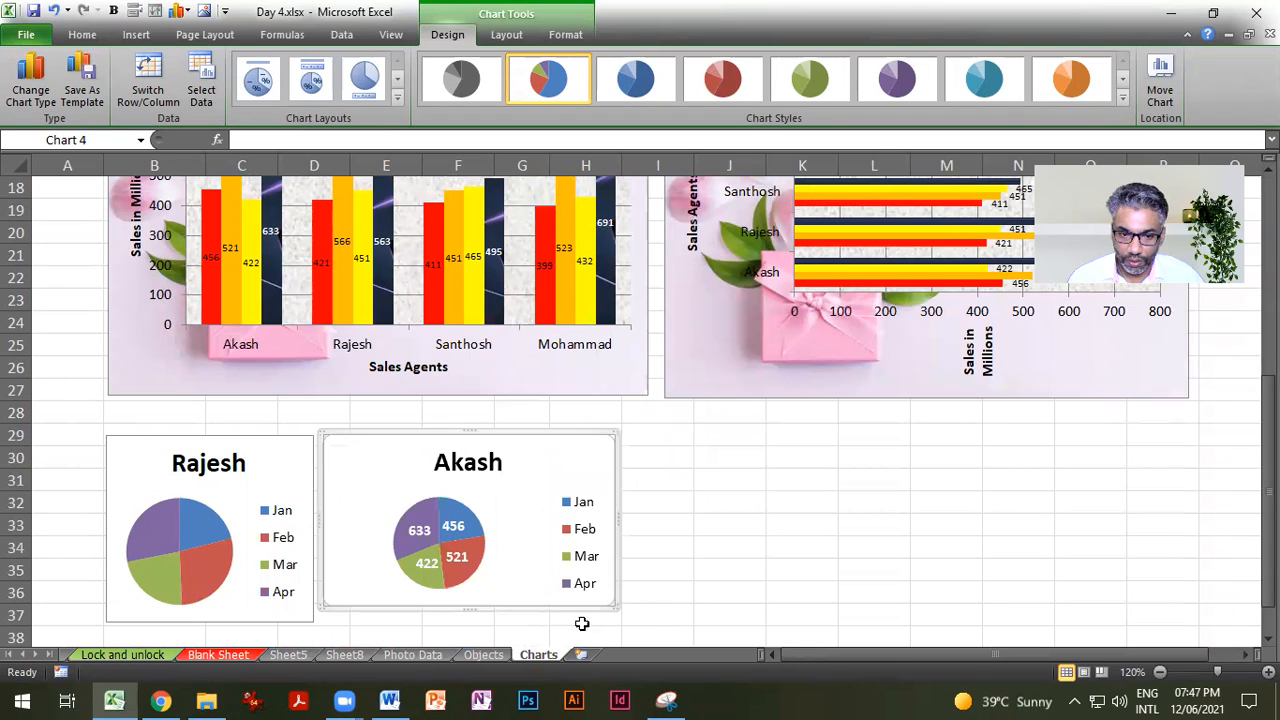
left_click_drag(614, 607, 610, 604)
left_click_drag(537, 611, 520, 266)
Step: Insert a basic 2-D pie chart of all agents' March sales from B3:B7 and E3:E7
scroll(604, 325, "up", 4)
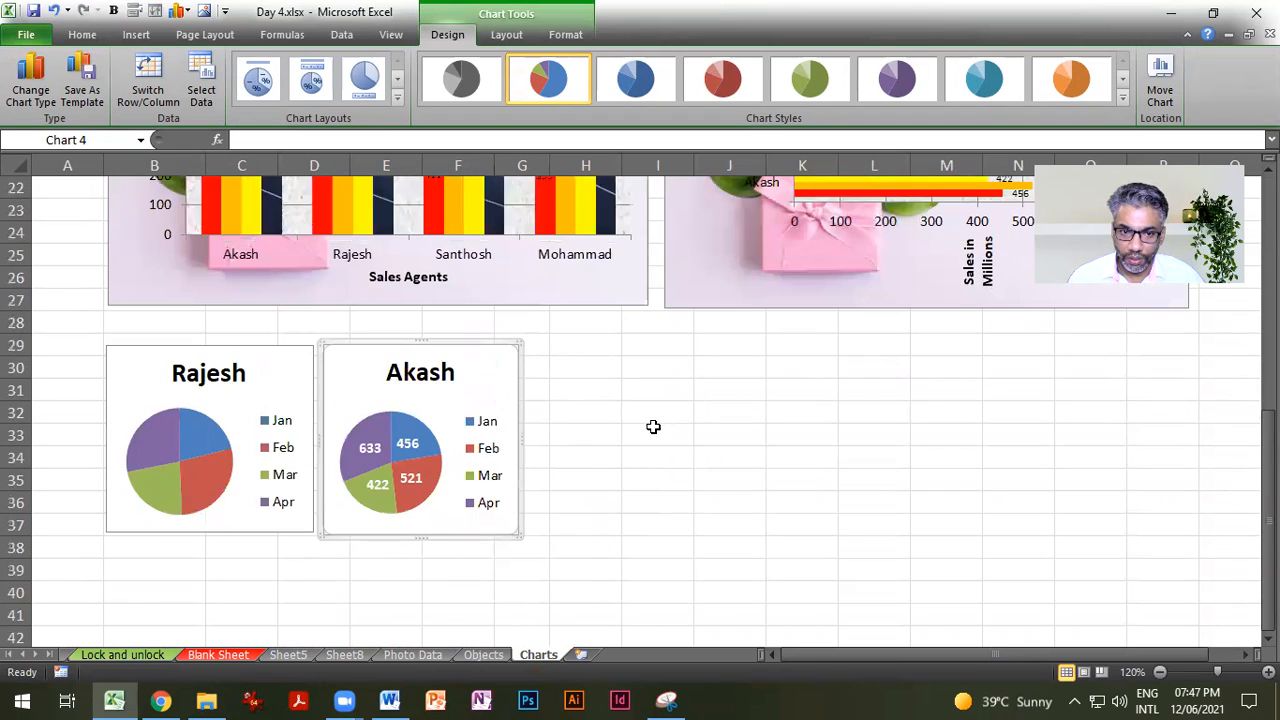
scroll(669, 466, "up", 7)
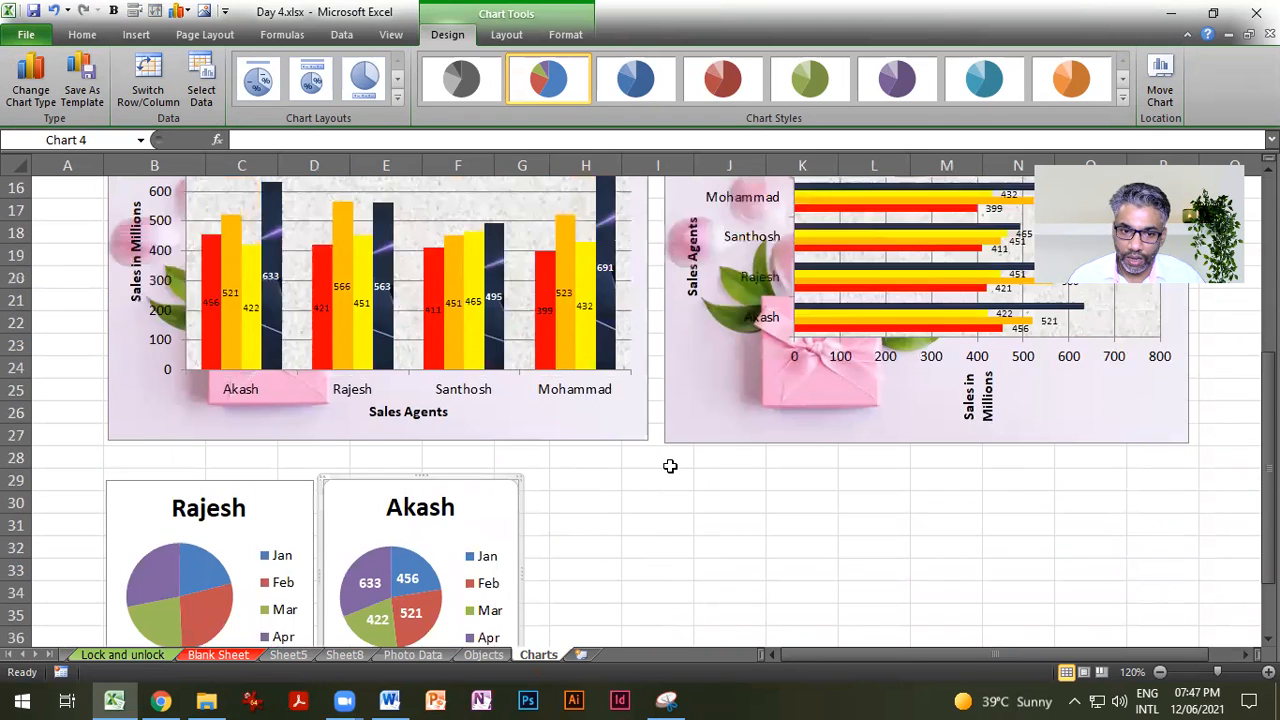
left_click_drag(160, 238, 178, 322)
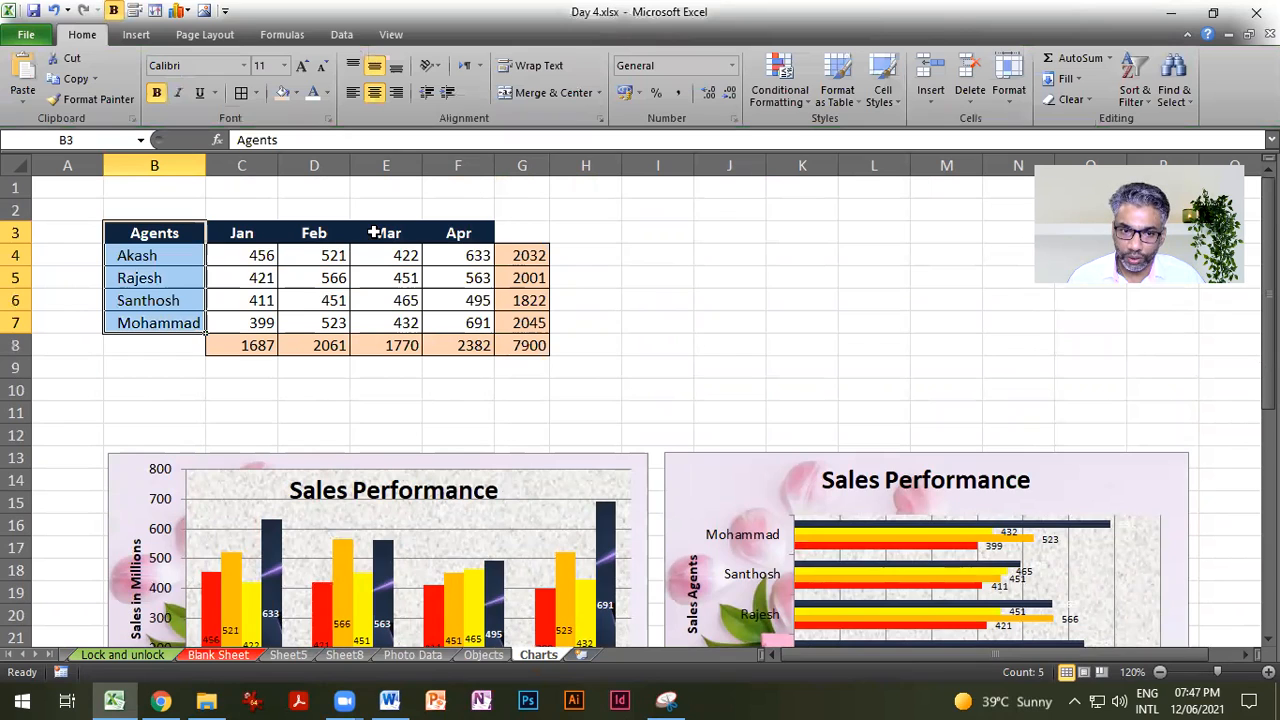
left_click_drag(148, 234, 158, 323)
left_click_drag(400, 232, 403, 323)
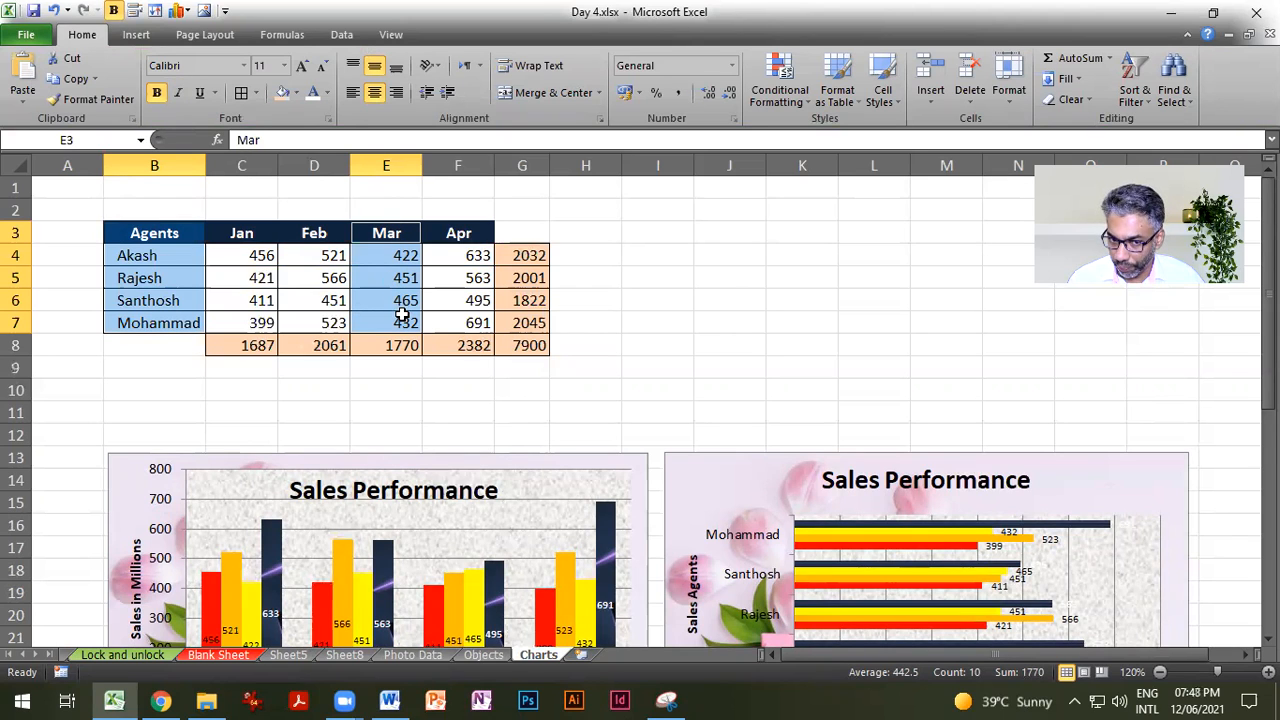
left_click(137, 35)
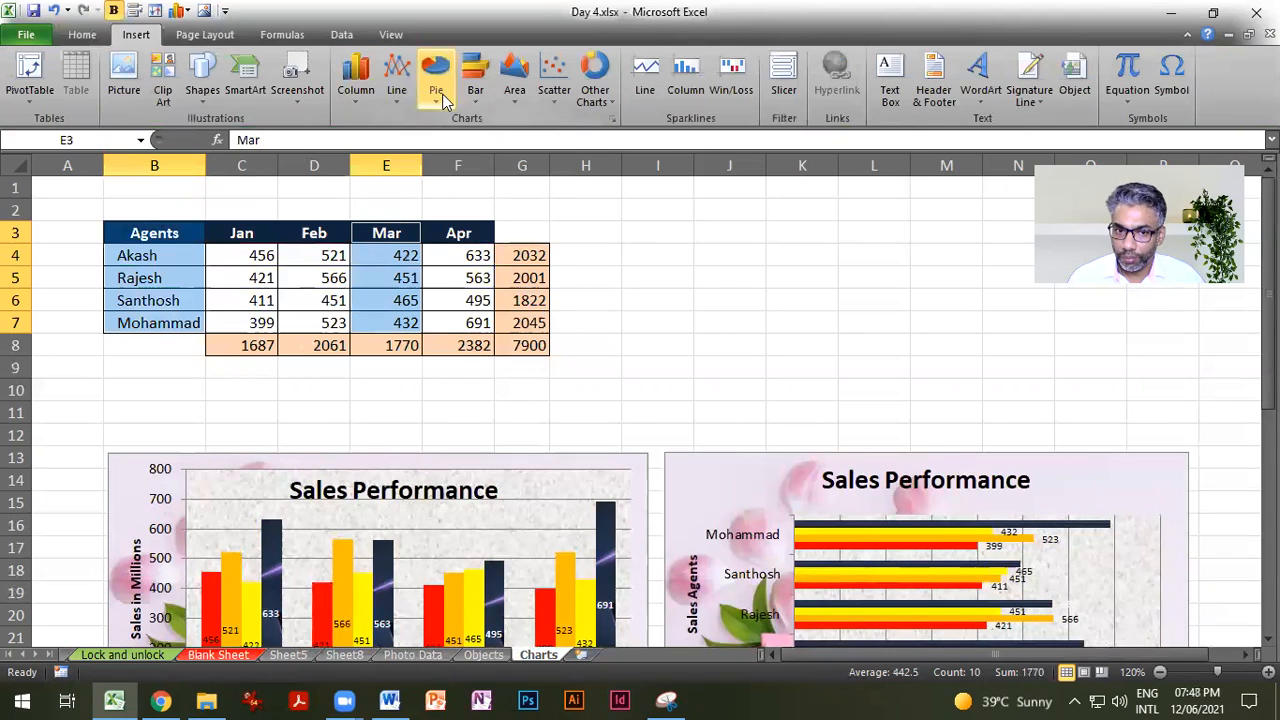
left_click(437, 95)
left_click(446, 154)
Step: Move the March pie chart beside the first agent's pie in row 29 and shrink it to about three columns by nine rows
scroll(790, 355, "down", 2)
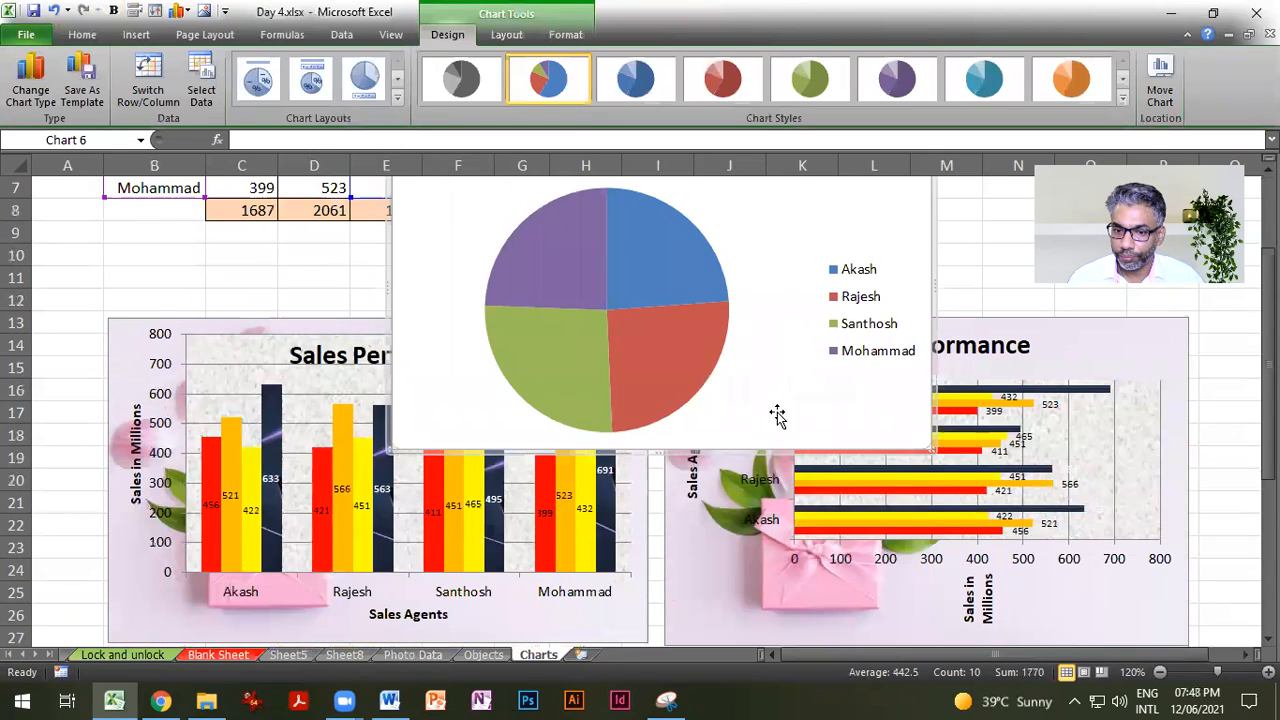
left_click_drag(760, 437, 765, 575)
scroll(843, 400, "down", 5)
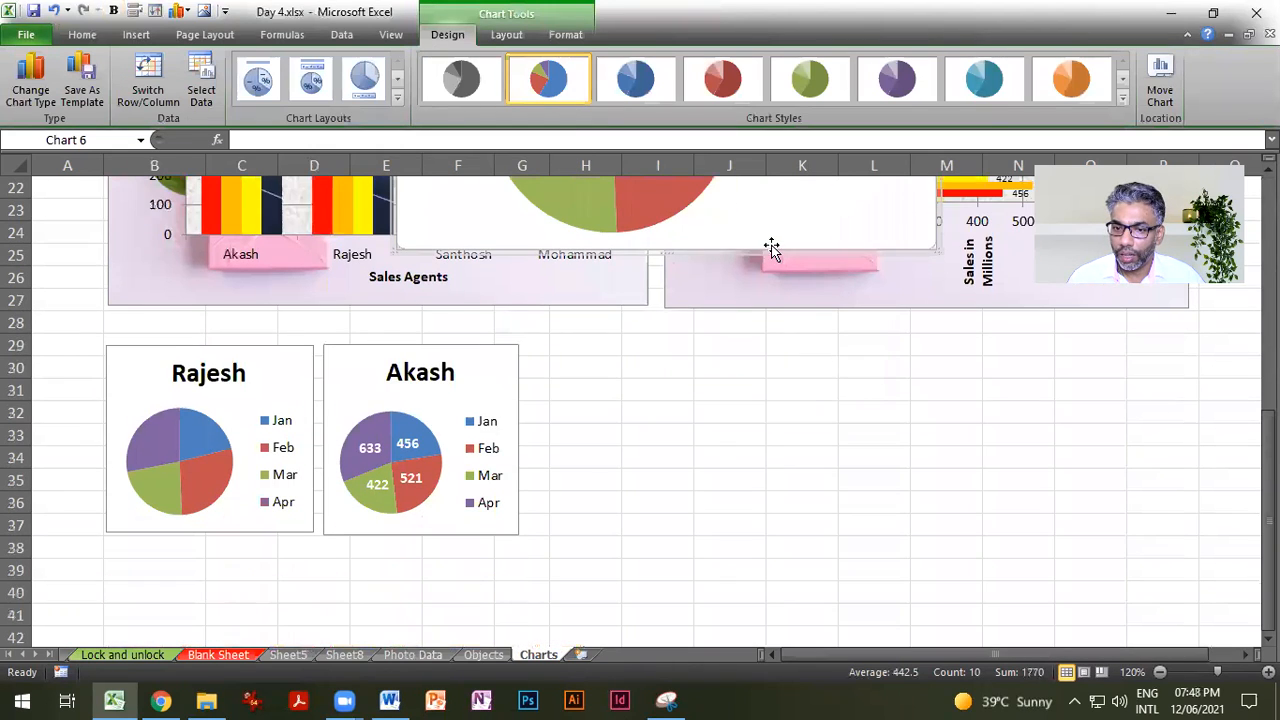
left_click_drag(777, 302, 766, 433)
scroll(719, 377, "up", 2)
left_click_drag(694, 329, 694, 196)
left_click_drag(697, 333, 701, 301)
left_click_drag(766, 530, 746, 494)
Step: Change the March pie chart's title to "March Sales"
left_click(652, 326)
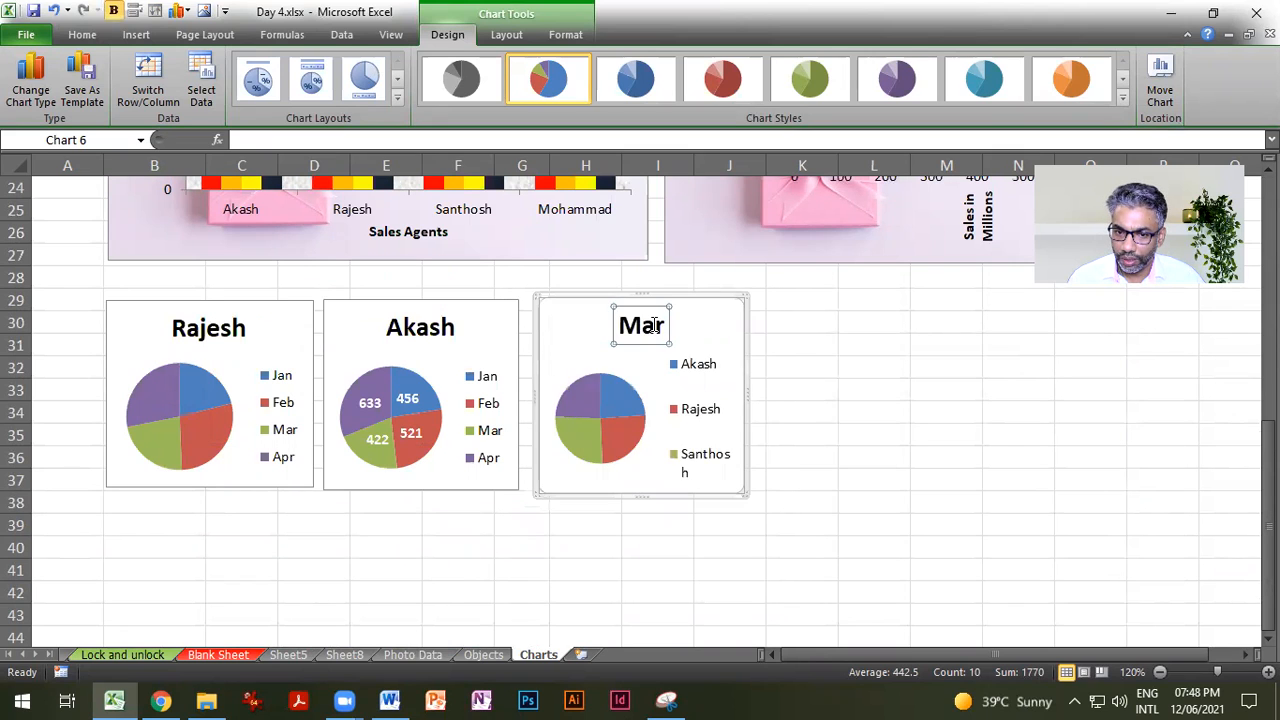
double_click(655, 326)
left_click(716, 574)
type("c")
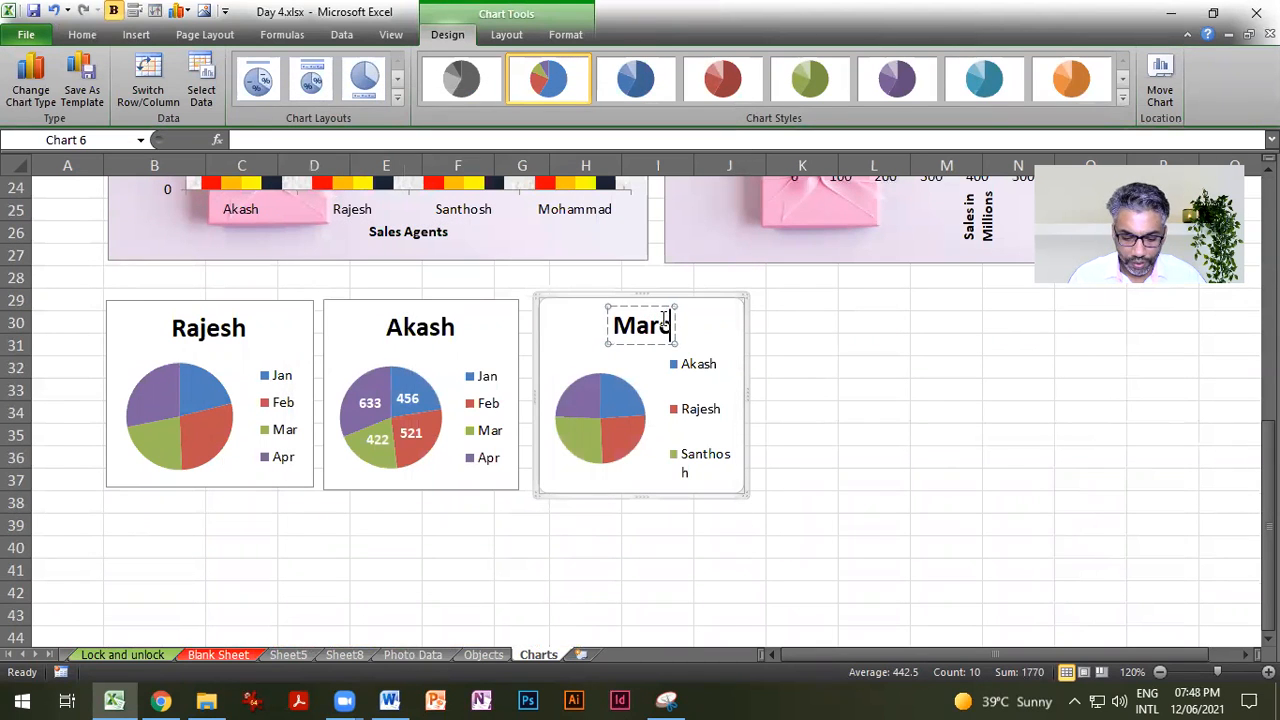
type("h Sales")
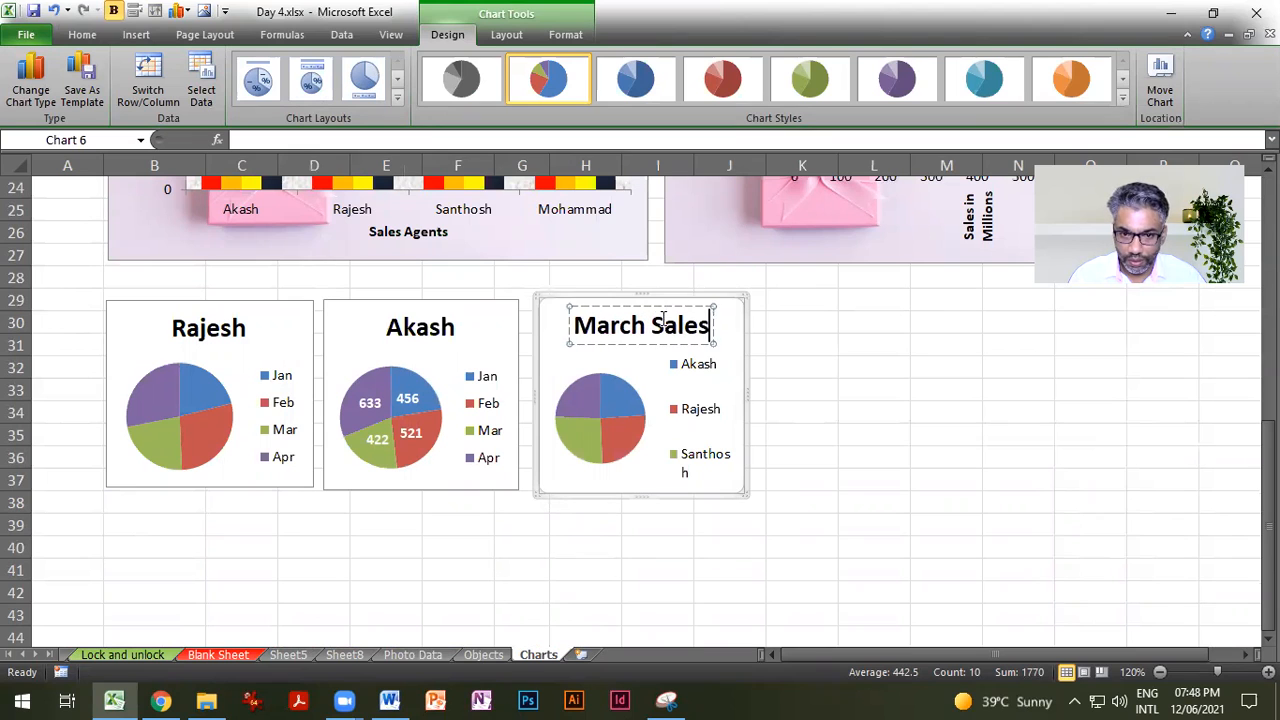
left_click(848, 420)
Step: Add data labels centred on the slices of the March Sales pie chart
left_click(615, 462)
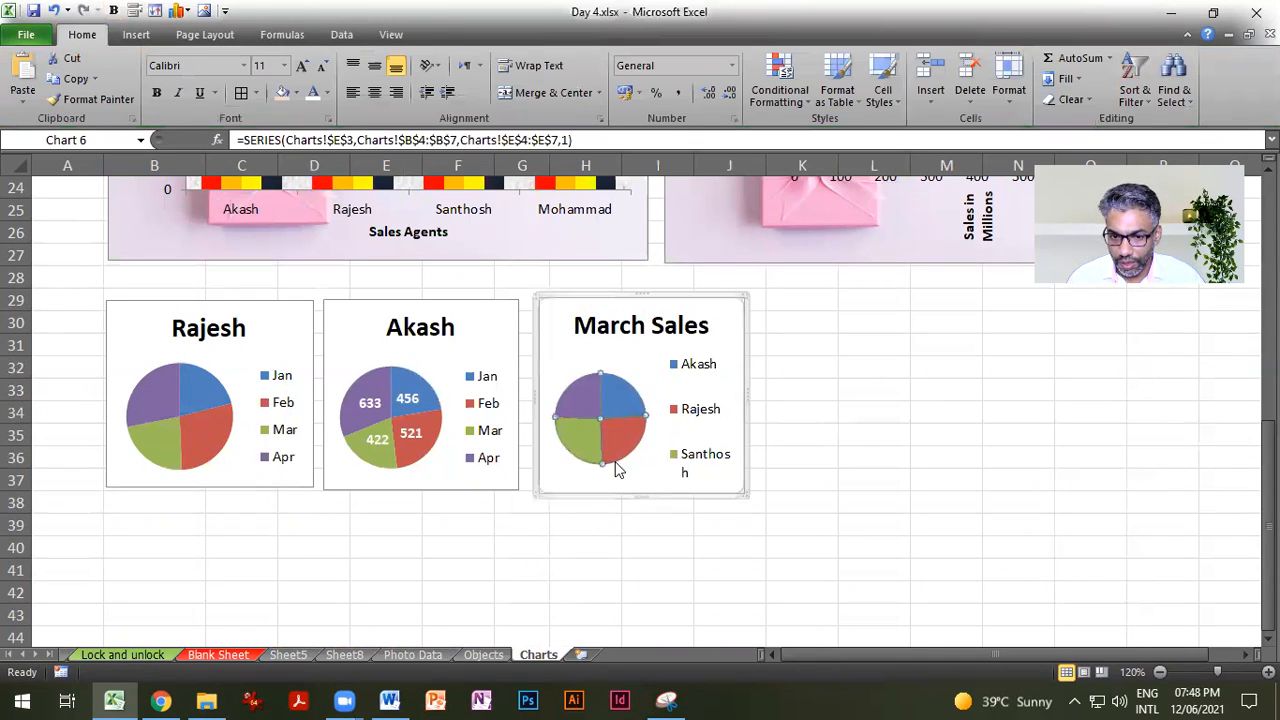
left_click(645, 489)
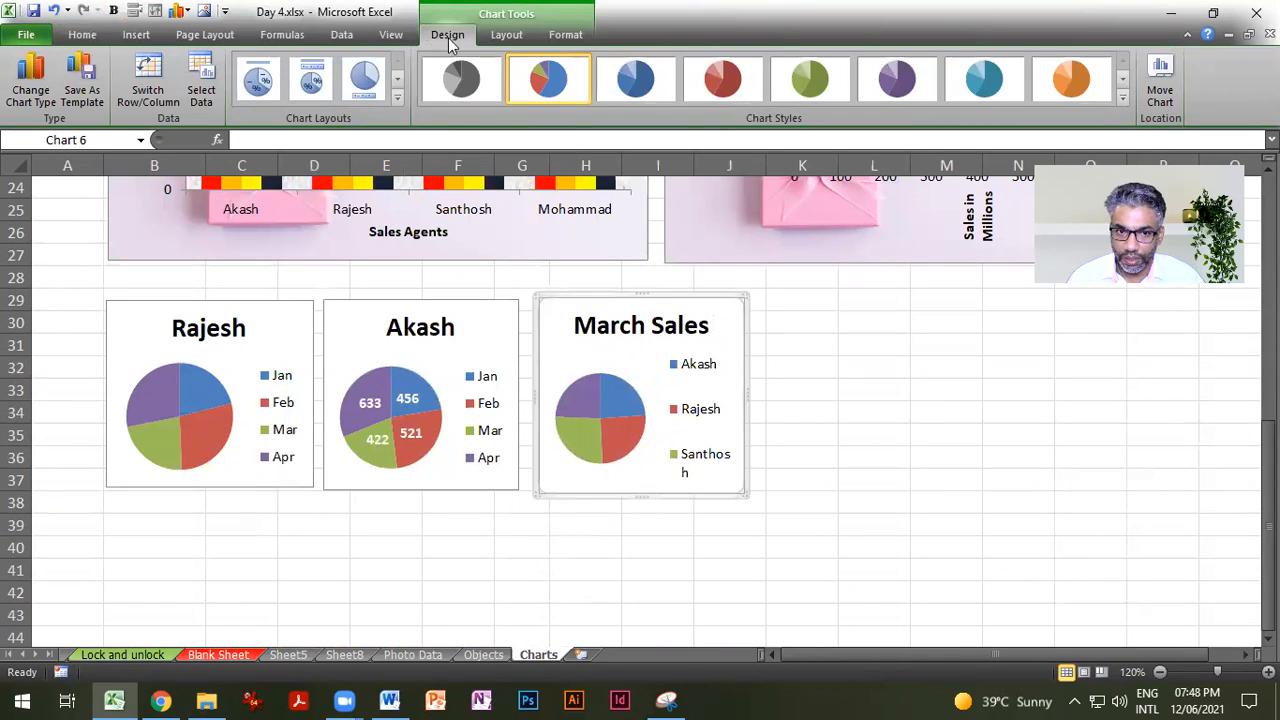
left_click(506, 34)
left_click(413, 92)
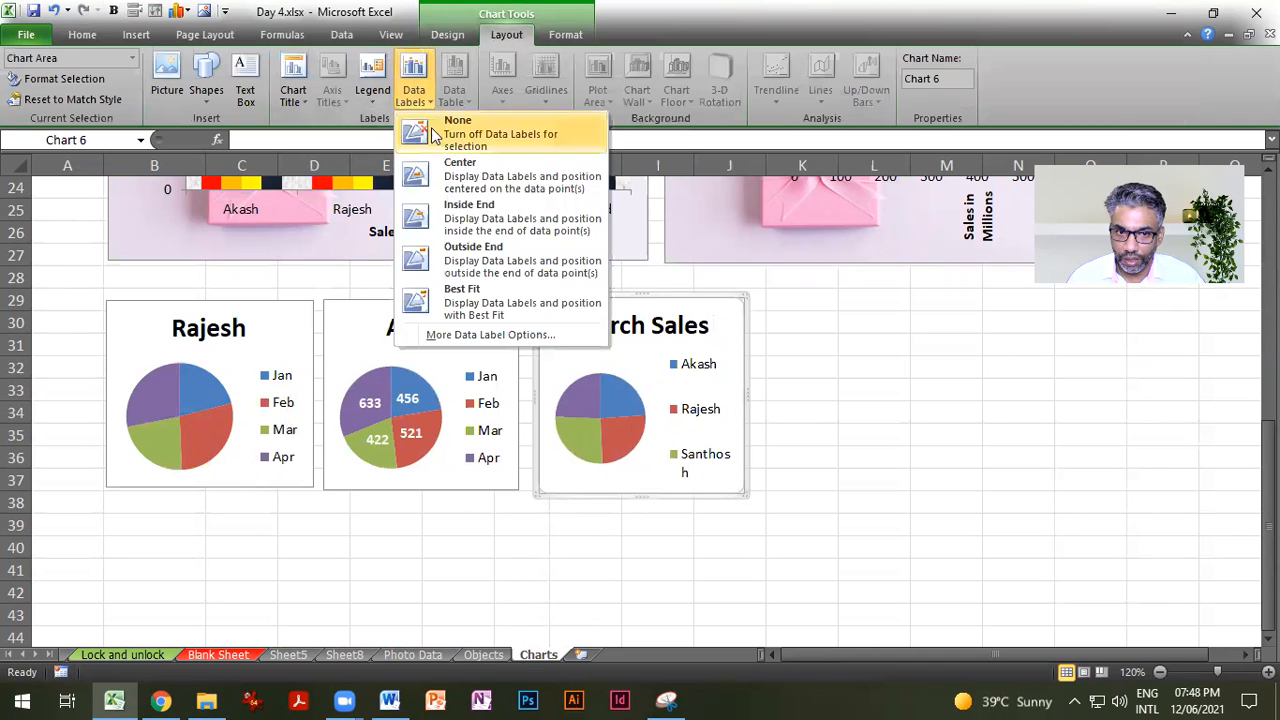
left_click(462, 185)
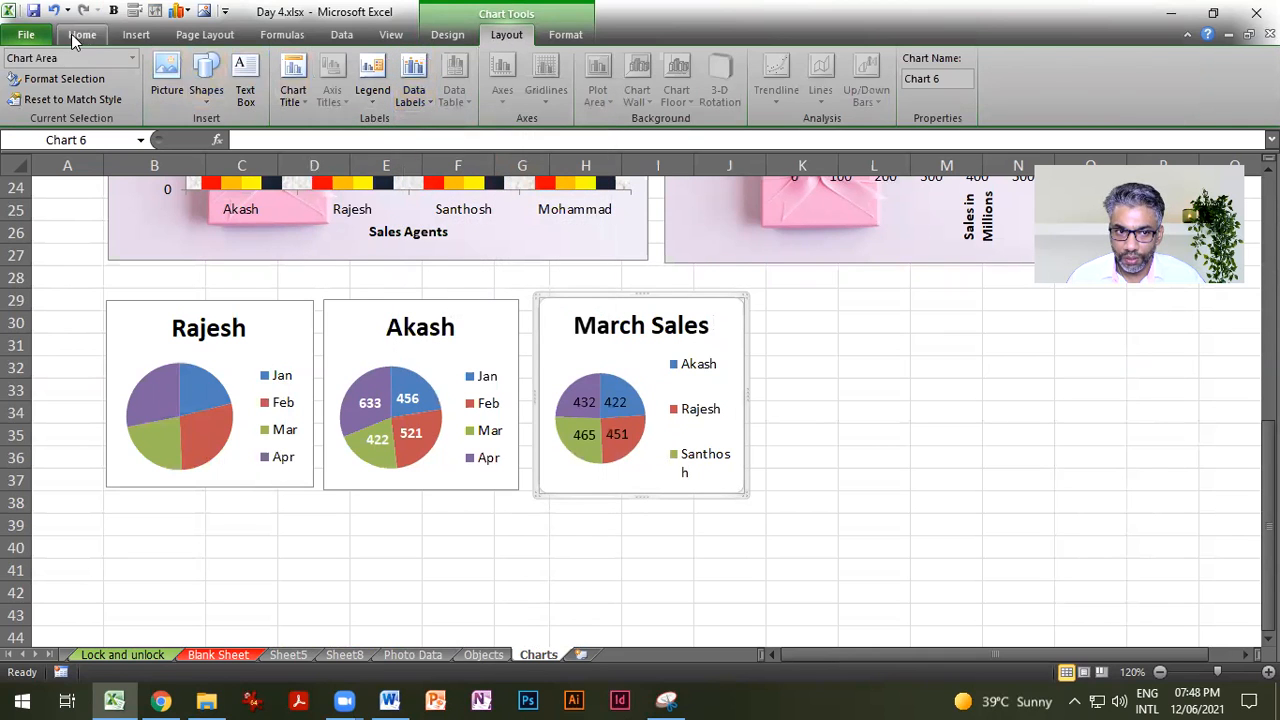
left_click(80, 35)
left_click(281, 92)
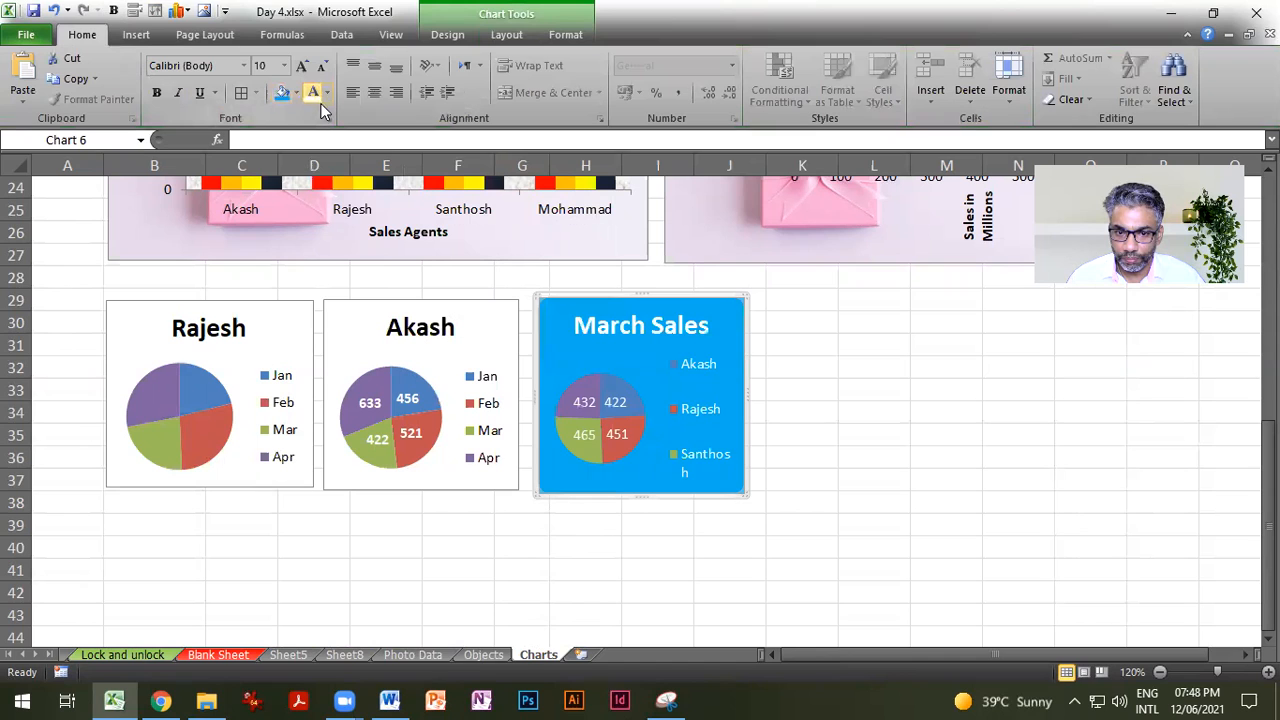
key("ctrl+z")
left_click(900, 500)
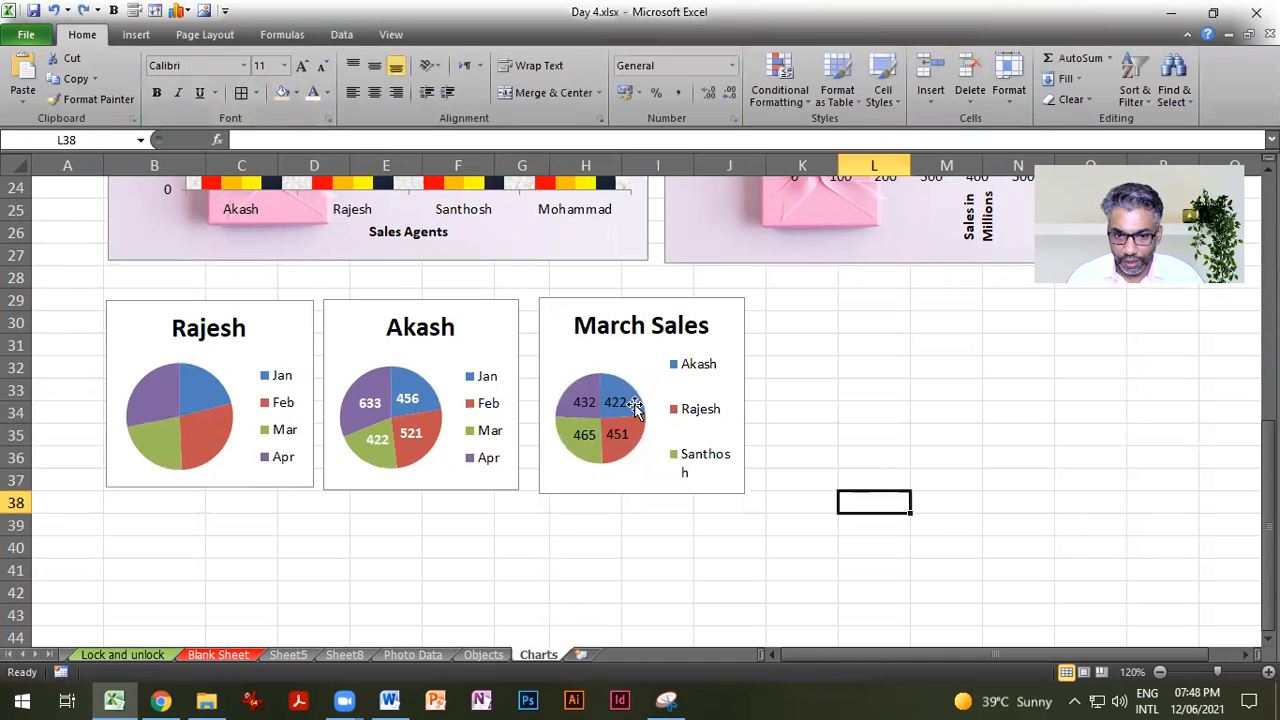
Step: Make the March Sales pie chart's data labels bold and white
left_click(621, 407)
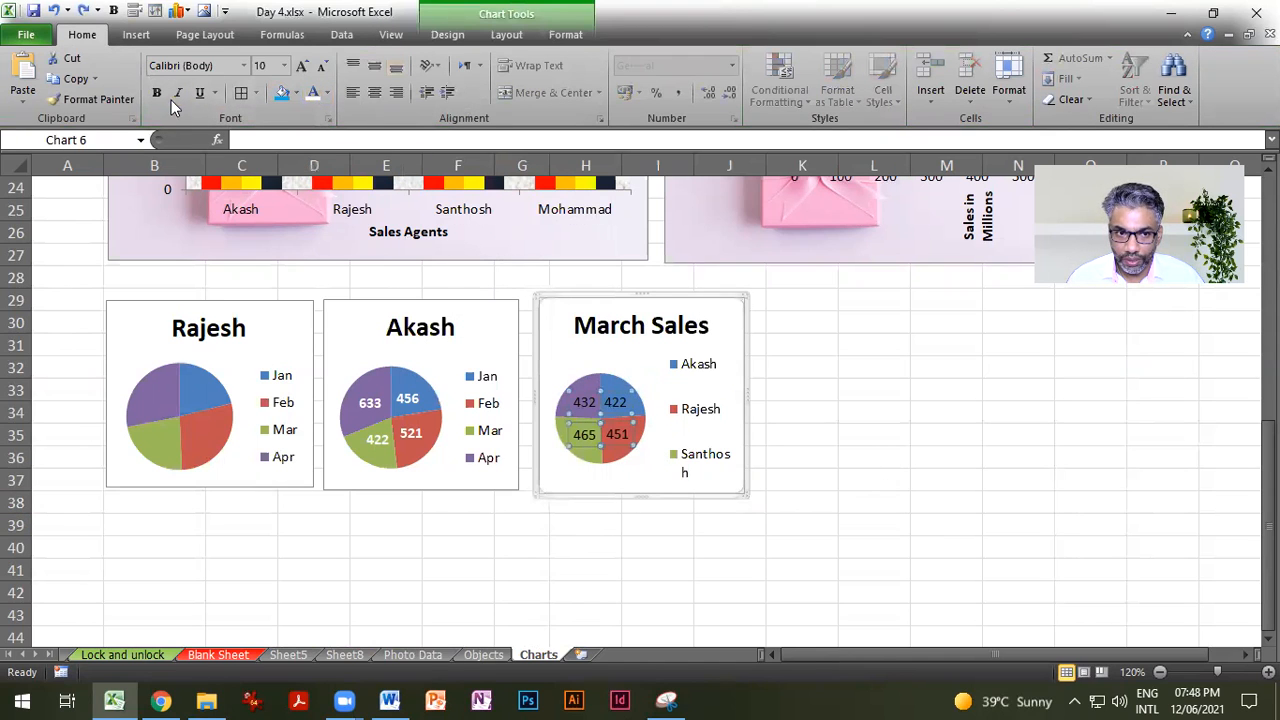
left_click(868, 412)
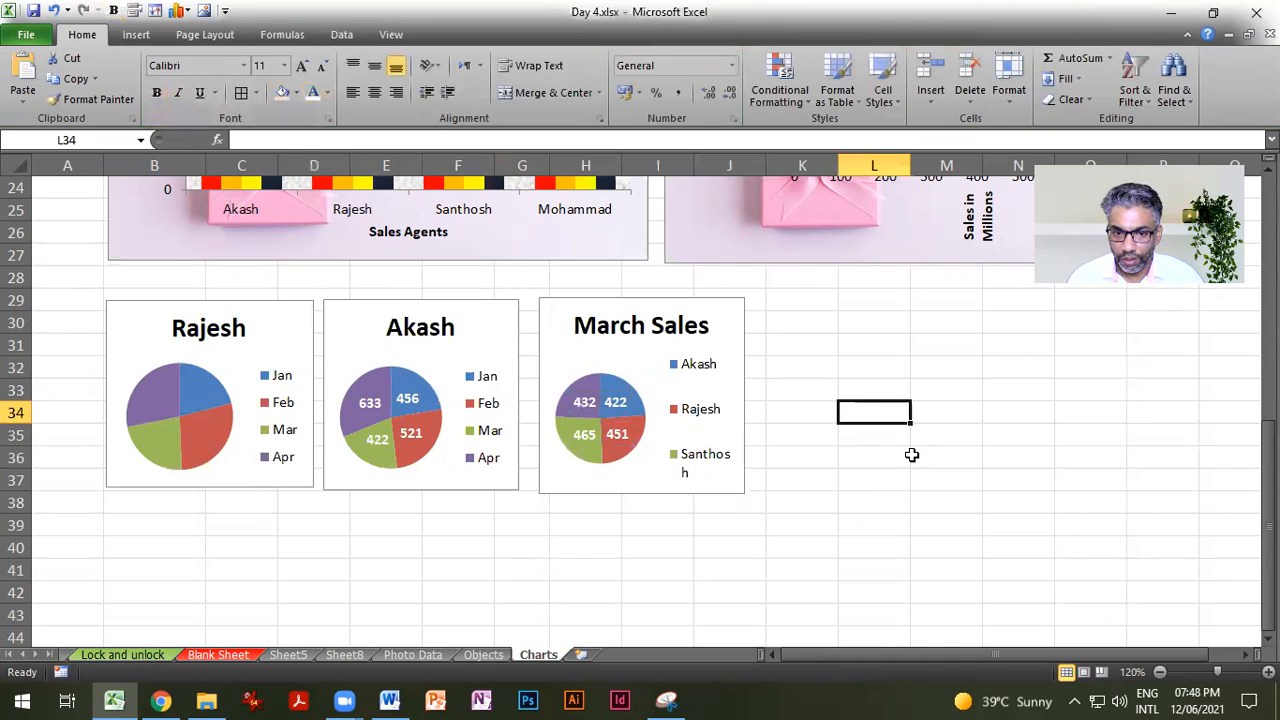
Step: Enlarge the March Sales pie chart to about four columns by ten rows so its legend fits all four agents
left_click(741, 491)
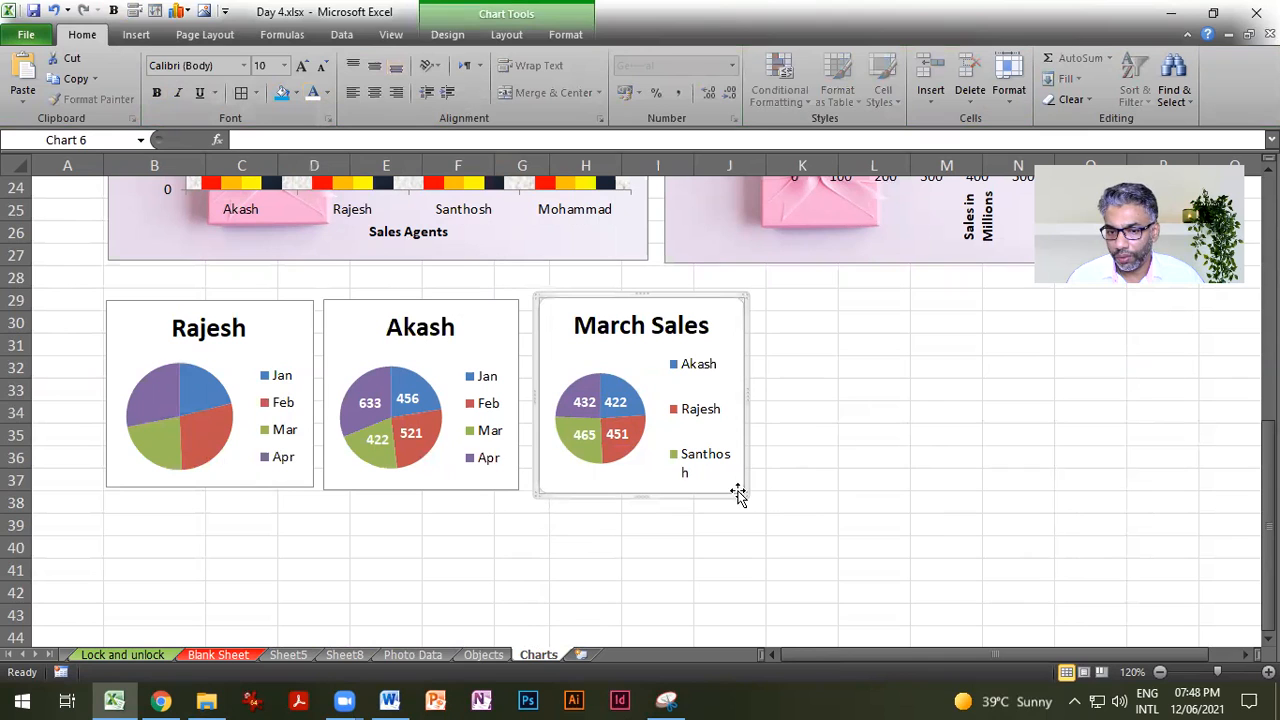
left_click_drag(741, 491, 831, 538)
left_click(868, 525)
left_click_drag(715, 302, 716, 291)
left_click(947, 422)
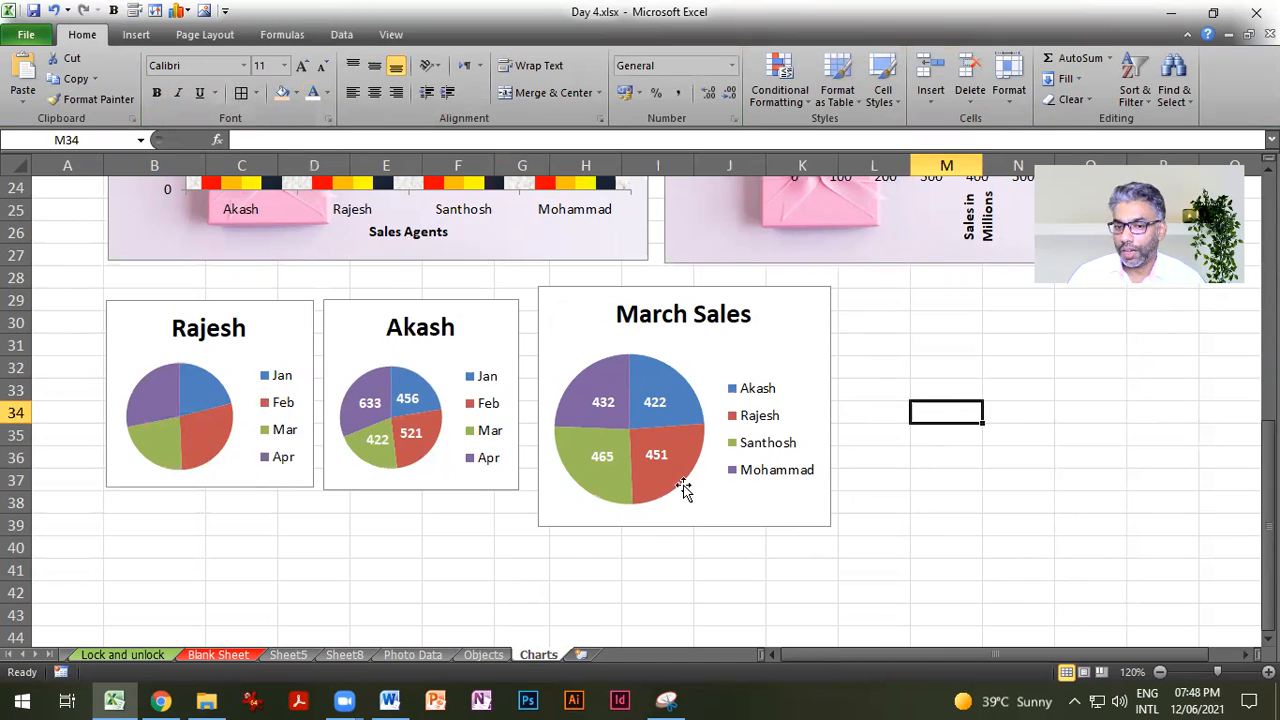
mouse_move(686, 462)
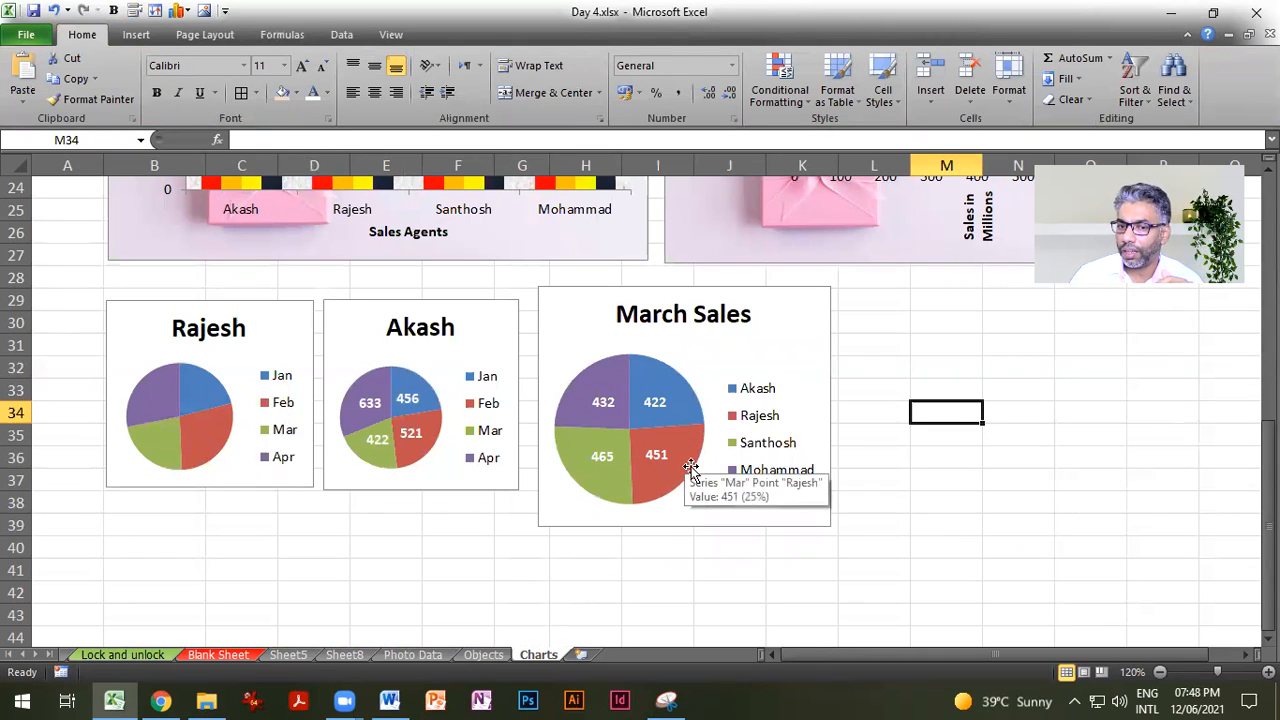
Step: Insert a stacked 2-D area chart of all agents' January to April sales from B3:F7
scroll(634, 457, "up", 8)
left_click_drag(151, 240, 436, 323)
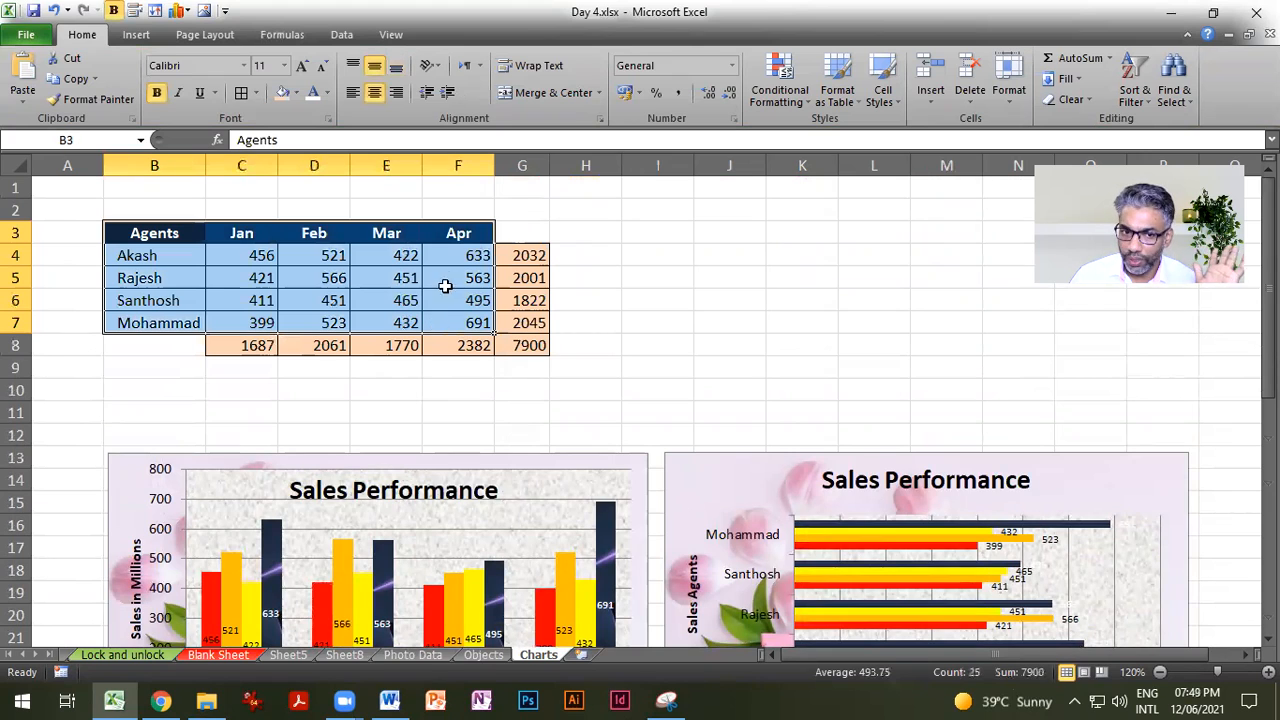
left_click(136, 35)
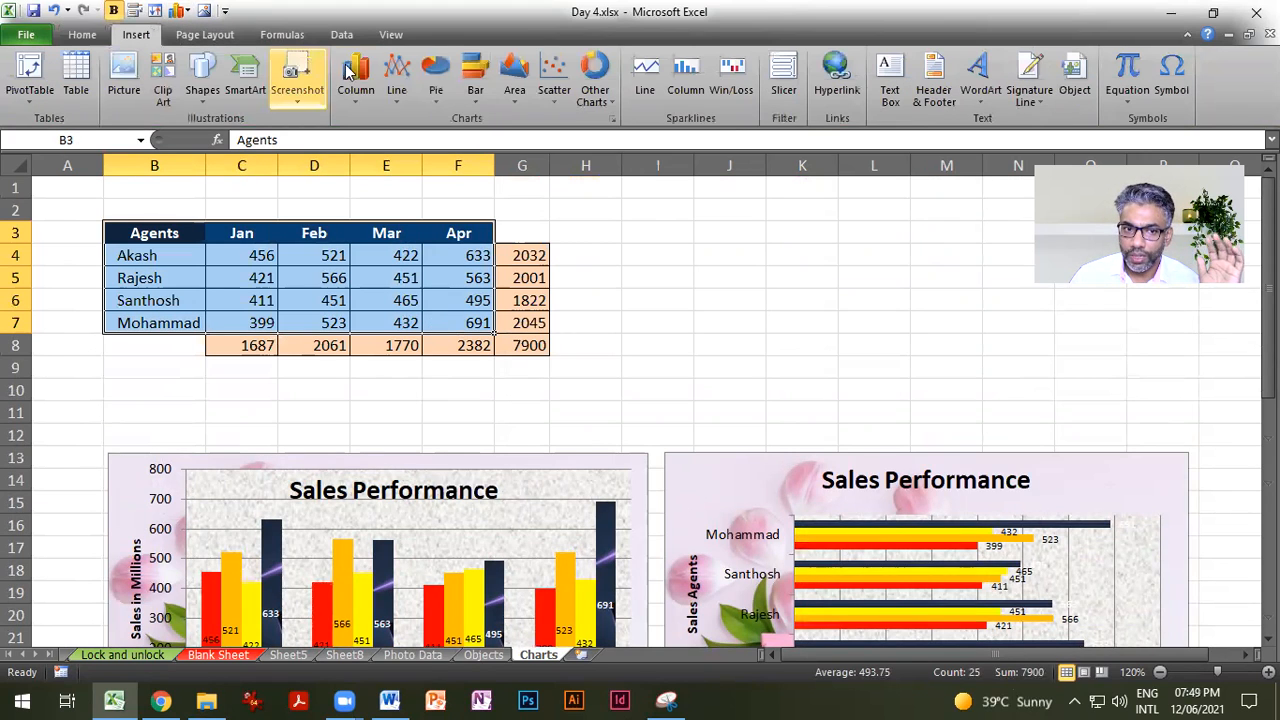
left_click(515, 92)
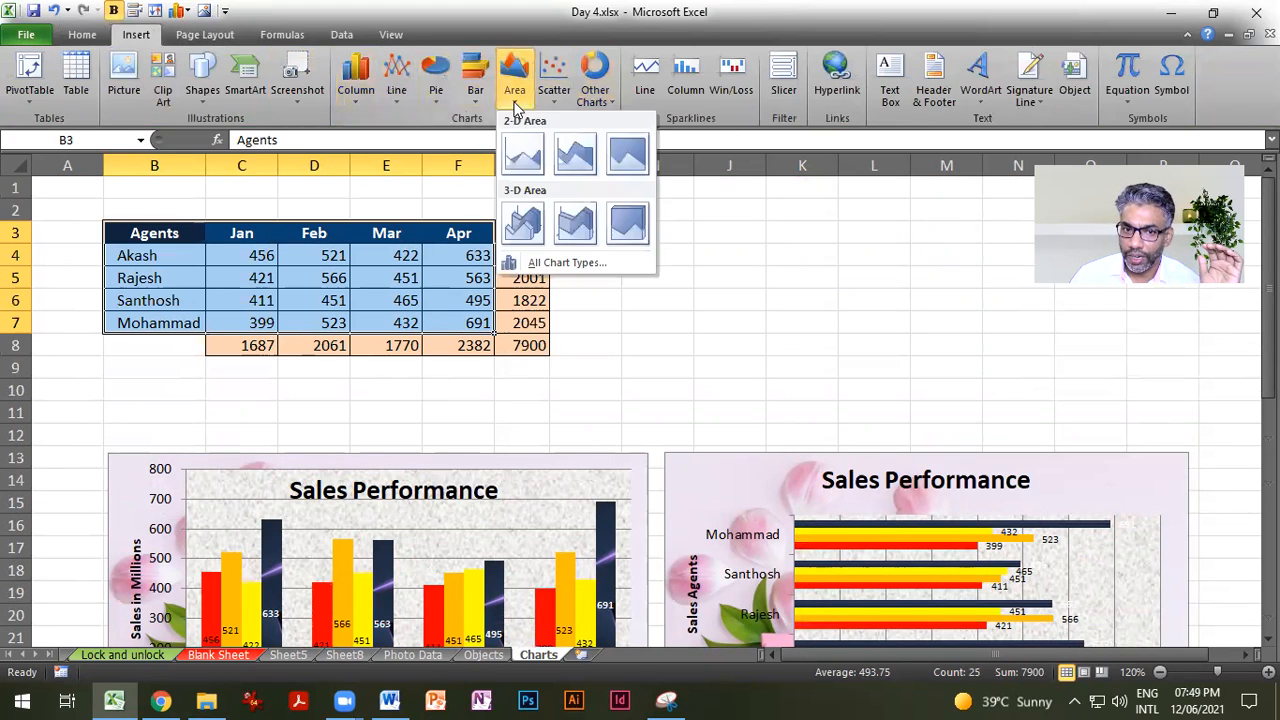
left_click(576, 155)
Step: Move the area chart beside the sales table and resize it to cover about H2 to M11
left_click_drag(800, 263, 966, 200)
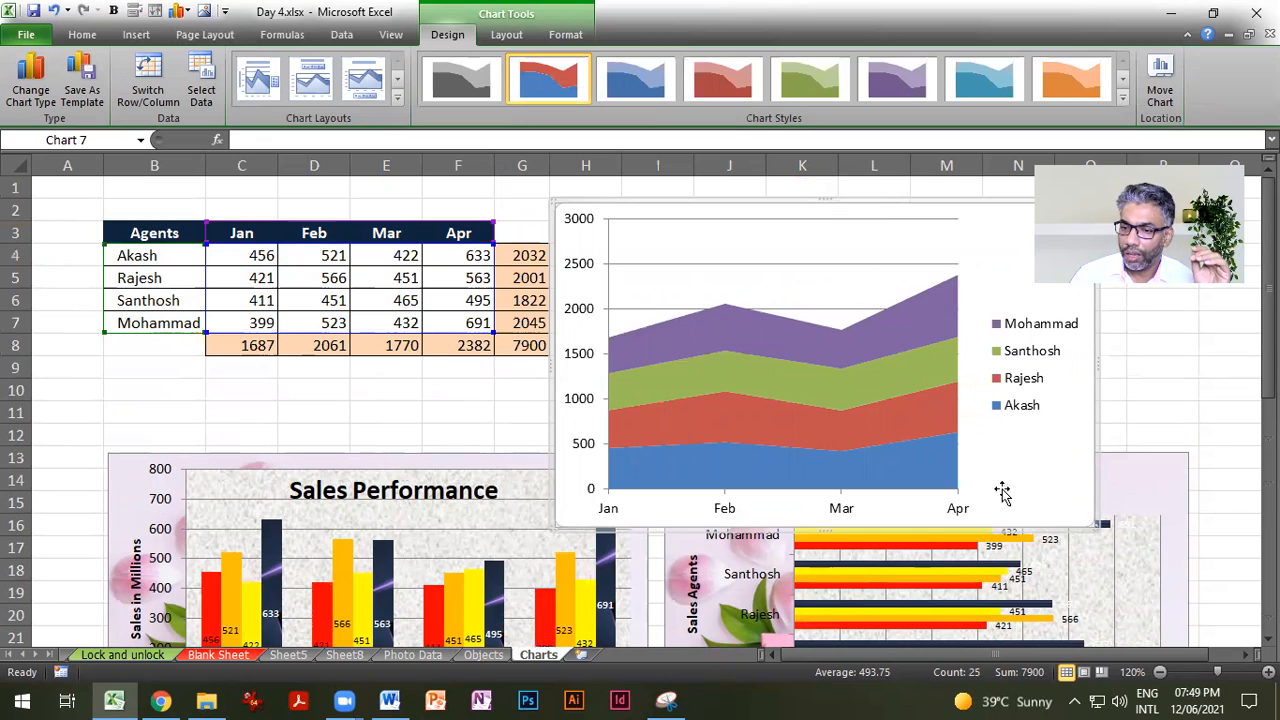
left_click_drag(1093, 527, 838, 409)
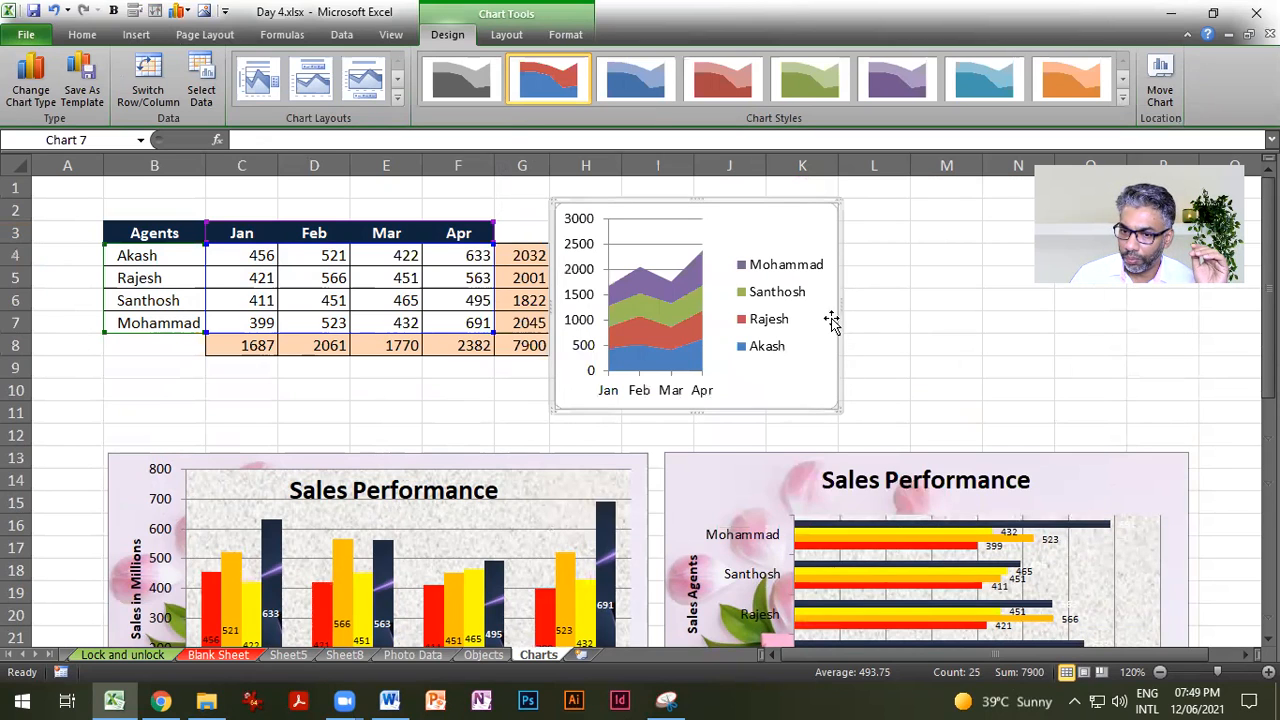
left_click_drag(840, 303, 951, 302)
left_click_drag(917, 417, 909, 476)
scroll(912, 640, "down", 5)
scroll(920, 572, "up", 5)
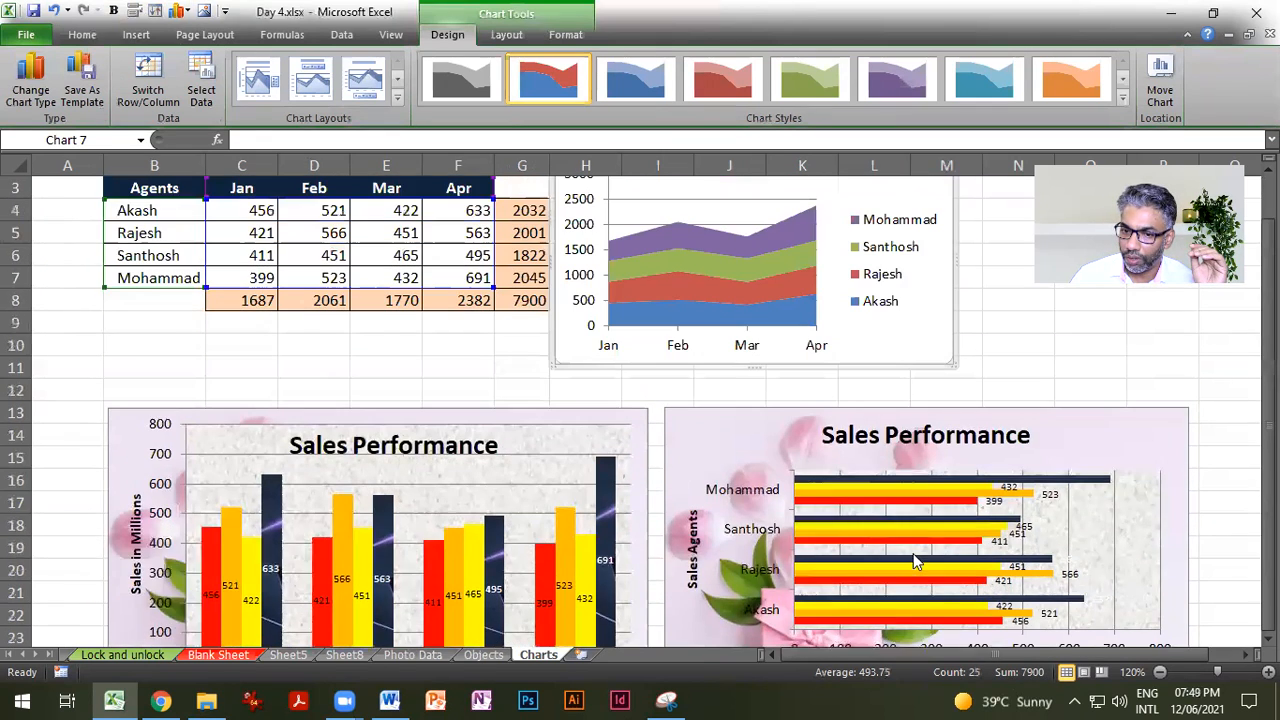
Step: Move the area chart beside the March Sales pie chart and extend its upper edge to align with row 29
left_click_drag(957, 383, 1236, 579)
scroll(1236, 579, "down", 2)
left_click_drag(1194, 397, 1214, 551)
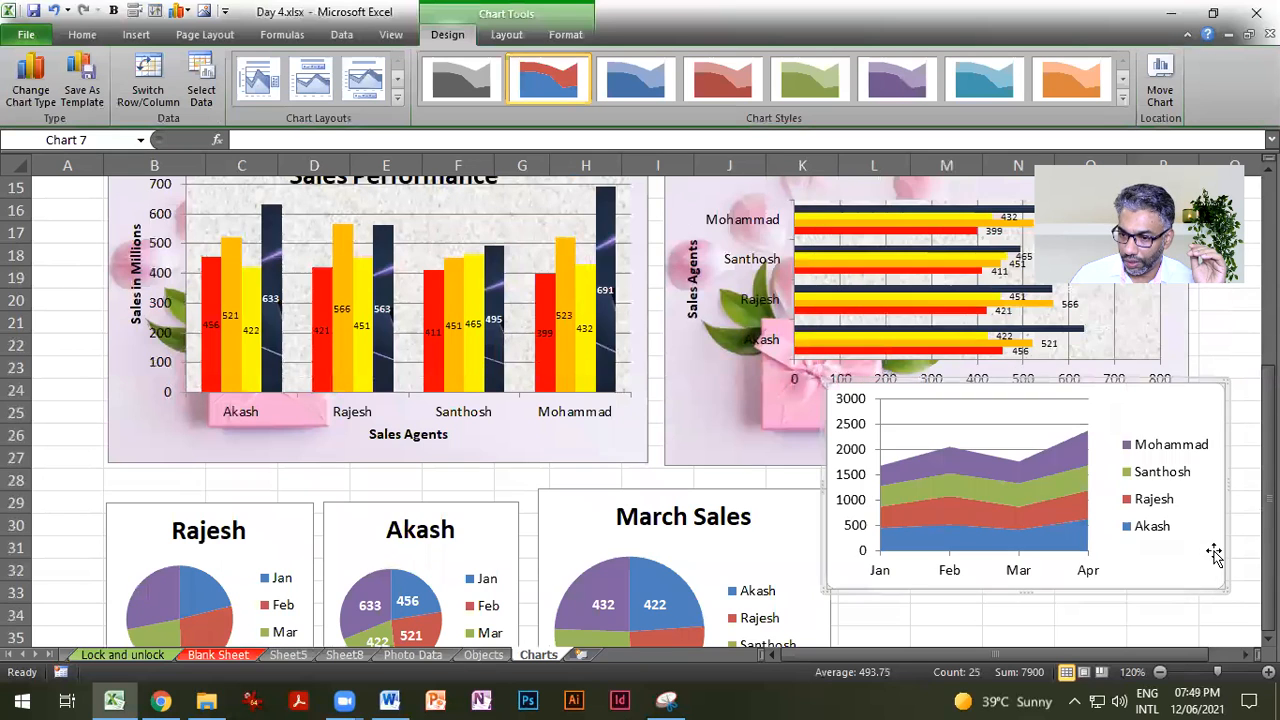
scroll(1212, 545, "down", 3)
left_click_drag(1145, 390, 1162, 525)
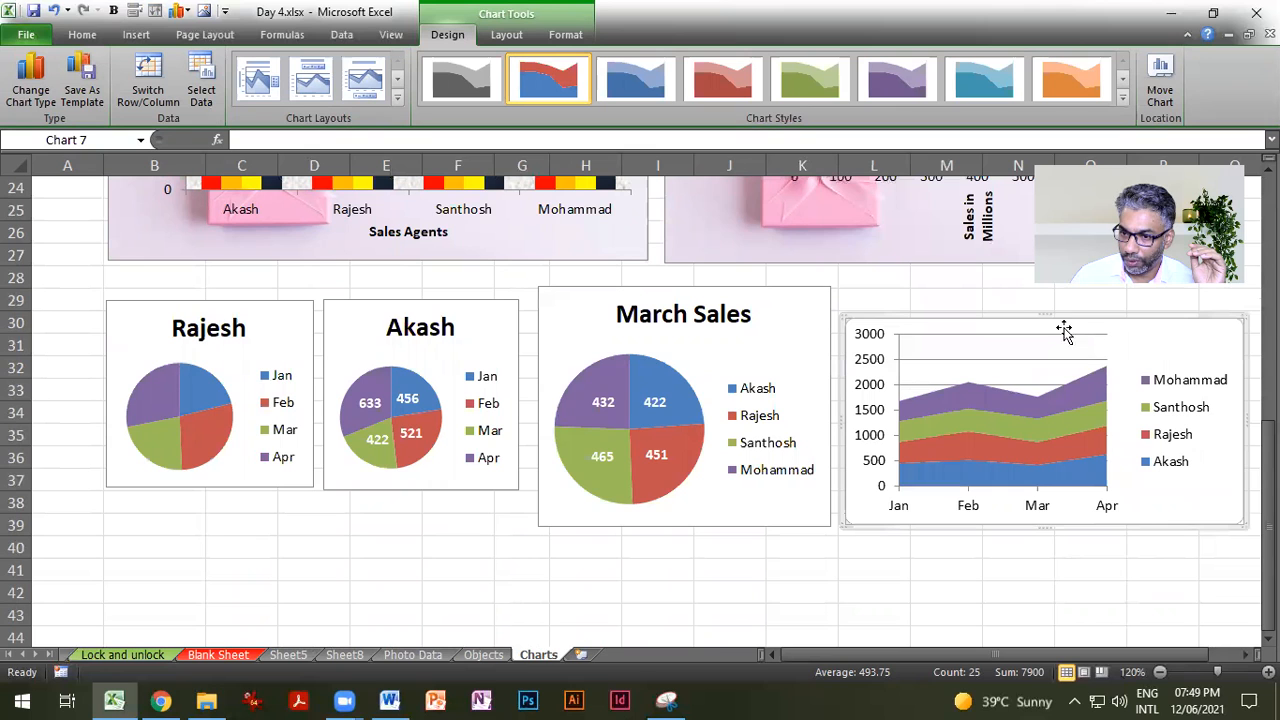
left_click_drag(1045, 316, 1045, 286)
Step: Highlight the headers with the first agent's row (B3:F4), and the agents with their January sales (B3:C7), as example chart ranges
scroll(610, 413, "up", 8)
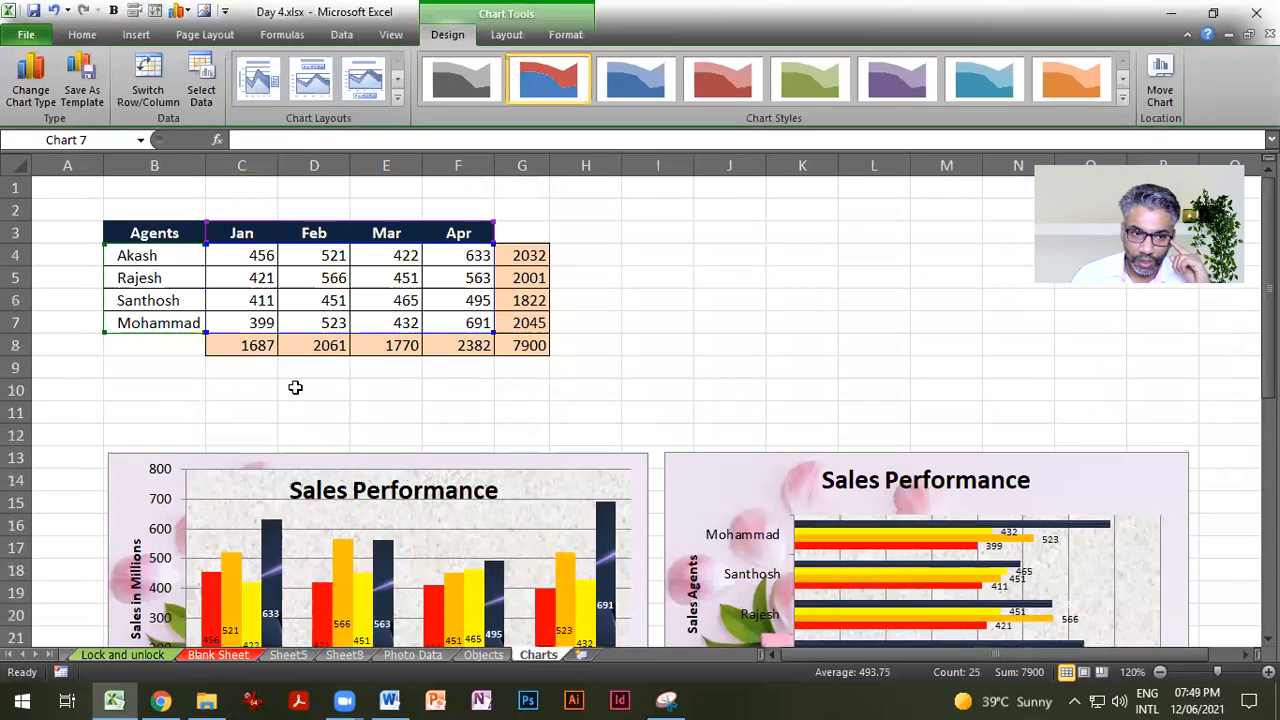
left_click(155, 255)
left_click_drag(143, 233, 448, 251)
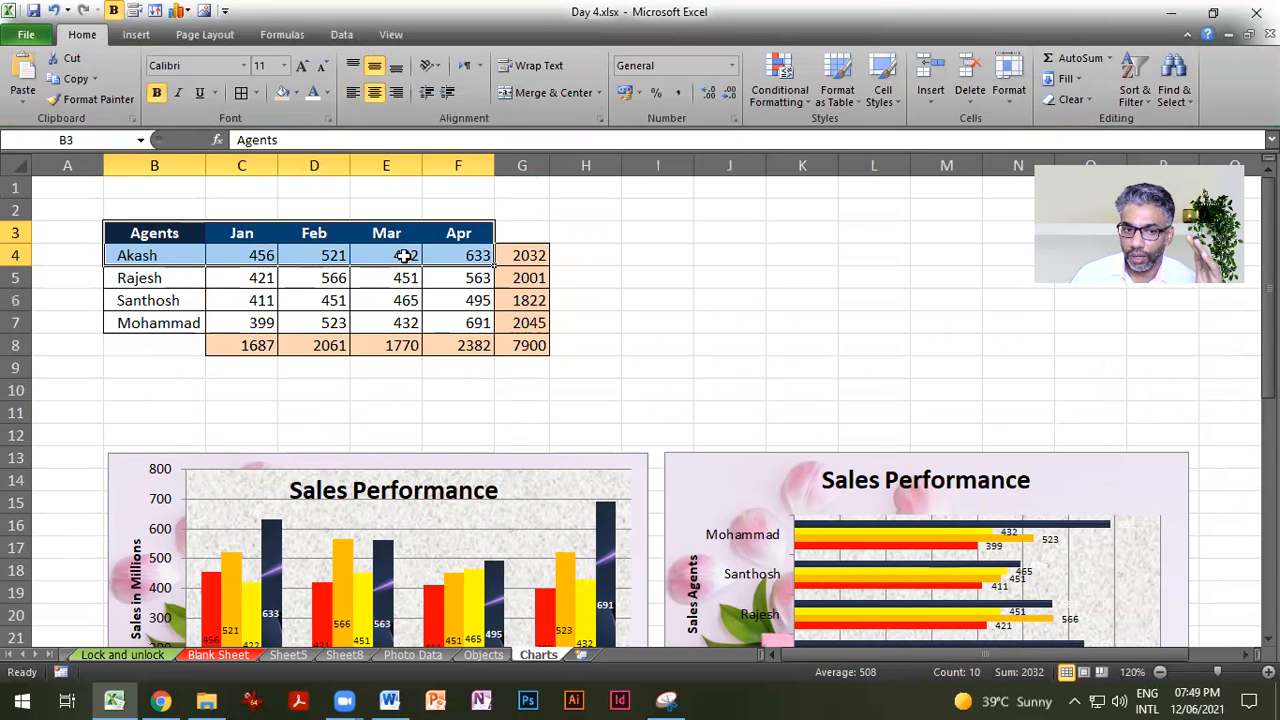
left_click(208, 253)
left_click_drag(185, 236, 227, 323)
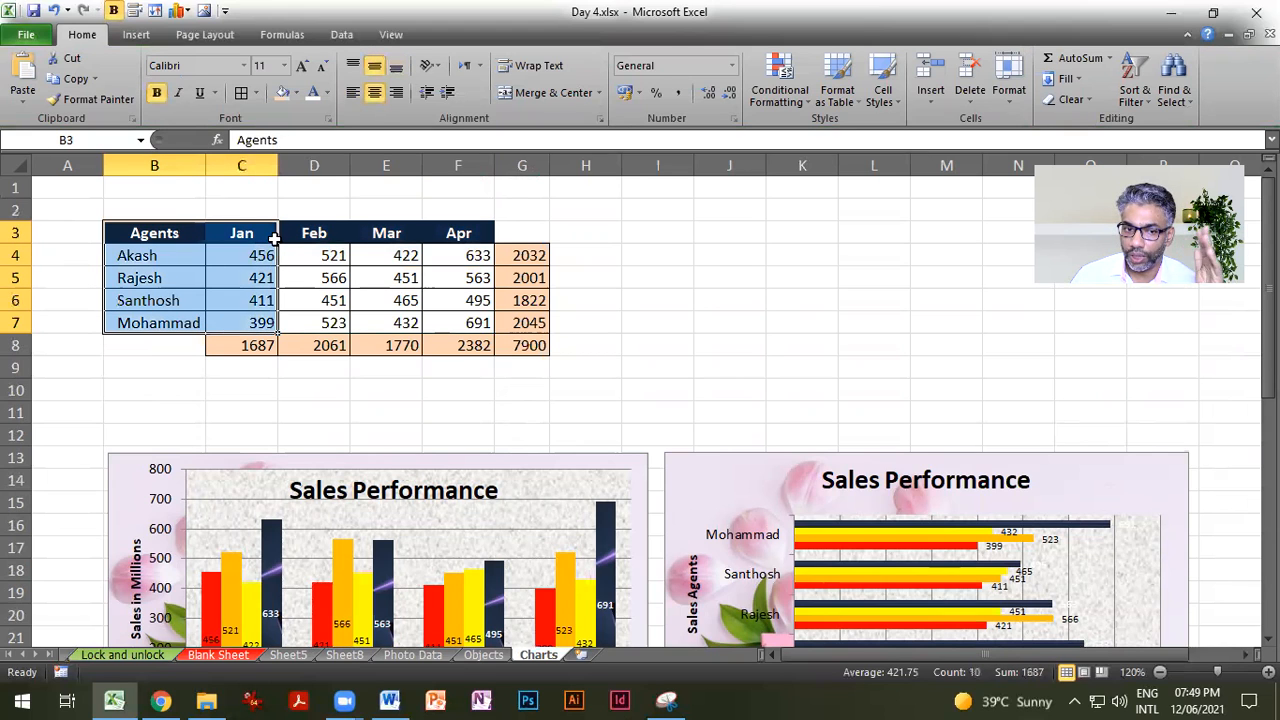
left_click(835, 393)
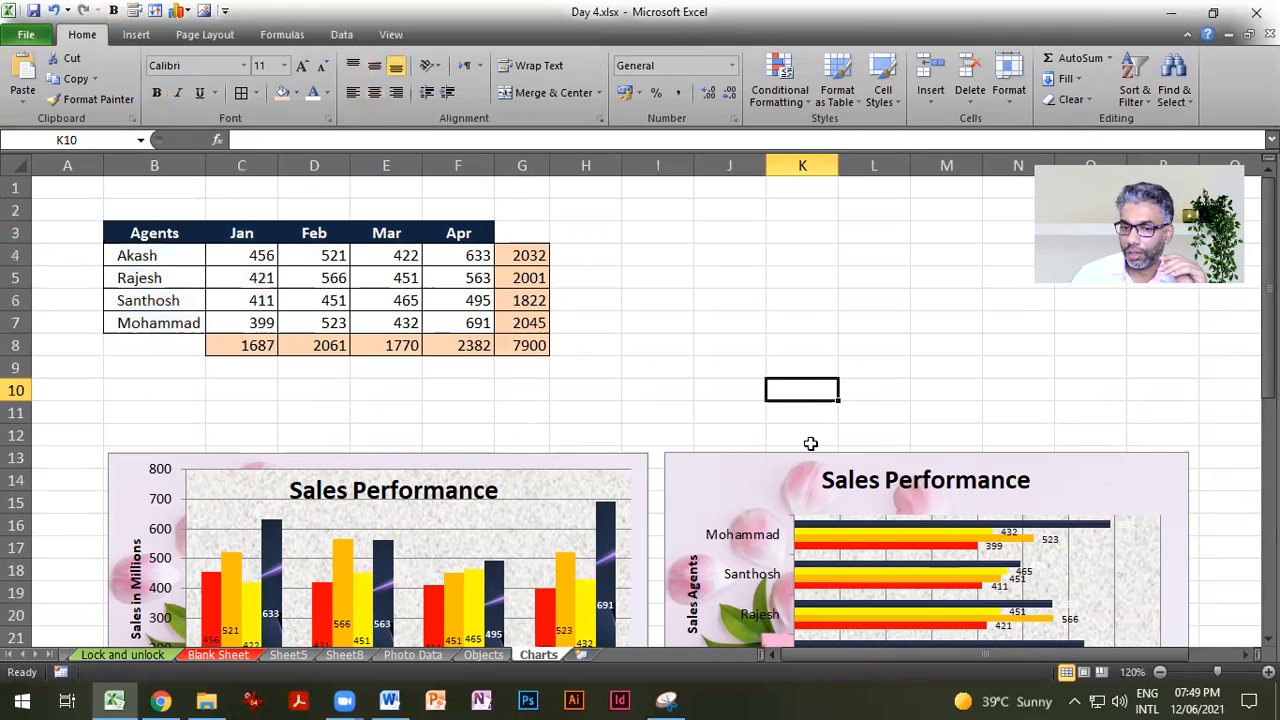
Step: Copy the Sales Performance column chart and paste it below the graduate photo in the Word document
scroll(815, 440, "down", 10)
scroll(820, 440, "up", 4)
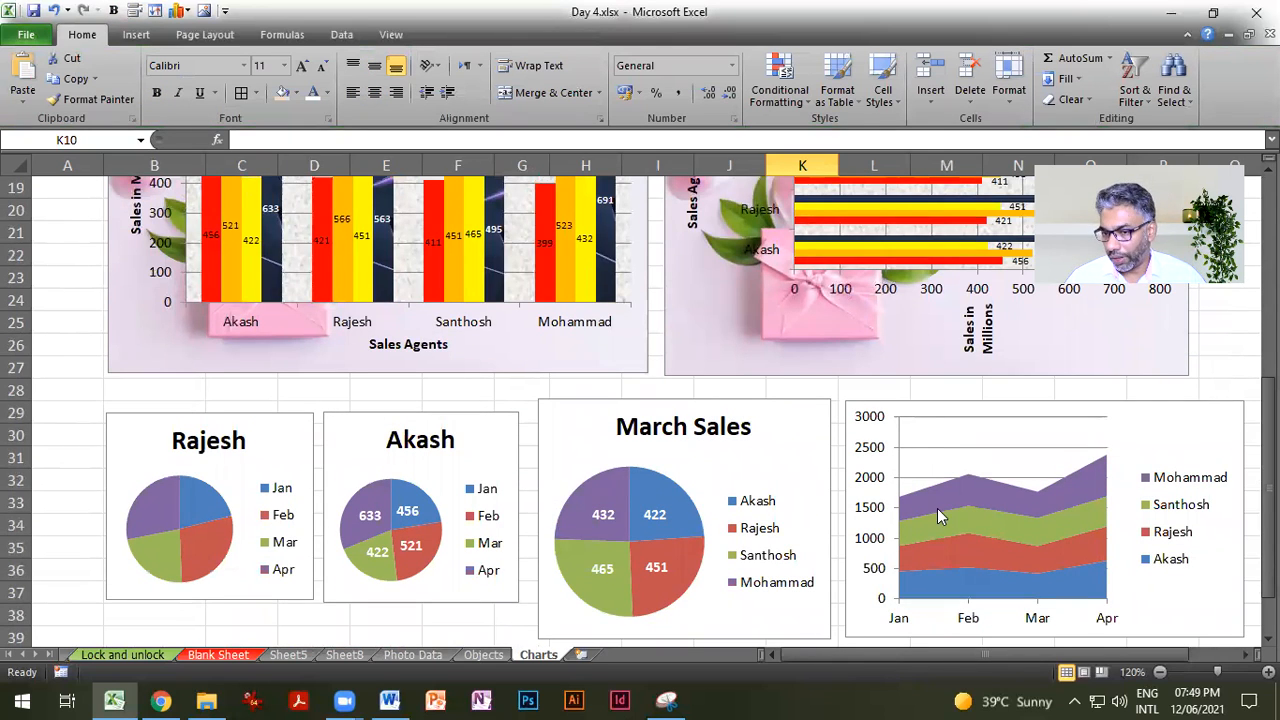
scroll(937, 508, "up", 6)
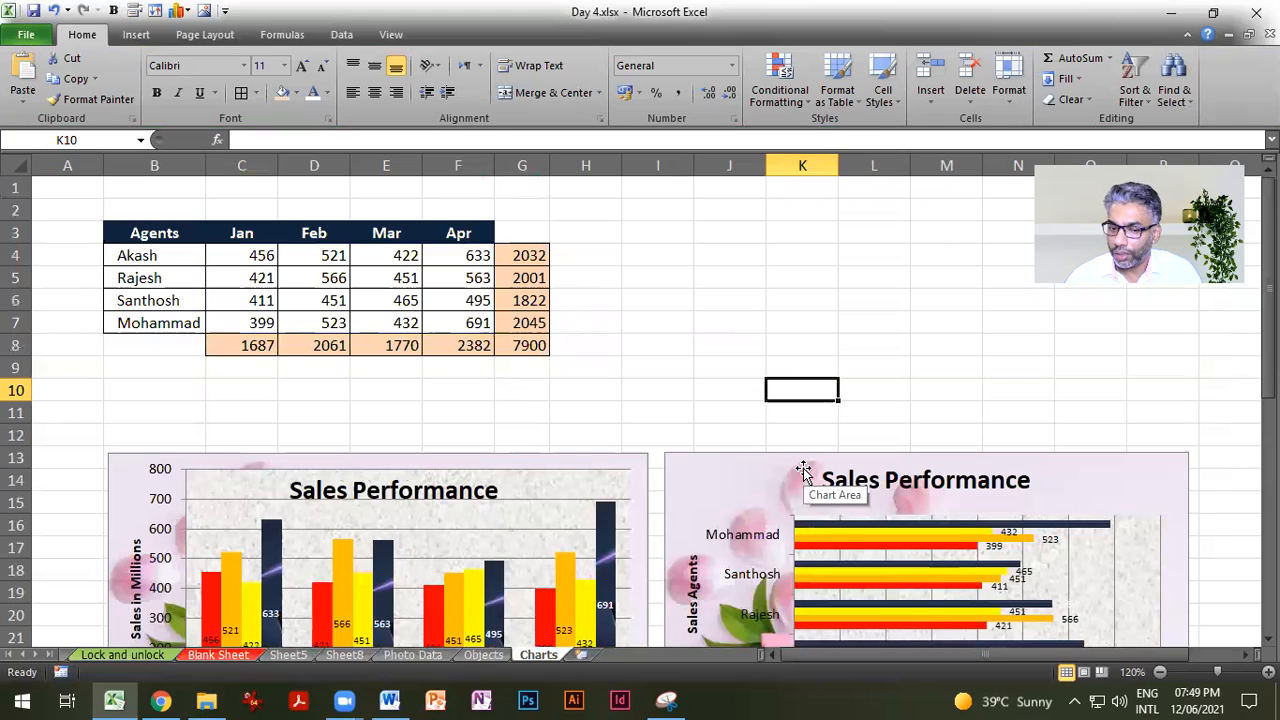
left_click(621, 458)
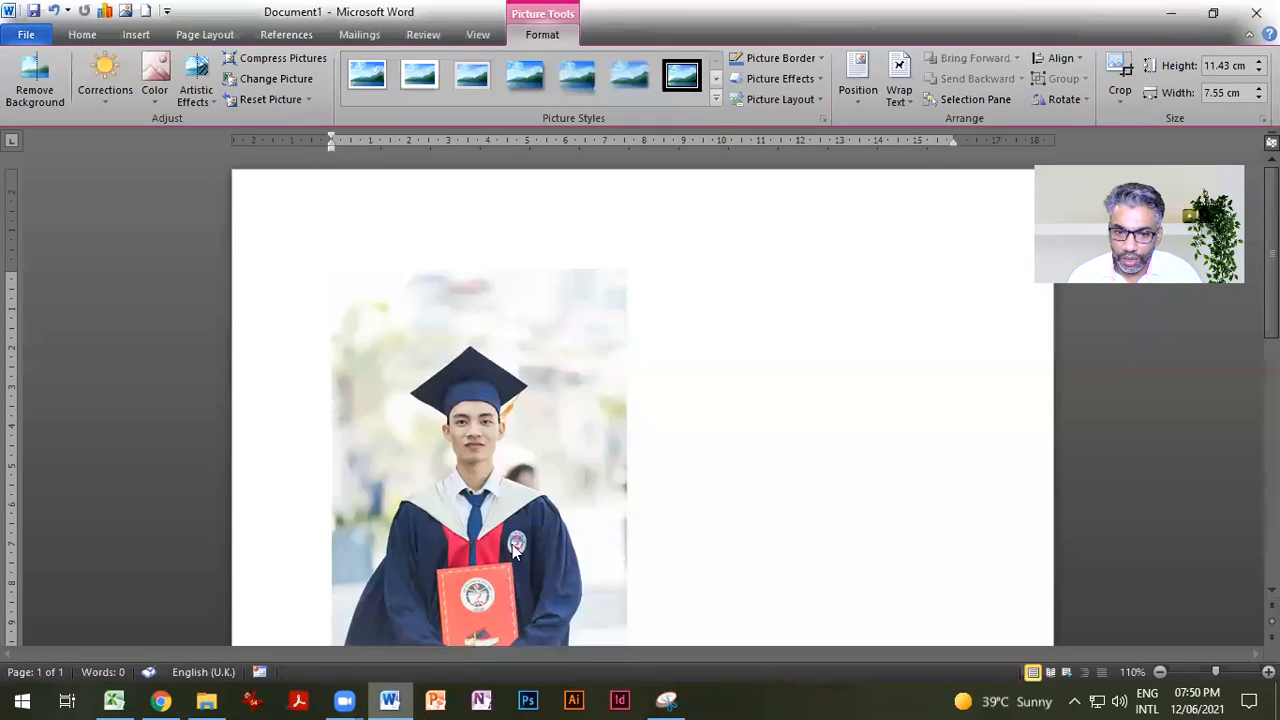
left_click(389, 700)
left_click(771, 357)
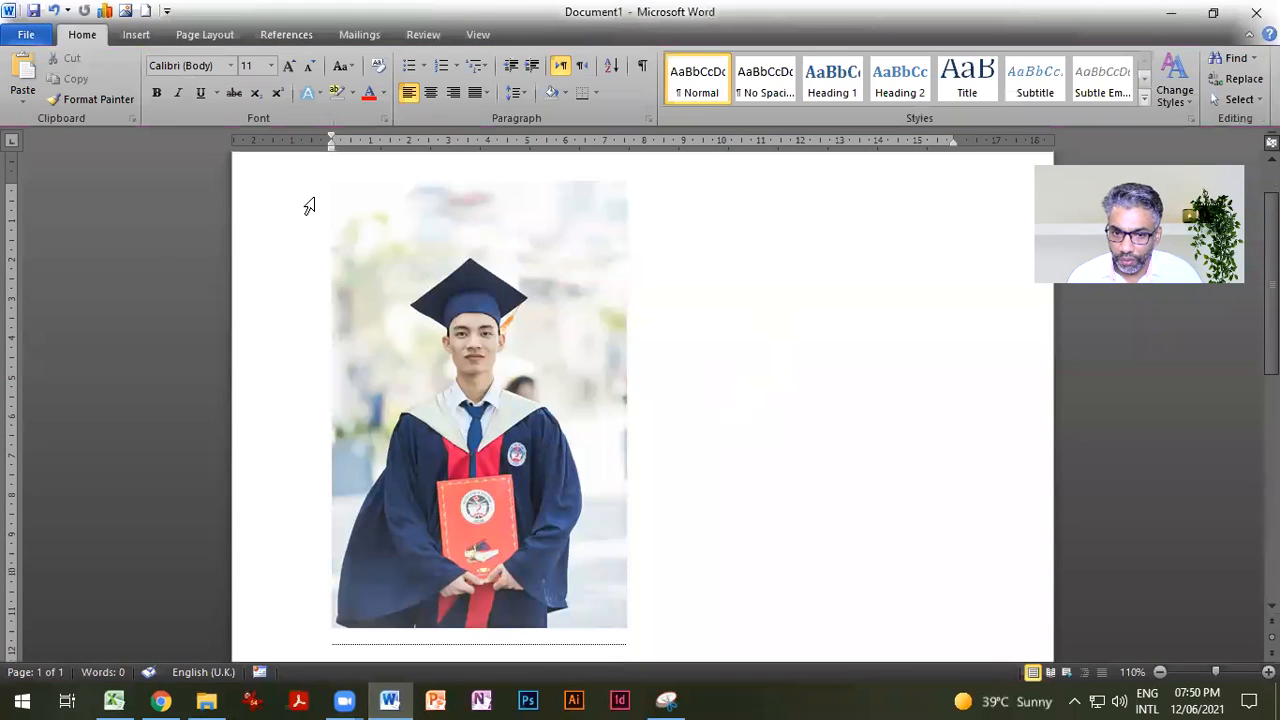
key("ctrl+v")
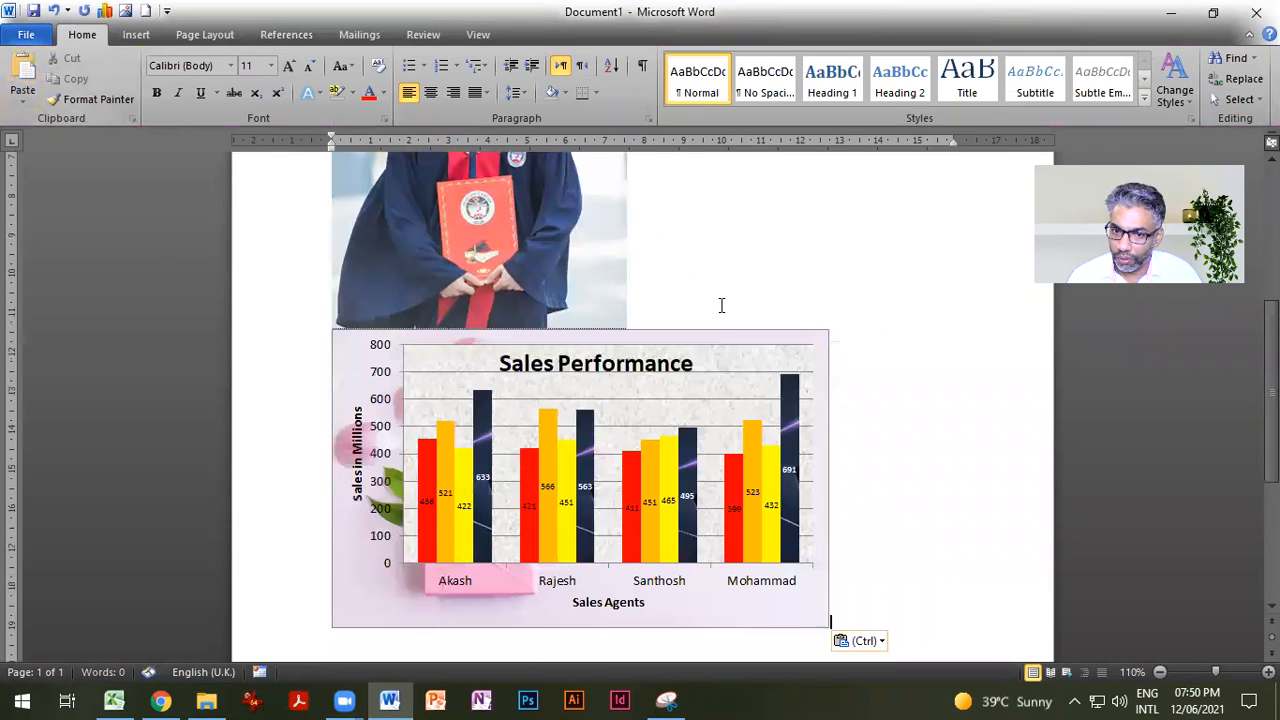
Step: Shrink the pasted Sales Performance chart to about 7.5 cm wide so it sits beside the graduate photo
left_click(808, 376)
left_click_drag(829, 329, 606, 457)
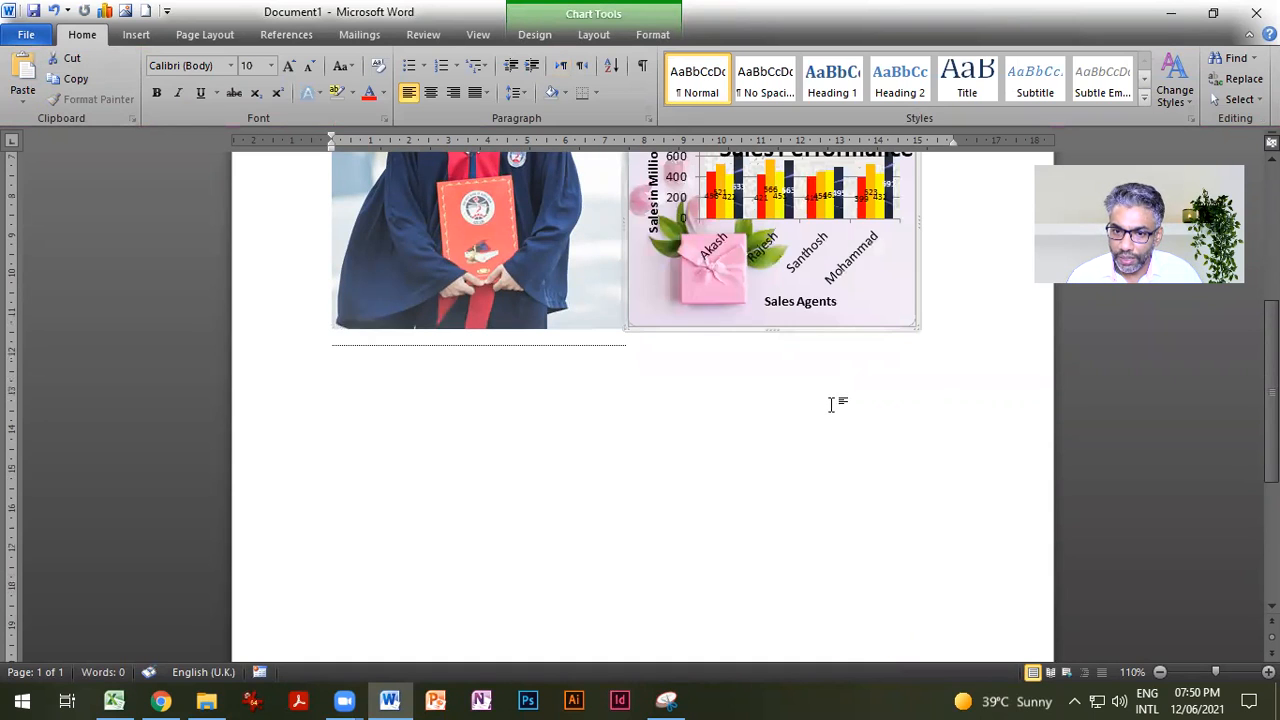
scroll(835, 415, "up", 3)
scroll(845, 450, "up", 1)
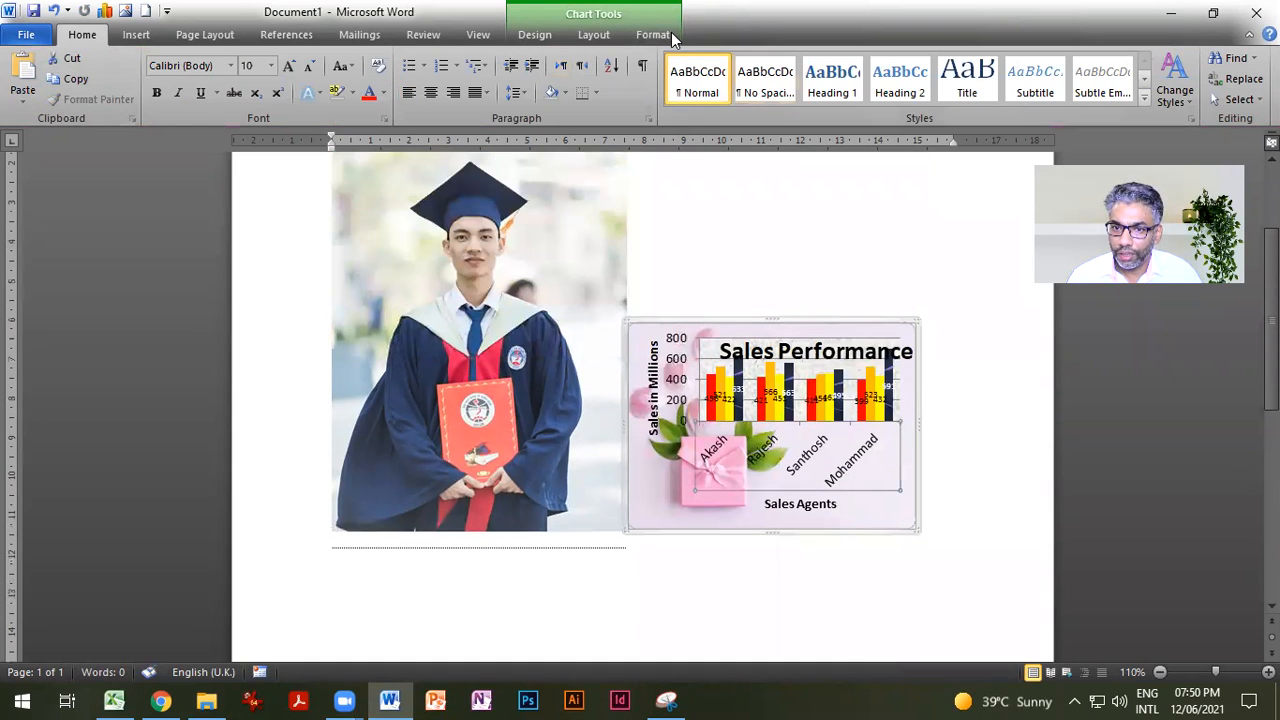
left_click_drag(896, 531, 950, 537)
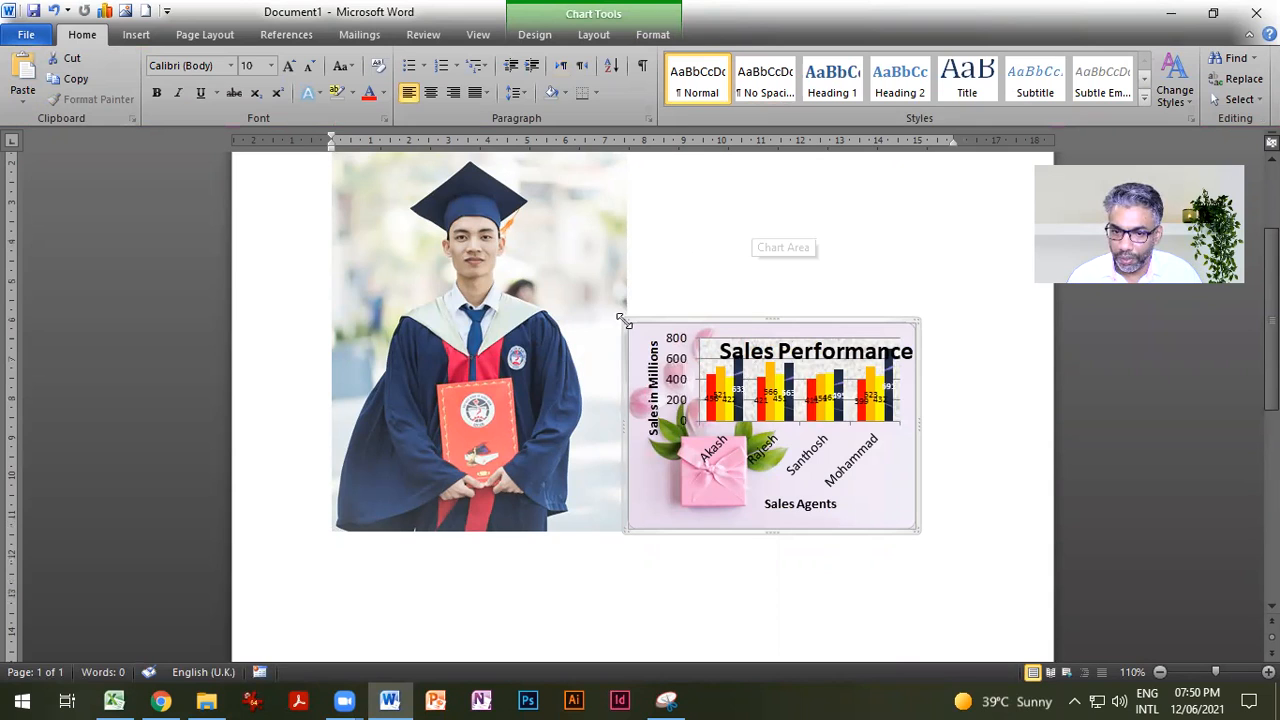
Step: Review the pasted chart's layout and design options and open its source data for editing in Excel
left_click(534, 35)
left_click(590, 35)
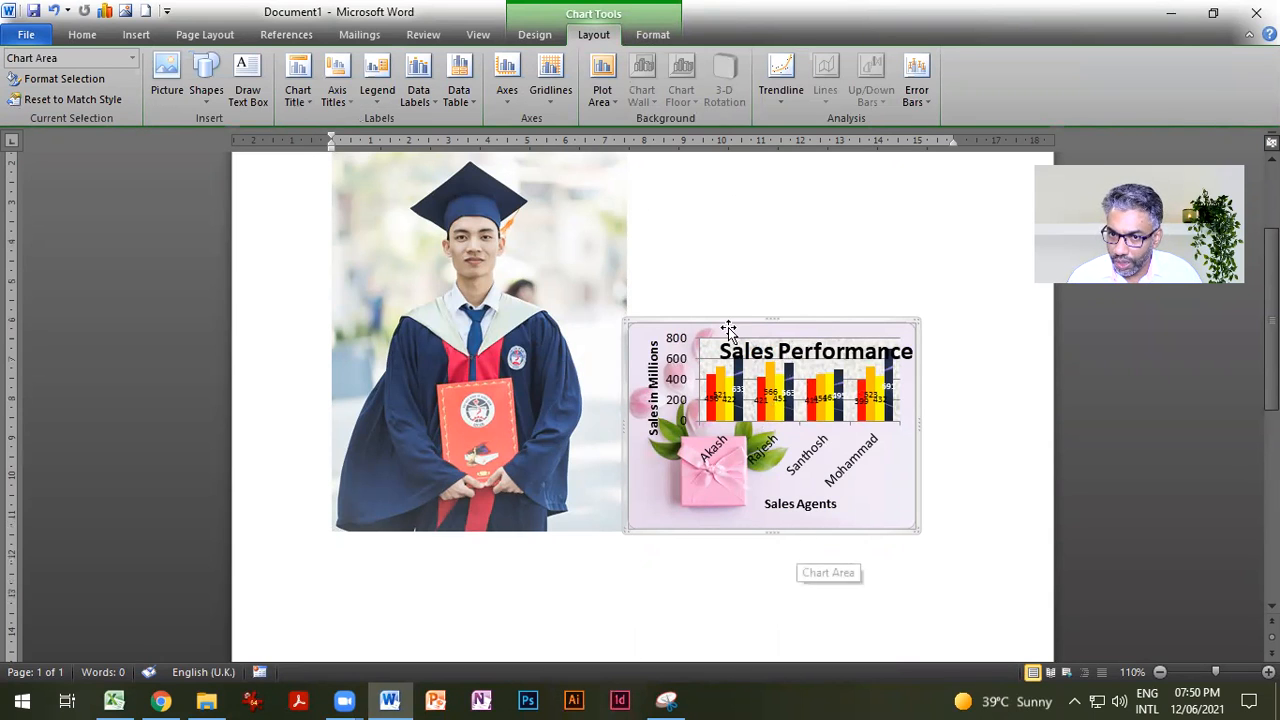
left_click(534, 35)
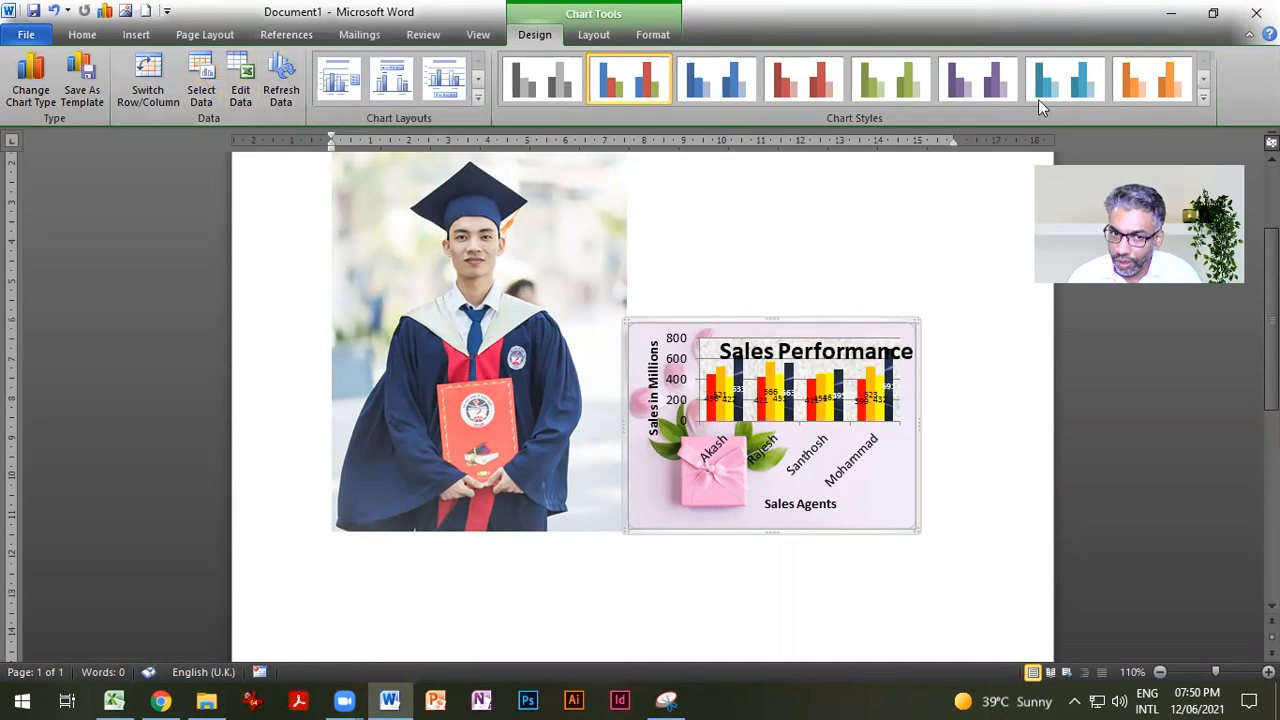
left_click(241, 90)
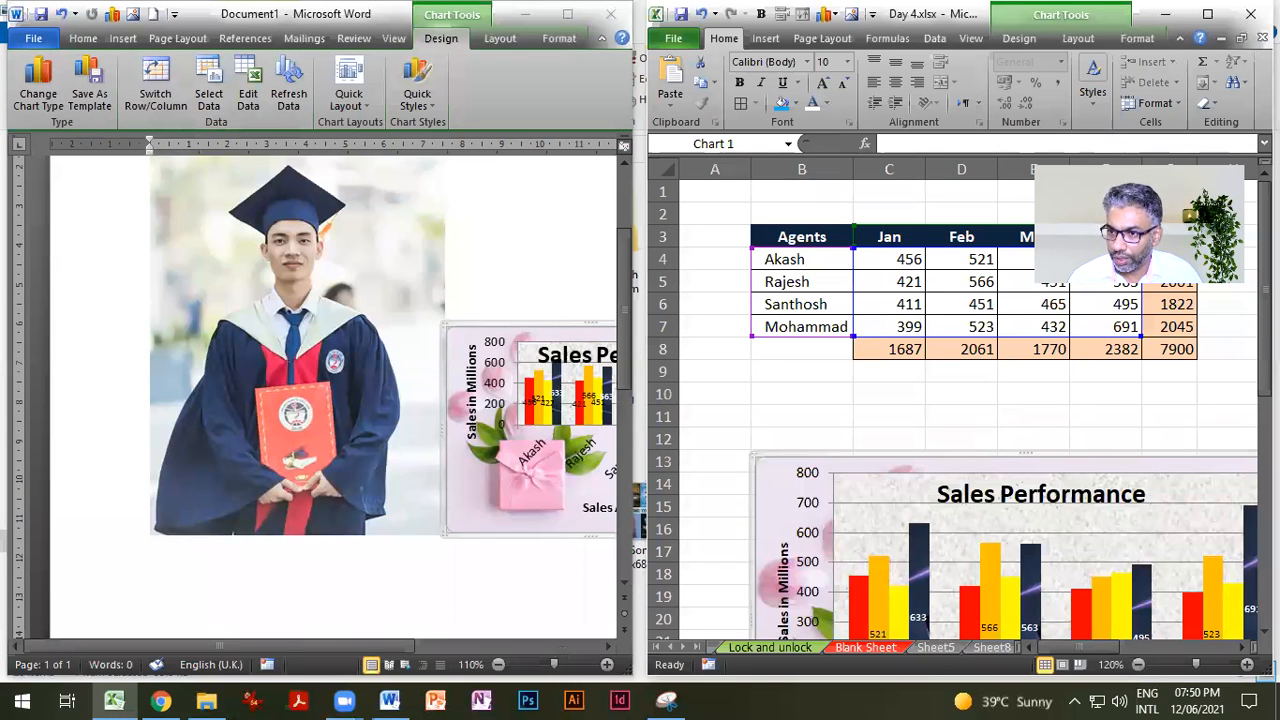
Step: Maximize Excel and restore the Day 4.xlsx workbook to fill the application window
left_click(1240, 38)
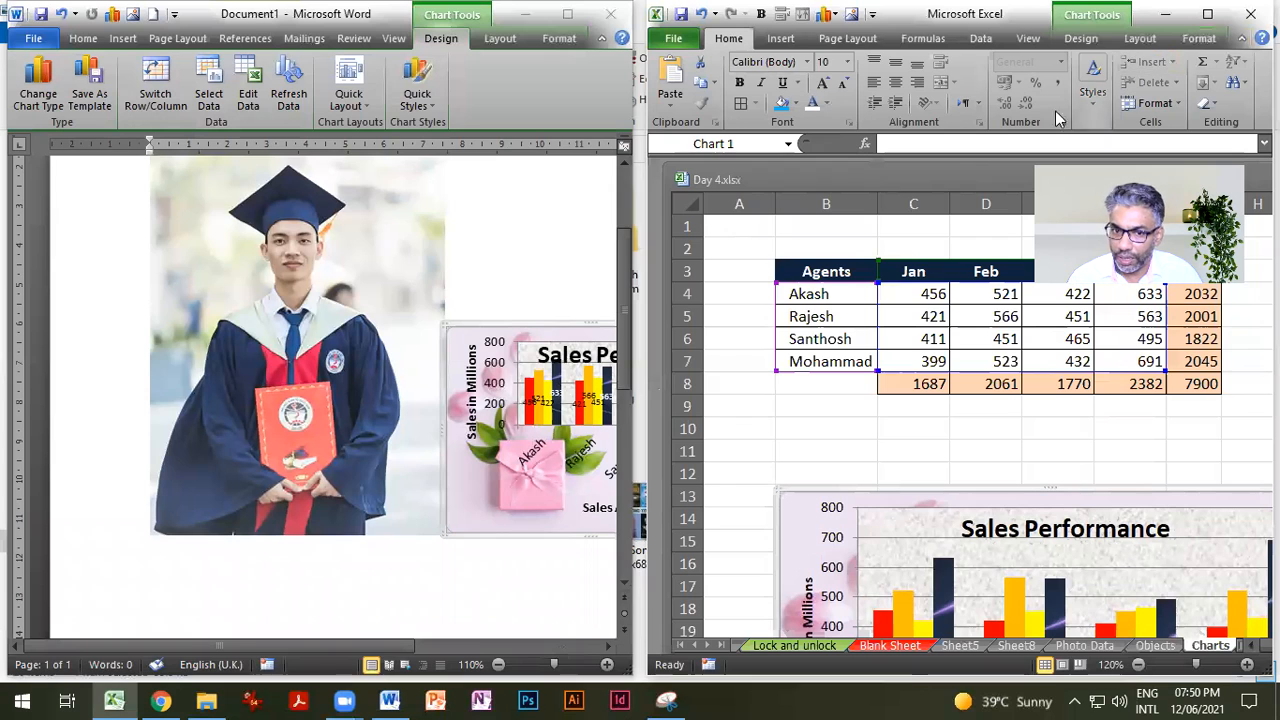
left_click(1207, 17)
scroll(726, 600, "down", 3)
scroll(728, 600, "down", 2)
scroll(733, 603, "up", 4)
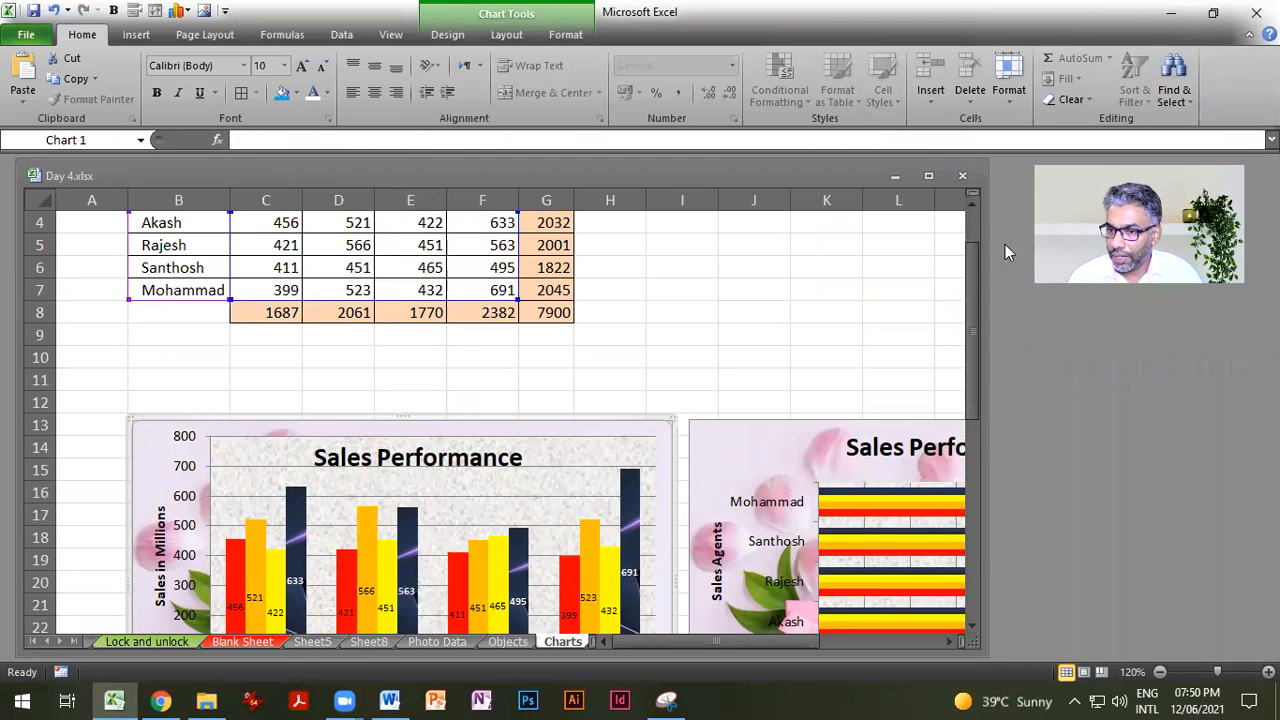
left_click(928, 176)
Step: Zoom the Charts sheet out to 70% and examine all of its charts together
scroll(851, 428, "down", 3)
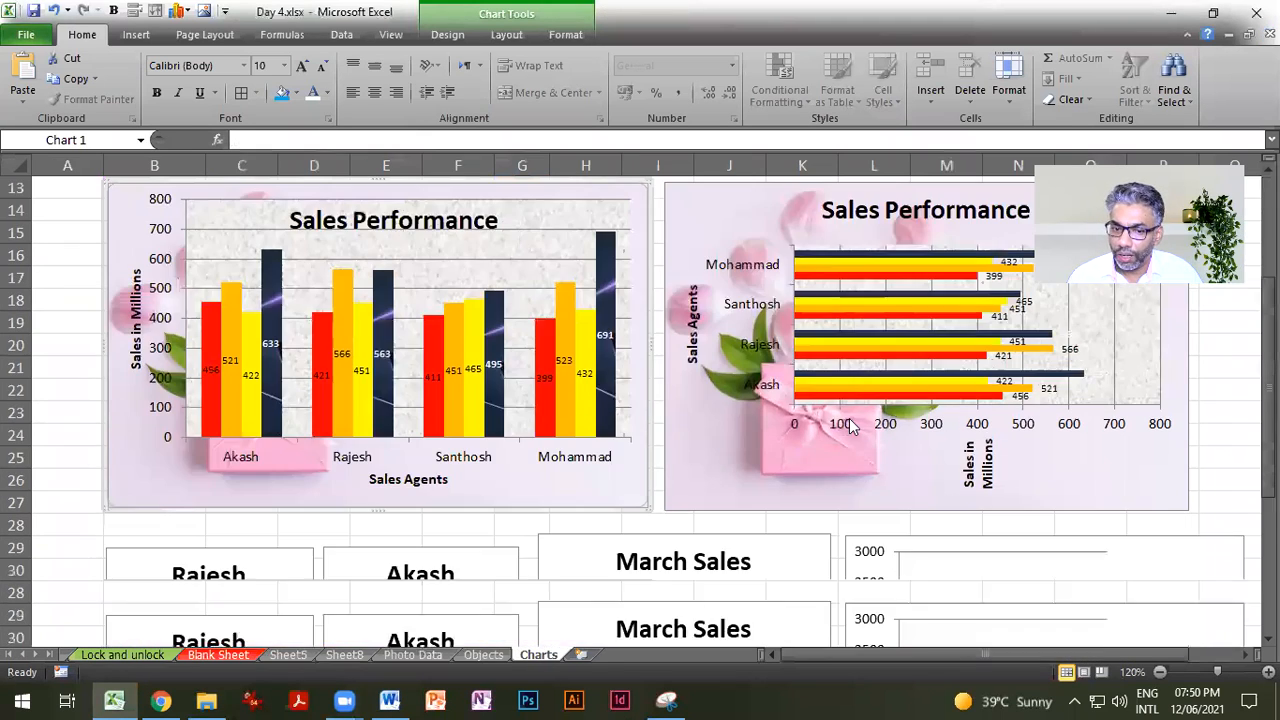
scroll(849, 418, "up", 2)
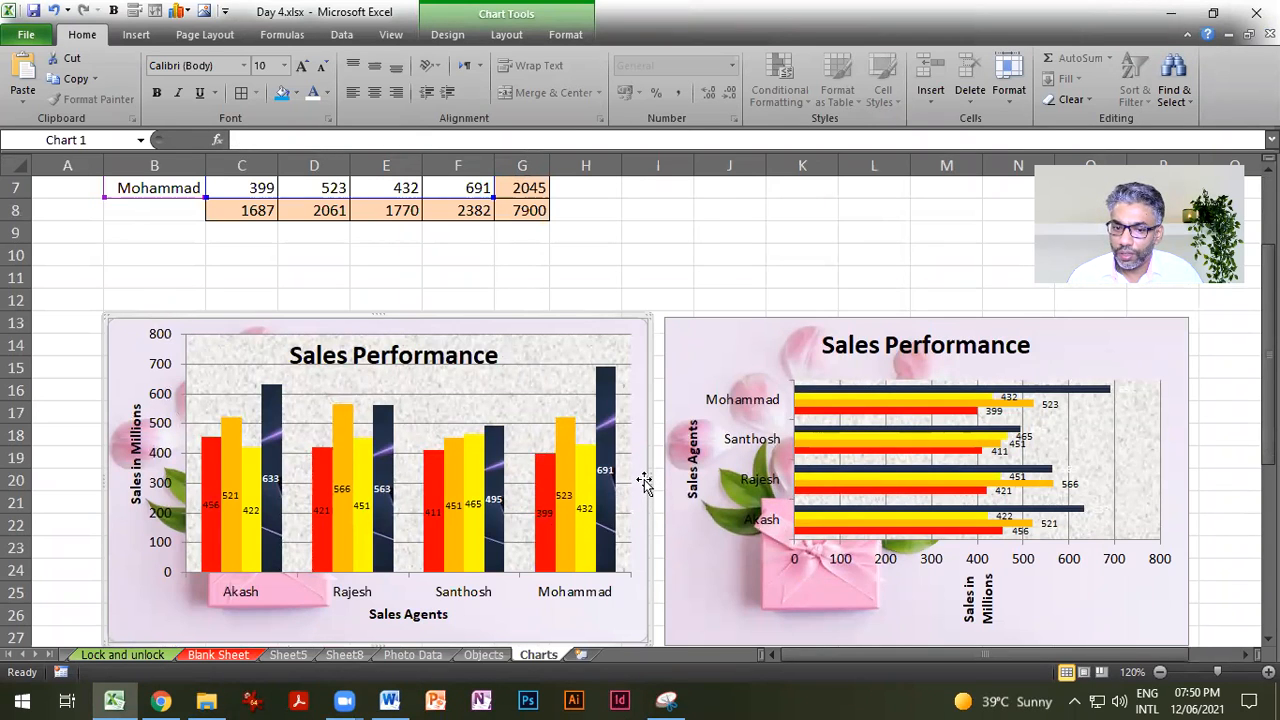
scroll(640, 500, "down", 2)
scroll(643, 508, "up", 1)
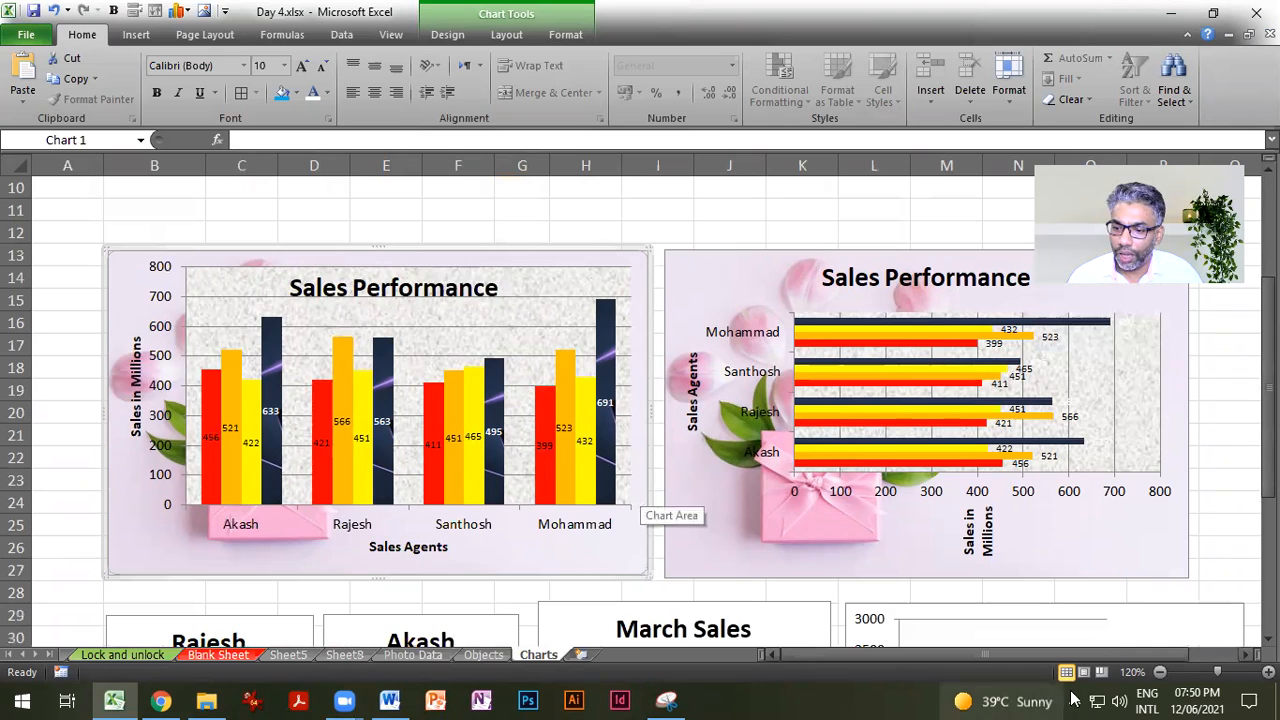
left_click(1160, 672)
left_click(1160, 674)
left_click(1160, 674)
left_click(1160, 674)
left_click(1160, 674)
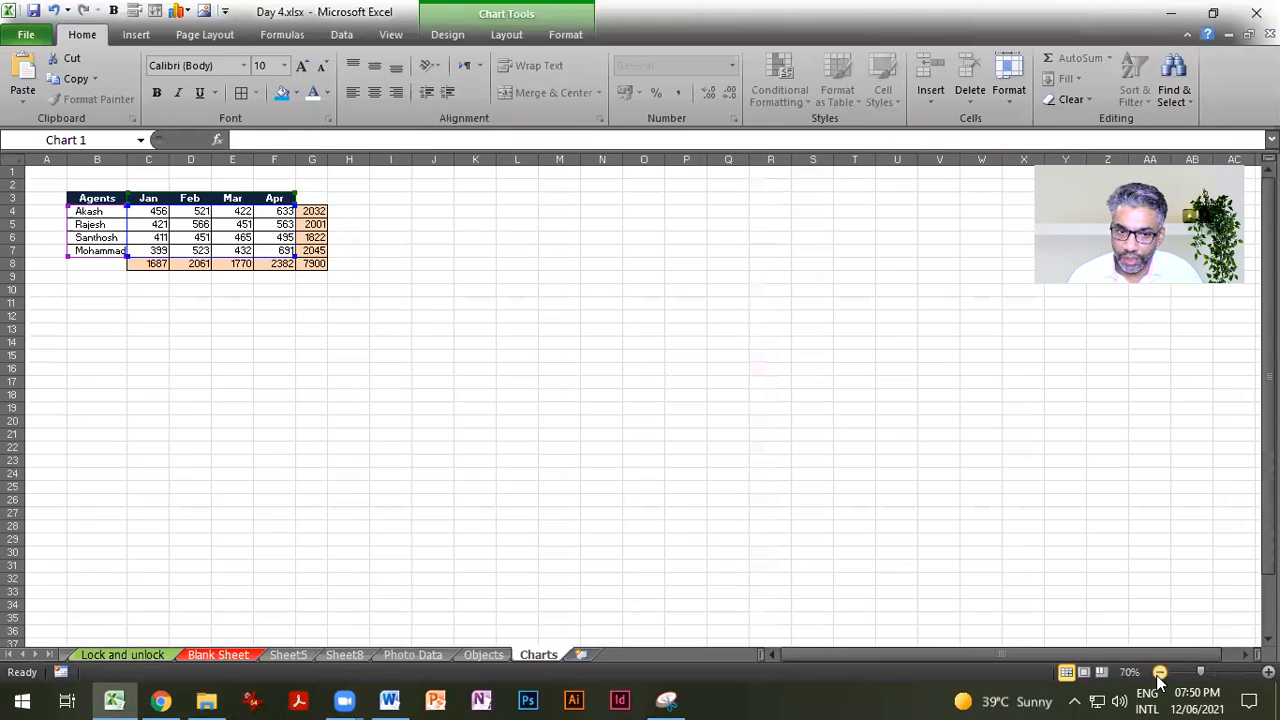
scroll(829, 622, "down", 1)
scroll(829, 622, "down", 1)
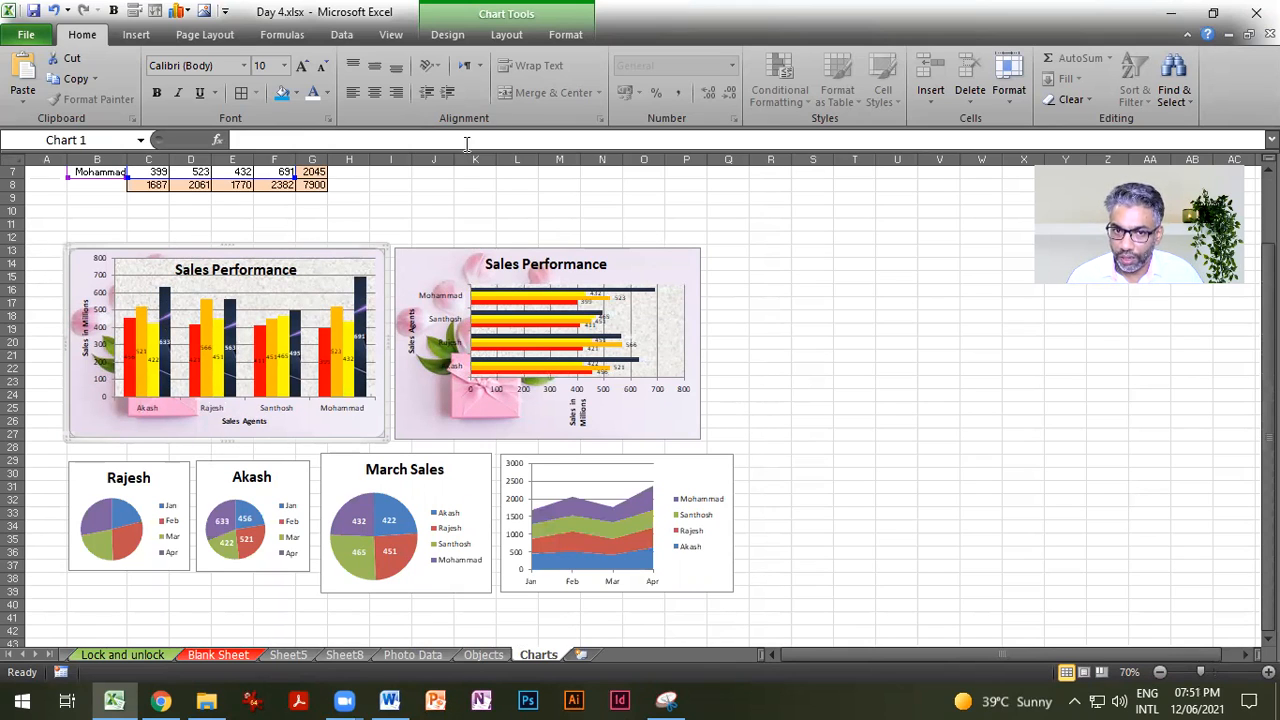
Step: Move the Sales Performance column chart to a new chart sheet named Sales Chart
left_click(463, 33)
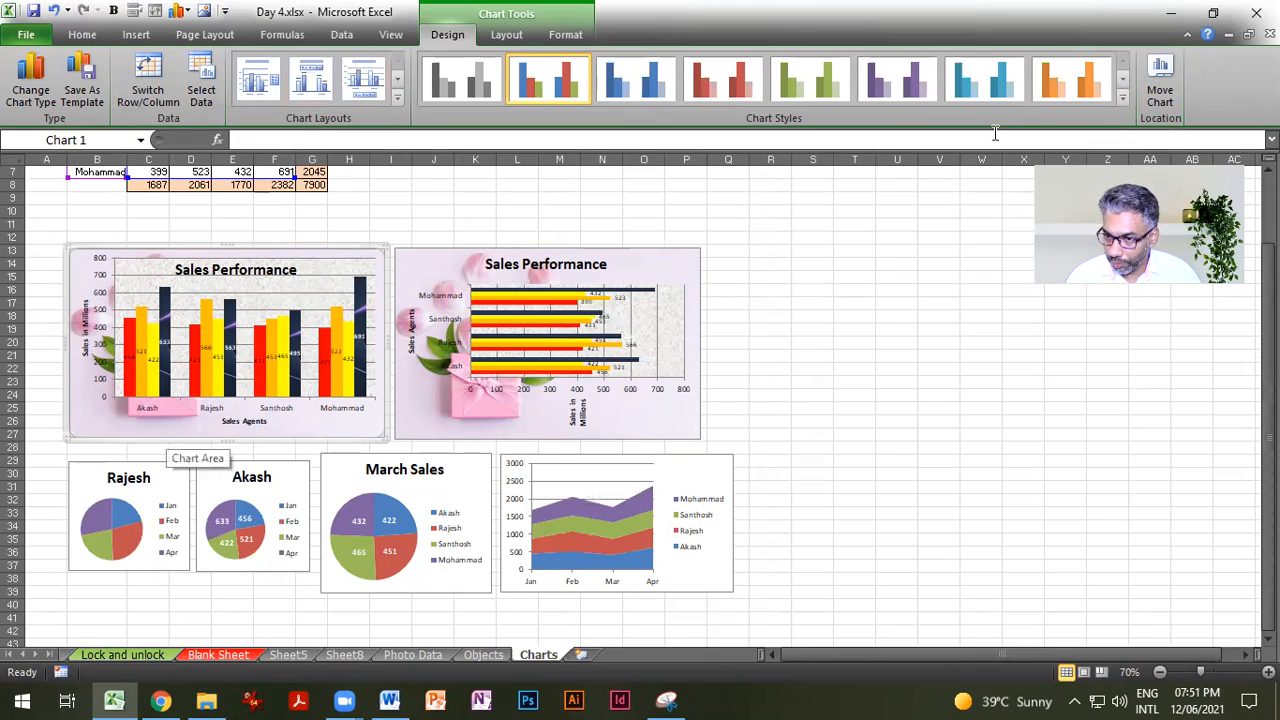
left_click(1160, 85)
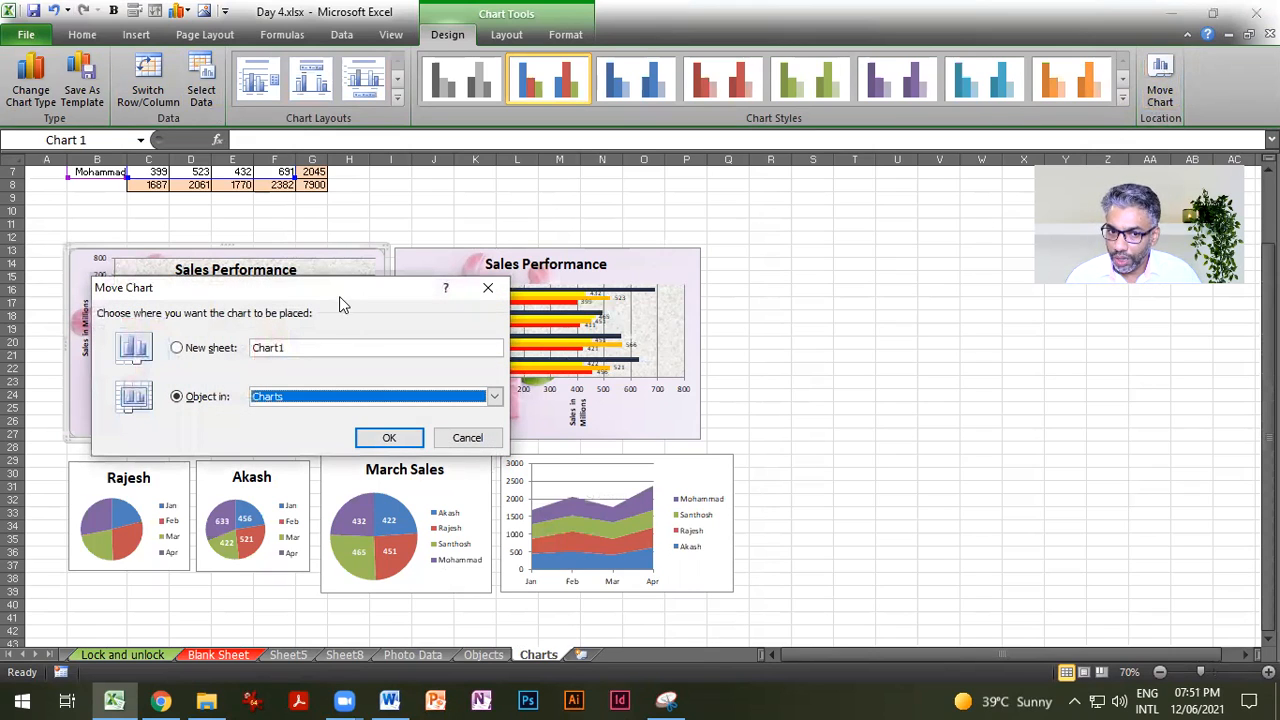
left_click_drag(341, 297, 873, 403)
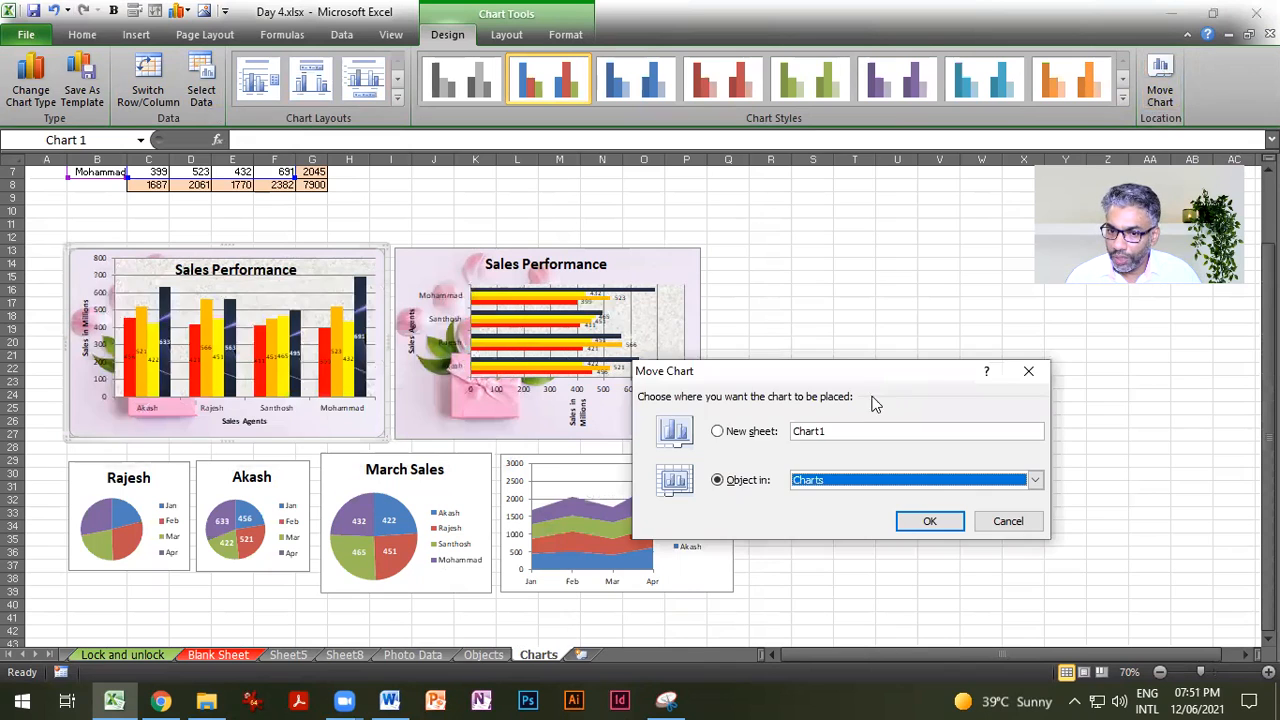
left_click(729, 437)
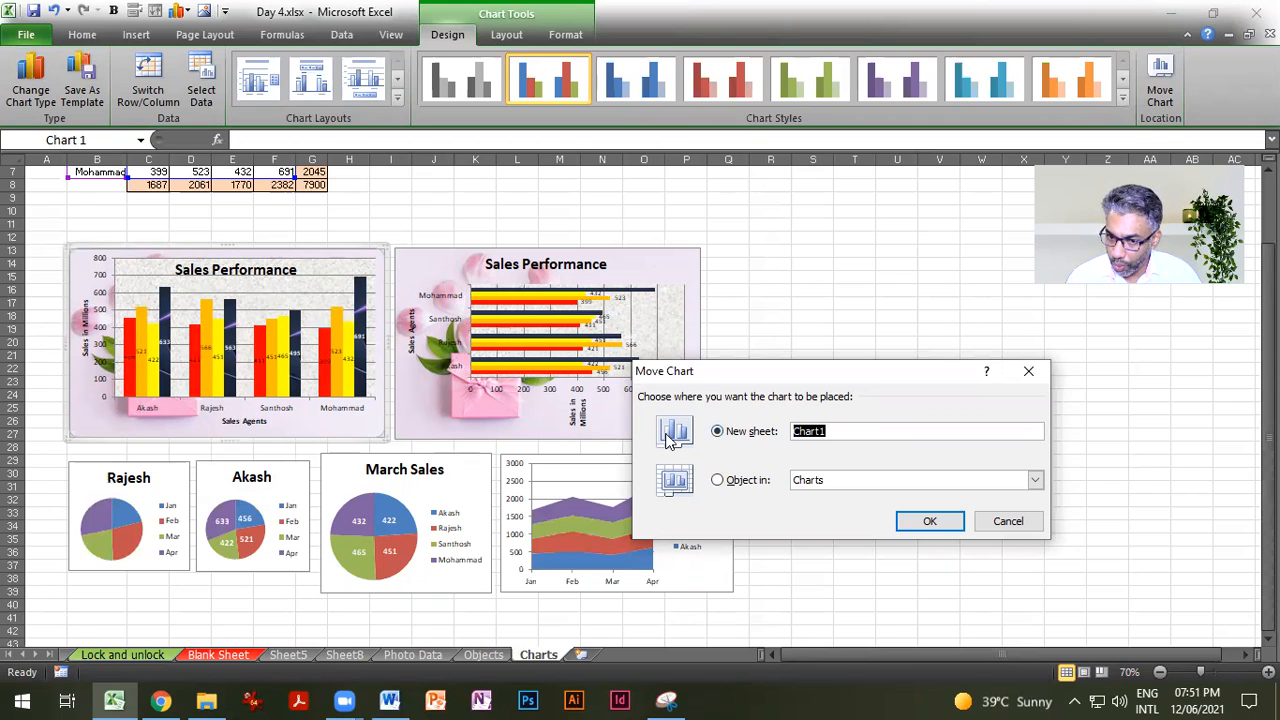
left_click(852, 433)
left_click(763, 430)
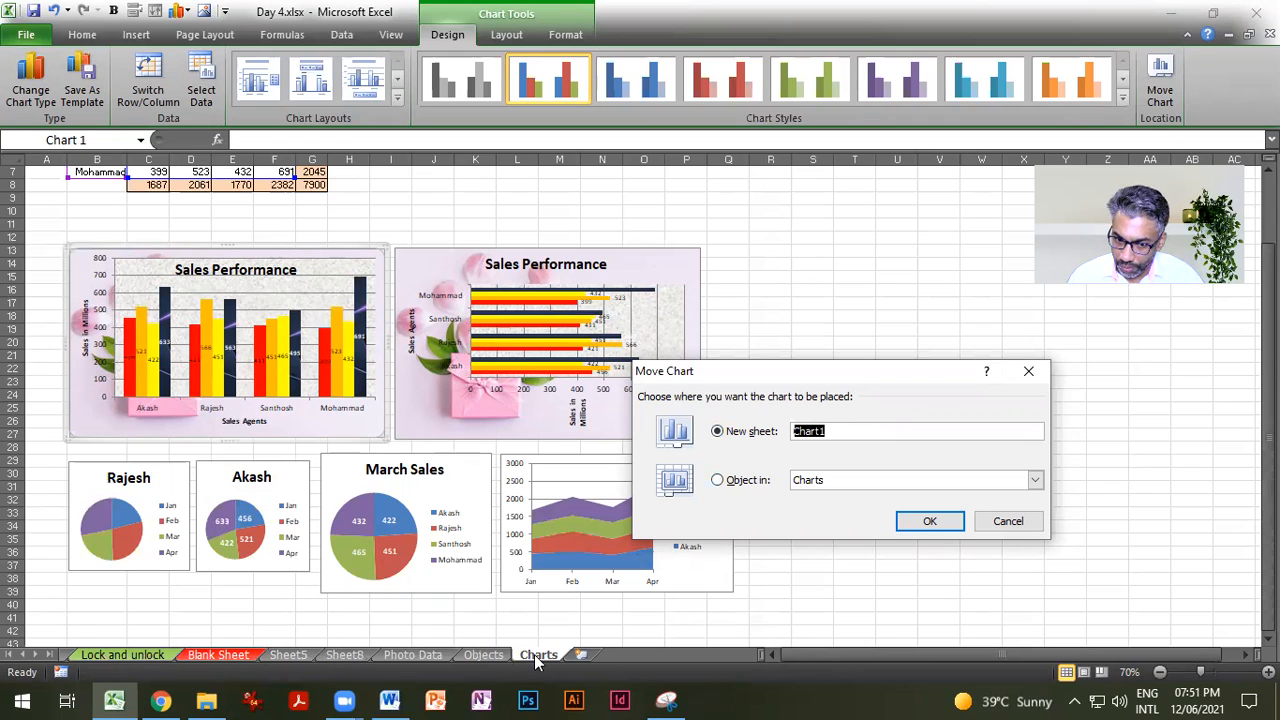
type("Sa")
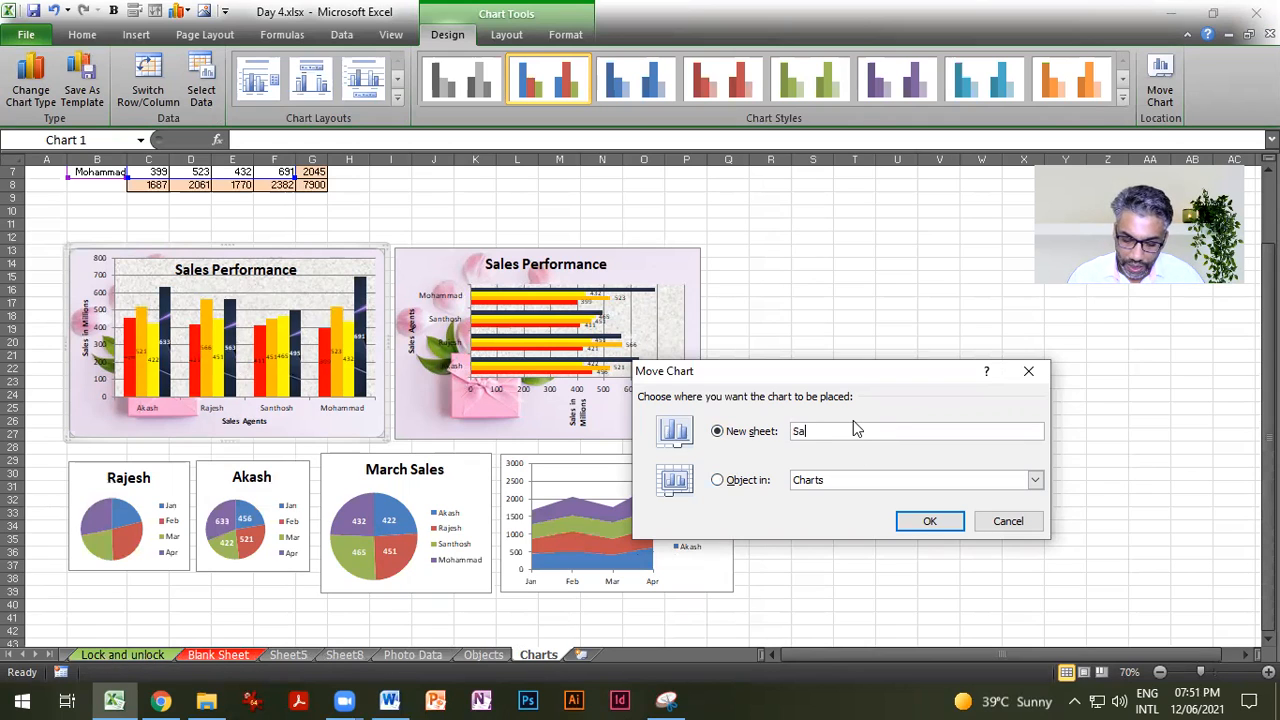
type("les Chart")
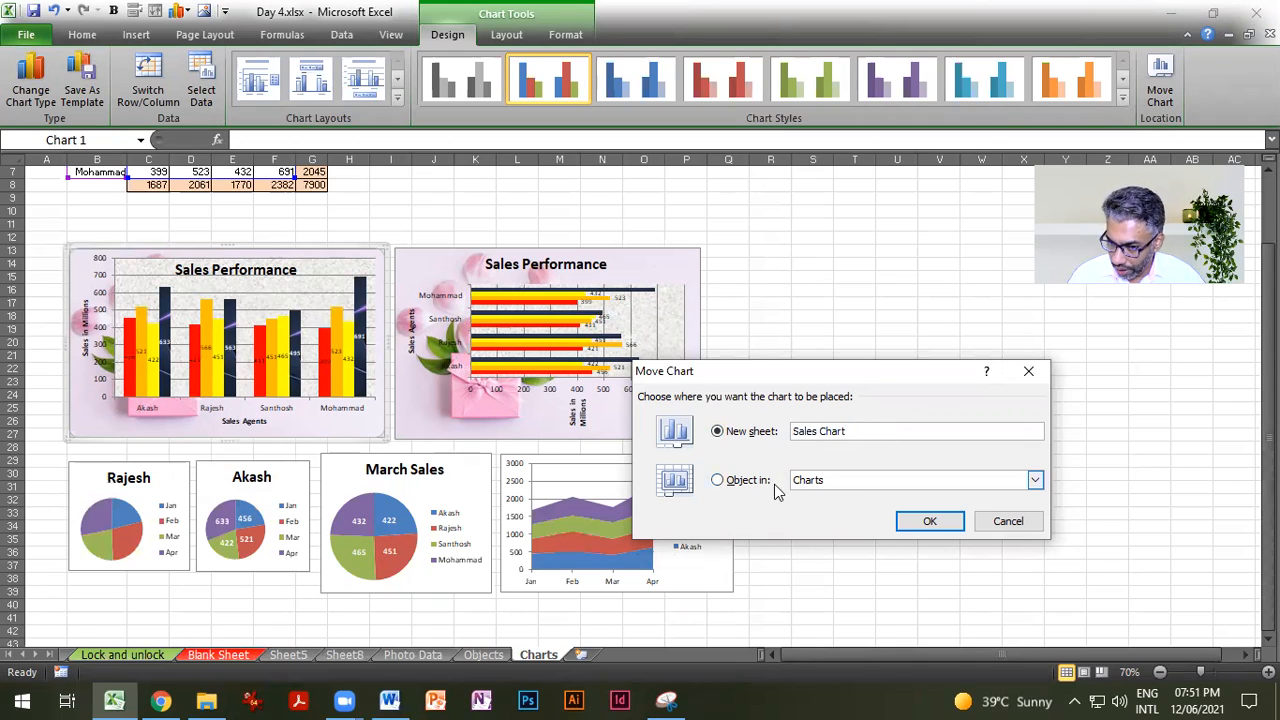
left_click(905, 522)
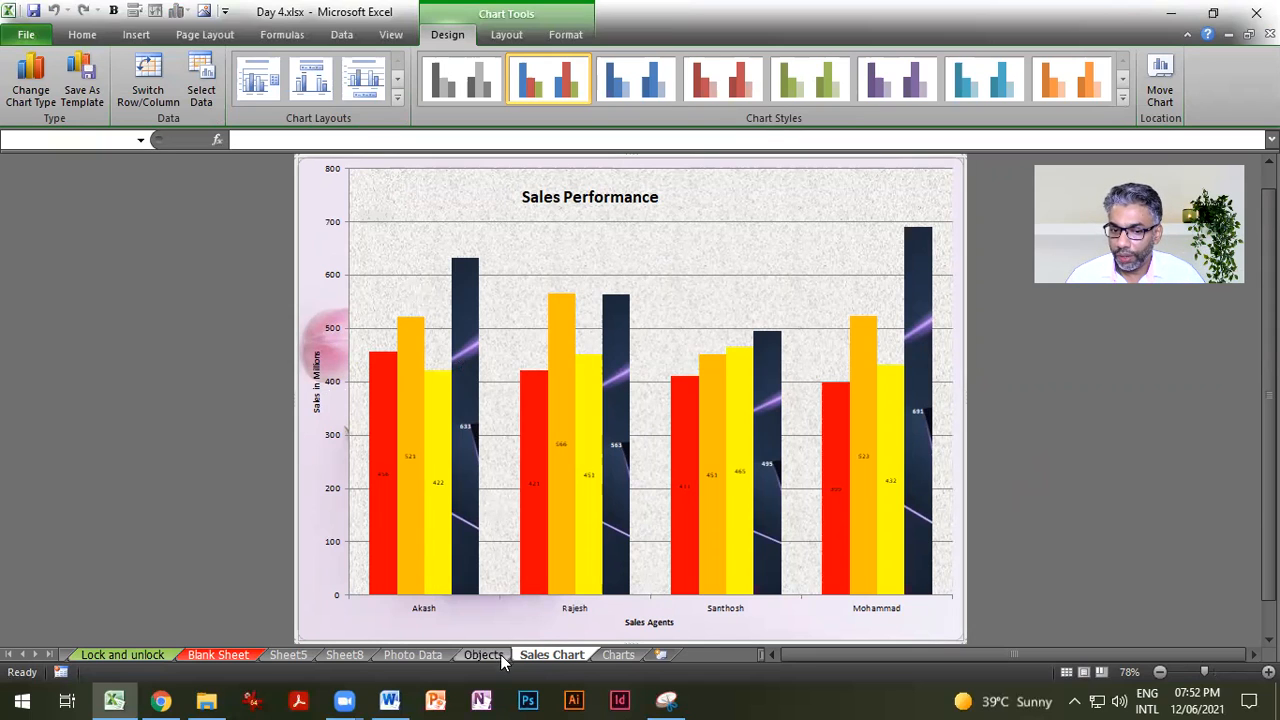
Step: Place the Charts sheet before Sales Chart in the sheet order and check both sheets
left_click_drag(625, 655, 551, 654)
left_click(585, 653)
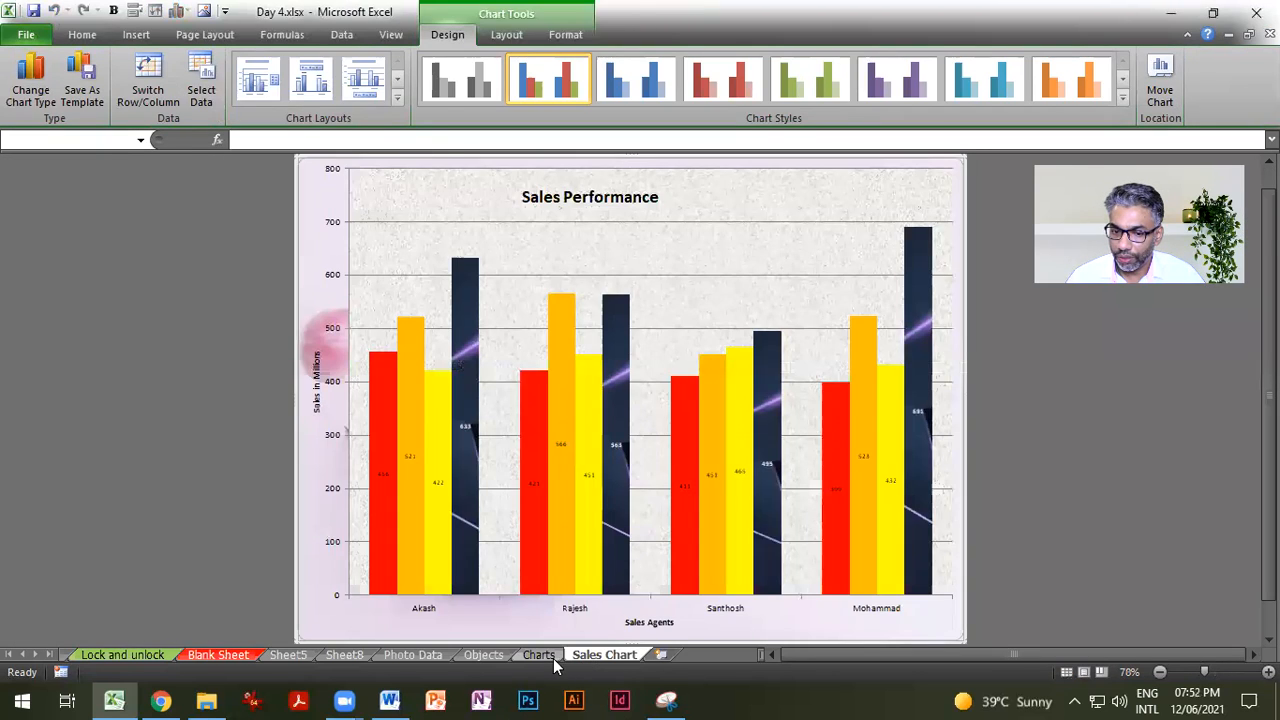
left_click(545, 656)
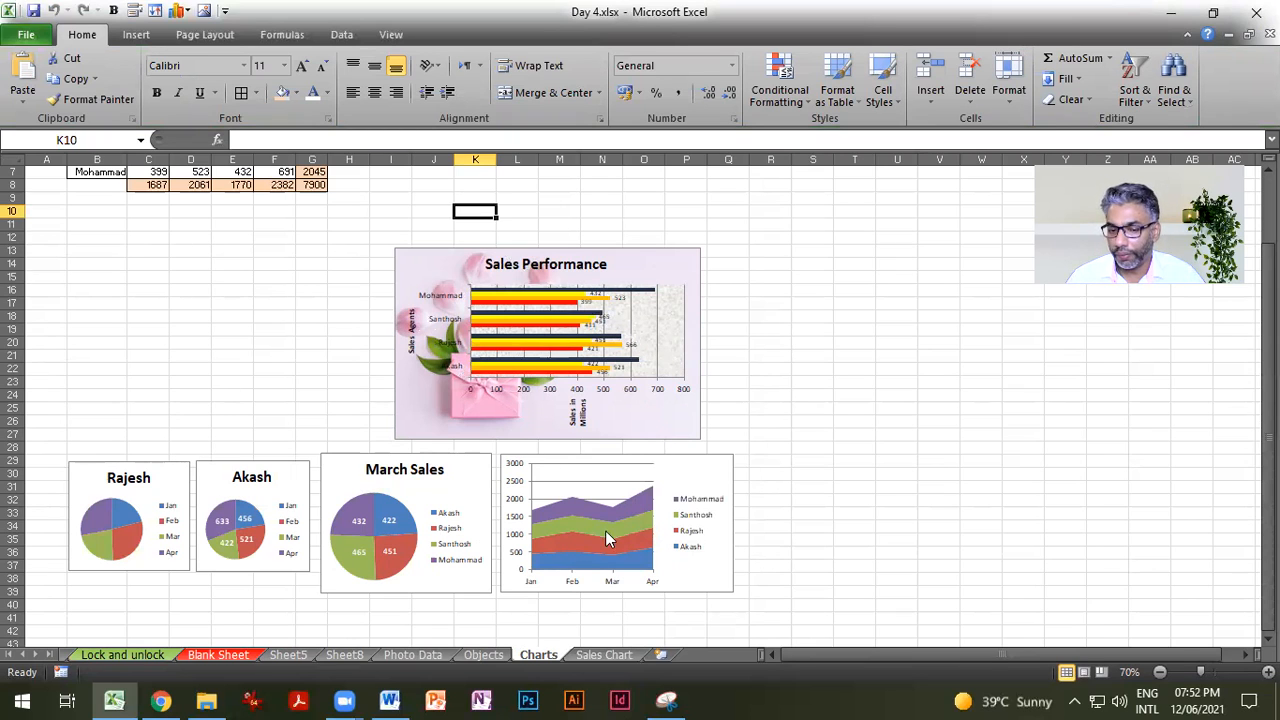
left_click(596, 654)
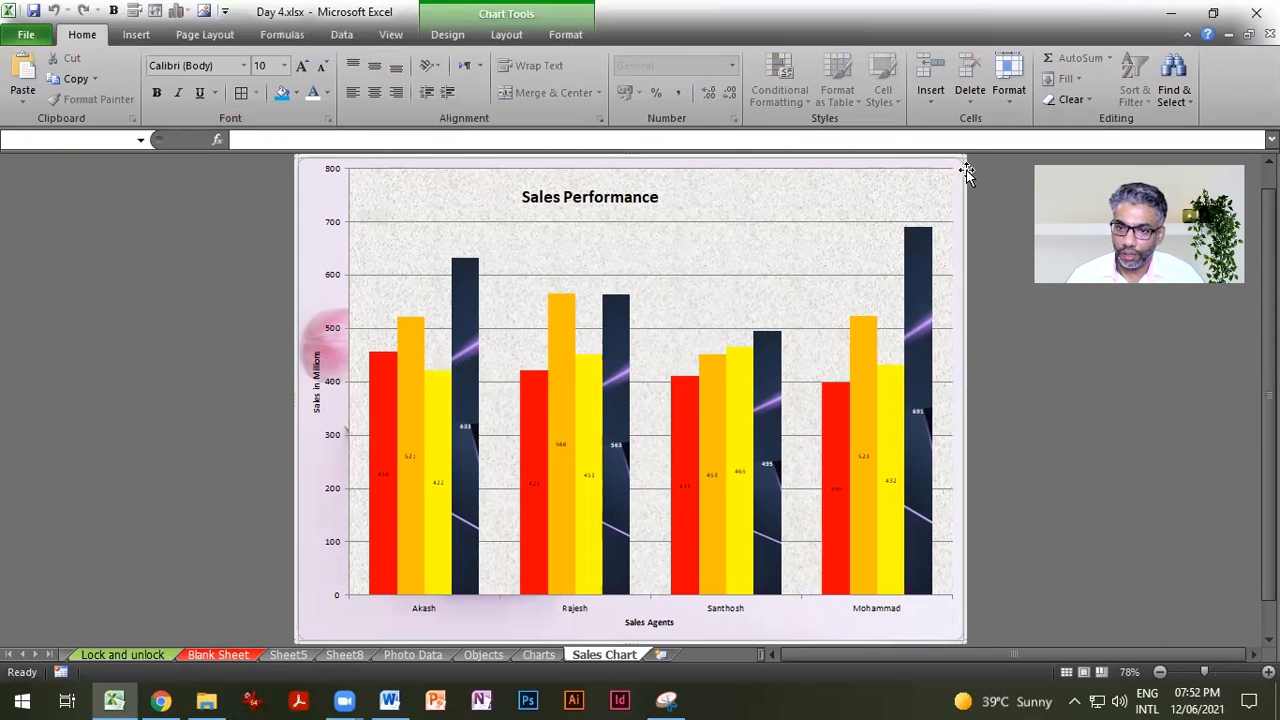
Step: Paste a copy of the Sales Performance column chart into the Charts sheet, then shrink and align it beside the bar chart
left_click(538, 654)
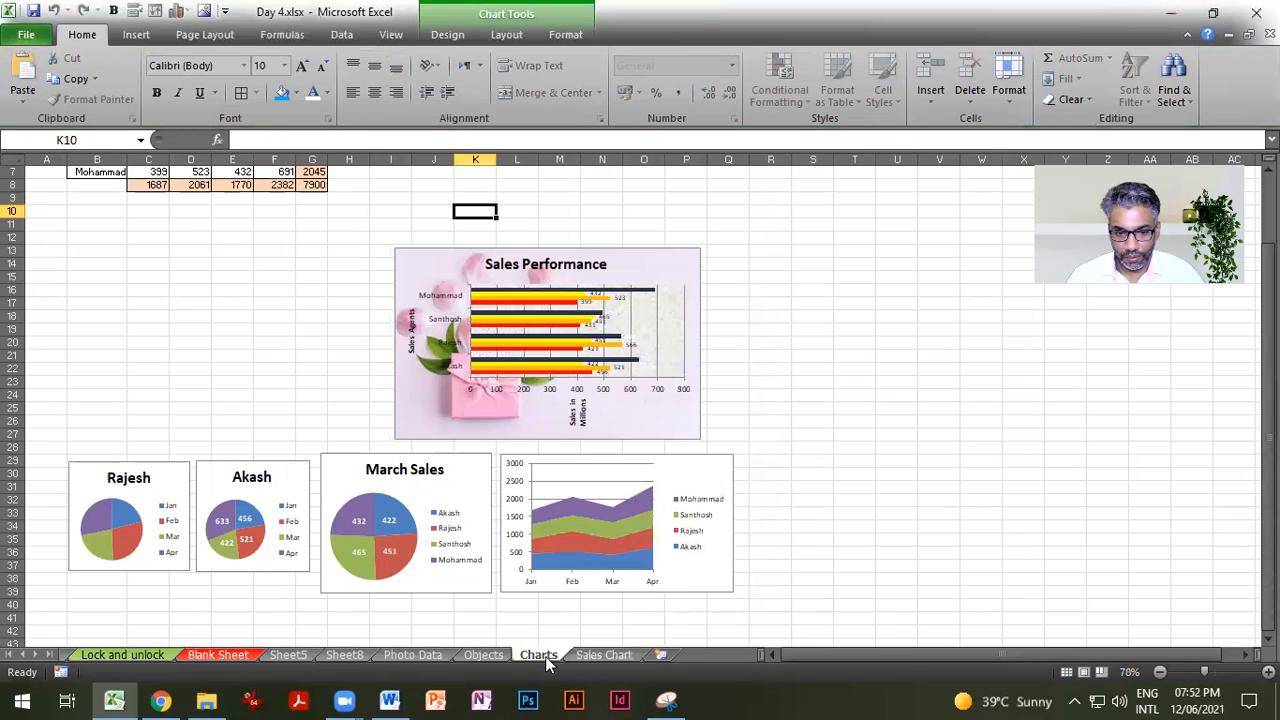
left_click(88, 250)
key("ctrl+v")
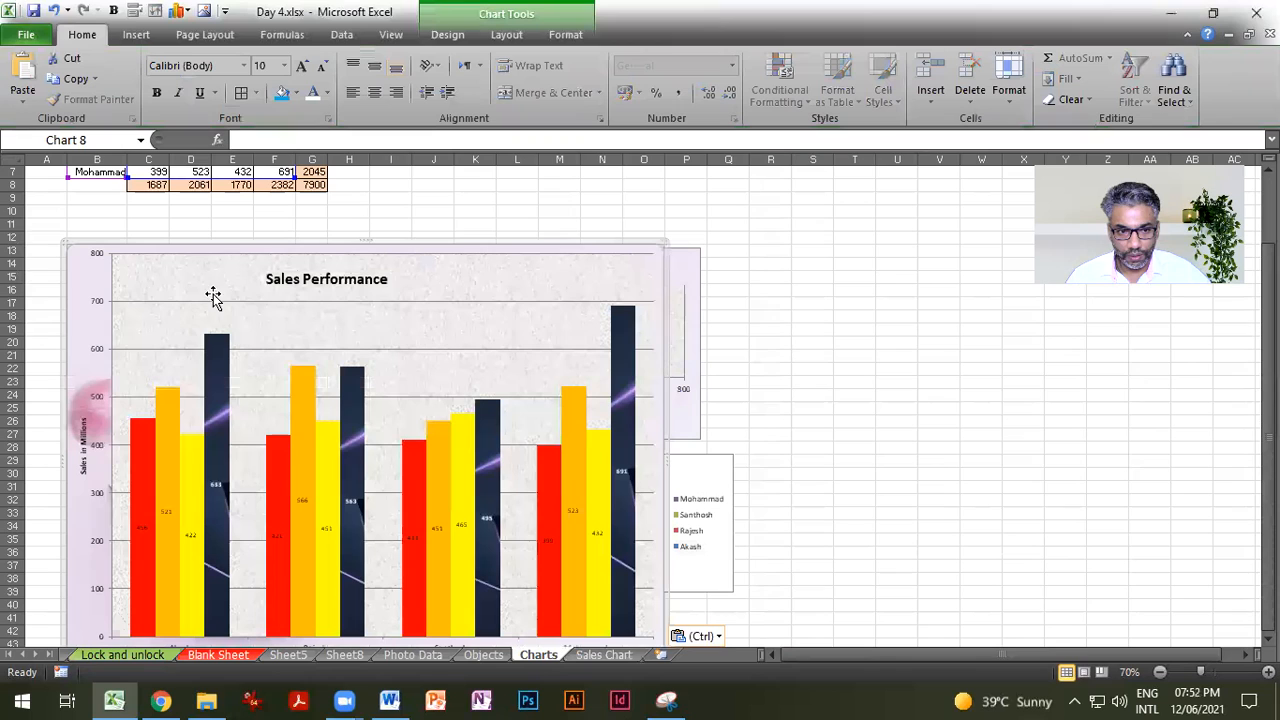
left_click_drag(605, 294, 337, 247)
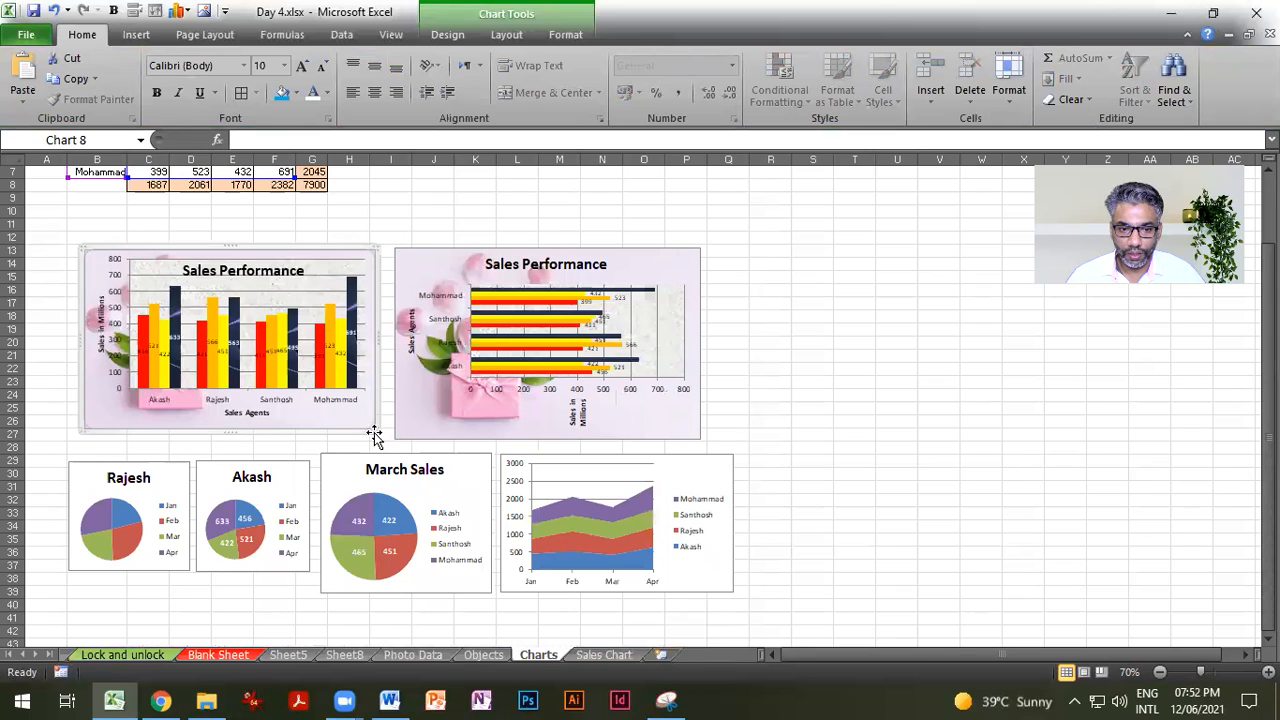
left_click_drag(373, 428, 331, 434)
left_click(884, 407)
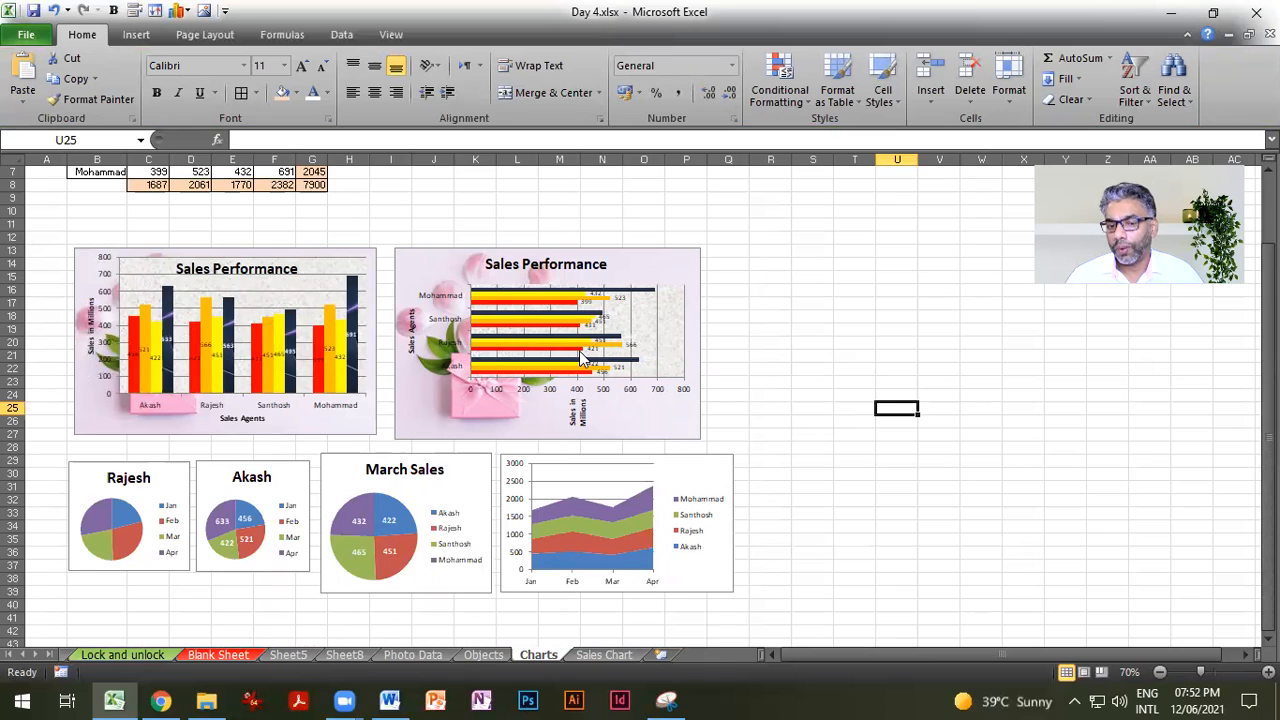
Step: Examine the other available chart types and the design, layout and format options for the Sales Performance column chart
scroll(583, 360, "down", 1)
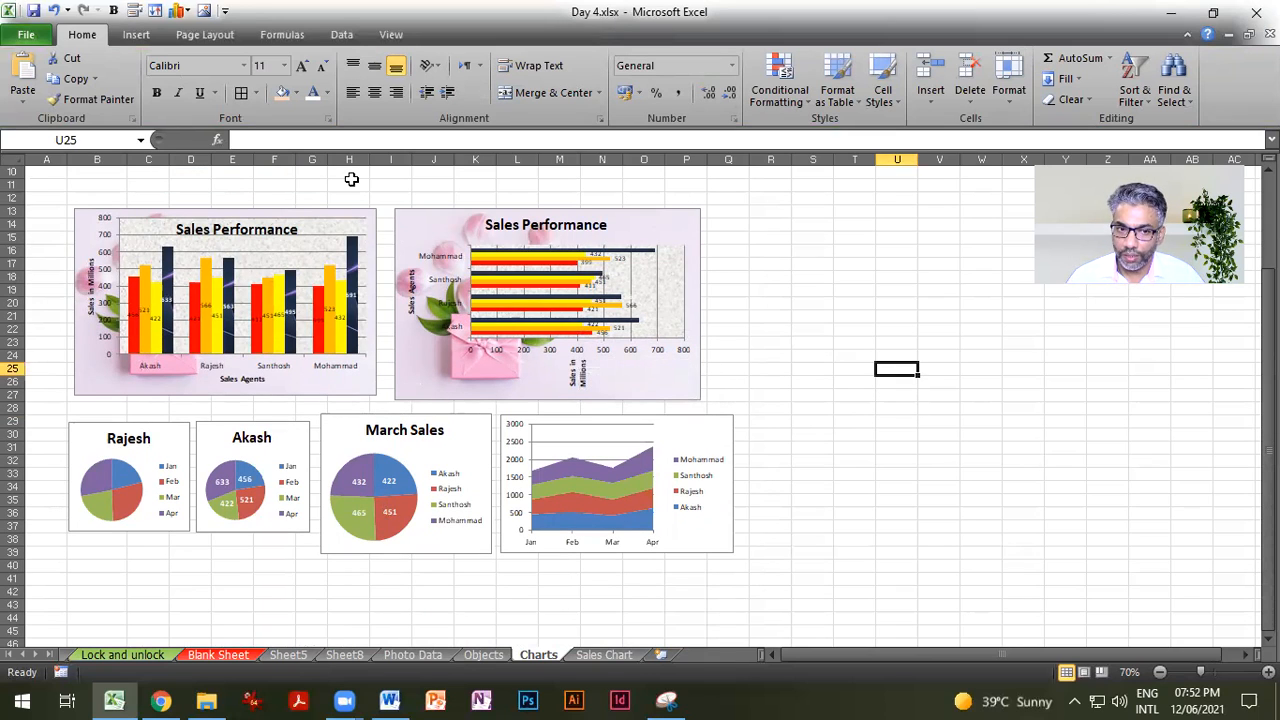
left_click(138, 35)
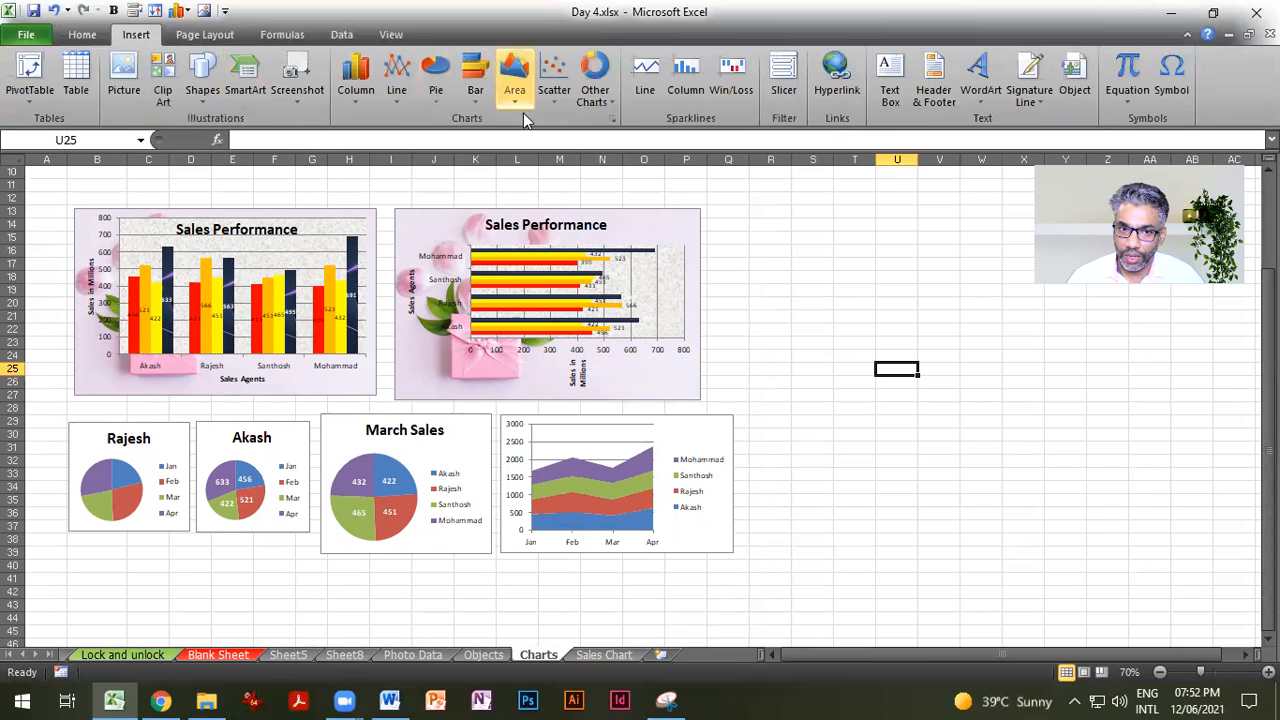
left_click(595, 92)
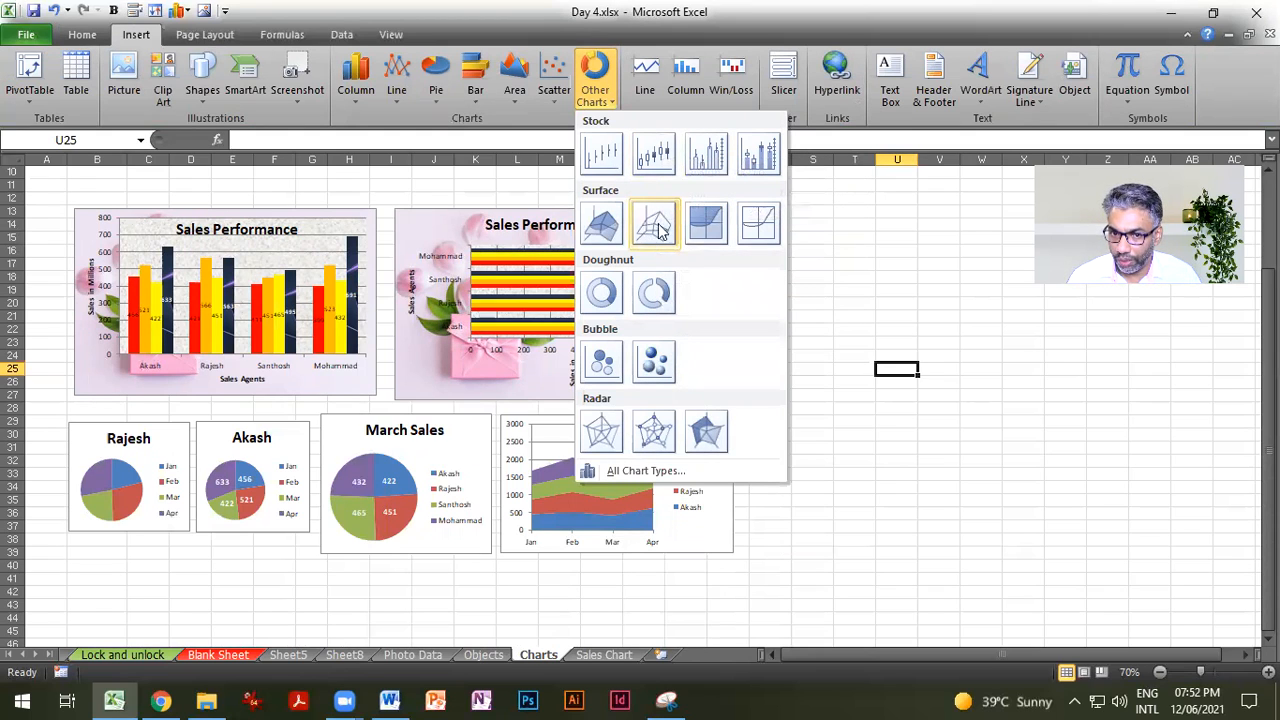
left_click(826, 500)
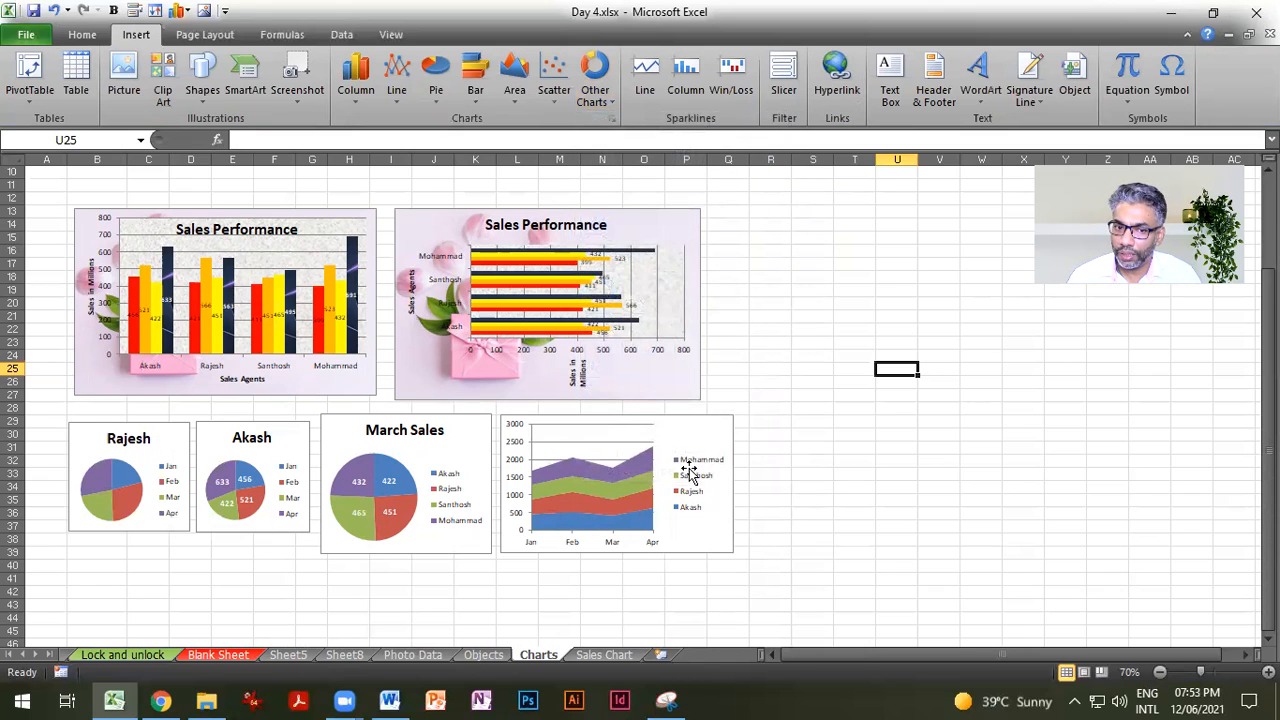
scroll(684, 464, "up", 2)
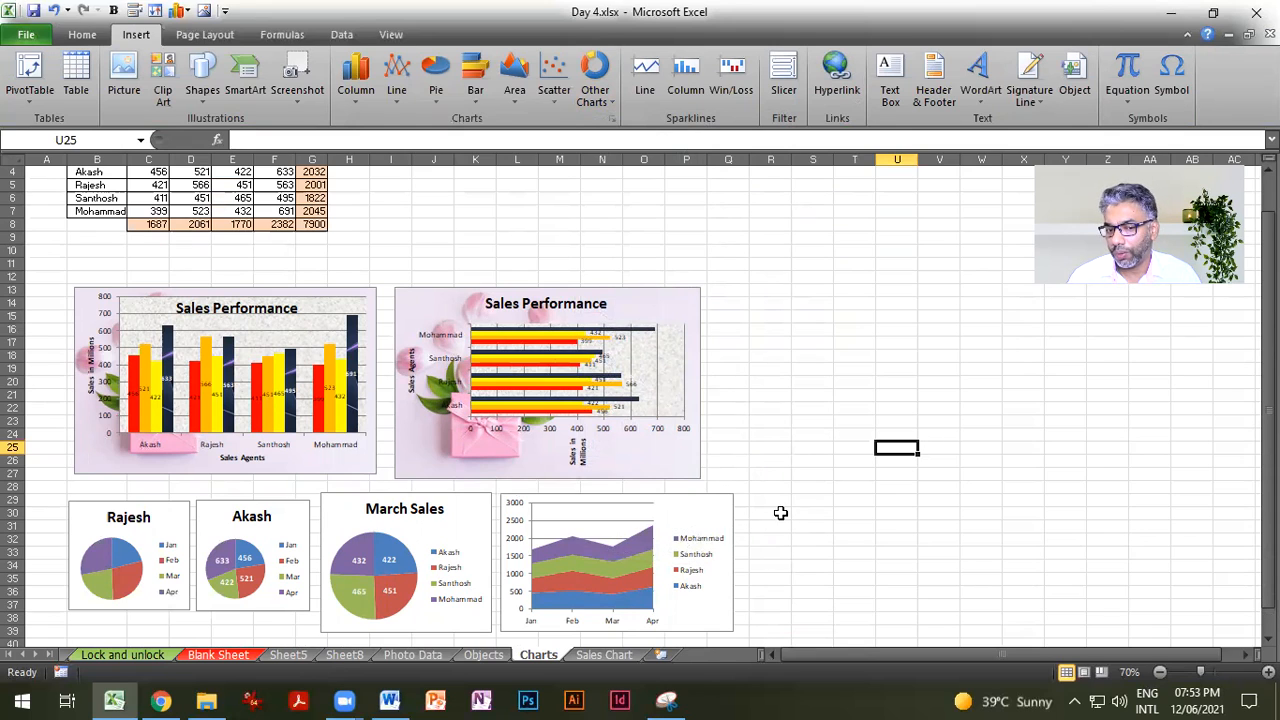
left_click(362, 335)
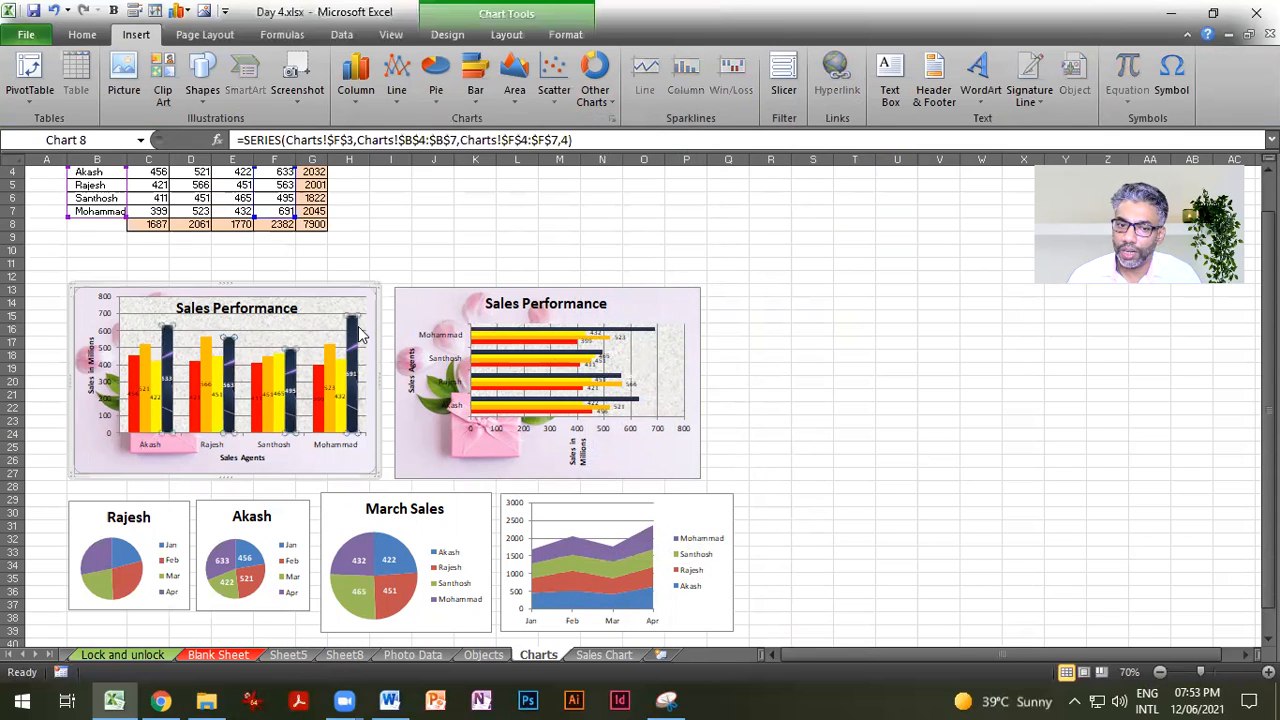
left_click(448, 34)
left_click(508, 36)
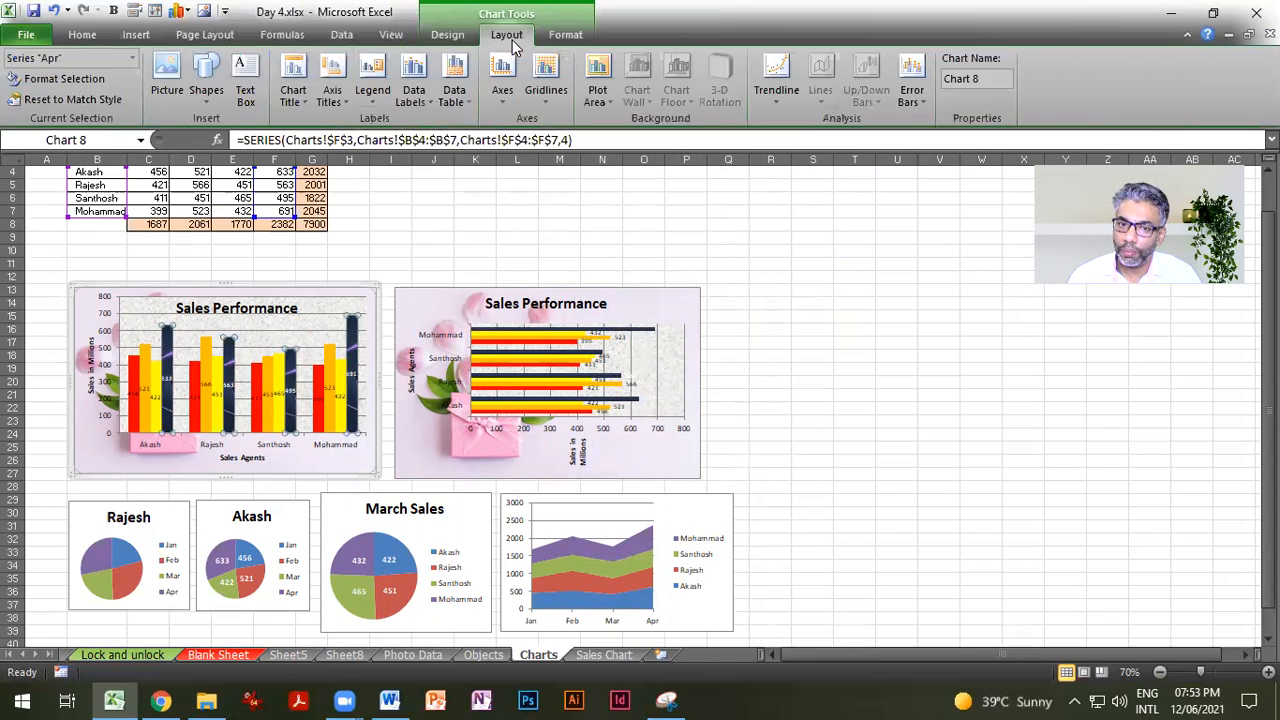
left_click(566, 36)
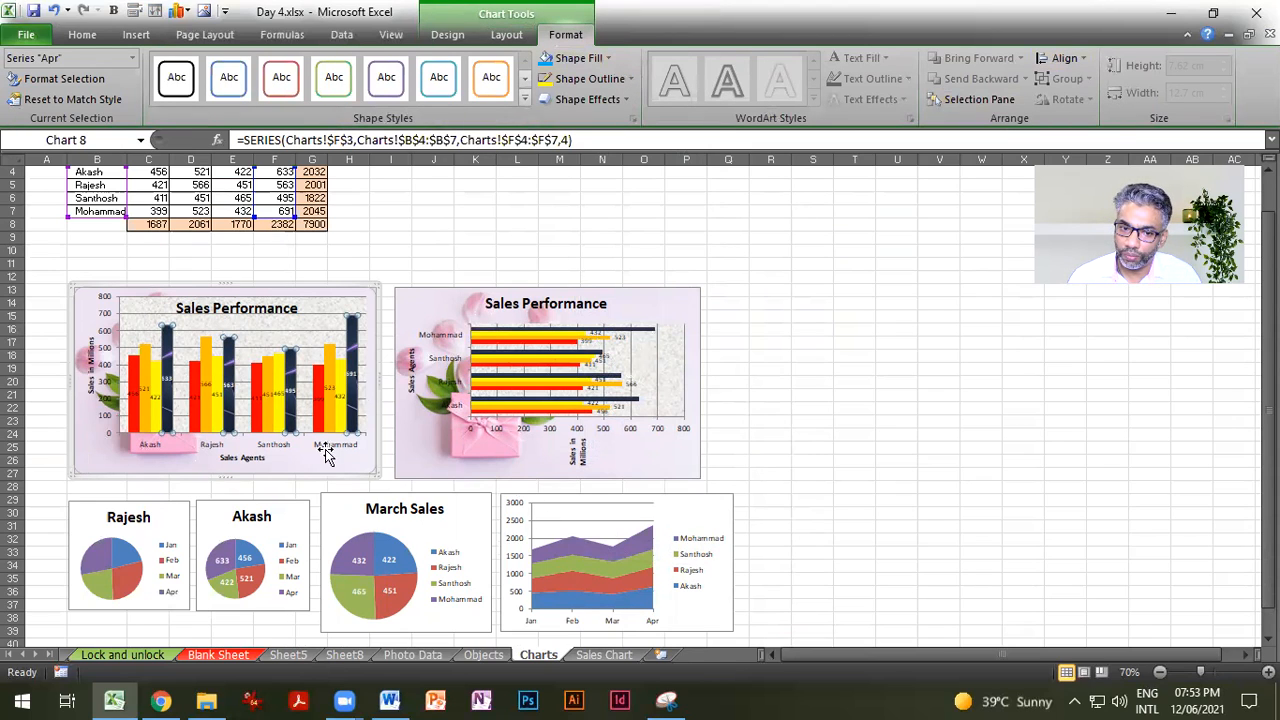
left_click(508, 36)
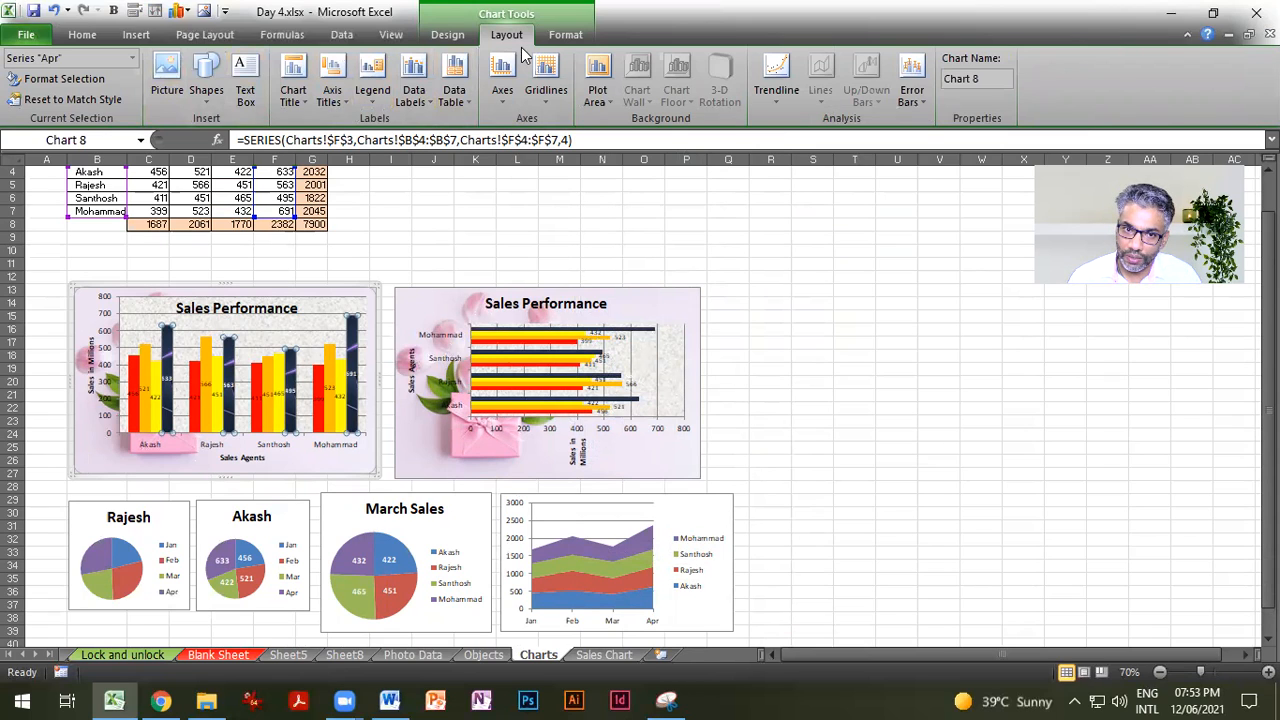
left_click(465, 34)
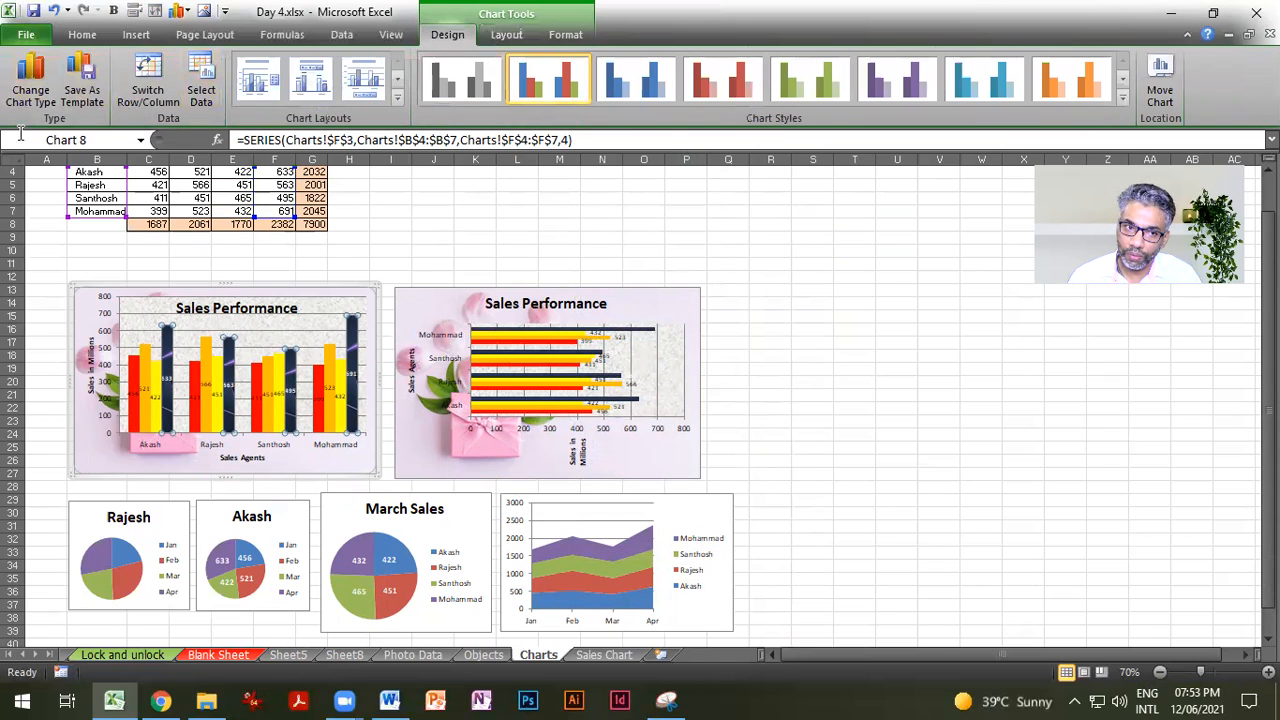
left_click(854, 356)
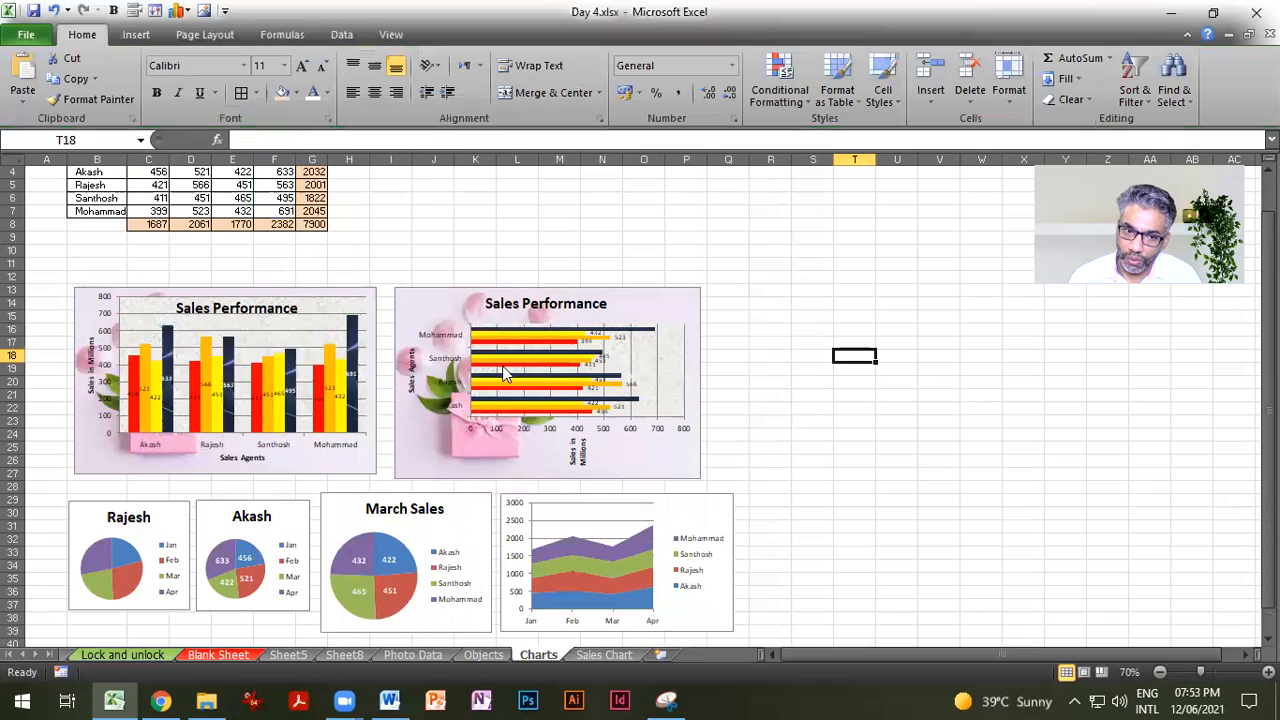
Step: Try several chart styles on the pie chart beside March Sales and apply the multicoloured style with a black background
left_click(265, 597)
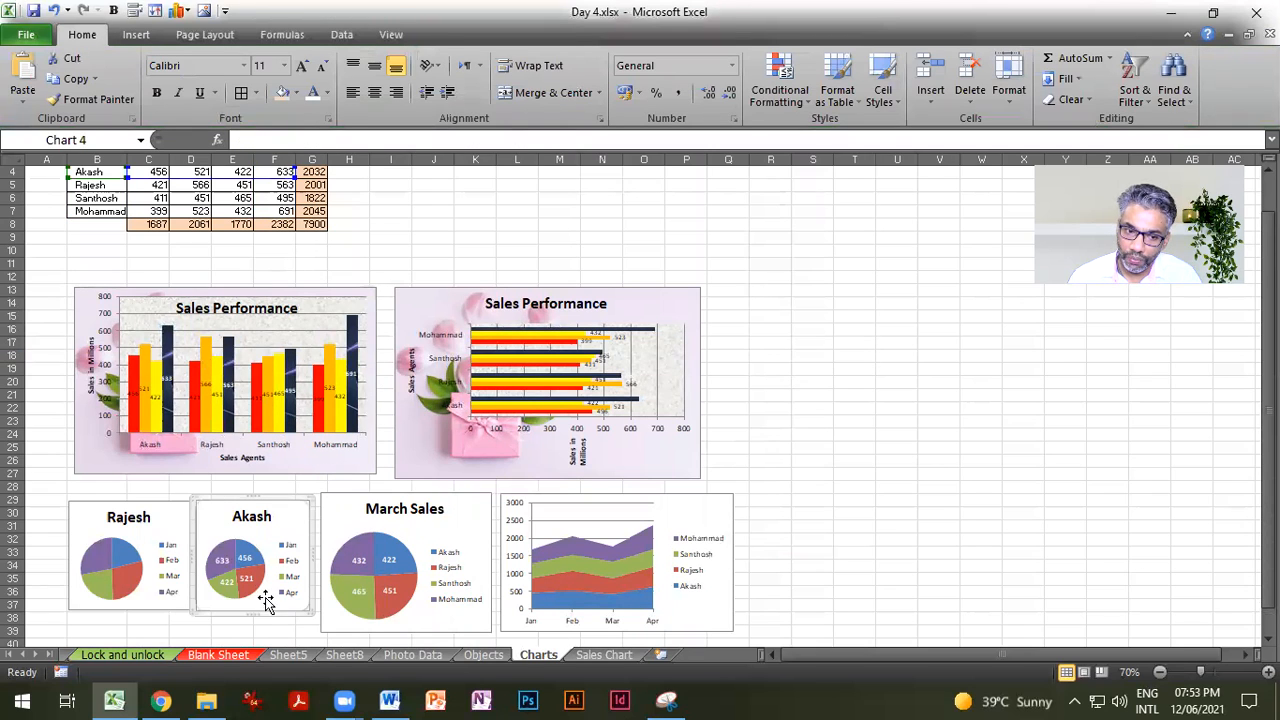
left_click(804, 88)
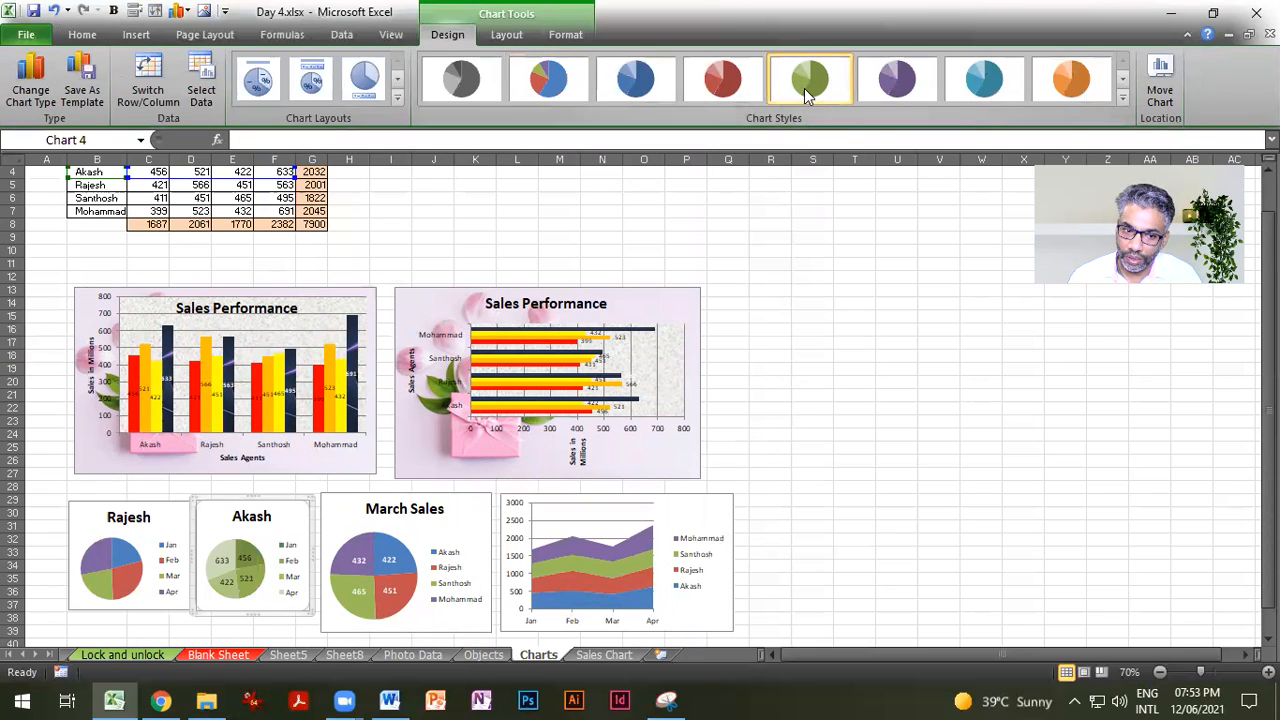
left_click(983, 86)
left_click(1073, 88)
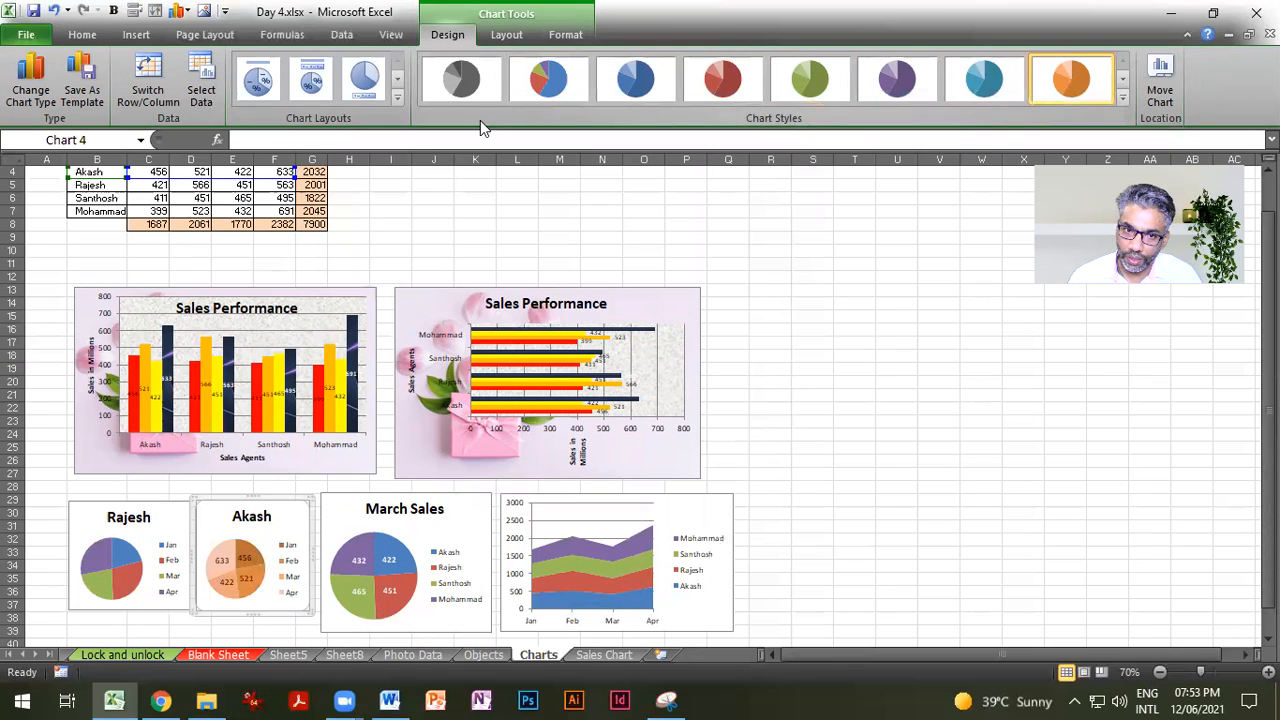
left_click(1123, 97)
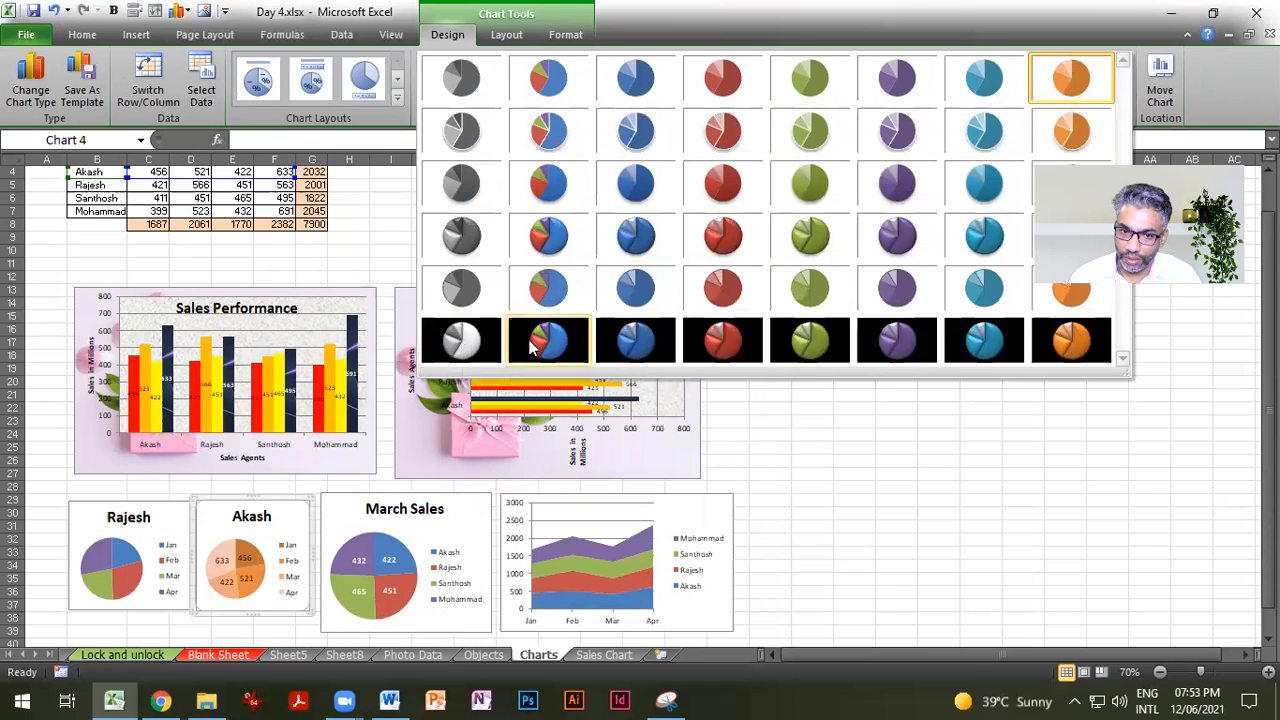
left_click(560, 337)
left_click(962, 484)
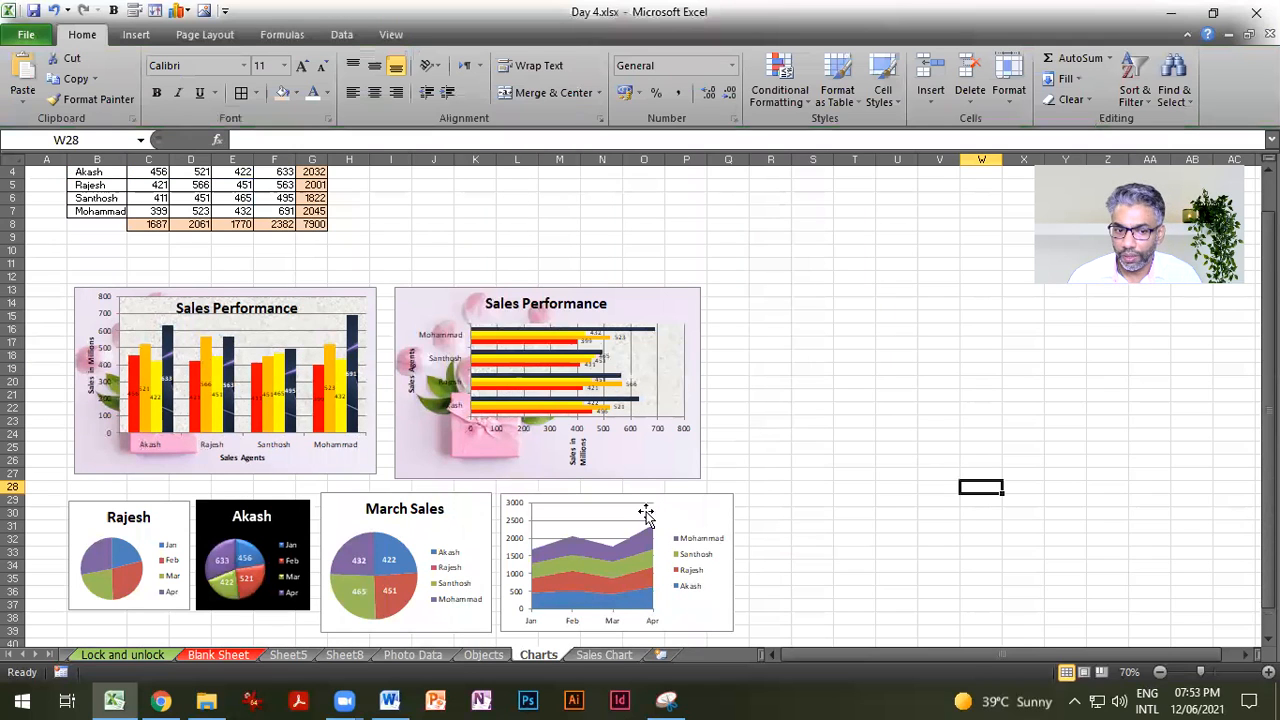
Step: Draw a text box about 7.8 cm high and 9 cm wide in the empty cells beside the bar chart
left_click(850, 305)
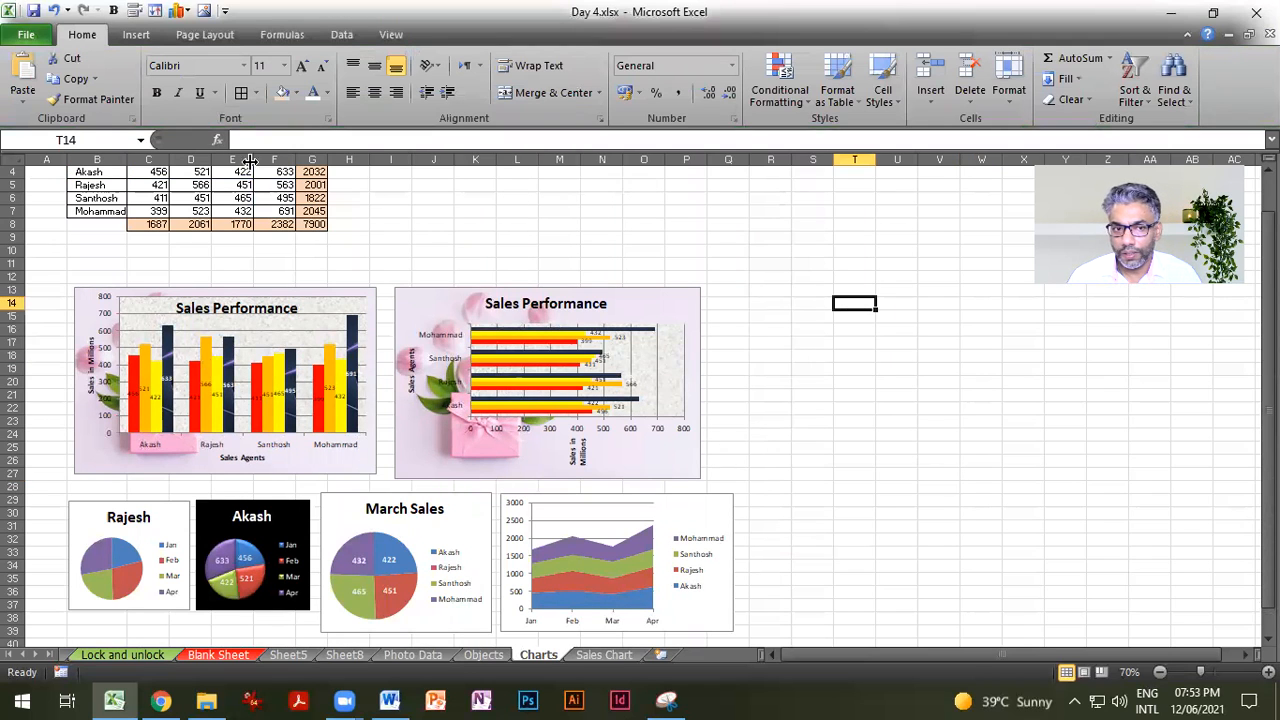
left_click(136, 34)
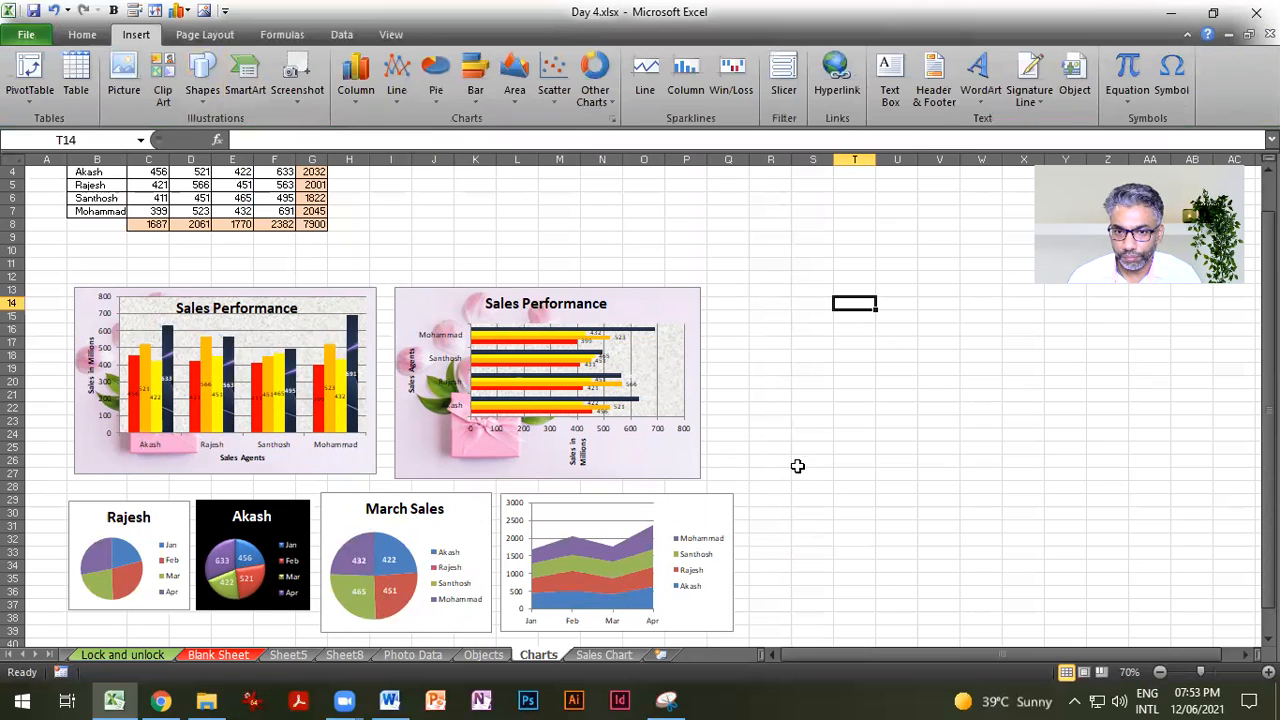
left_click_drag(797, 463, 810, 475)
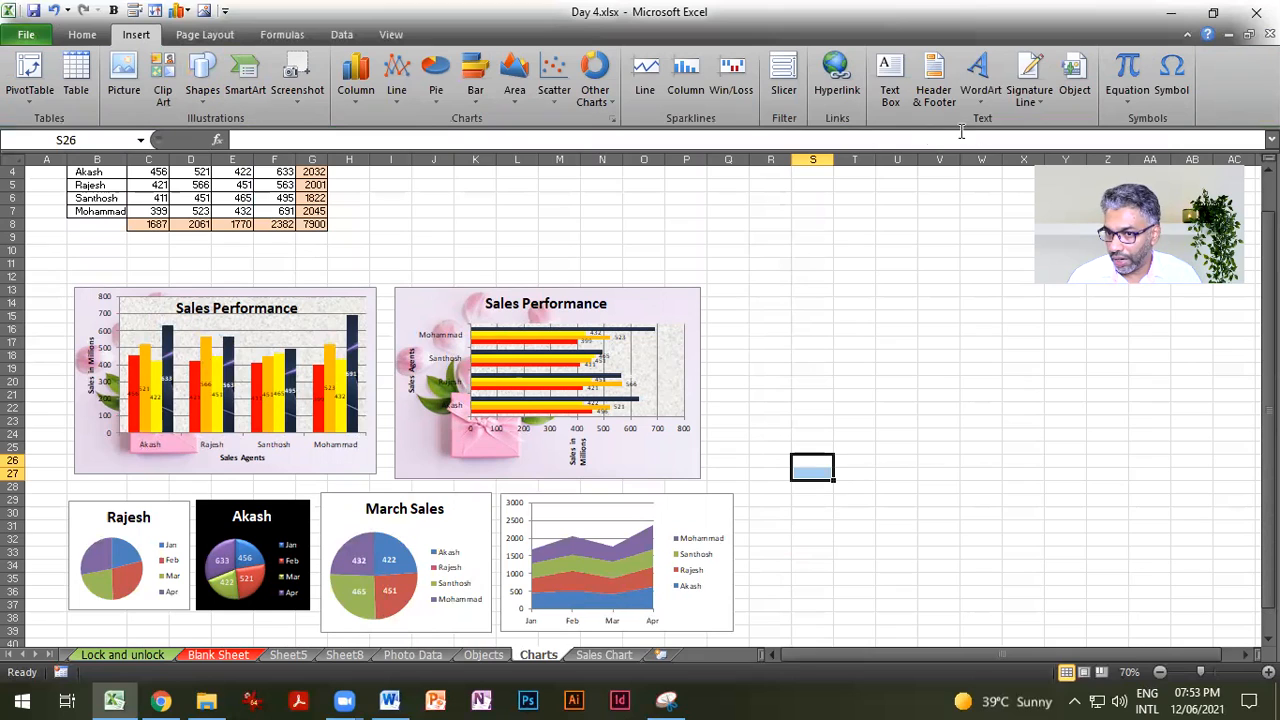
left_click(897, 251)
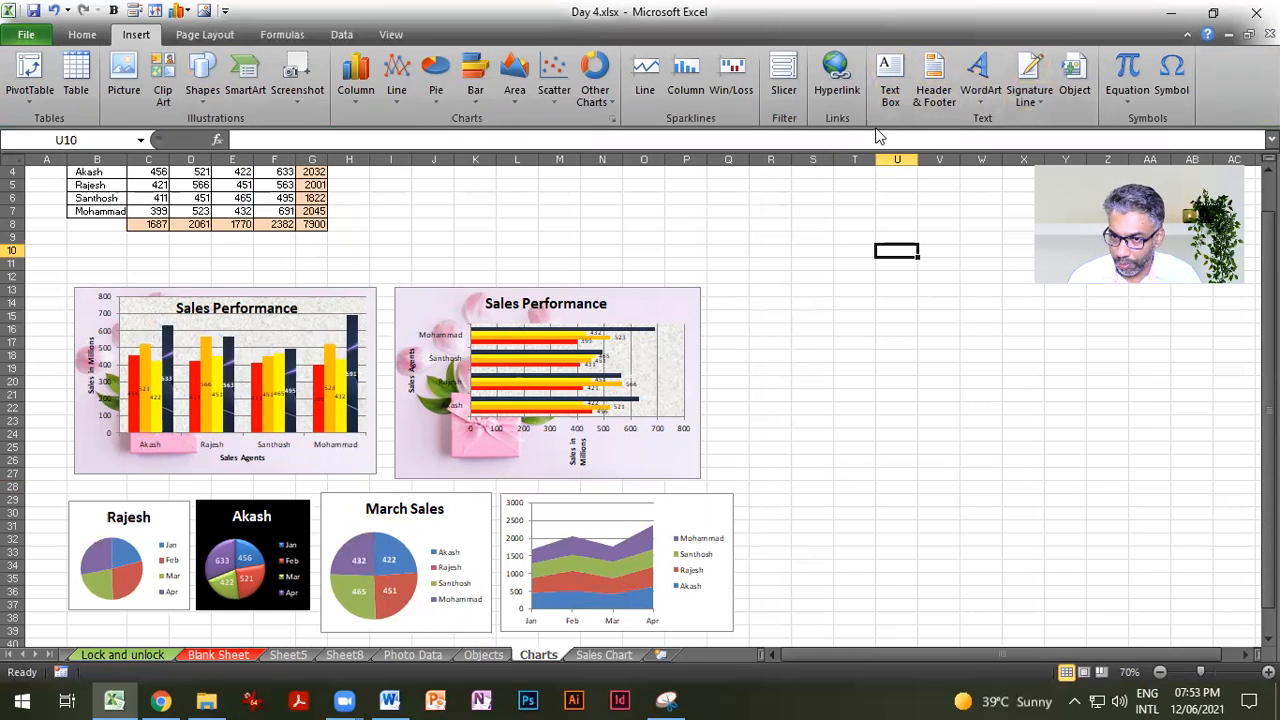
left_click(891, 98)
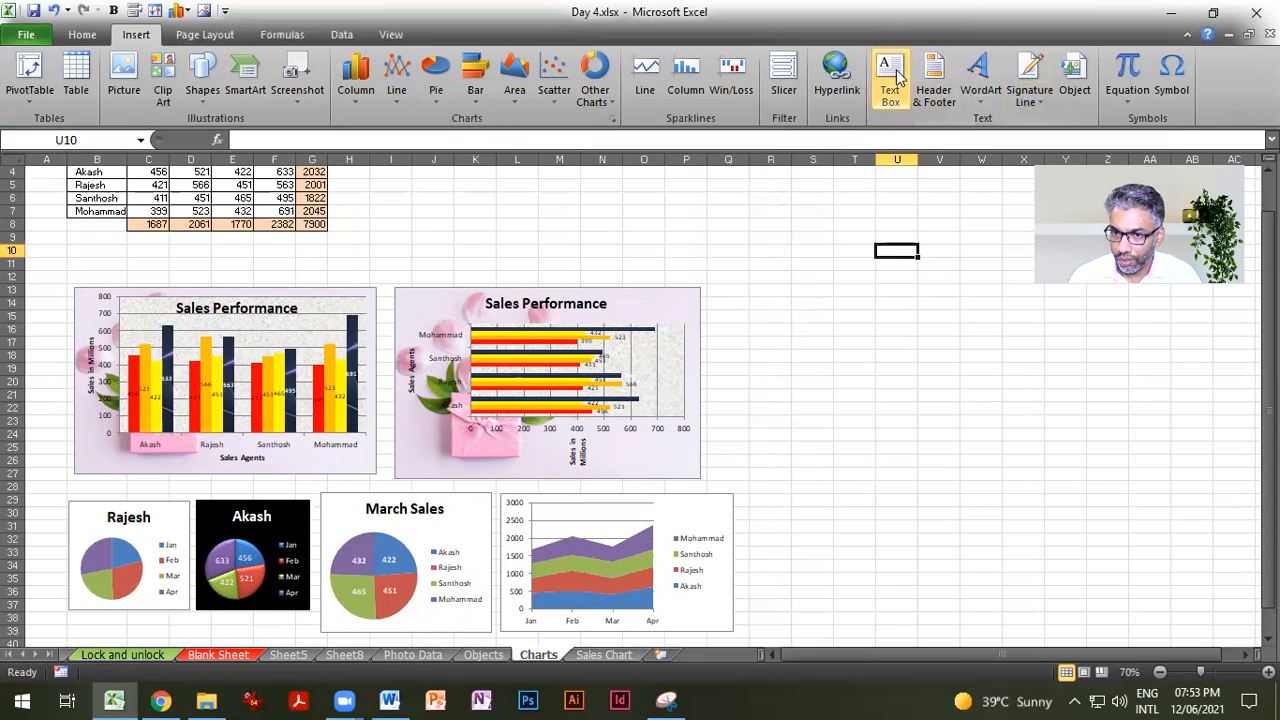
left_click_drag(787, 321, 1009, 515)
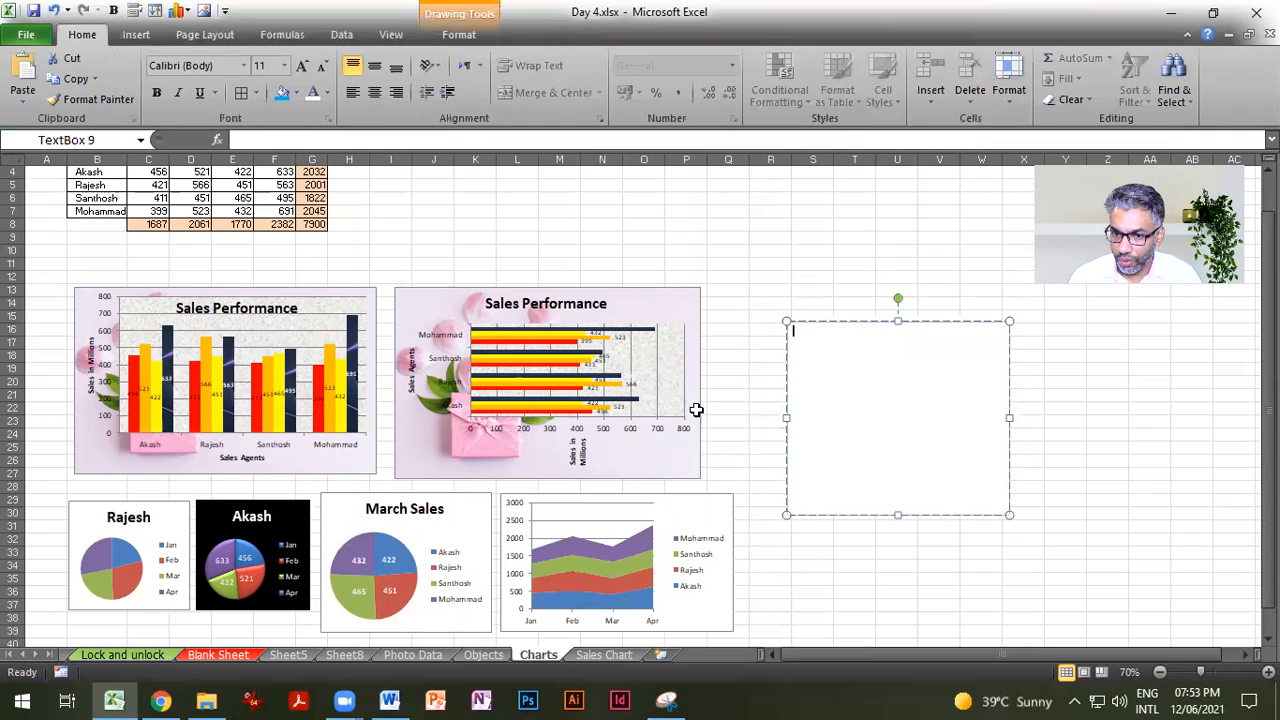
Step: Fill the new text box with a light aqua theme colour and enter the text "This is a Text Box"
left_click(458, 34)
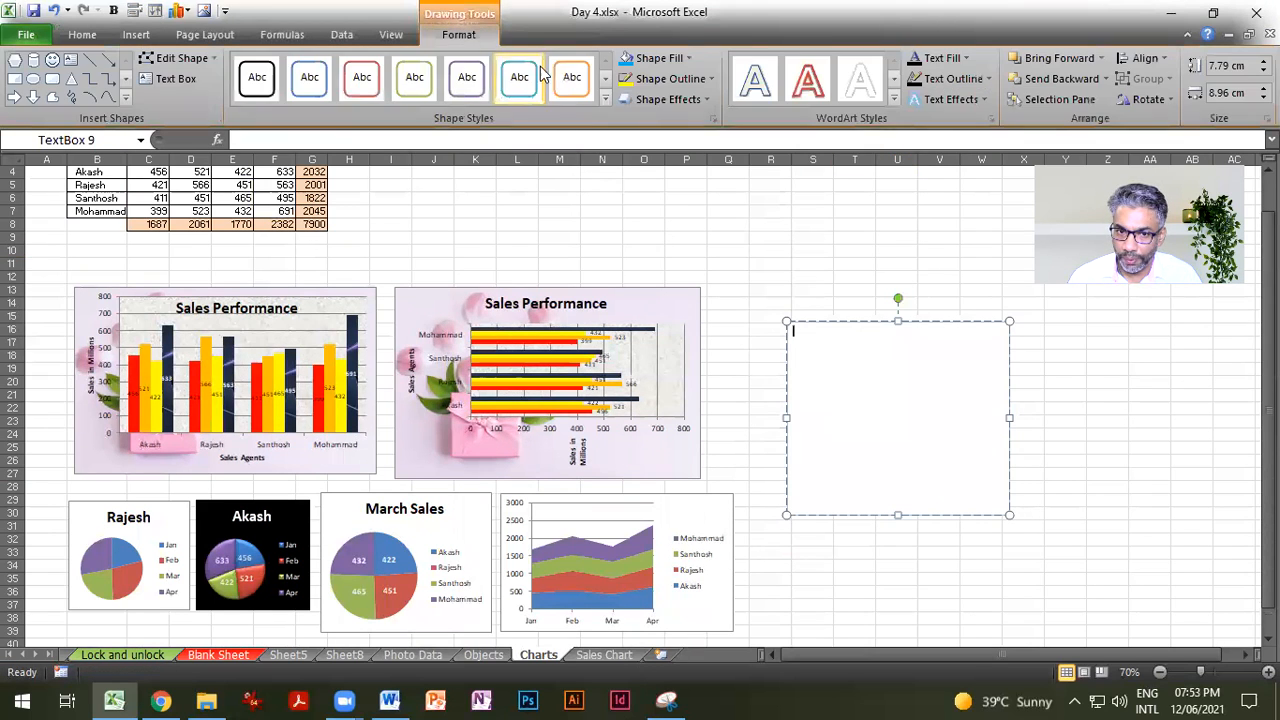
left_click(687, 58)
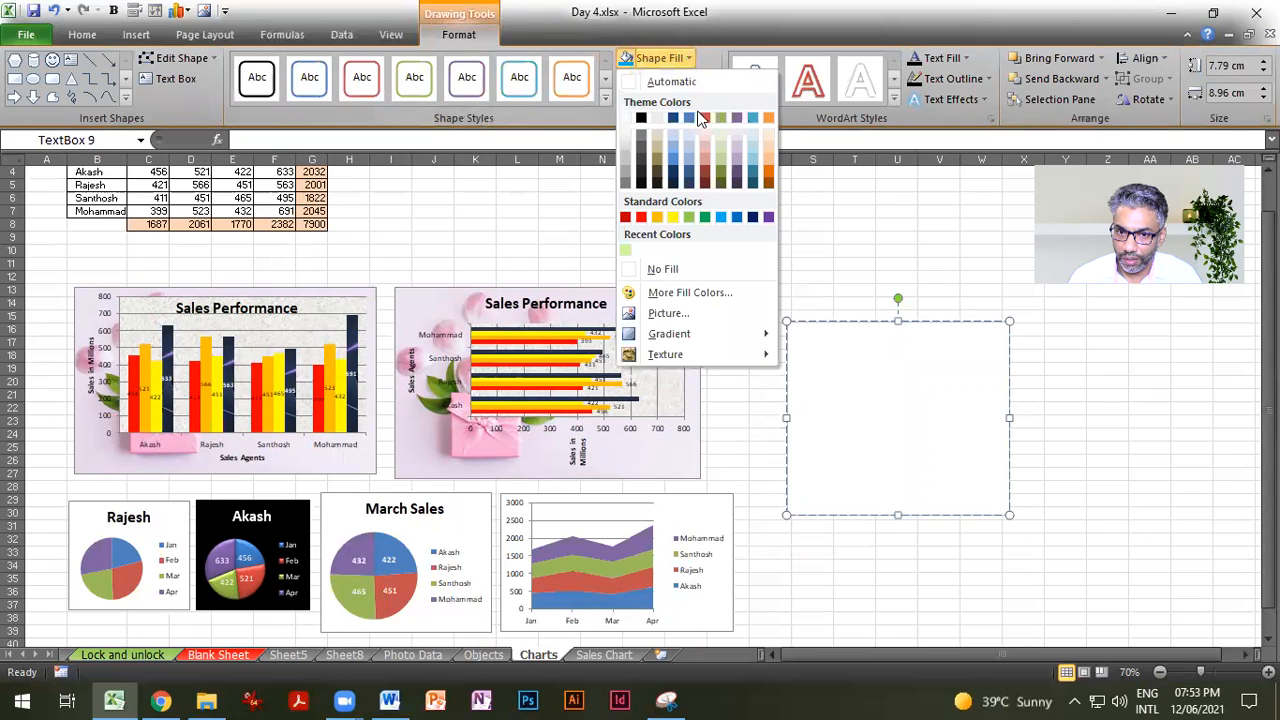
left_click(752, 153)
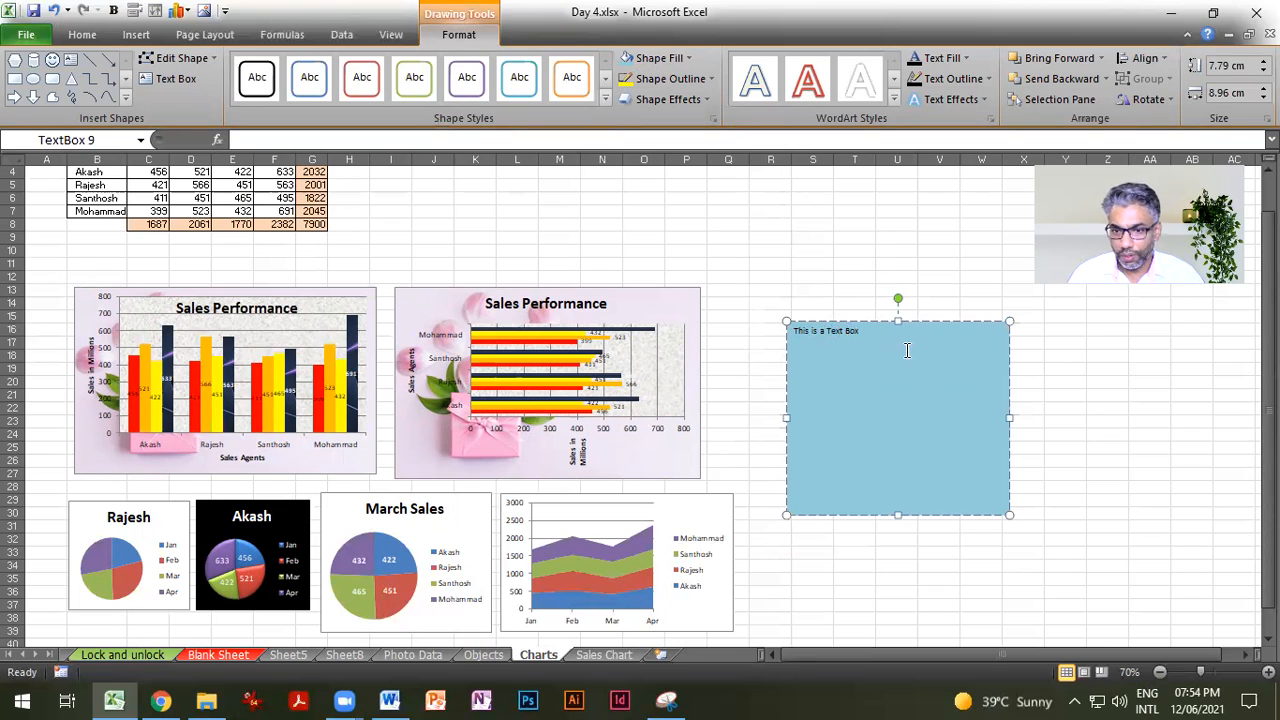
Step: Enlarge the text in the text box to 36 pt
triple_click(843, 333)
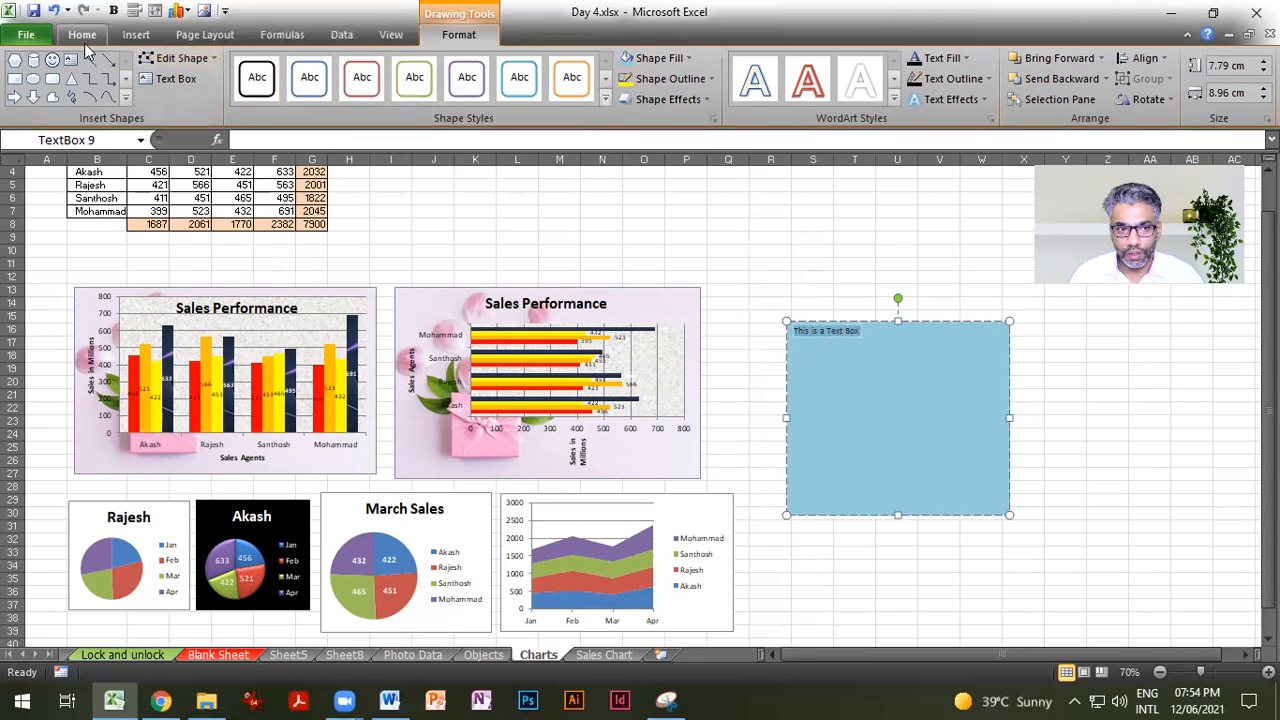
left_click(82, 35)
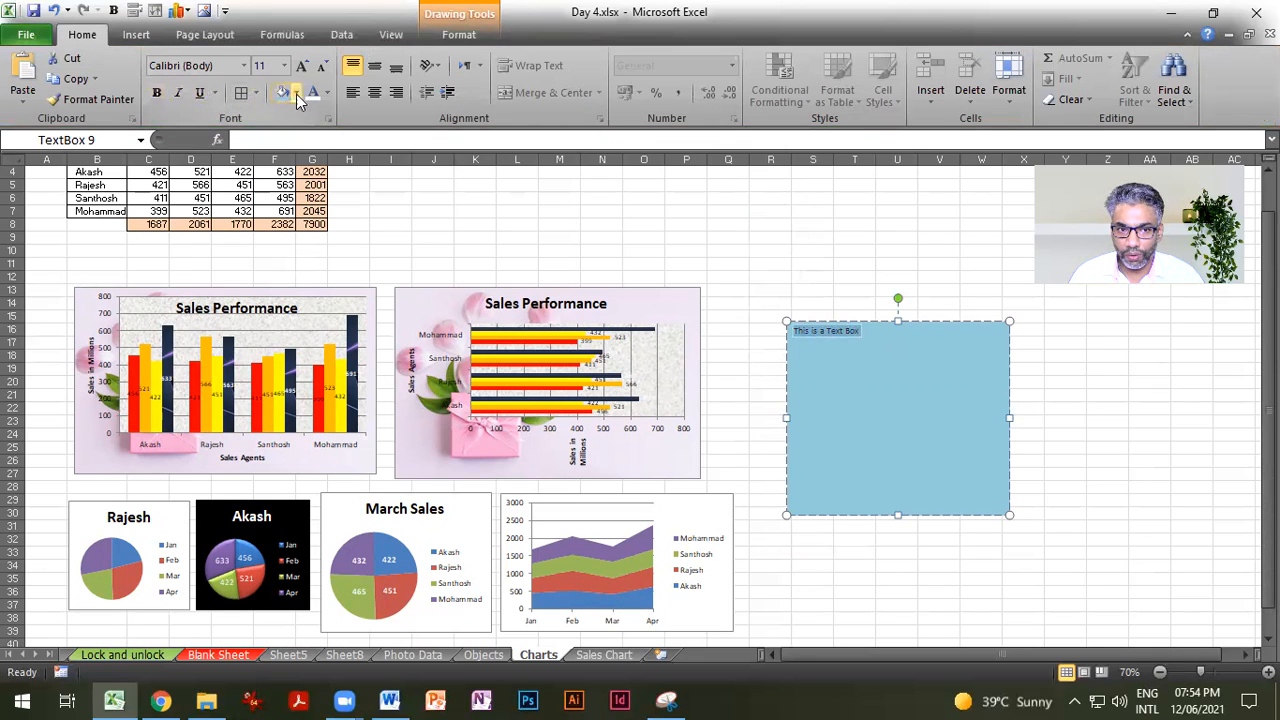
left_click(303, 66)
left_click(303, 66)
left_click(303, 66)
left_click(303, 66)
left_click(303, 66)
left_click(303, 66)
left_click(303, 66)
left_click(303, 66)
left_click(303, 66)
left_click(1057, 406)
Step: Resize the text box into a wide, low banner that fits its text on a single line
left_click(995, 476)
left_click(899, 514)
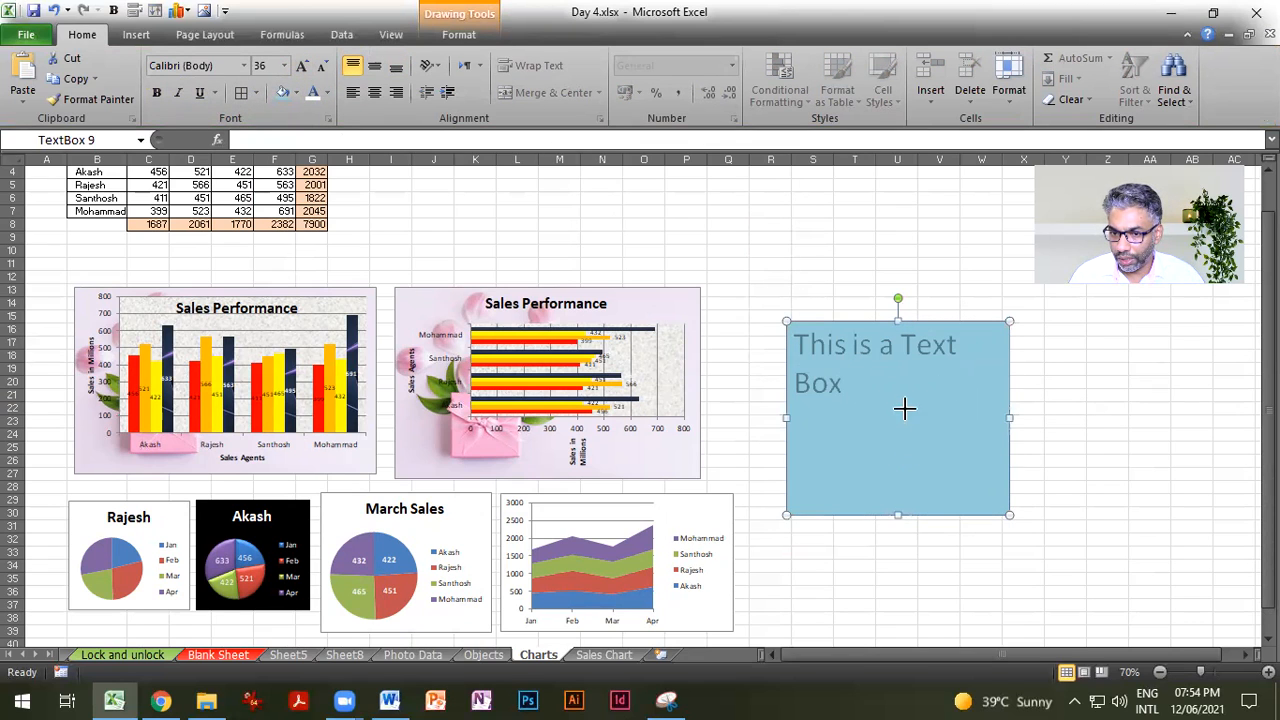
left_click_drag(906, 406, 906, 407)
left_click_drag(1012, 364, 1135, 370)
left_click_drag(960, 407, 960, 377)
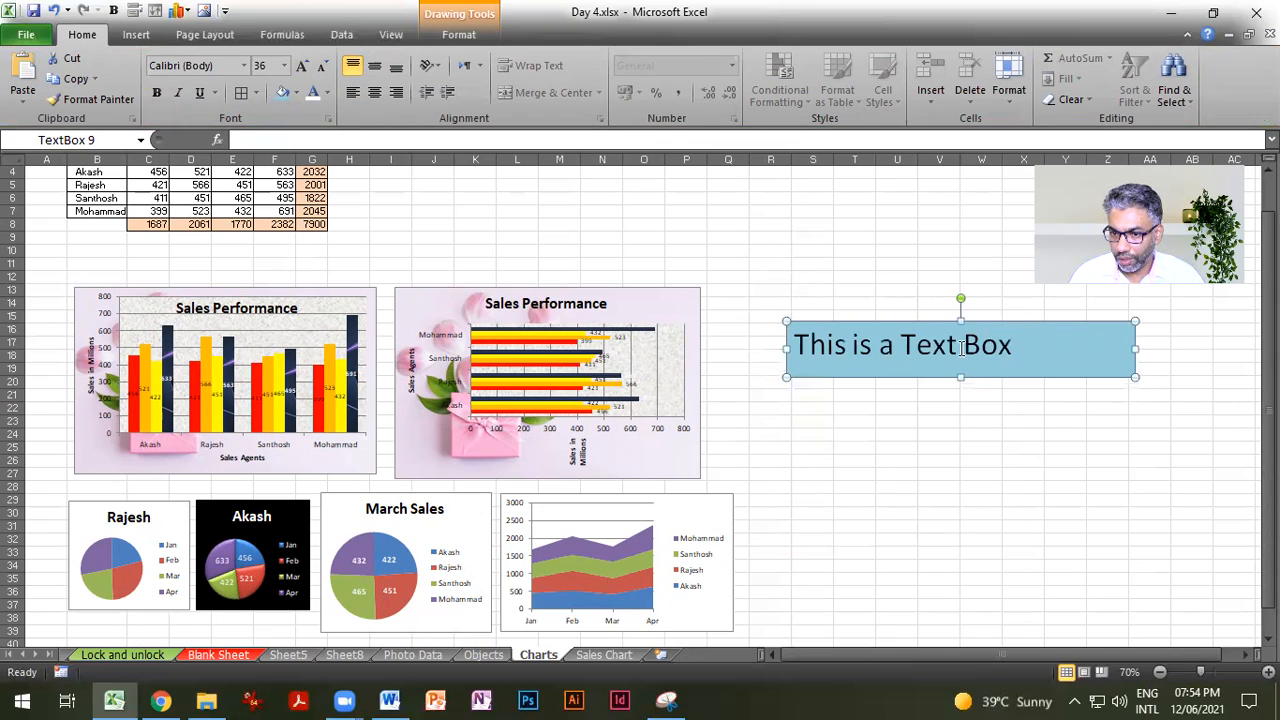
Step: Centre the text horizontally and vertically within the text box
triple_click(946, 345)
left_click(374, 93)
left_click(374, 65)
left_click(1084, 391)
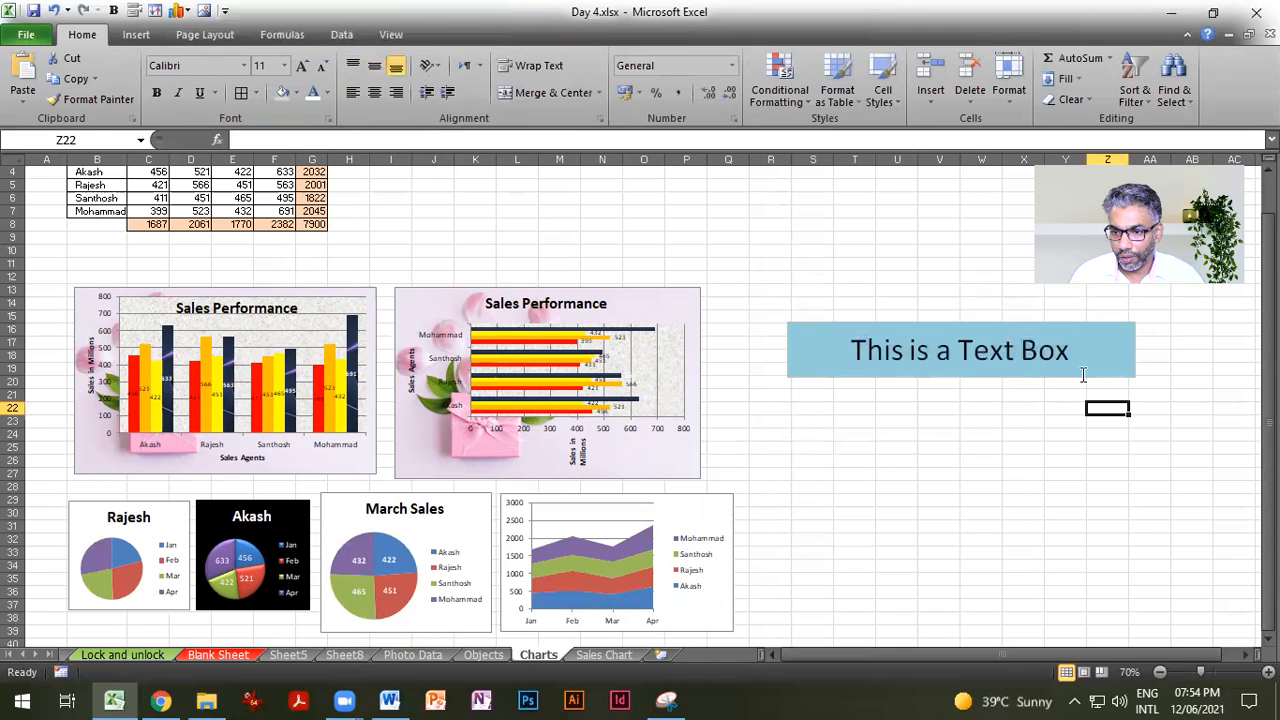
Step: Move the text box down to about rows 20 to 24 and closer to the bar chart
left_click(1057, 380)
left_click_drag(1057, 380, 1006, 440)
left_click(1065, 513)
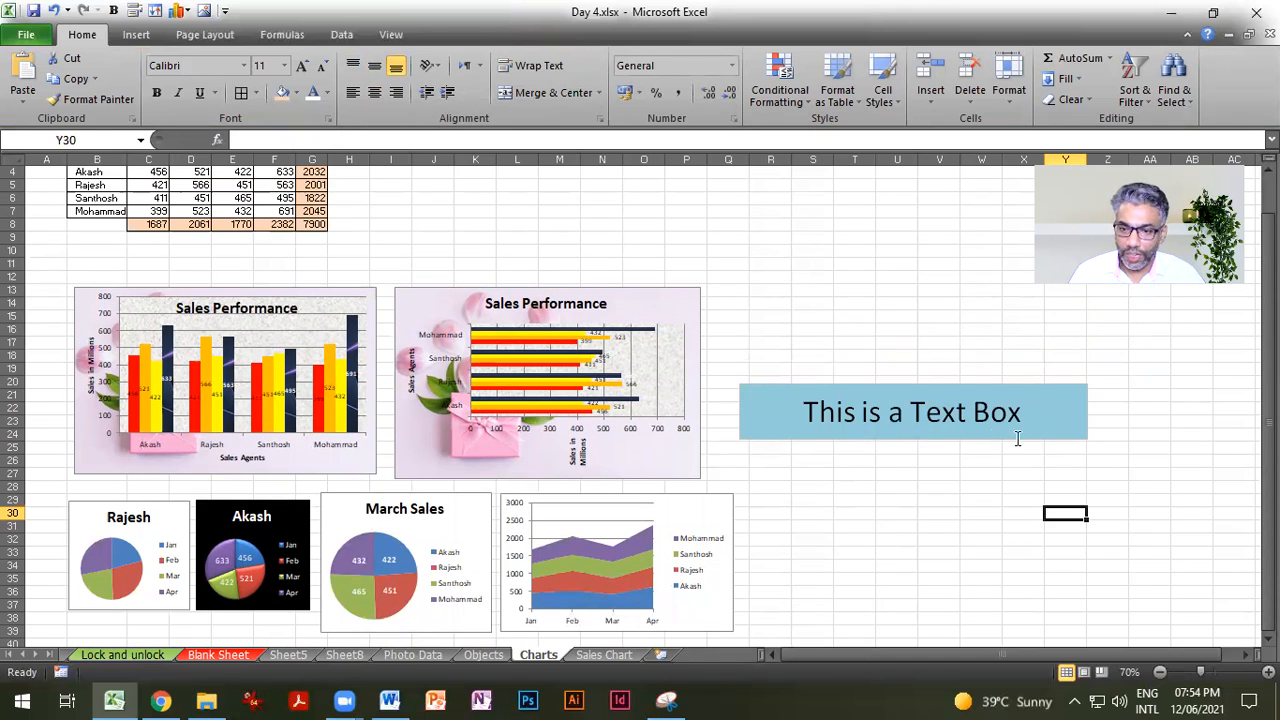
Step: Select the text box and show its shape and text formatting options
left_click(1066, 427)
left_click(472, 40)
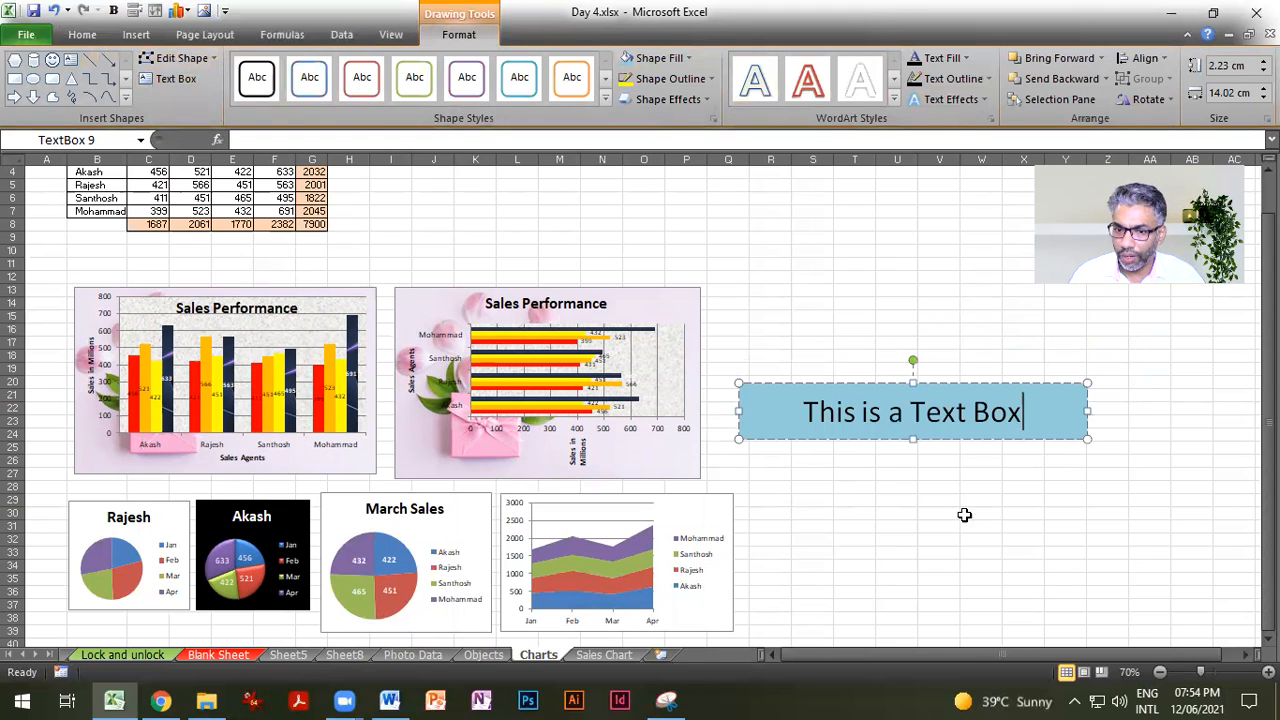
left_click(868, 530)
left_click(907, 392)
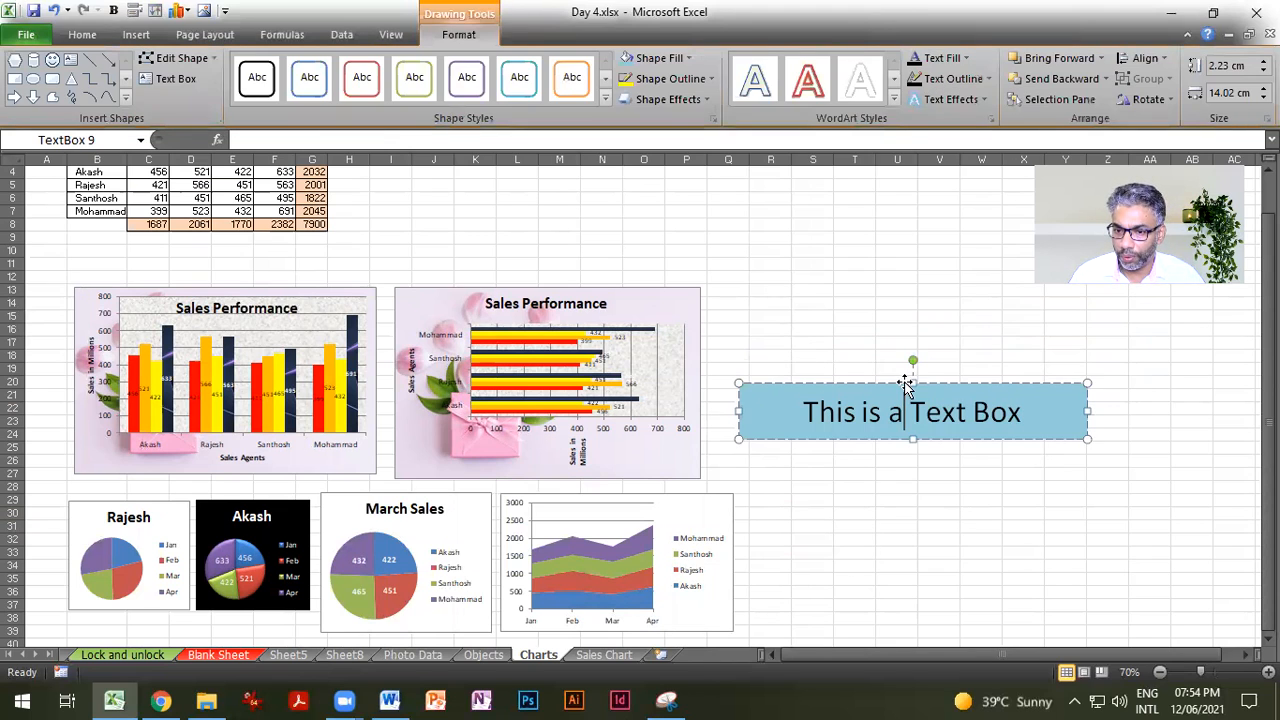
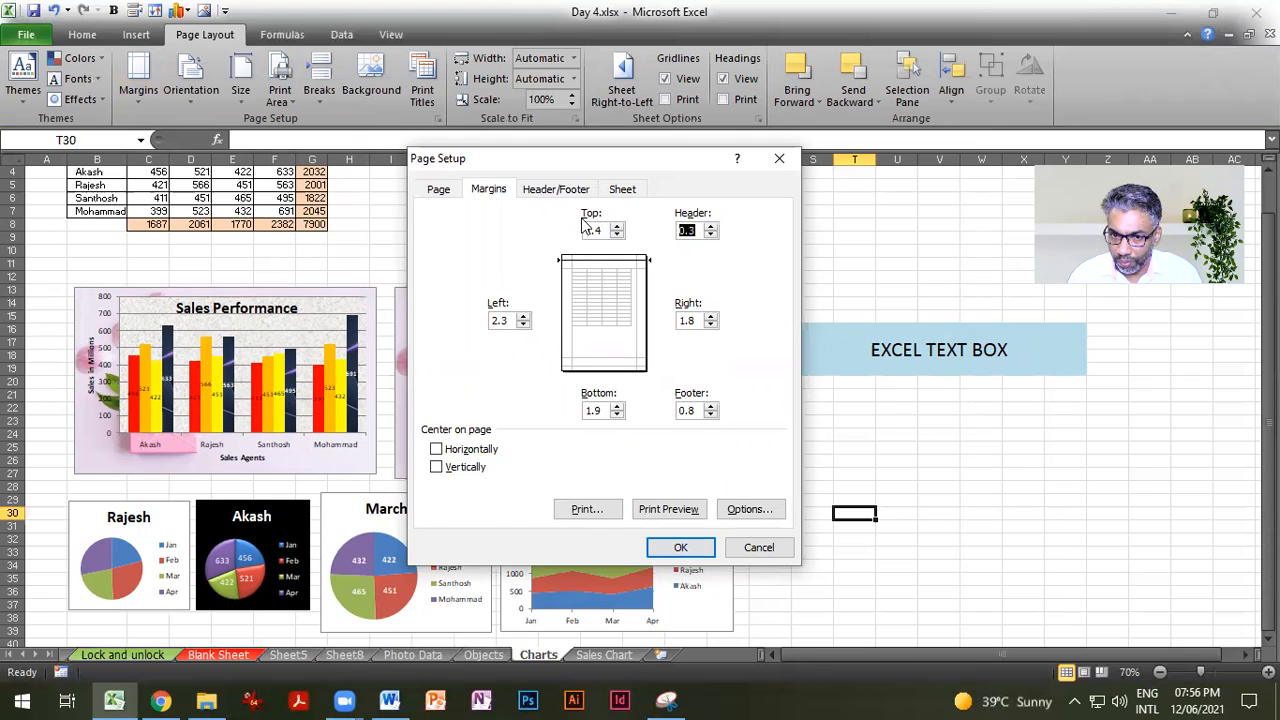
Step: Apply the custom page margins (top 1.4, header 0.3, left 2.3) and open the print preview of the Charts sheet
left_click(680, 547)
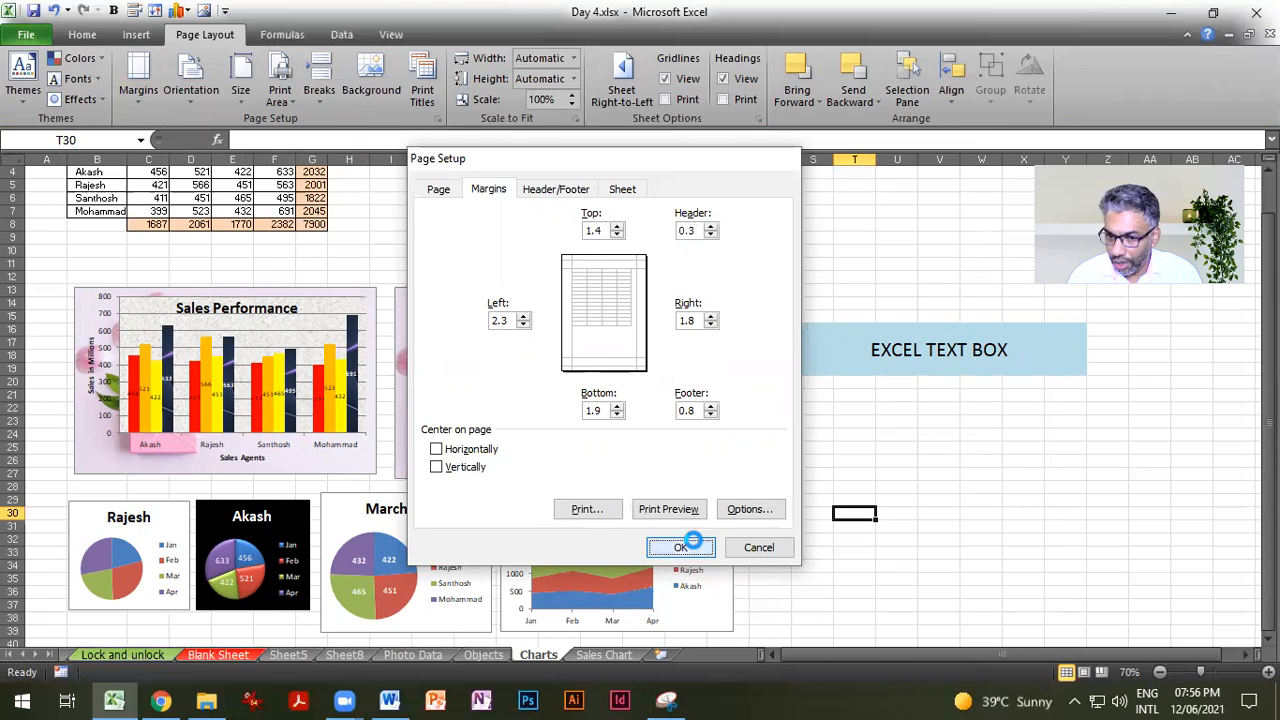
left_click(158, 264)
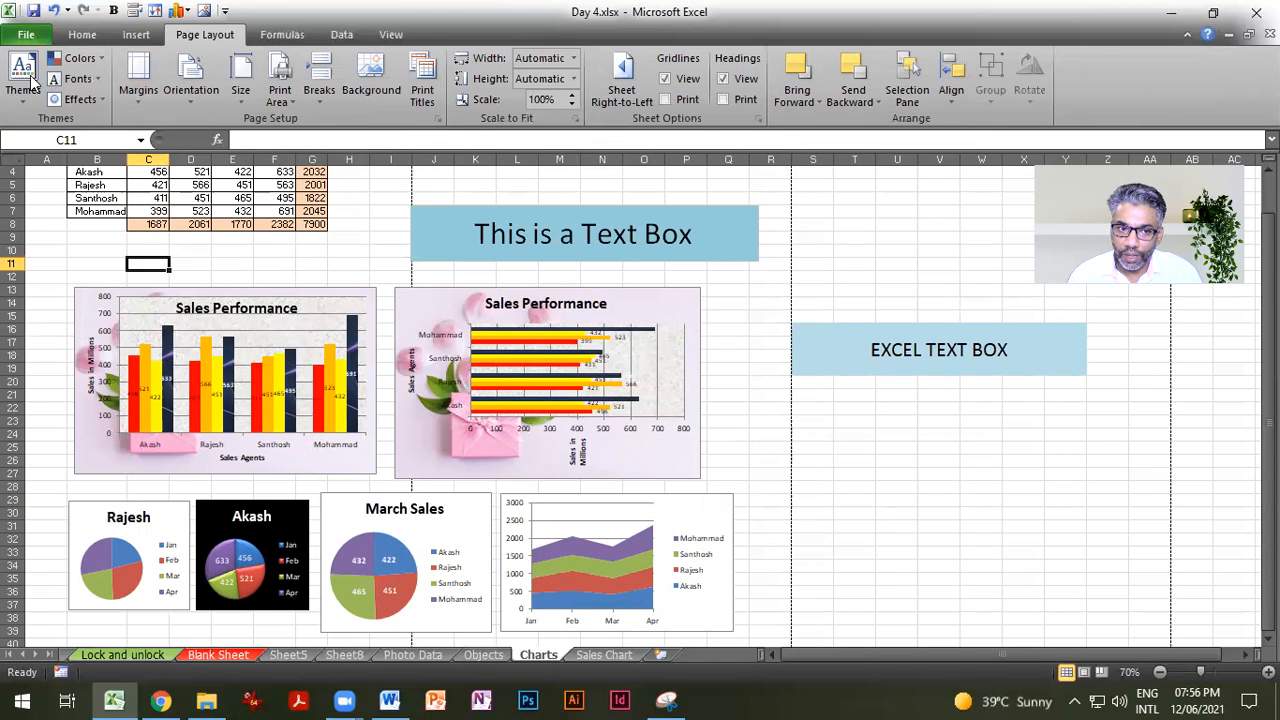
left_click(24, 34)
left_click(47, 282)
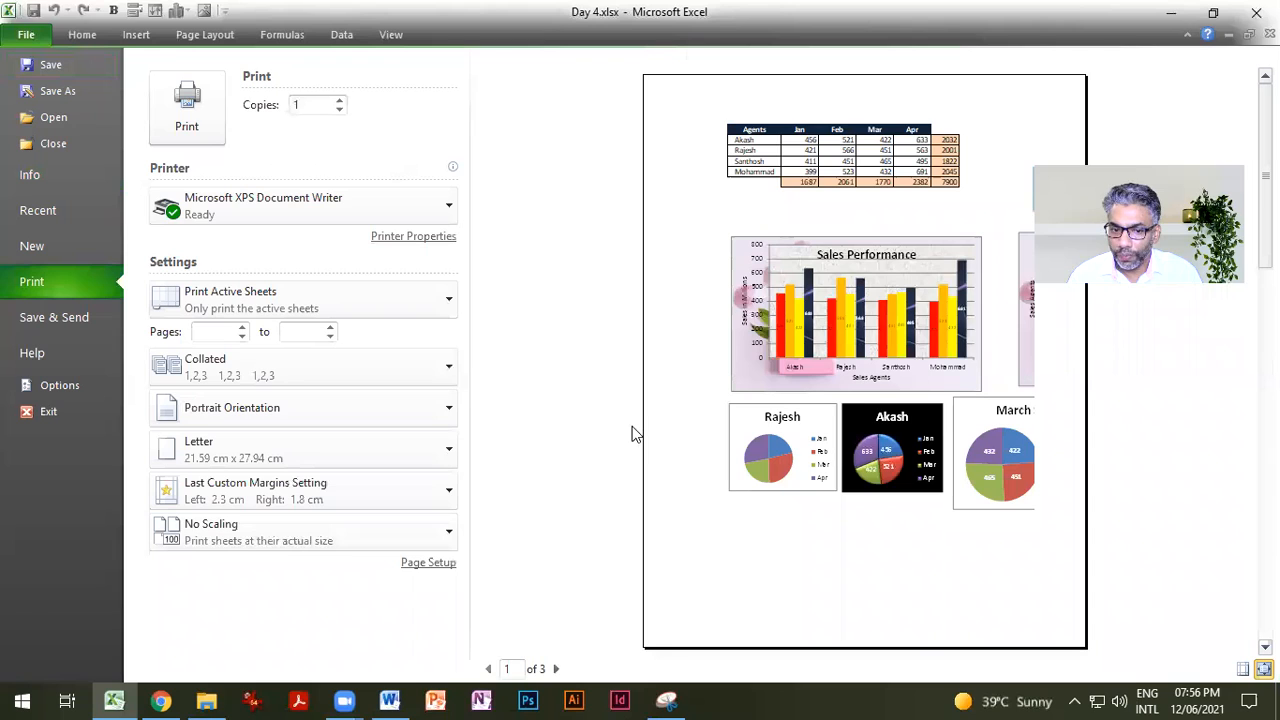
Step: Show the margin guides in the print preview, increase the top margin, and reduce the left margin to 1.25 cm
left_click(1243, 669)
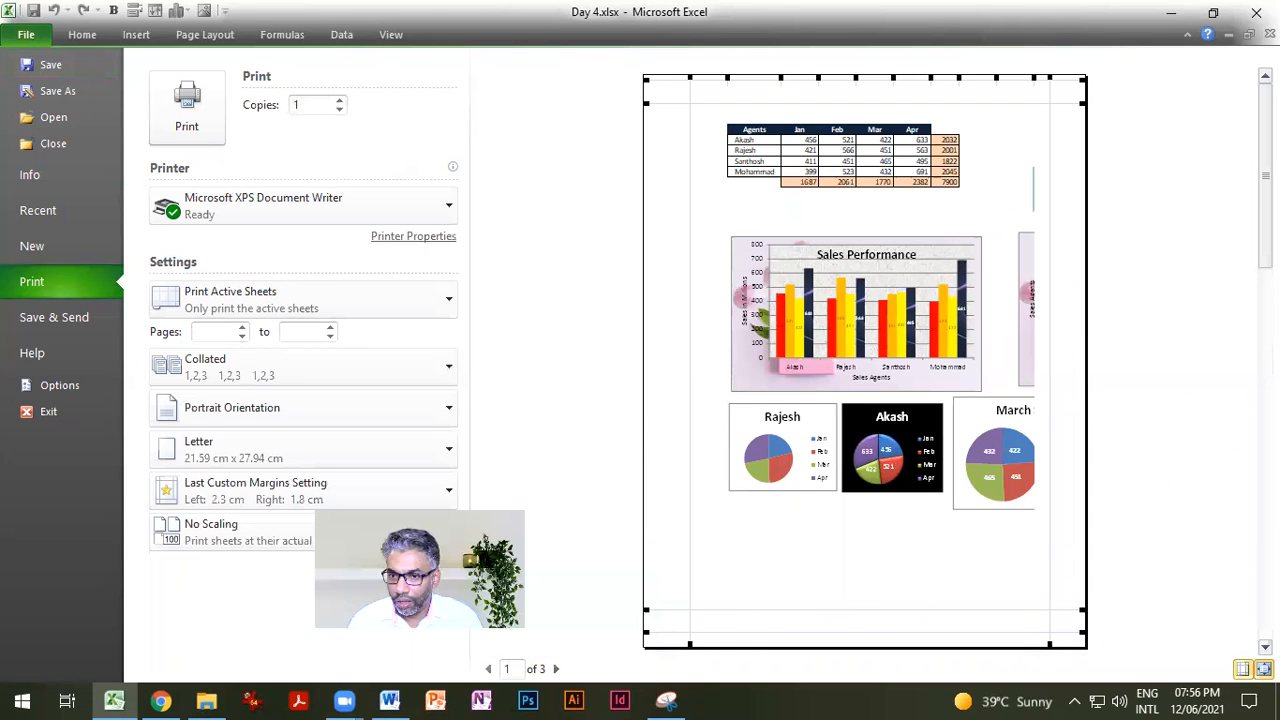
left_click_drag(646, 103, 711, 170)
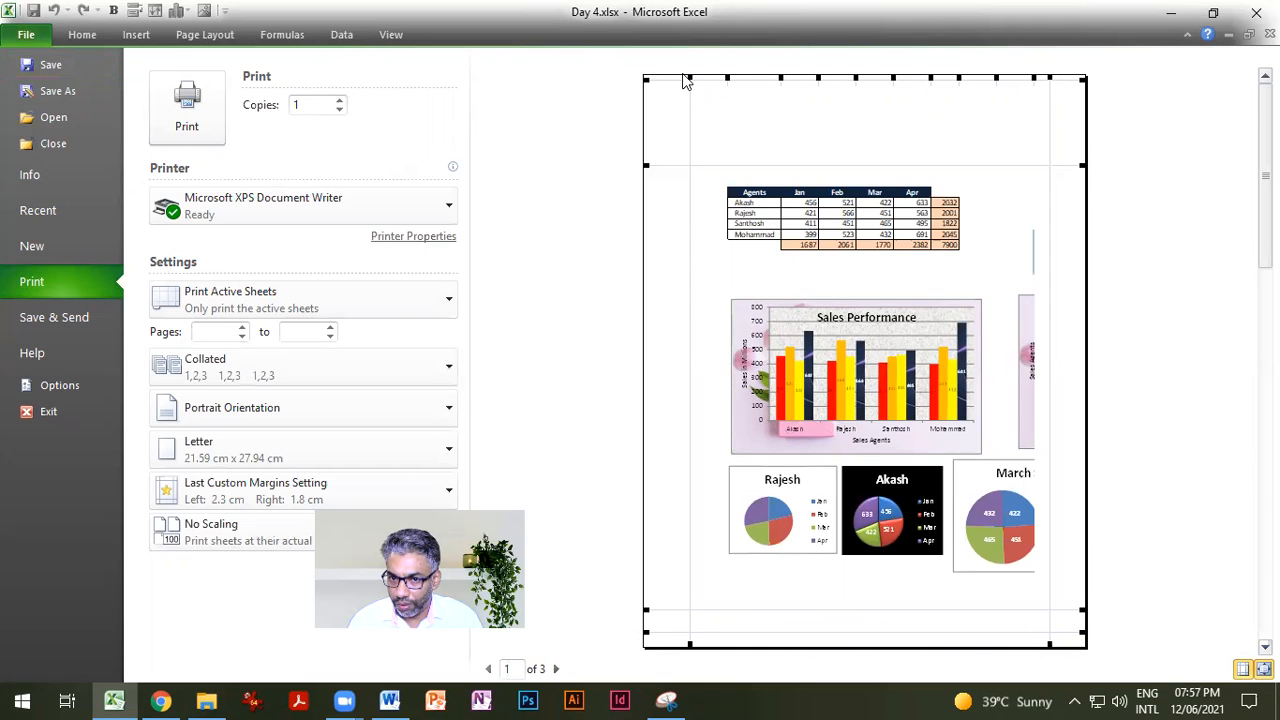
left_click_drag(689, 77, 667, 77)
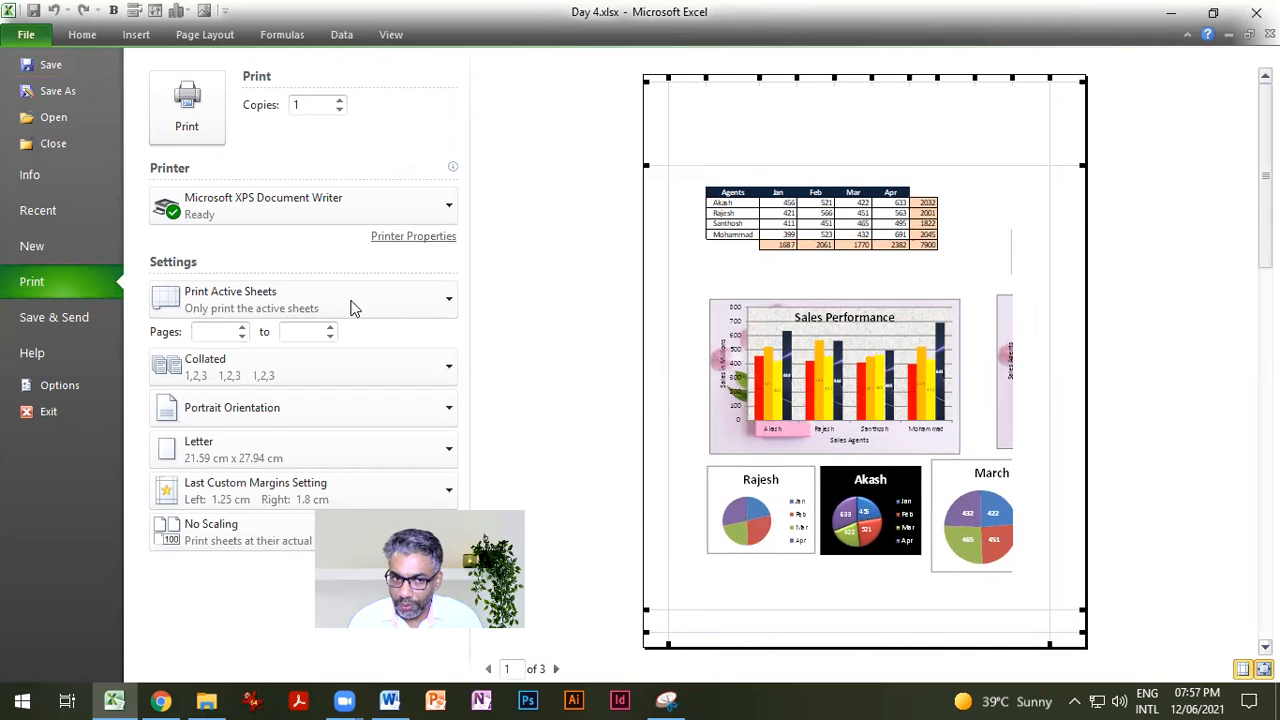
left_click(82, 36)
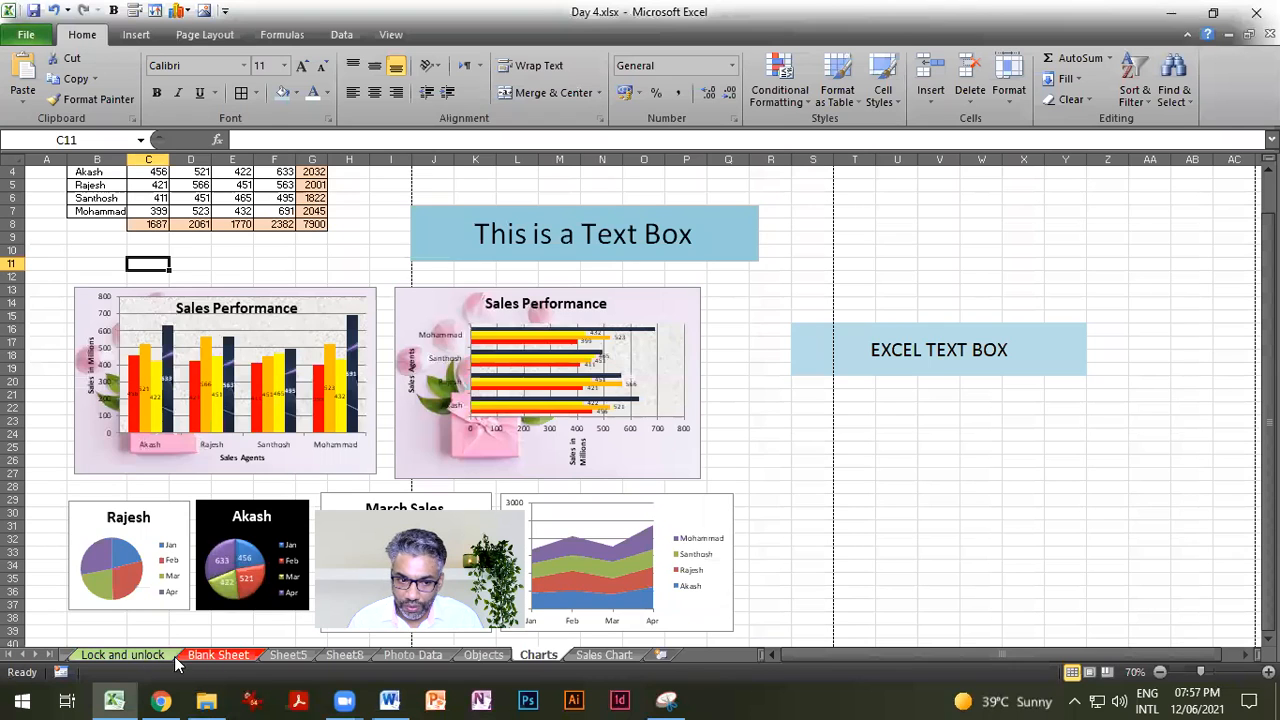
Step: Open Sheet5 so that the whole employee hours report fits in view
left_click(488, 656)
left_click(415, 655)
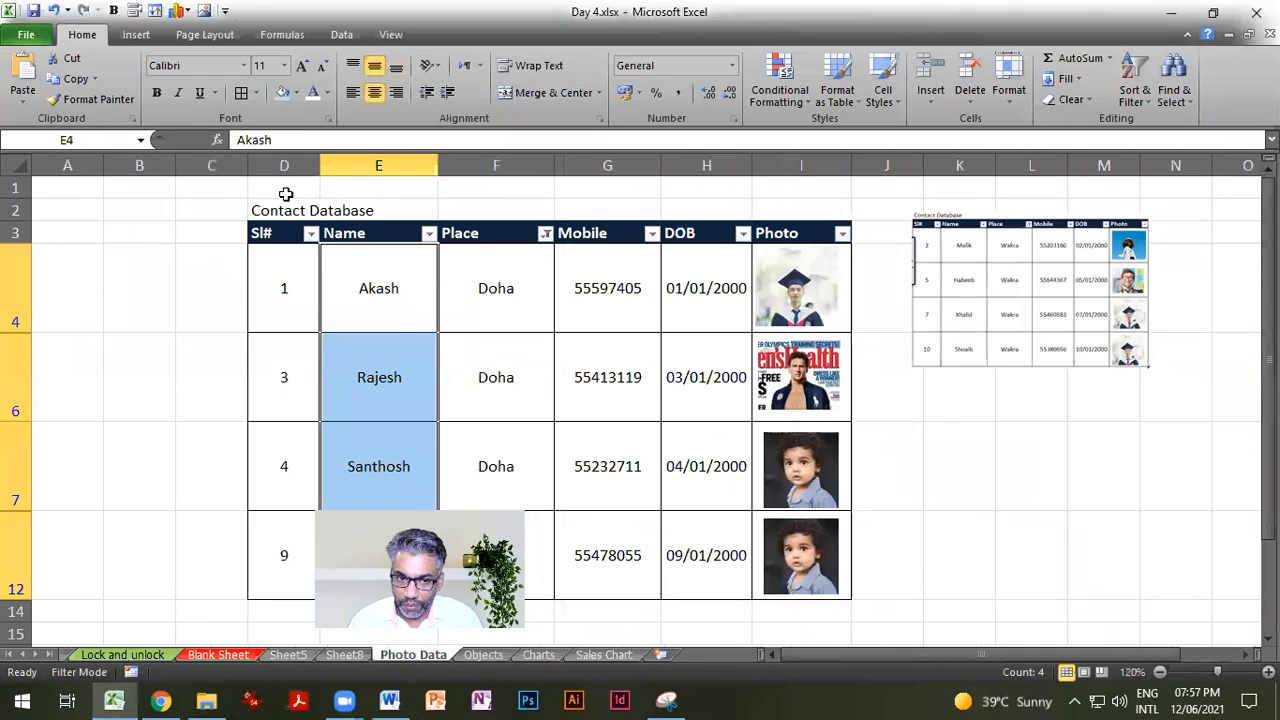
left_click(288, 655)
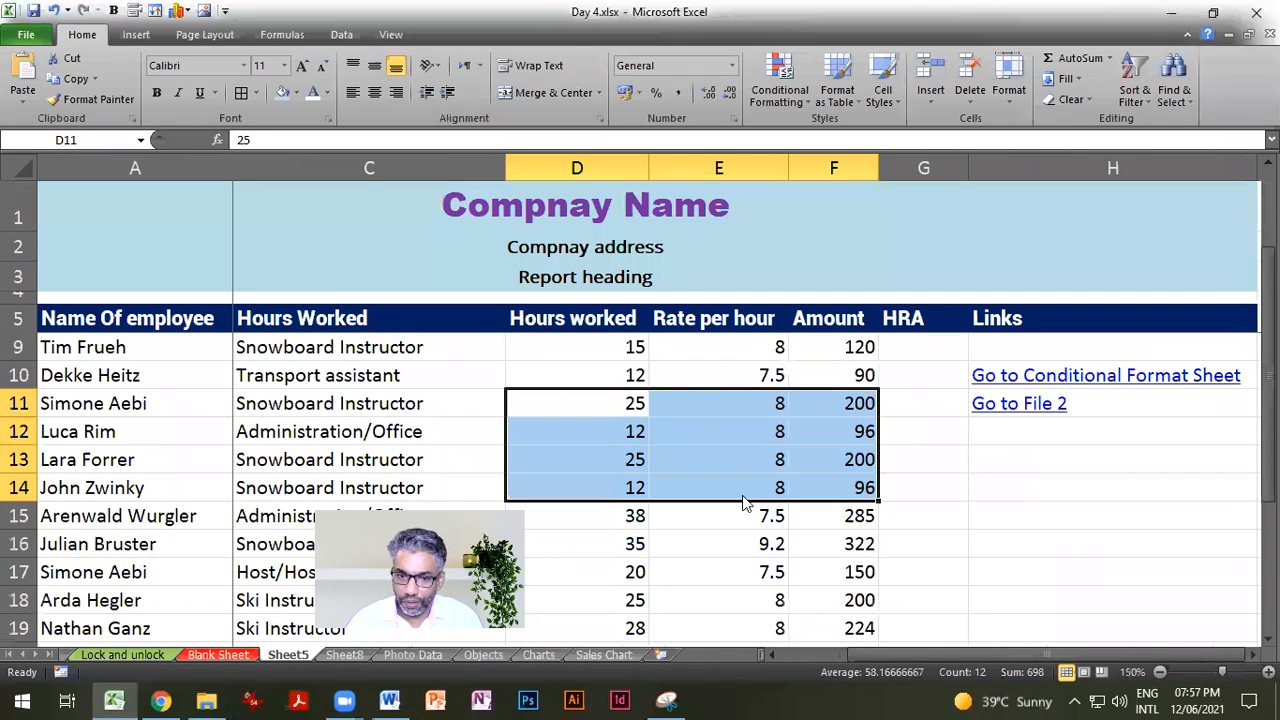
key("ctrl+minus")
left_click(642, 421)
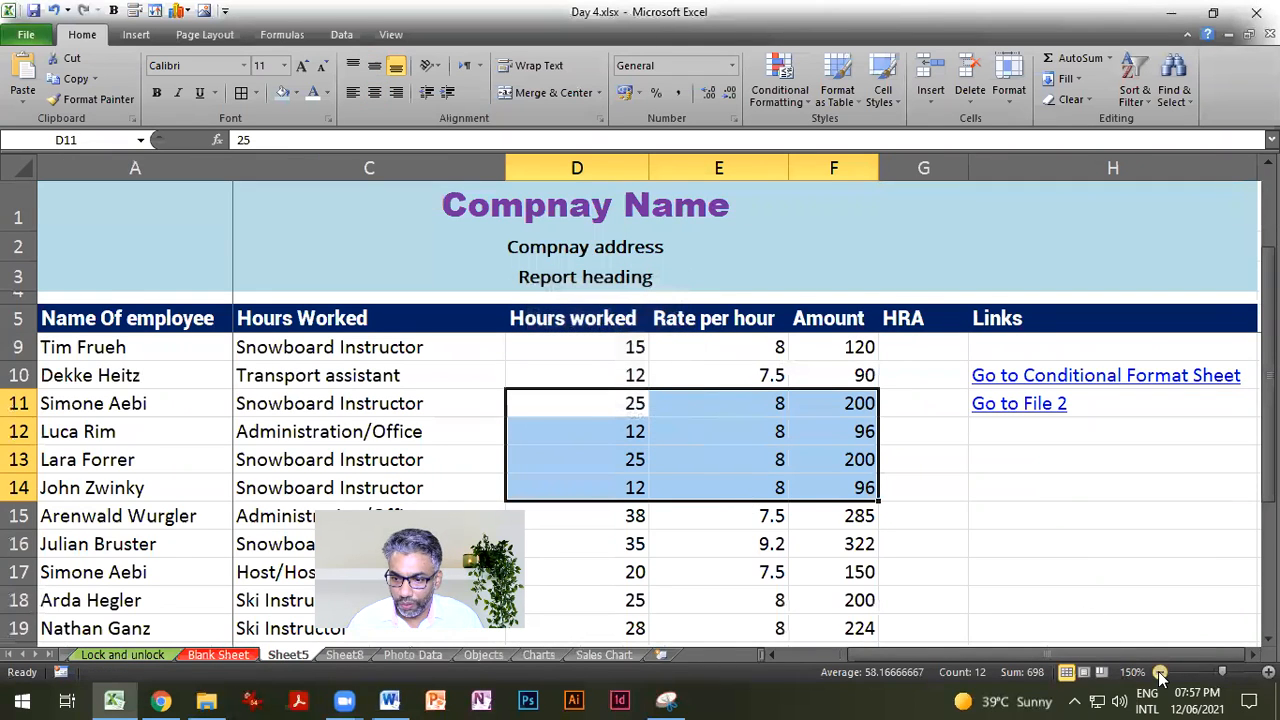
scroll(1101, 631, "down", 5, "ctrl")
left_click(979, 544)
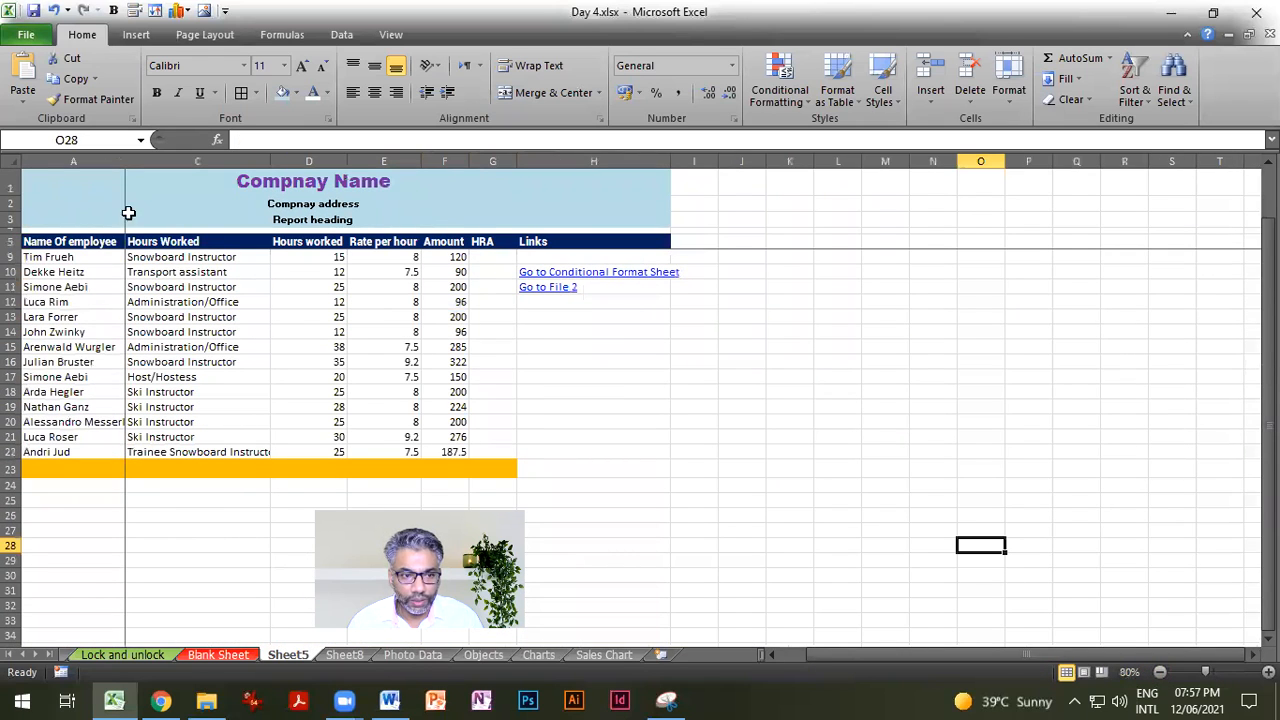
Step: Set the employee report range A1:H23, from the company name heading to the orange row, as the print area
left_click(102, 201)
left_click_drag(73, 203, 591, 385)
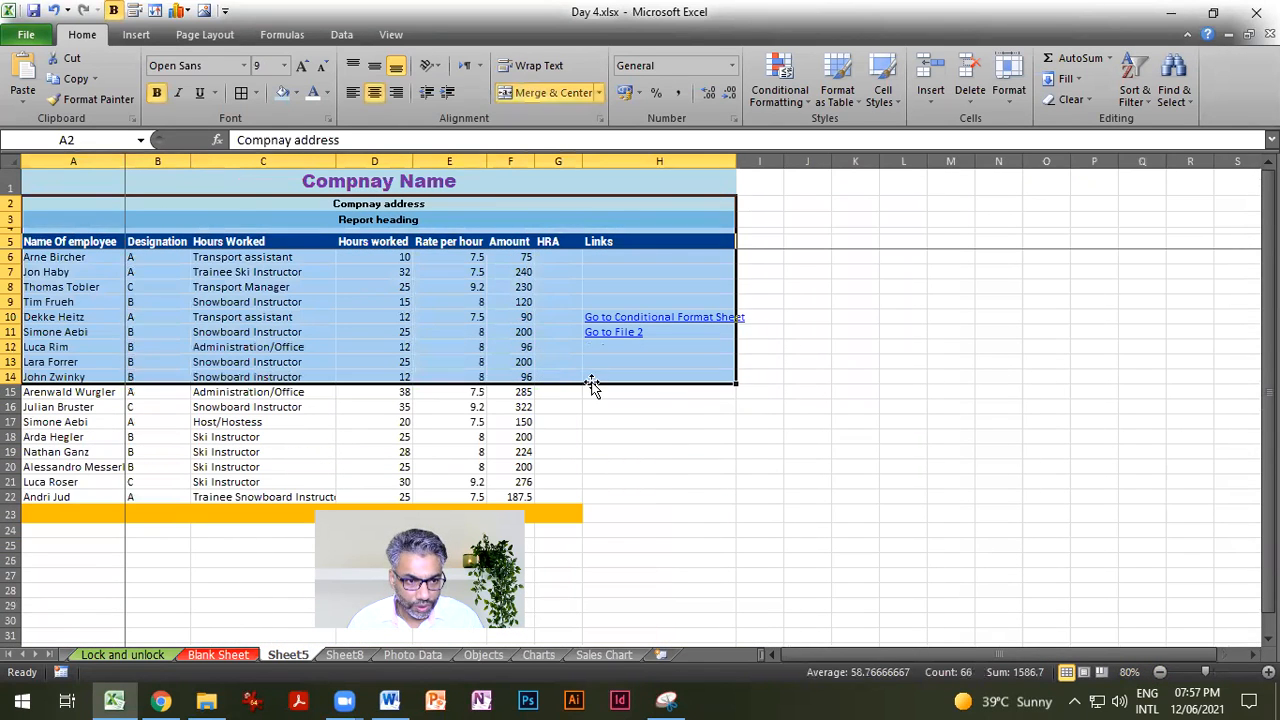
scroll(600, 395, "down", 1)
scroll(620, 406, "up", 1)
left_click(687, 497)
left_click_drag(94, 188, 654, 523)
left_click(855, 514)
left_click_drag(103, 192, 548, 514)
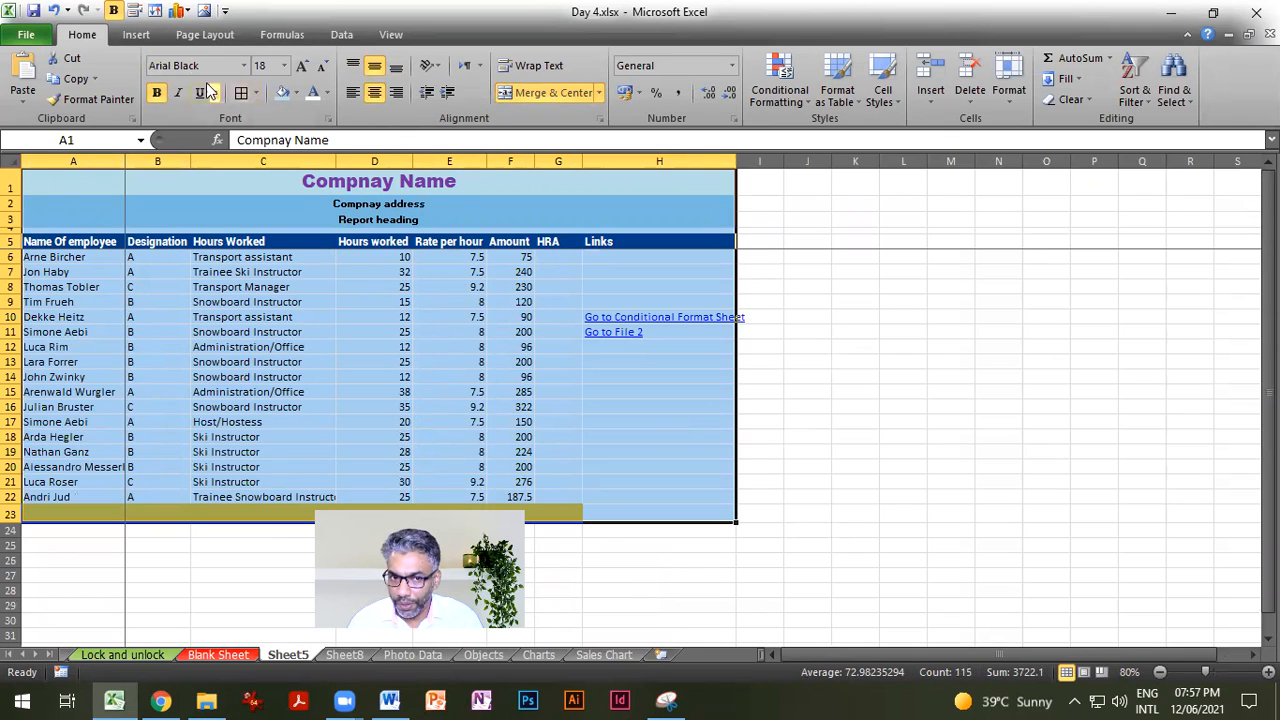
left_click(189, 30)
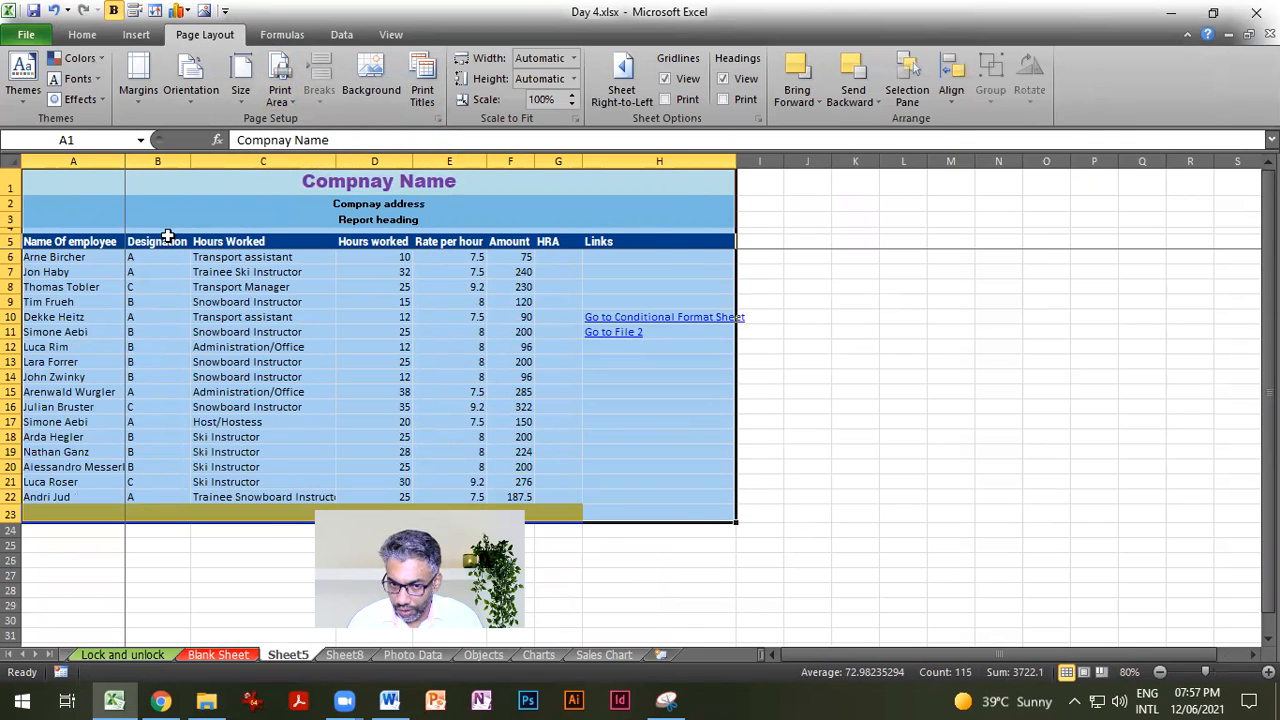
left_click(281, 107)
left_click(317, 124)
left_click(893, 383)
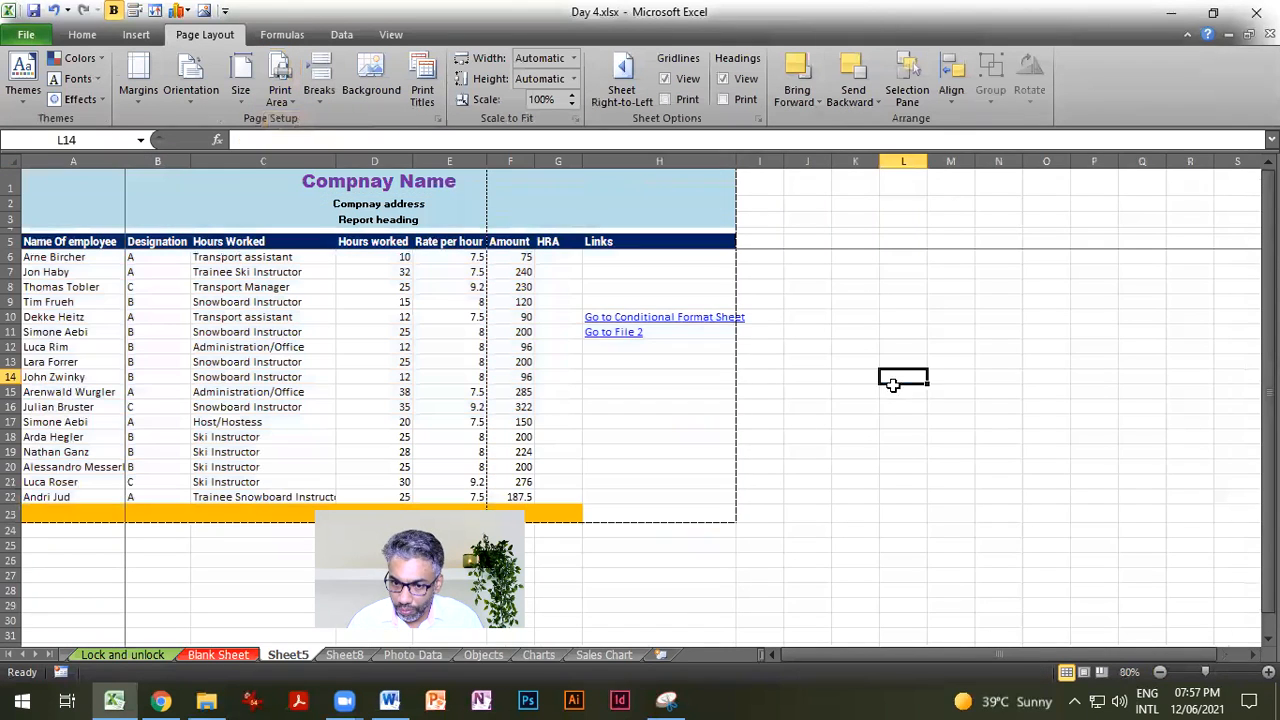
left_click_drag(893, 383, 894, 392)
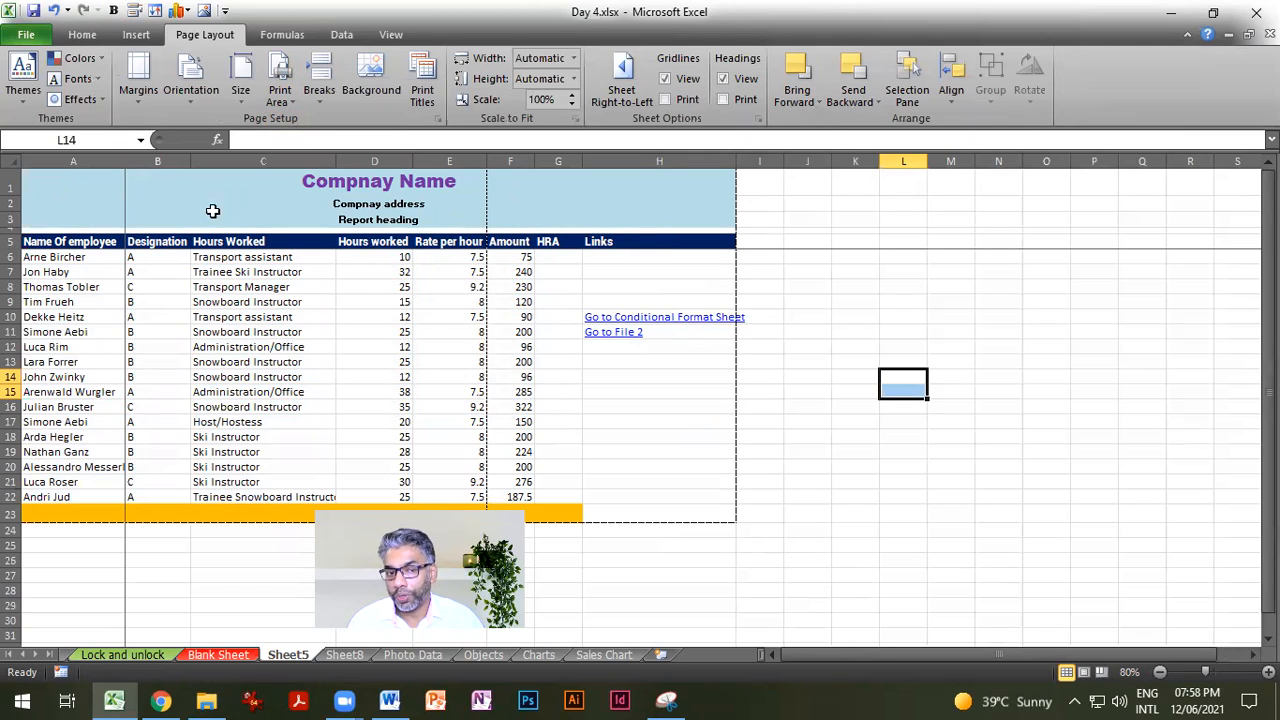
Step: Set Sheet5 to landscape orientation and scale the print area to 1 page wide
left_click(195, 100)
left_click(244, 172)
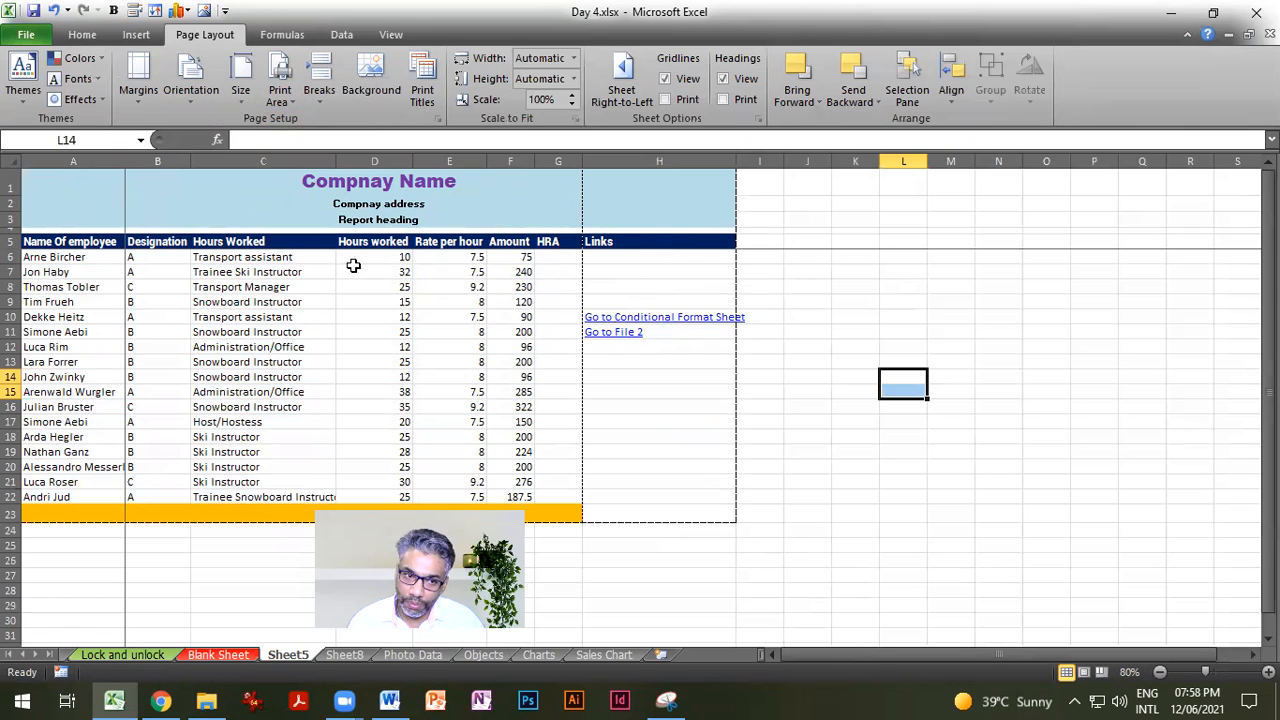
left_click_drag(94, 190, 733, 520)
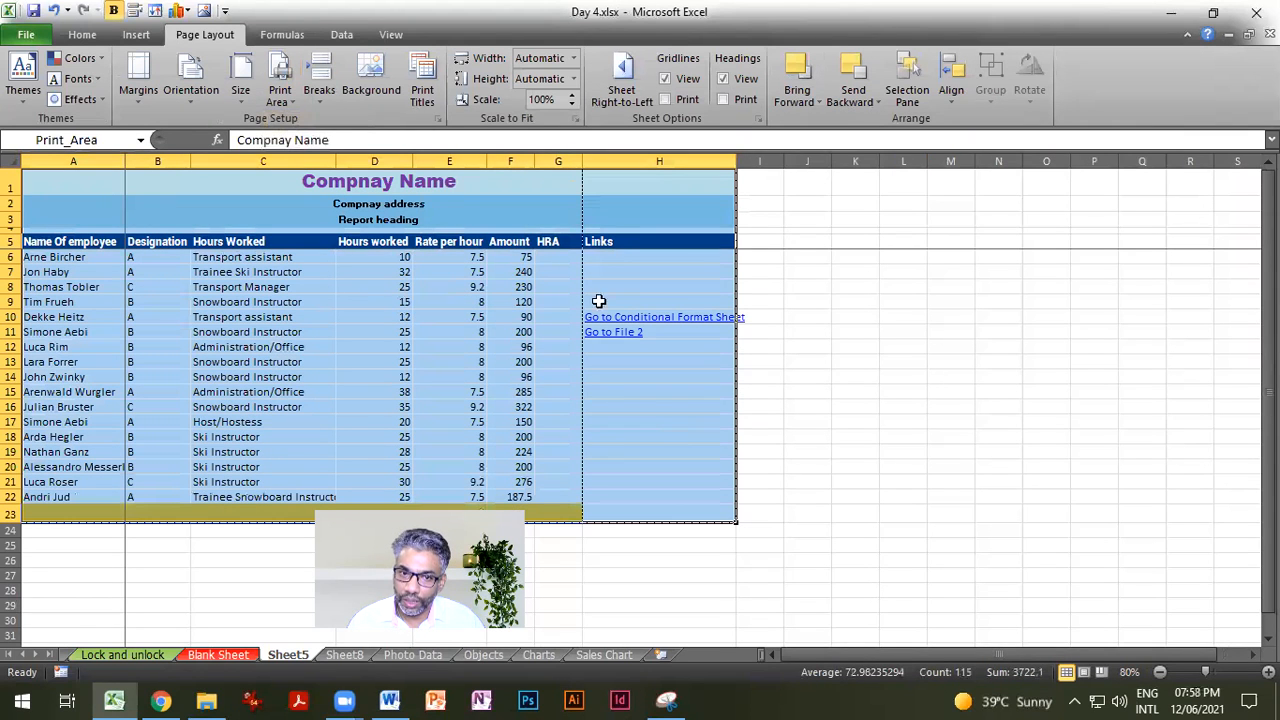
left_click(575, 59)
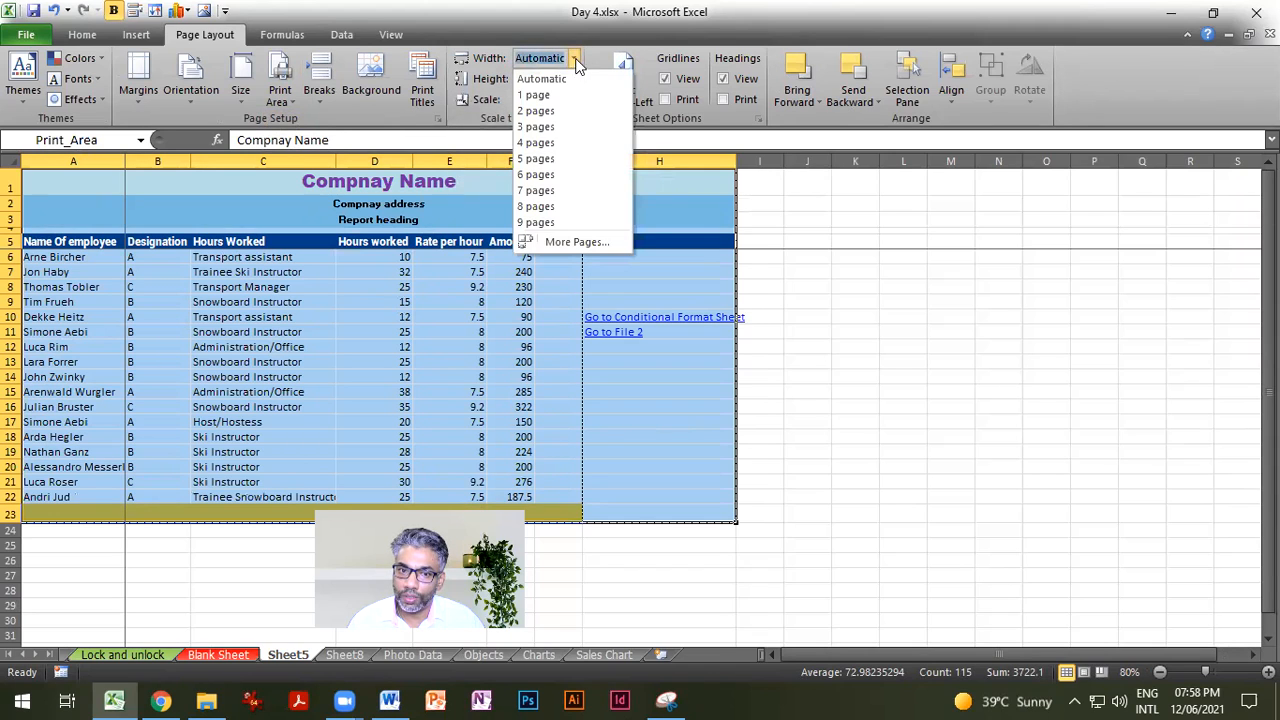
left_click(560, 95)
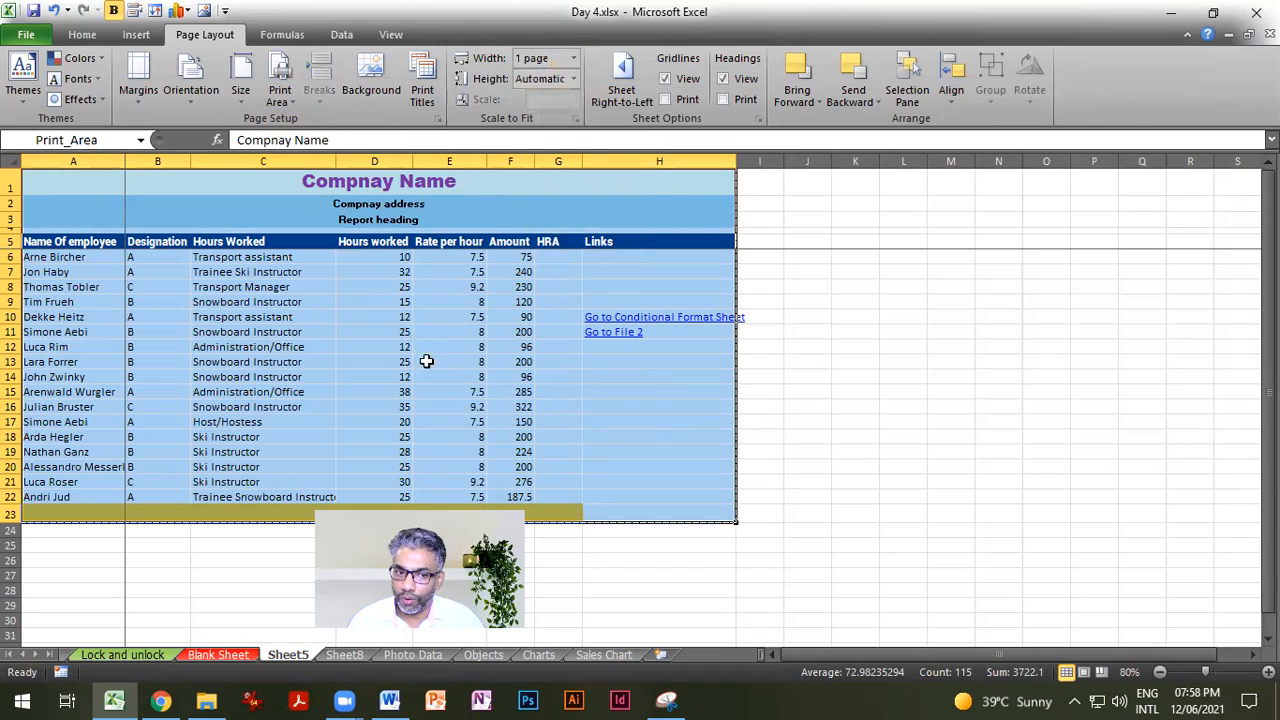
Step: Preview the Sheet5 printout and adjust columns there, narrowing the Links column and widening the Name Of employee column
left_click(26, 36)
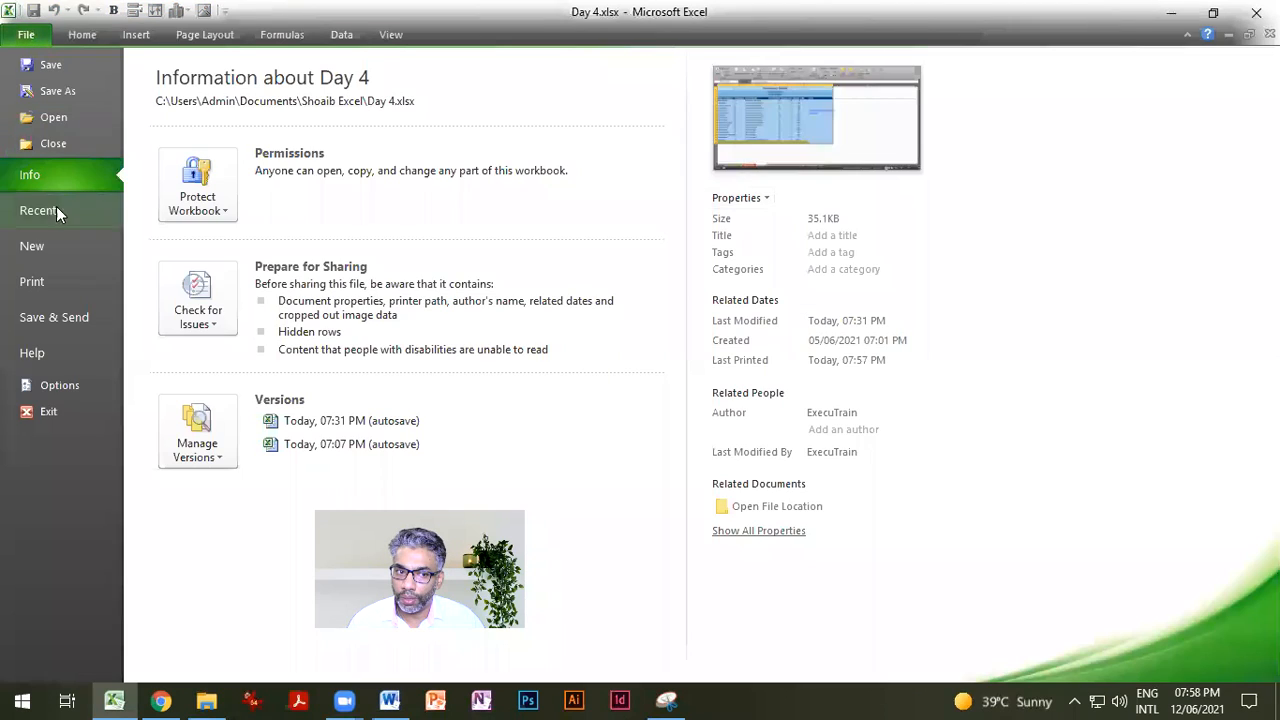
left_click(33, 283)
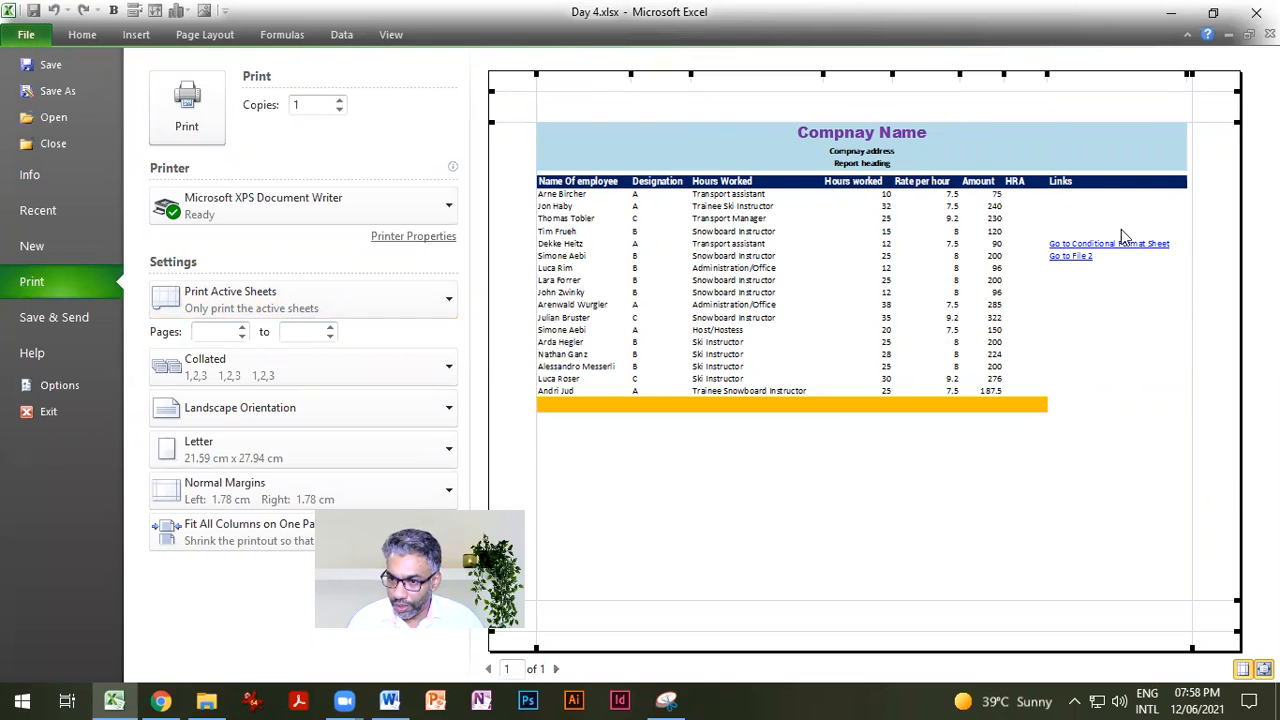
left_click_drag(1185, 73, 1132, 75)
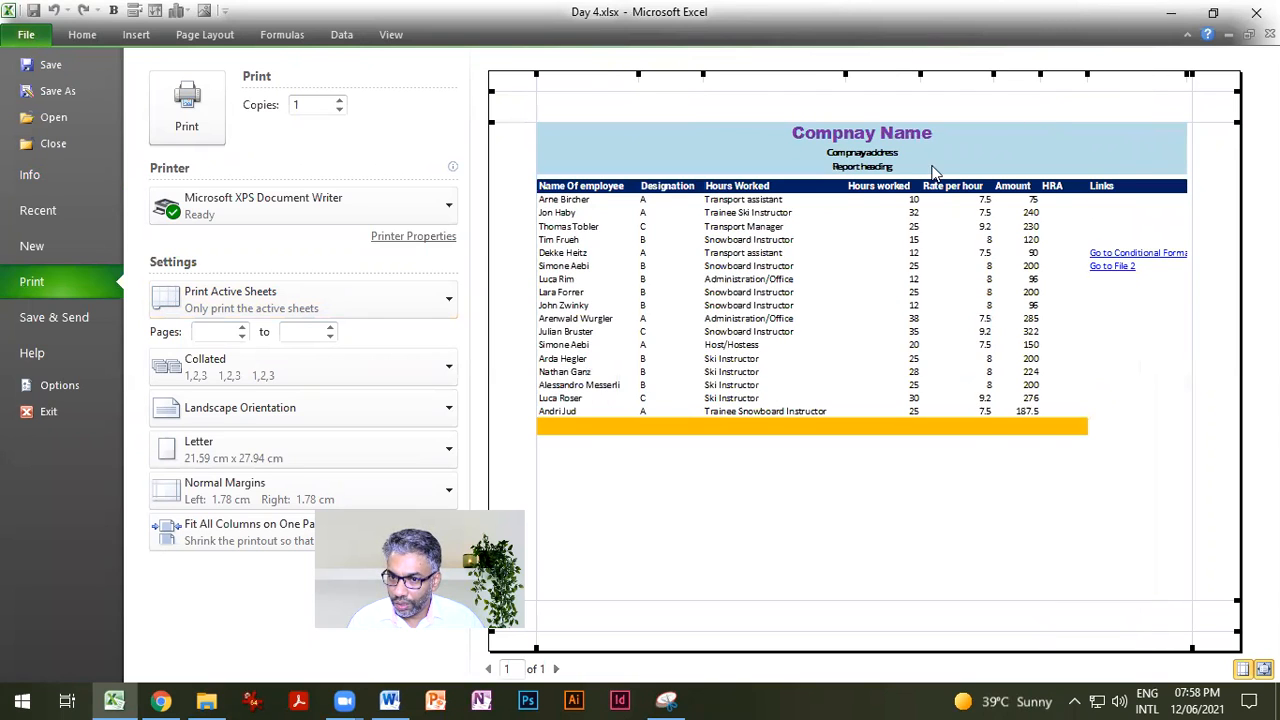
left_click_drag(637, 73, 652, 78)
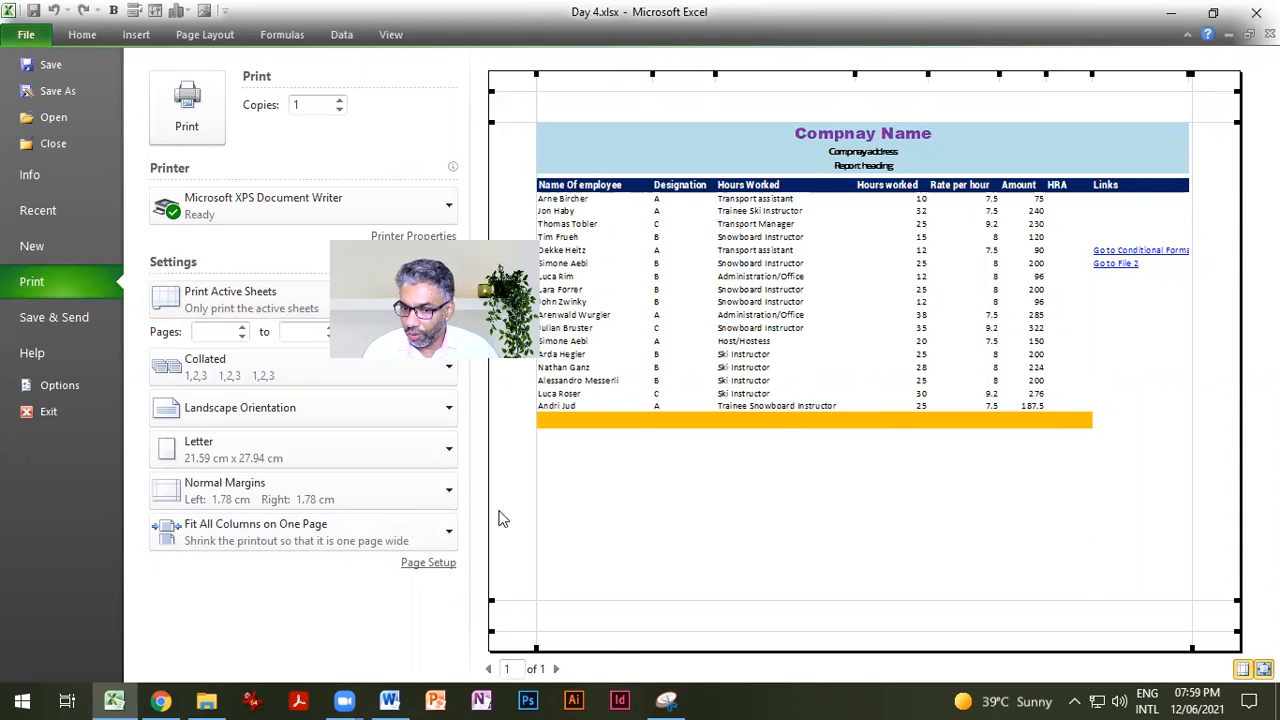
left_click(72, 38)
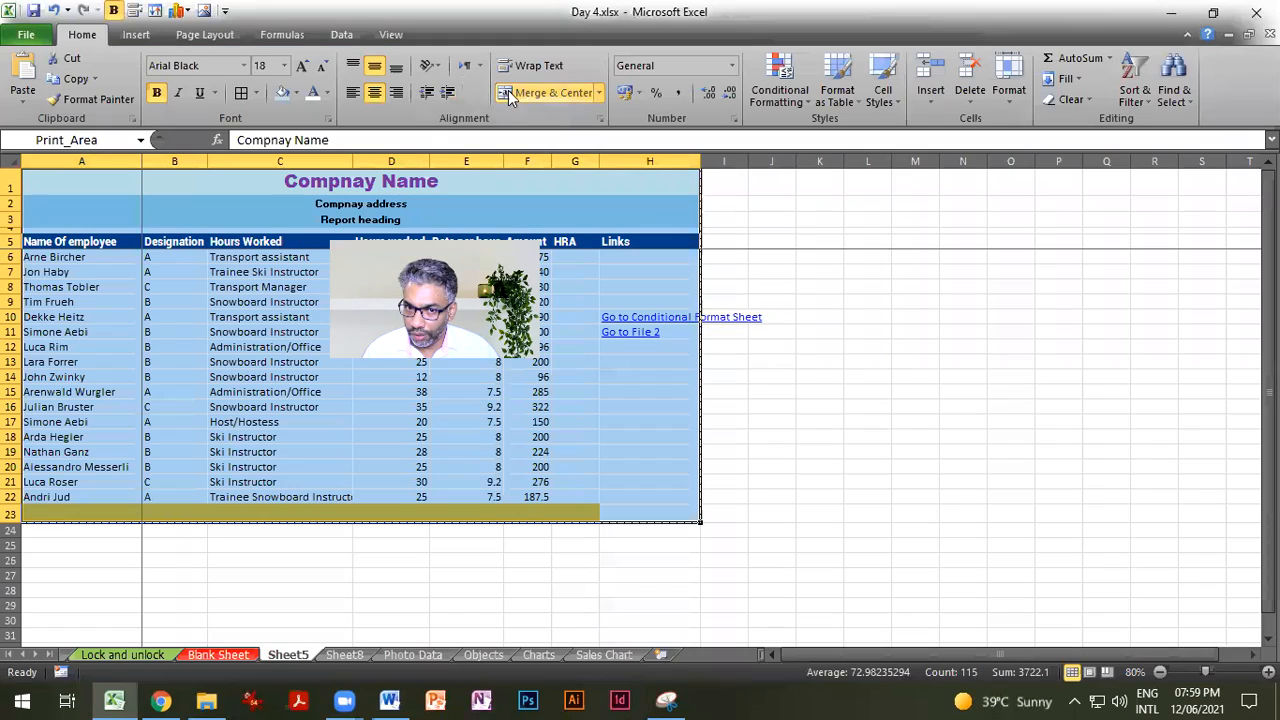
Step: Review the page-count options for scaling the printout's width and height
left_click(200, 36)
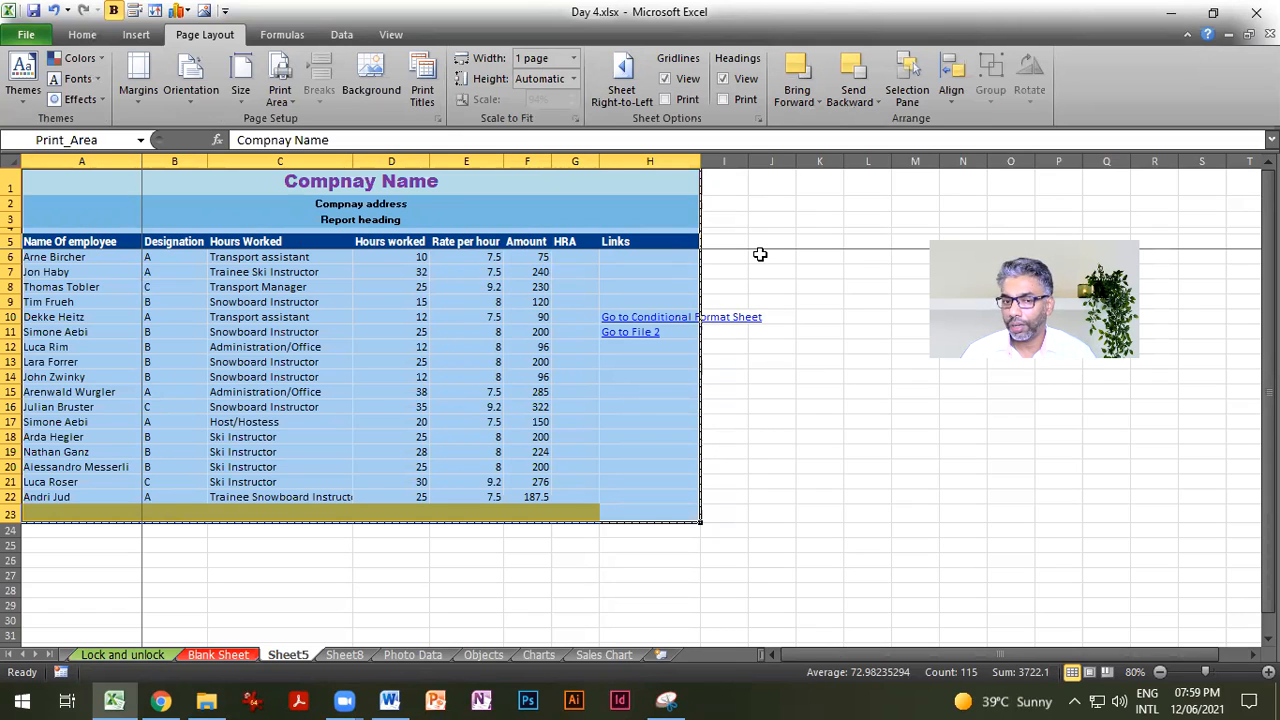
left_click(572, 60)
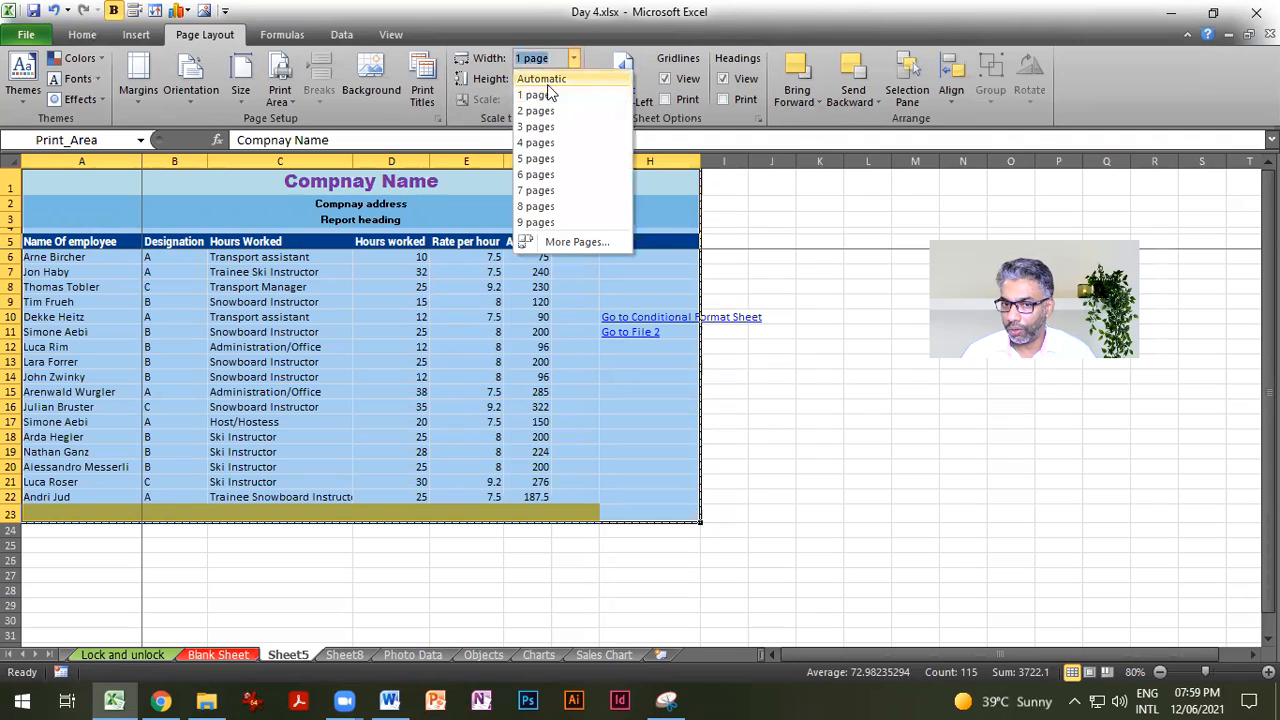
left_click(850, 356)
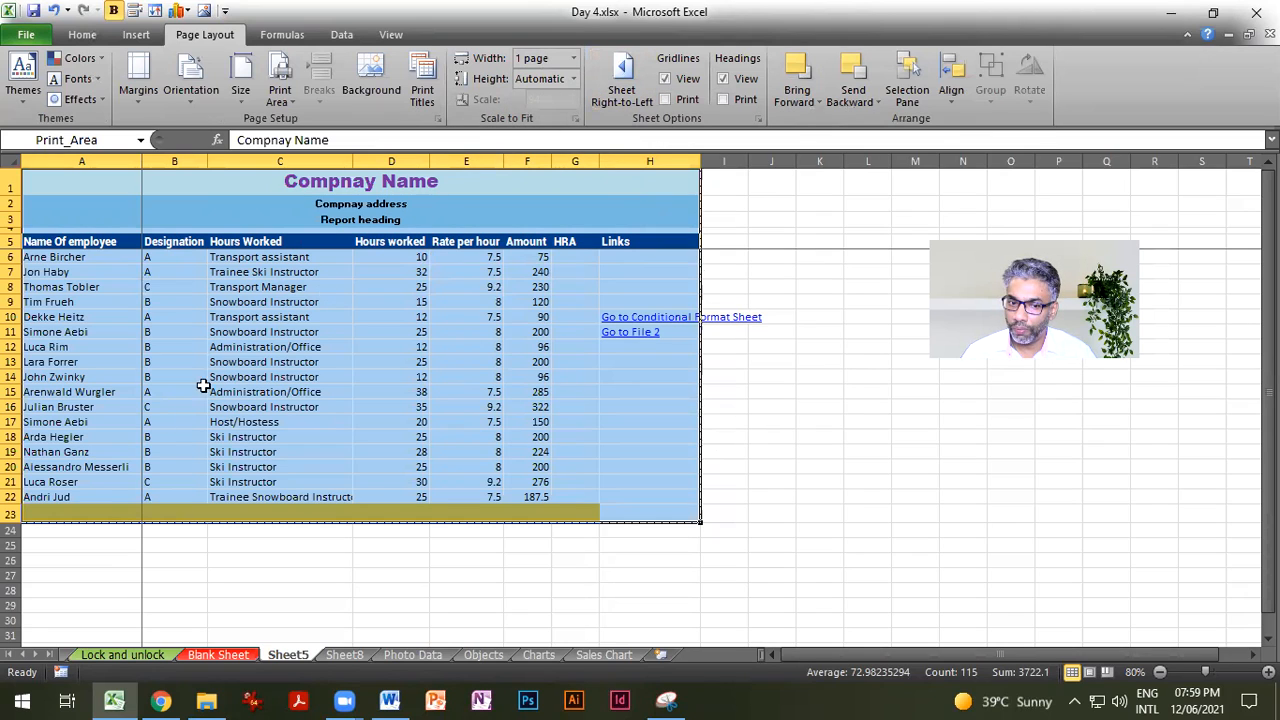
left_click(574, 79)
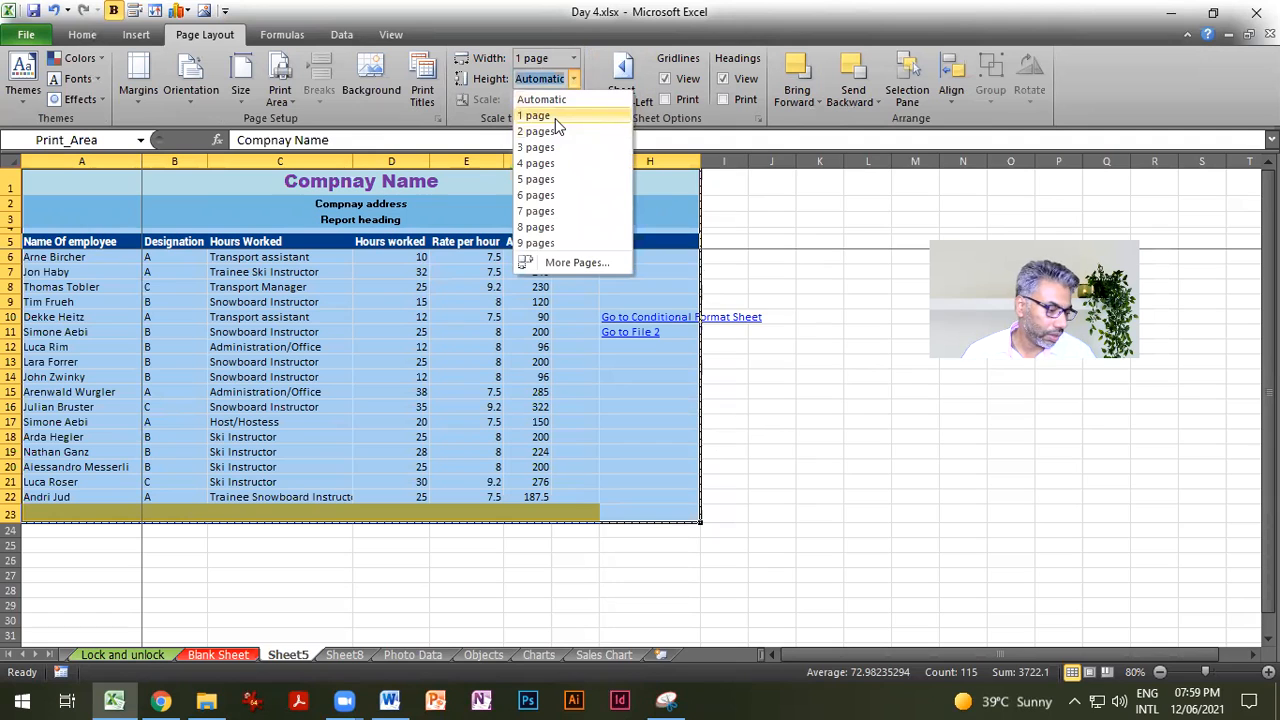
left_click(854, 390)
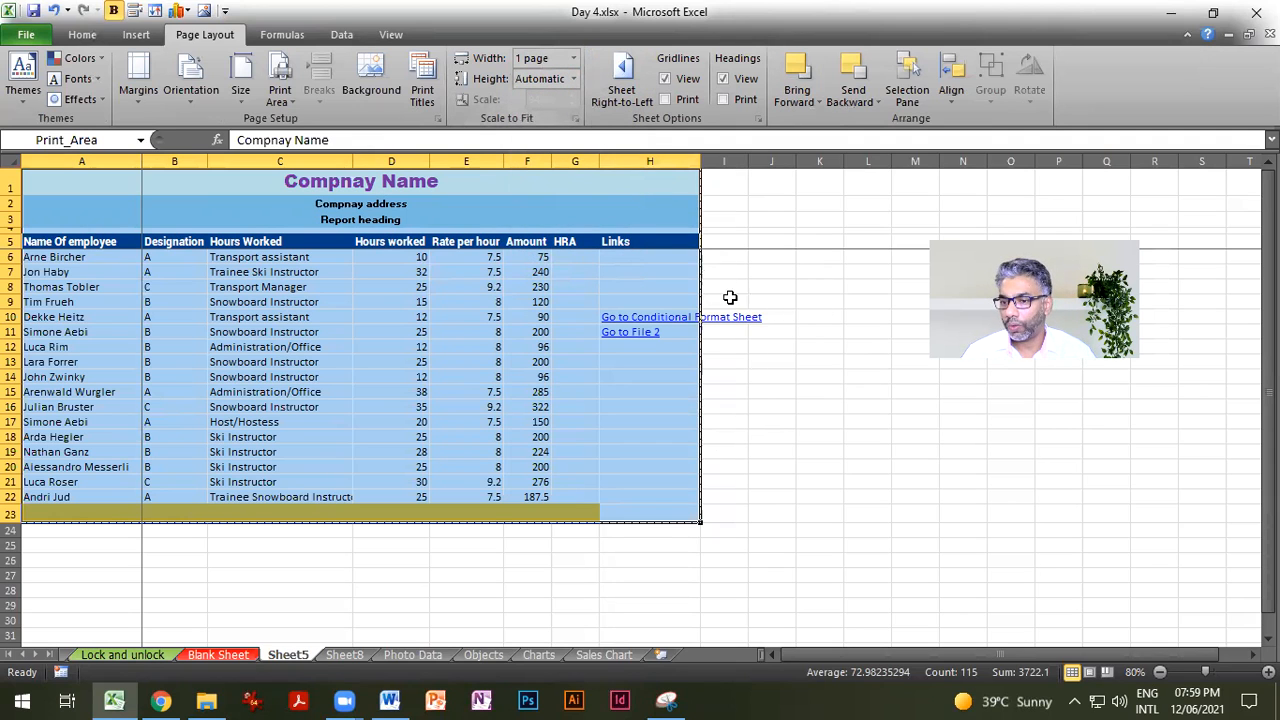
Step: Set the paper size of Sheet5 to A4, 21 cm x 29.7 cm
left_click(806, 420)
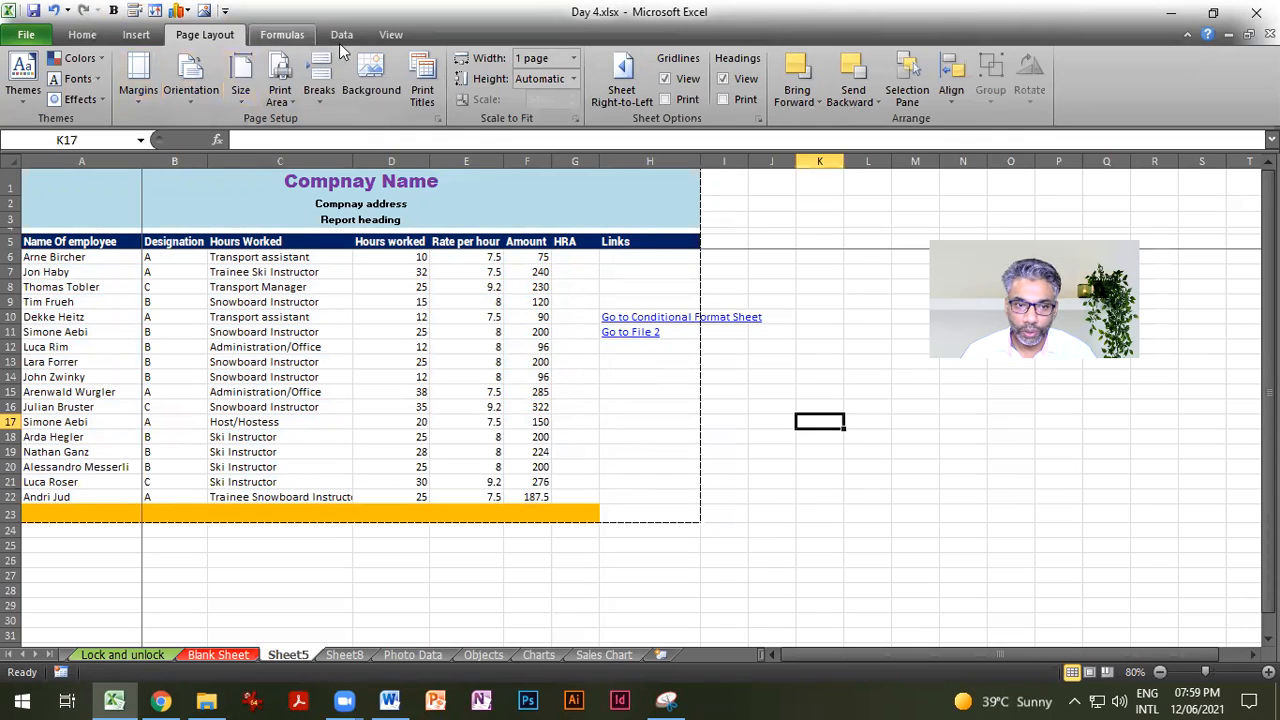
left_click(244, 96)
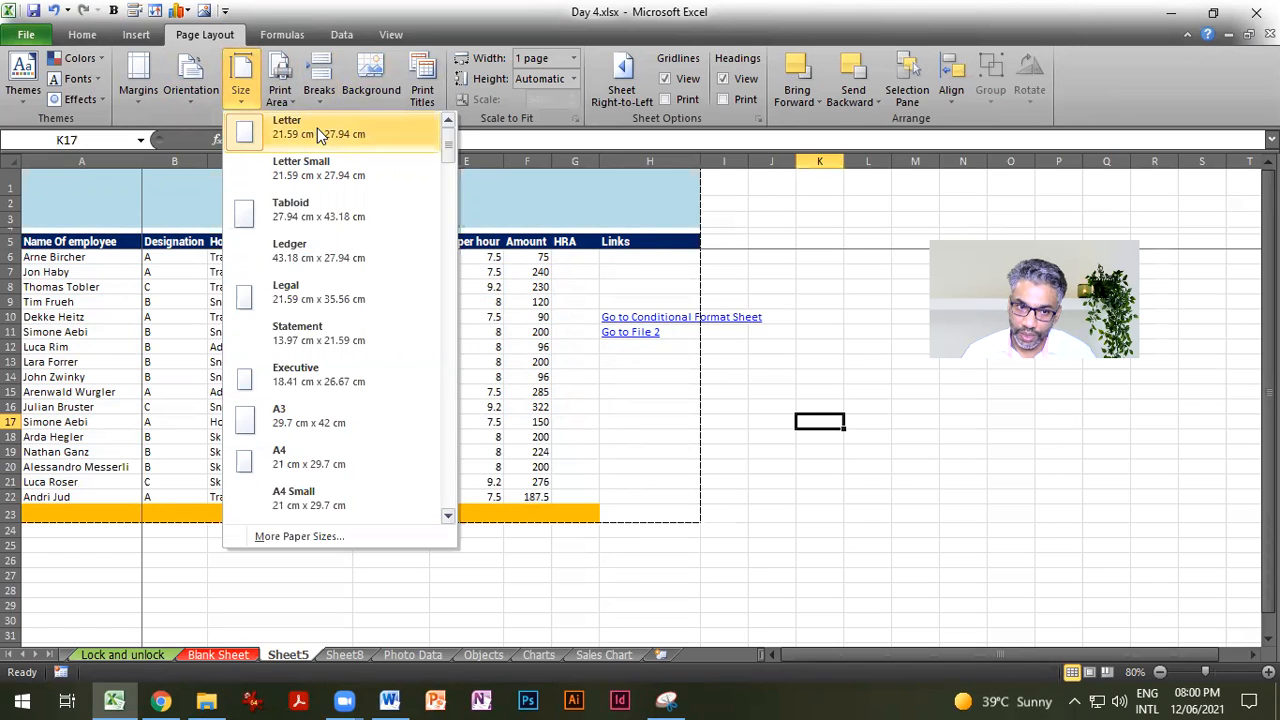
left_click(320, 468)
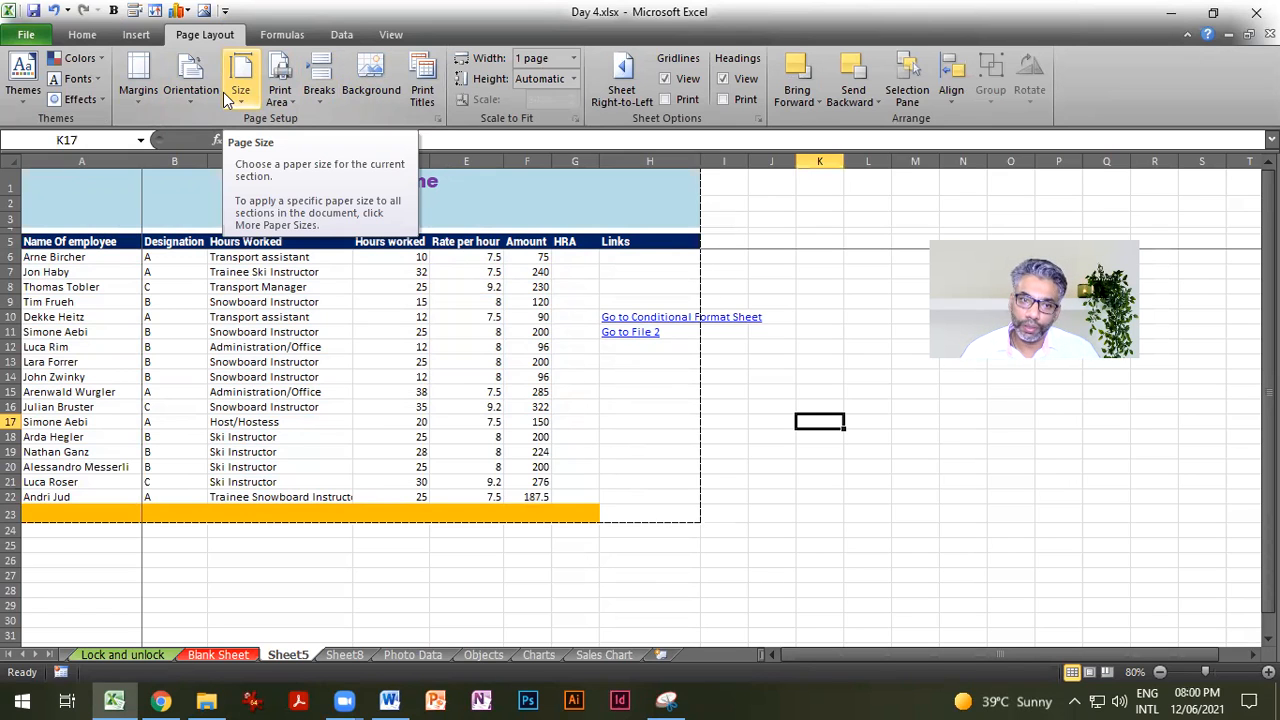
left_click(124, 92)
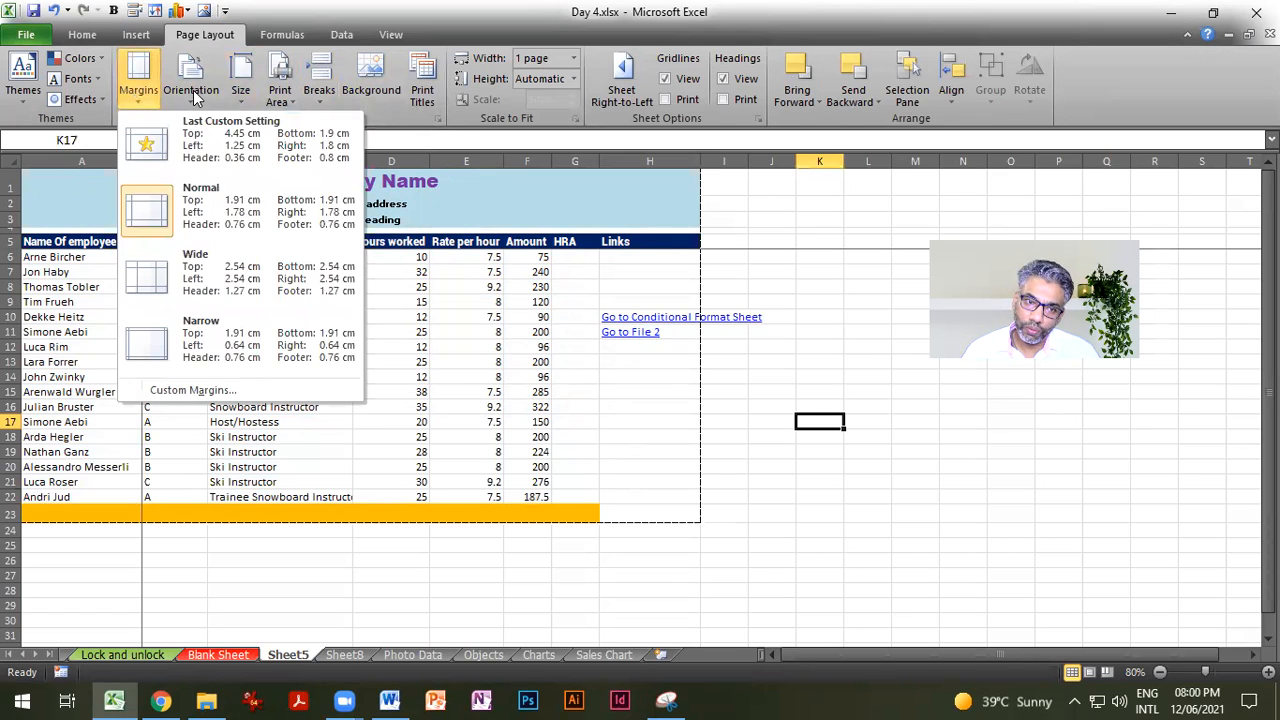
left_click(193, 90)
left_click(241, 90)
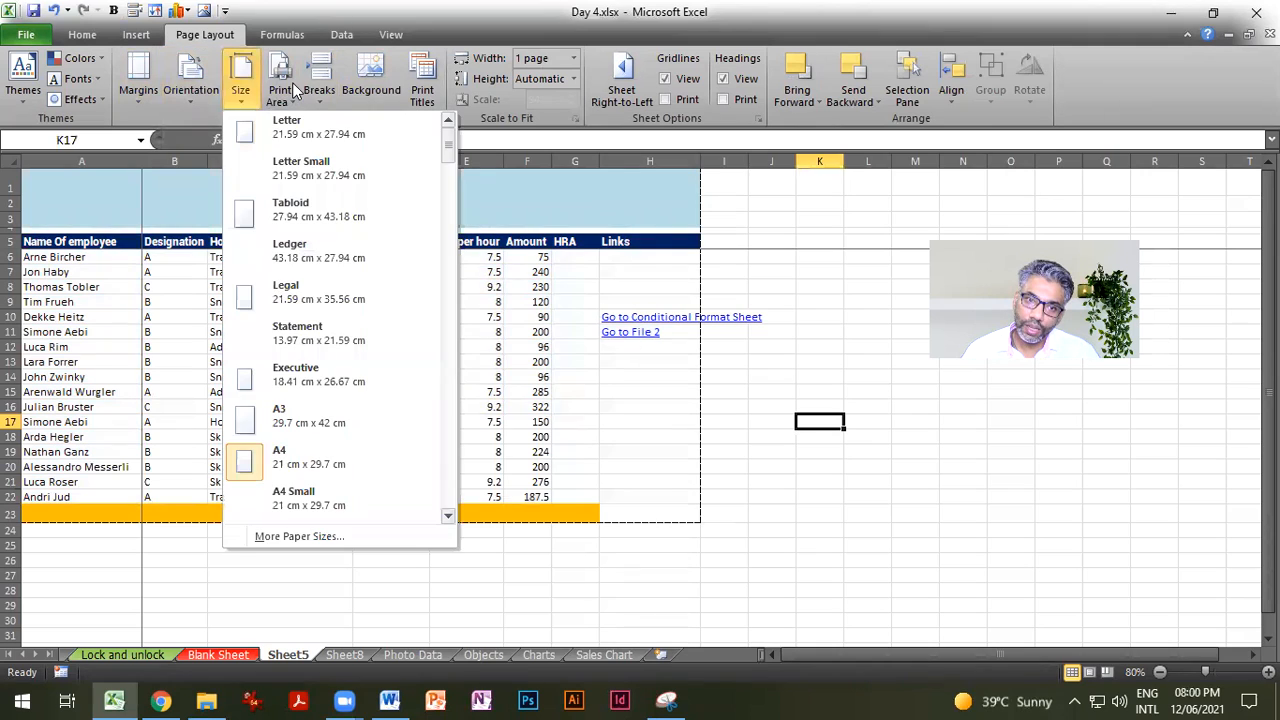
left_click(283, 90)
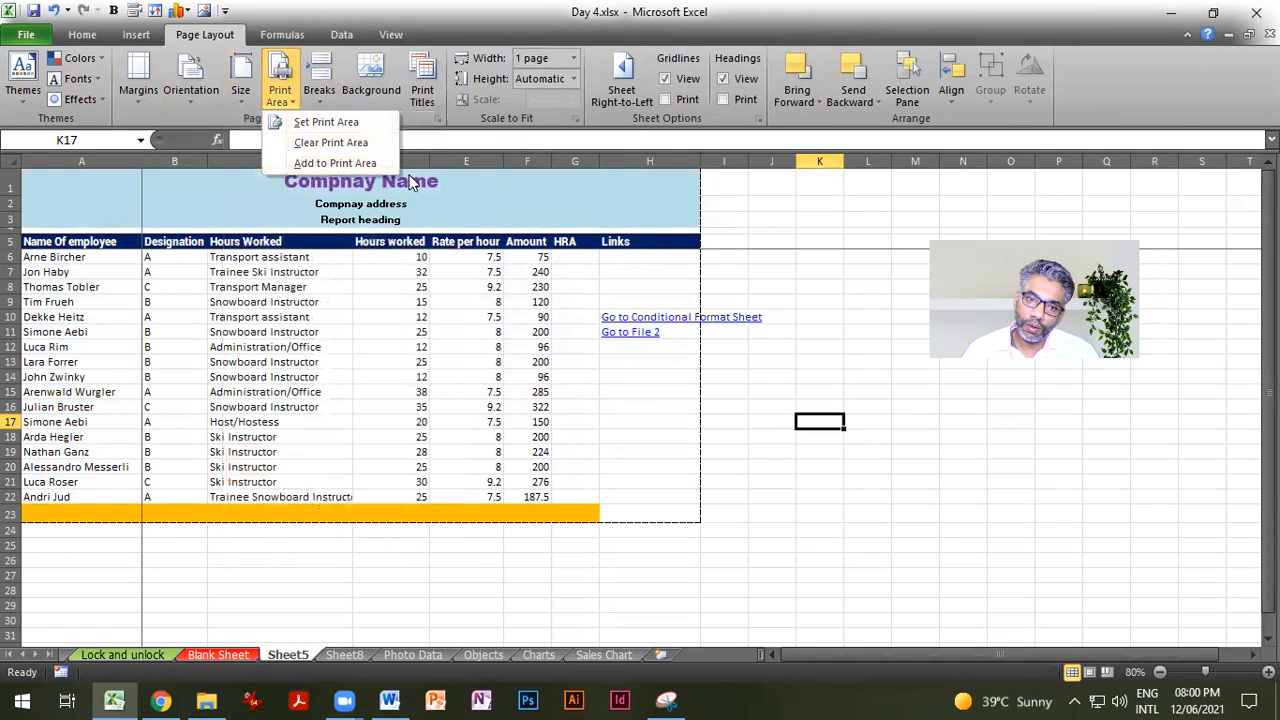
left_click(743, 455)
left_click(728, 405)
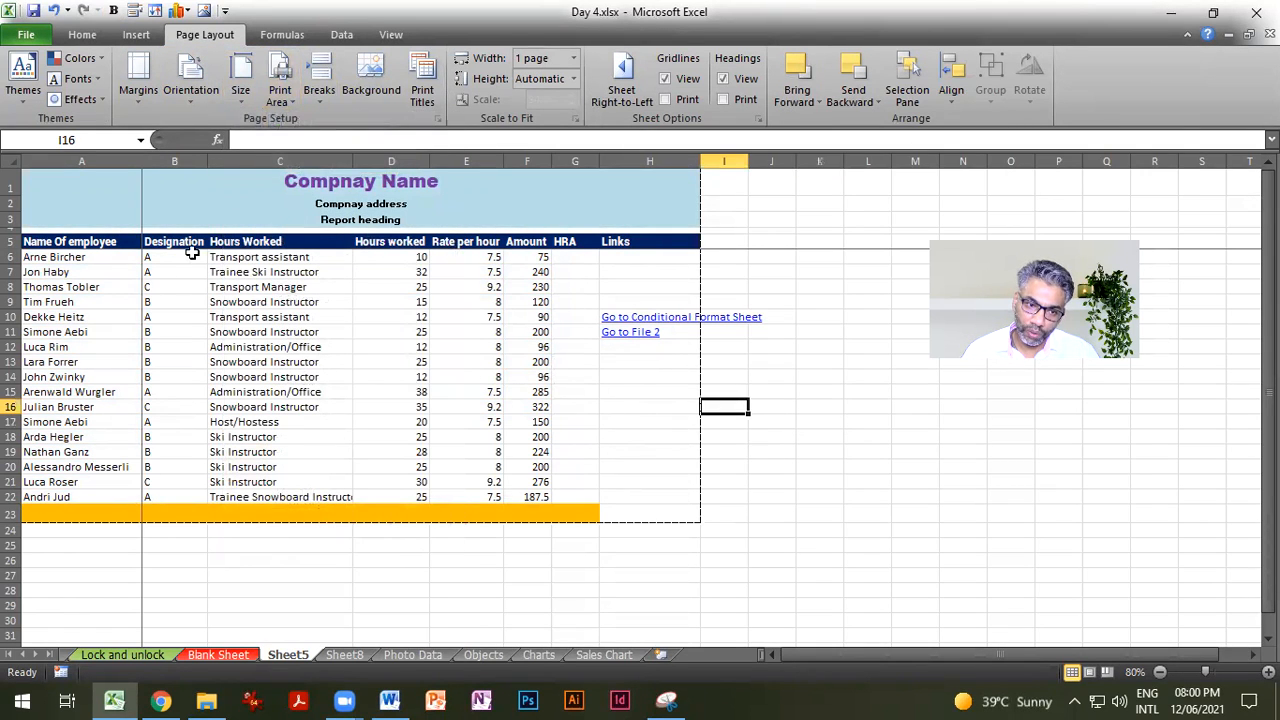
Step: Clear the print area covering the employee report range A1:H23
left_click_drag(86, 172, 650, 514)
left_click(280, 90)
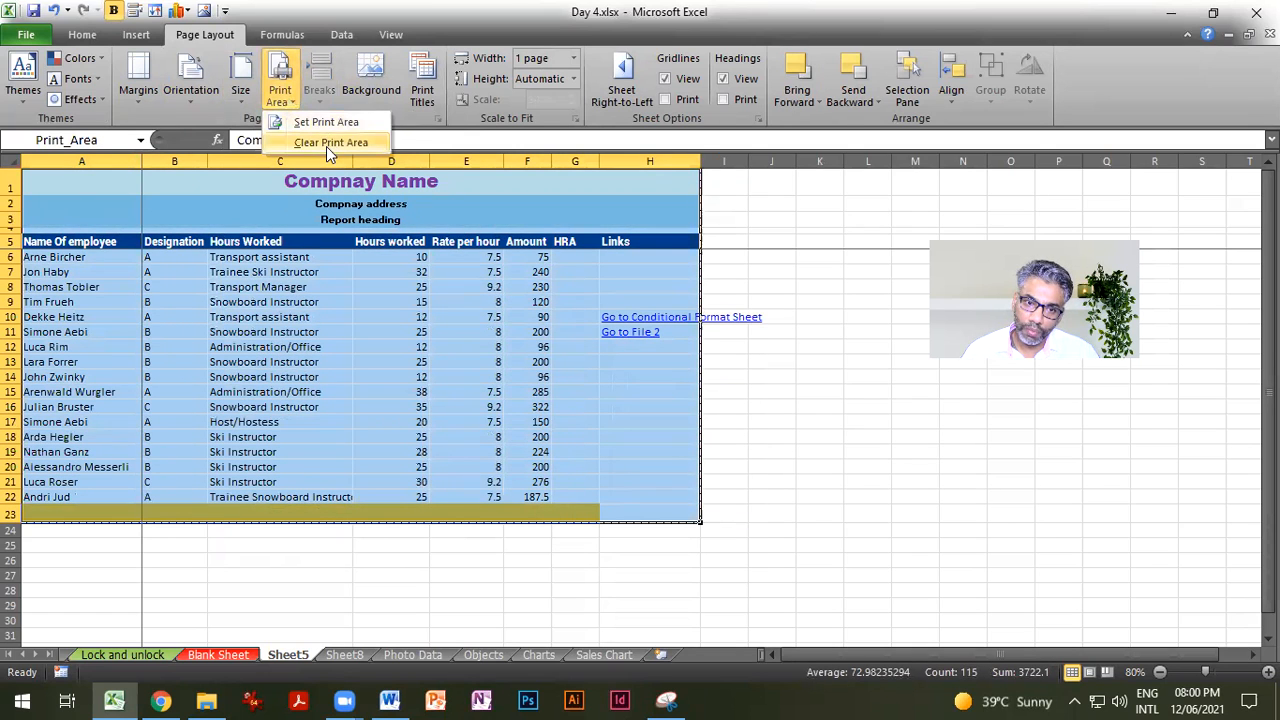
left_click(327, 141)
left_click(856, 477)
left_click(768, 484)
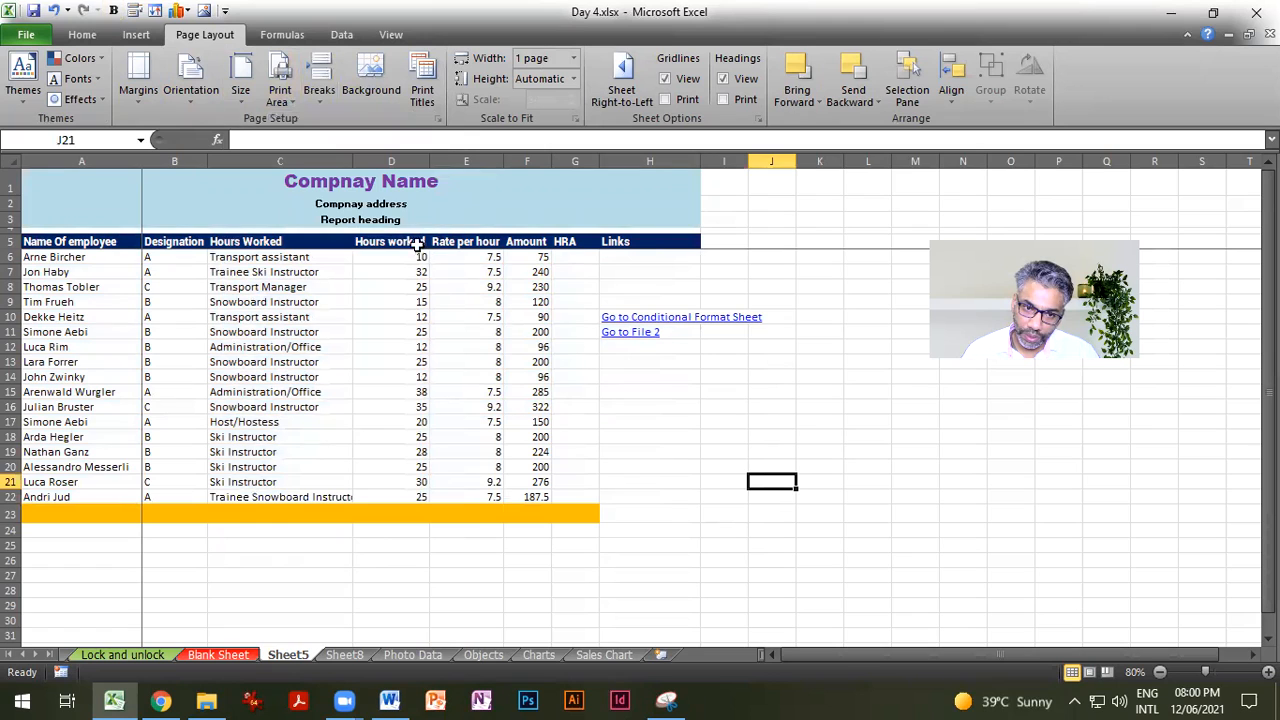
Step: Set C5:F22, the Hours Worked to Amount columns, as the print area and preview the printout
left_click_drag(378, 244, 543, 497)
left_click(280, 90)
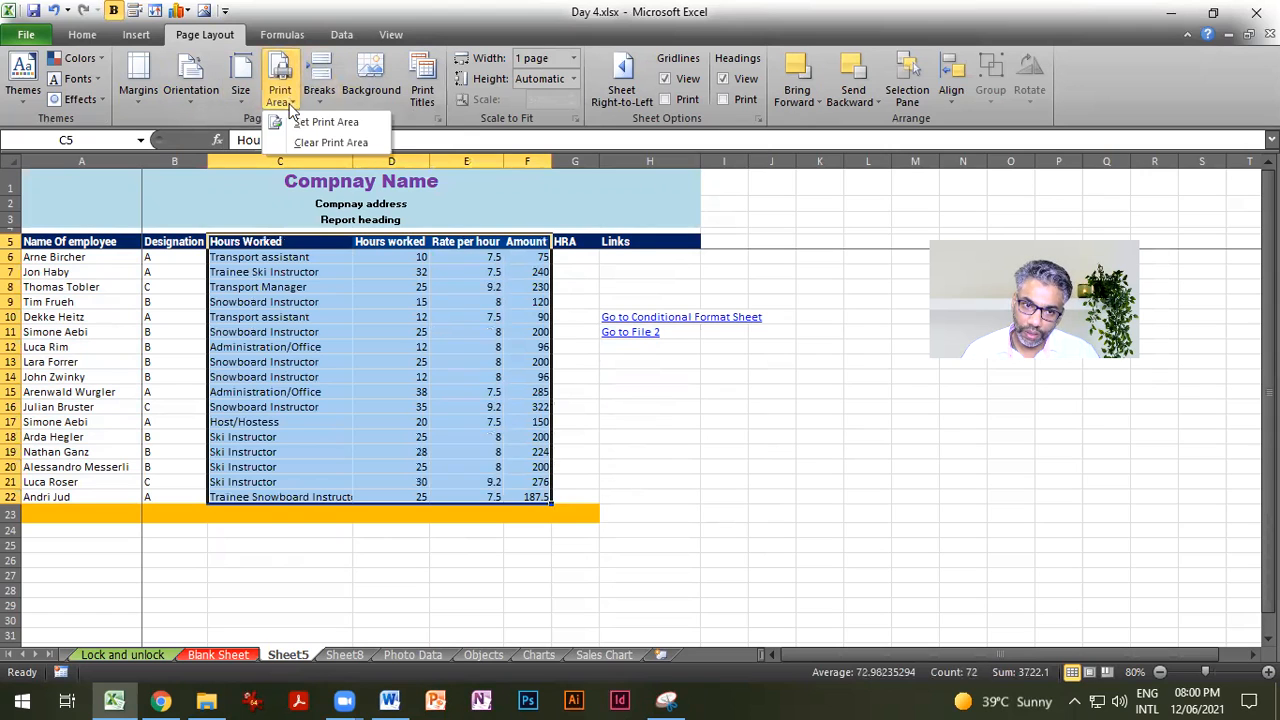
left_click(315, 122)
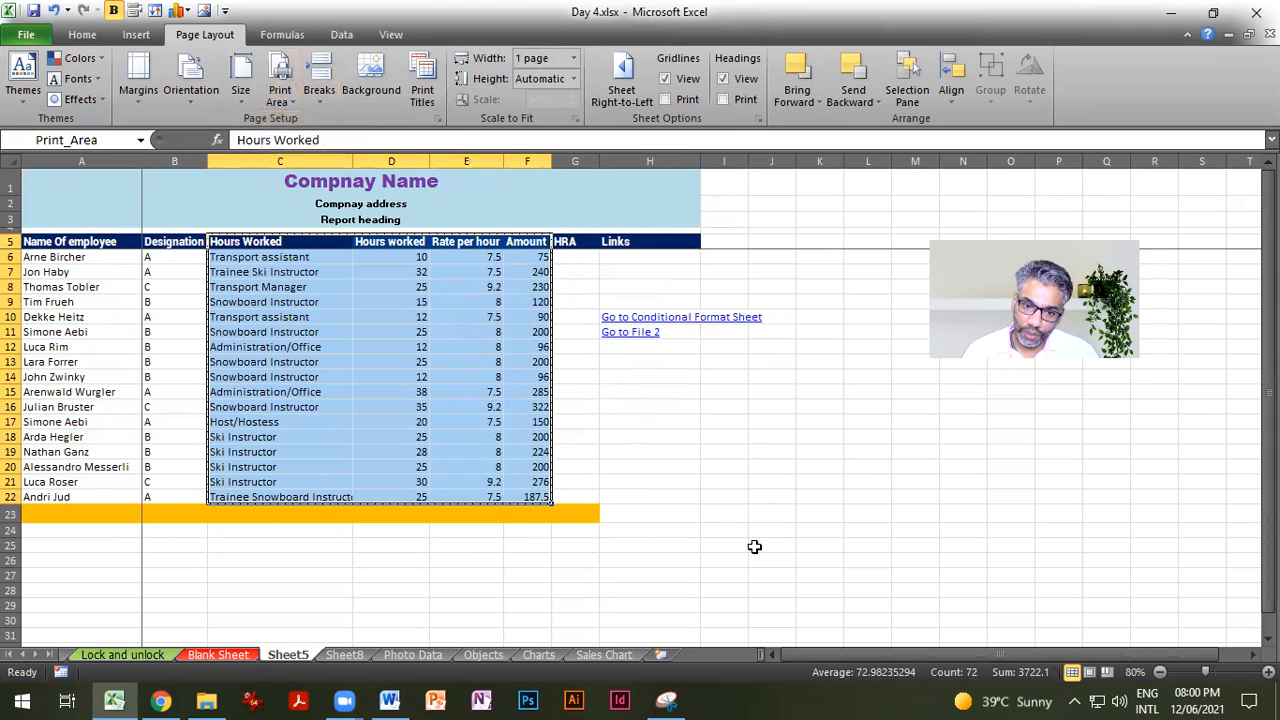
left_click(758, 544)
left_click(28, 35)
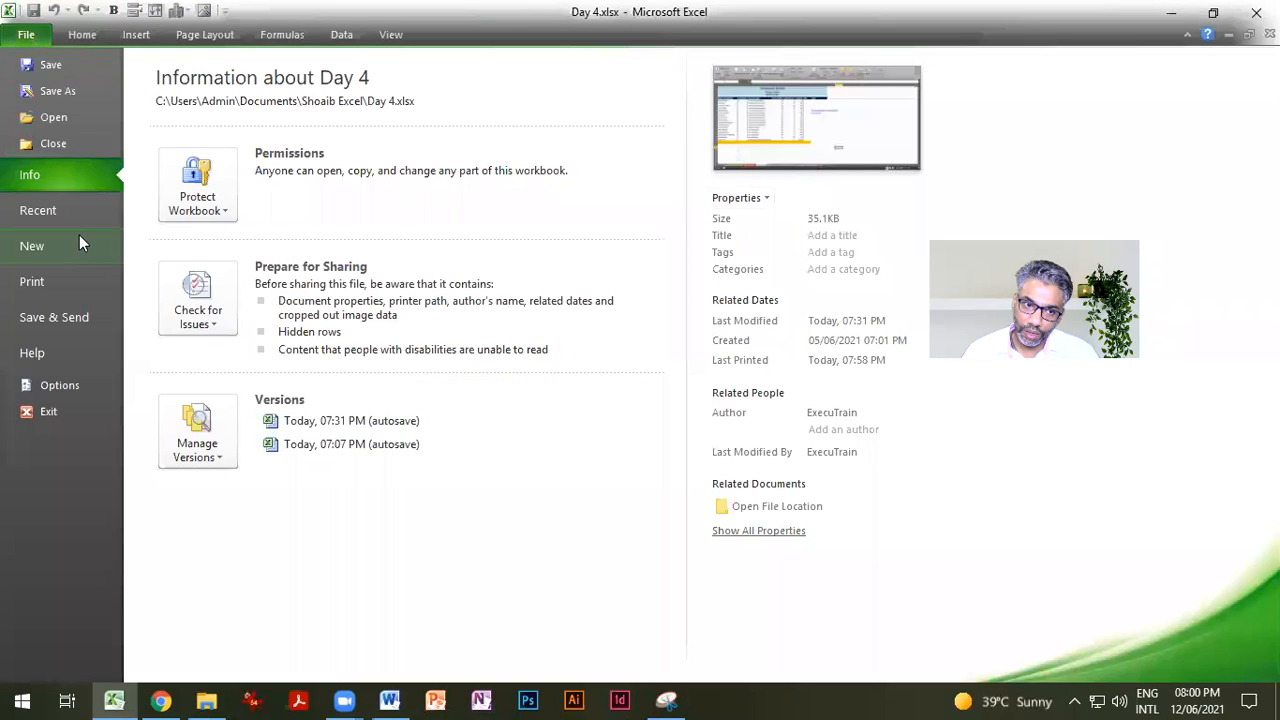
left_click(32, 281)
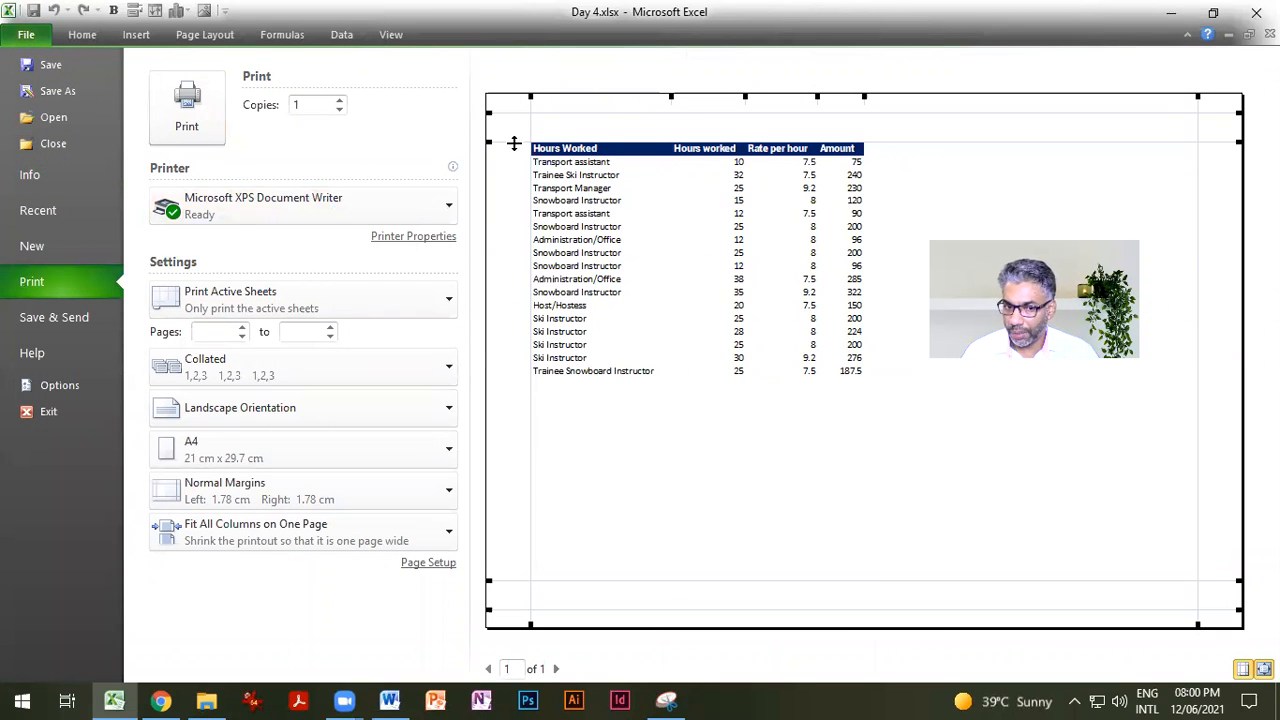
left_click(92, 38)
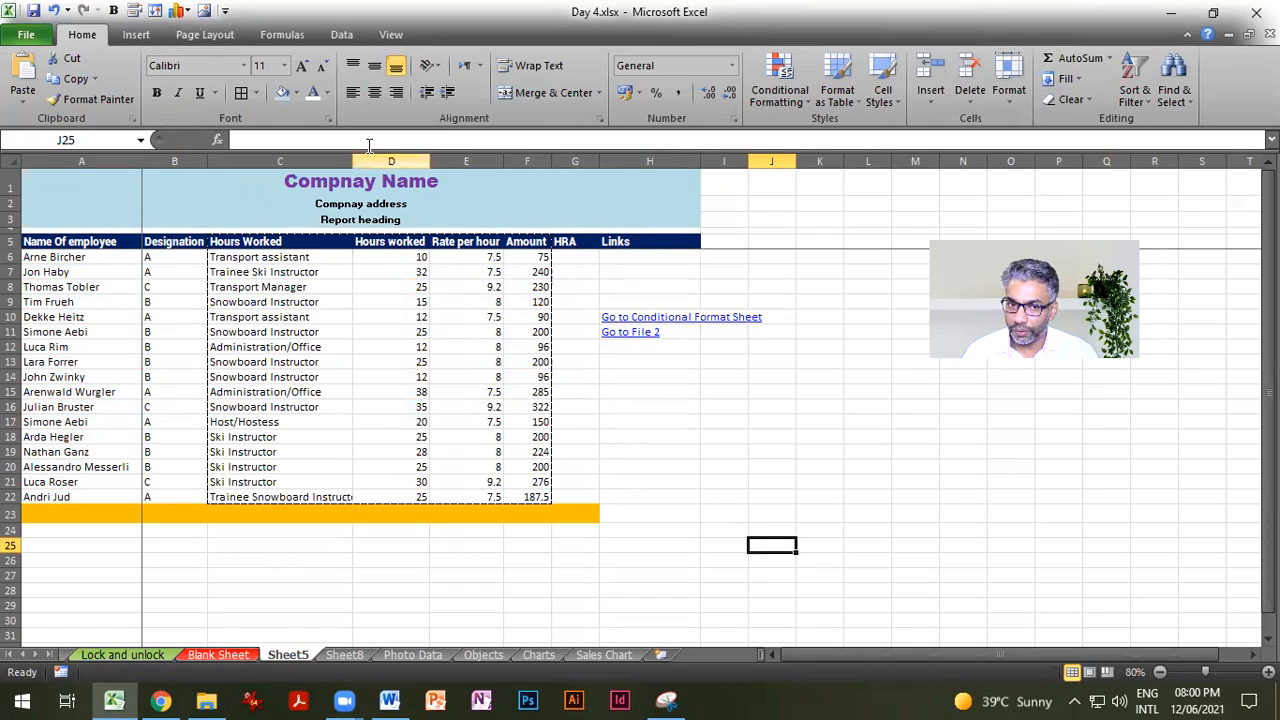
Step: Clear the print area set on the Hours Worked to Amount columns of Sheet5
left_click(214, 36)
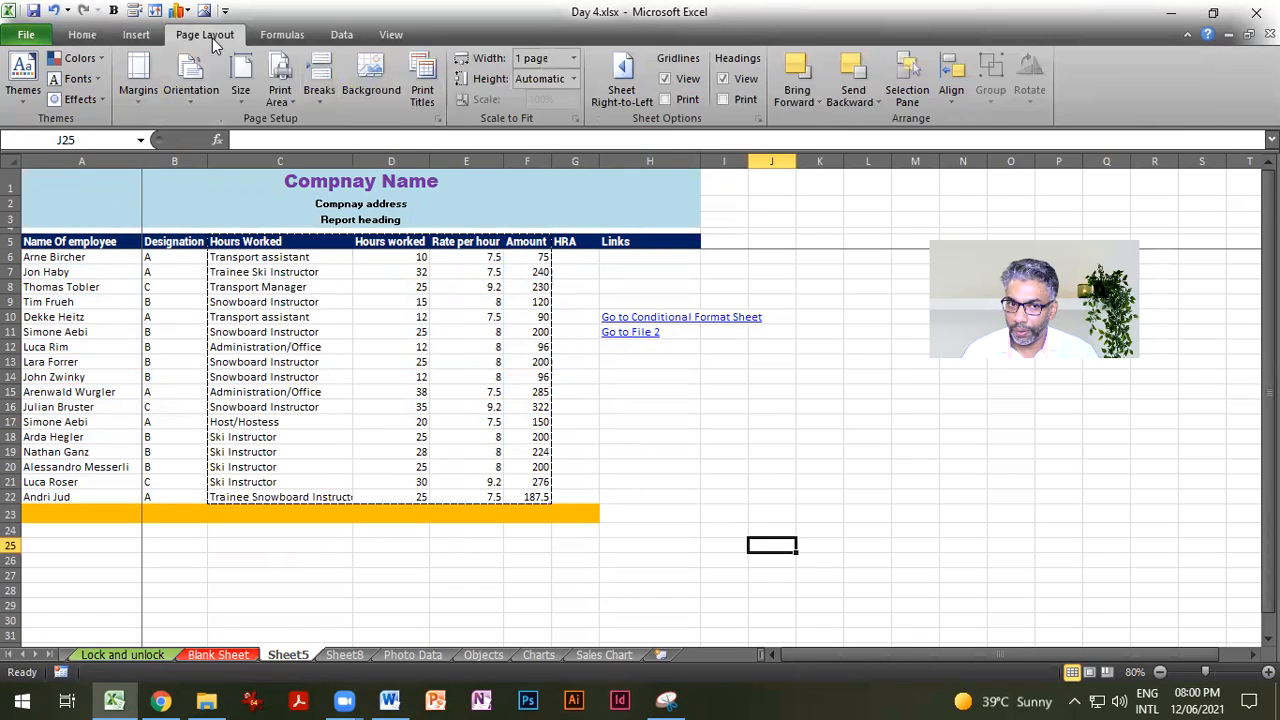
left_click(296, 107)
left_click(318, 141)
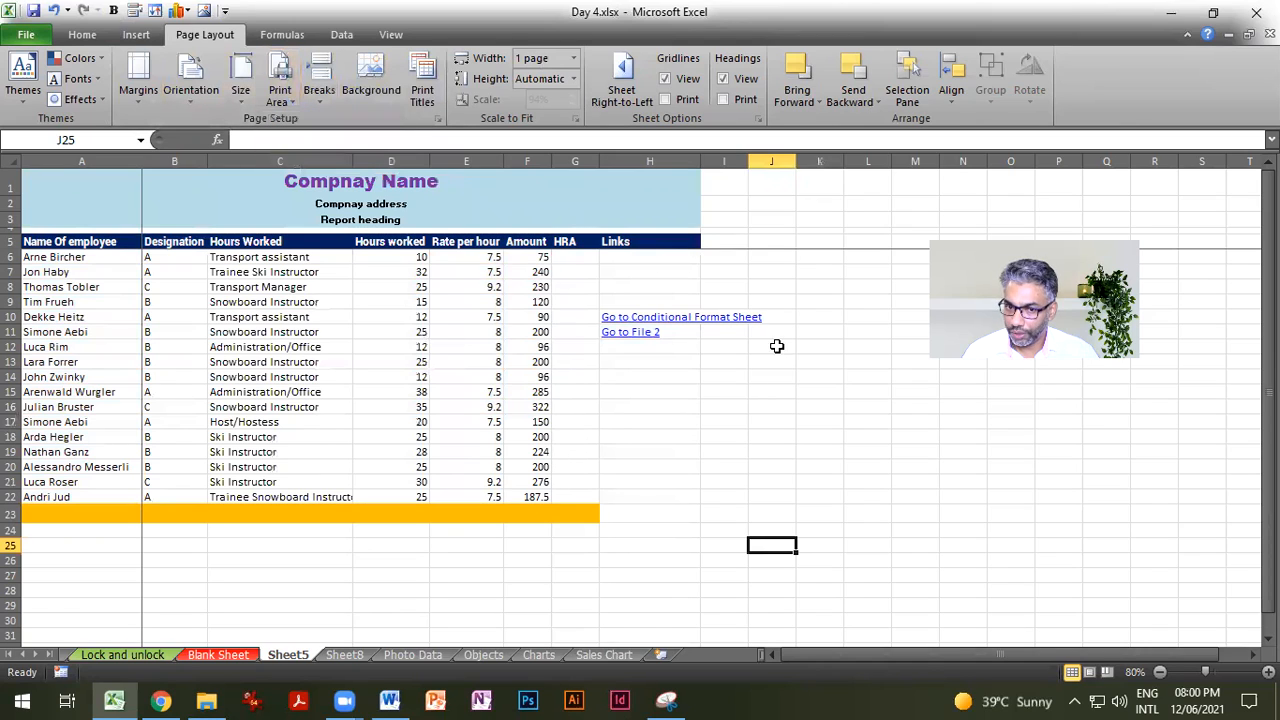
Step: Set the Name Of employee column A5:A22 as the print area and add D5:F22 to it
left_click(74, 246)
left_click_drag(74, 249, 96, 500)
left_click(280, 95)
left_click(322, 120)
left_click_drag(372, 241, 546, 498)
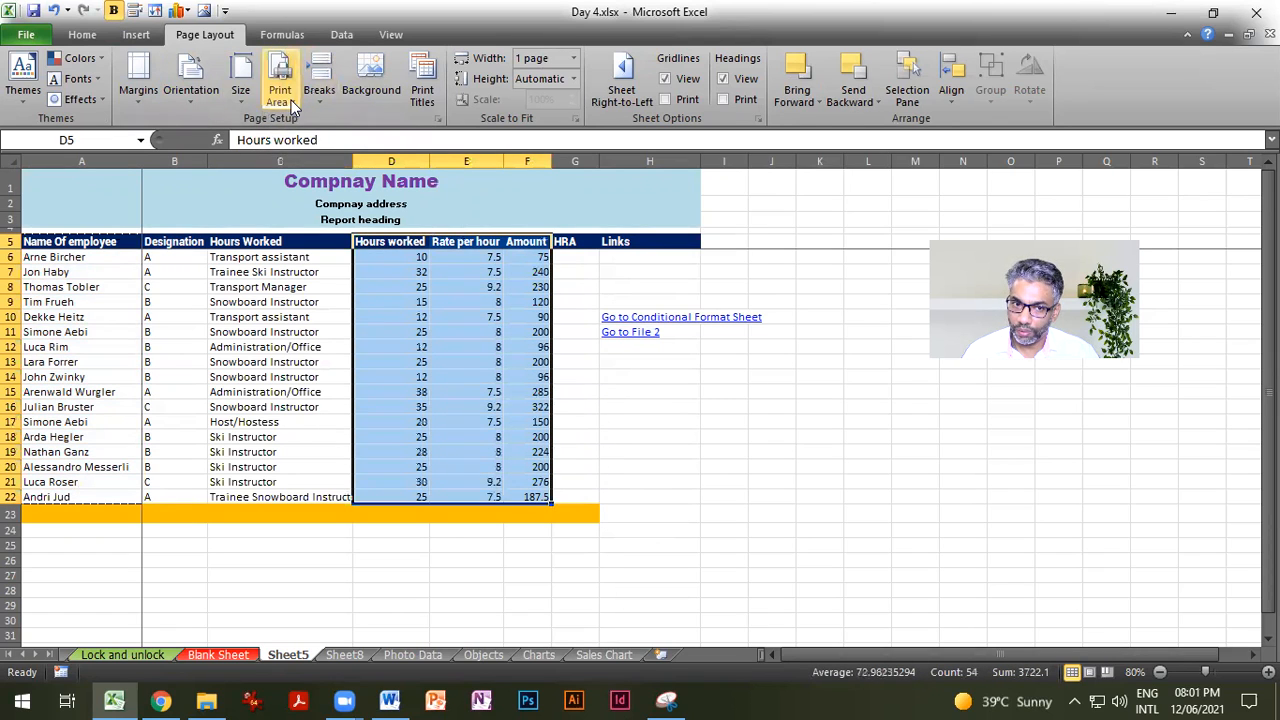
left_click(285, 100)
left_click(305, 163)
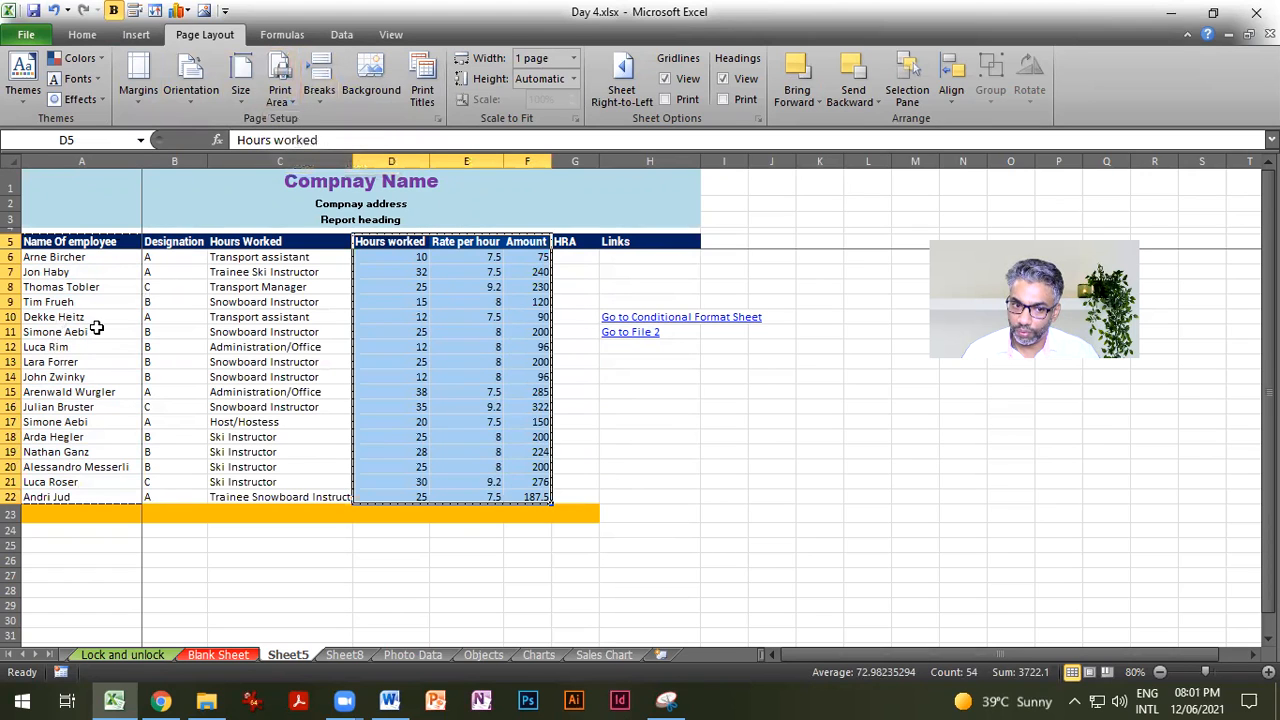
Step: Preview both pages of the printout for the two separate print areas, and return to the worksheet
left_click(26, 35)
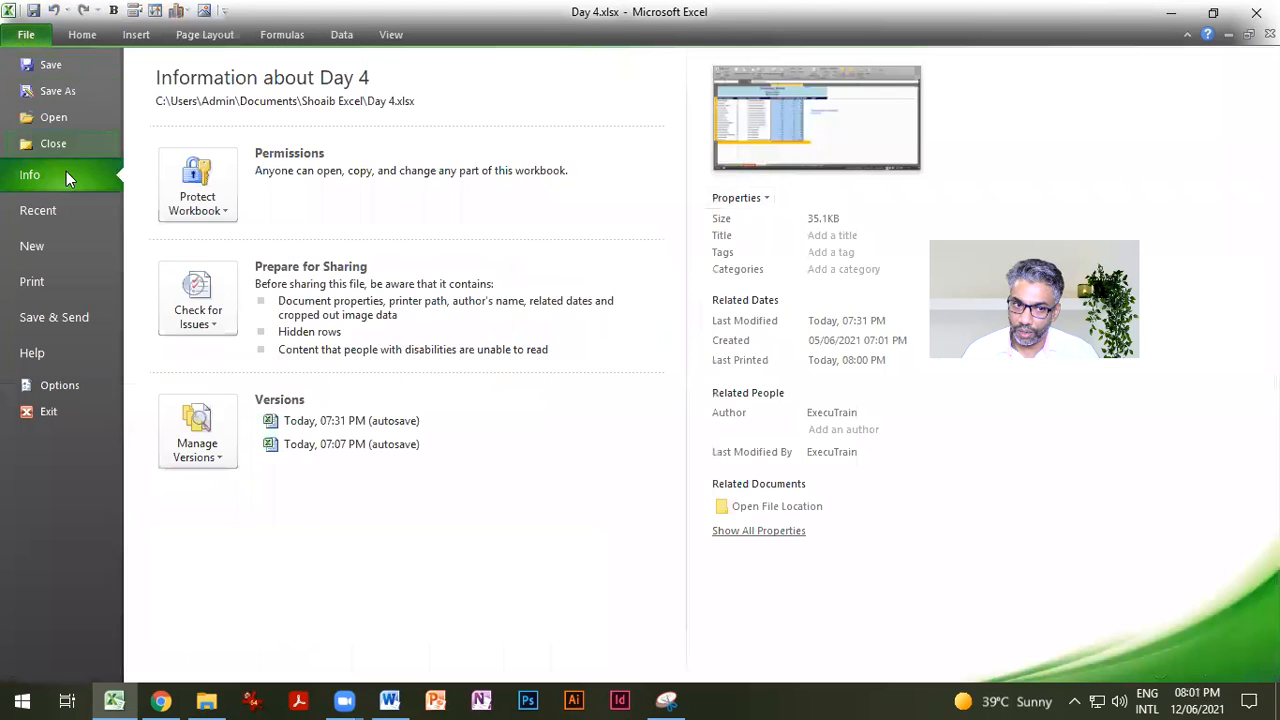
key("ctrl+p")
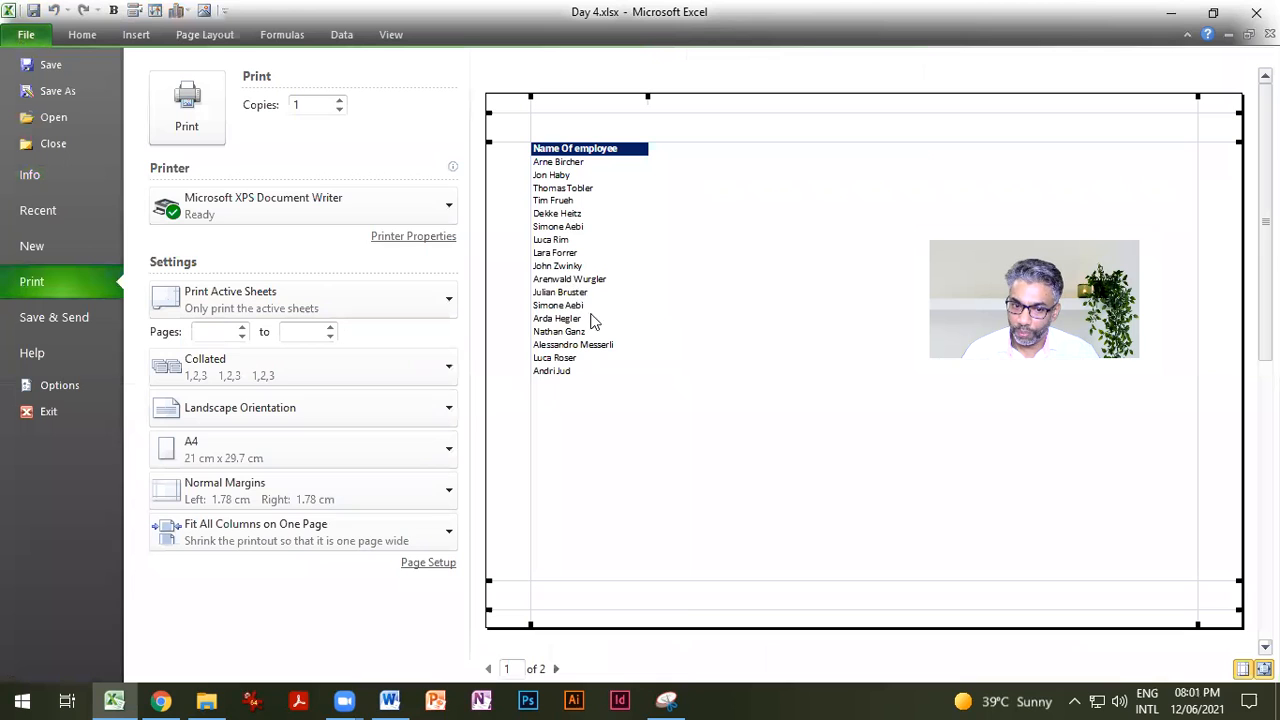
left_click(556, 668)
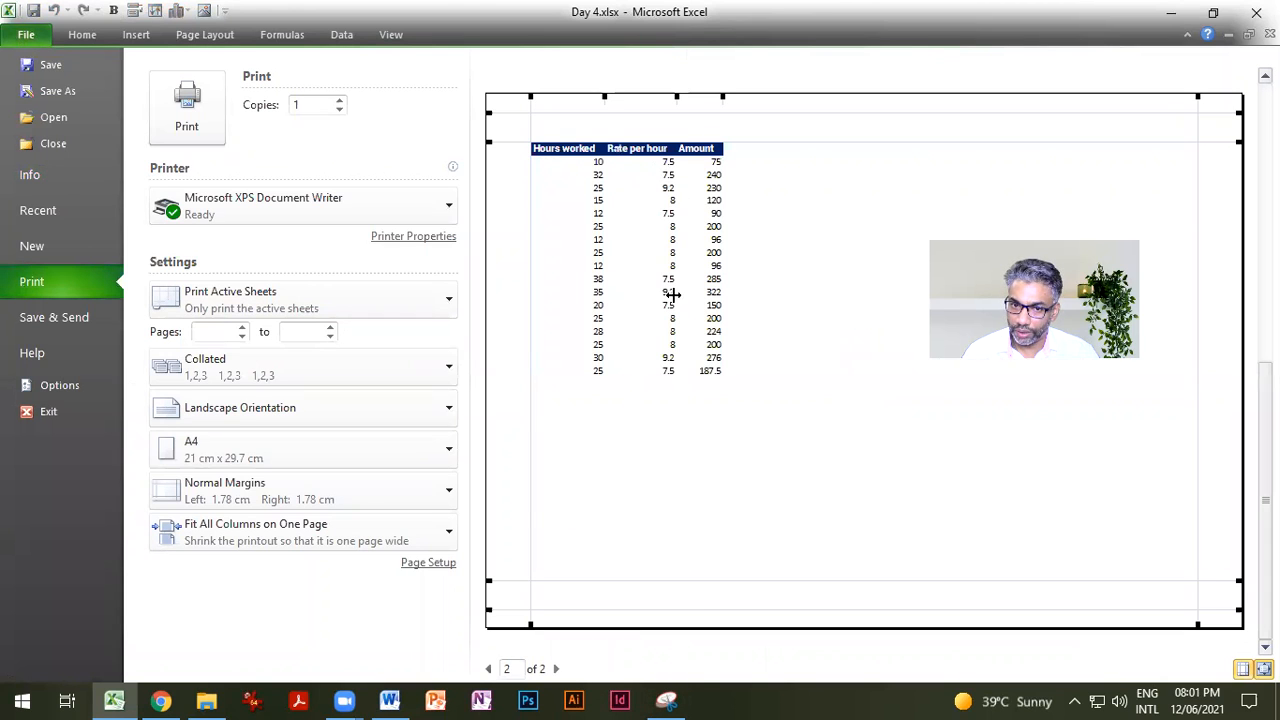
left_click(488, 668)
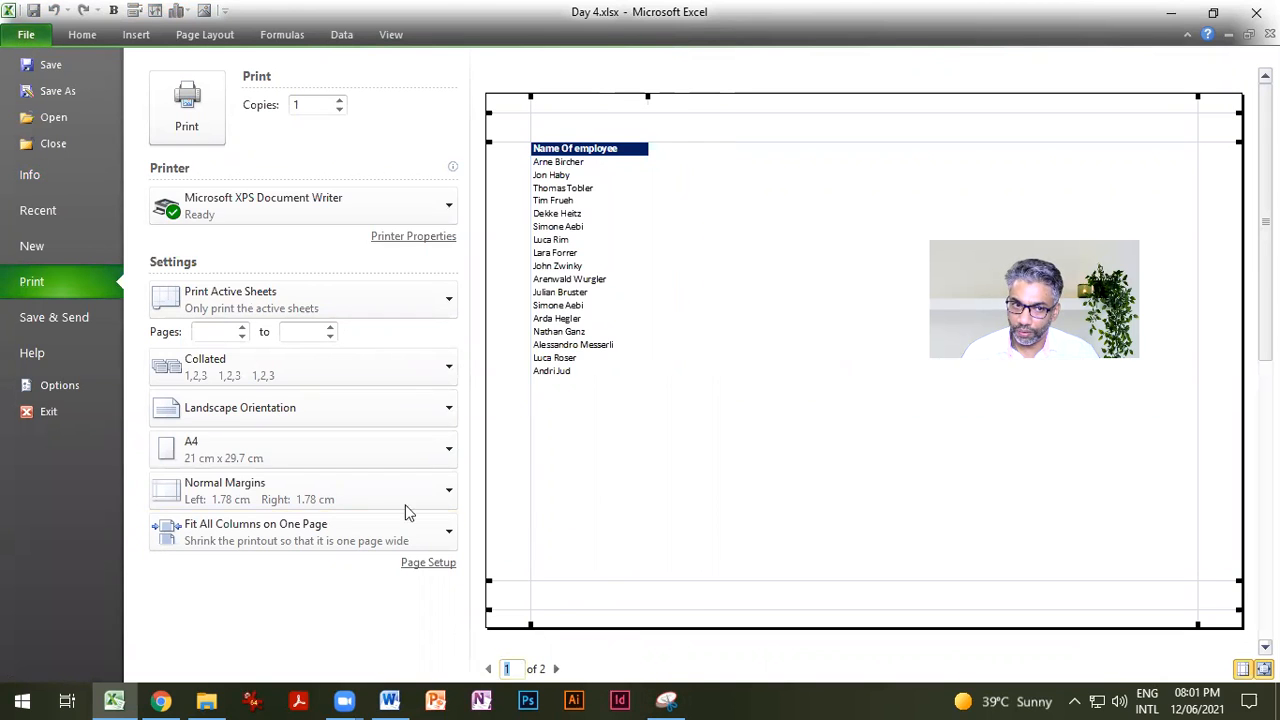
left_click(74, 36)
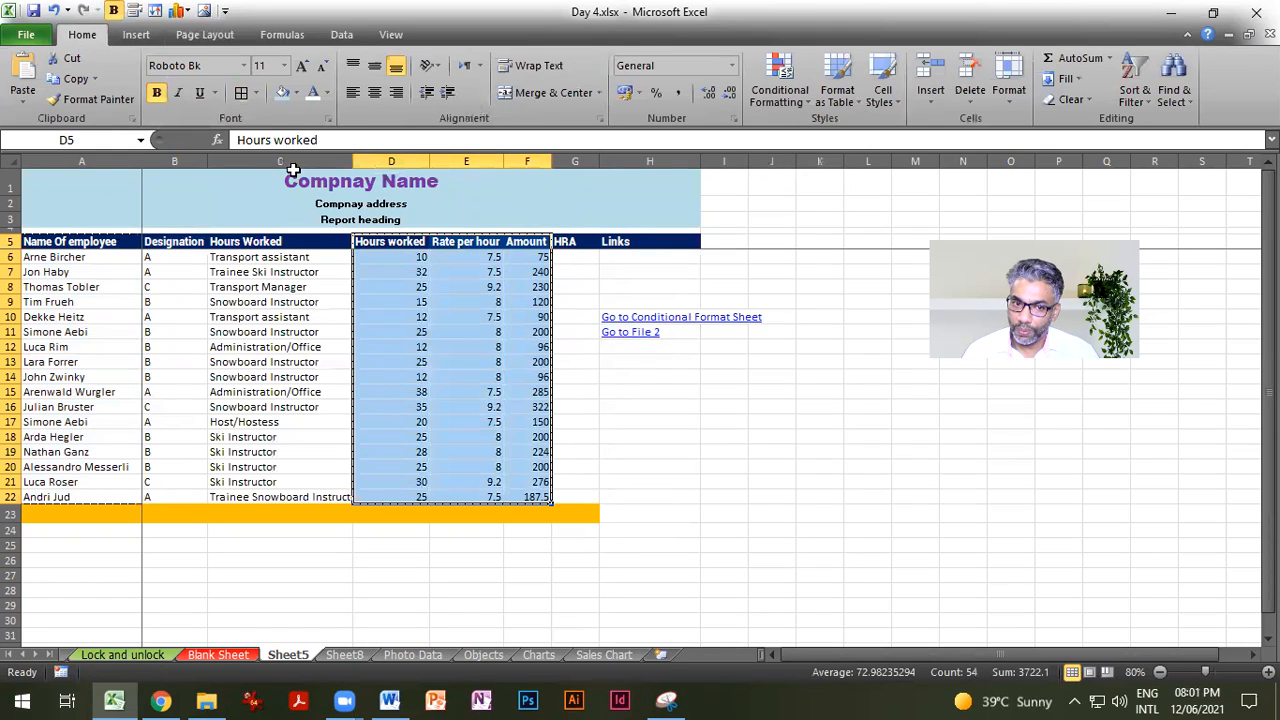
Step: Clear both print areas, the employee names and the hours, rate and amount columns
left_click(200, 35)
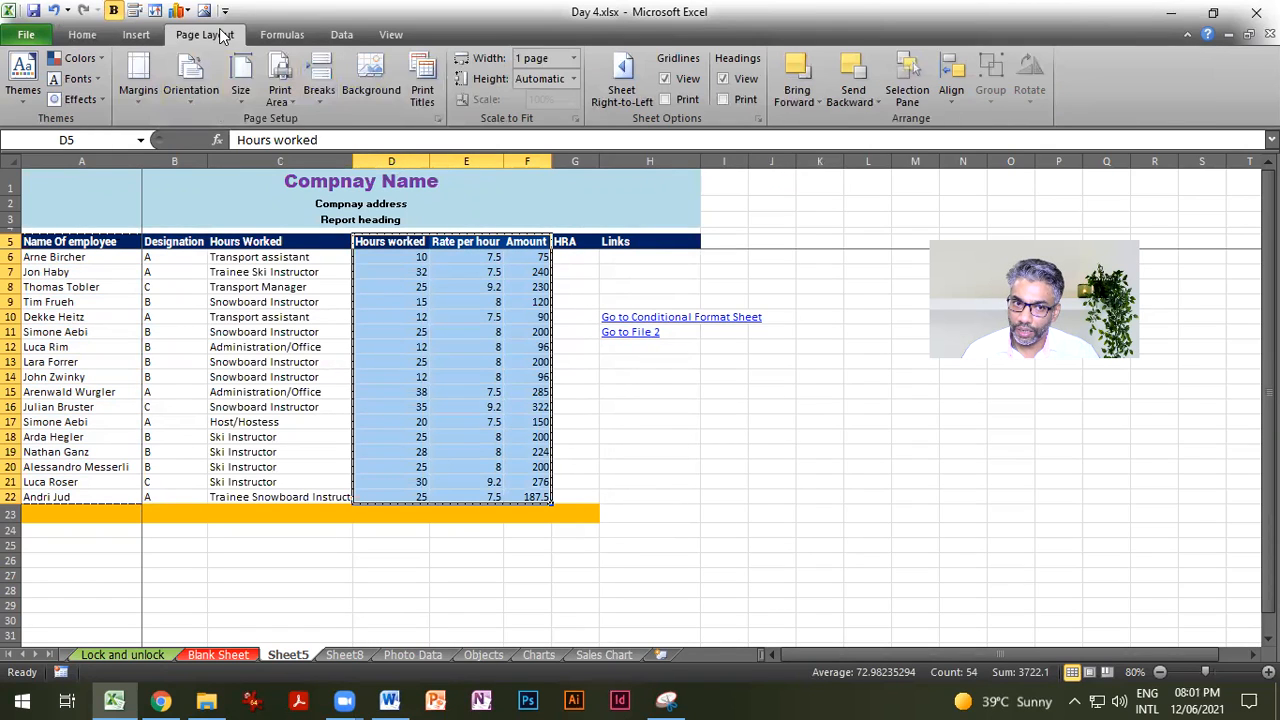
left_click(277, 101)
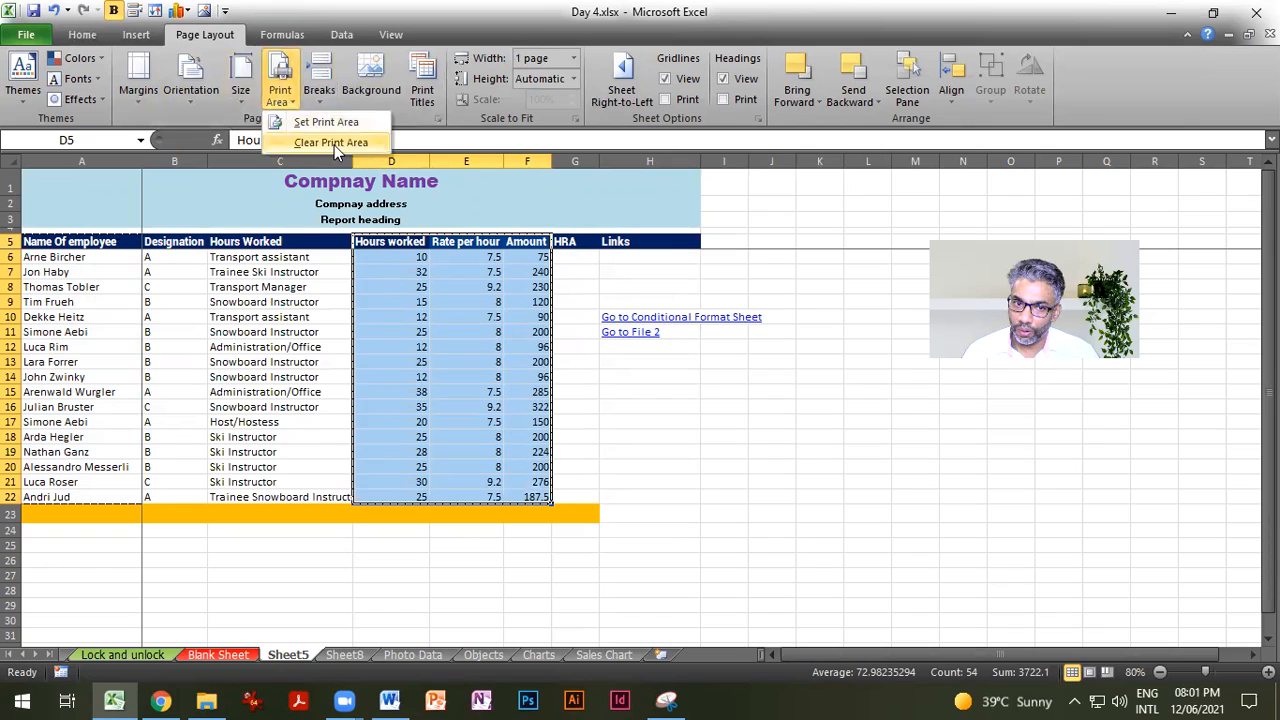
left_click(334, 145)
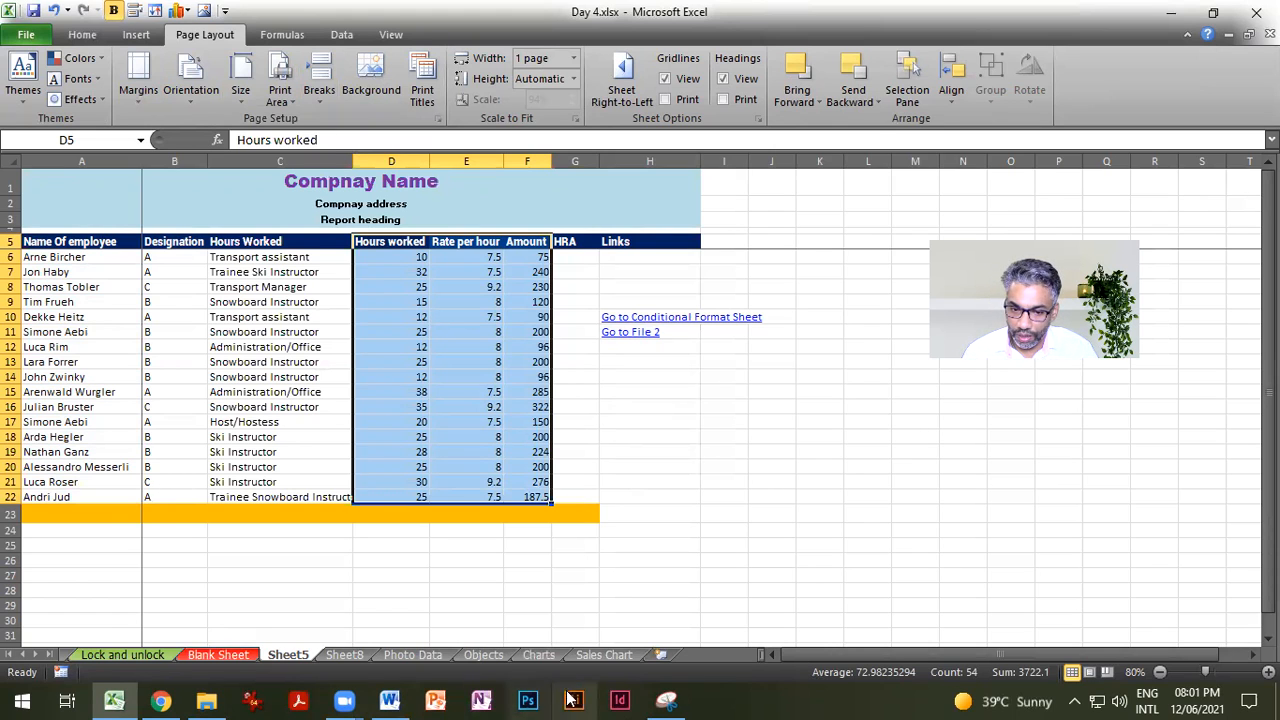
Step: Switch to the Charts sheet and zoom out to 20% to examine its page breaks
left_click(538, 654)
left_click_drag(1200, 672, 1161, 672)
left_click(1161, 672)
left_click(1161, 672)
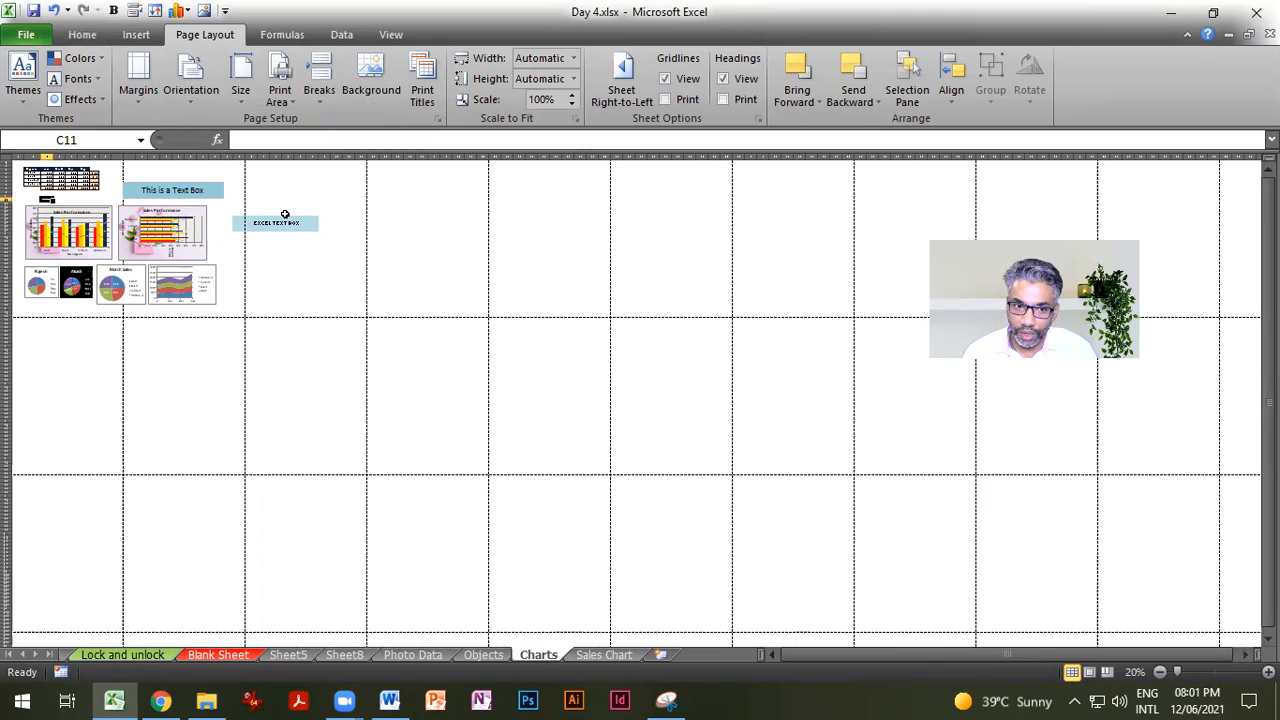
Step: Move the pink bar chart, the larger pie chart and the black pie chart onto separate print pages
left_click(192, 194)
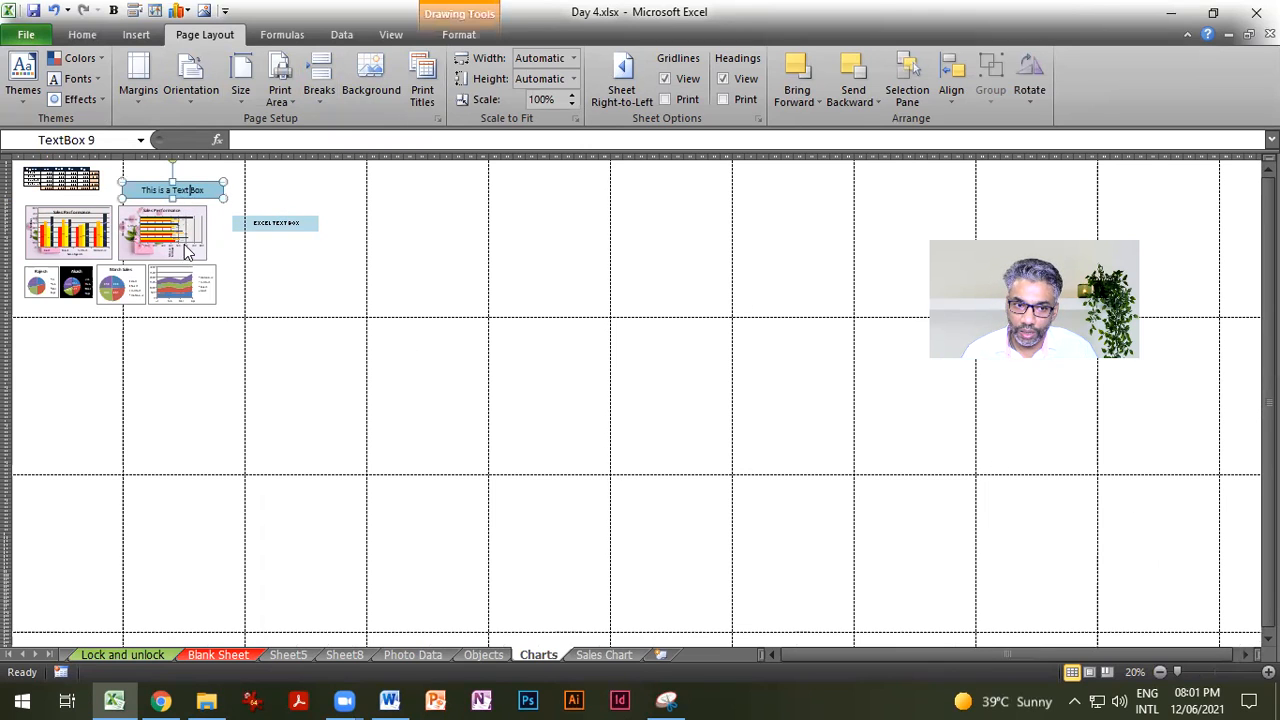
left_click(185, 245)
left_click_drag(185, 245, 597, 260)
left_click_drag(130, 297, 445, 425)
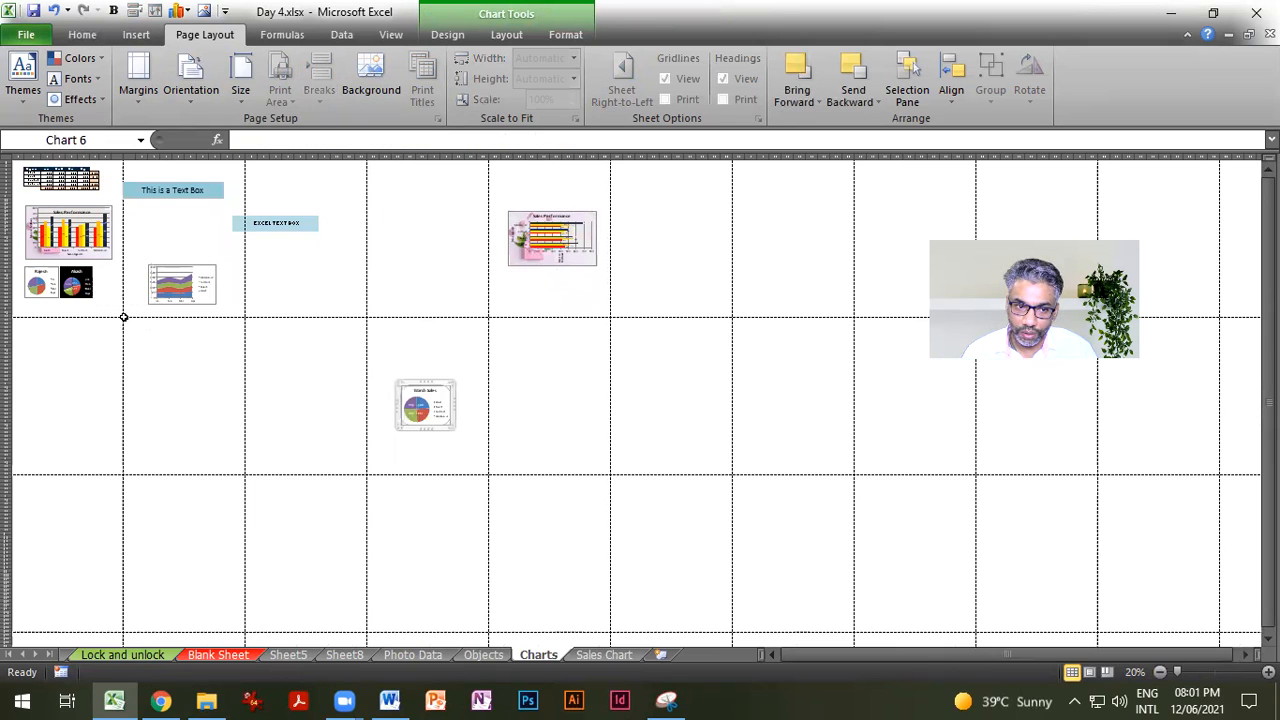
left_click(78, 300)
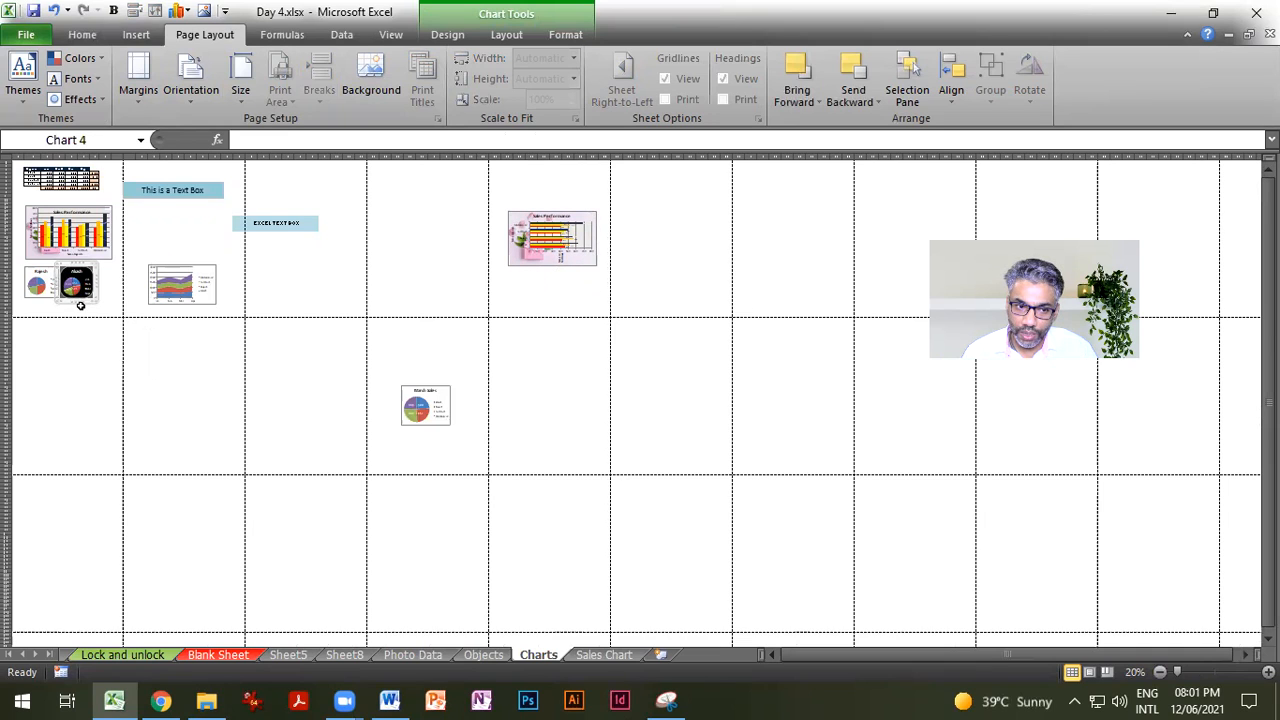
left_click_drag(82, 310, 189, 407)
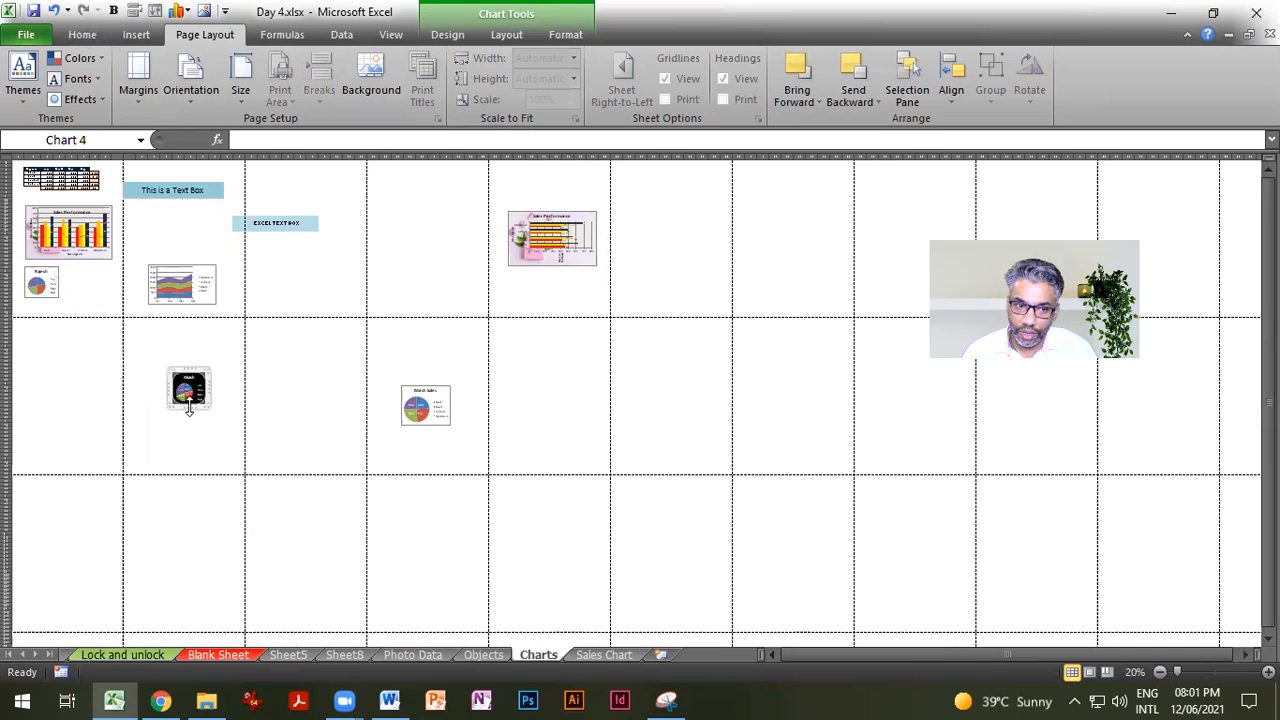
Step: Undo the stretching of the small white pie chart and move it onto the page below
left_click(44, 304)
left_click_drag(44, 304, 80, 409)
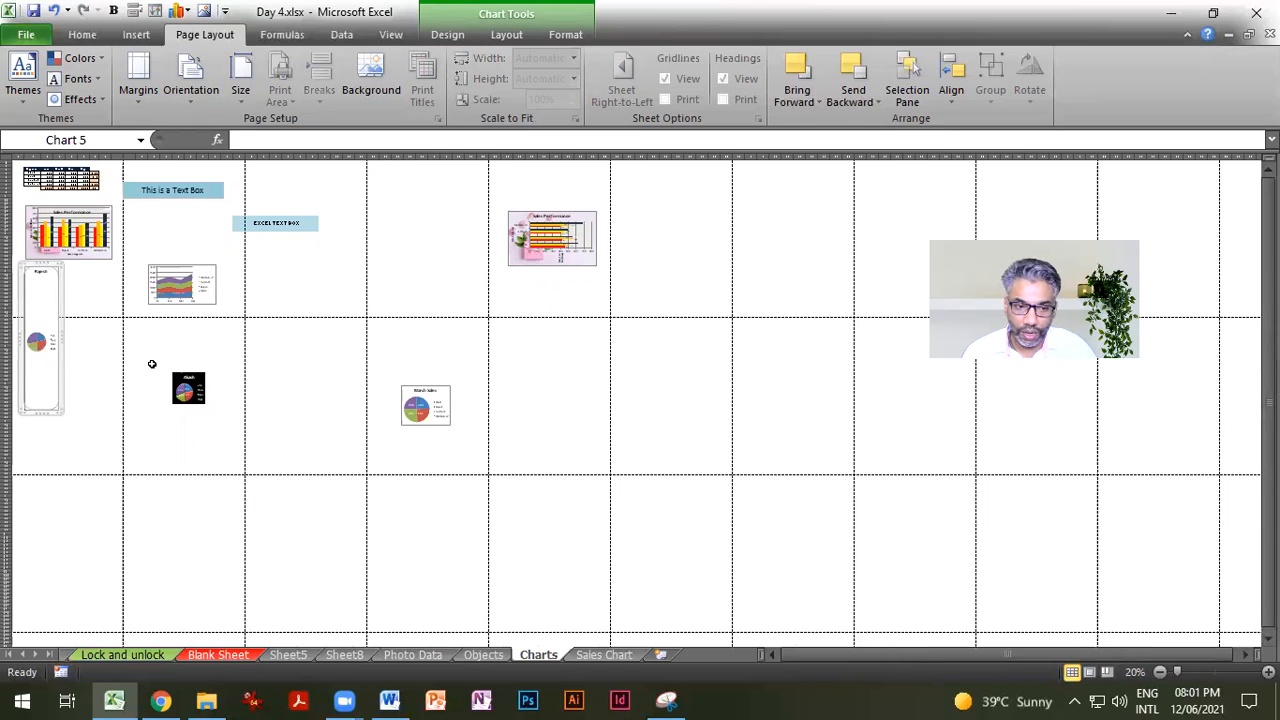
key("ctrl+z")
left_click_drag(62, 290, 95, 394)
left_click(431, 371)
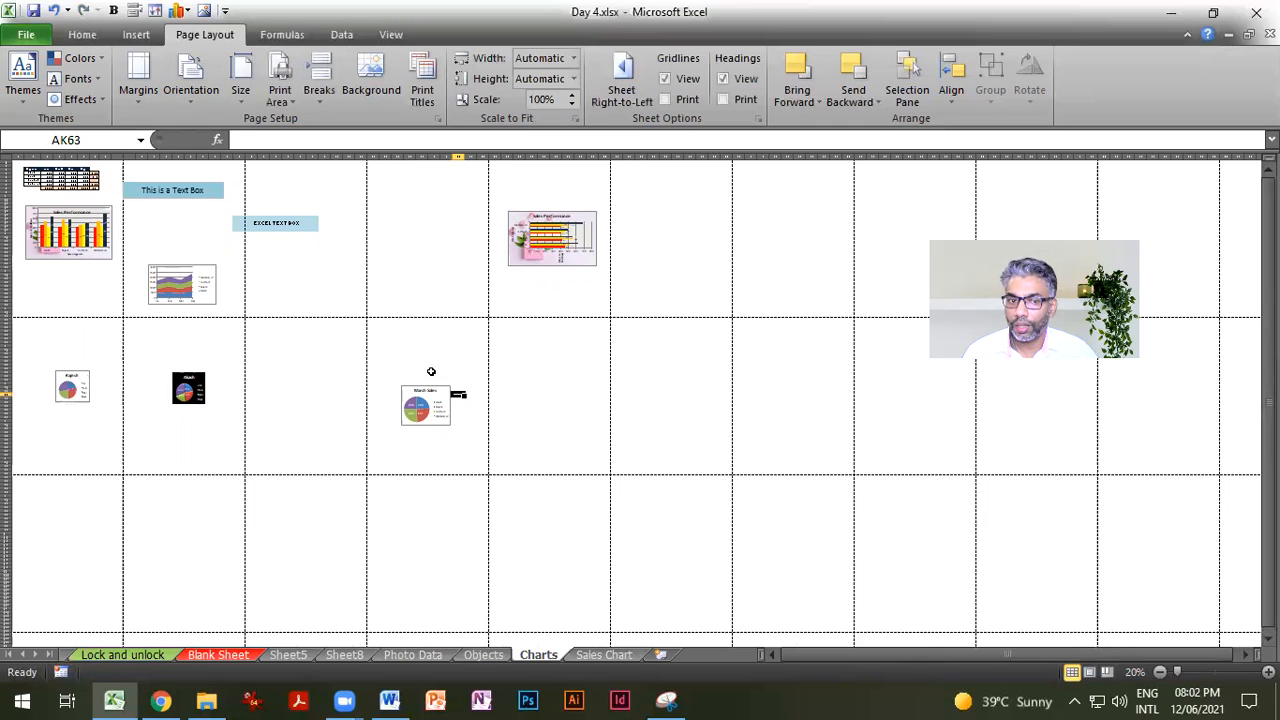
Step: Undo all the chart moves on the Charts sheet
key("ctrl+z")
key("ctrl+z")
key("ctrl+z")
key("ctrl+z")
key("ctrl+z")
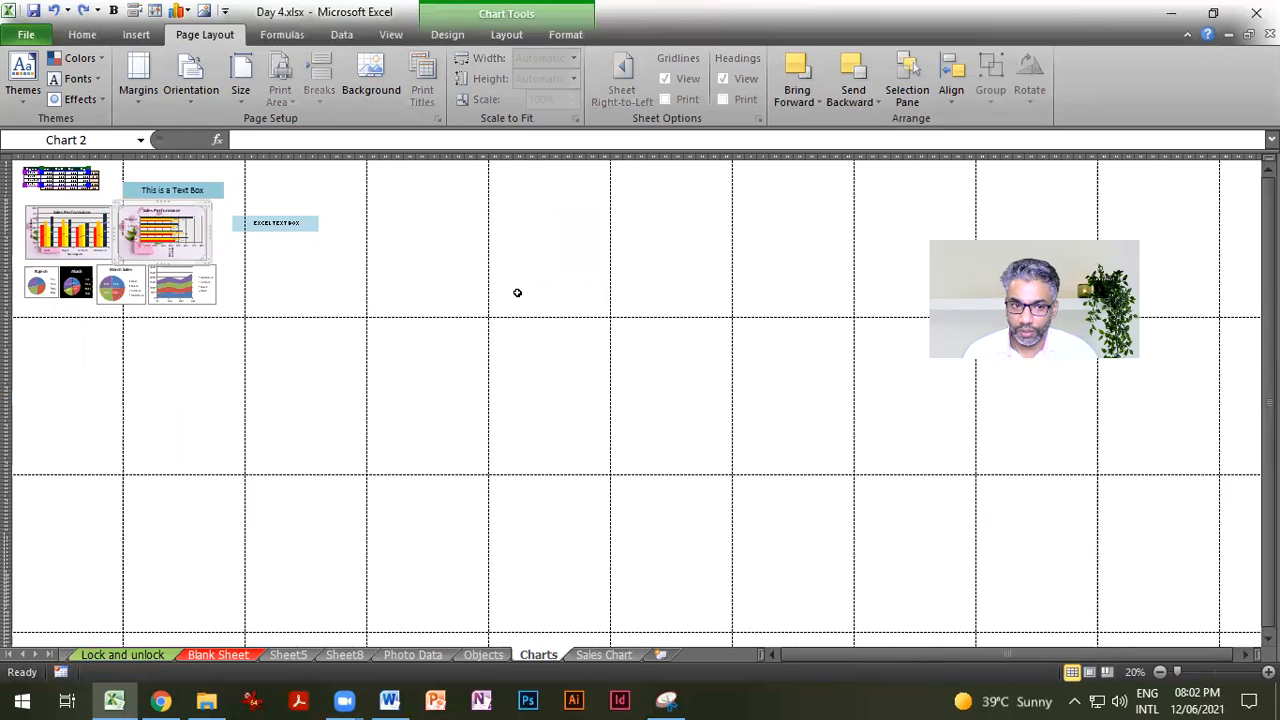
left_click(459, 324)
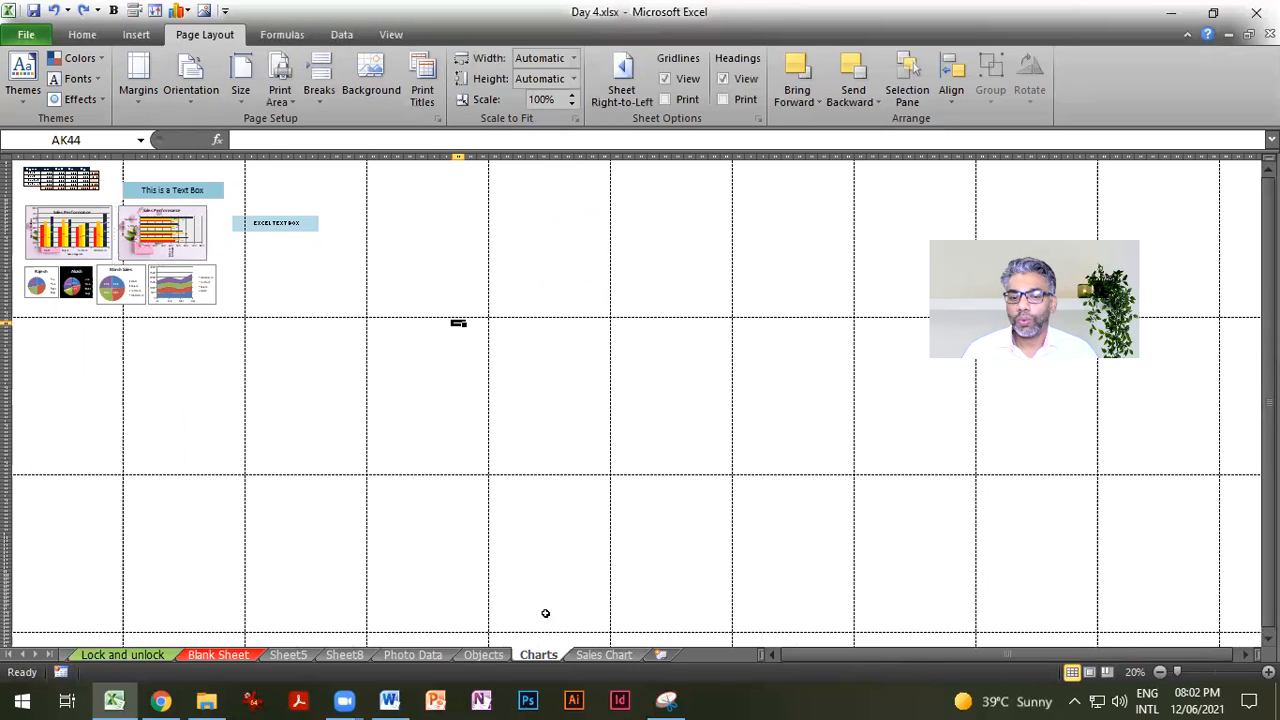
Step: Switch to the Objects sheet and display it in Page Layout view, showing the pages around the CEO organisation chart
left_click(483, 654)
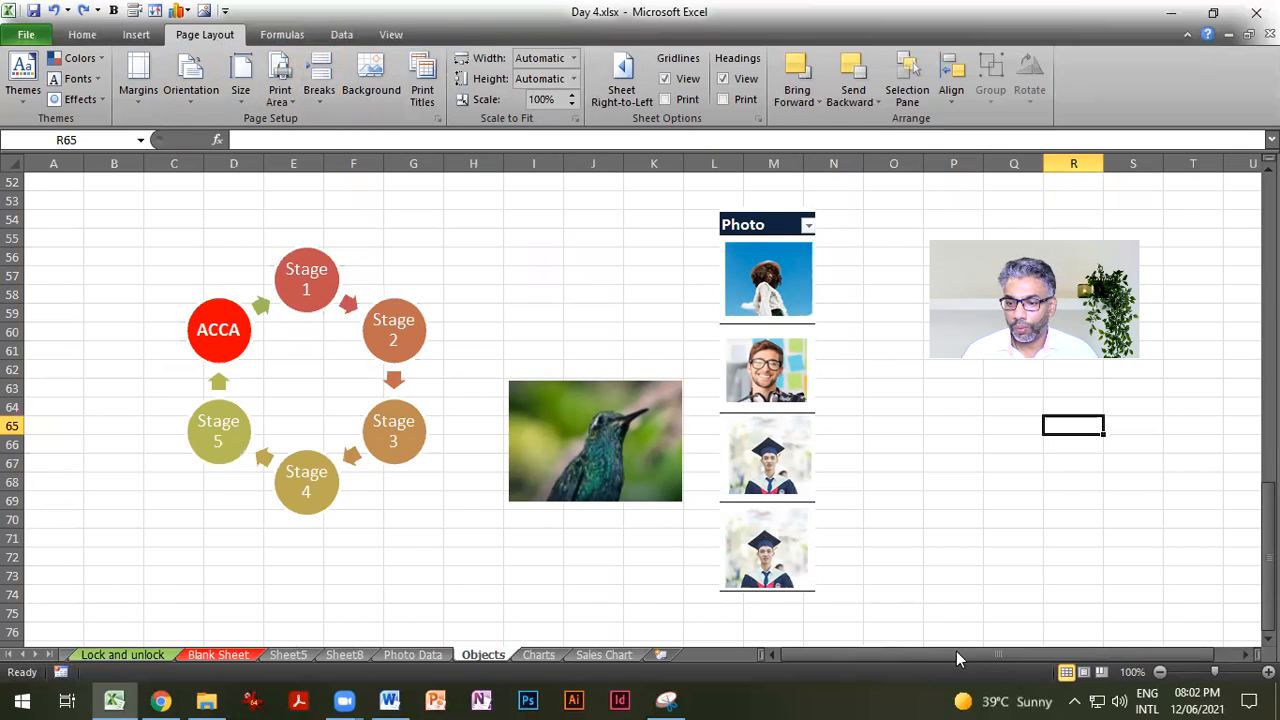
left_click(1085, 673)
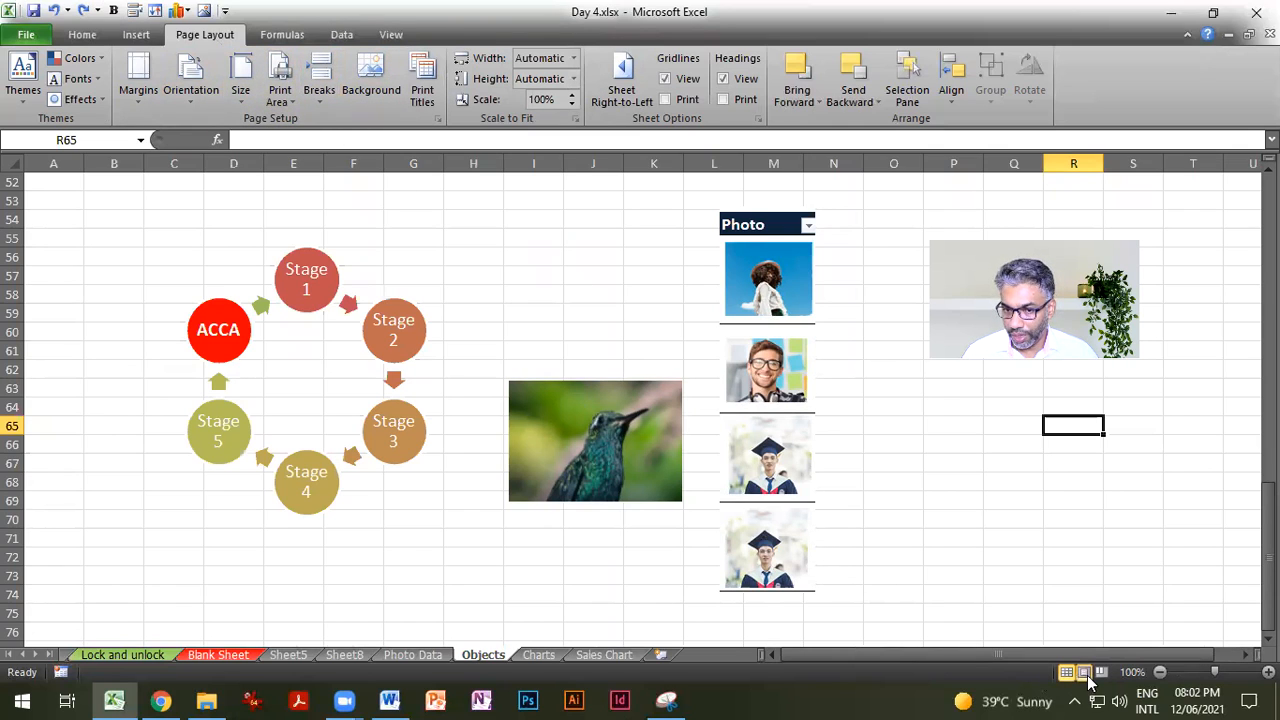
left_click_drag(877, 654, 784, 664)
scroll(383, 571, "up", 15)
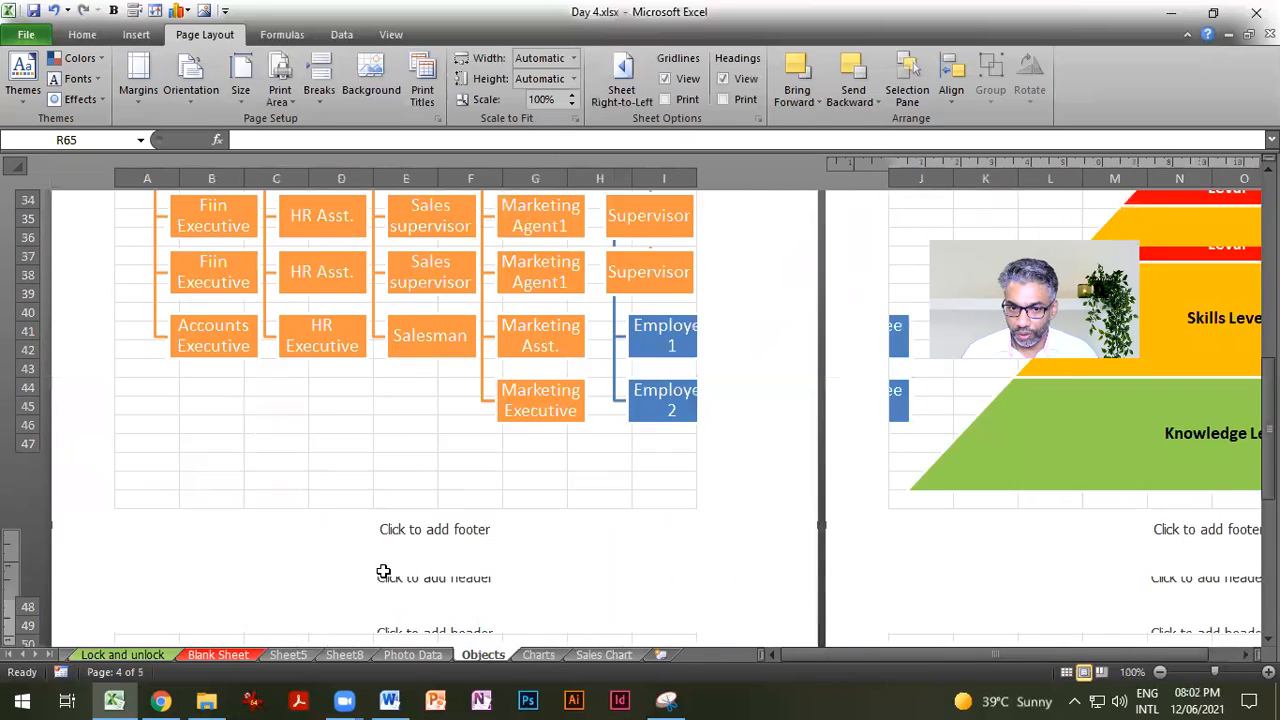
scroll(383, 572, "up", 2)
scroll(383, 572, "down", 7)
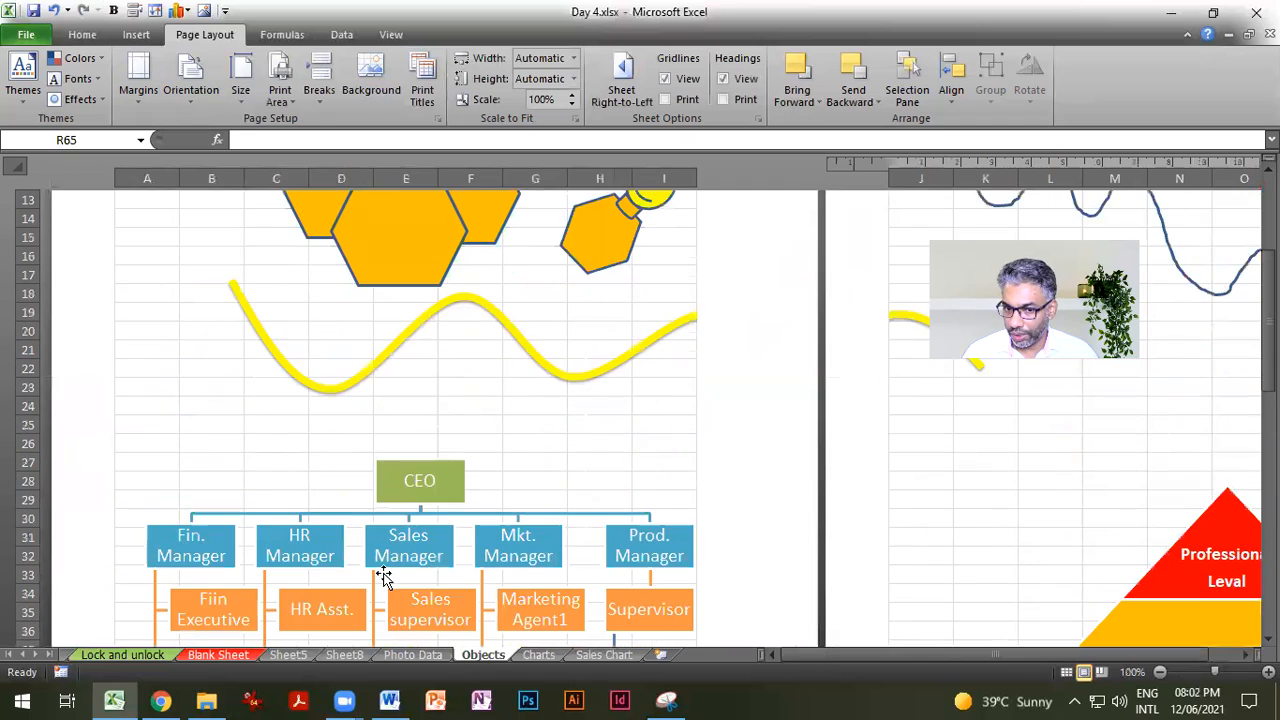
Step: Insert a page break at cell A26, just above the CEO organisation chart
left_click(143, 328)
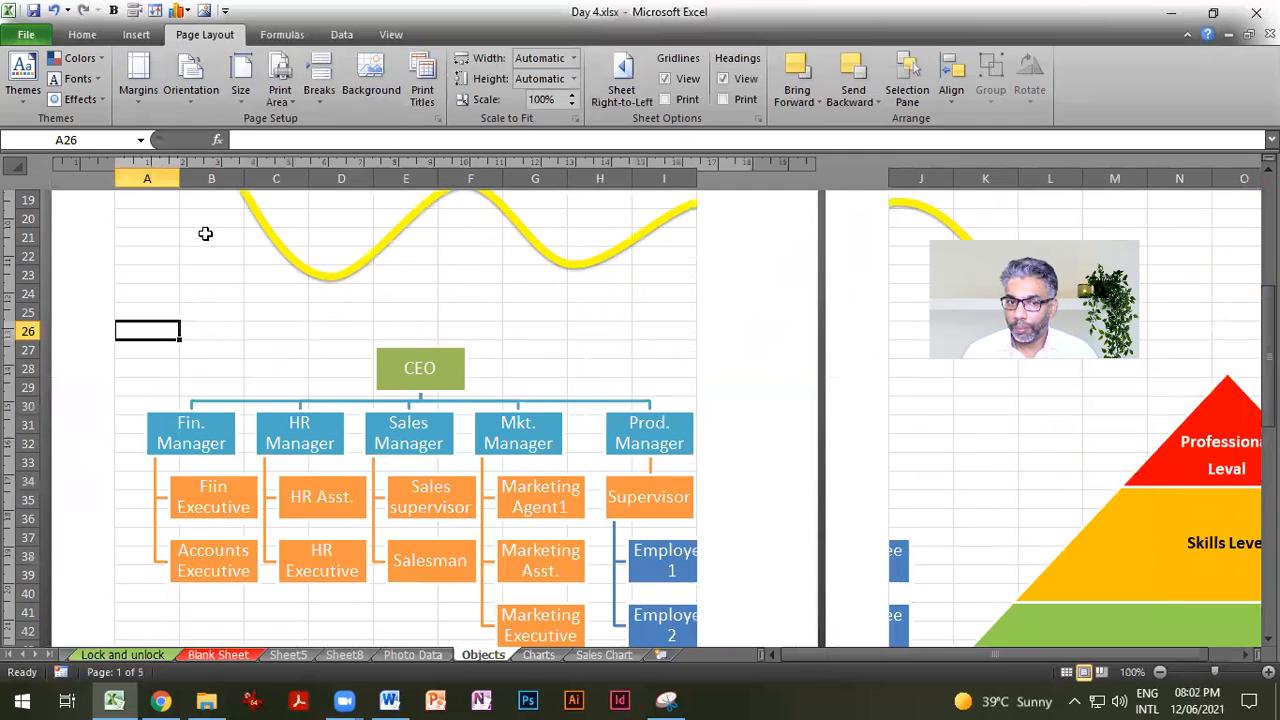
left_click(319, 90)
left_click(371, 122)
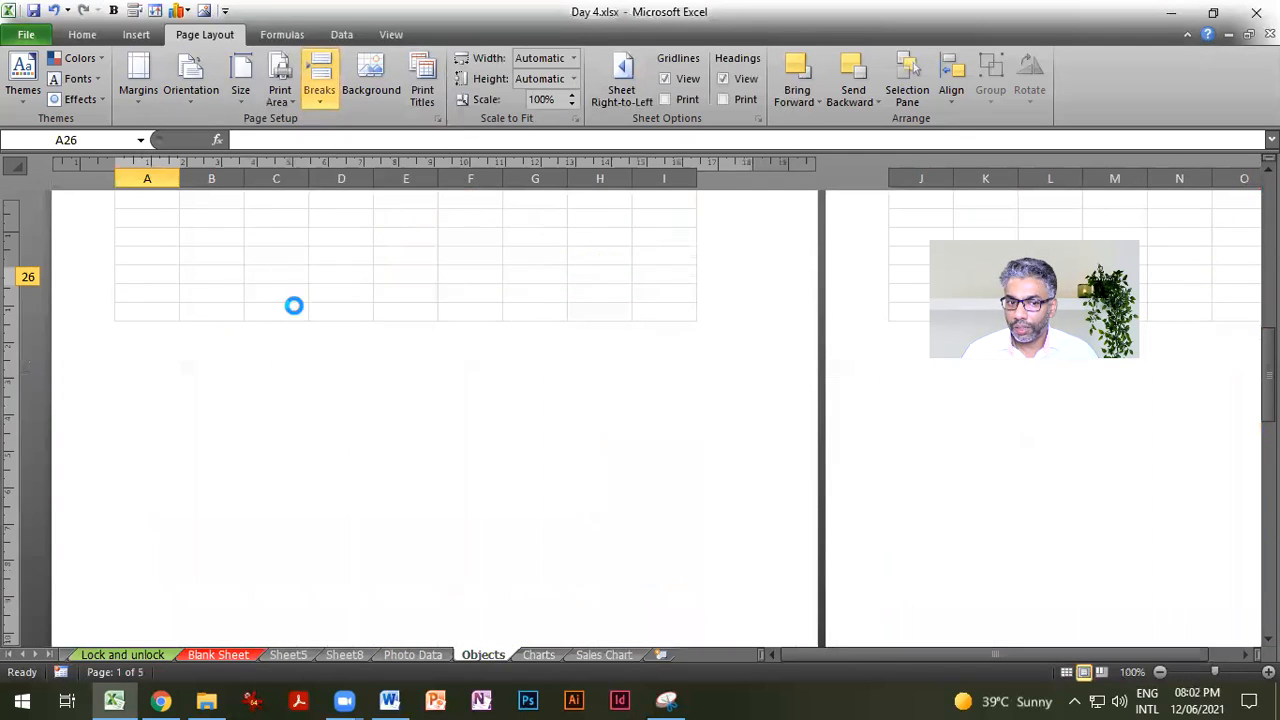
Step: Zoom the Objects sheet out to 20% and examine how the objects are divided across the pages
scroll(336, 456, "down", 5)
scroll(340, 460, "up", 1)
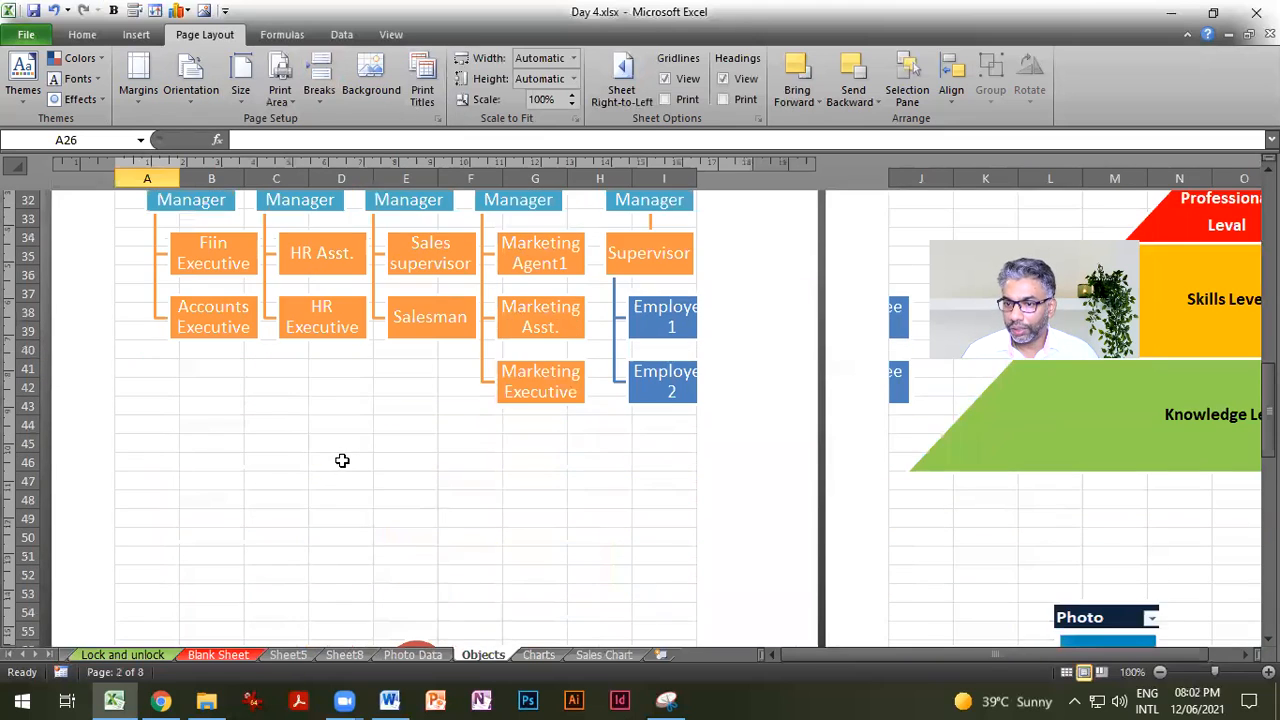
scroll(342, 460, "up", 11)
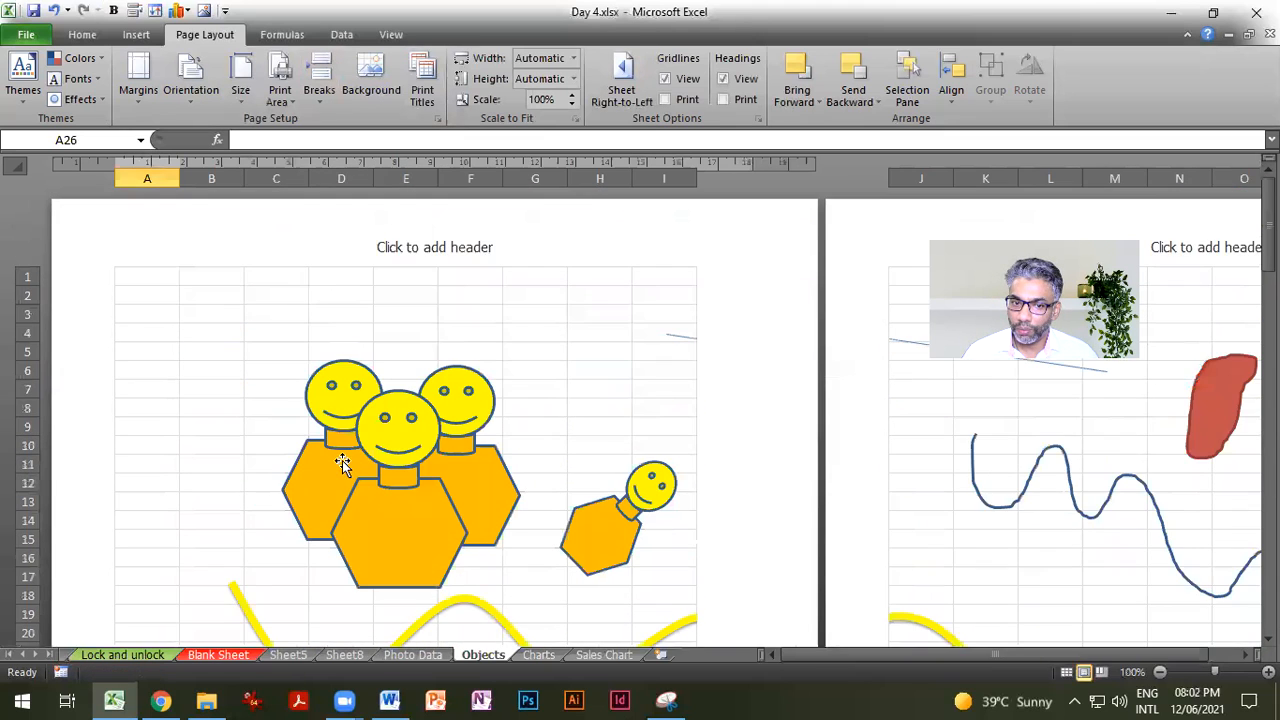
scroll(342, 460, "down", 2)
left_click(1160, 672)
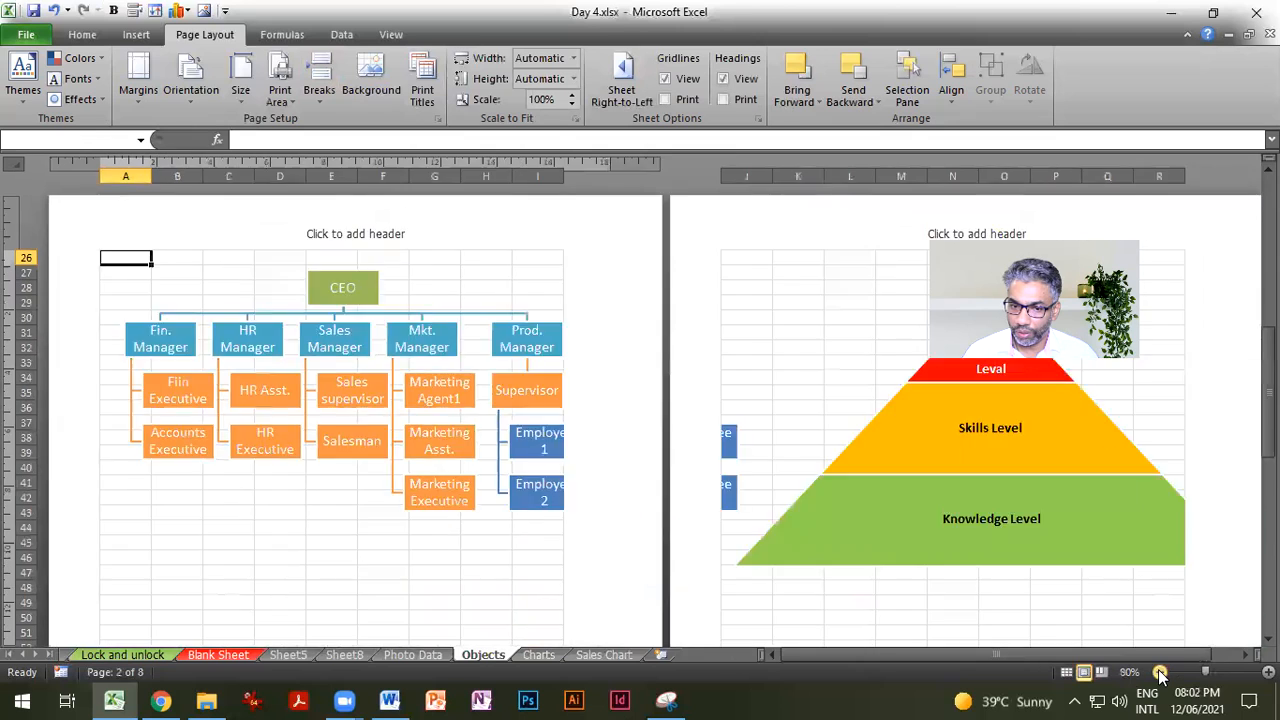
left_click(1160, 673)
left_click(1160, 673)
left_click(1160, 673)
left_click(1160, 673)
left_click(1160, 673)
left_click(1160, 673)
scroll(359, 539, "up", 2)
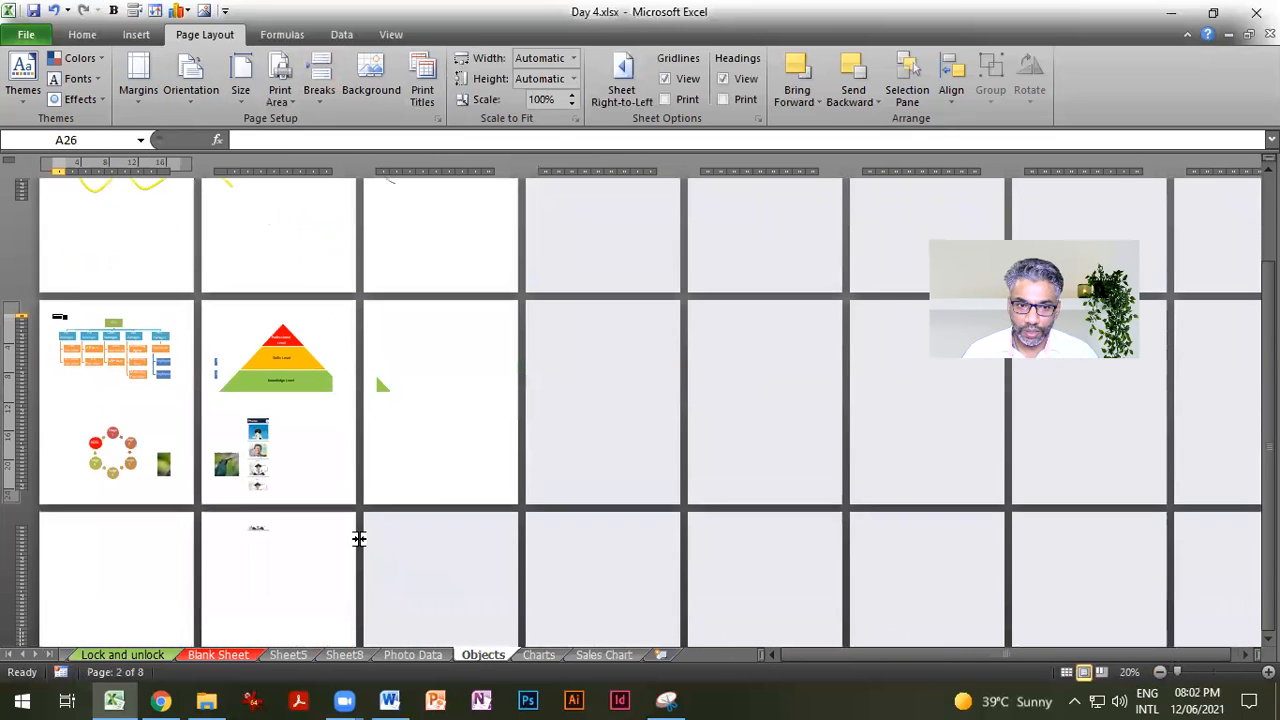
scroll(359, 539, "up", 5)
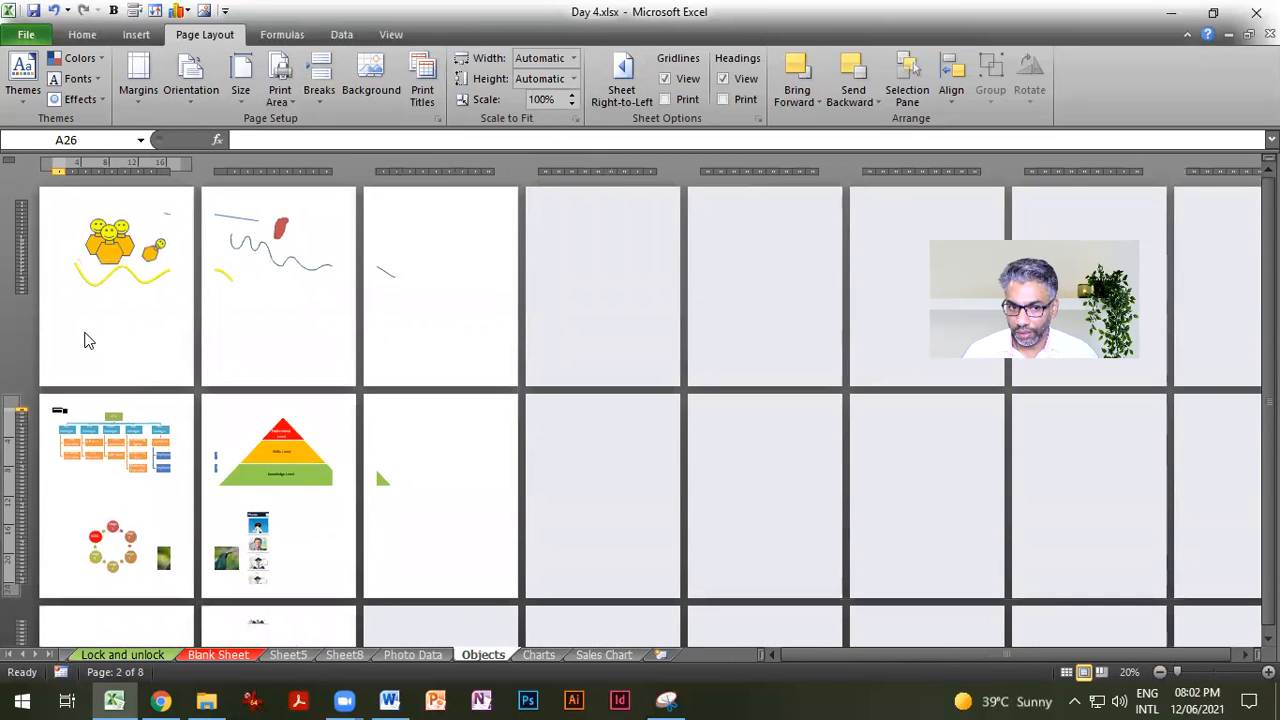
Step: Switch to the Lock and unlock sheet and look through its wage table up to the first data row
left_click(340, 655)
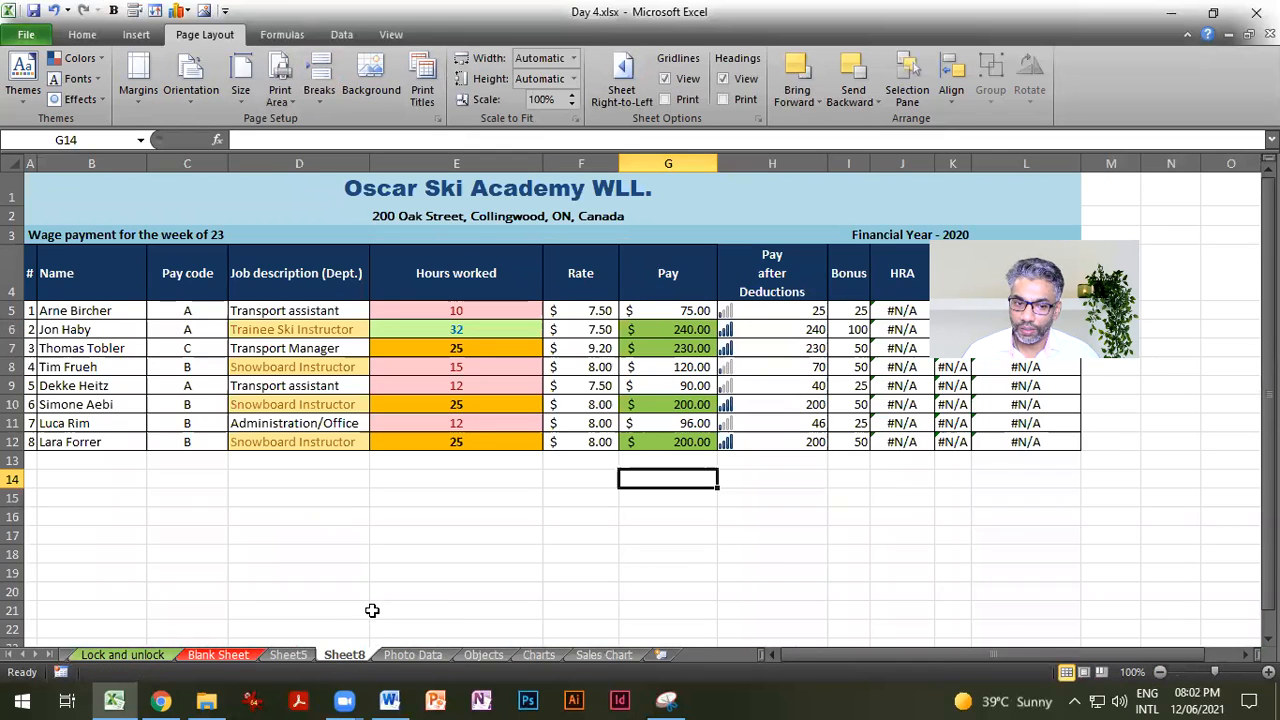
left_click(232, 656)
left_click(145, 654)
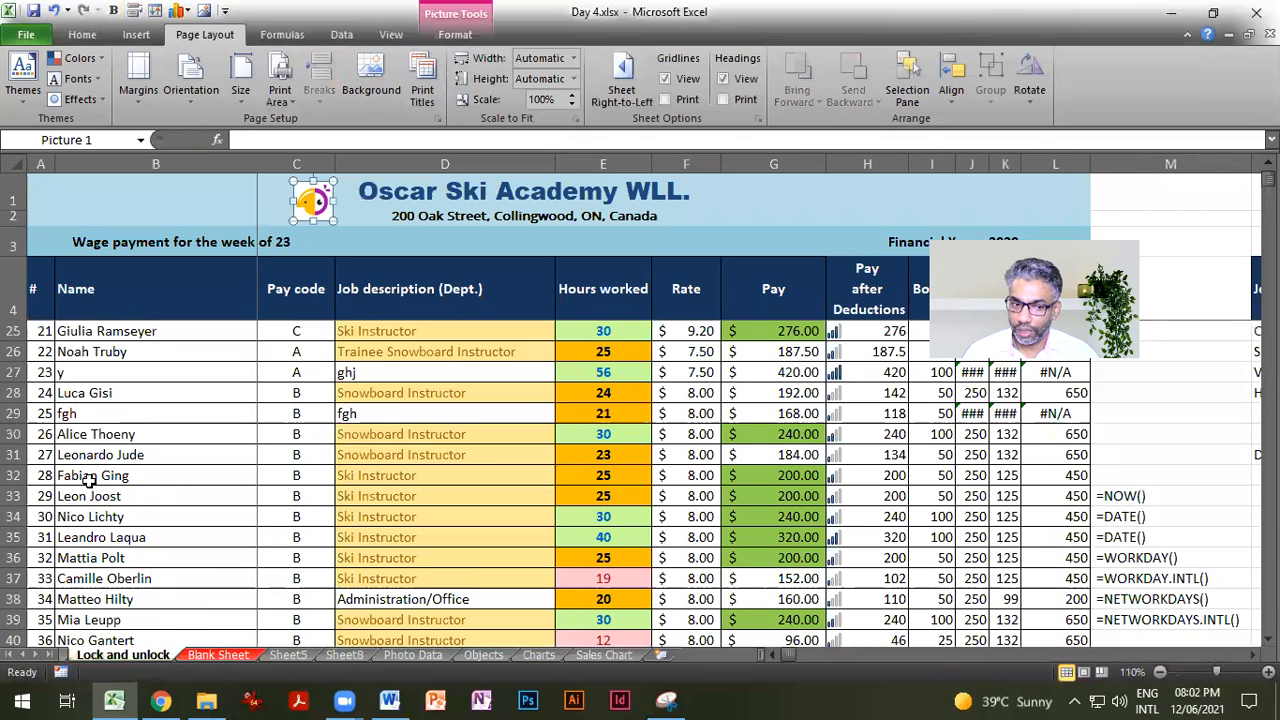
left_click(42, 455)
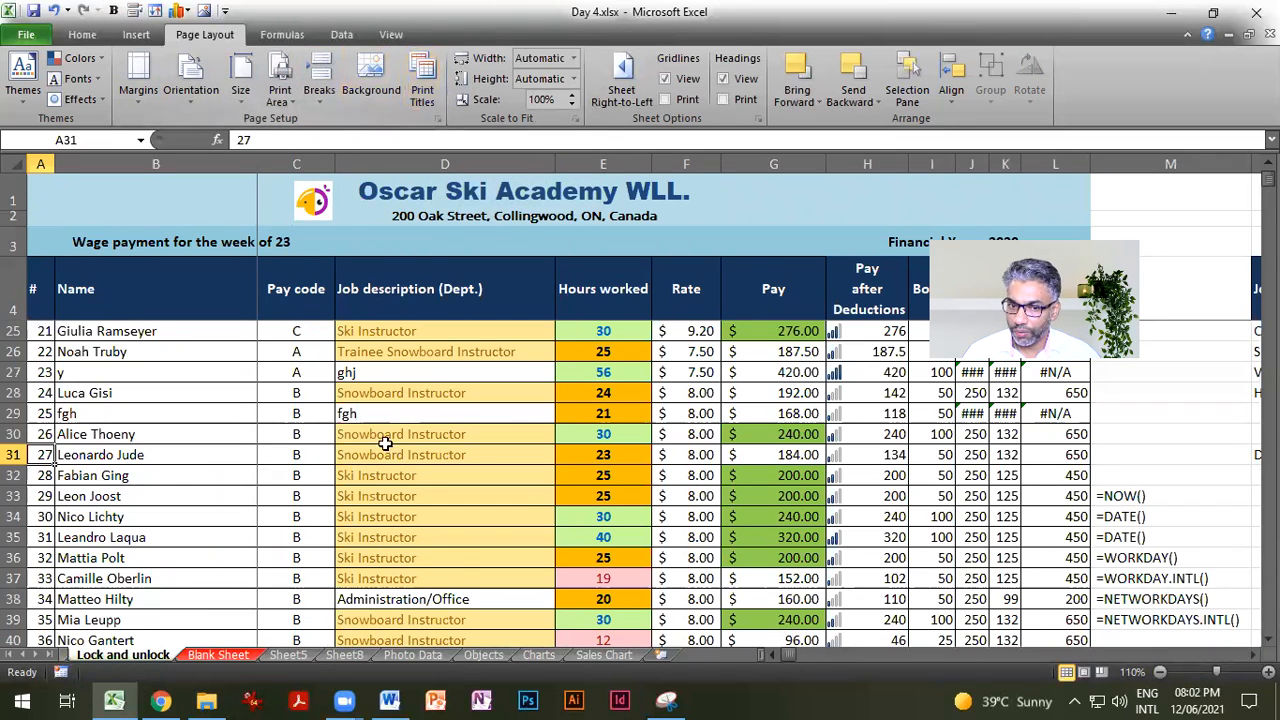
scroll(349, 530, "down", 4)
scroll(349, 533, "up", 4)
scroll(349, 533, "up", 5)
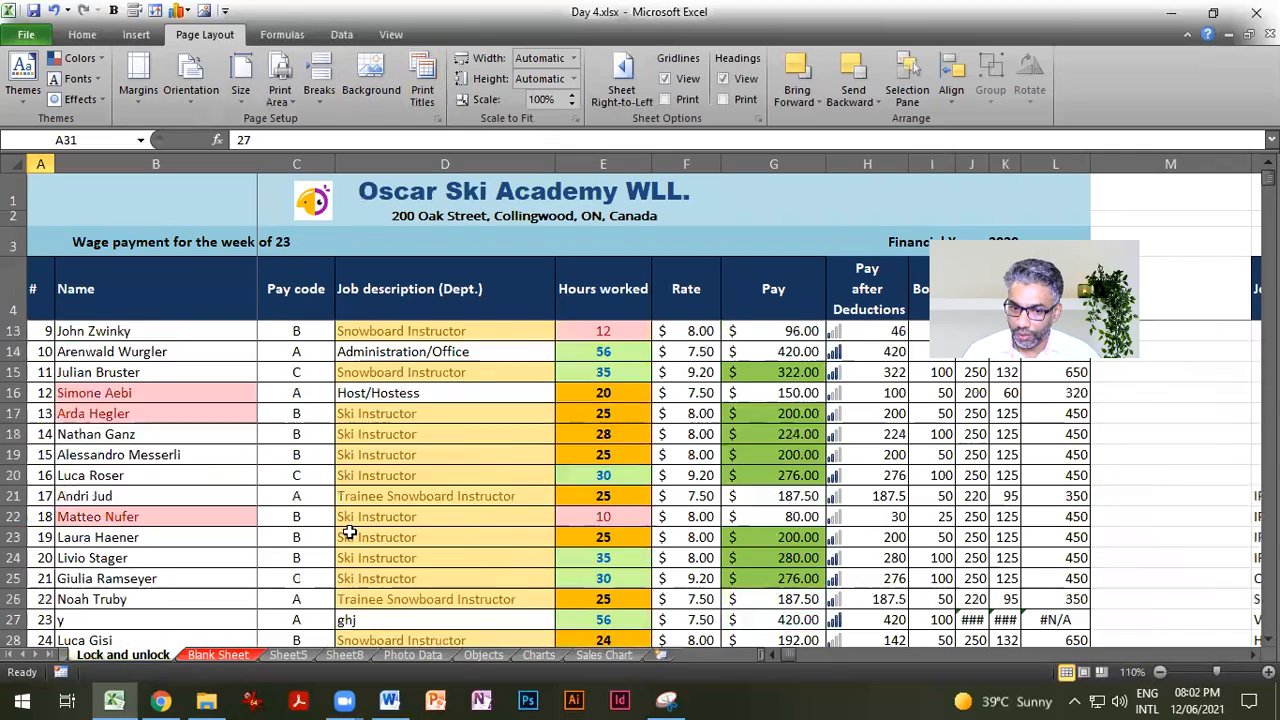
scroll(357, 516, "down", 1)
scroll(358, 520, "up", 3)
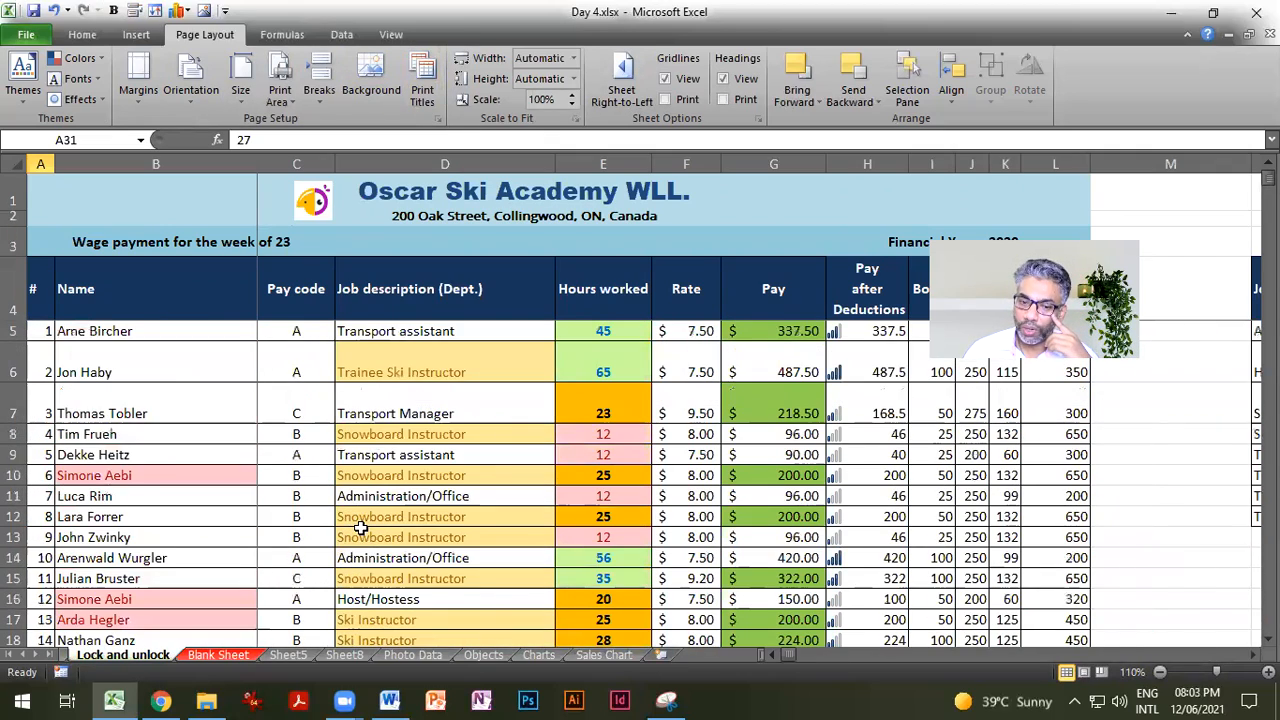
Step: Show the print preview of the Lock and unlock sheet and compare pages 1 and 2
left_click(26, 34)
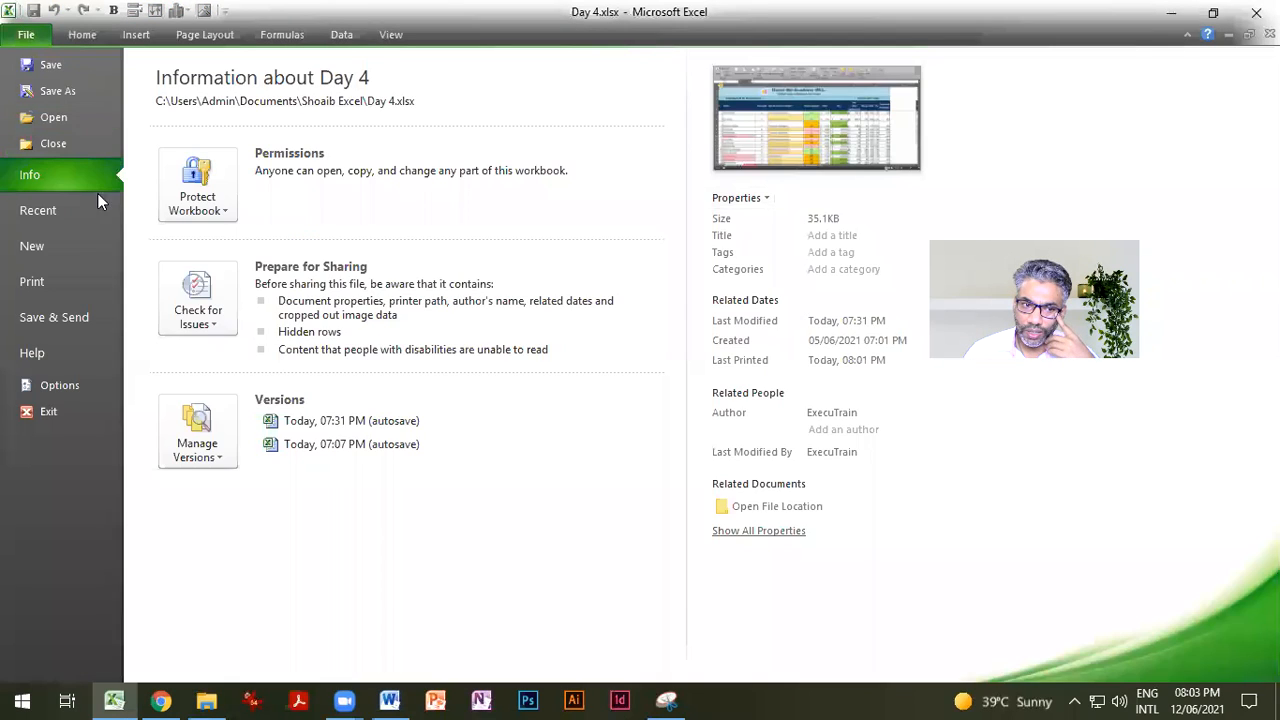
left_click(58, 281)
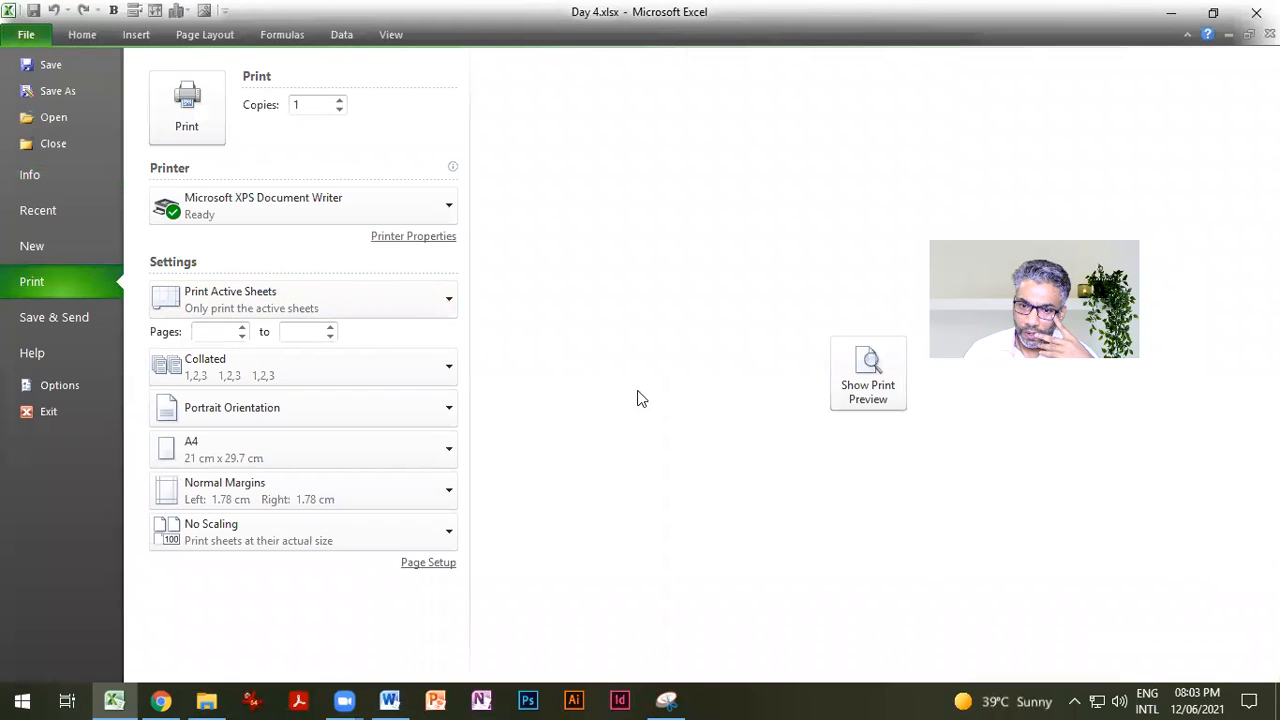
left_click(905, 398)
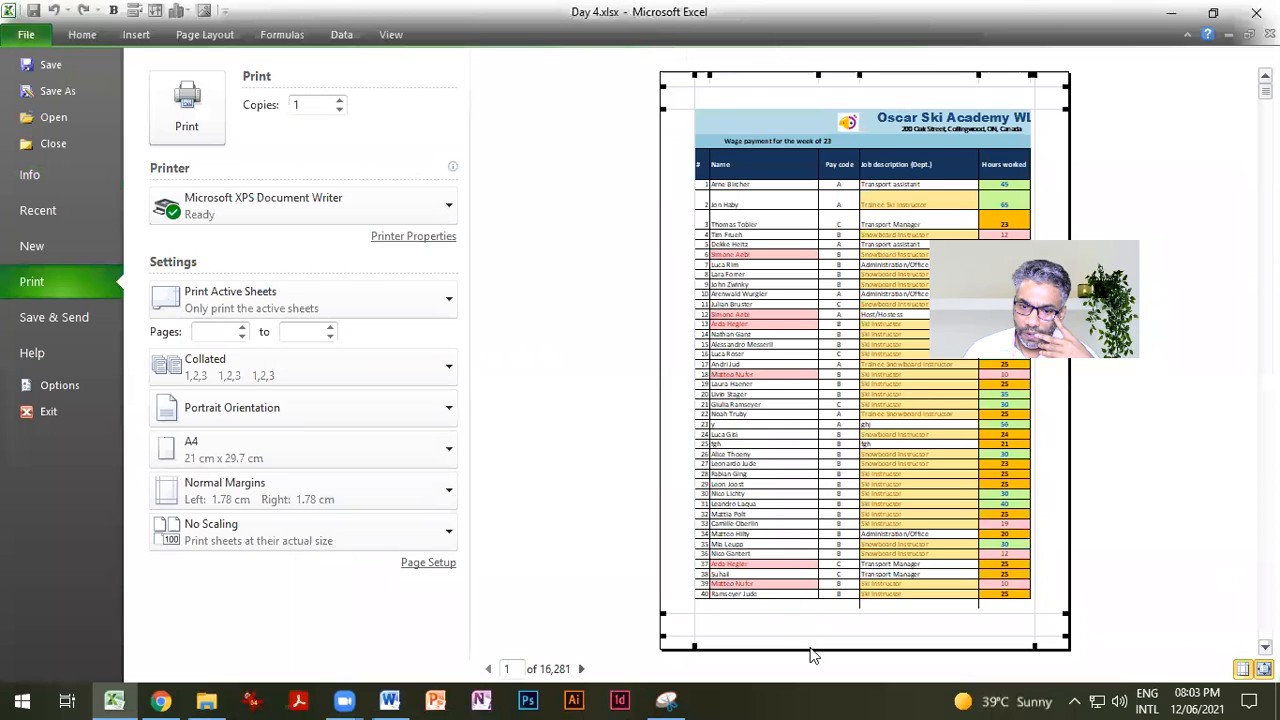
left_click(581, 669)
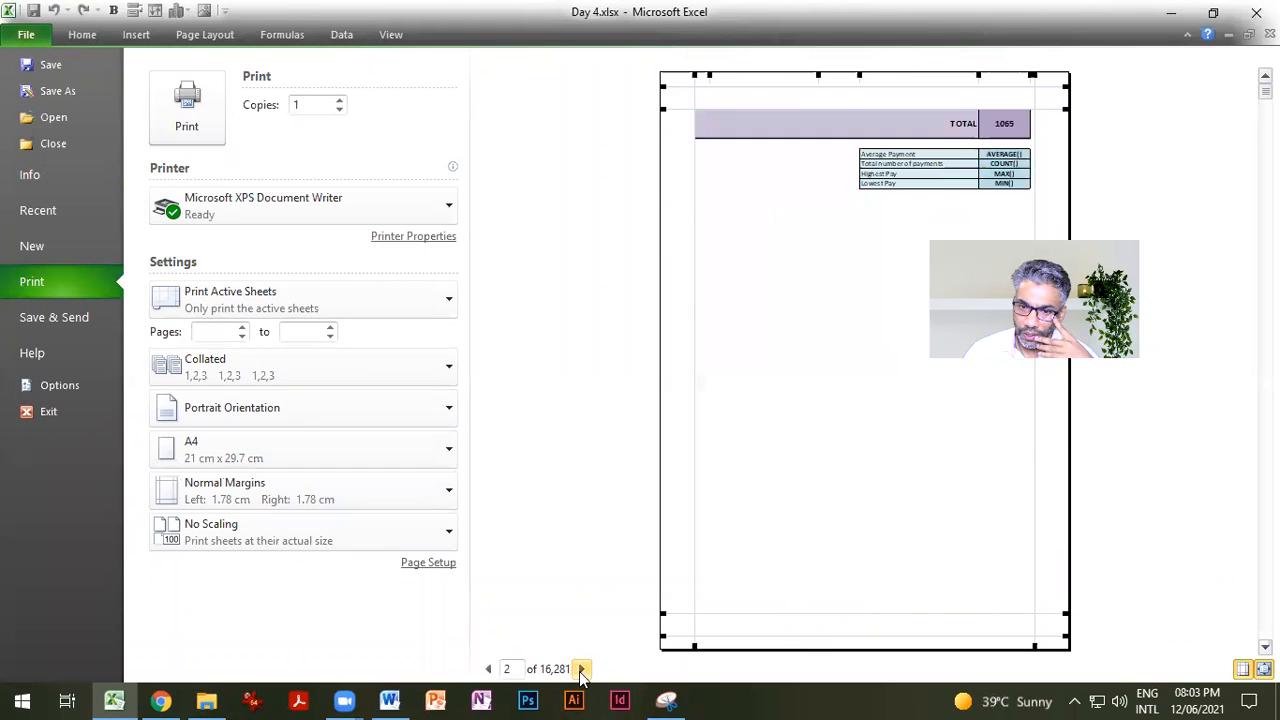
left_click(488, 669)
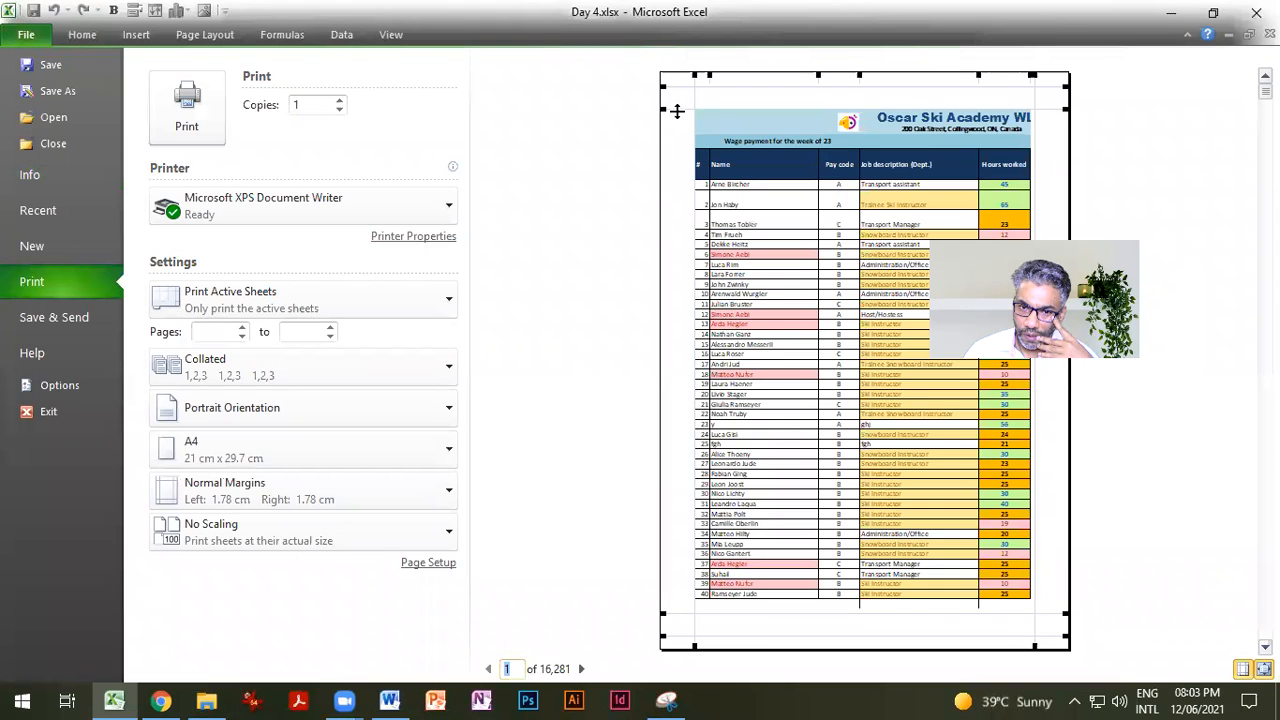
Step: Enlarge the top margin in the print preview and check how the wage table splits between pages 1 and 2
left_click_drag(667, 107, 667, 93)
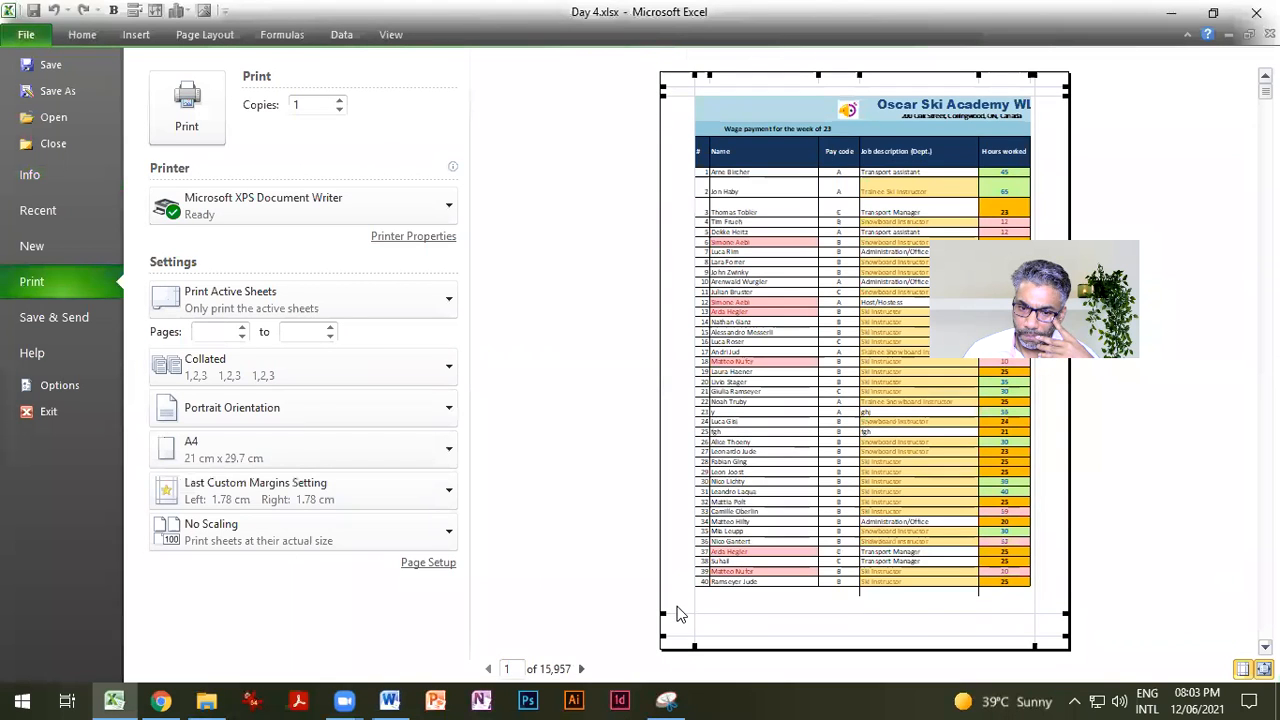
left_click_drag(663, 93, 668, 182)
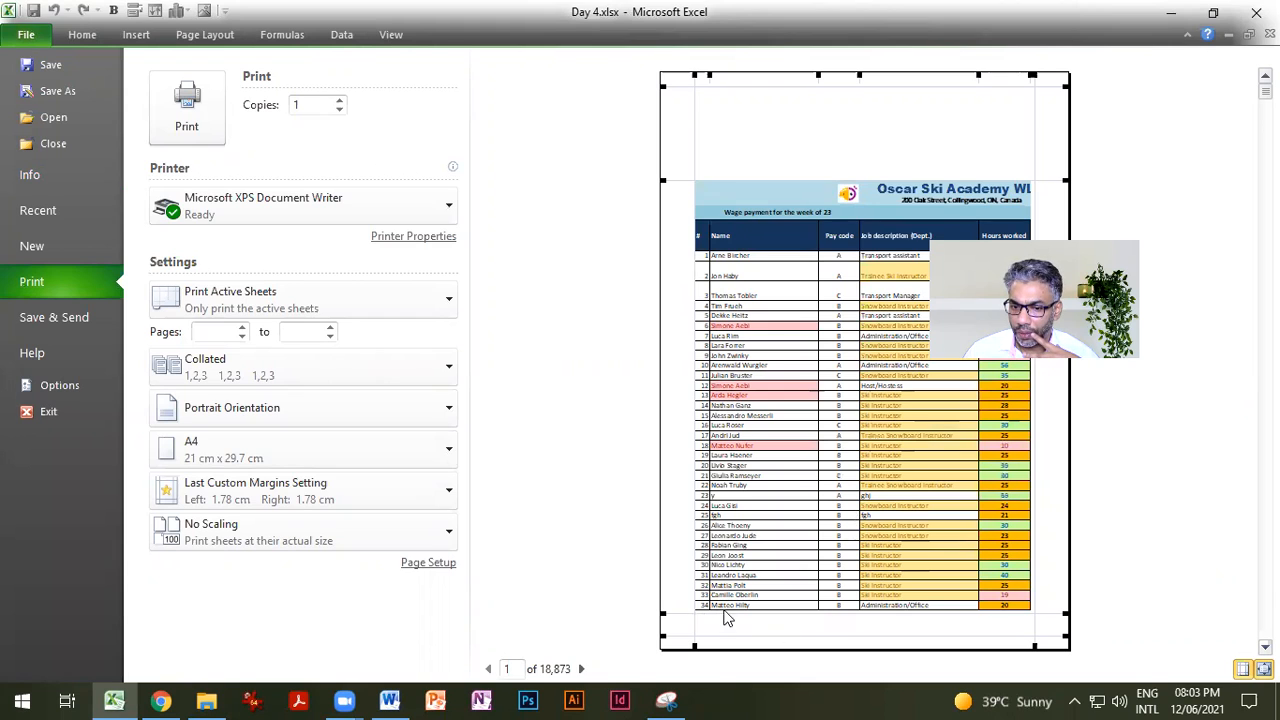
left_click(582, 669)
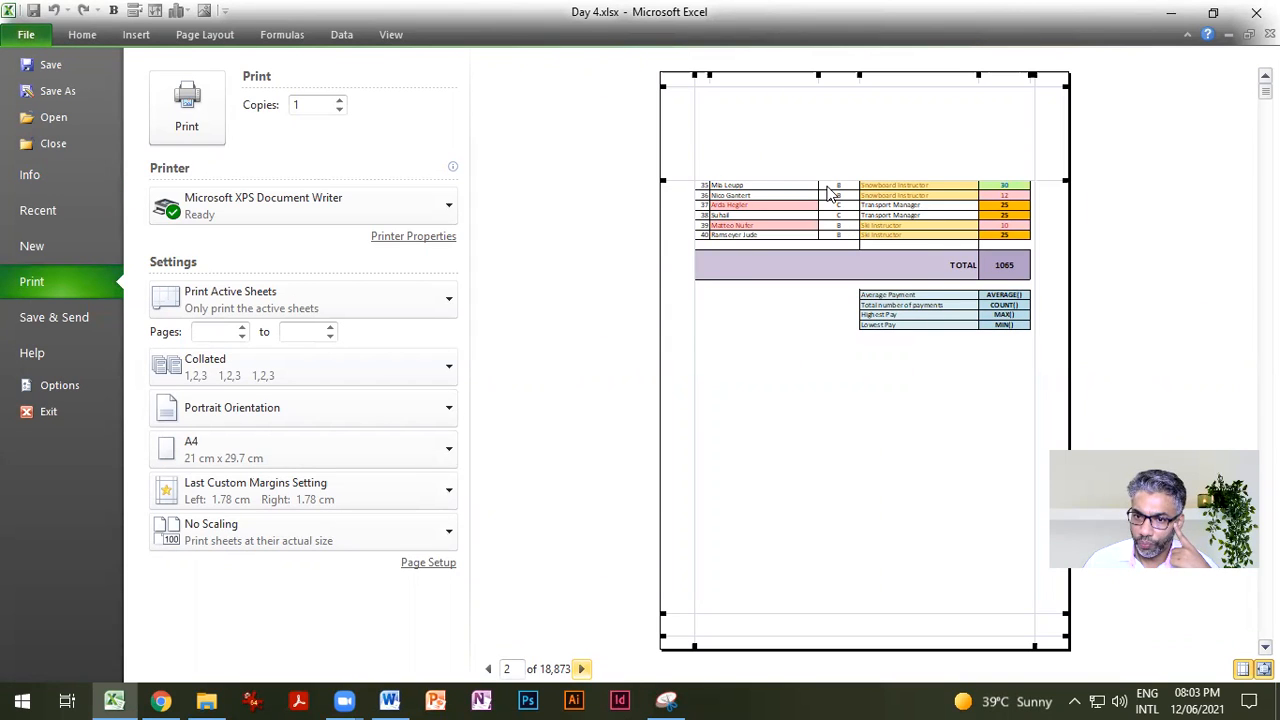
left_click(489, 669)
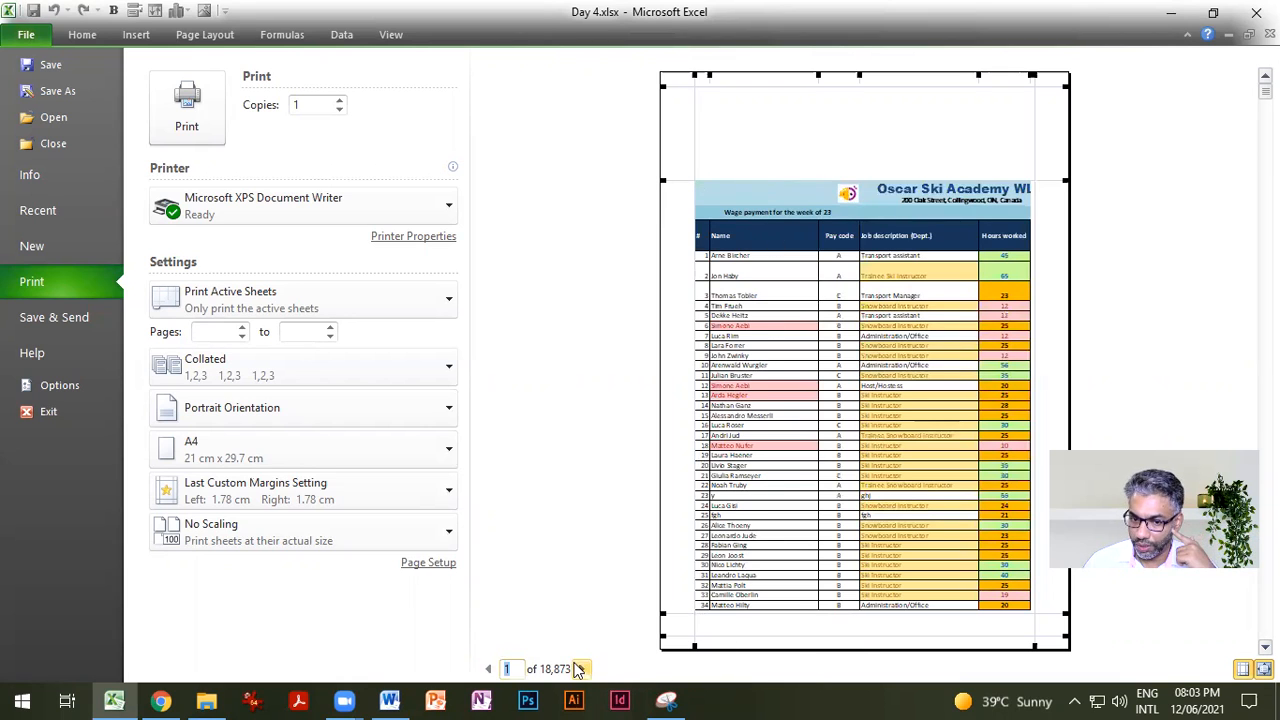
left_click(581, 669)
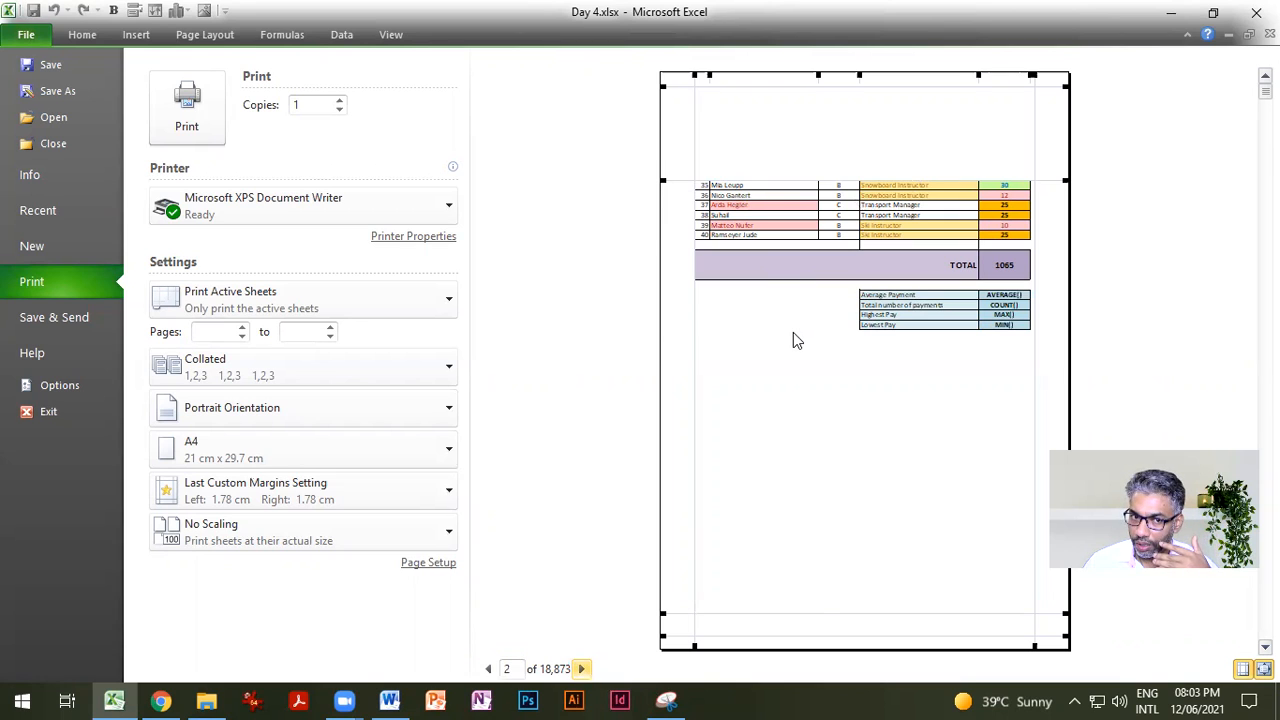
left_click(489, 669)
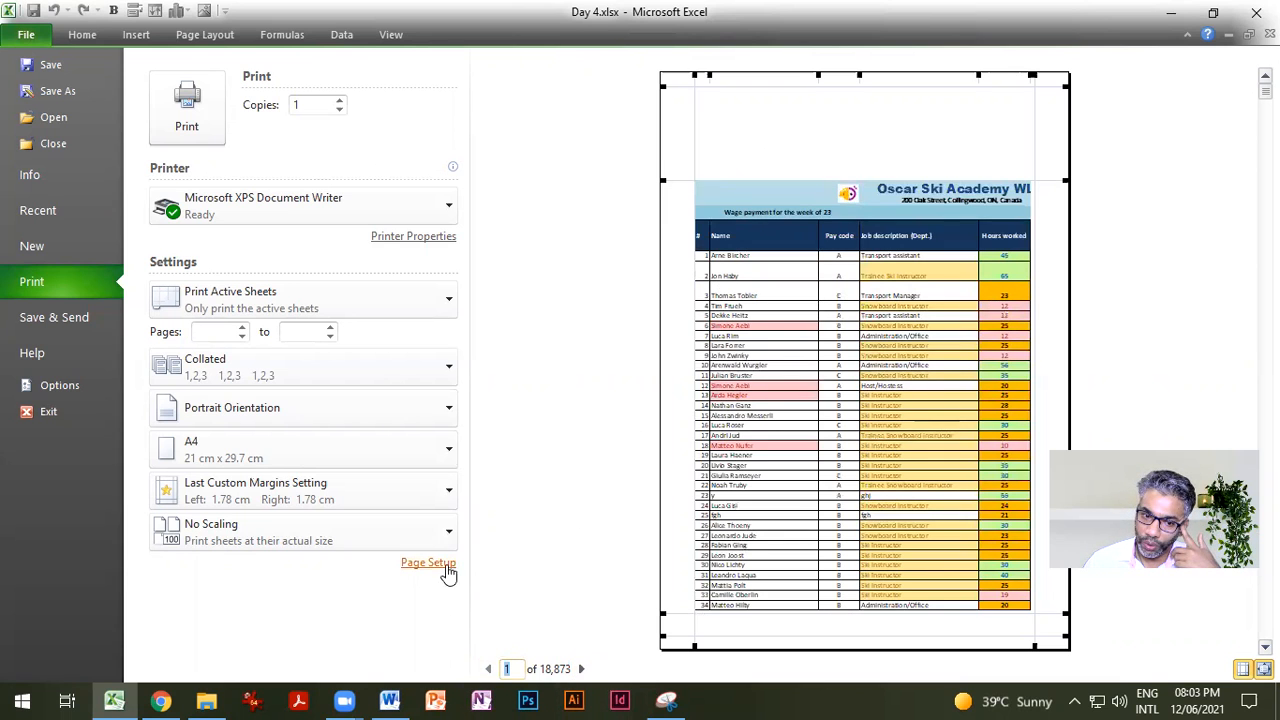
Step: Return from the print preview to the sheet's page layout commands and highlight the header block A1:L4
left_click(66, 38)
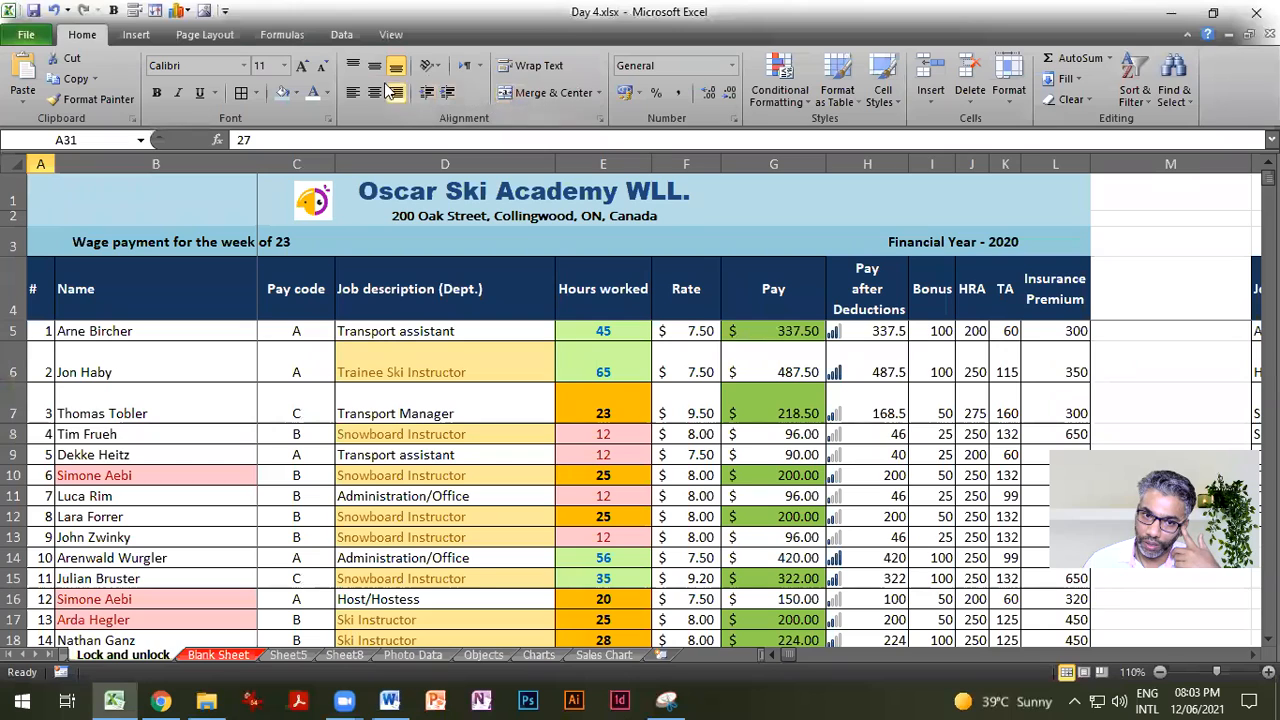
left_click(212, 36)
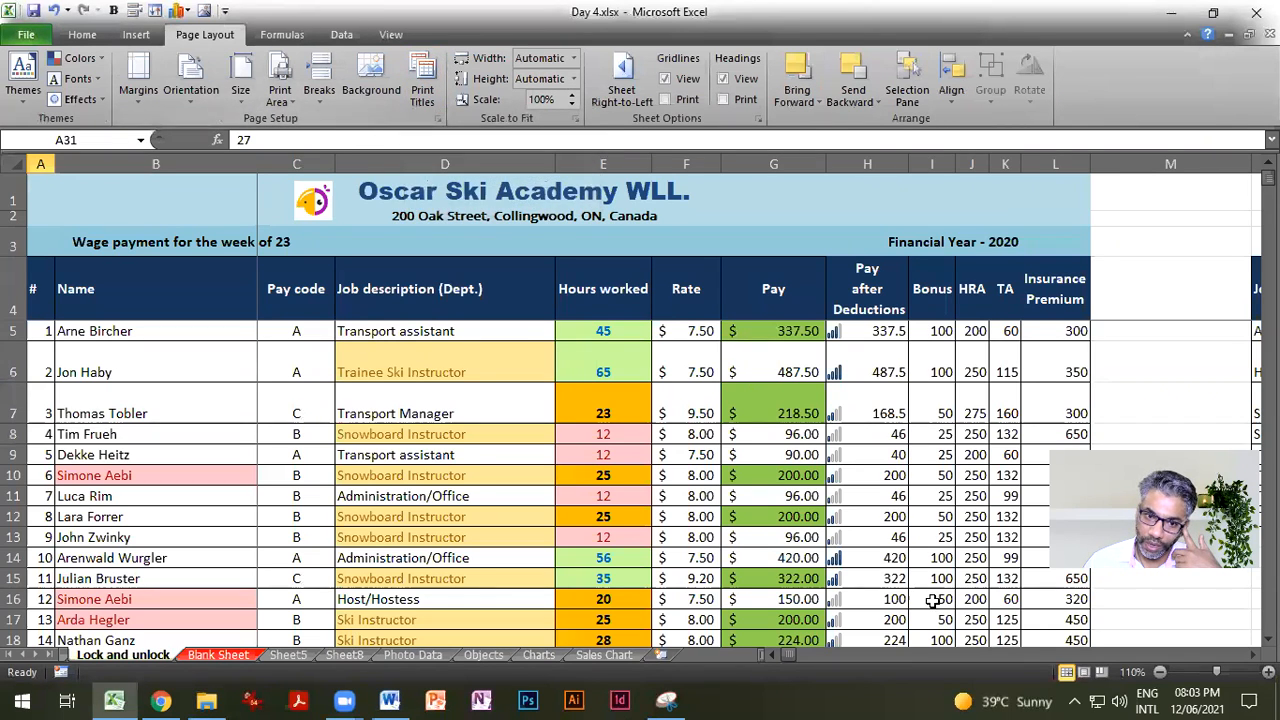
left_click_drag(164, 205, 631, 290)
left_click_drag(1009, 307, 1046, 310)
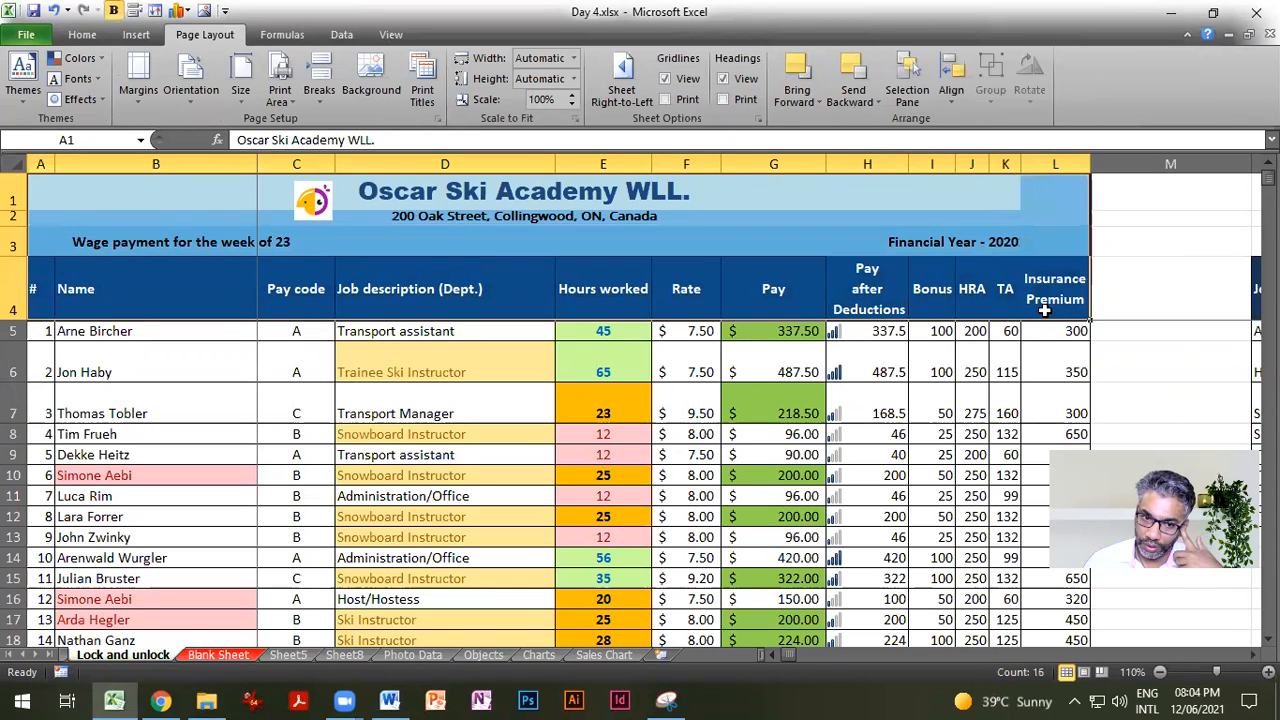
left_click(526, 531)
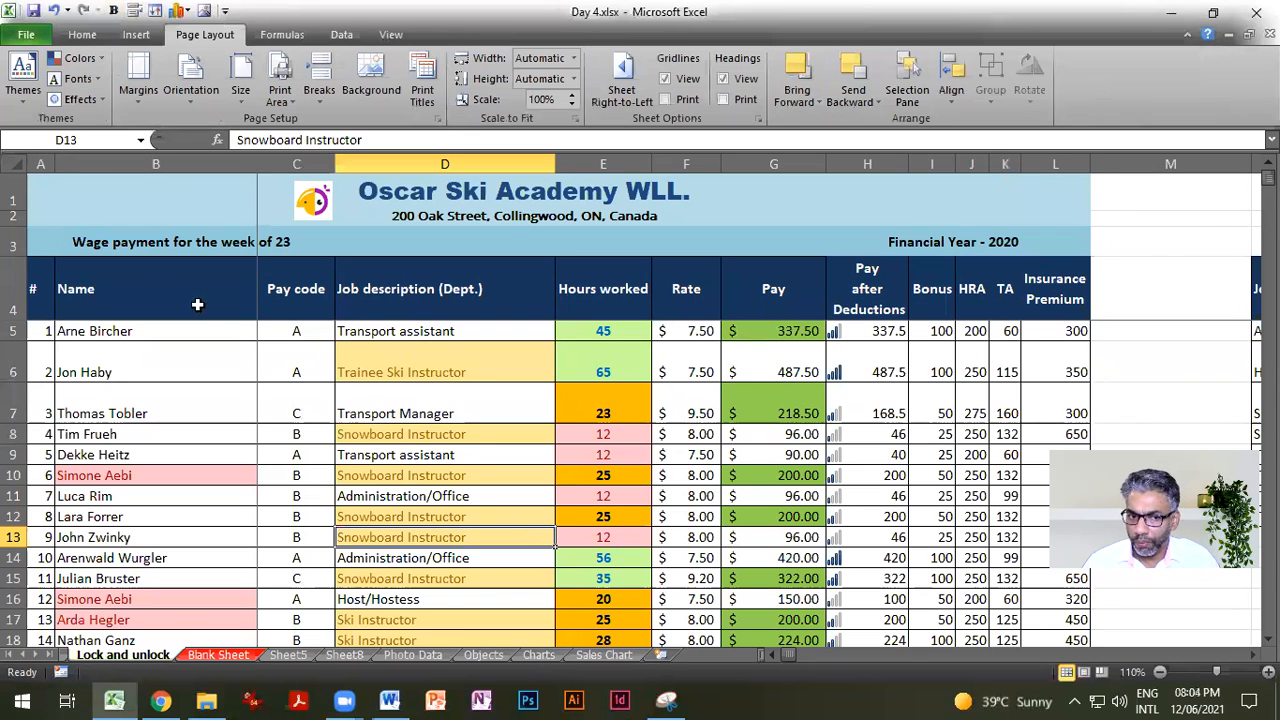
Step: Highlight the column headings A4:L4, then point out the title rows and the first data rows individually
left_click_drag(48, 291, 1052, 316)
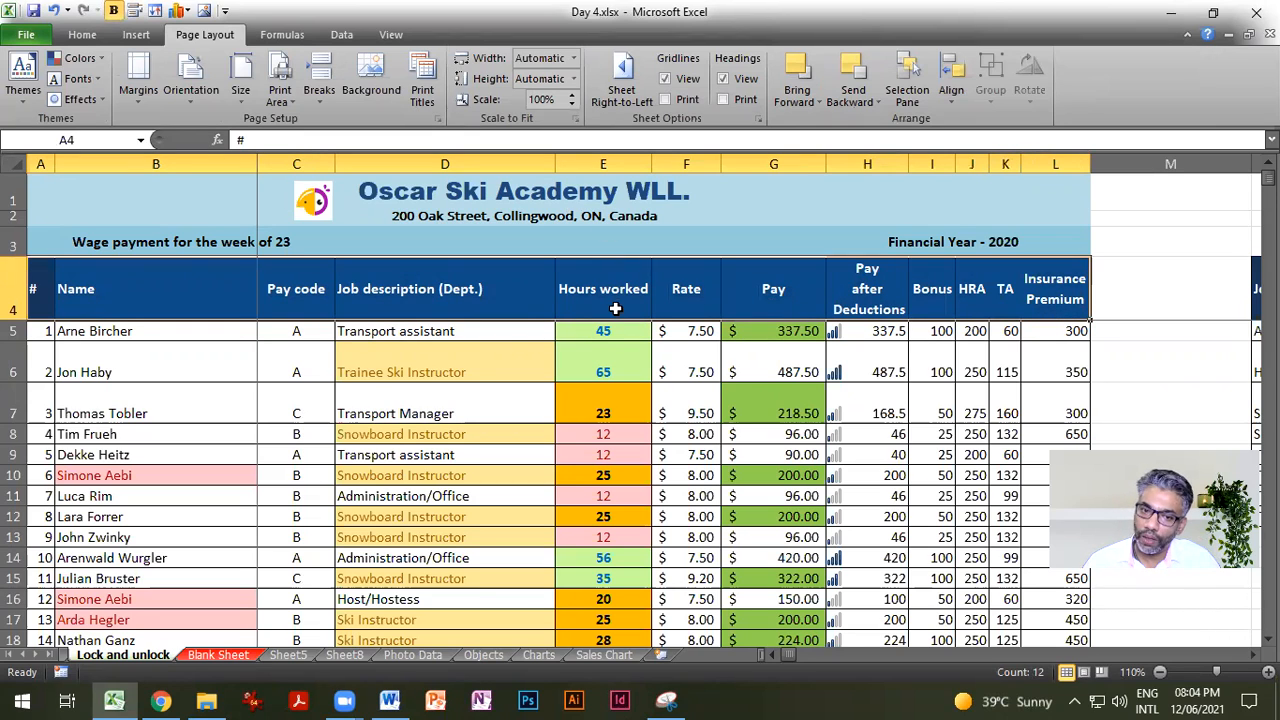
left_click(450, 205)
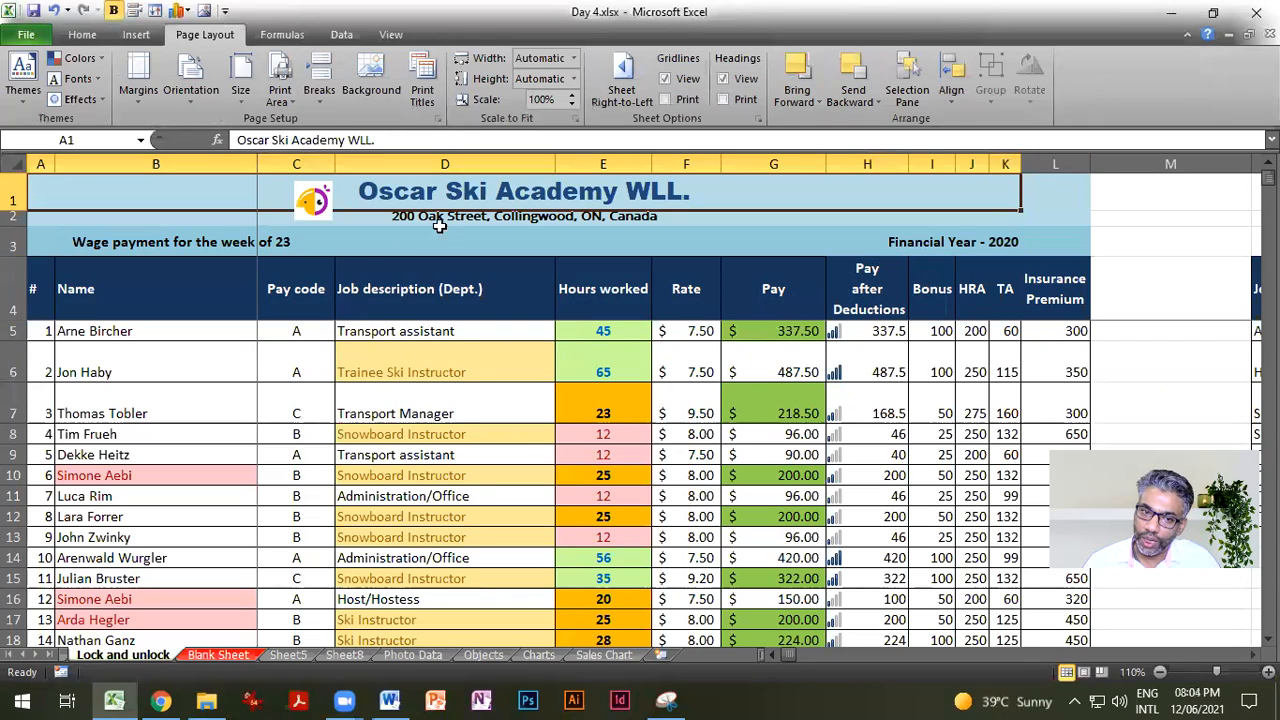
left_click(232, 243)
left_click(246, 283)
left_click(289, 326)
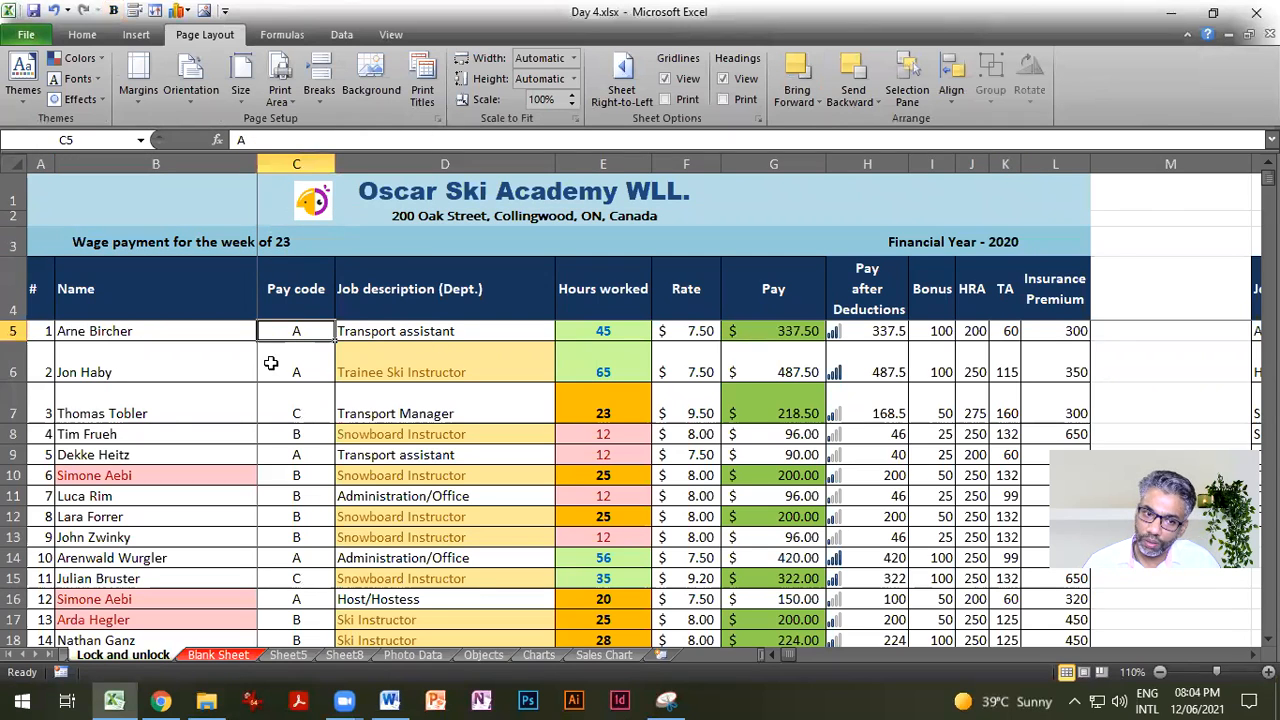
left_click(272, 363)
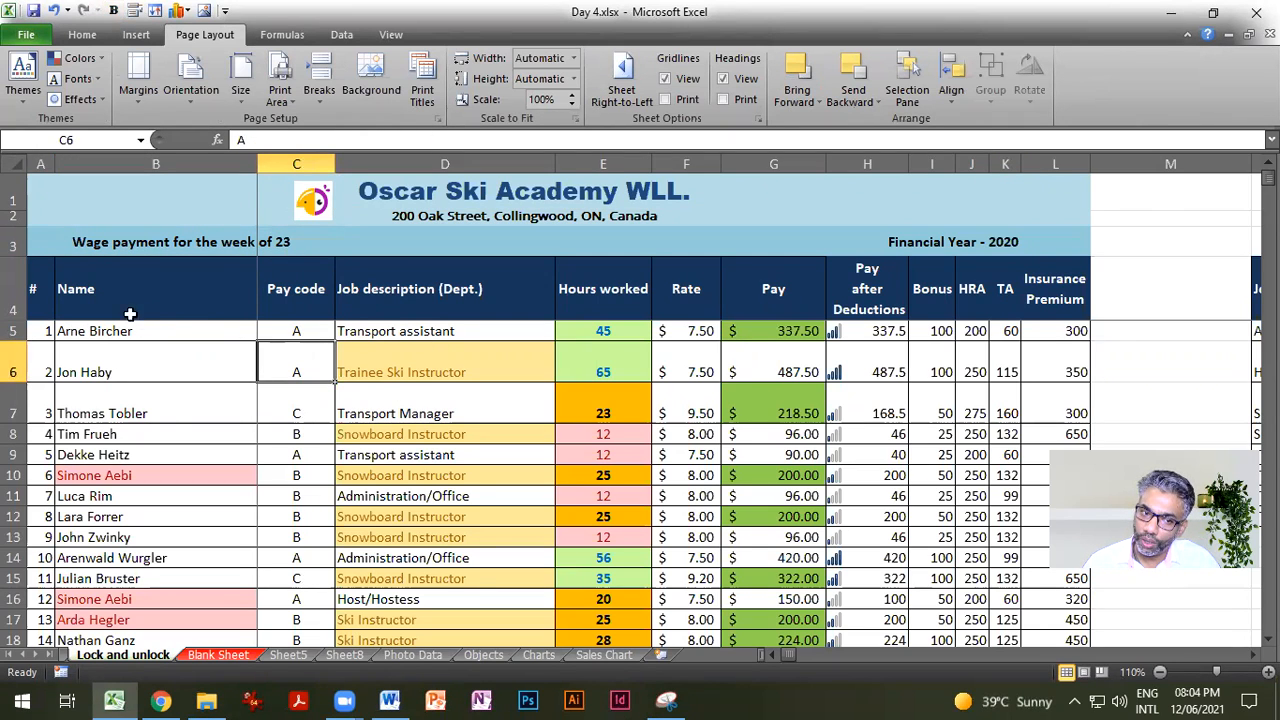
Step: Highlight the column headings A4:L4 of the wage table, then select the whole of row 4
left_click_drag(46, 287, 1063, 273)
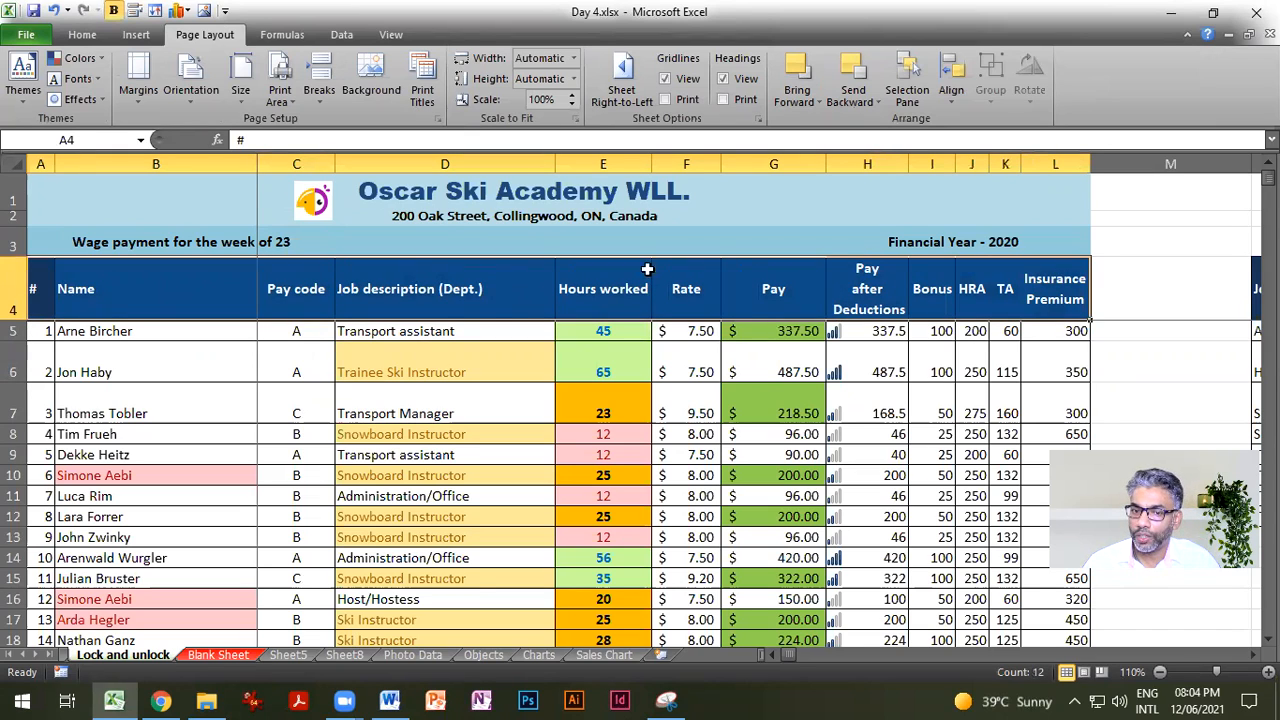
left_click_drag(14, 245, 25, 290)
left_click(72, 330)
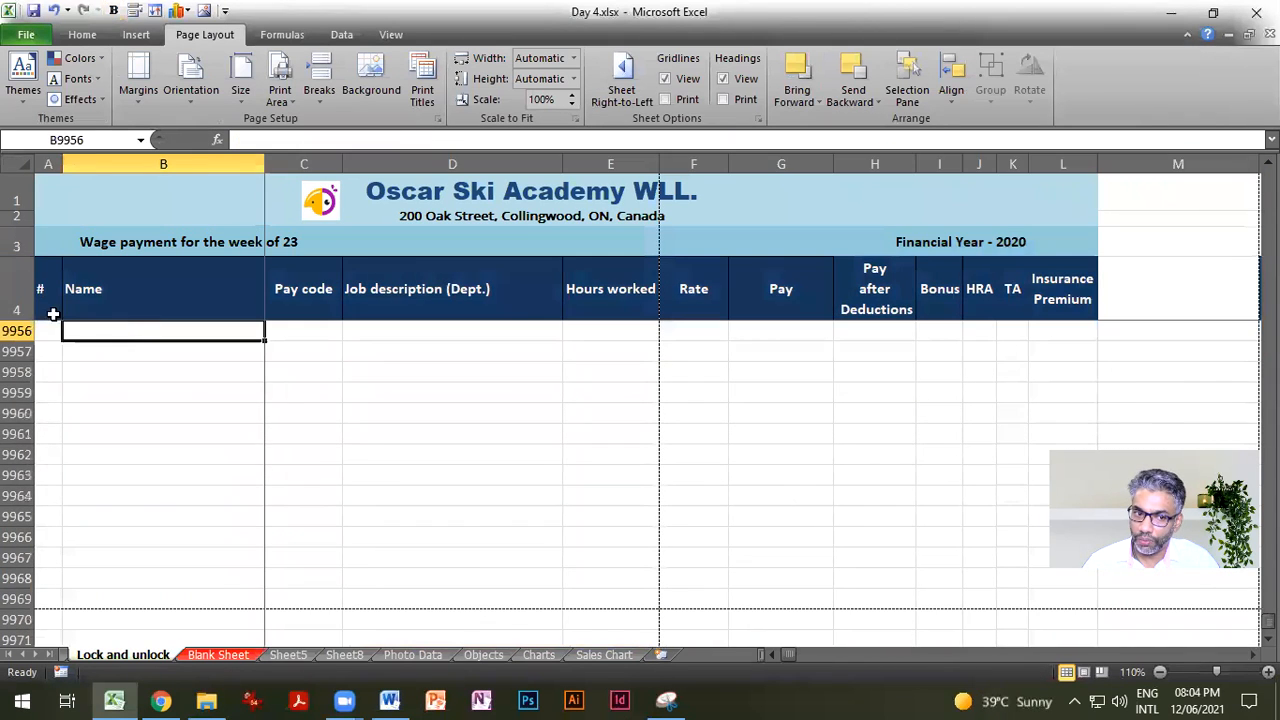
left_click_drag(17, 245, 76, 286)
left_click(76, 288)
left_click(22, 287)
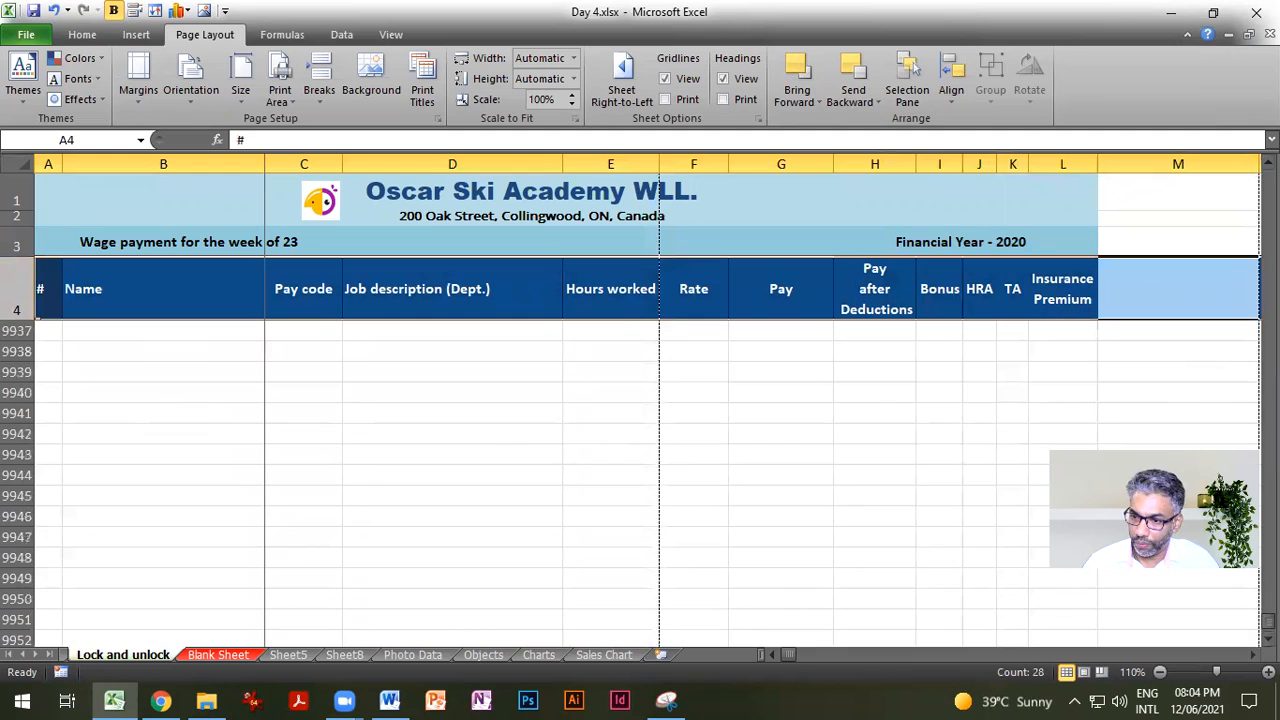
Step: Set row 4 with the column headings as the print title row repeated at the top of every page
left_click_drag(1268, 621, 1268, 177)
left_click(422, 95)
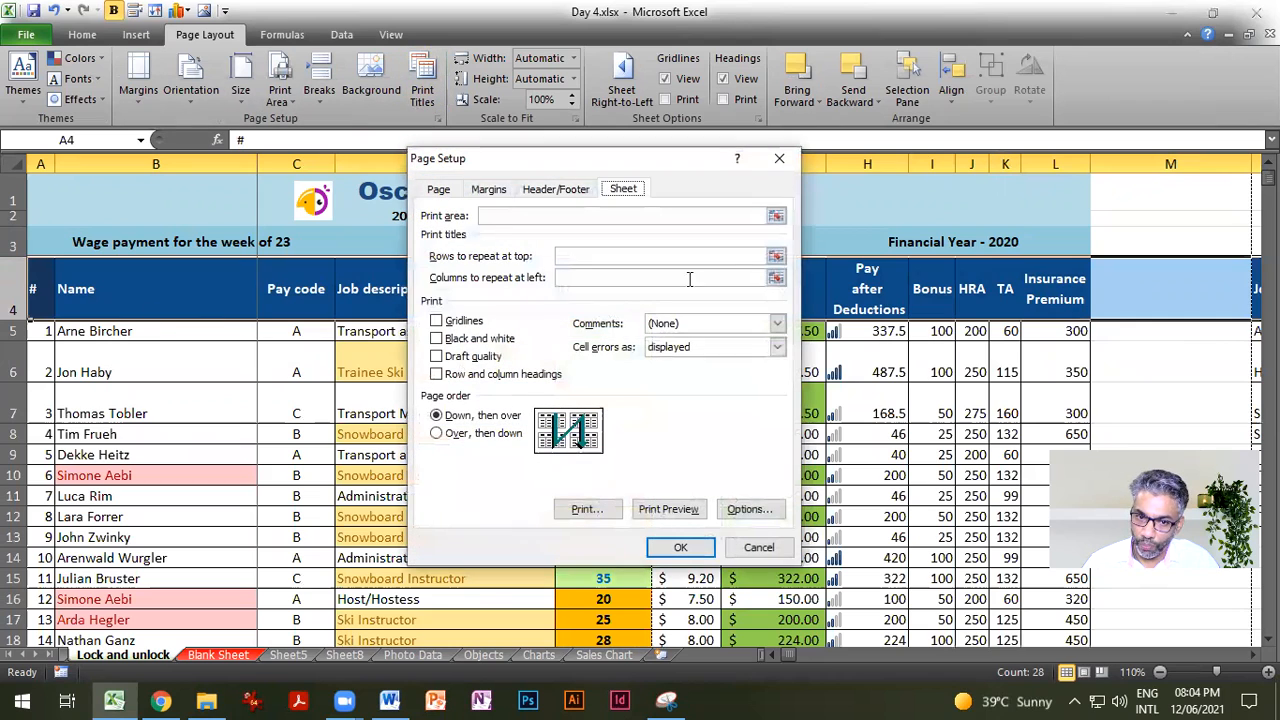
left_click(776, 256)
left_click(15, 283)
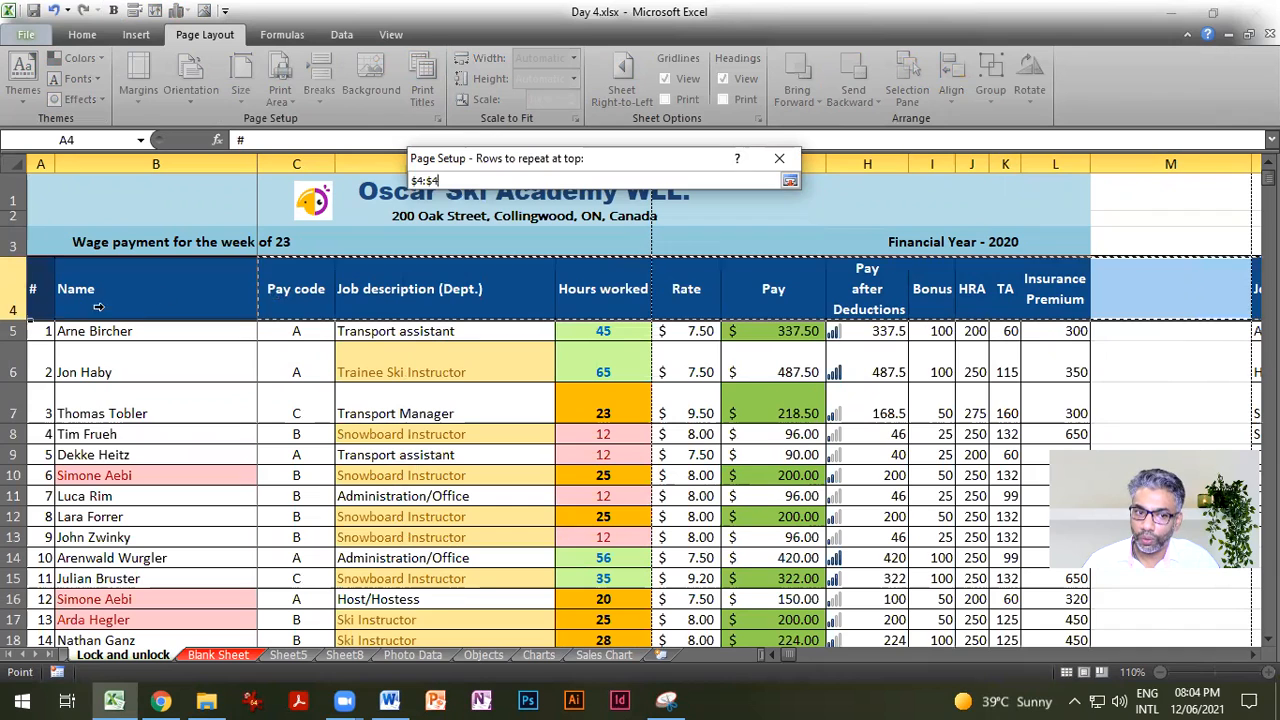
left_click(792, 180)
left_click(700, 550)
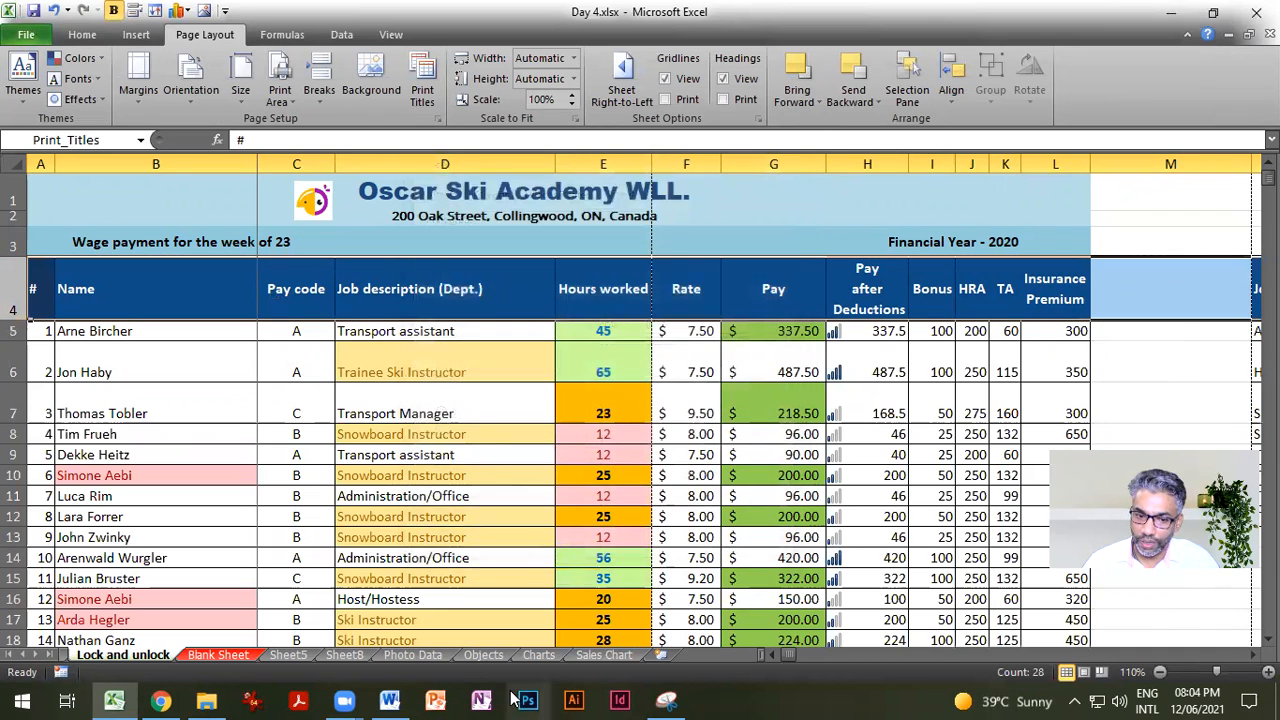
Step: Check the column headings on pages 1 and 2 in the print preview and return to the sheet
left_click(26, 34)
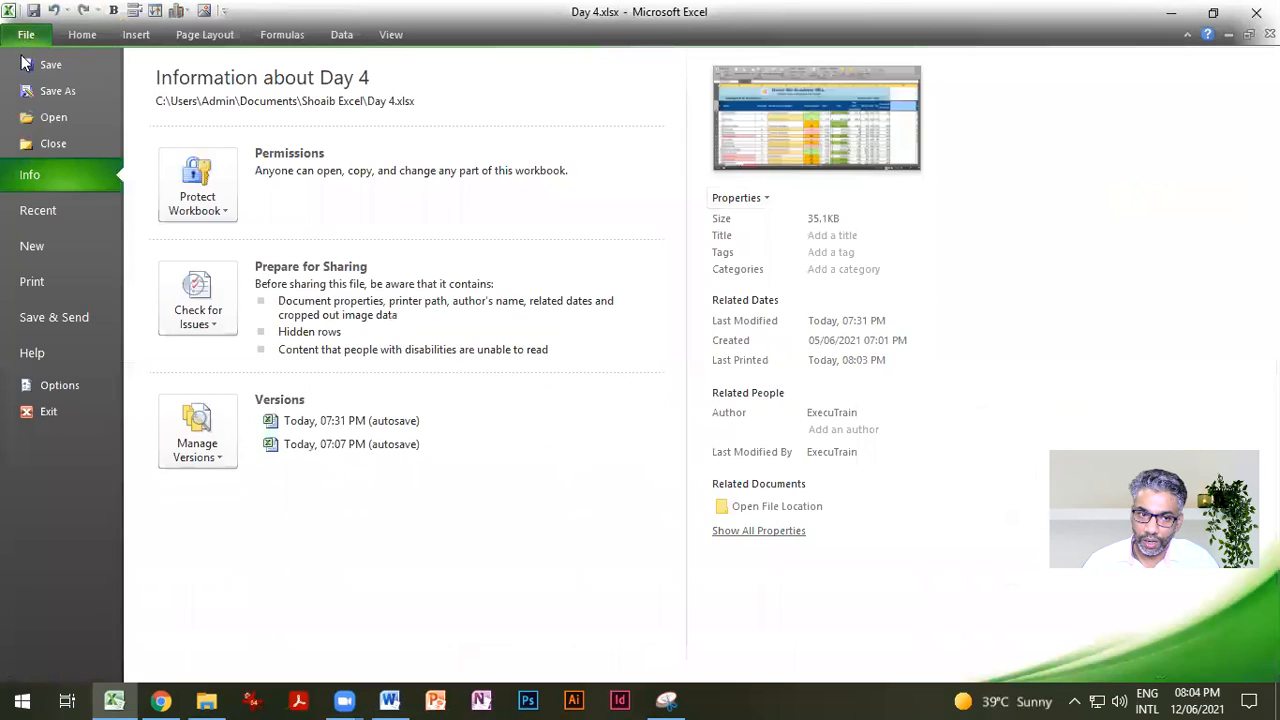
left_click(72, 281)
left_click(848, 382)
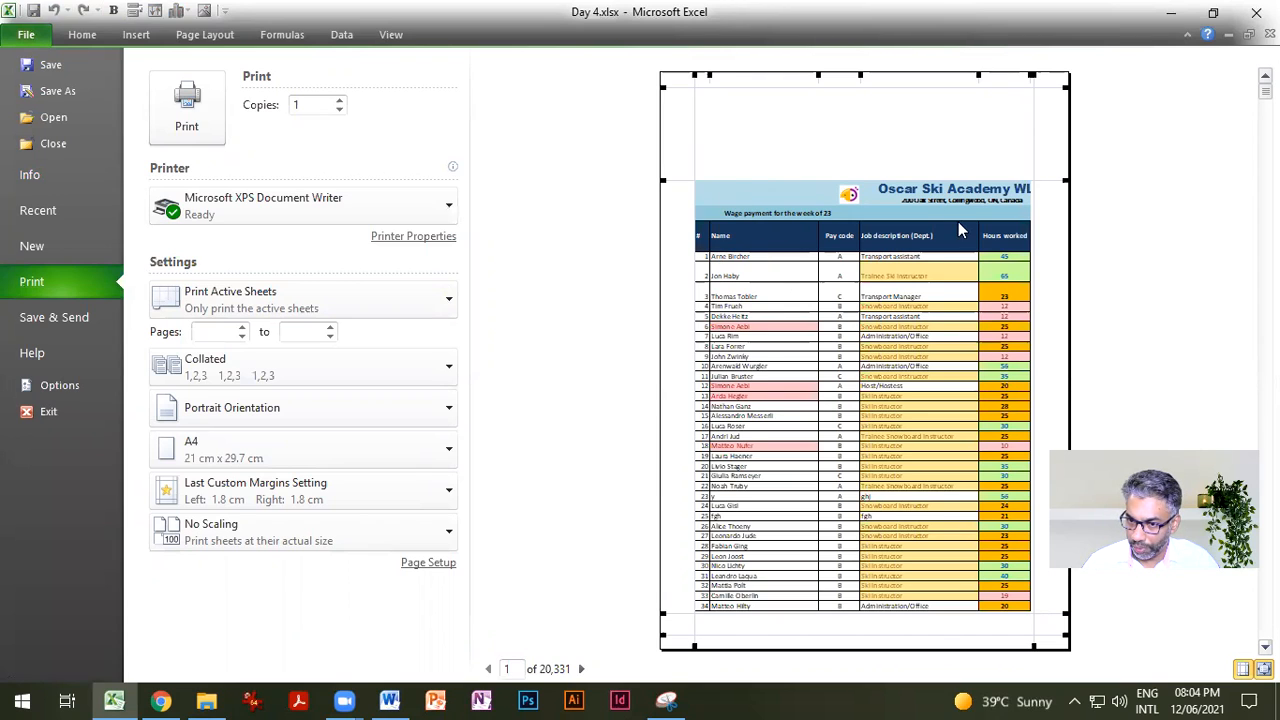
left_click(580, 669)
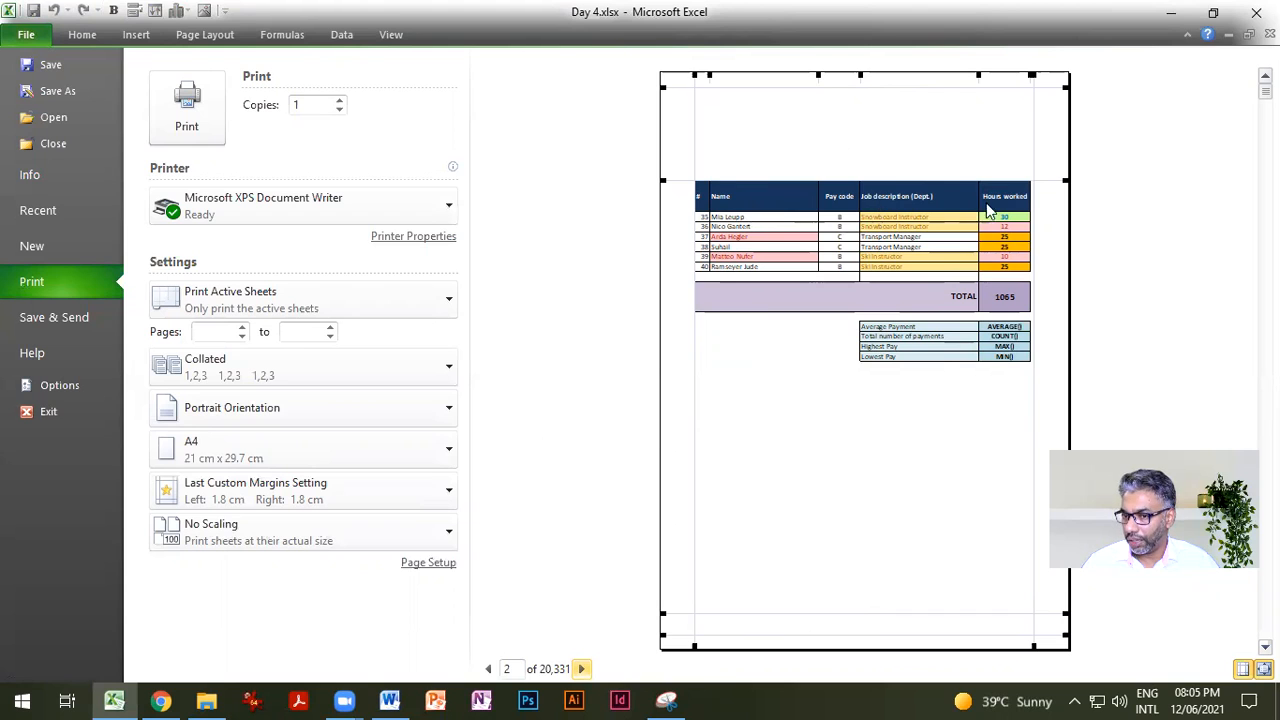
left_click(488, 668)
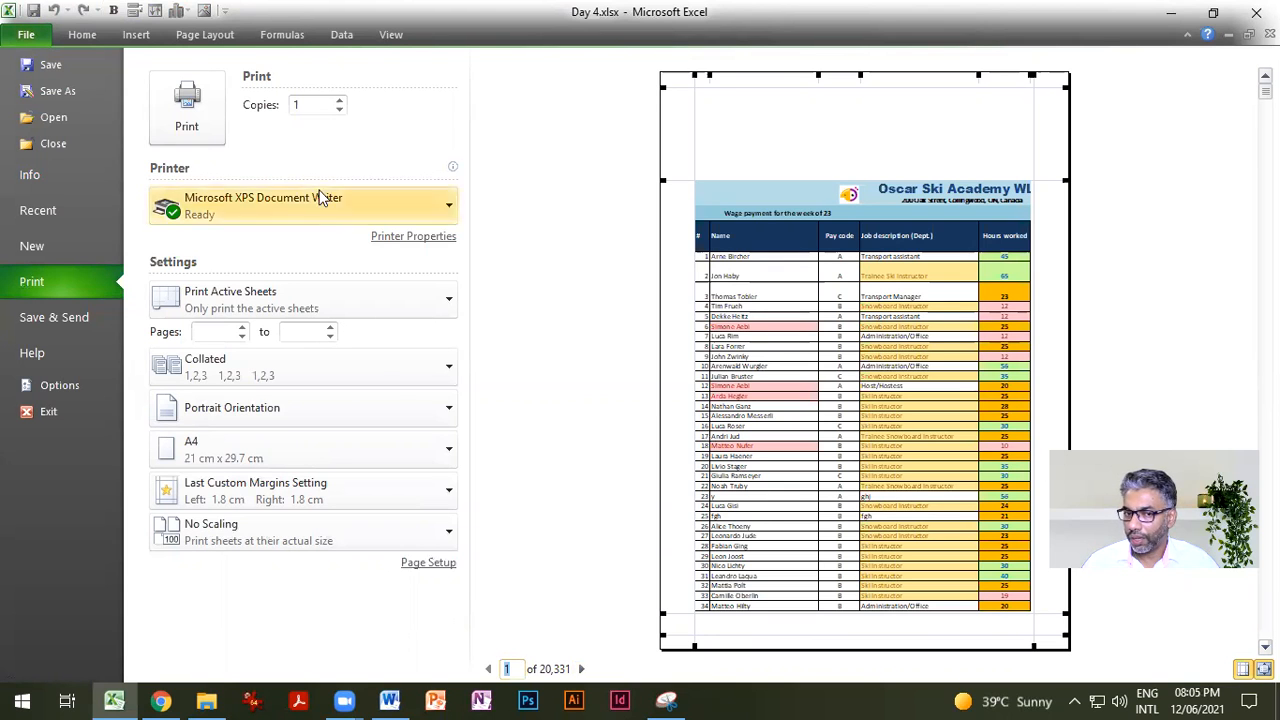
left_click(82, 34)
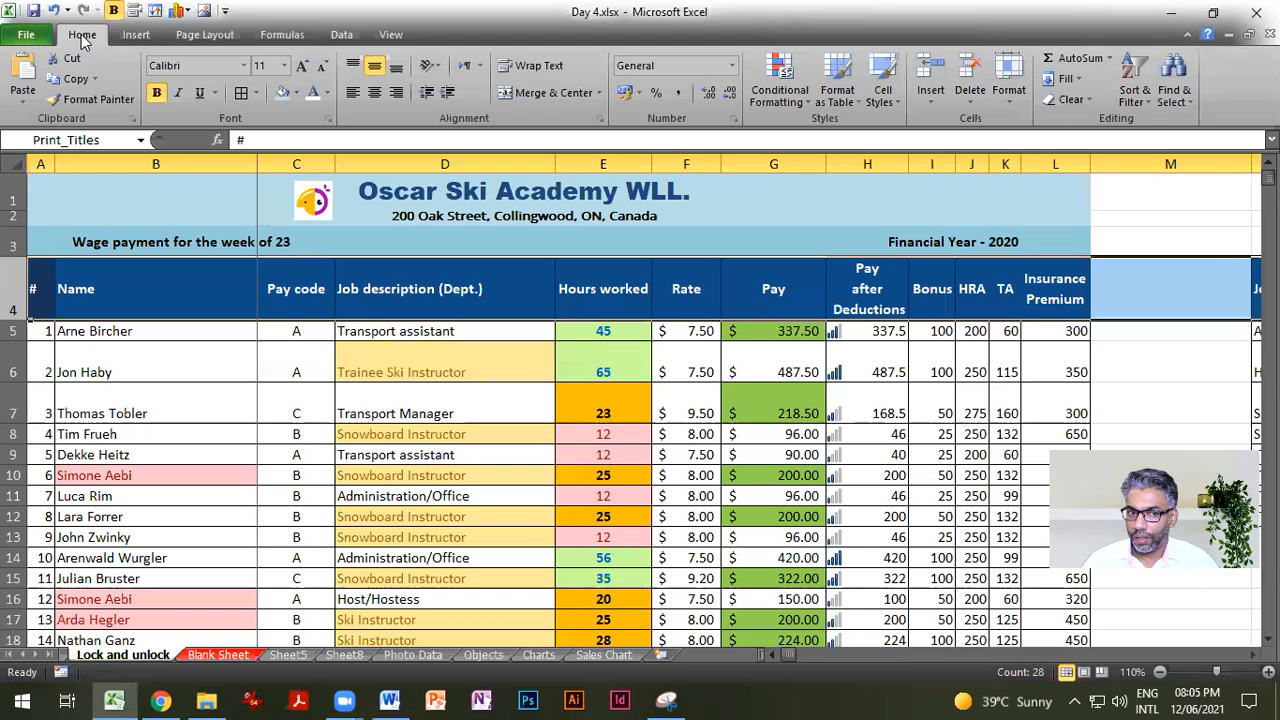
Step: Open the workbook's file information view
left_click(26, 37)
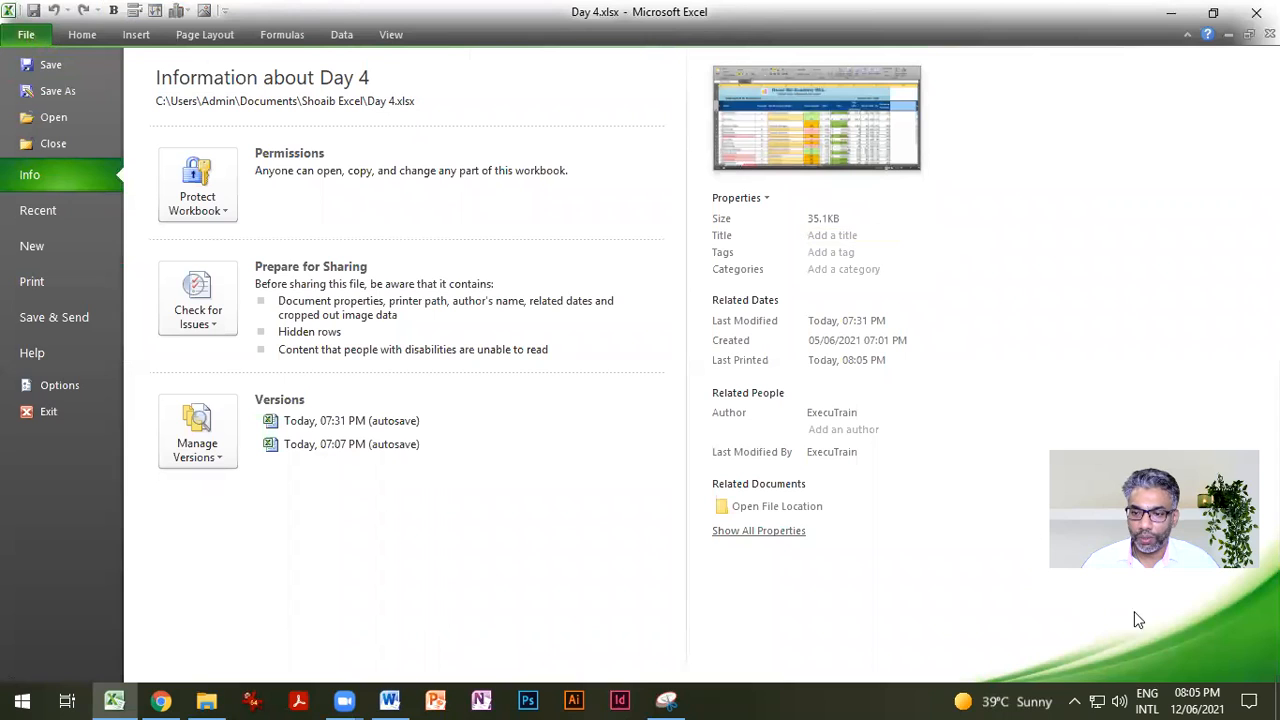